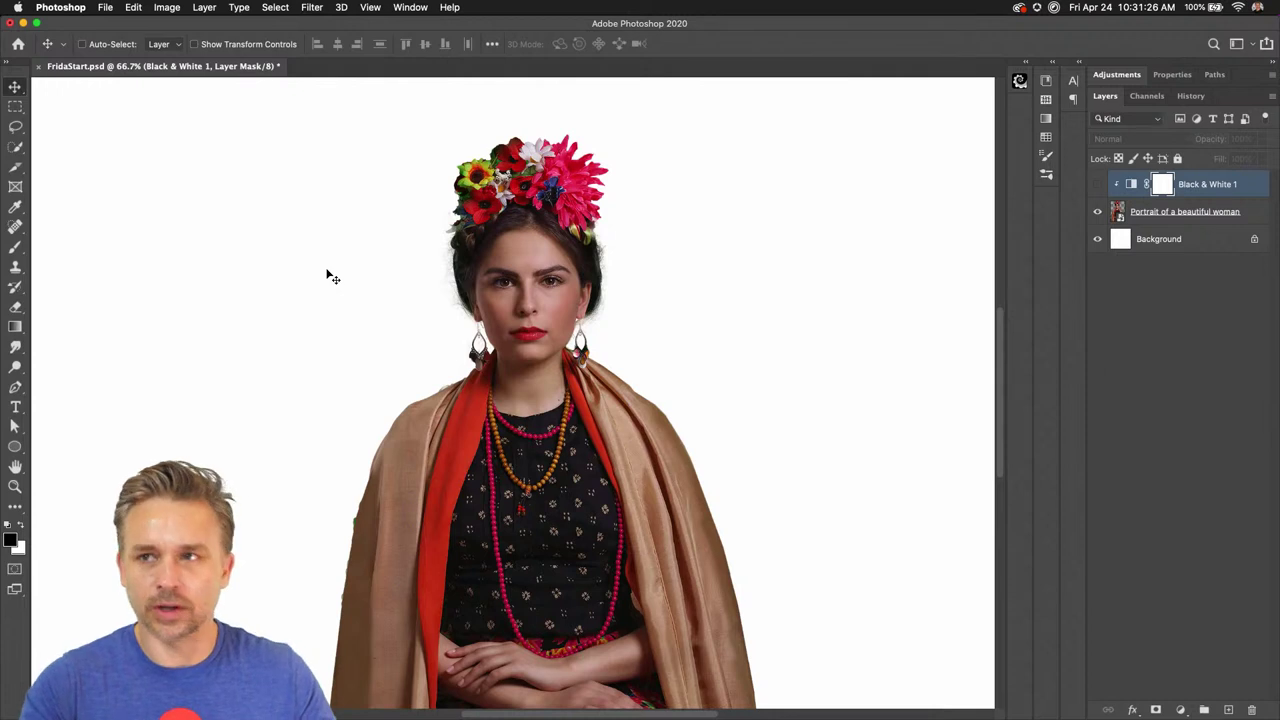
Add a new empty layer directly above the Background and hide the portrait layer
click(1136, 234)
click(1228, 709)
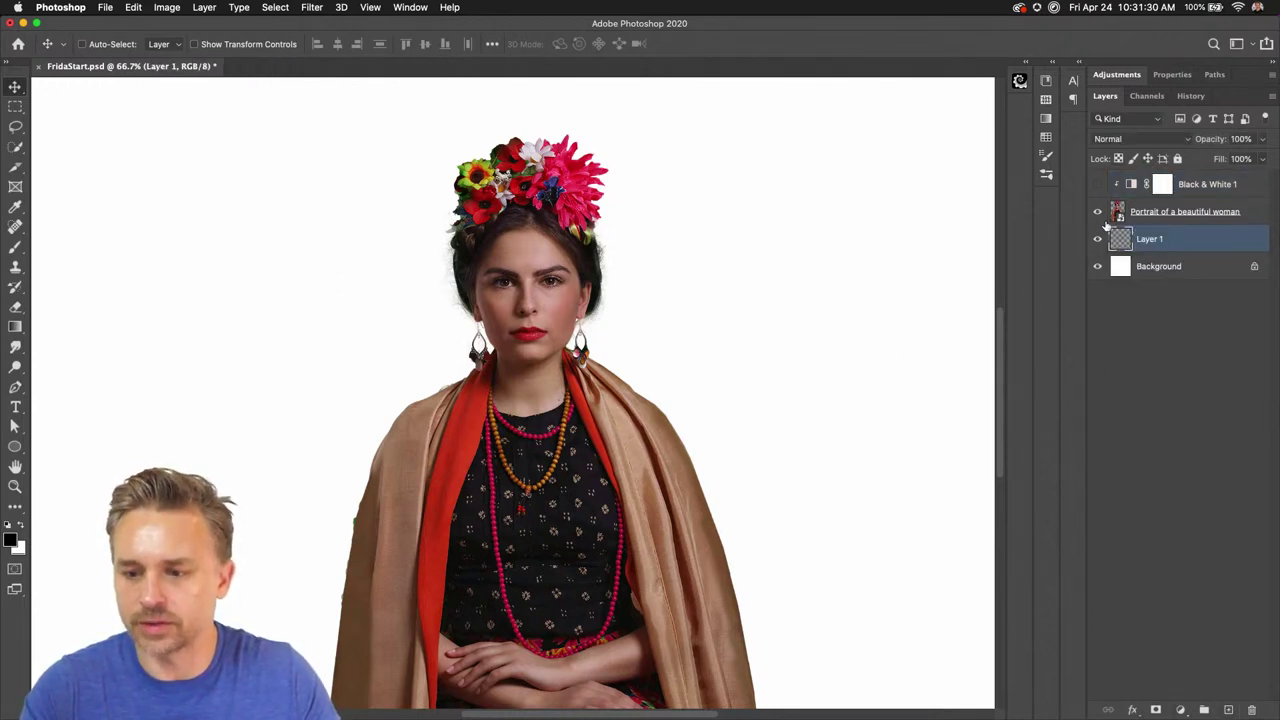
click(1097, 212)
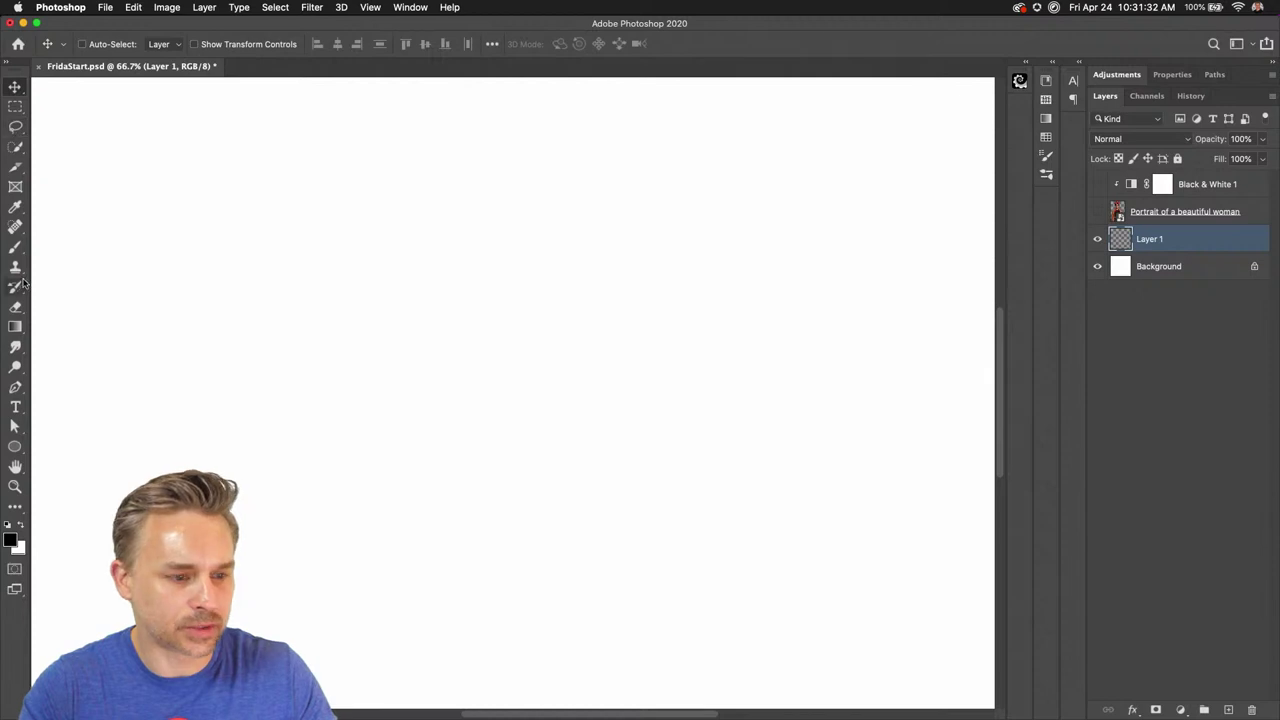
Reset the Brush tool to its defaults and choose a round brush from the presets at 13 px
click(15, 247)
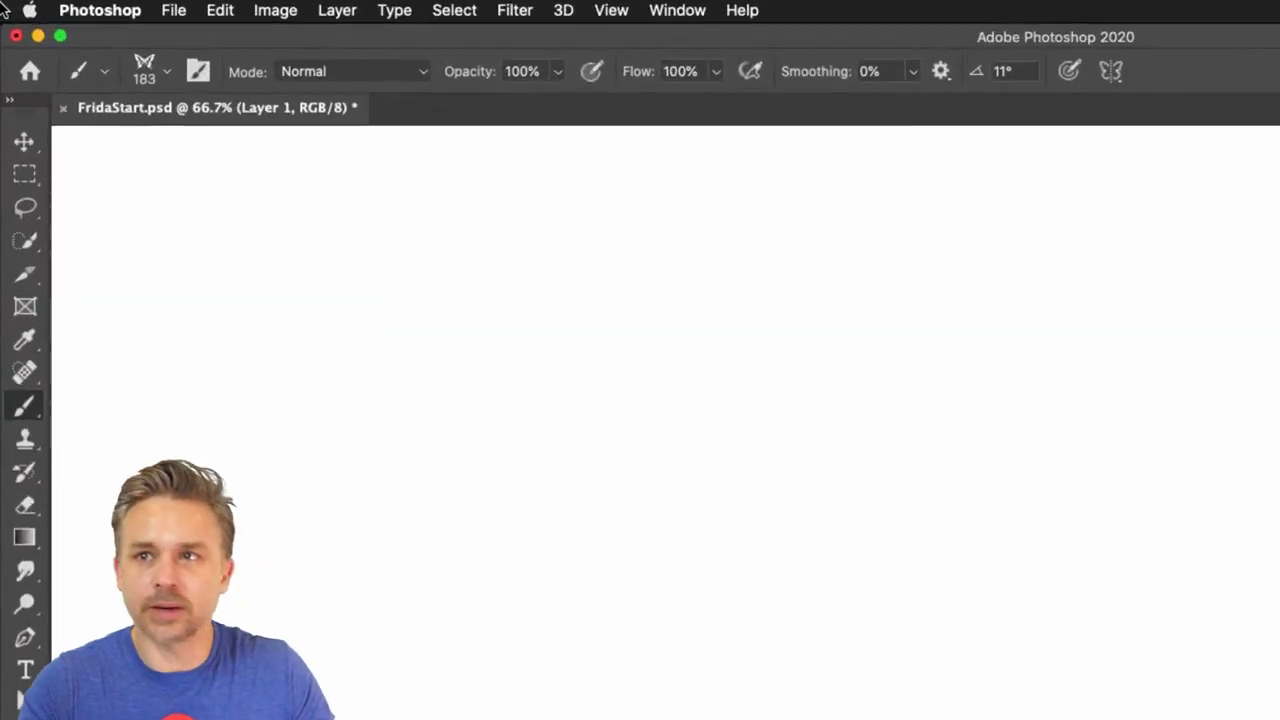
right_click(86, 77)
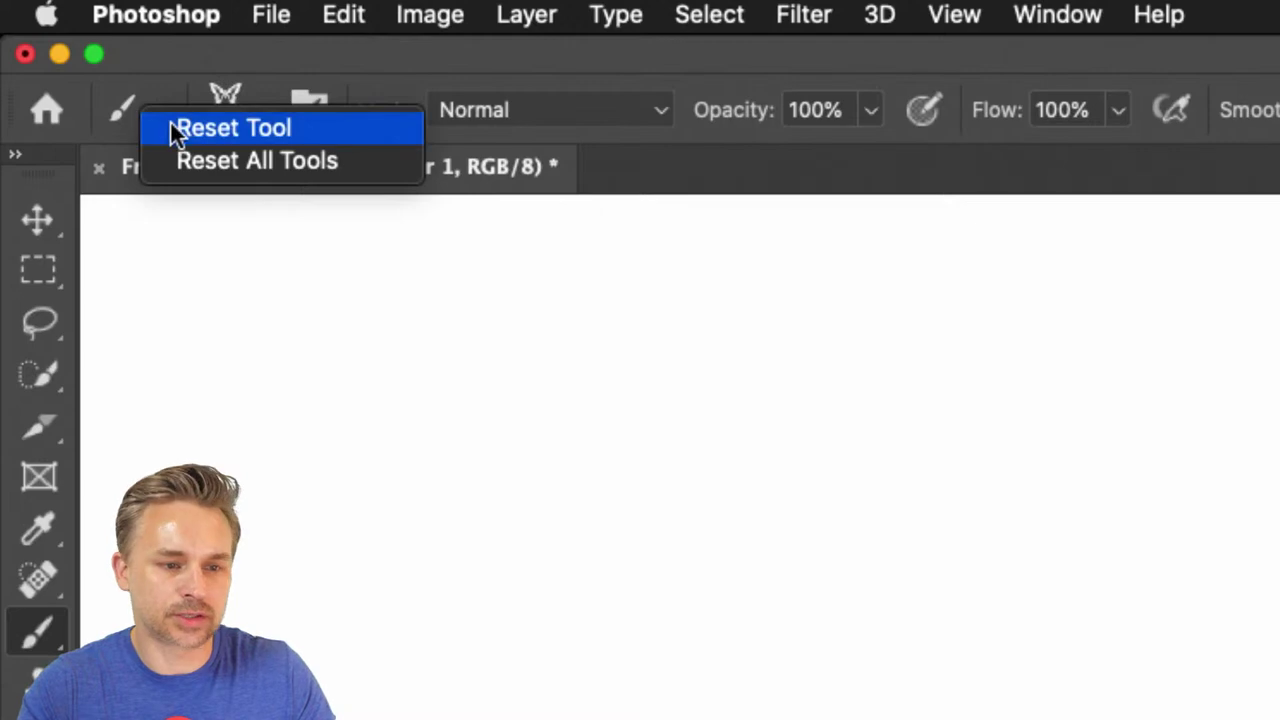
click(175, 130)
click(259, 109)
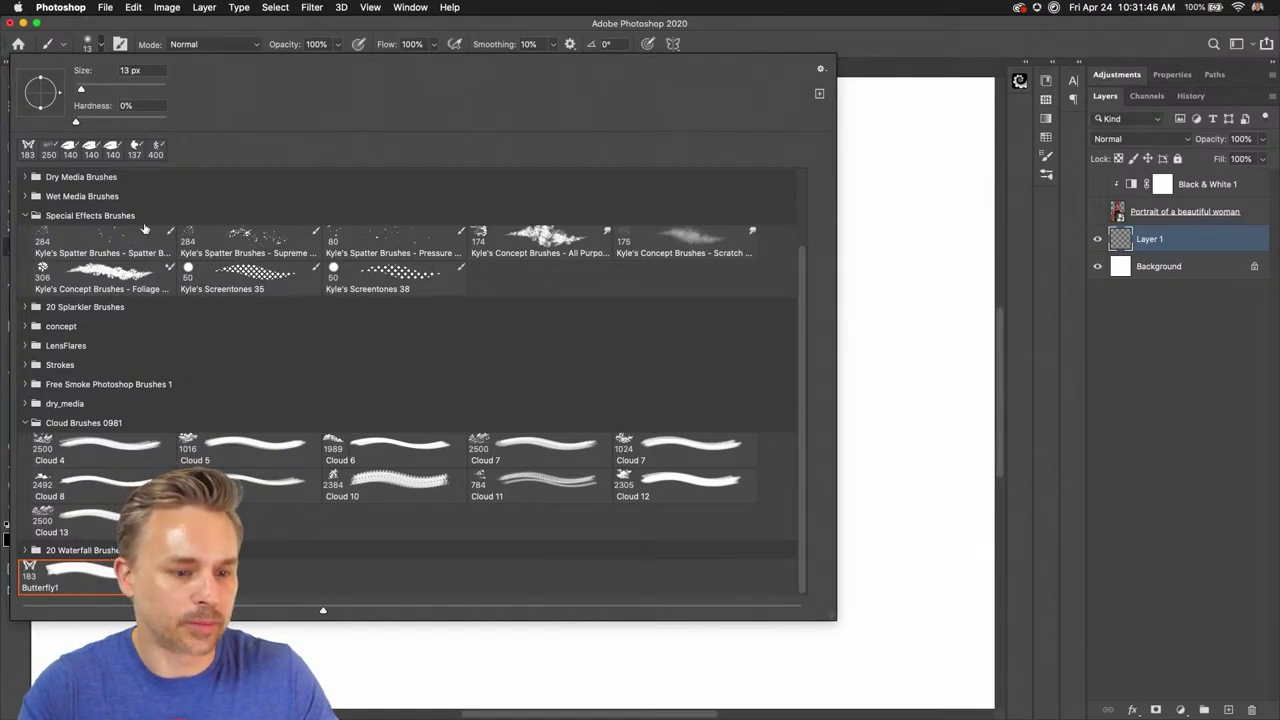
scroll(102, 230, up, 3)
double_click(210, 200)
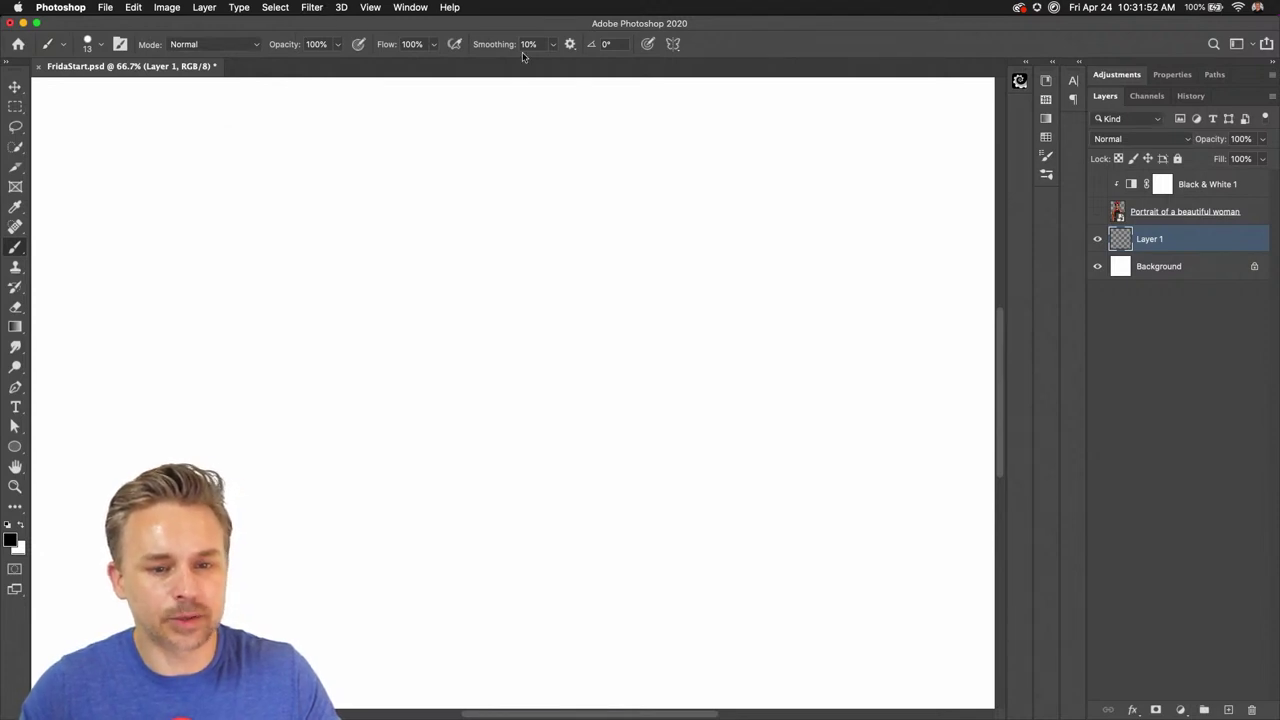
Try a couple of freehand strokes on the empty canvas and undo them
drag(430, 250, 235, 332)
mouse_move(252, 397)
mouse_down()
mouse_move(567, 535)
mouse_move(438, 387)
mouse_move(528, 351)
mouse_up()
key(super+z)
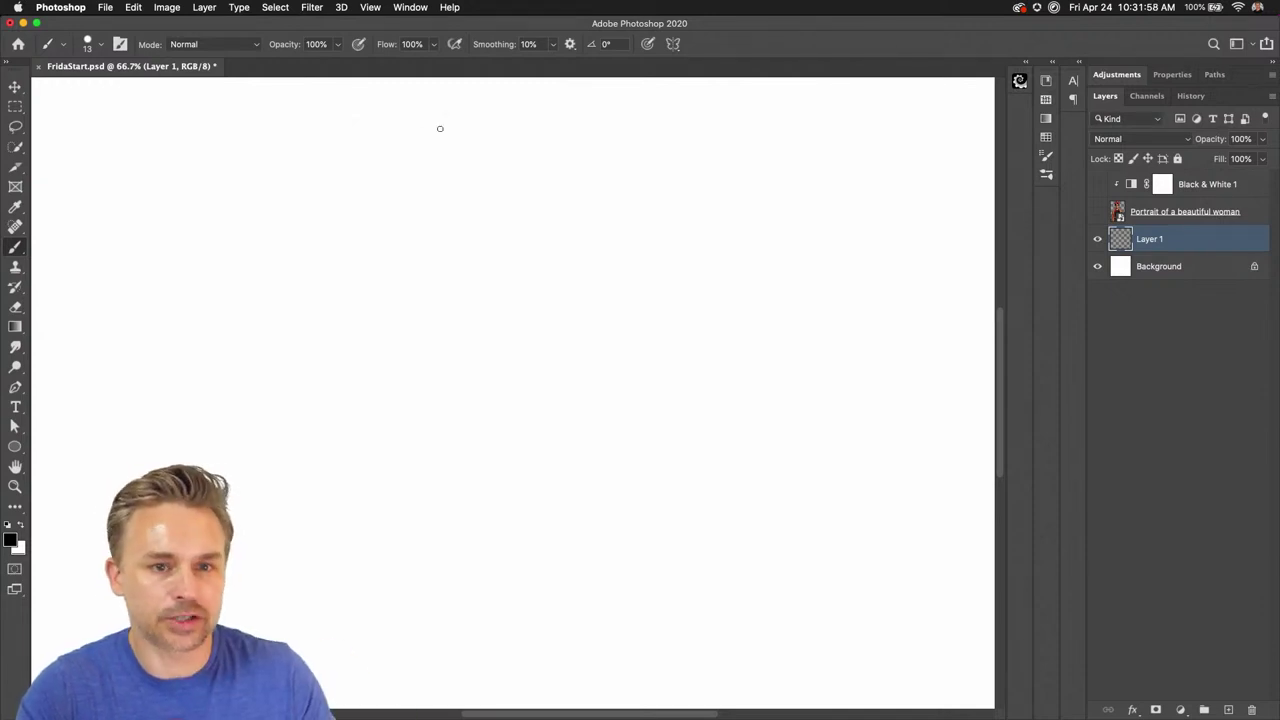
Turn on Dual Axis paint symmetry and paint a mirrored pattern of black looping lines across the canvas
click(674, 45)
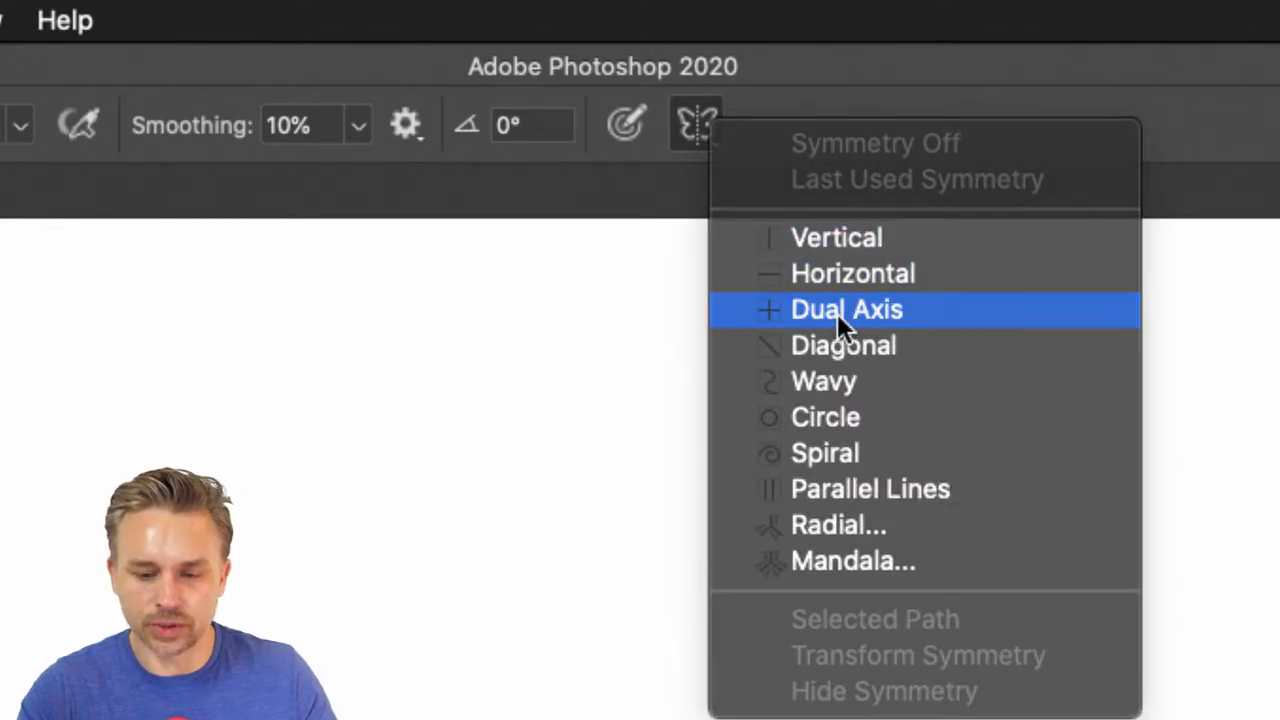
click(837, 313)
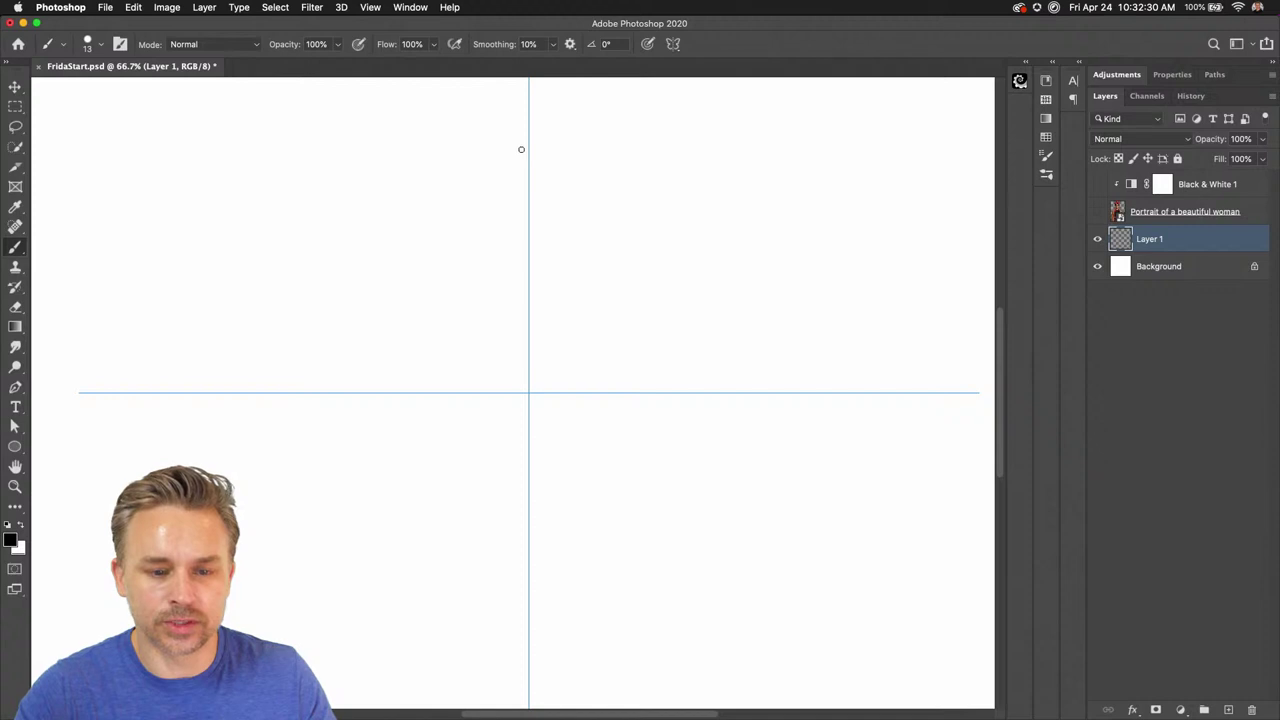
drag(521, 149, 505, 155)
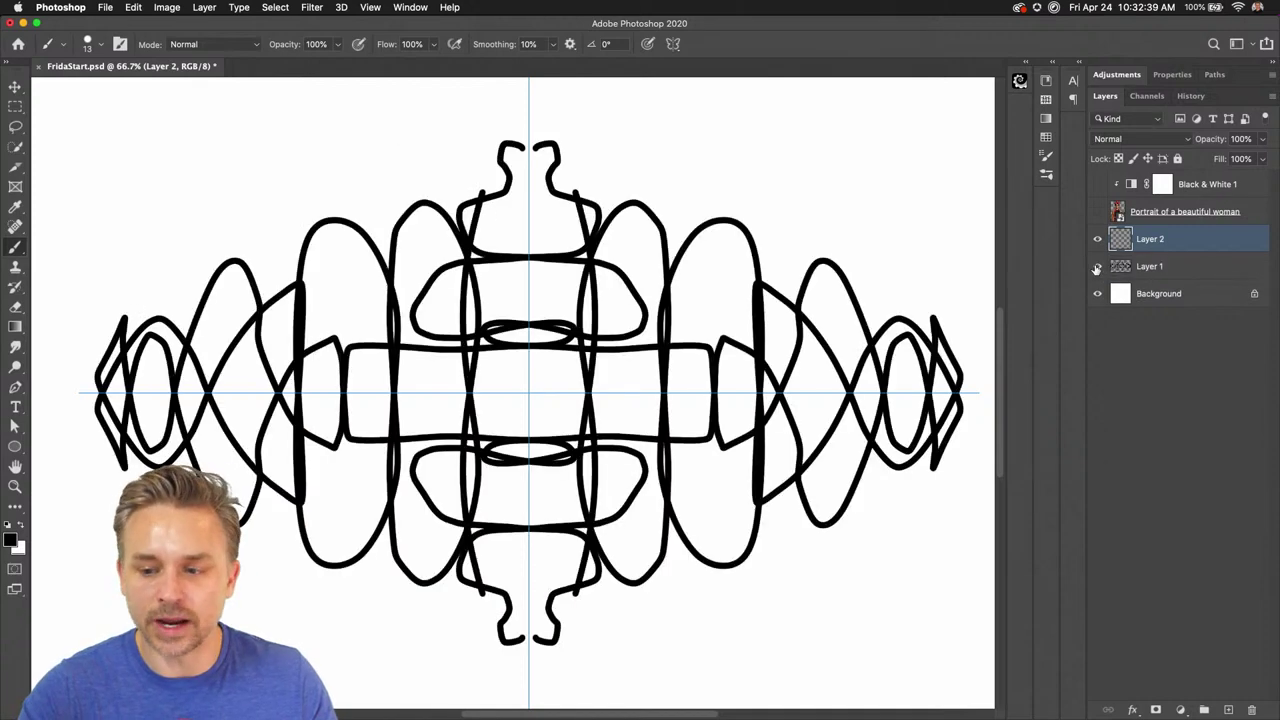
Hide the black line pattern's layer and set the foreground colour to bright red
click(1097, 266)
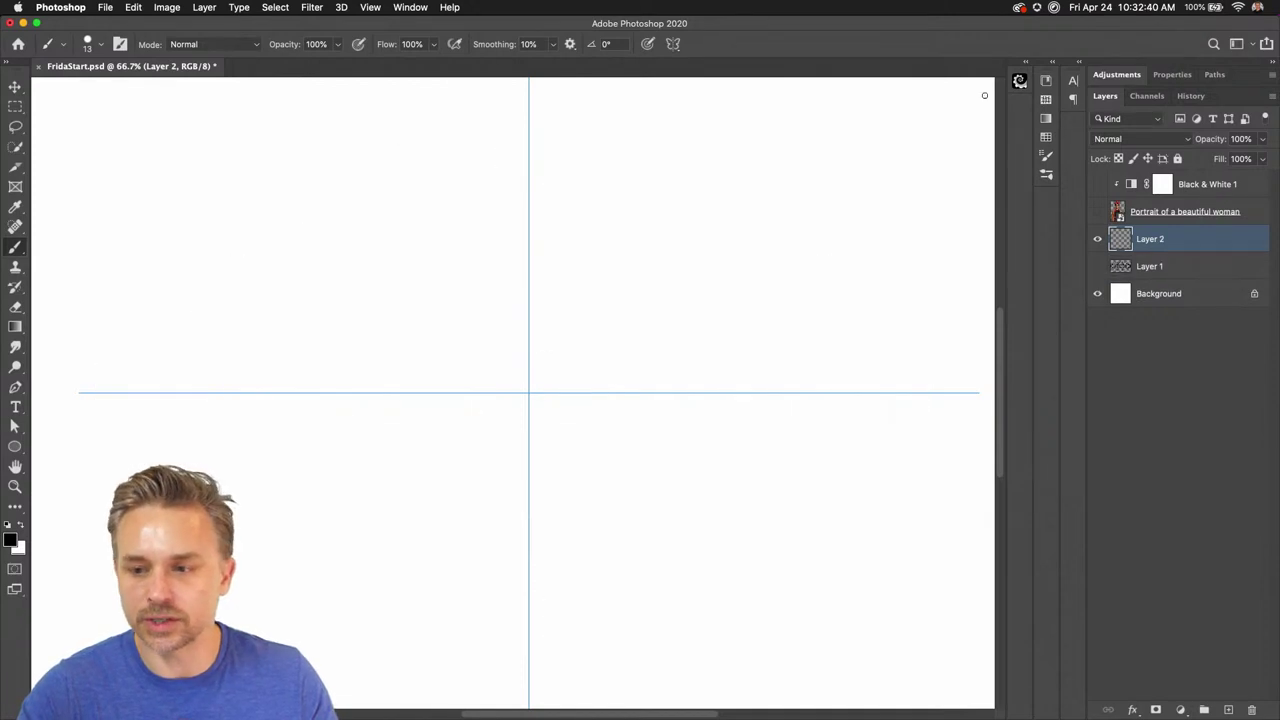
click(1215, 75)
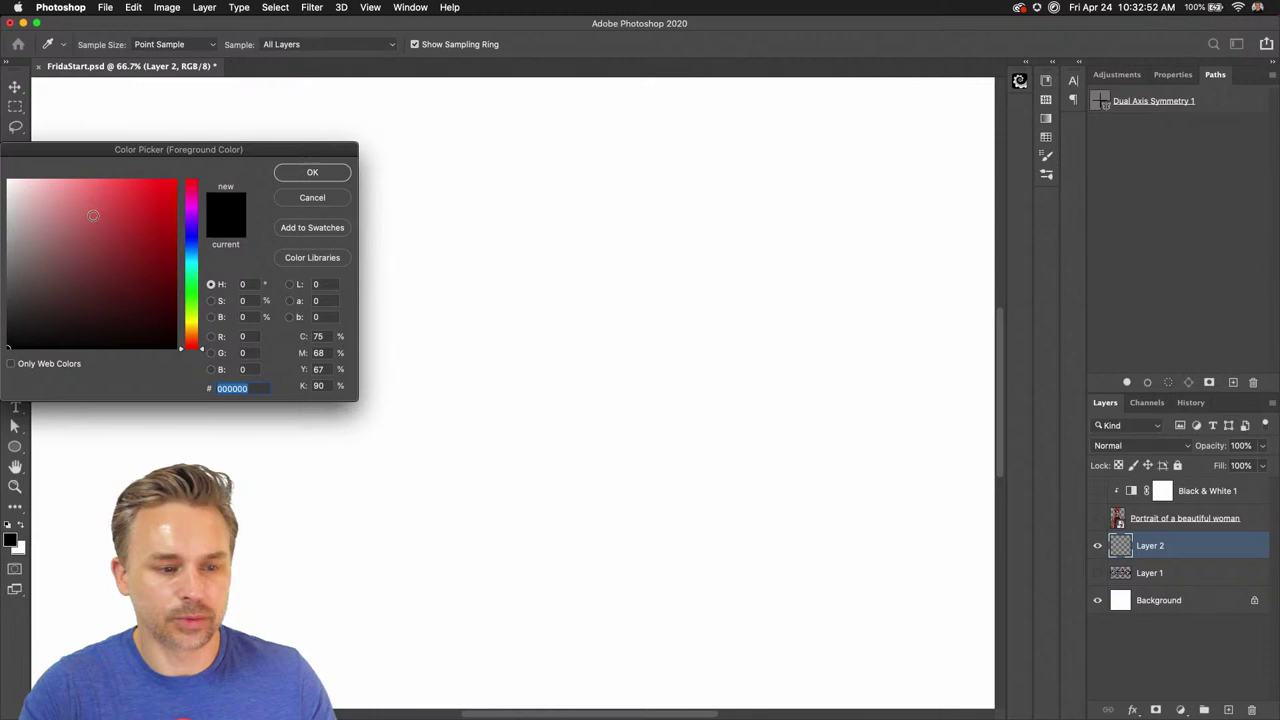
drag(93, 215, 178, 180)
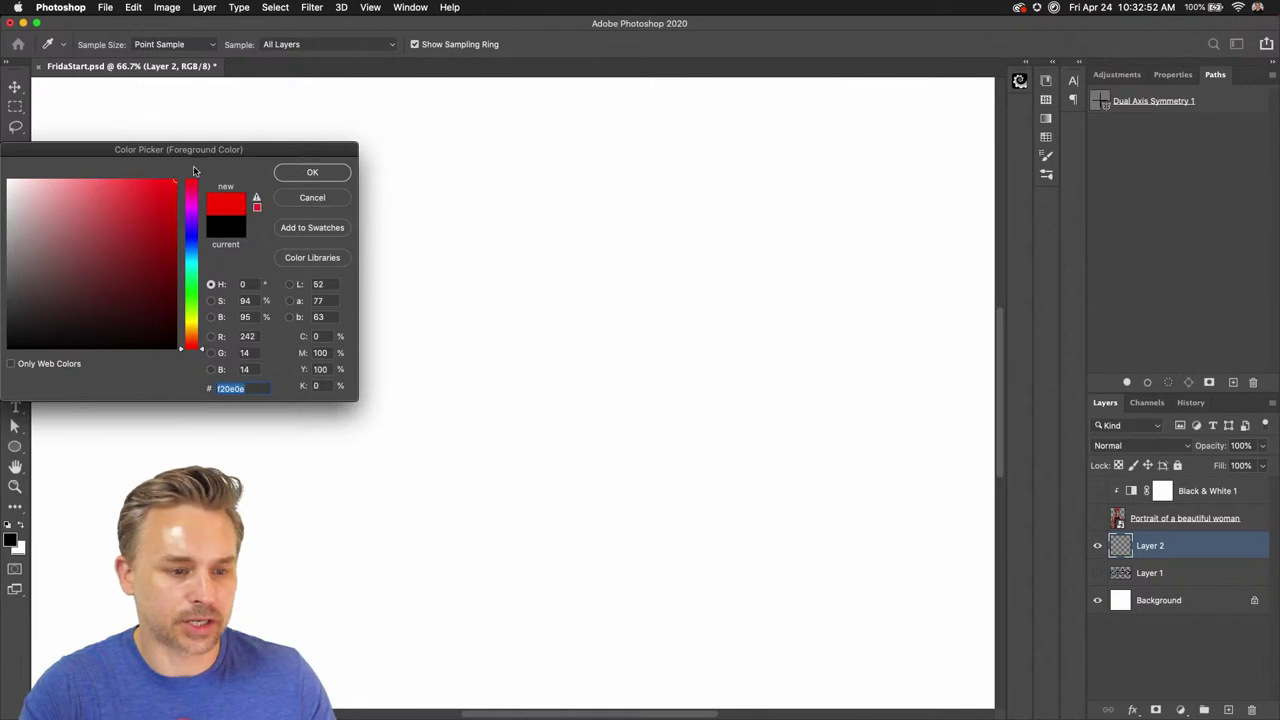
click(308, 172)
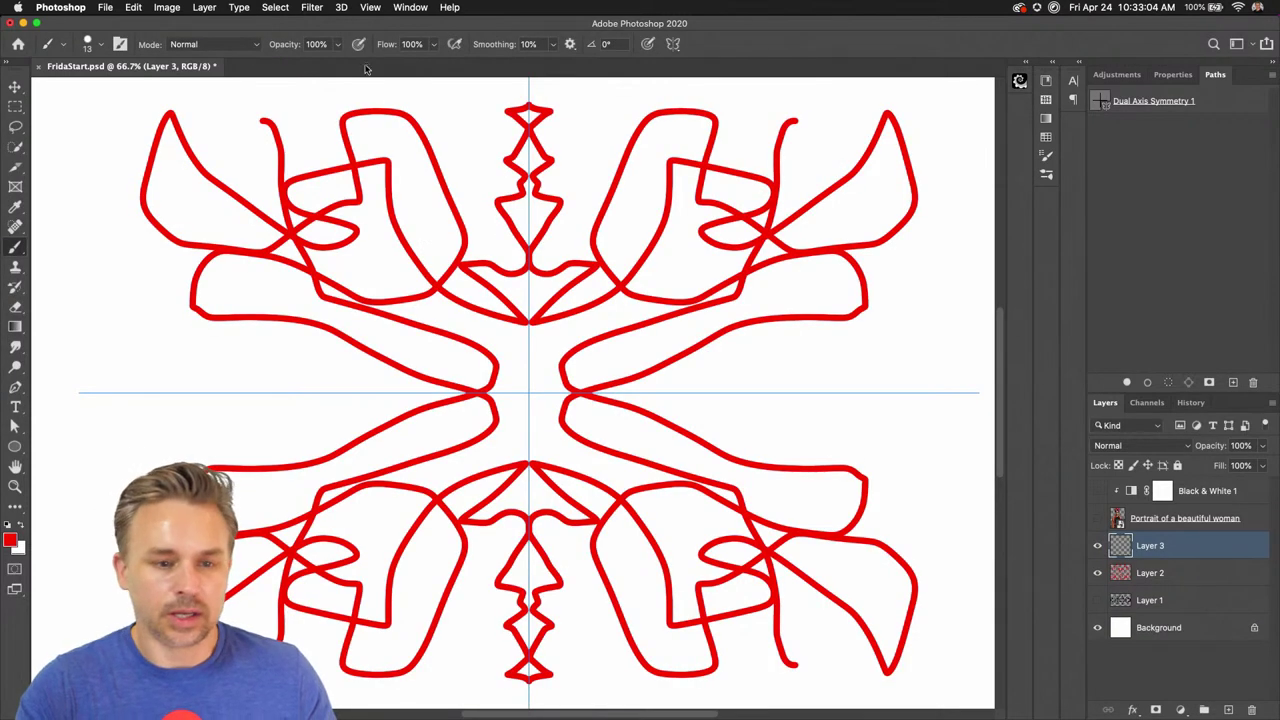
Hide the red pattern's layer and try to paint on the portrait smart object, declining to rasterize it
click(1097, 573)
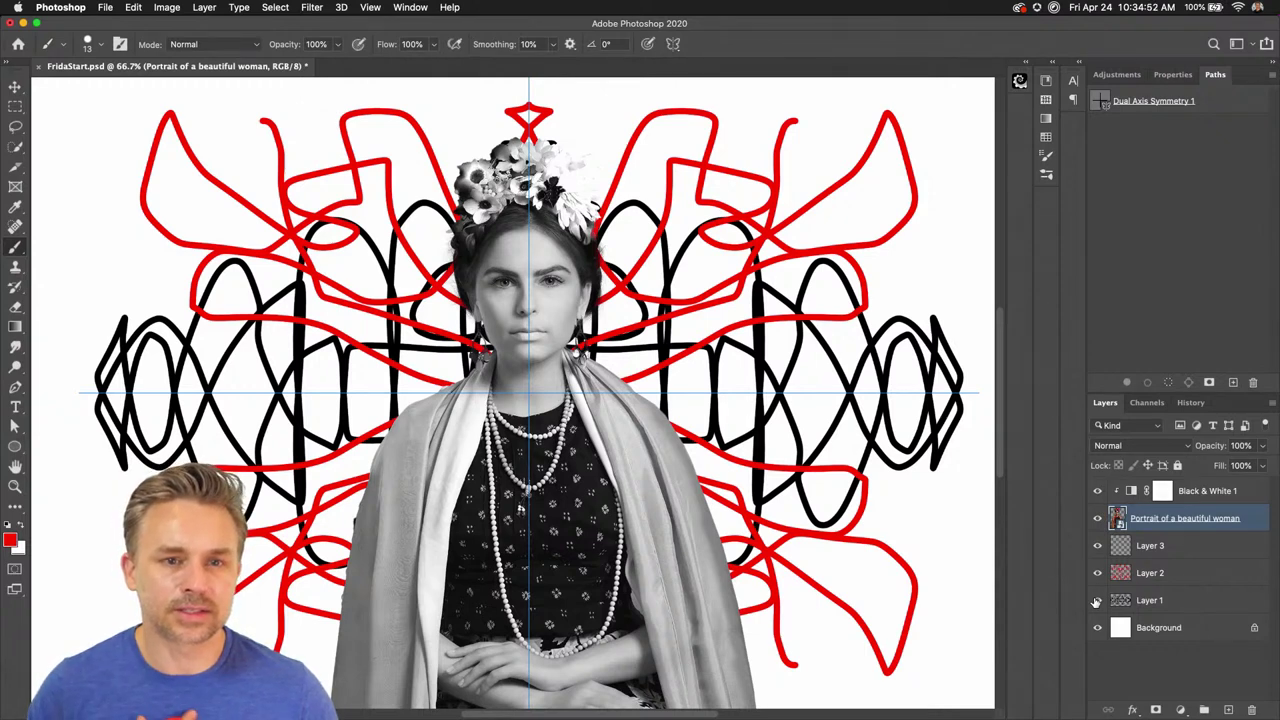
click(730, 352)
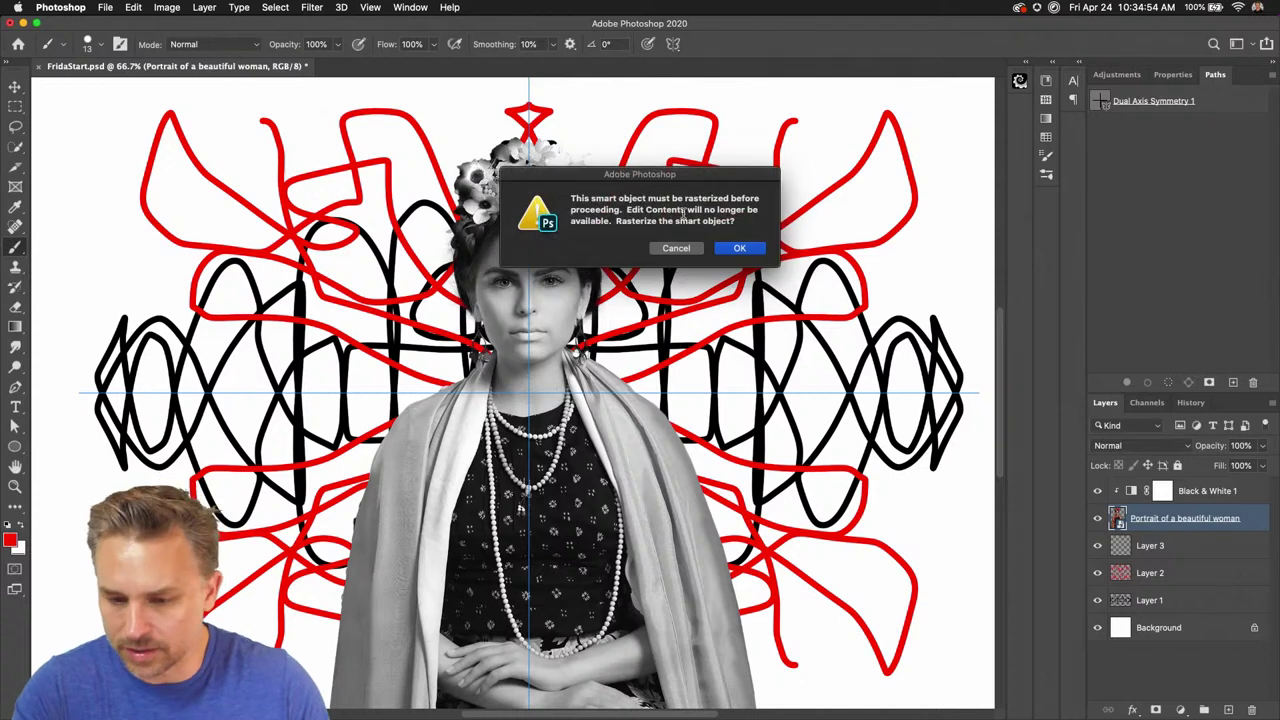
click(666, 248)
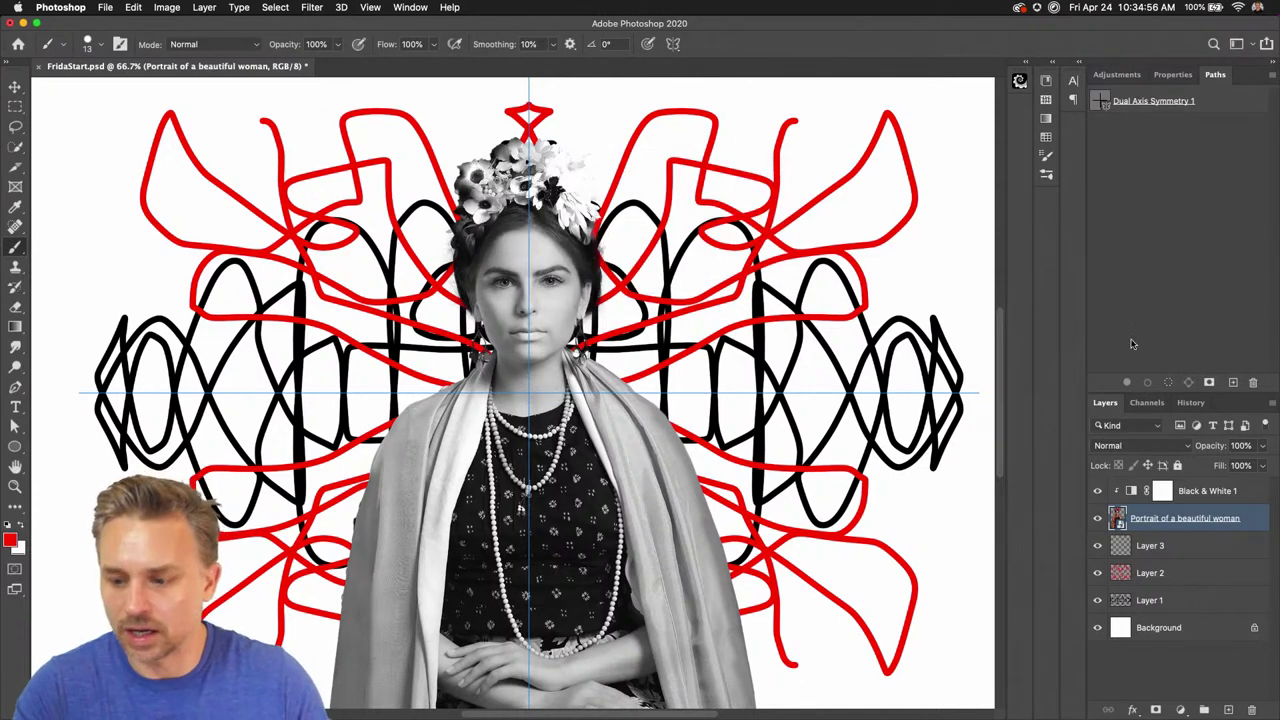
Place the Artwork 9 butterfly from the Nature library's Insects, Flowers, Branches group to the left of the portrait
drag(1225, 400, 1200, 234)
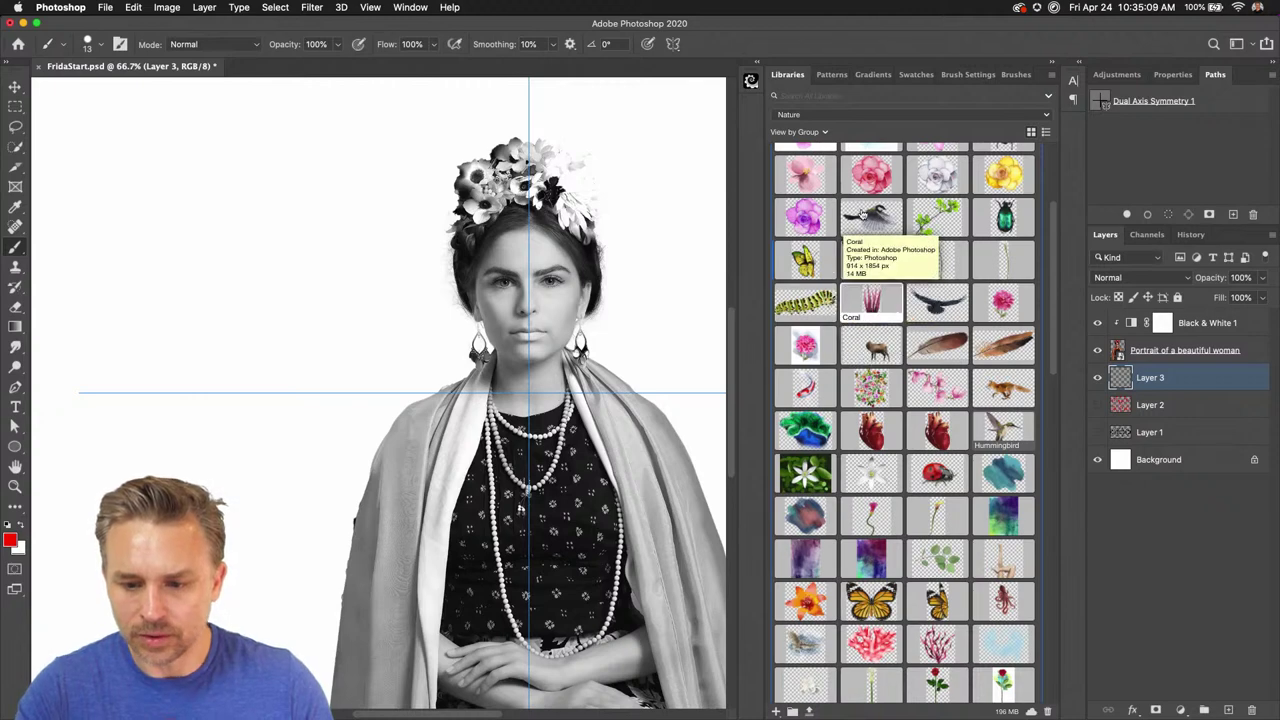
scroll(862, 210, up, 5)
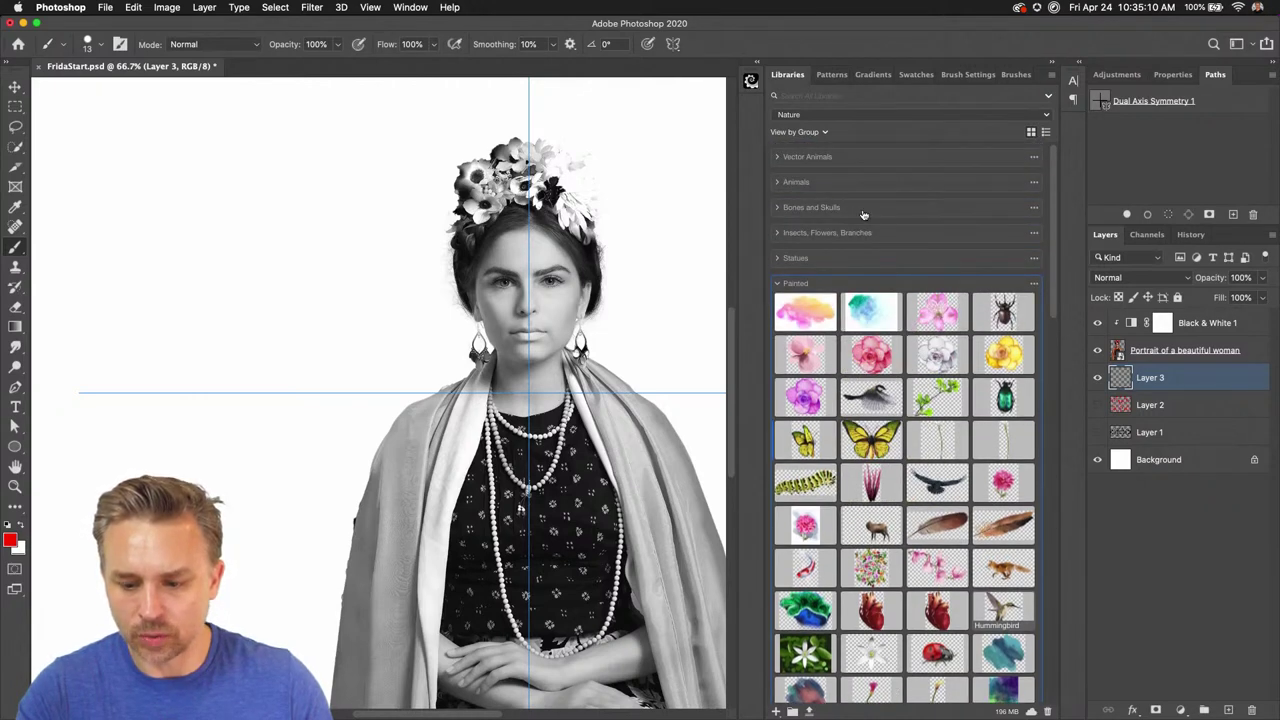
click(778, 158)
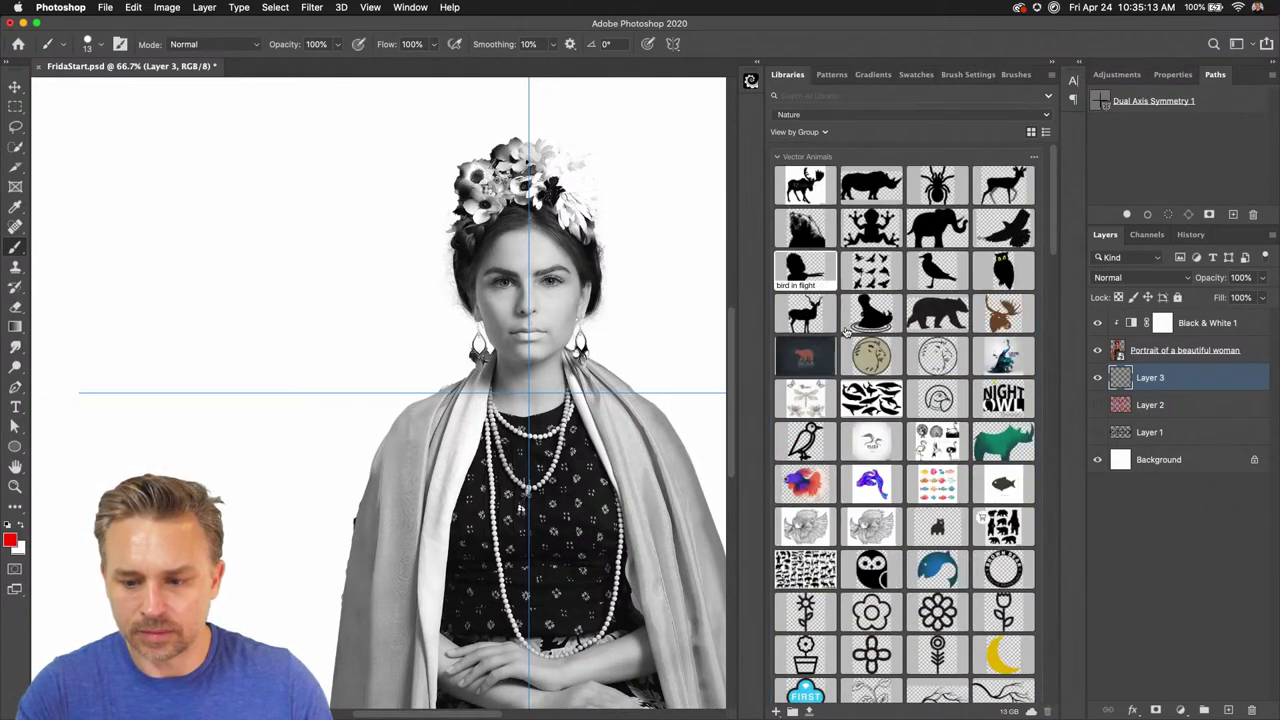
click(778, 158)
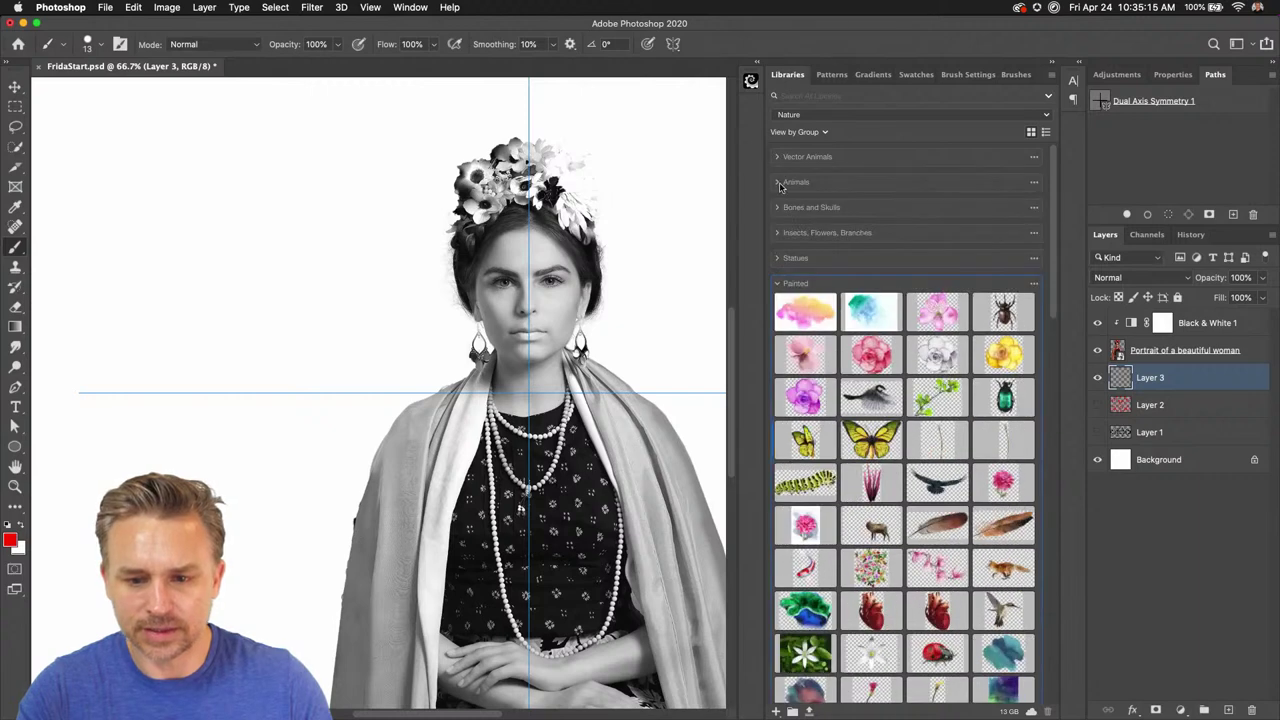
click(778, 232)
drag(197, 255, 249, 256)
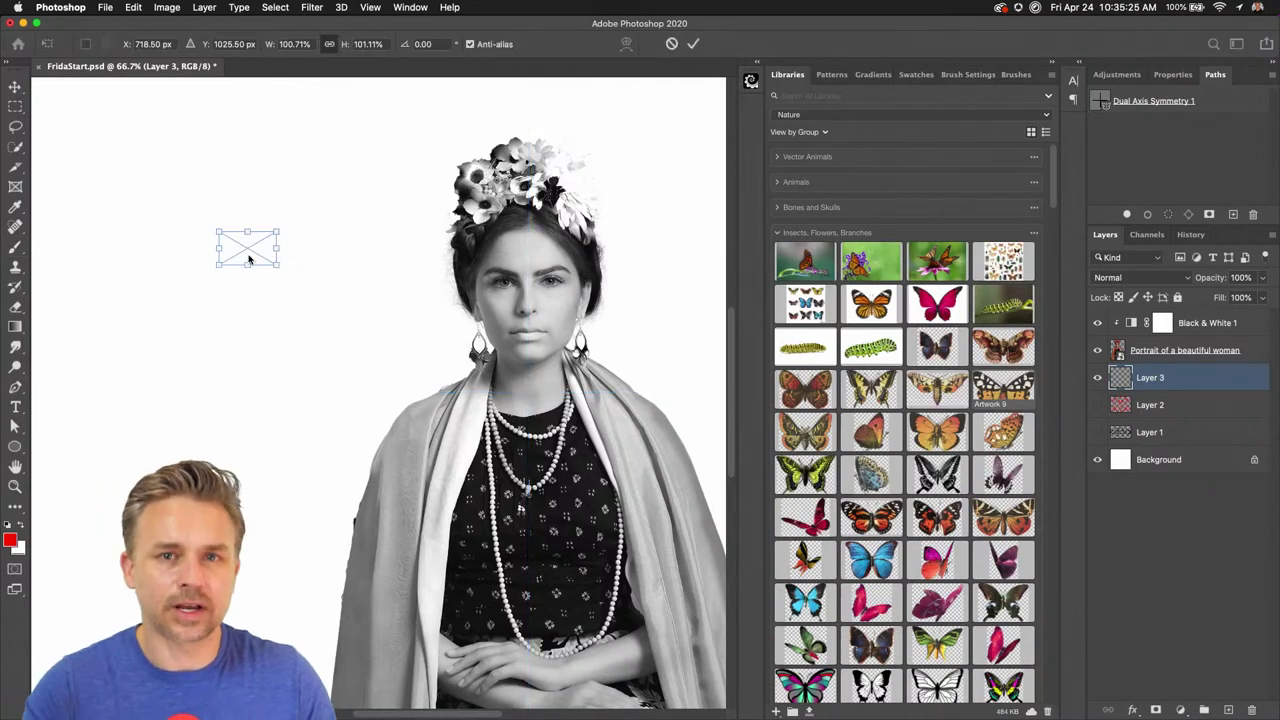
key(Return)
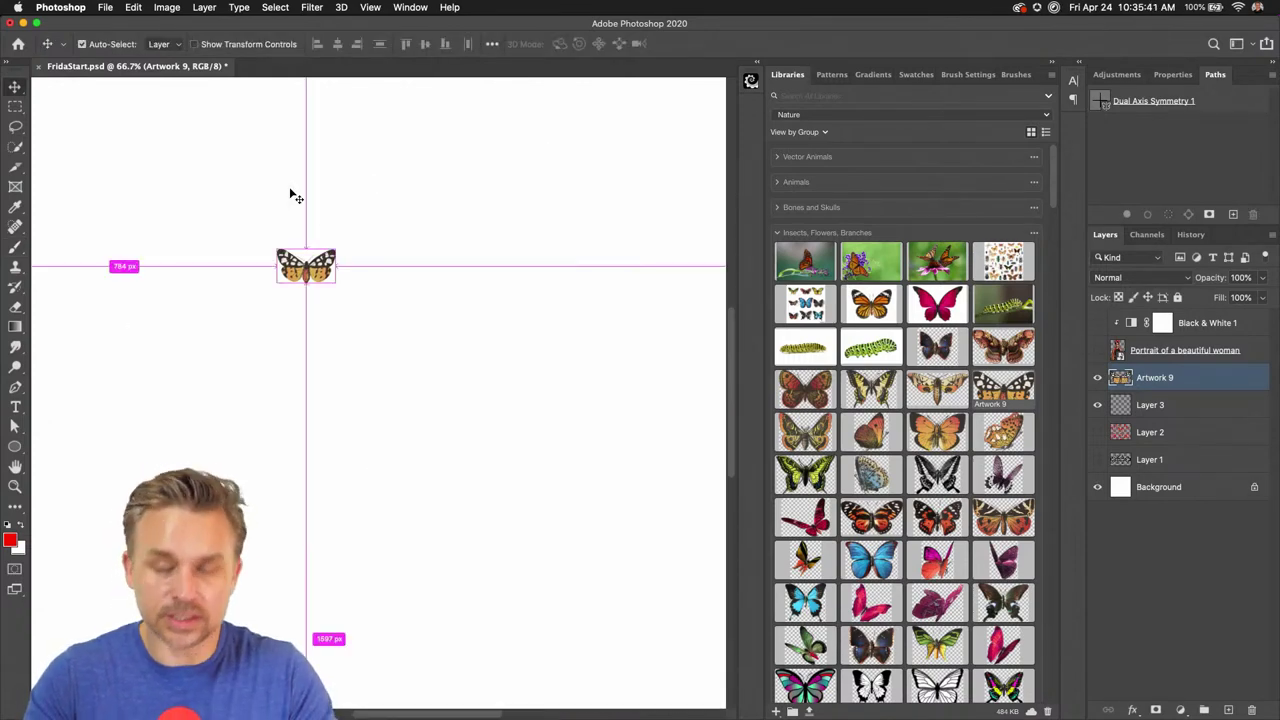
key(super+plus)
key(super+plus)
drag(286, 183, 389, 540)
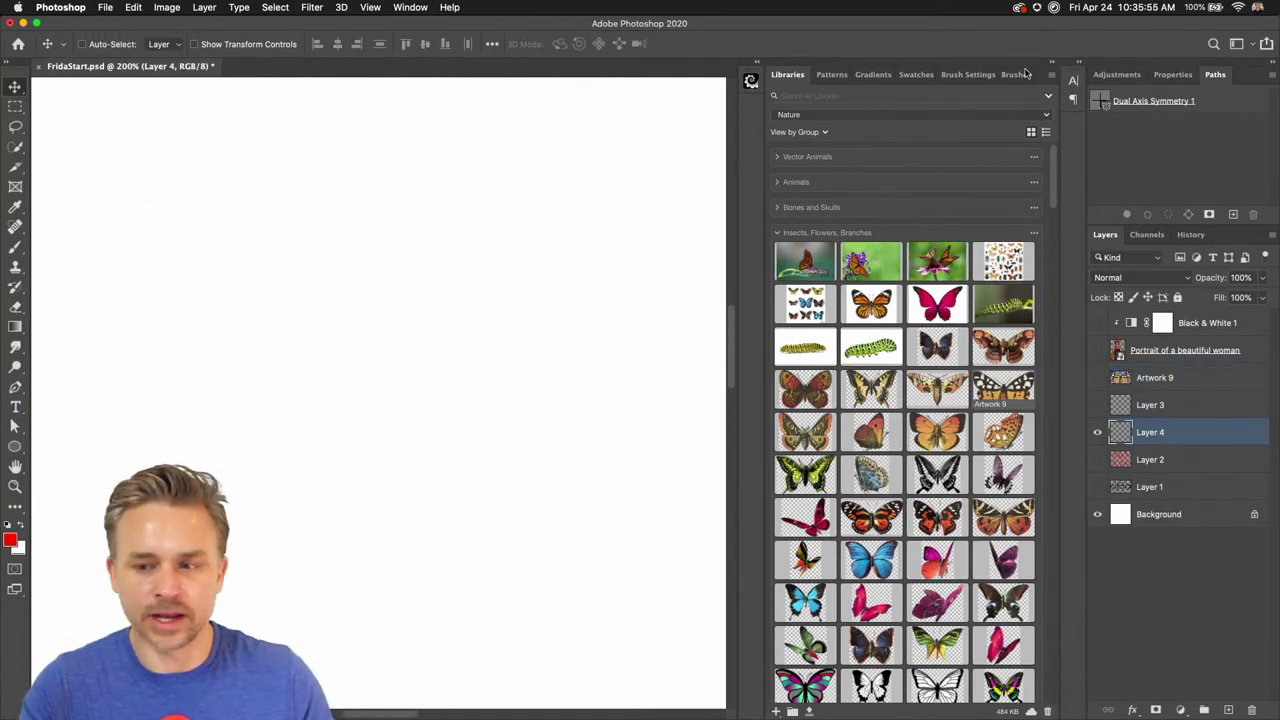
Activate the Dual Axis Symmetry 1 path so that its axes show on the whole canvas
click(1190, 101)
key(super+minus)
key(super+minus)
key(super+minus)
key(super+minus)
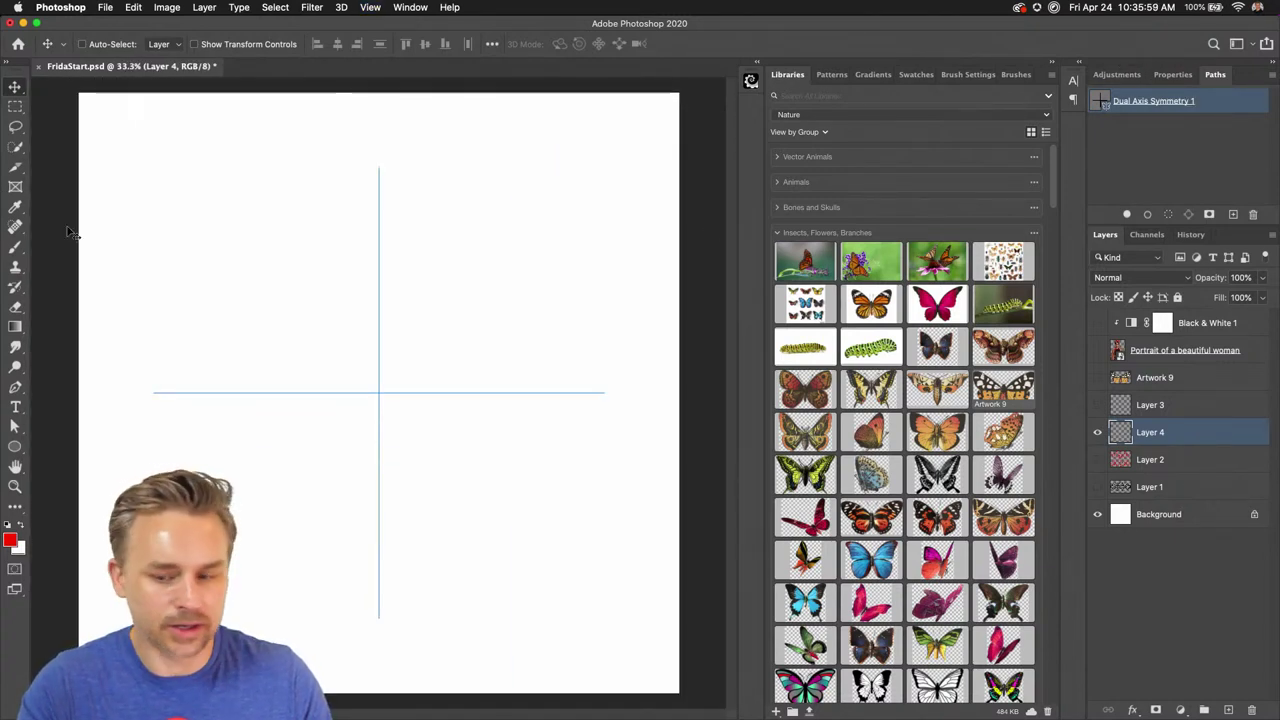
Paint mirrored green branches around the symmetry axes on Layer 4 with the Kyle's Concept Brushes - Small Branch Mix brush at 277 px
click(15, 247)
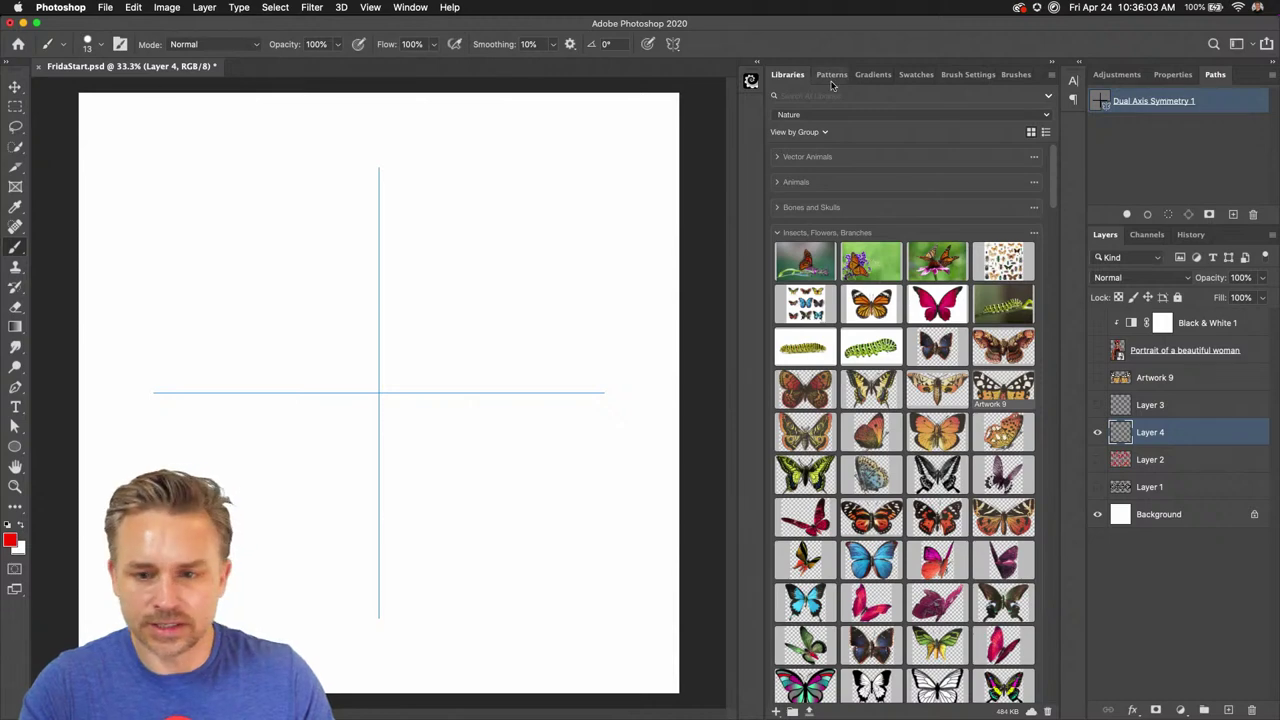
click(1016, 75)
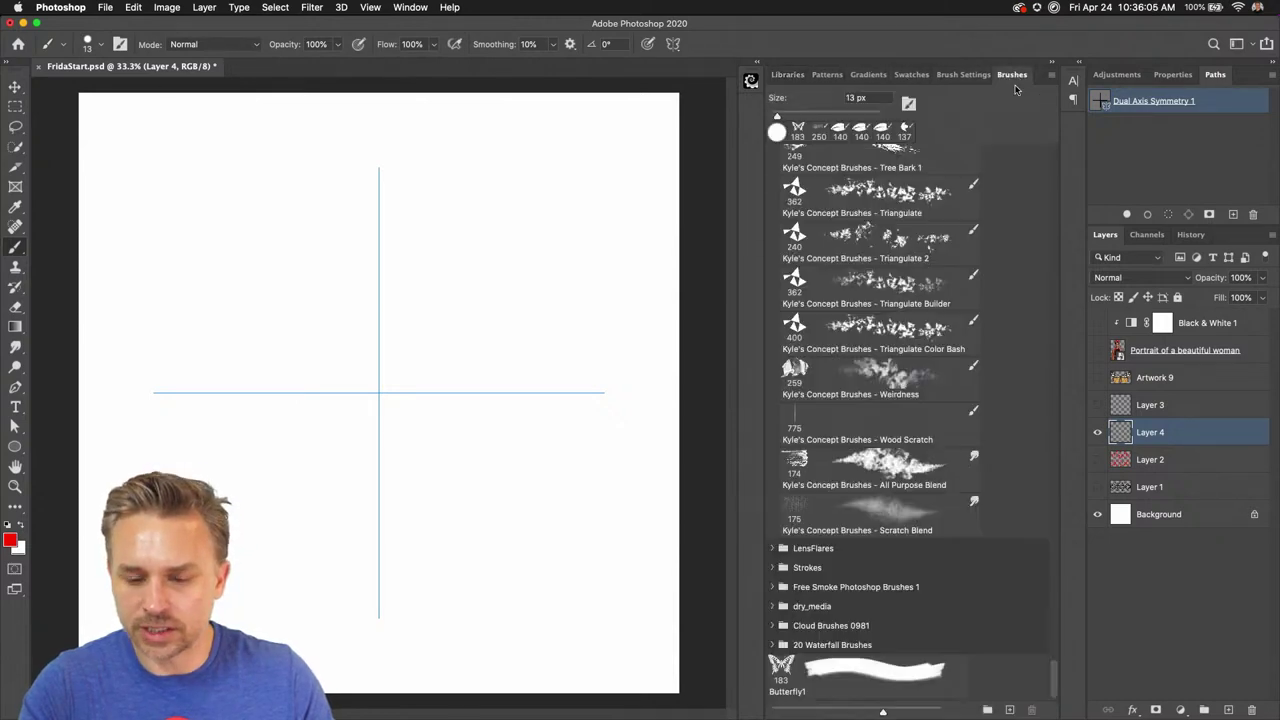
scroll(815, 277, up, 10)
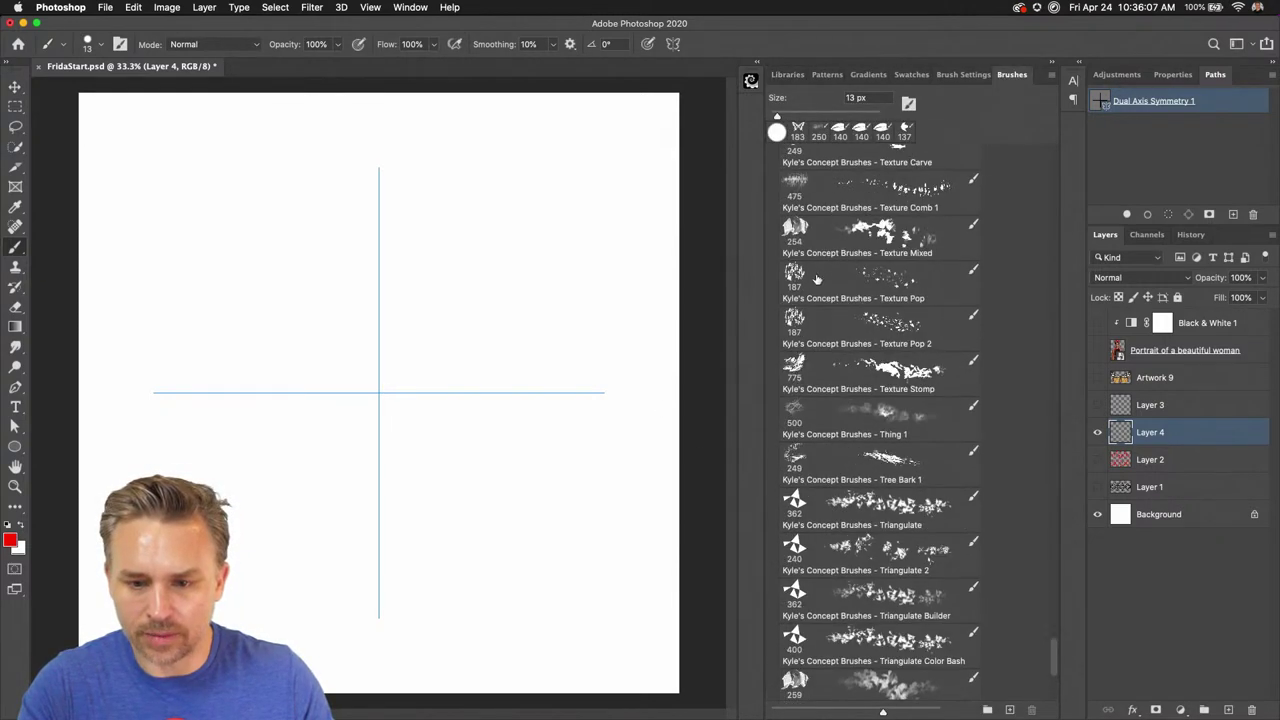
scroll(822, 298, up, 5)
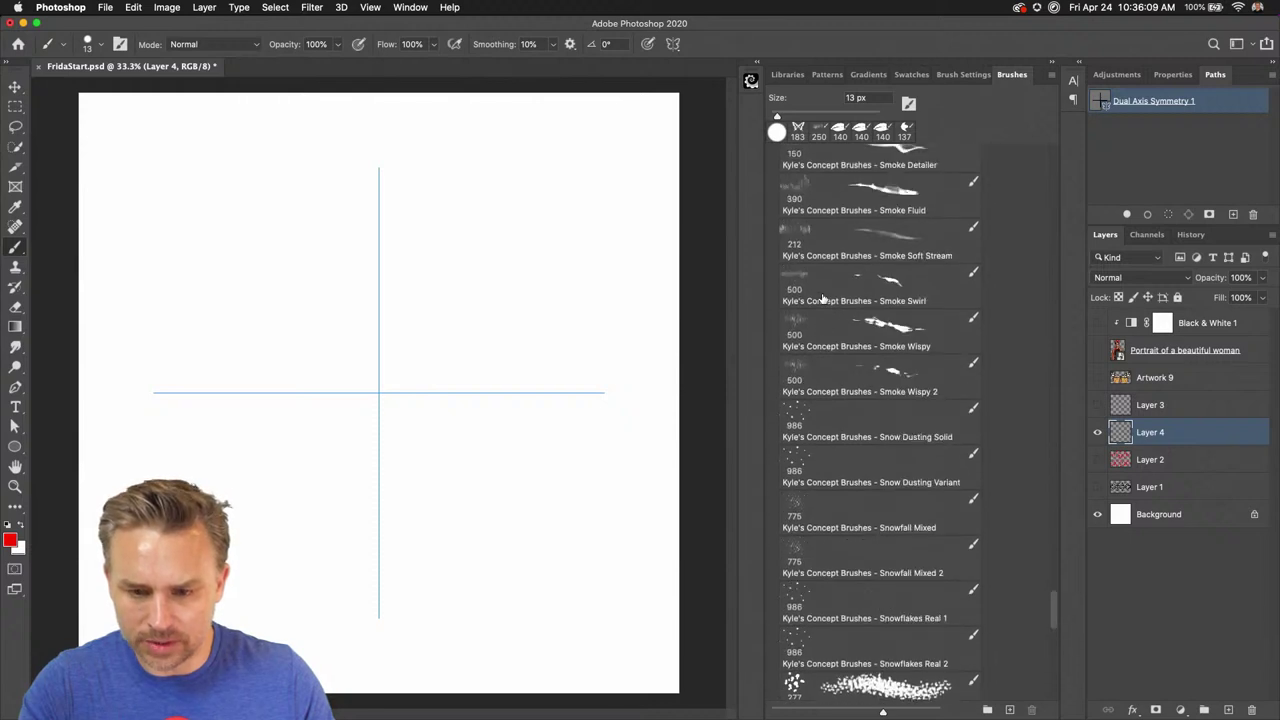
scroll(822, 298, up, 10)
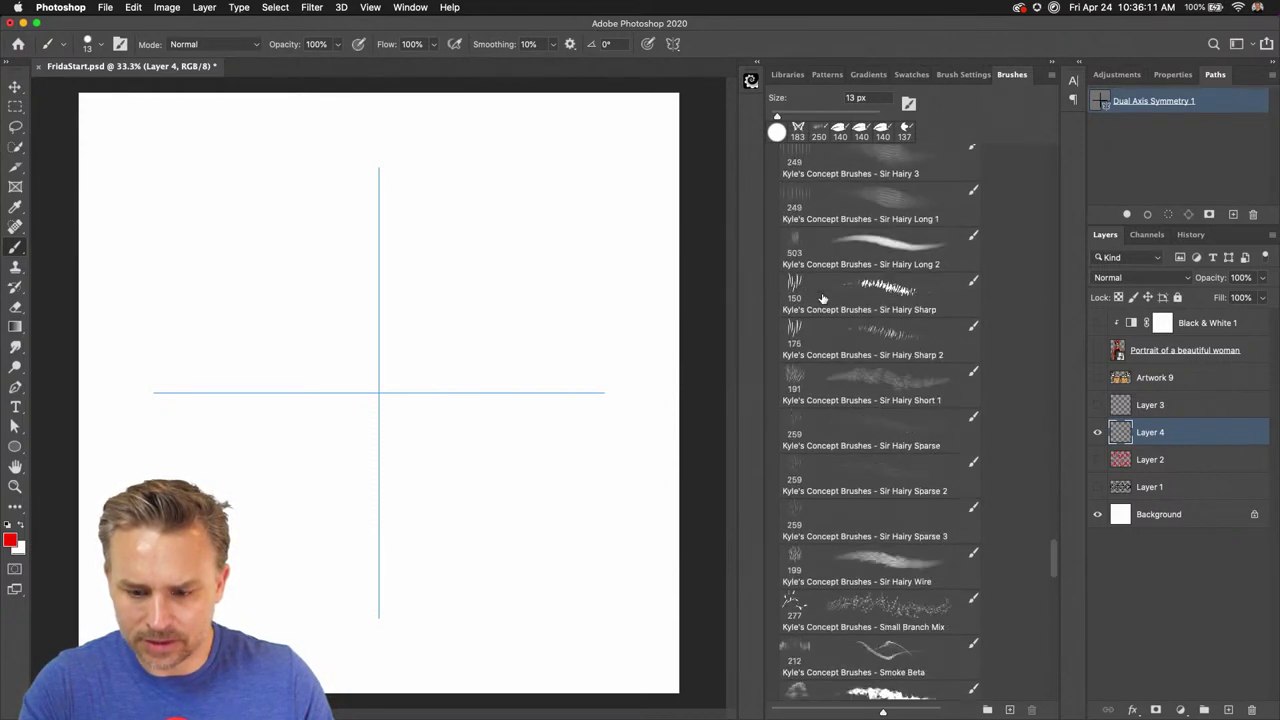
click(832, 612)
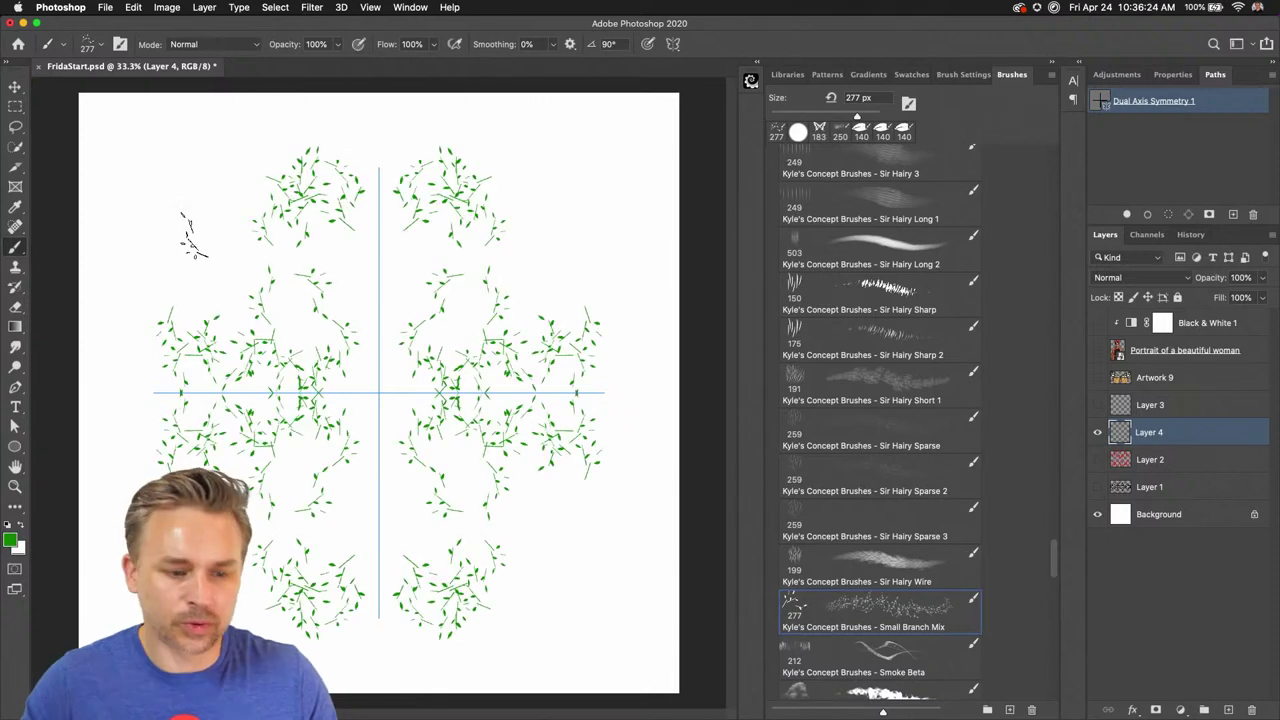
click(190, 235)
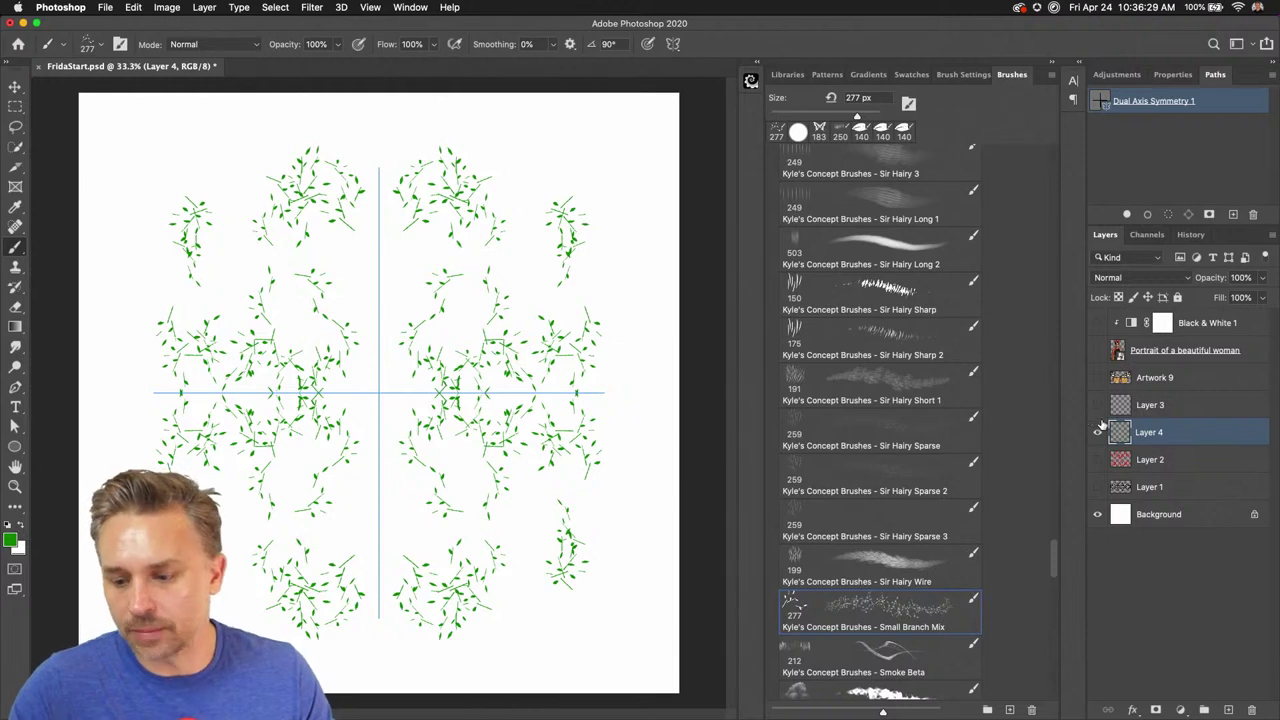
Hide the painted branches, show the butterfly artwork and make its layer the active one
click(1097, 378)
key(super+z)
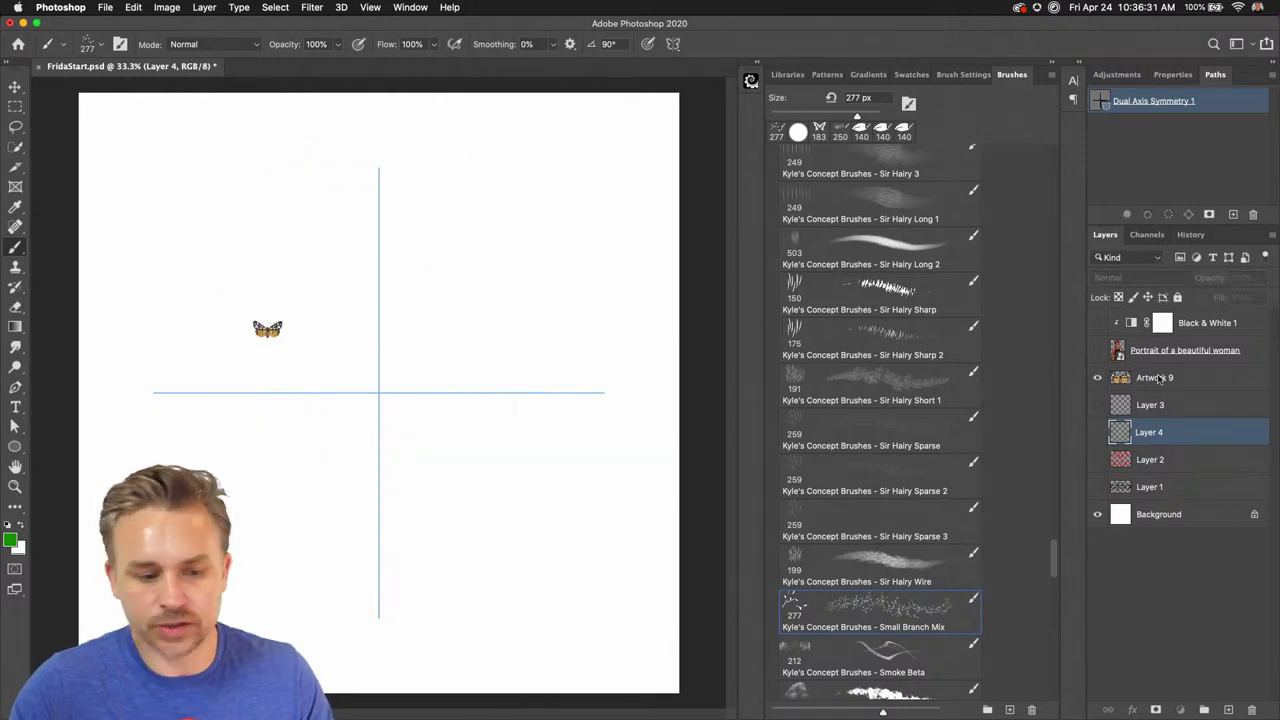
click(1155, 377)
key(super+equal)
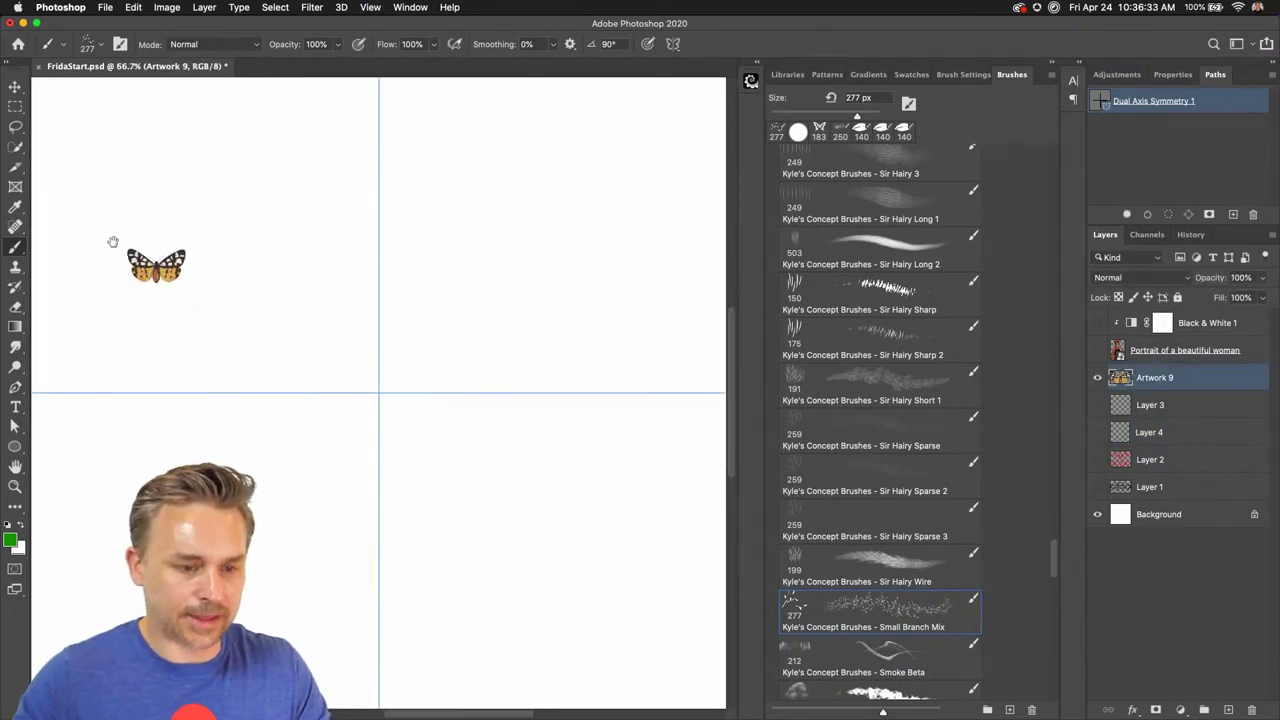
key(super+equal)
key(super+equal)
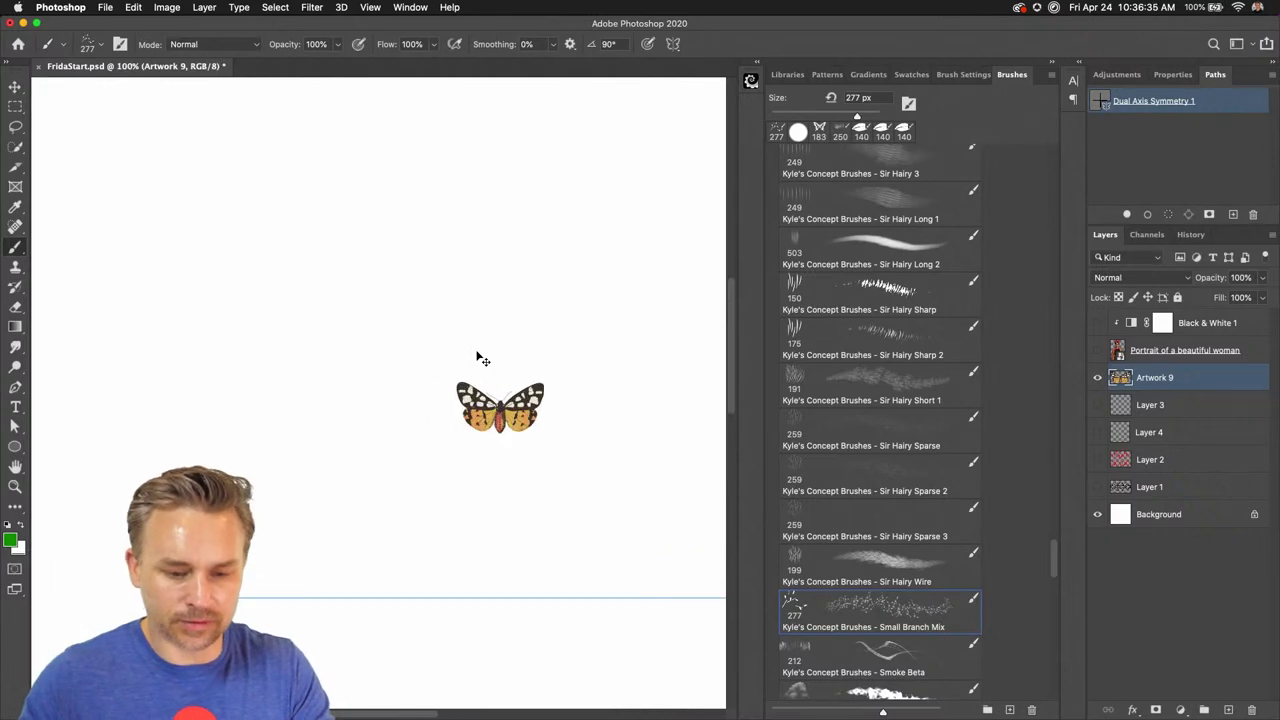
Load the Artwork 9 butterfly's outline as a selection and define it as a brush preset named Butterfly2
key(super+equal)
click(15, 107)
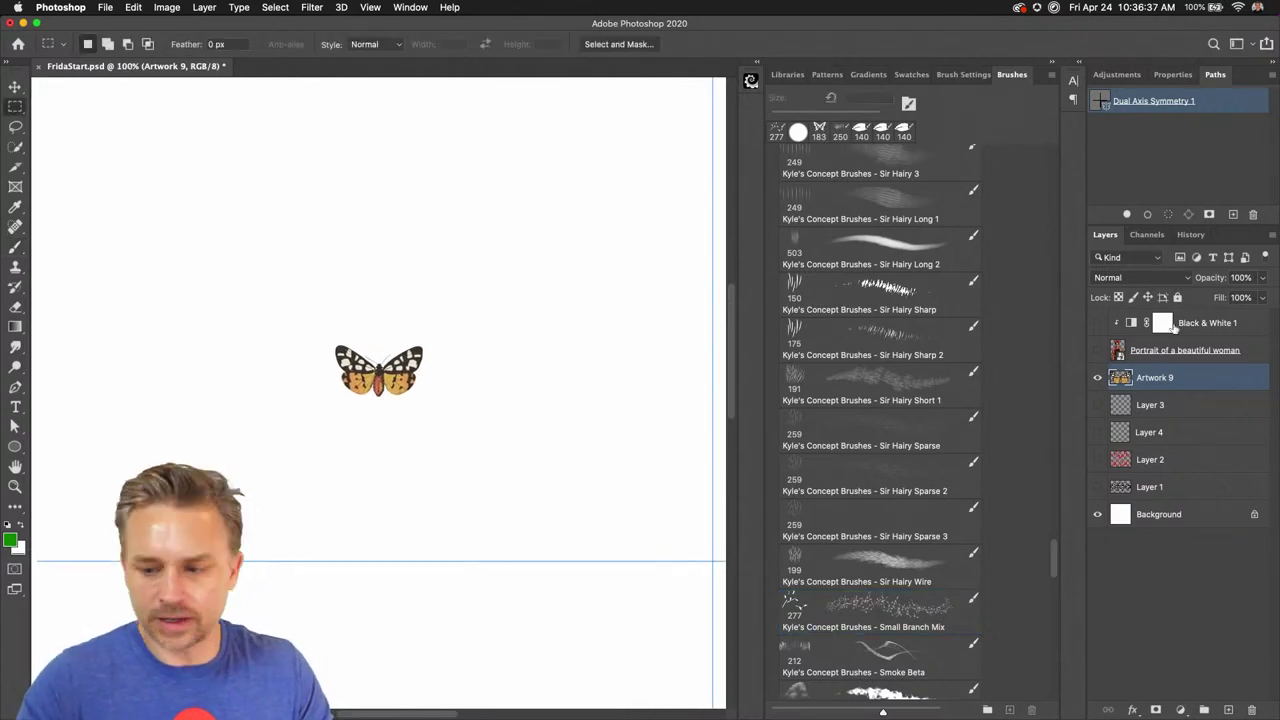
super+click(1117, 378)
click(133, 7)
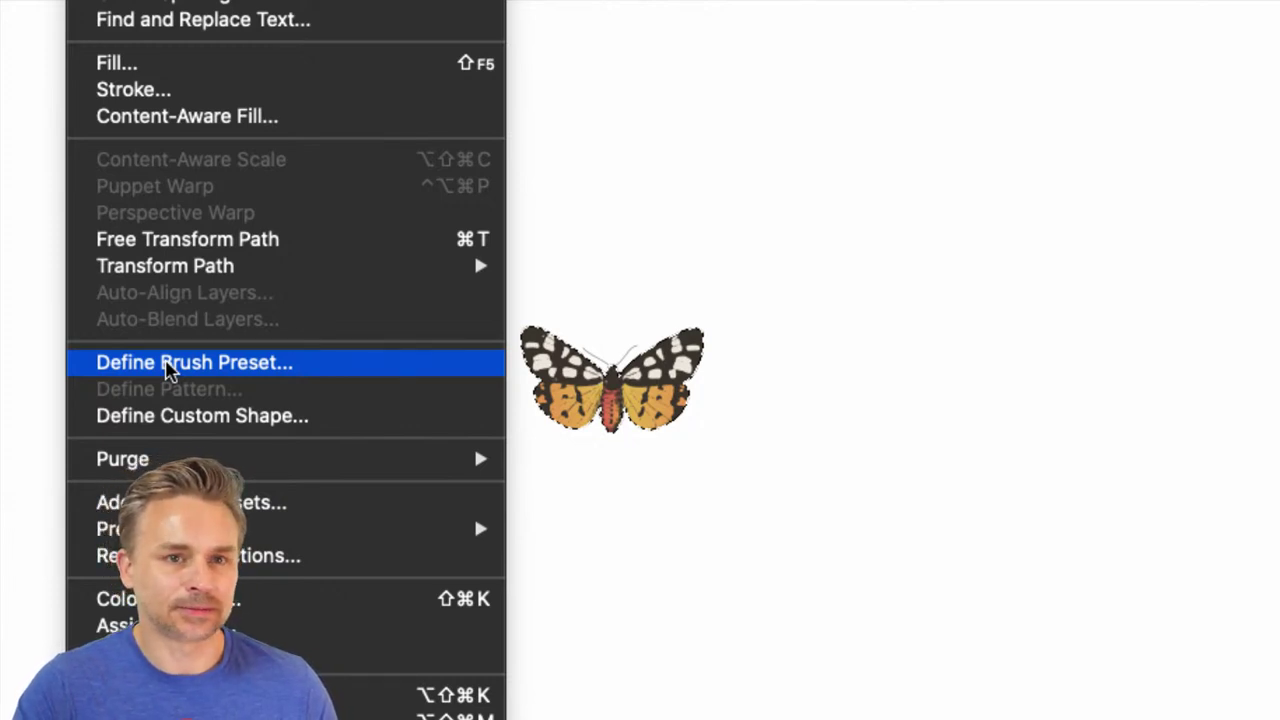
click(167, 365)
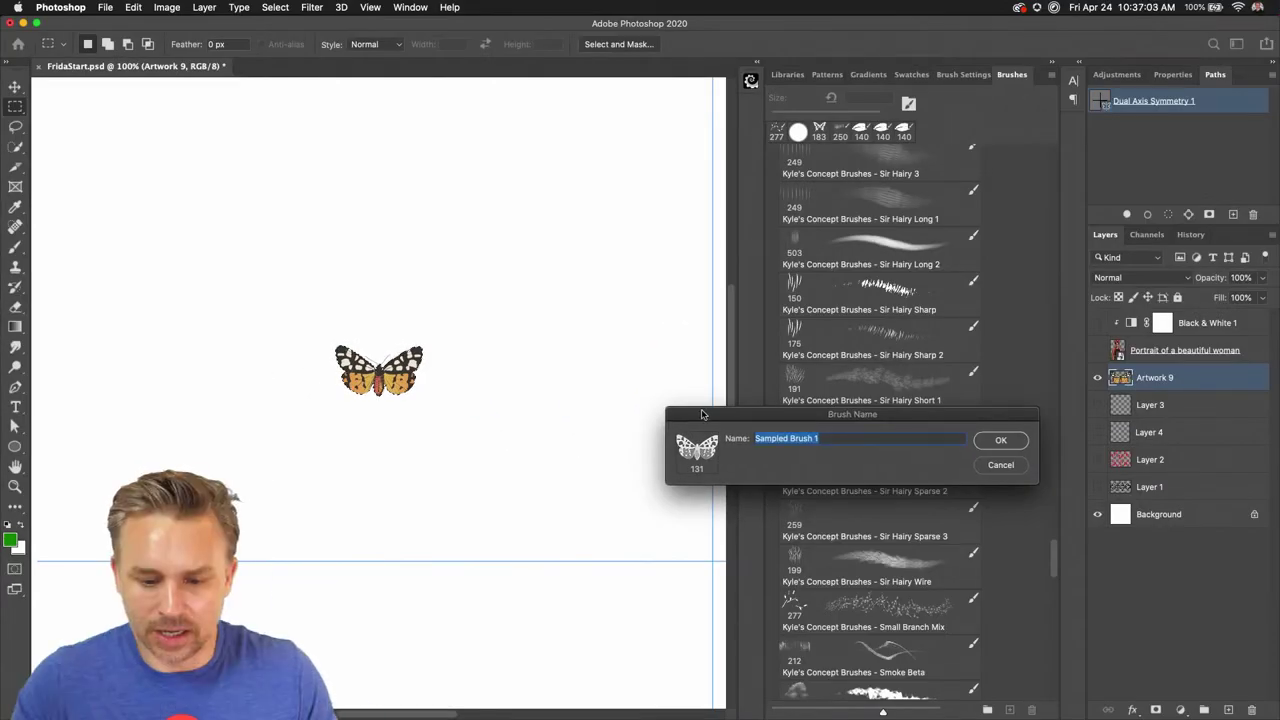
drag(702, 415, 522, 341)
text(Butterfly)
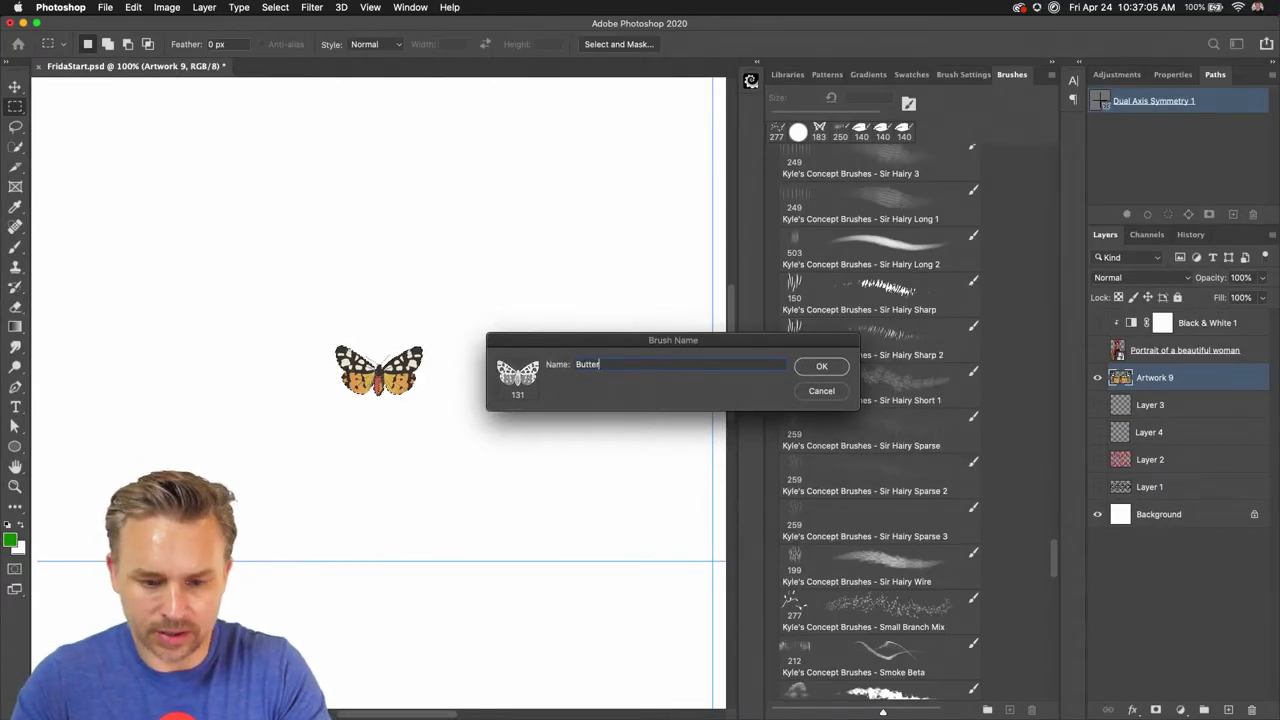
text(2)
key(Return)
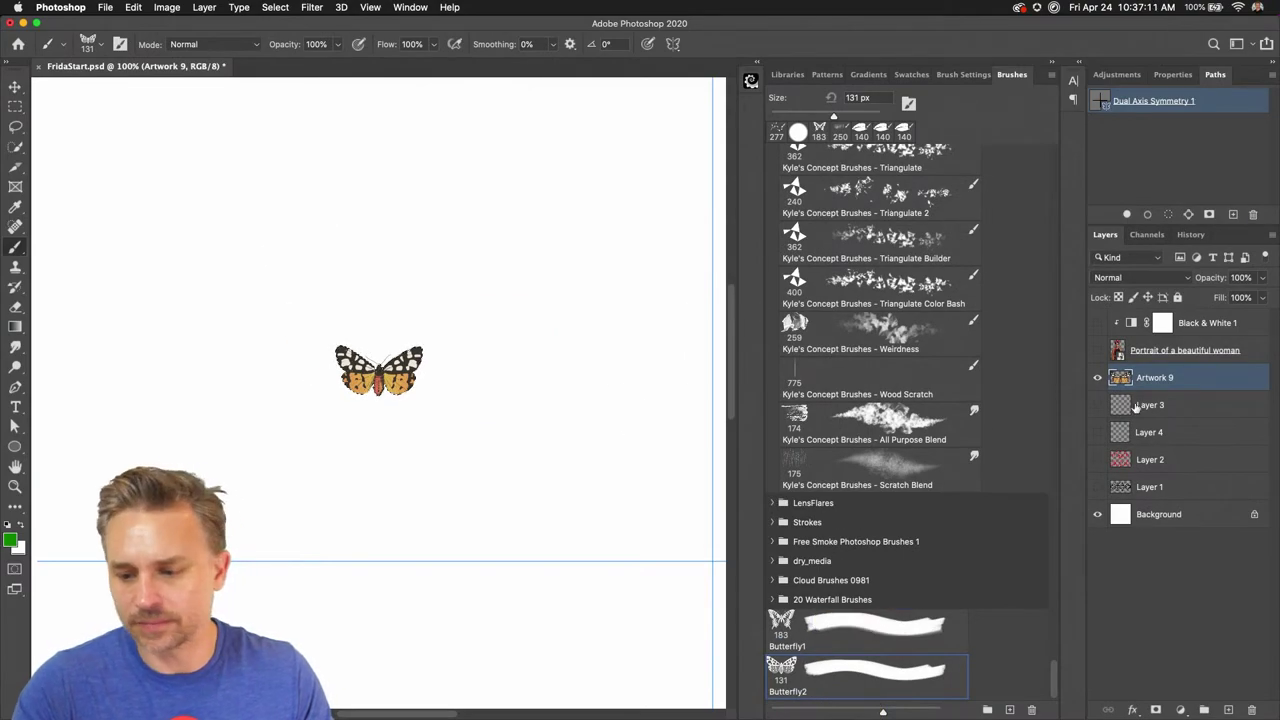
Add a new layer above Artwork 9 and hide the original butterfly artwork
click(1230, 709)
click(1097, 404)
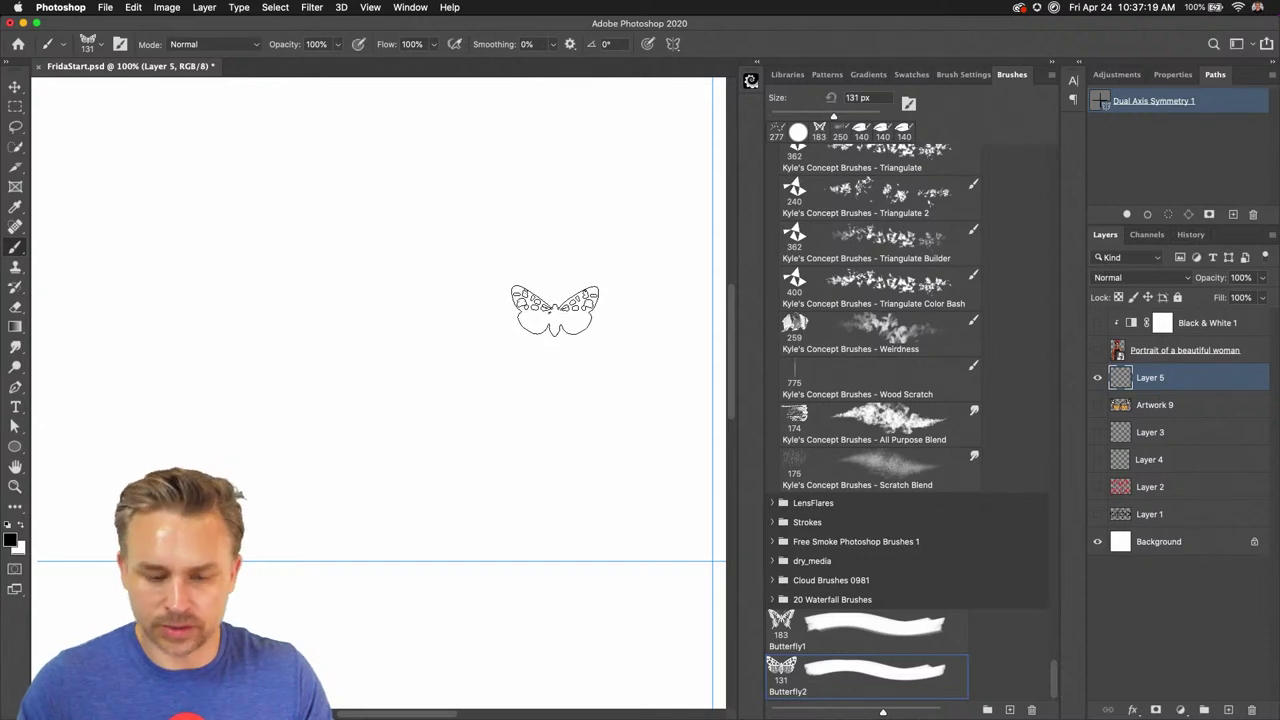
Try a mirrored black butterfly stamp on Layer 5 with the Butterfly2 brush at 131 px and undo it
click(555, 310)
key(super+z)
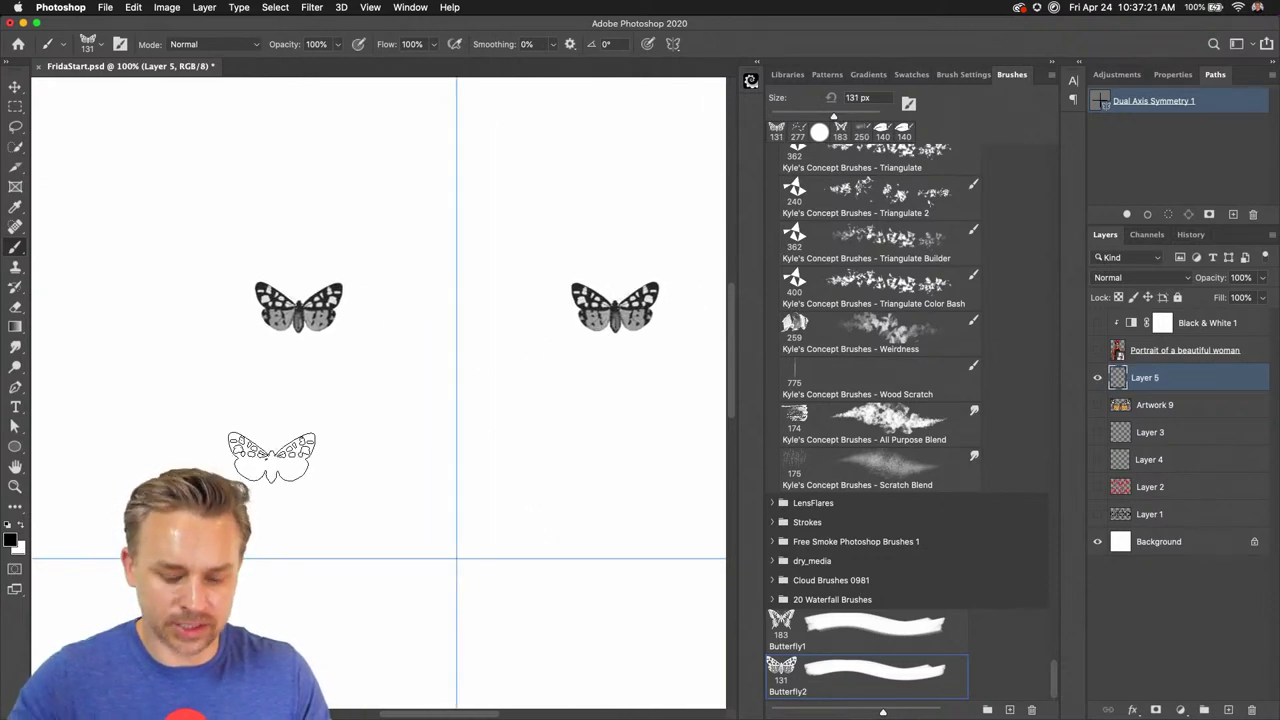
key(super+z)
drag(337, 320, 314, 318)
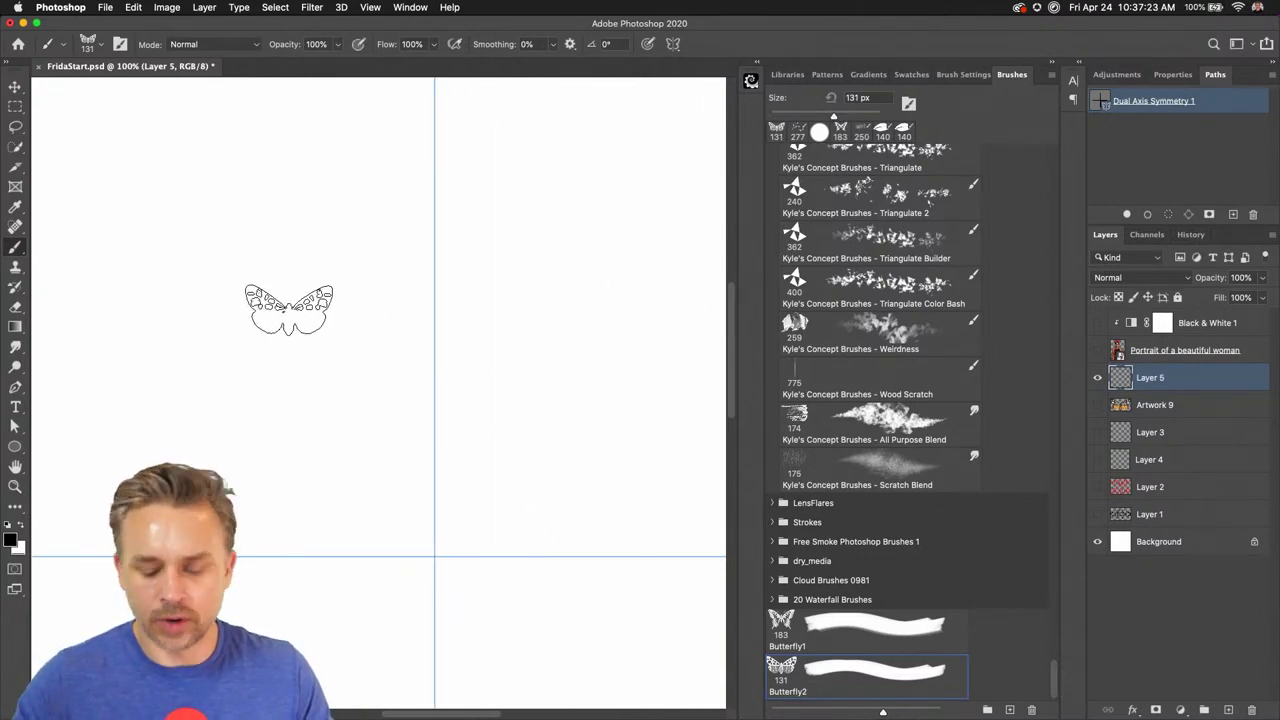
Enlarge the Butterfly2 brush to 150 px, rotate its tip to 14° and stamp a mirrored pair of black butterflies beside the vertical axis
key(bracketleft)
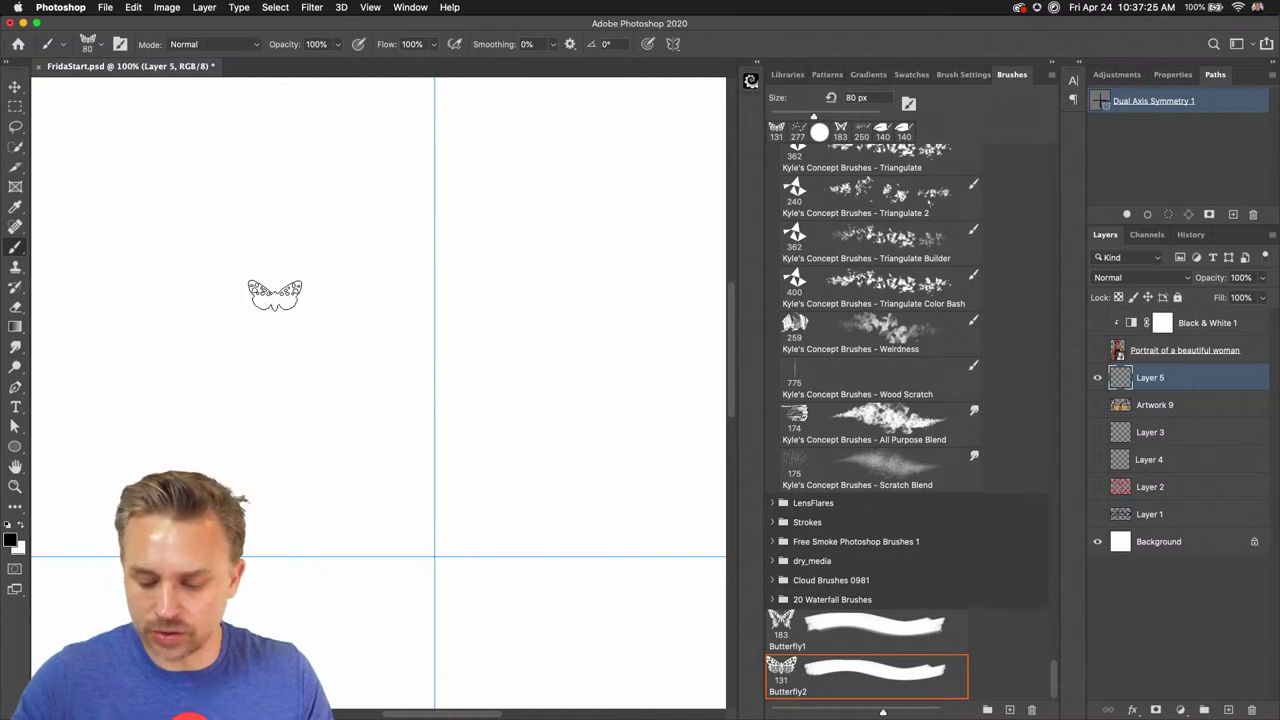
key(bracketright)
key(bracketright)
key(bracketright)
key(bracketleft)
key(bracketleft)
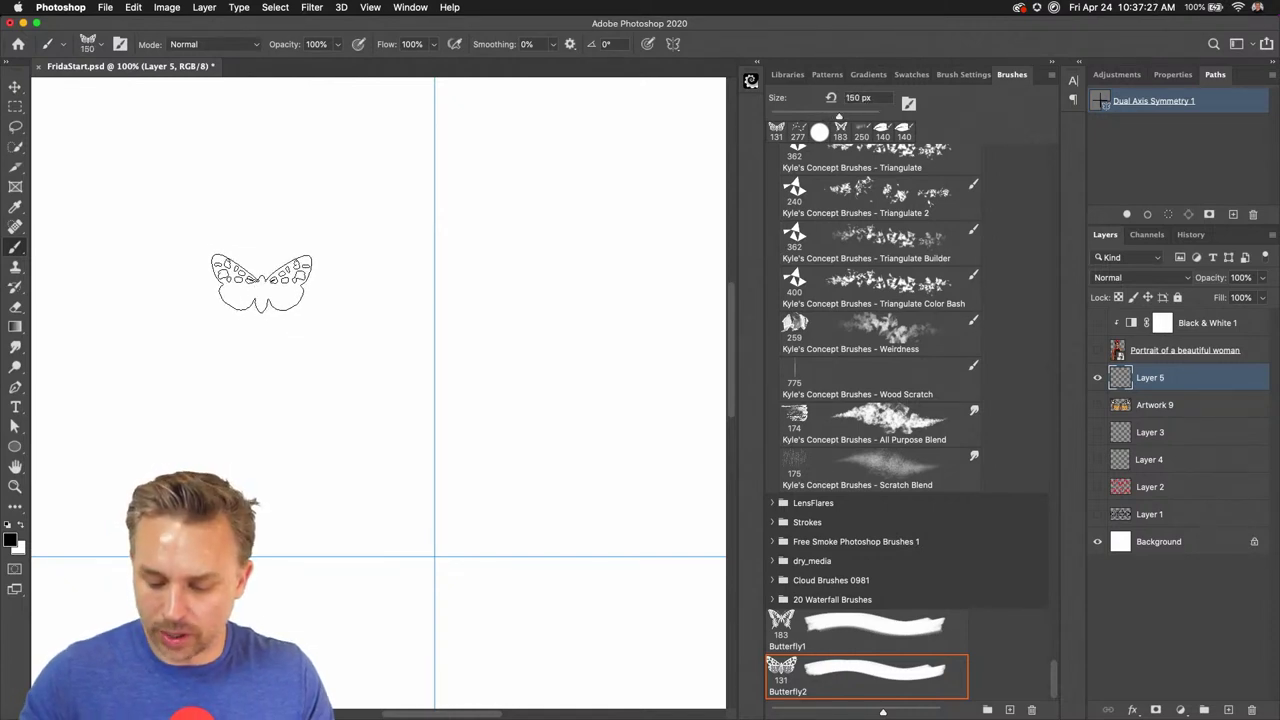
key(Left)
key(Left)
key(Left)
key(Left)
key(Left)
key(Left)
key(Left)
key(Left)
key(Left)
key(Left)
key(Left)
key(Left)
key(Left)
key(Left)
key(Left)
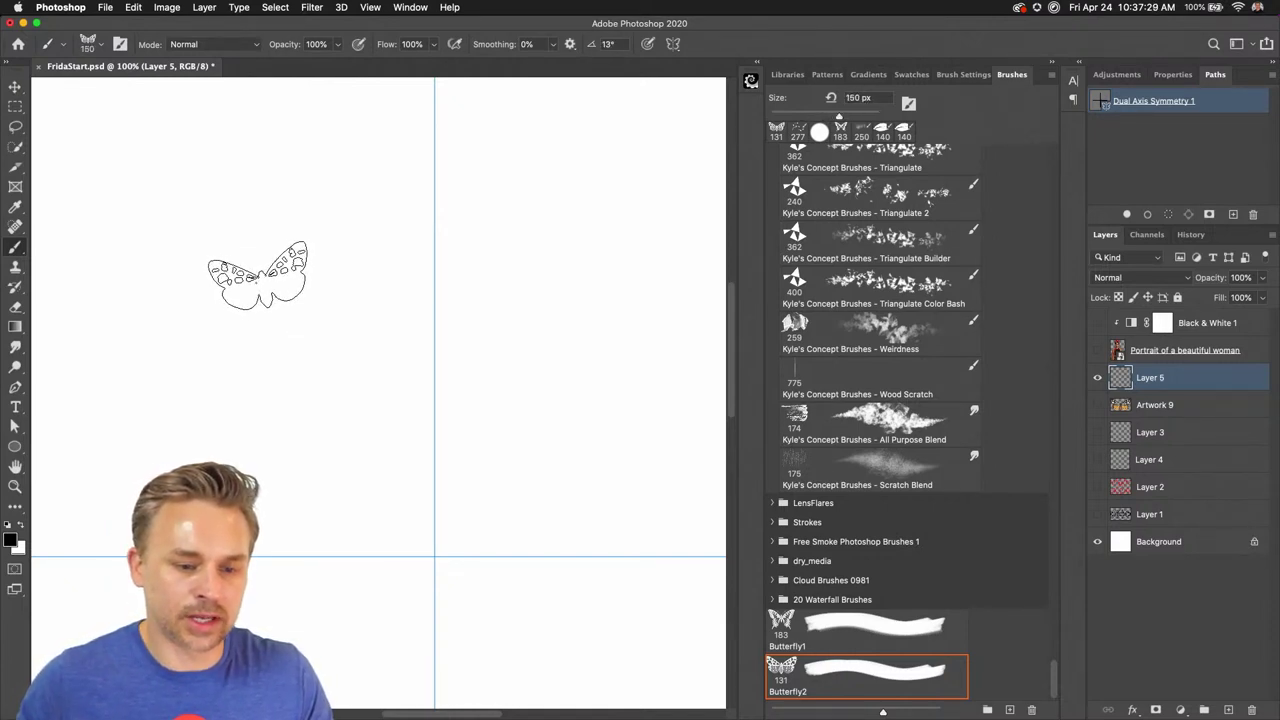
click(264, 268)
key(Right)
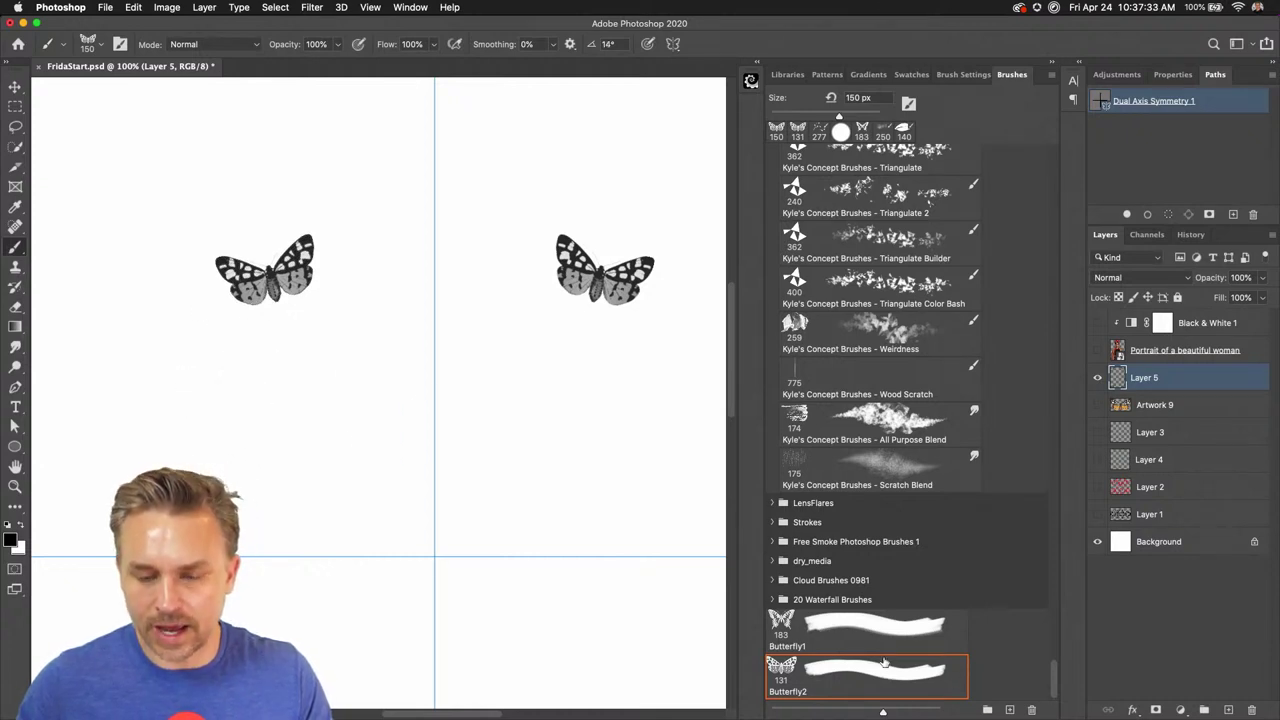
Enable Scattering and Color Dynamics for the Butterfly2 brush
click(962, 75)
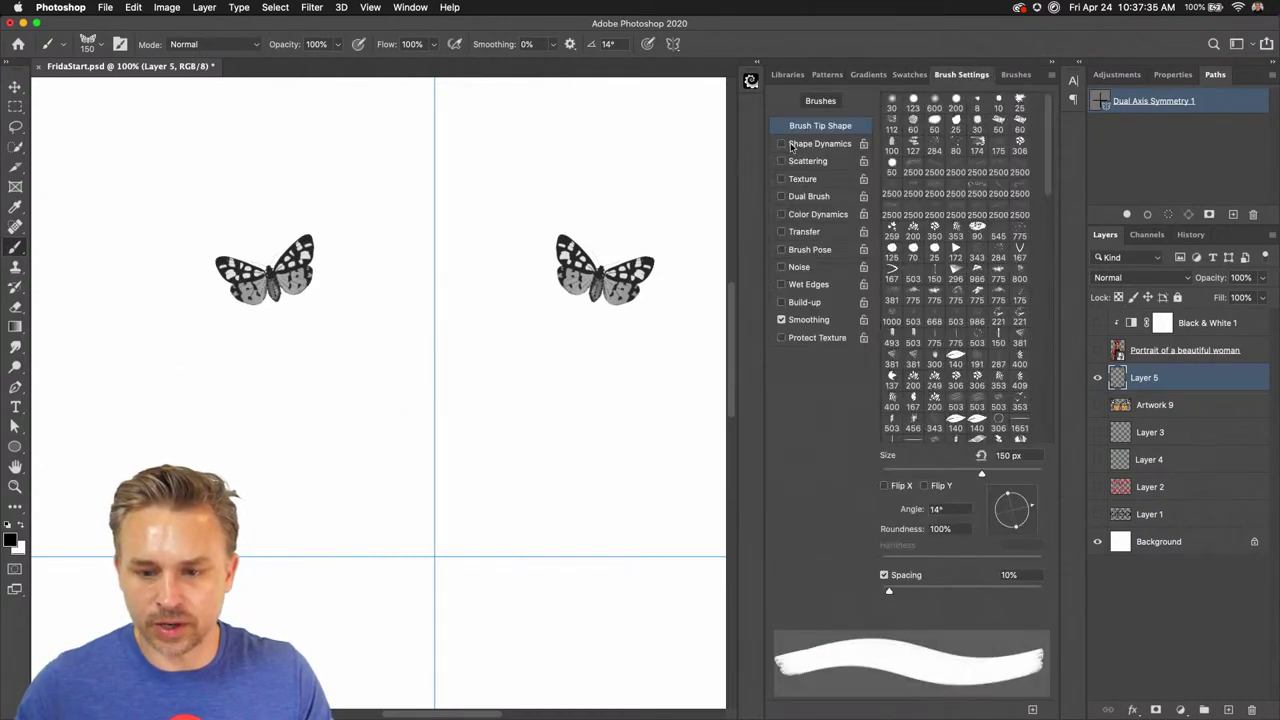
click(816, 162)
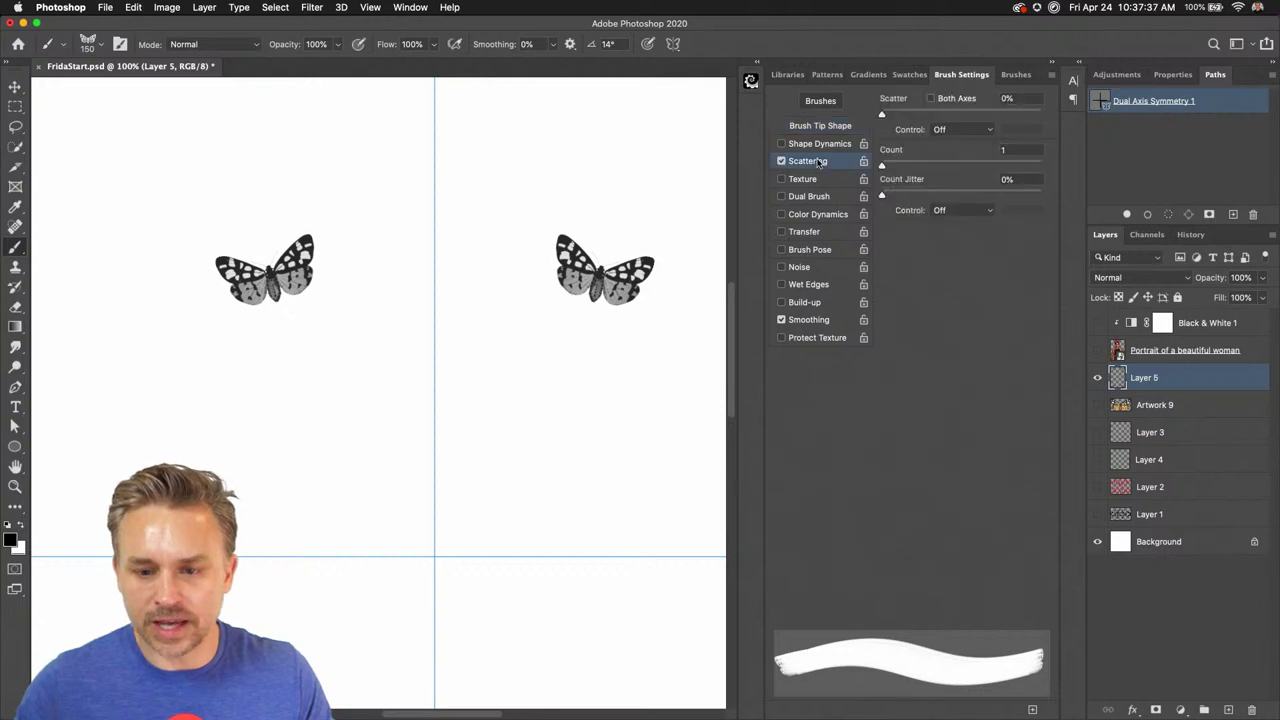
click(814, 215)
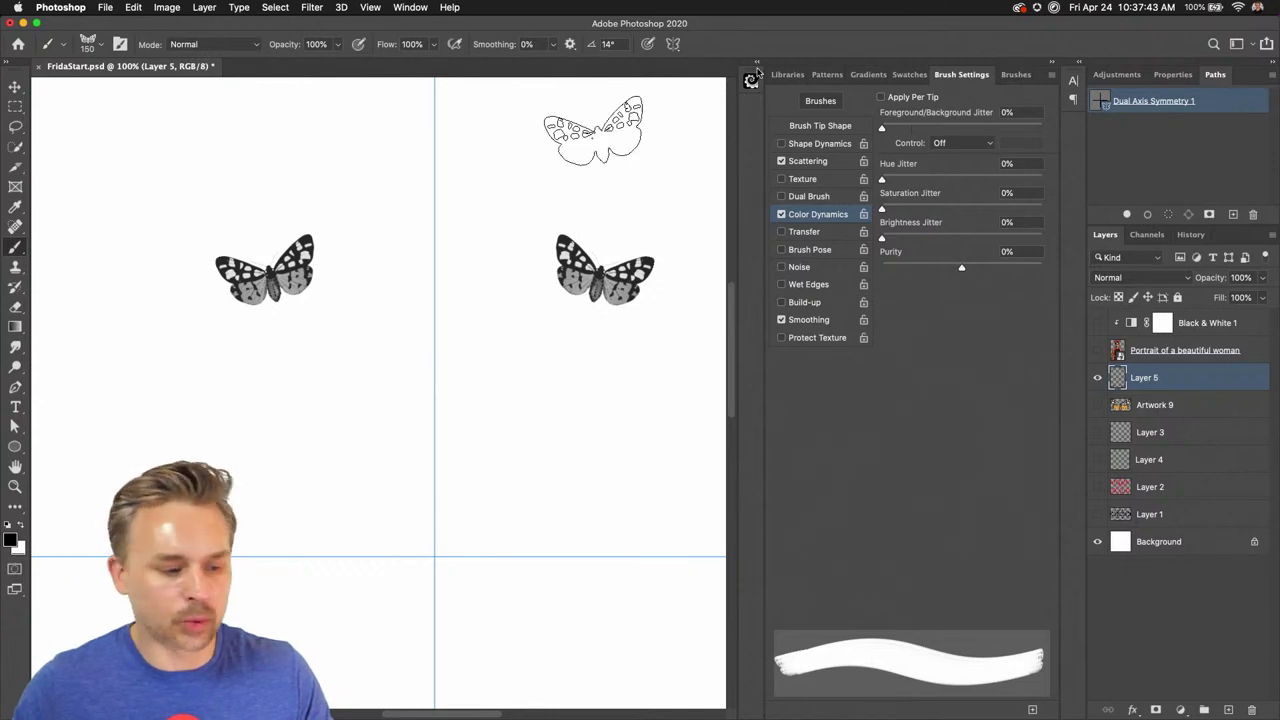
Set the foreground color to a bright purple and the brush's Foreground/Background Jitter to 44%
click(12, 531)
click(176, 190)
click(194, 191)
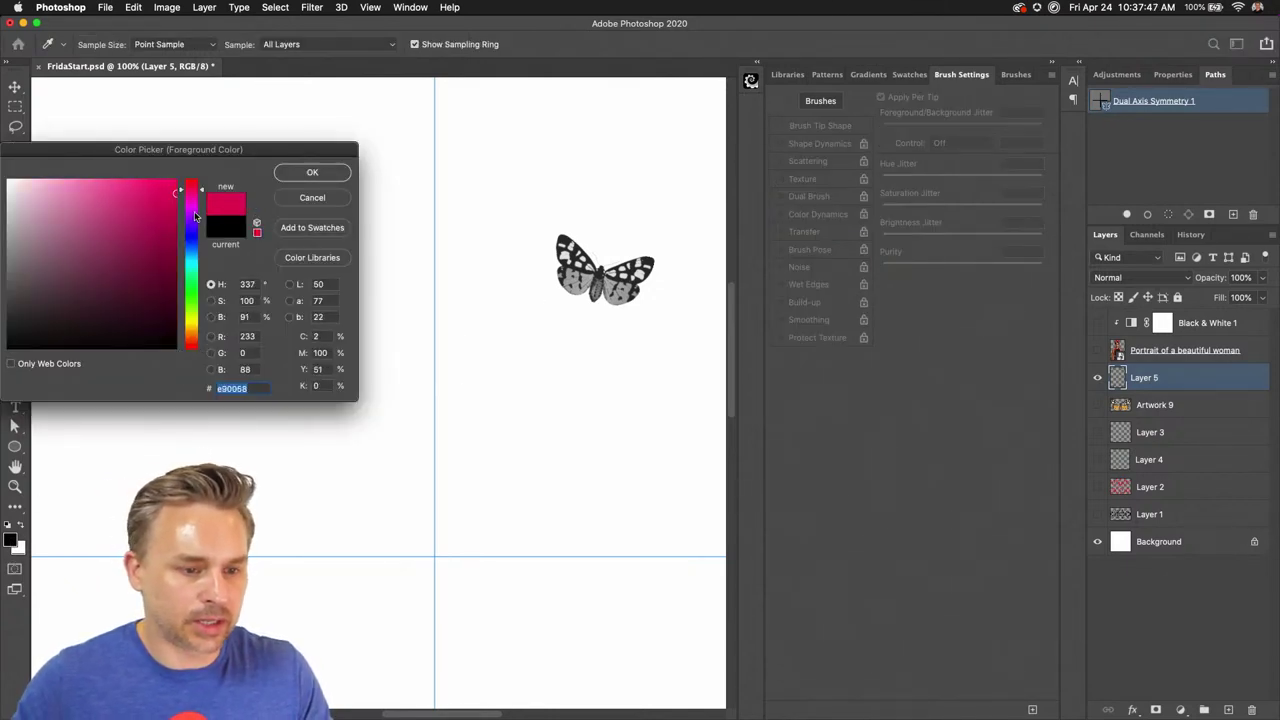
drag(194, 211, 188, 207)
click(291, 179)
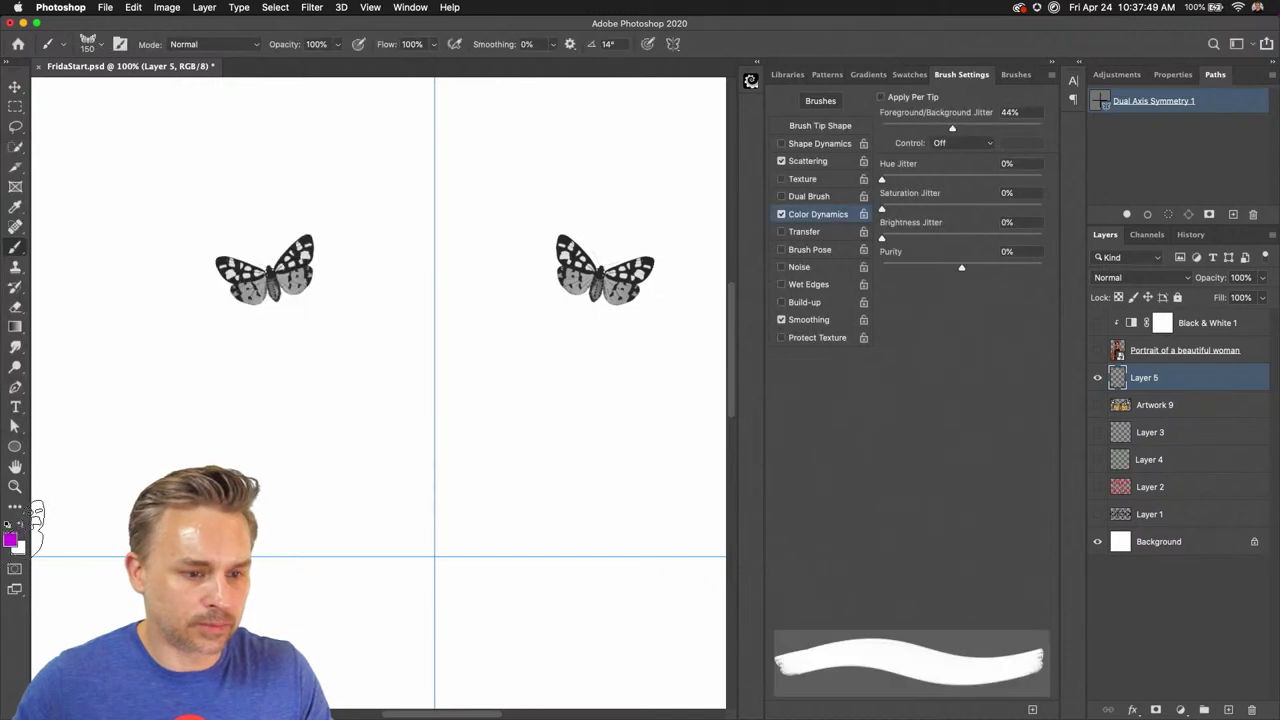
Set the background color to a bright cyan
click(17, 546)
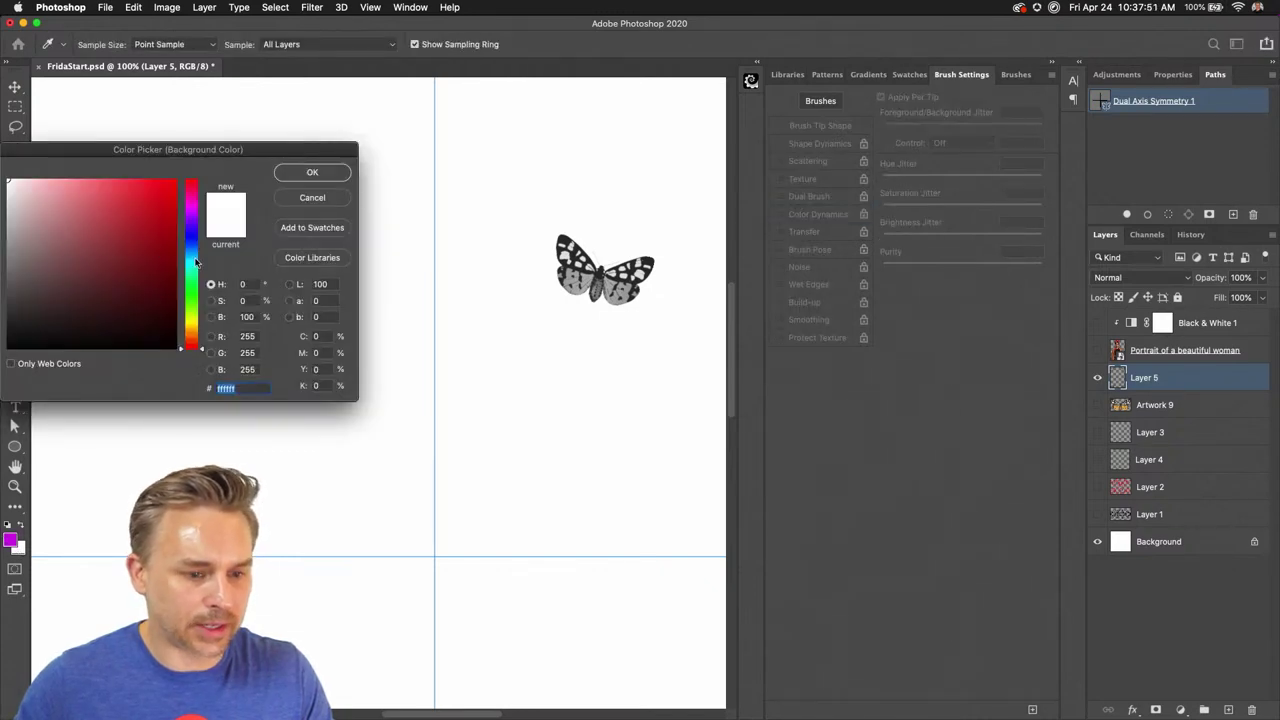
click(196, 262)
click(114, 204)
click(312, 172)
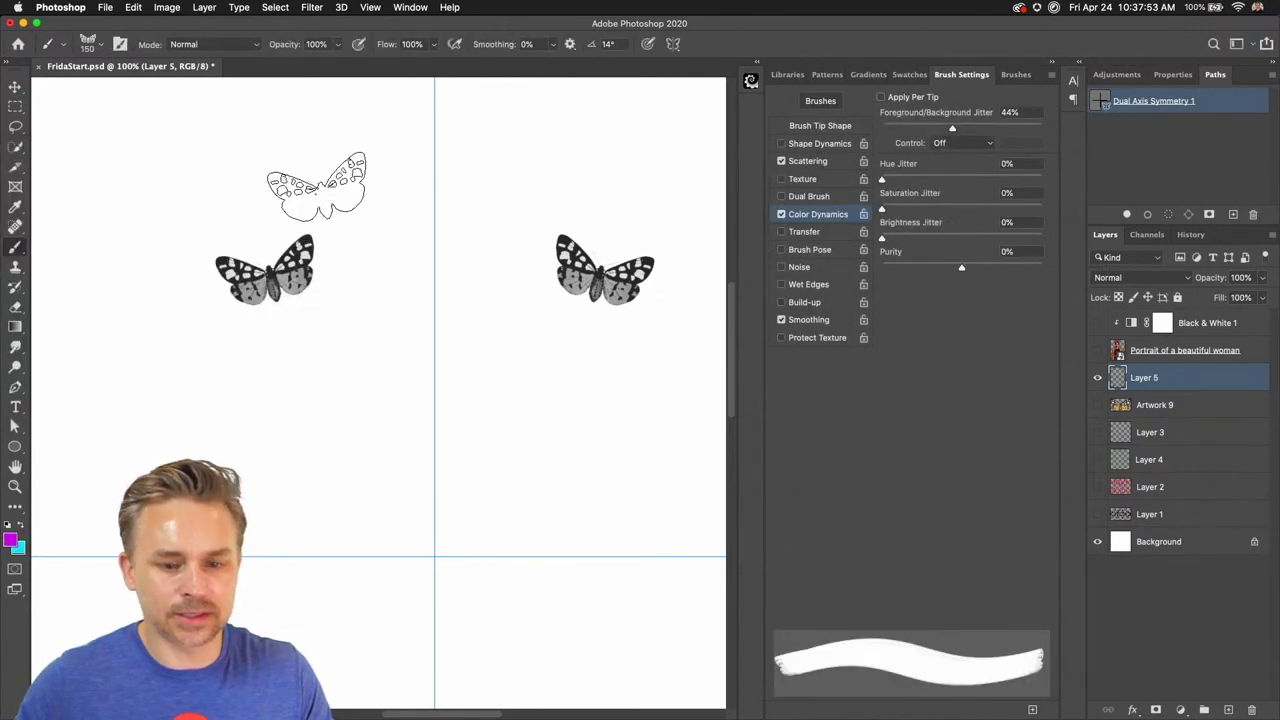
Stamp mirrored purple butterflies around the axes on Layer 5, turning on Apply Per Tip after the first two for color variation between stamps
click(316, 185)
click(333, 351)
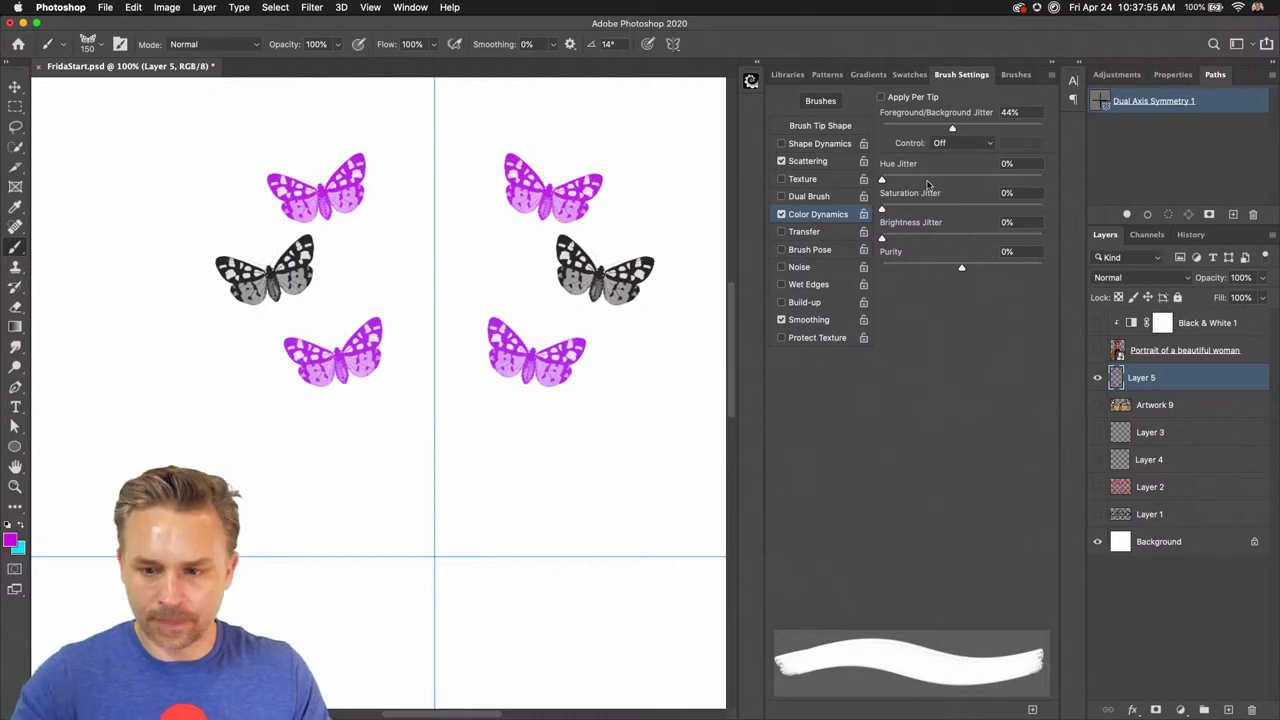
click(883, 97)
click(435, 270)
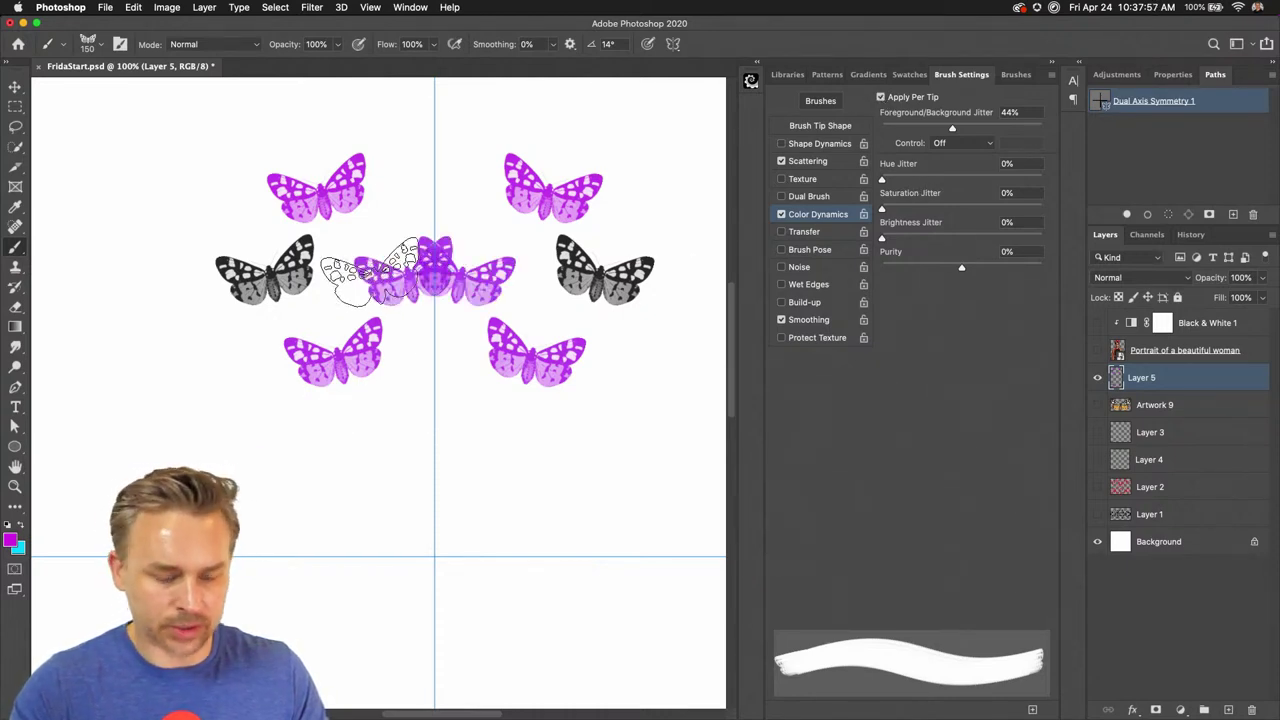
click(200, 375)
click(271, 455)
click(340, 440)
click(220, 230)
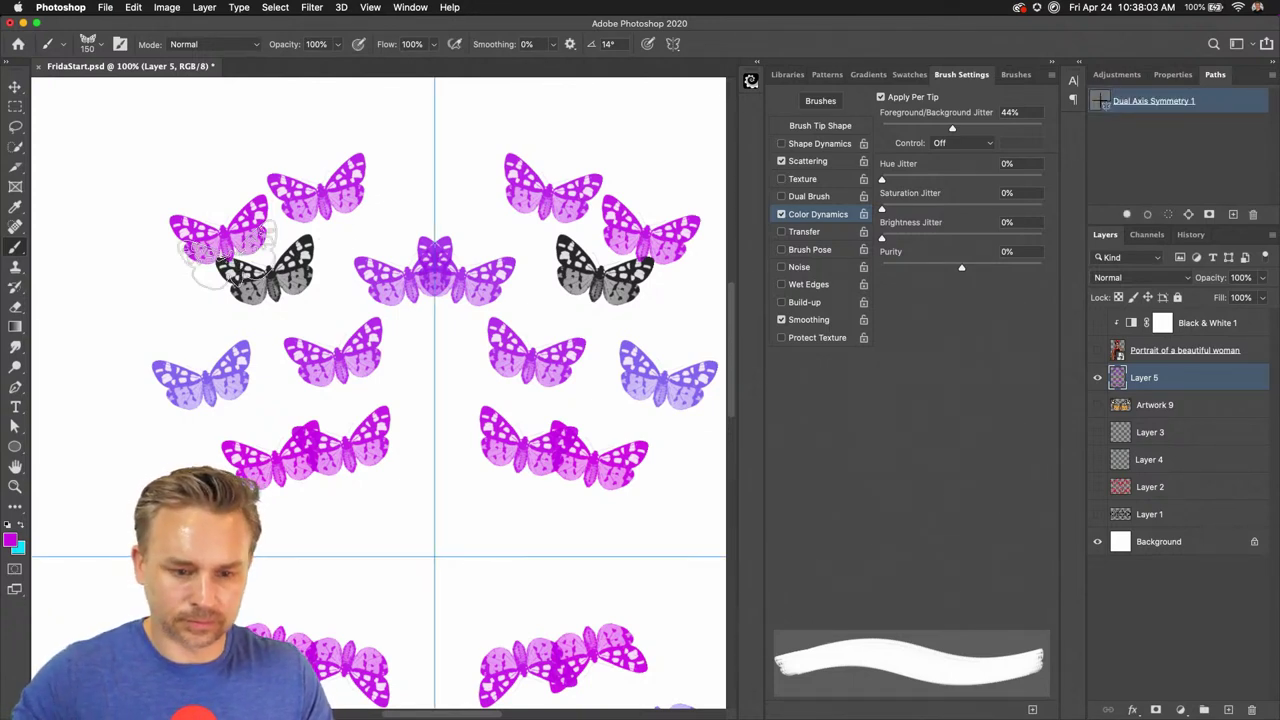
Add a new layer above Layer 5 and hide the butterflies painted on Layer 5
click(1146, 600)
click(1116, 74)
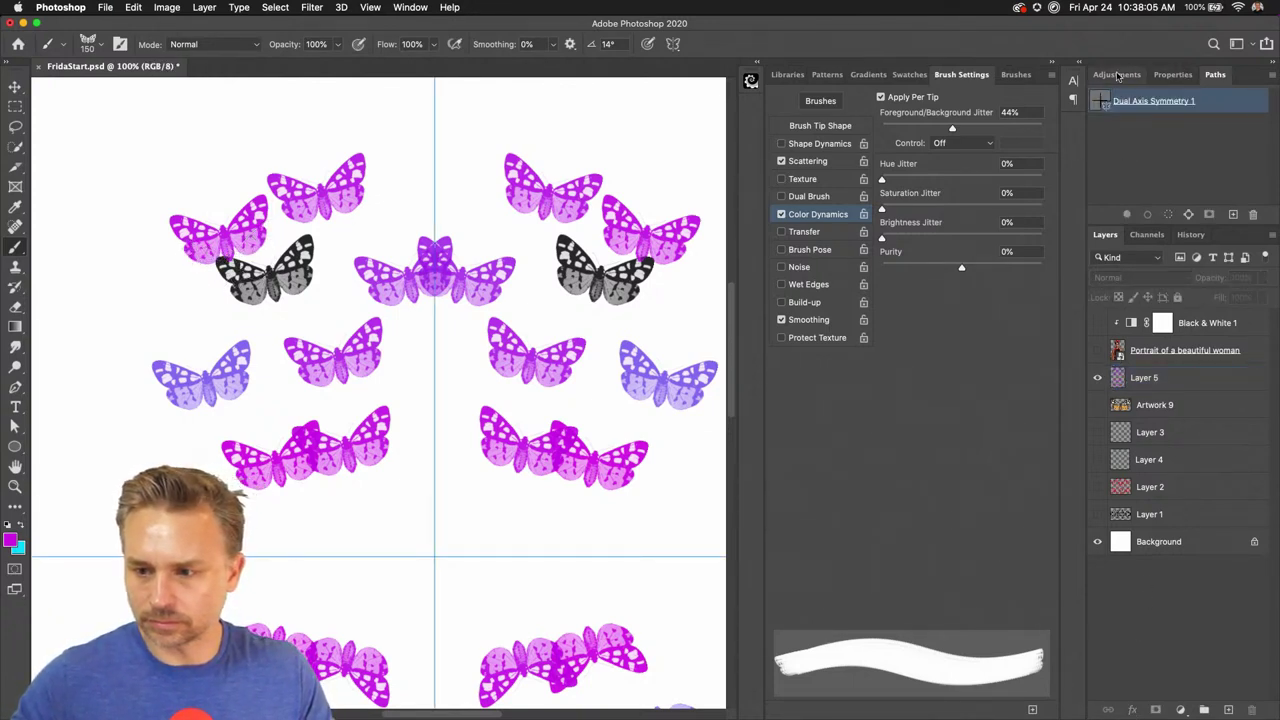
click(1151, 362)
click(1146, 380)
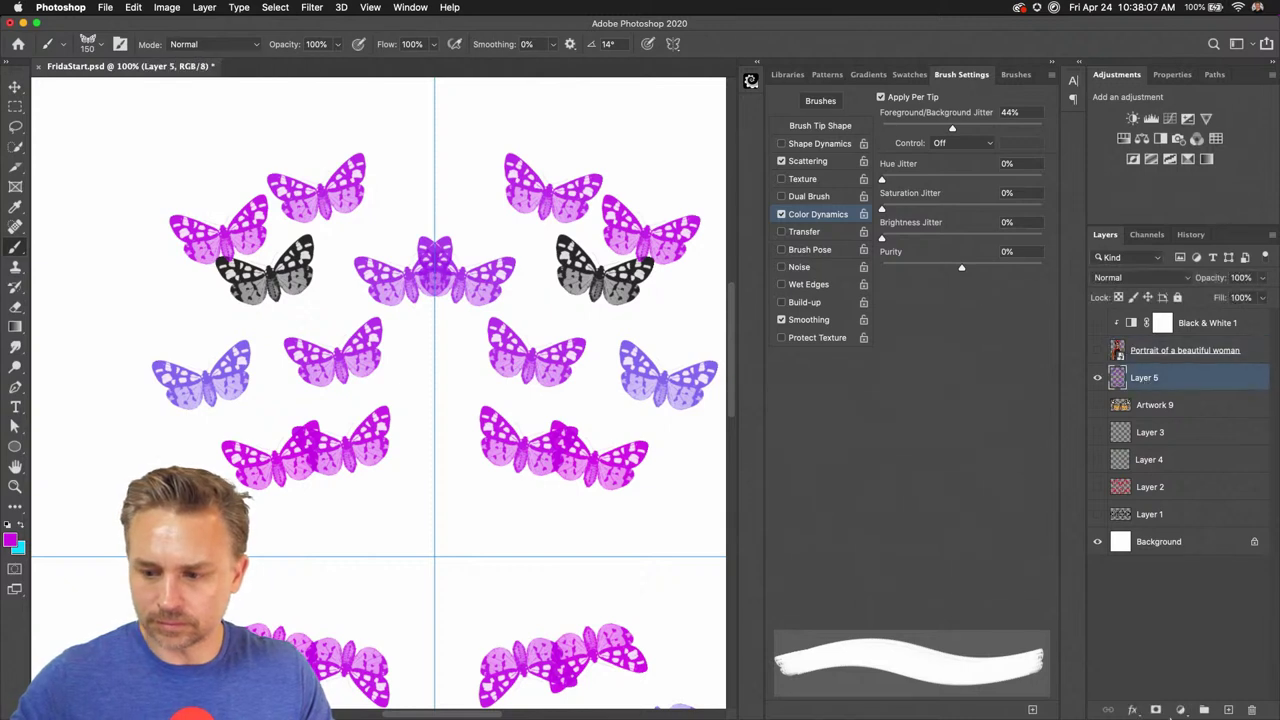
click(1226, 710)
click(1097, 404)
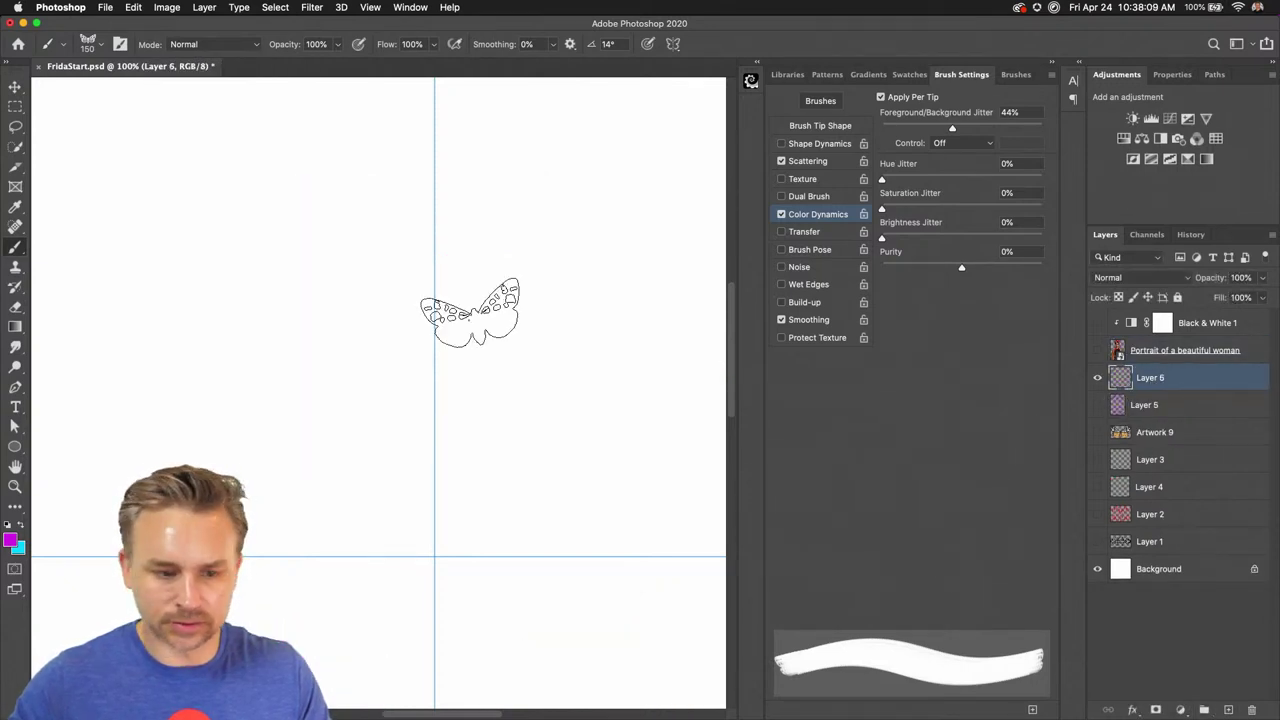
Stamp a mirrored pair of purple butterflies beside the vertical axis on Layer 6 with the brush at 150 px
key(bracketleft)
key(bracketleft)
key(bracketright)
key(bracketright)
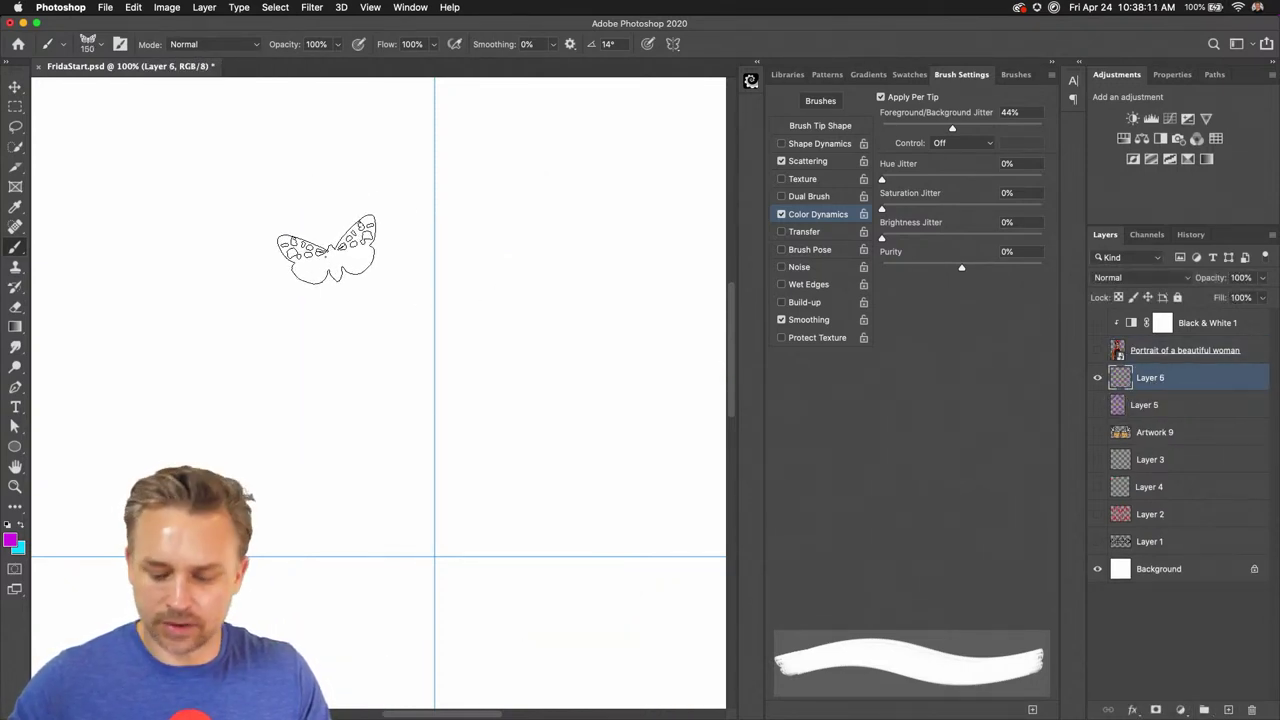
click(328, 248)
click(542, 248)
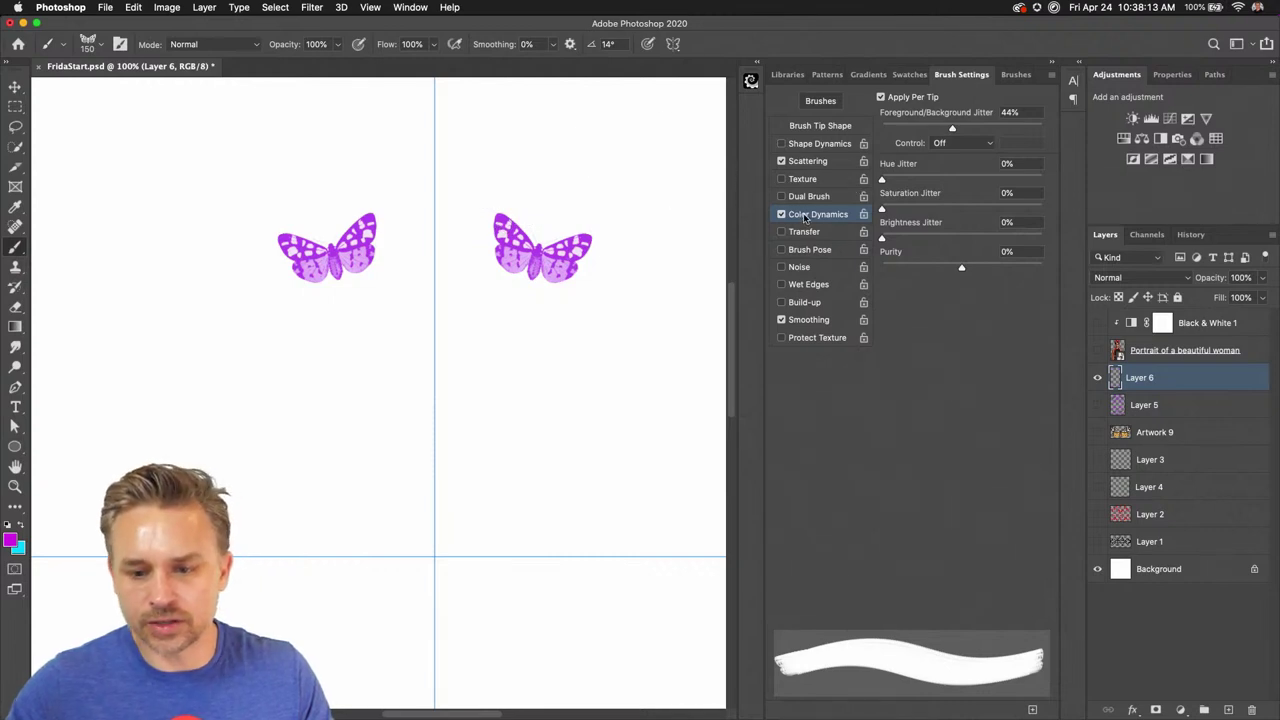
Enable Shape Dynamics with 33% Size Jitter and 27% Angle Jitter, and set the brush's Scatter to 67%
click(812, 144)
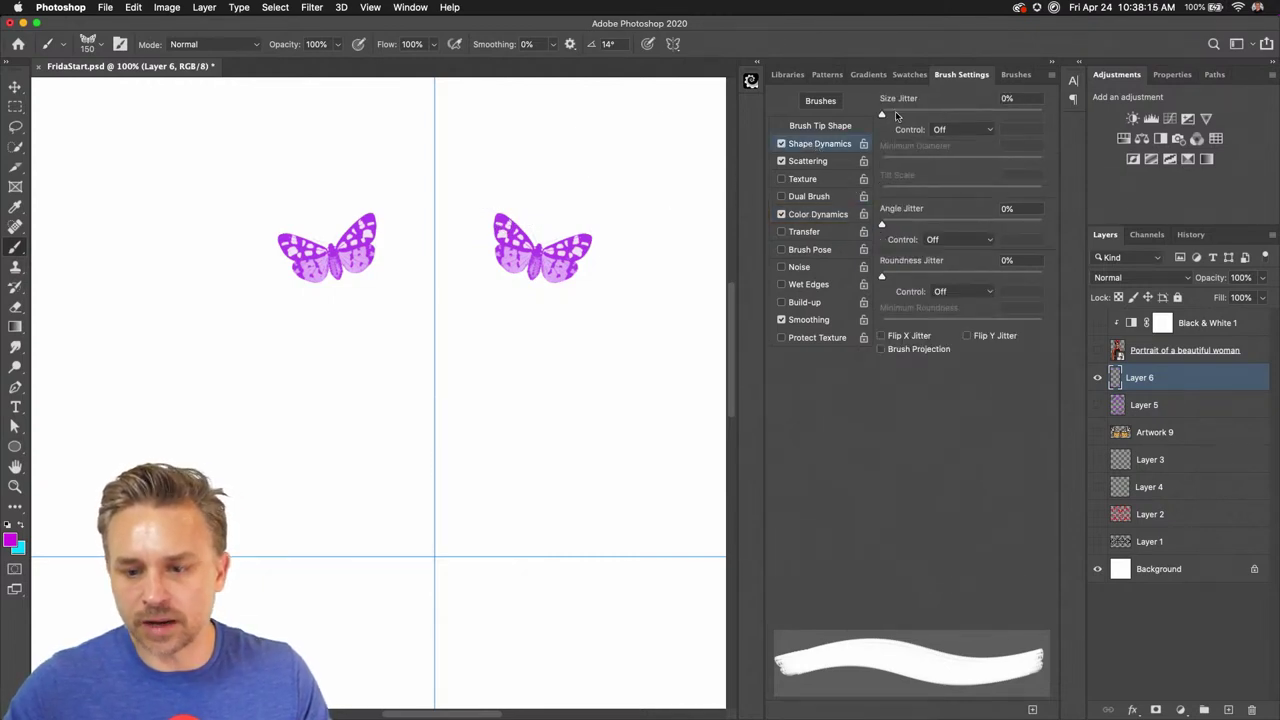
drag(896, 117, 934, 117)
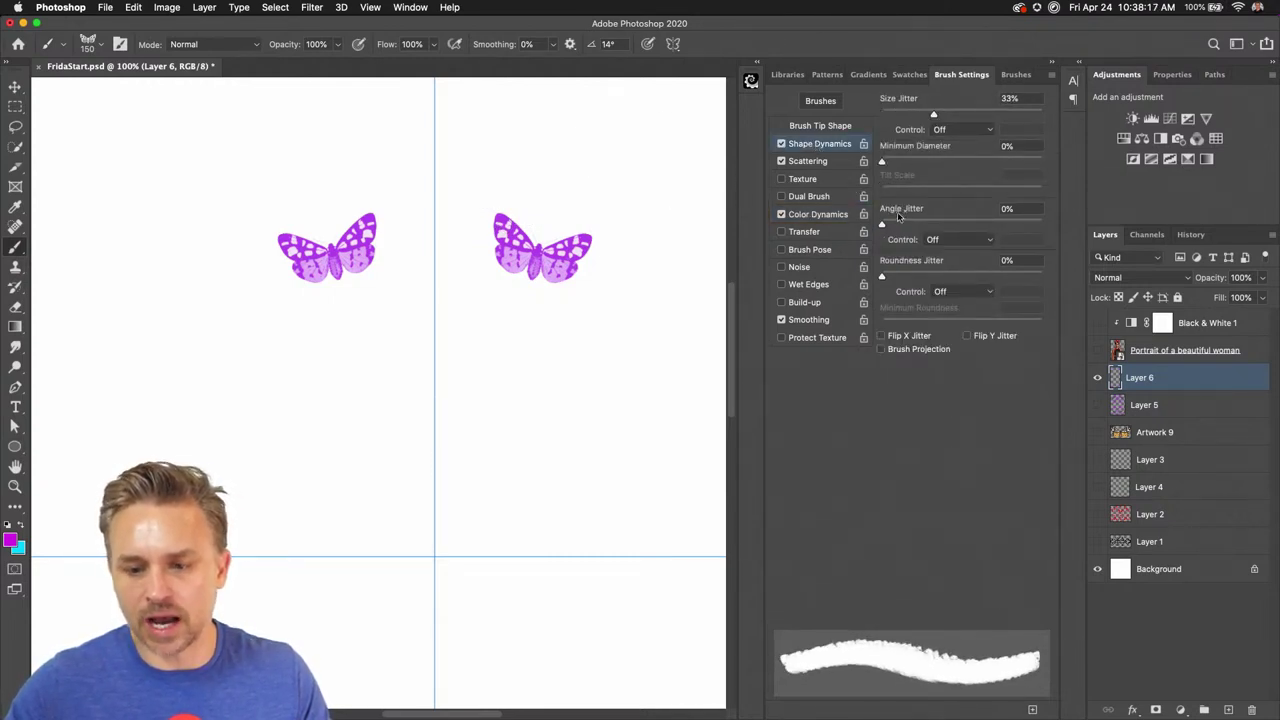
drag(896, 224, 924, 224)
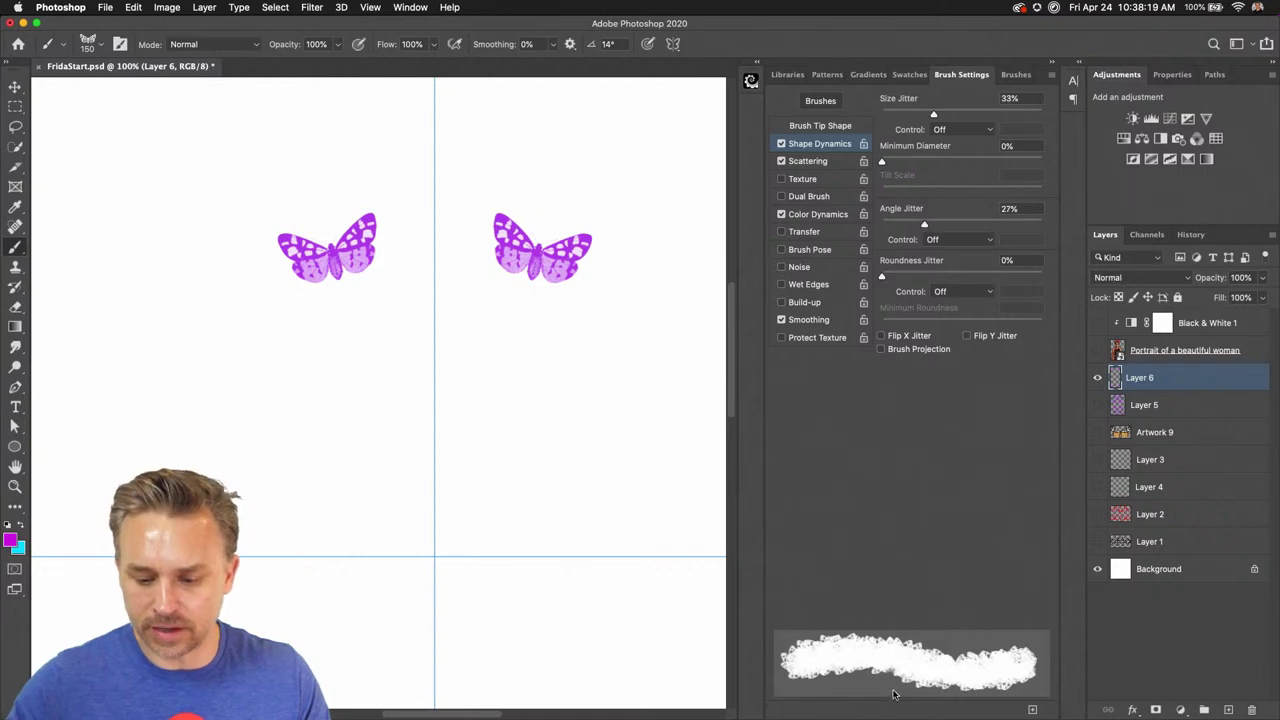
click(808, 161)
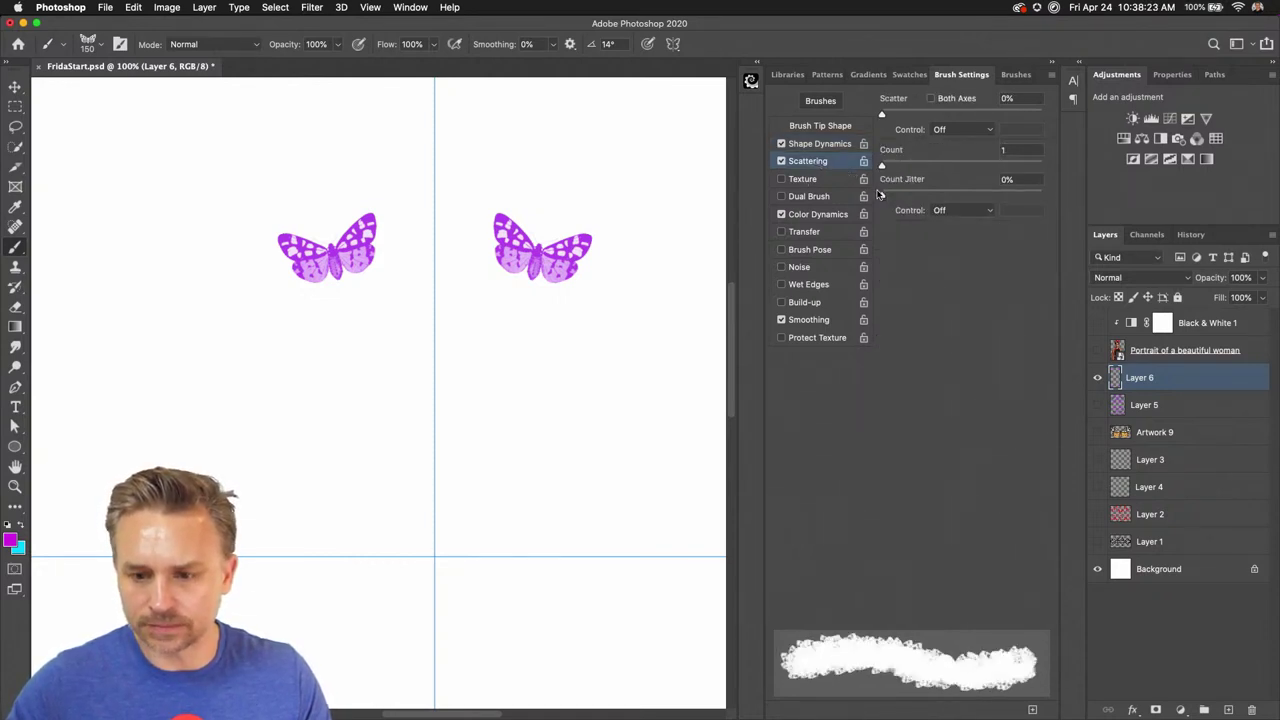
mouse_move(881, 116)
mouse_down()
mouse_move(921, 117)
mouse_move(893, 117)
mouse_up()
Stamp more mirrored butterflies of varied size, angle and purple tone around the axes on Layer 6
click(312, 365)
click(220, 272)
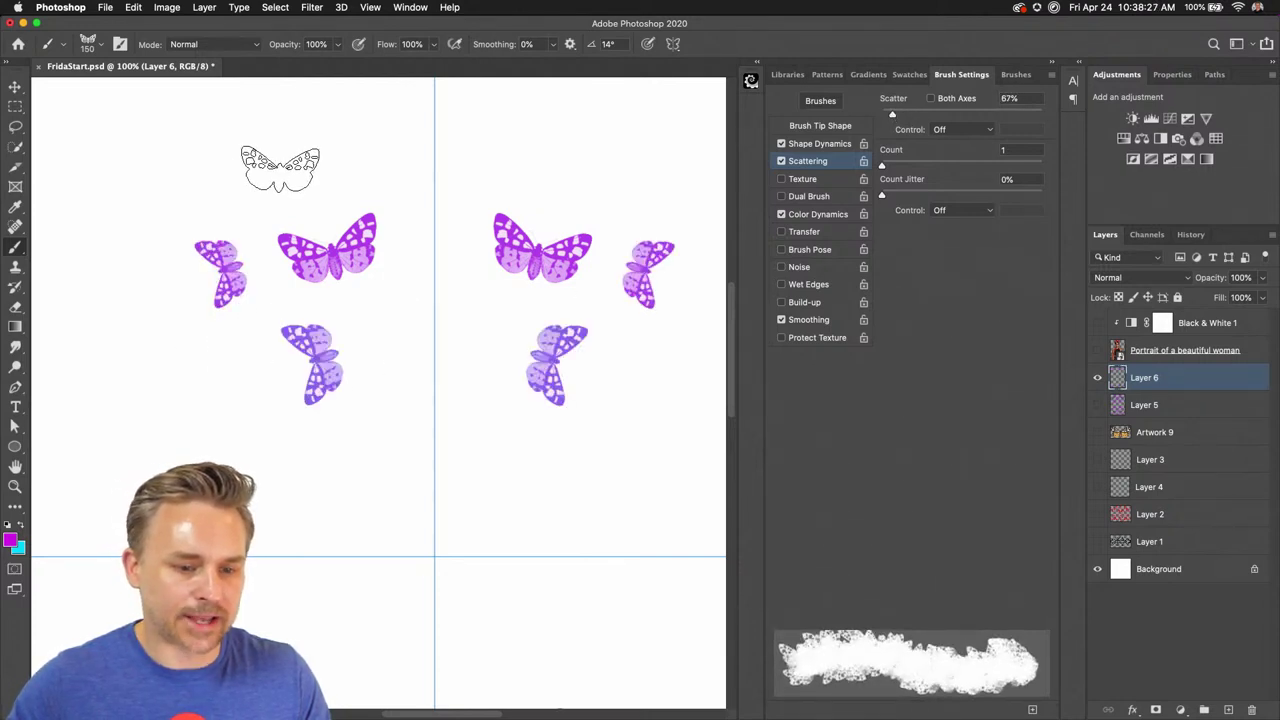
click(300, 178)
click(182, 165)
click(109, 328)
click(120, 402)
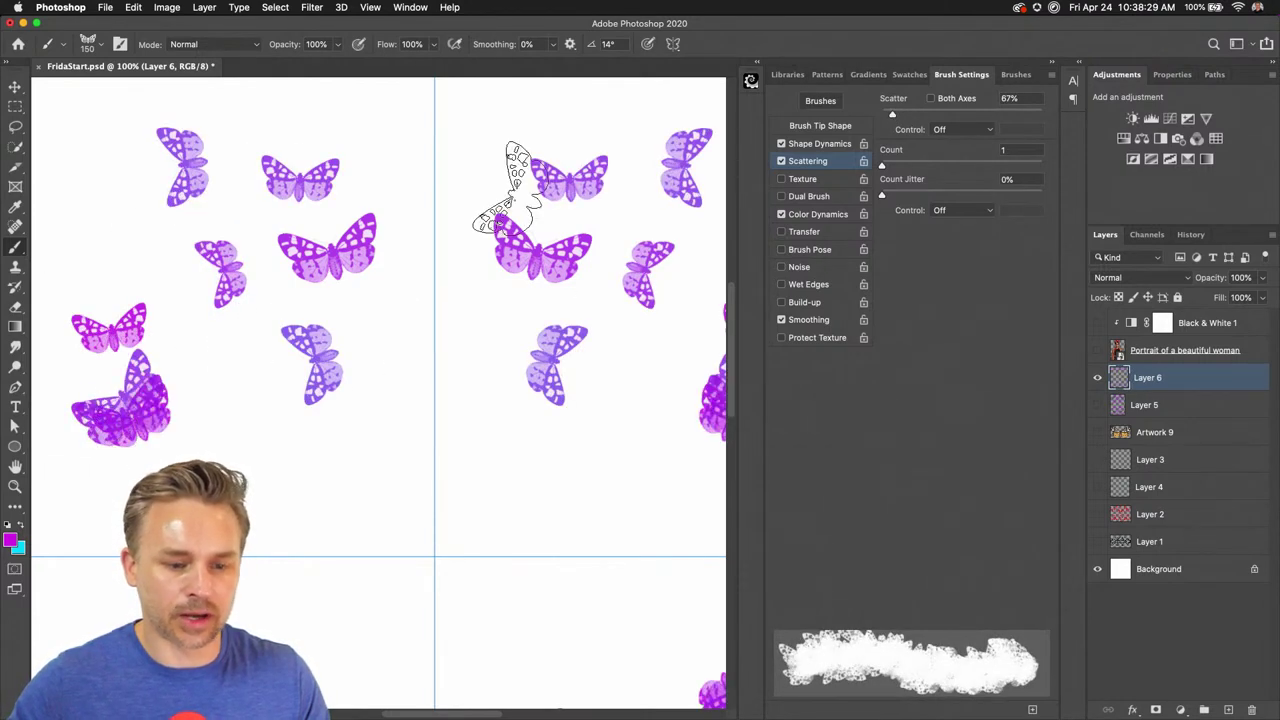
click(1049, 63)
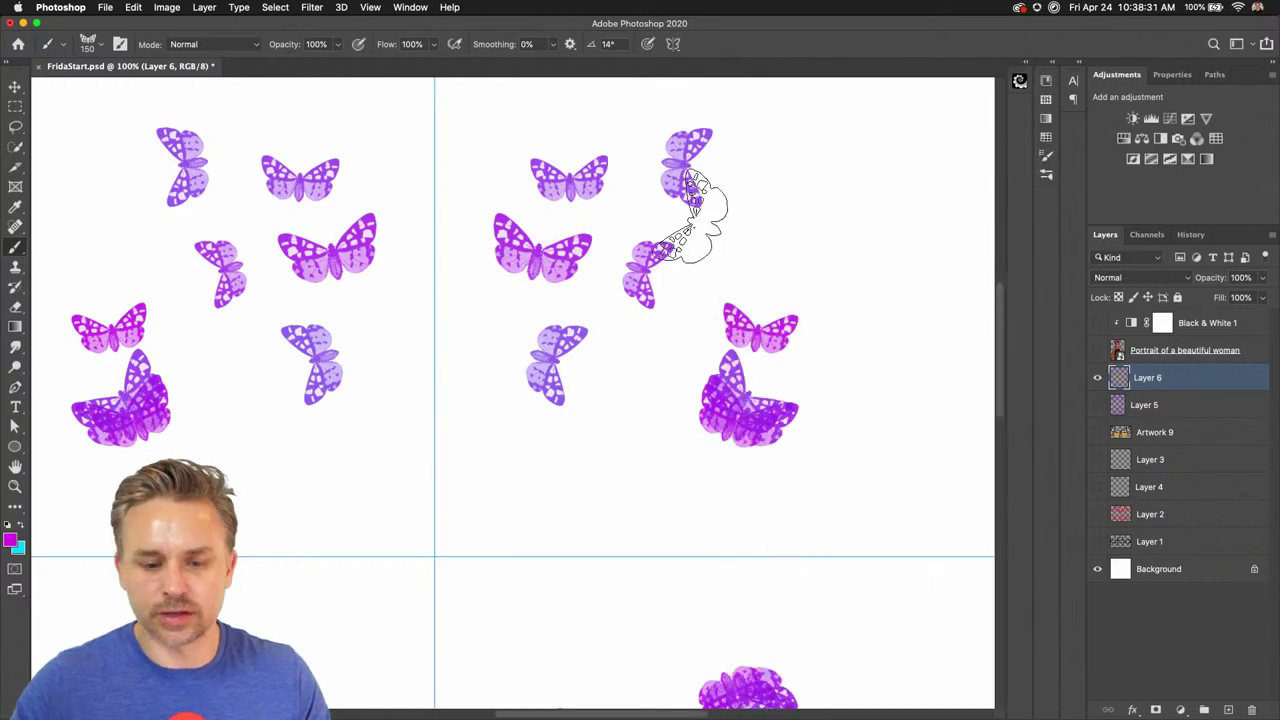
key(super+minus)
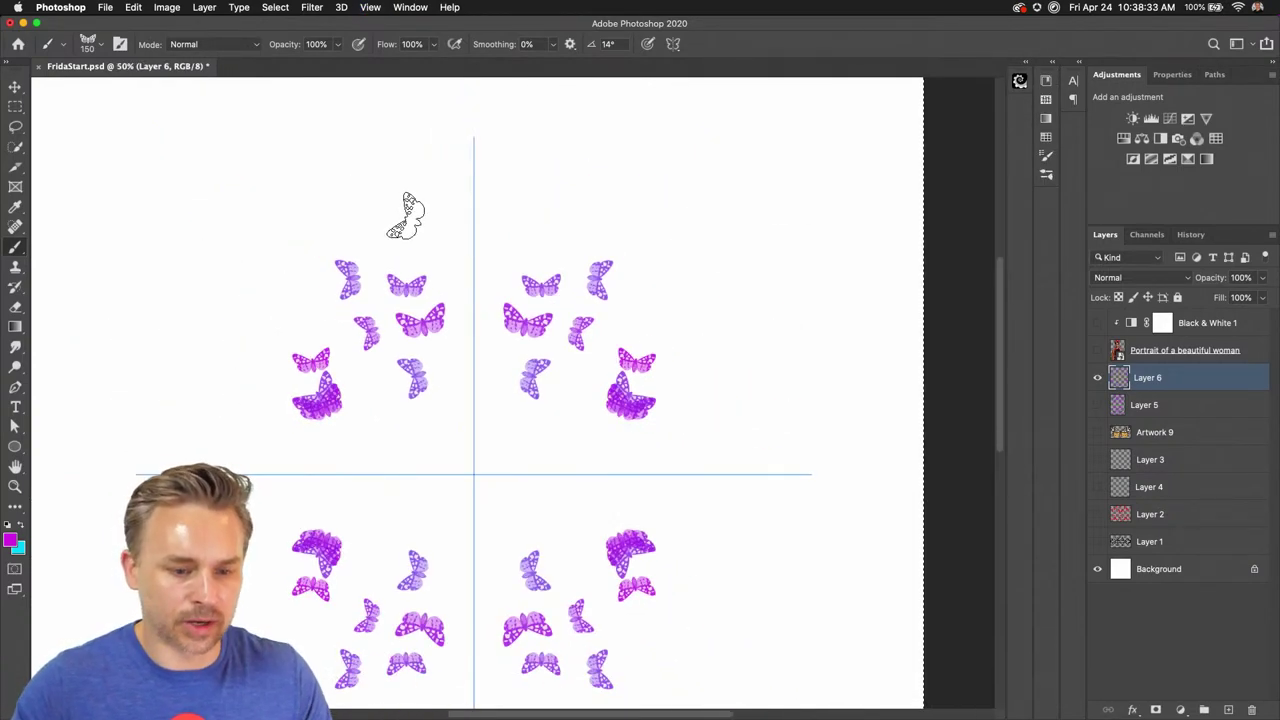
Stamp more mirrored purple and magenta butterflies around the outer edges and near the axes' crossing on Layer 6
click(412, 222)
click(276, 276)
click(208, 380)
click(232, 432)
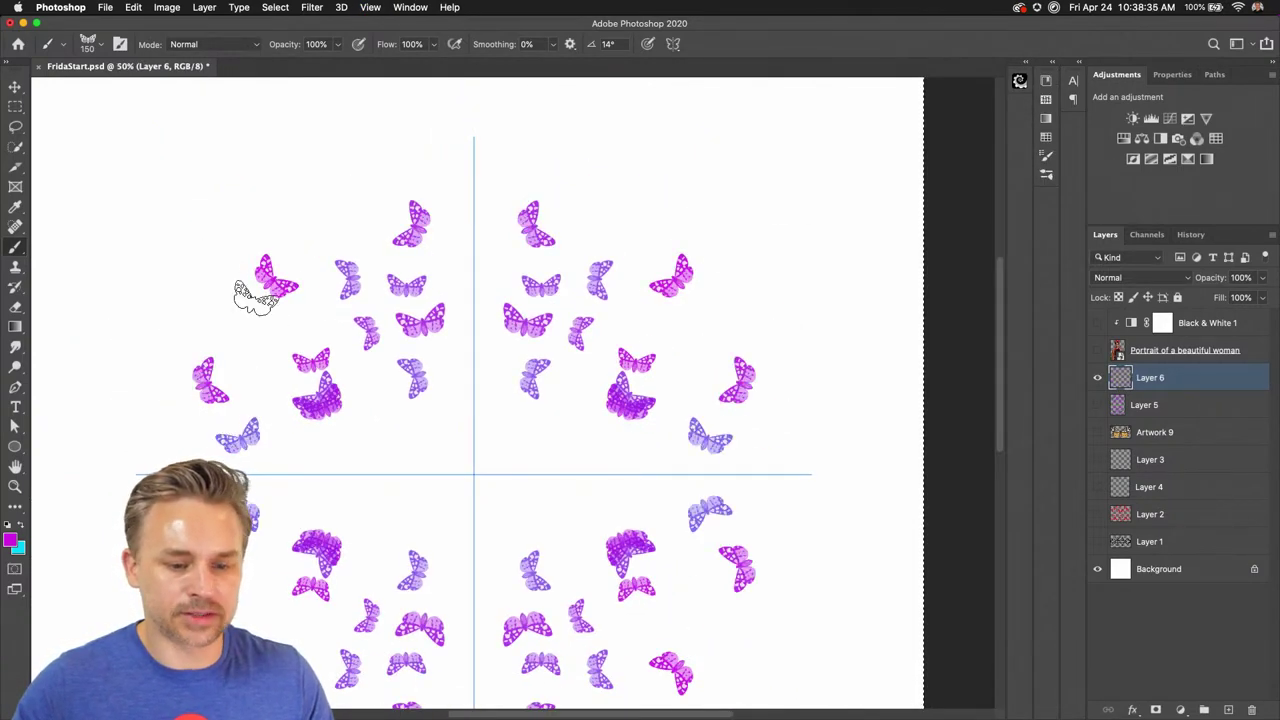
click(358, 214)
click(436, 438)
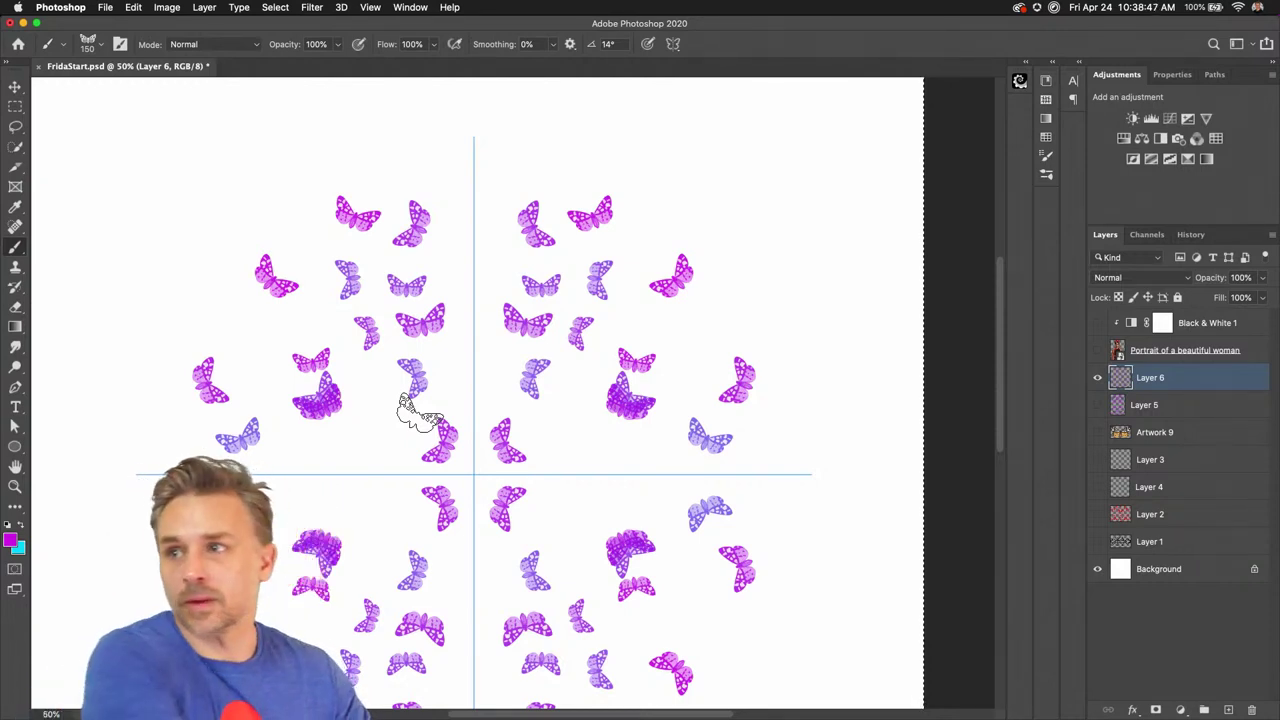
Show the portrait layer and hide the butterflies on Layer 6
click(16, 130)
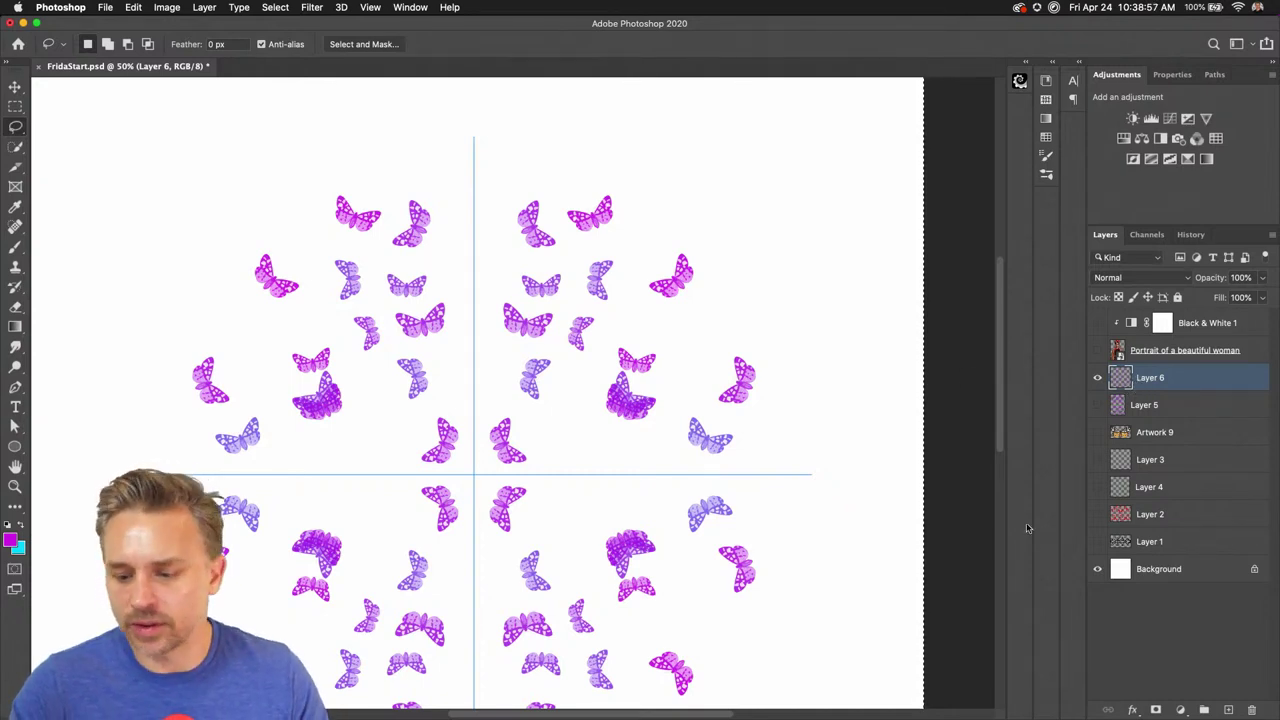
click(1097, 350)
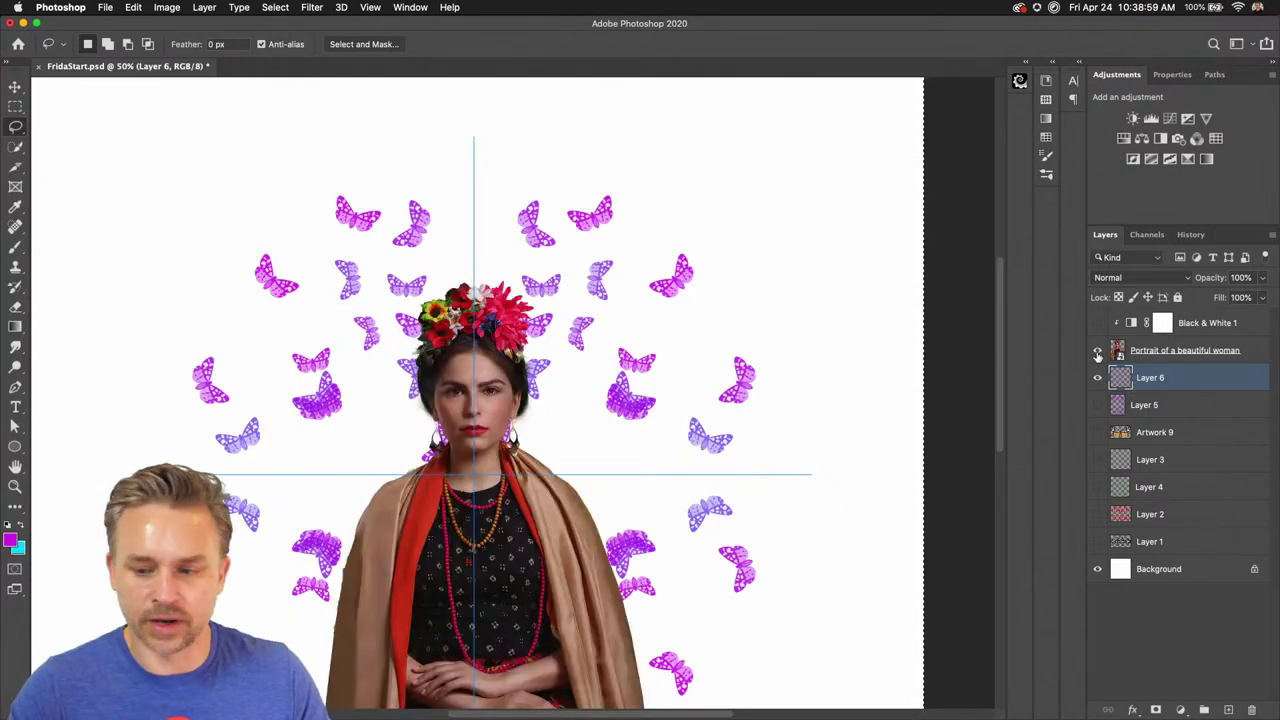
click(1097, 351)
click(1097, 352)
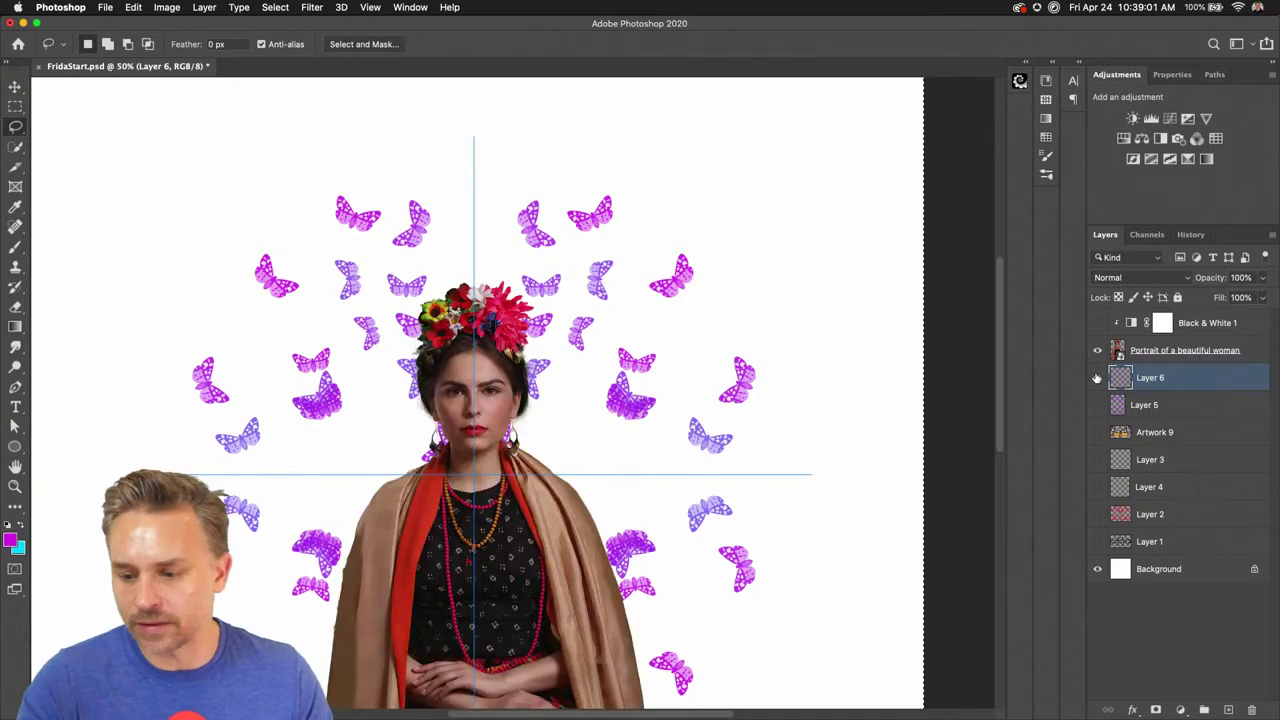
click(1097, 377)
Add a new layer above the portrait and delete the Dual Axis Symmetry 1 path
click(1130, 351)
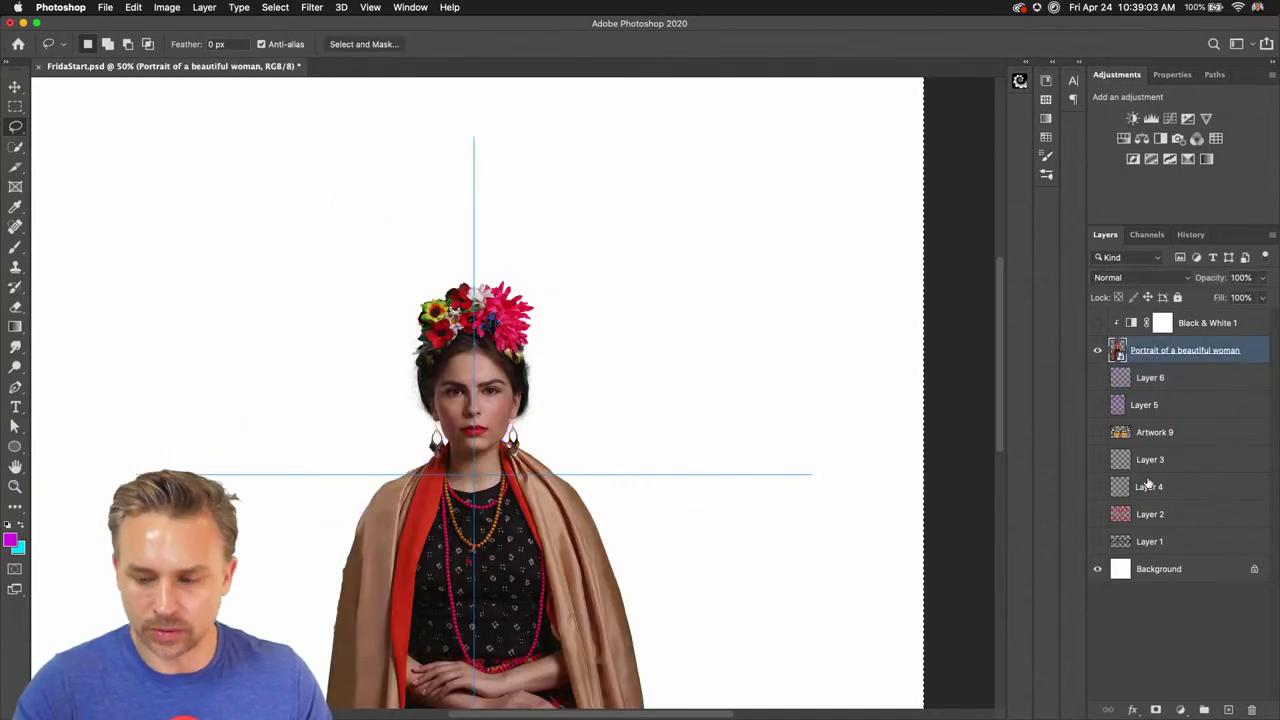
click(1229, 709)
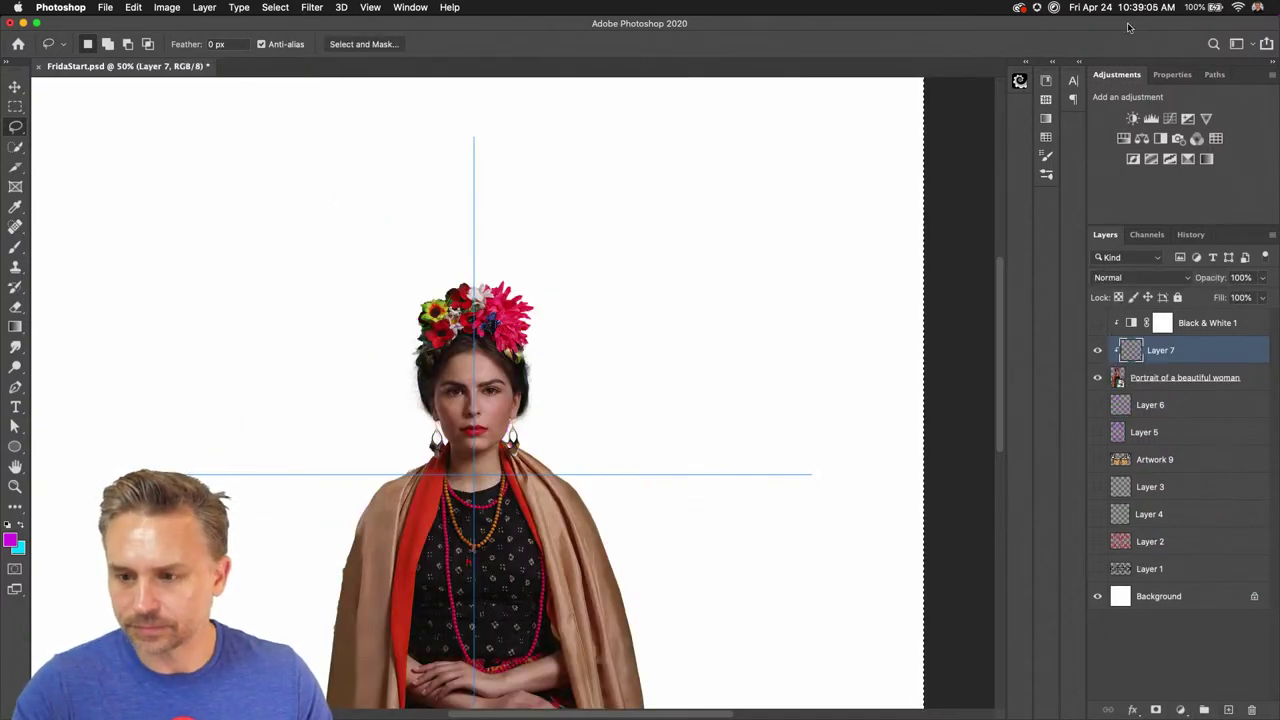
click(1212, 75)
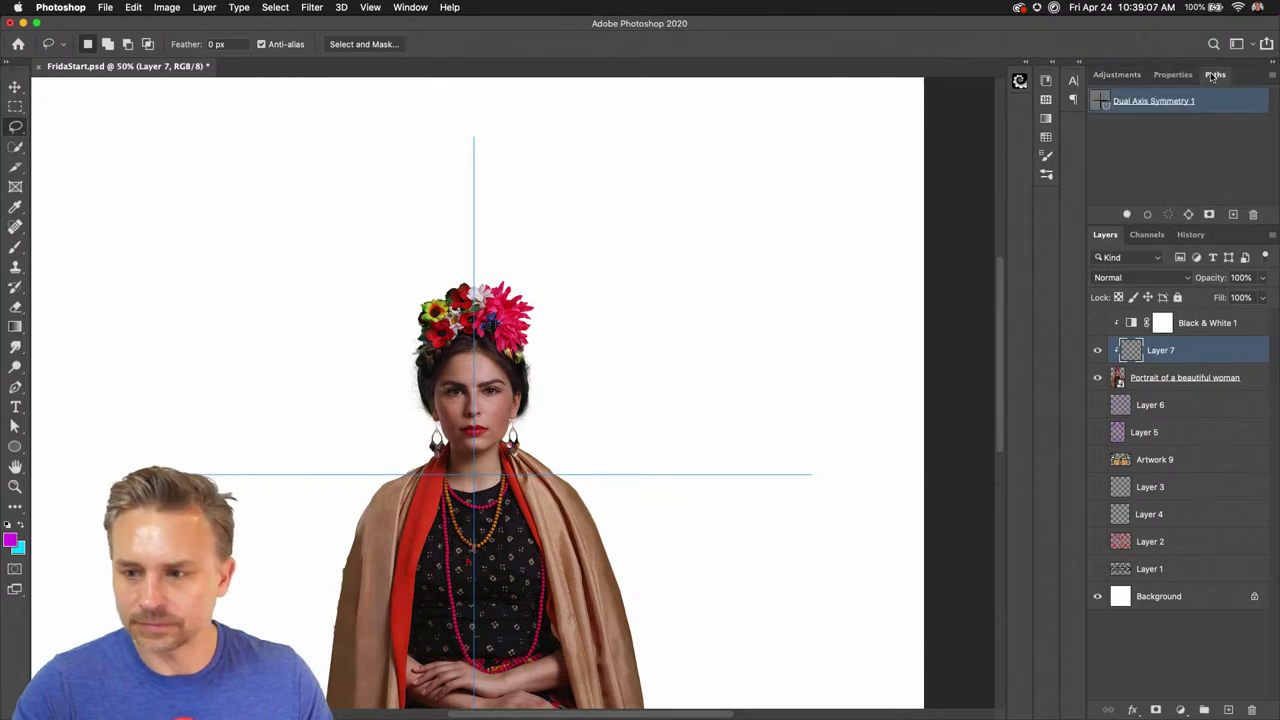
click(1254, 215)
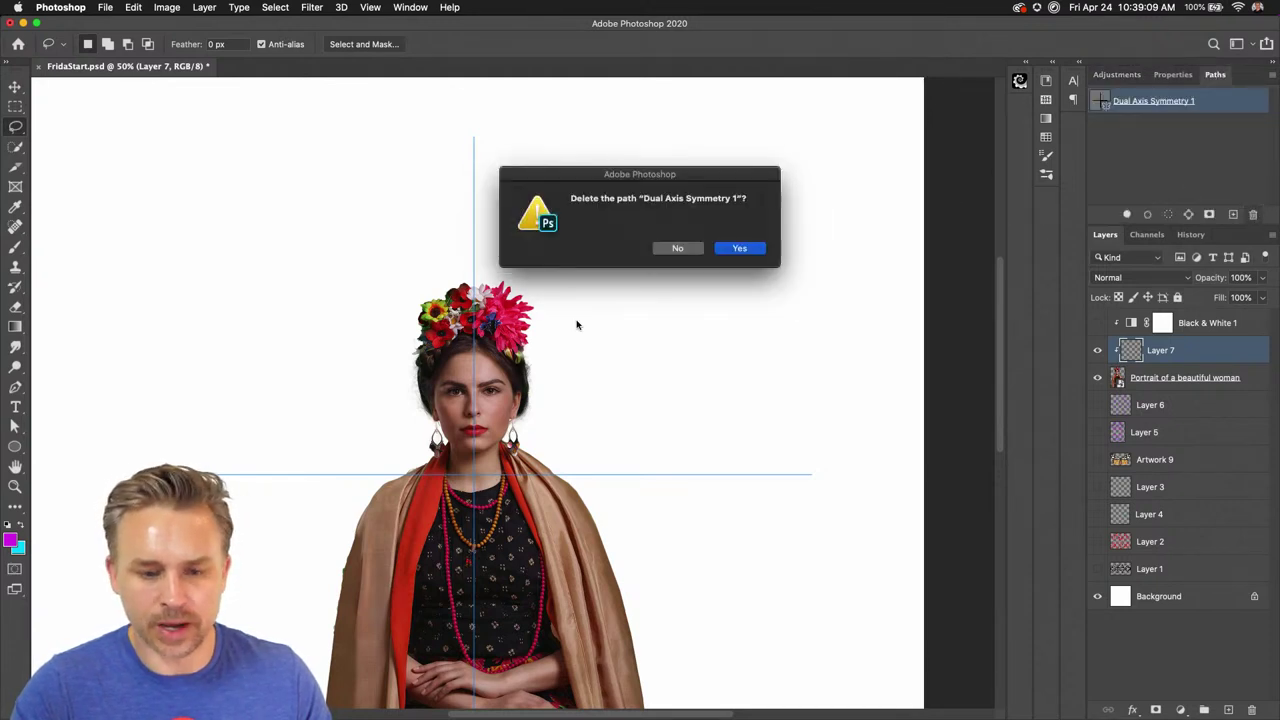
click(739, 249)
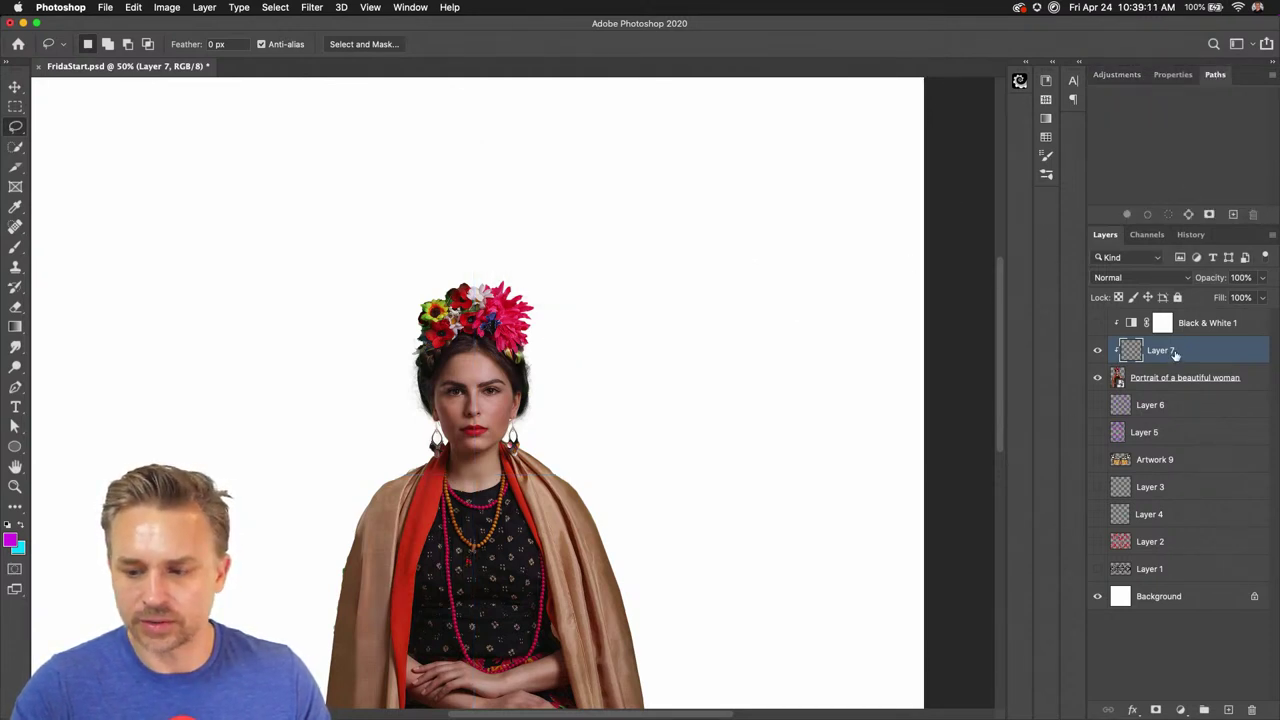
Add a new layer above Layer 6 and create a guide layout with 2 columns and no rows or margin
click(1176, 405)
click(1228, 709)
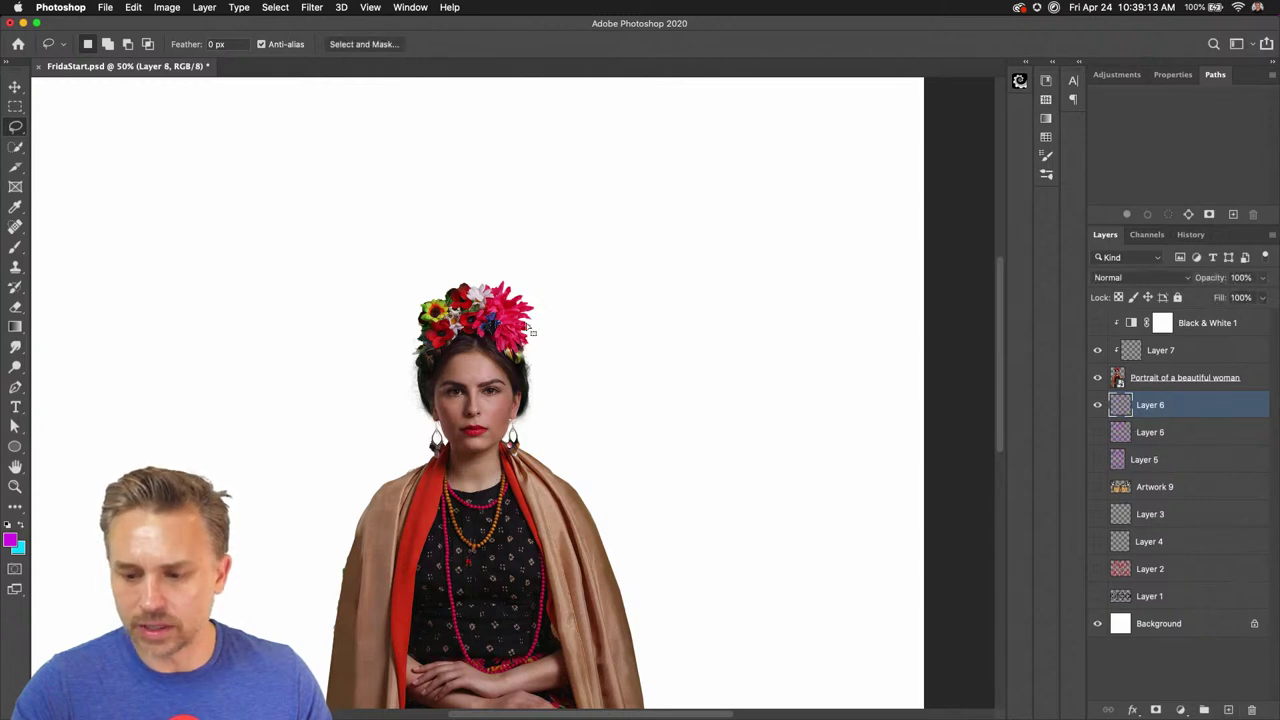
click(104, 8)
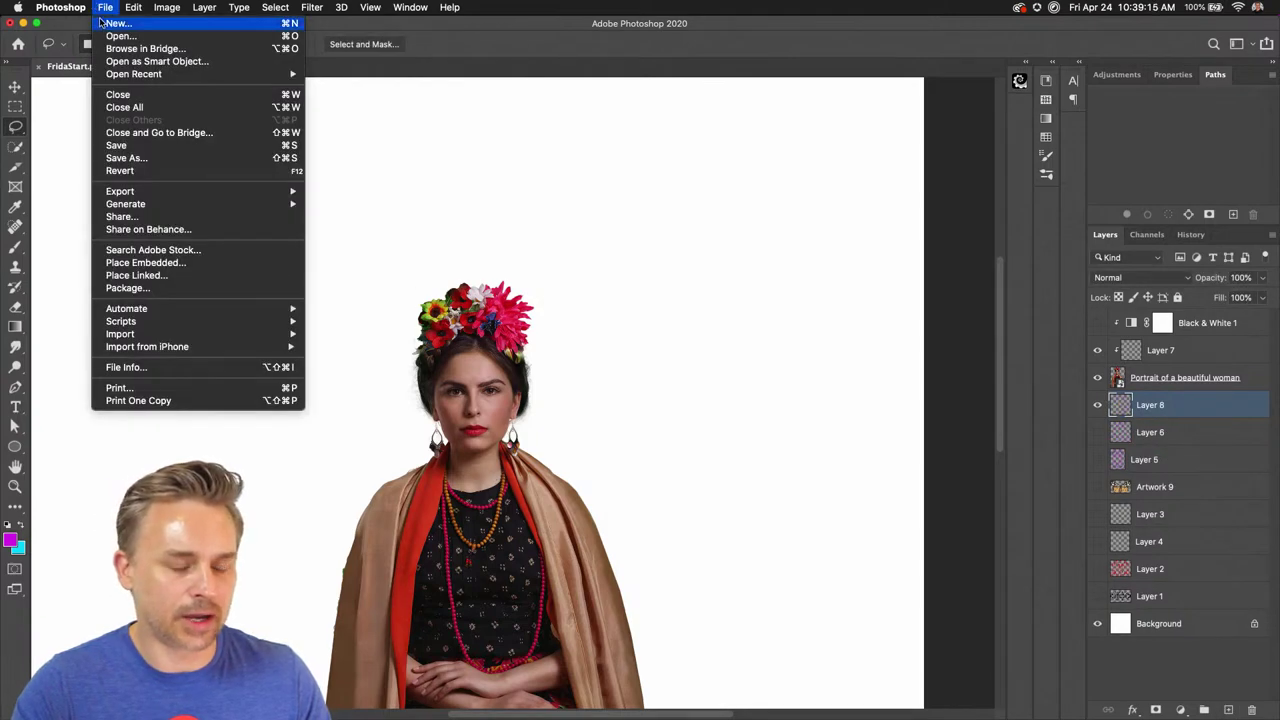
click(104, 7)
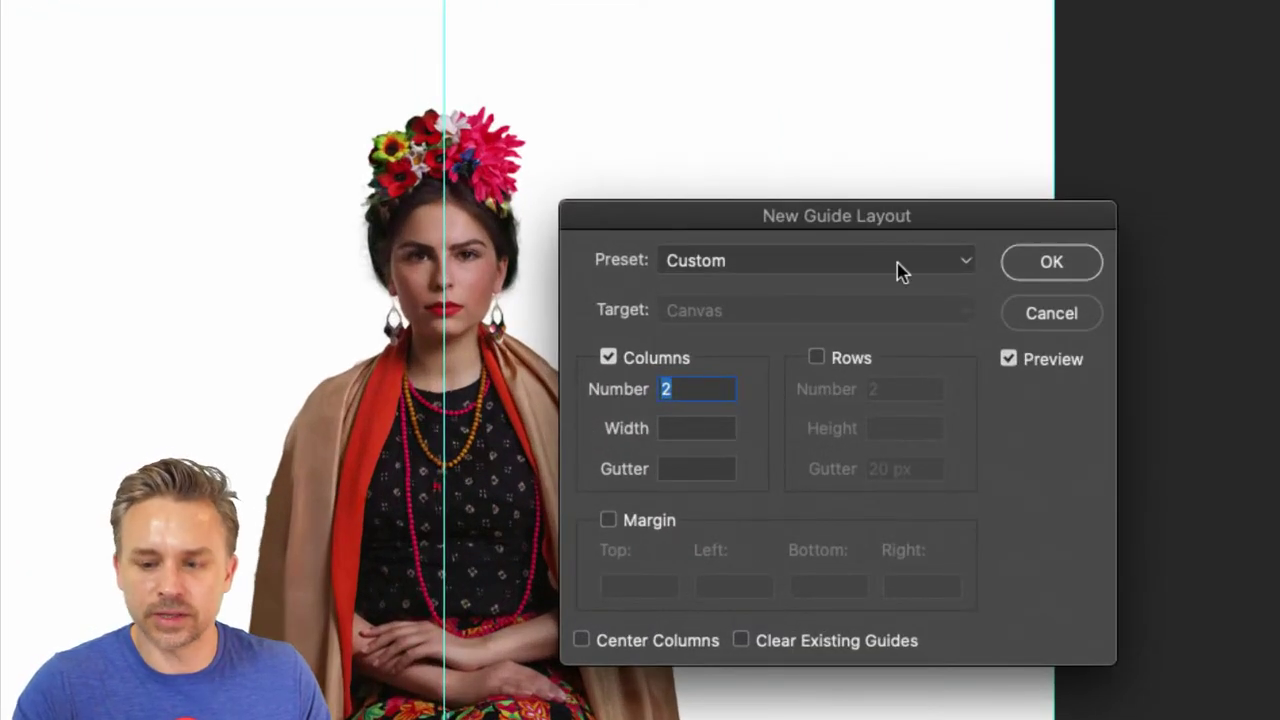
click(1049, 268)
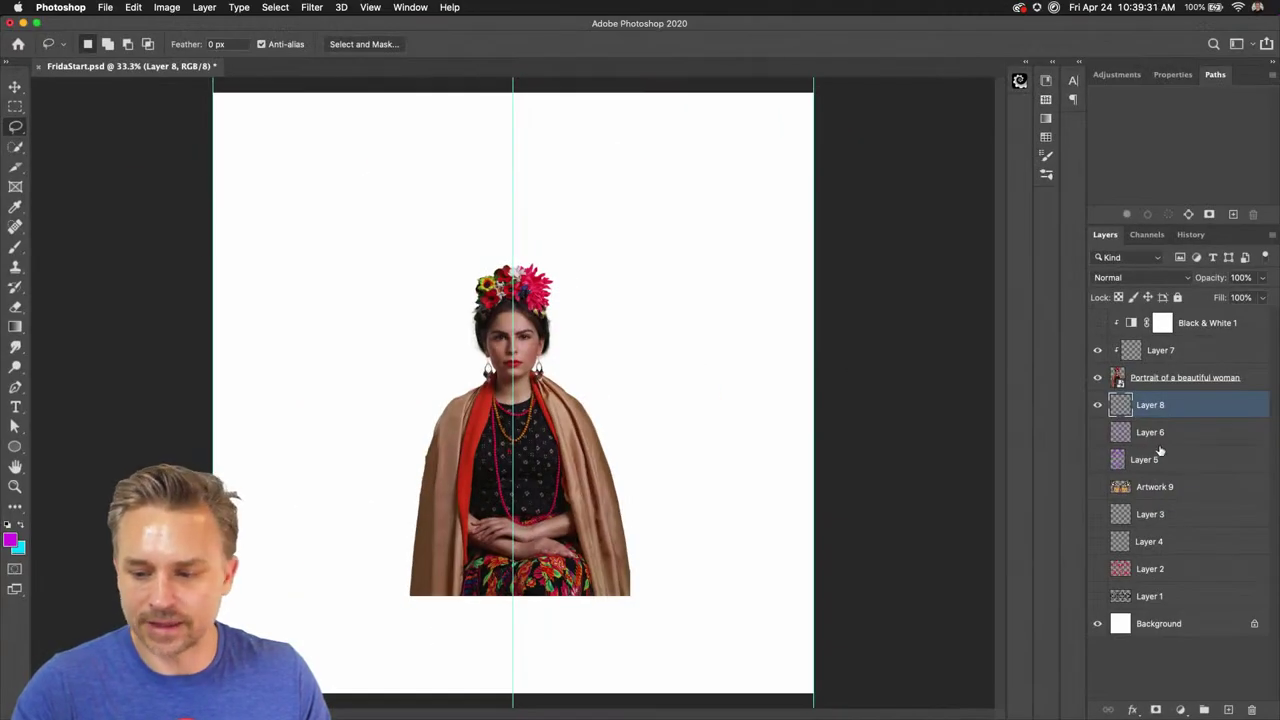
Select the left half of the canvas, fill it on Layer 8 with a diagonal orange-pink-purple linear gradient, and deselect
click(15, 106)
drag(198, 88, 512, 695)
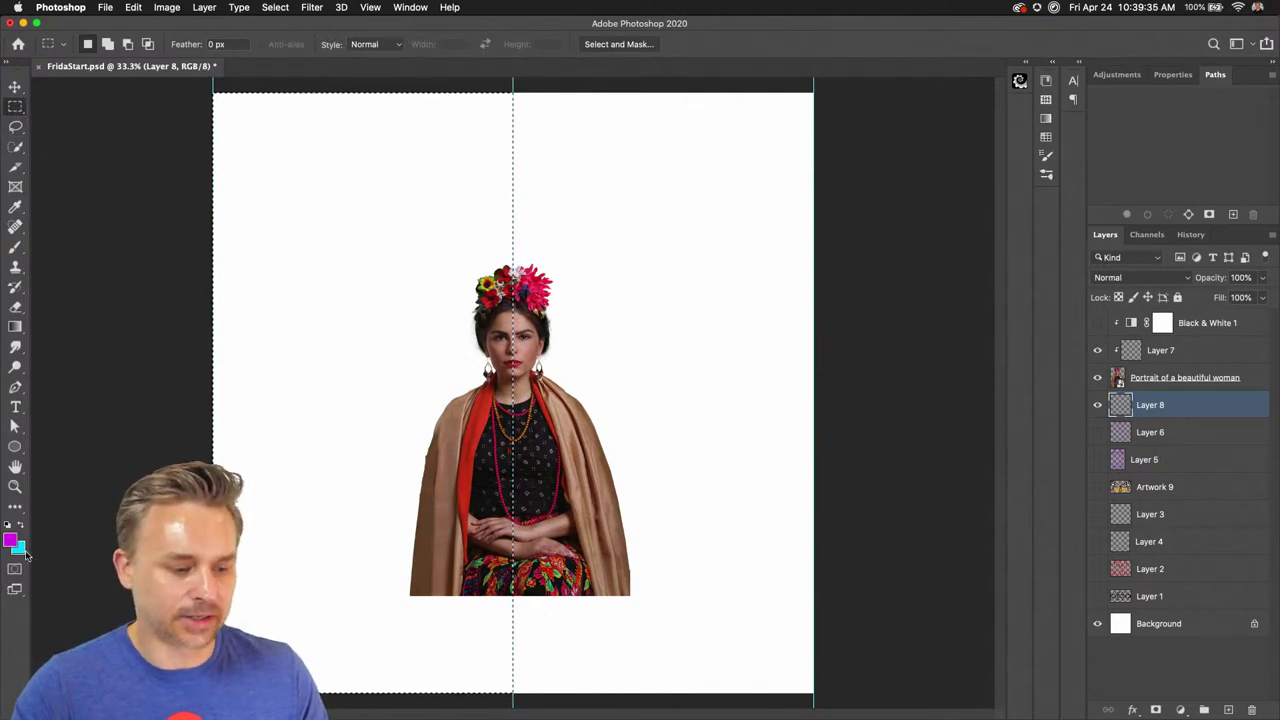
click(15, 326)
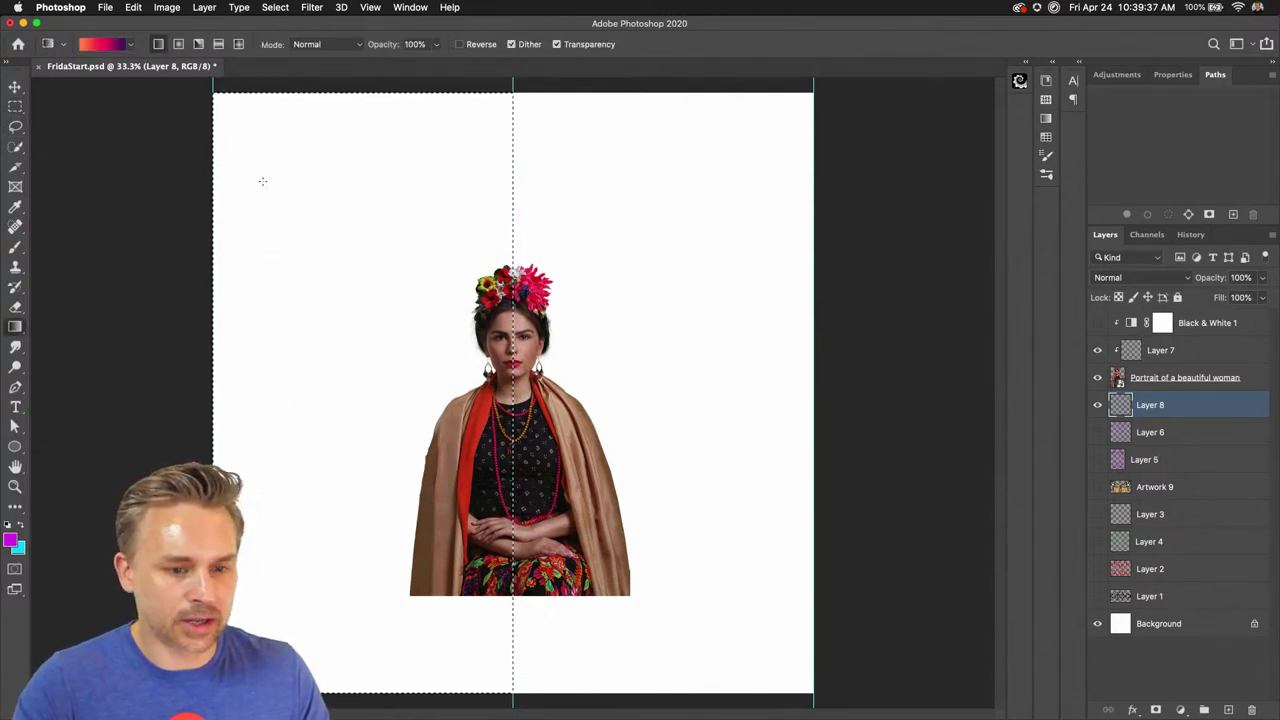
drag(260, 176, 510, 690)
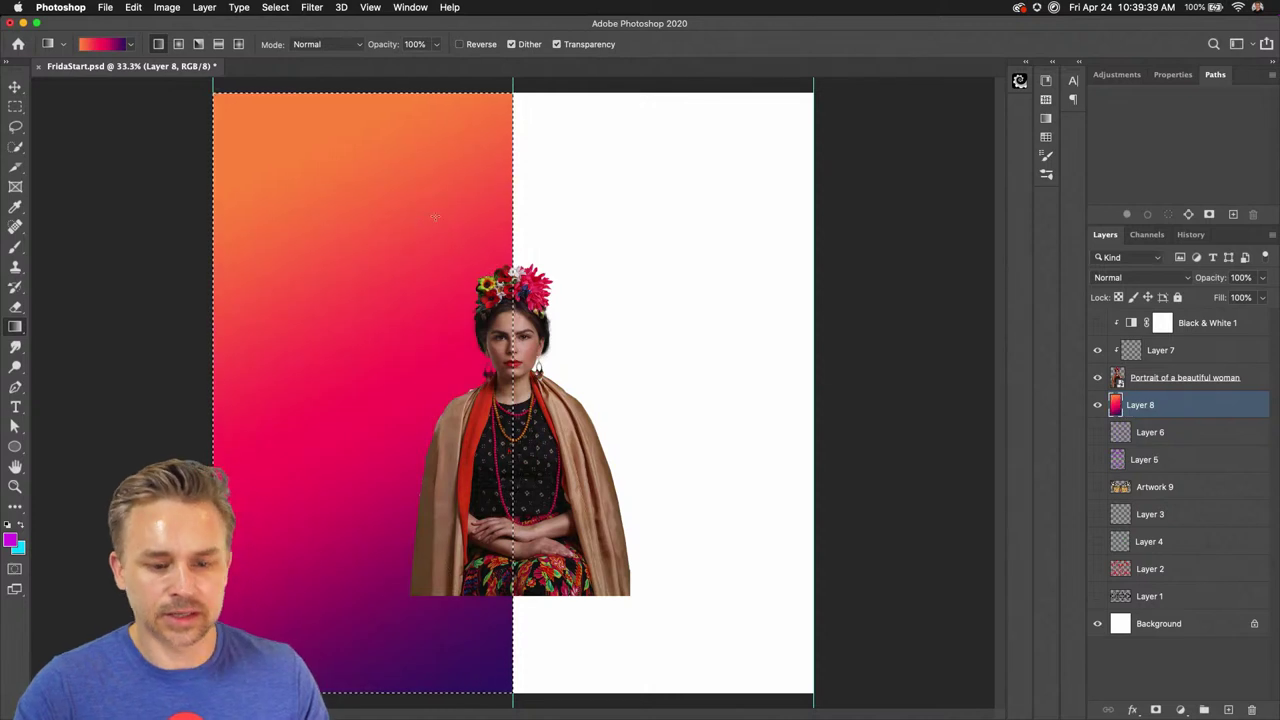
key(m)
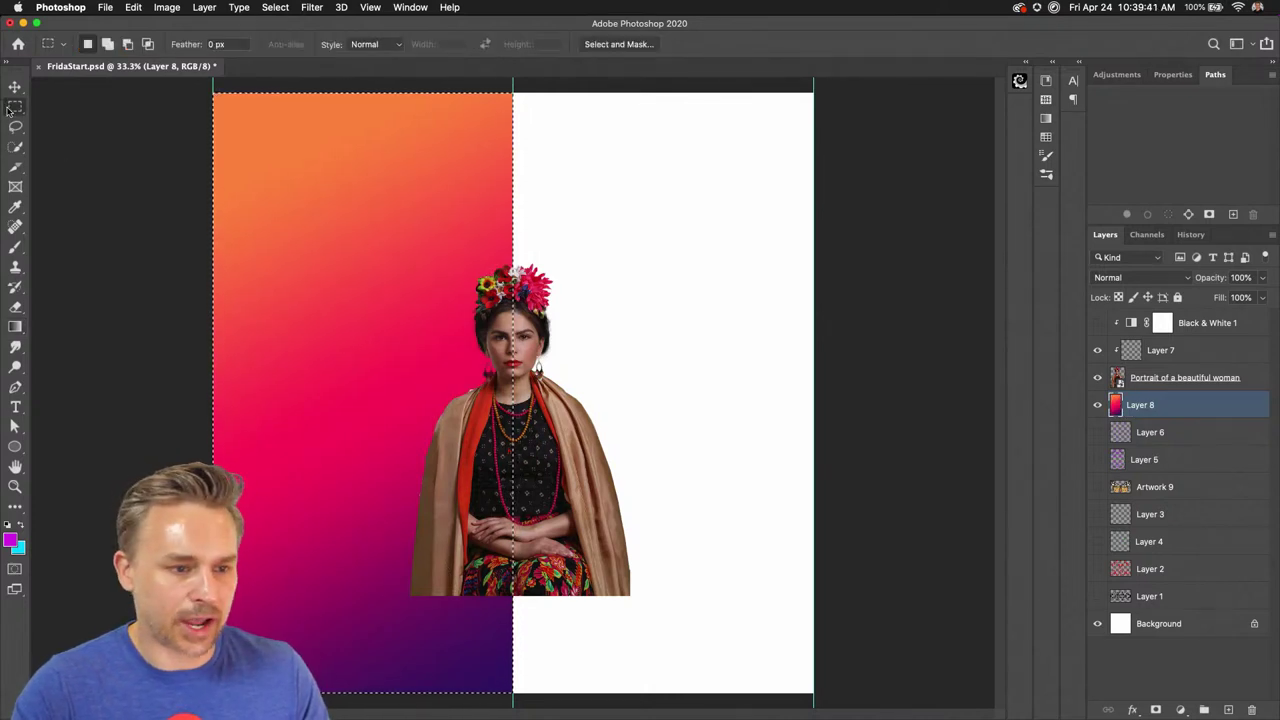
key(super+d)
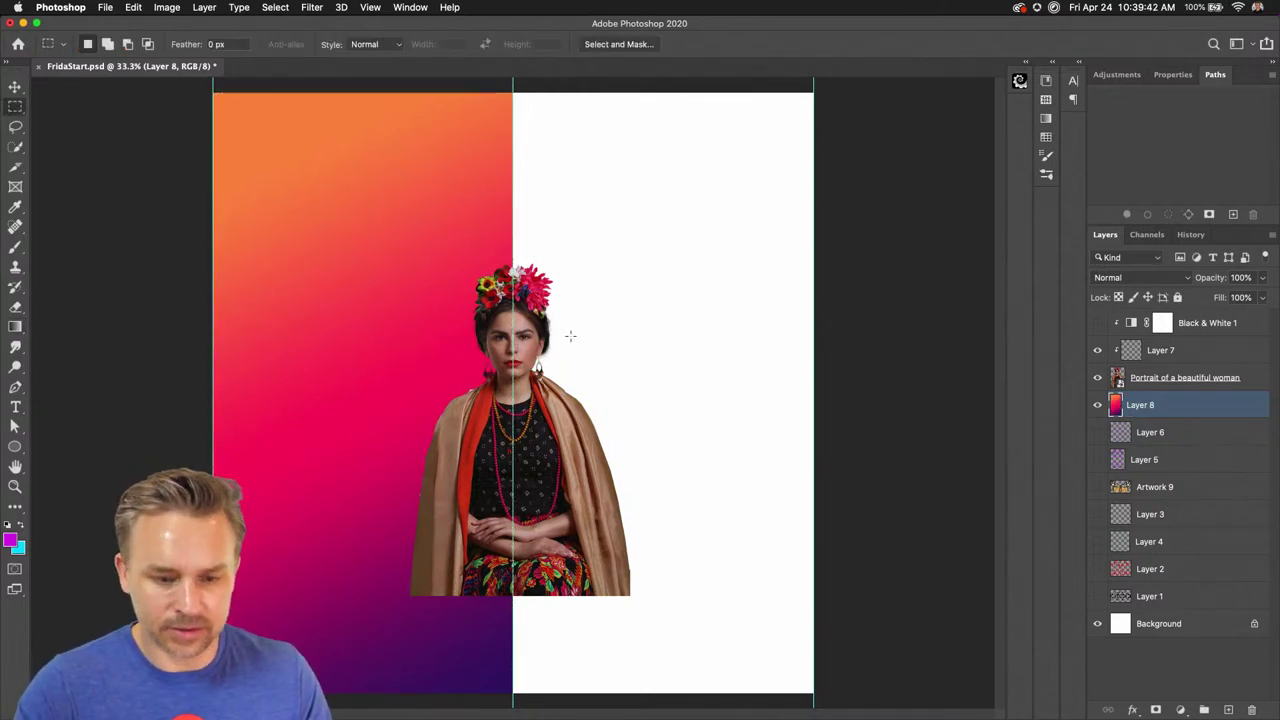
Convert the gradient on Layer 8 to a smart object and rename it "left side"
right_click(1148, 407)
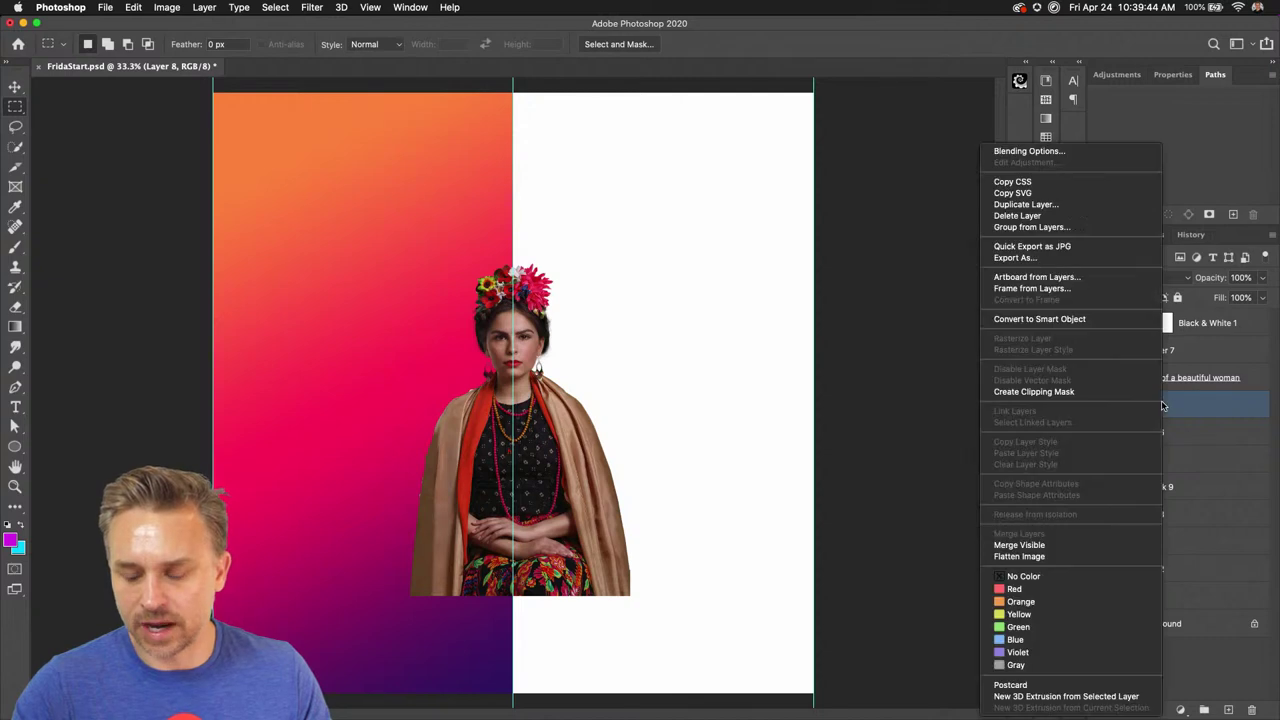
click(1040, 320)
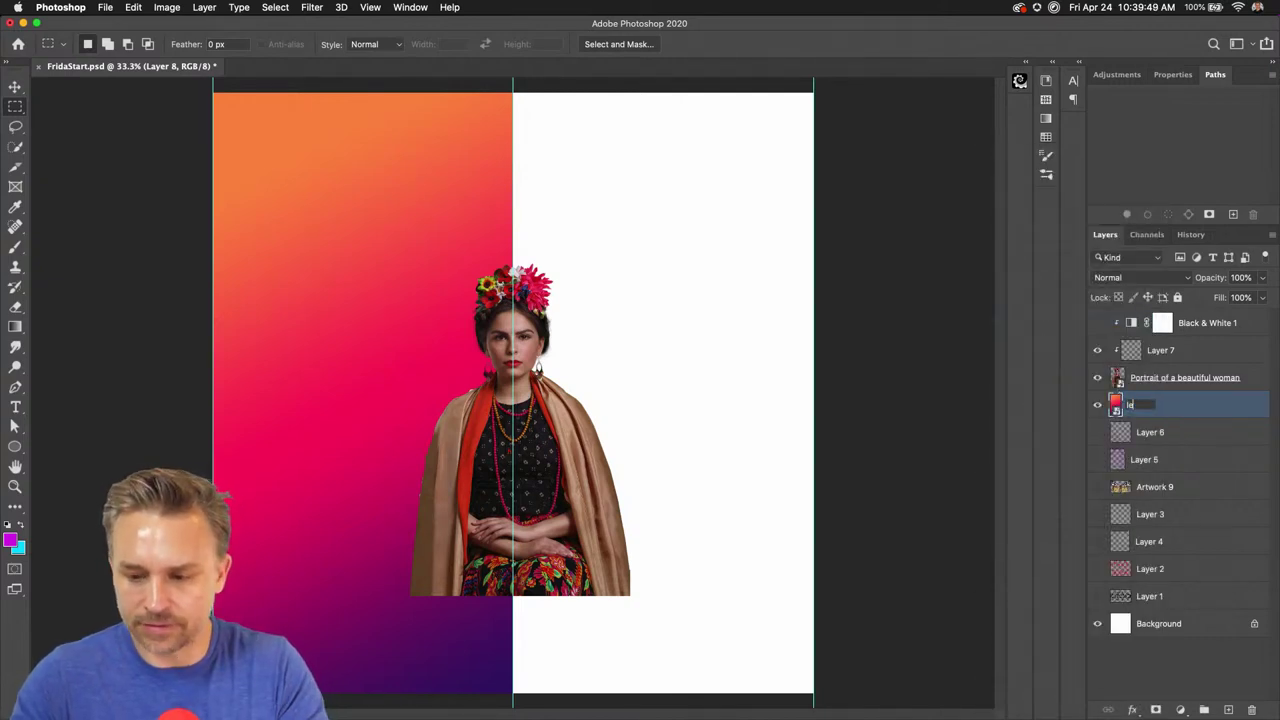
key(Return)
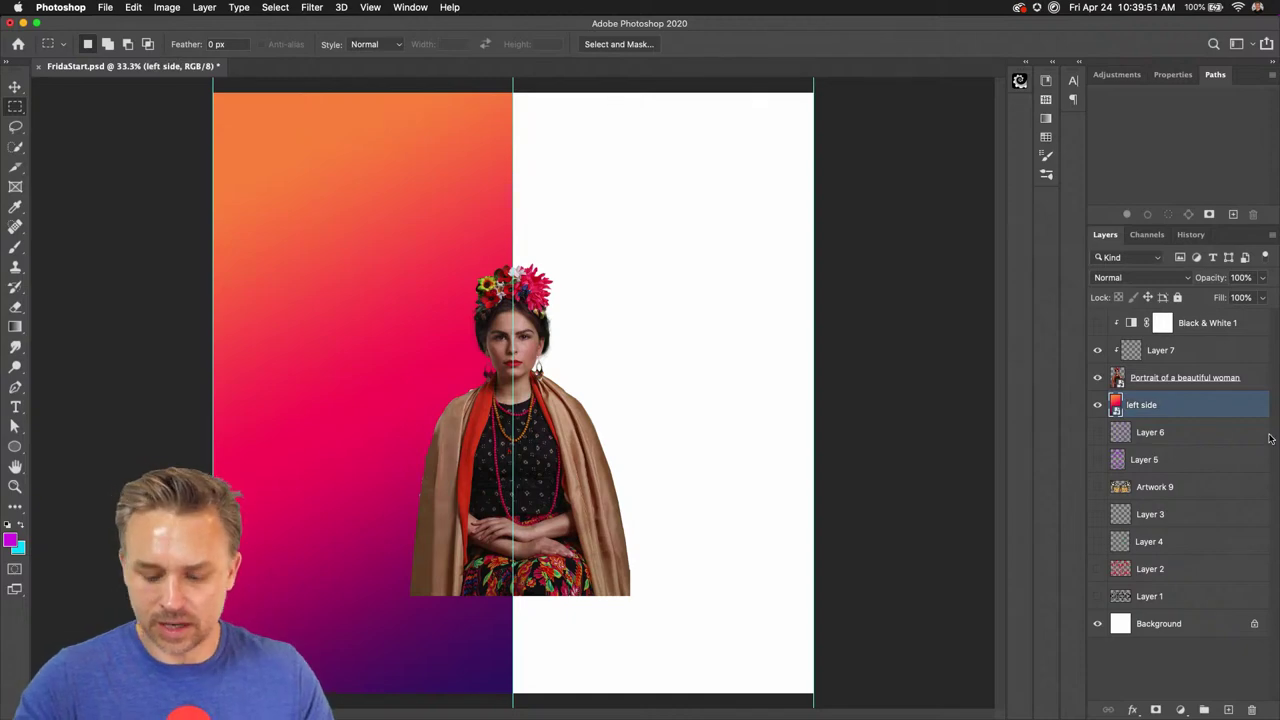
Duplicate the "left side" smart object, flip the copy horizontally, and move it onto the right half of the canvas
key(super+j)
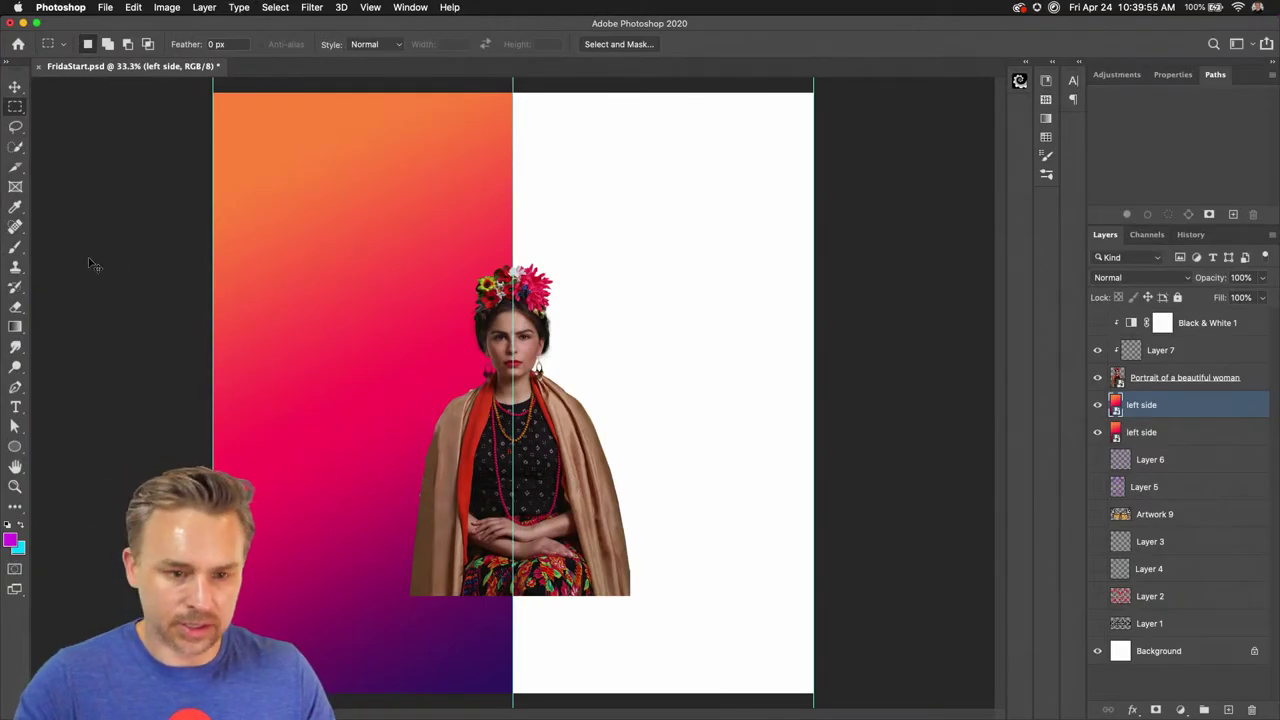
key(super+t)
right_click(353, 227)
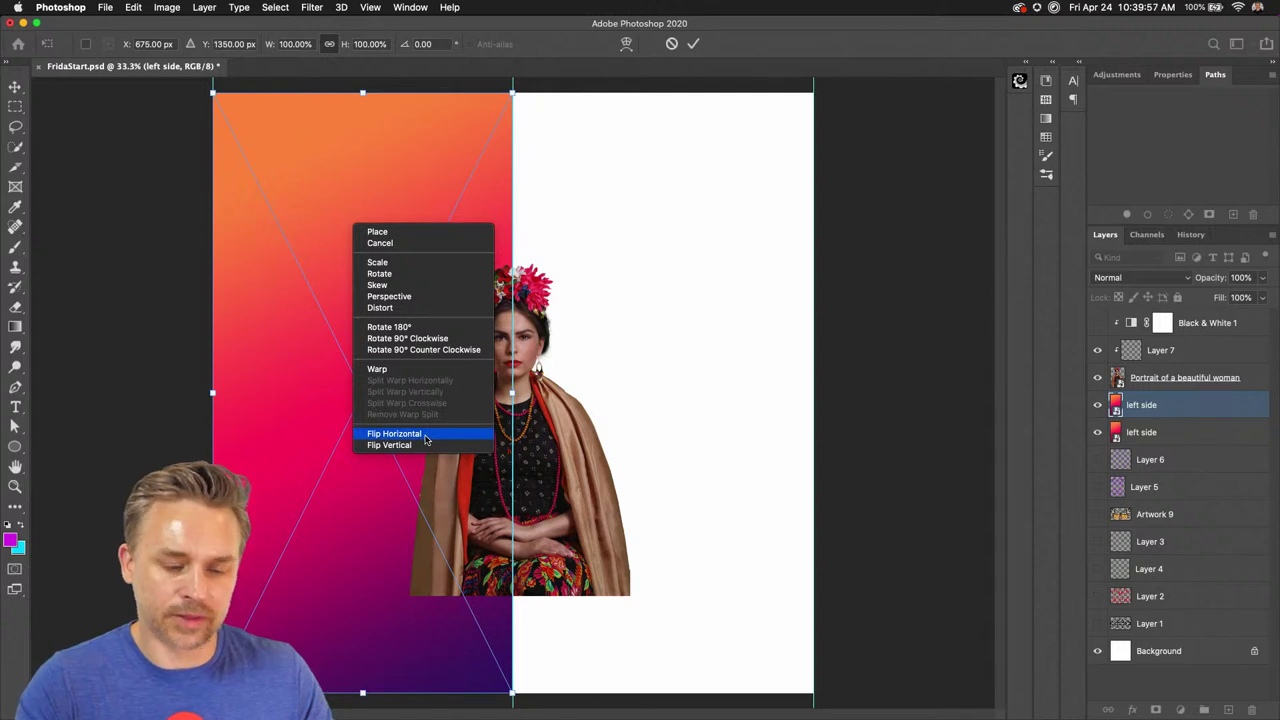
click(425, 437)
drag(255, 385, 562, 392)
key(Return)
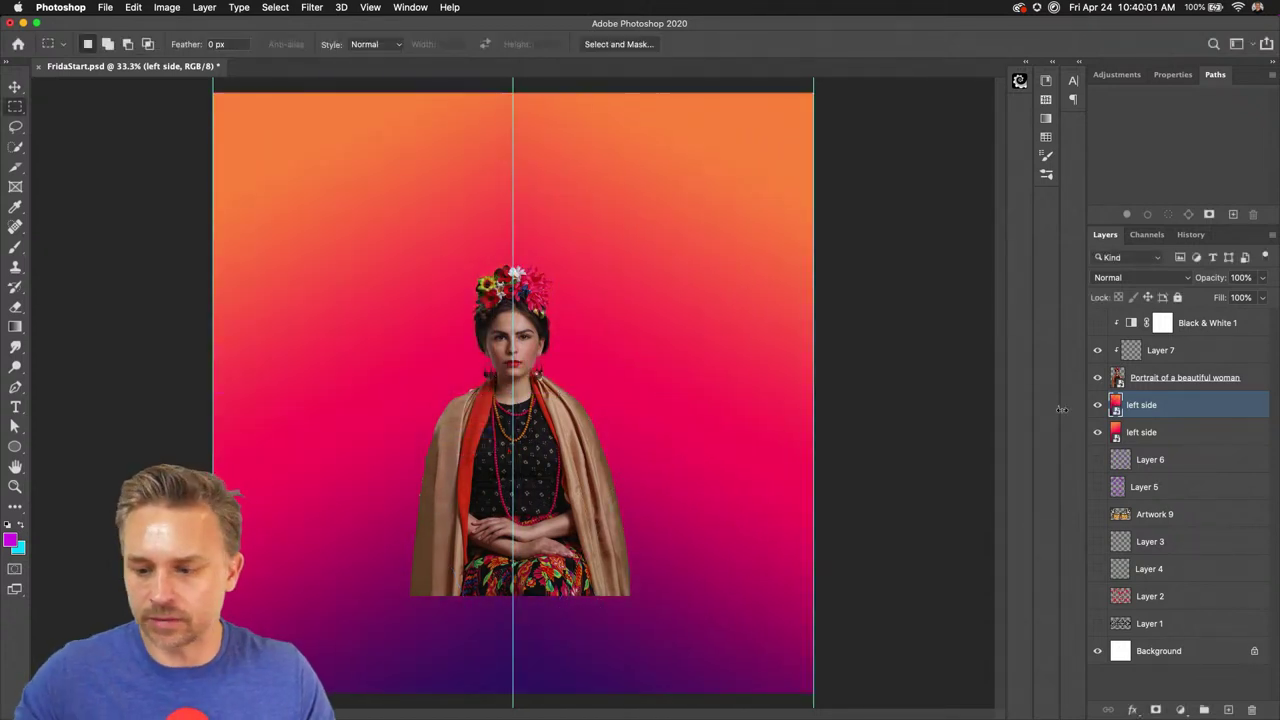
Rename the flipped gradient copy "right side" and hide the guides
double_click(1140, 406)
text(rig)
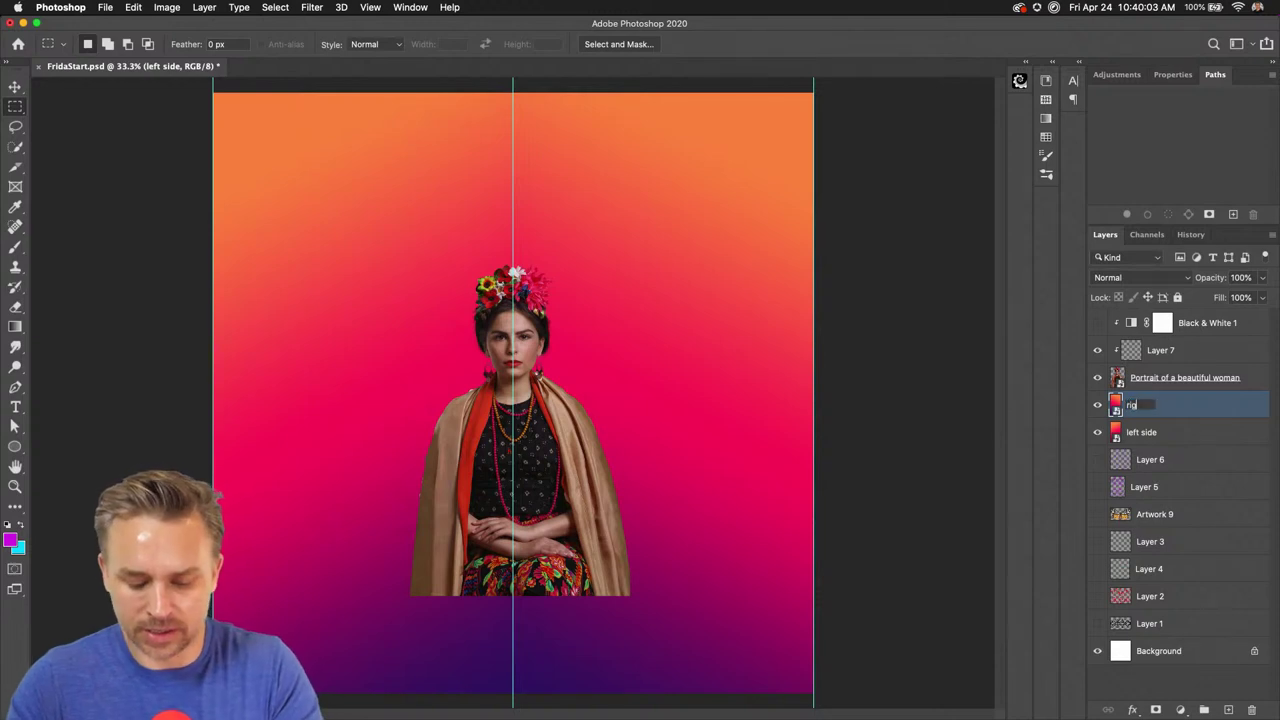
text(ht side)
key(Return)
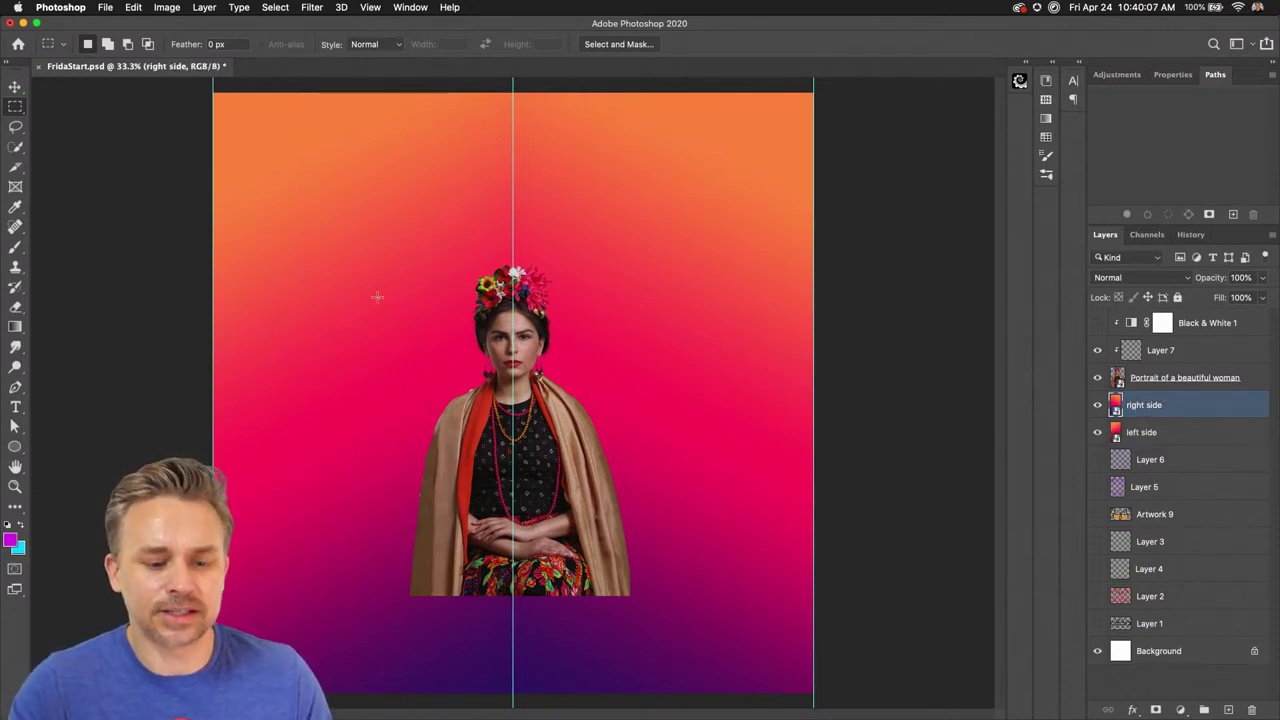
key(super+semicolon)
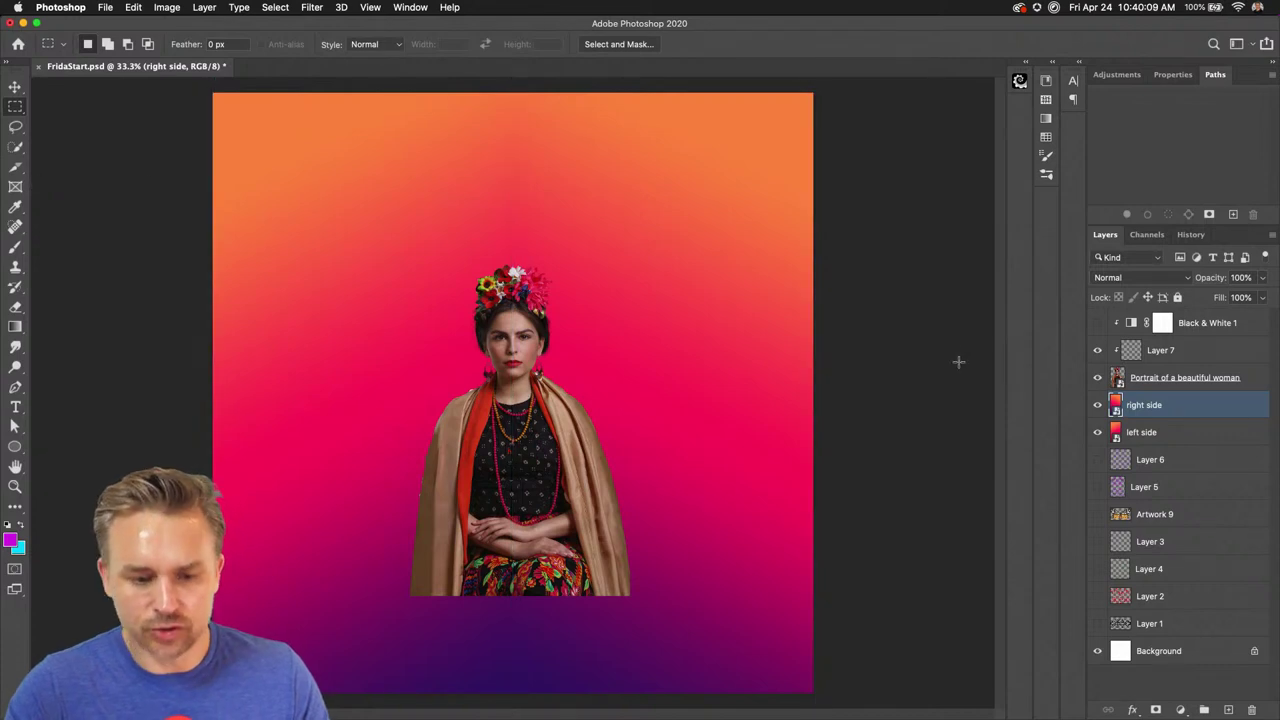
Open the contents of the "left side" smart object side by side with the portrait document
click(1148, 435)
click(1140, 406)
click(1127, 430)
click(1120, 410)
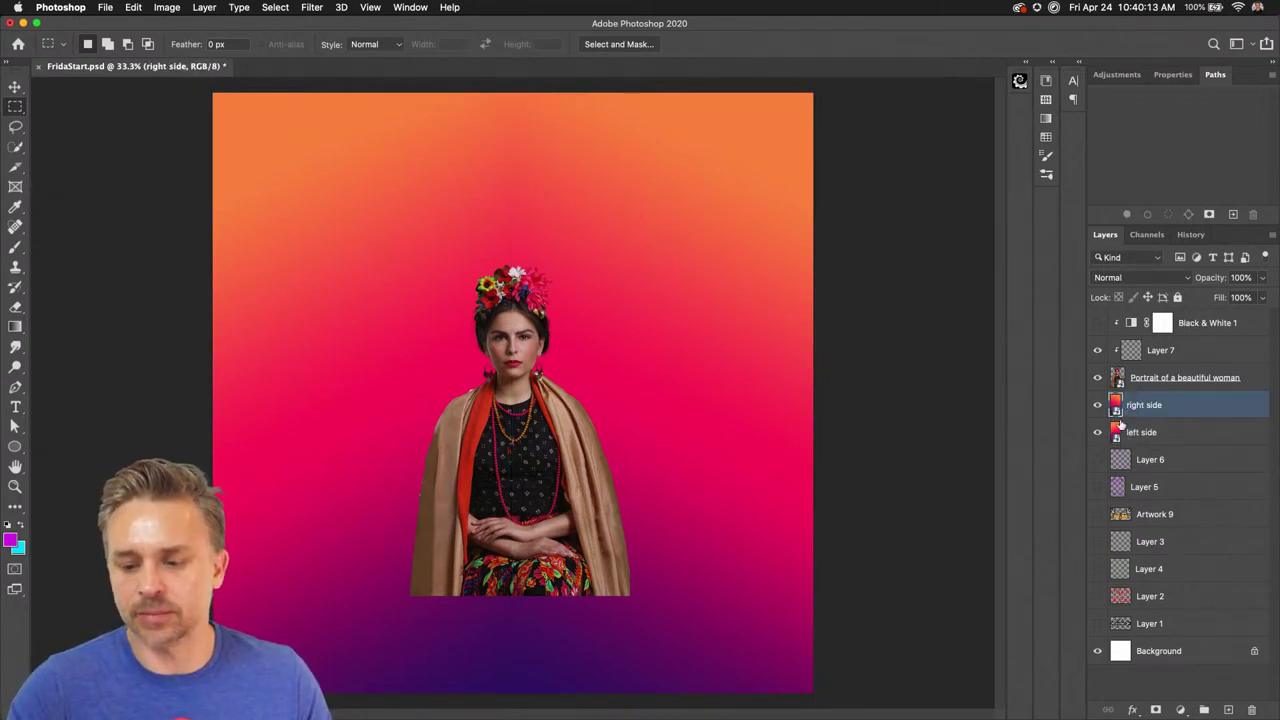
click(1128, 433)
double_click(1115, 436)
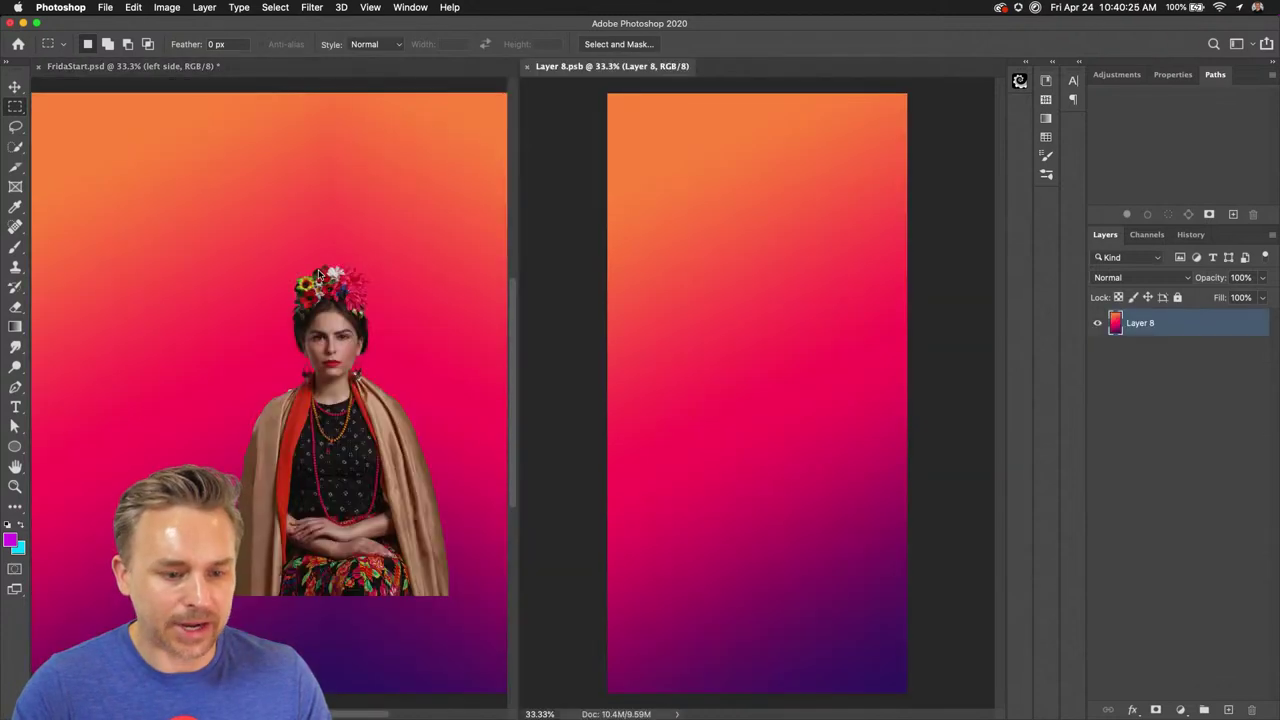
Add a new layer above the gradient in Layer 8.psb and stamp three purple butterflies on its upper half with the 150 px brush
click(247, 275)
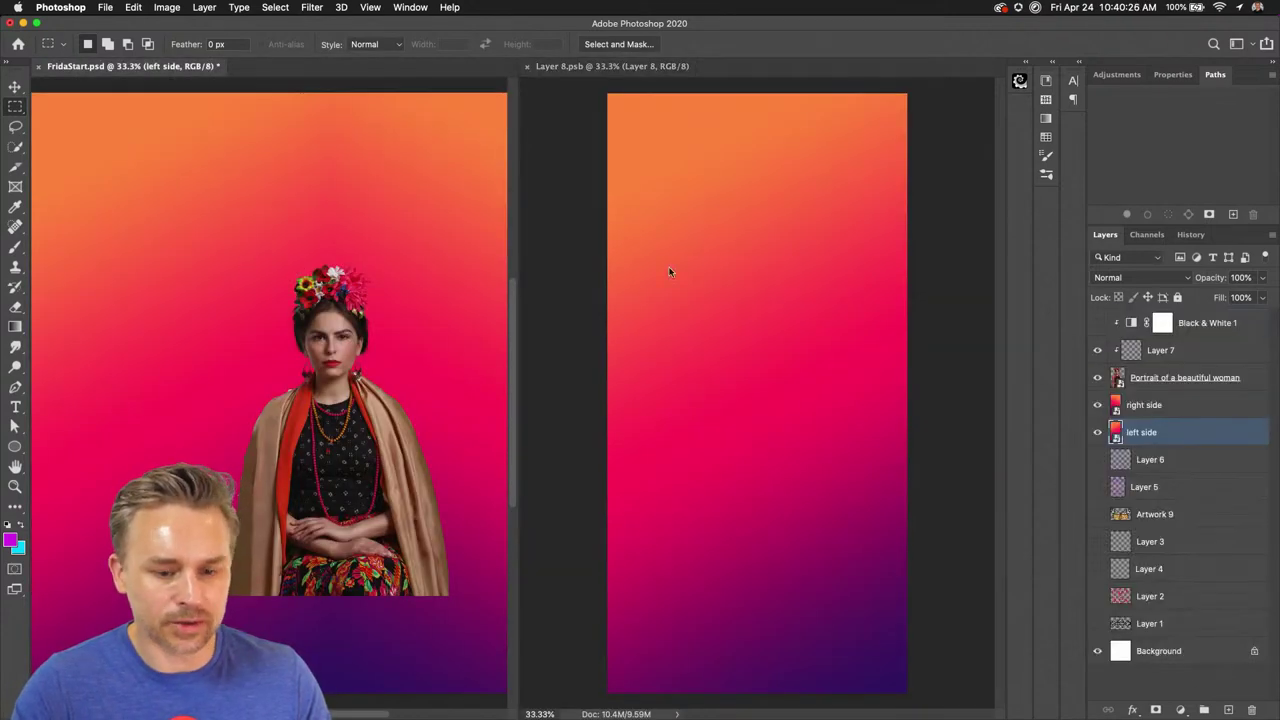
key(b)
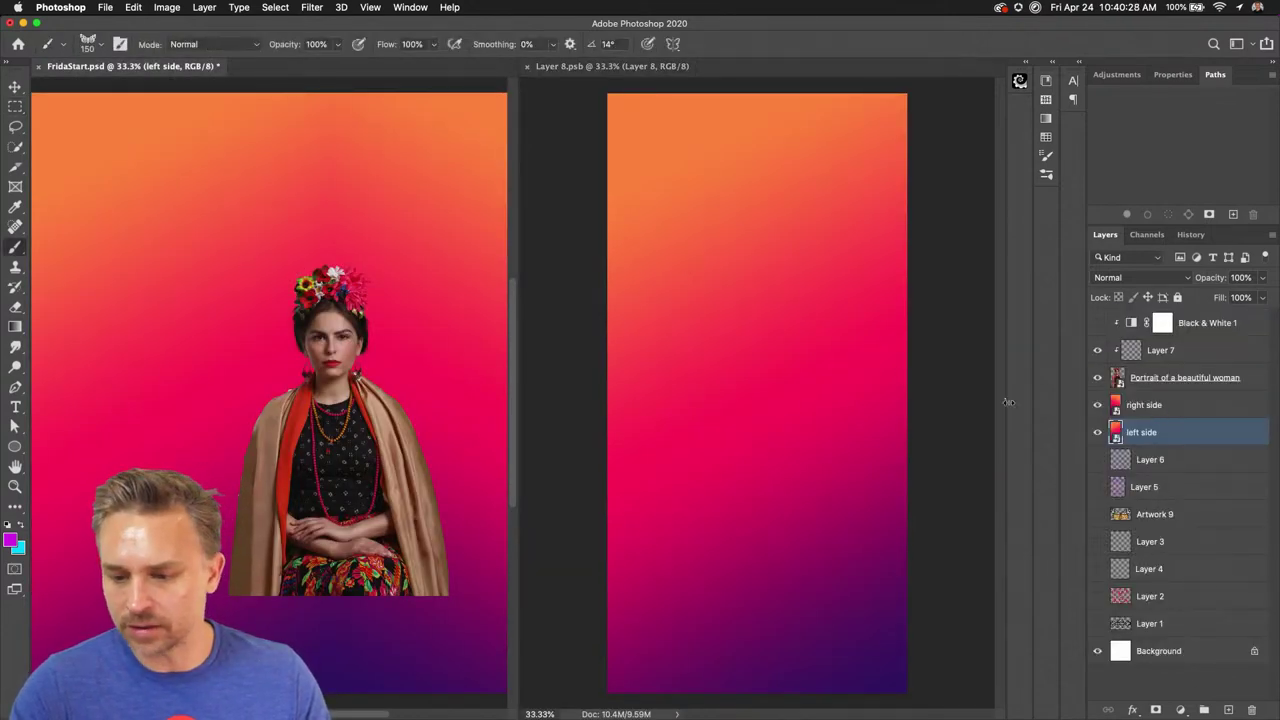
click(545, 235)
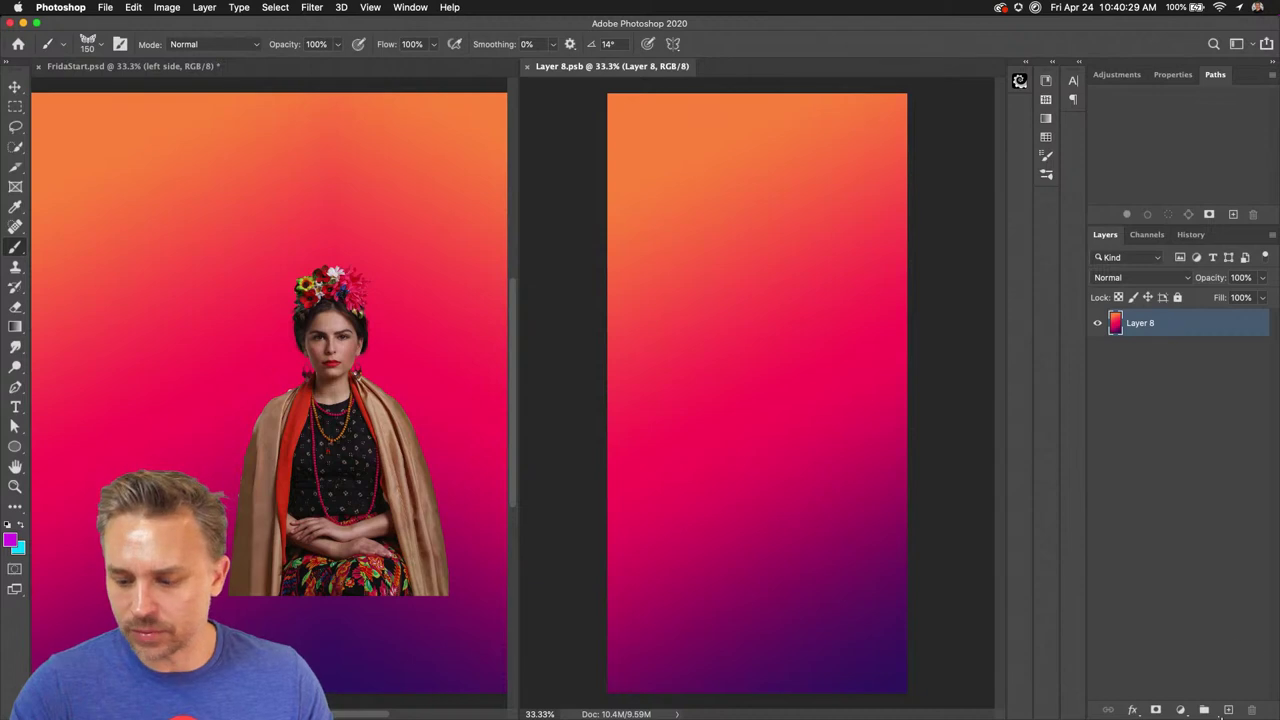
click(1226, 709)
click(347, 233)
drag(335, 237, 708, 258)
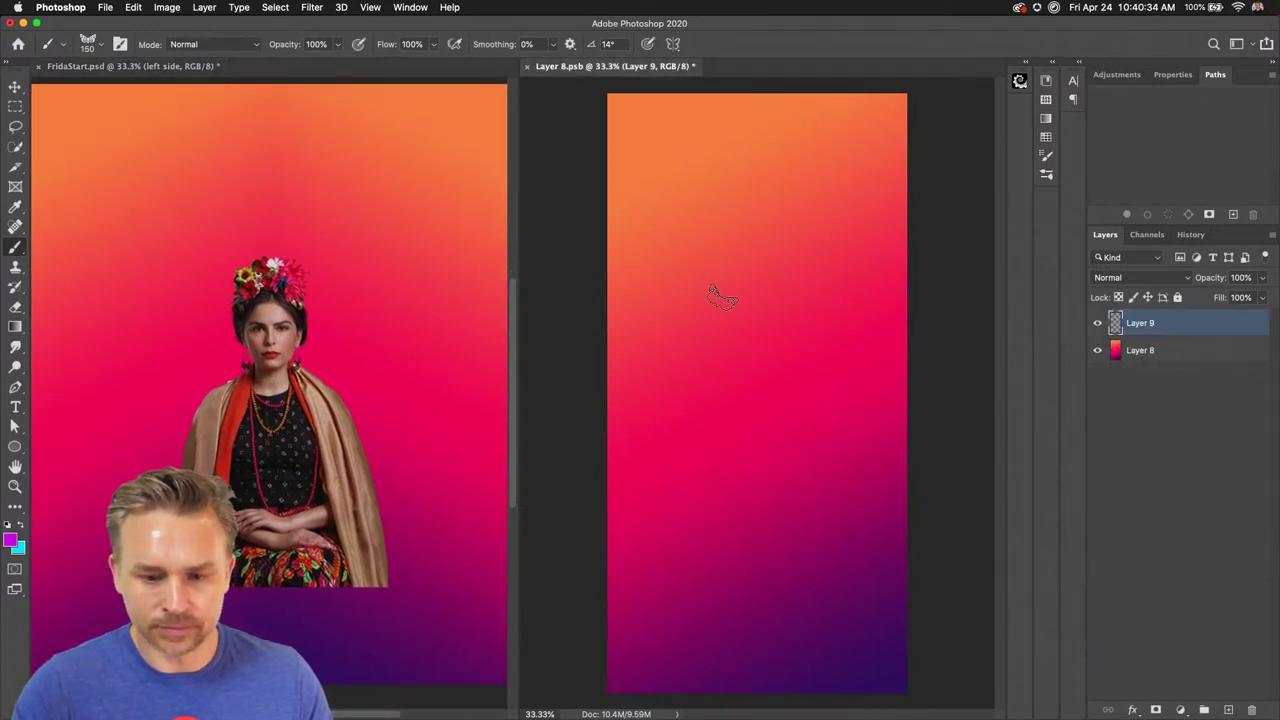
click(722, 297)
click(765, 239)
click(677, 235)
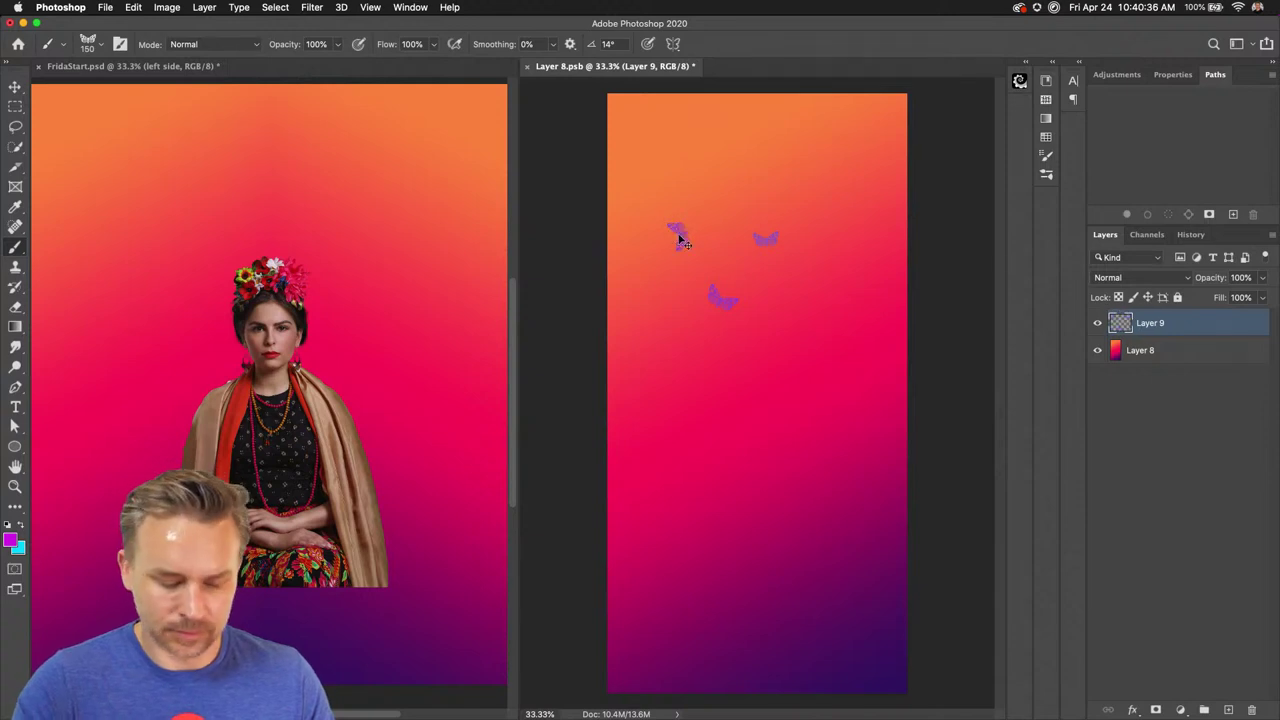
Save the butterflies in Layer 8.psb, and open the recent Enchanted Watercolor Kit template in the same window group as FridaStart.psd
key(super+s)
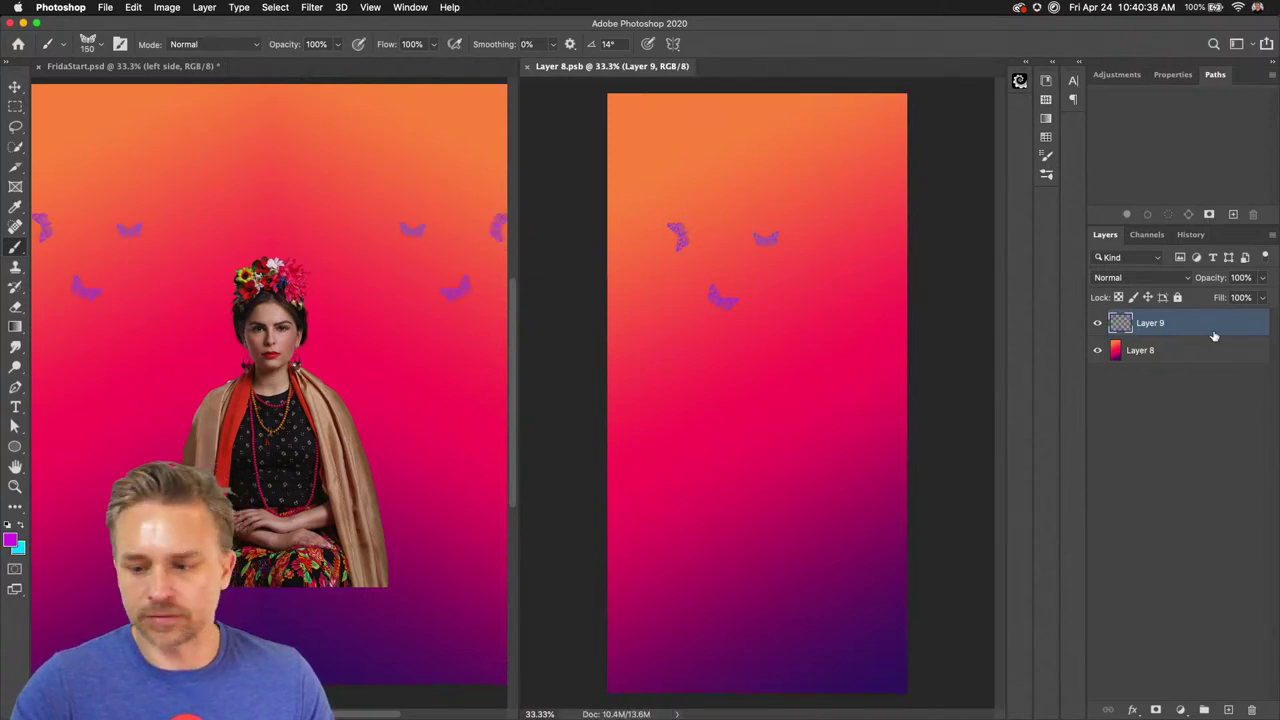
click(105, 7)
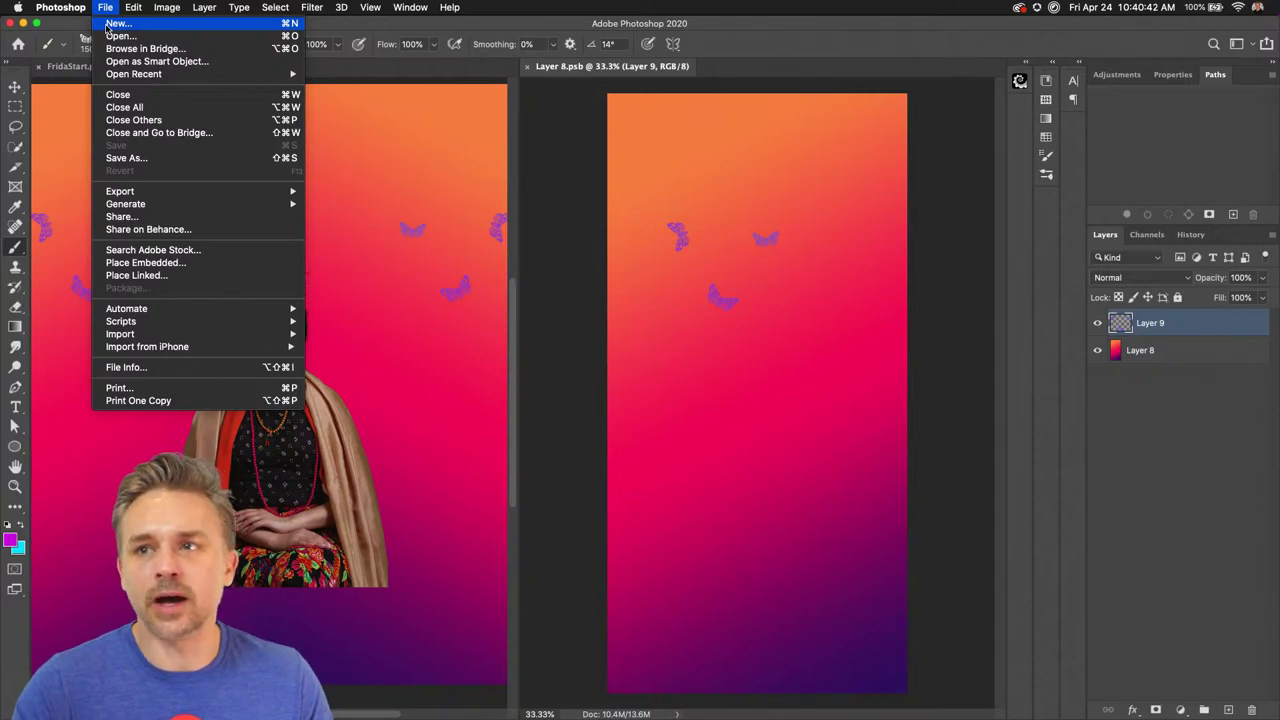
click(115, 23)
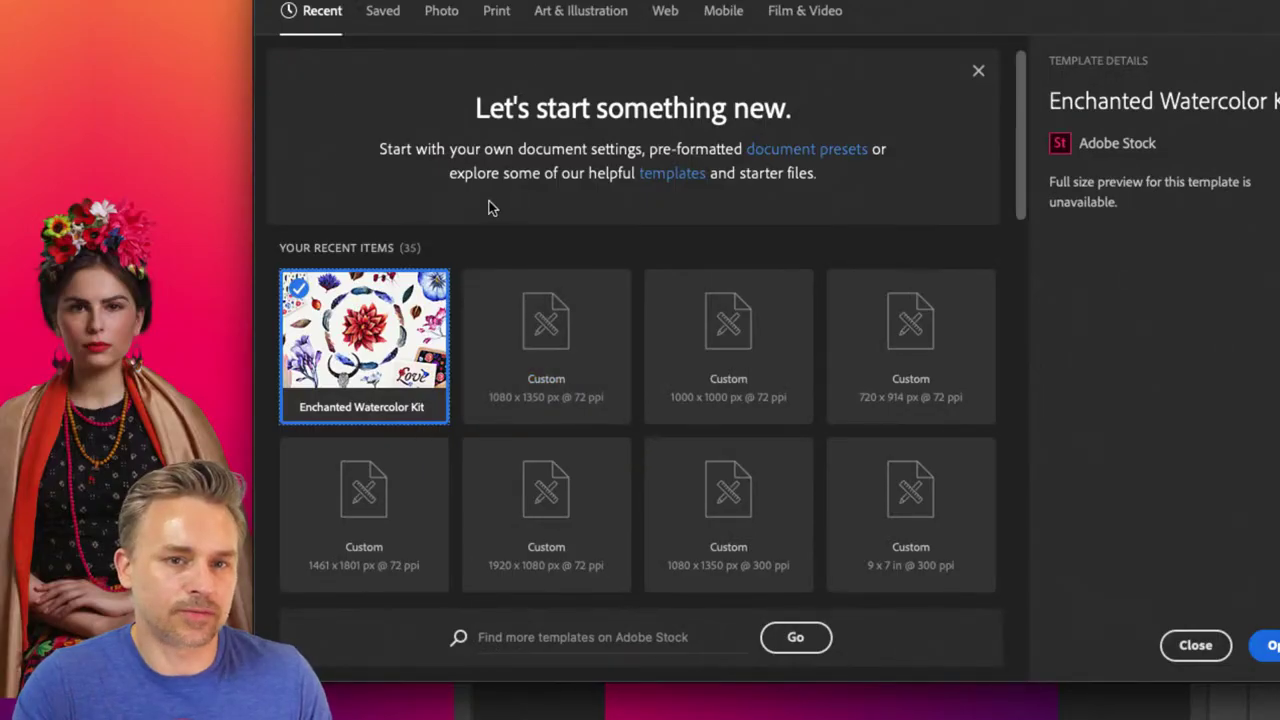
double_click(348, 345)
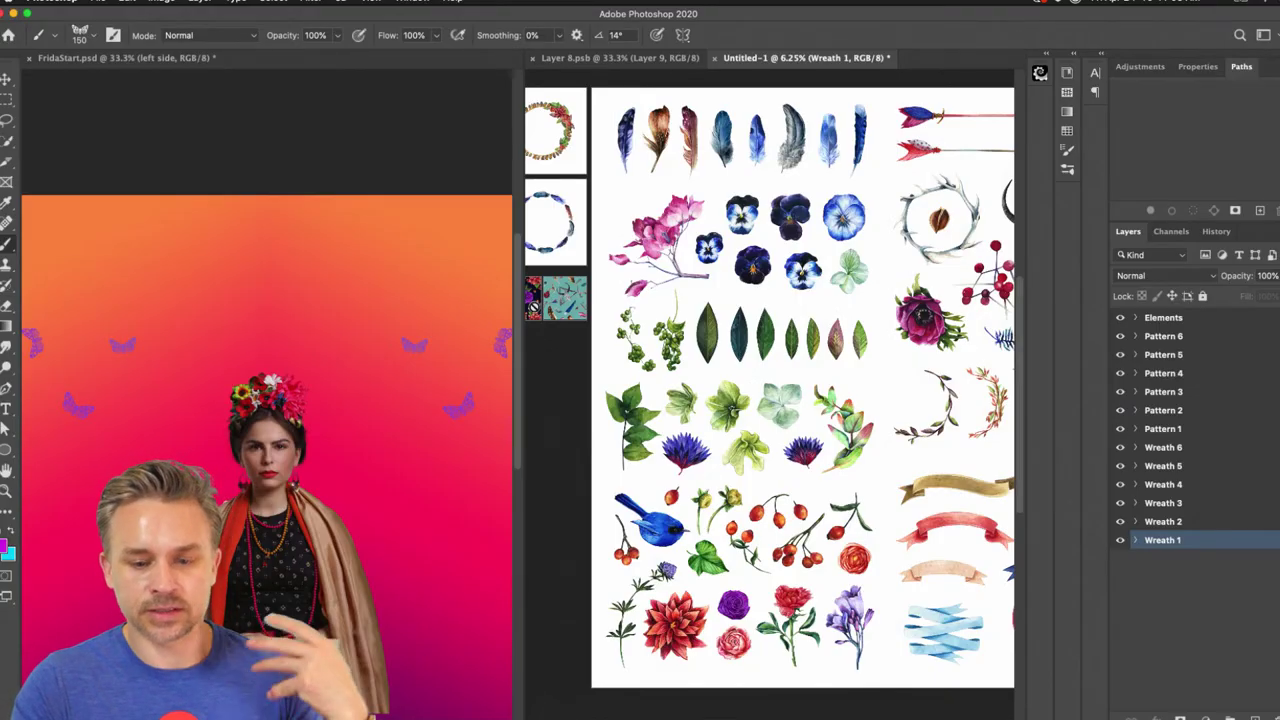
drag(784, 58, 215, 62)
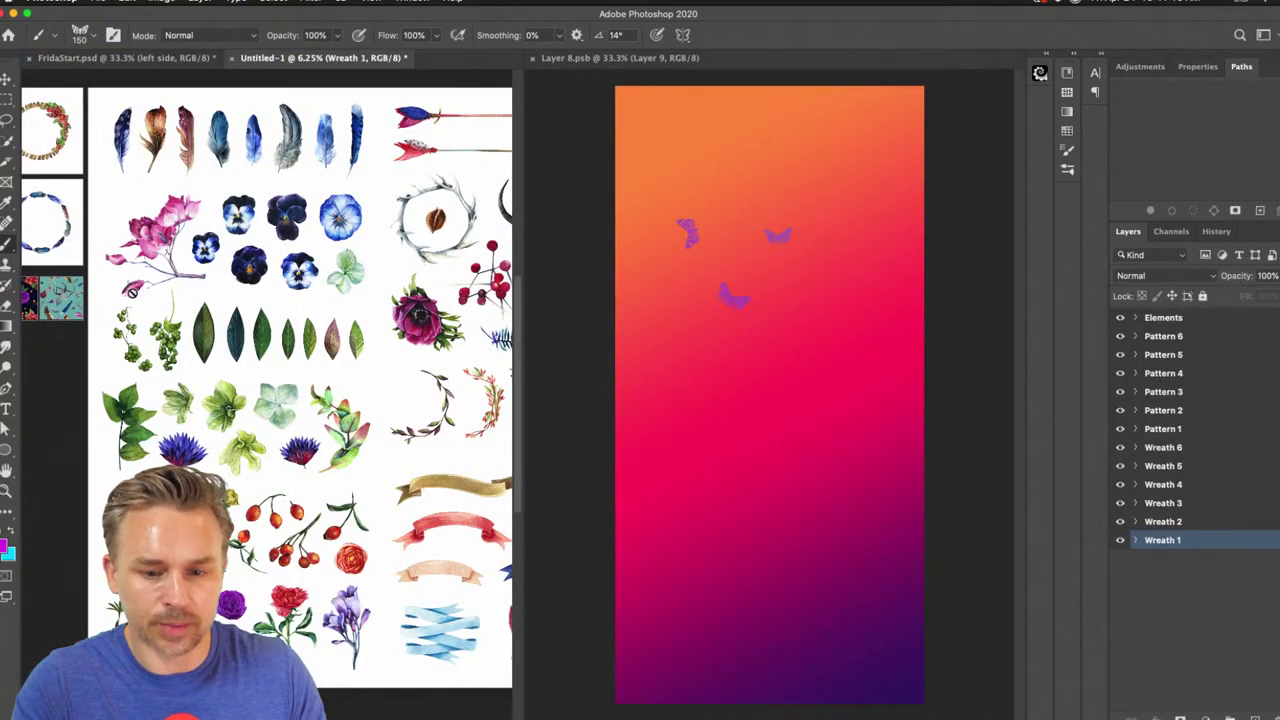
Examine the watercolor kit's individual flower, fruit and leaf layers up close, from Flower 3 to Leaf 2
click(5, 78)
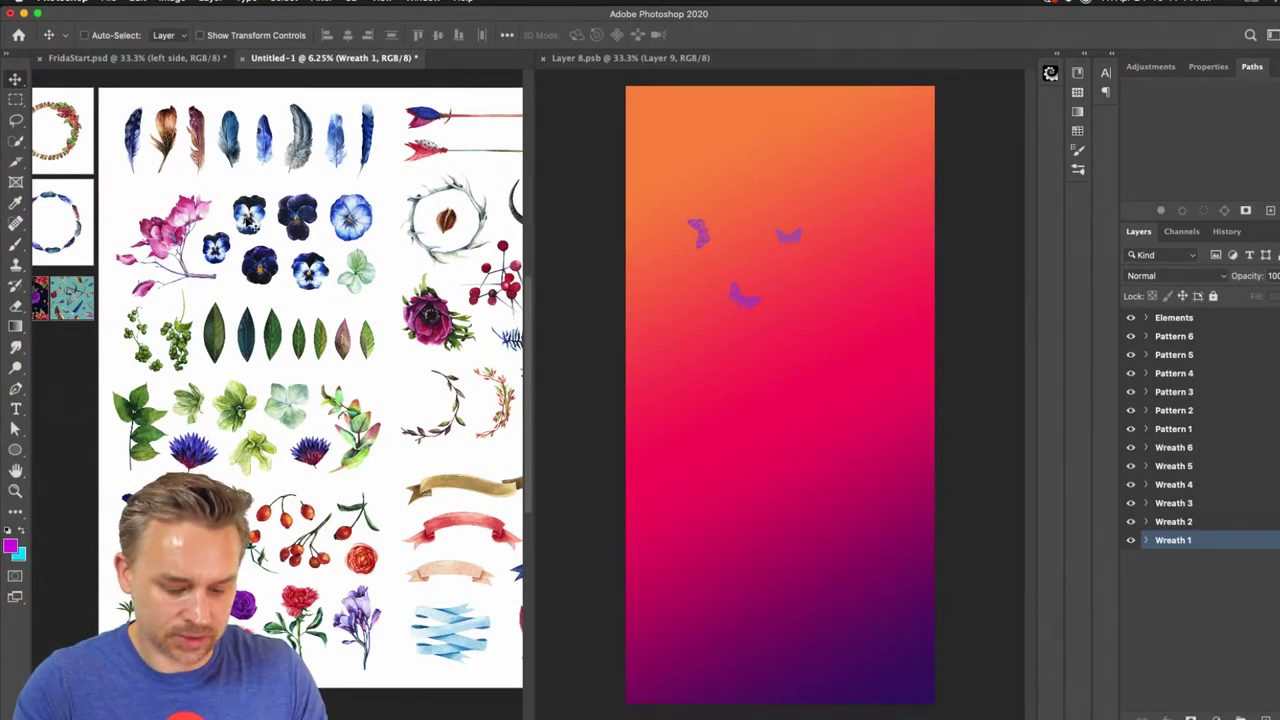
click(248, 216)
alt+click(1165, 699)
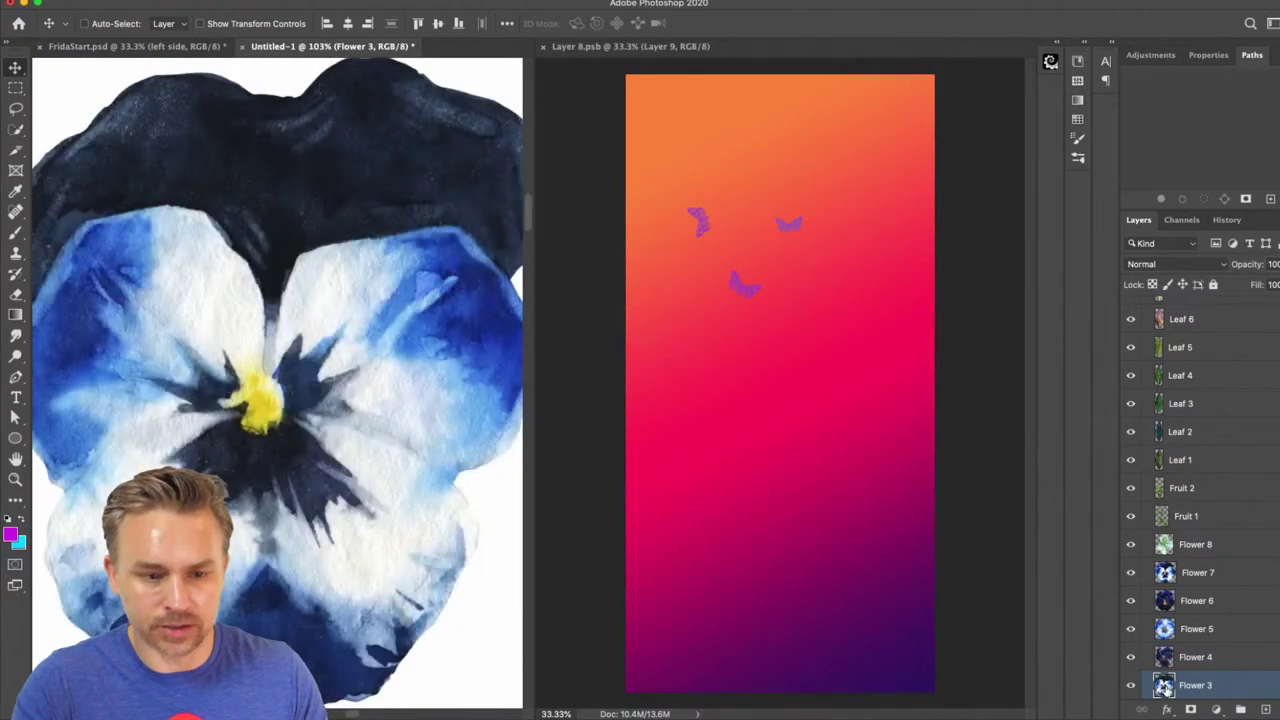
alt+click(1163, 630)
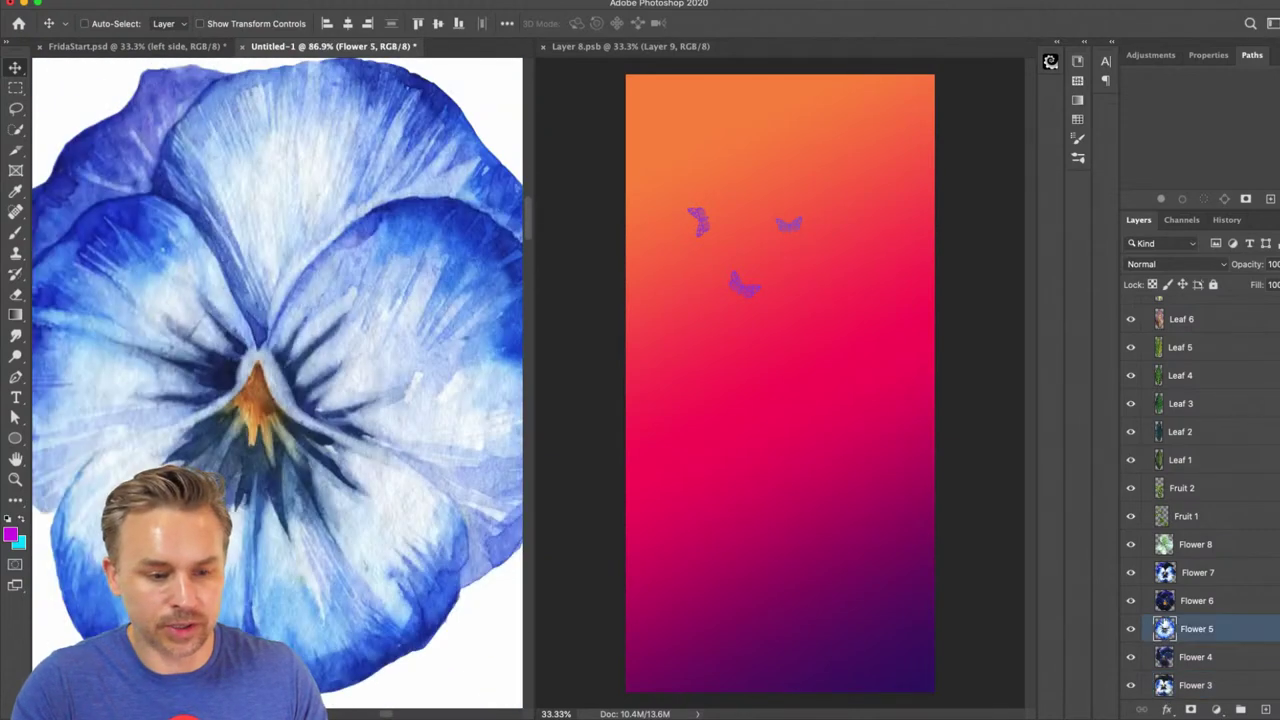
alt+click(1167, 600)
alt+click(1164, 544)
alt+click(1161, 487)
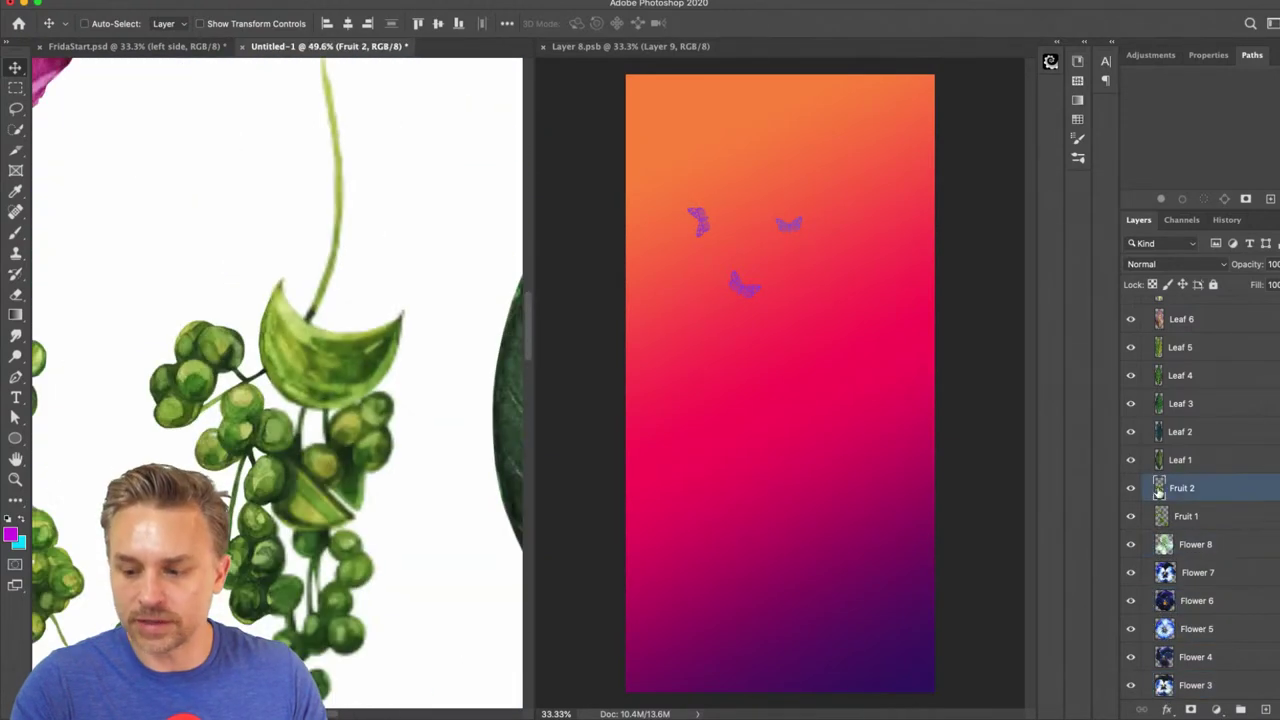
alt+click(1167, 459)
alt+click(1160, 433)
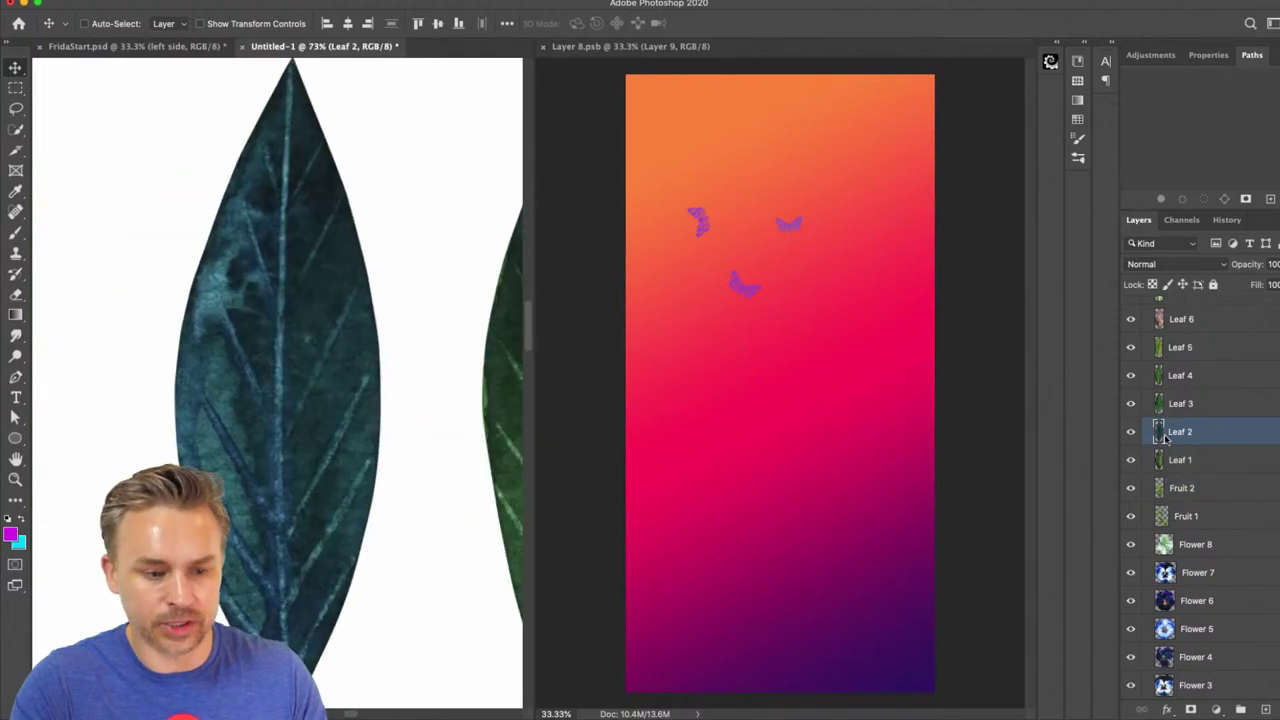
Copy the Leaf 1, Leaves 5 and Leaves 8 elements from the kit onto the gradient in Layer 8.psb
alt+click(1162, 463)
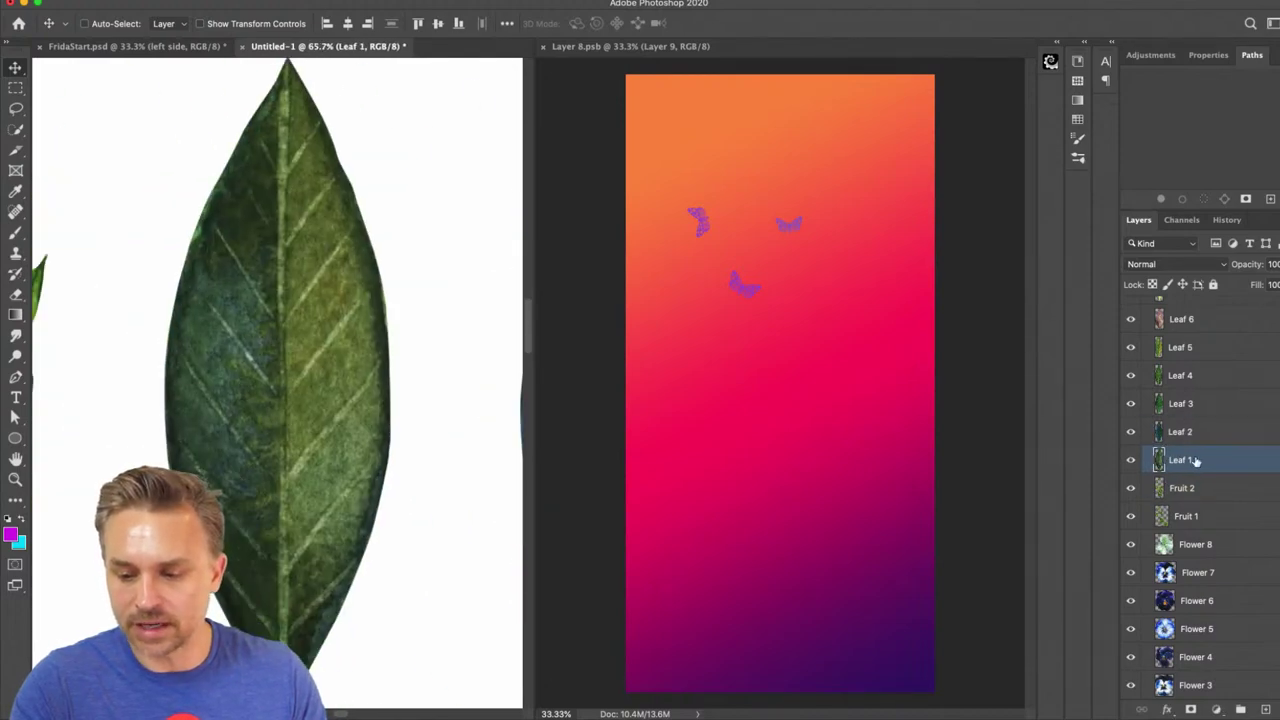
drag(1196, 461, 718, 342)
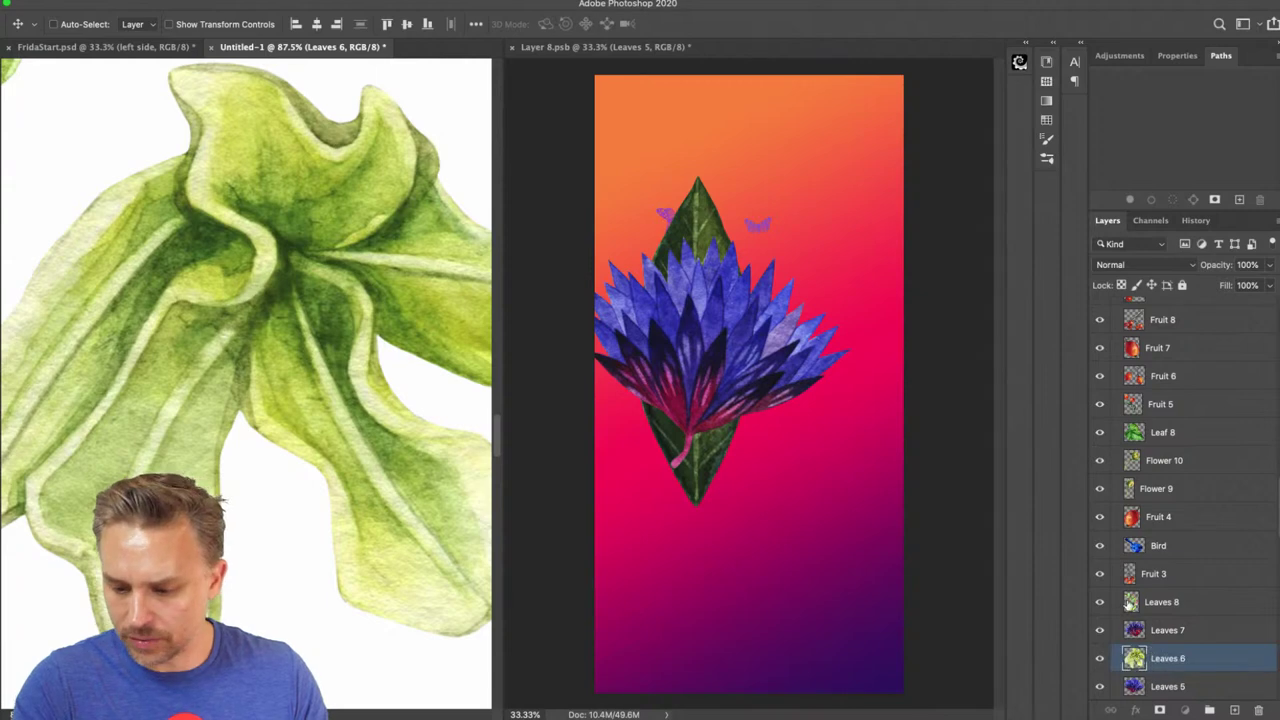
alt+click(1130, 602)
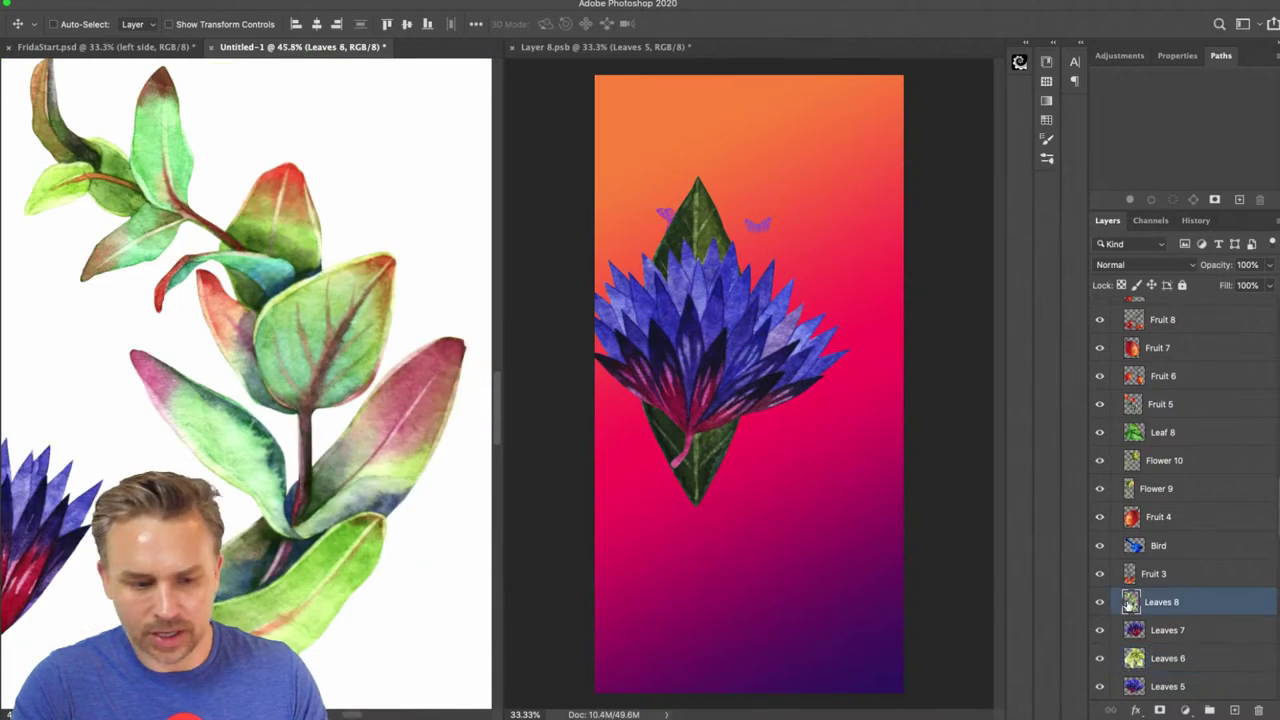
drag(1130, 602, 750, 337)
Add Flower 1, two copies of Flower 12, and Fruit 6 from the kit to Layer 8.psb
click(258, 233)
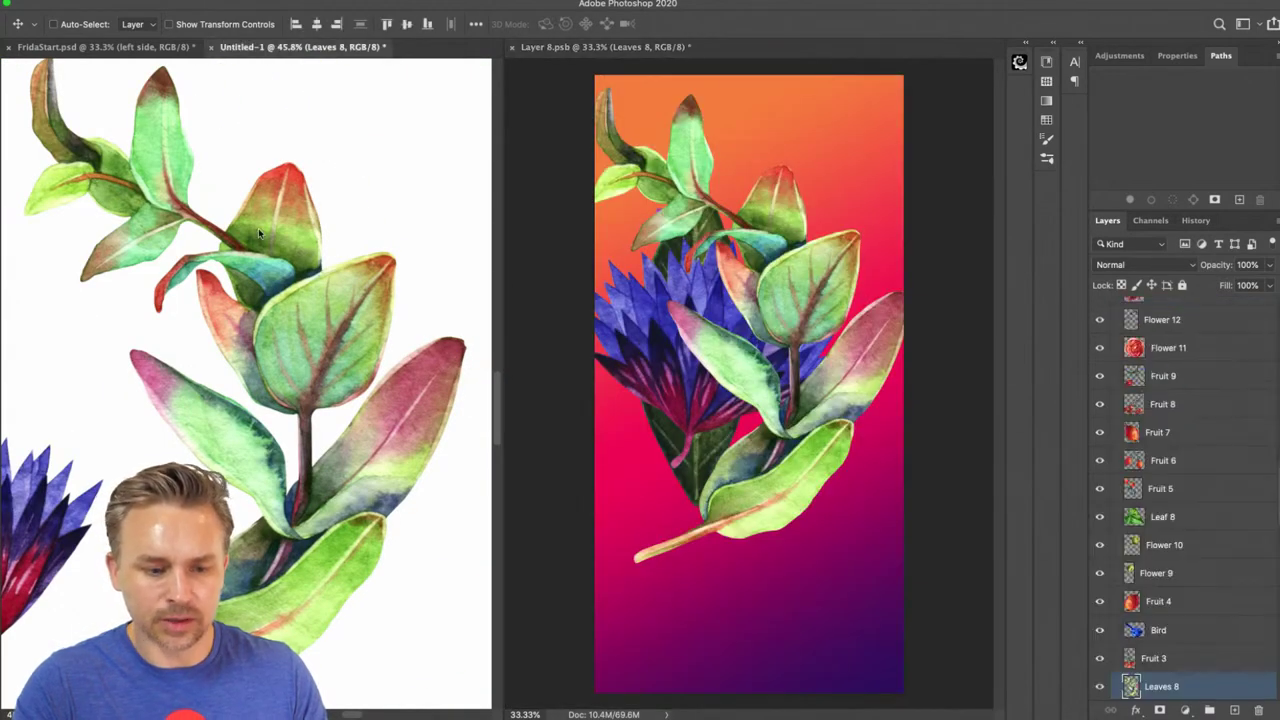
scroll(258, 233, down, 10)
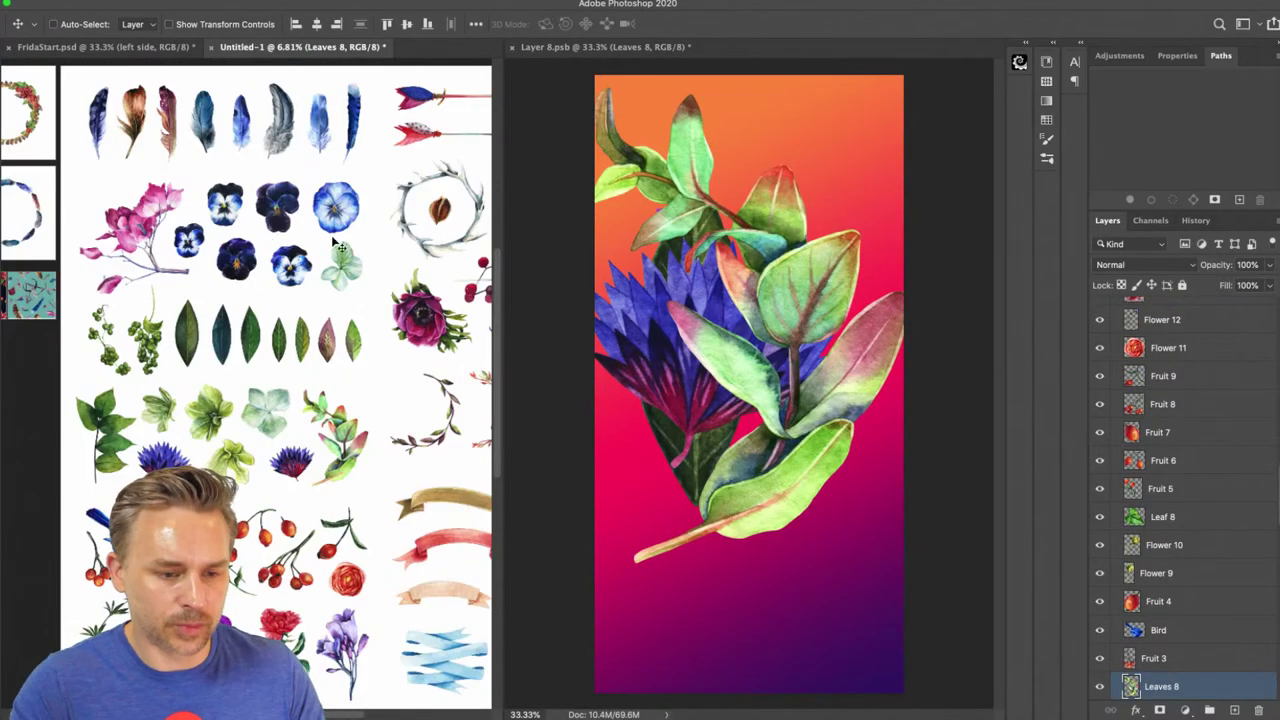
drag(137, 229, 750, 330)
click(343, 640)
drag(343, 640, 668, 465)
key(ctrl+shift+Tab)
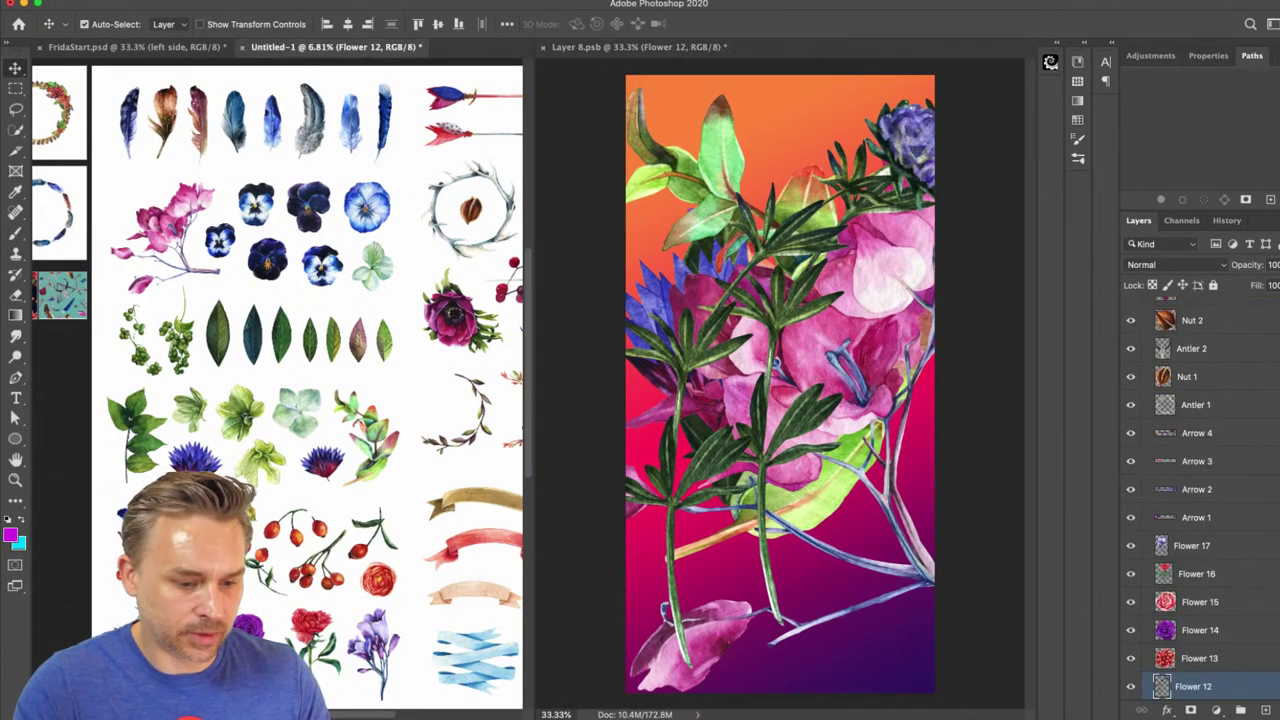
drag(290, 540, 678, 393)
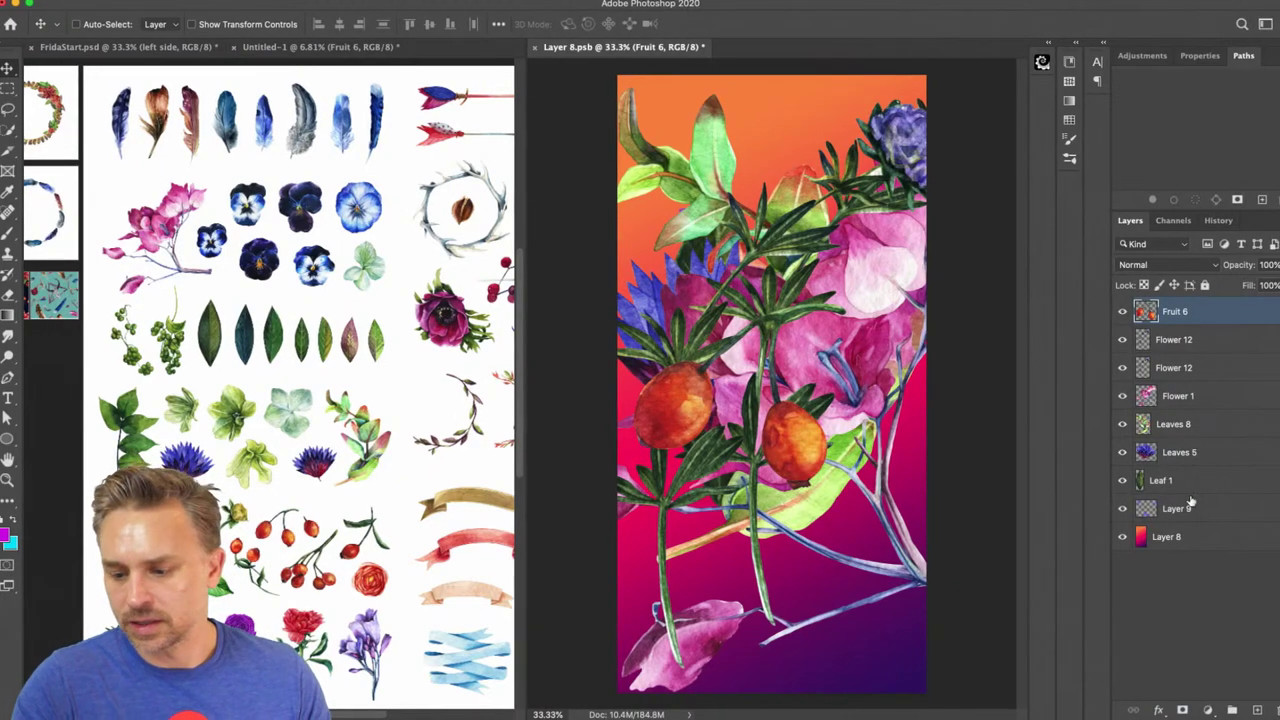
Scale all seven botanical layers, Fruit 6 through Leaf 1, together to 36.59% and place the cluster on the gradient's upper half
shift+click(1182, 485)
key(super+t)
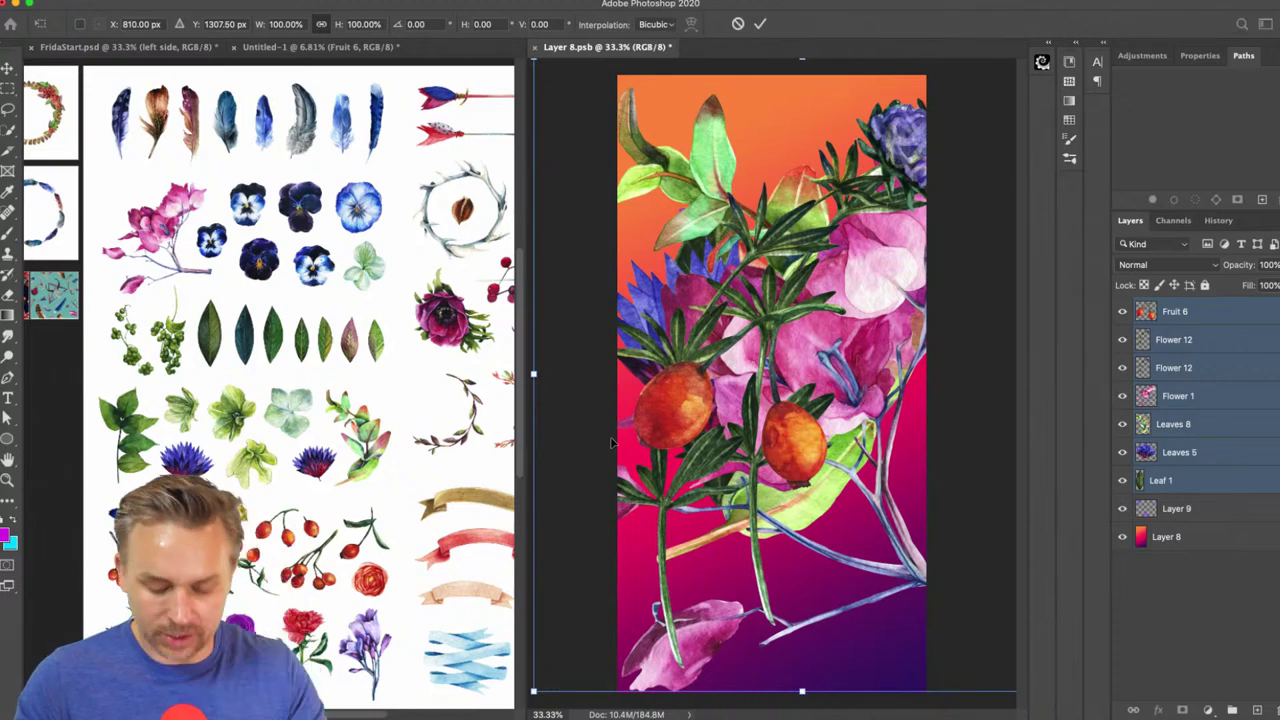
key(super+minus)
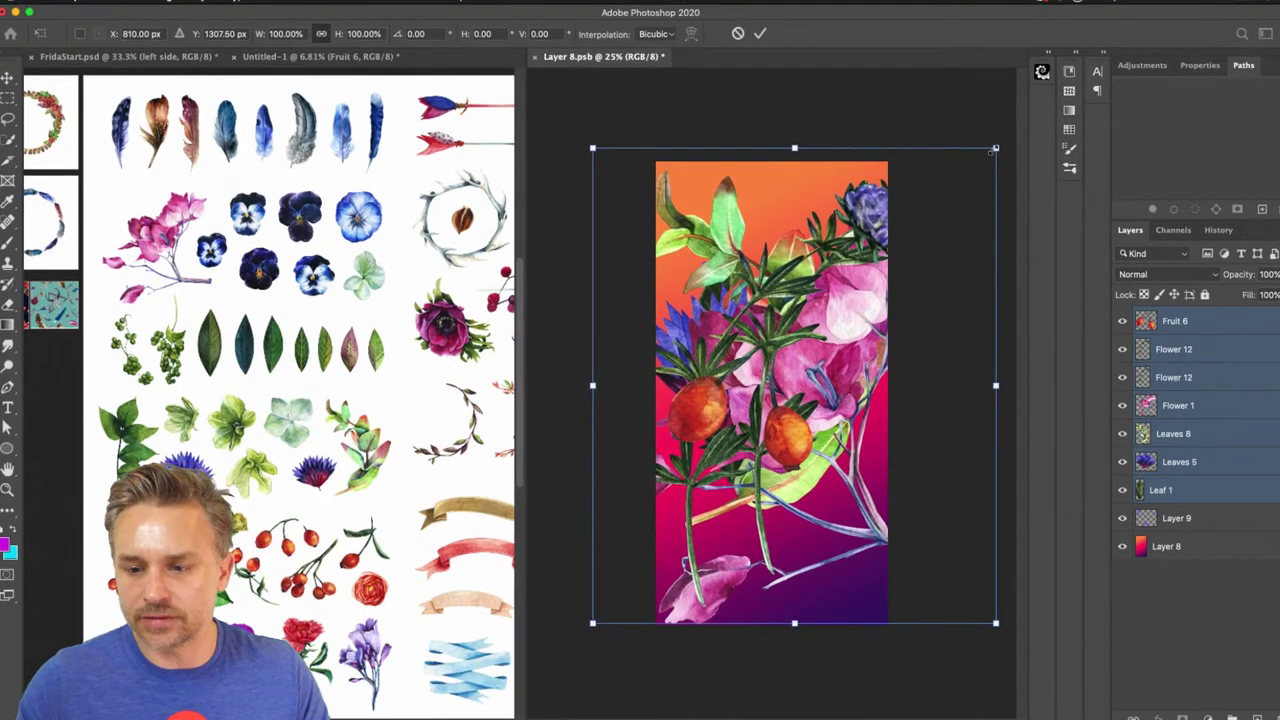
drag(995, 148, 829, 343)
drag(716, 449, 754, 387)
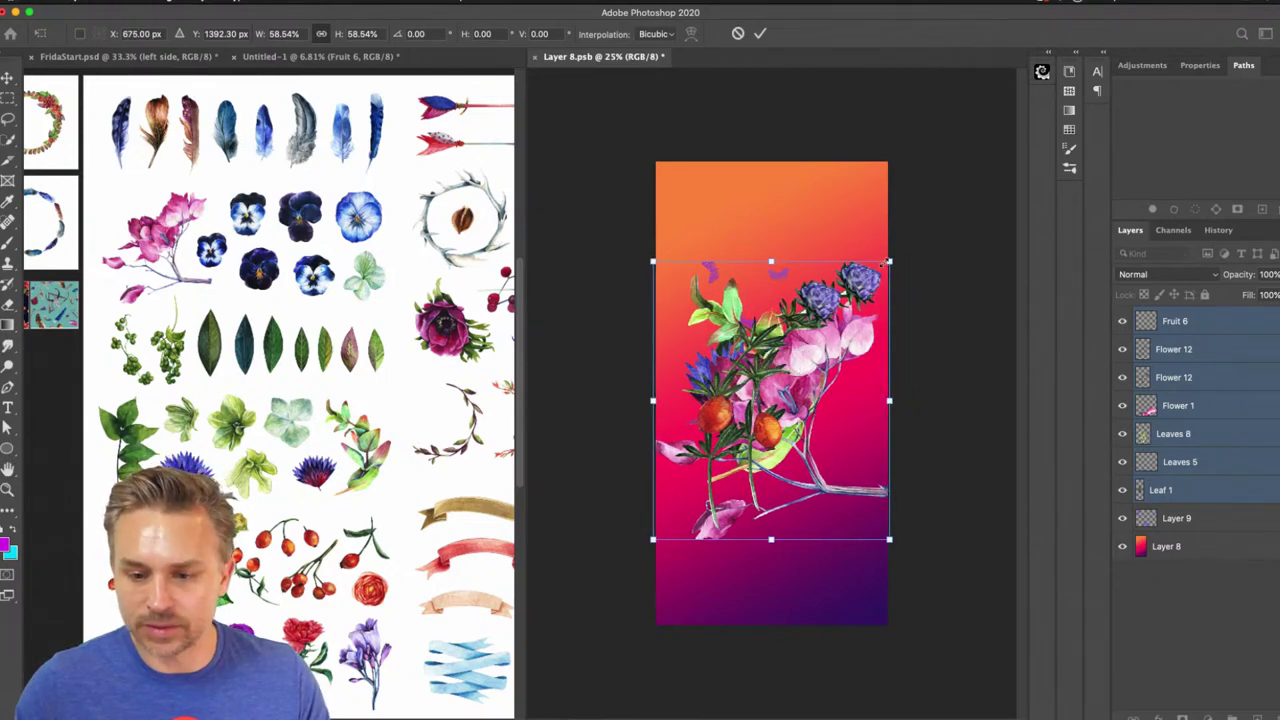
drag(889, 262, 803, 357)
drag(740, 420, 752, 330)
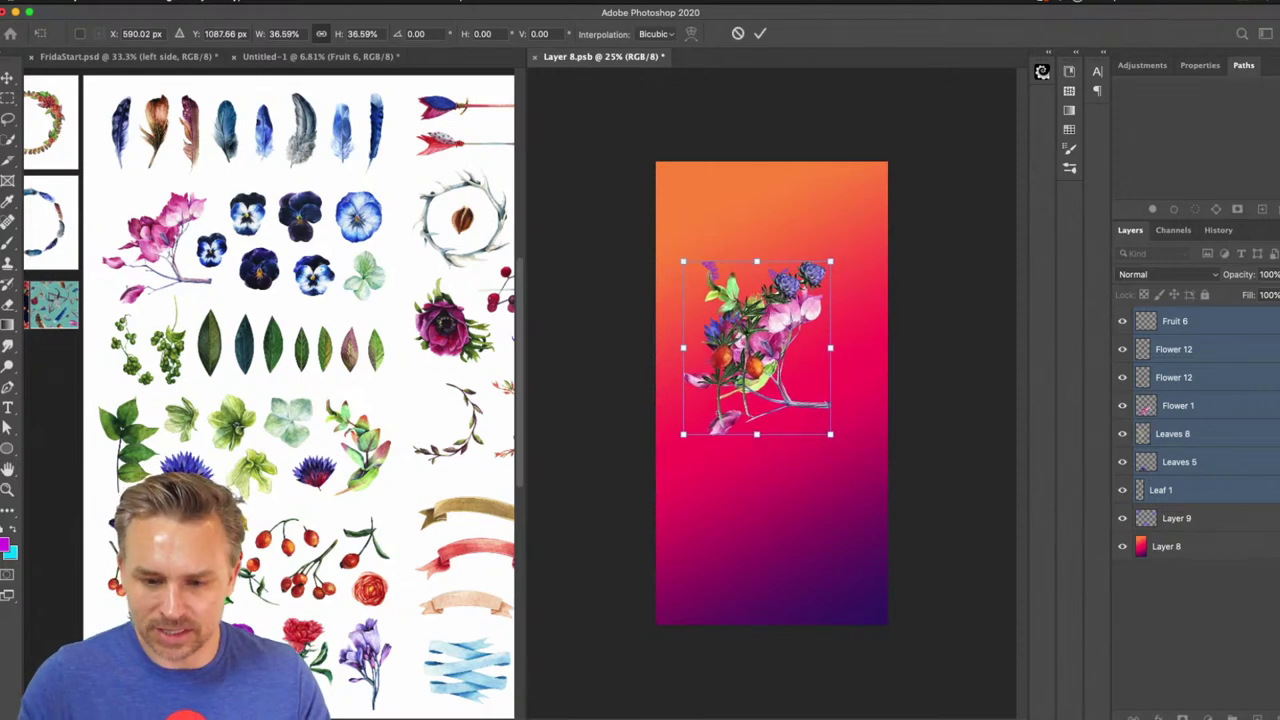
key(Return)
Move the Fruit 6 berries out of the botanical cluster to its right side
key(super+plus)
key(super+plus)
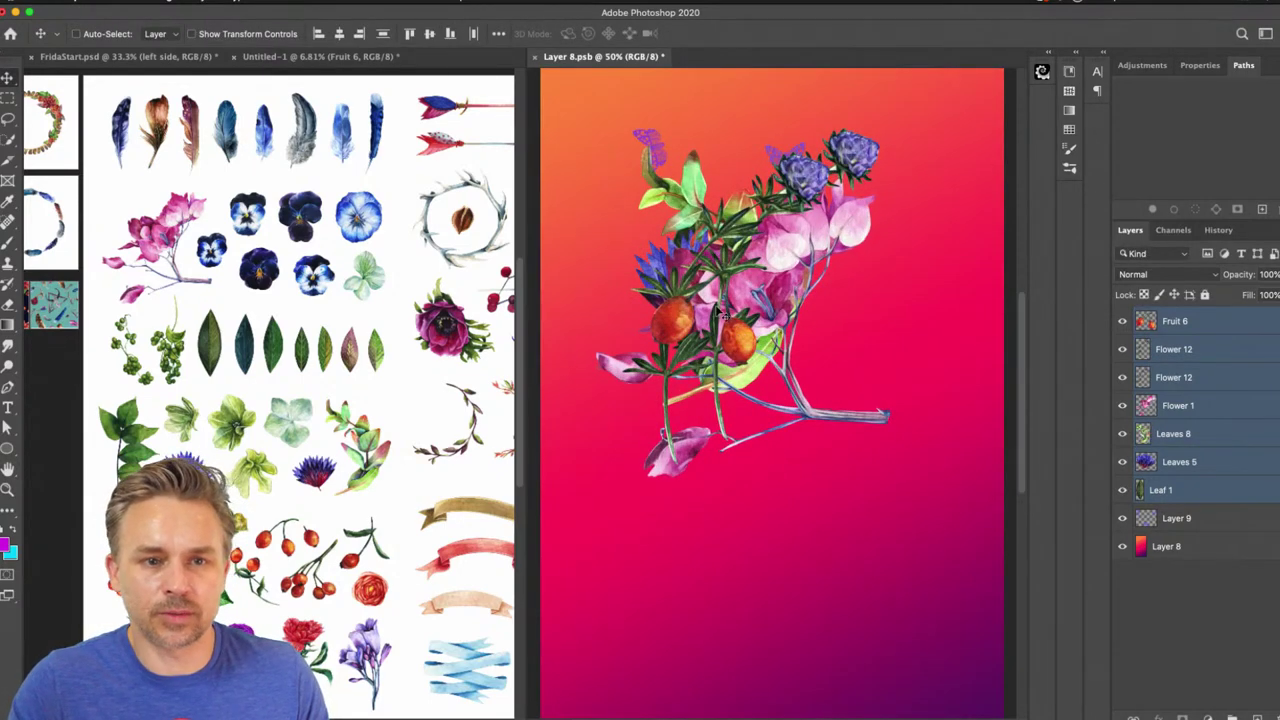
drag(764, 343, 793, 386)
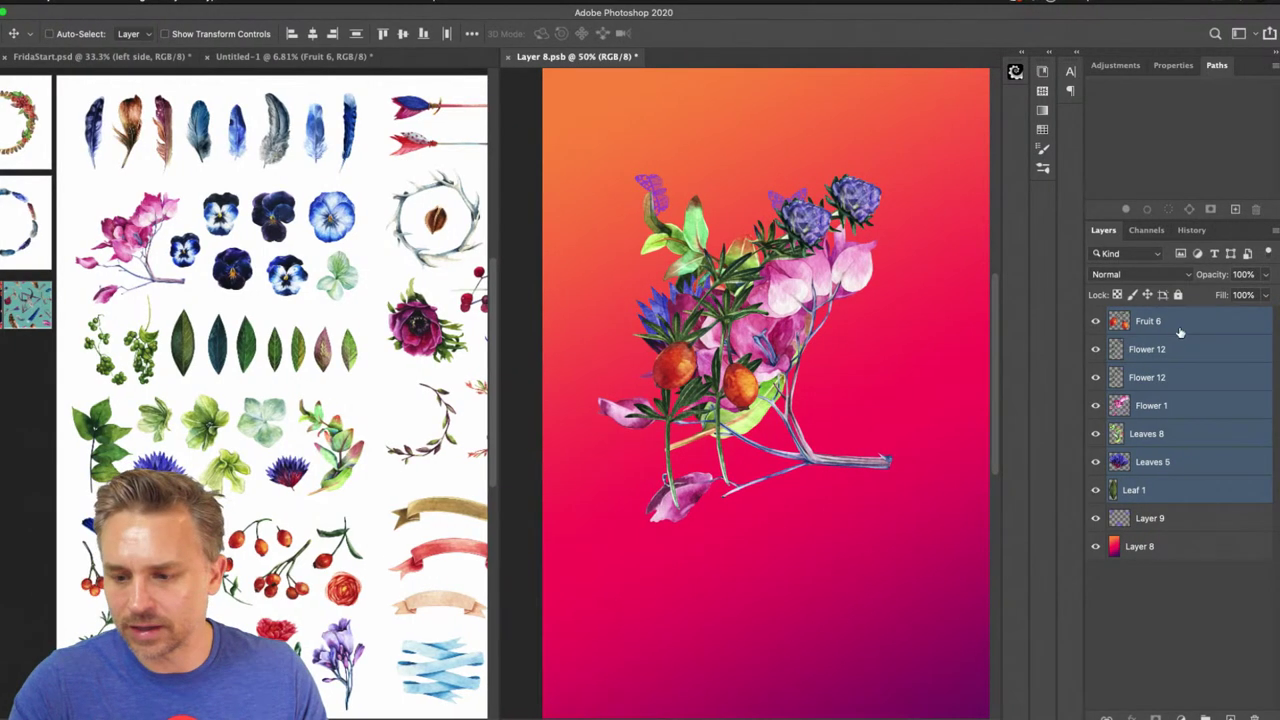
click(1206, 322)
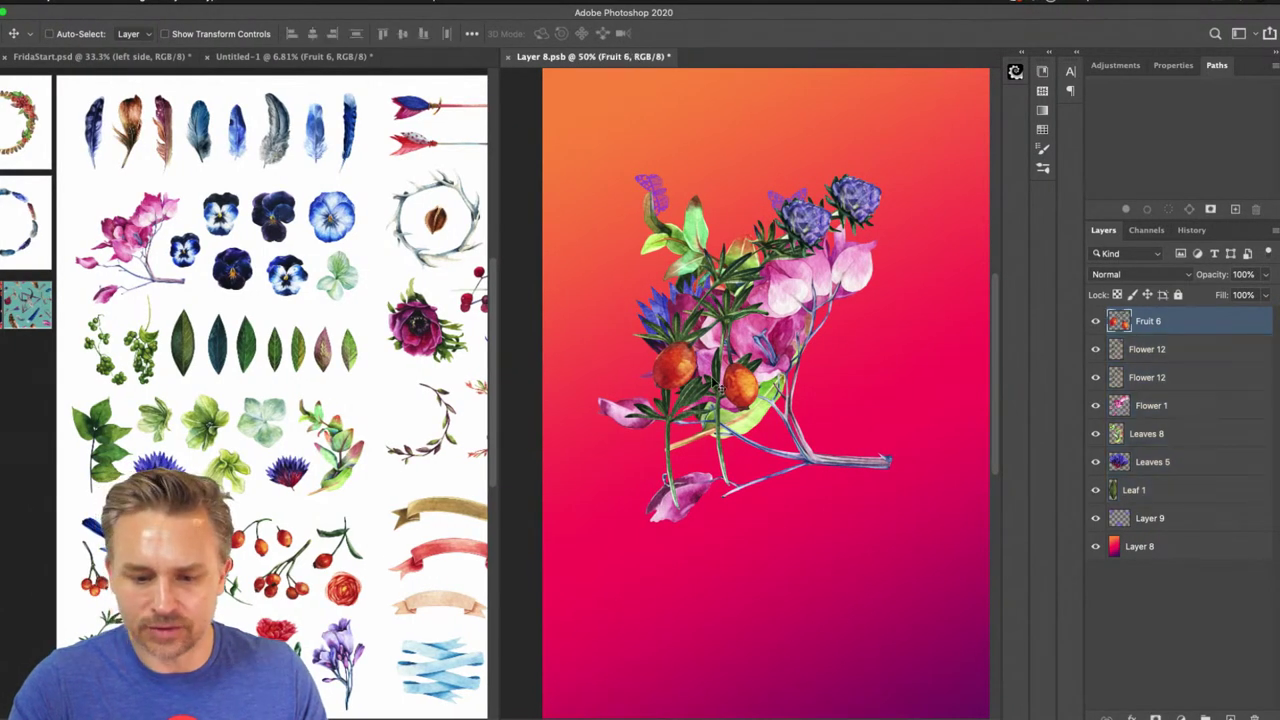
drag(714, 381, 890, 375)
Rotate the topmost Flower 12 stem to lie across the bottom, and spread the other stem, Leaves 8 and Flower 1 apart
super+click(699, 313)
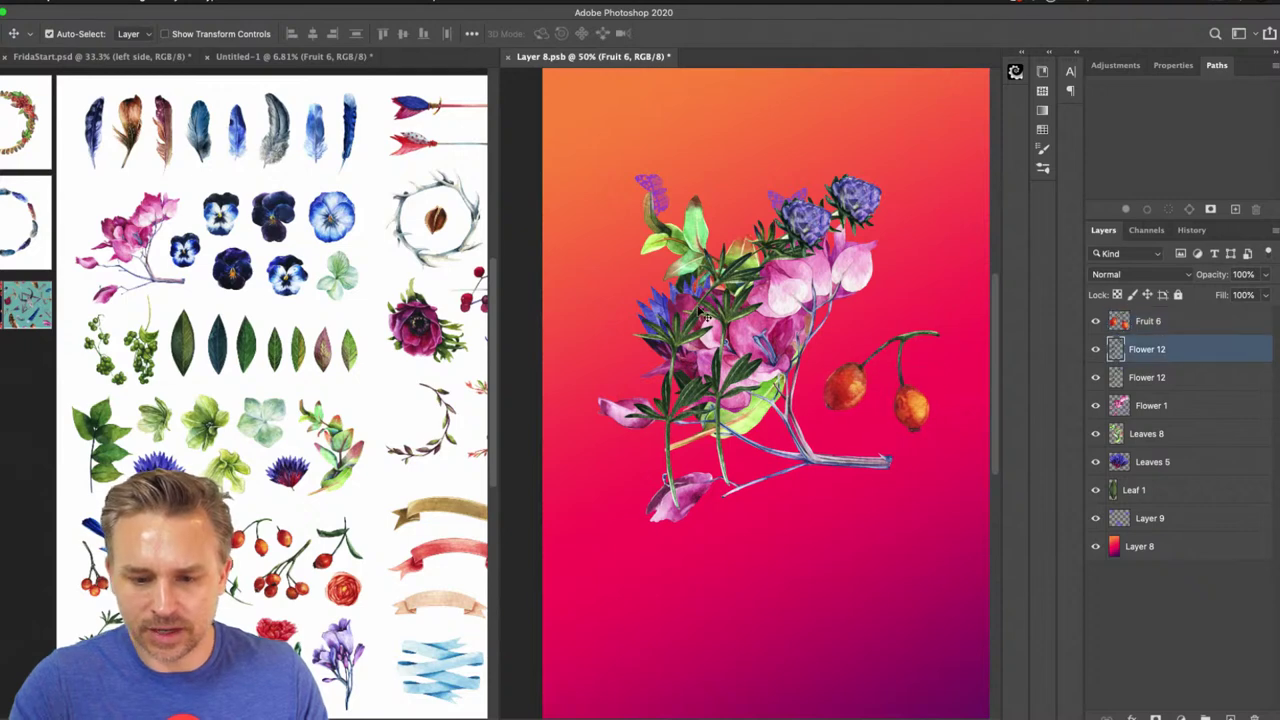
drag(705, 316, 770, 488)
key(super+t)
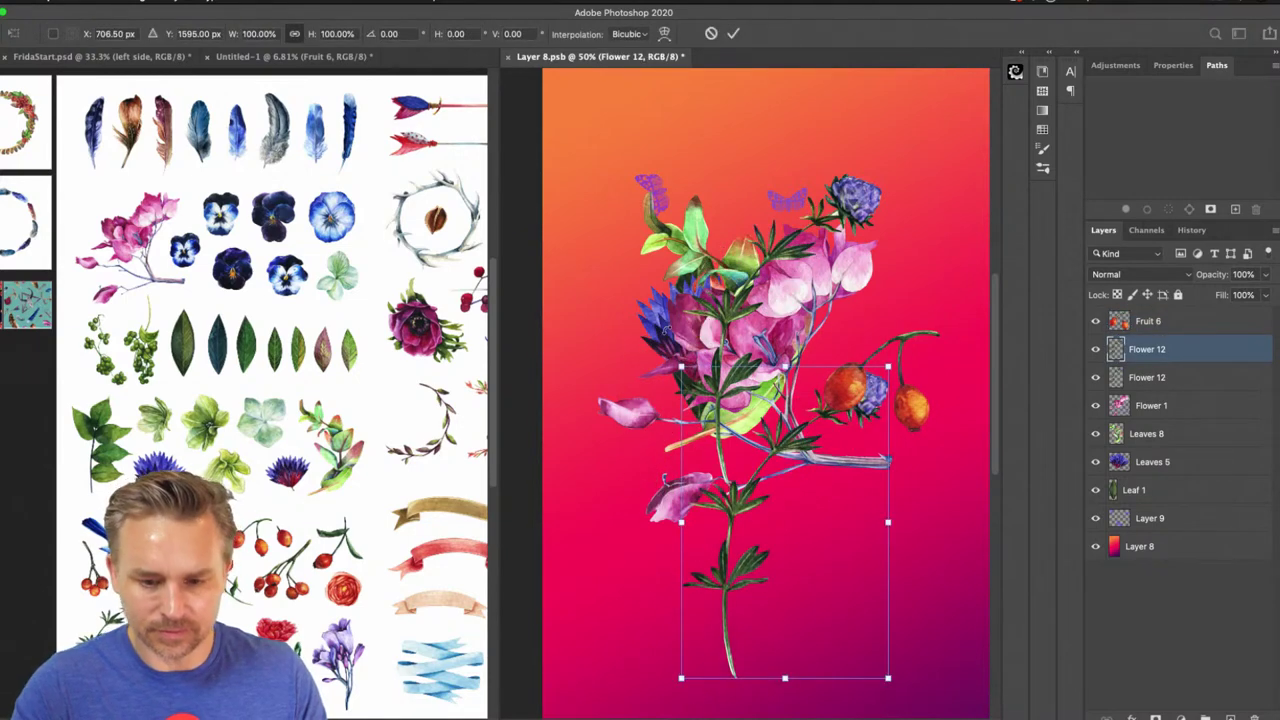
drag(890, 690, 700, 640)
key(Return)
drag(820, 215, 878, 207)
click(758, 327)
Move the blue Leaves 5 flower to the lower left, scale it to 78.24% and rotate it -32.56°
click(684, 355)
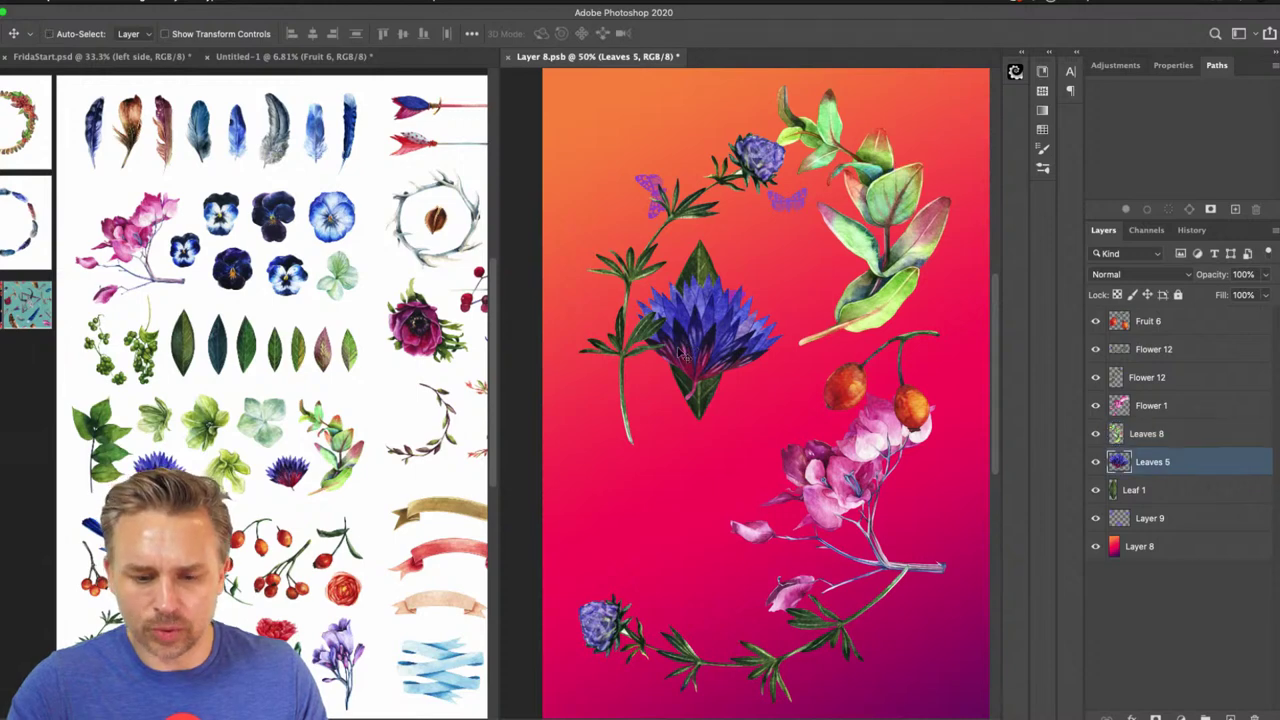
drag(684, 355, 640, 520)
key(super+t)
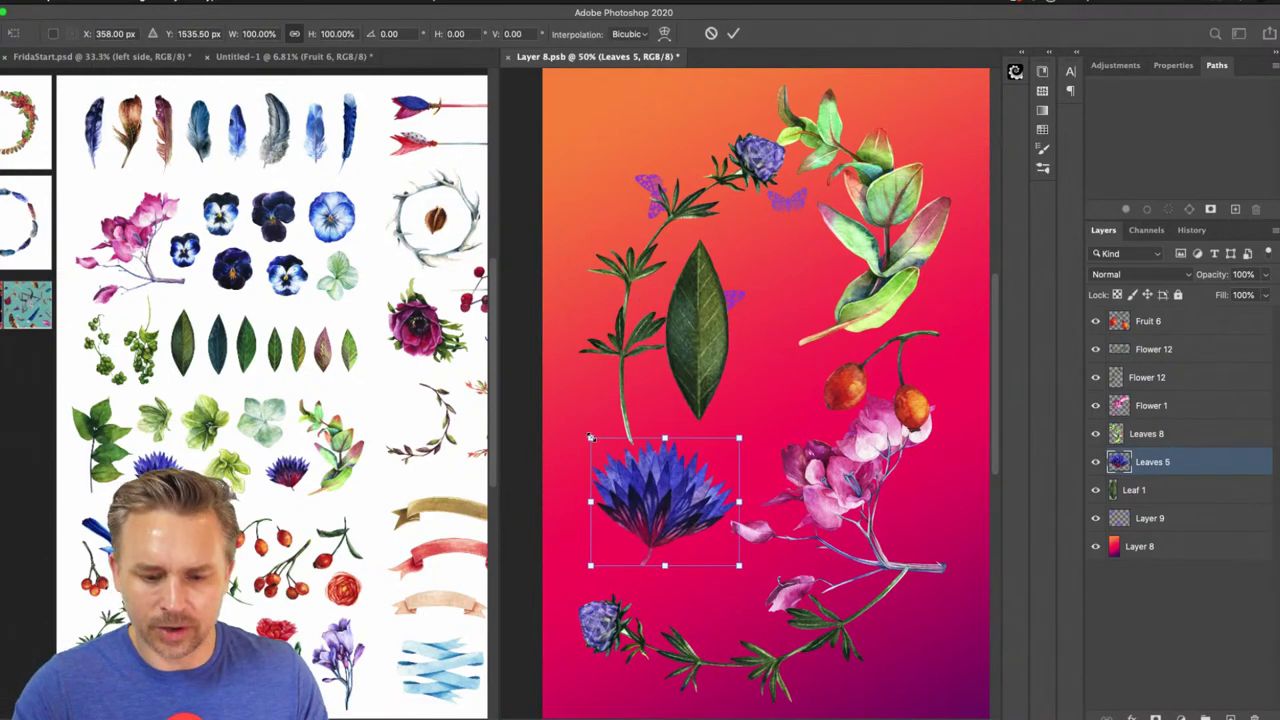
drag(591, 437, 589, 501)
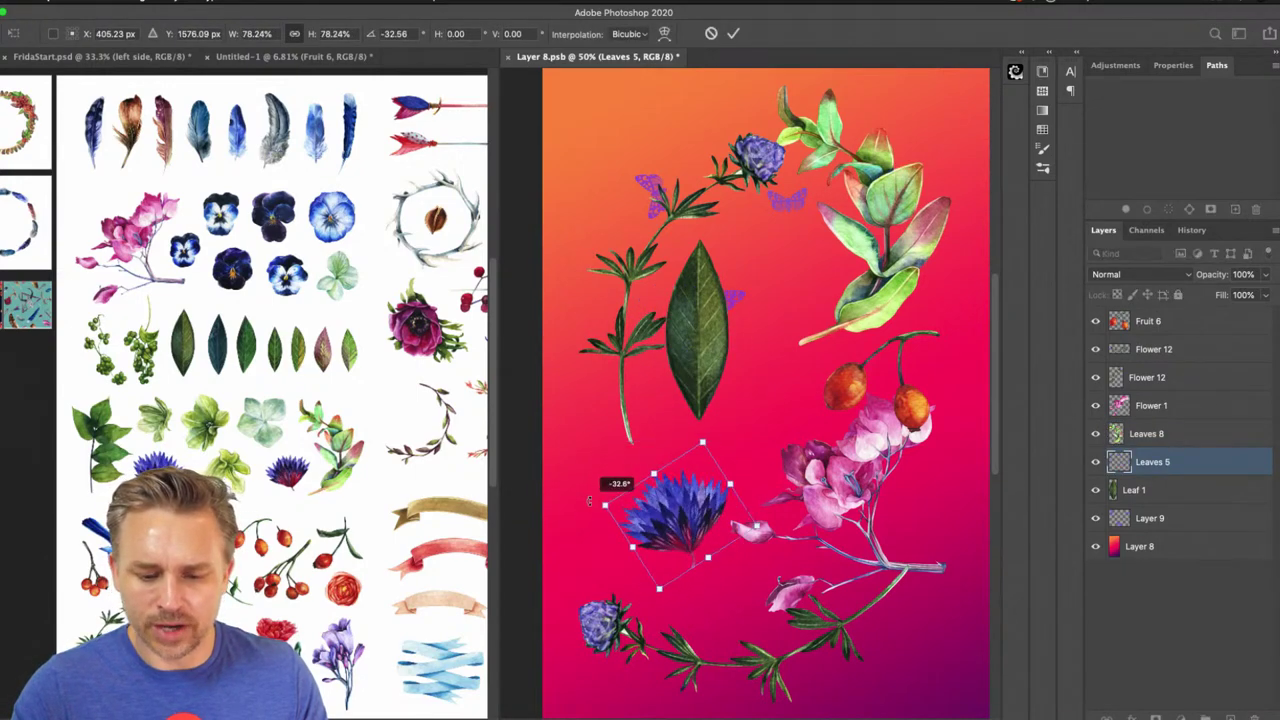
key(Return)
Shrink and rotate the Leaf 1 leaf into a small diagonal leaf, and delete the butterfly layer, Layer 9
click(706, 341)
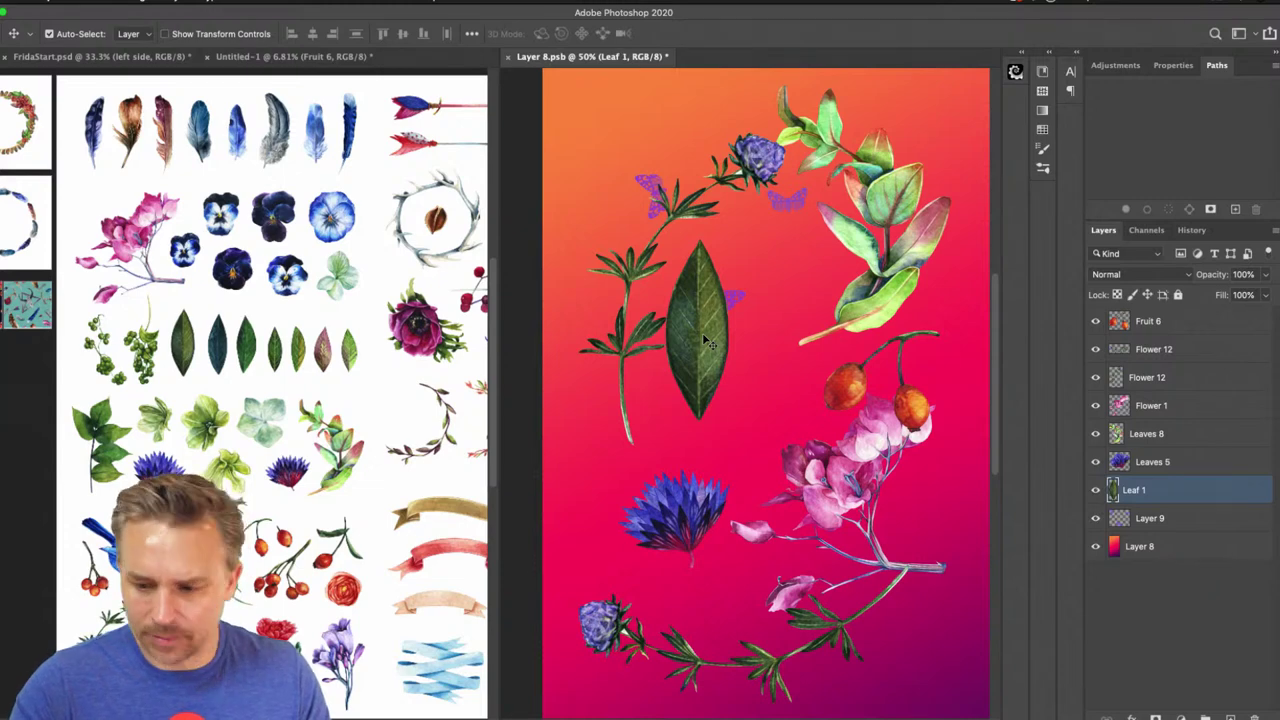
key(super+t)
drag(664, 240, 718, 396)
key(Return)
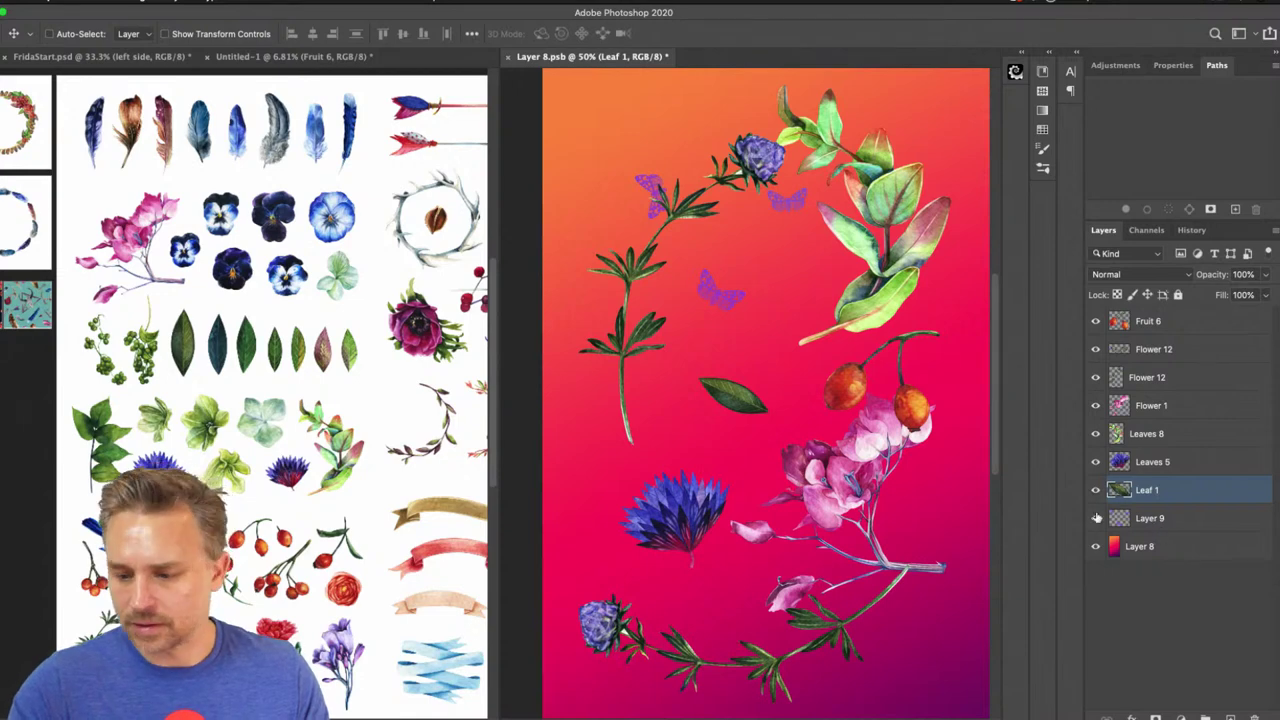
drag(1147, 517, 1255, 718)
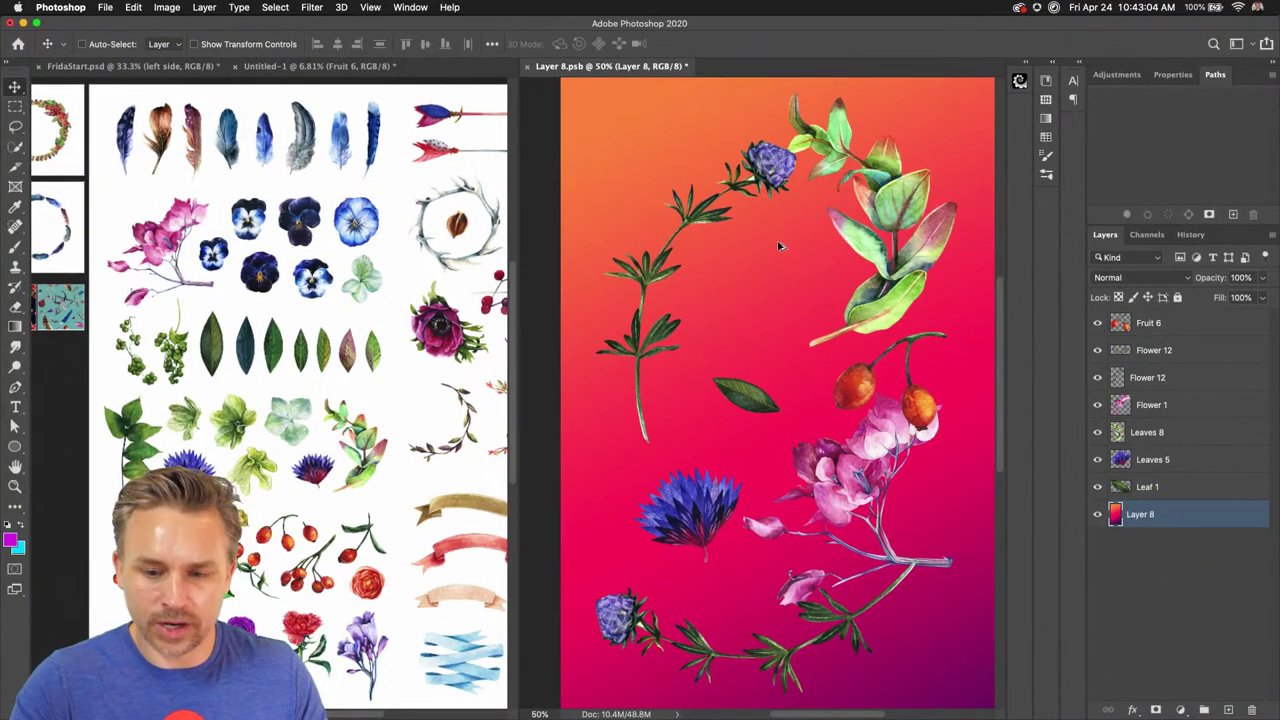
Save the botanical arrangement in Layer 8.psb and return to the FridaStart.psd document
alt+scroll(768, 242, down, 10)
key(super+0)
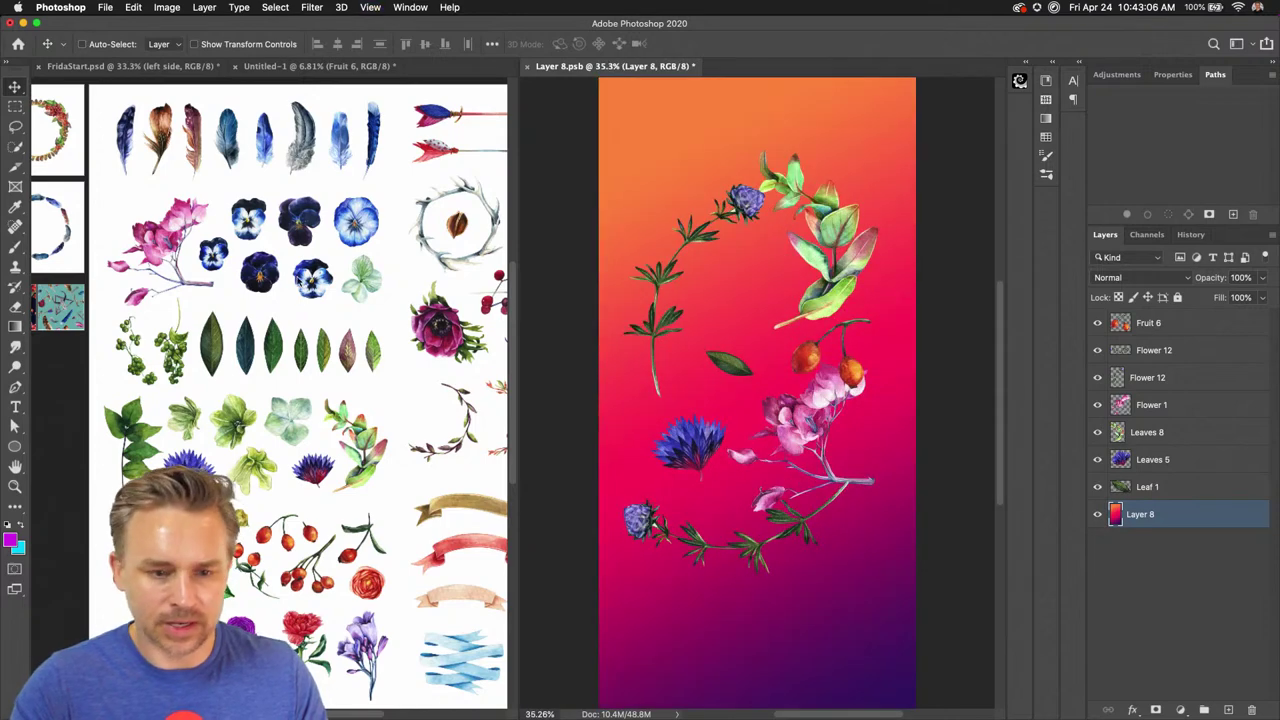
scroll(734, 94, left, 1)
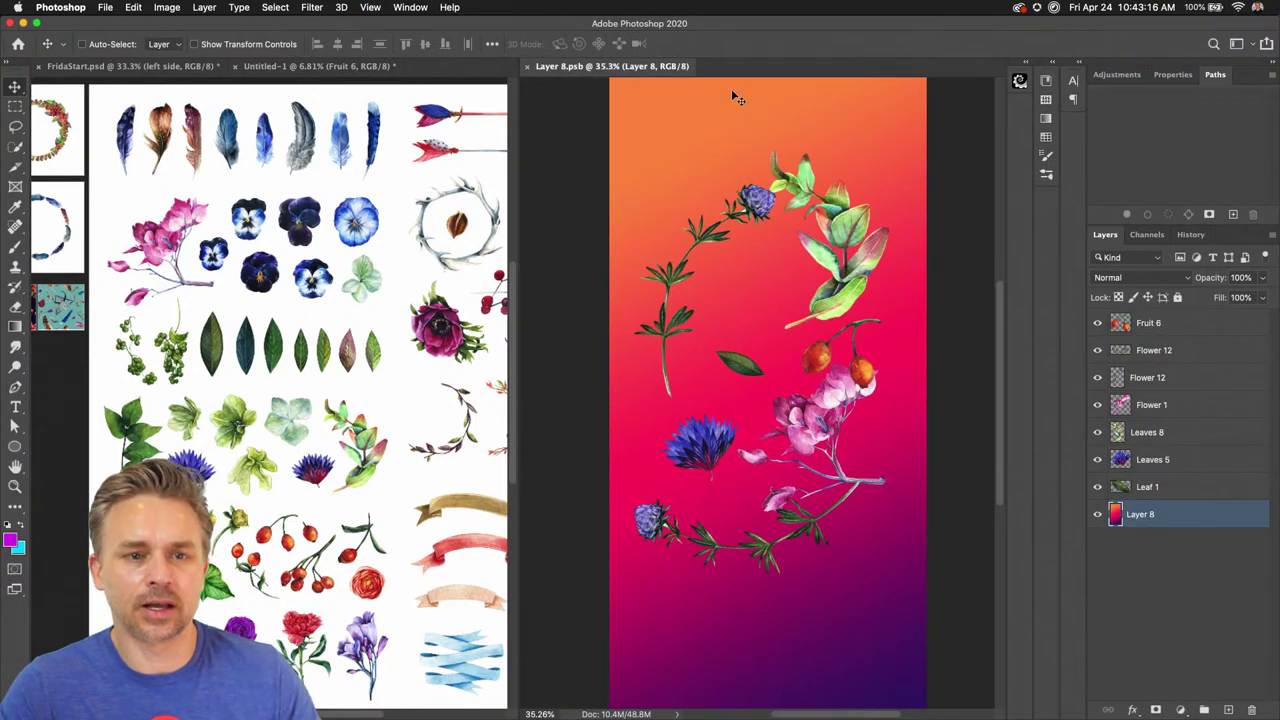
click(90, 67)
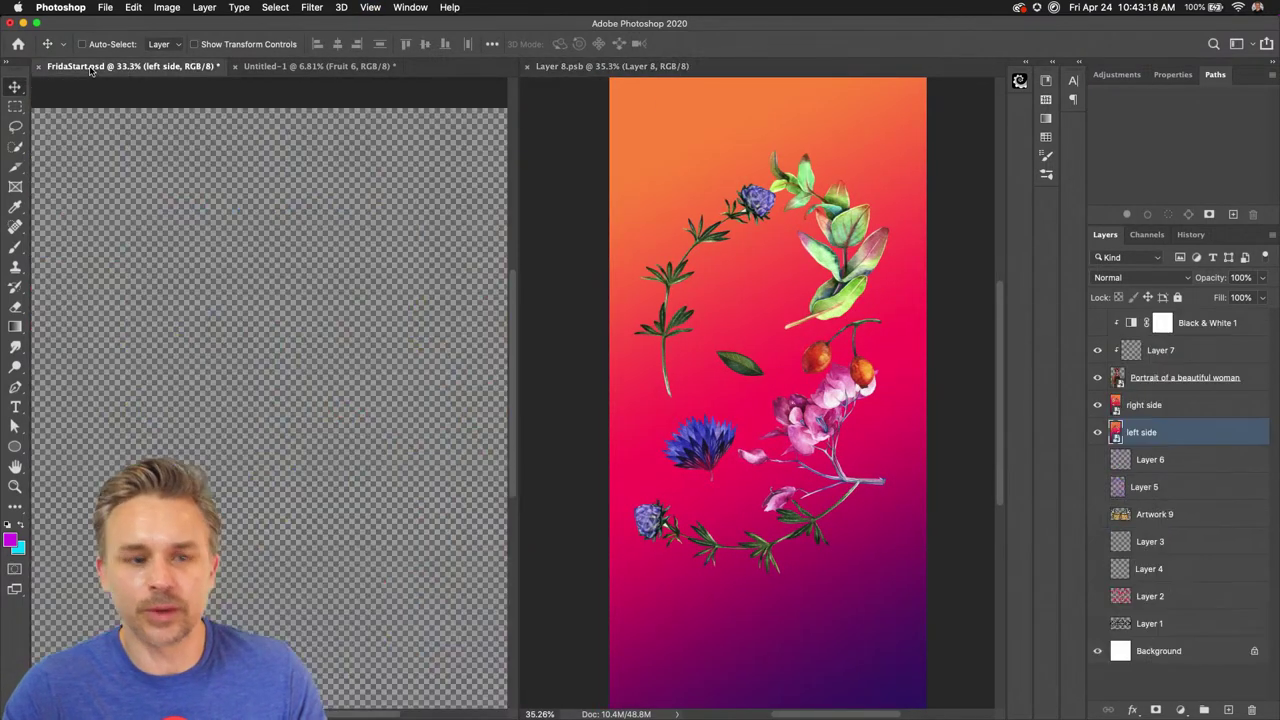
In Layer 8.psb, draw a purple triangle custom shape above Layer 8 and enlarge it, centred on the canvas's right edge
click(812, 254)
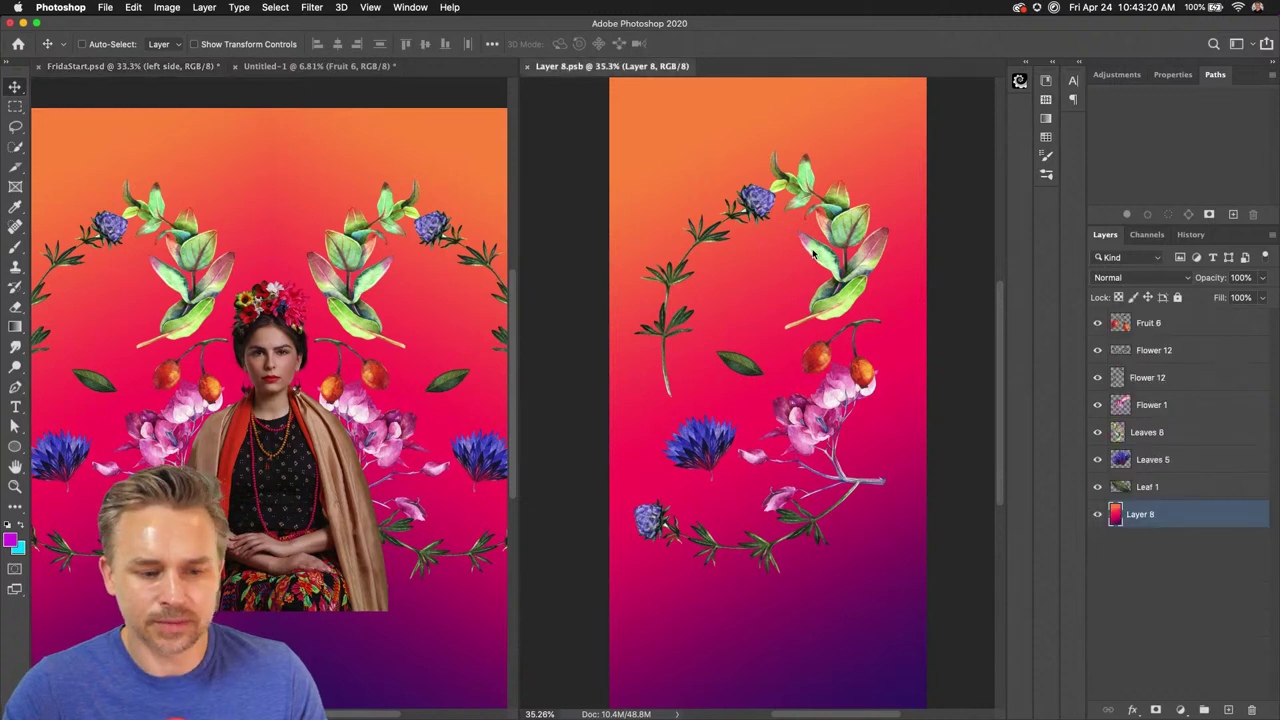
click(172, 423)
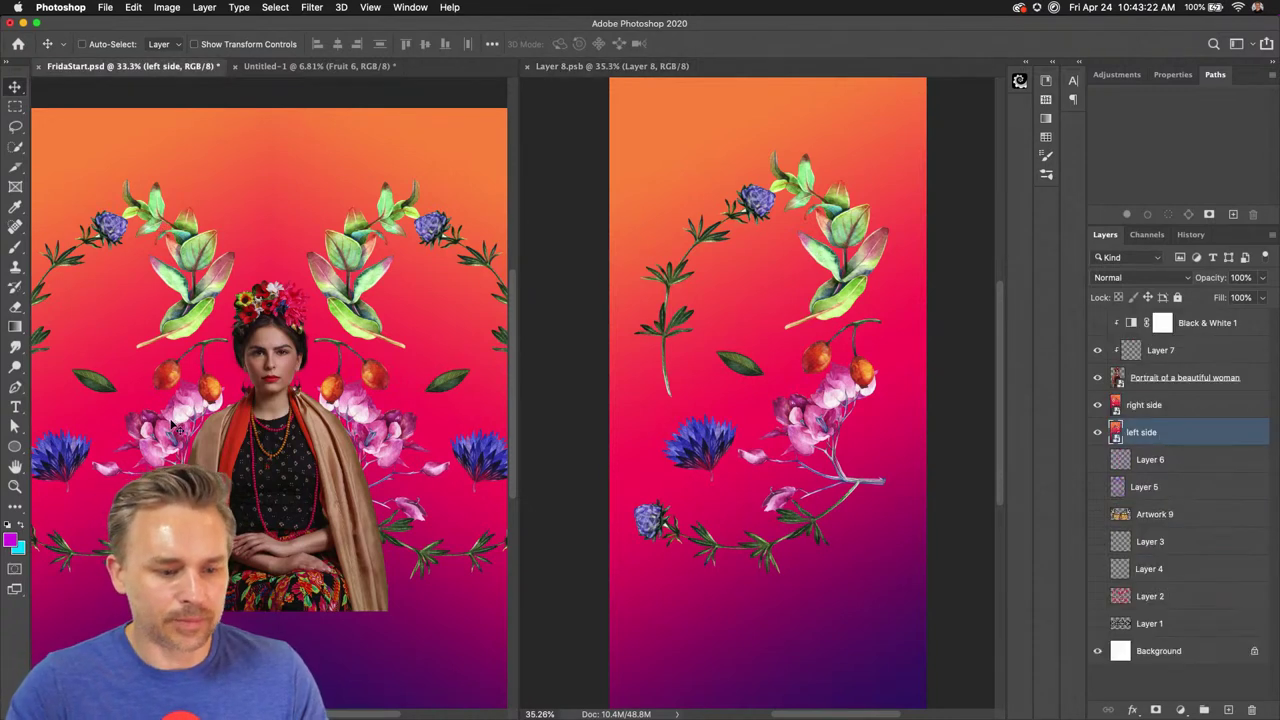
click(585, 201)
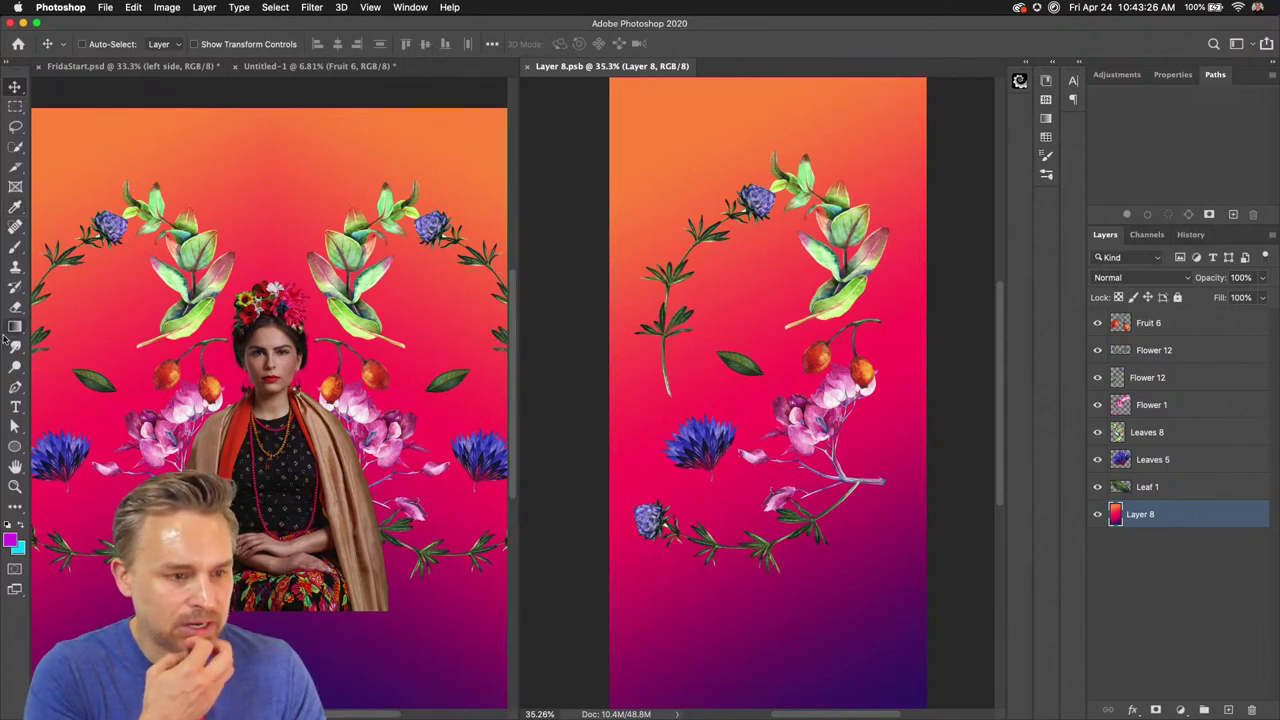
click(15, 447)
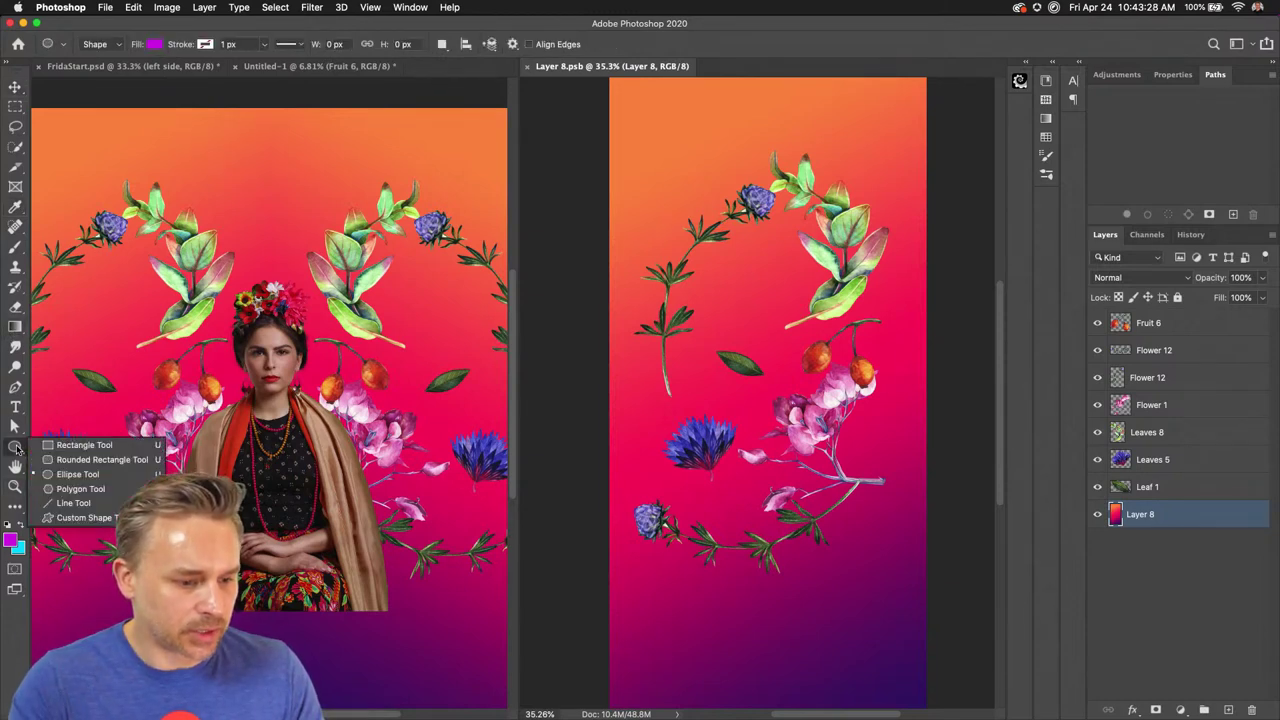
click(75, 517)
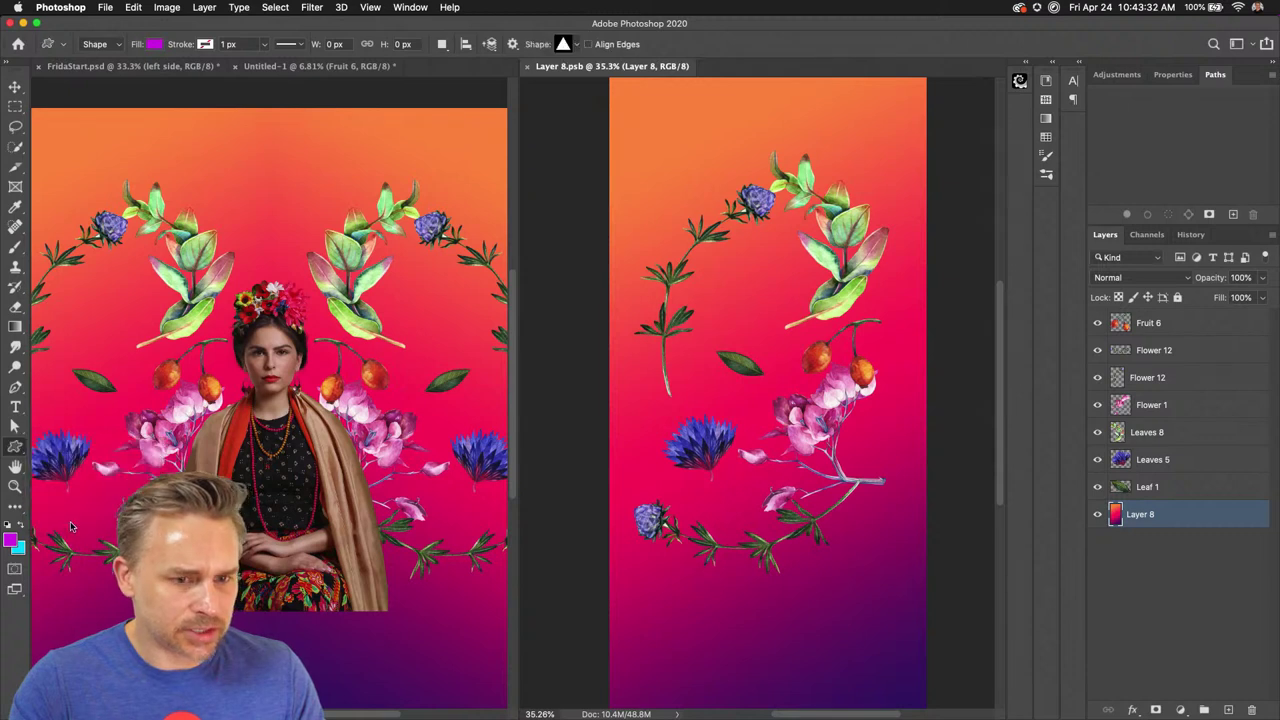
drag(663, 130, 927, 415)
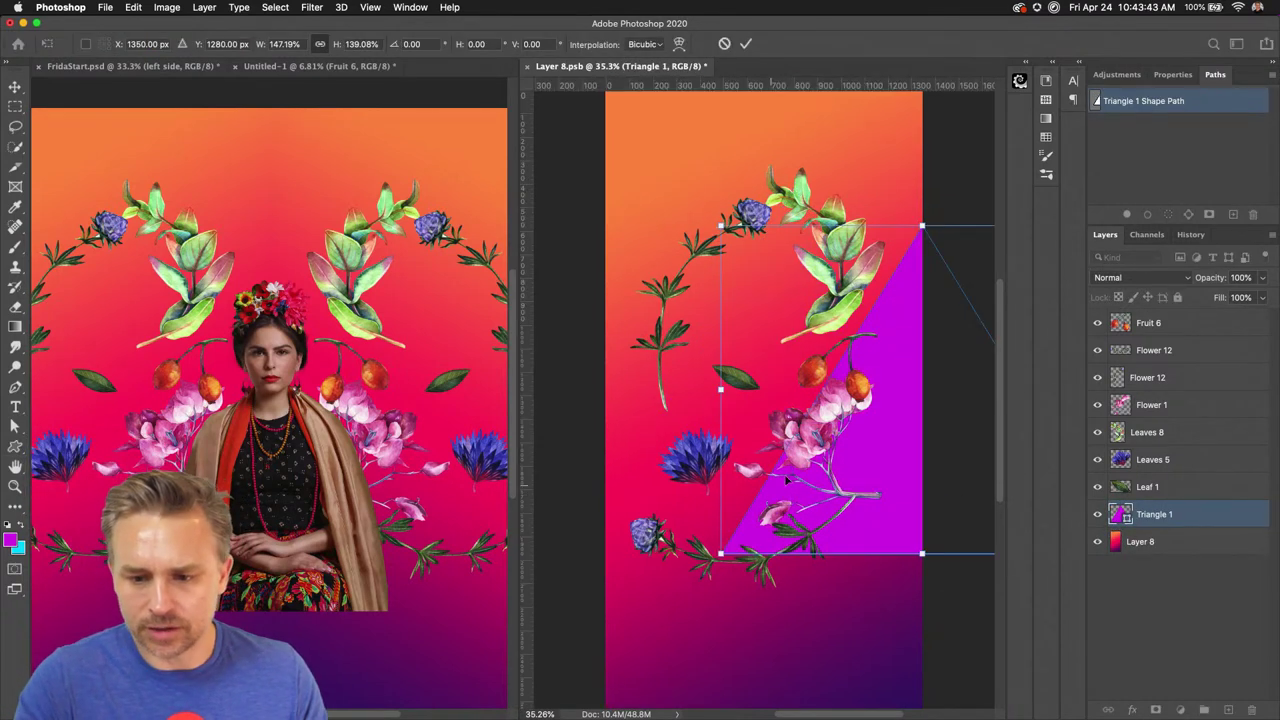
key(Return)
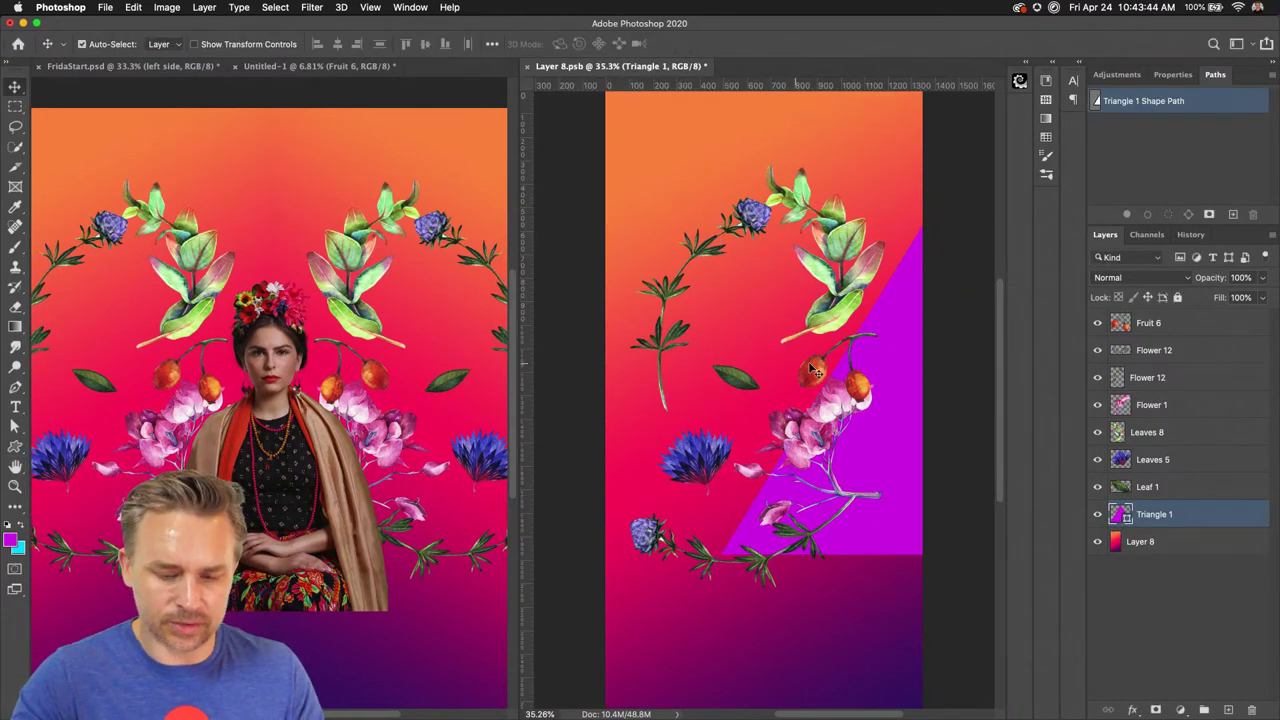
Hide the gradient Layer 8, scale the Leaves 8 sprig to 57.12% beside the triangle, and save Layer 8.psb
click(1098, 542)
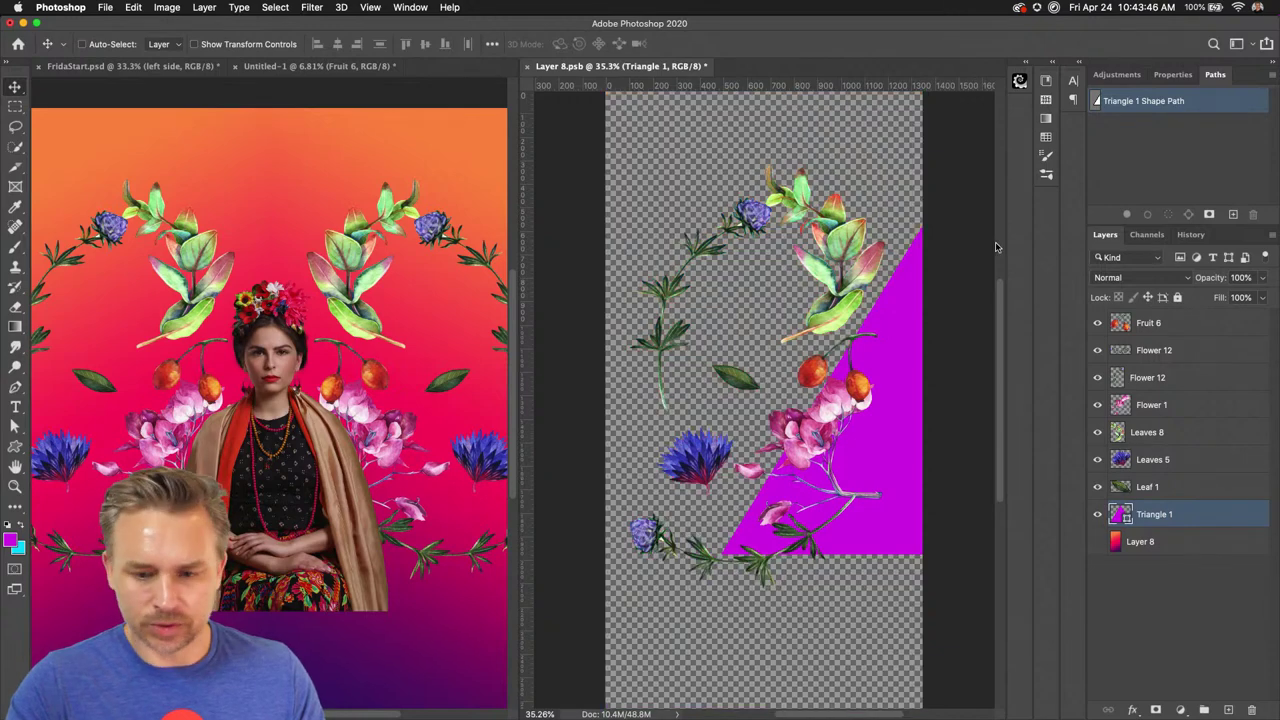
click(840, 262)
key(super+t)
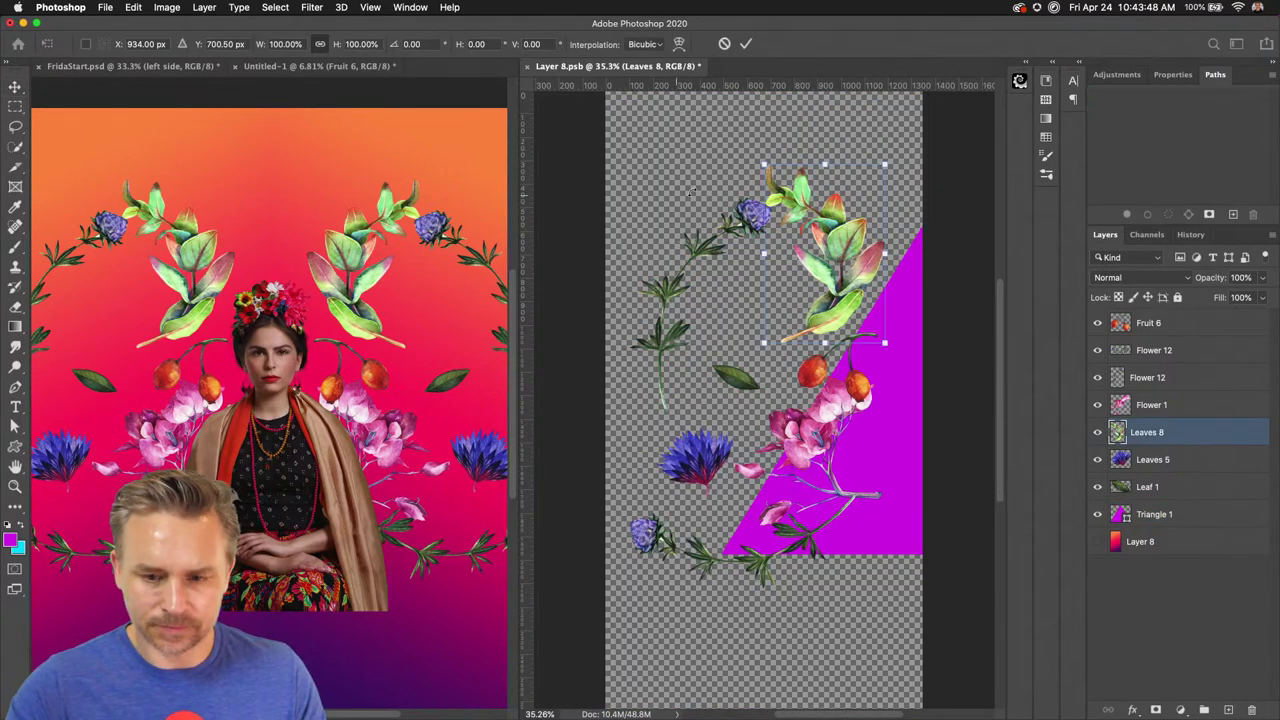
drag(763, 165, 800, 240)
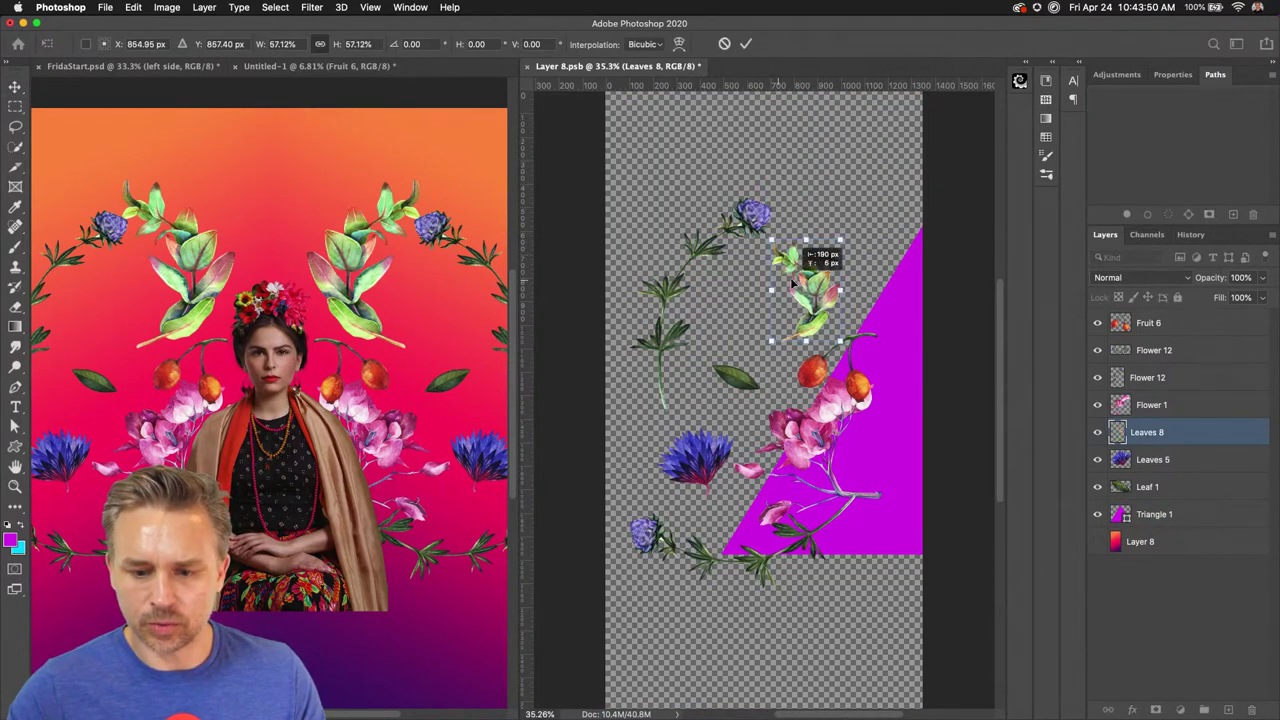
key(Return)
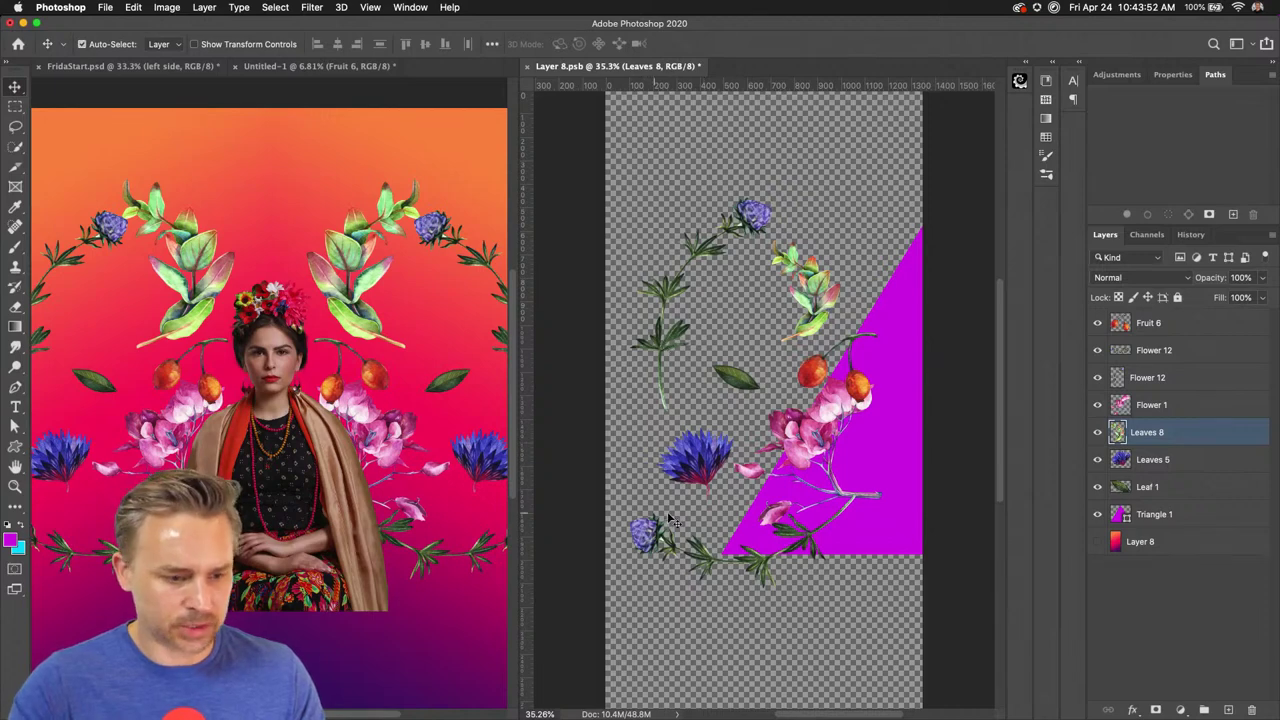
key(super+s)
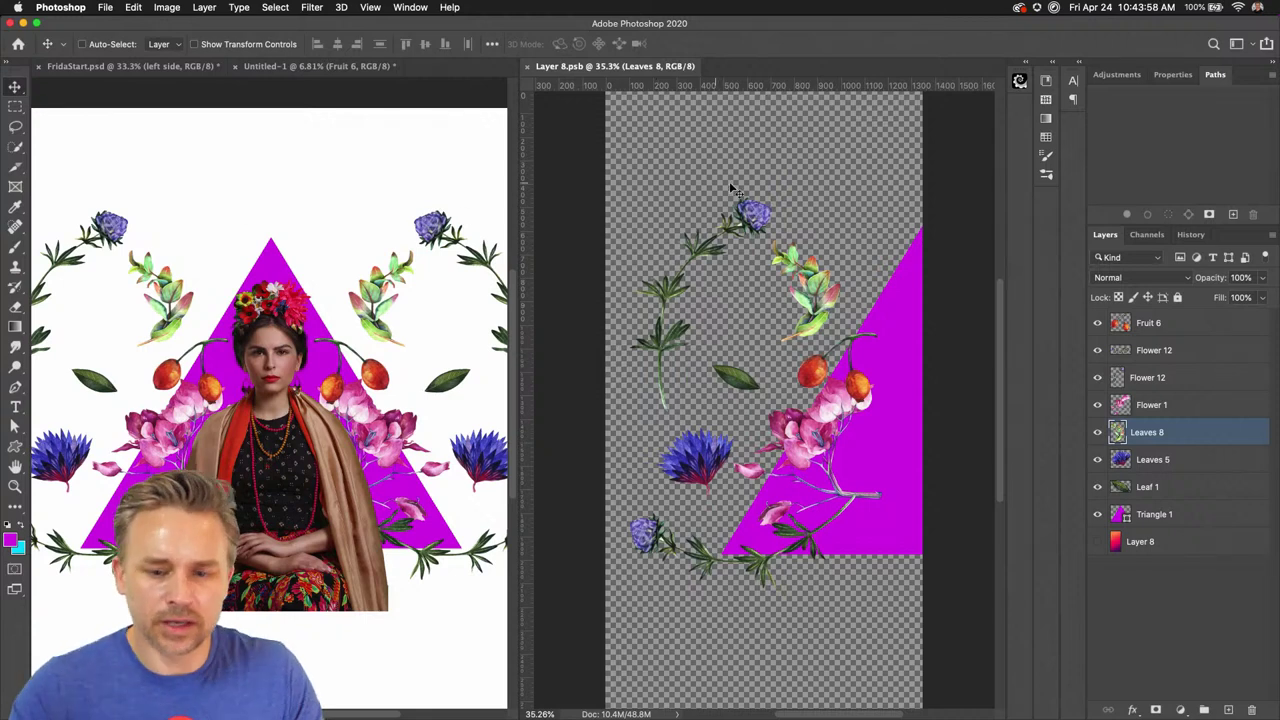
Move the upright Flower 12 stem beside the triangle's apex and scale it down slightly
drag(733, 190, 902, 186)
key(ctrl+t)
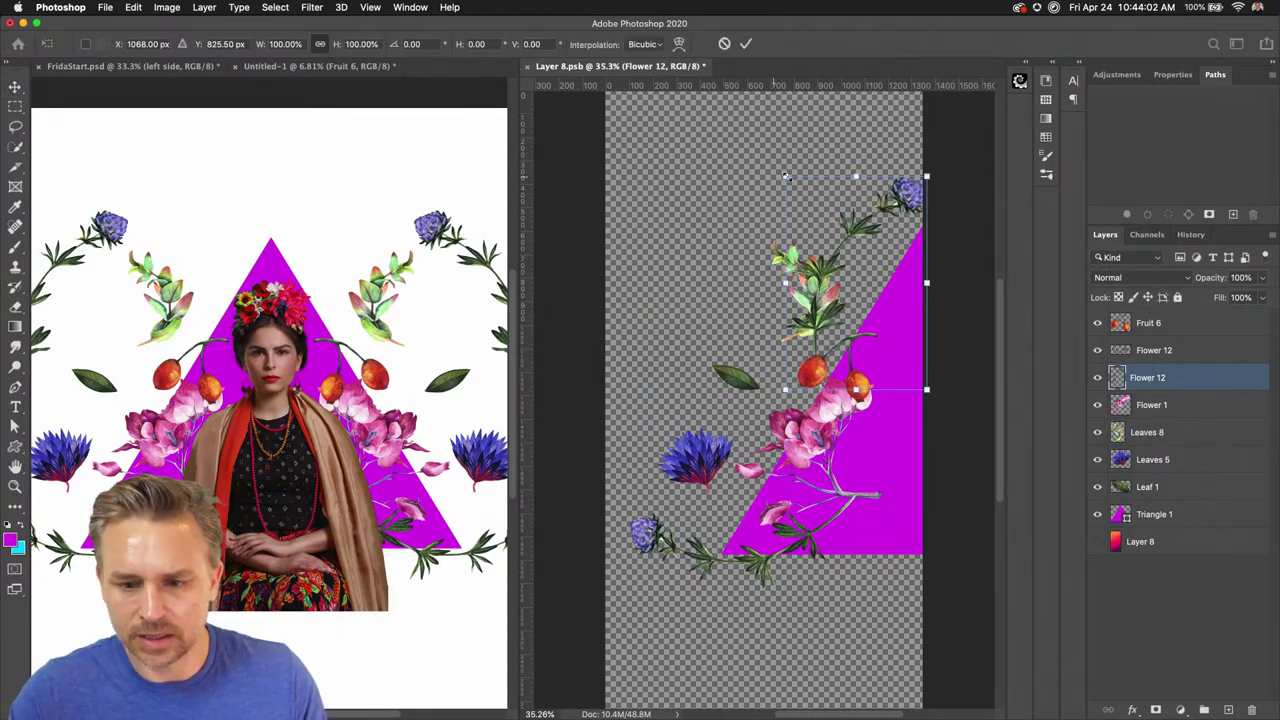
drag(786, 177, 845, 282)
key(Return)
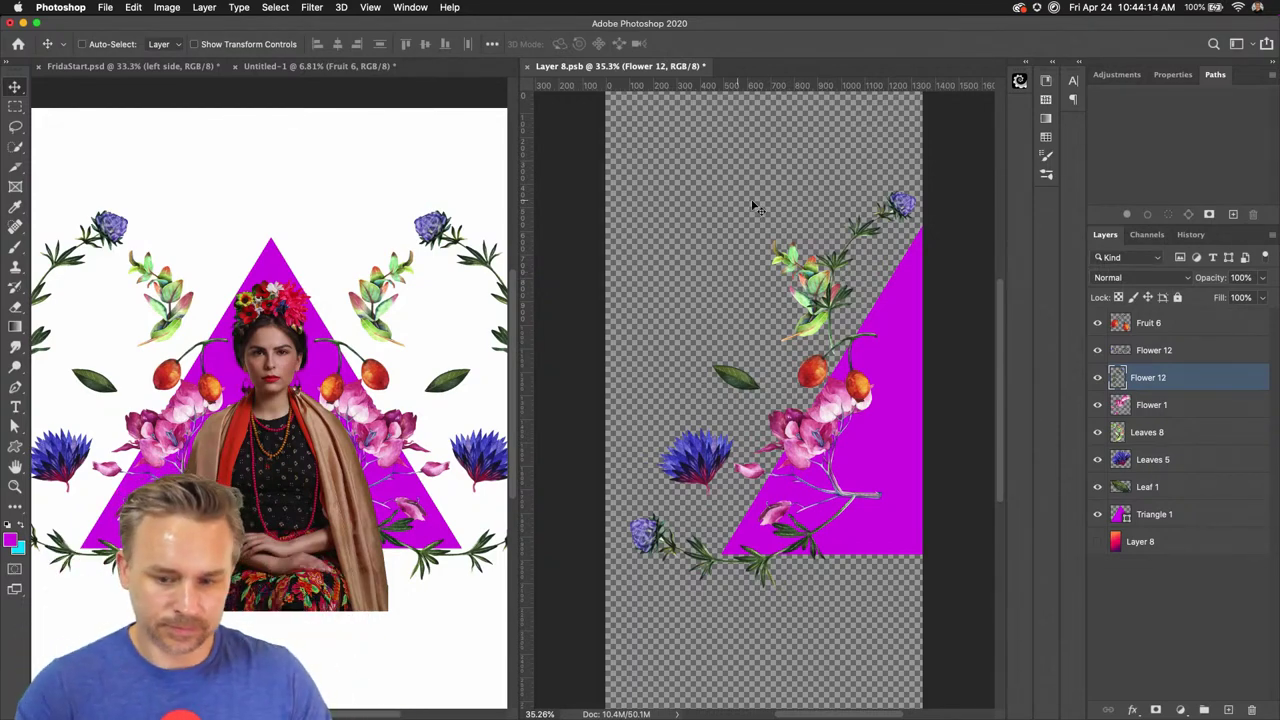
Duplicate the Triangle 1 layer and change the upper copy's fill to white
click(1160, 515)
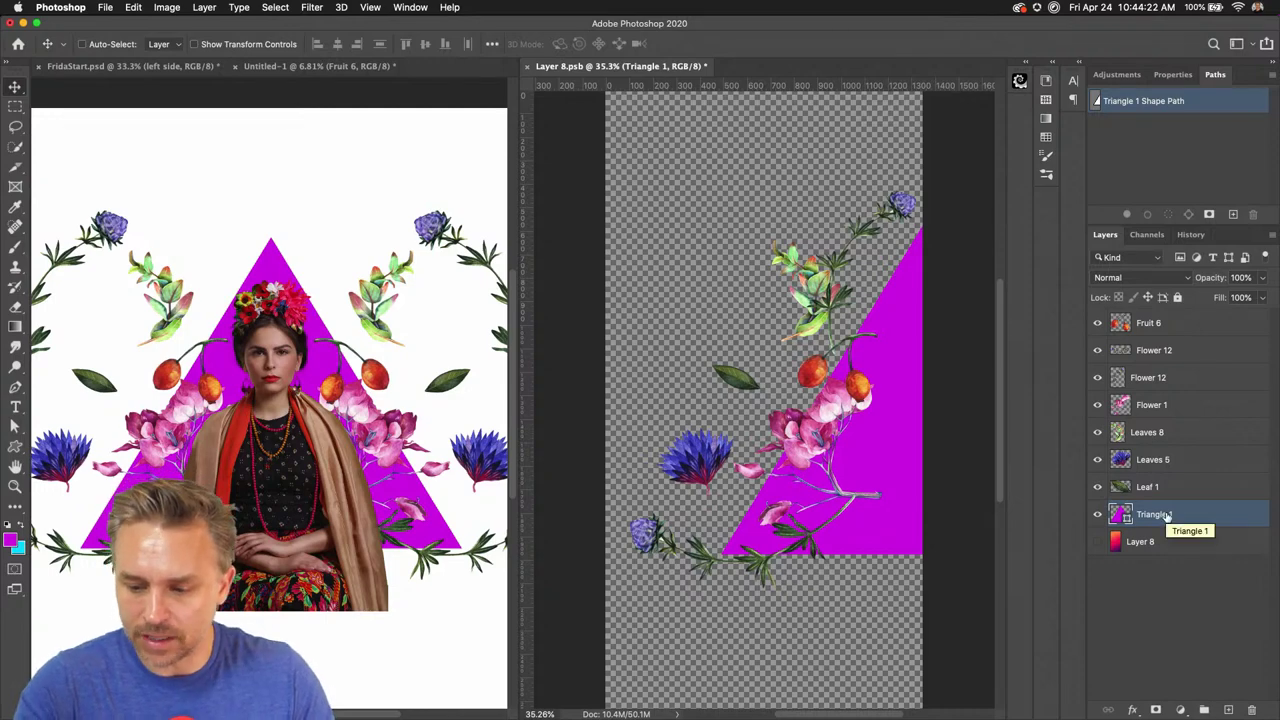
drag(1166, 516, 1228, 709)
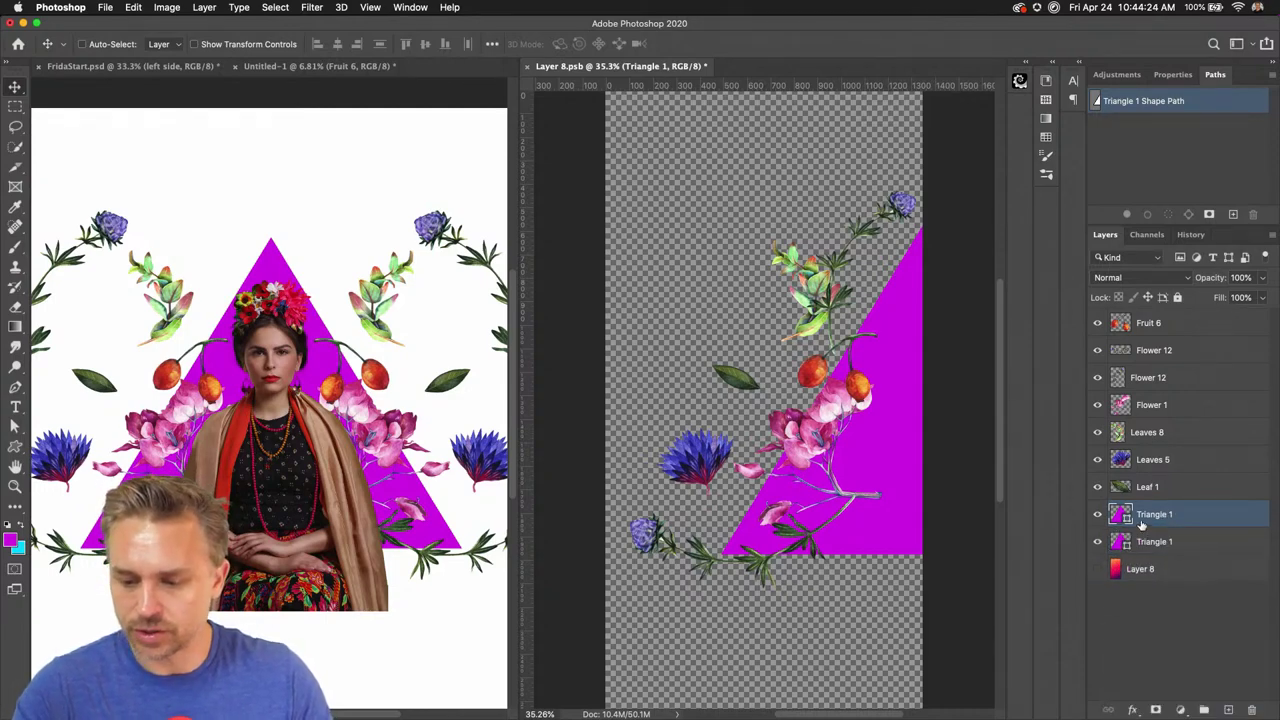
double_click(1124, 517)
drag(54, 263, 8, 167)
click(311, 171)
Offset the white triangle inward so the purple one forms a border along the slanted and bottom edges, and save
drag(741, 355, 738, 366)
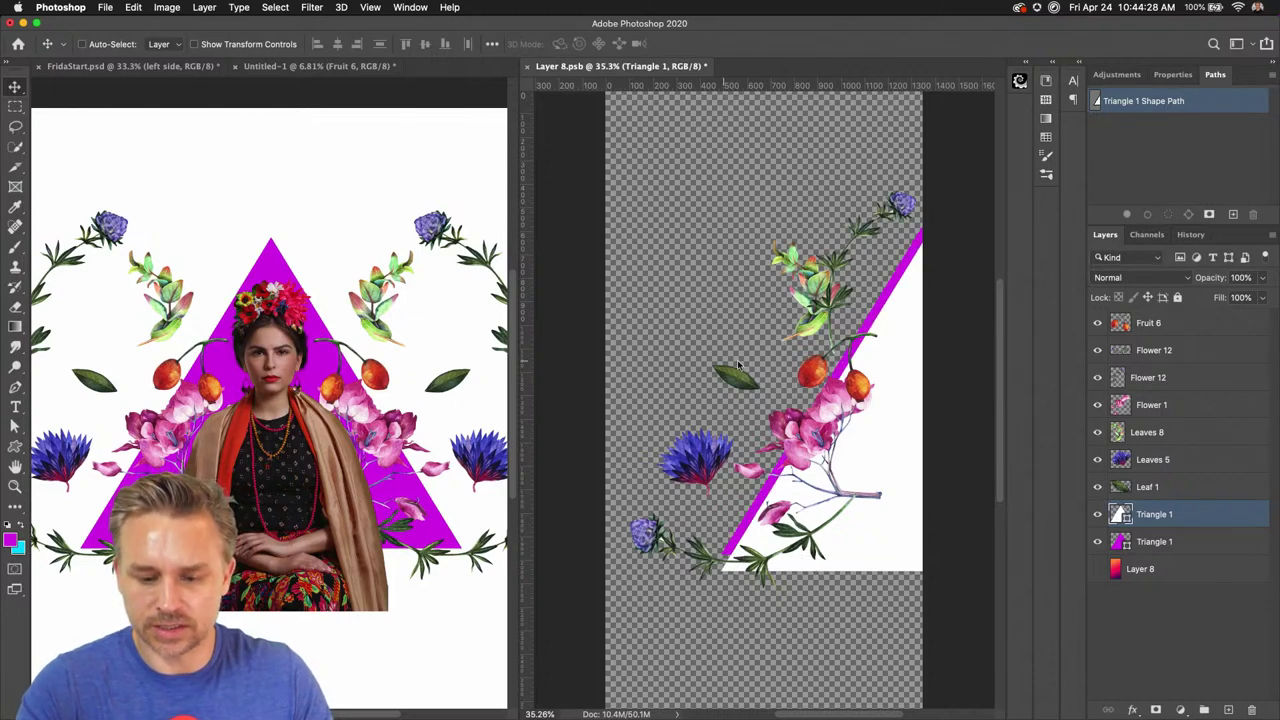
key(shift+Up)
key(shift+Up)
key(shift+Up)
key(shift+Up)
key(shift+Up)
key(shift+Up)
key(shift+Up)
key(shift+Up)
key(shift+Right)
key(shift+Right)
key(shift+Right)
key(shift+Right)
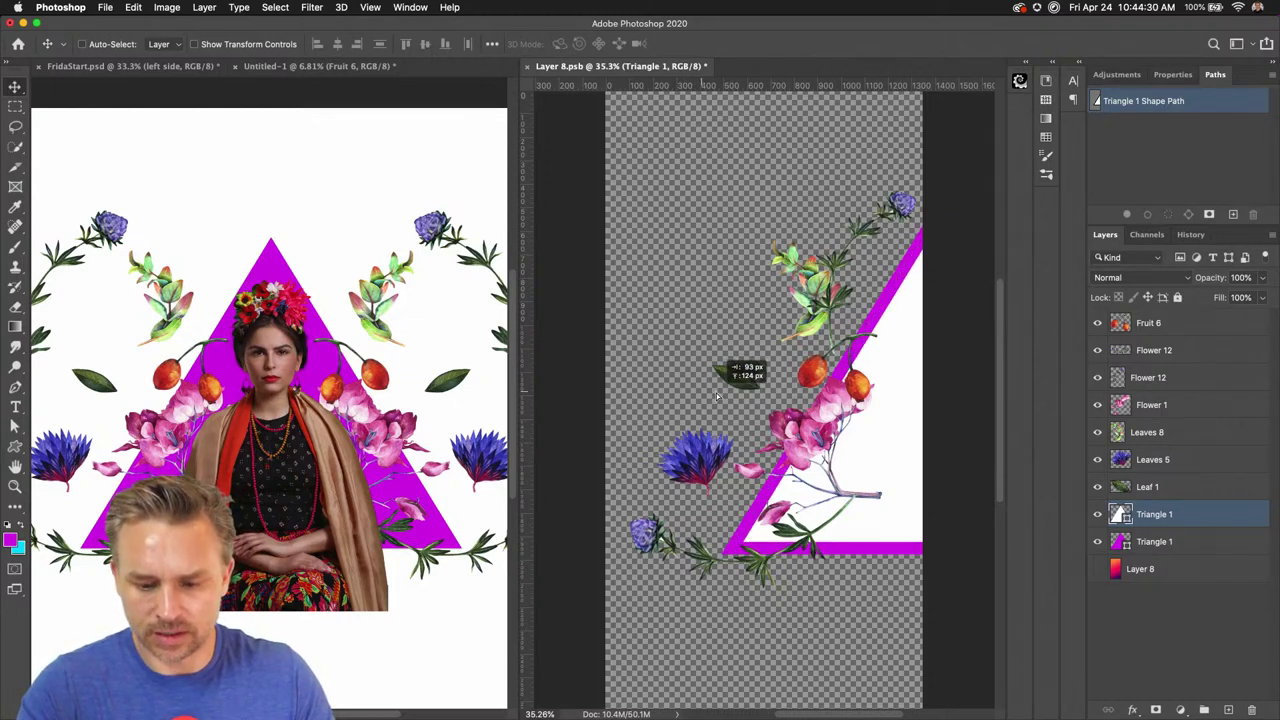
key(cmd+s)
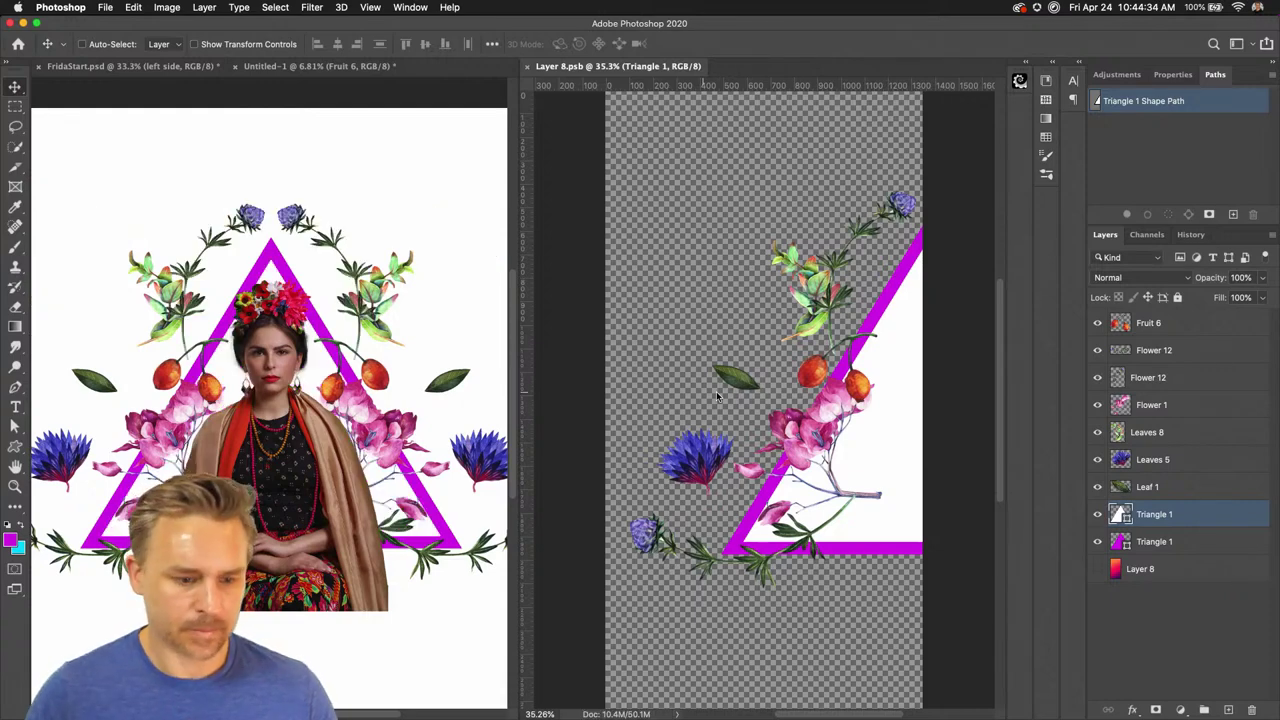
Apply a green gradient preset to the lower purple triangle and save Layer 8.psb
click(1180, 545)
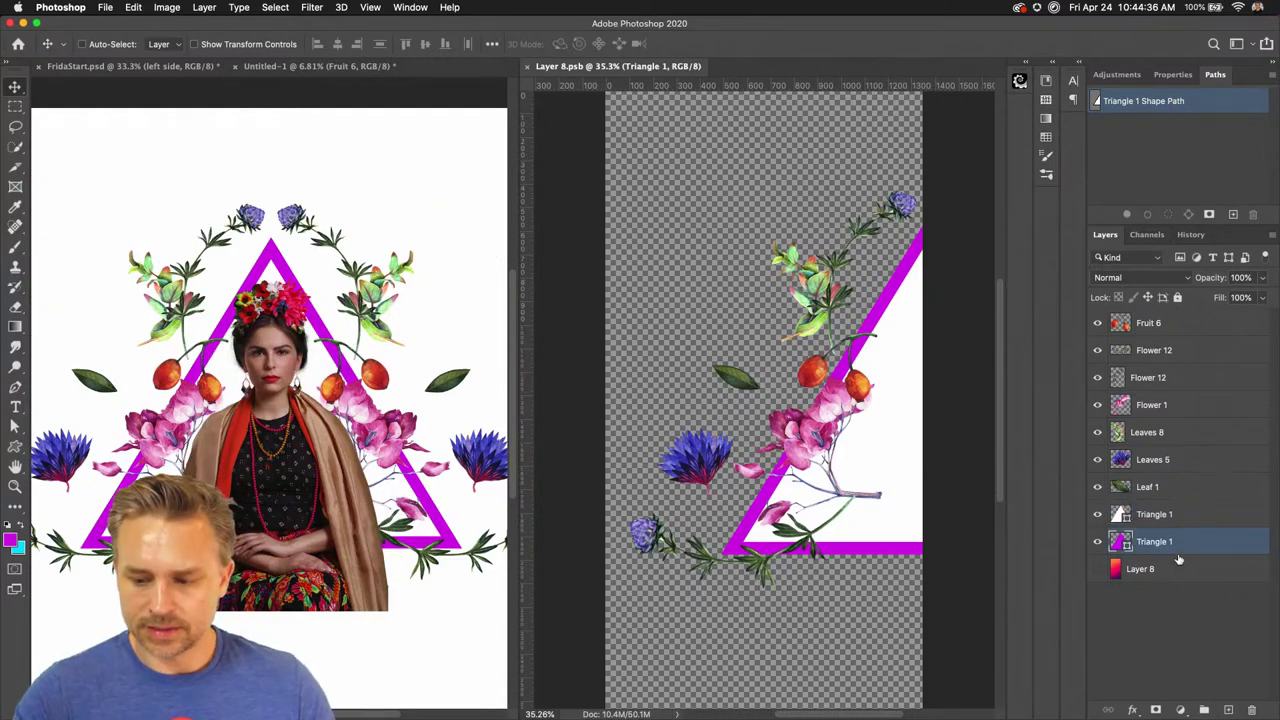
click(1052, 65)
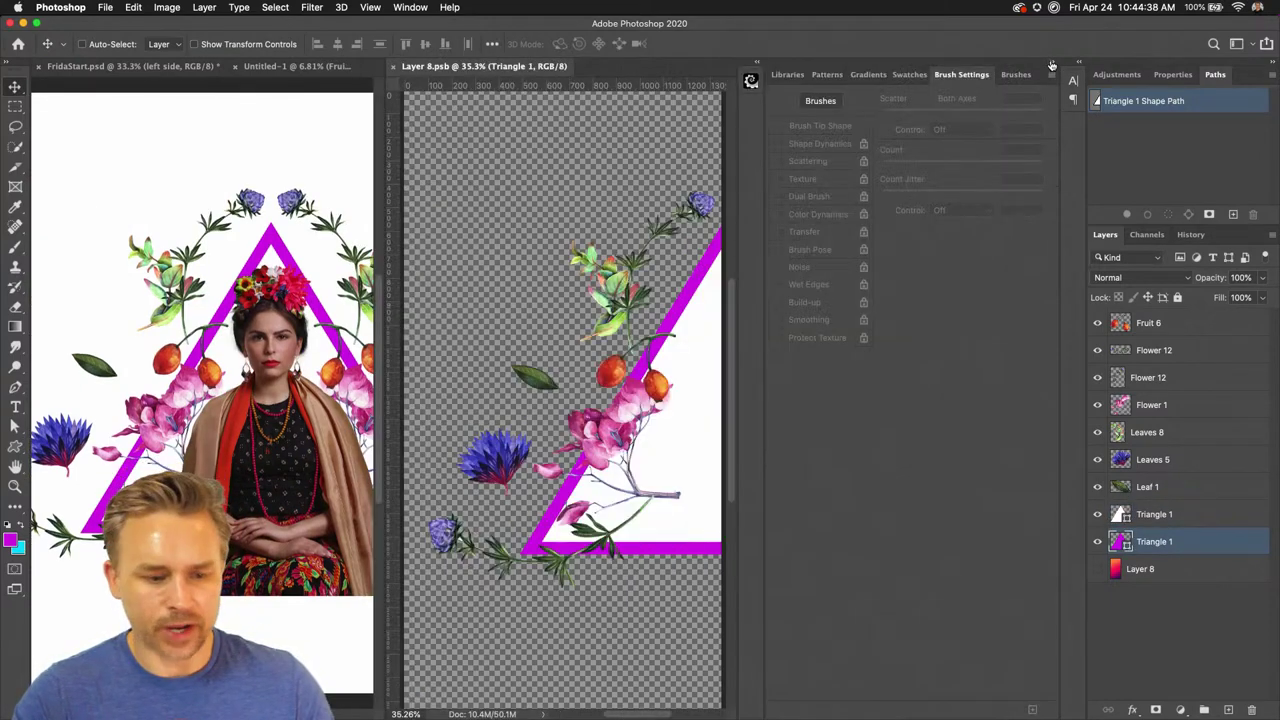
click(860, 77)
click(863, 292)
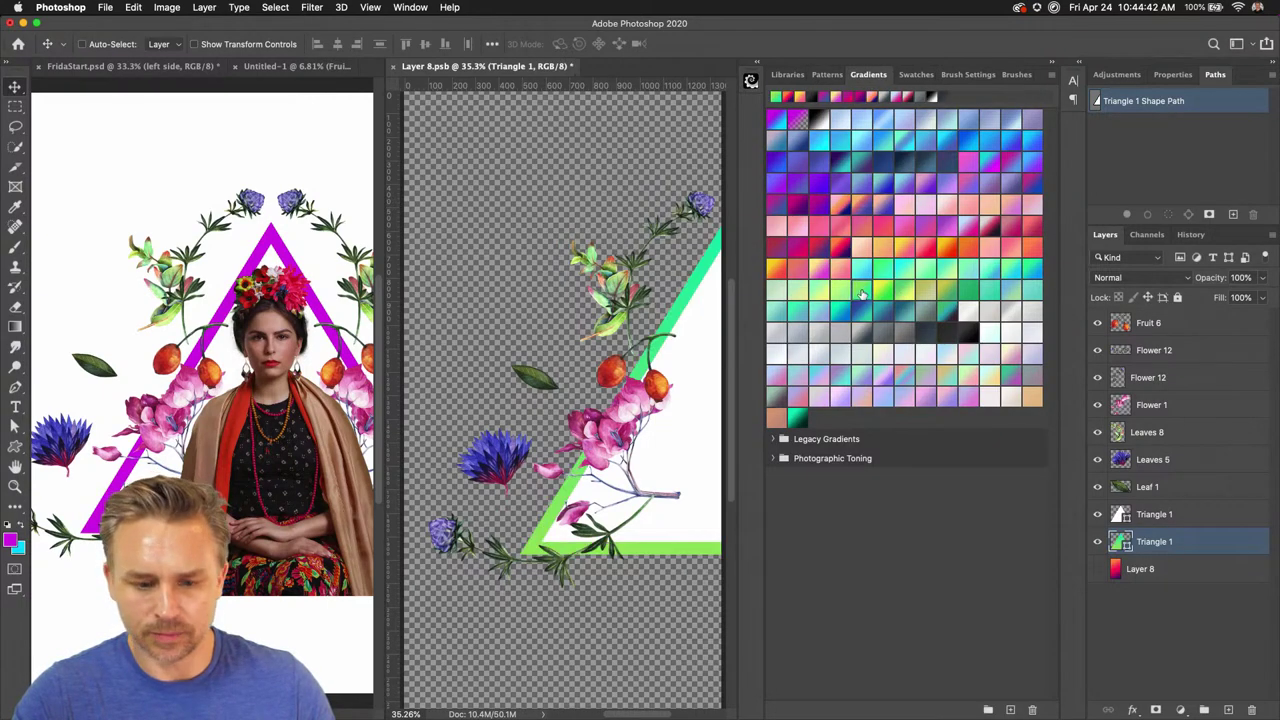
key(super+s)
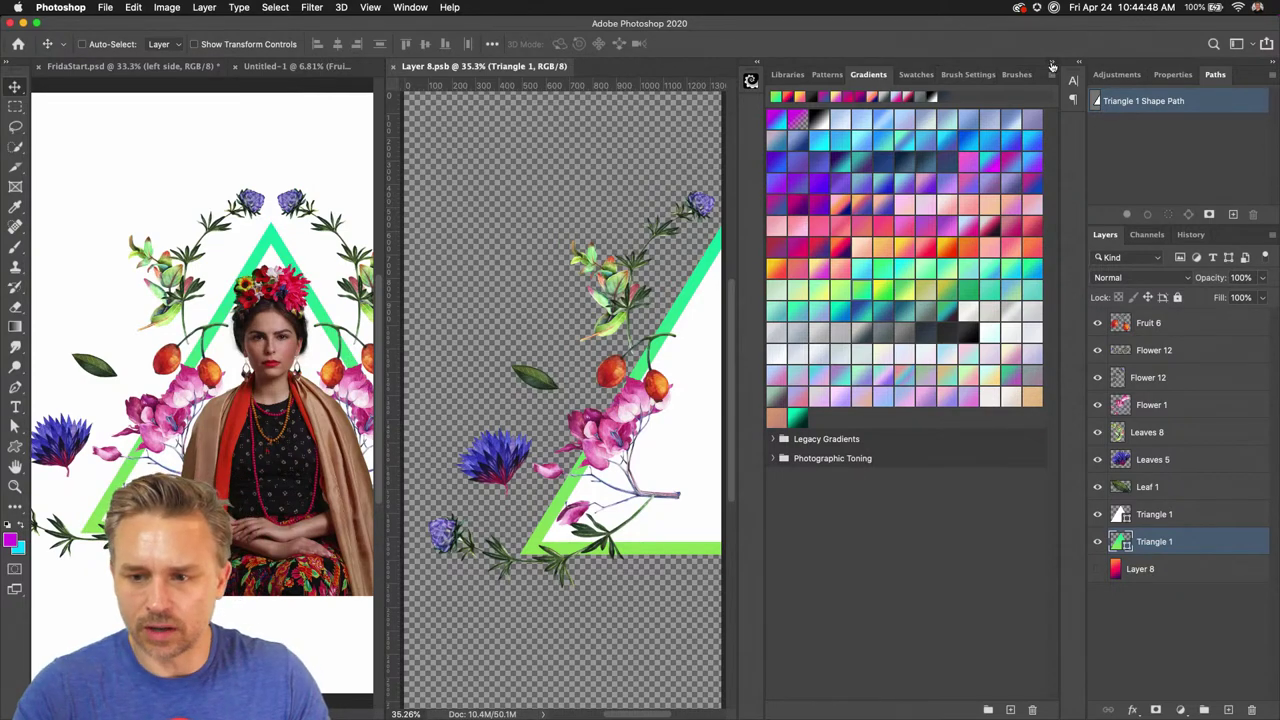
click(1052, 64)
click(1138, 492)
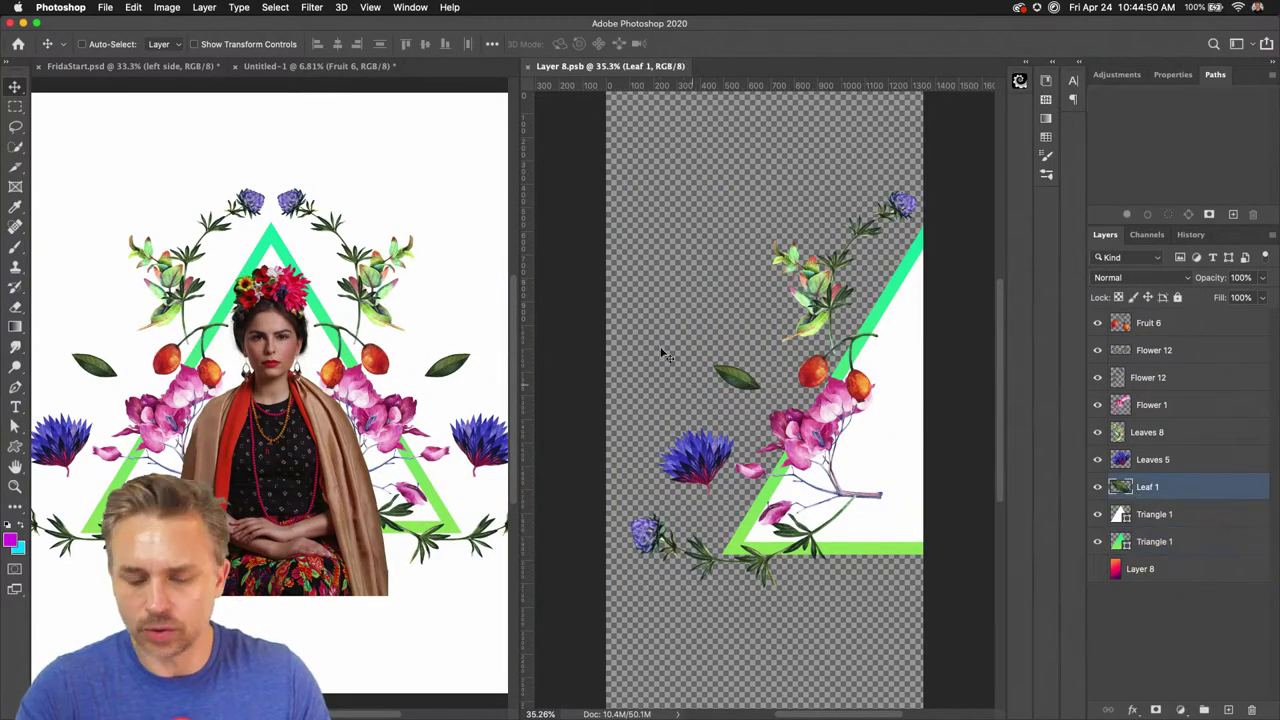
click(1163, 514)
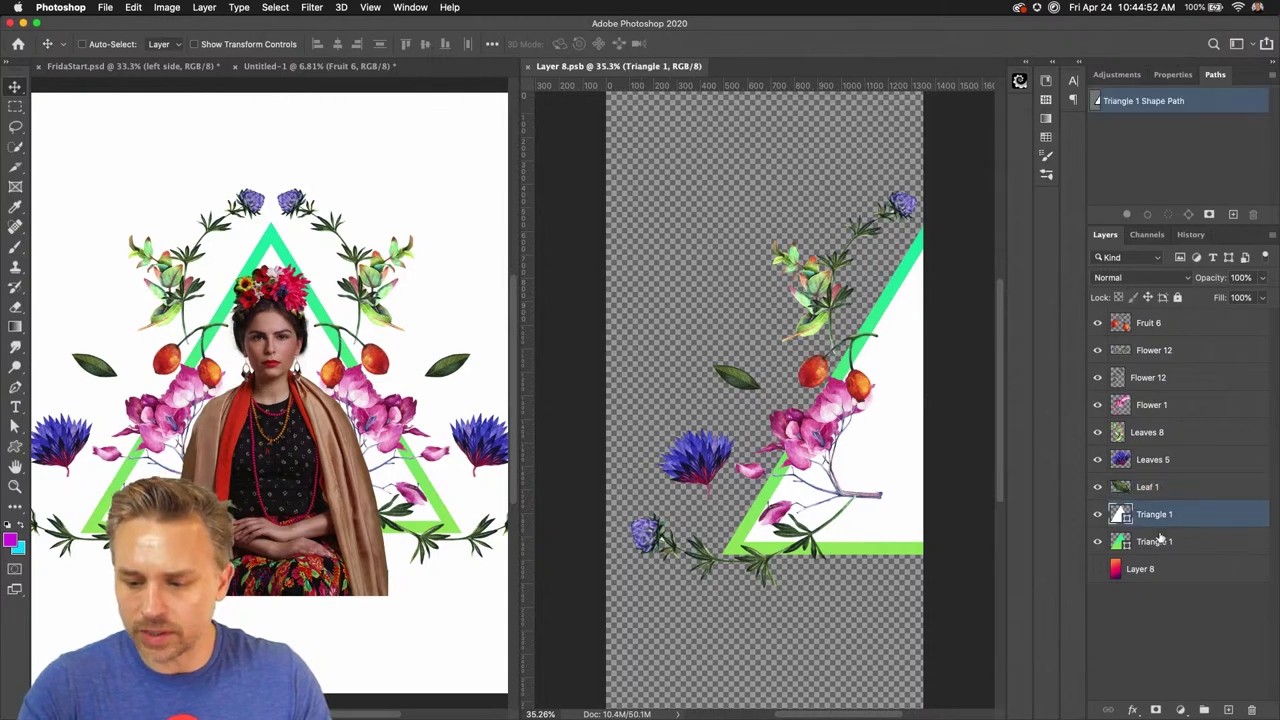
shift+click(1160, 541)
click(200, 398)
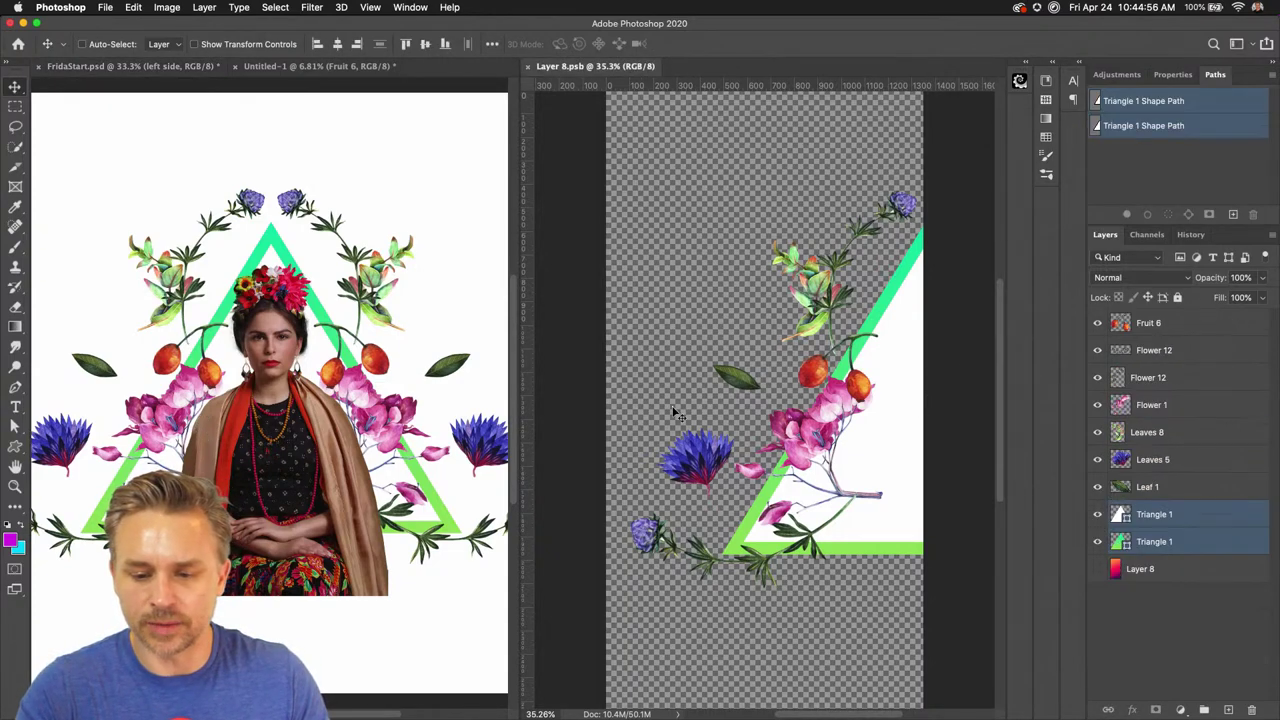
click(641, 430)
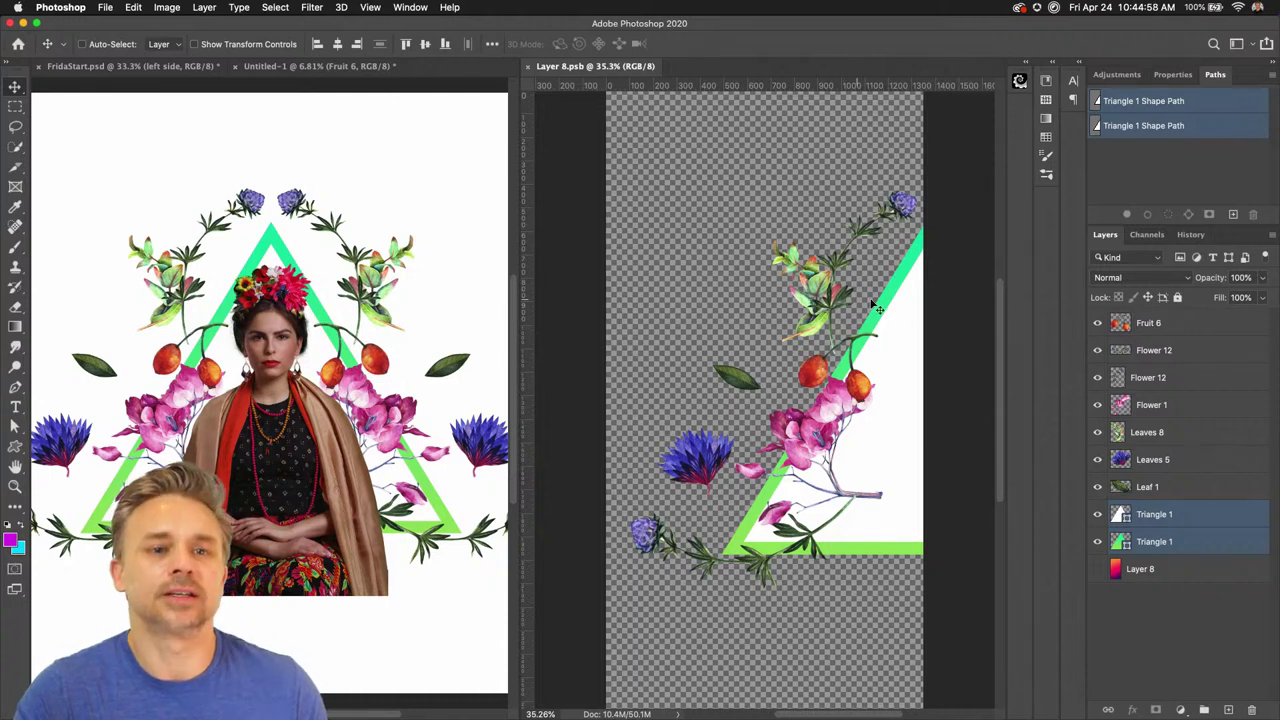
Scale all botanical layers from Leaf 1 to Fruit 6 together to 72.12% and place them along the triangle's upper slanted edge
click(1148, 486)
shift+click(1155, 323)
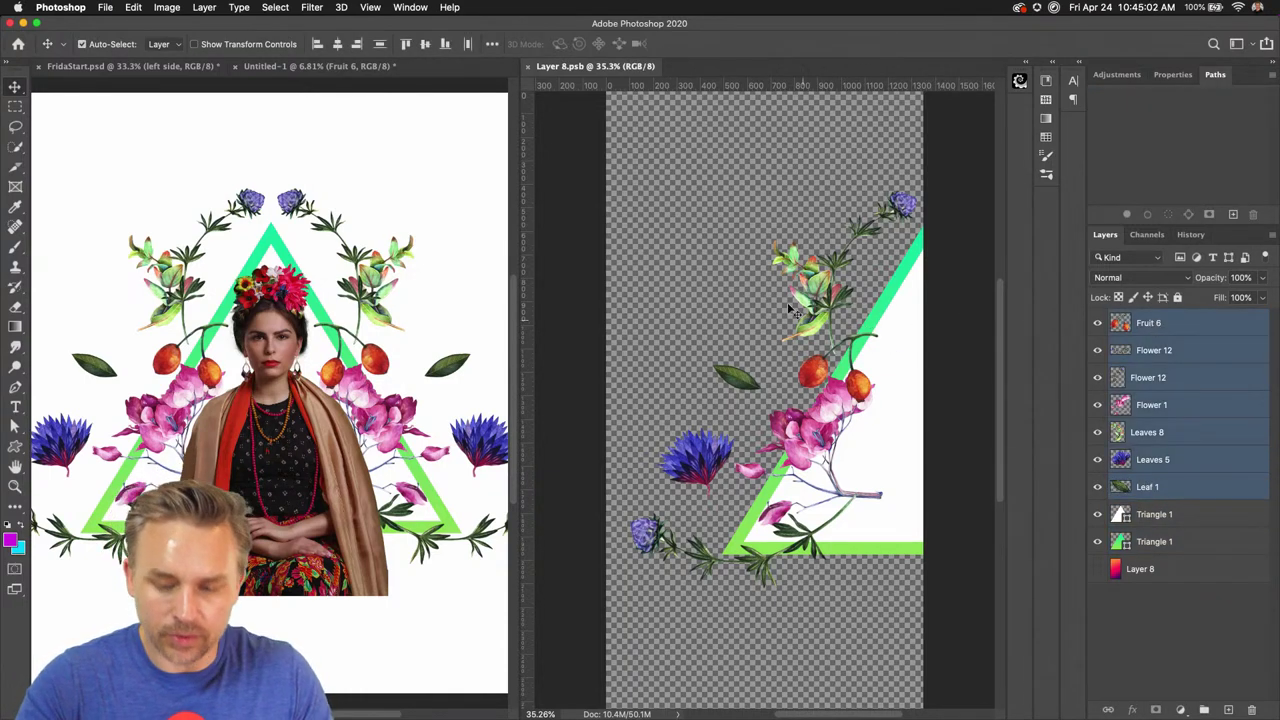
key(super+t)
drag(630, 588, 697, 494)
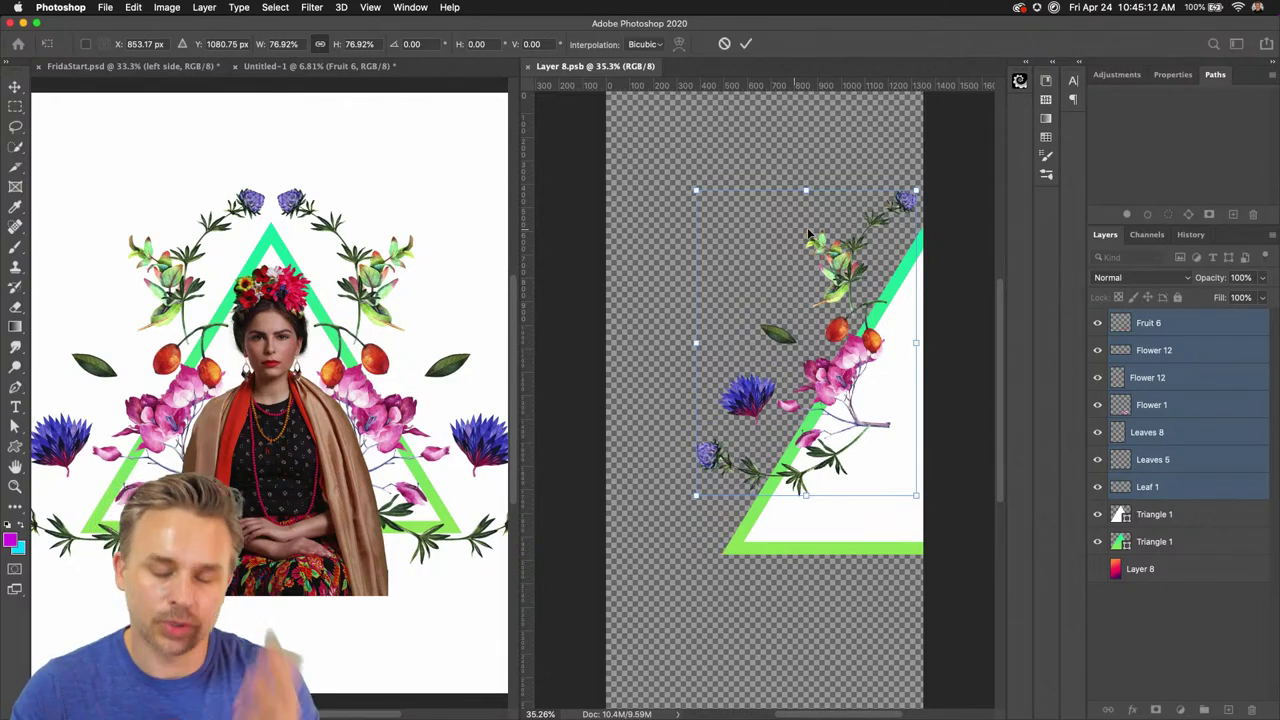
drag(772, 373, 779, 405)
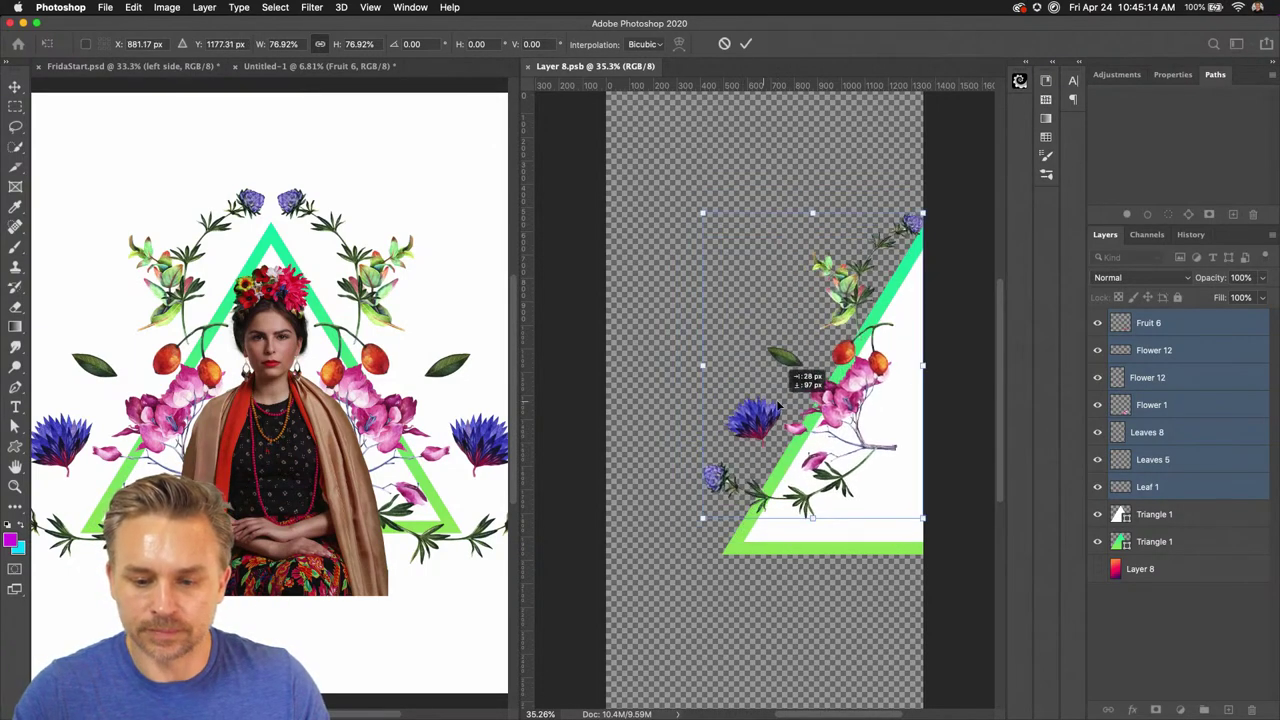
drag(703, 517, 712, 494)
drag(761, 353, 788, 378)
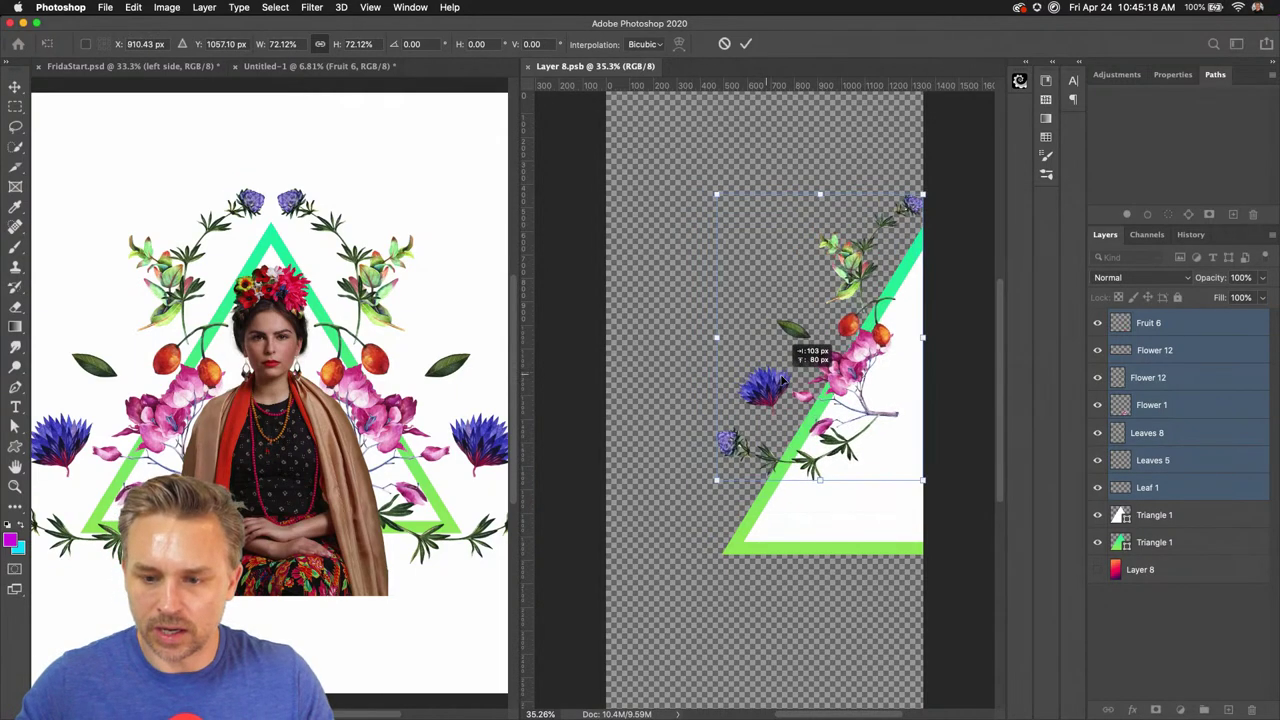
key(Return)
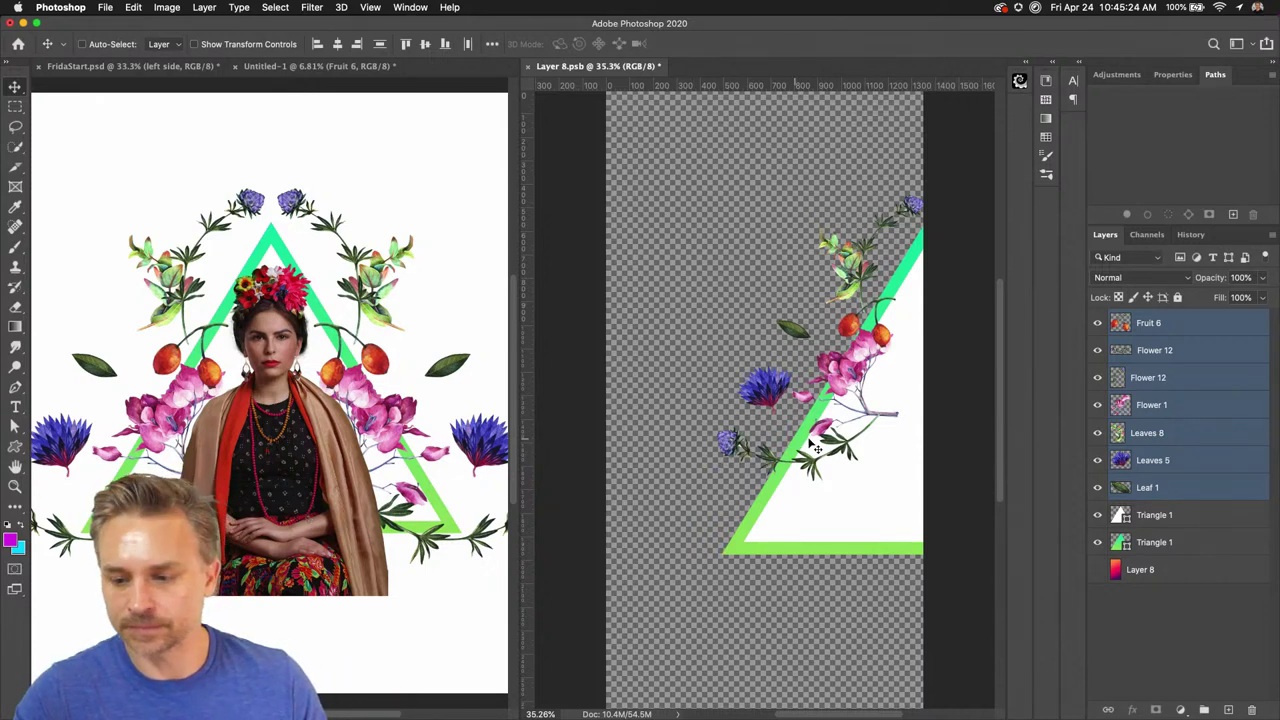
View Layer 8.psb and FridaStart.psd at 25% zoom to compare the new arrangement with the full composition
click(1162, 515)
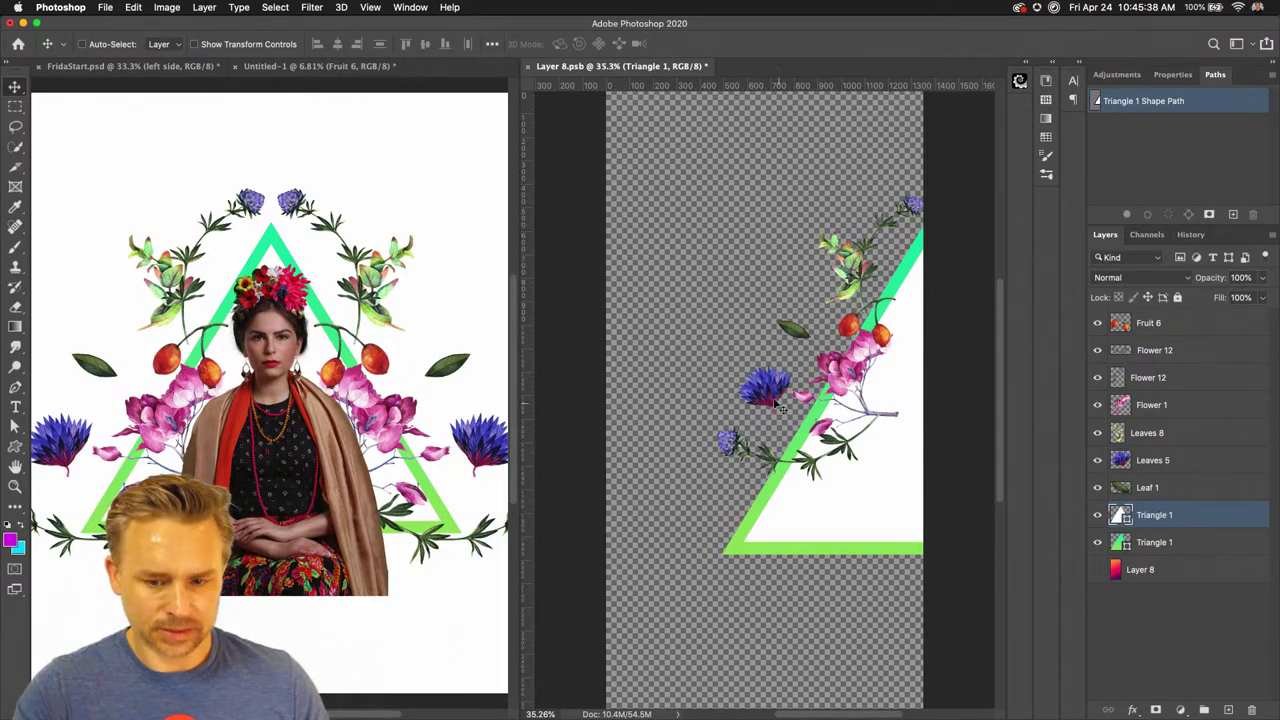
key(super+minus)
key(super+minus)
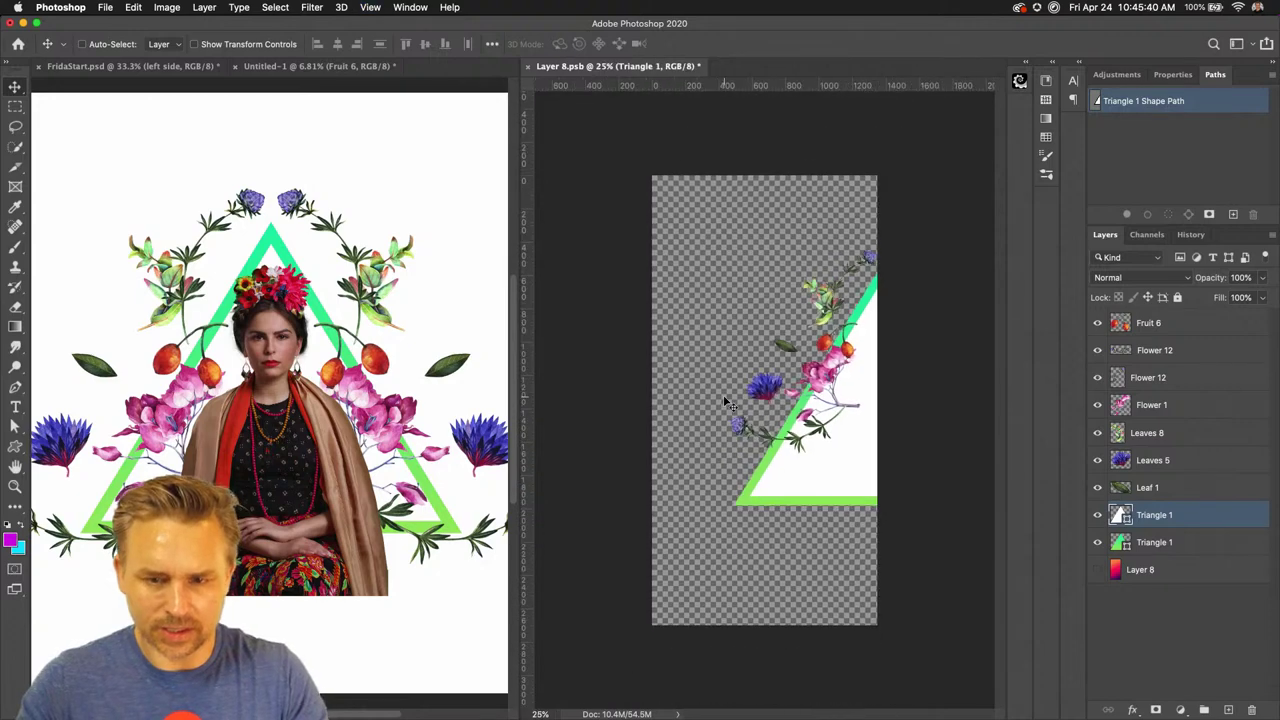
click(110, 404)
key(super+minus)
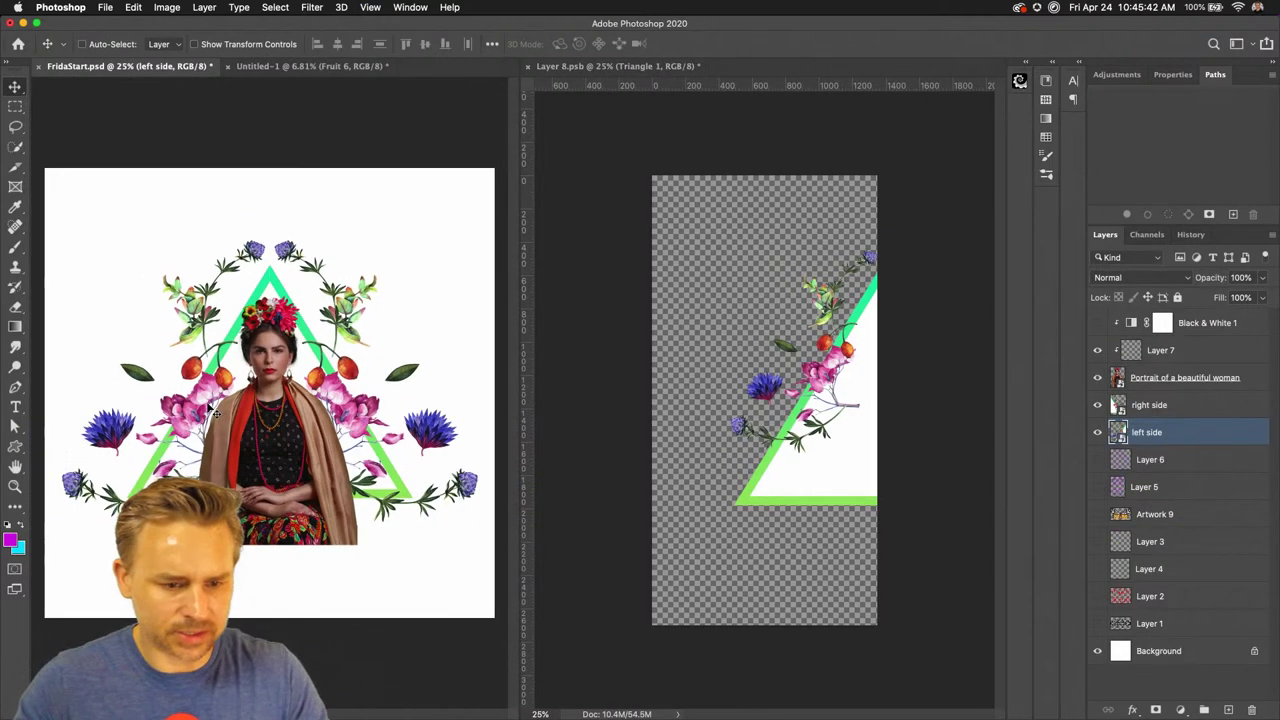
Consolidate the side-by-side documents into one set of tabs and view FridaStart.psd at 50% zoom
click(775, 405)
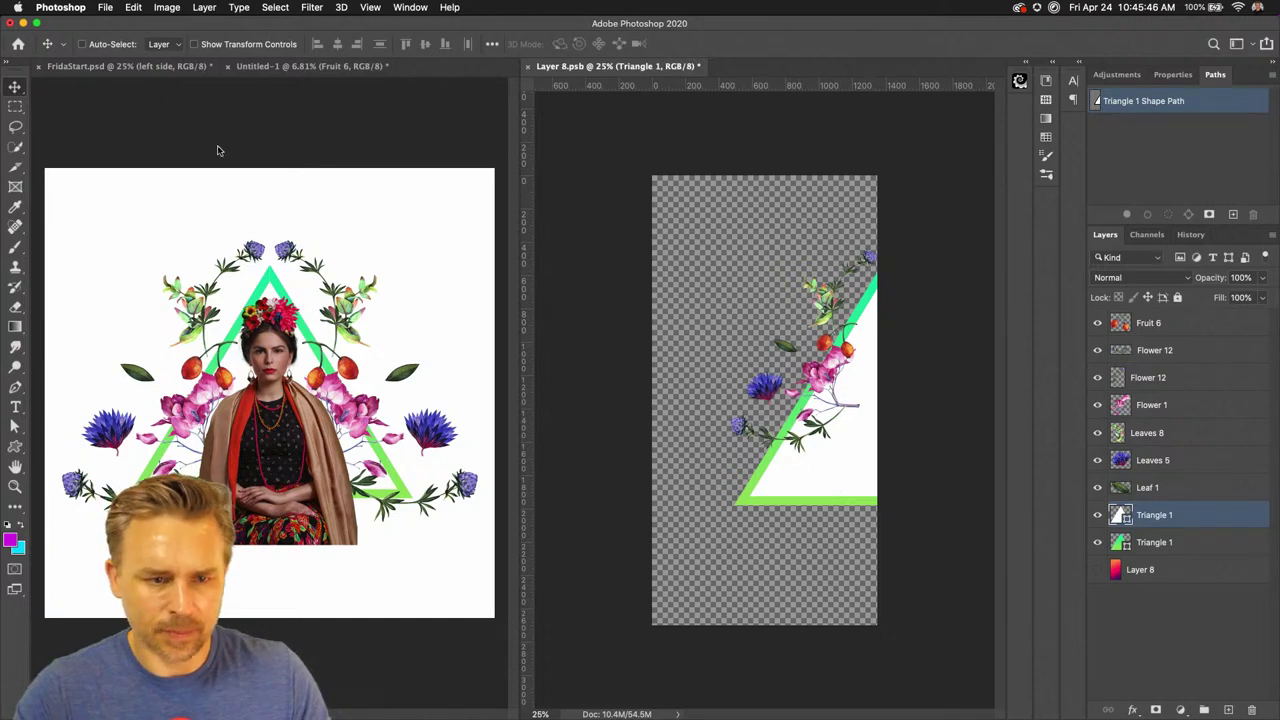
click(243, 164)
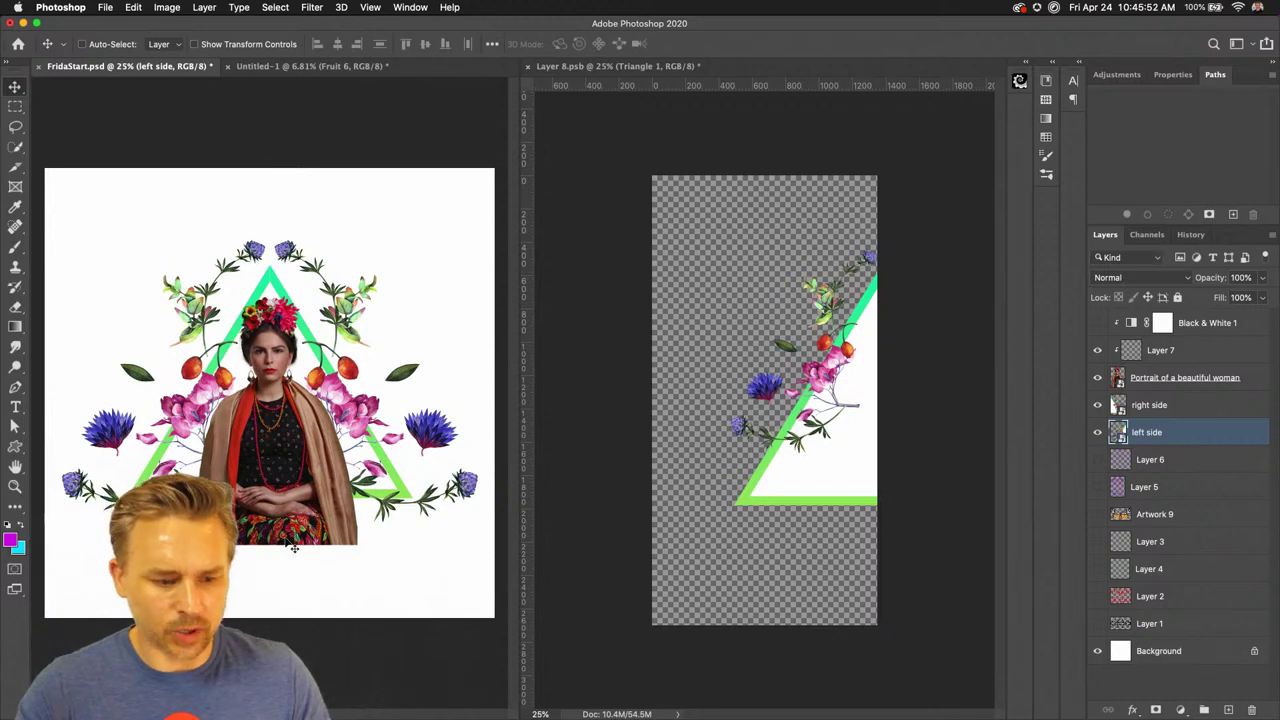
click(559, 176)
click(335, 338)
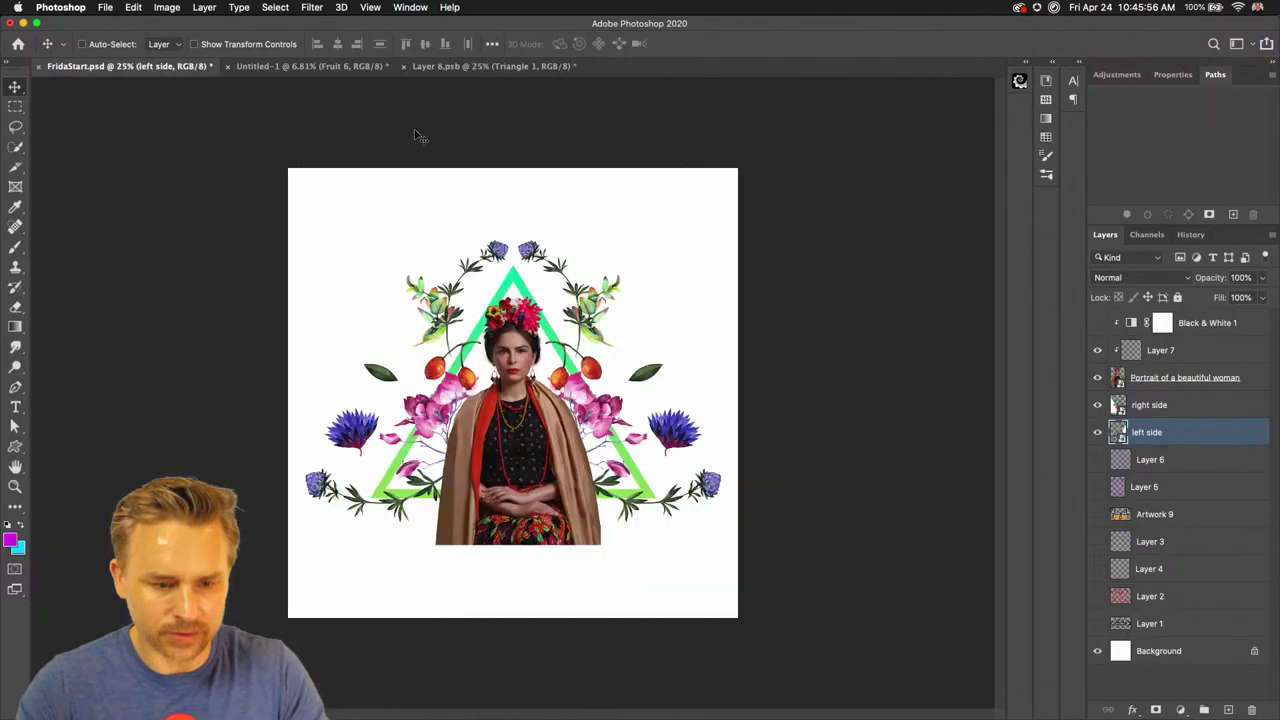
key(super+plus)
key(super+plus)
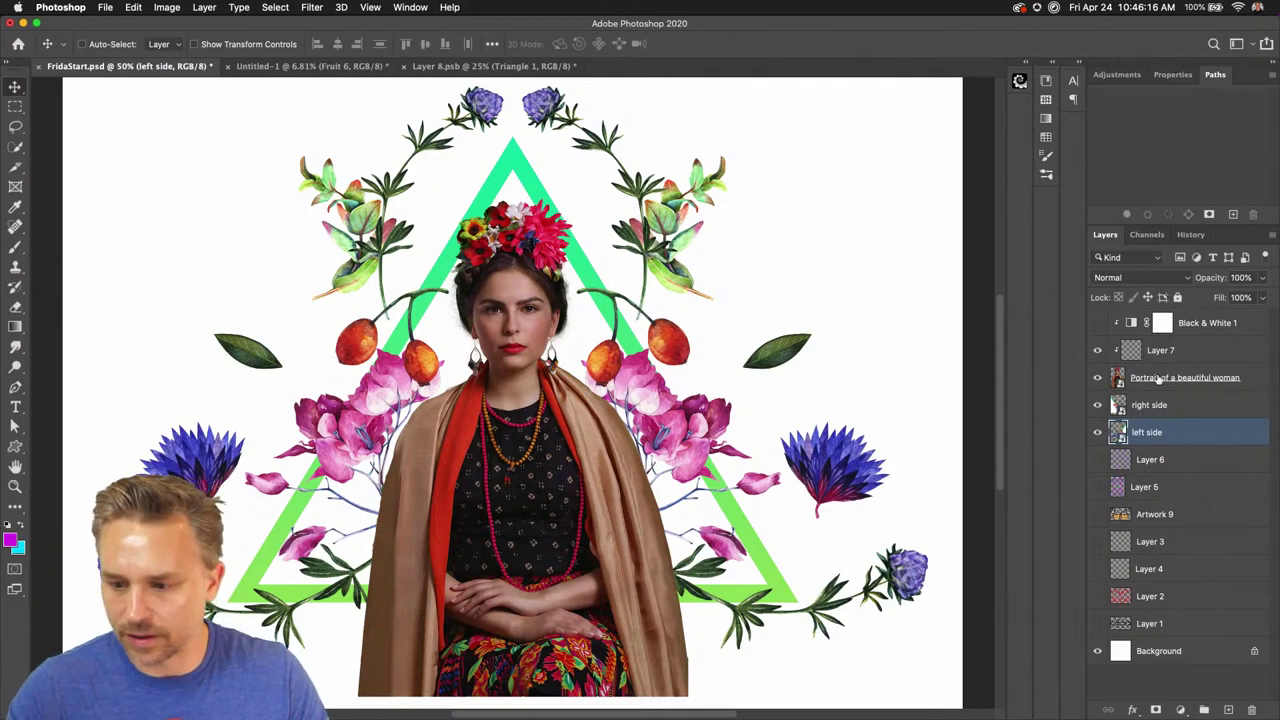
Scale the portrait of the woman to about 65.5% and place it centered over the triangle, with the flower crown near the apex
click(1158, 378)
key(ctrl+t)
drag(352, 694, 428, 581)
drag(476, 470, 462, 506)
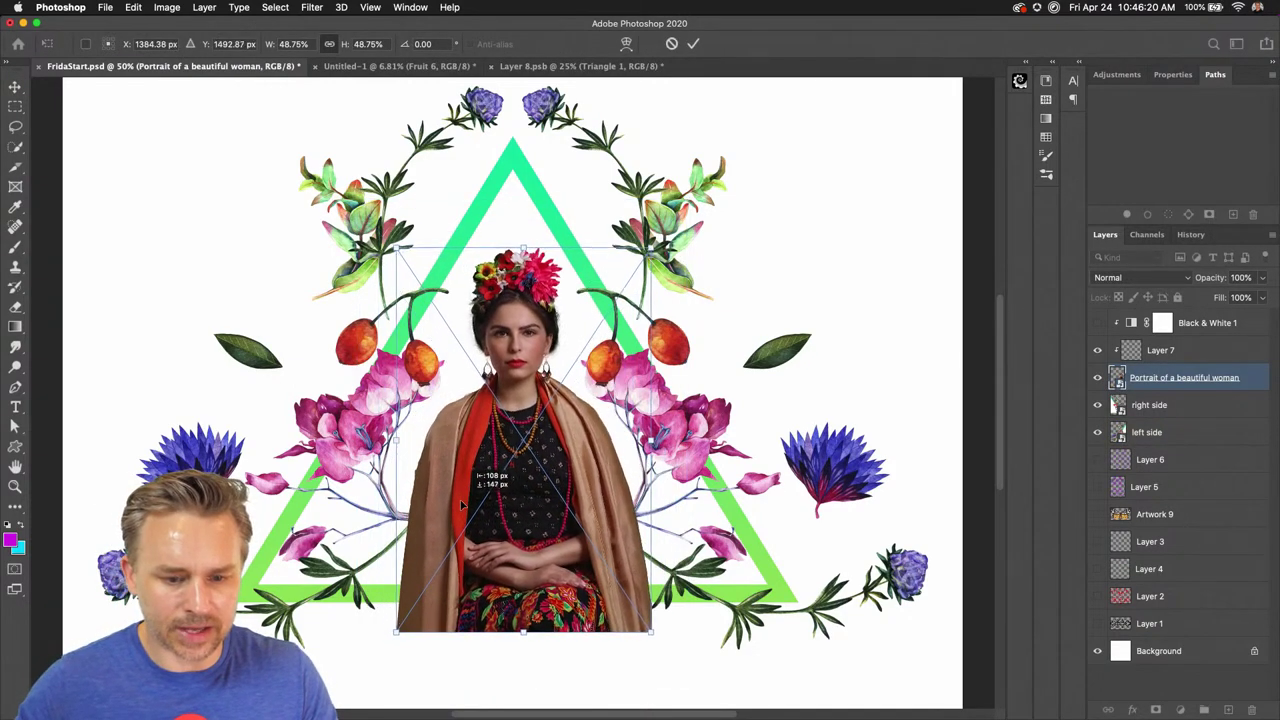
drag(396, 248, 285, 185)
drag(470, 420, 499, 448)
drag(369, 657, 348, 692)
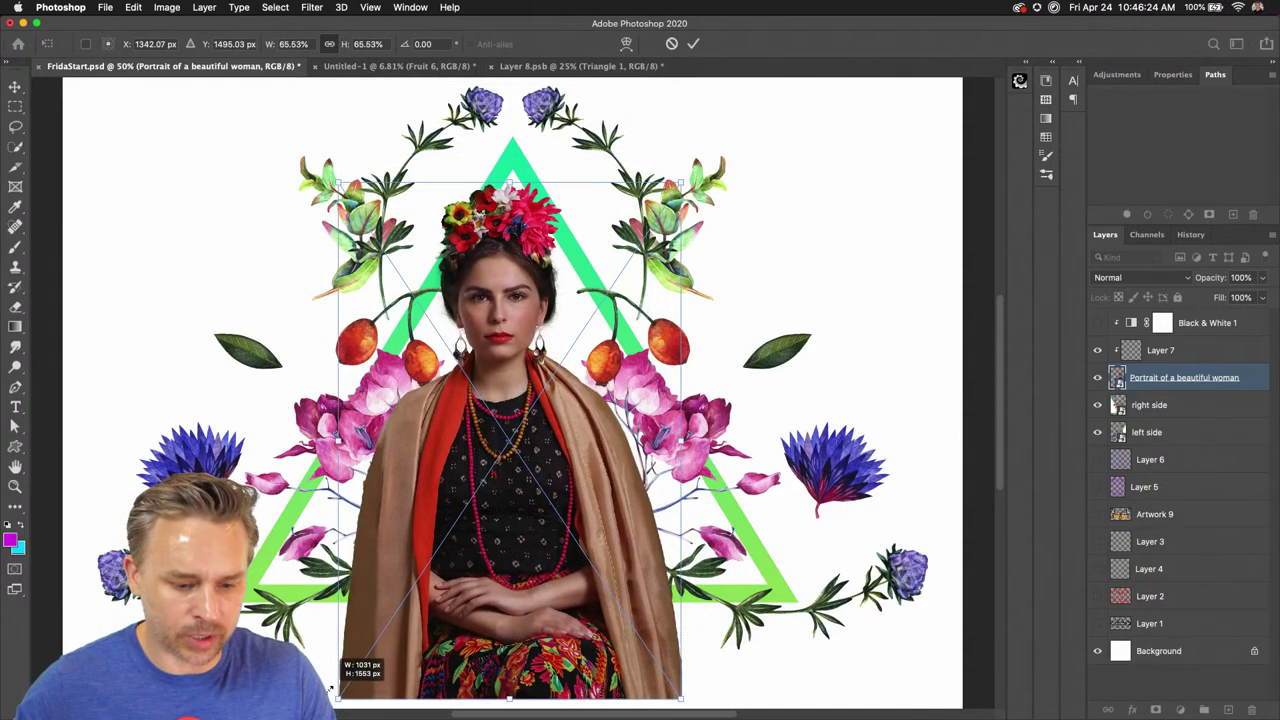
drag(425, 534, 434, 511)
key(Return)
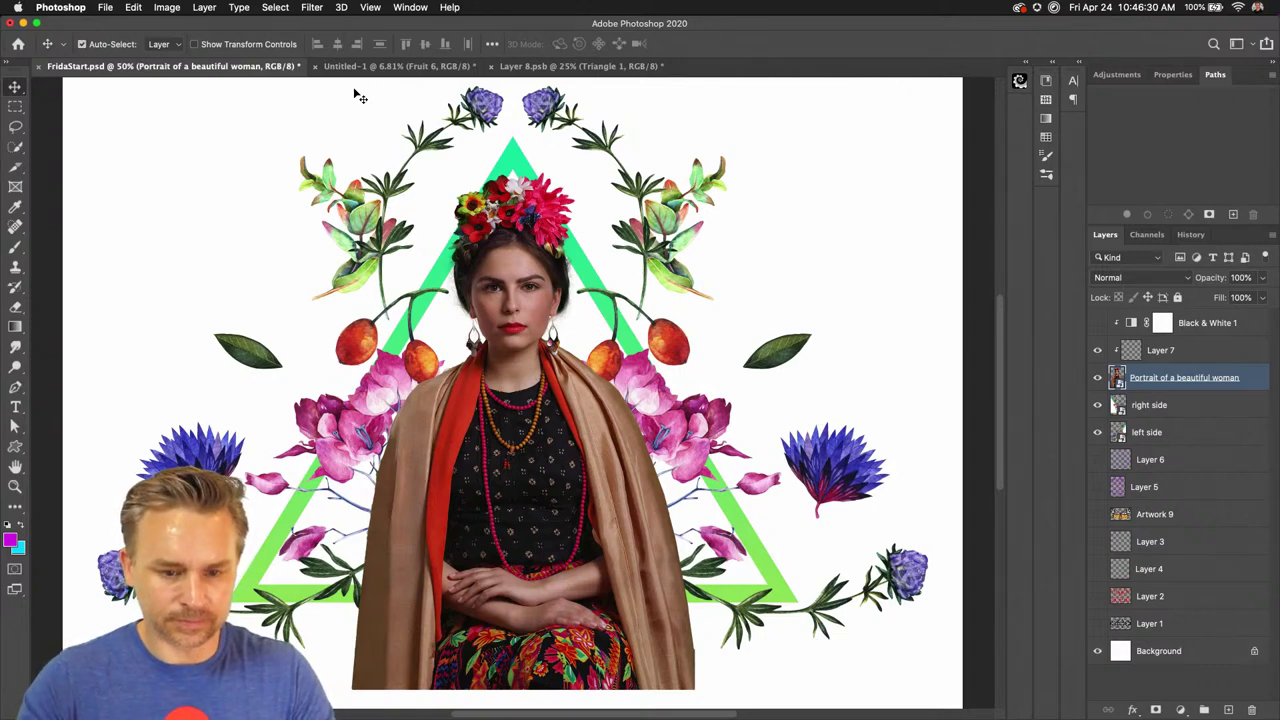
Reset the foreground and background colors to black and white and show the vertical center guide
key(d)
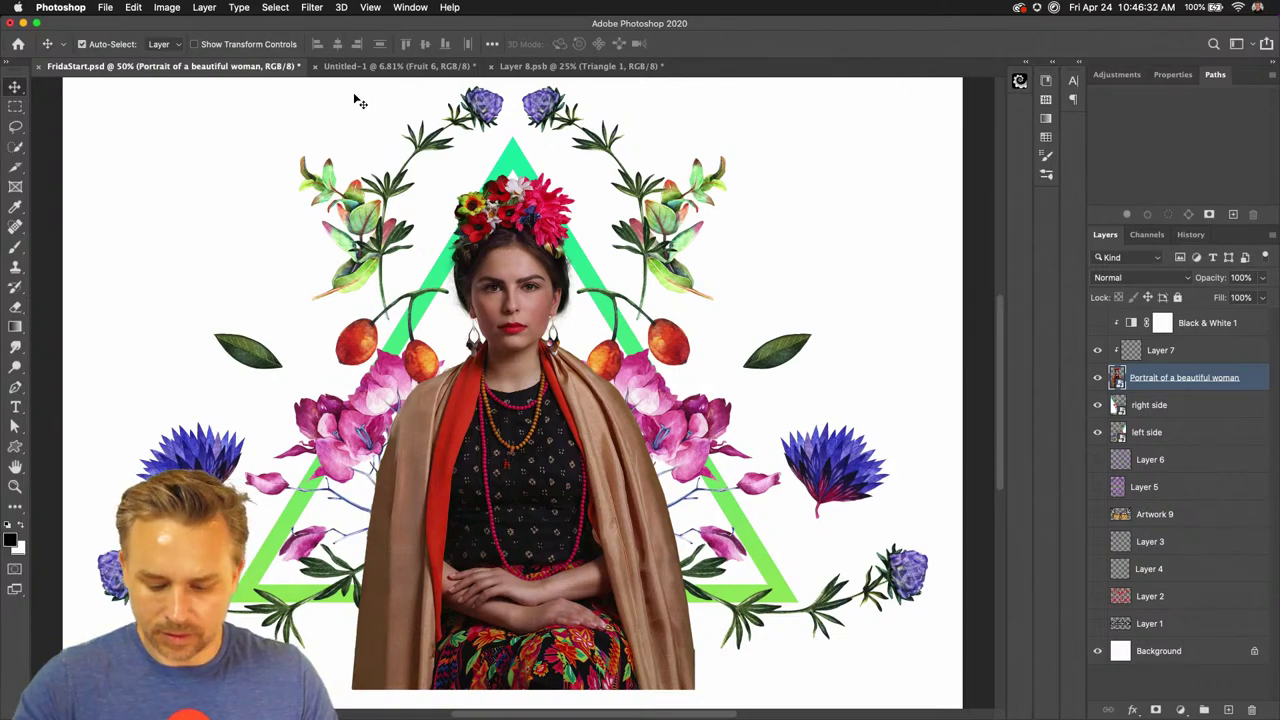
key(super)
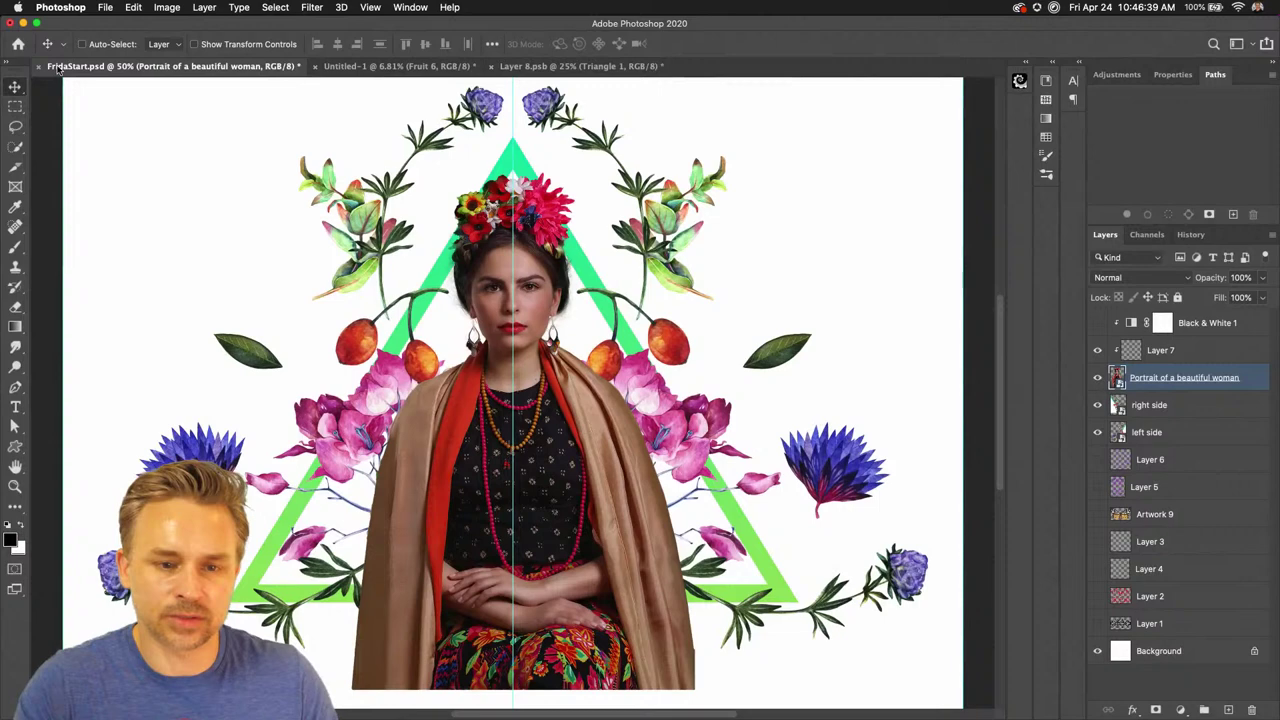
Go through the preference categories and open the Guides, Grid & Slices settings
click(53, 8)
mouse_move(60, 47)
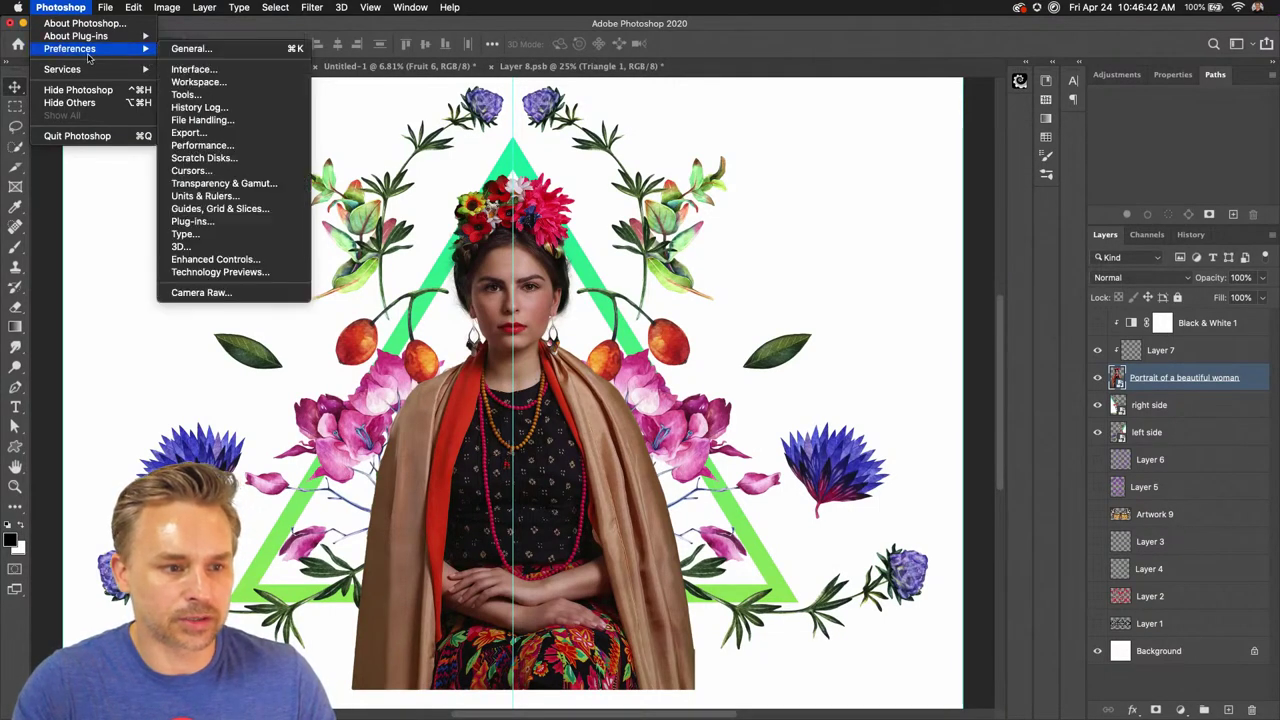
click(237, 50)
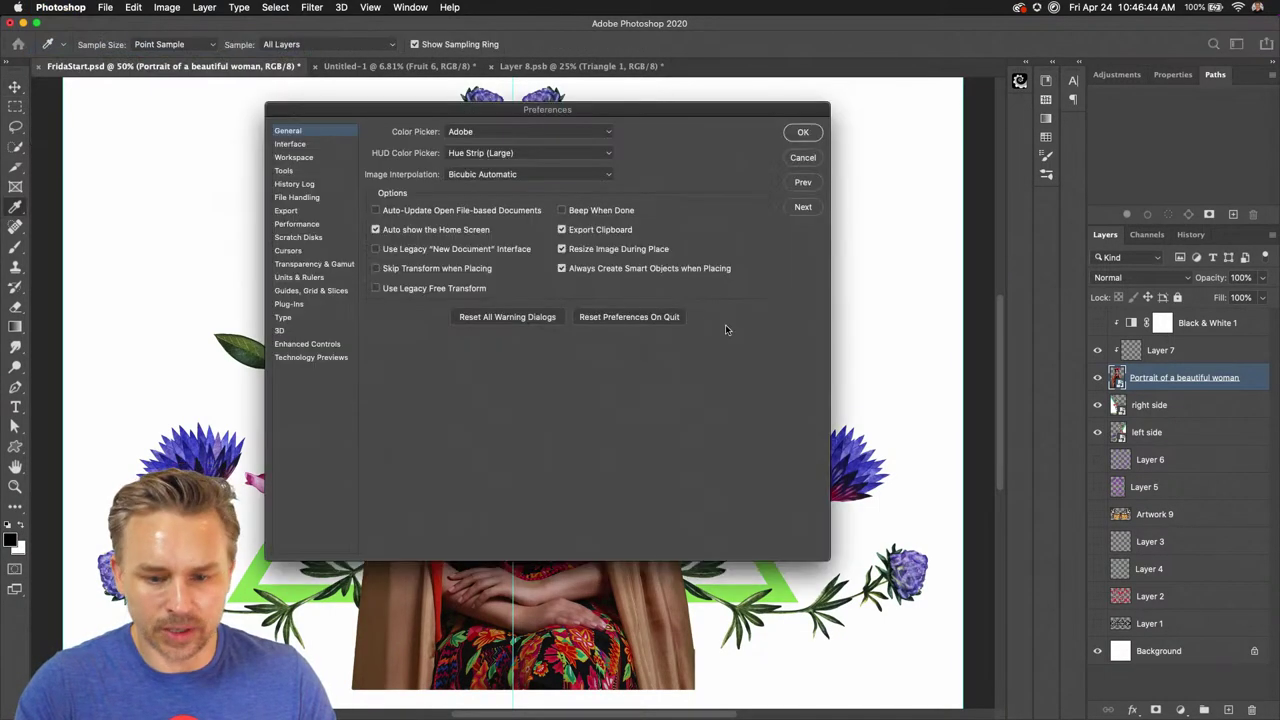
click(284, 147)
click(286, 158)
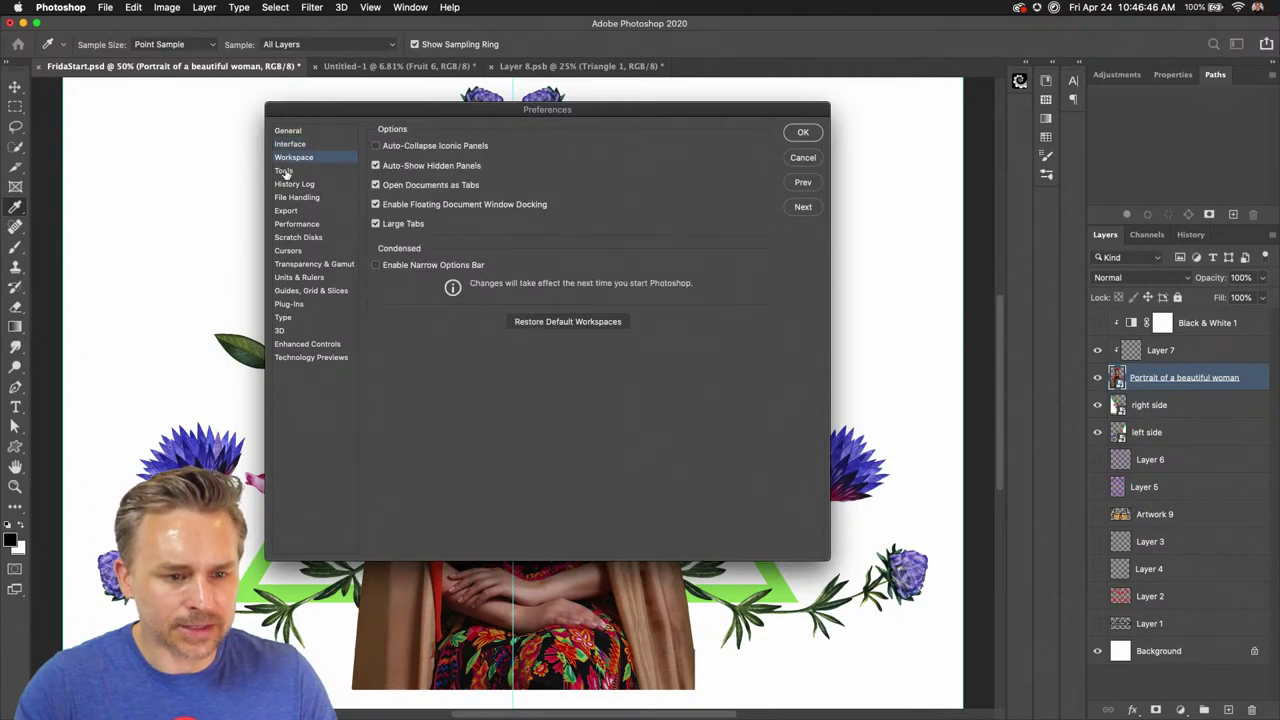
click(285, 171)
click(288, 184)
click(287, 198)
click(285, 210)
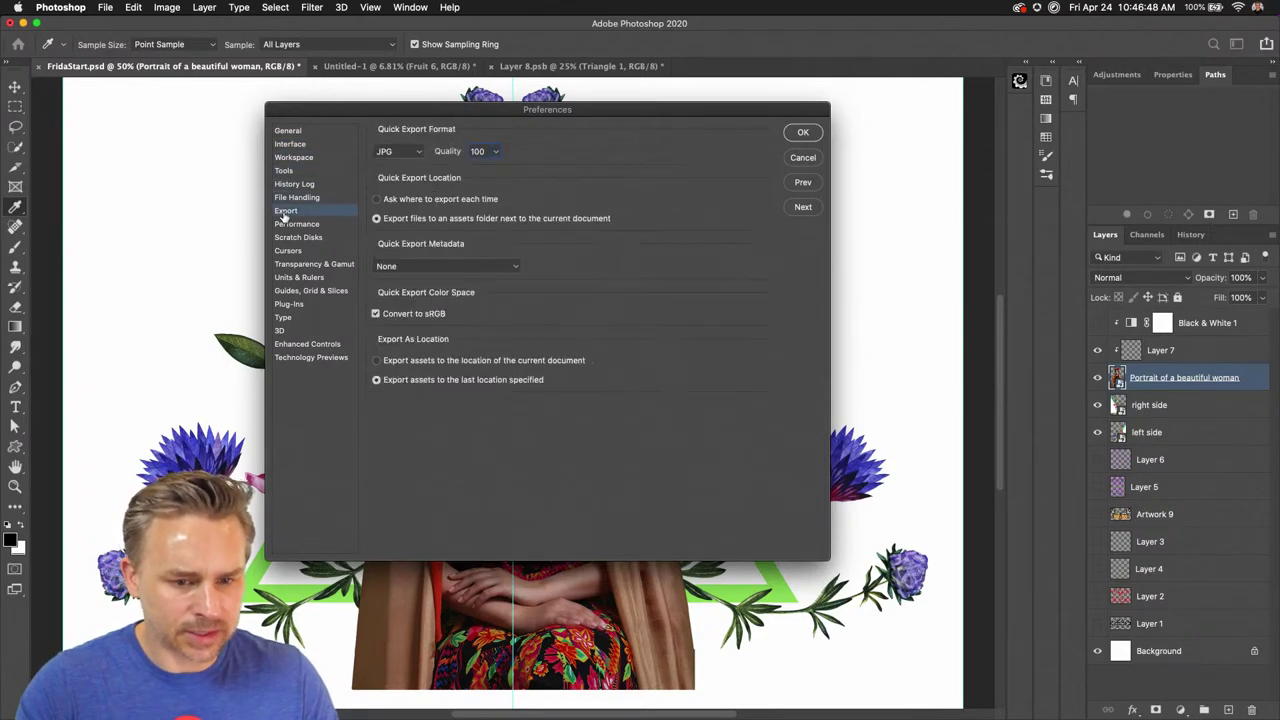
click(285, 224)
click(285, 238)
click(286, 251)
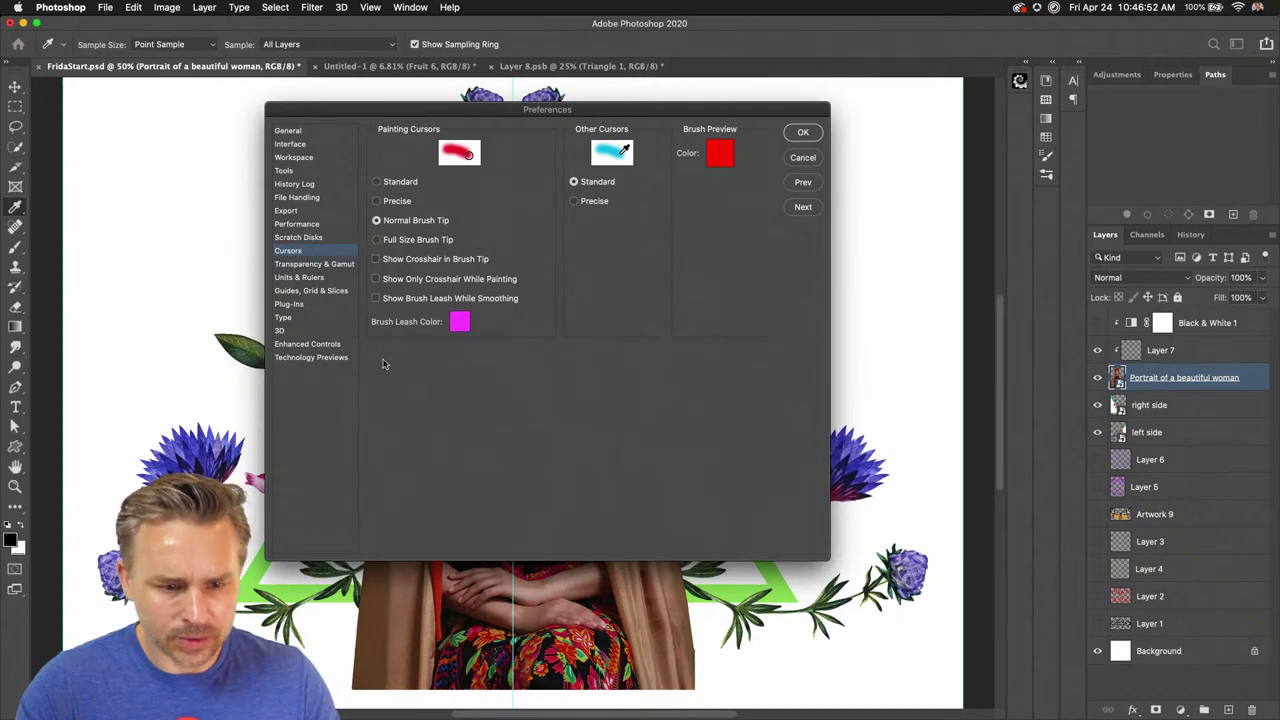
click(305, 265)
click(286, 278)
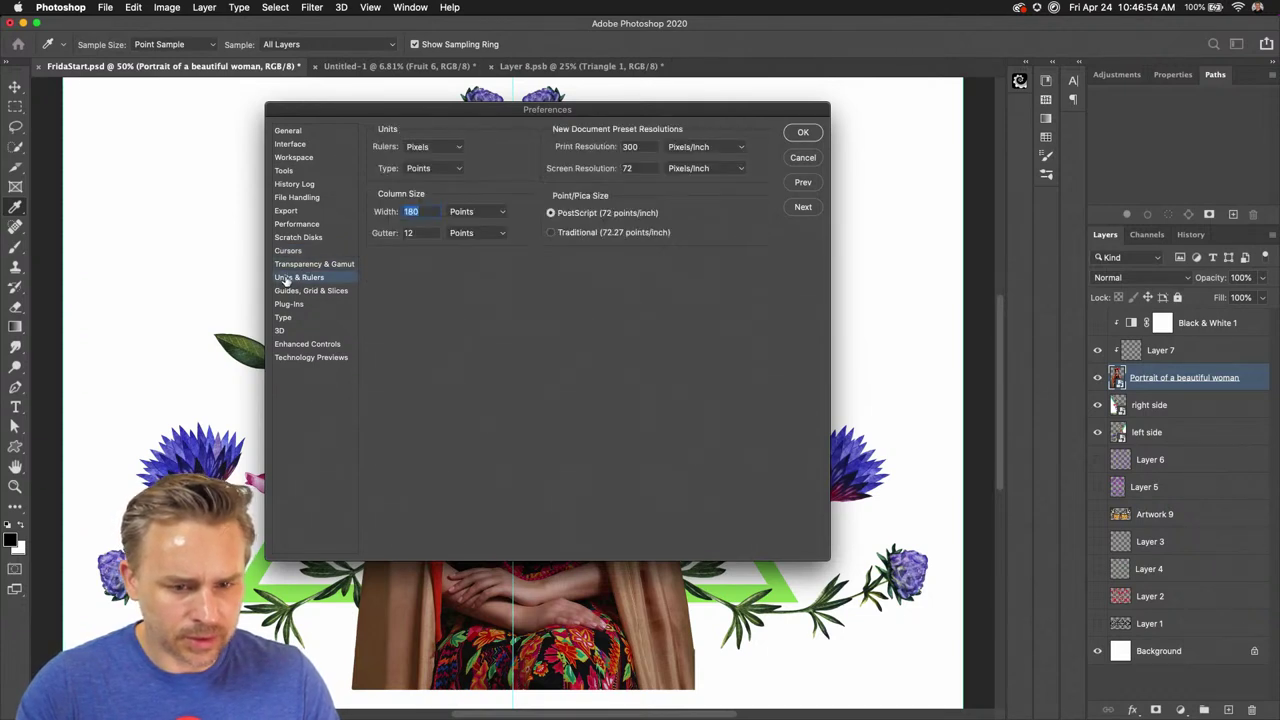
click(297, 291)
Set both the canvas and artboard guide colors to Black and apply the preferences
click(498, 147)
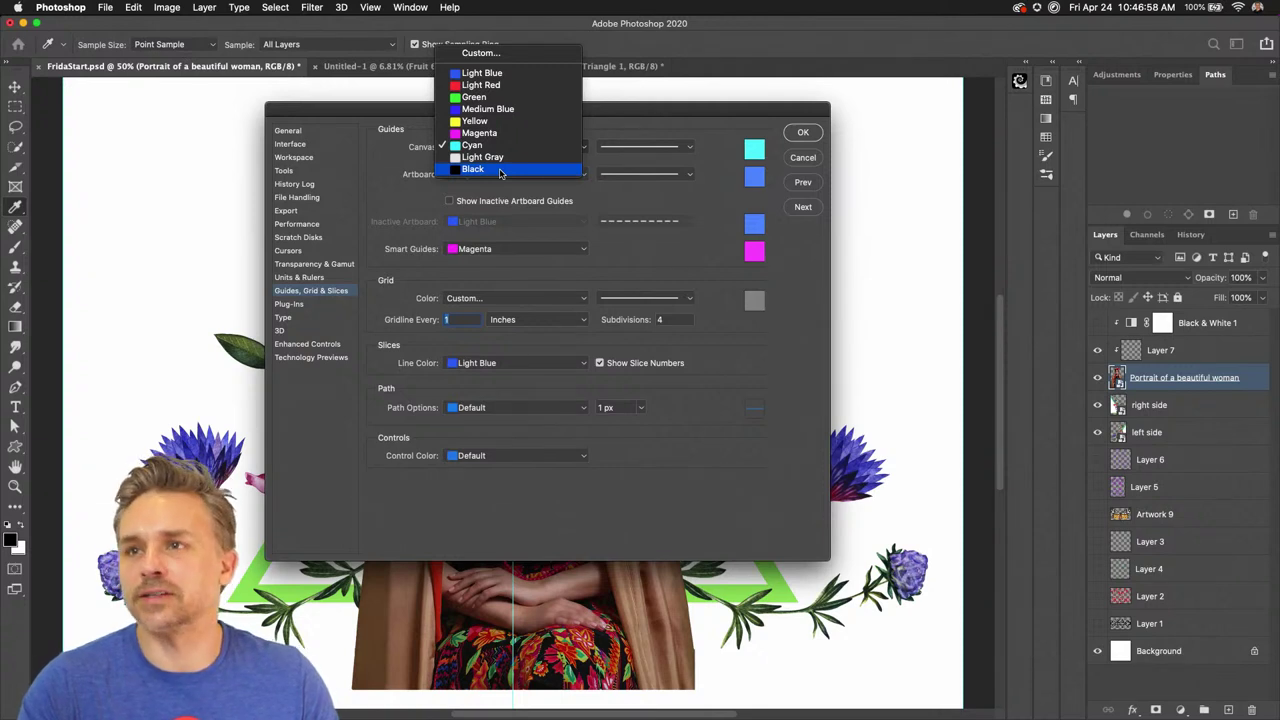
click(500, 170)
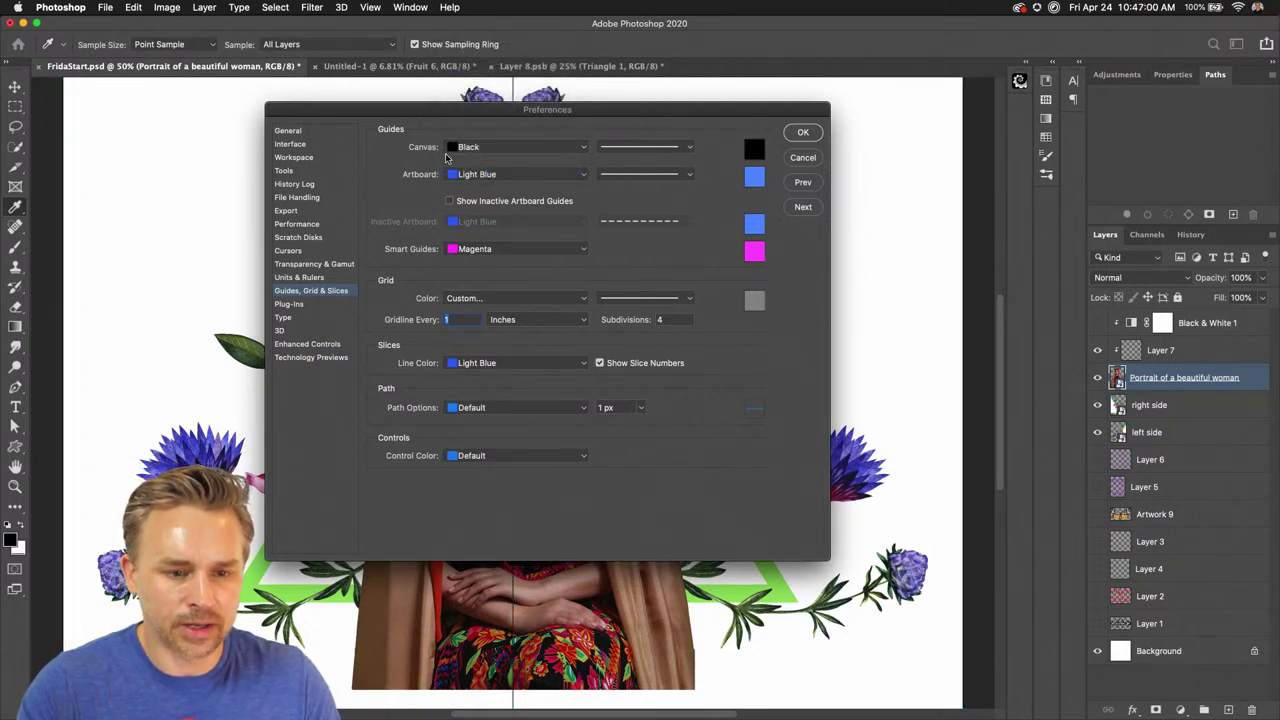
click(481, 148)
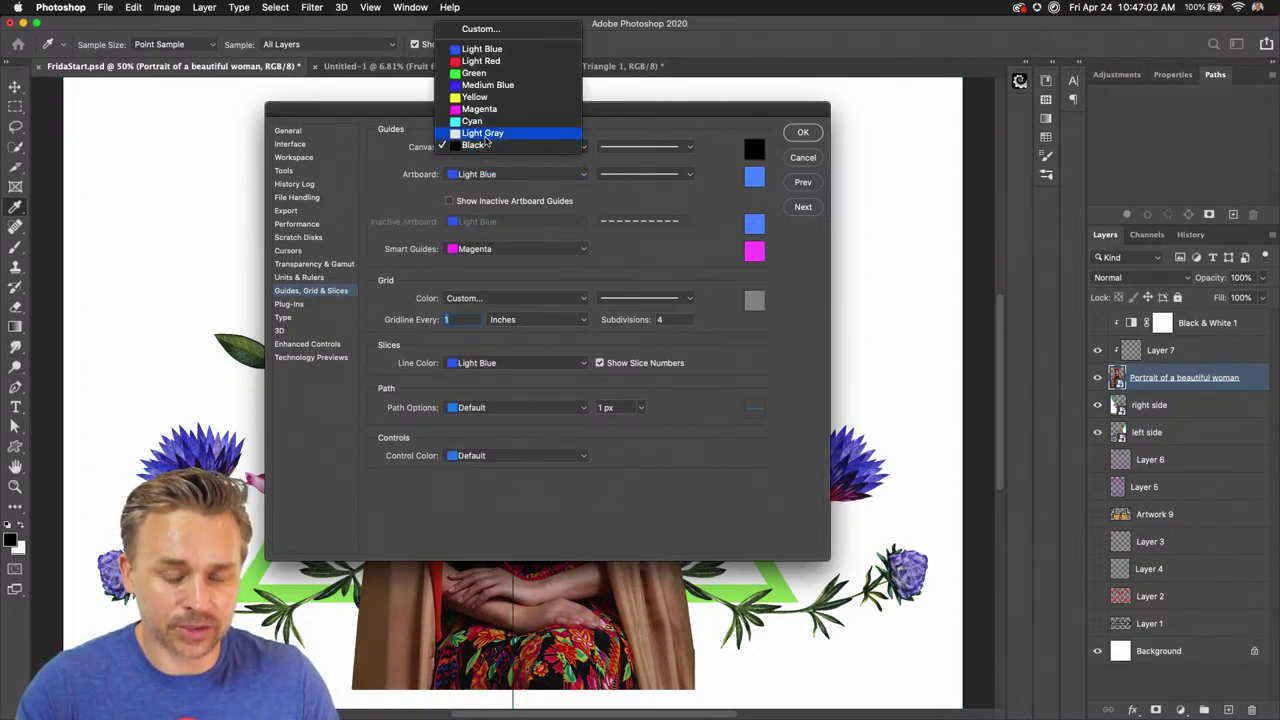
click(483, 147)
click(485, 174)
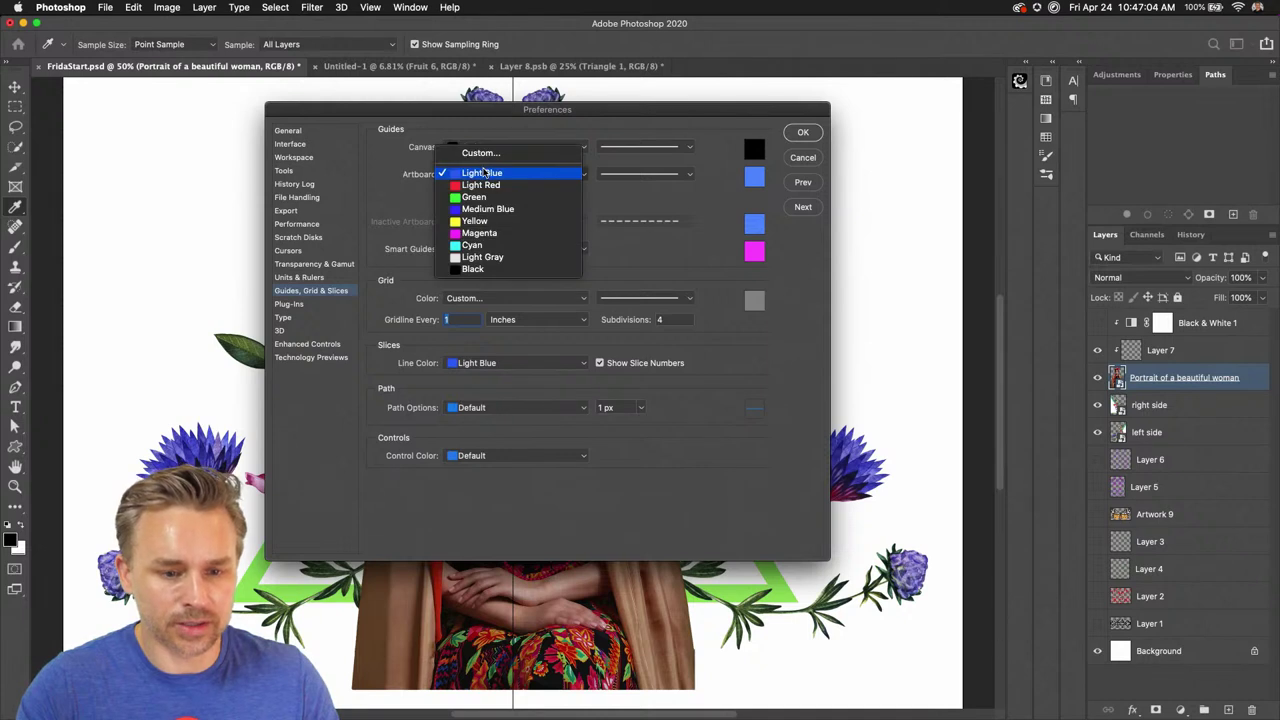
click(391, 195)
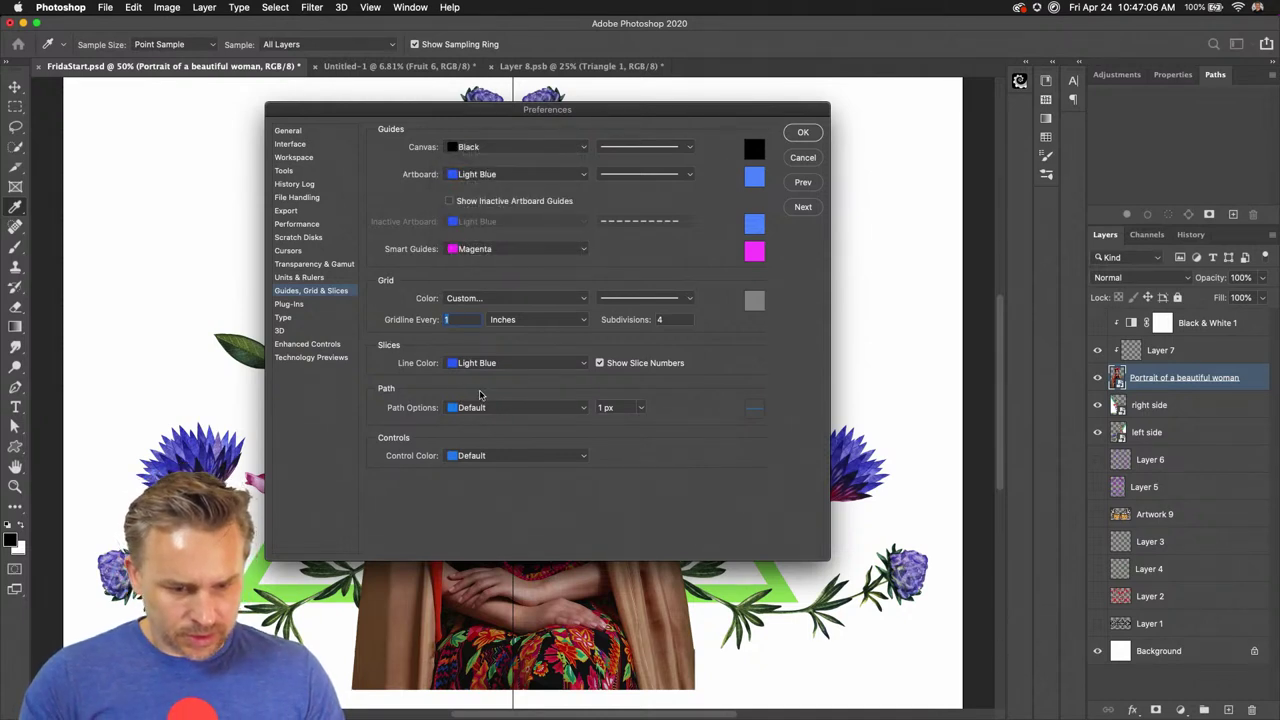
click(470, 175)
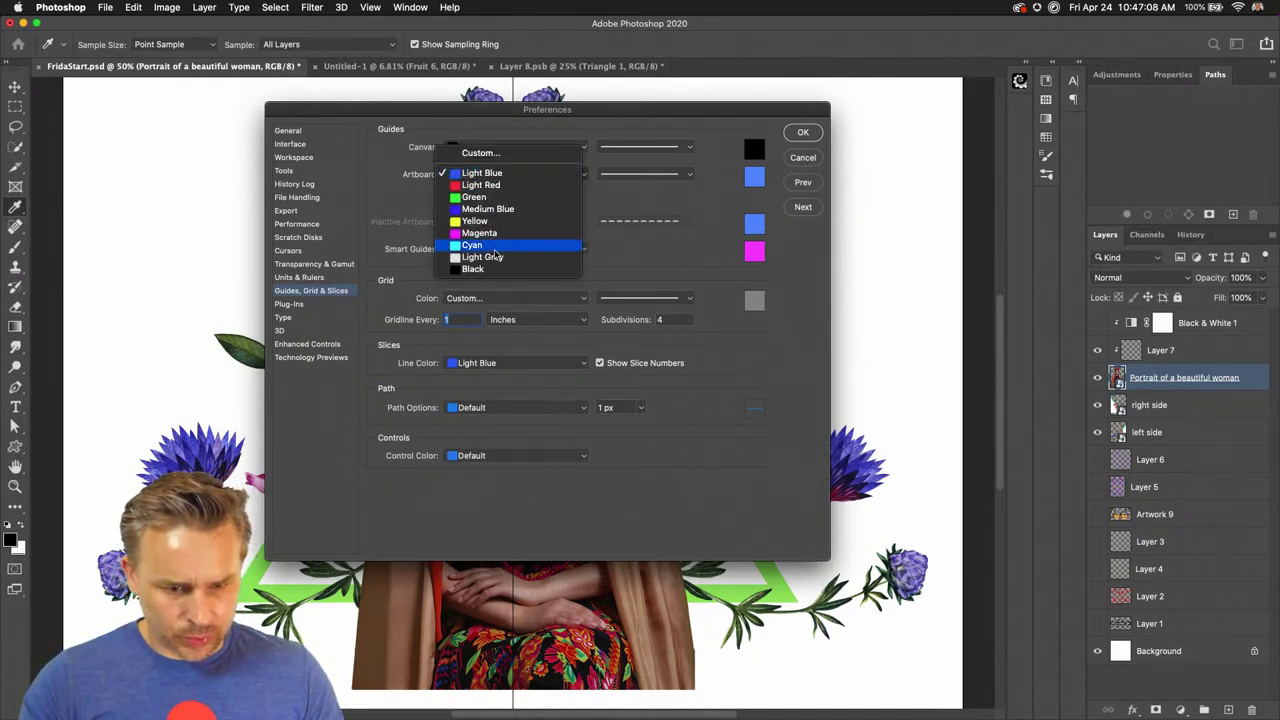
click(480, 274)
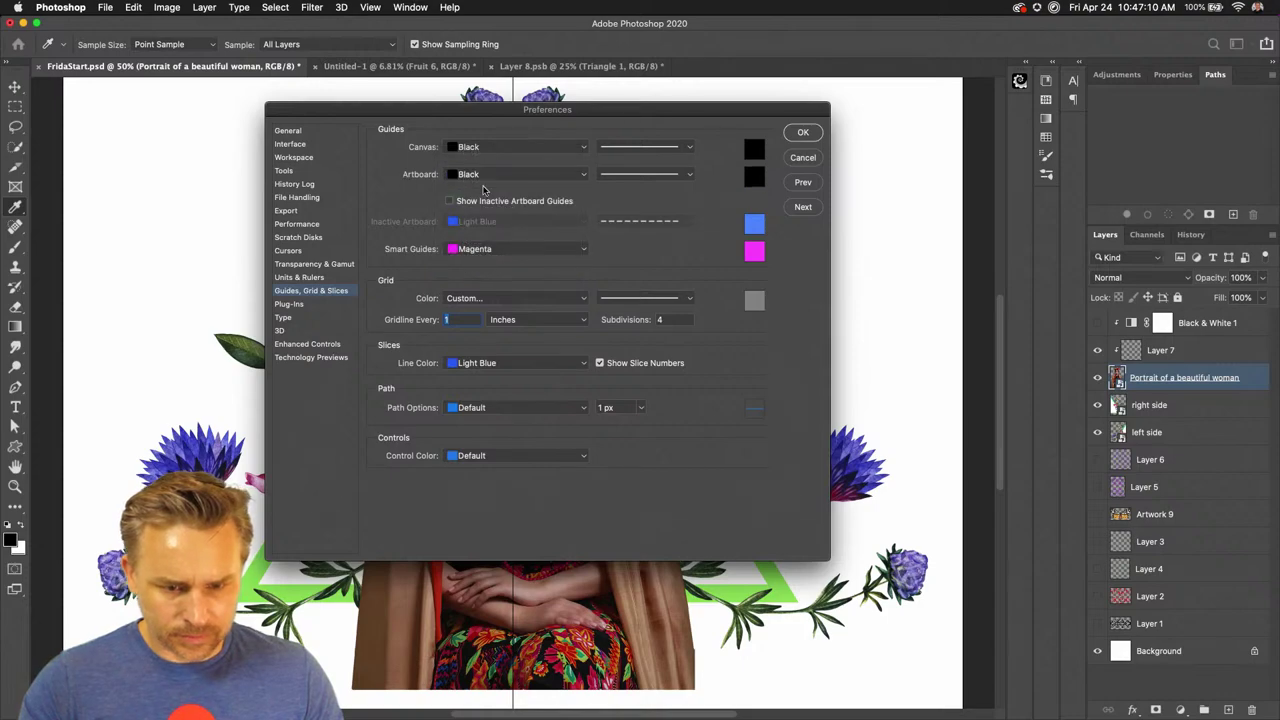
drag(759, 106, 1132, 170)
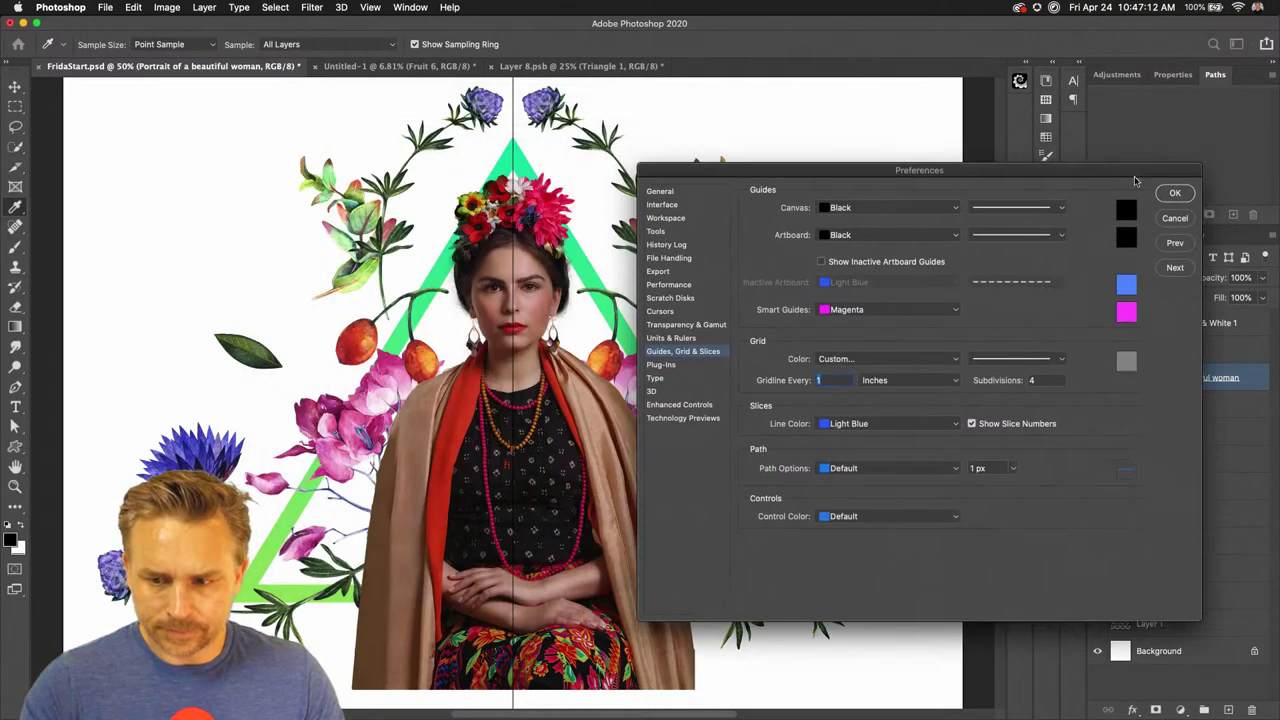
click(1168, 194)
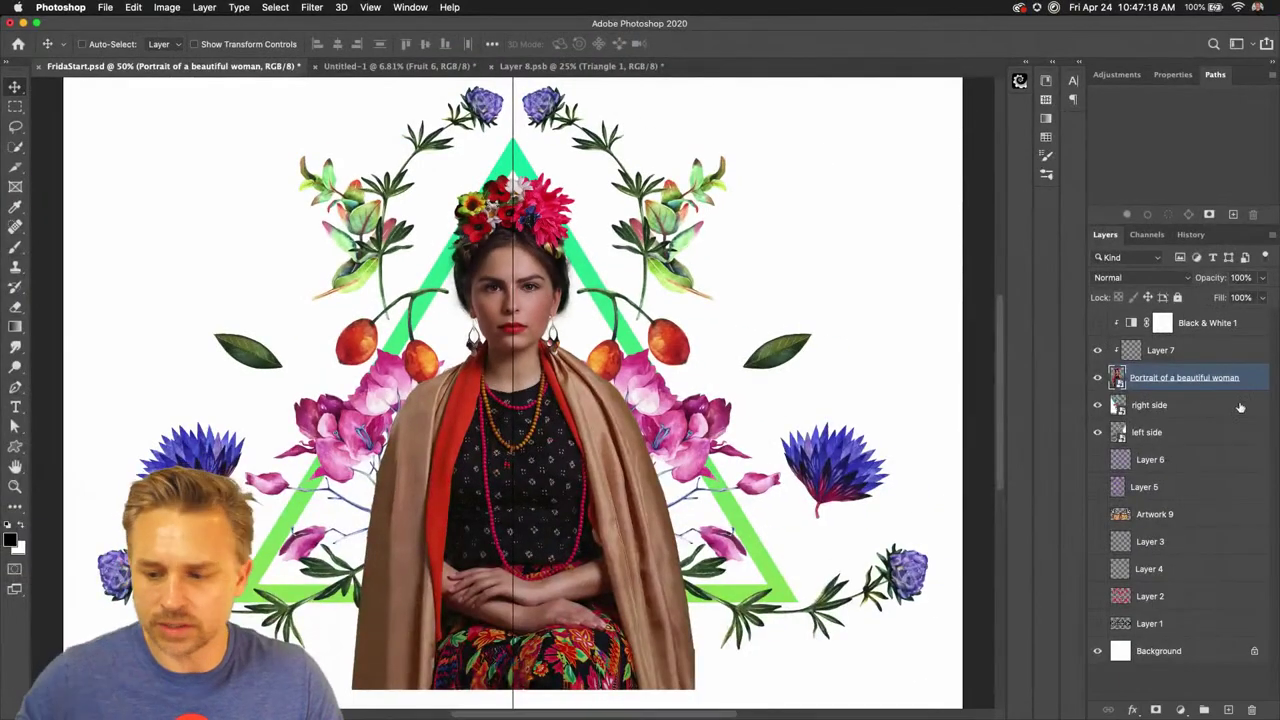
Nudge the portrait slightly to the right to align the face with the vertical center guide
key(Right)
key(Right)
key(Right)
key(Right)
key(Right)
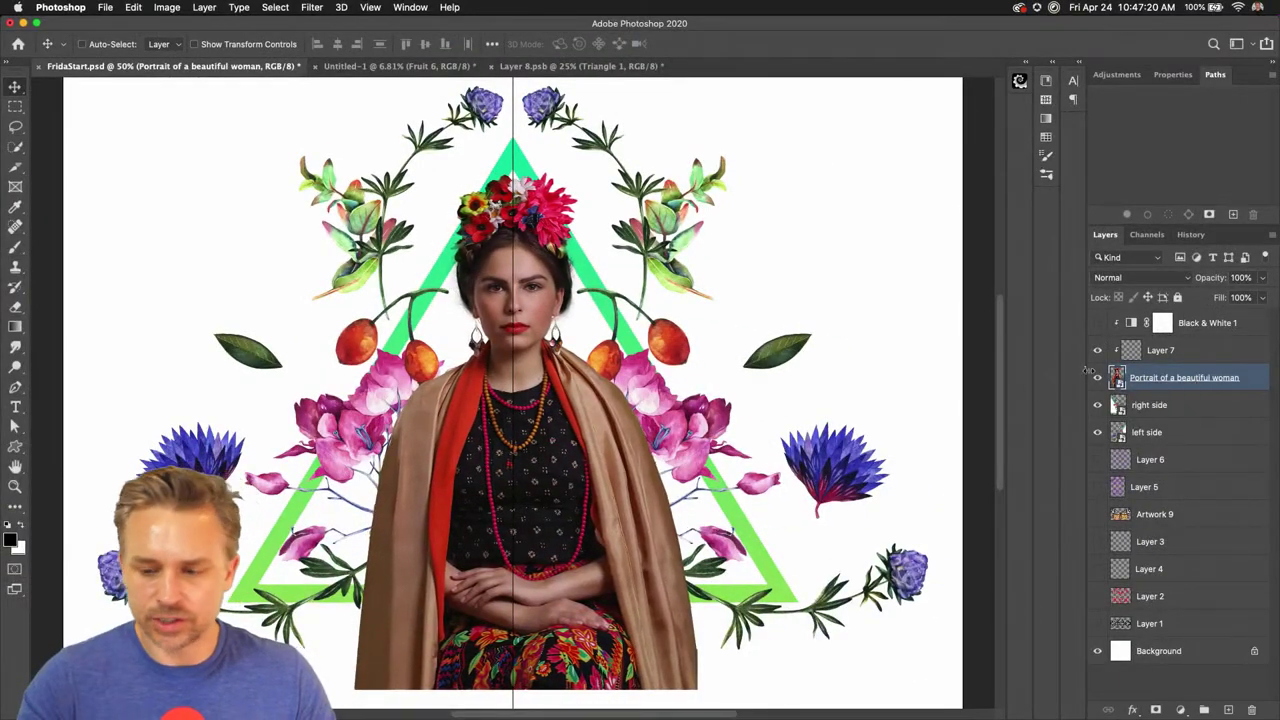
Mask the portrait with a rectangular selection ending at the inner edge of the triangle's bottom border, and hide the guides
click(15, 106)
drag(277, 148, 783, 585)
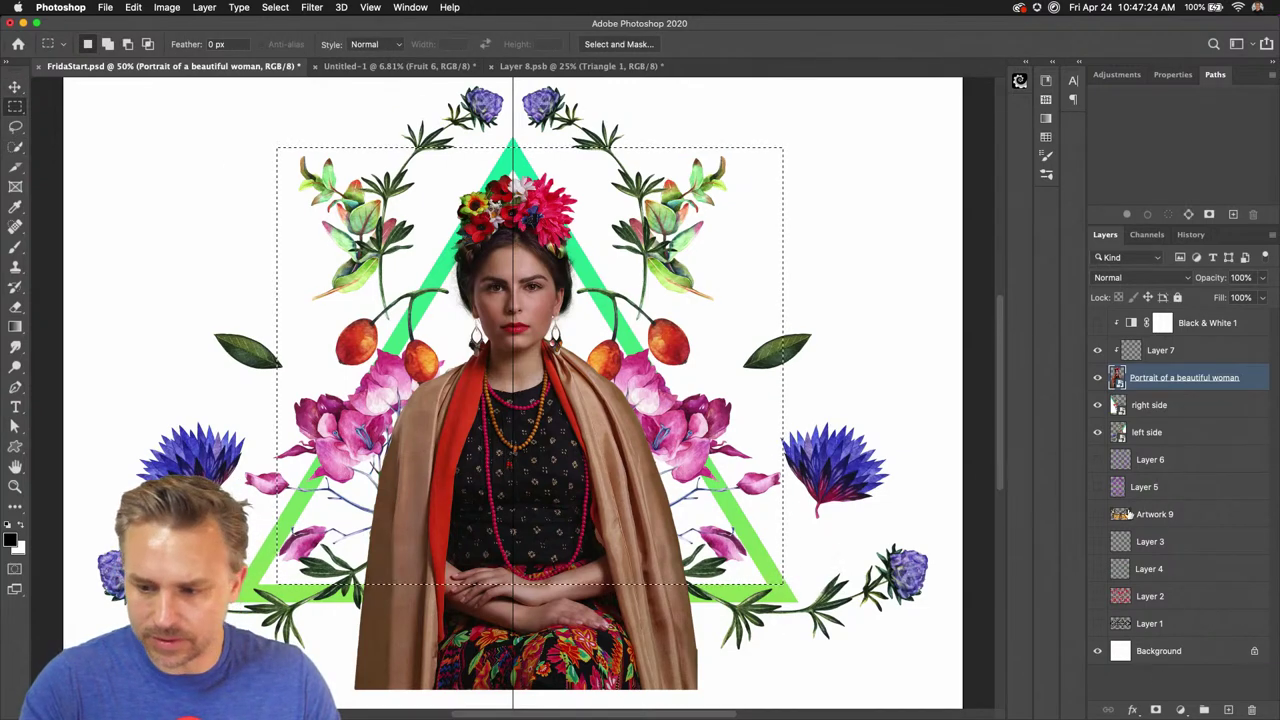
click(1156, 709)
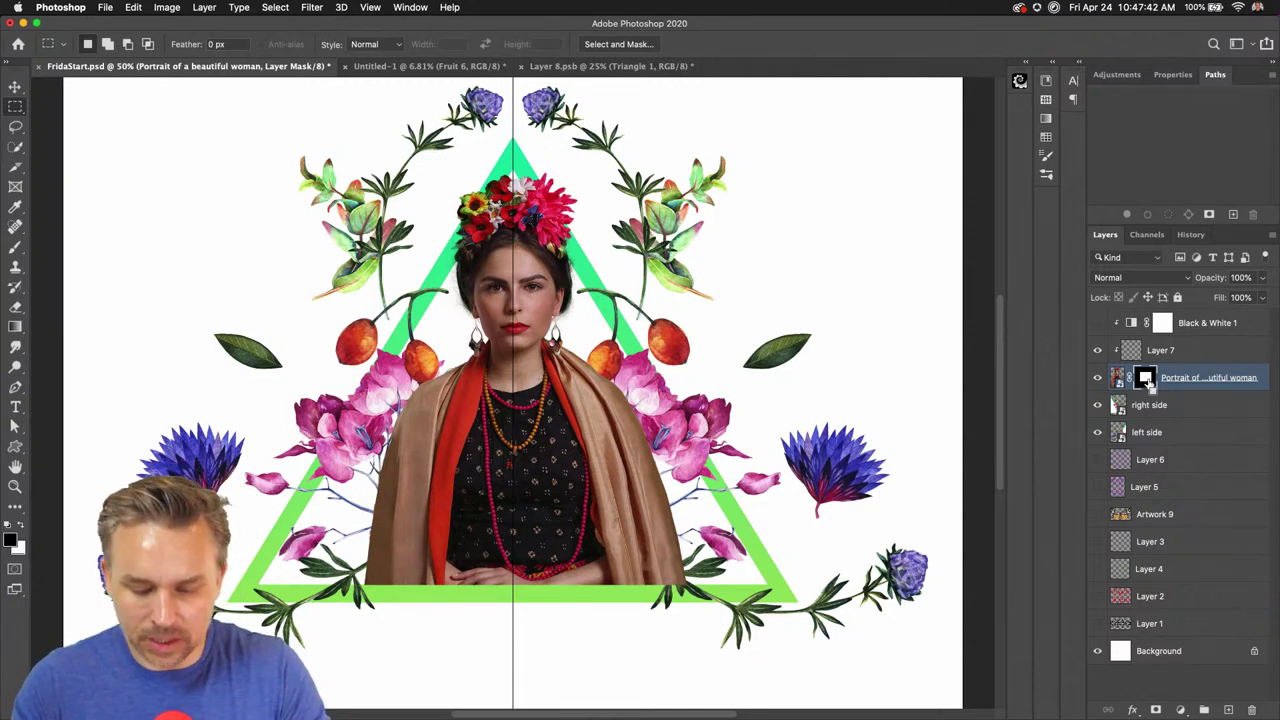
key(super+semicolon)
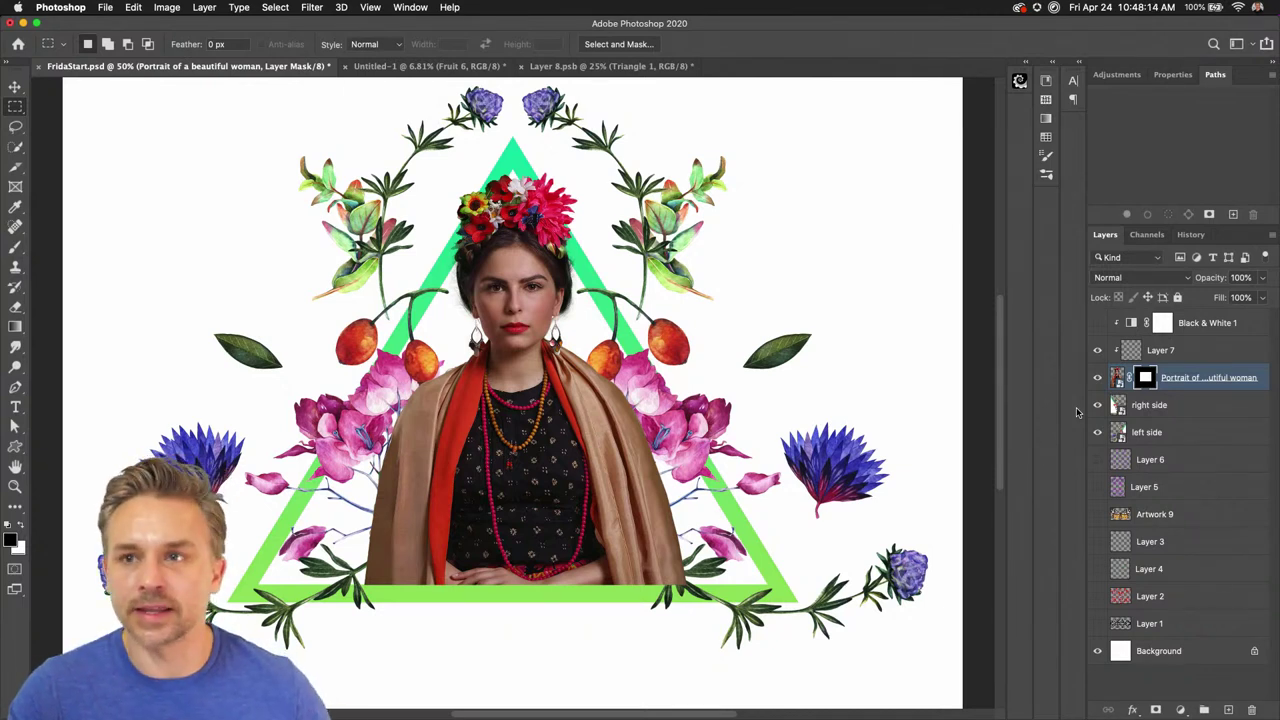
Replace the existing Black & White adjustment with a new Black & White adjustment layer and delete Layer 7
click(1135, 356)
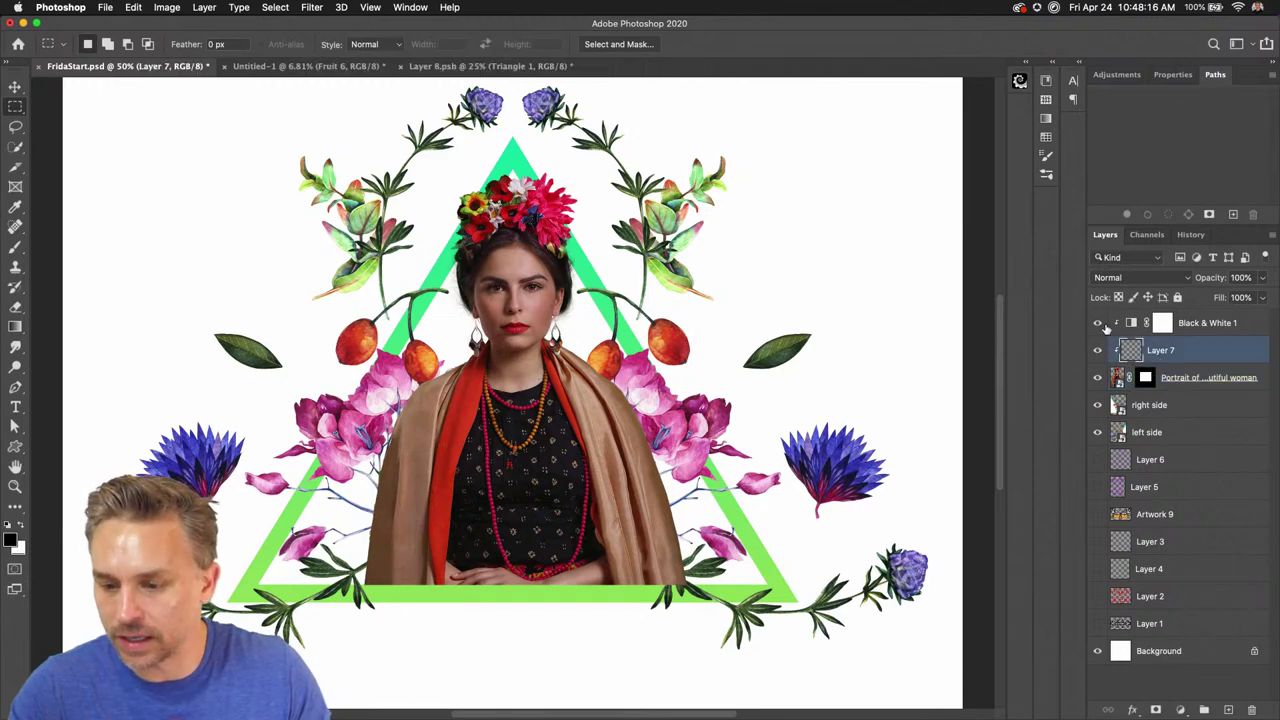
click(1097, 323)
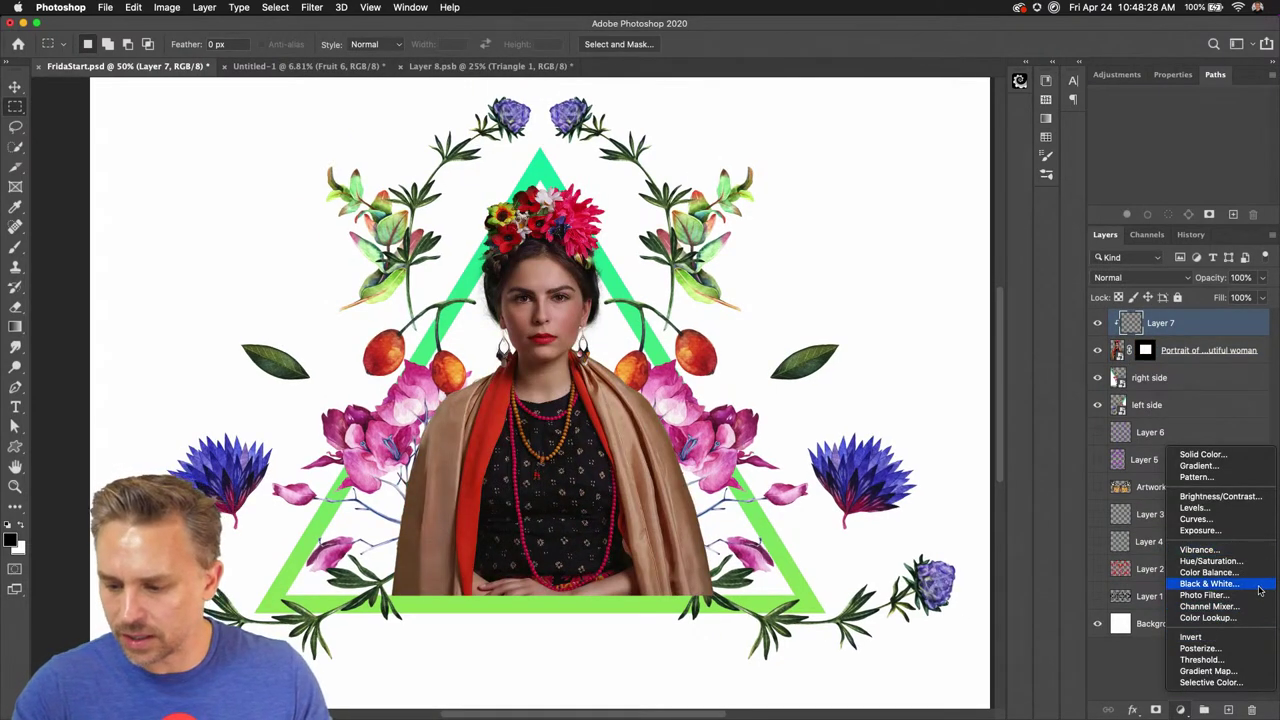
click(1257, 587)
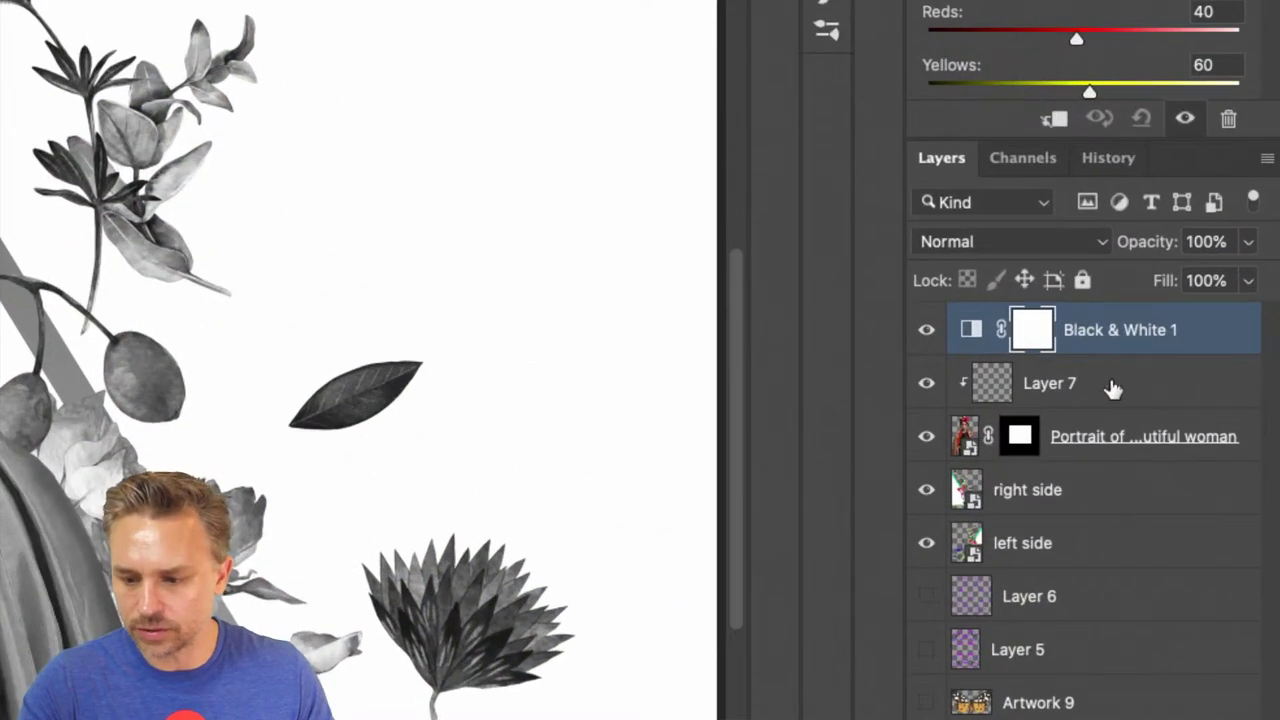
click(1189, 355)
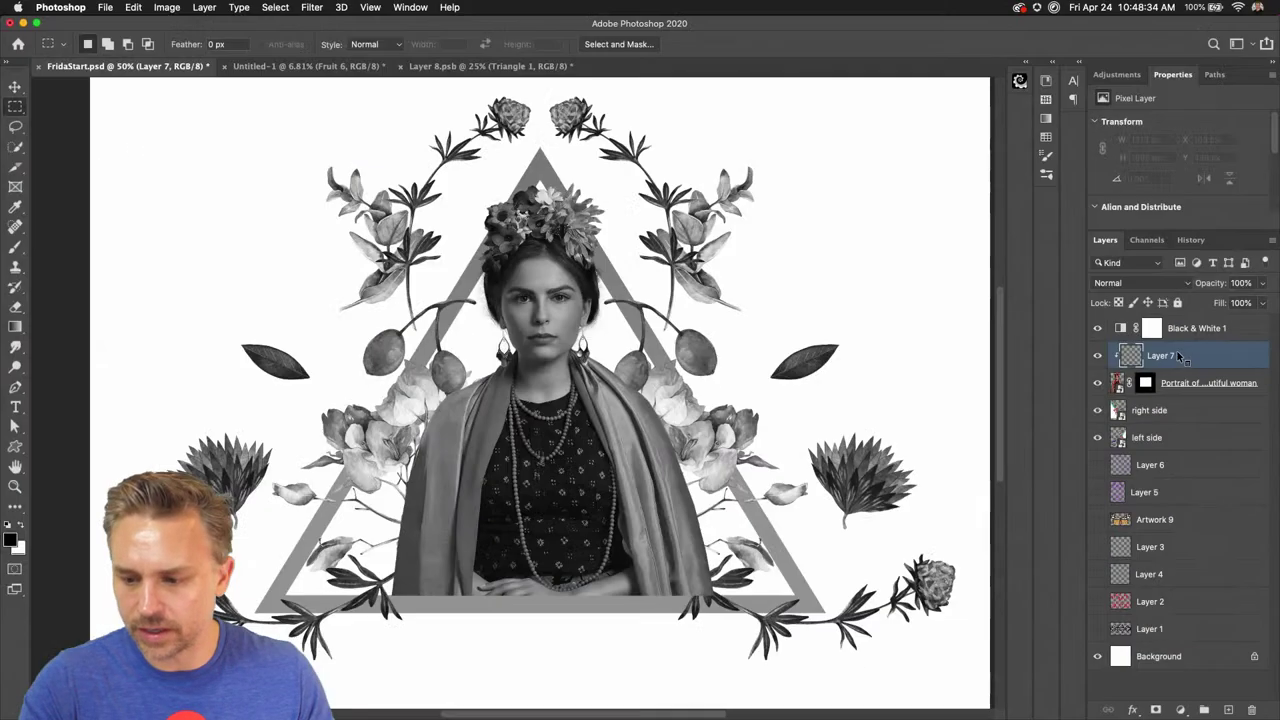
key(Delete)
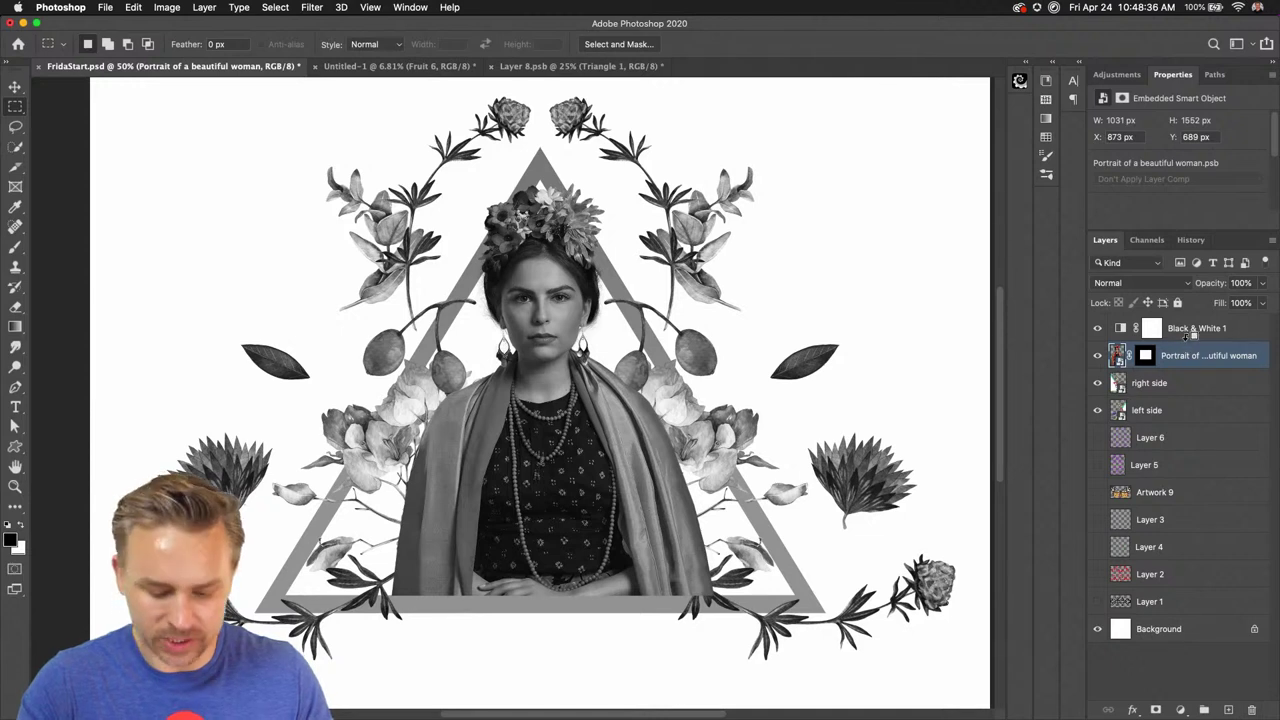
Clip the Black & White adjustment to the portrait layer and enlarge its properties to show all color sliders
alt+click(1196, 341)
click(1240, 328)
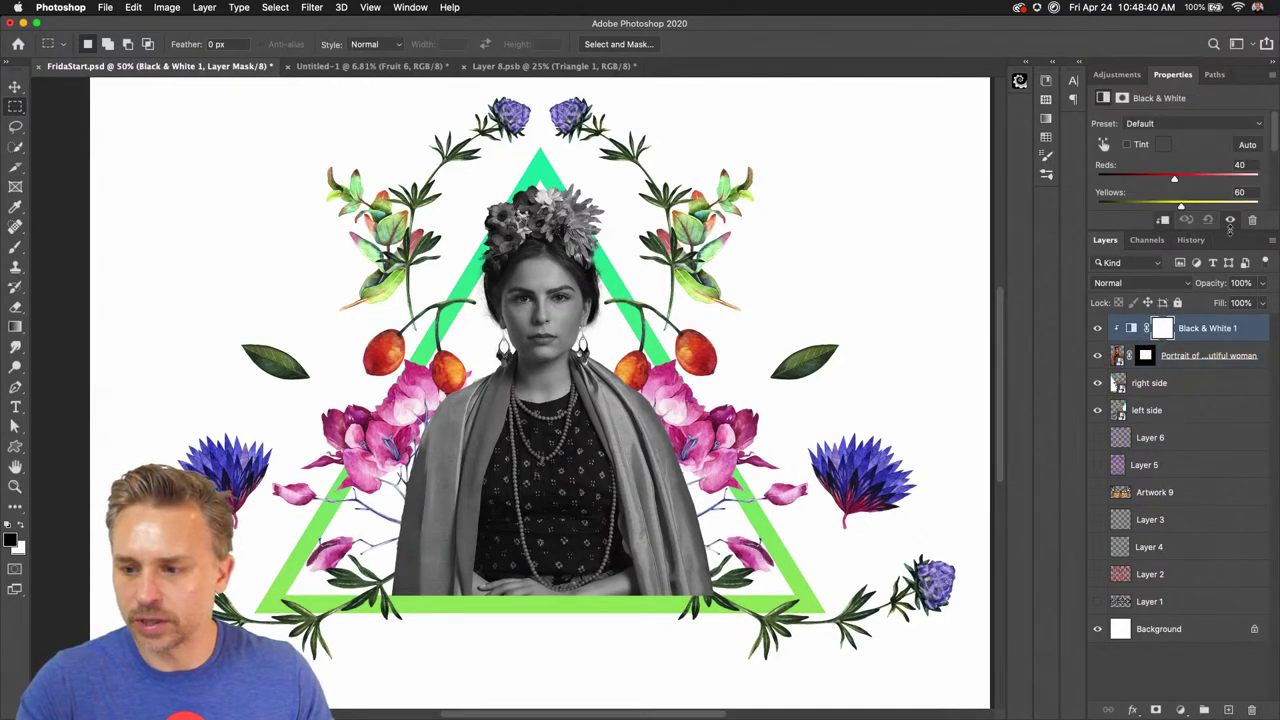
drag(1229, 231, 1233, 369)
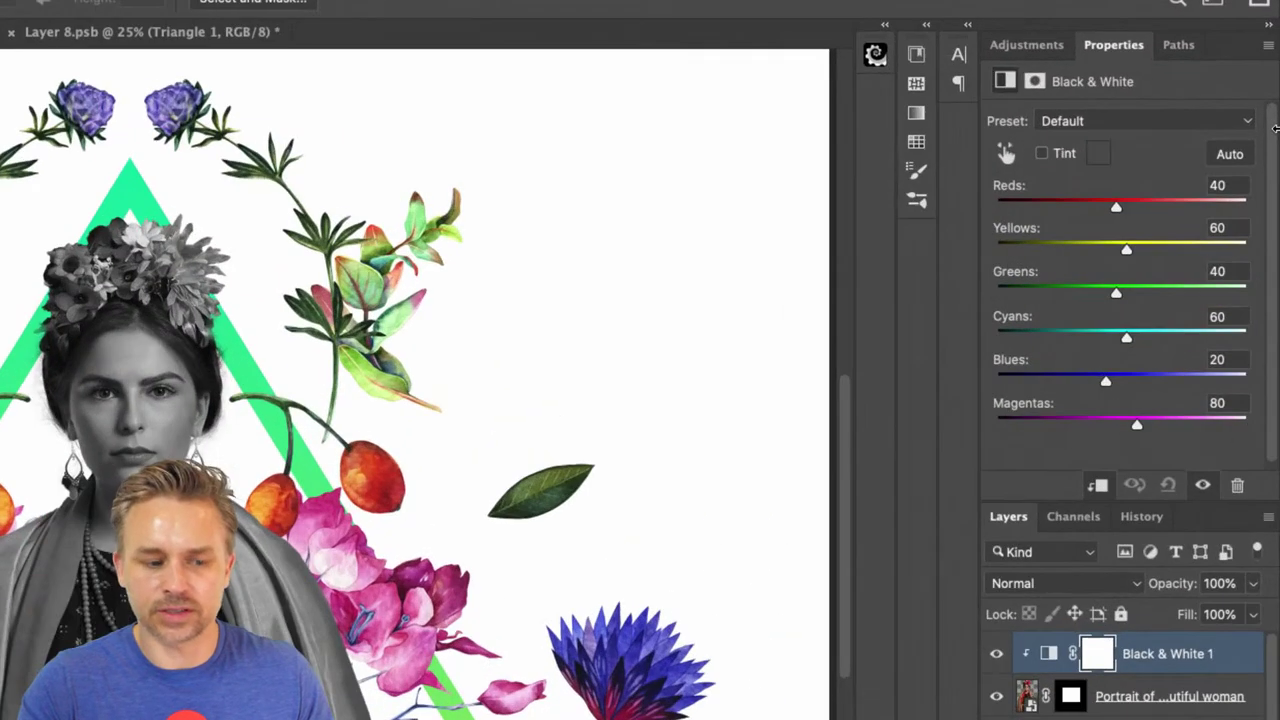
Try the High Contrast Blue Filter preset on the Black & White adjustment, and settle on High Contrast Red Filter
click(1158, 124)
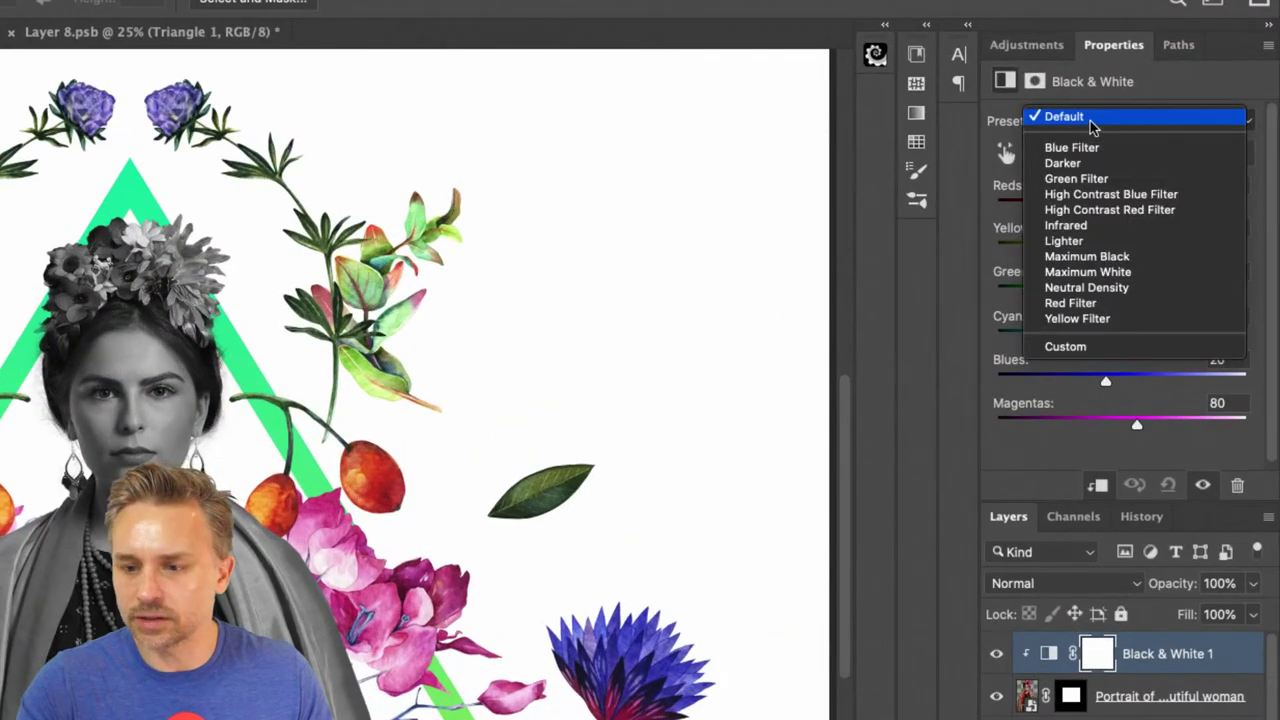
click(1130, 196)
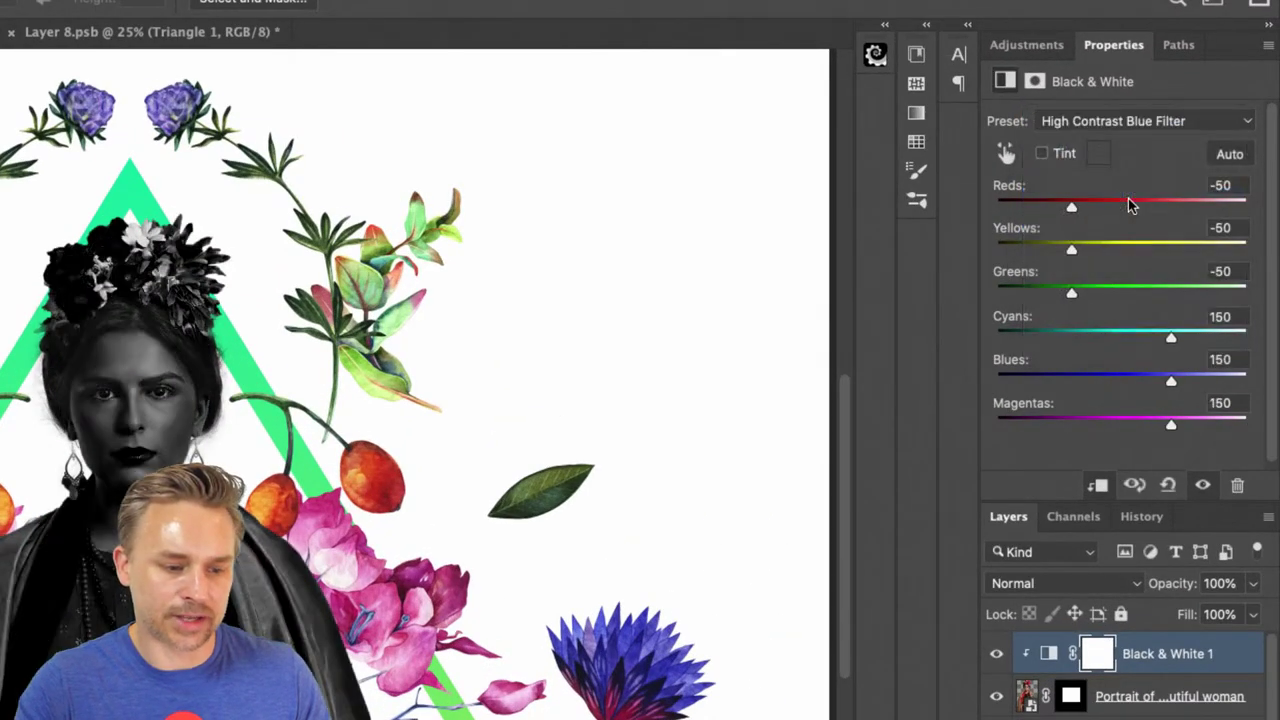
click(1114, 126)
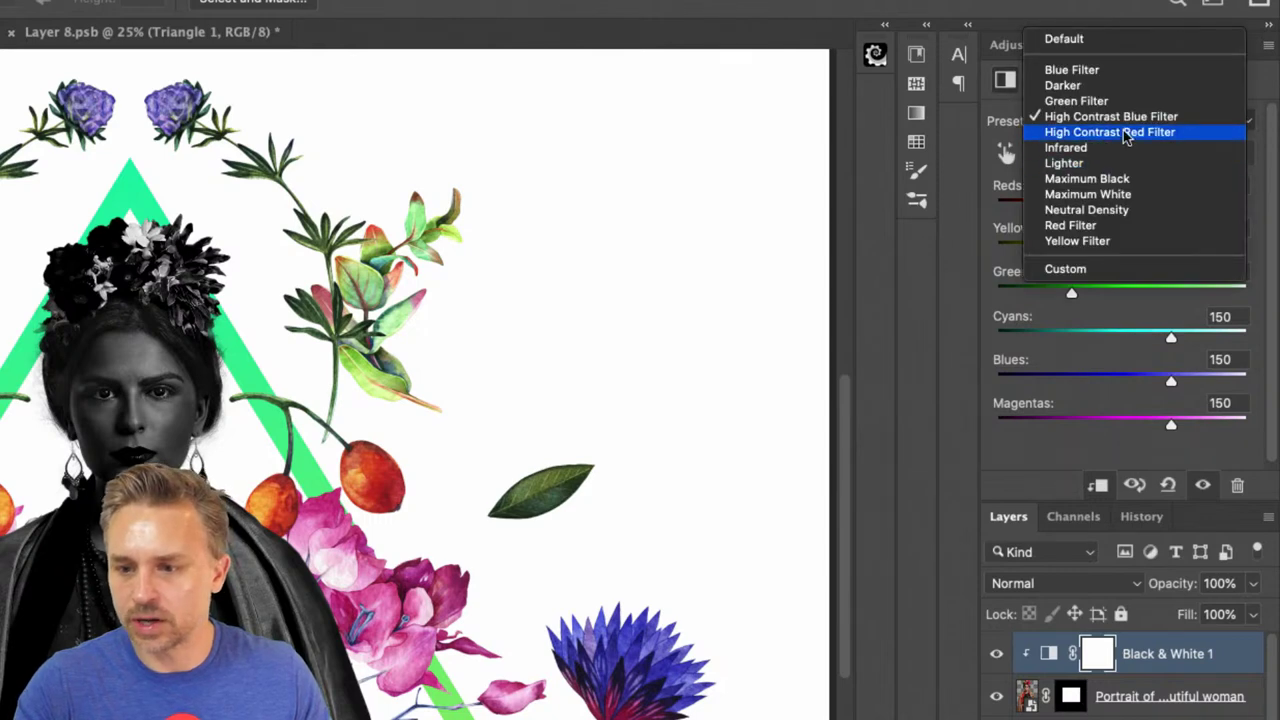
click(1123, 131)
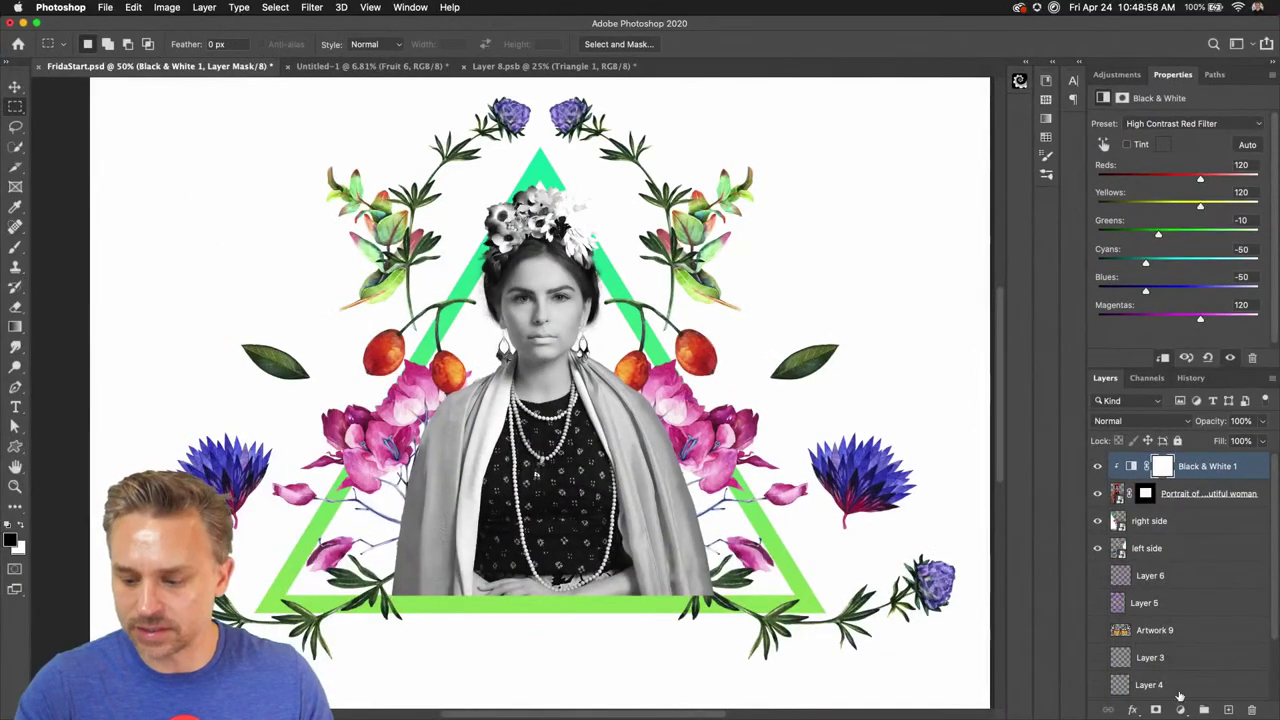
Add a Levels adjustment clipped to the portrait, with black input at 20 and white input at 222
click(1181, 709)
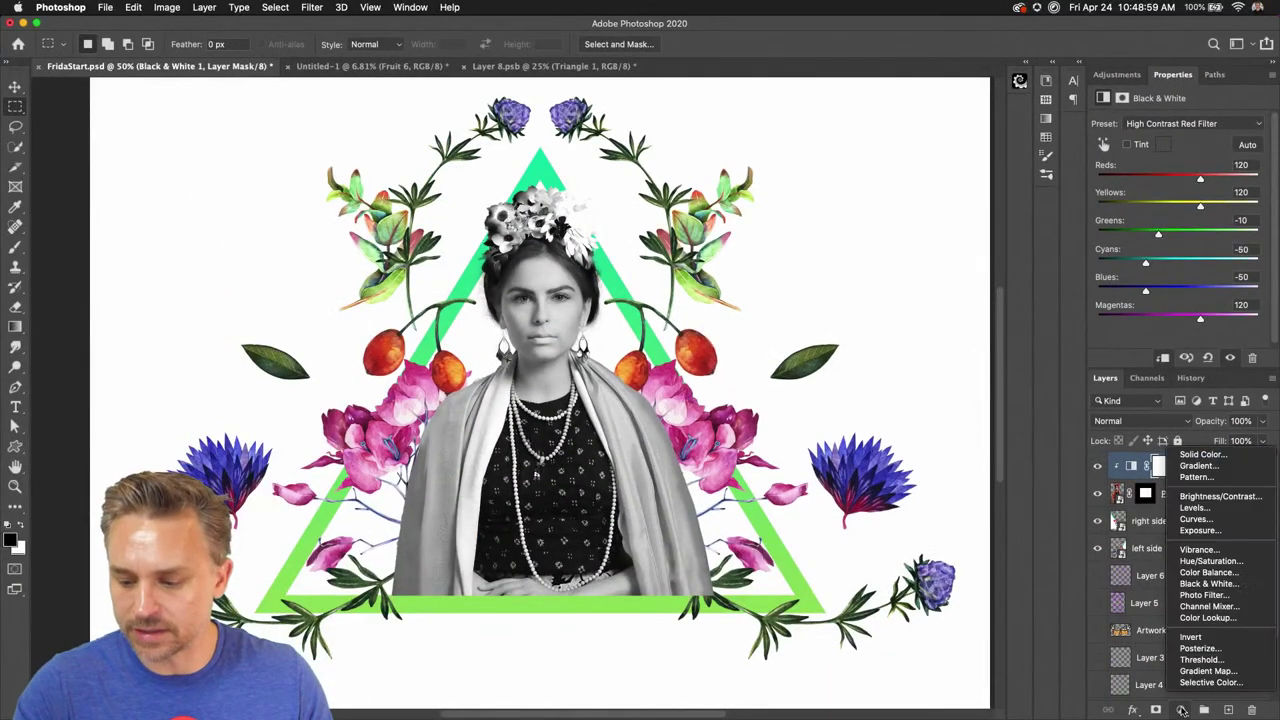
click(1211, 510)
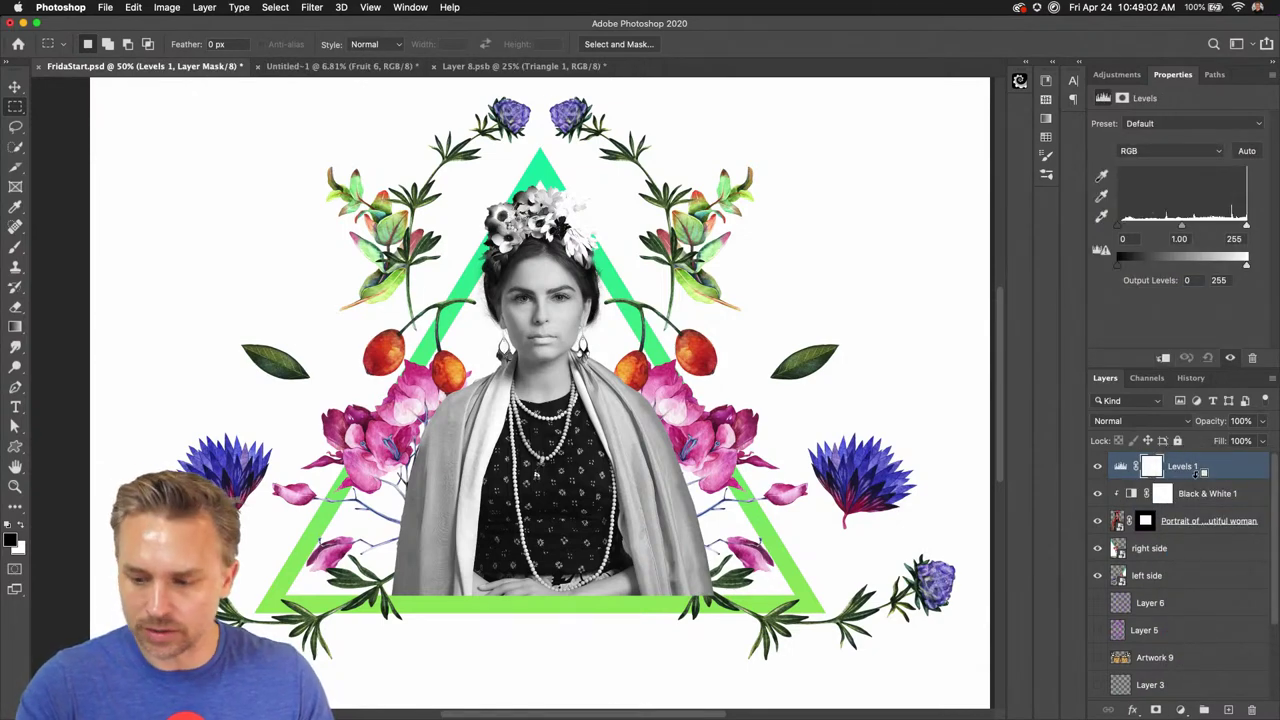
drag(1246, 227, 1229, 227)
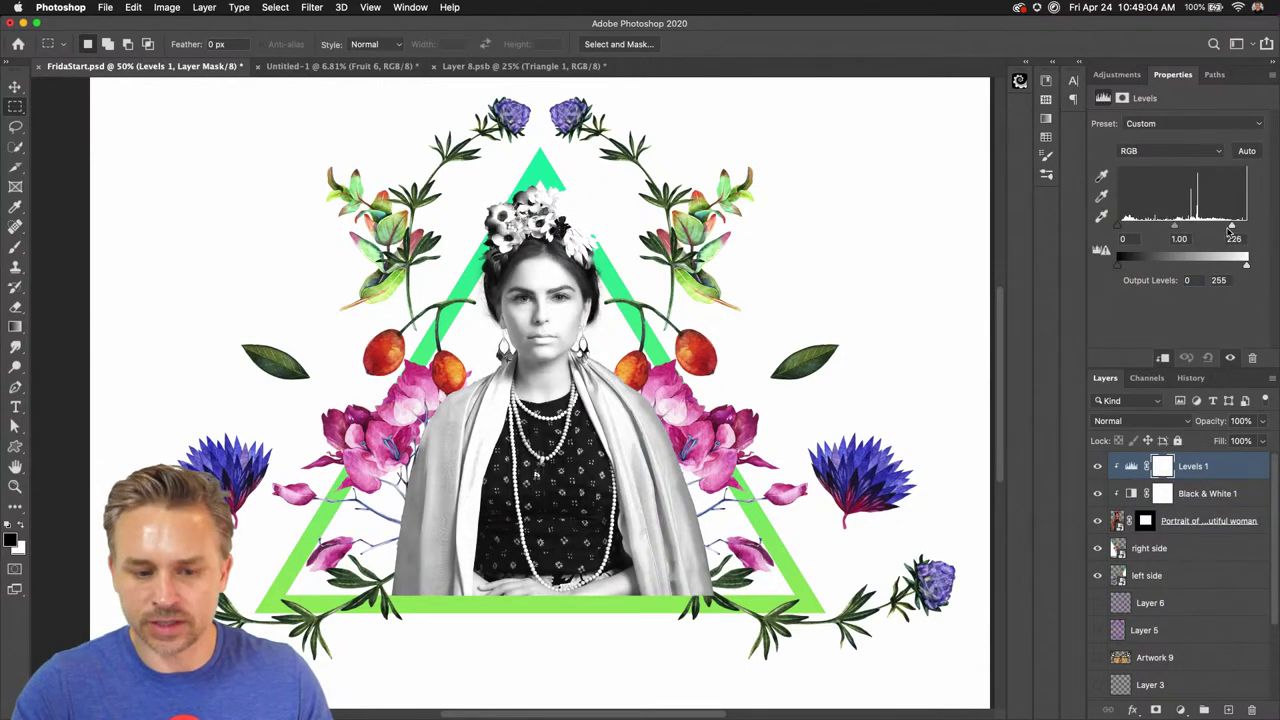
drag(1118, 228, 1131, 228)
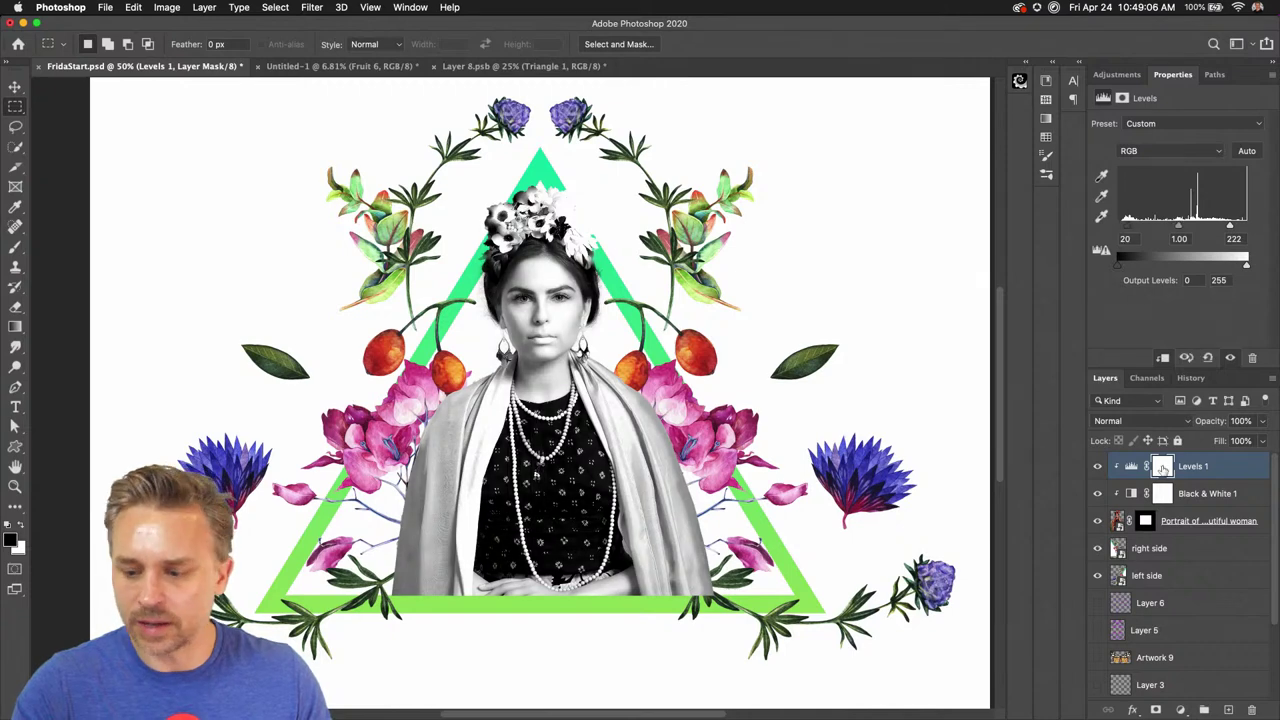
Set the Black & White adjustment's Reds to 83 and Yellows to 81, and collapse its properties
click(1198, 494)
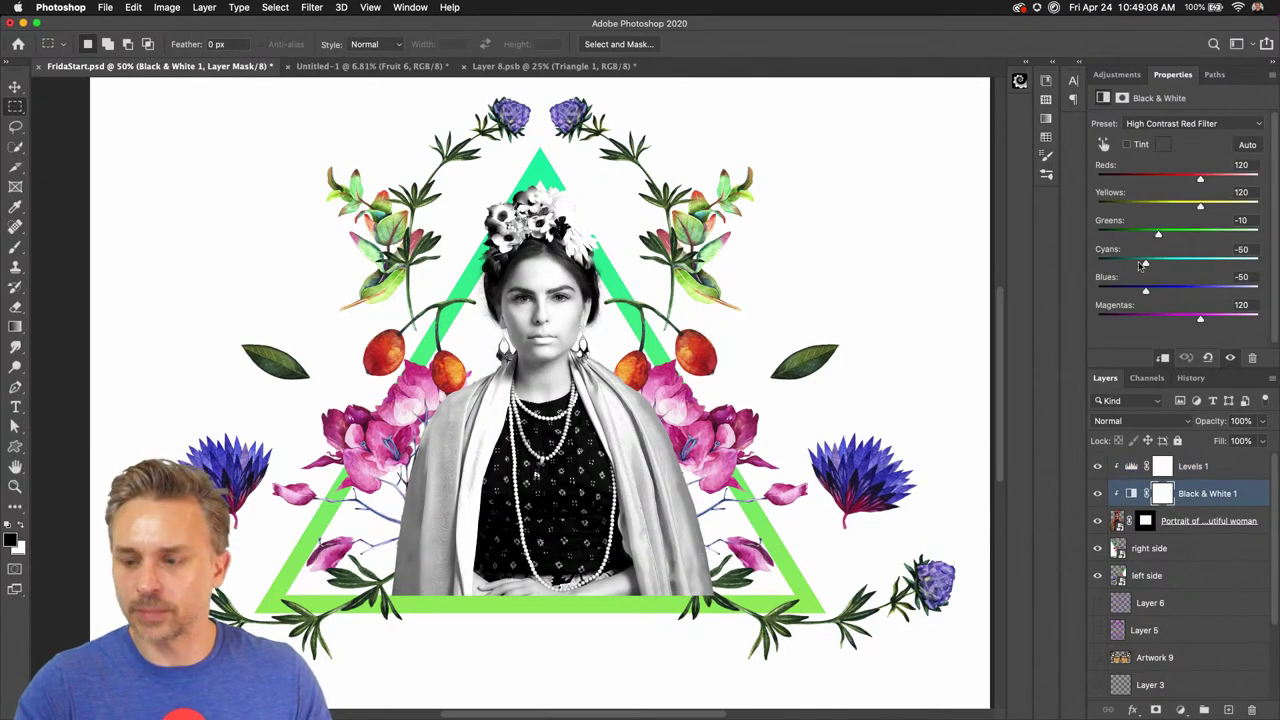
drag(1200, 205, 1191, 180)
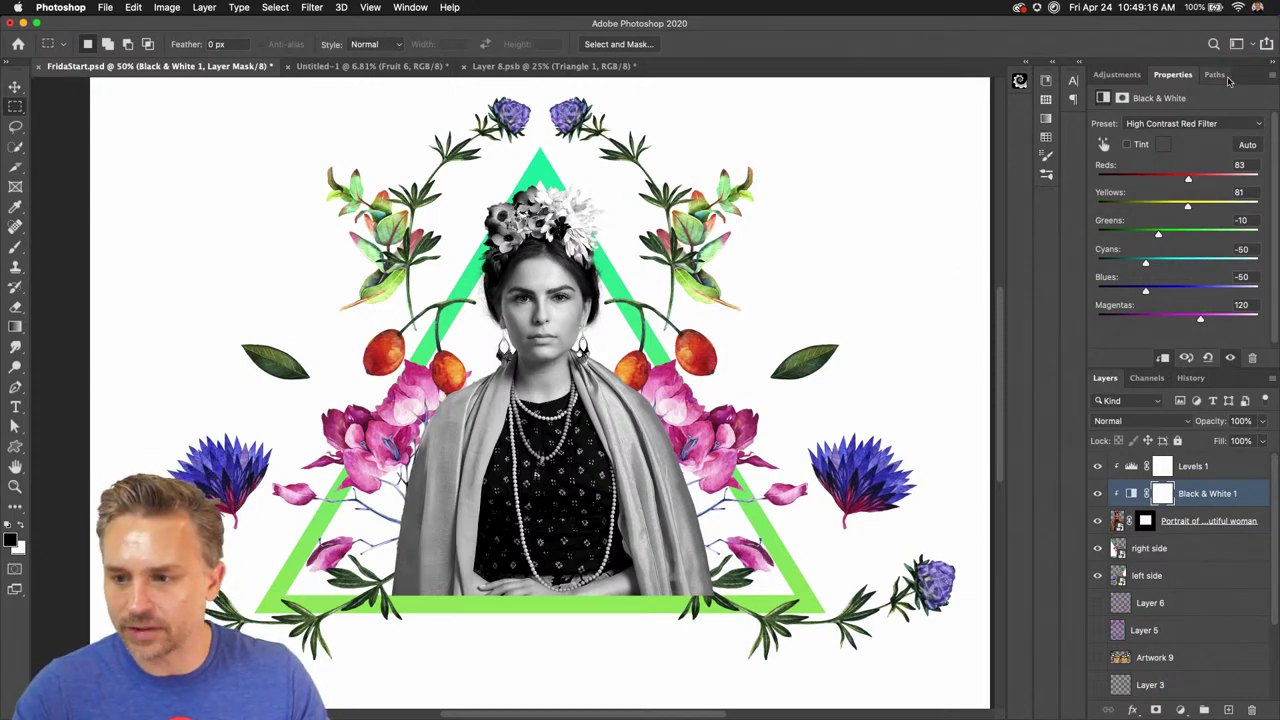
double_click(1173, 74)
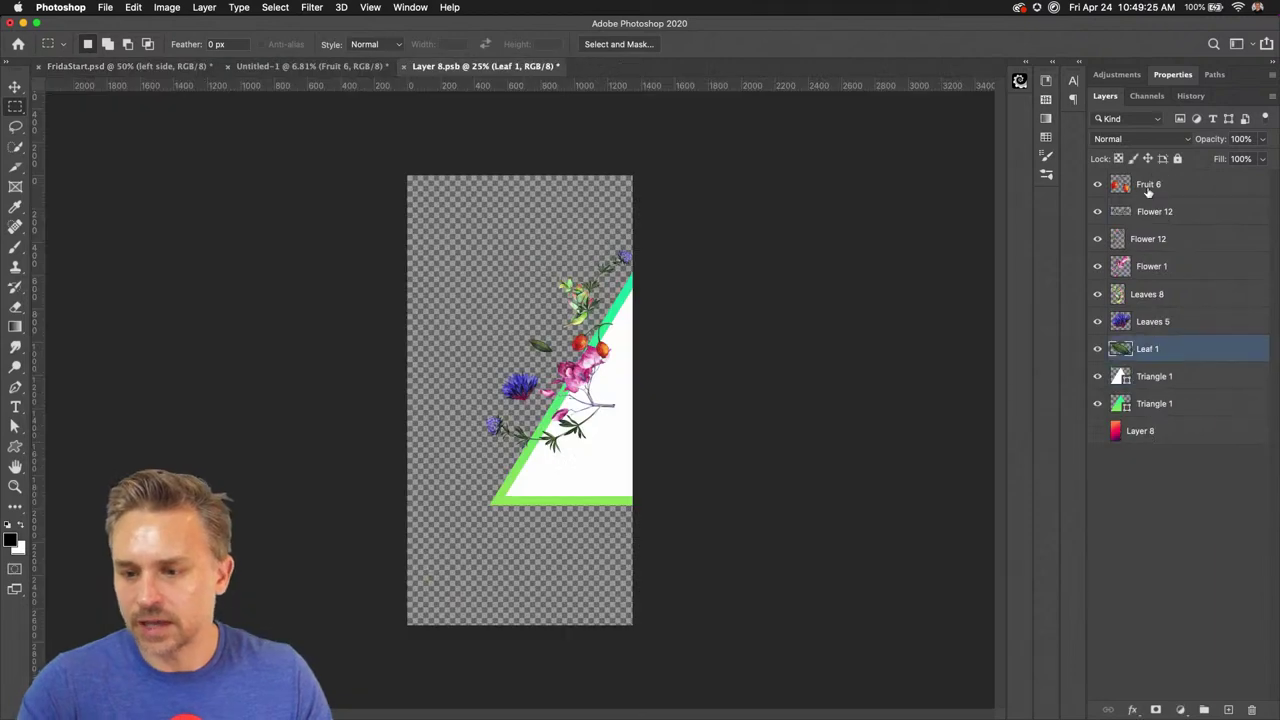
Select the Fruit 6 through Leaf 1 layers in Layer 8.psb and tile the three open documents side by side
shift+click(1146, 188)
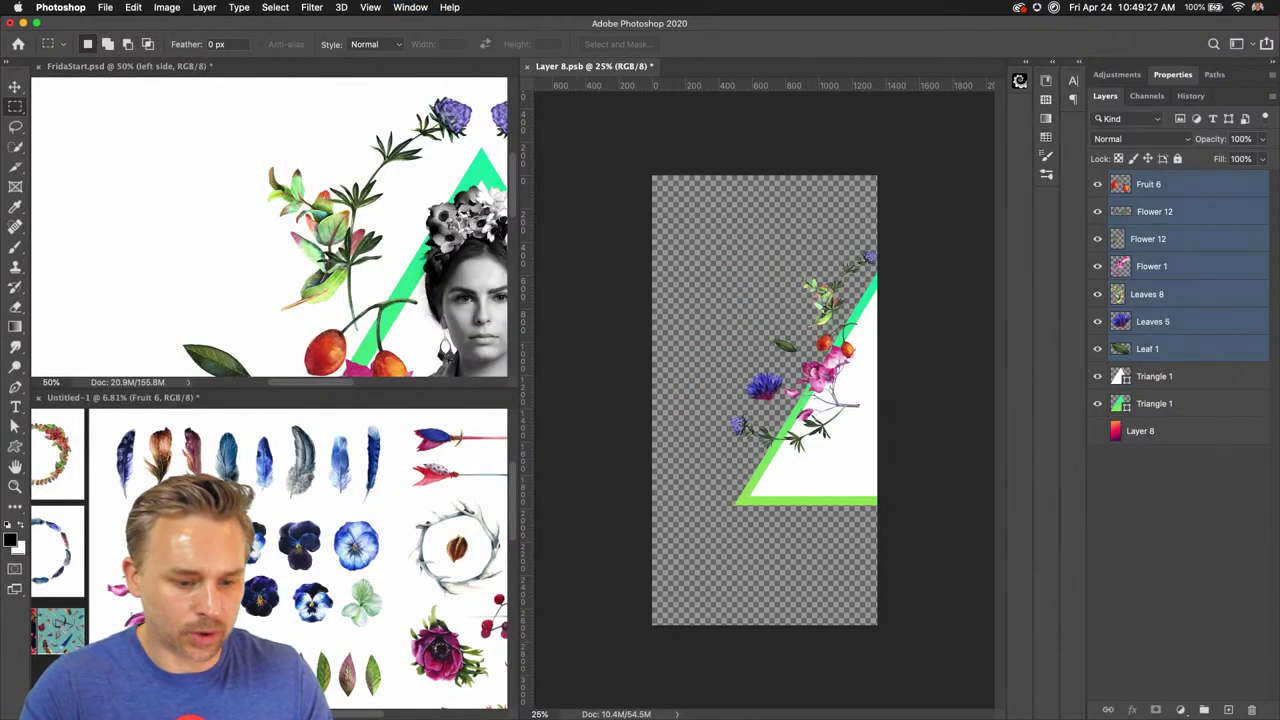
click(200, 600)
click(15, 87)
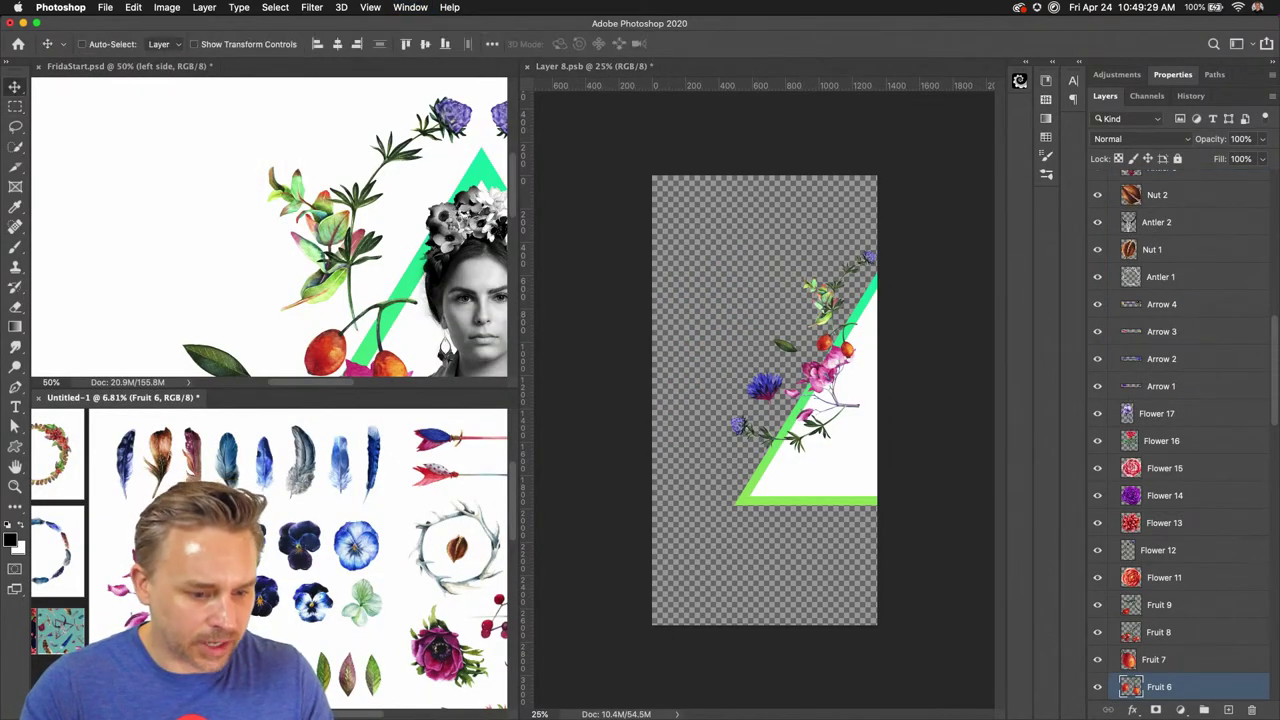
Copy Feather 3 from the Untitled-1 watercolor sheet into Layer 8.psb and FridaStart.psd
click(194, 455)
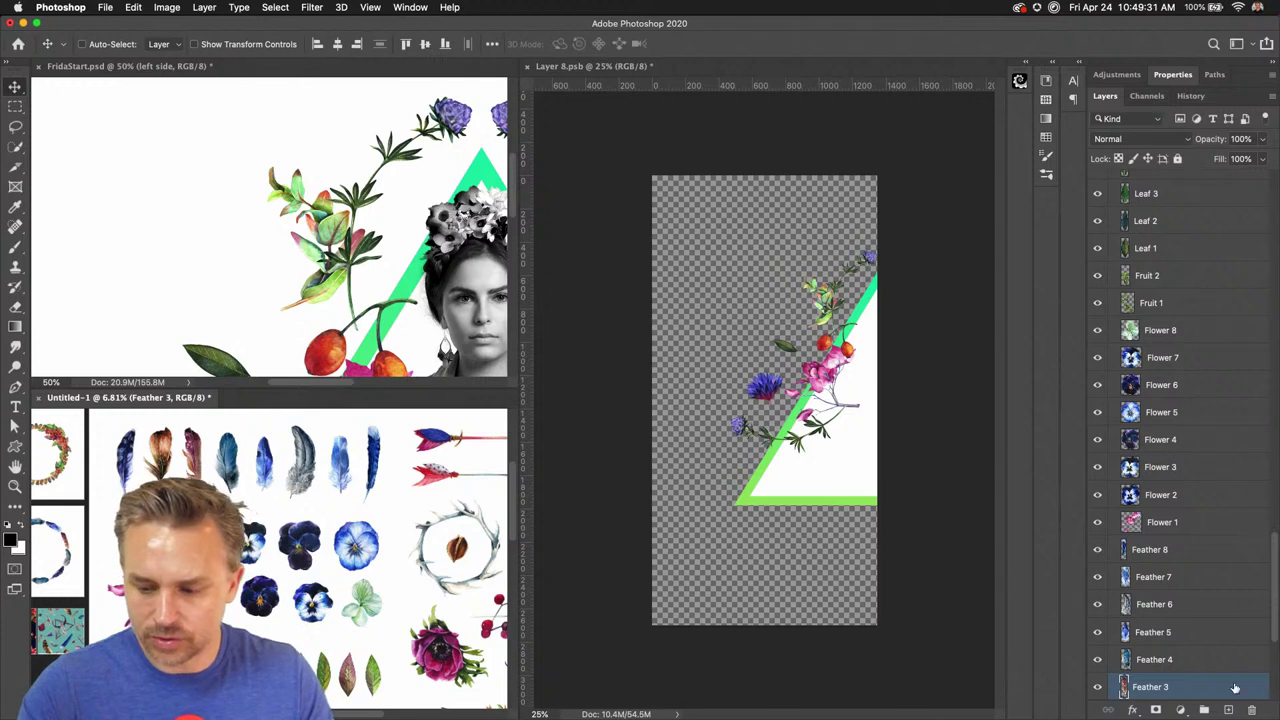
drag(1234, 688, 790, 370)
drag(370, 612, 745, 425)
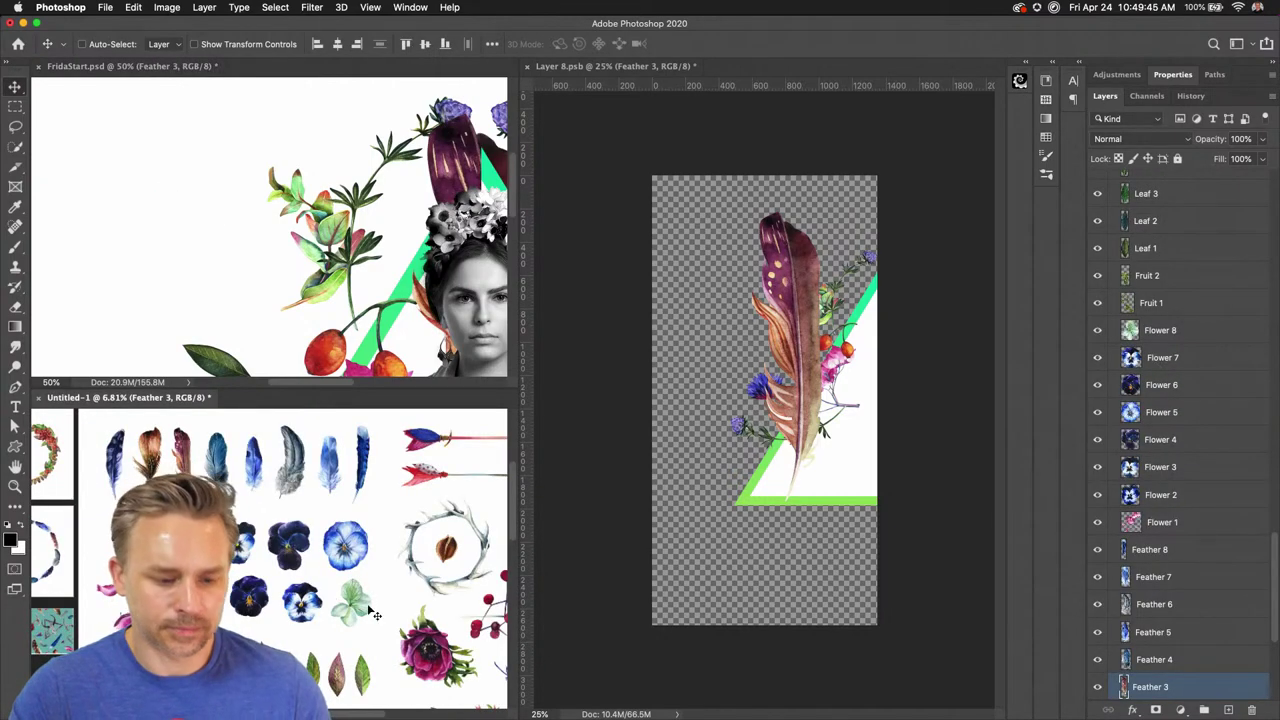
Copy the Antler 1 element from the Untitled-1 watercolor sheet into FridaStart.psd
key(super)
super+click(417, 569)
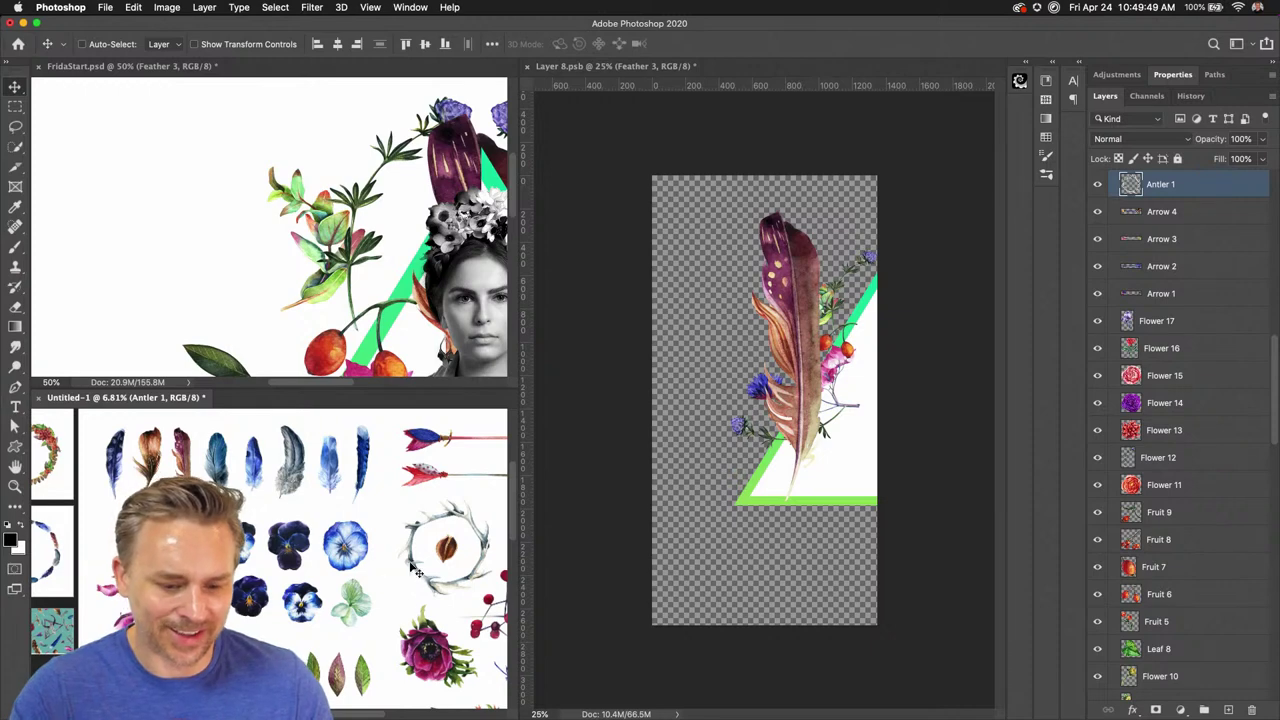
drag(415, 570, 296, 306)
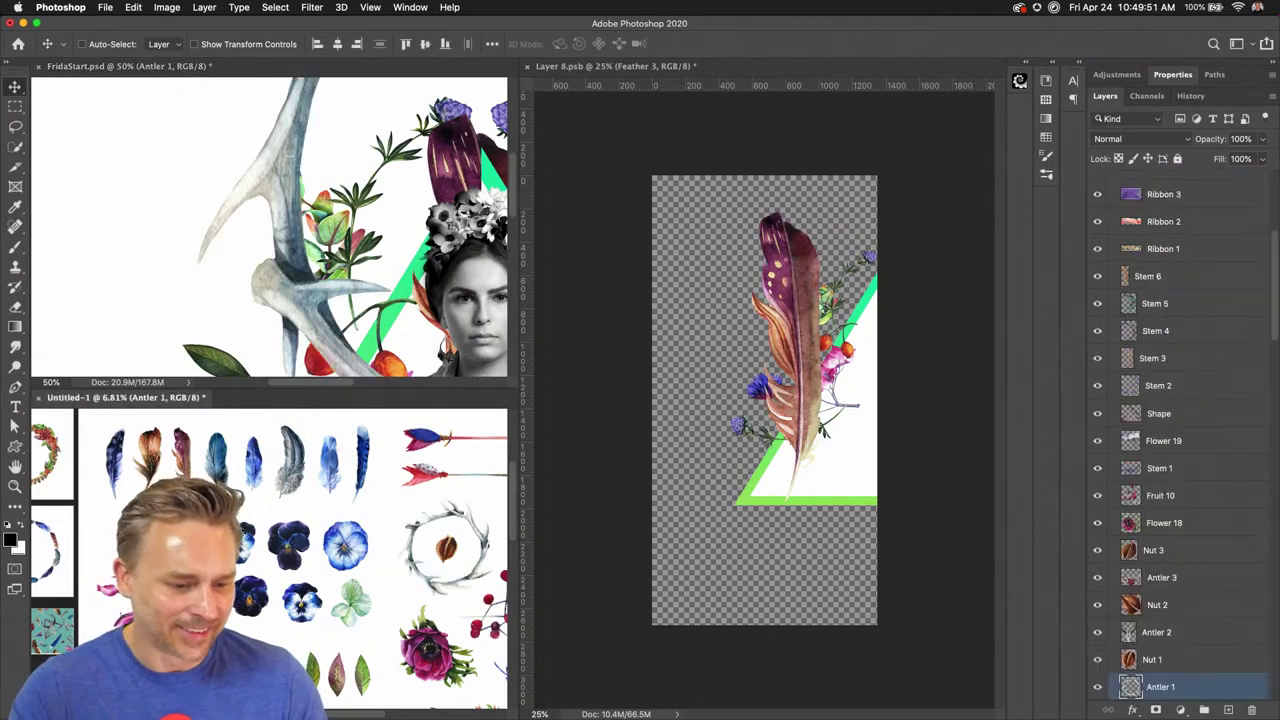
Copy Leaves 4 from the Wreath 4 group and the green Fruit 2 berry cluster from Untitled-1 into Layer 8.psb
scroll(267, 527, left, 3)
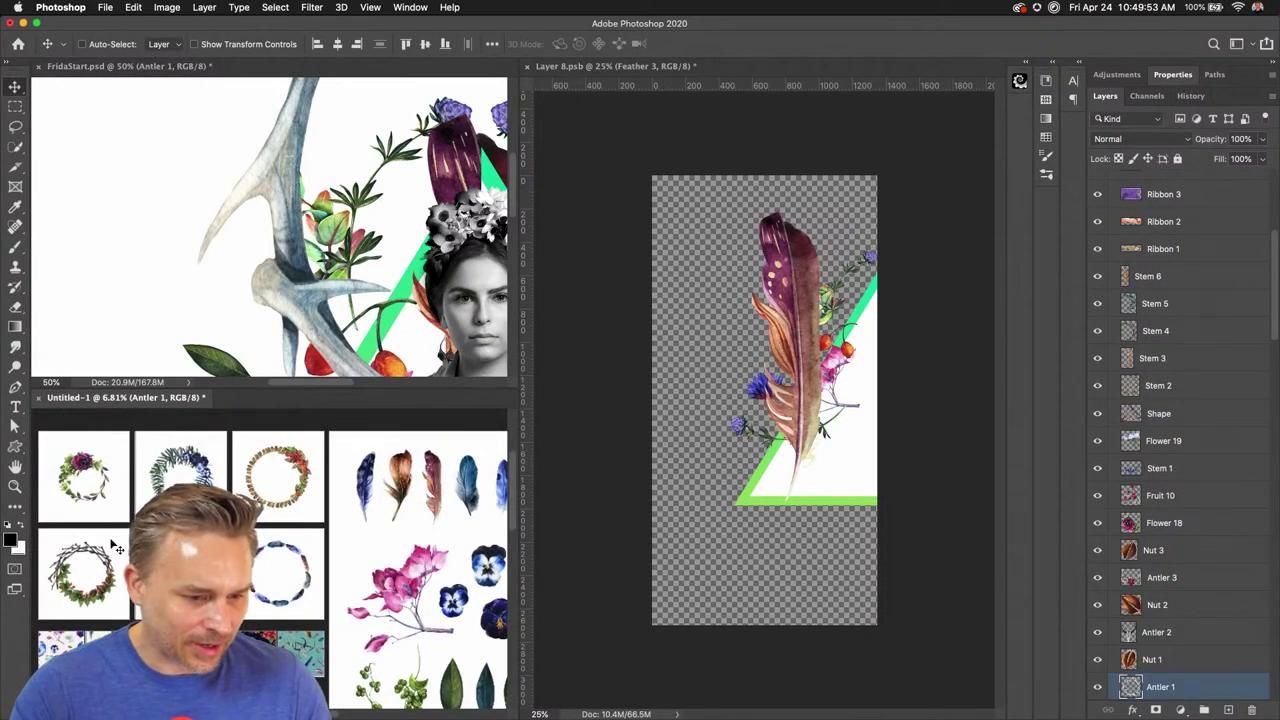
click(73, 600)
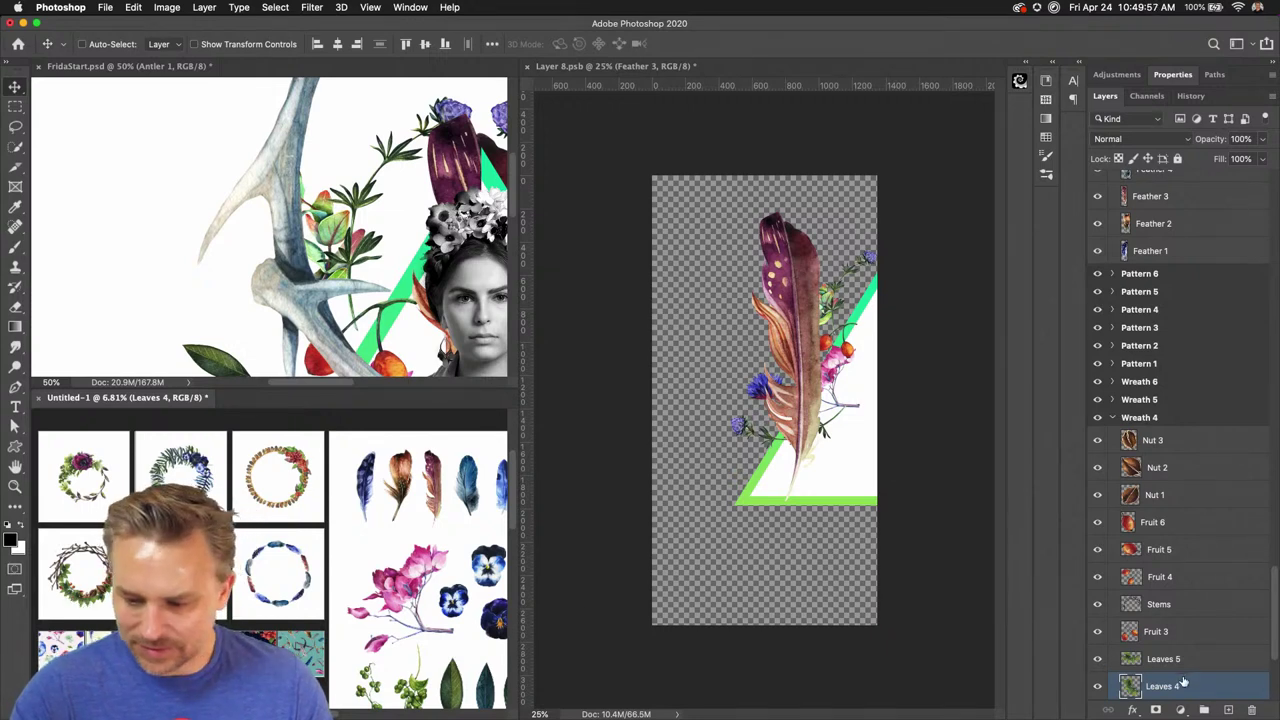
drag(1183, 681, 768, 400)
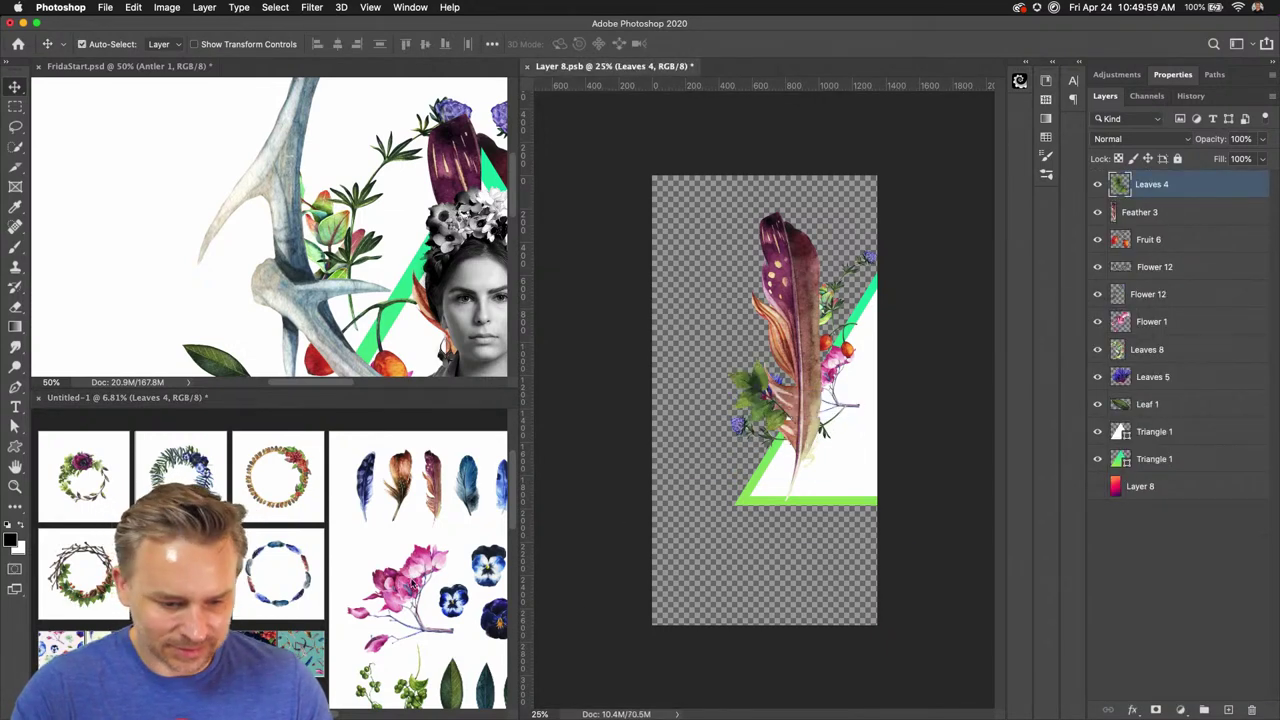
click(270, 481)
drag(410, 688, 638, 469)
drag(803, 443, 748, 445)
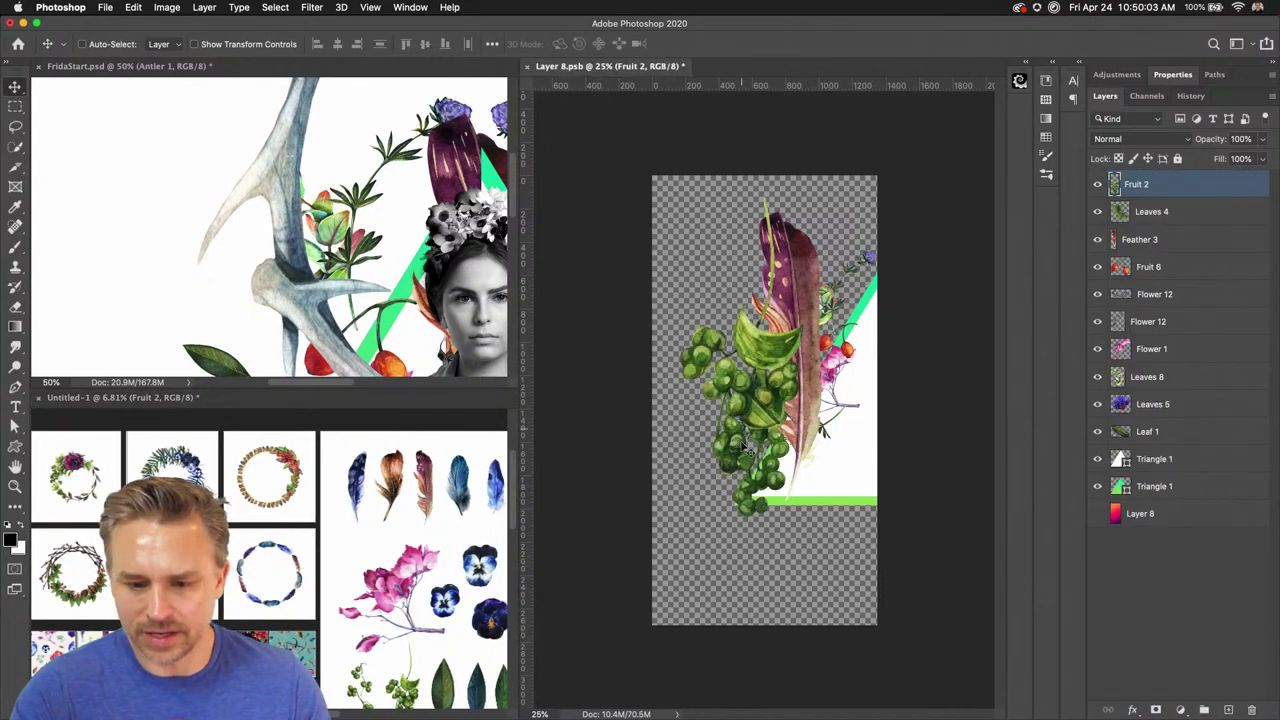
Scale down Fruit 2 and Leaves 4 together so they sit at the base of the feather
shift+click(1175, 211)
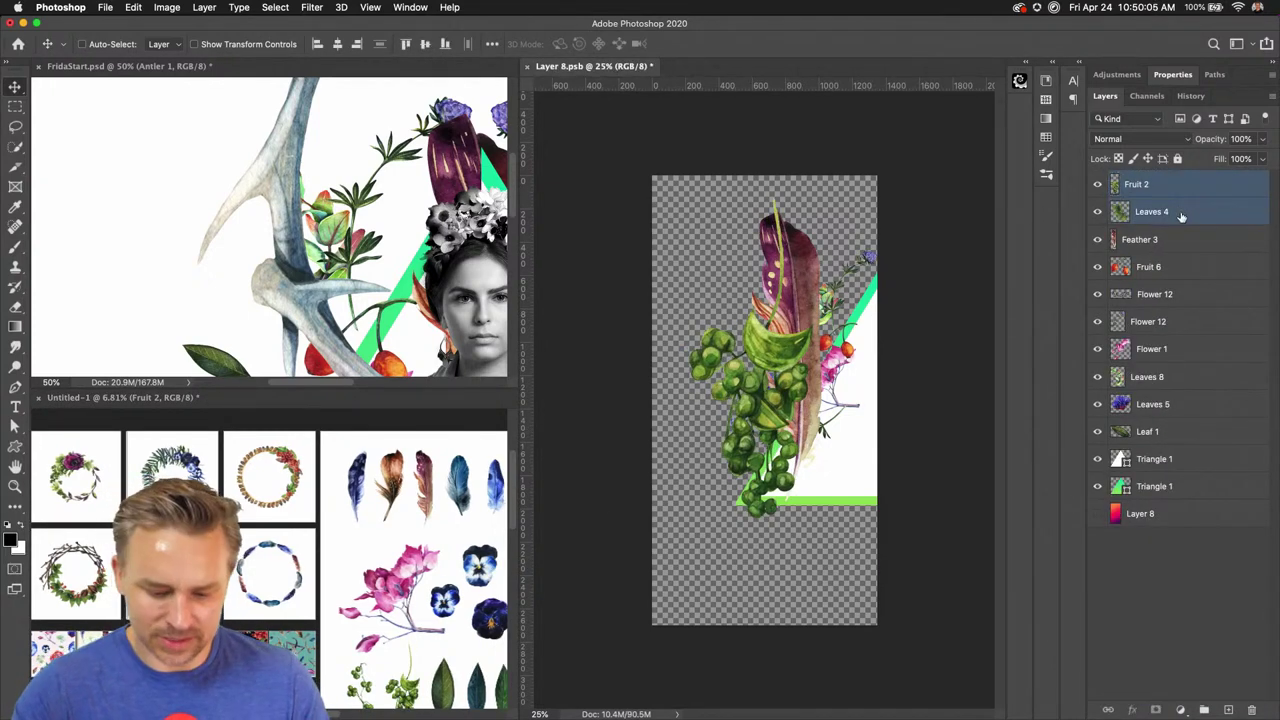
key(super+t)
drag(692, 218, 742, 365)
key(Return)
Shrink and rotate Fruit 2, Leaves 4 and Feather 3 together, placing them near the triangle's lower-left corner
shift+click(1140, 258)
shift+click(1146, 240)
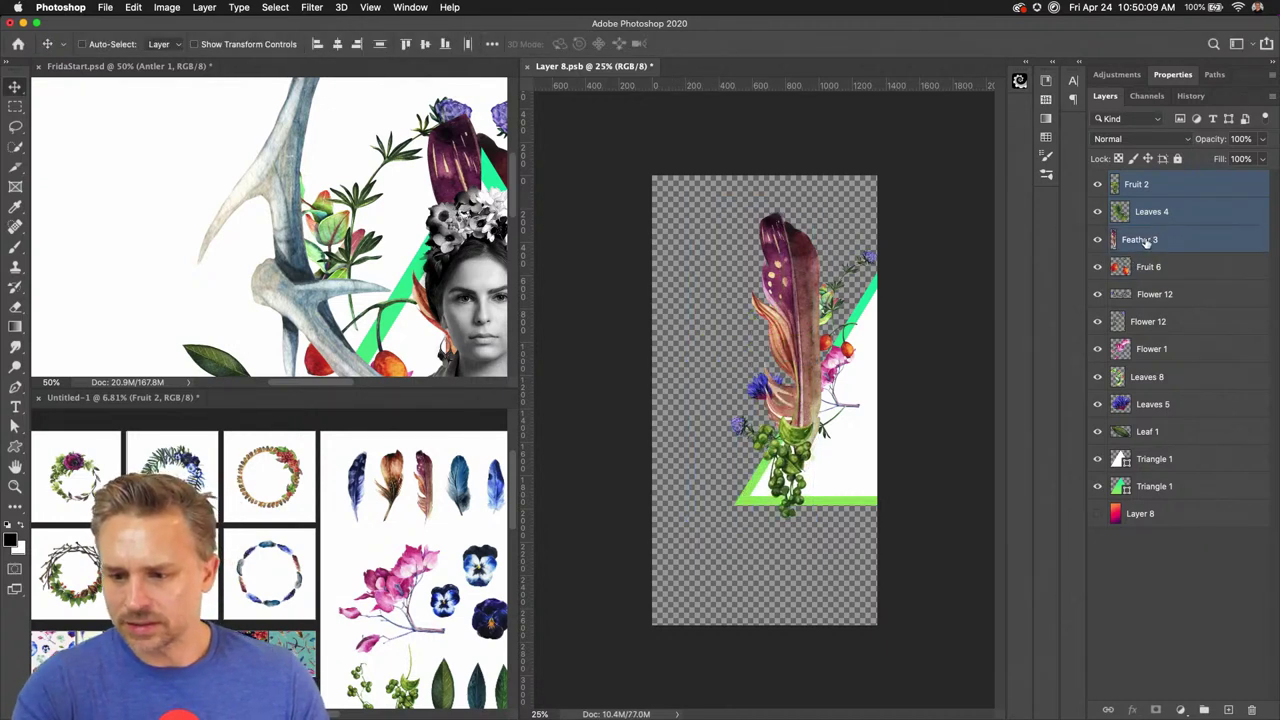
key(super+t)
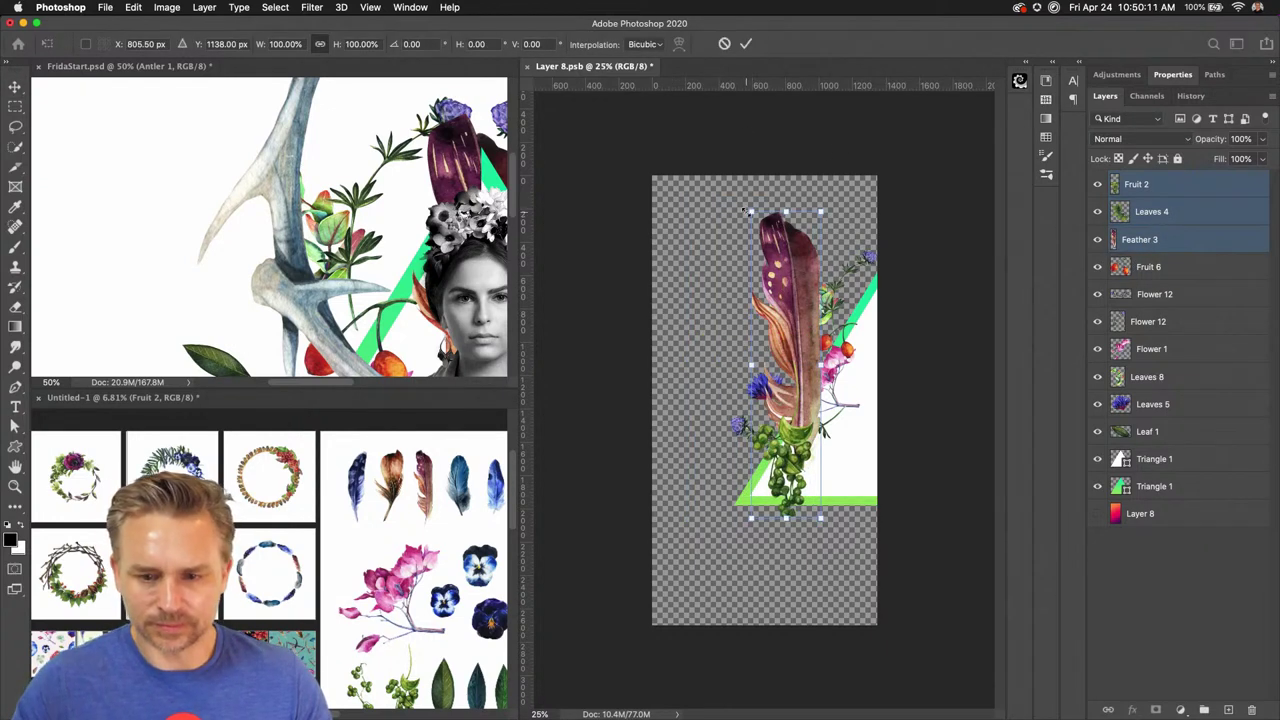
drag(750, 210, 808, 430)
drag(814, 478, 737, 457)
key(Return)
Reposition Feather 3 over the triangle's lower-left corner, with the green berries just inside it
click(1168, 238)
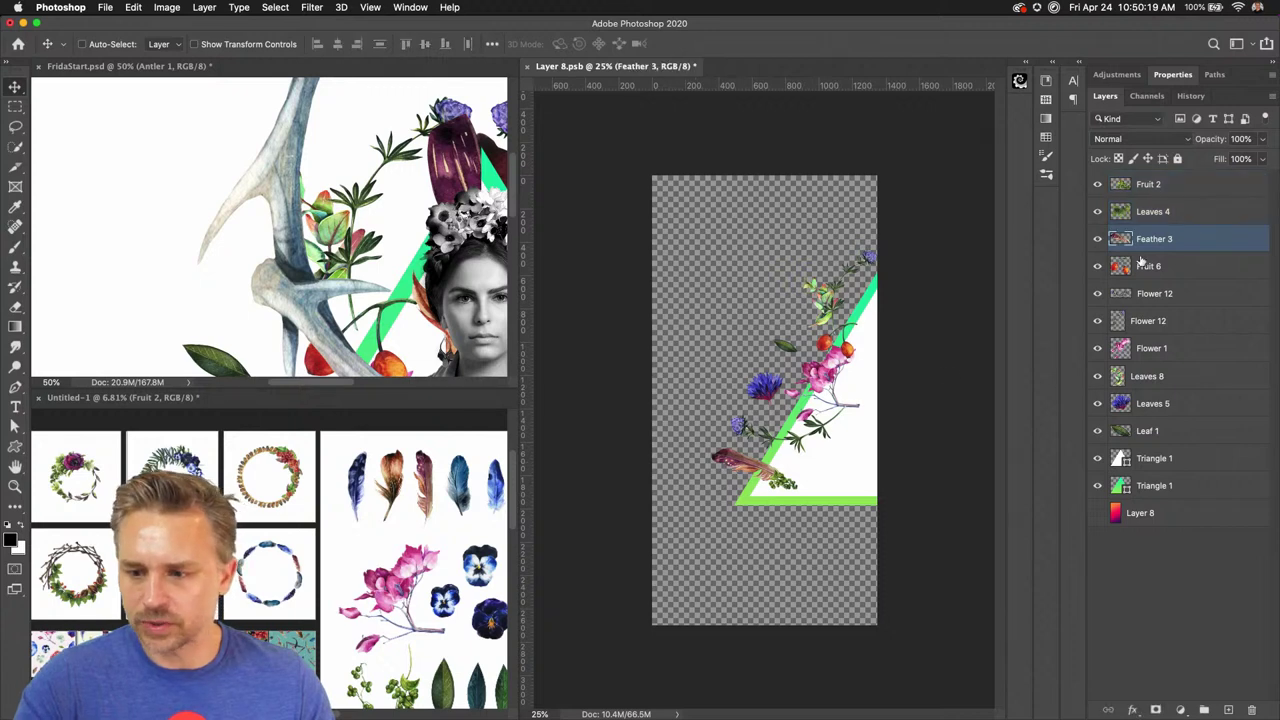
drag(740, 462, 806, 466)
click(787, 487)
Scale the Fruit 6 through Leaf 1 layers together to about 70% and move them up along the triangle's slanted edge
click(1140, 272)
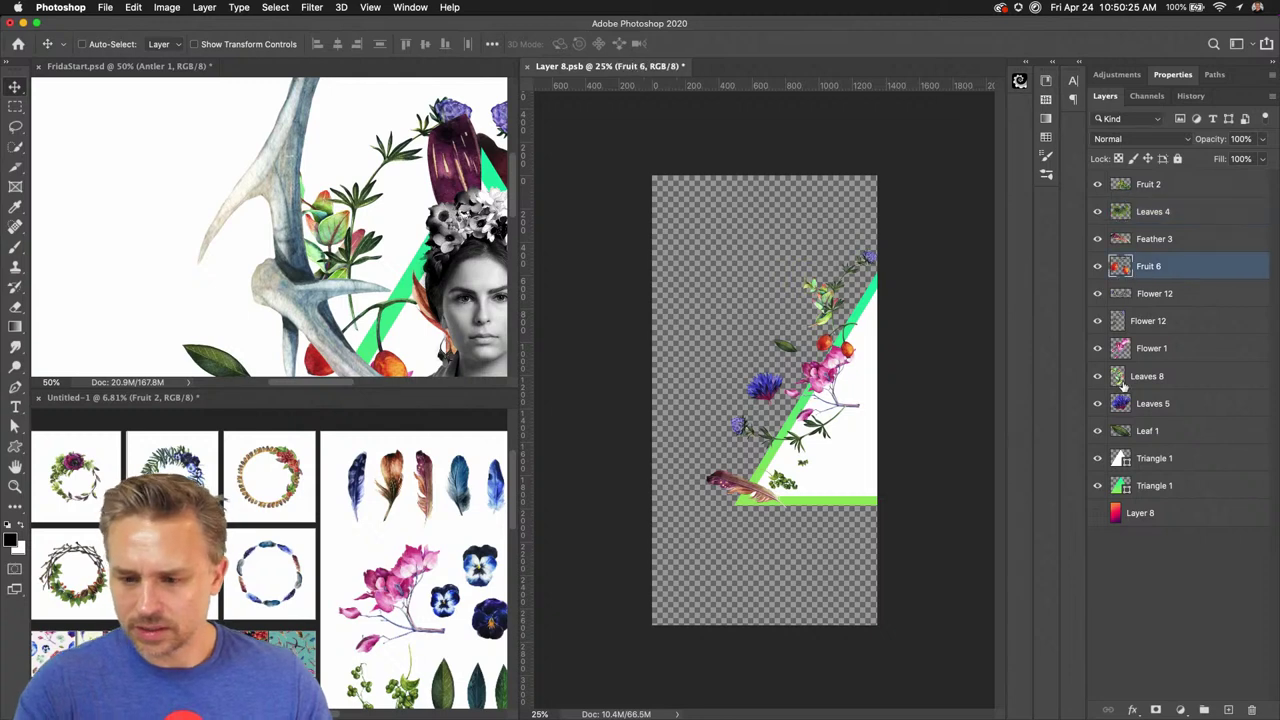
shift+click(1153, 489)
shift+click(1160, 432)
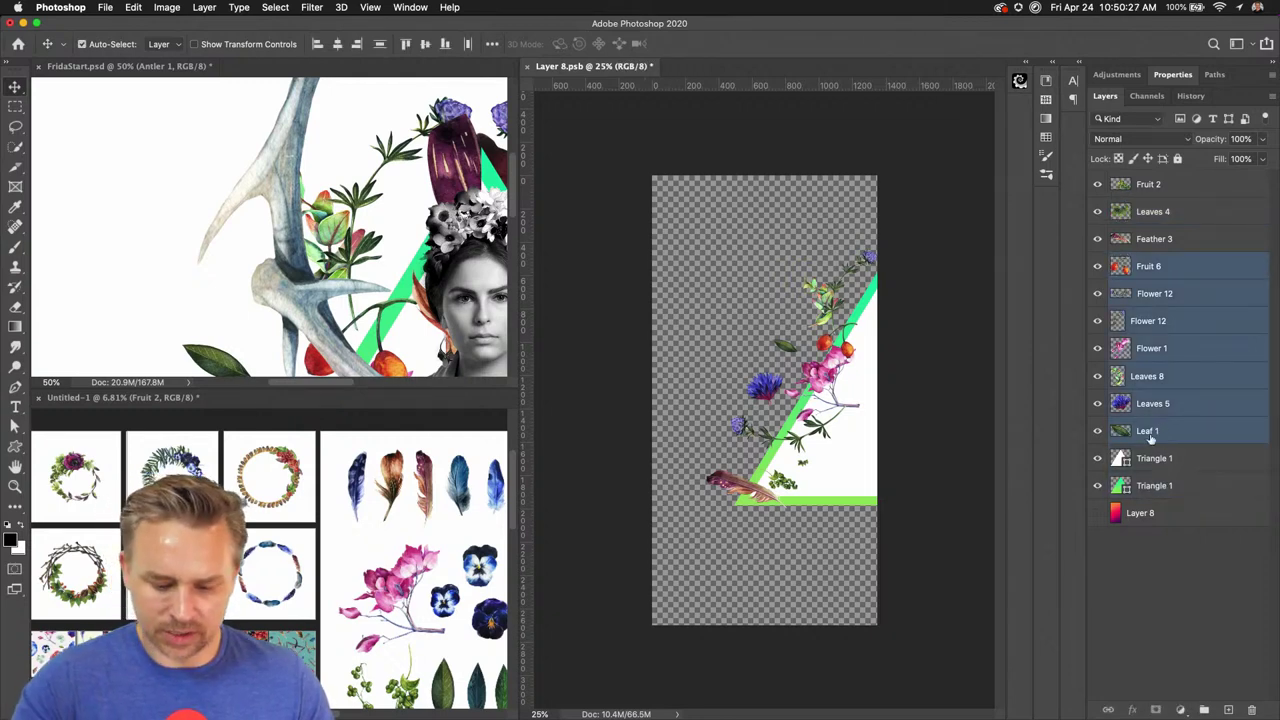
key(super+t)
drag(730, 250, 775, 311)
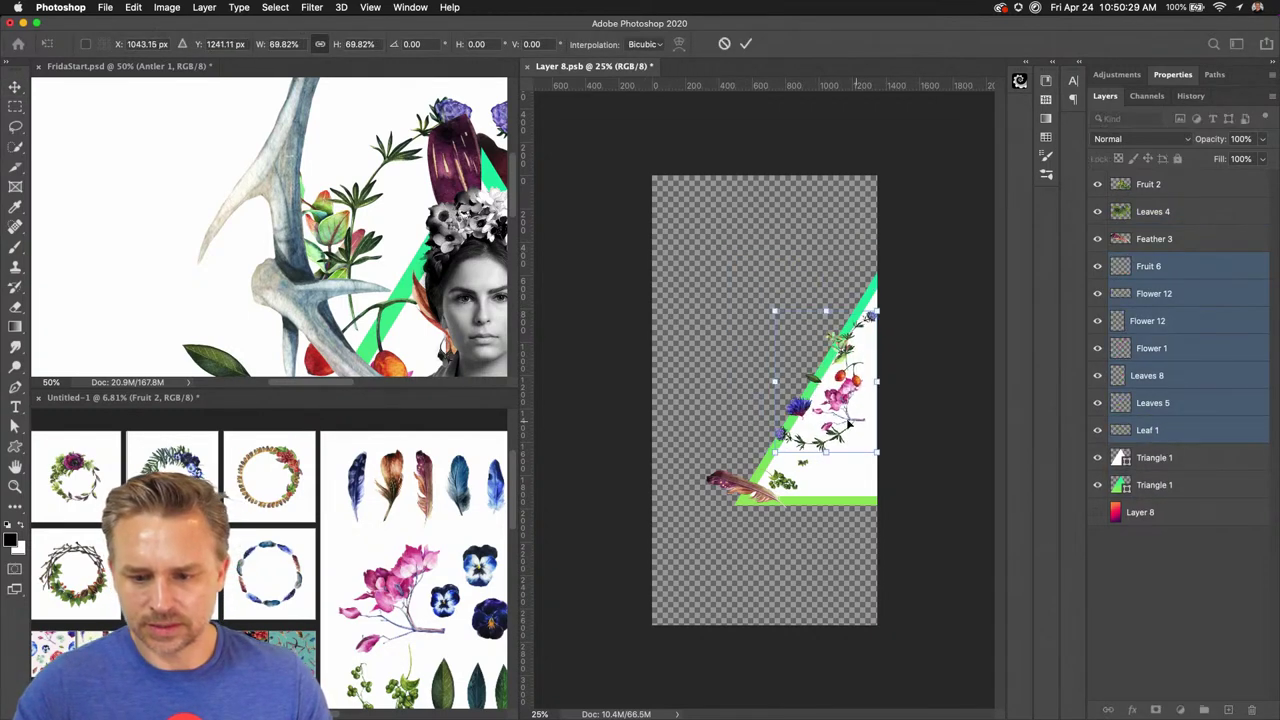
drag(817, 400, 818, 362)
key(Return)
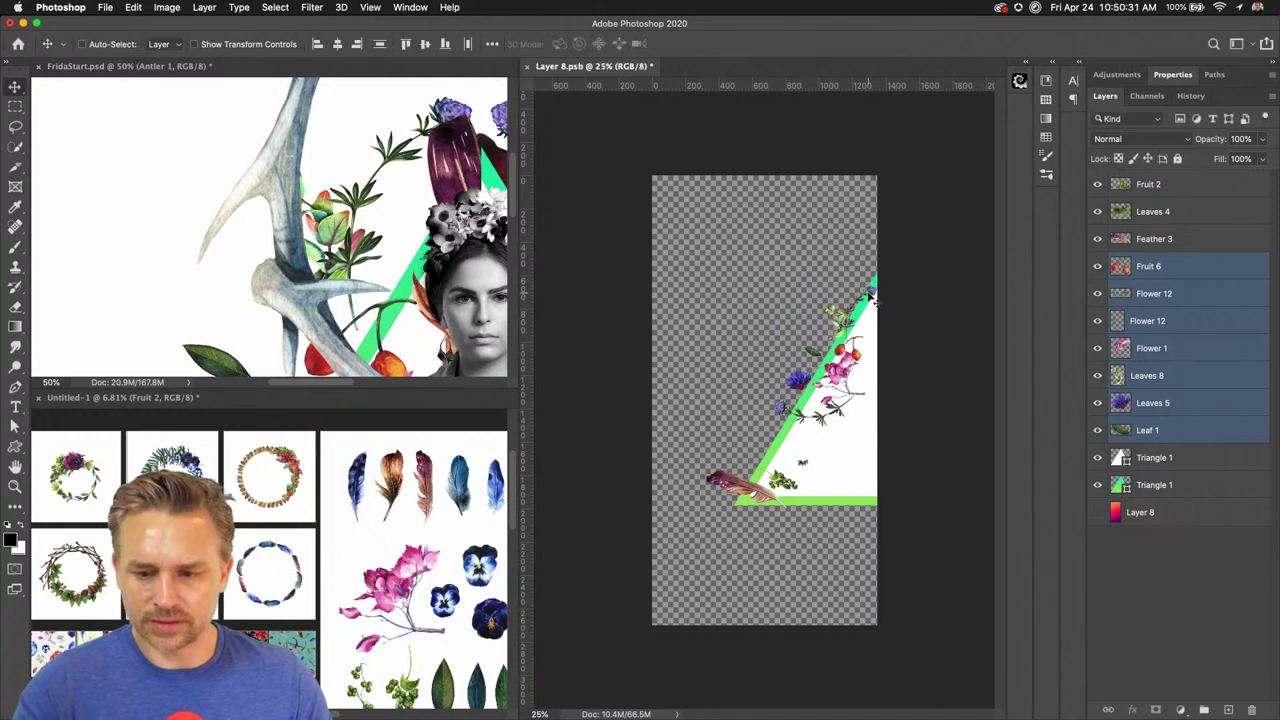
Shift the botanical group left across the triangle's slanted border, select the narrow Flower 12 sprig, and save Layer 8.psb
mouse_move(872, 298)
mouse_down()
mouse_move(868, 262)
mouse_move(870, 300)
mouse_move(852, 318)
mouse_move(862, 283)
mouse_up()
super+click(853, 318)
super+click(856, 319)
key(super+s)
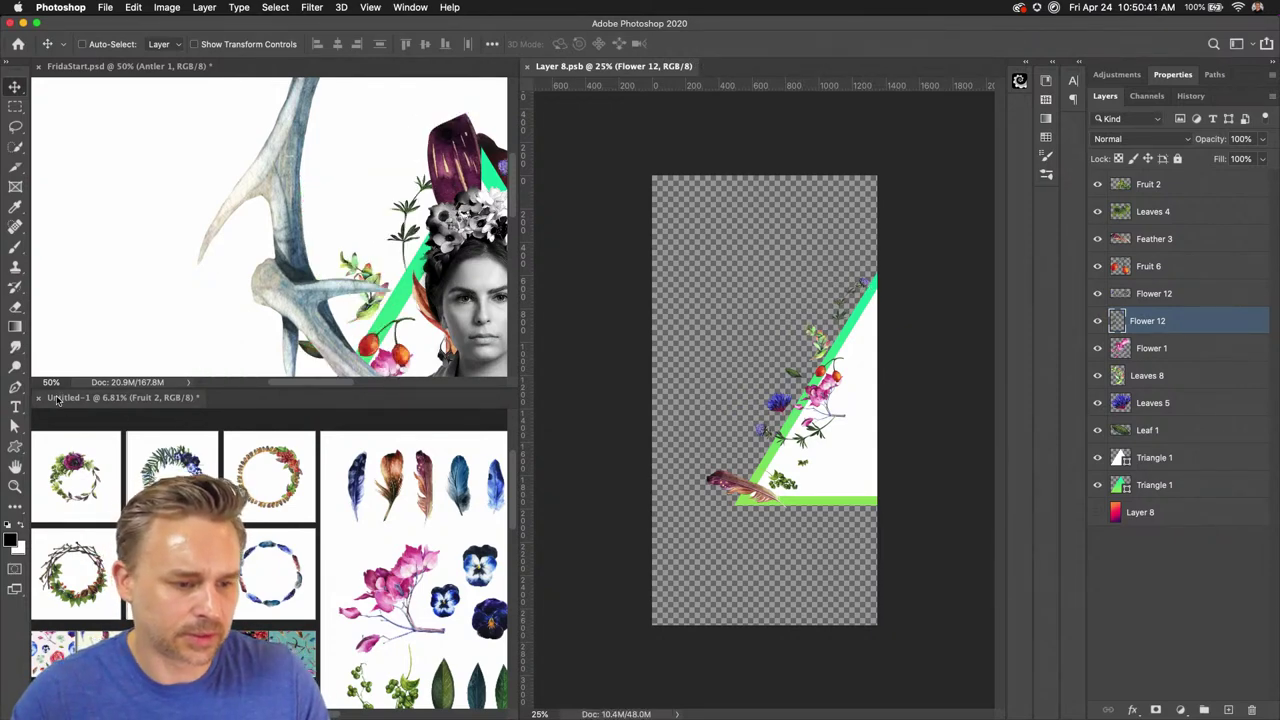
Dock Untitled-1 in the same group as FridaStart.psd, and show the whole FridaStart.psd composition at 25%
drag(57, 399, 106, 70)
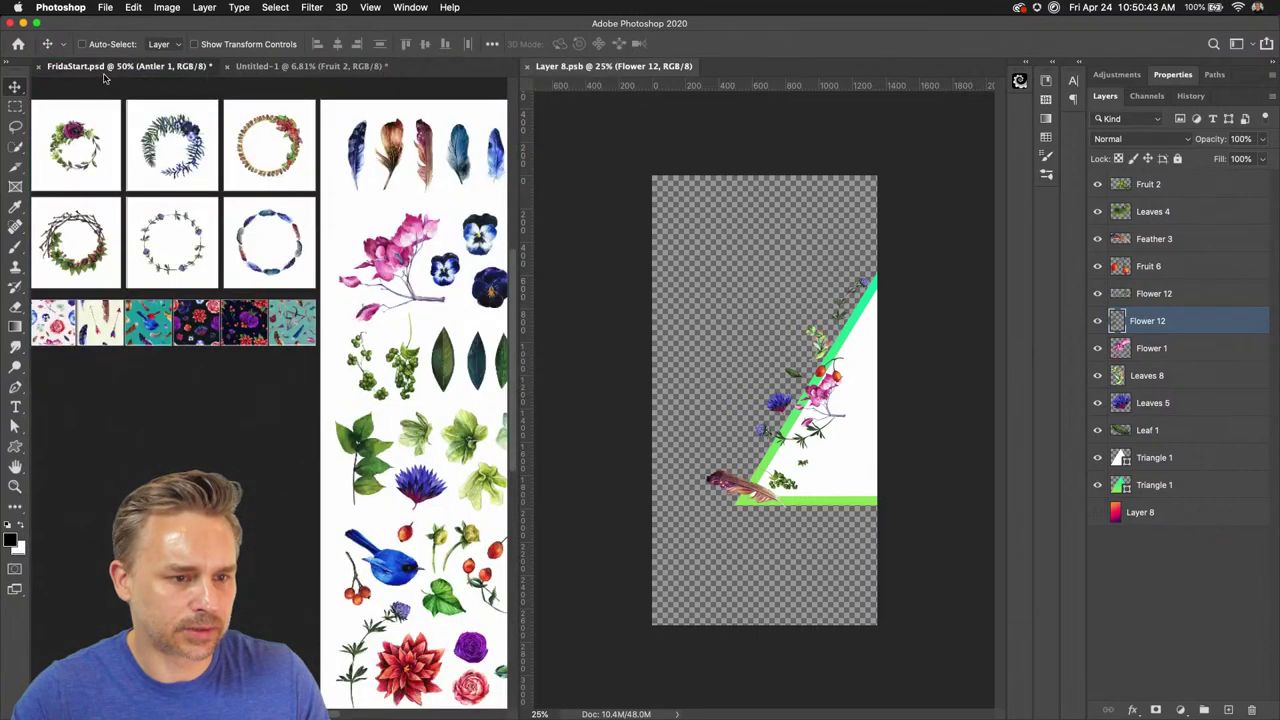
click(104, 70)
scroll(223, 300, up, 5)
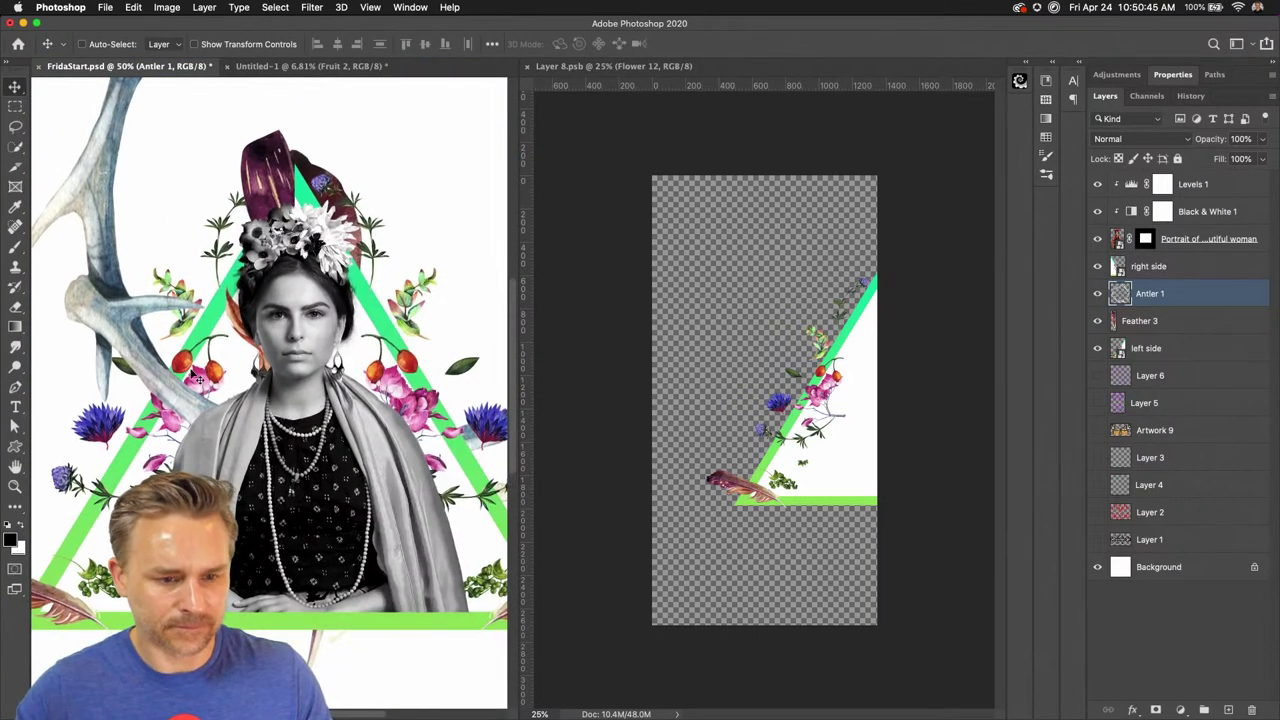
key(ctrl+minus)
key(ctrl+minus)
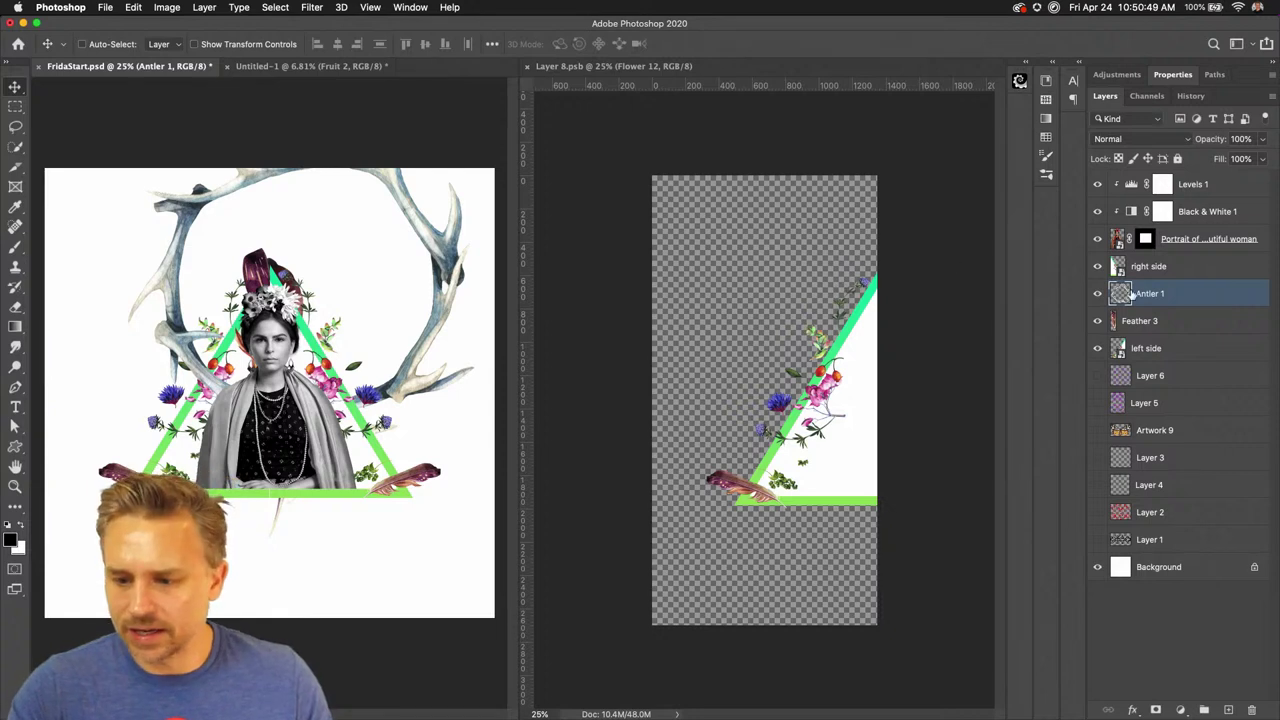
Scale down Antler 1 and reposition it in the FridaStart.psd composition
drag(349, 308, 304, 409)
key(ctrl+t)
drag(94, 563, 366, 278)
drag(400, 210, 262, 280)
key(Return)
Switch to Untitled-1 and select the purple flower, Flower 2, in the Wreath 1 group
click(266, 67)
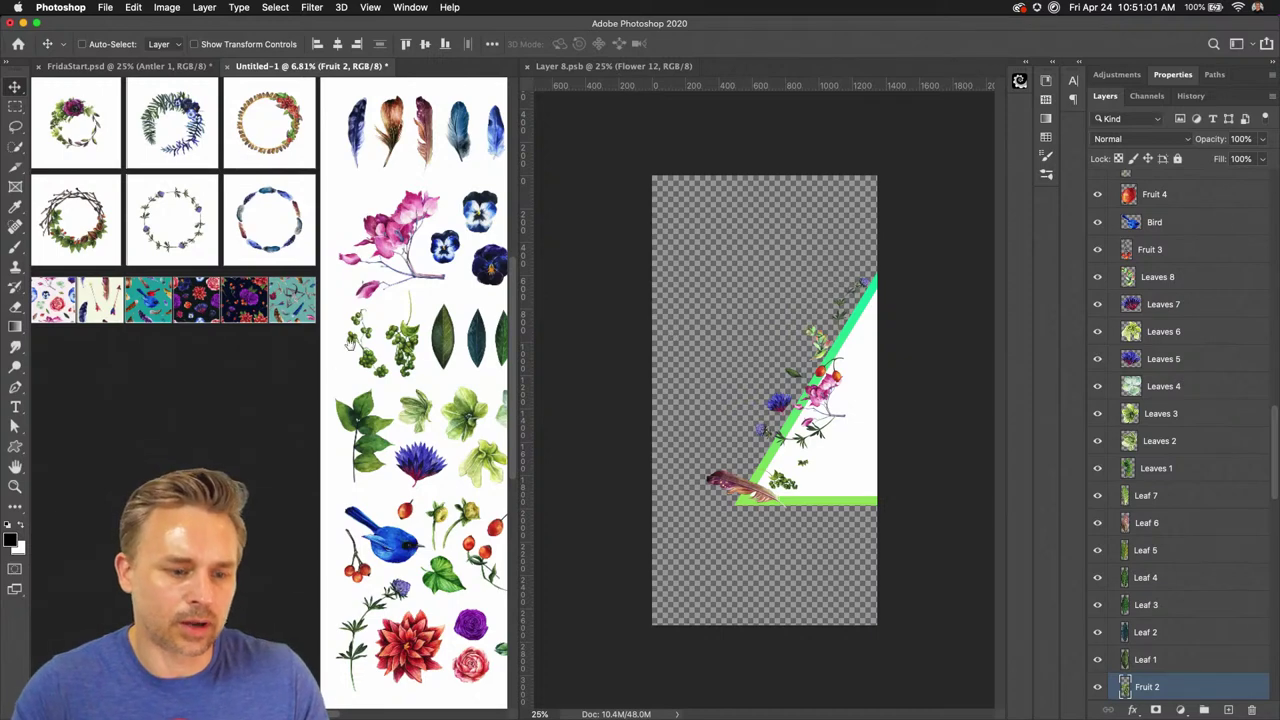
scroll(110, 306, up, 5)
scroll(110, 306, left, 3)
scroll(110, 306, up, 3)
scroll(110, 306, left, 3)
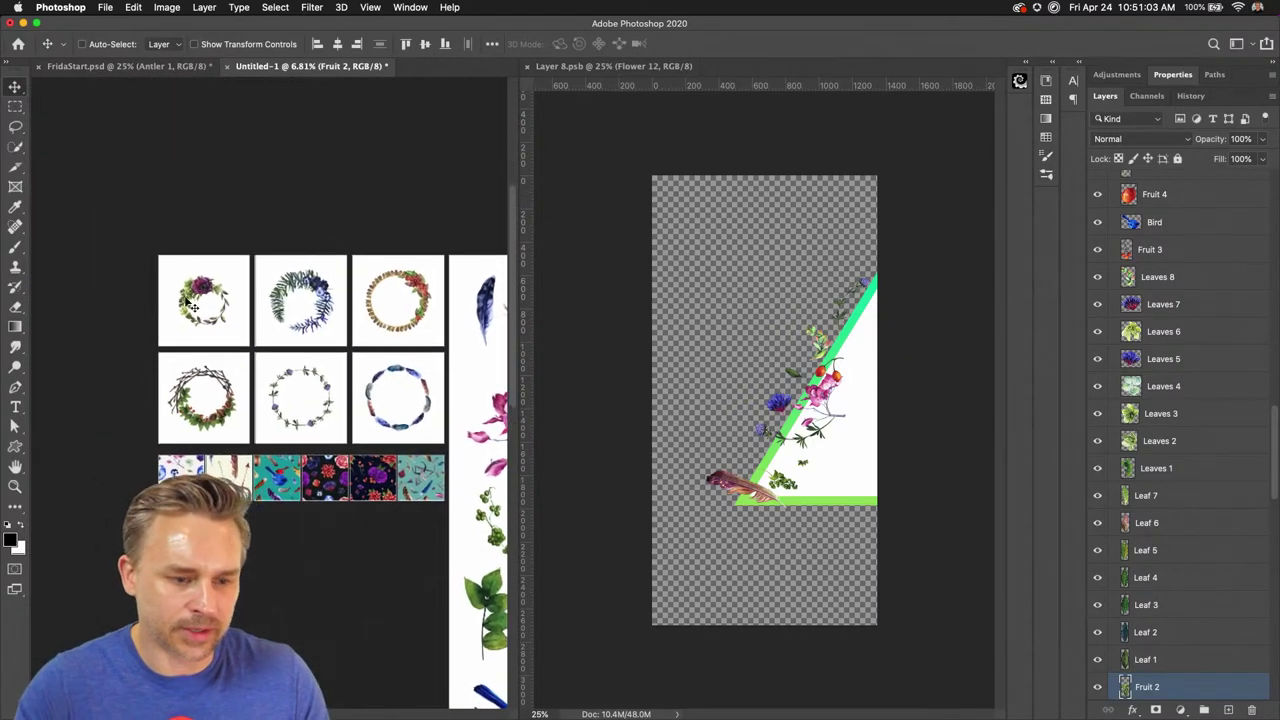
key(super+equal)
key(super+equal)
scroll(210, 340, left, 5)
scroll(210, 340, up, 1)
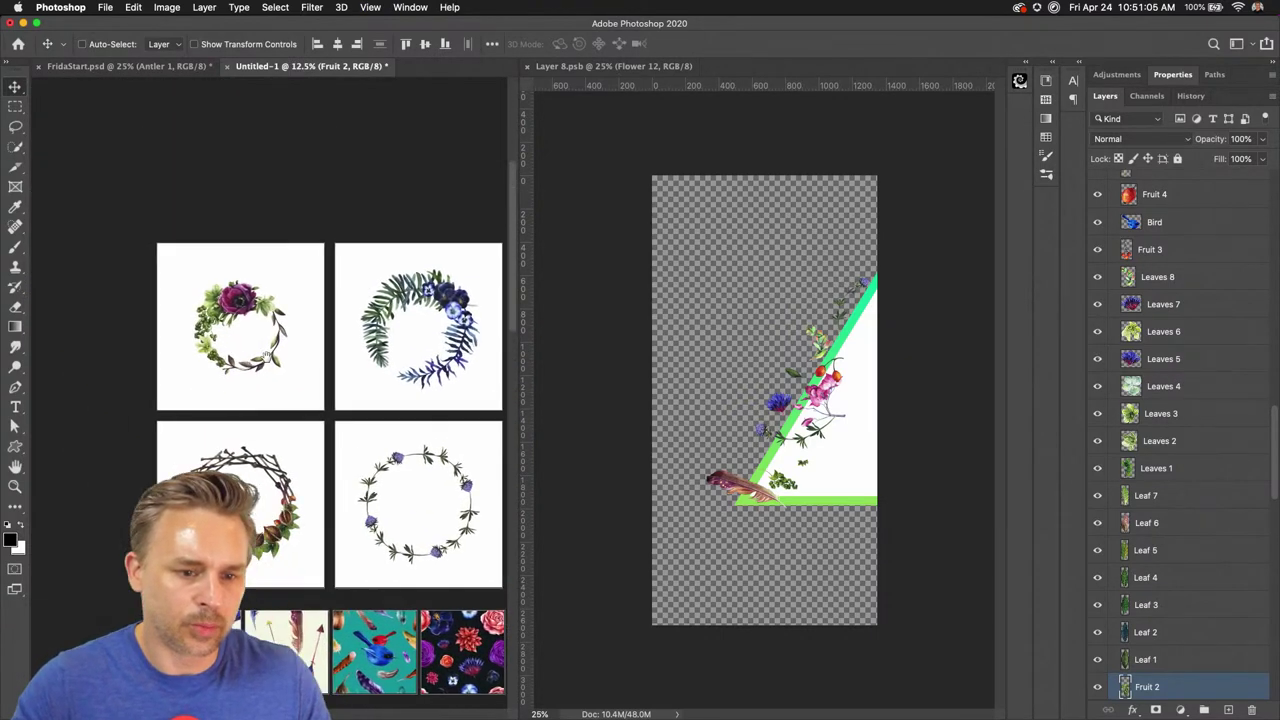
key(super+equal)
key(super+equal)
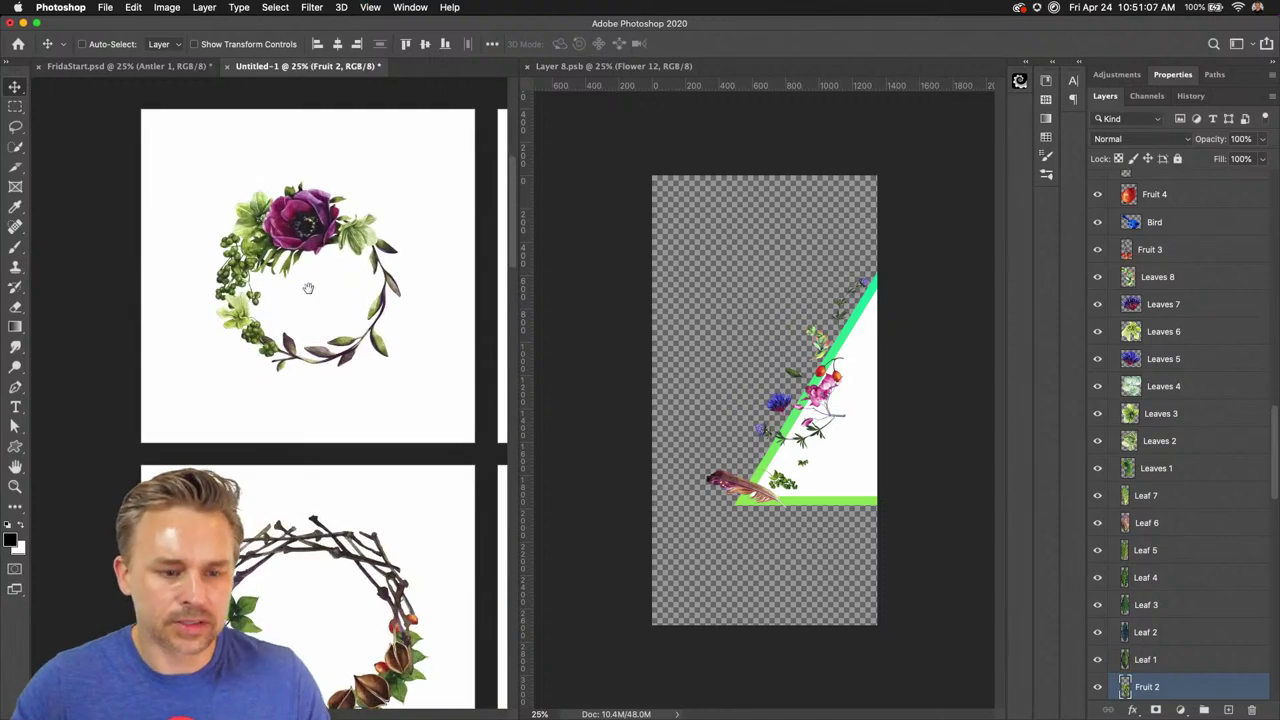
scroll(306, 289, up, 1)
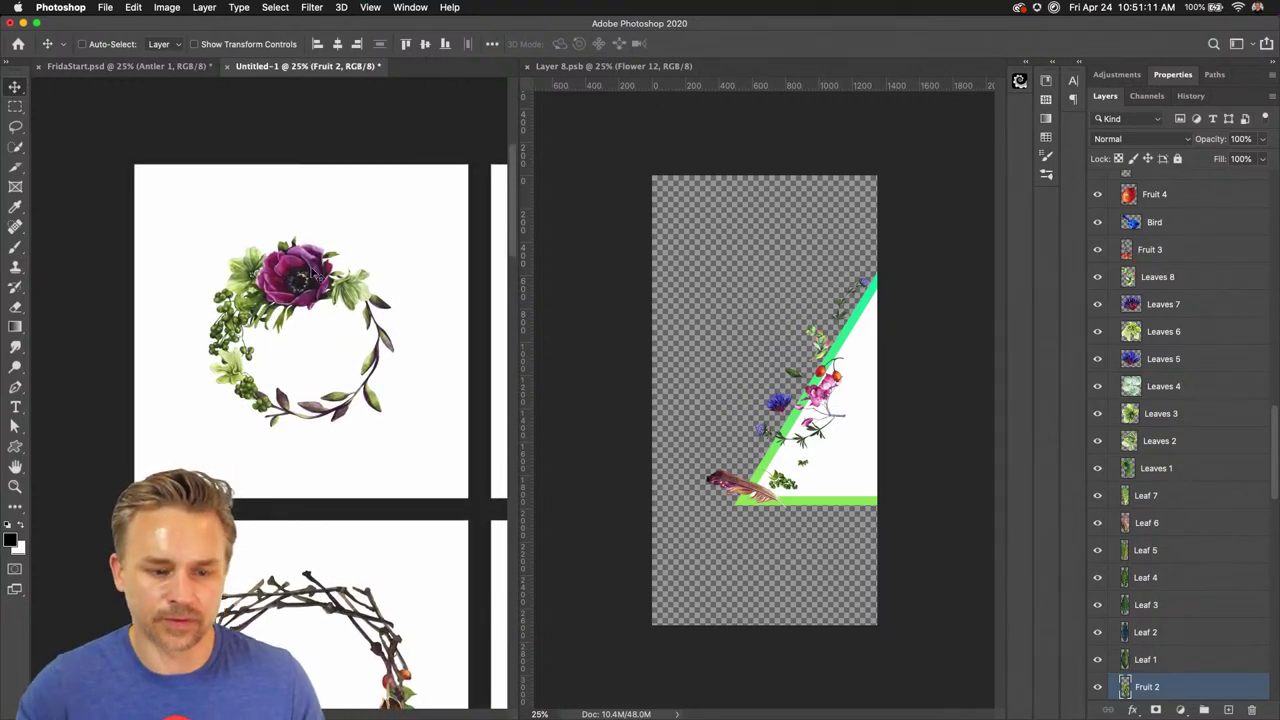
super+click(286, 284)
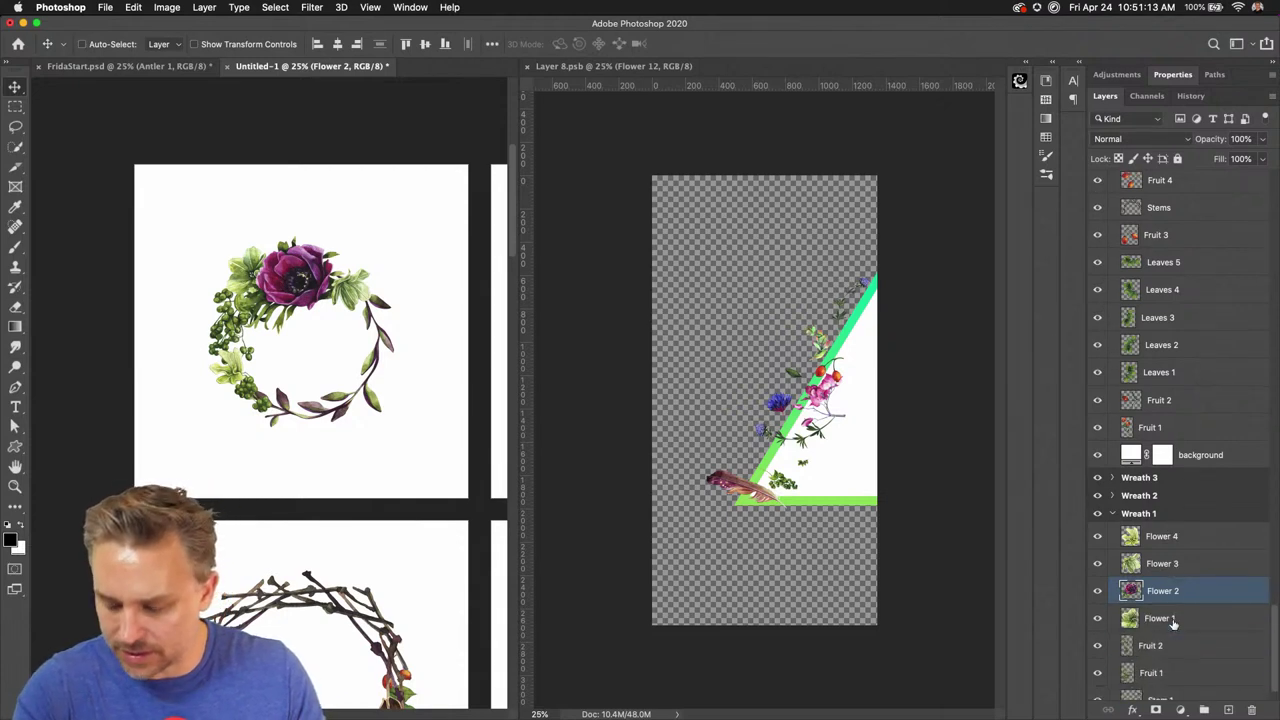
Merge the Wreath 1 layers from Stem 1 through Flower 4, and copy the merged wreath into Layer 8.psb
scroll(1173, 622, down, 2)
click(1161, 660)
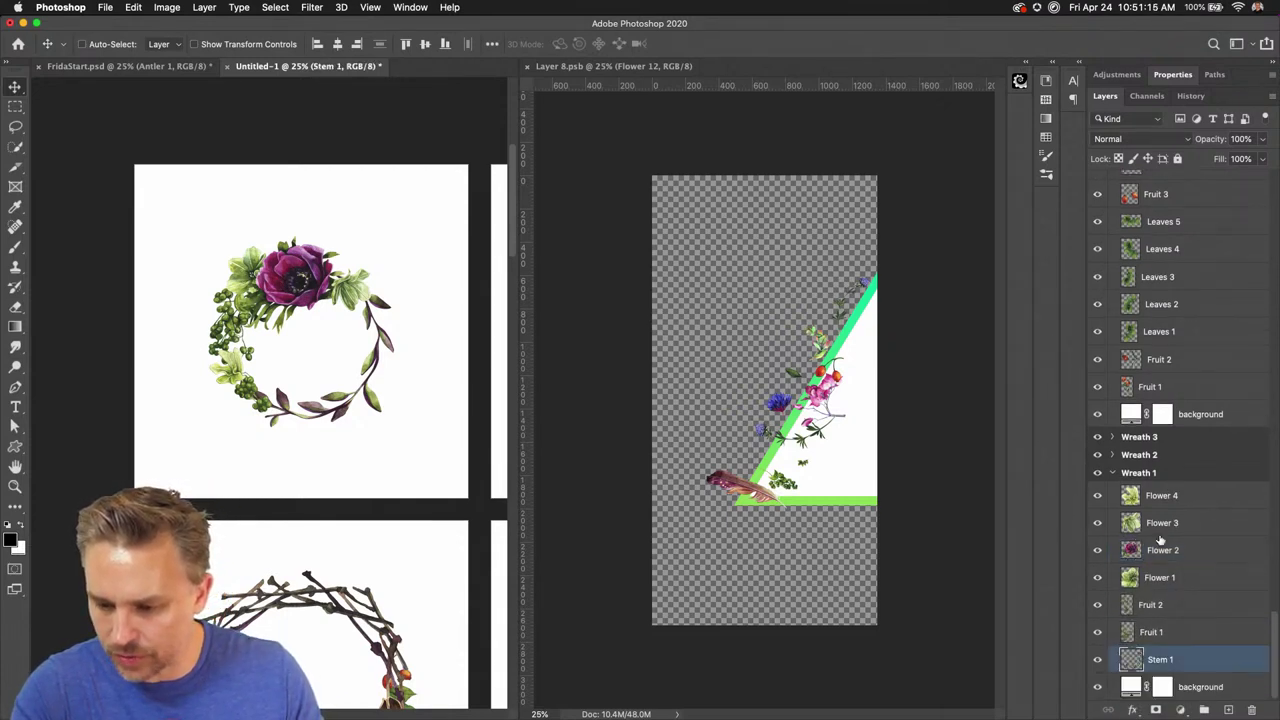
shift+click(1175, 503)
right_click(1198, 494)
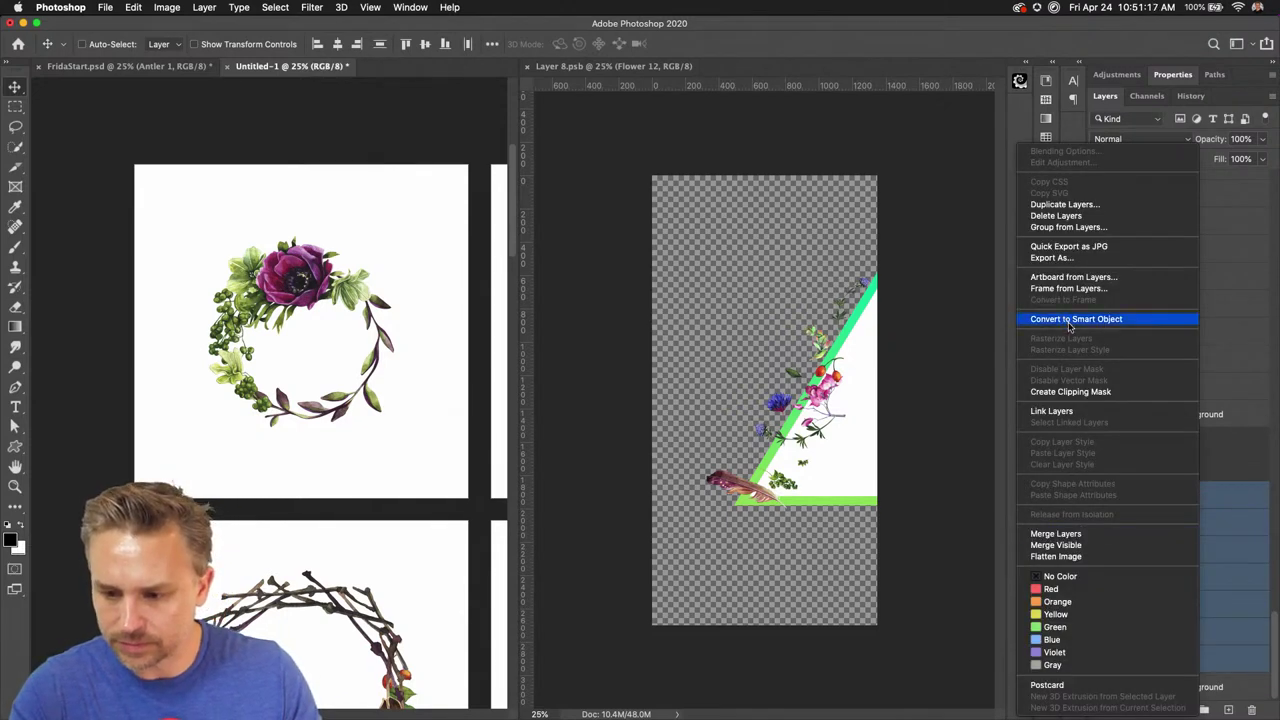
click(1063, 533)
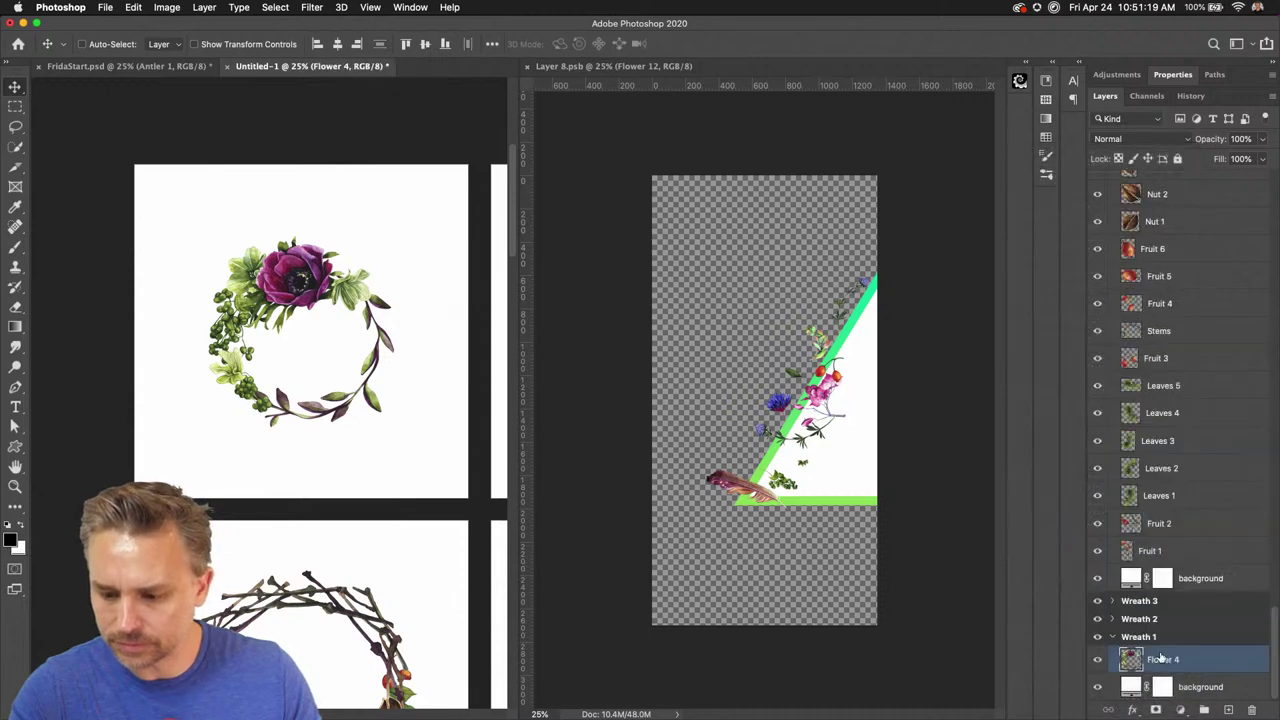
drag(1161, 660, 770, 430)
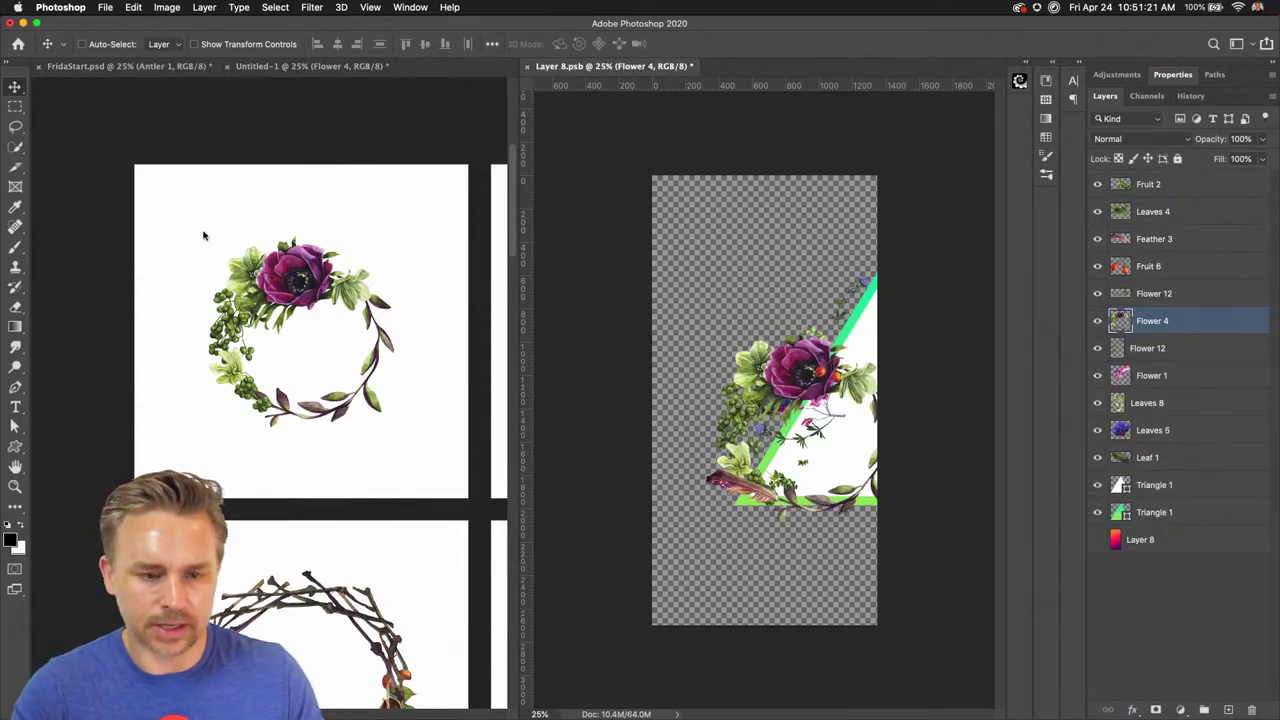
Copy the Flower 4 wreath into FridaStart.psd above Antler 1, and scale it down behind the woman's flower crown
click(249, 189)
click(148, 66)
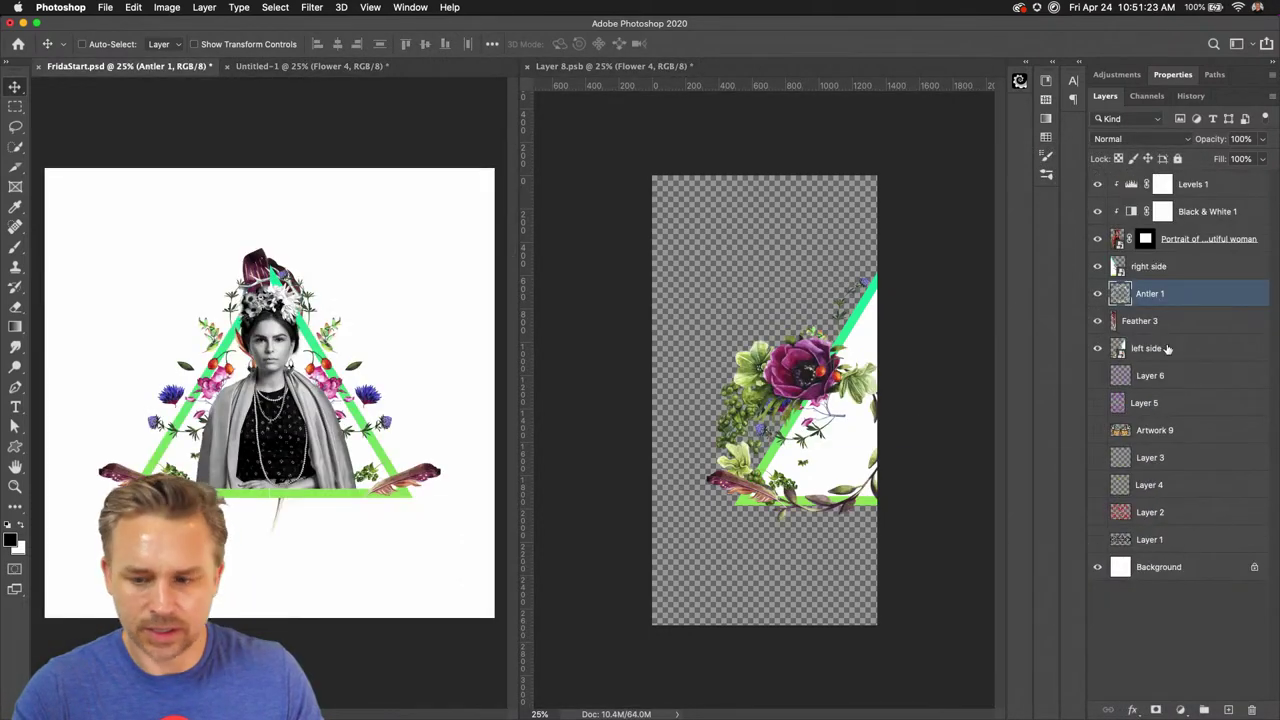
drag(1186, 300, 789, 377)
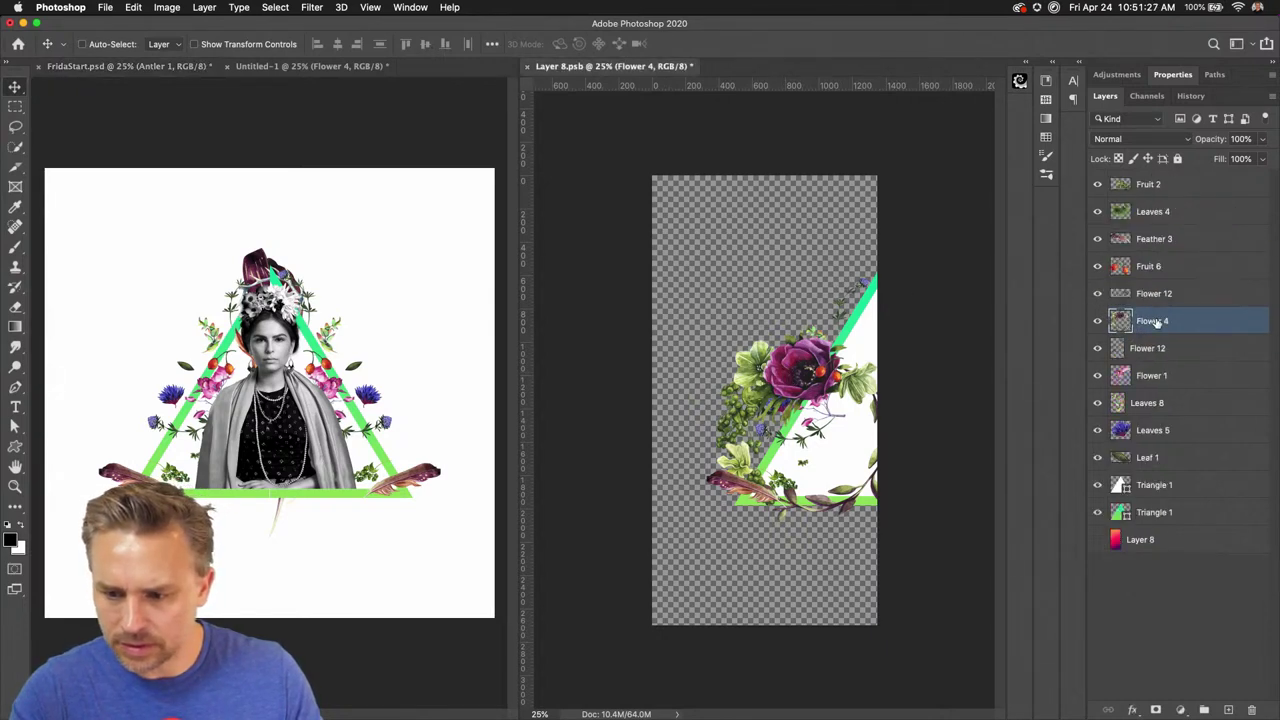
drag(1155, 322, 238, 370)
key(ctrl+t)
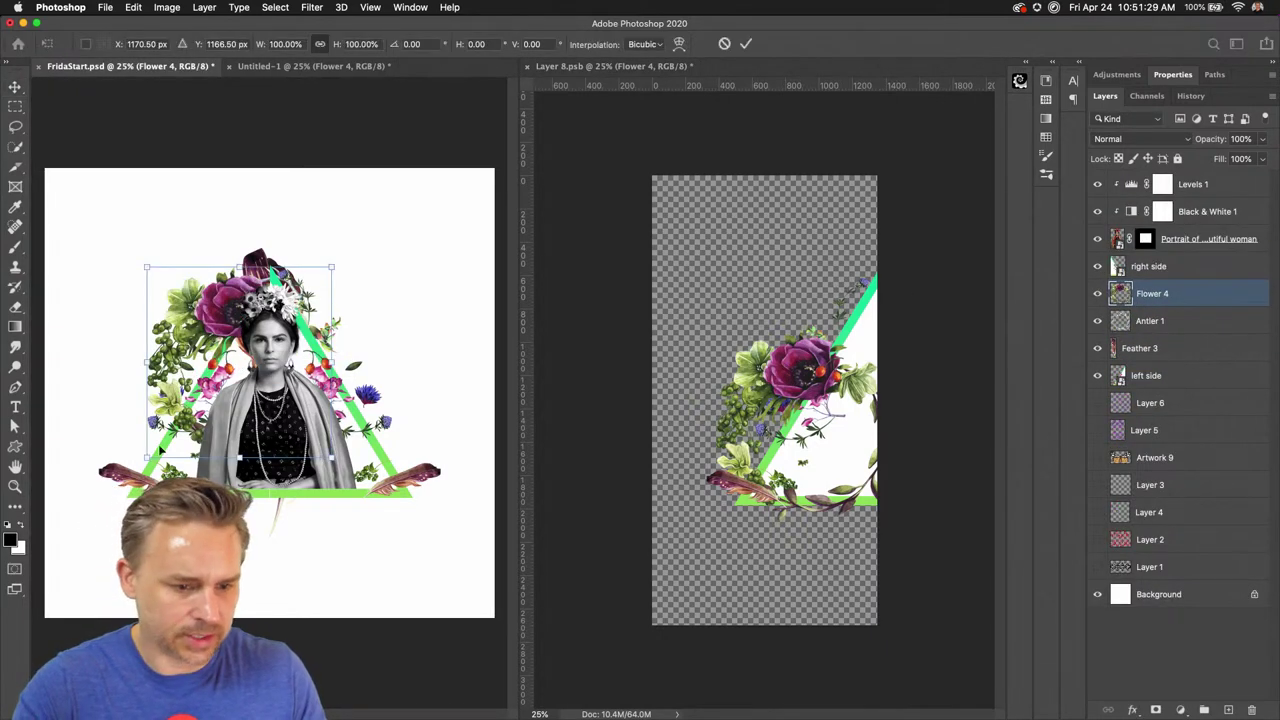
drag(147, 458, 240, 372)
key(Return)
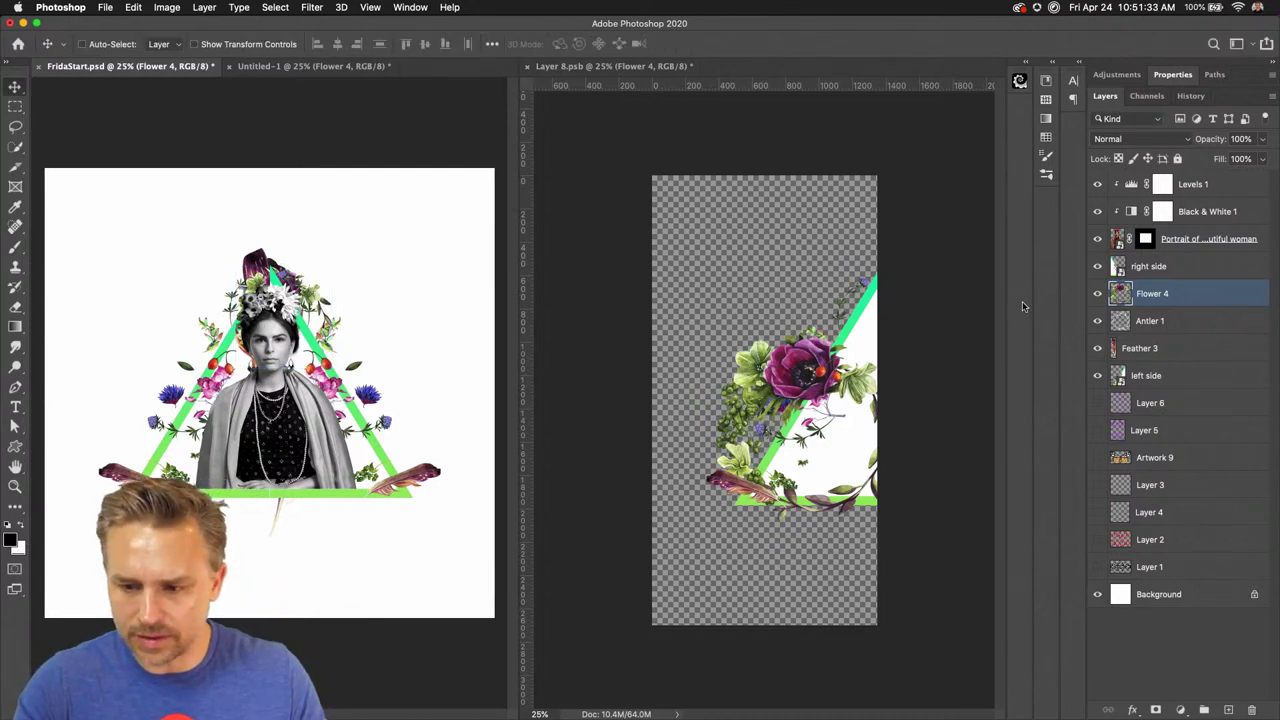
In Layer 8.psb, move the Flower 4 wreath directly above the green Triangle 1 and clip it to that triangle
click(775, 352)
drag(1170, 322, 1193, 500)
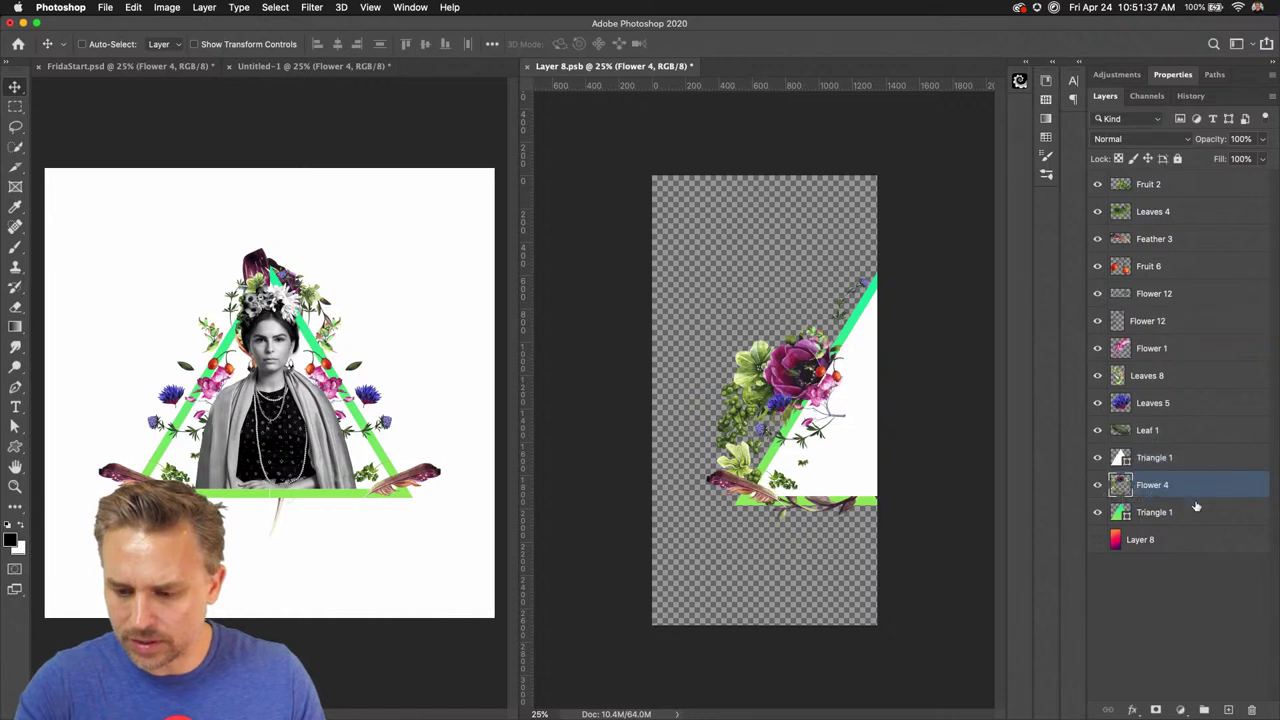
alt+click(1165, 497)
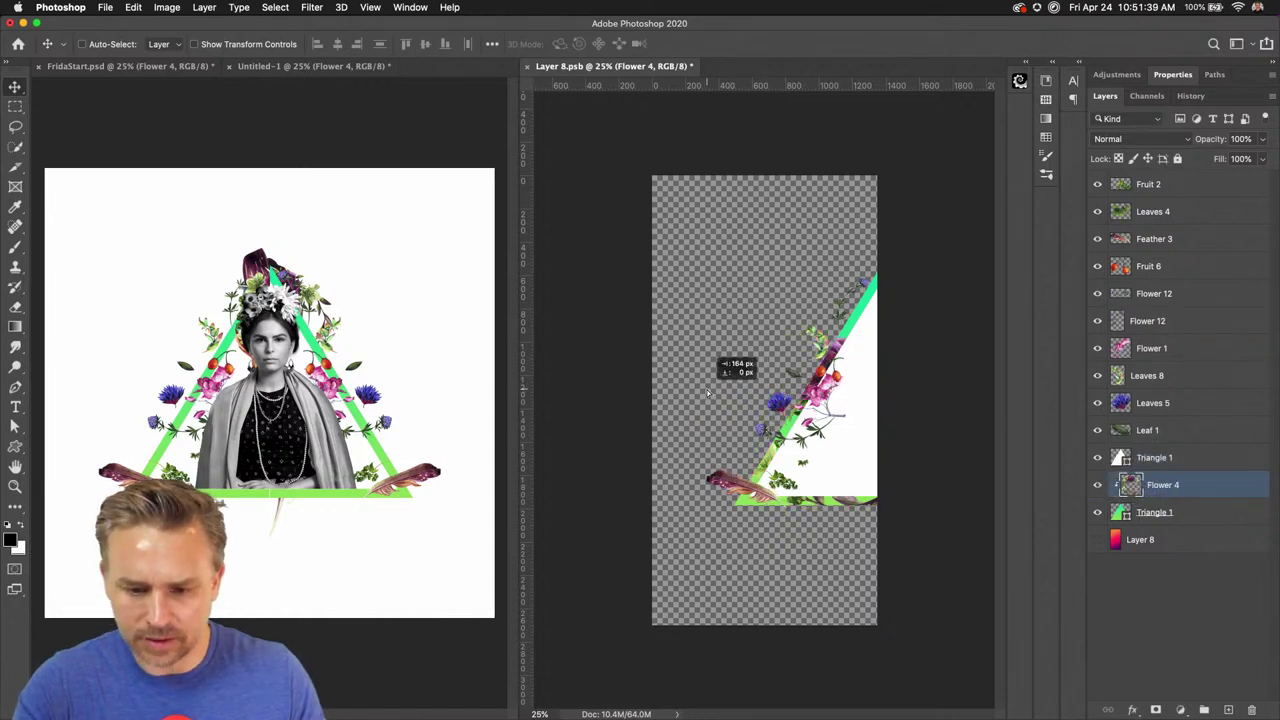
Set the clipped Flower 4 layer's blend mode to Screen and save Layer 8.psb to update the FridaStart.psd composition
click(1140, 139)
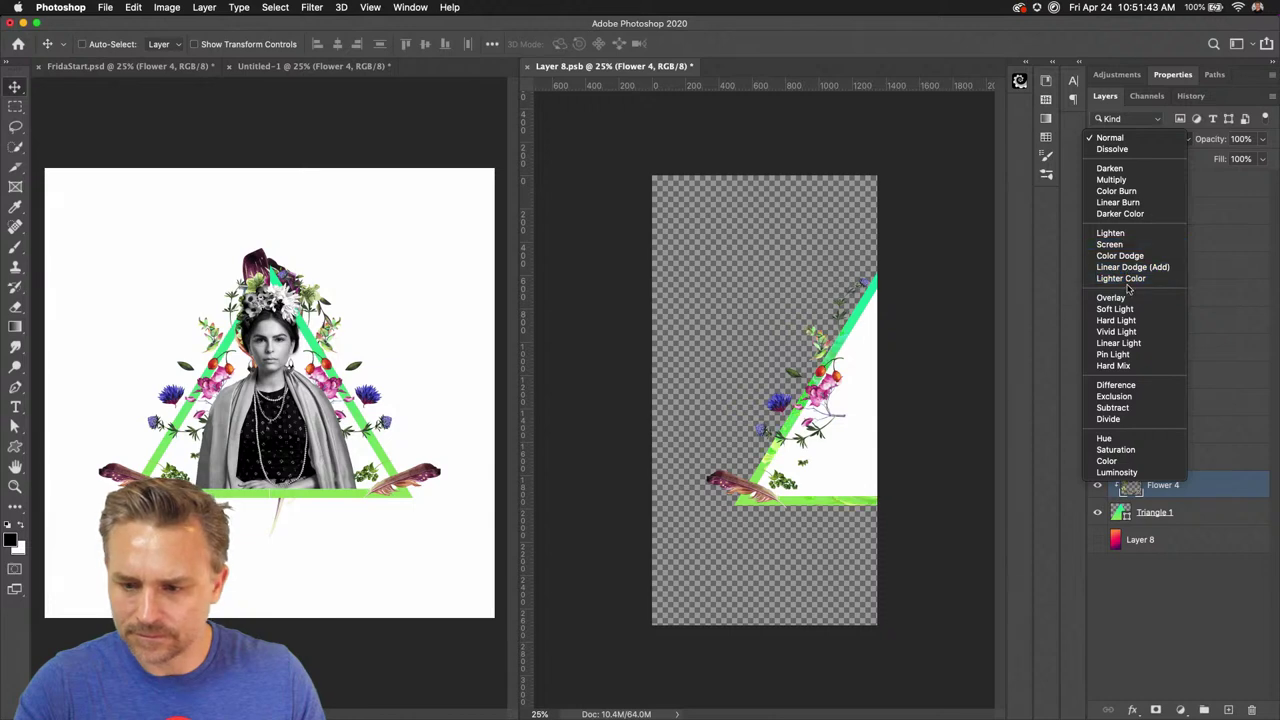
key(Return)
key(ctrl+s)
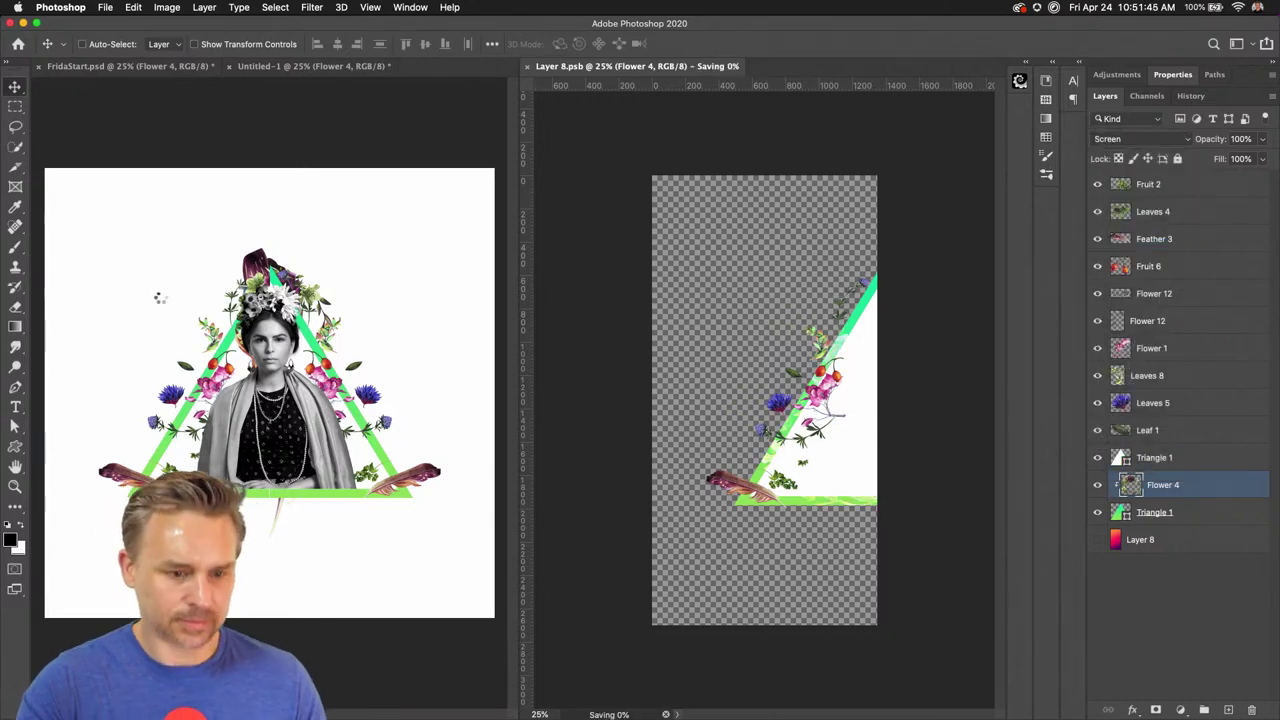
click(157, 298)
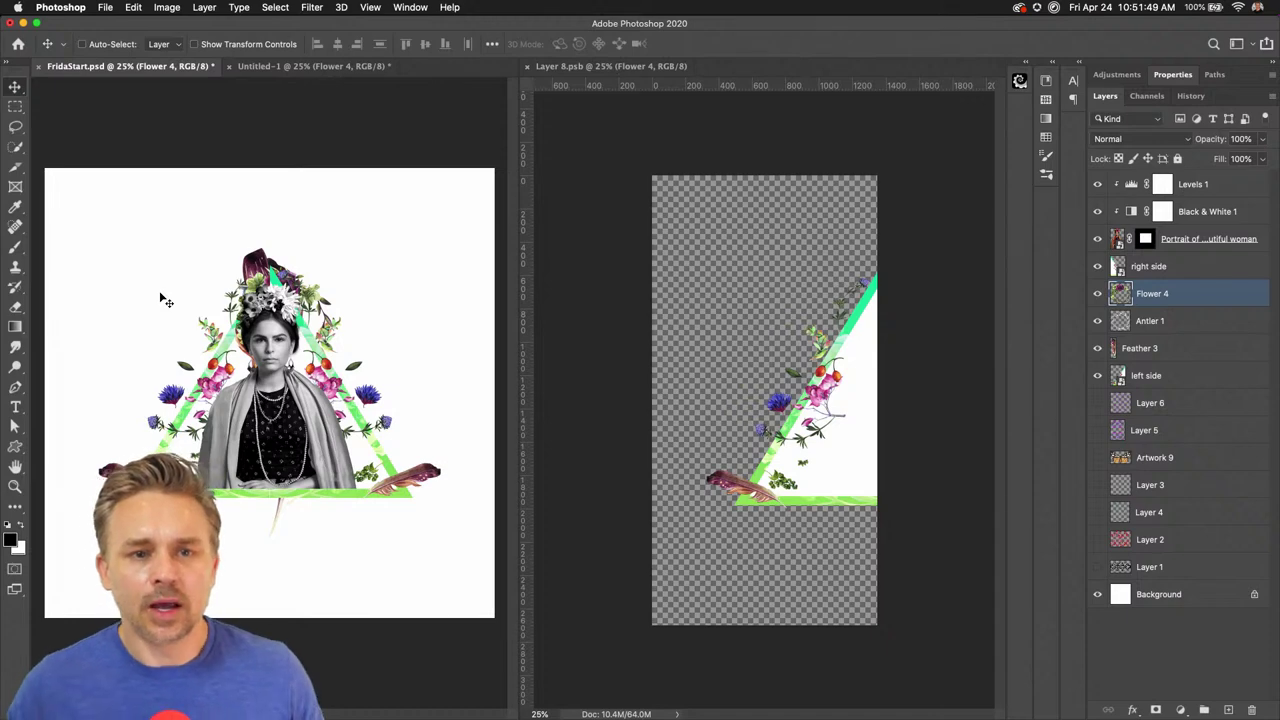
Consolidate all open documents into one tab group, and show the FridaStart.psd portrait at 50%
click(600, 168)
click(207, 145)
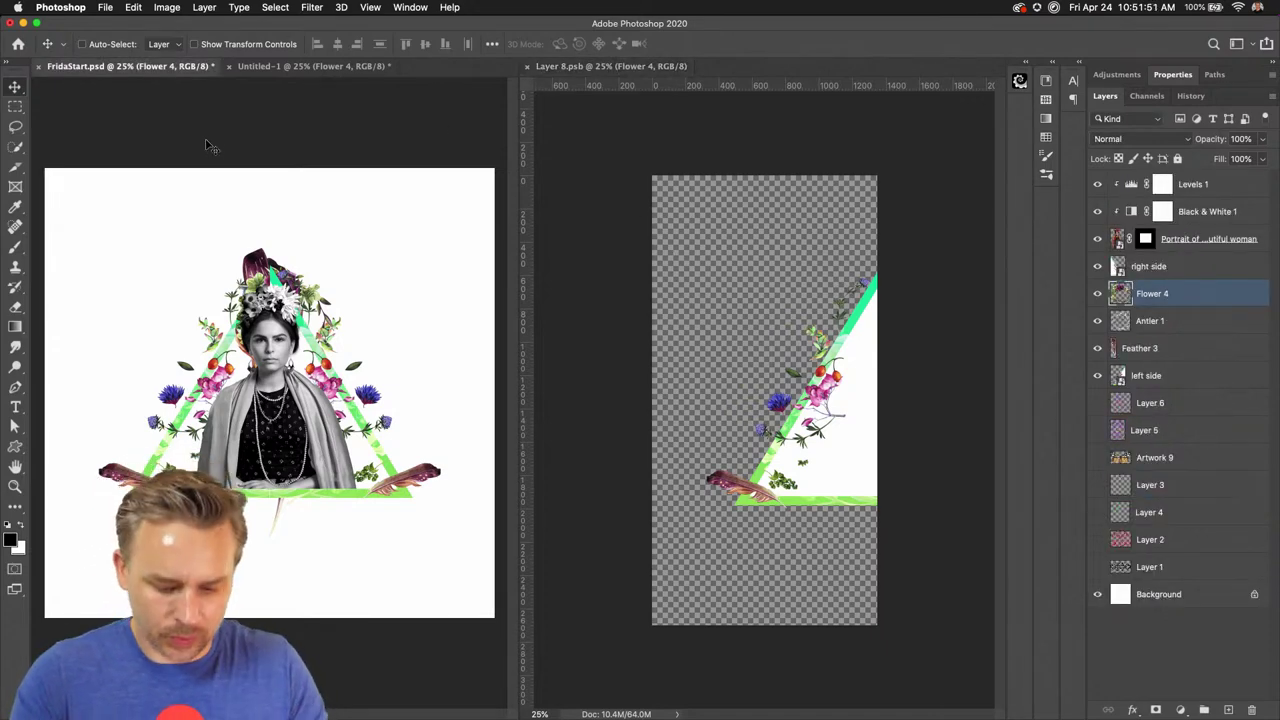
key(super+minus)
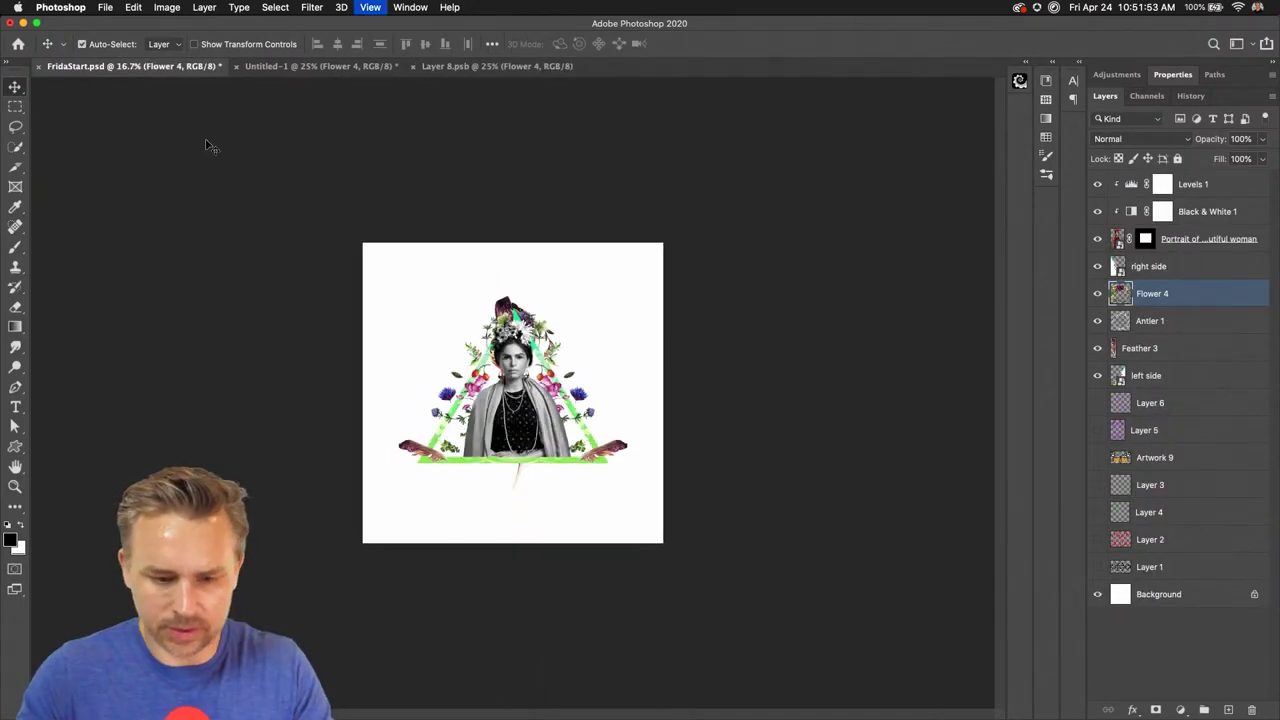
key(super+equal)
key(super+equal)
key(super+equal)
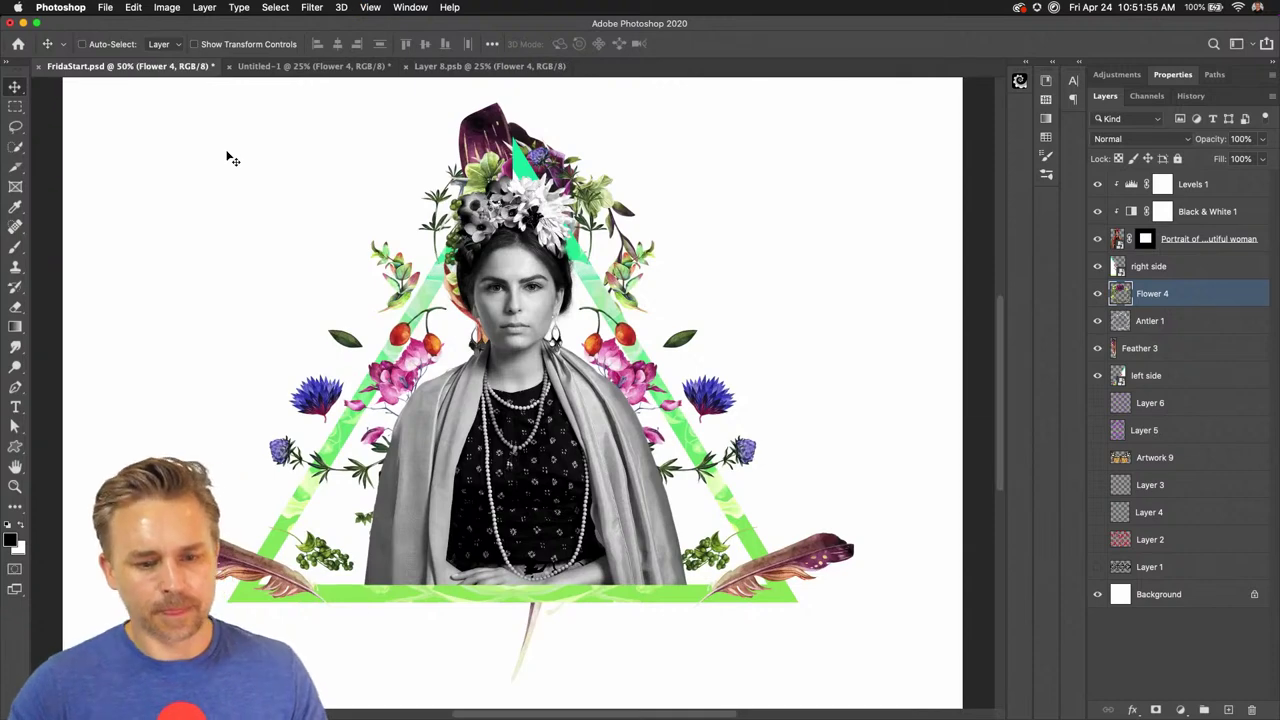
drag(238, 209, 269, 262)
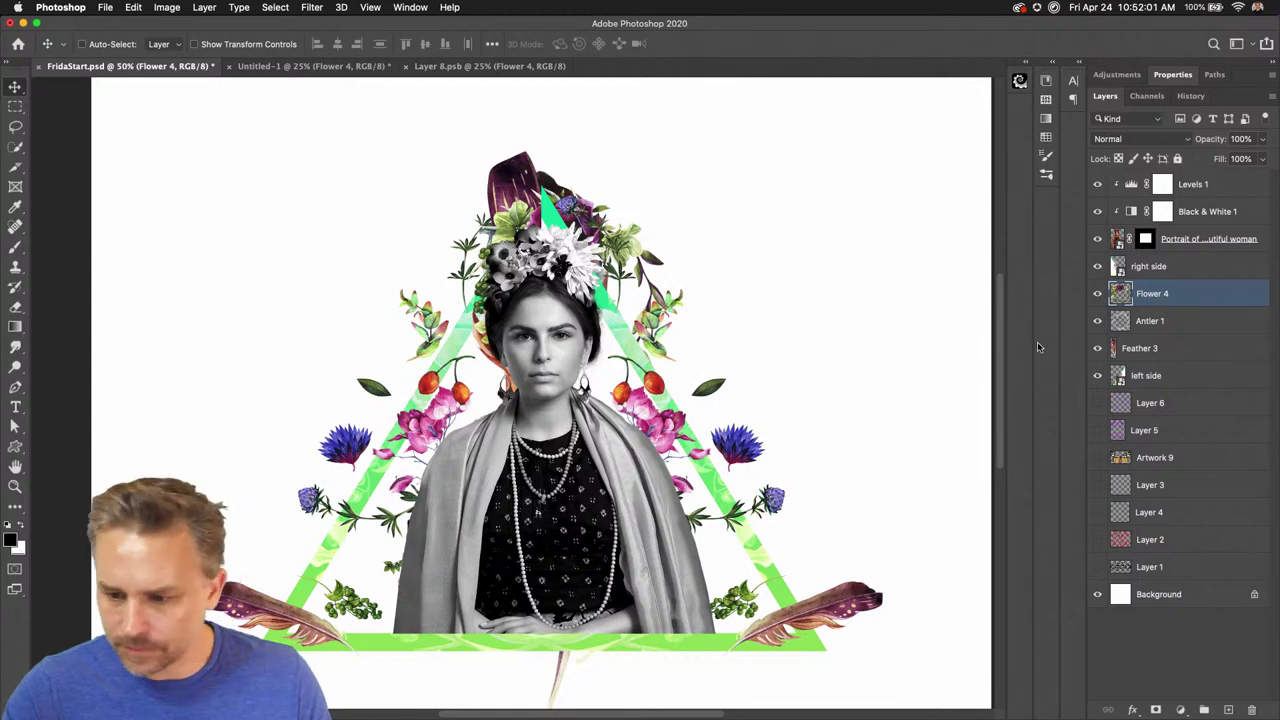
Hide the Feather 3 layer behind the woman's head and select that layer
click(1097, 349)
click(1138, 352)
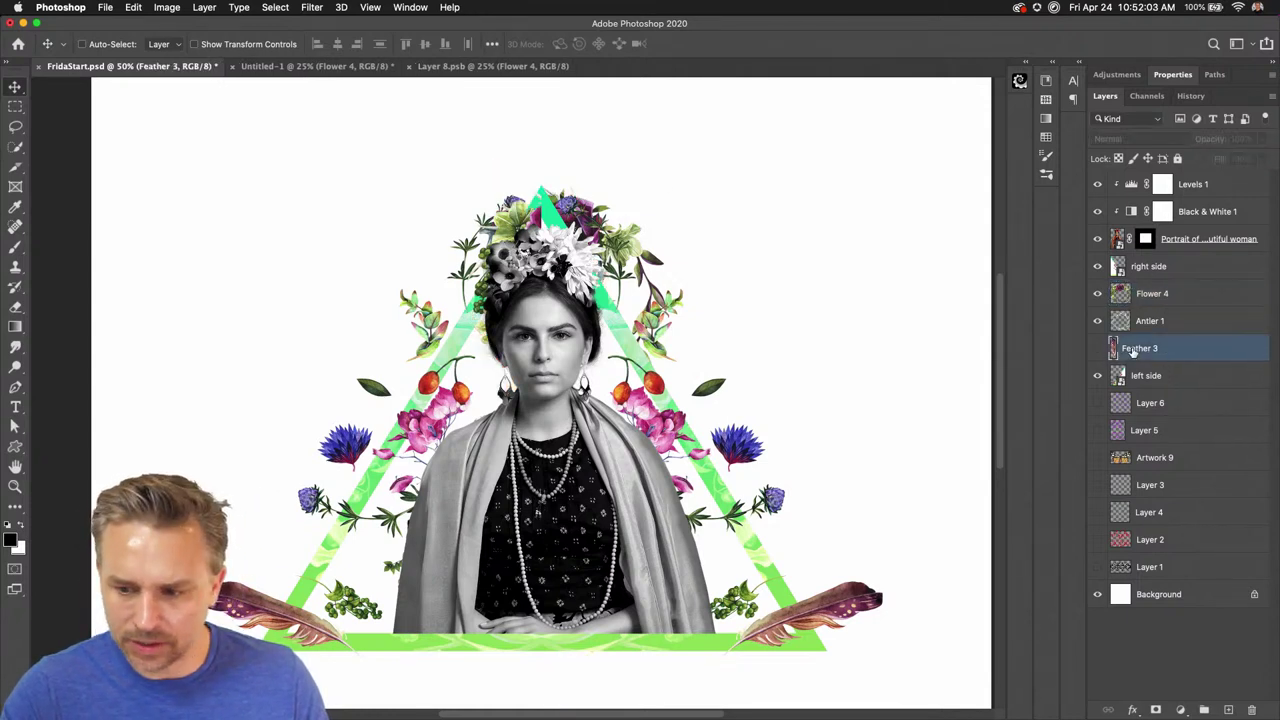
Delete the Feather 3 layer and move the Antler 1 wreath onto the blank canvas left of the triangle's tip
click(1252, 709)
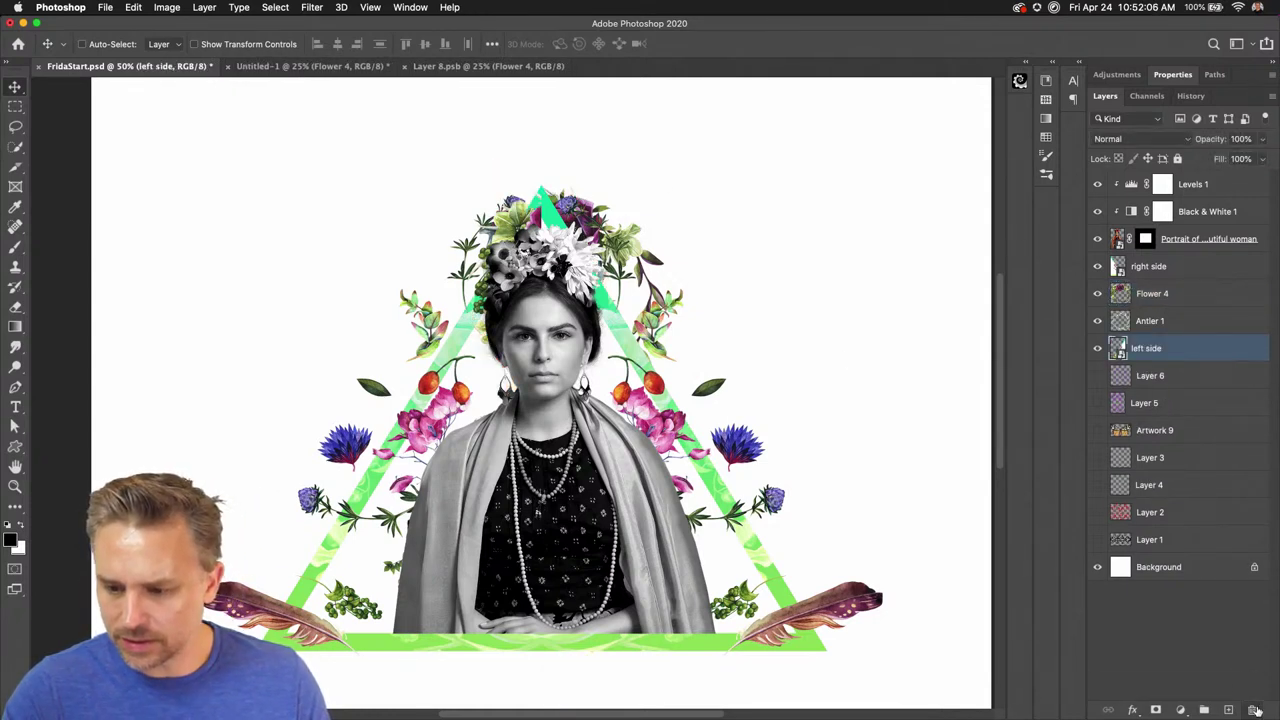
click(1147, 320)
drag(590, 200, 403, 172)
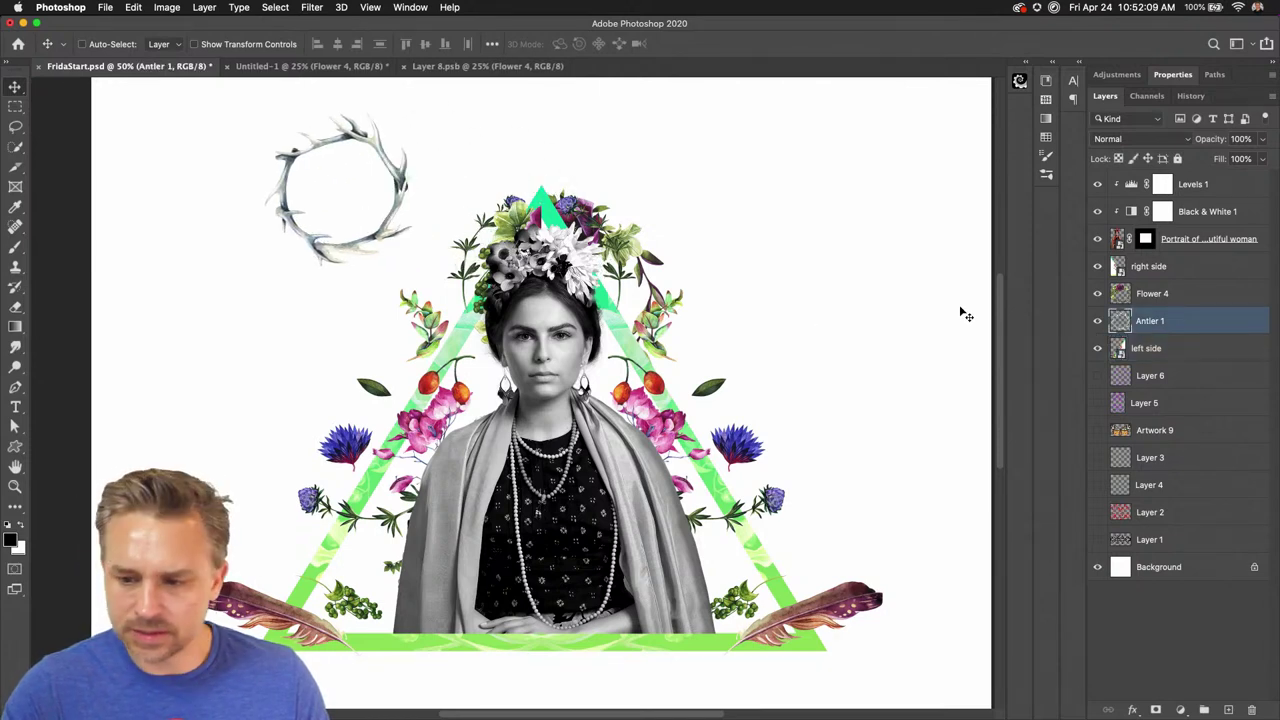
Move the Flower 4 layer to the front of the layer stack and position its wreath over the woman's head
click(1150, 293)
drag(484, 267, 436, 201)
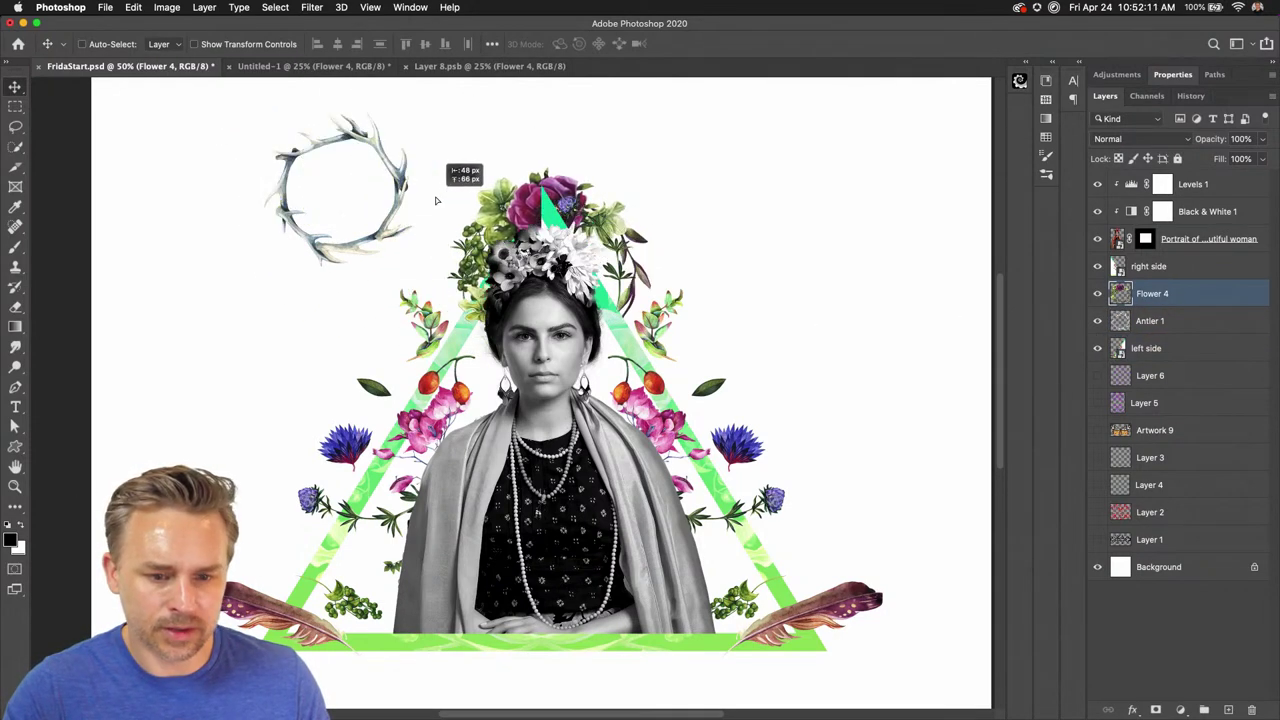
drag(1152, 293, 1150, 182)
drag(443, 263, 418, 316)
Scale the Flower 4 wreath down and fit it on the woman's hair as a flower crown
key(super+t)
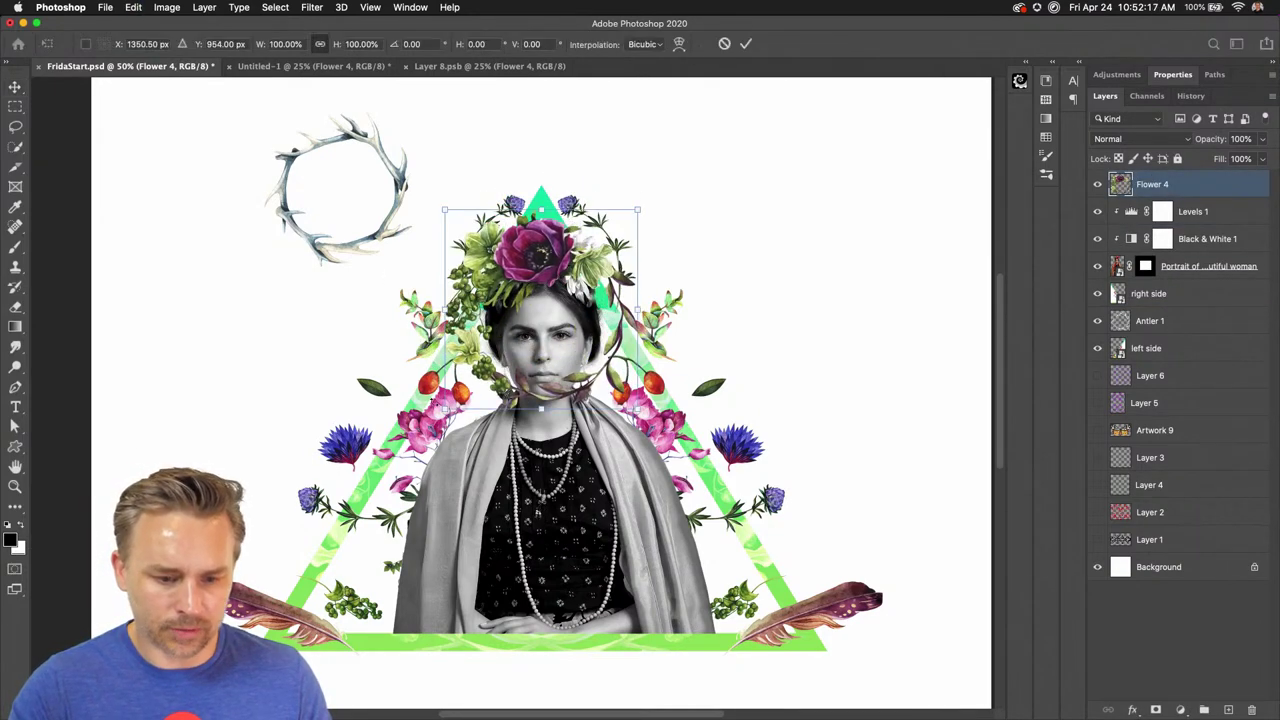
drag(443, 410, 458, 385)
drag(515, 205, 550, 218)
key(Return)
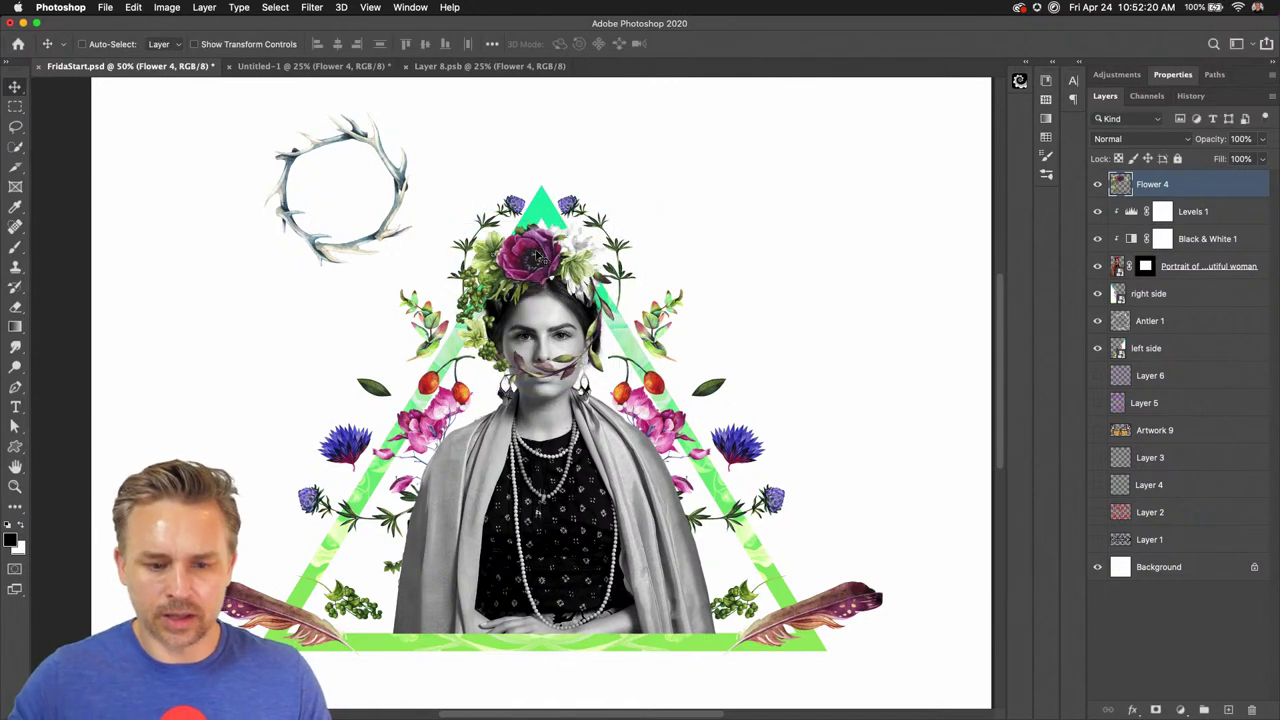
Add a layer mask to Flower 4 and switch the Brush tool to a small round brush
click(1155, 709)
key(b)
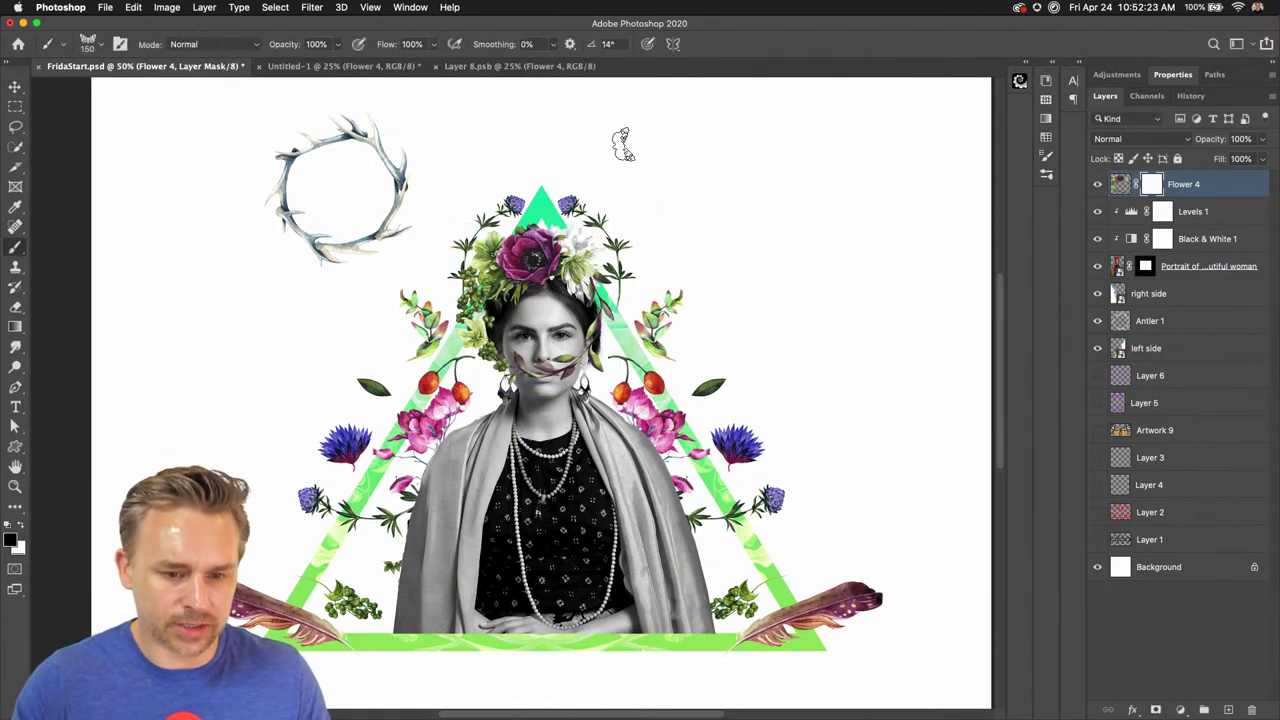
right_click(48, 46)
click(80, 49)
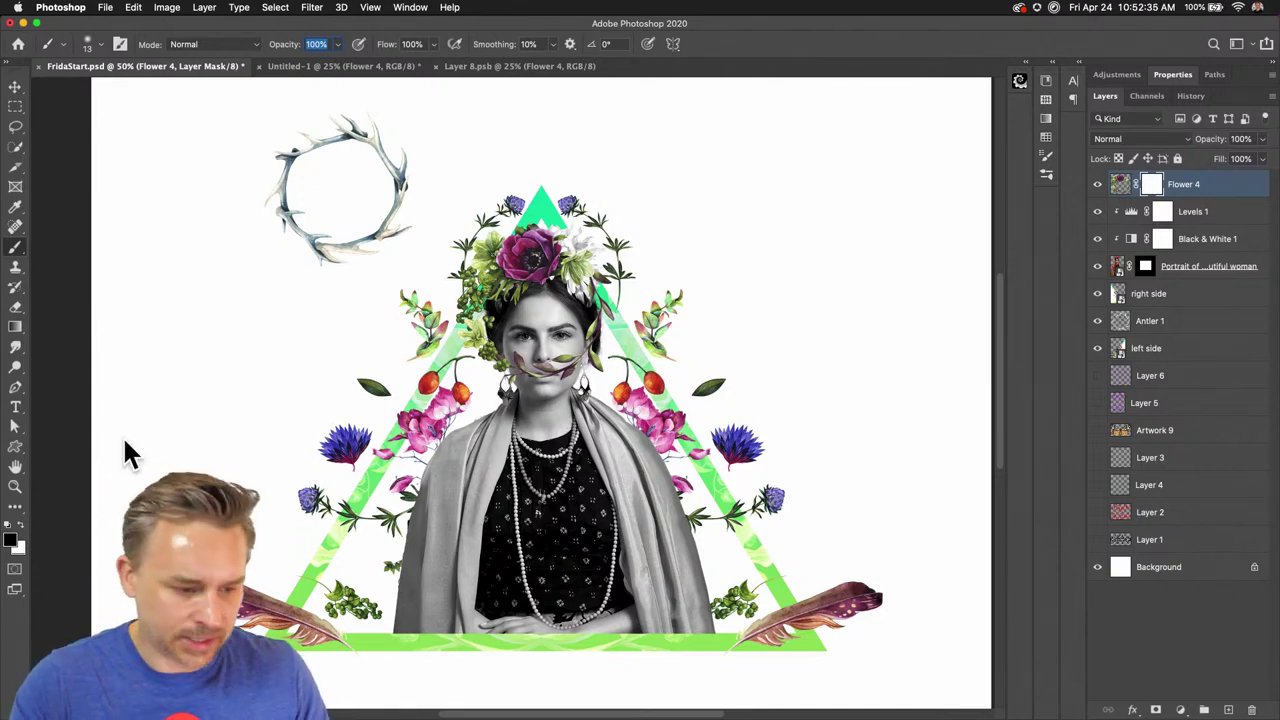
key(Return)
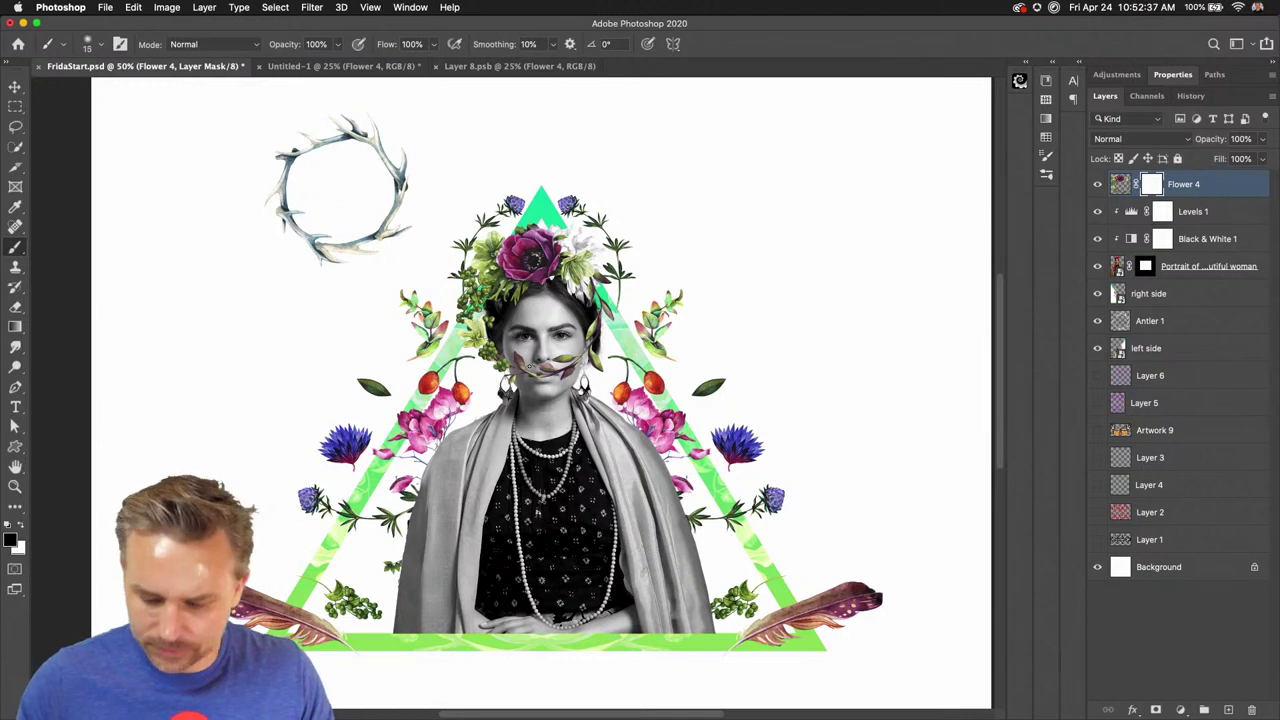
Lasso the wreath part covering the woman's face, fill it with black in the Flower 4 mask, and deselect
click(15, 127)
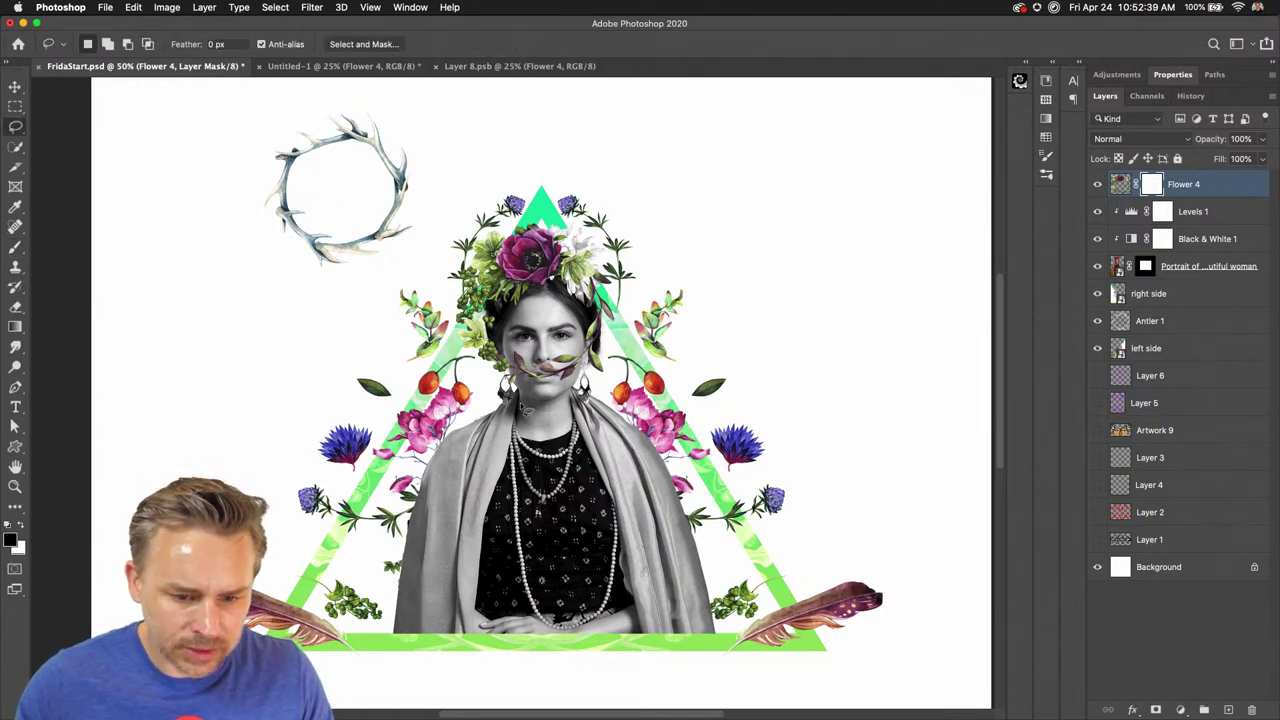
mouse_move(518, 392)
mouse_down()
mouse_move(506, 346)
mouse_move(524, 326)
mouse_move(592, 316)
mouse_move(606, 334)
mouse_move(602, 363)
mouse_move(589, 359)
mouse_move(520, 430)
mouse_up()
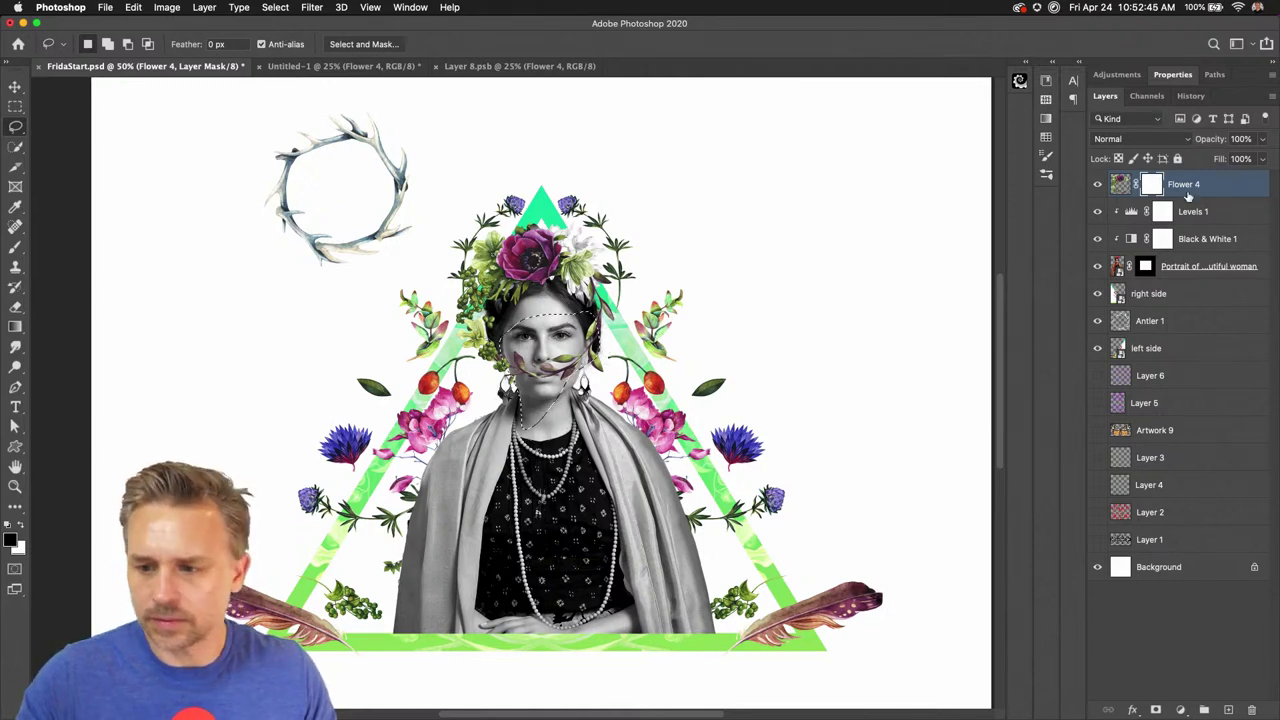
key(shift+BackSpace)
key(Return)
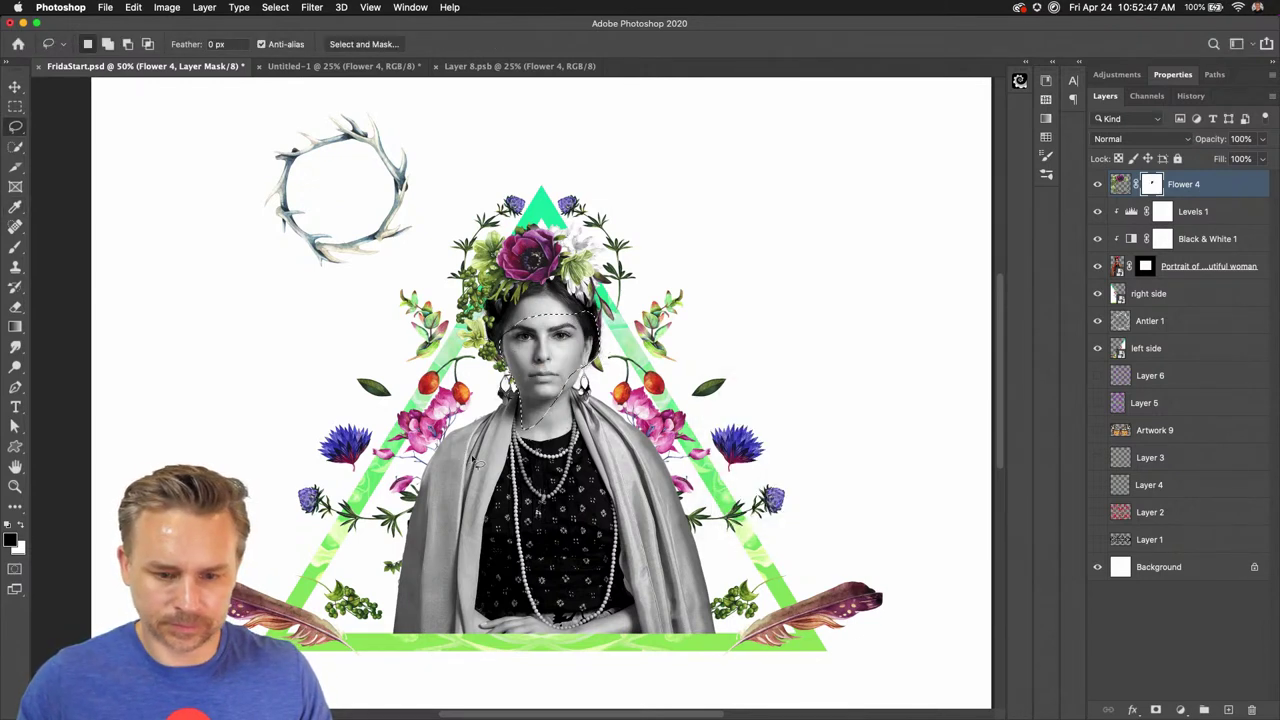
key(ctrl+d)
Unlink the Flower 4 artwork from its mask and try moving the flowers independently of it
click(1121, 184)
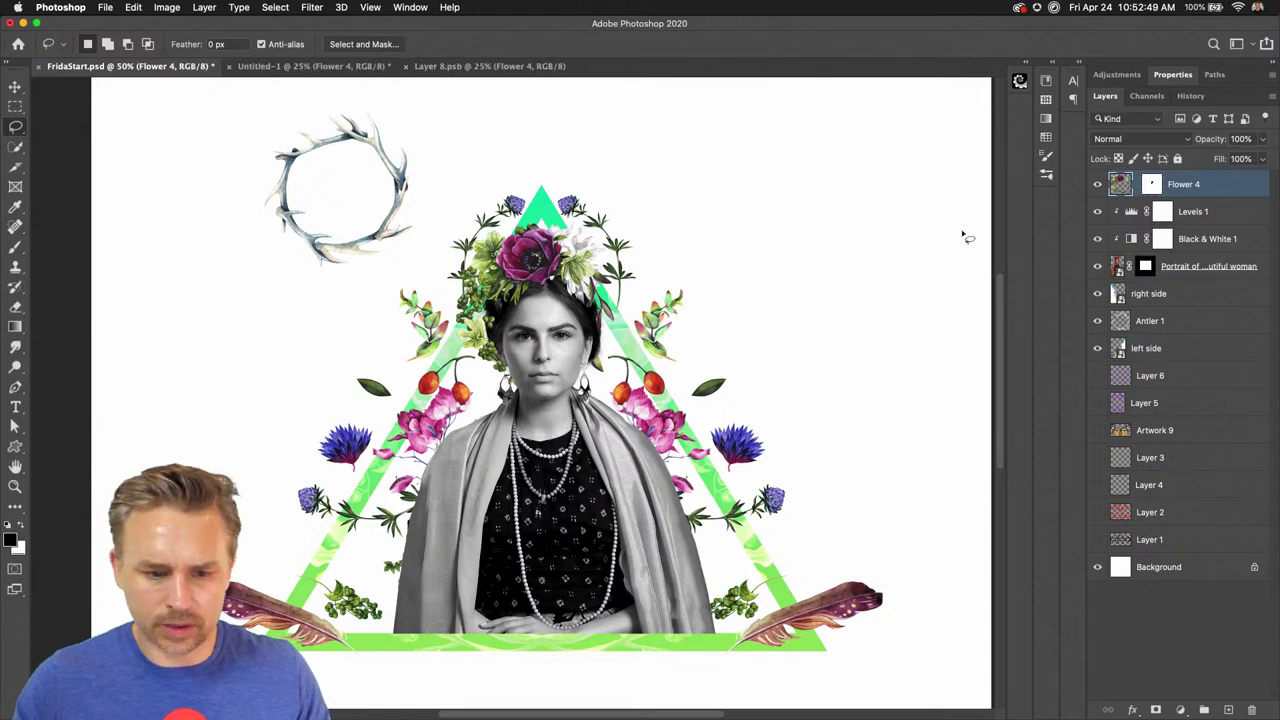
click(15, 87)
drag(485, 251, 488, 195)
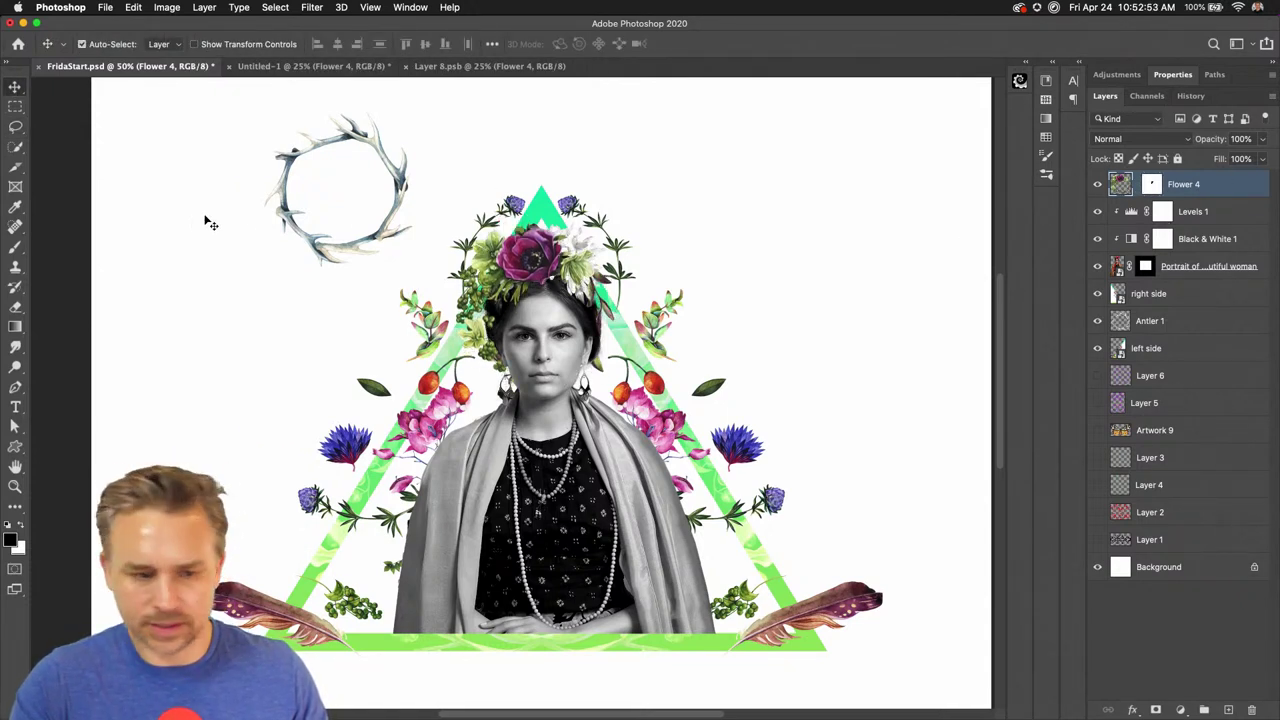
Delete the Antler 1 wreath layer
click(289, 222)
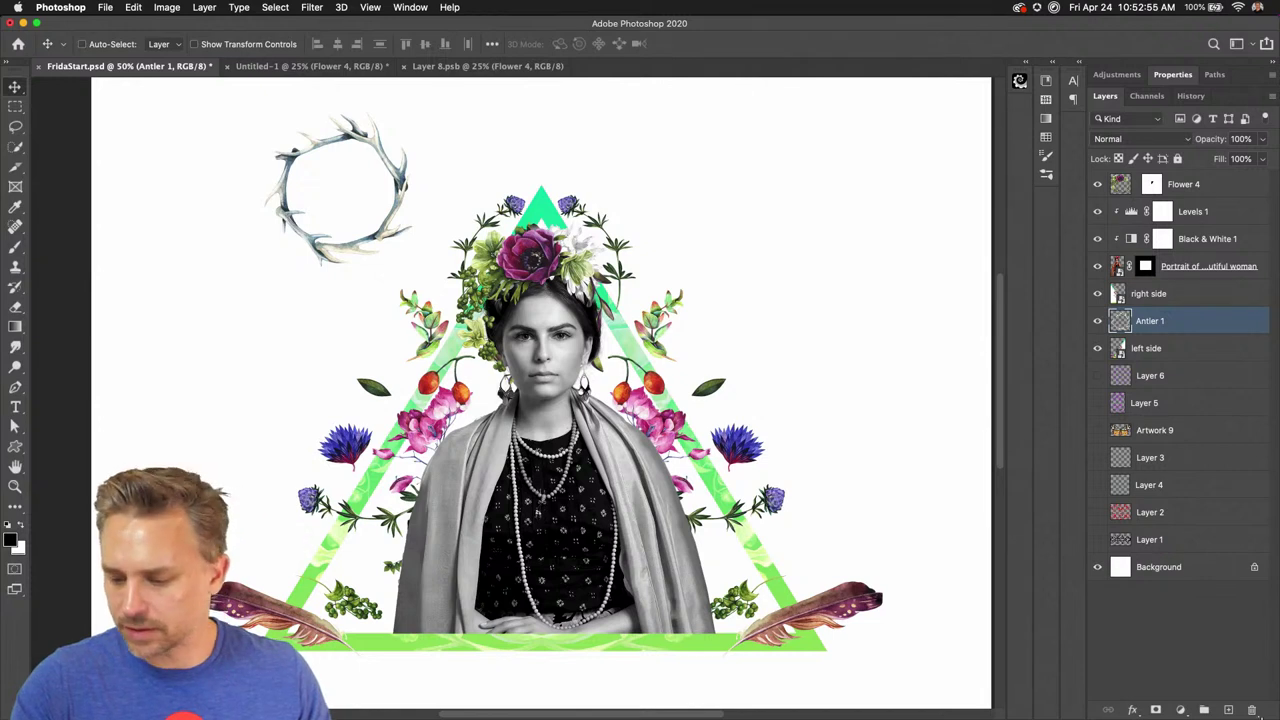
click(1251, 709)
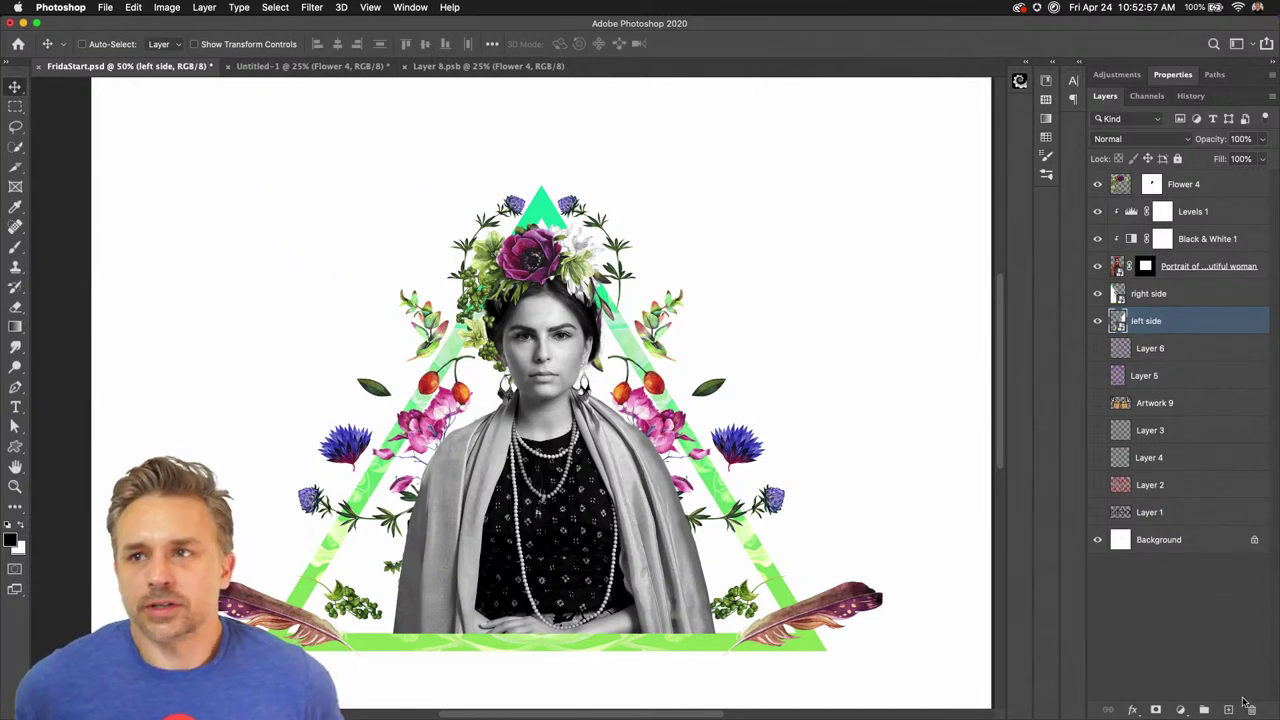
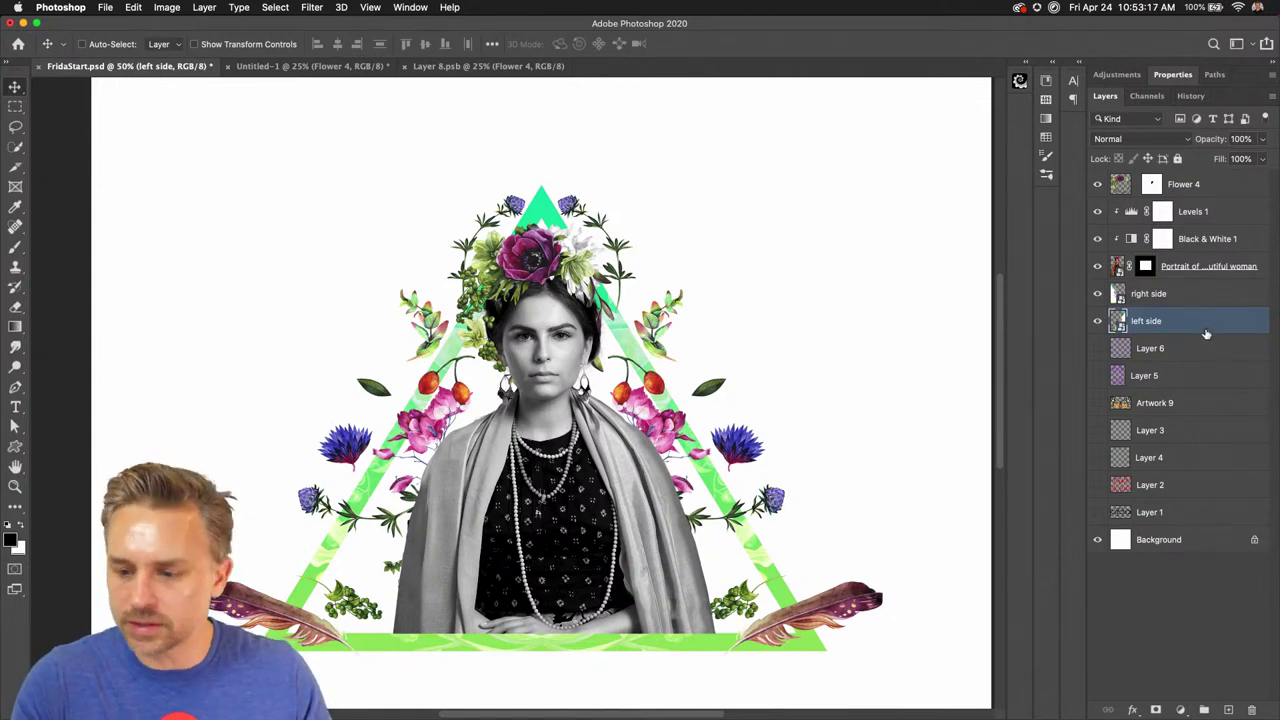
Place the Layer 8.psb document side by side with FridaStart.psd
click(1185, 186)
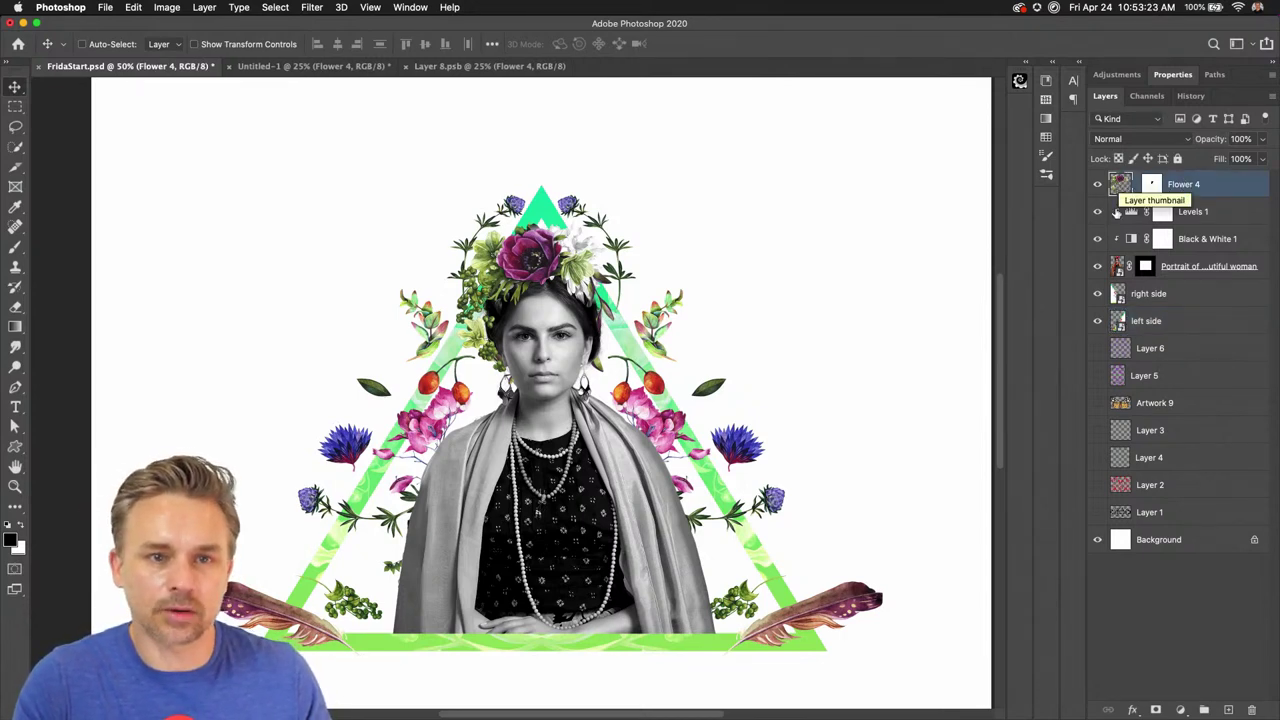
key(super+plus)
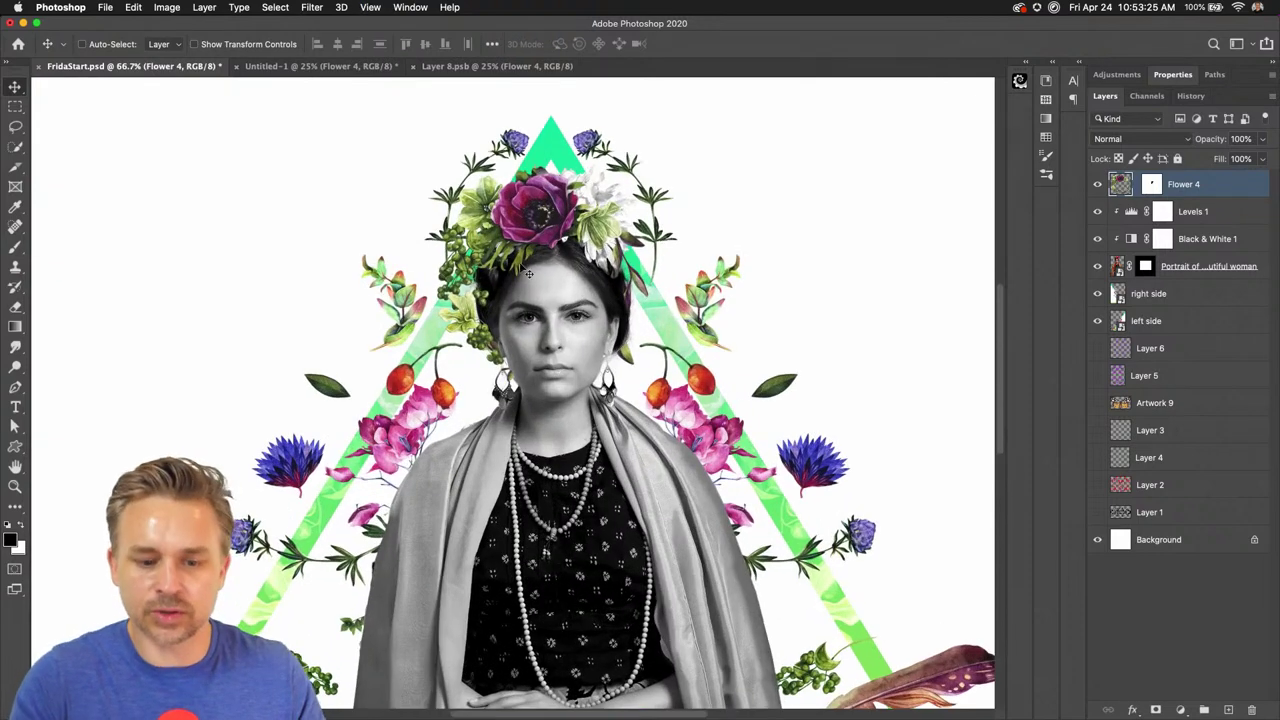
scroll(529, 273, up, 3)
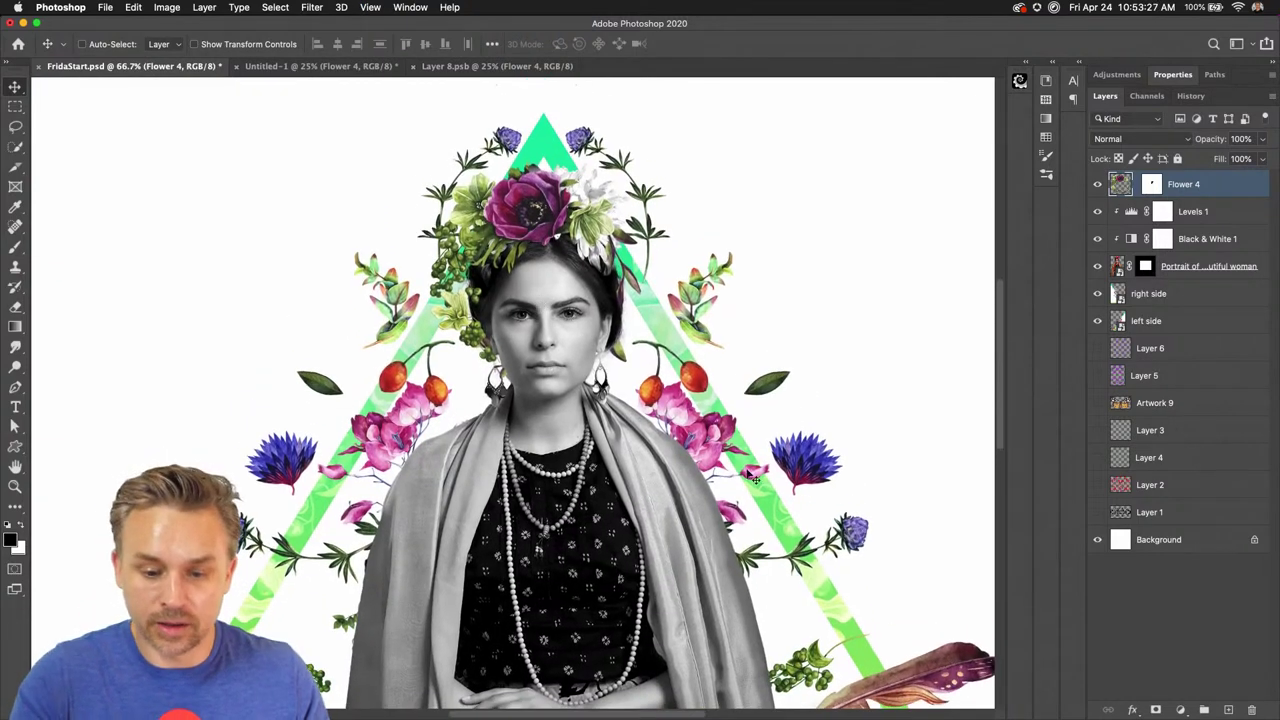
click(447, 67)
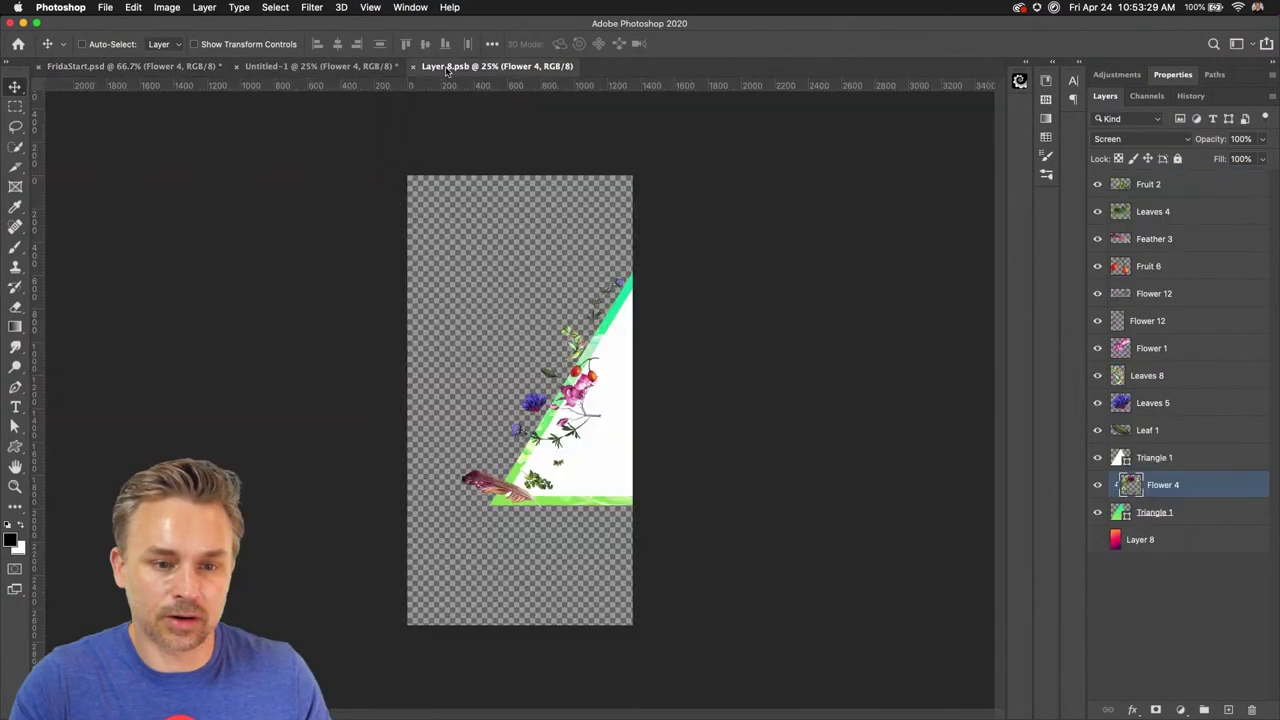
drag(447, 67, 1004, 110)
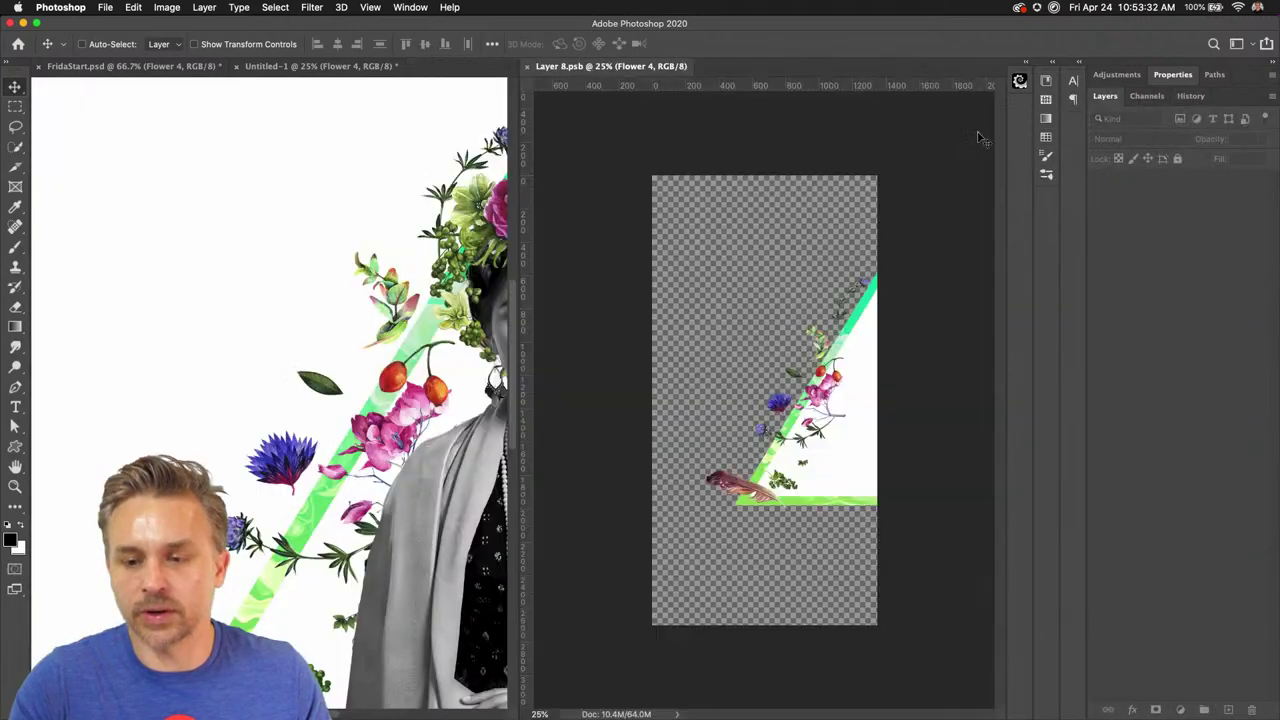
Move the pink Flower 1 branch in Layer 8.psb outward, away from the triangle's edge, and save the smart object
click(822, 408)
drag(826, 410, 753, 370)
key(super+s)
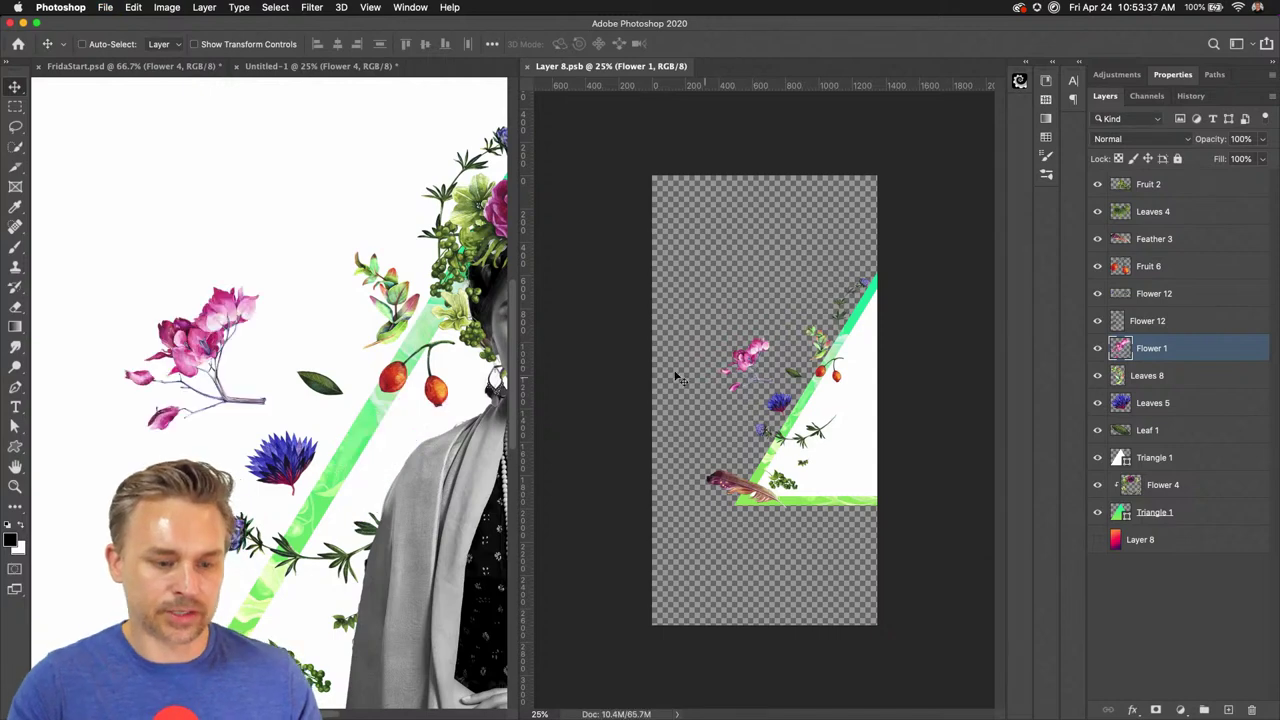
click(252, 370)
super+click(198, 349)
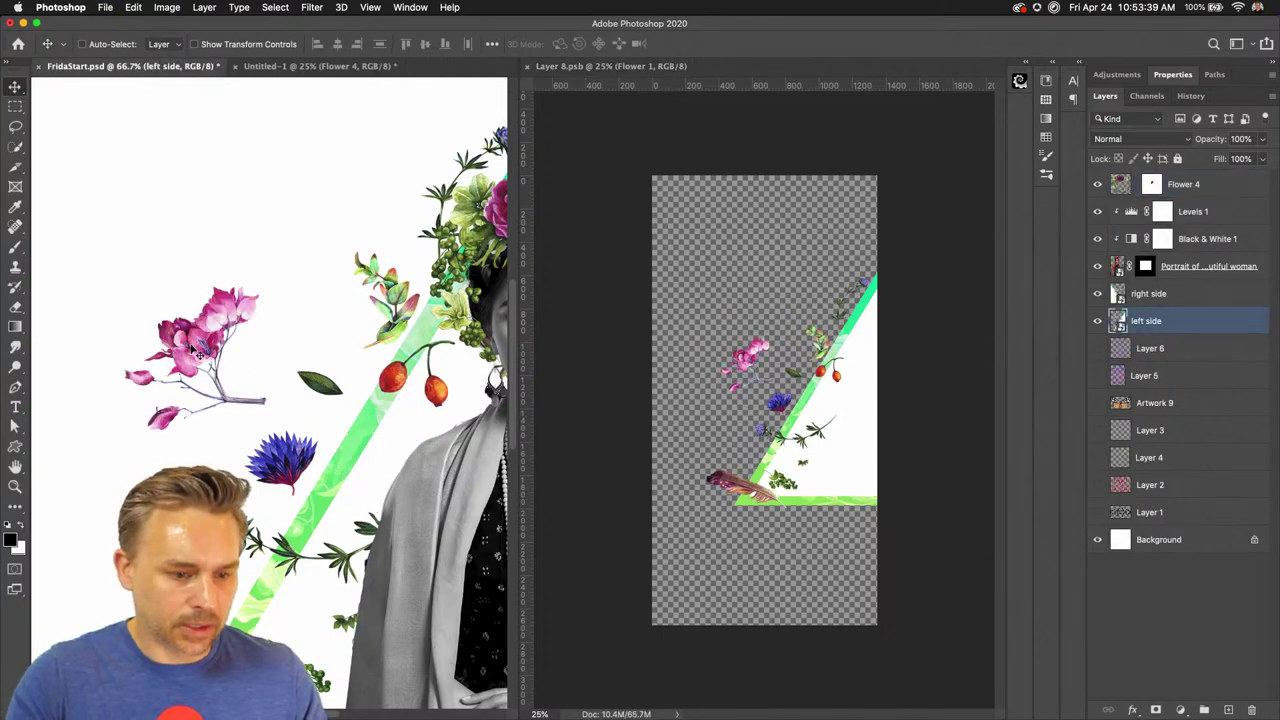
drag(198, 349, 100, 275)
key(super+z)
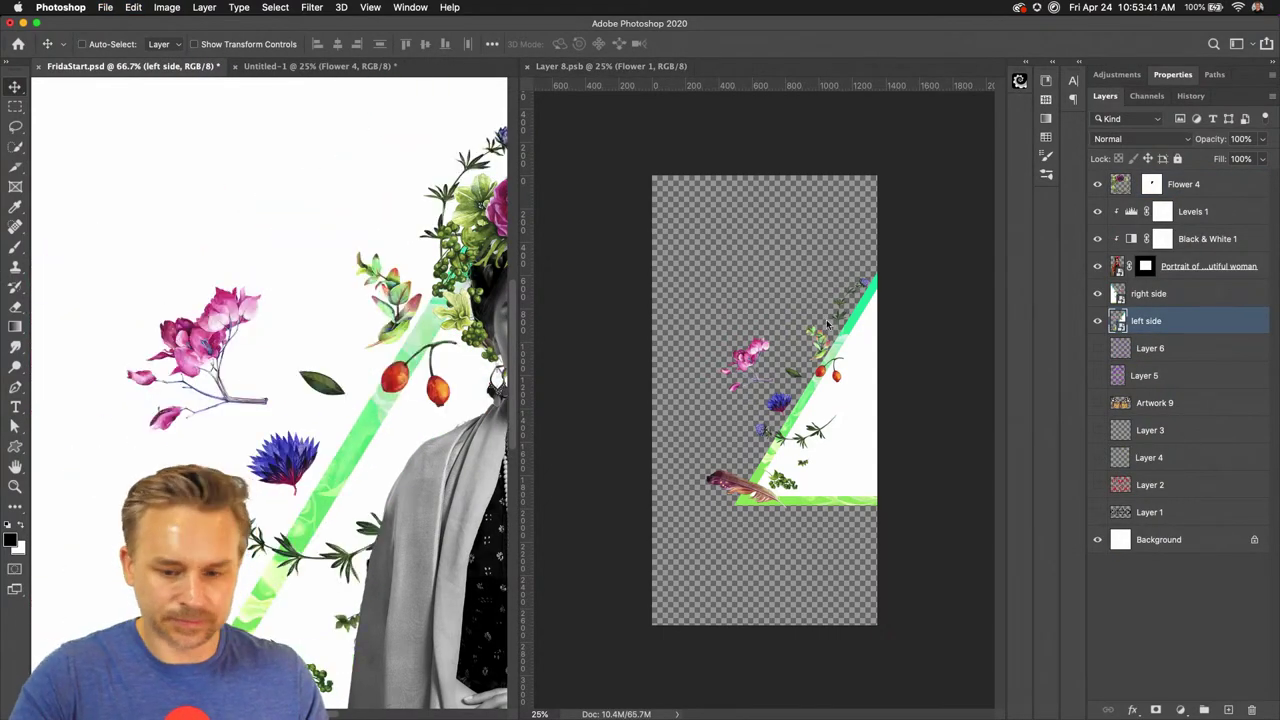
Enlarge the Flower 1 branch in Layer 8.psb to about 133%, rotate it slightly, and move it closer to the triangle
click(749, 369)
key(super+t)
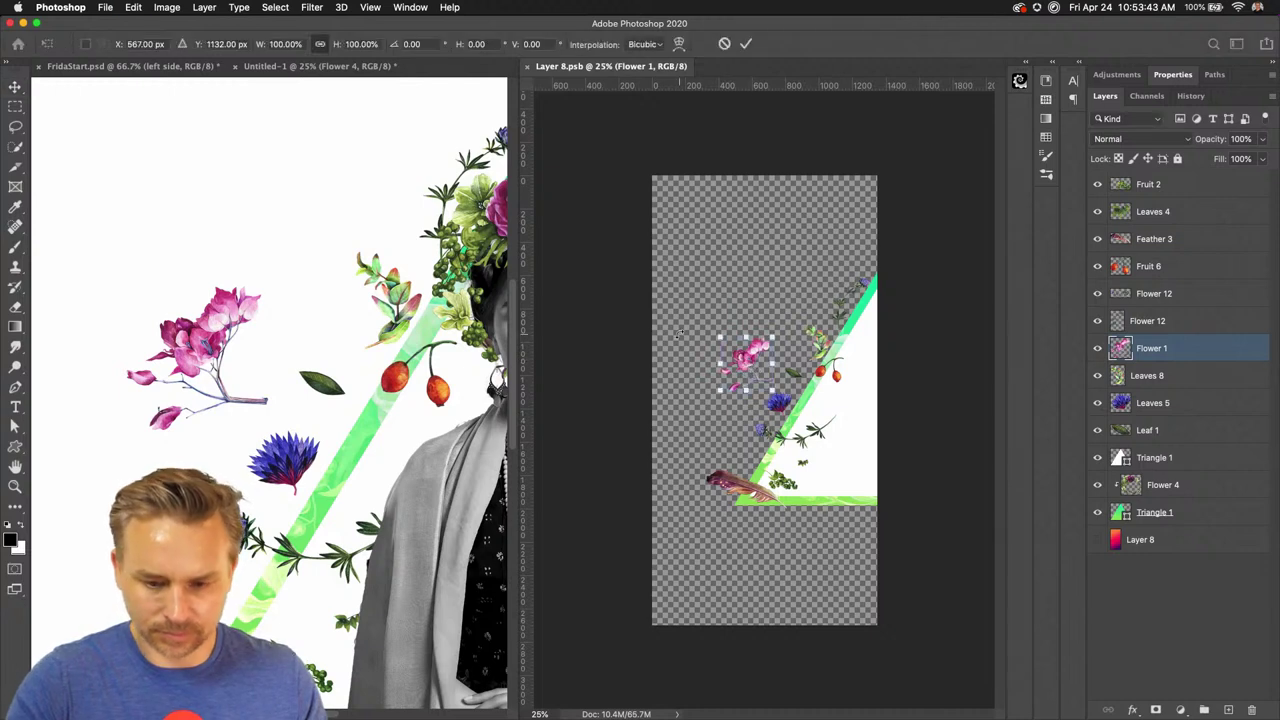
drag(712, 336, 768, 368)
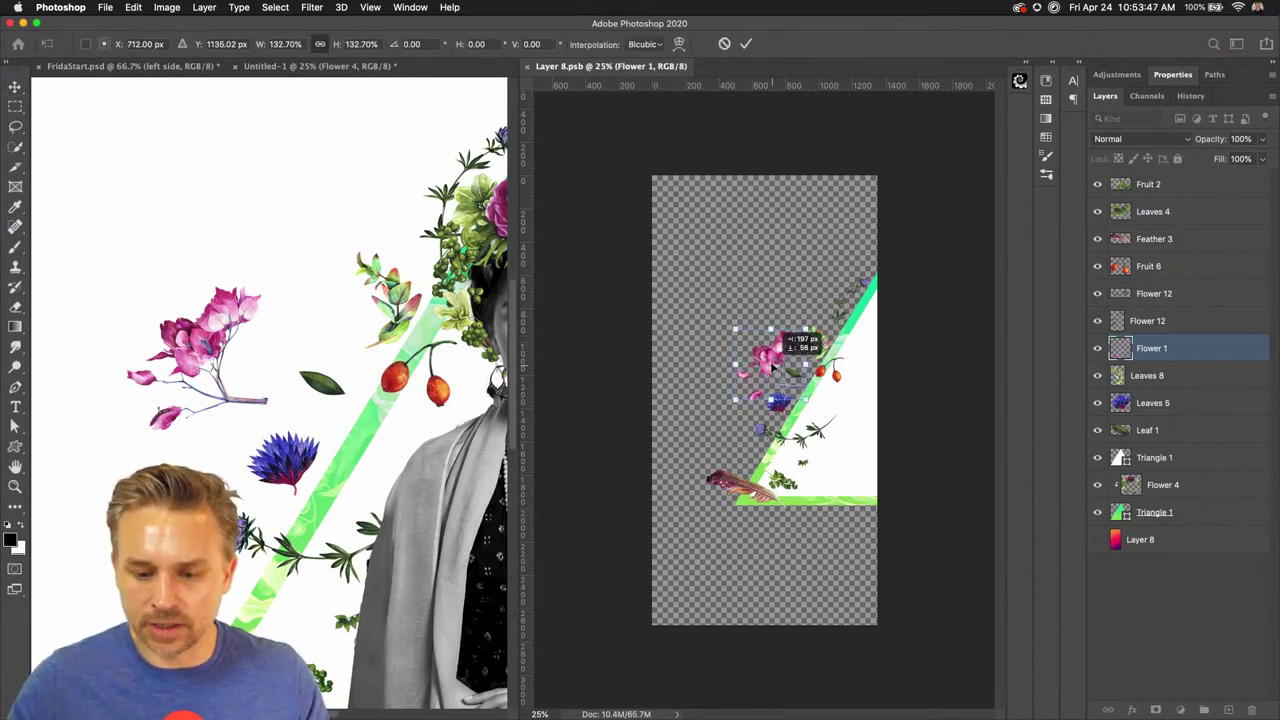
key(Return)
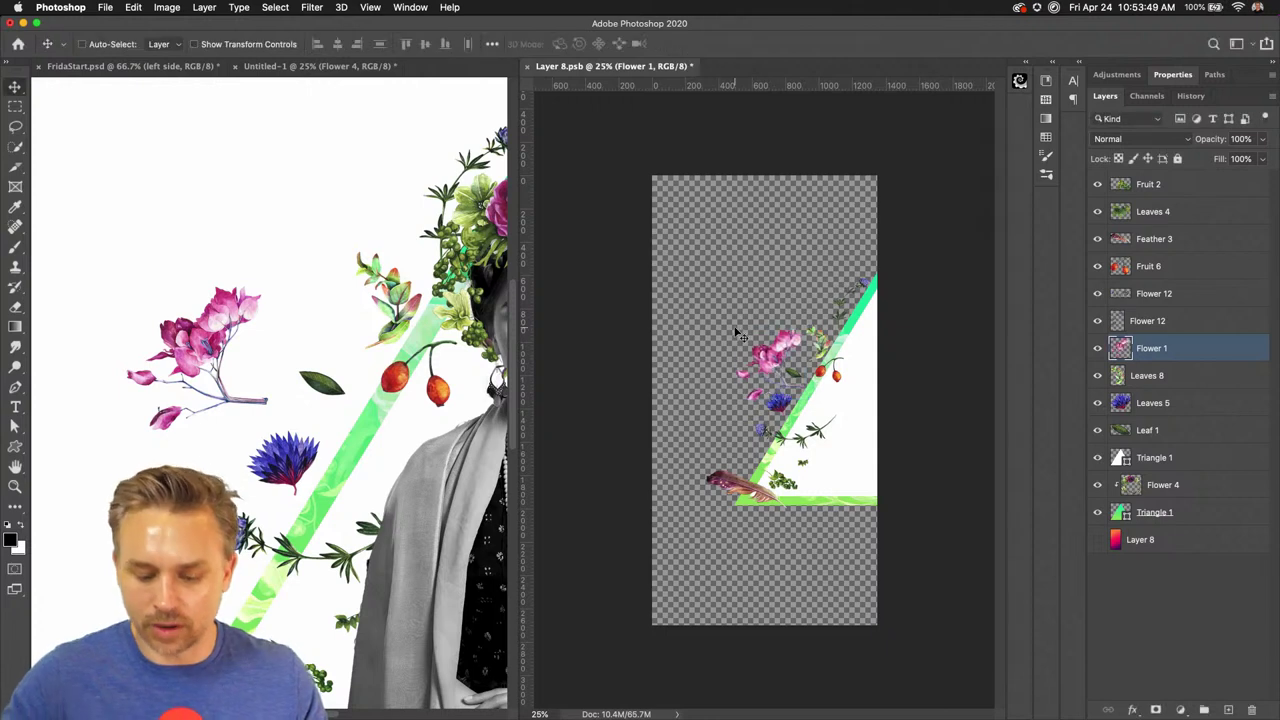
key(super+t)
key(Return)
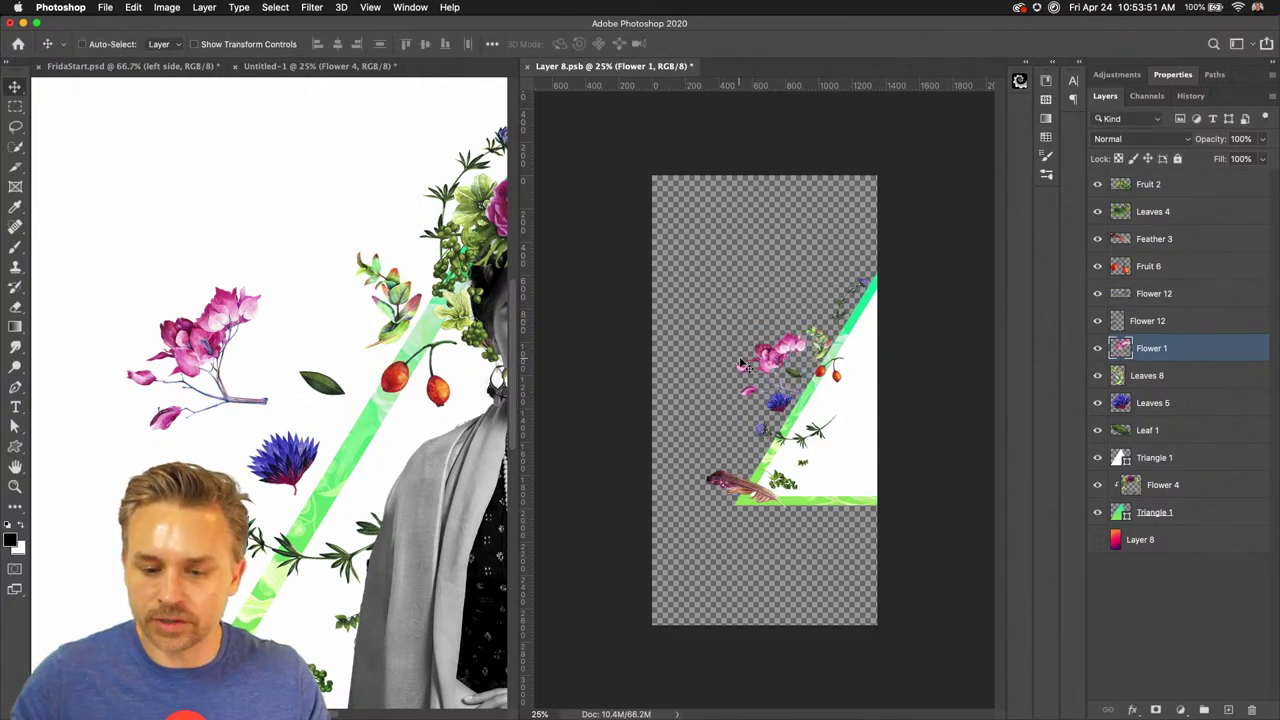
drag(750, 365, 747, 365)
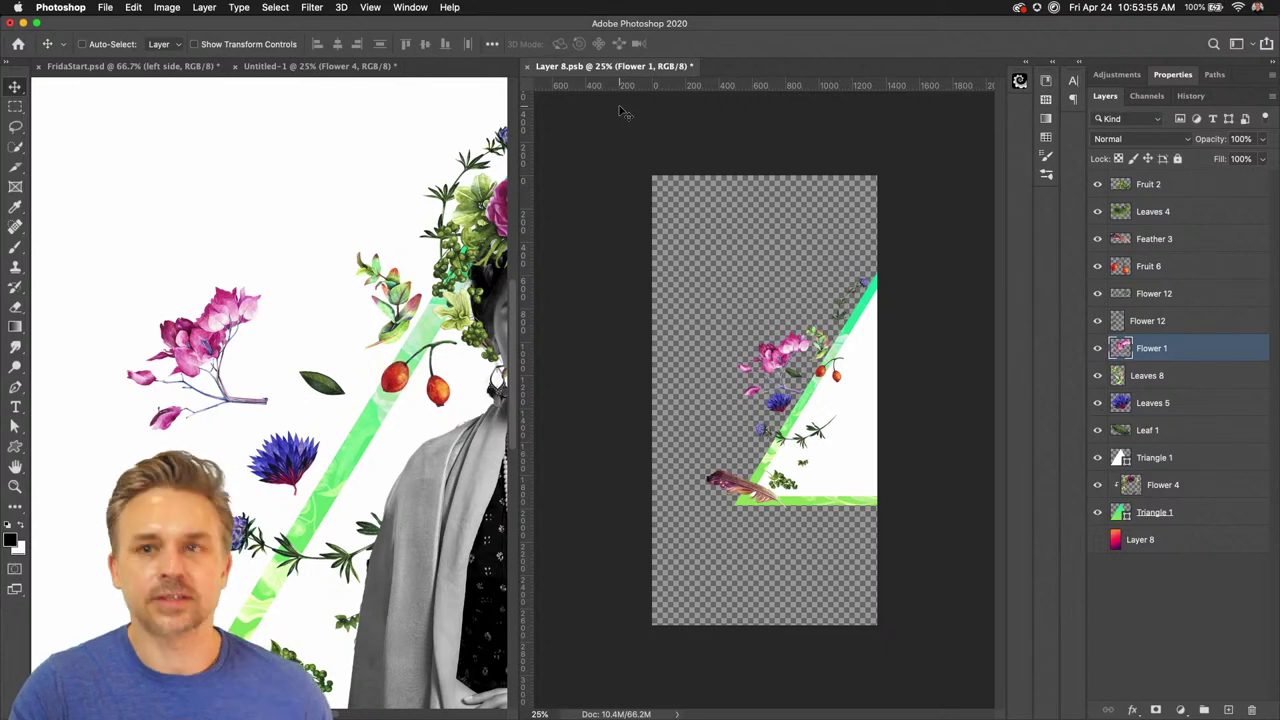
Save the Layer 8.psb changes and return to FridaStart.psd to update the composition
click(353, 64)
click(558, 158)
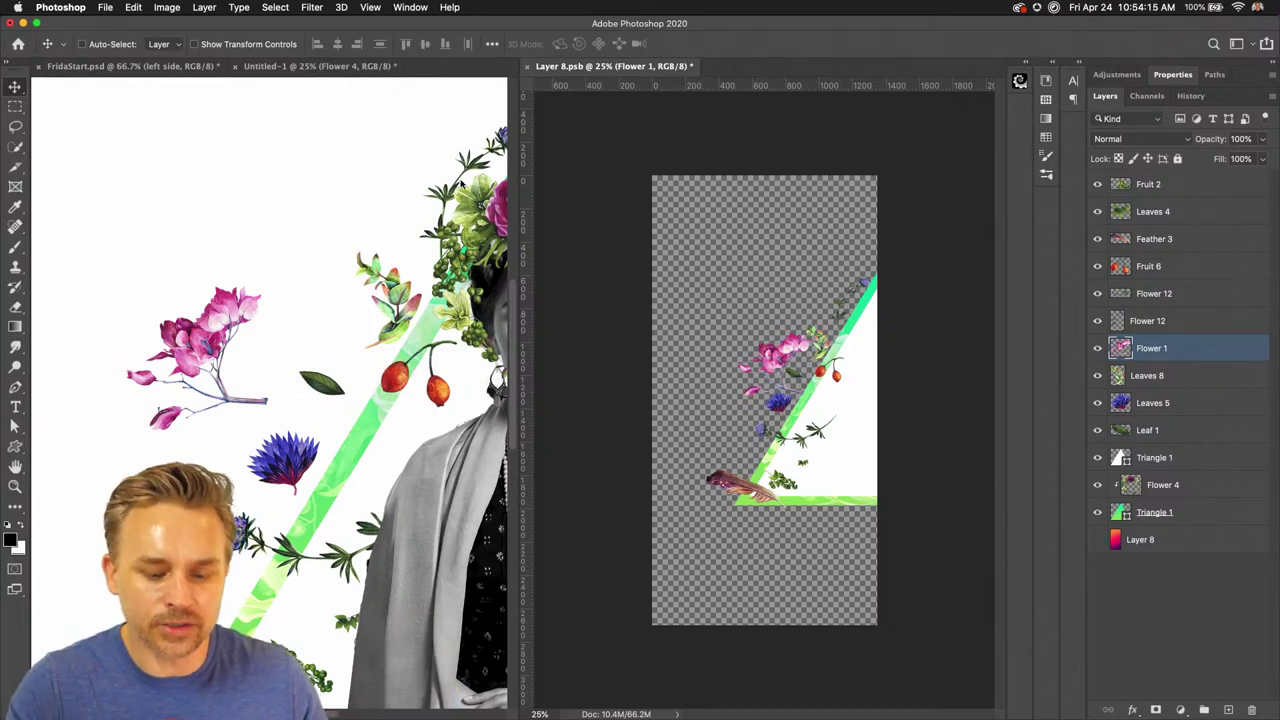
key(super+s)
click(452, 188)
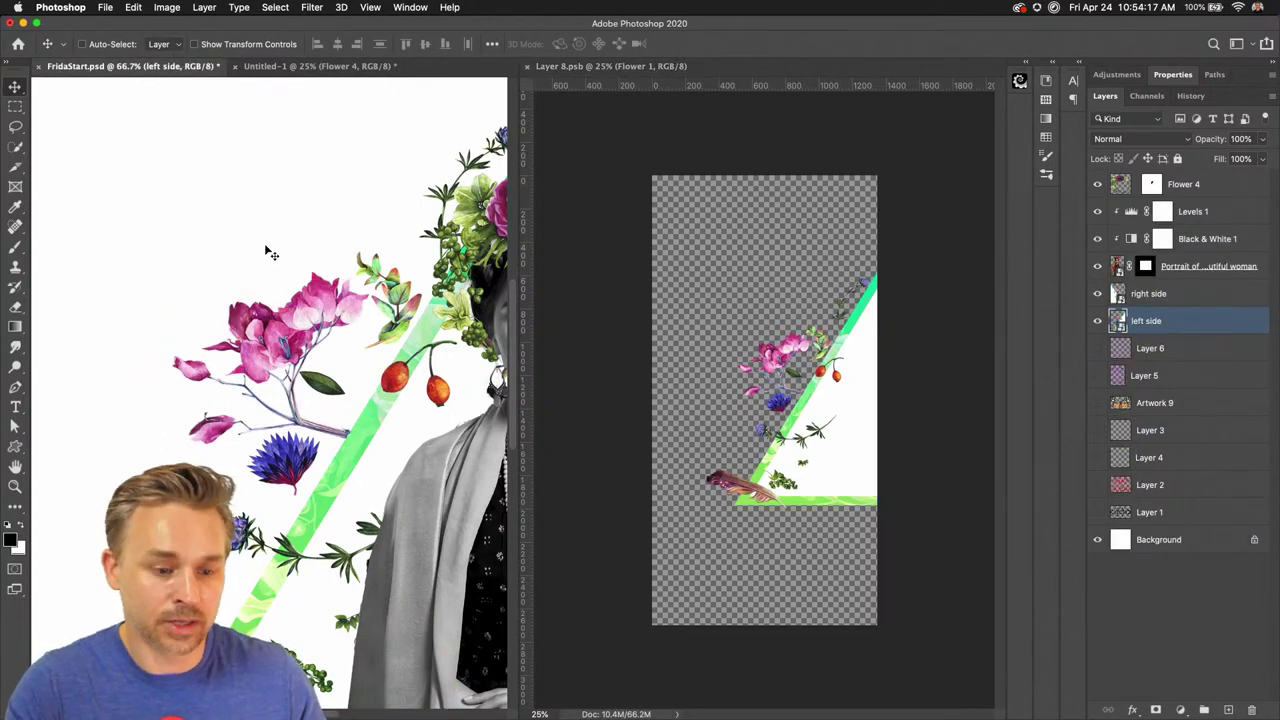
Consolidate all open documents back into one tabbed window with FridaStart.psd in front
click(560, 170)
click(355, 205)
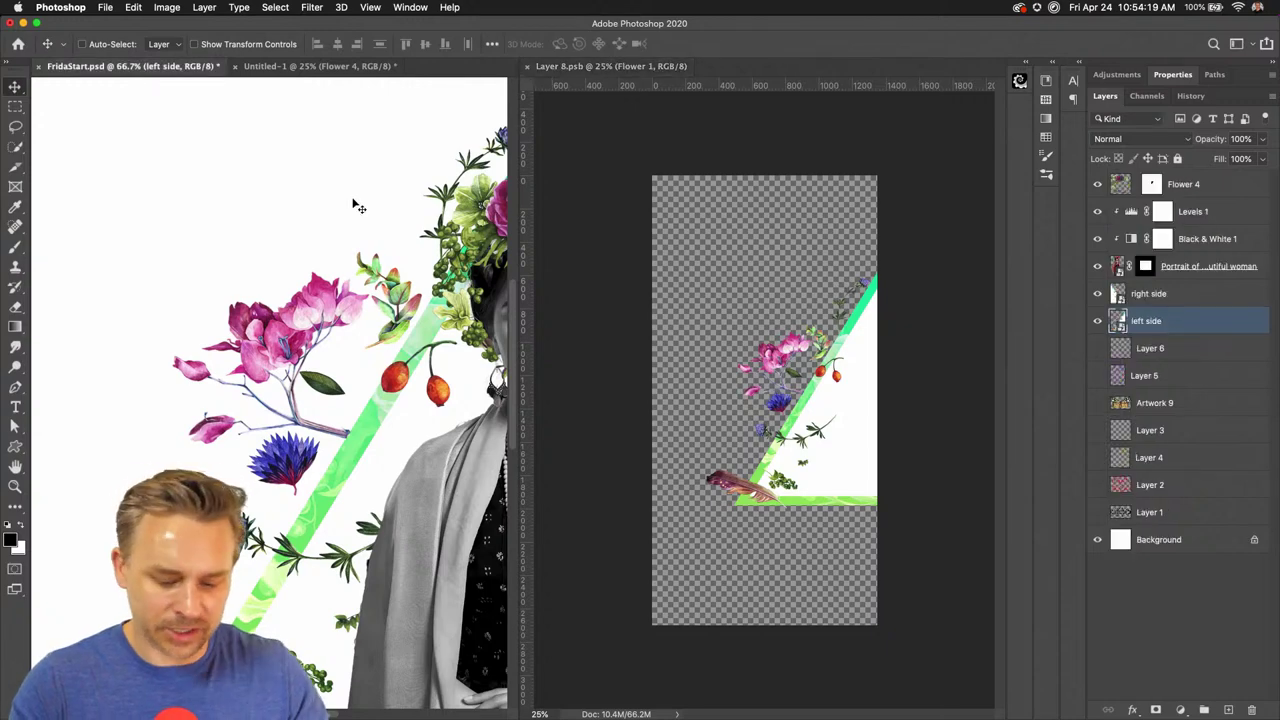
key(super+alt+shift+c)
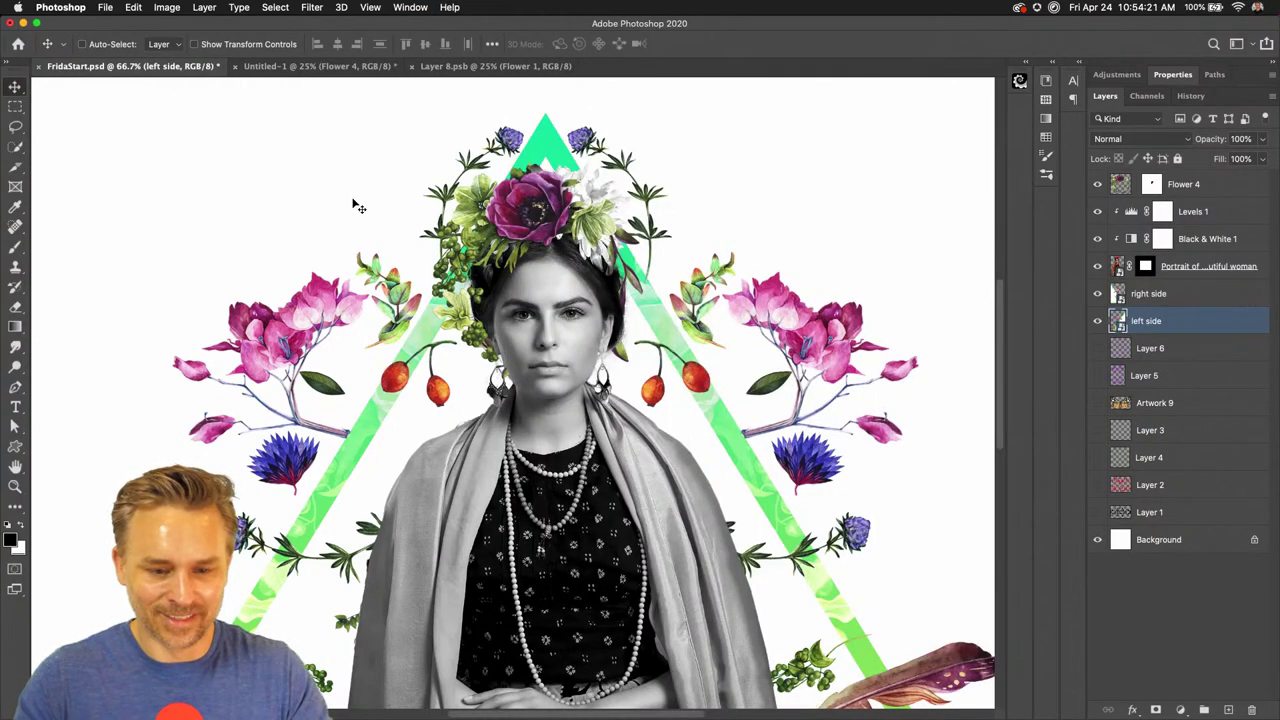
key(super+minus)
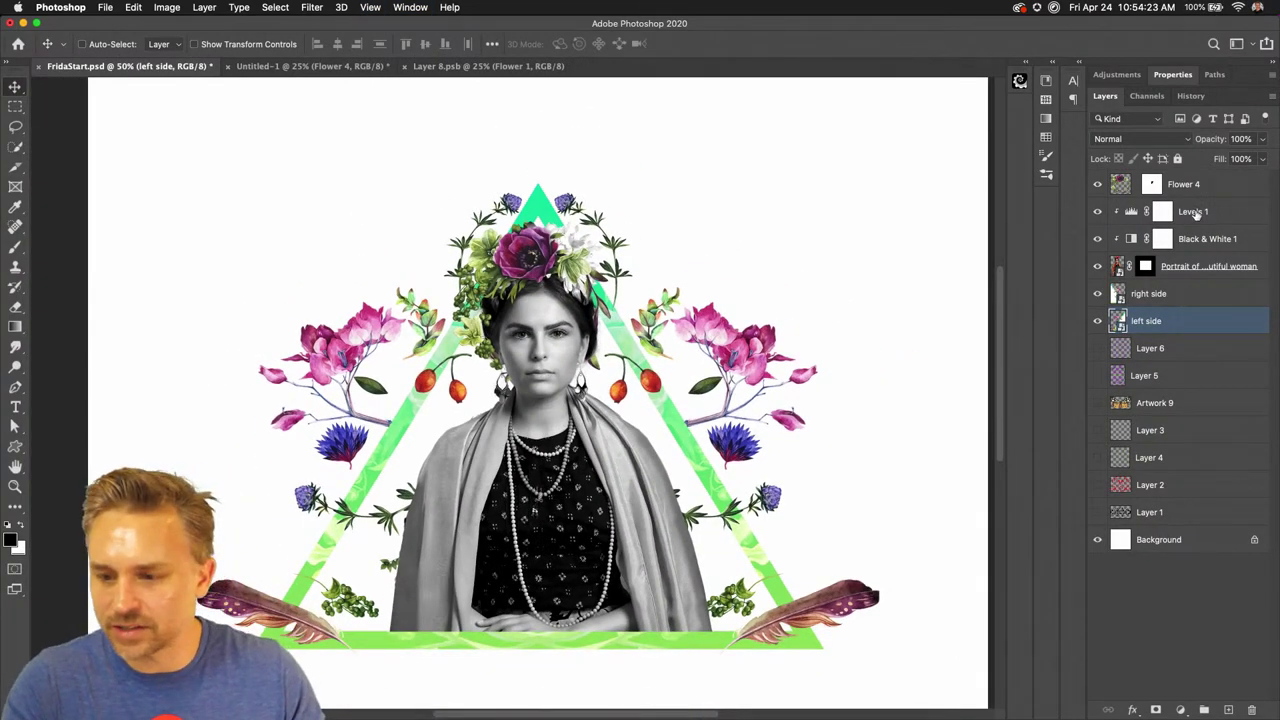
Add an empty layer directly above Layer 6 and hide every artwork layer from left side up to Flower 4
click(1158, 349)
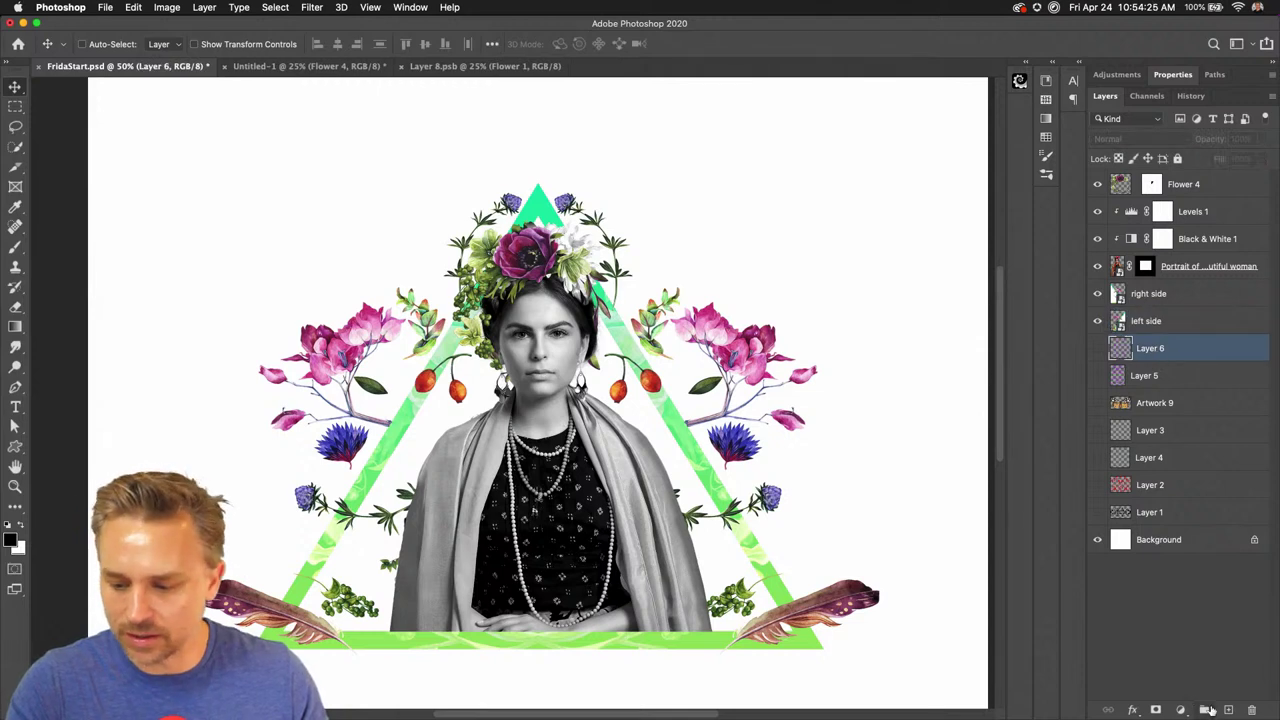
click(1228, 709)
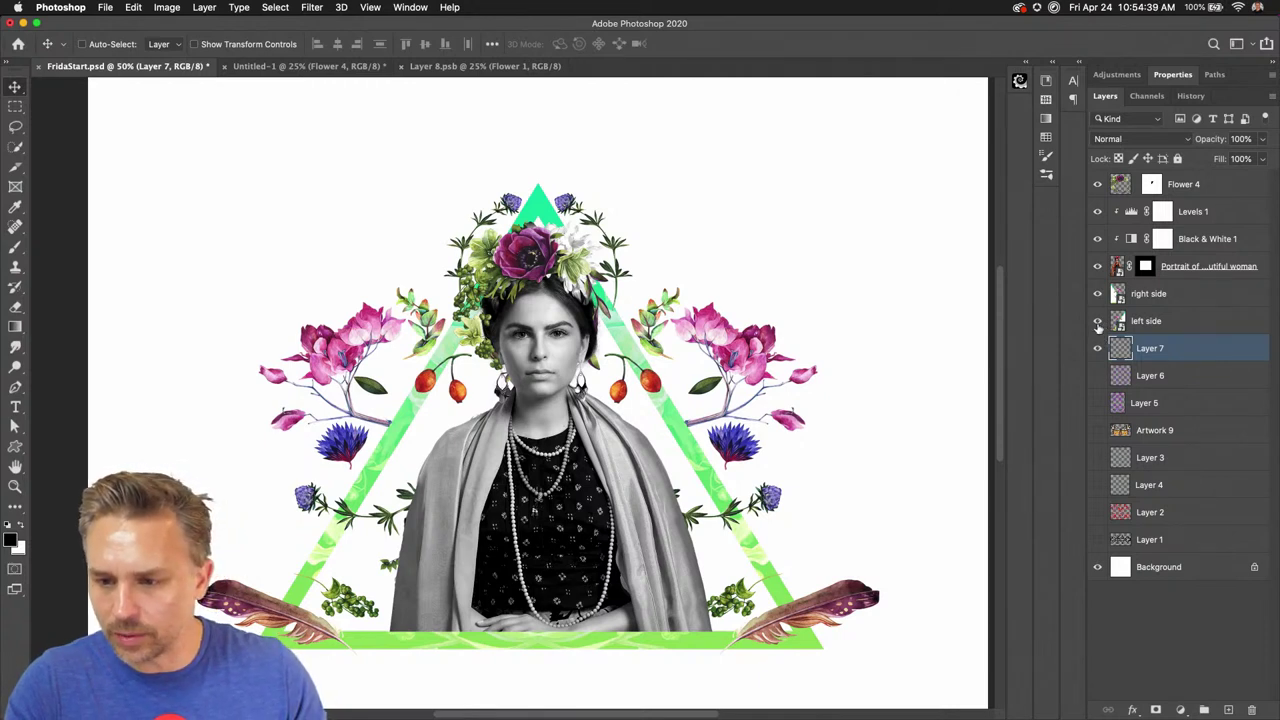
drag(1097, 327, 1100, 180)
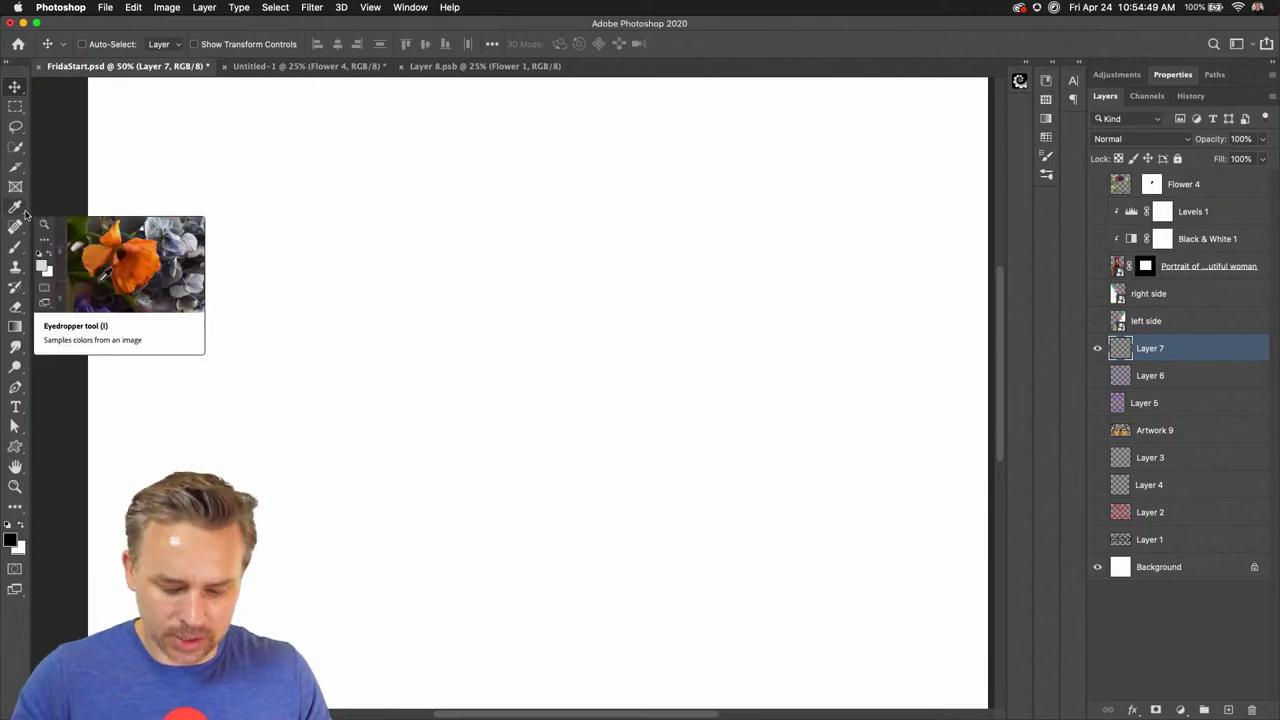
Turn on Circle paint symmetry for the Brush tool on the new empty layer
click(15, 246)
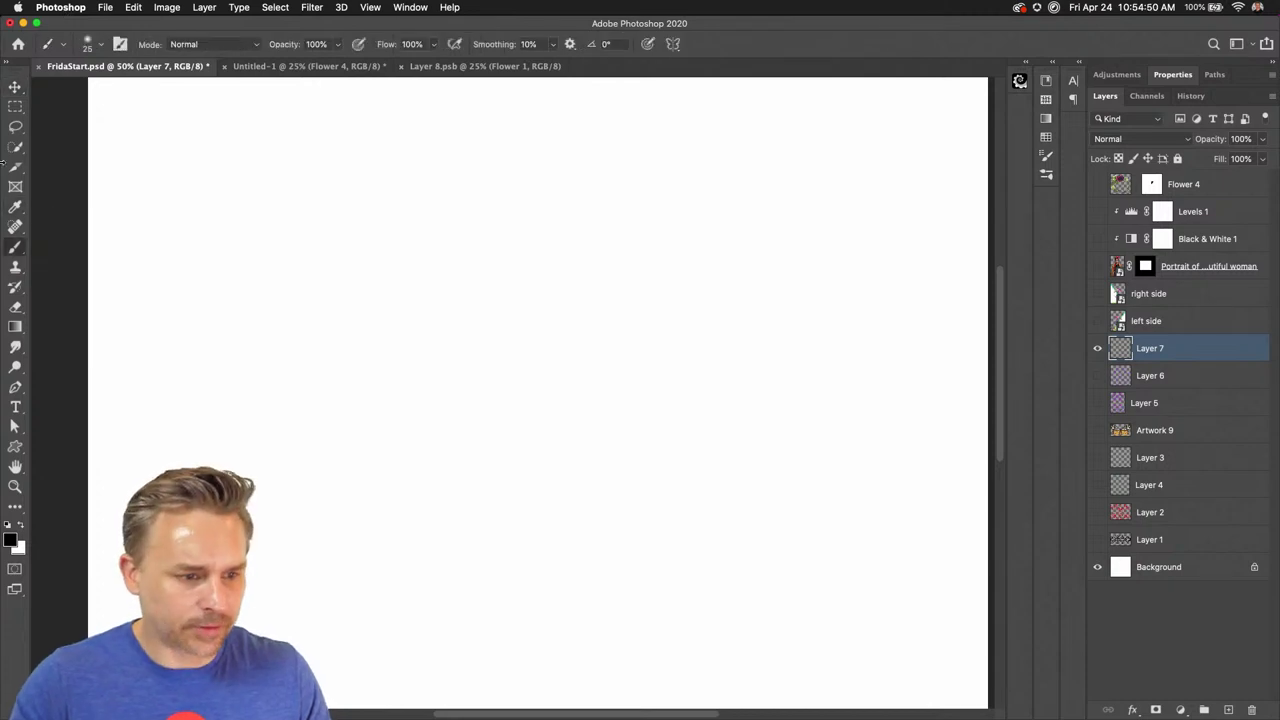
click(667, 44)
click(685, 8)
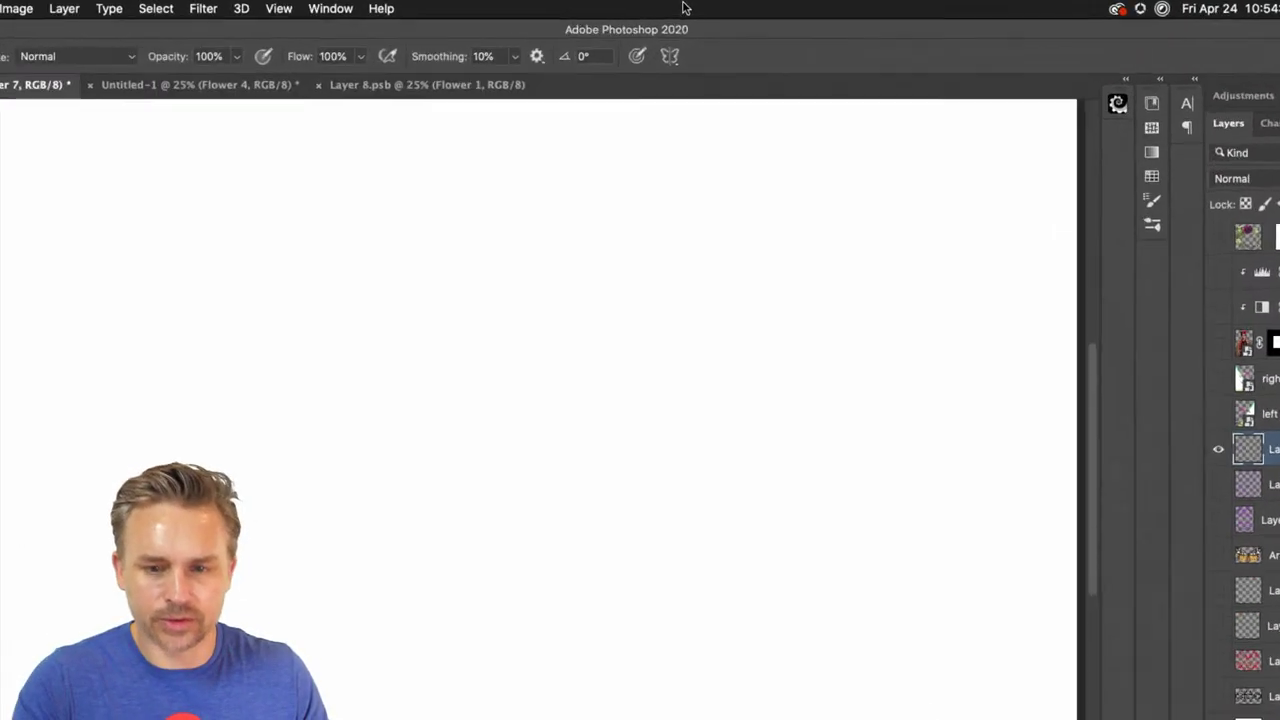
click(664, 44)
click(647, 115)
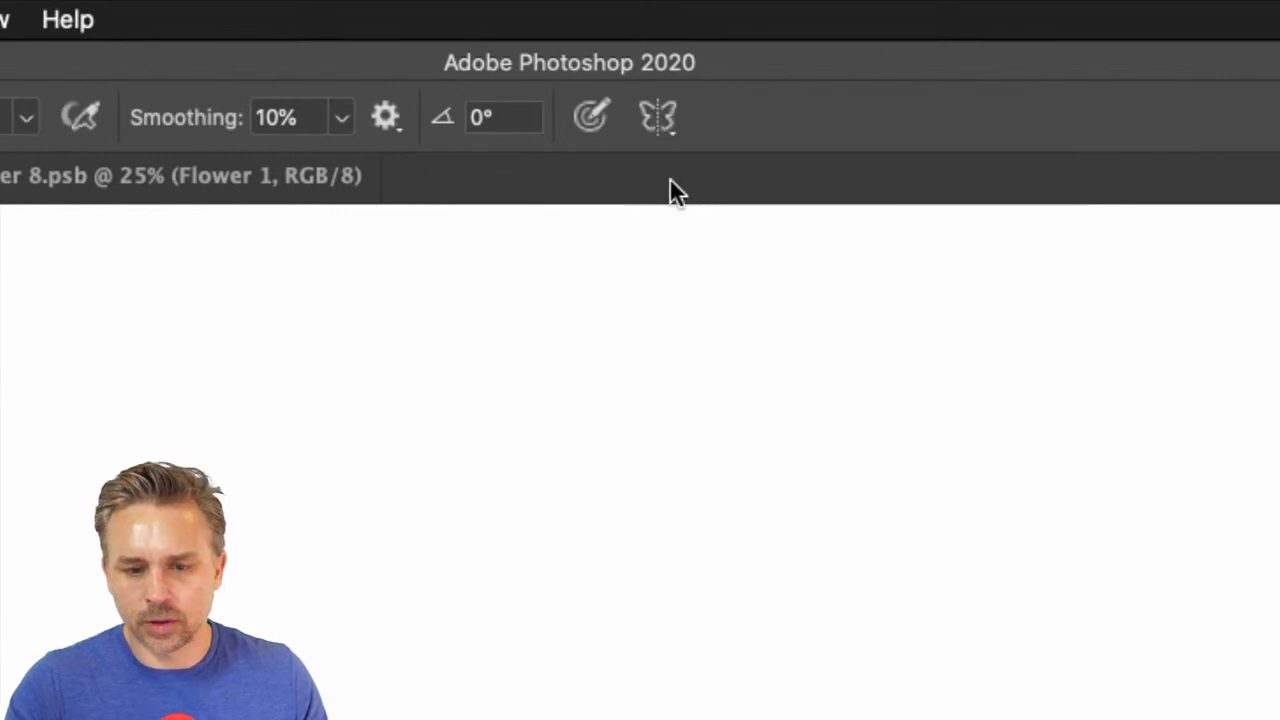
click(655, 119)
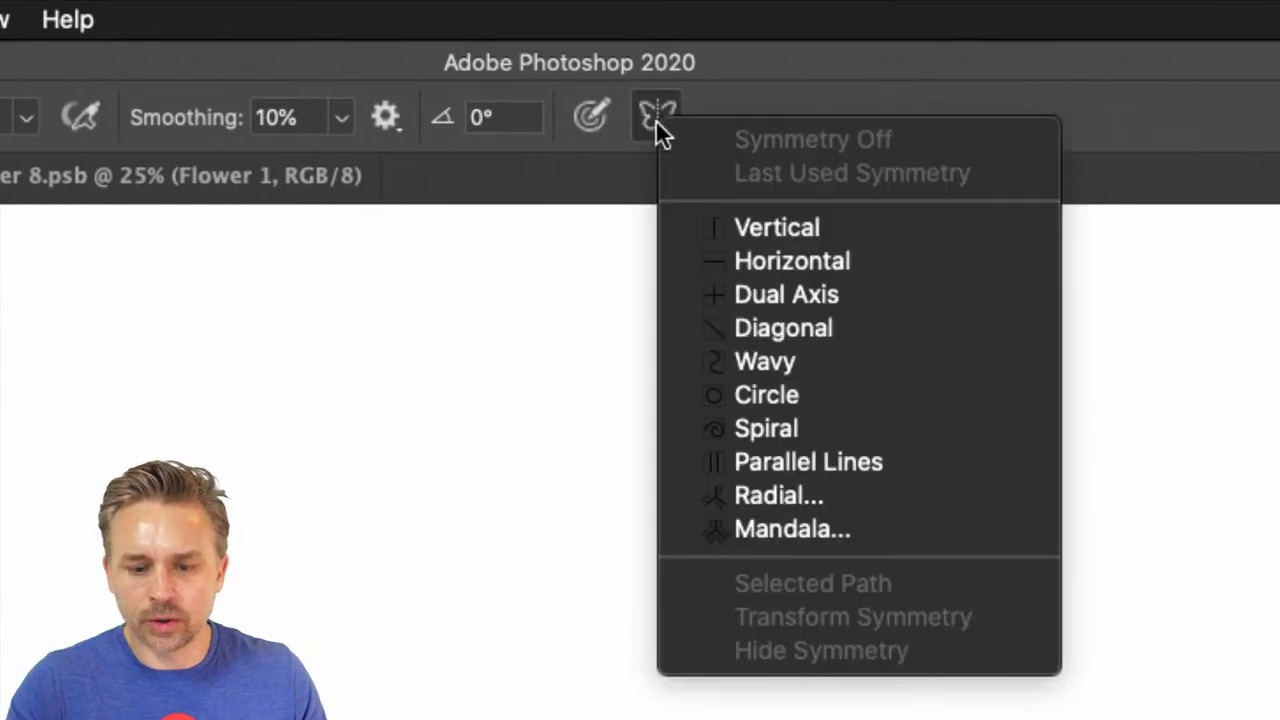
click(748, 395)
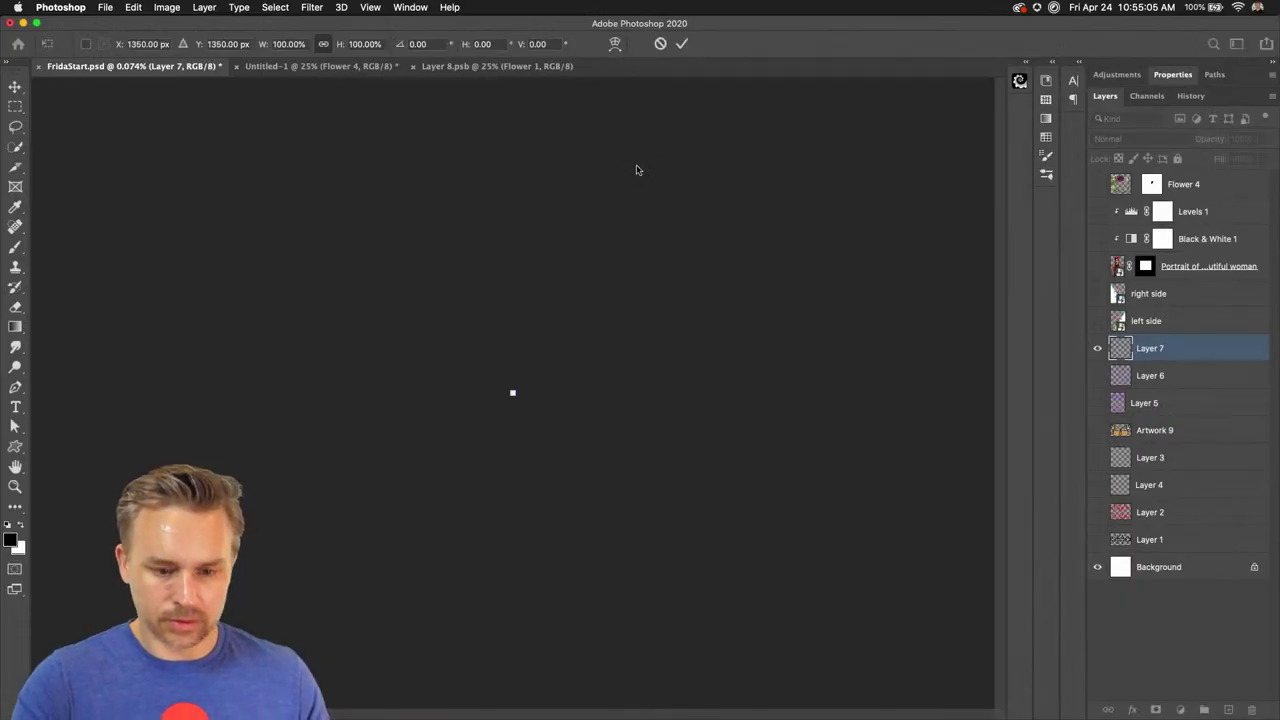
Fit the canvas in view, enlarge the circular symmetry path around its centre to span most of the canvas, and apply it
key(super+0)
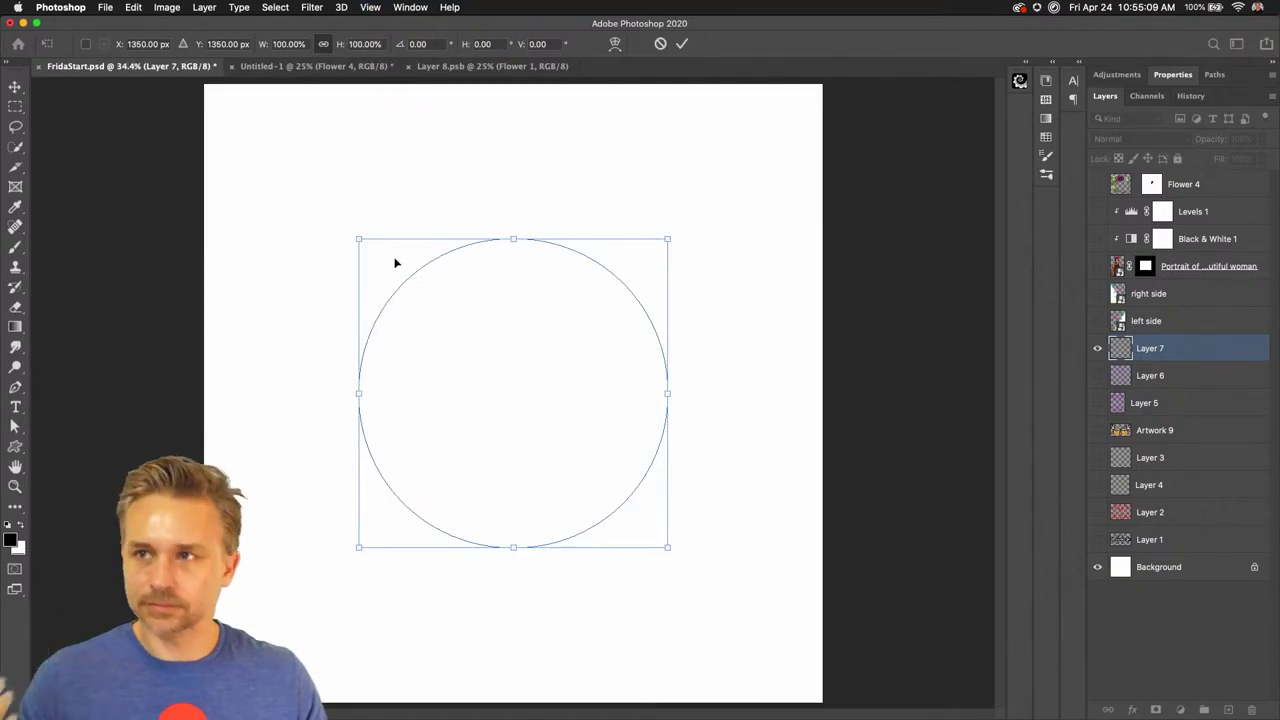
drag(359, 239, 284, 146)
key(Return)
key(b)
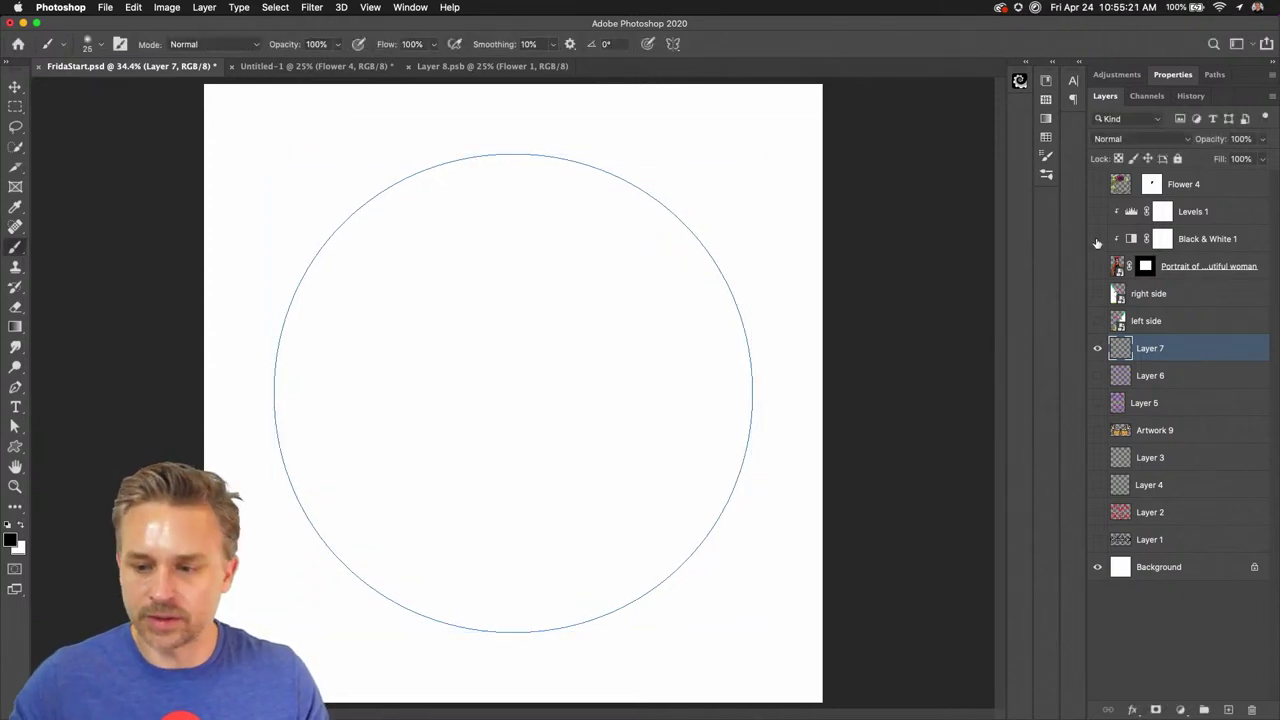
Show the artwork layers from left side up to Flower 4 again and try to free-transform the empty Layer 7
drag(1097, 322, 1097, 182)
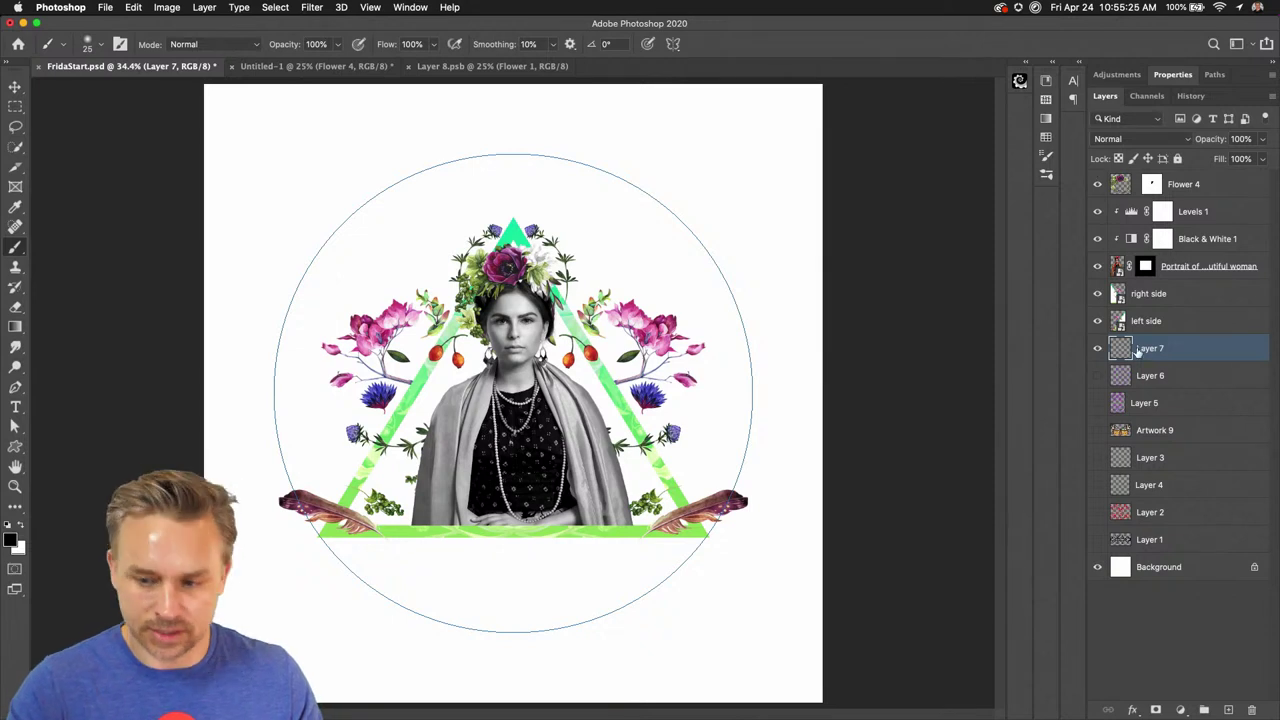
key(super+t)
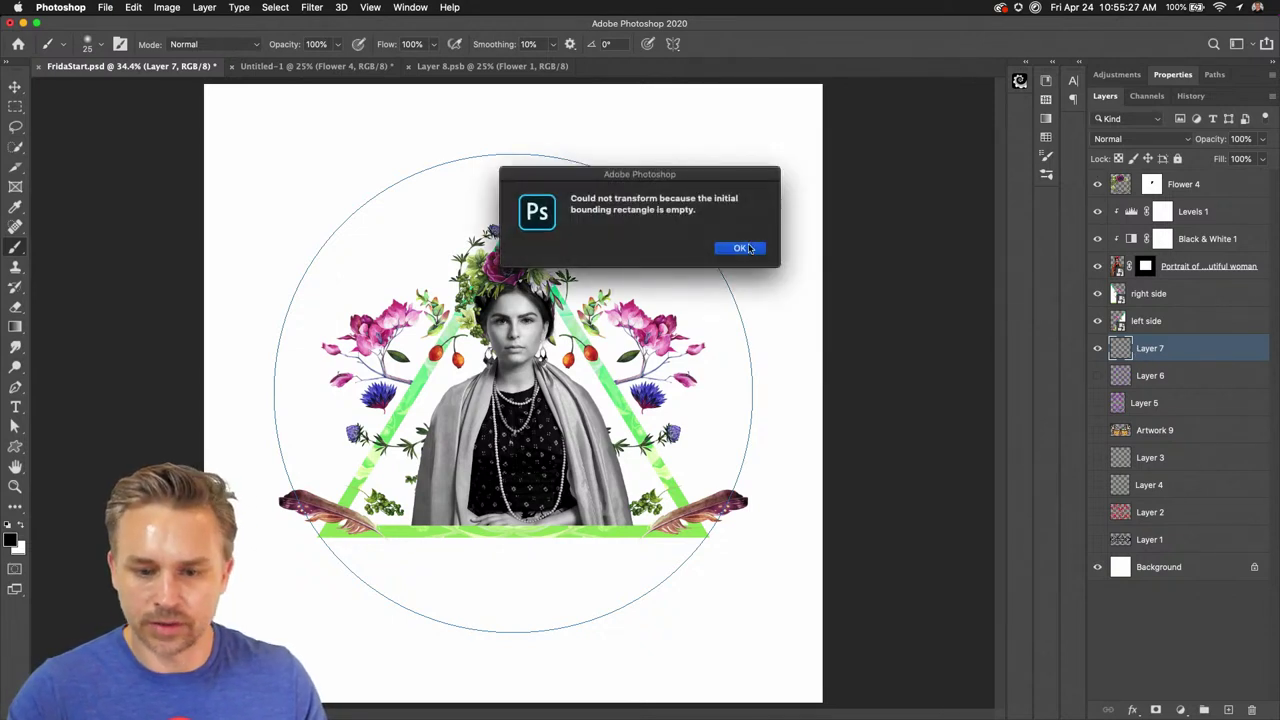
click(749, 248)
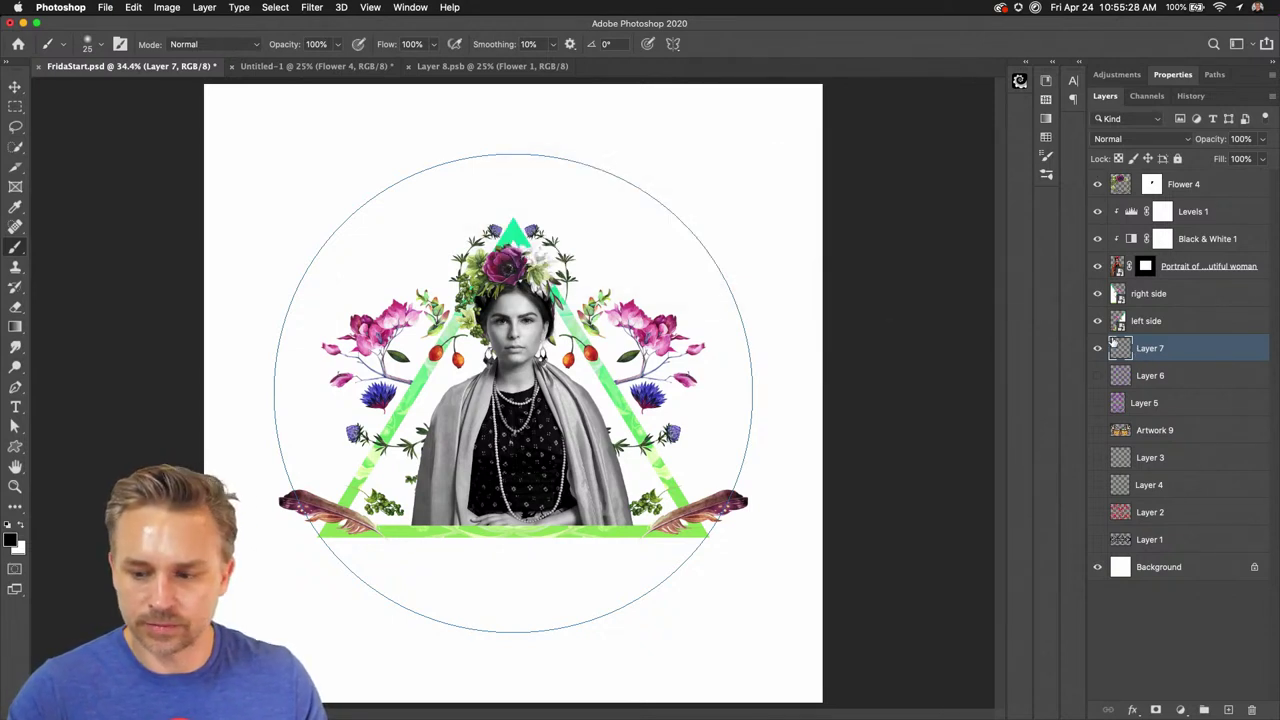
Scale the Circle Symmetry 1 path down to 76.45% around its centre and return to the Brush tool
click(1213, 75)
click(1213, 104)
key(super+t)
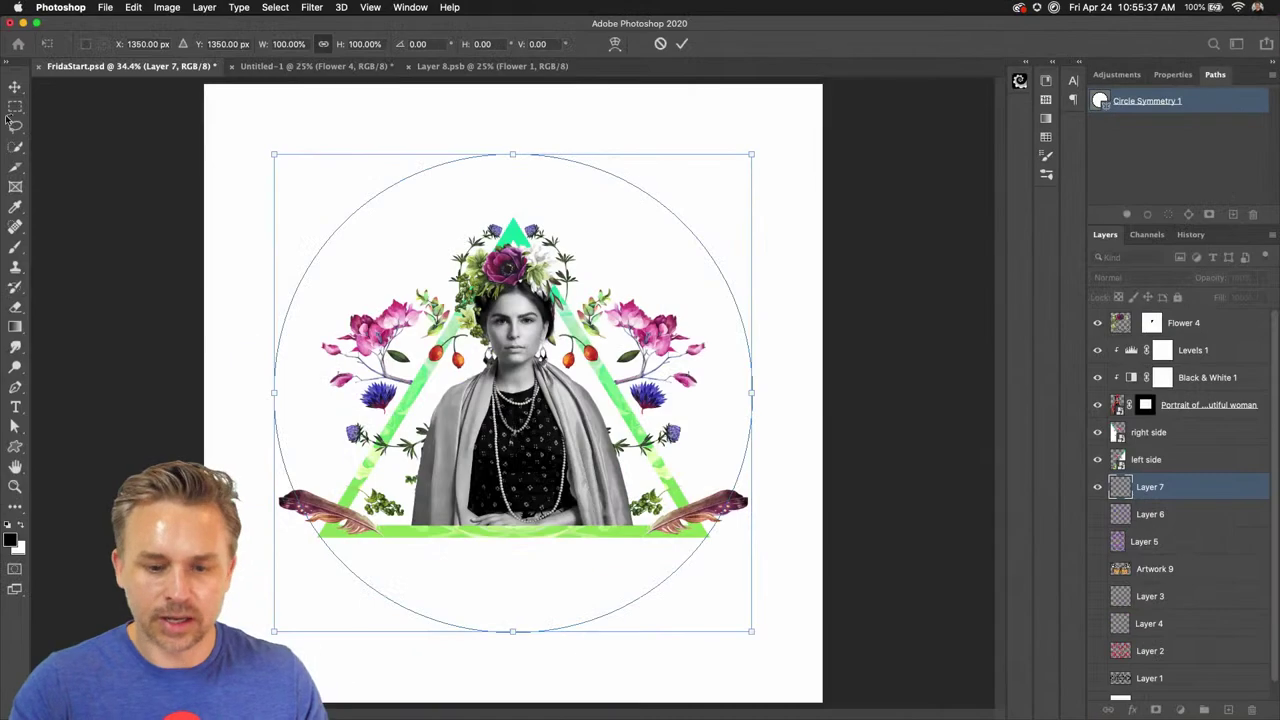
drag(270, 153, 320, 216)
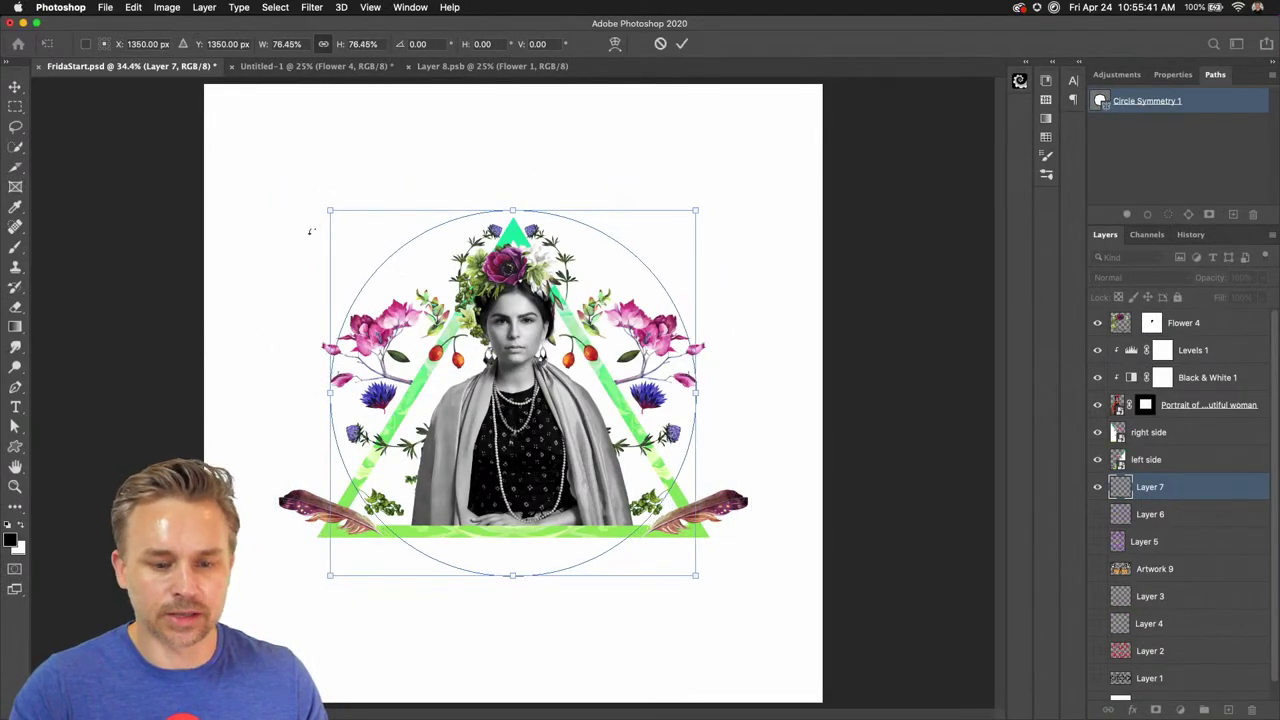
key(Return)
key(b)
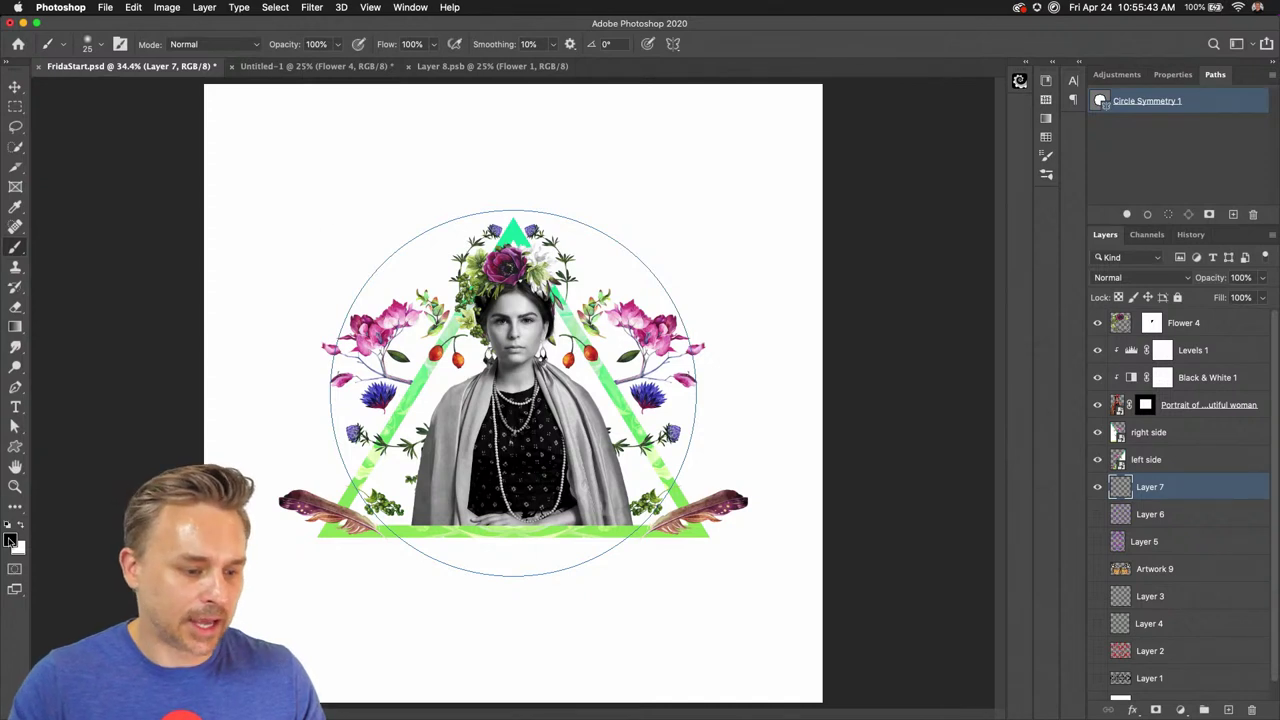
Sample the bright green of the triangle's edge as the foreground colour for the brush
key(i)
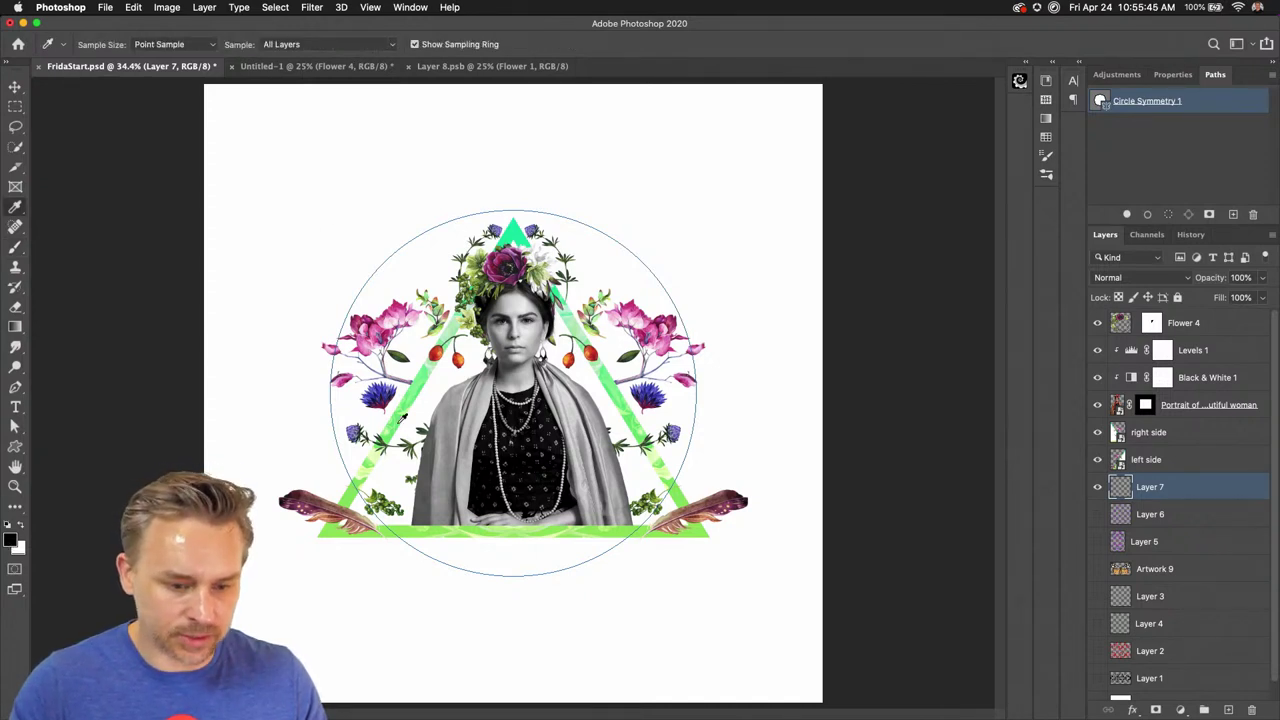
click(403, 417)
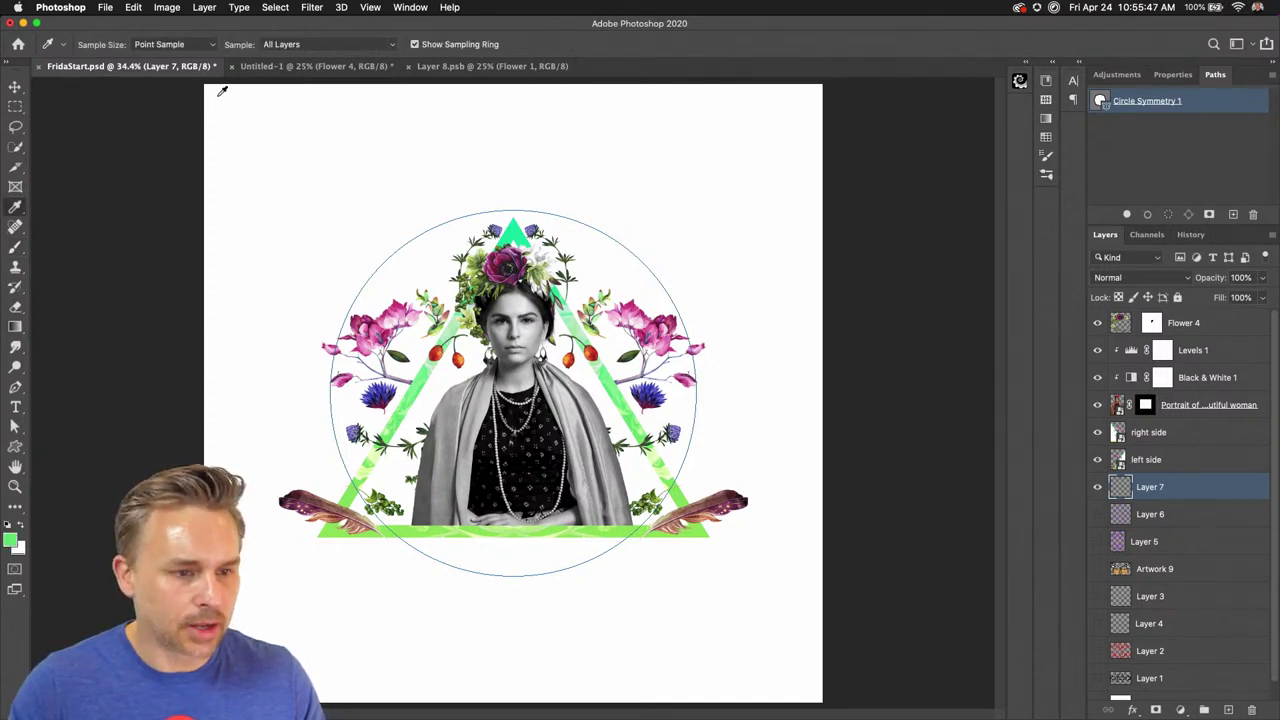
key(b)
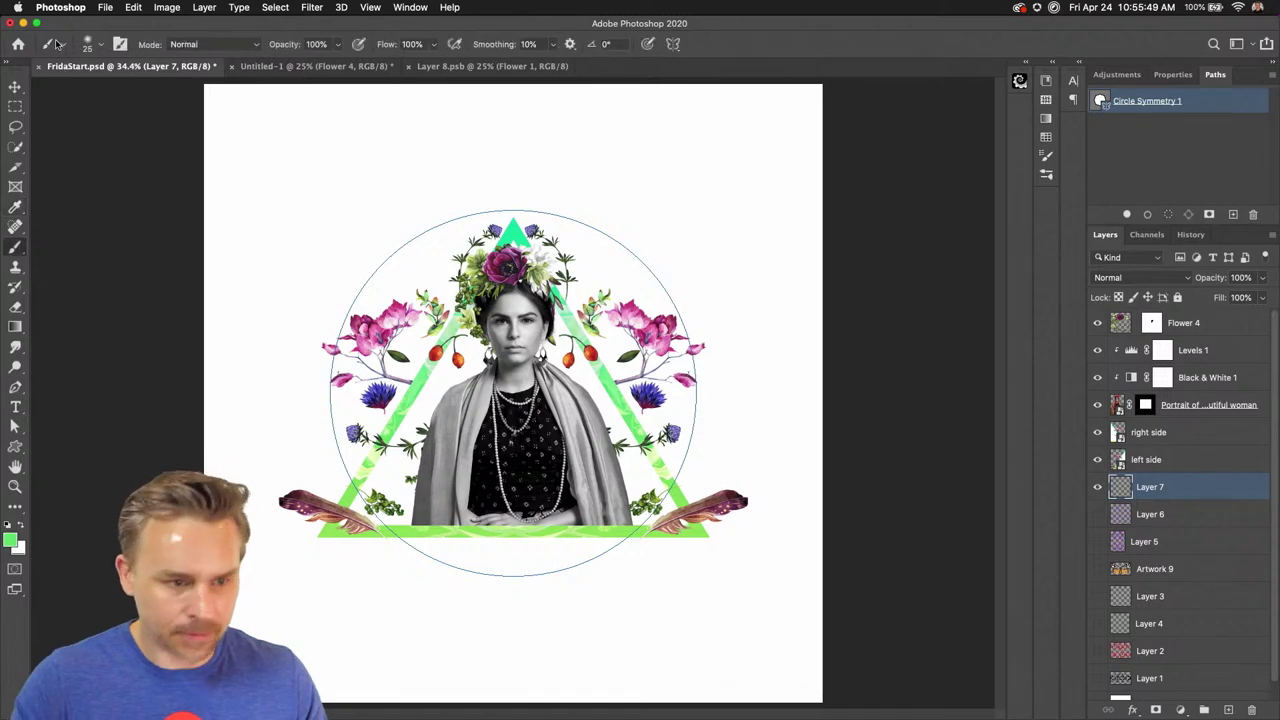
Widen the brush preset list, expand the concept brush group, and look through its brushes
click(97, 45)
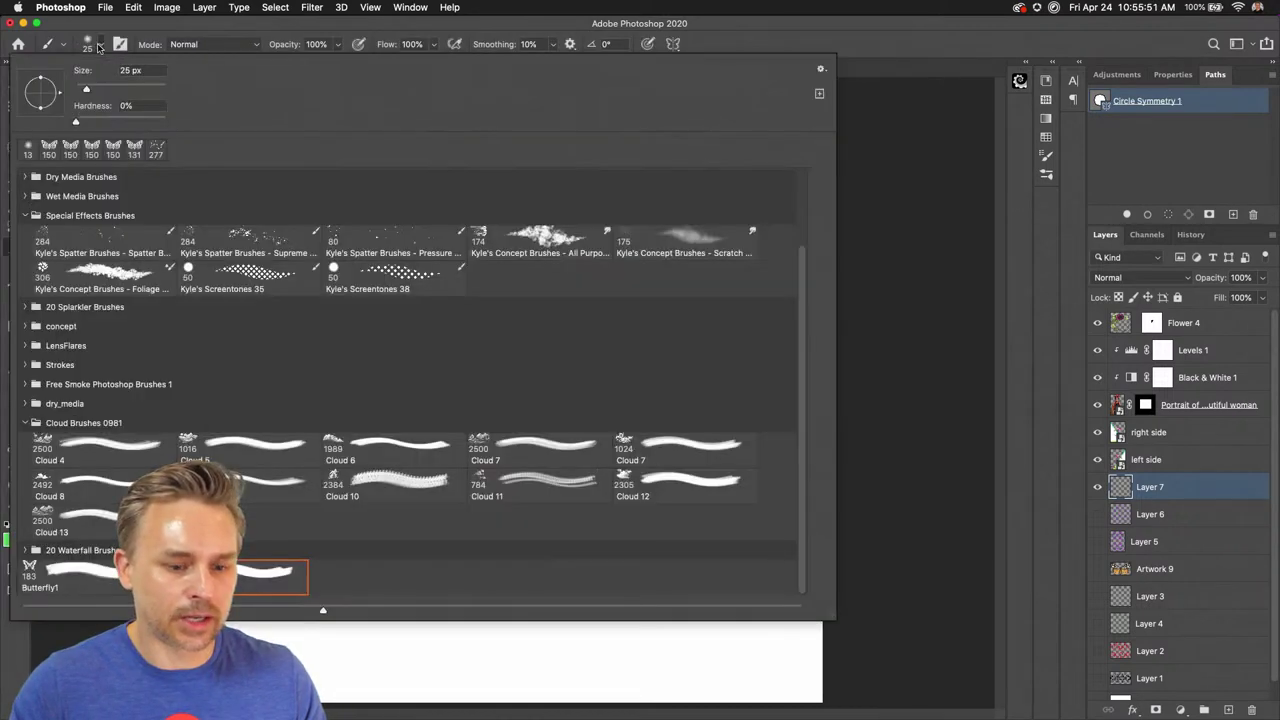
drag(830, 617, 1042, 625)
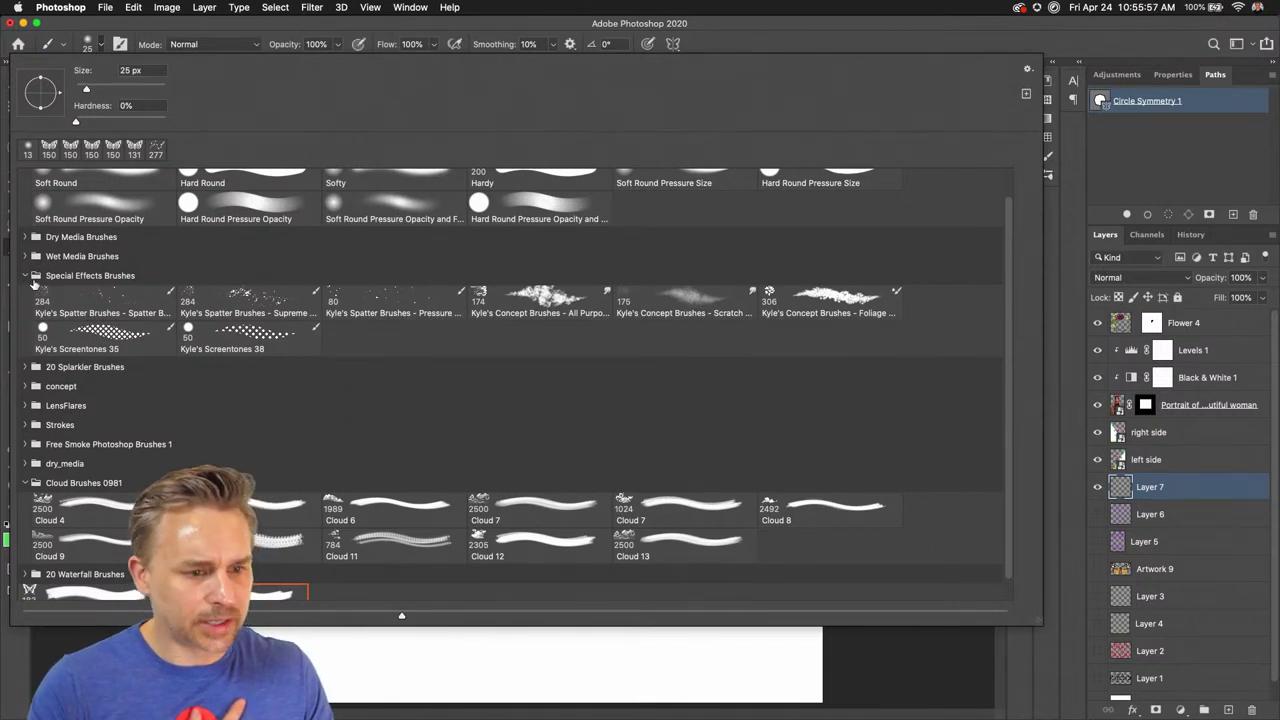
scroll(115, 262, up, 1)
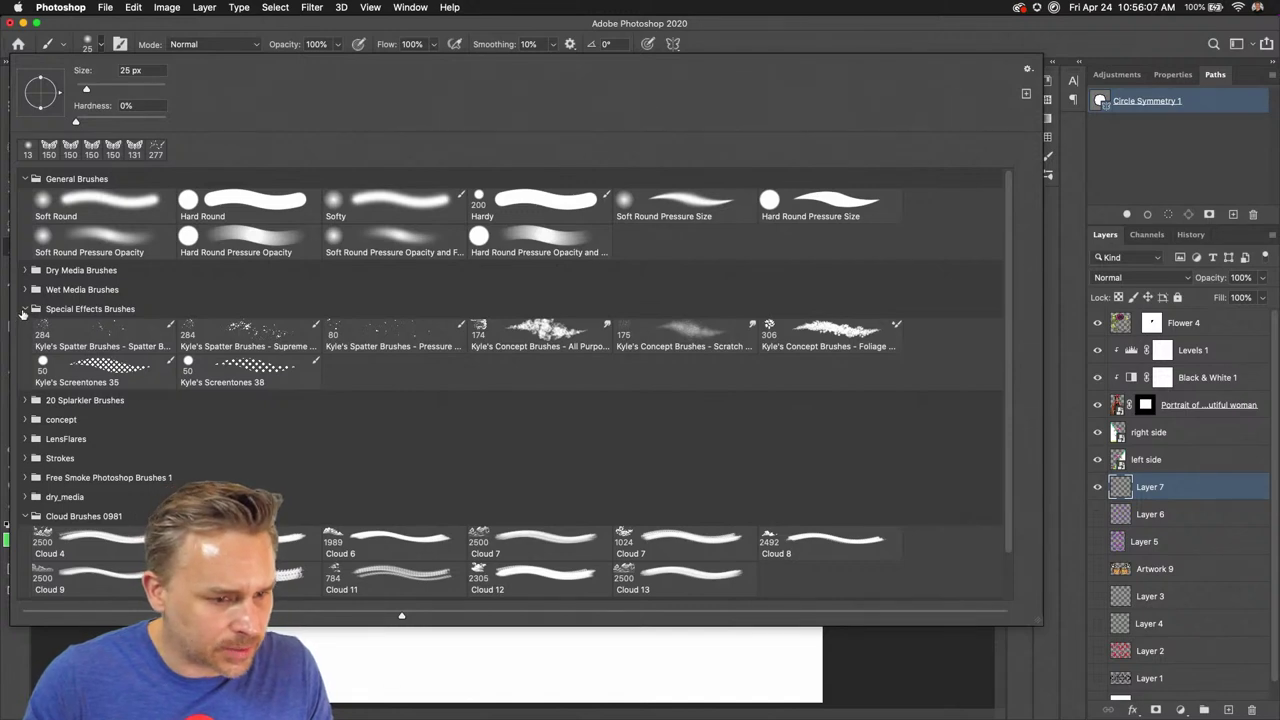
click(25, 420)
scroll(118, 456, down, 5)
scroll(118, 456, down, 5)
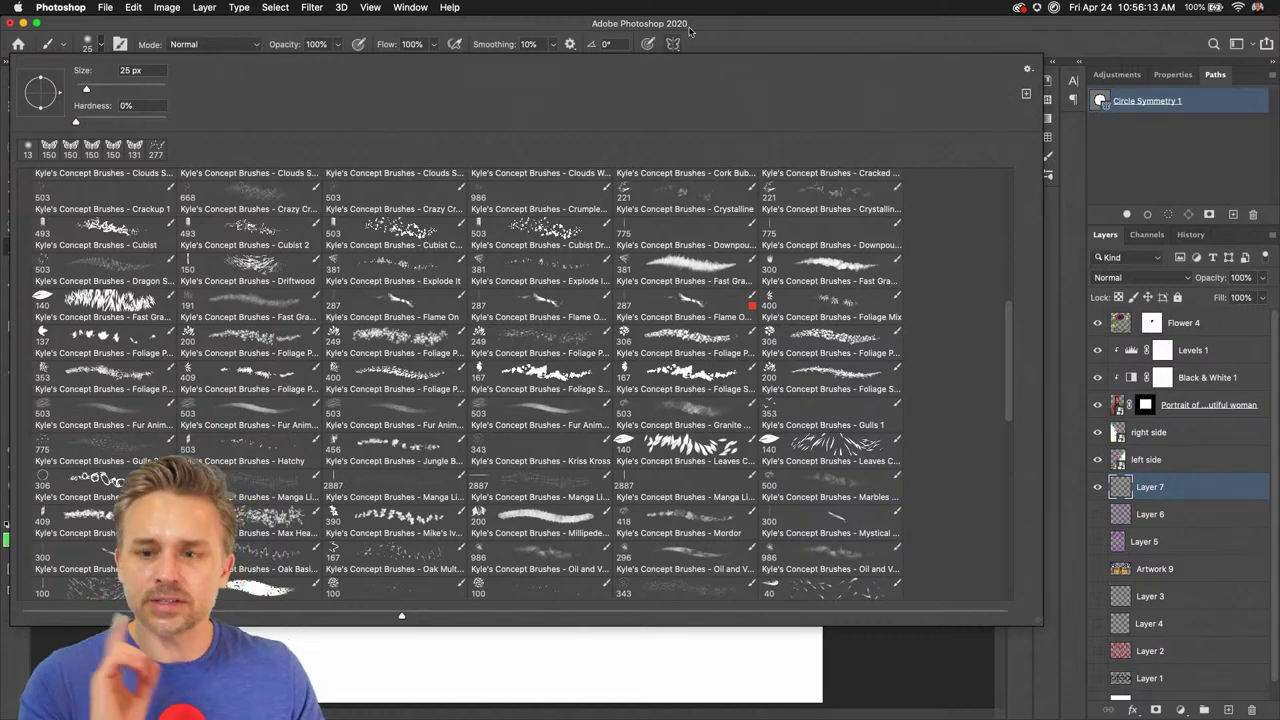
Expand the collapsed panel group beside the canvas and bring its Brushes panel to the front
click(1045, 78)
click(1054, 63)
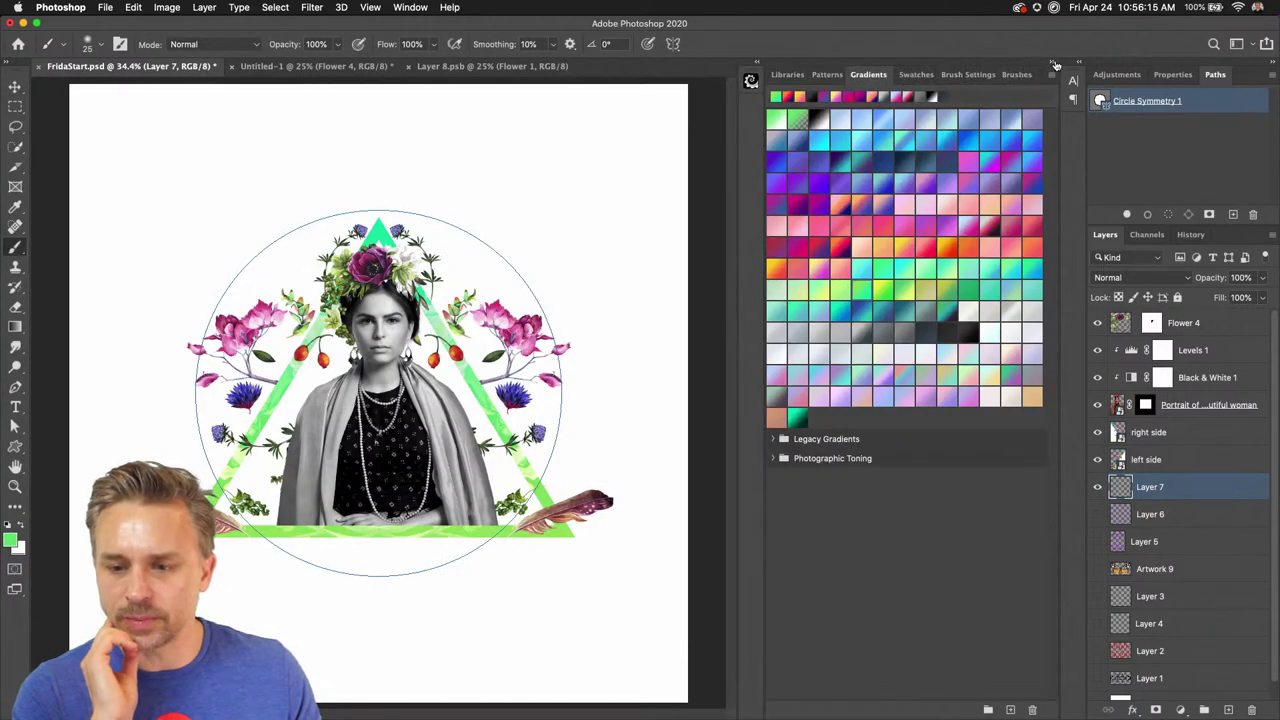
click(961, 76)
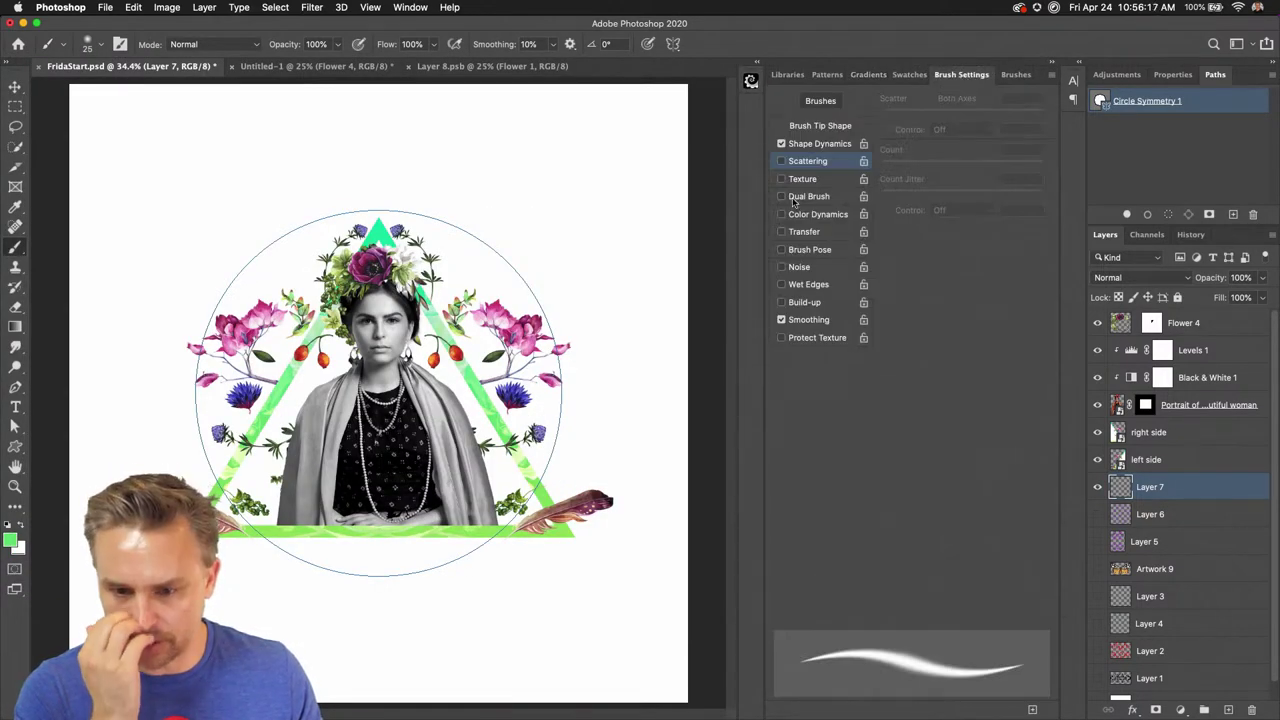
click(1015, 75)
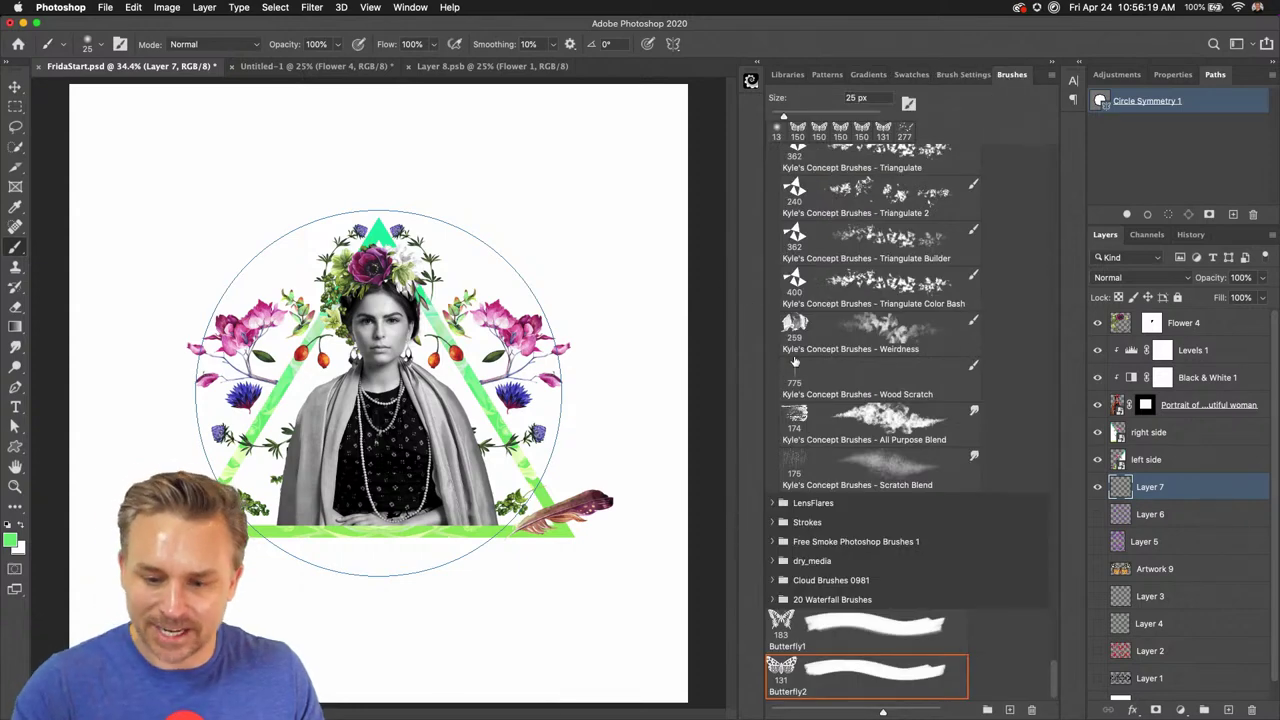
Look through Kyle's Concept Brushes from Triangulate back to Snowflakes Real 1, selecting several presets for comparison
scroll(795, 362, up, 5)
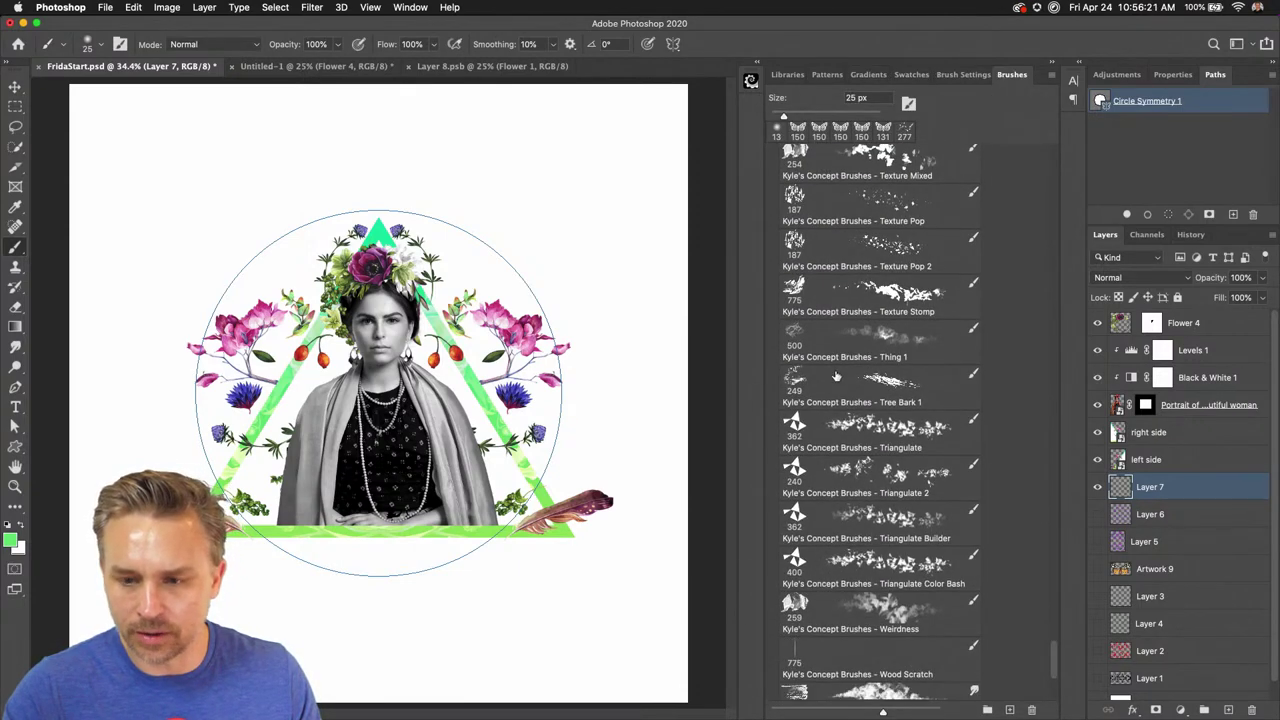
click(836, 379)
scroll(840, 400, up, 5)
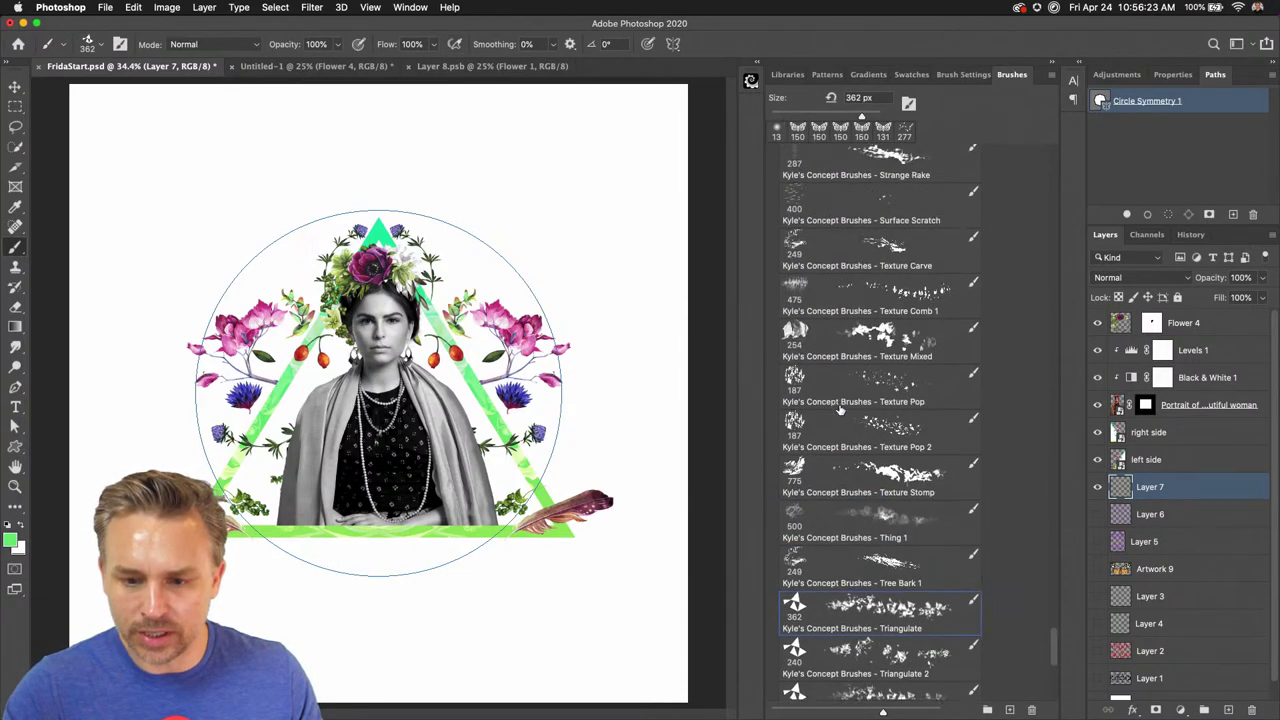
click(835, 260)
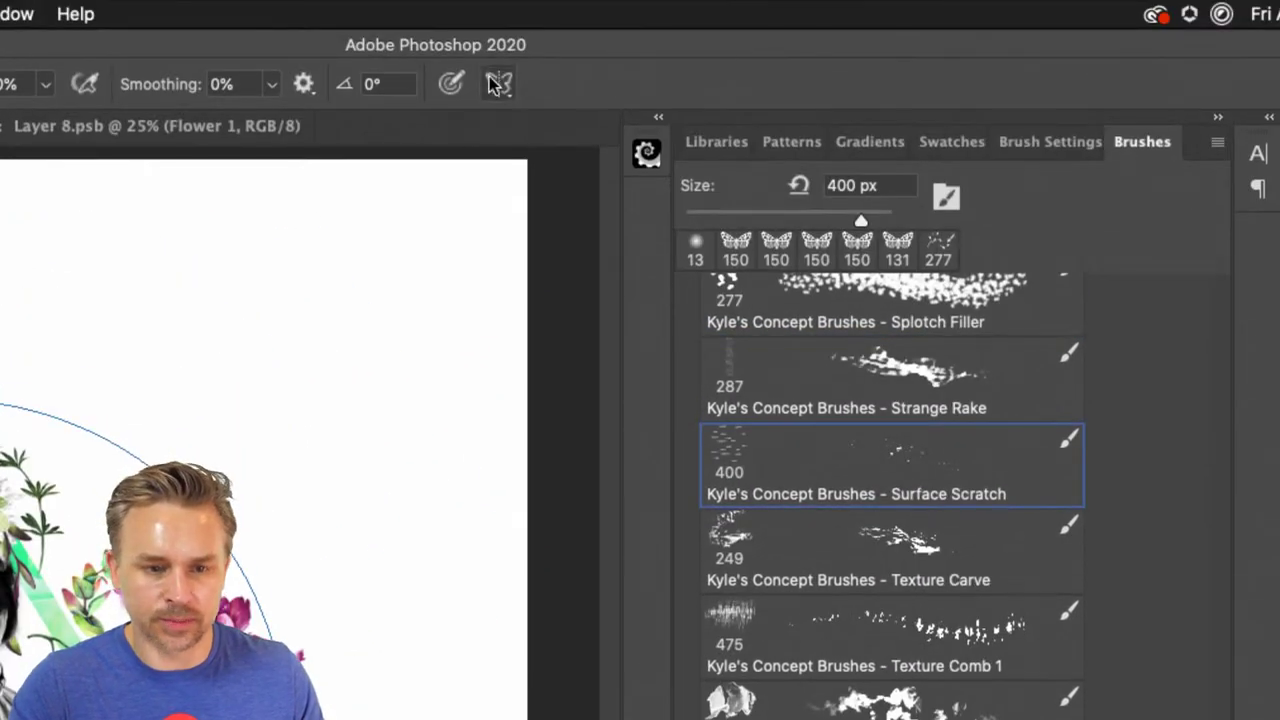
click(862, 392)
scroll(860, 450, up, 6)
click(858, 525)
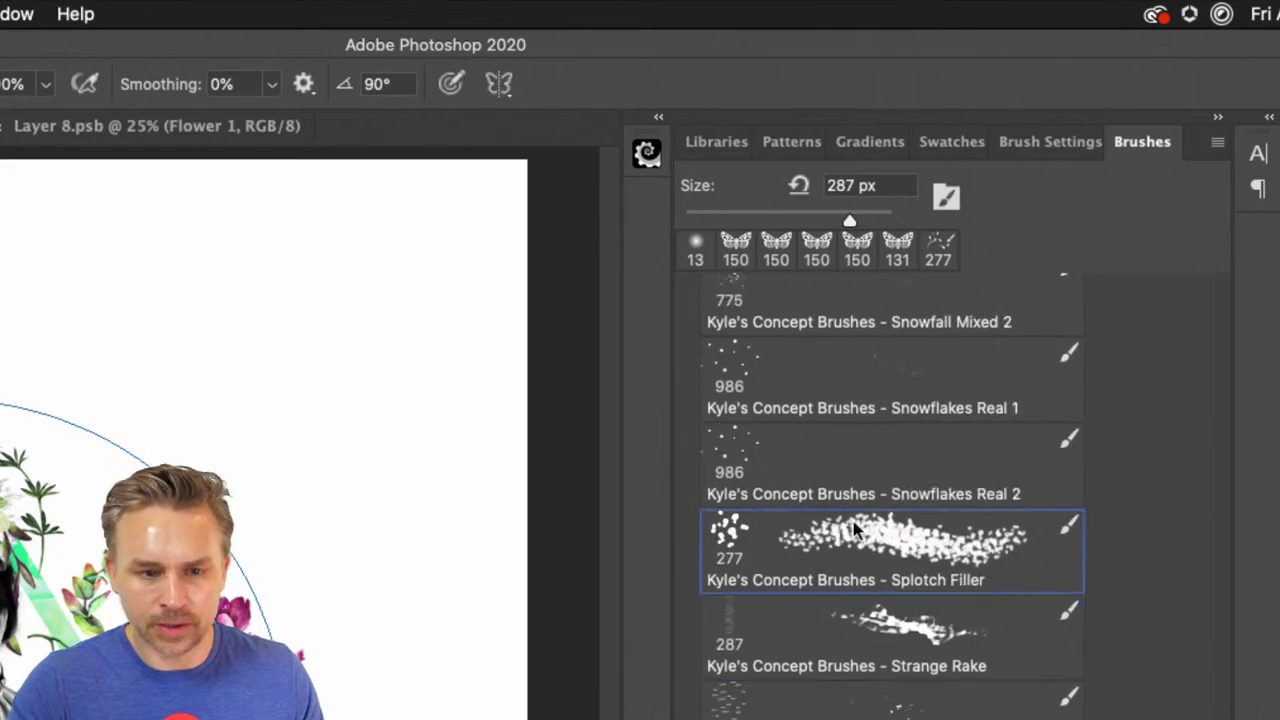
click(846, 480)
click(845, 386)
scroll(845, 386, up, 4)
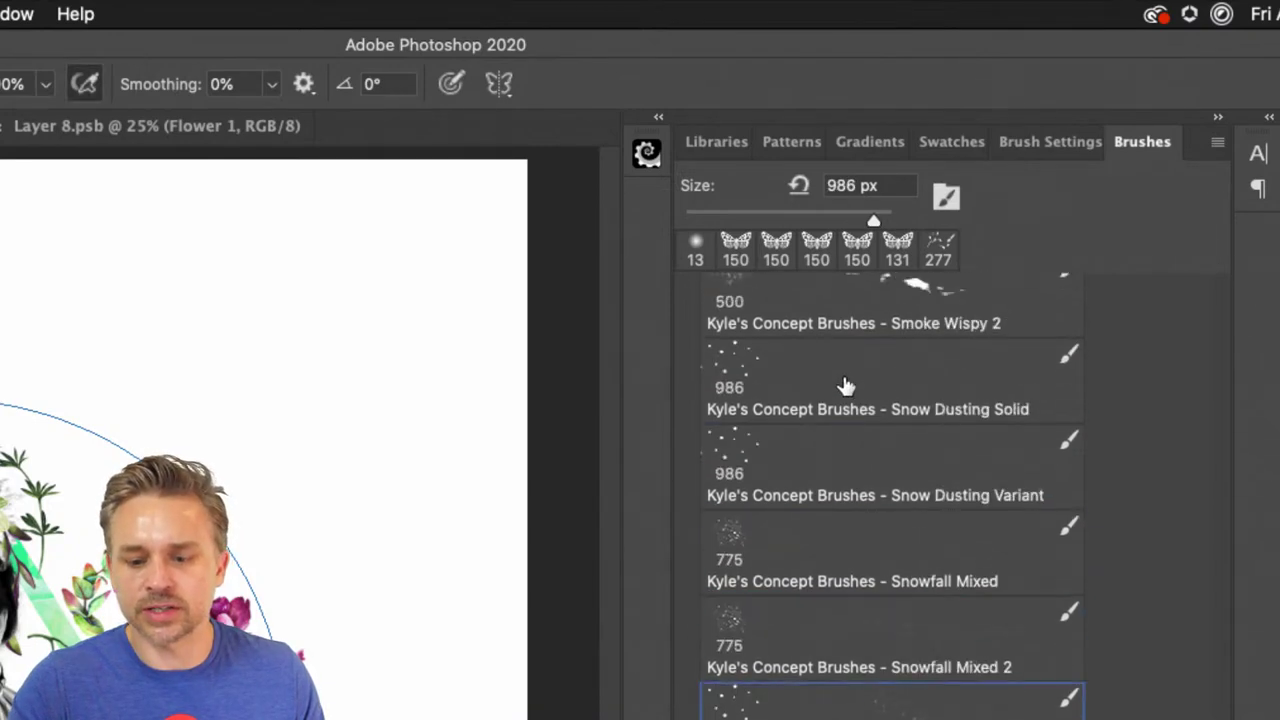
Look through Kyle's Concept Brushes from Snowfall Mixed 2 back to Sharp Stuff, selecting several presets for comparison
click(840, 625)
click(825, 563)
click(818, 490)
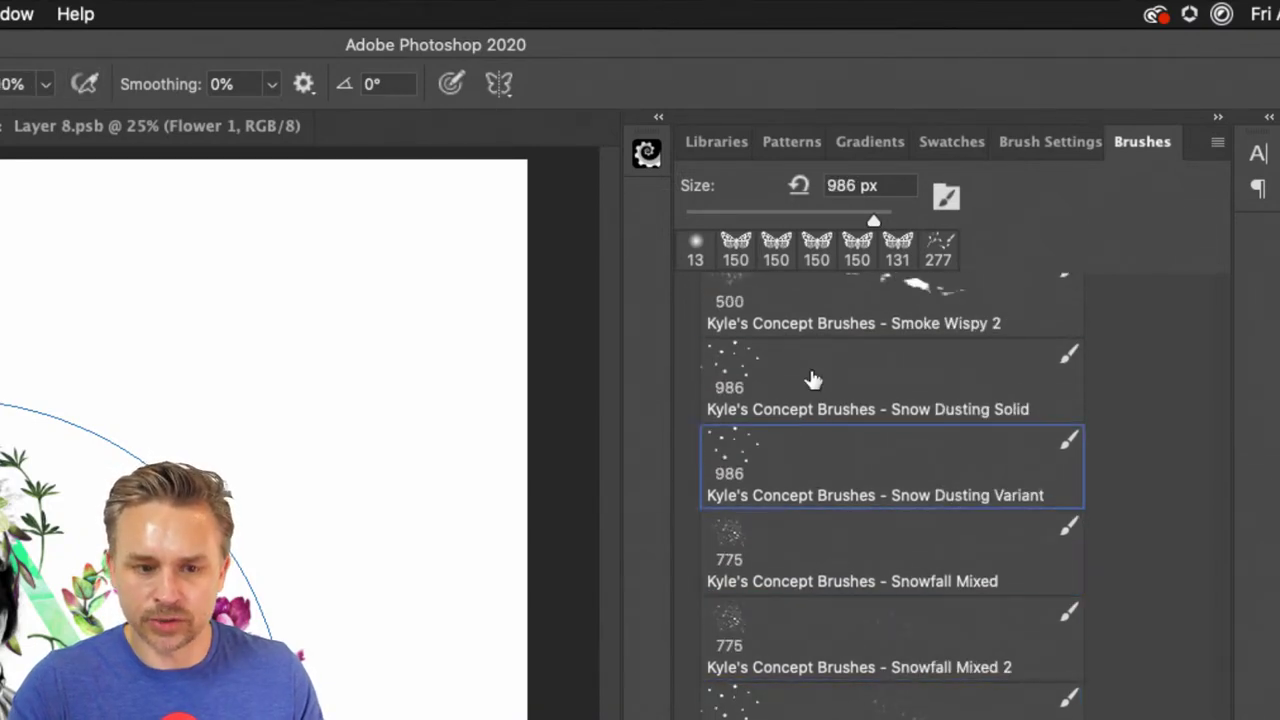
click(814, 377)
click(815, 323)
scroll(817, 330, up, 5)
click(818, 348)
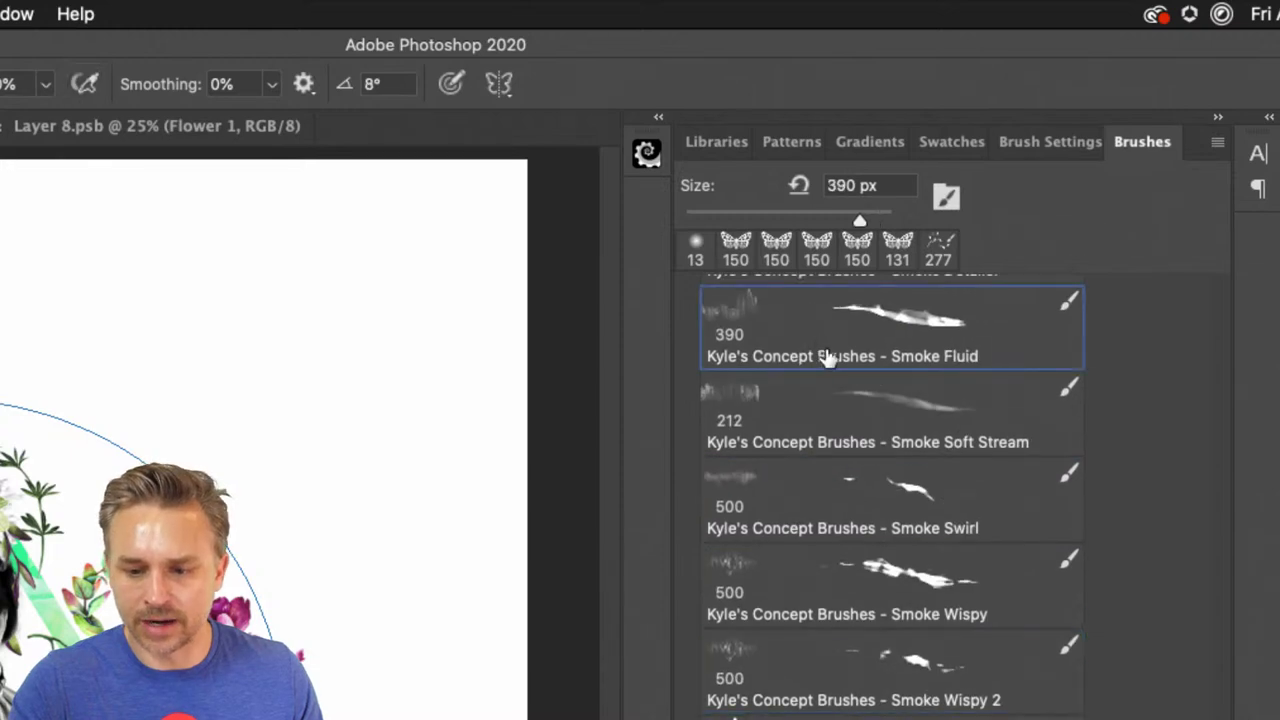
scroll(825, 360, up, 10)
click(815, 430)
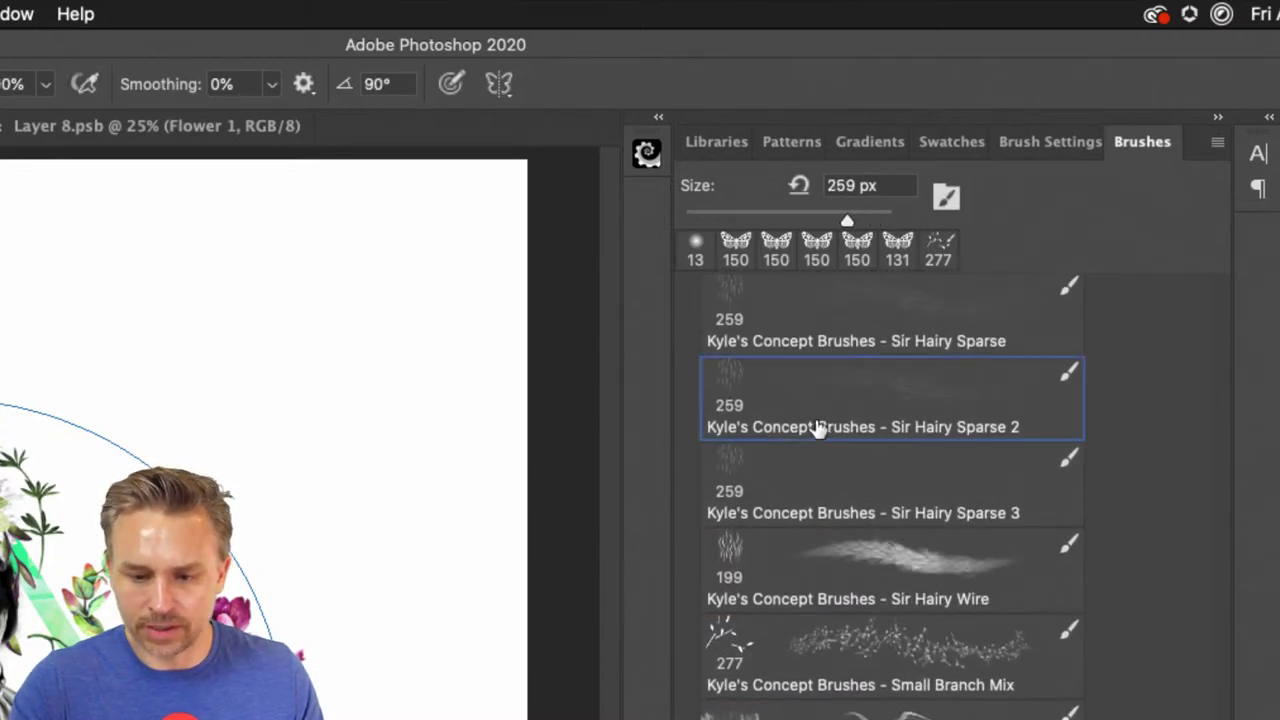
scroll(828, 415, up, 5)
scroll(833, 410, up, 5)
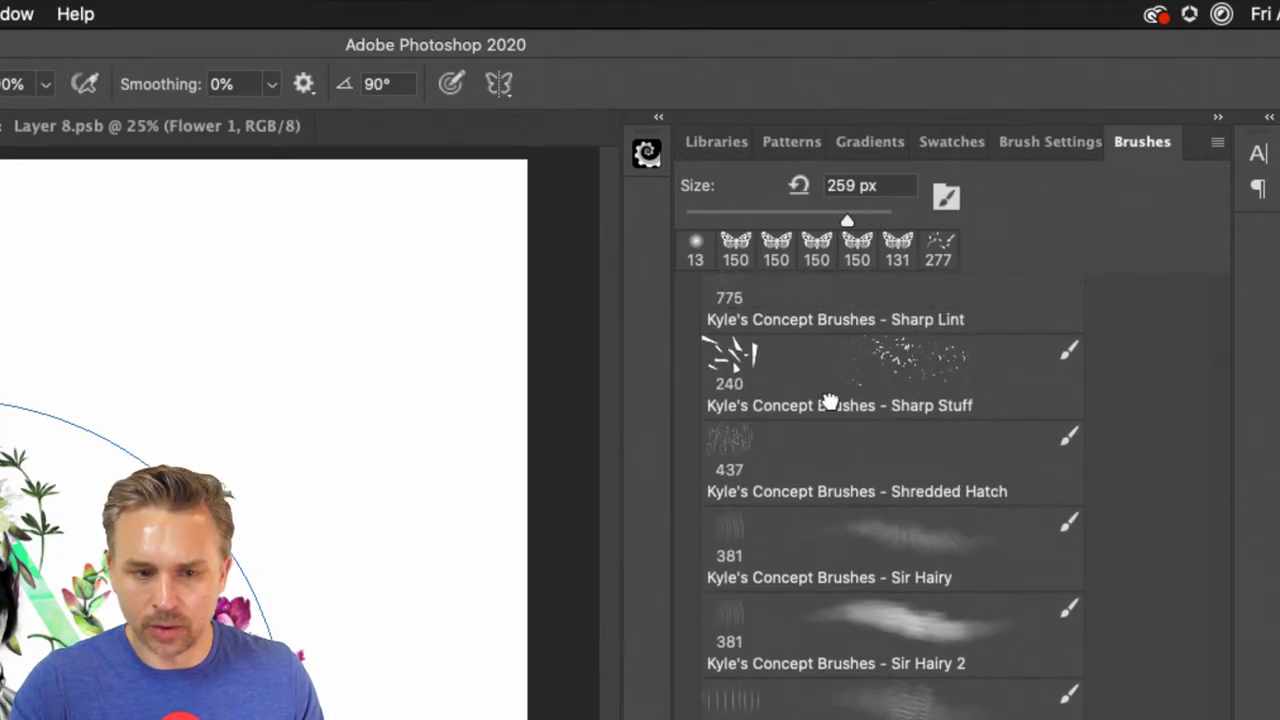
click(832, 408)
Look through Kyle's Concept Brushes from Scatterbrain 2 back to Foliage Mix Dry 2, selecting a few presets on the way
scroll(832, 415, up, 5)
click(833, 422)
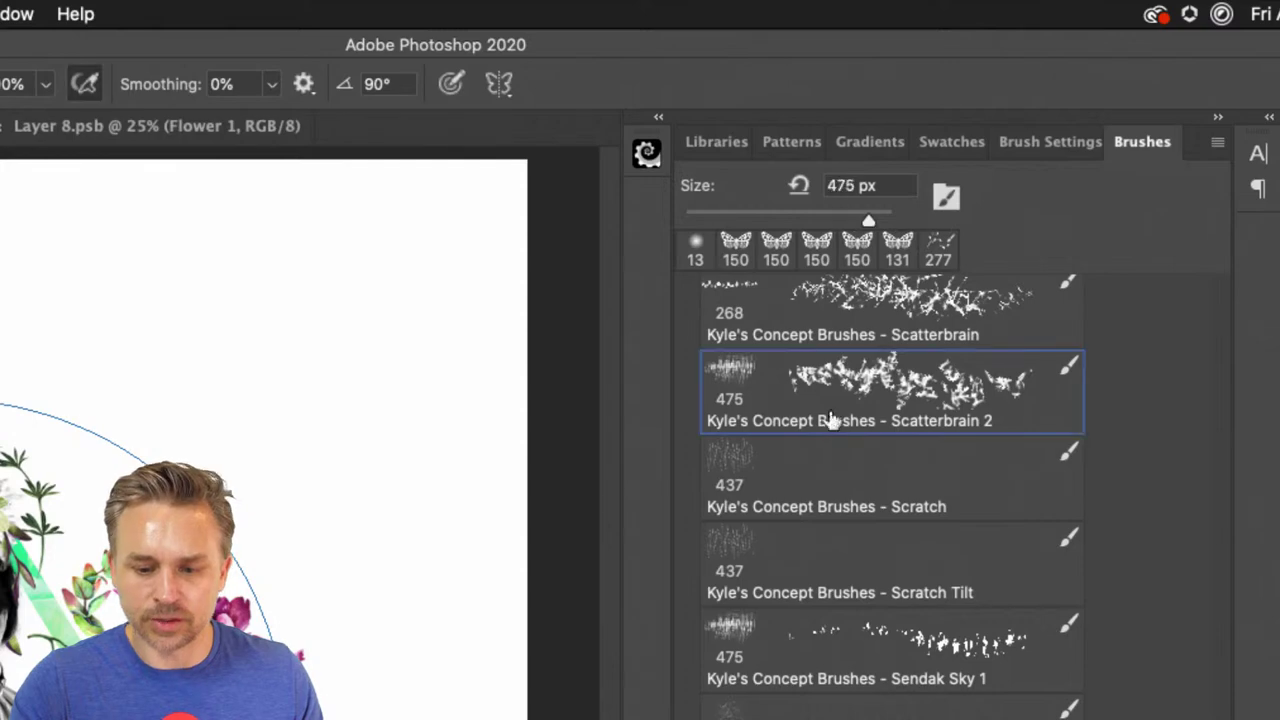
click(840, 332)
scroll(840, 338, up, 5)
scroll(840, 338, up, 3)
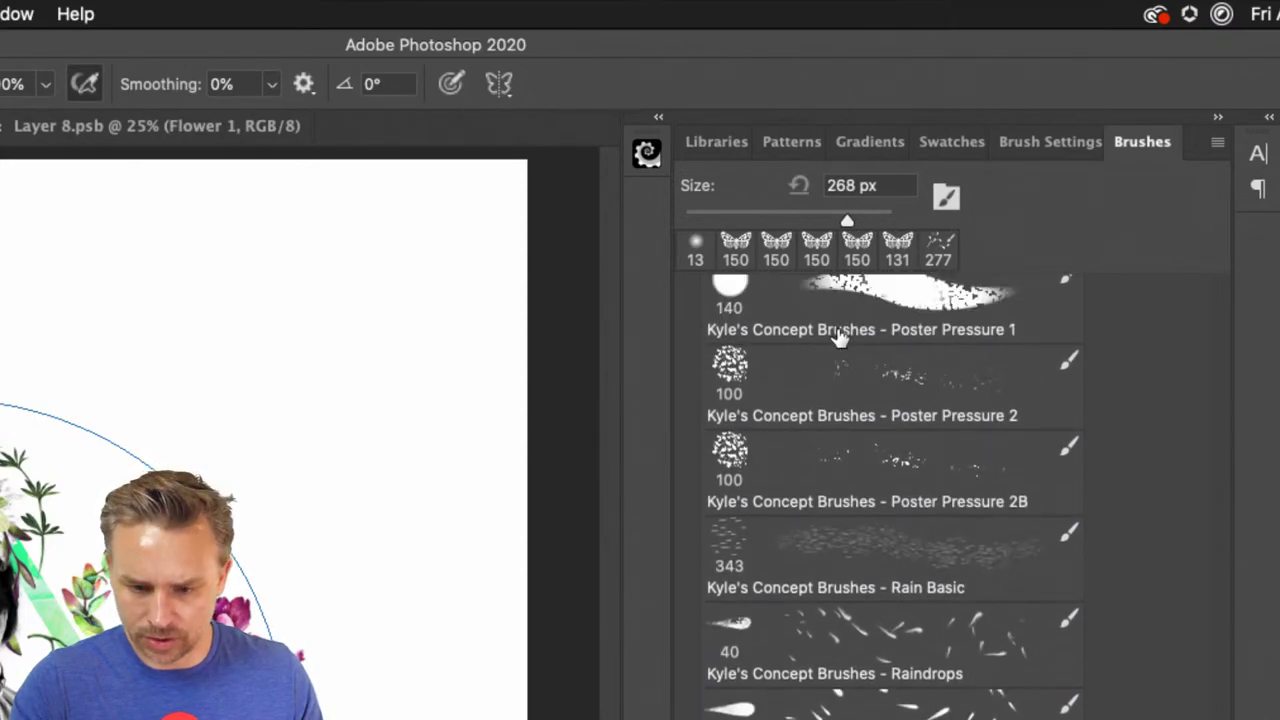
click(838, 335)
scroll(840, 338, up, 5)
scroll(838, 338, up, 15)
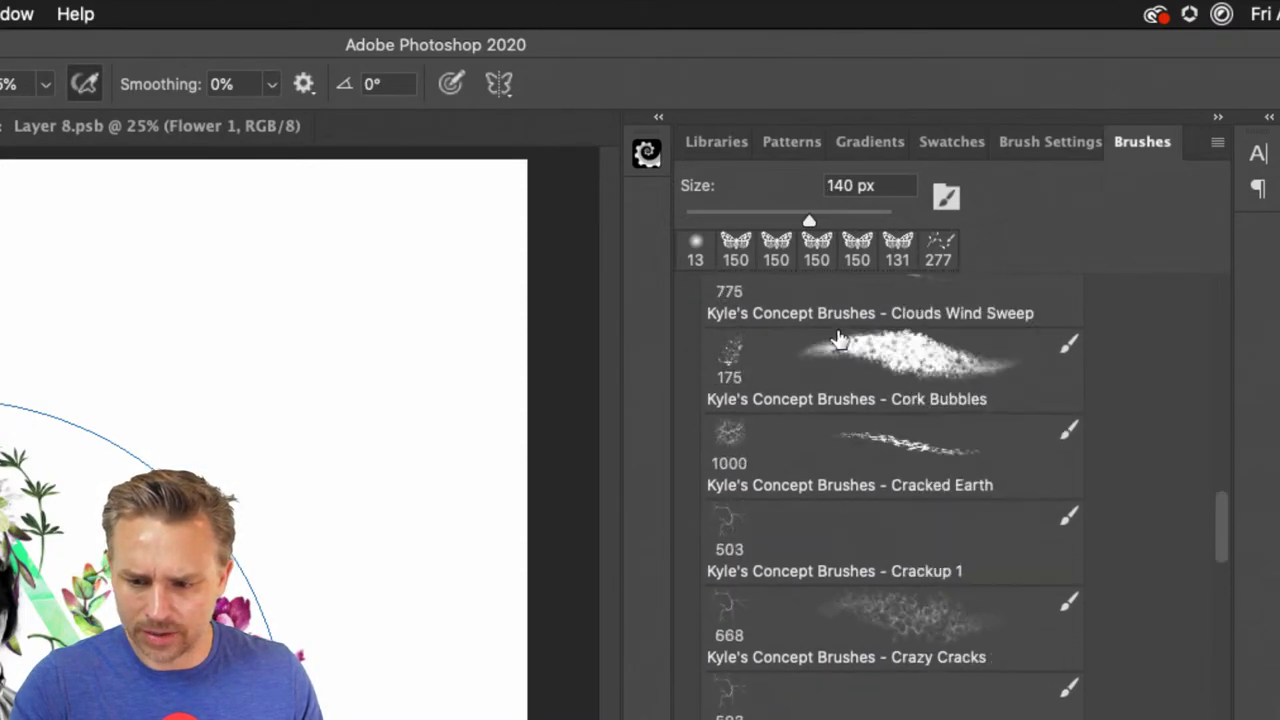
click(845, 345)
scroll(845, 345, up, 10)
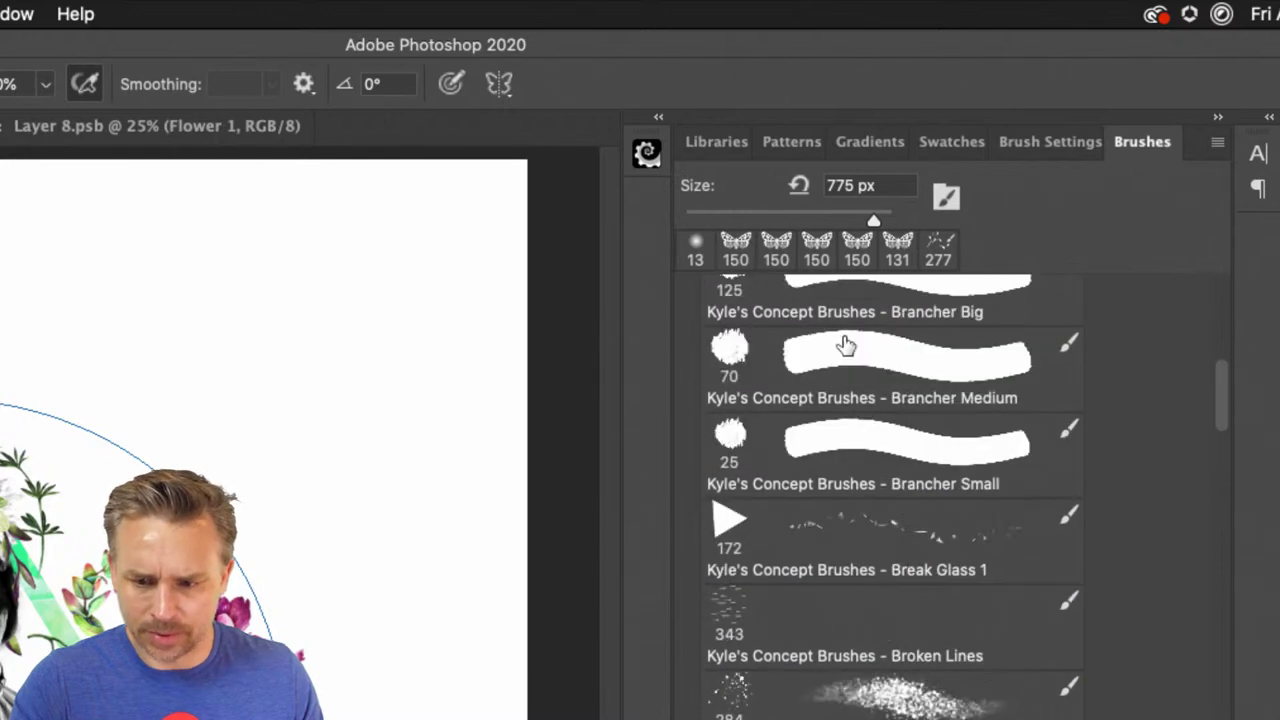
click(843, 310)
scroll(843, 320, up, 5)
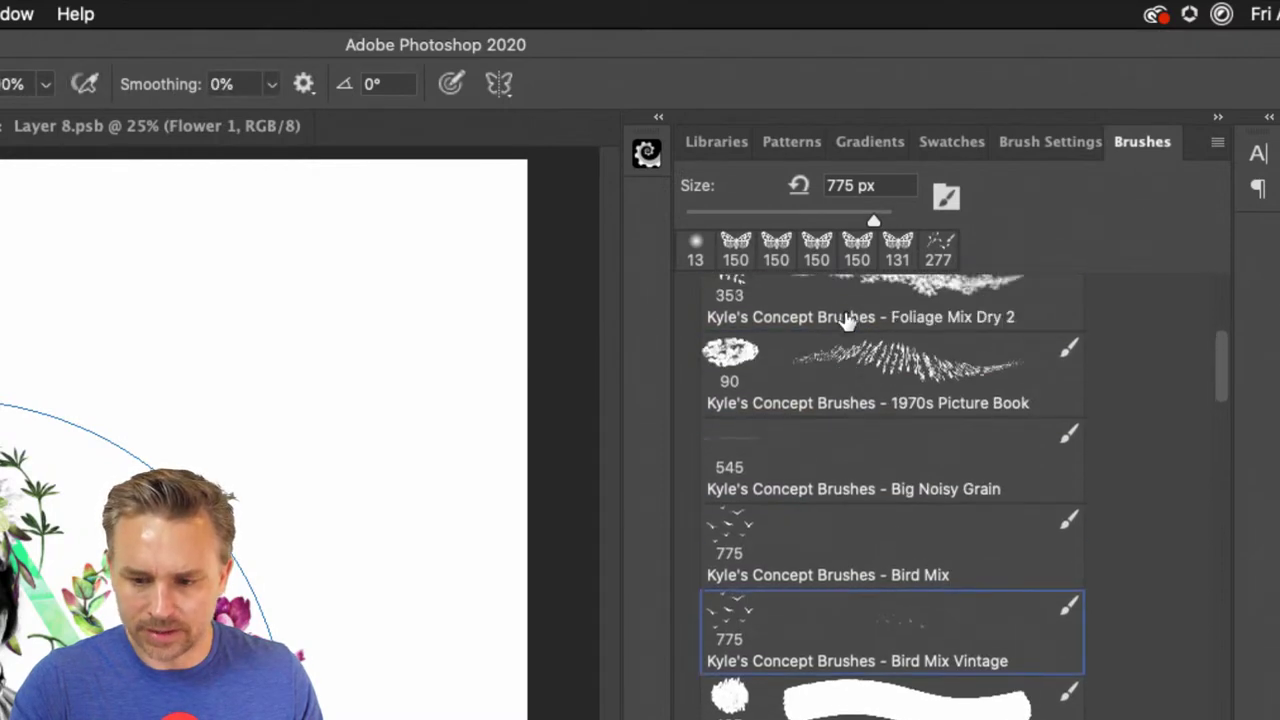
click(845, 350)
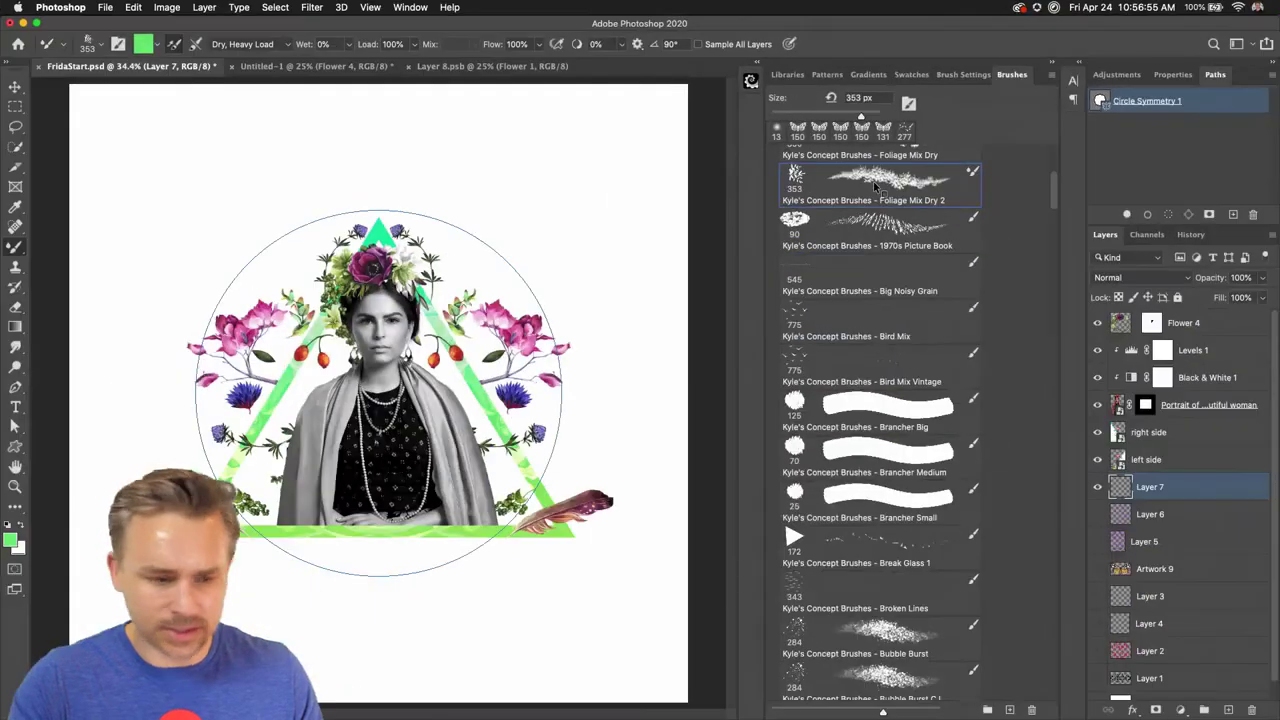
Switch from the Mixer Brush to the regular Brush tool and try a Bird Mix Vintage stamp beside the circle's upper right
click(11, 247)
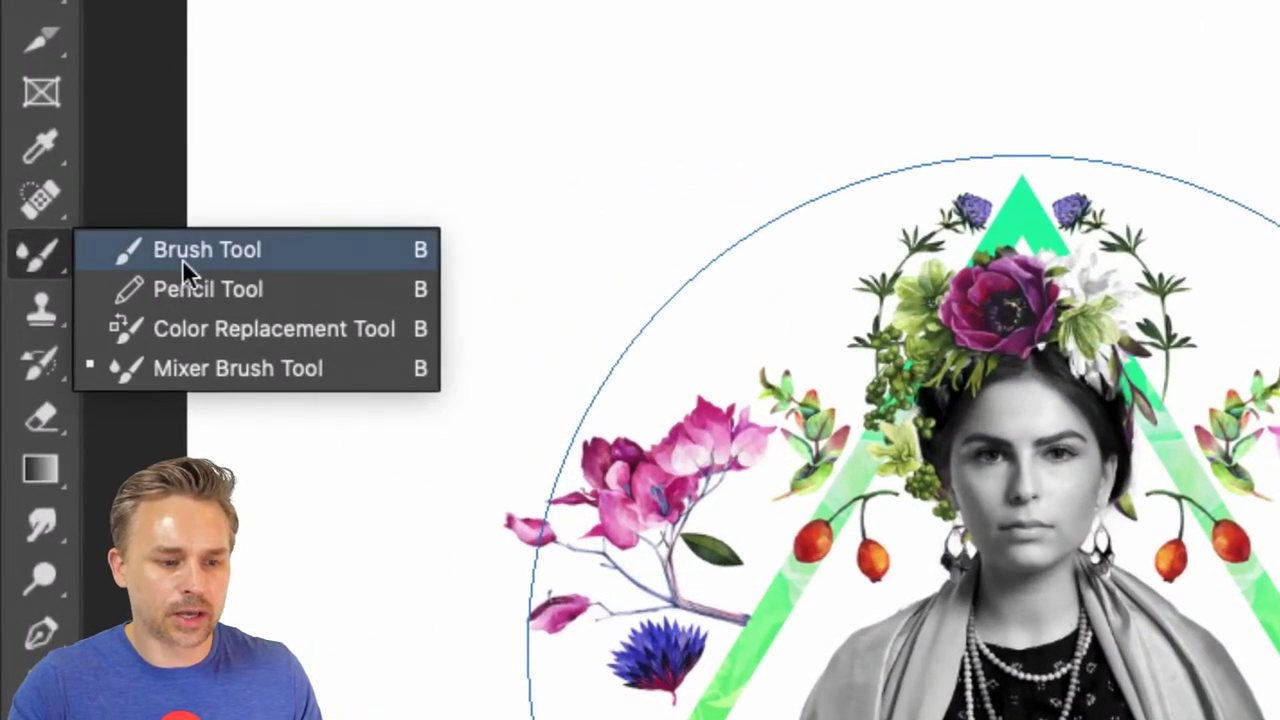
click(182, 250)
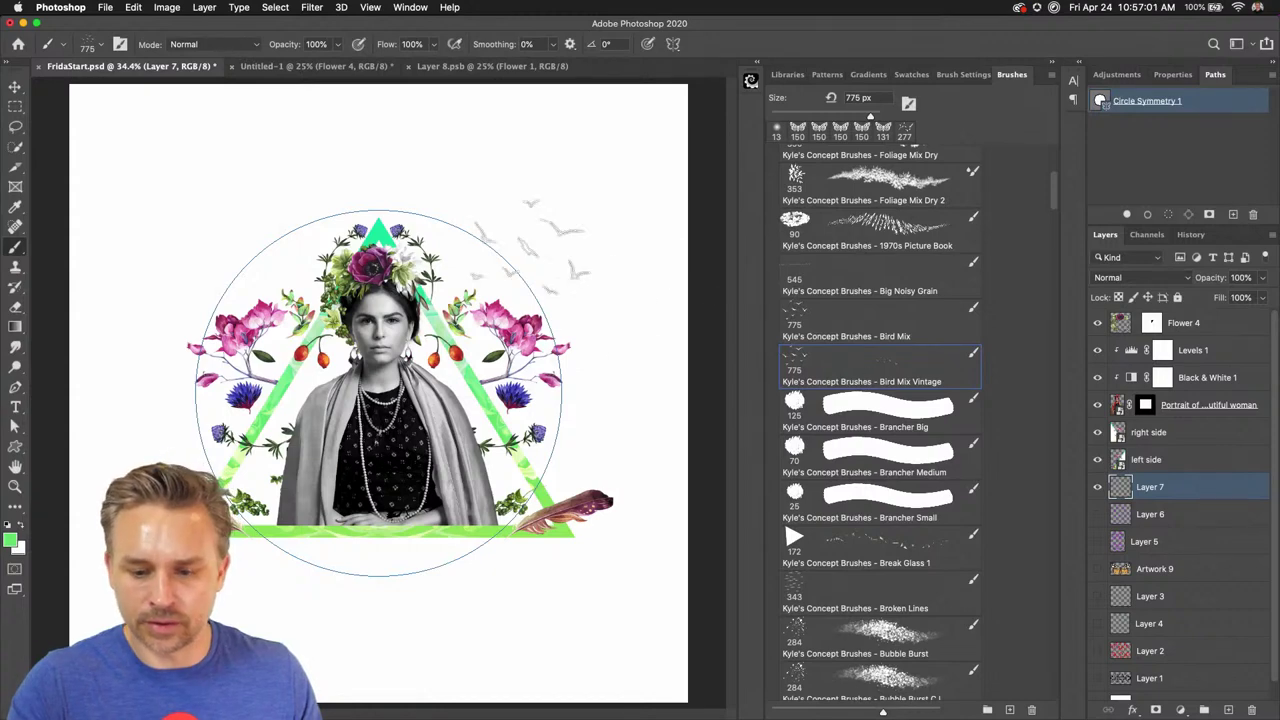
click(530, 235)
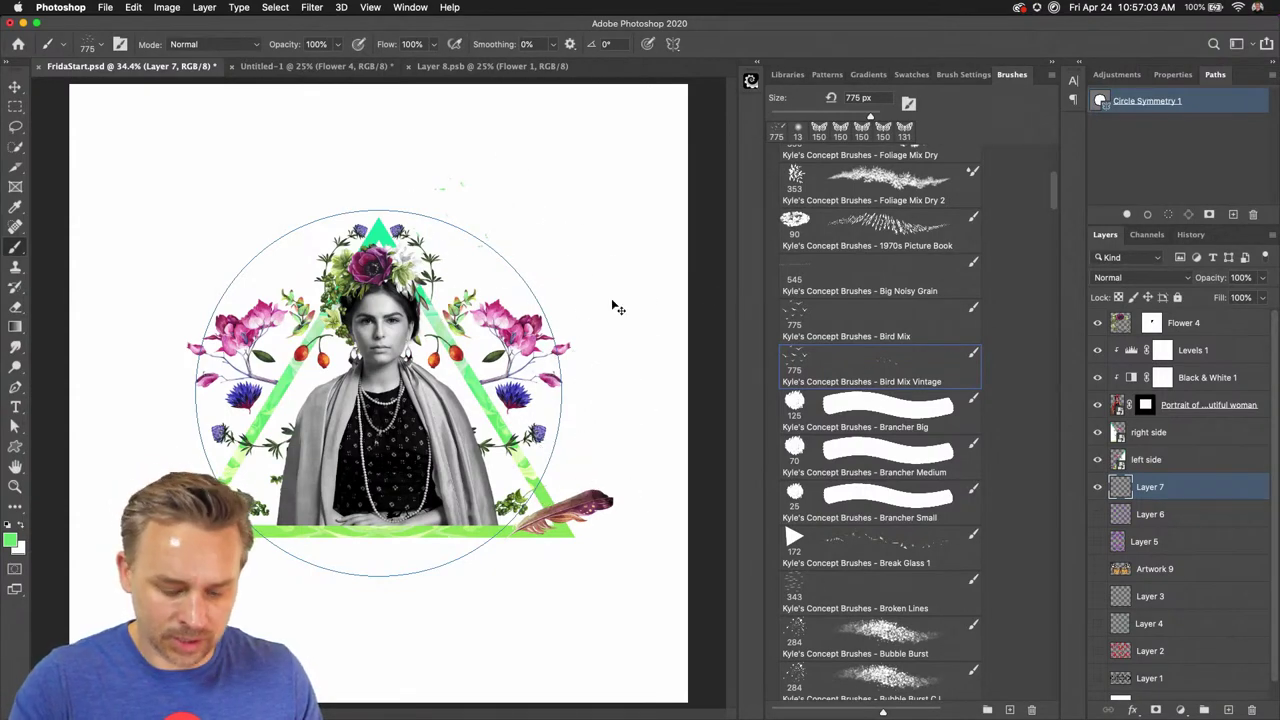
Look through the concept brush group from Bird Mix Vintage down past the Cubist and Fast Grass presets and back to its beginning
scroll(806, 345, down, 15)
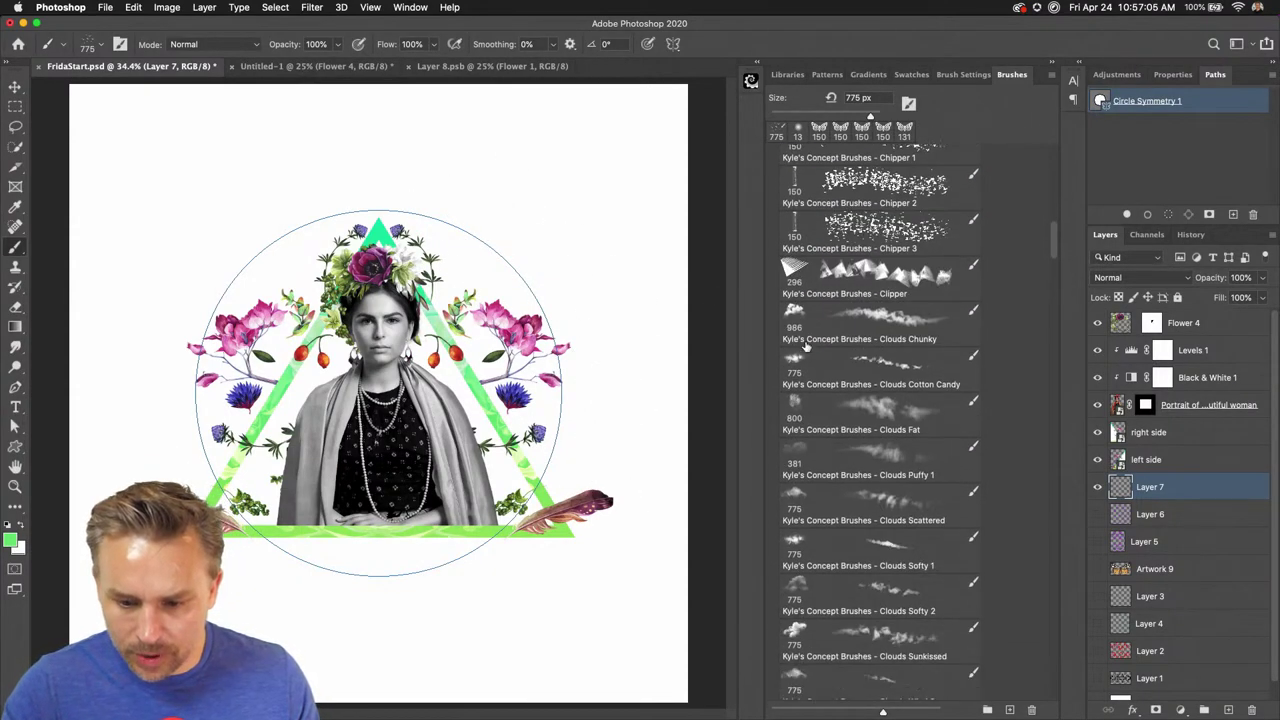
scroll(812, 380, down, 10)
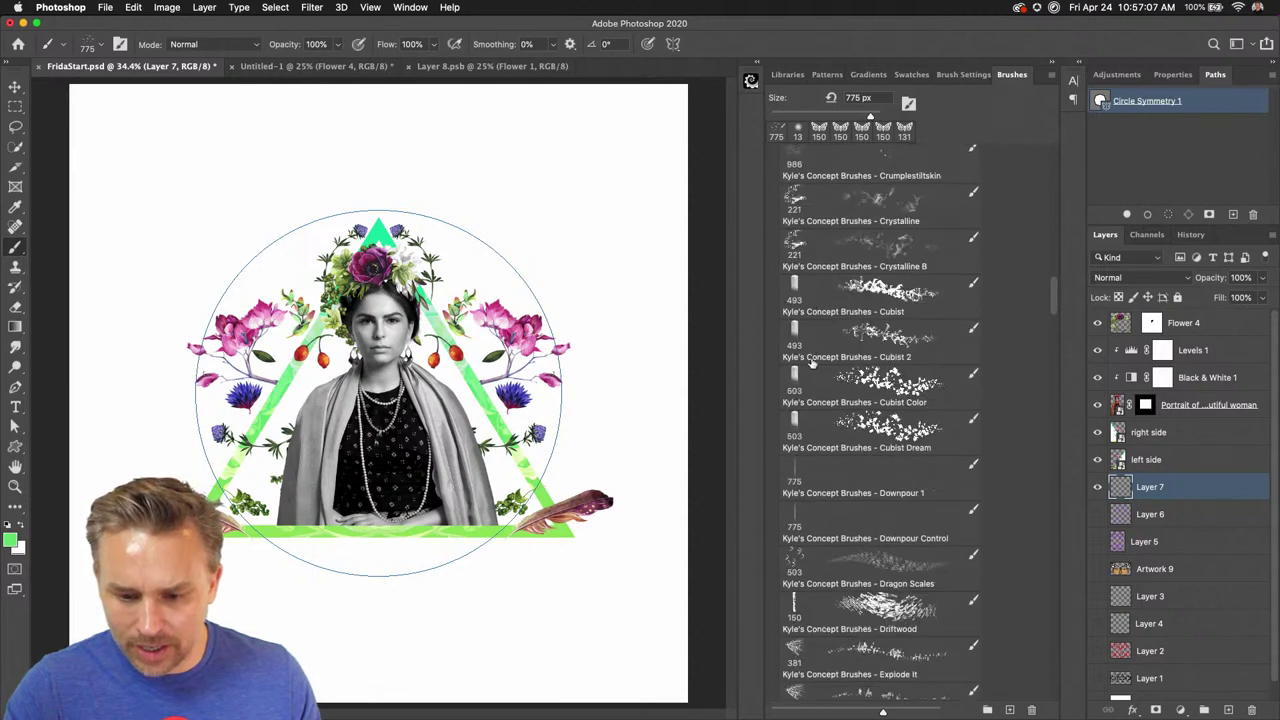
scroll(812, 364, down, 6)
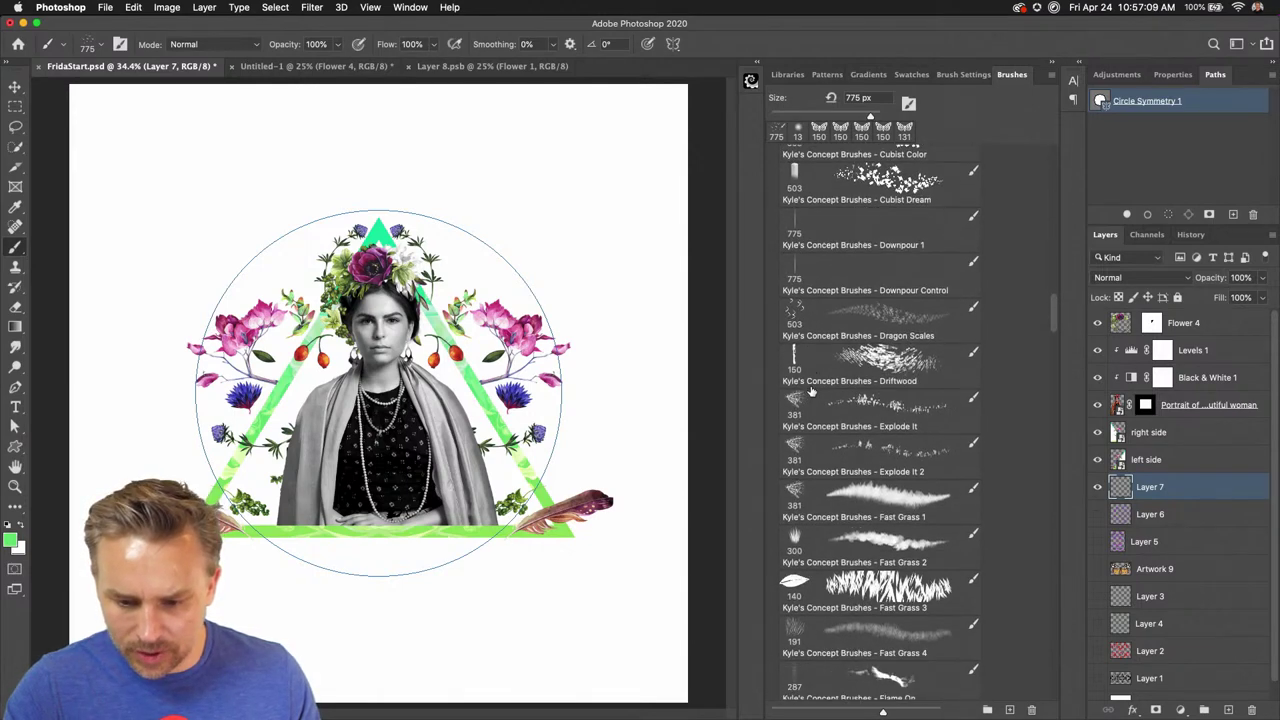
scroll(813, 395, down, 12)
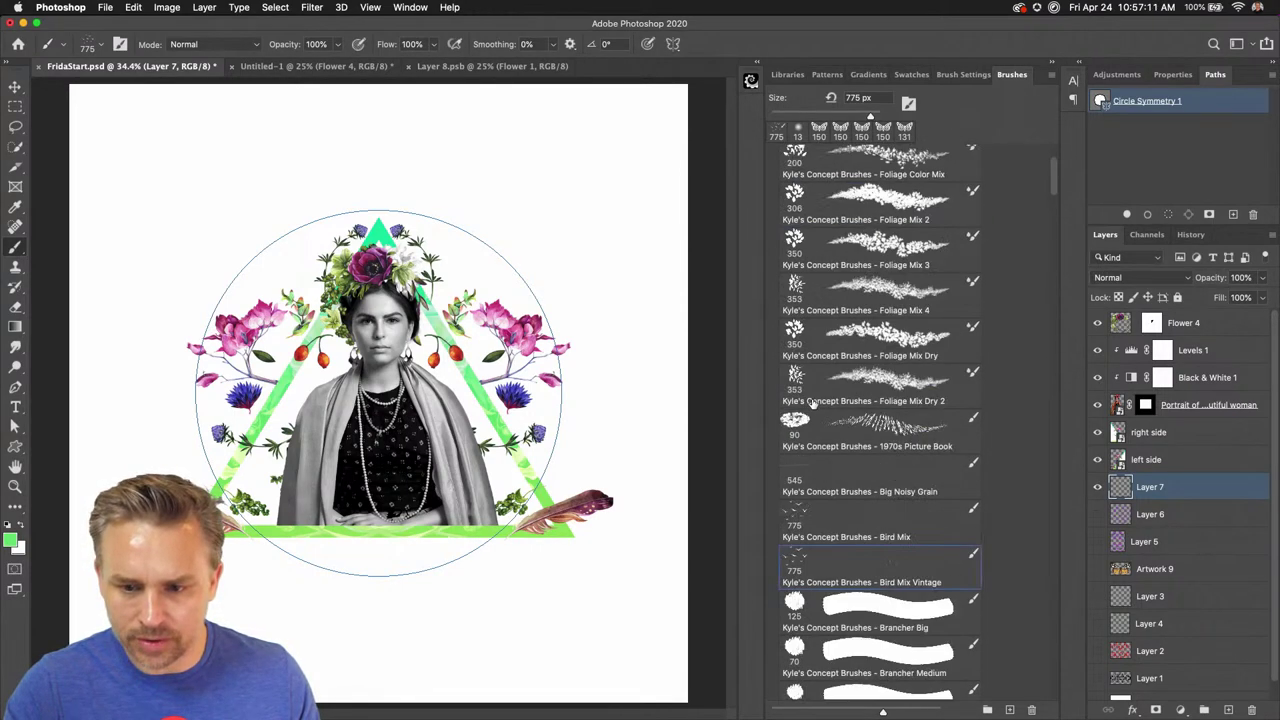
scroll(812, 403, up, 3)
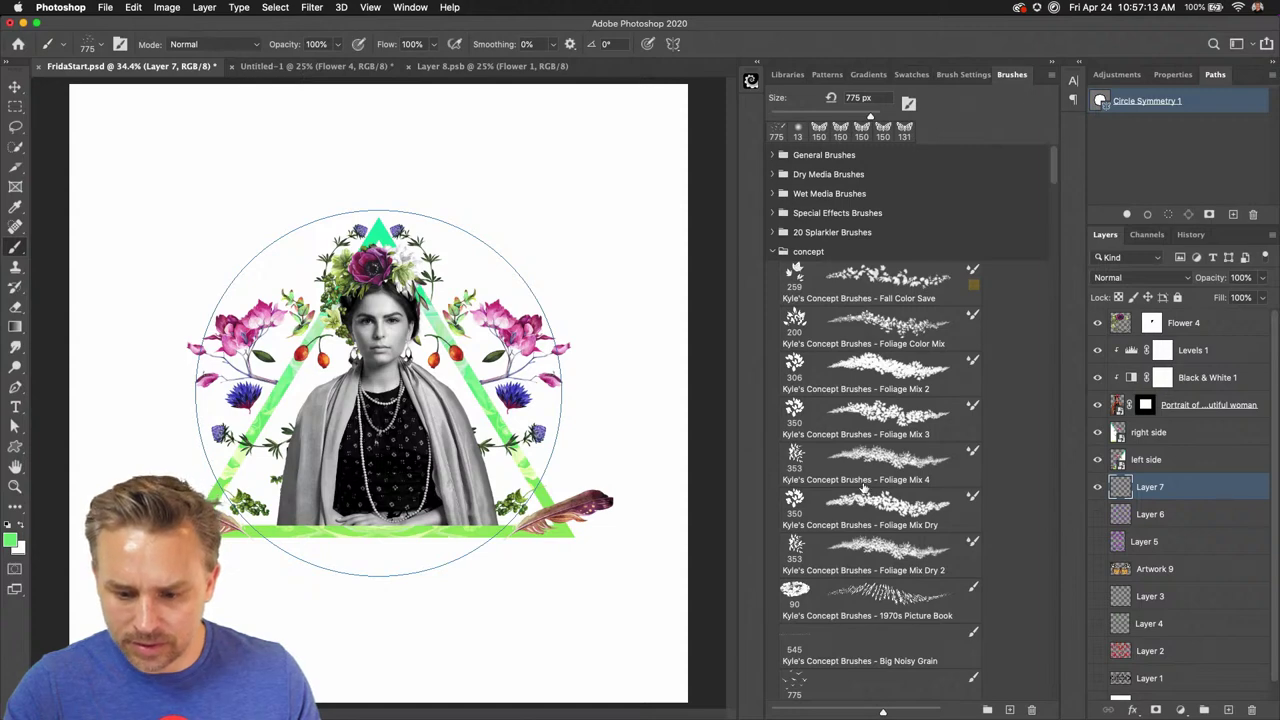
scroll(864, 487, down, 5)
scroll(864, 490, down, 5)
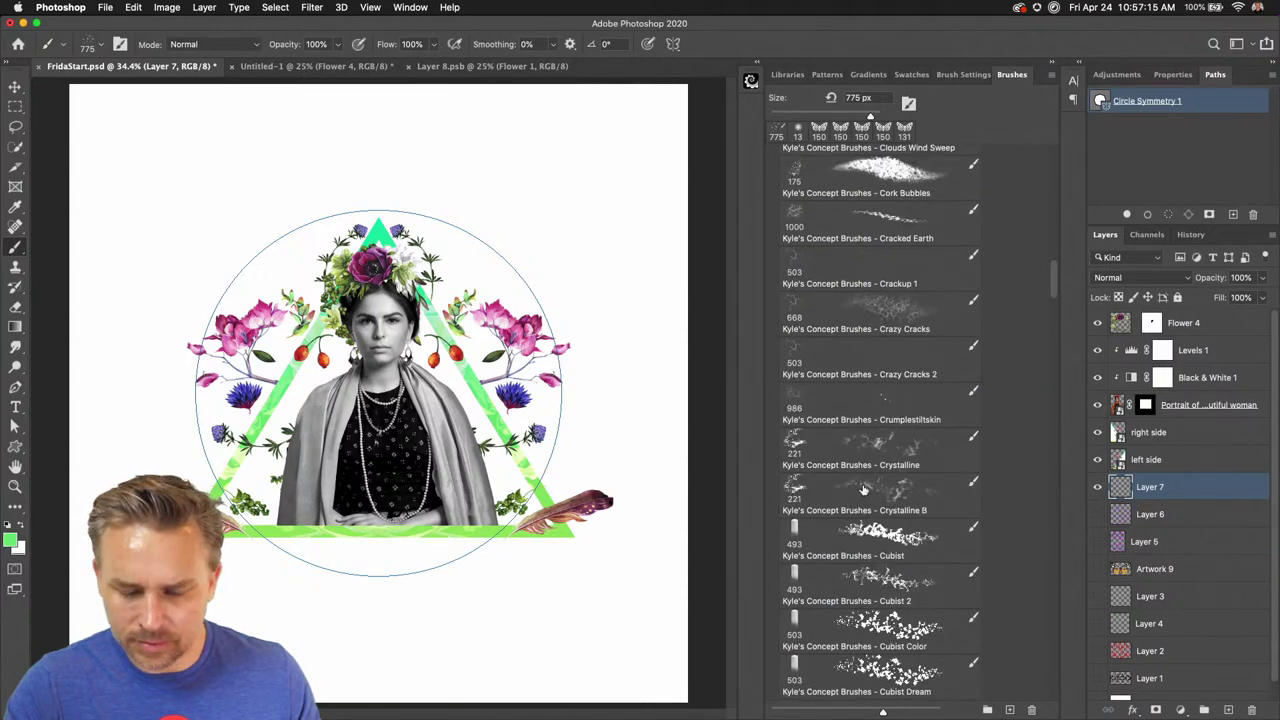
scroll(864, 488, up, 10)
Expand the General Brushes group, choose the Hard Round brush and reduce its size to 15 px
click(772, 156)
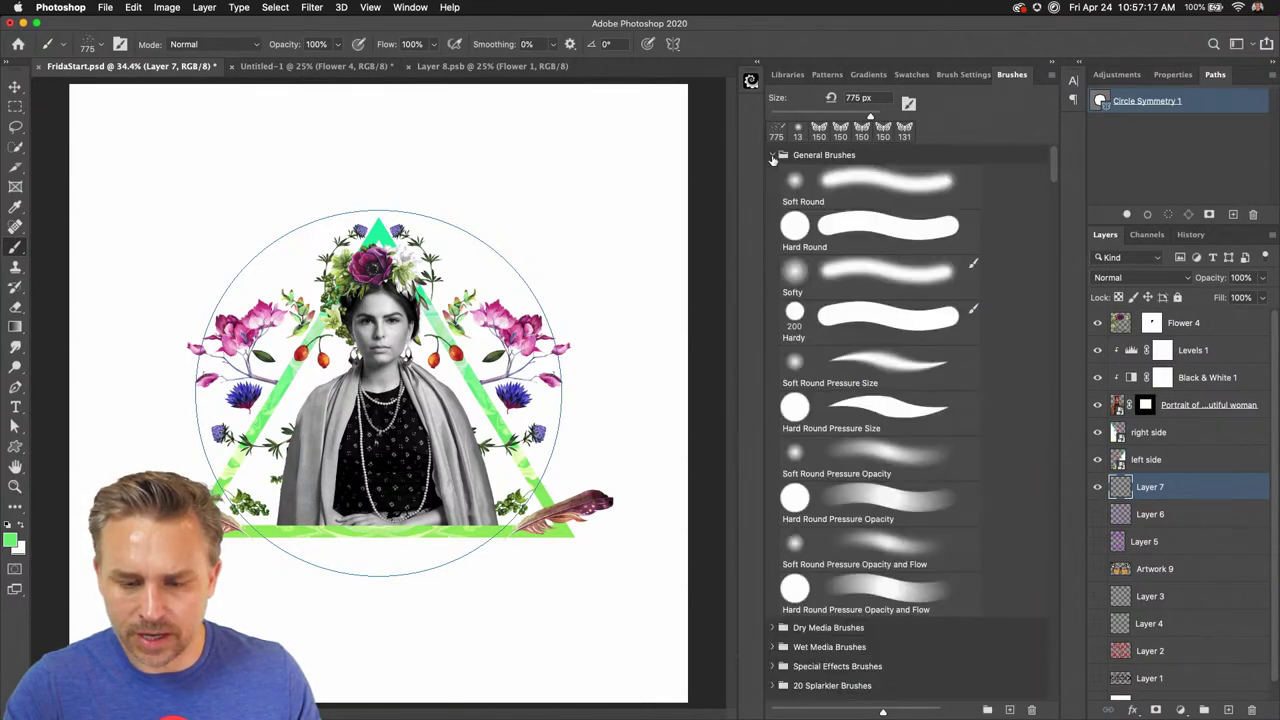
click(845, 238)
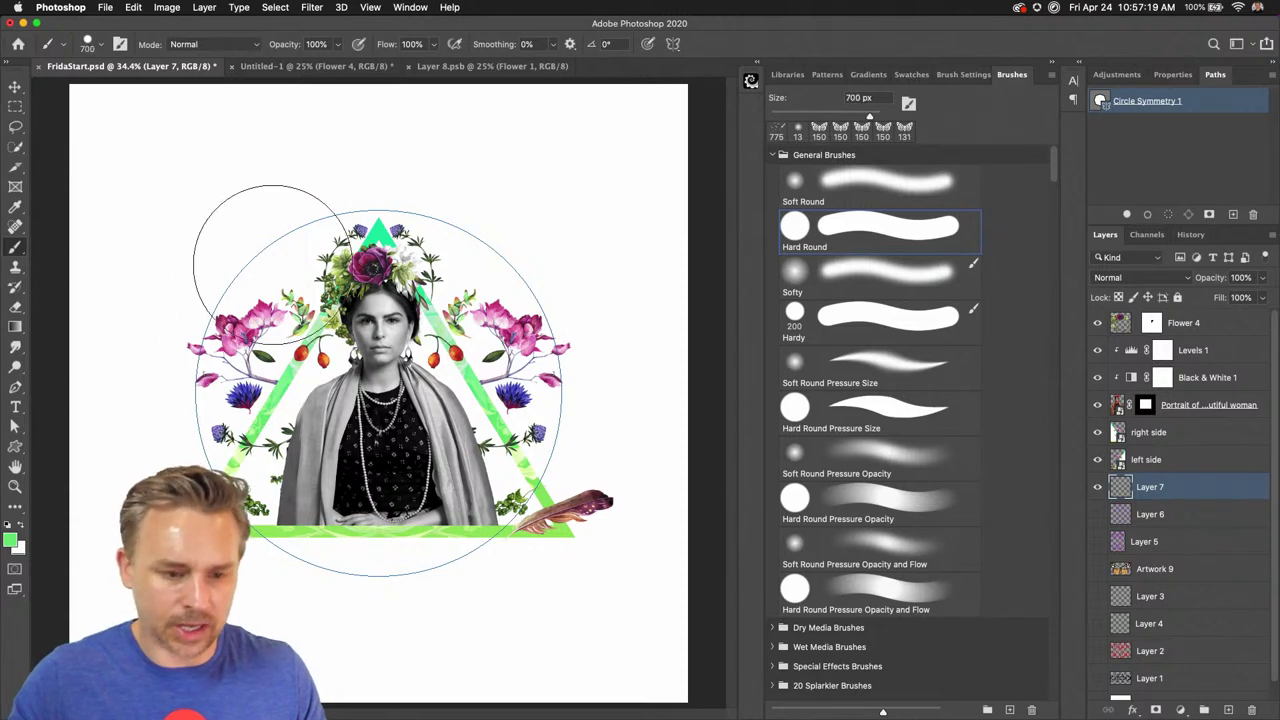
key(bracketleft)
key(bracketleft)
key(bracketleft)
key(bracketleft)
key(bracketleft)
key(bracketleft)
key(bracketleft)
key(bracketleft)
key(bracketleft)
key(bracketleft)
key(bracketleft)
key(bracketleft)
key(bracketleft)
key(bracketleft)
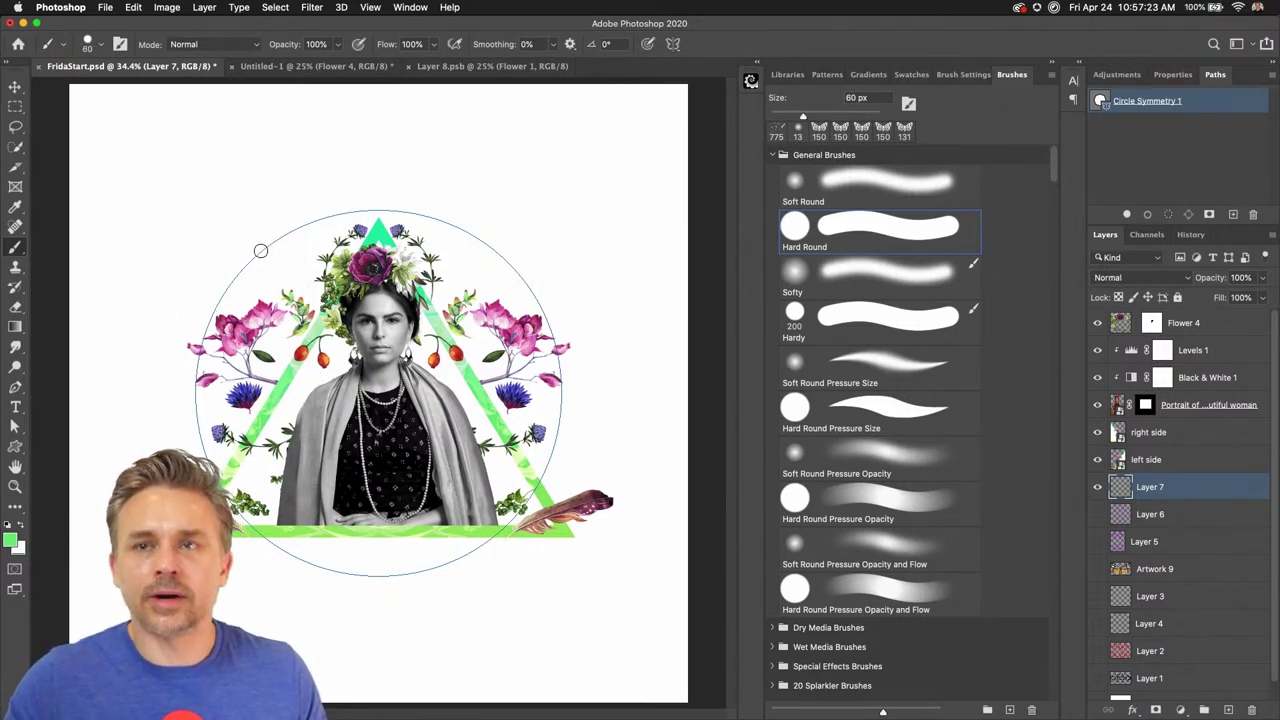
key(bracketleft)
key(bracketleft)
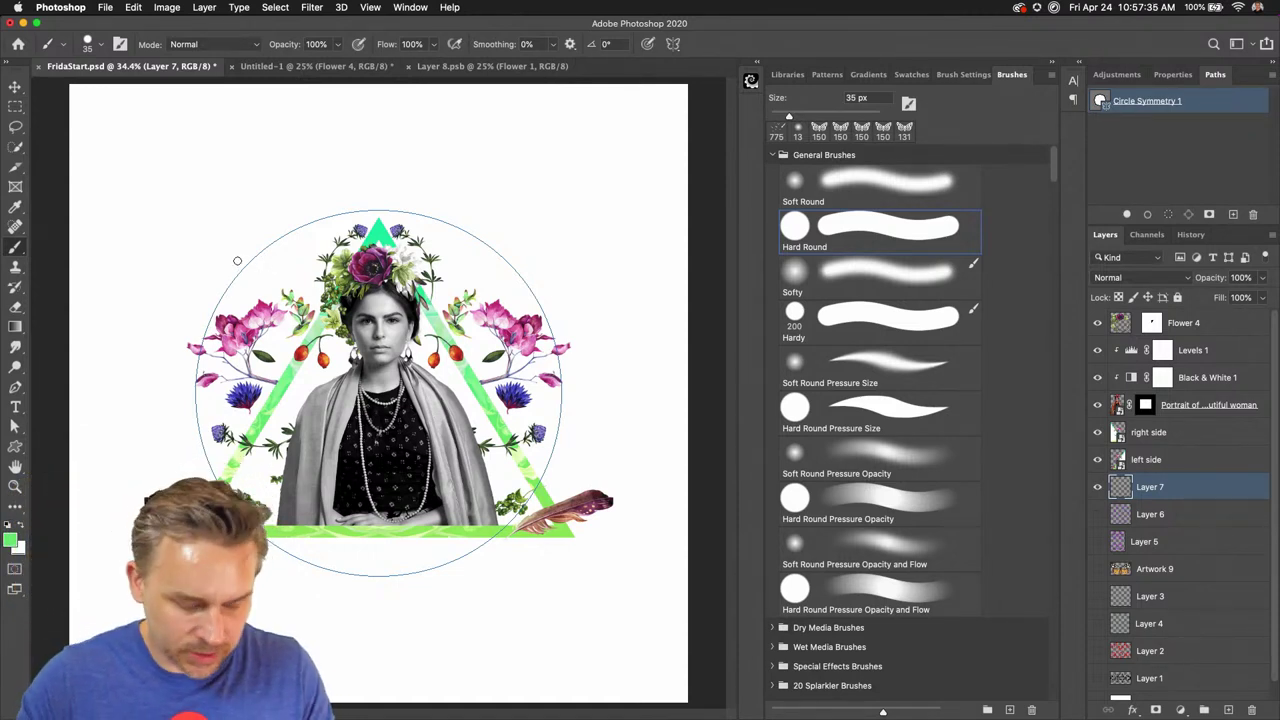
key(bracketleft)
key(bracketleft)
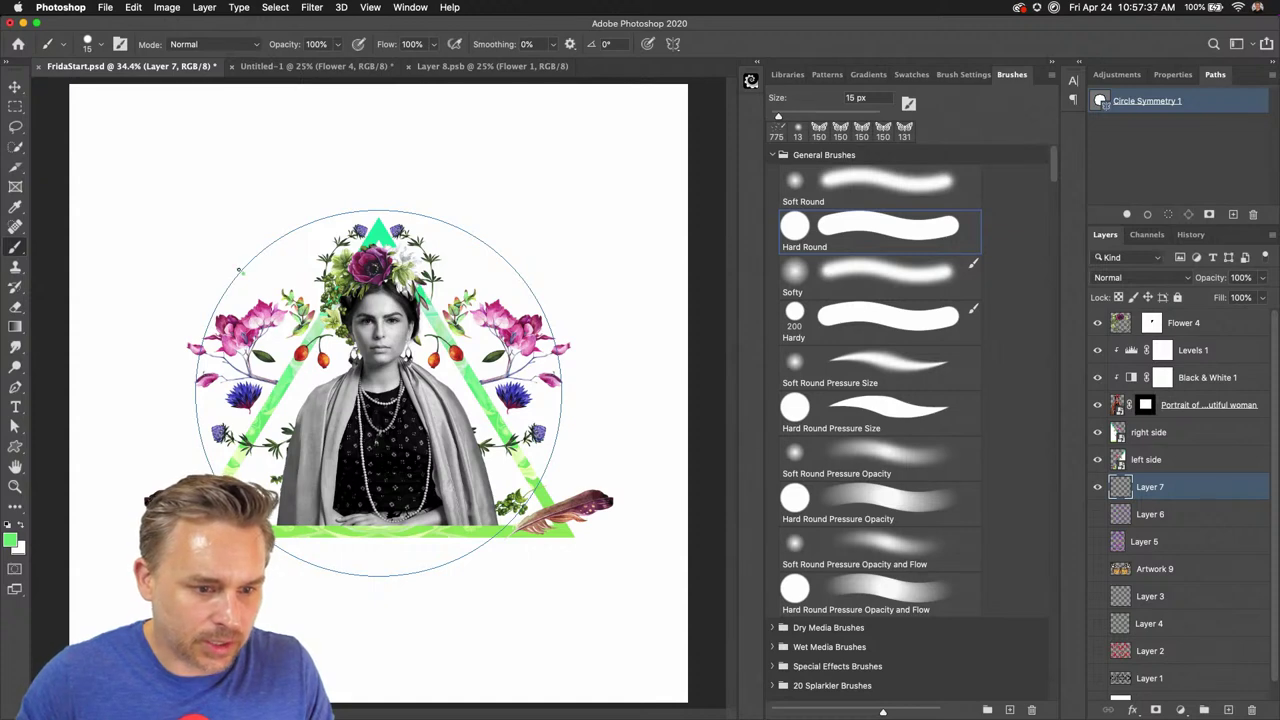
Try a short stroke on the upper left of the symmetry circle and reduce the brush size to 8 px
click(250, 258)
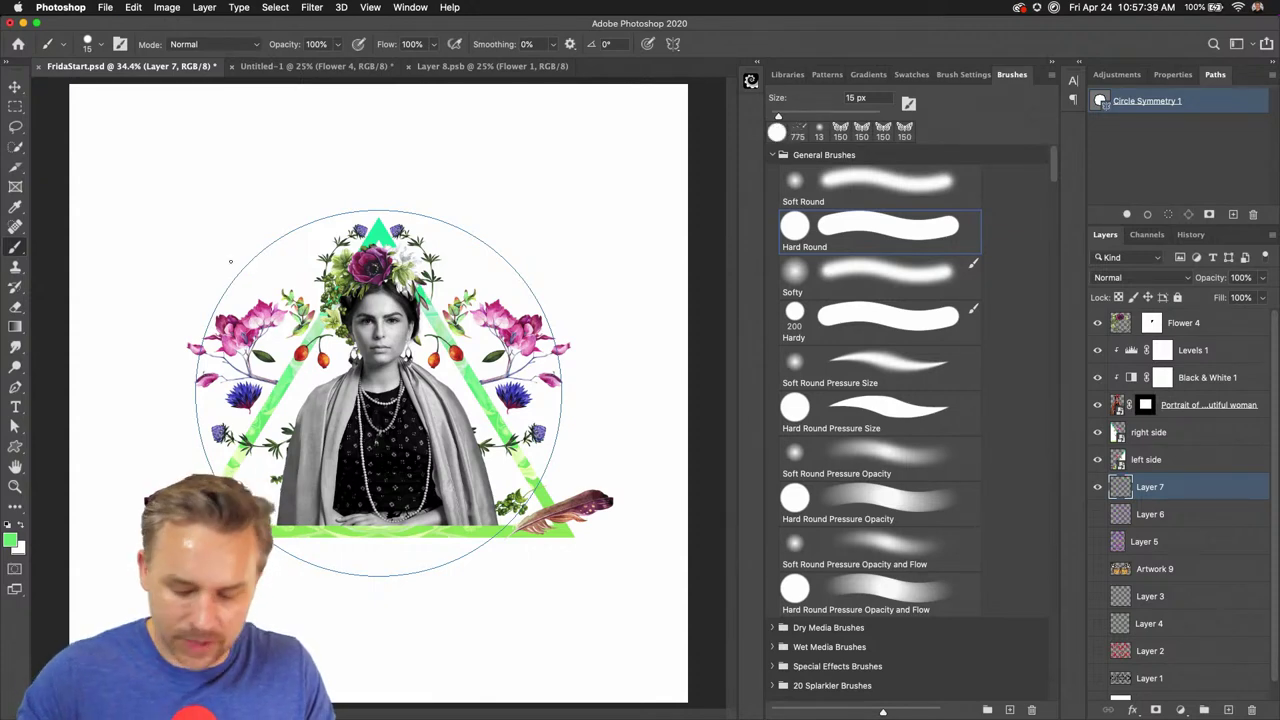
key(bracketleft)
key(bracketleft)
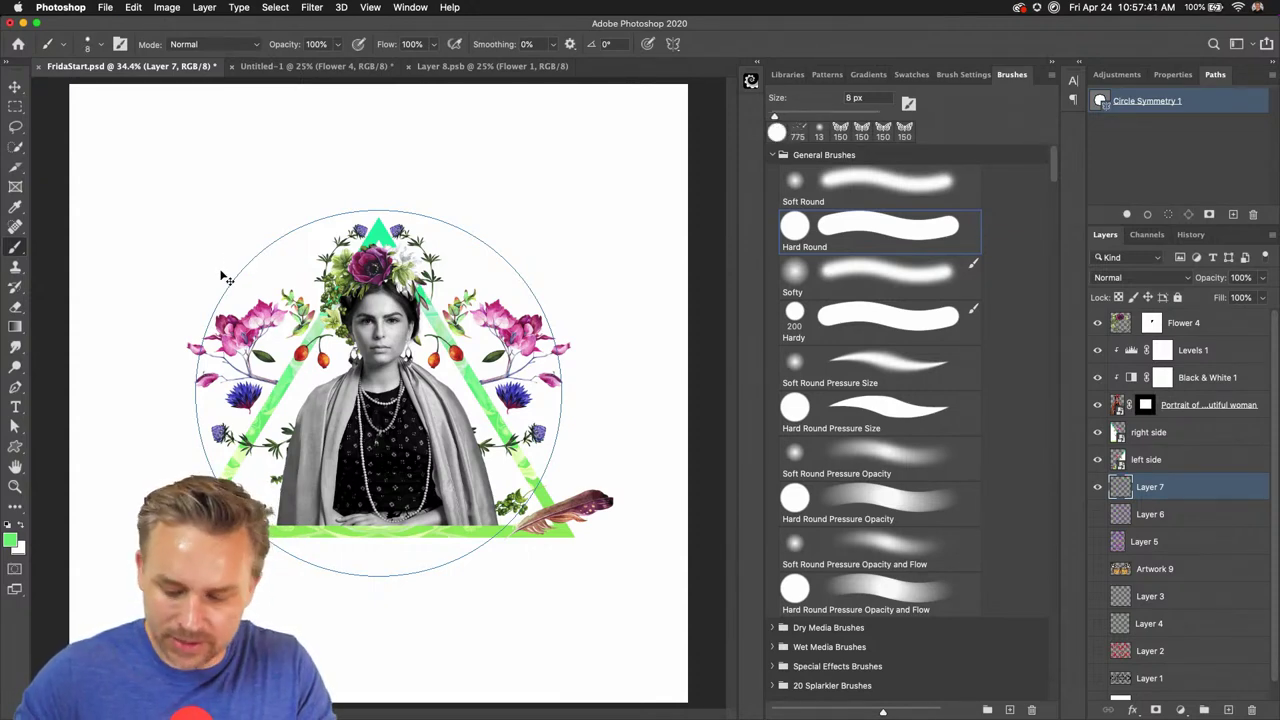
Change the foreground colour to a darker, more saturated green and undo the test stroke on the circle's upper left
scroll(224, 278, up, 3)
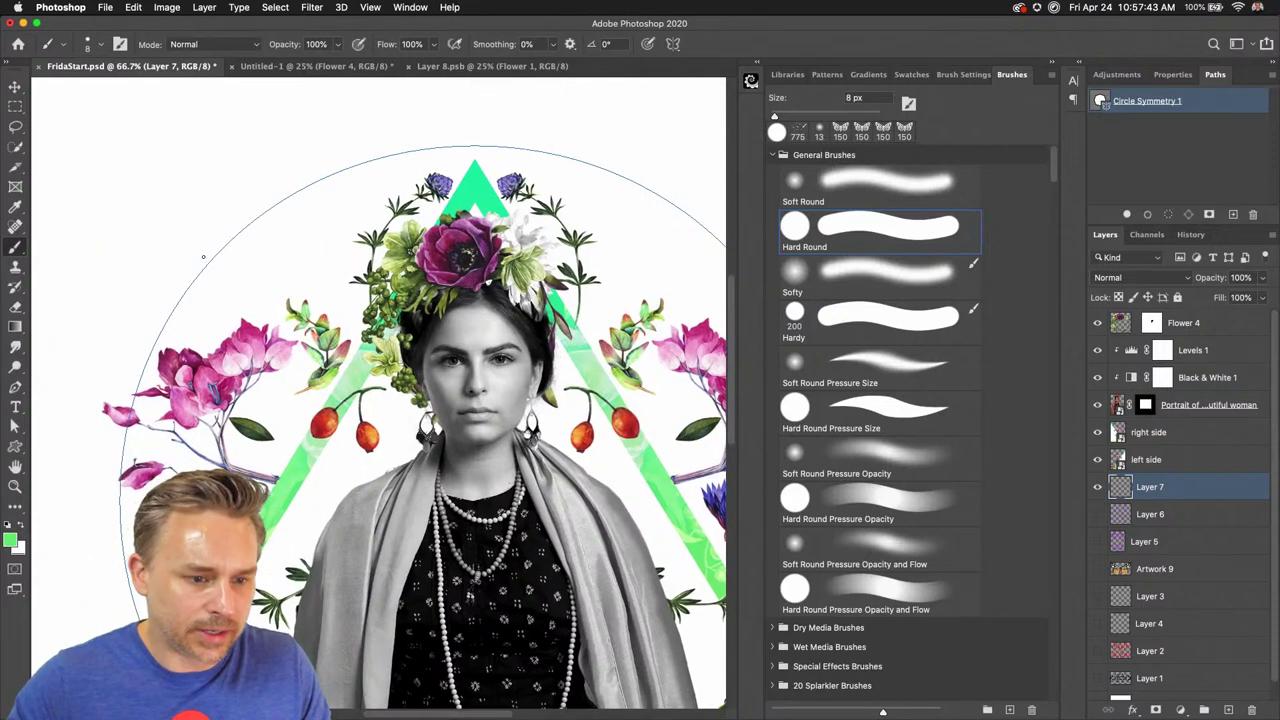
click(10, 540)
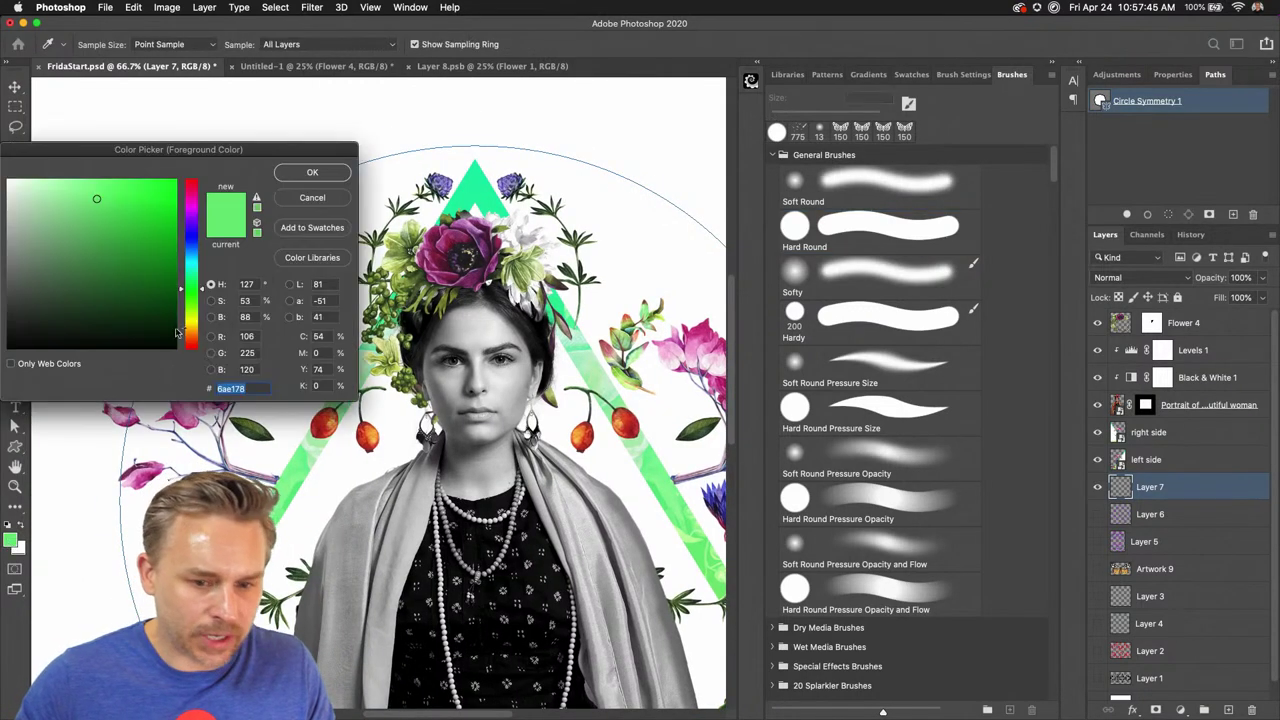
mouse_move(129, 249)
mouse_down()
mouse_move(185, 206)
mouse_move(236, 240)
mouse_up()
key(Return)
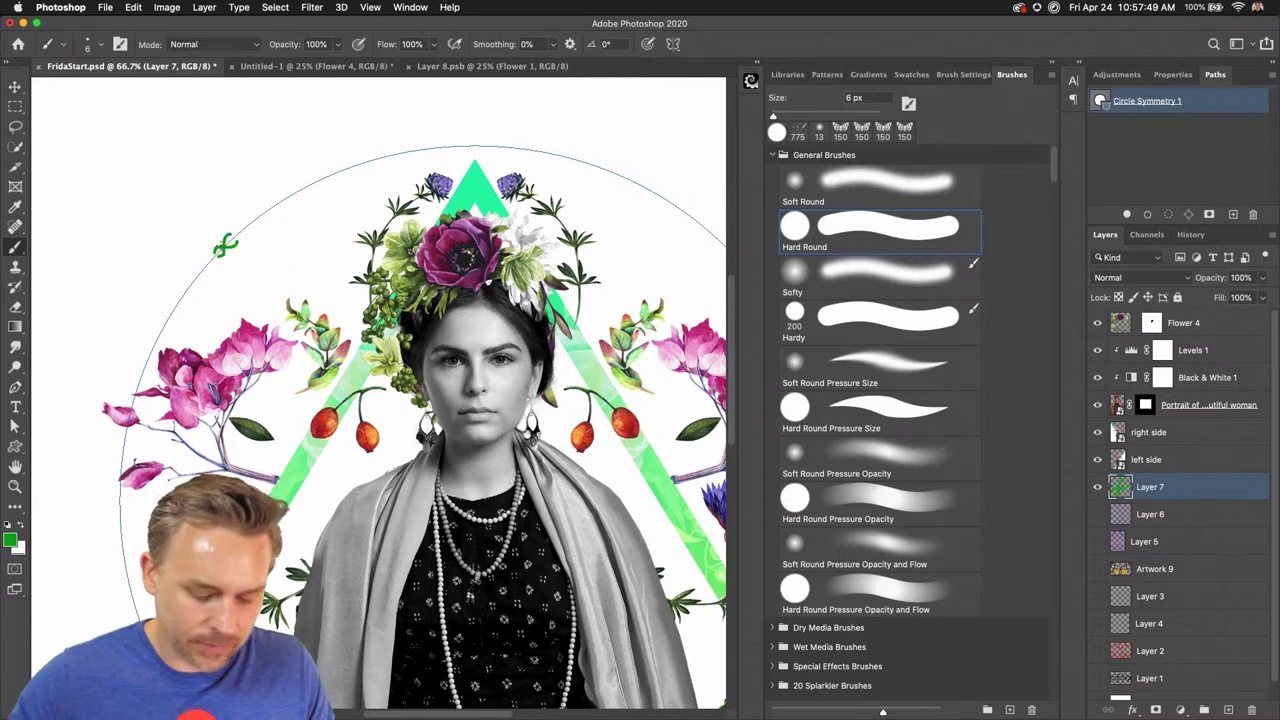
key(super+z)
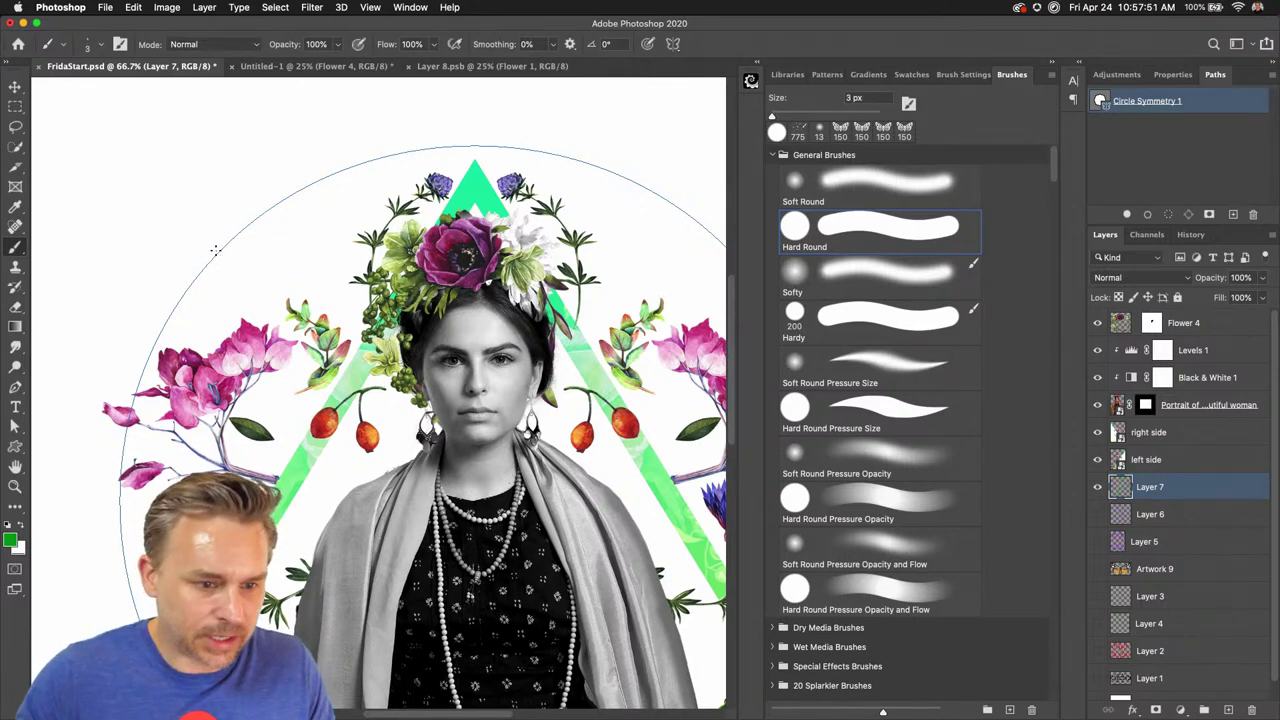
Paint thin jagged green lines with a 3 px brush along the circle's top and right side, collapsing the Brushes panel for more canvas room
drag(215, 250, 470, 145)
click(1050, 62)
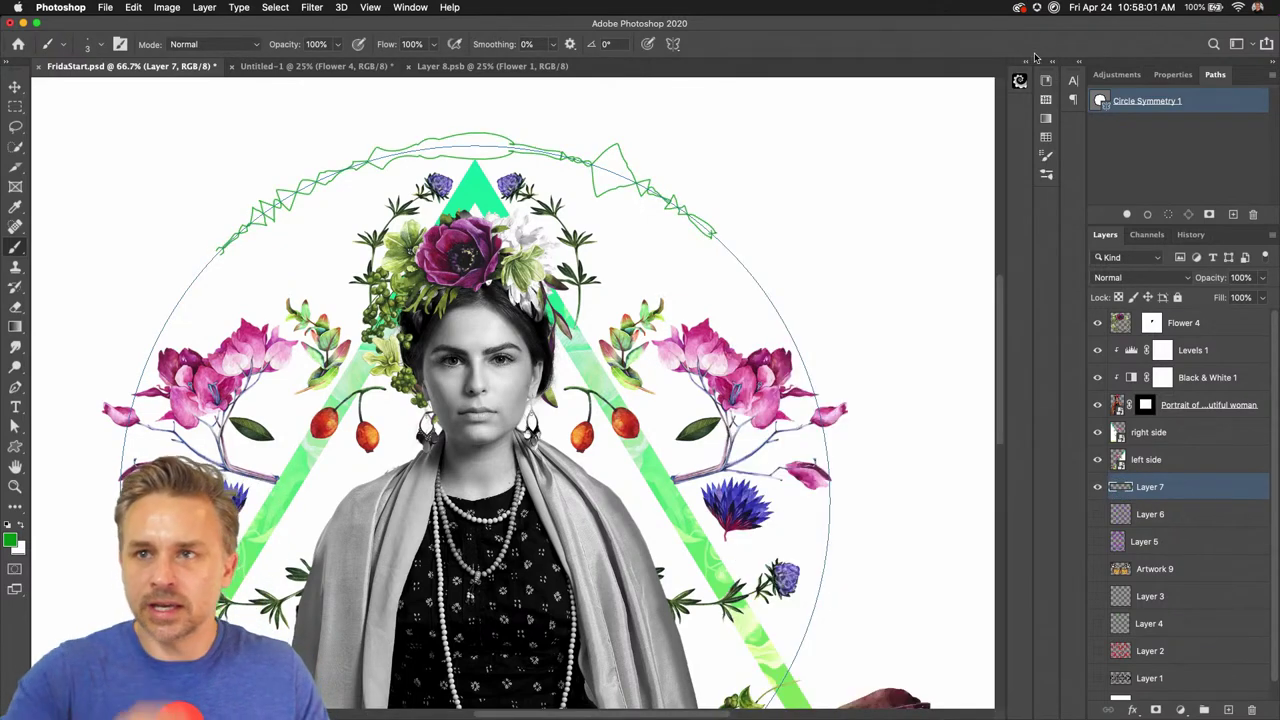
mouse_move(715, 236)
mouse_down()
mouse_move(782, 304)
mouse_move(805, 373)
mouse_move(798, 403)
mouse_move(834, 428)
mouse_move(827, 516)
mouse_up()
Continue the thin jagged green lines down the left side of the symmetry circle, from the upper left to the lower left
scroll(305, 146, left, 5)
scroll(305, 146, down, 2)
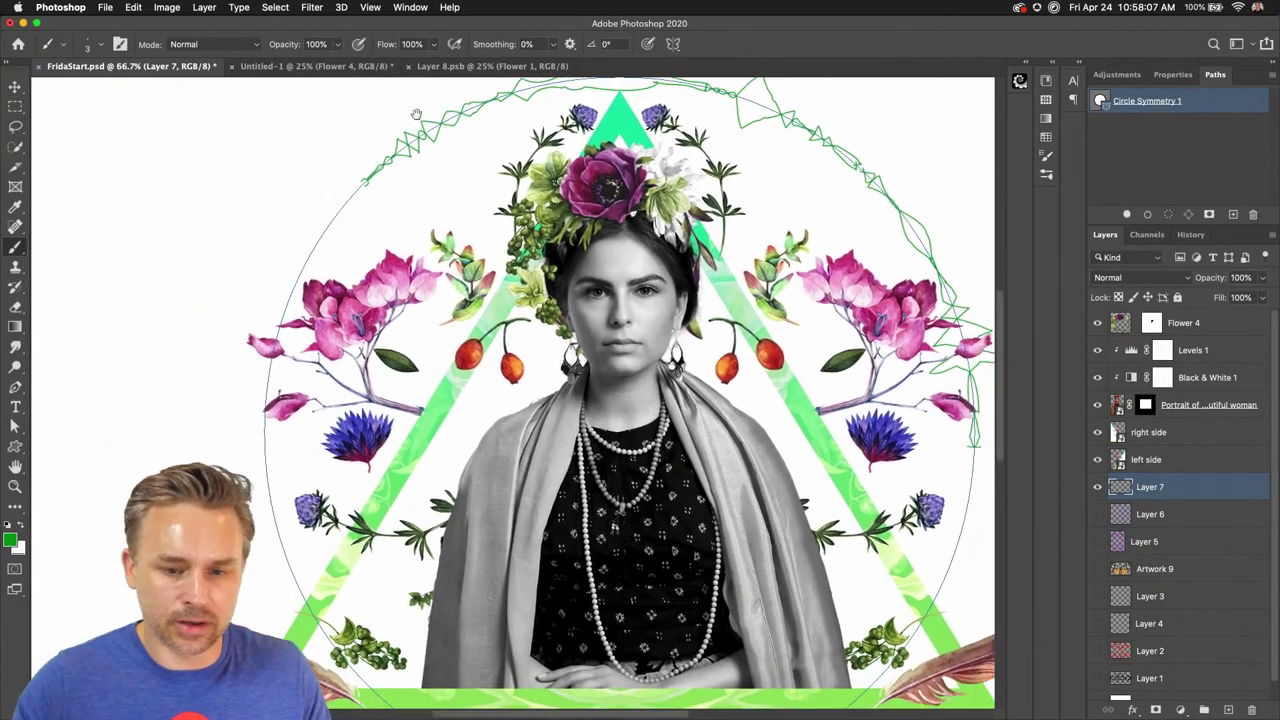
drag(300, 210, 240, 316)
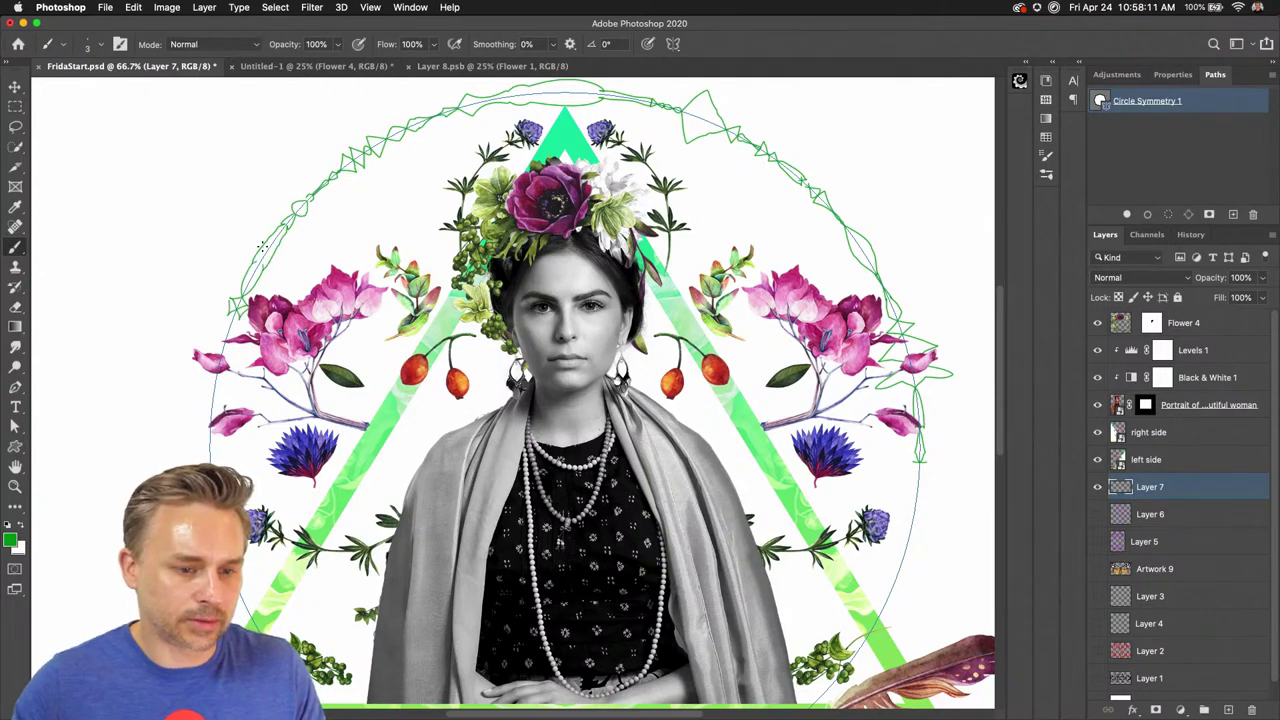
drag(262, 245, 222, 352)
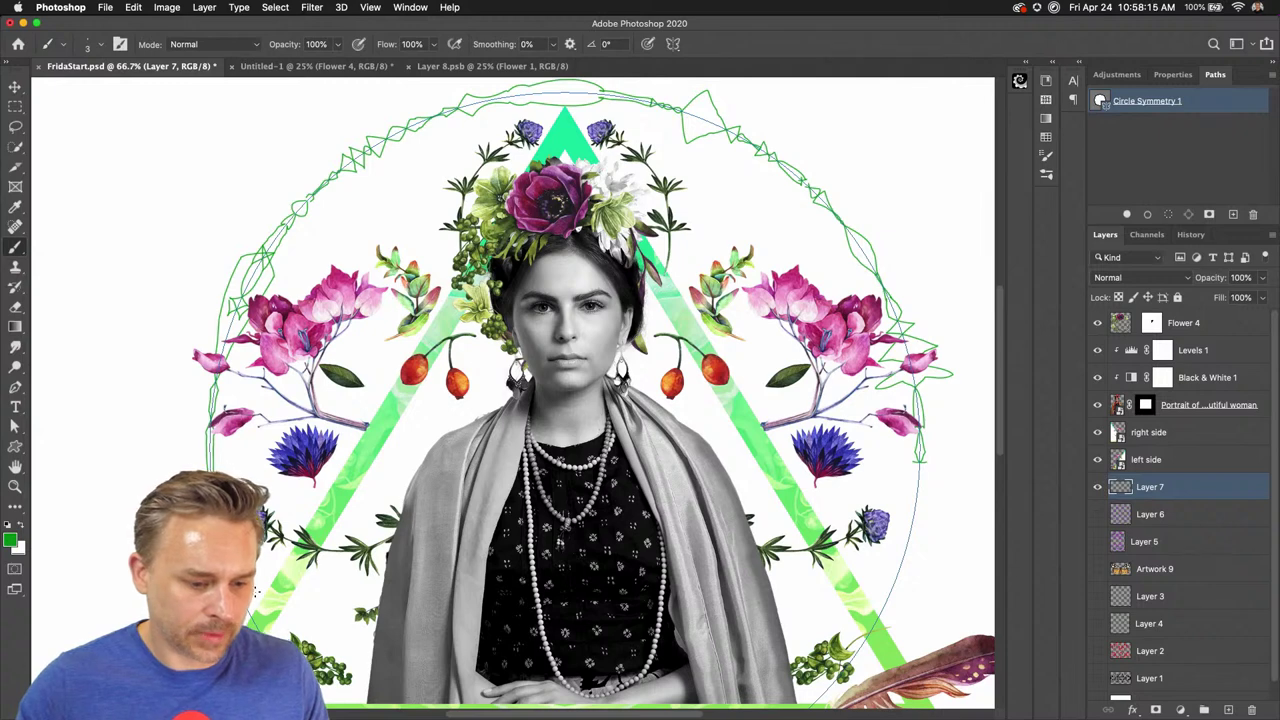
scroll(255, 617, down, 5)
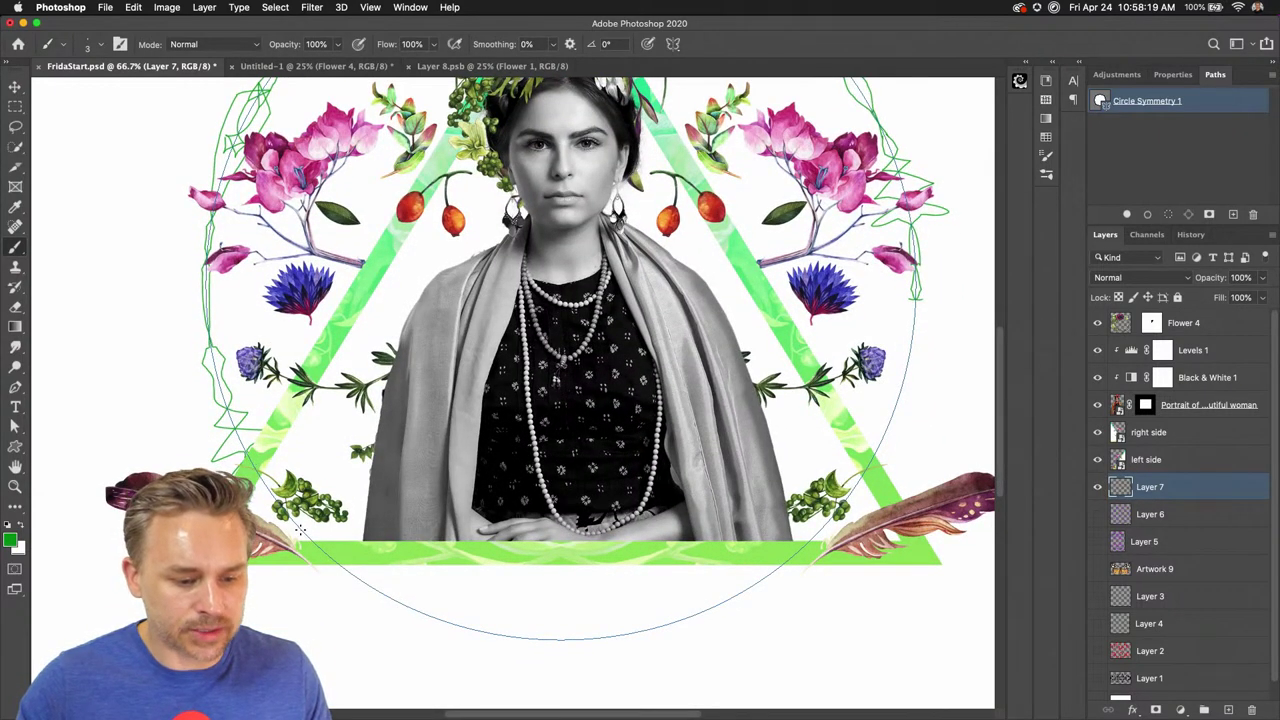
Paint the jagged green lines along the bottom of the circle and up its lower right side to complete the ring
mouse_move(354, 582)
mouse_down()
mouse_move(415, 612)
mouse_move(468, 613)
mouse_up()
mouse_move(423, 626)
mouse_down()
mouse_move(513, 618)
mouse_move(537, 645)
mouse_move(580, 629)
mouse_move(633, 651)
mouse_move(655, 628)
mouse_move(712, 626)
mouse_move(768, 573)
mouse_up()
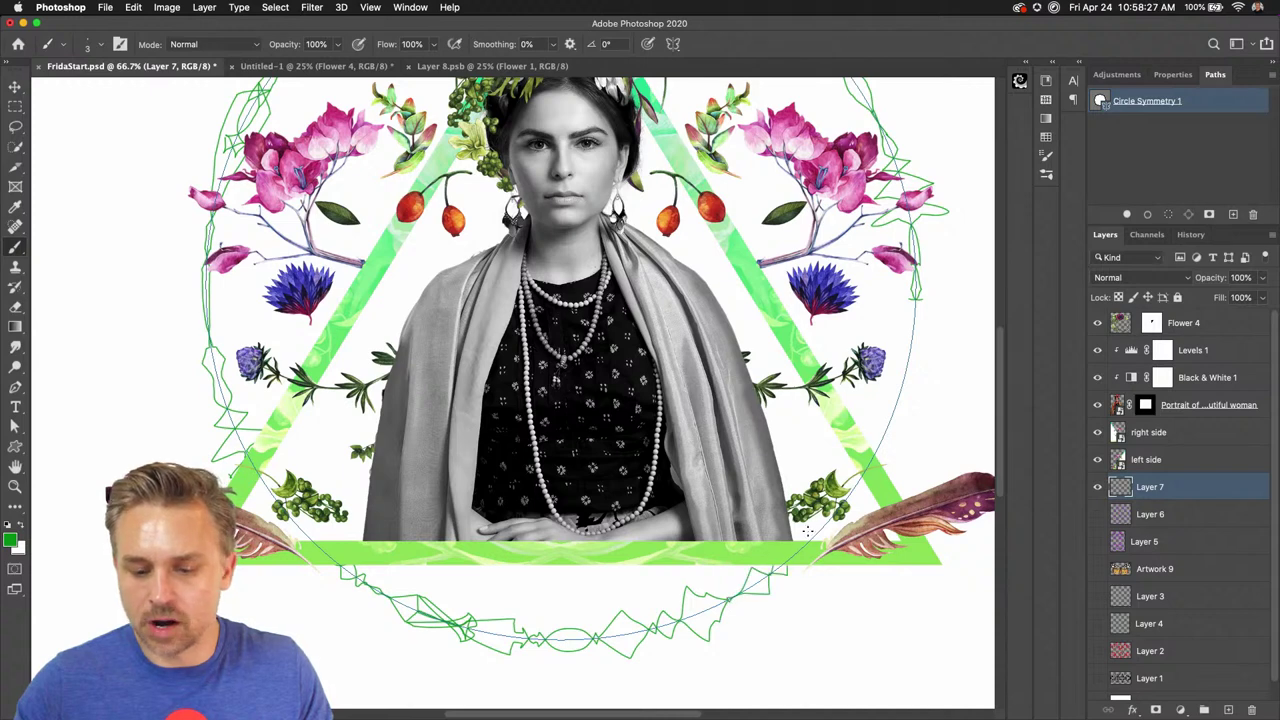
mouse_move(890, 468)
mouse_down()
mouse_move(884, 424)
mouse_move(900, 404)
mouse_move(910, 274)
mouse_up()
scroll(810, 244, up, 4)
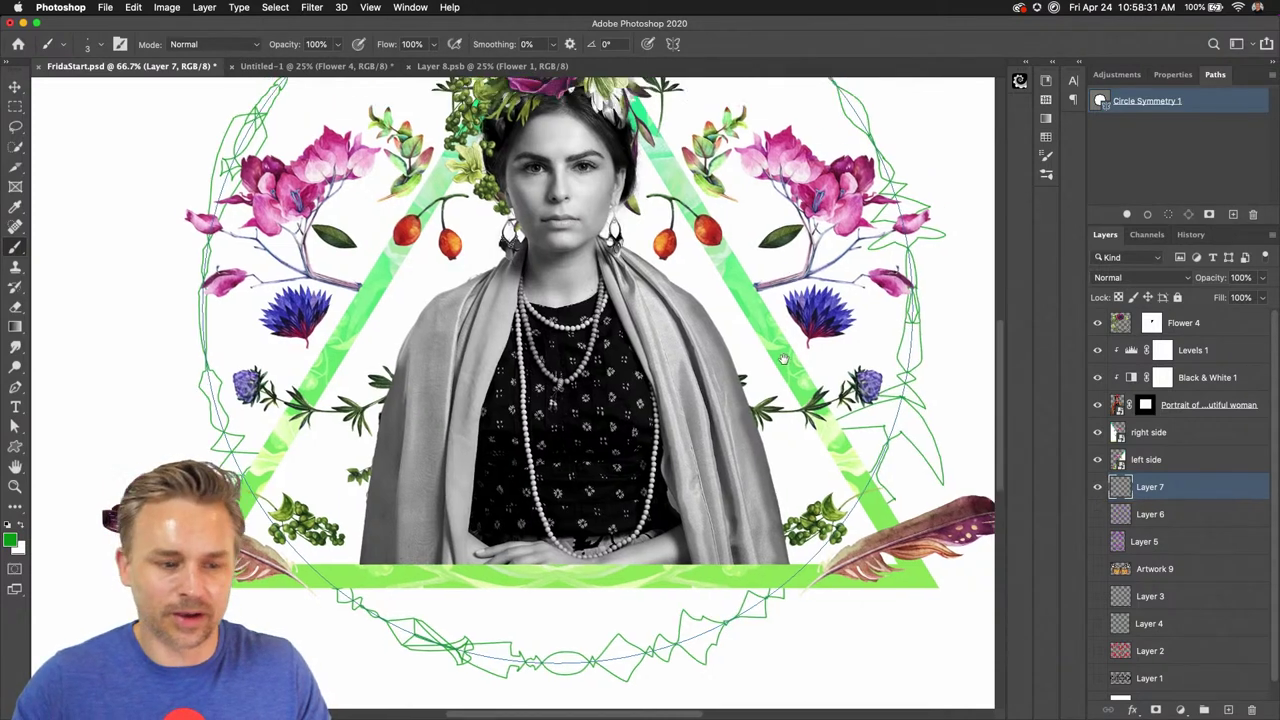
key(super+minus)
key(super+minus)
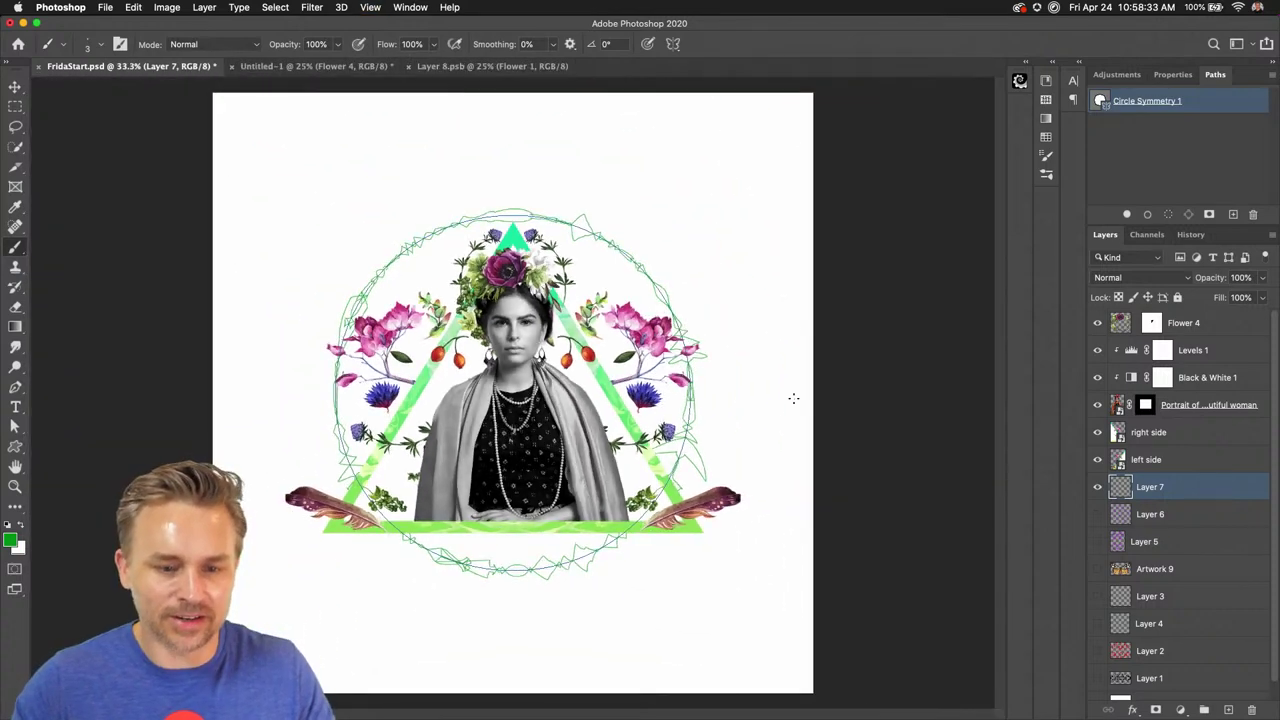
Add a new layer above Layer 7 and sample light pink from a flower on the left as the brush colour
click(1228, 709)
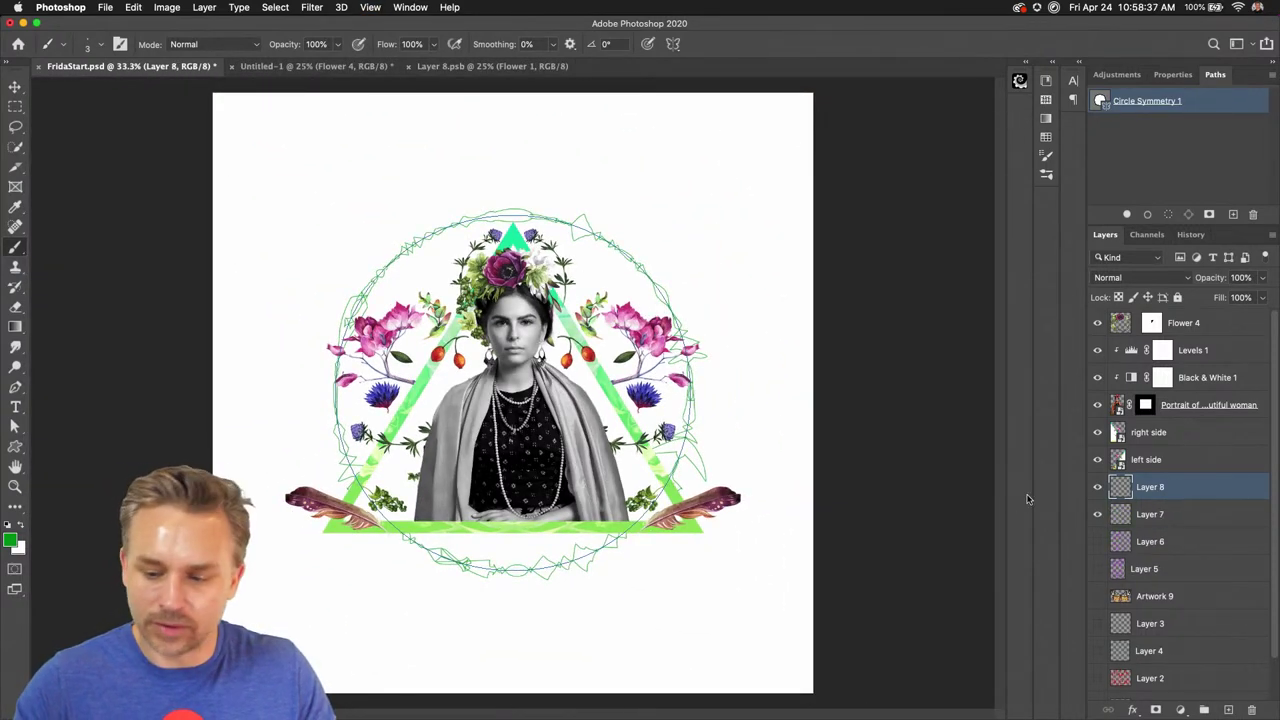
click(1098, 515)
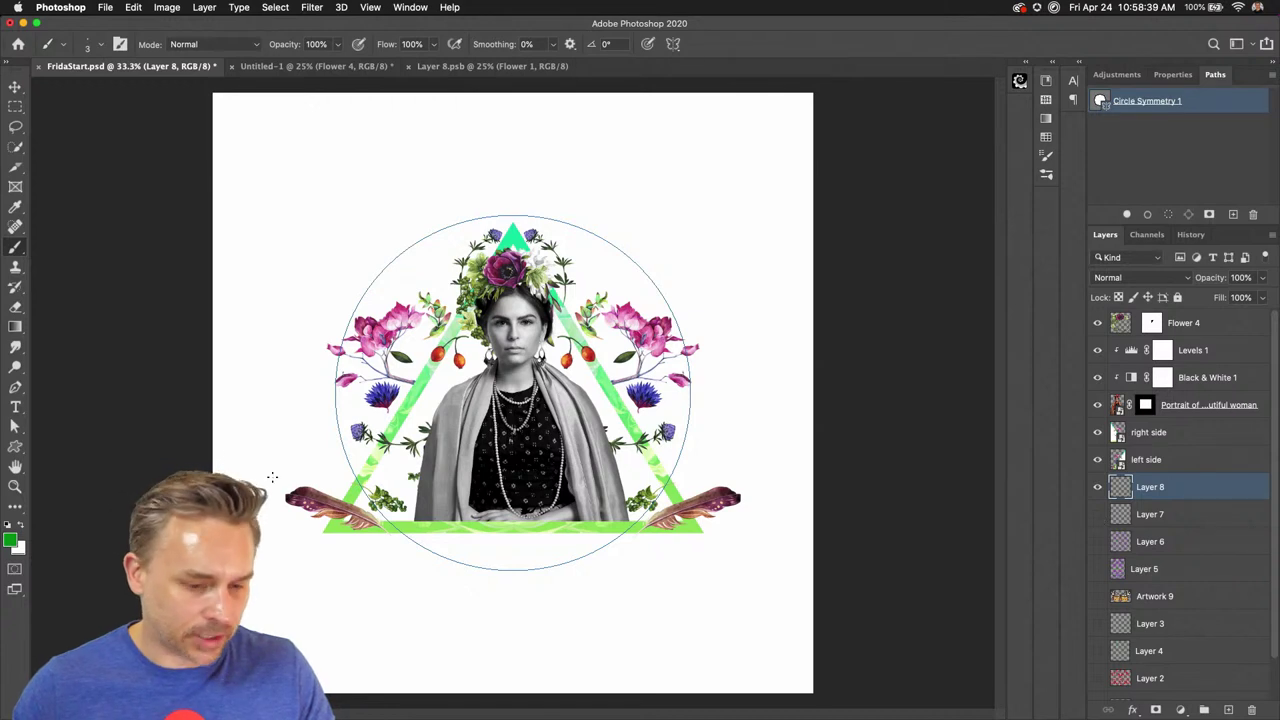
key(i)
click(410, 309)
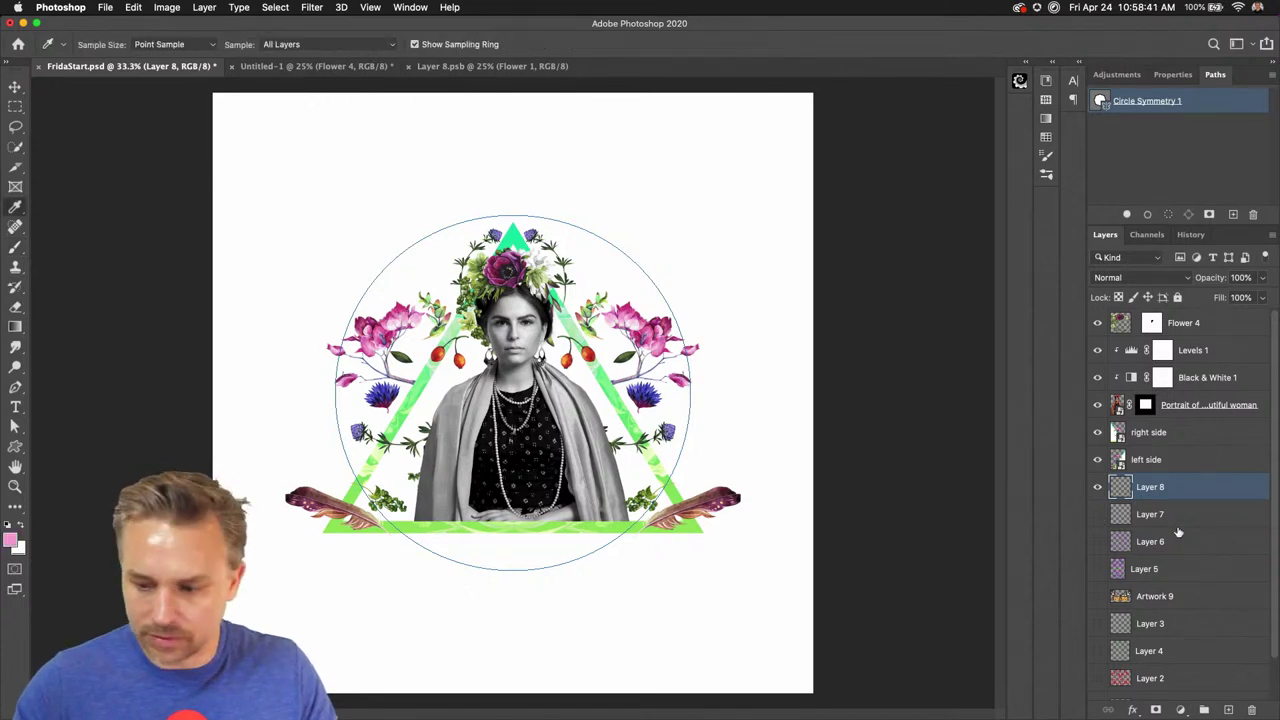
click(1097, 515)
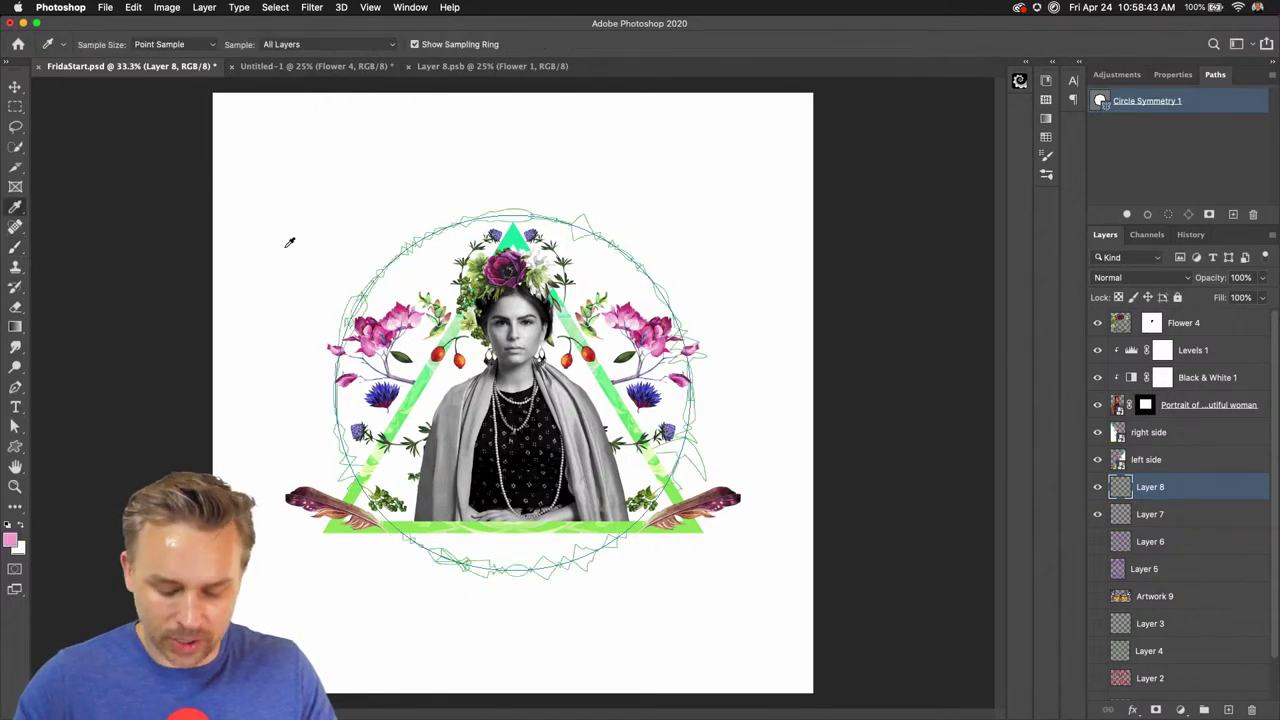
key(b)
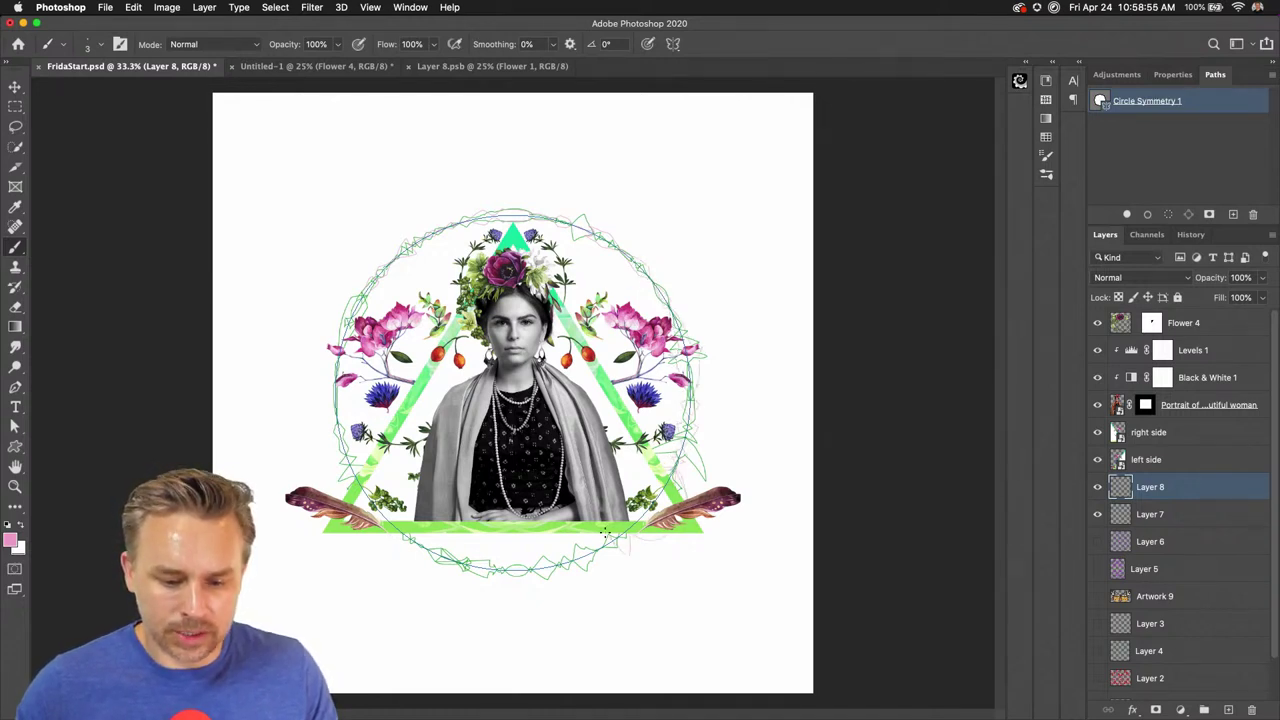
Paint thin, loose pink lines around the symmetry circle on Layer 8, undoing the oversized stroke at the upper left
mouse_move(545, 578)
mouse_down()
mouse_move(520, 561)
mouse_move(472, 561)
mouse_move(466, 543)
mouse_move(395, 545)
mouse_up()
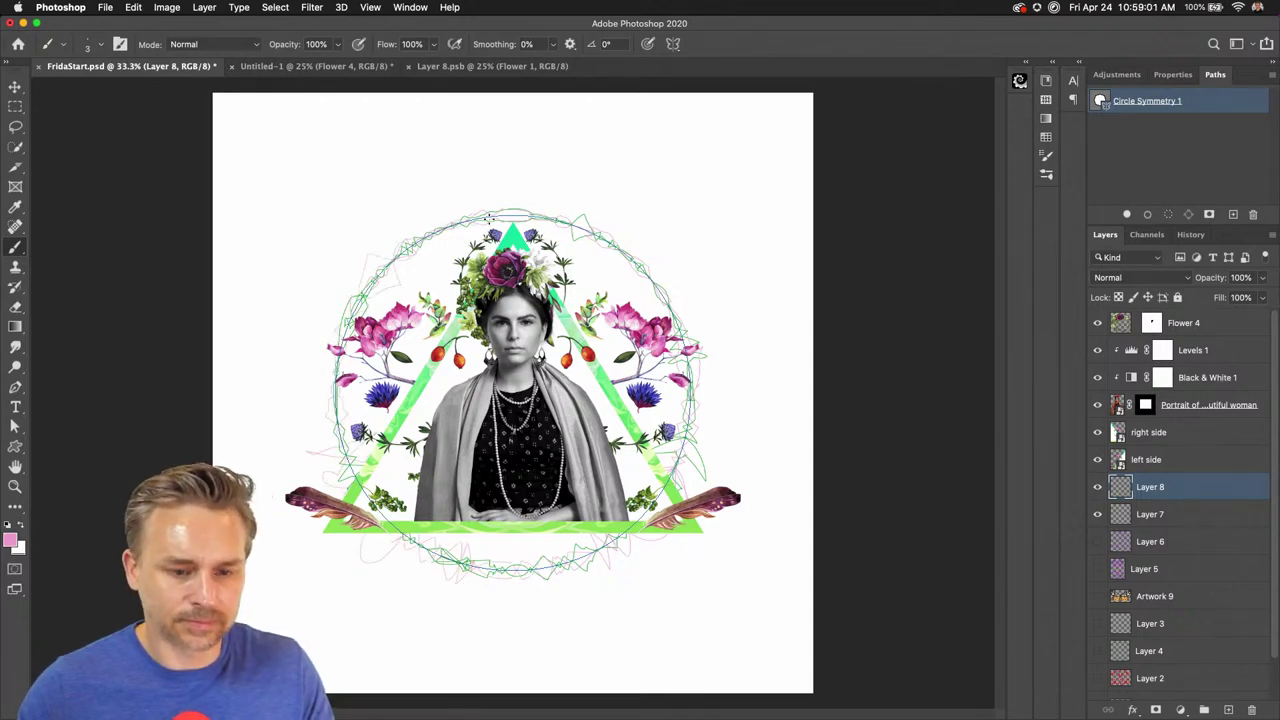
mouse_move(490, 217)
mouse_down()
mouse_move(590, 212)
mouse_move(635, 252)
mouse_move(688, 320)
mouse_move(705, 455)
mouse_up()
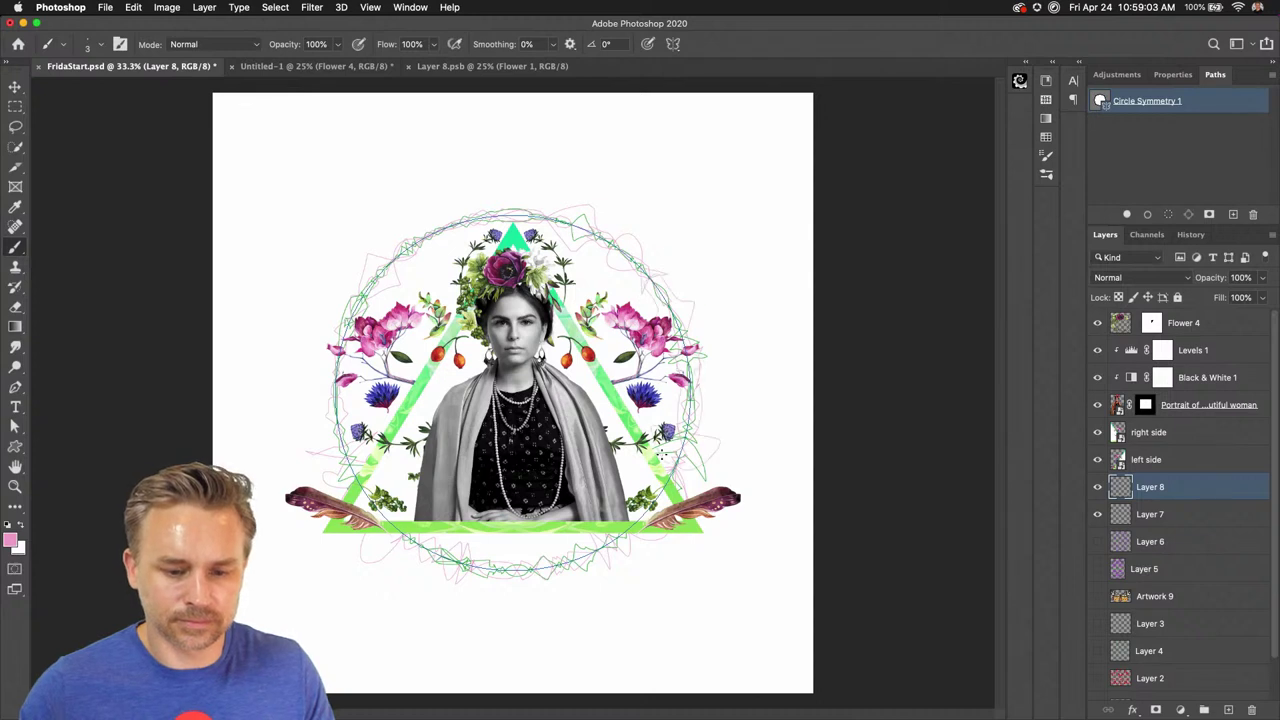
mouse_move(498, 565)
mouse_down()
mouse_move(455, 566)
mouse_move(332, 253)
mouse_move(473, 216)
mouse_up()
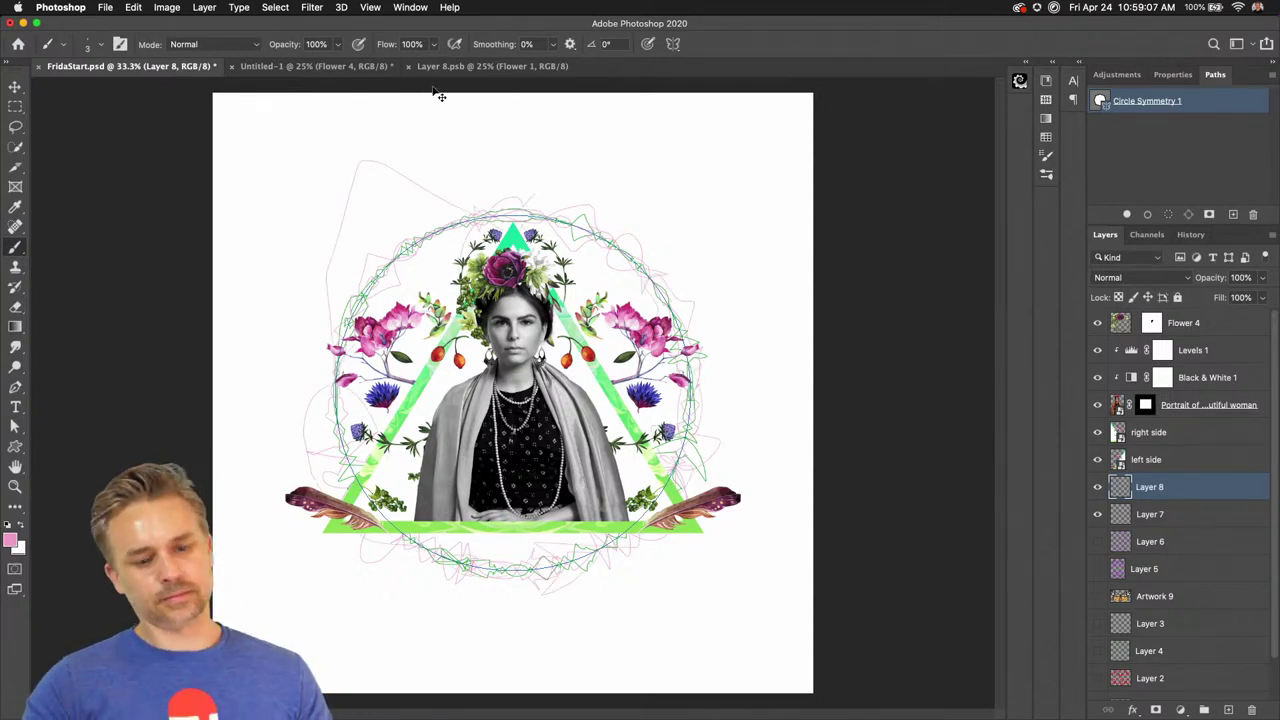
key(super+z)
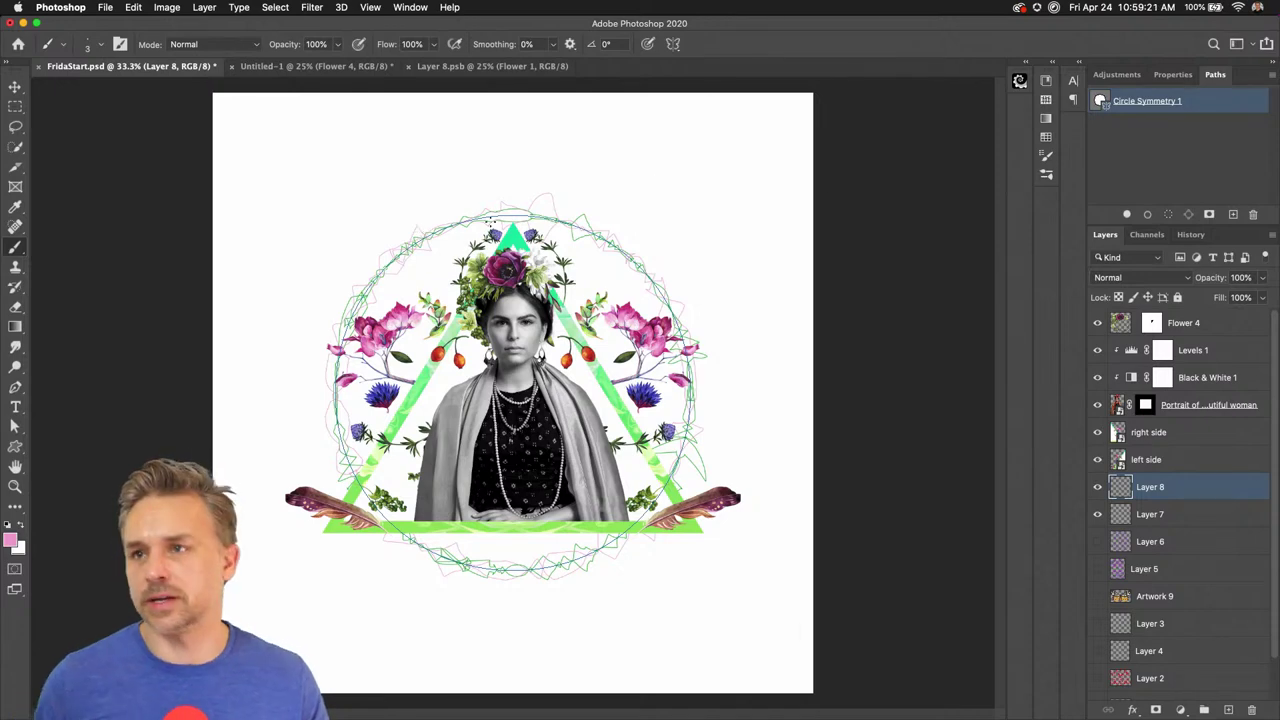
scroll(659, 185, up, 1)
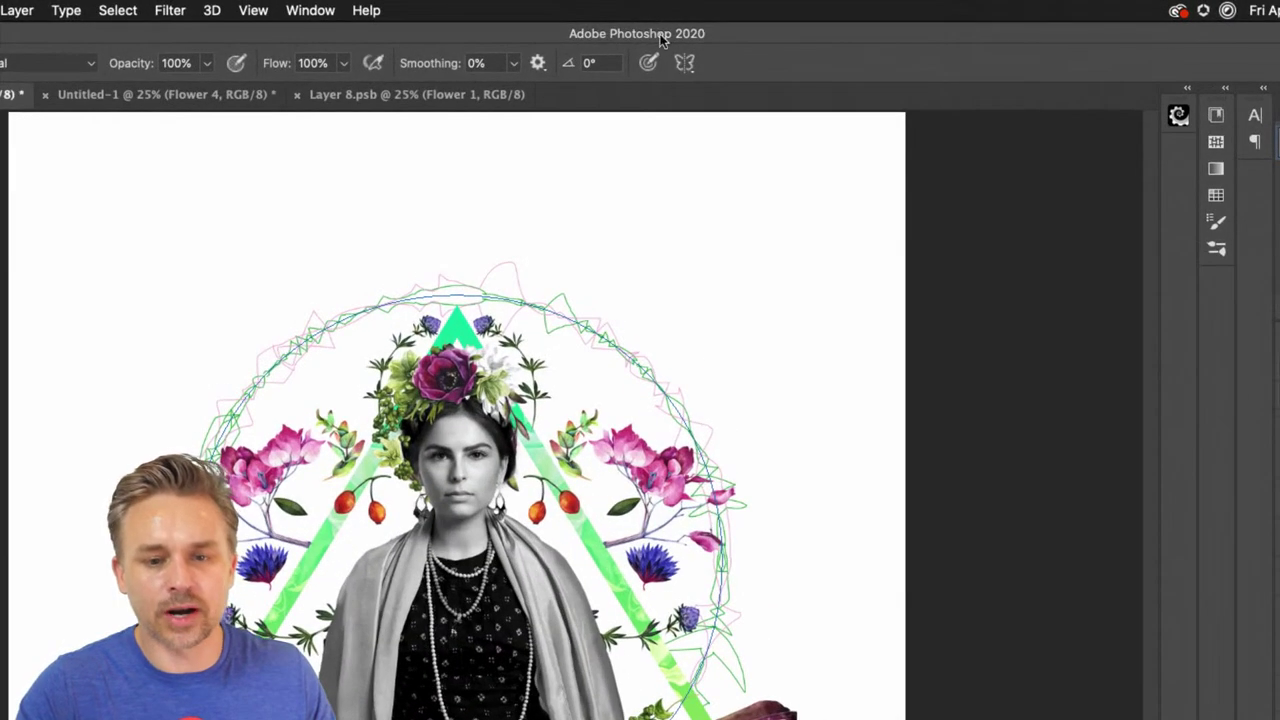
click(674, 45)
click(755, 217)
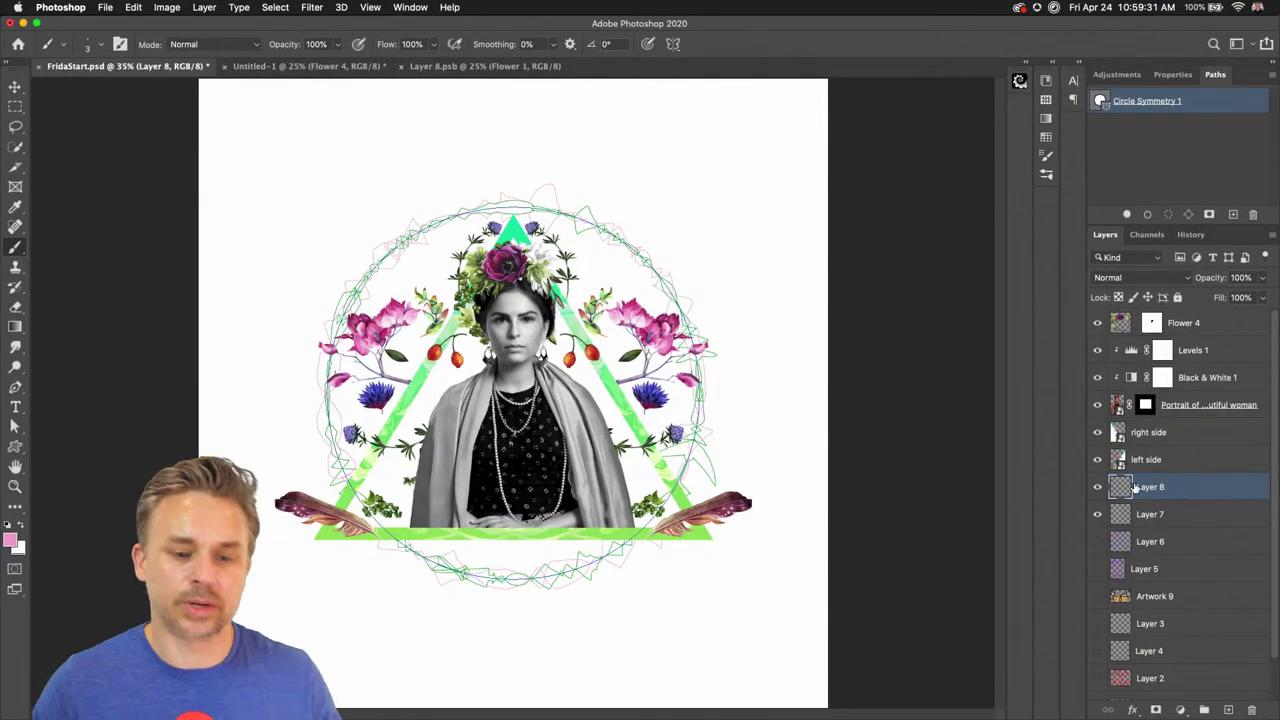
Add a new layer above Layer 8 and choose the Ellipse tool
click(1228, 709)
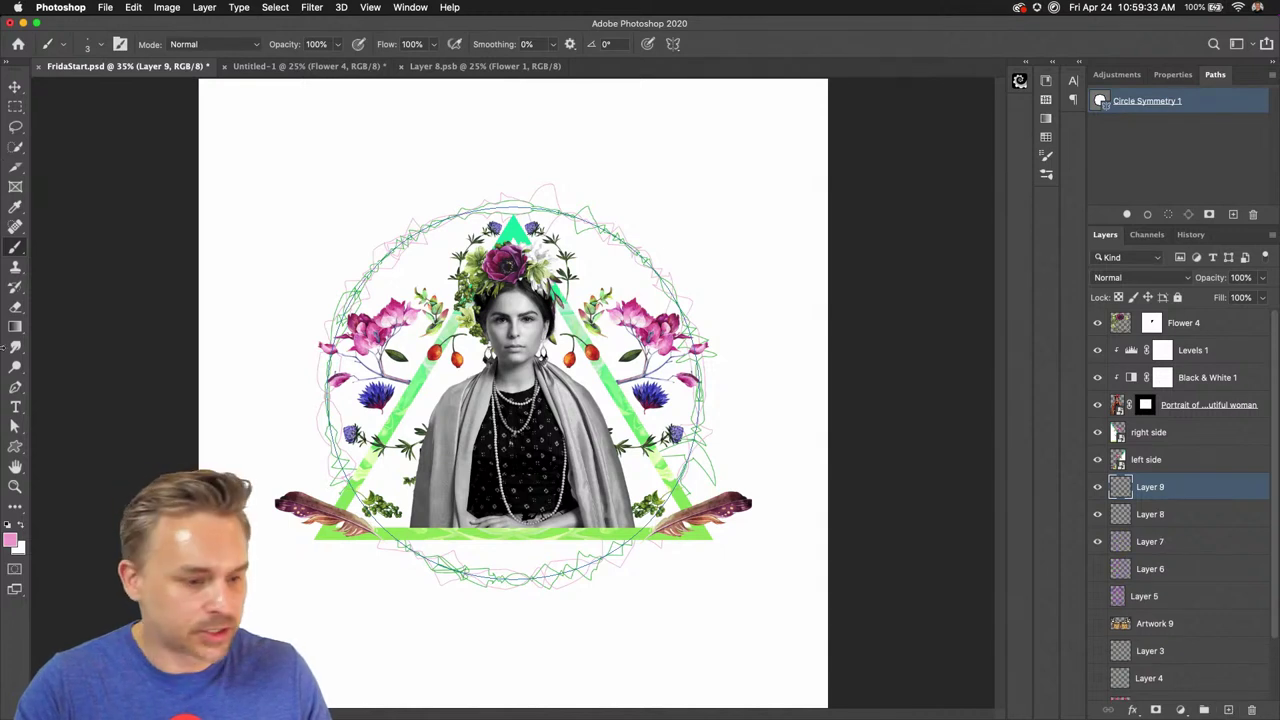
click(15, 446)
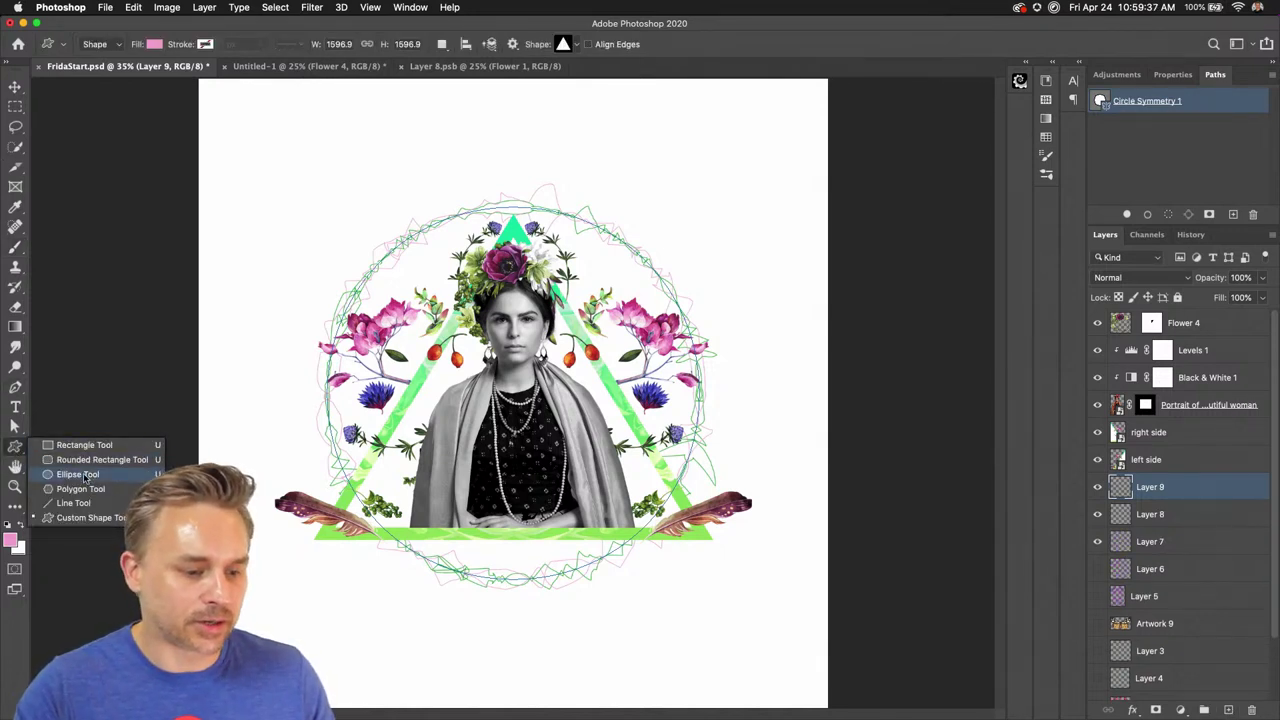
click(80, 474)
Create a guide layout with 2 columns and 2 rows and an empty row gutter, so the guides cross at the canvas centre
click(393, 7)
mouse_move(370, 6)
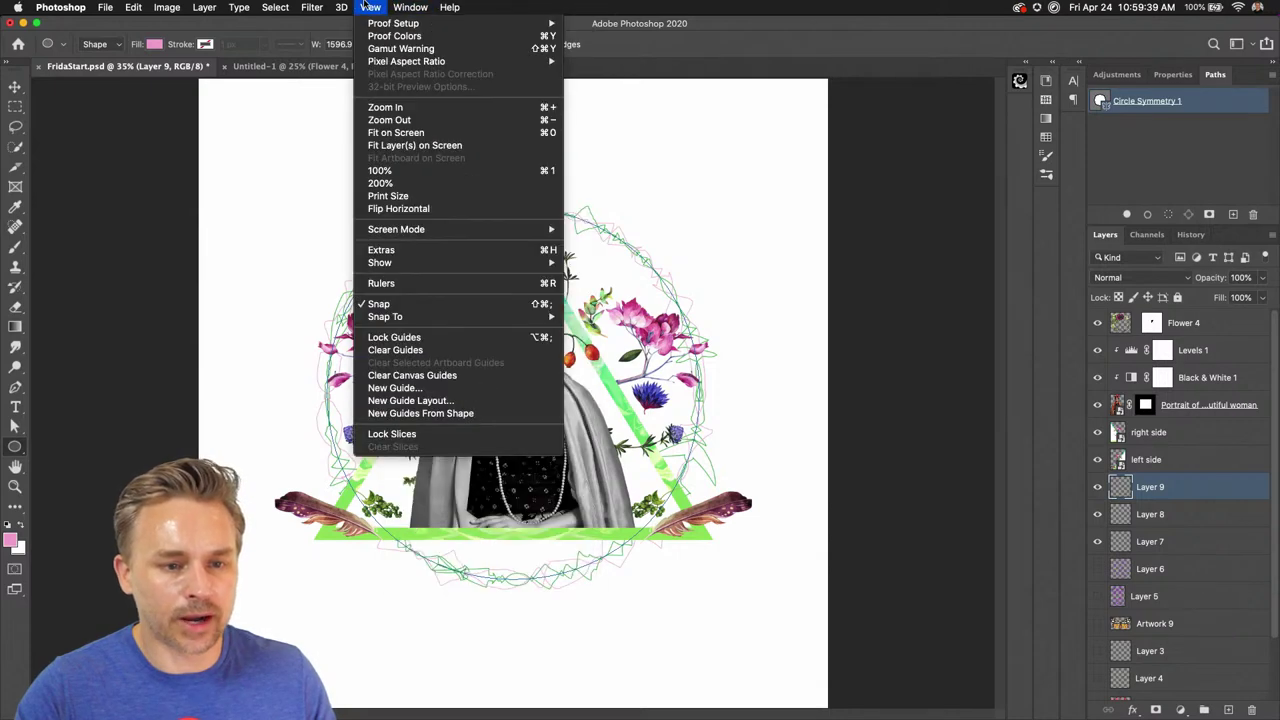
click(406, 401)
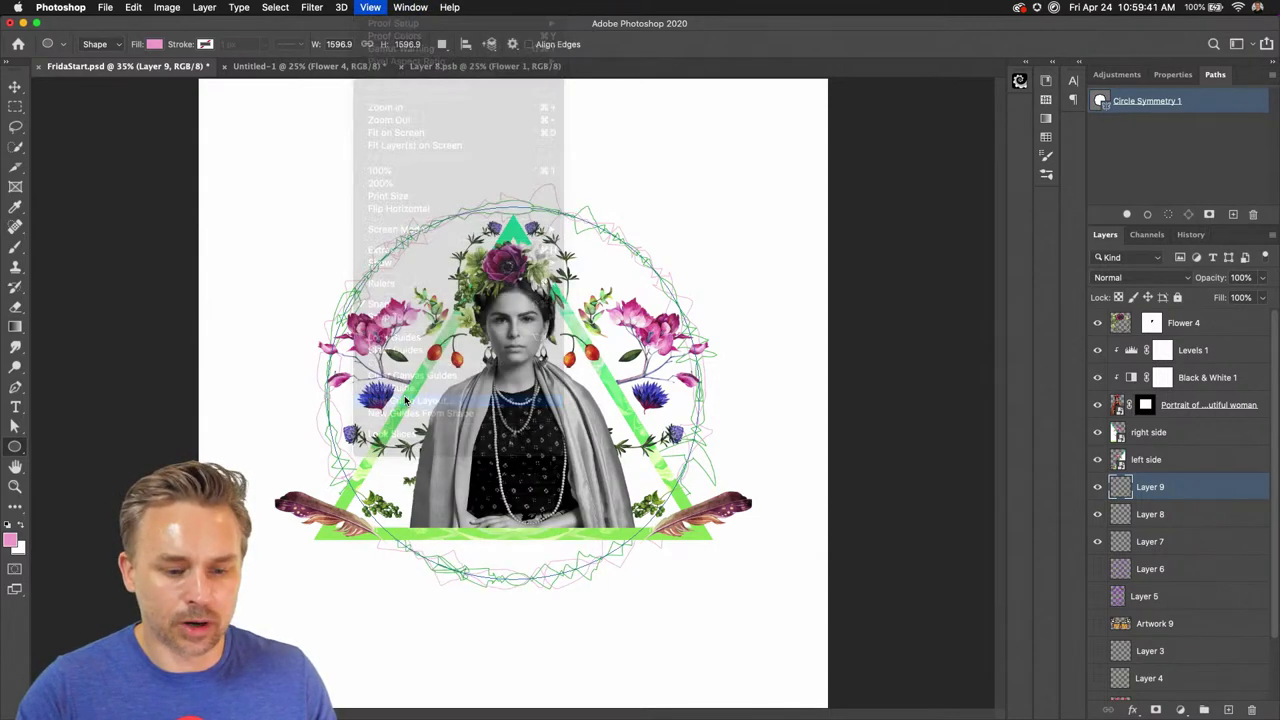
click(692, 388)
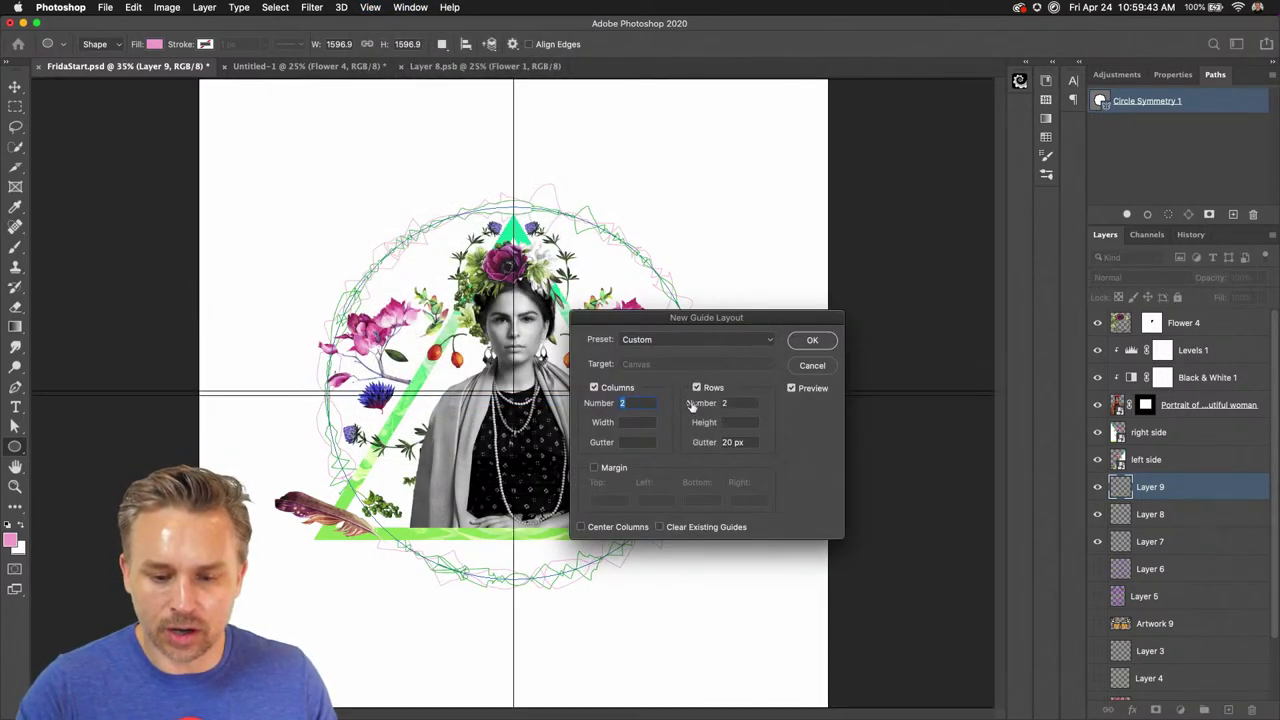
click(623, 404)
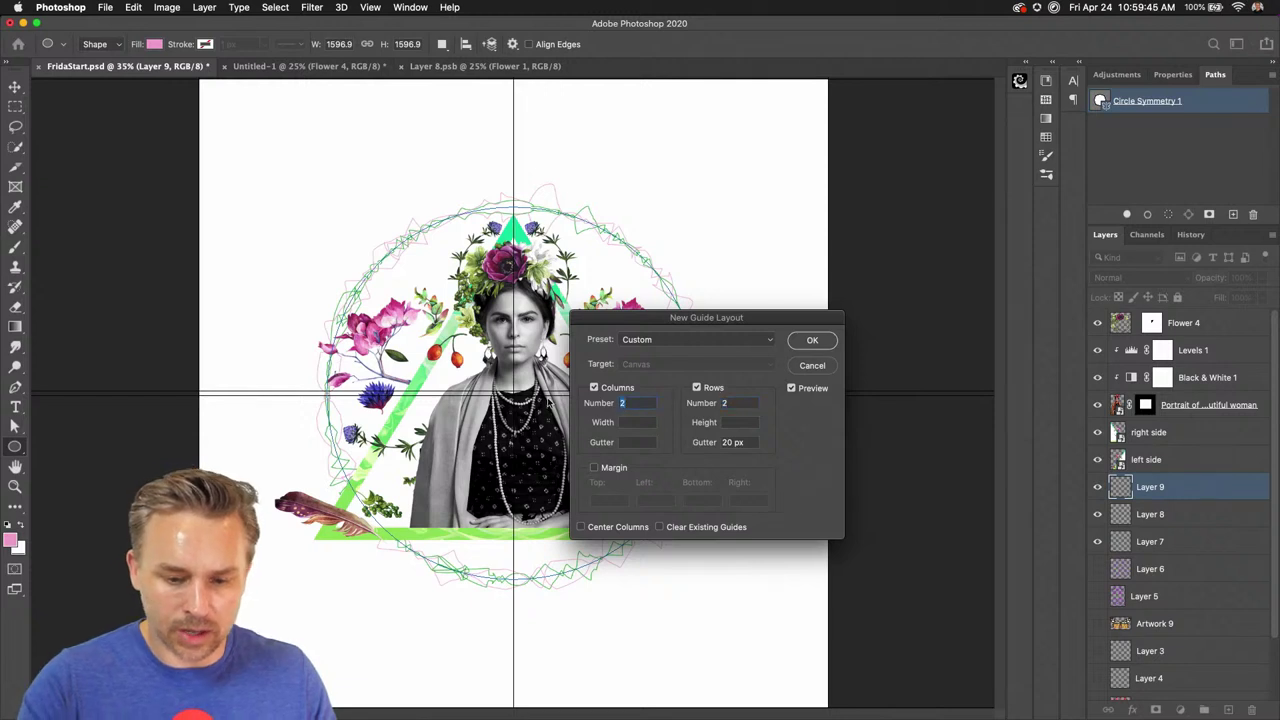
click(750, 443)
key(BackSpace)
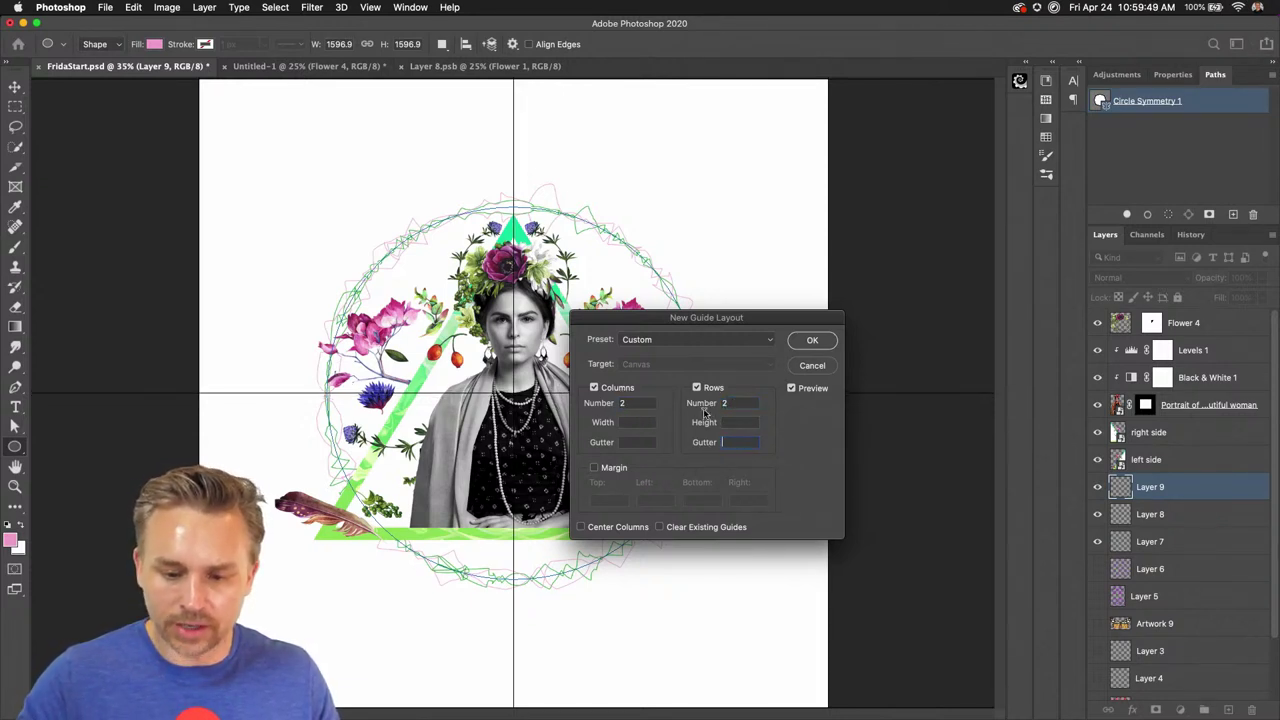
click(728, 404)
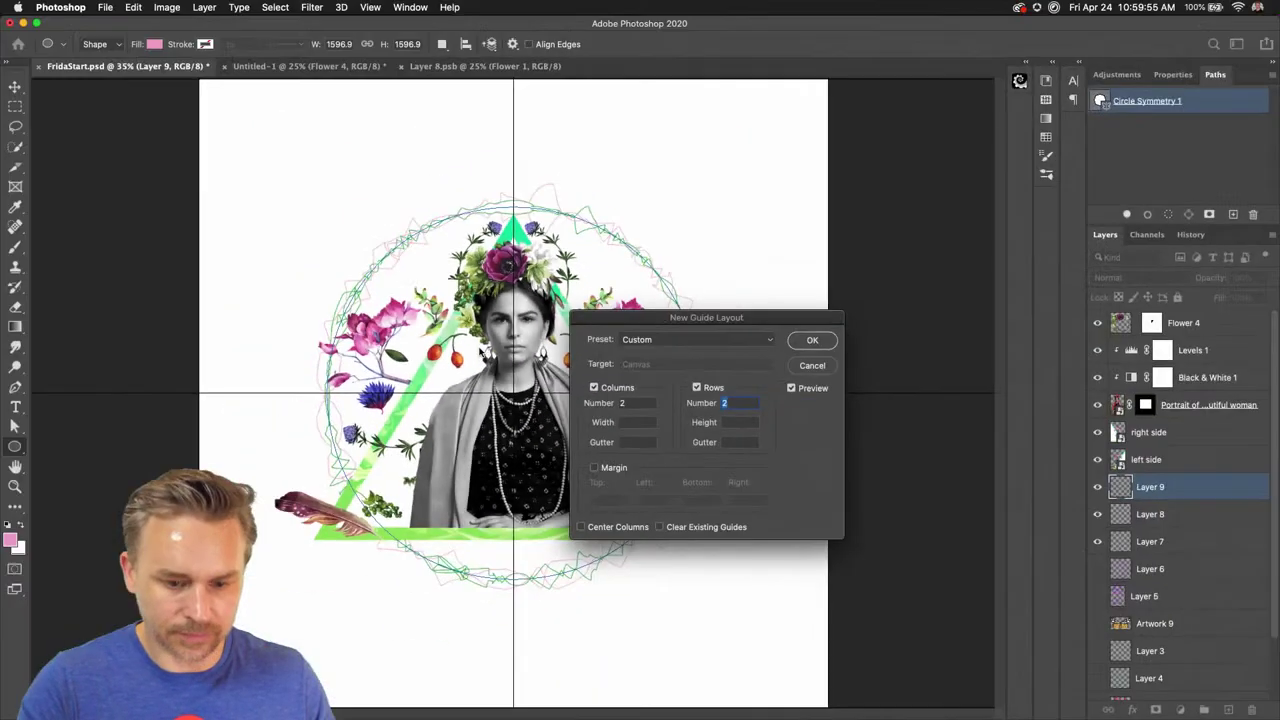
click(811, 342)
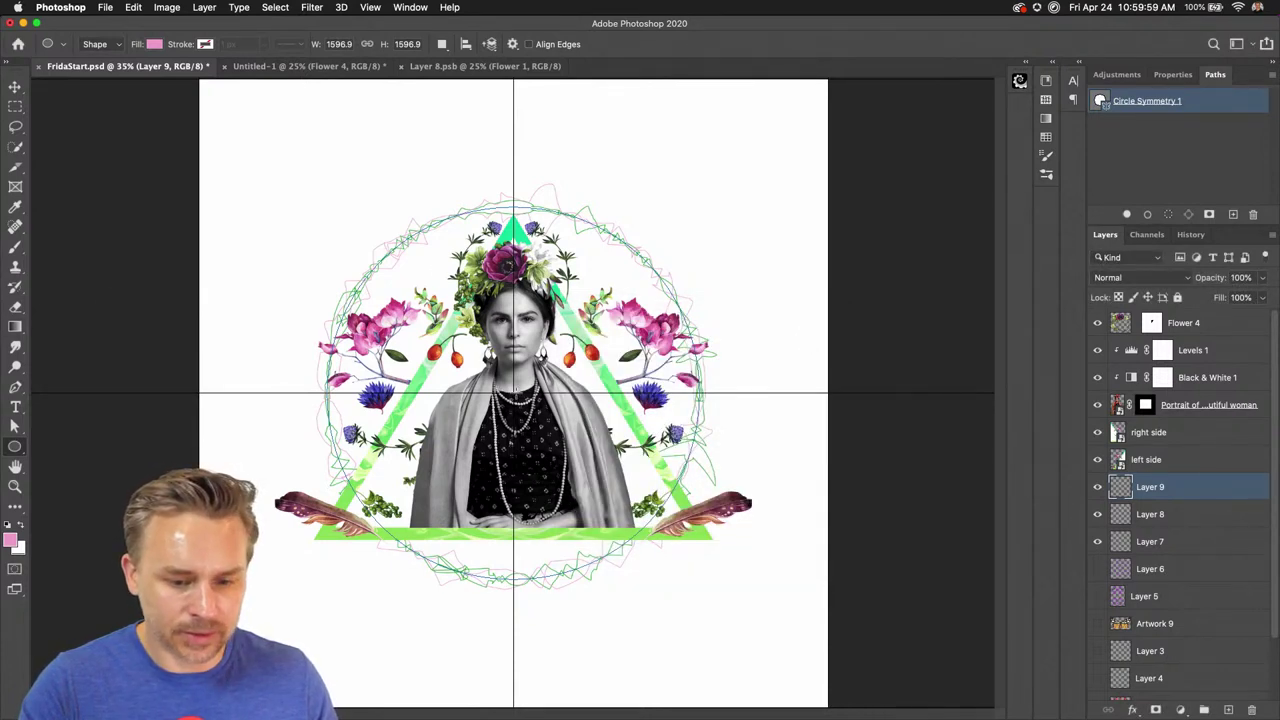
Draw a light pink circle about 1510 px wide outward from the intersection of the guides
drag(513, 392, 734, 580)
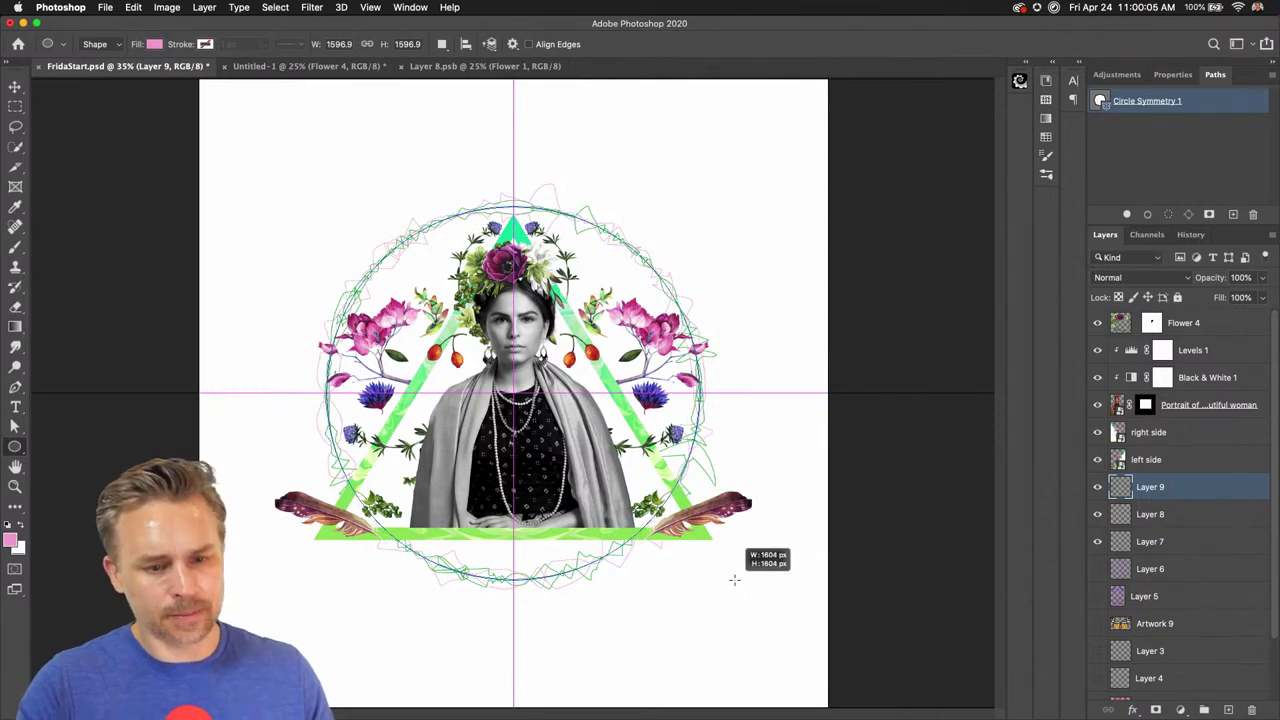
drag(734, 580, 731, 571)
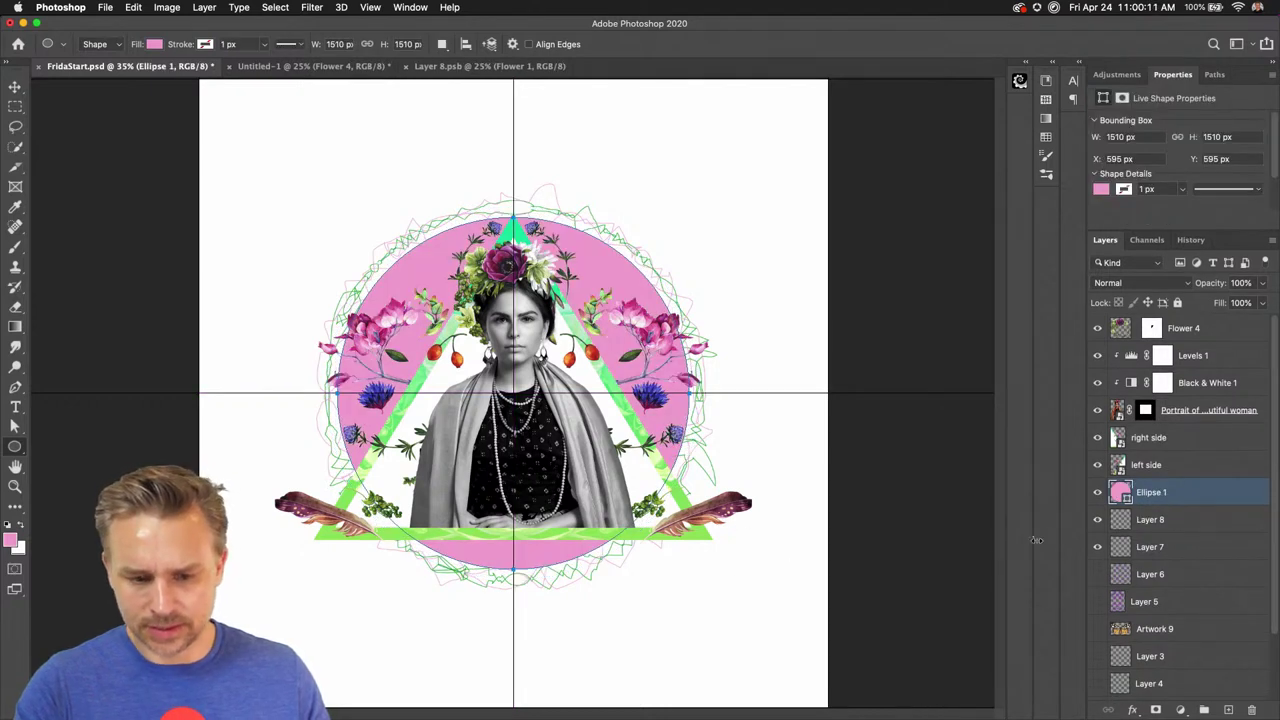
Duplicate the pink circle below the original and scale the copy from its centre to about 109%, roughly 1649 px wide
mouse_move(1177, 497)
mouse_down()
mouse_move(1198, 638)
mouse_move(1155, 495)
mouse_up()
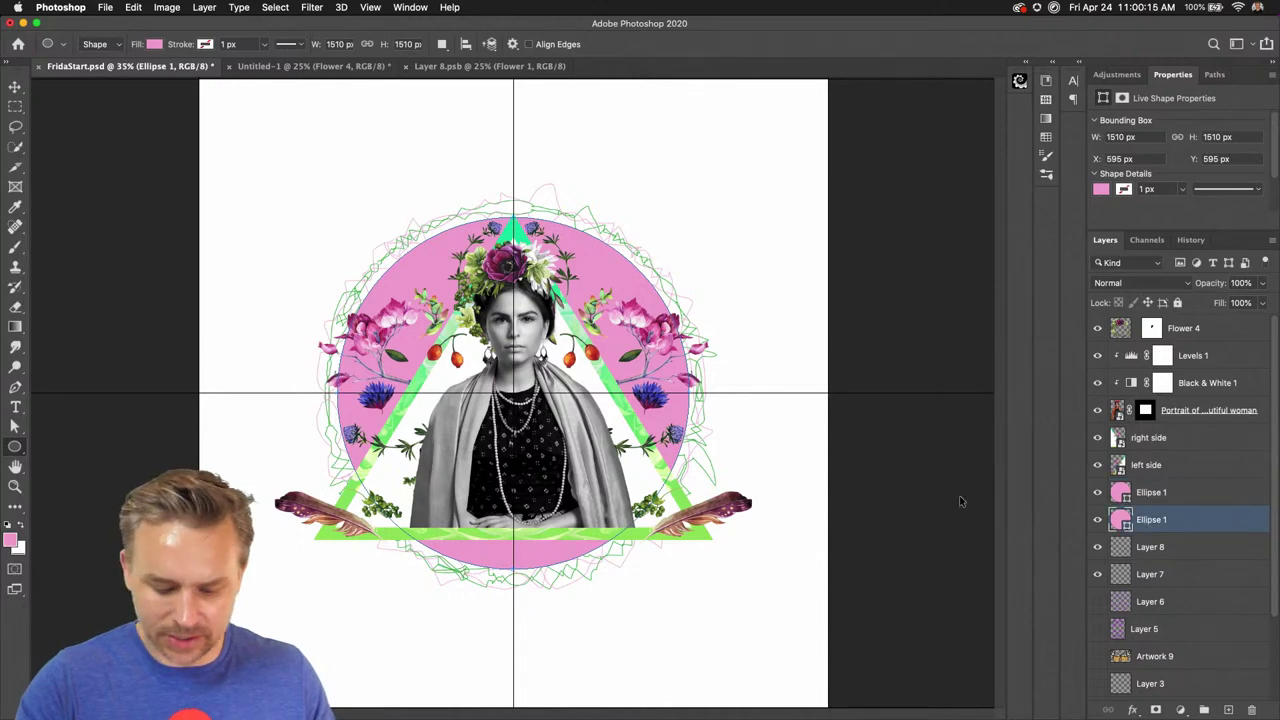
key(ctrl+t)
mouse_move(337, 212)
mouse_down()
mouse_move(311, 189)
mouse_move(325, 210)
mouse_move(320, 200)
mouse_up()
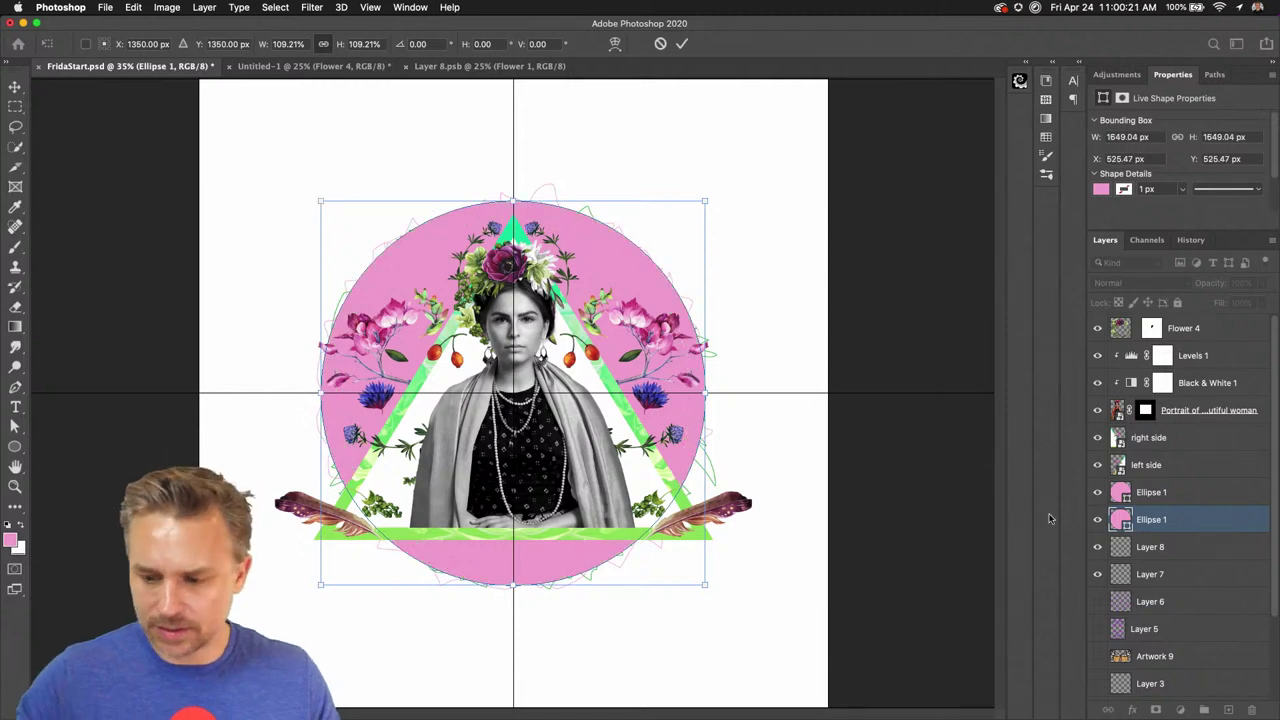
key(Return)
Recolour the larger circle with a deep pink sampled from the flower on the right and leave its layer selected
double_click(1120, 519)
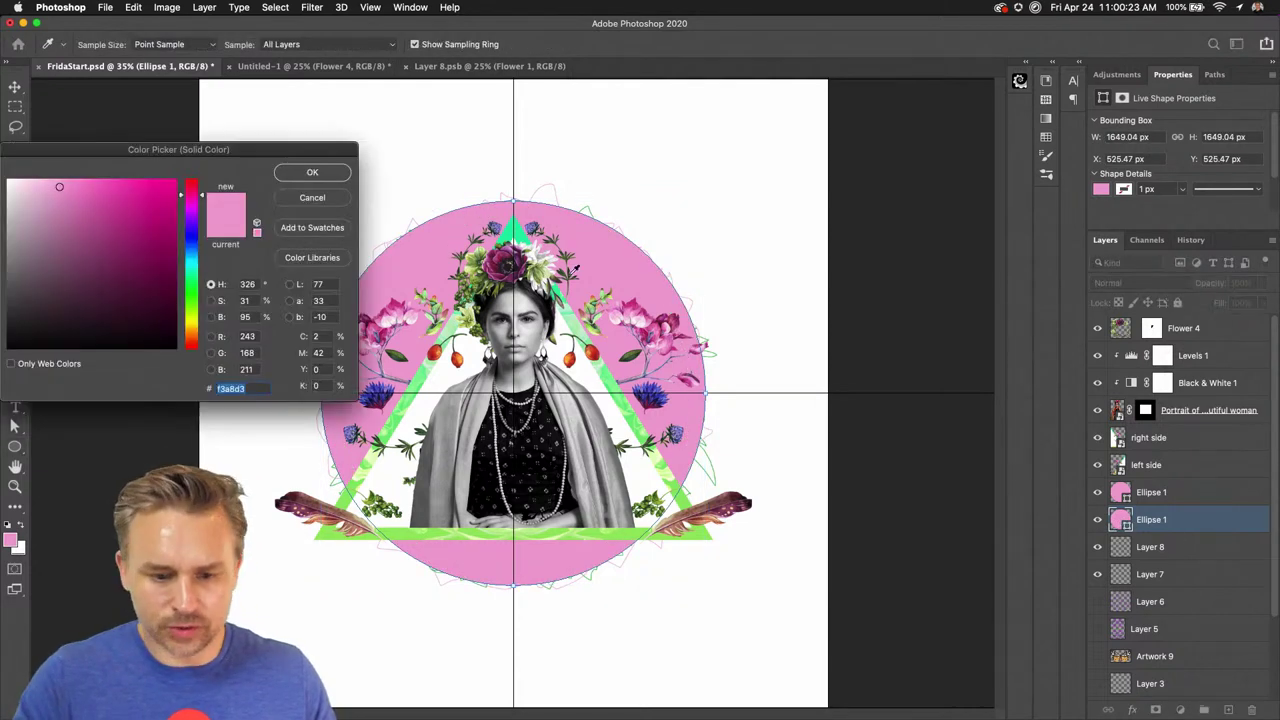
click(640, 302)
key(Return)
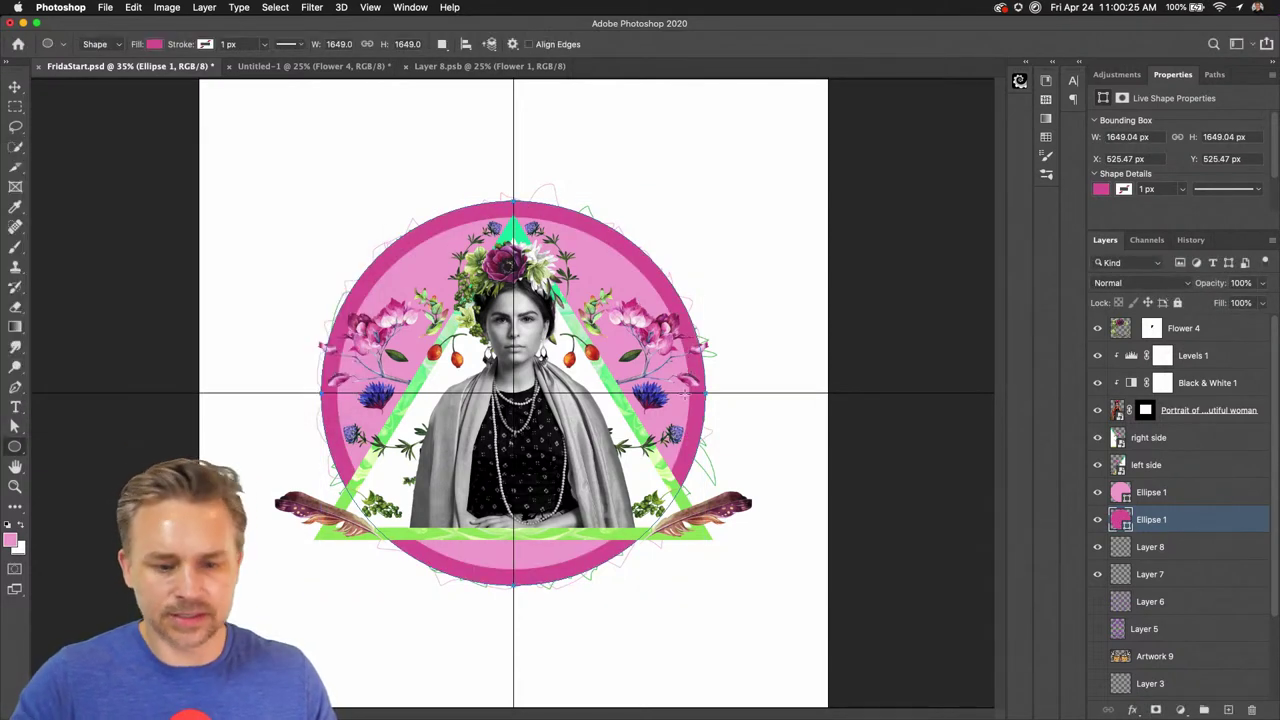
click(1155, 500)
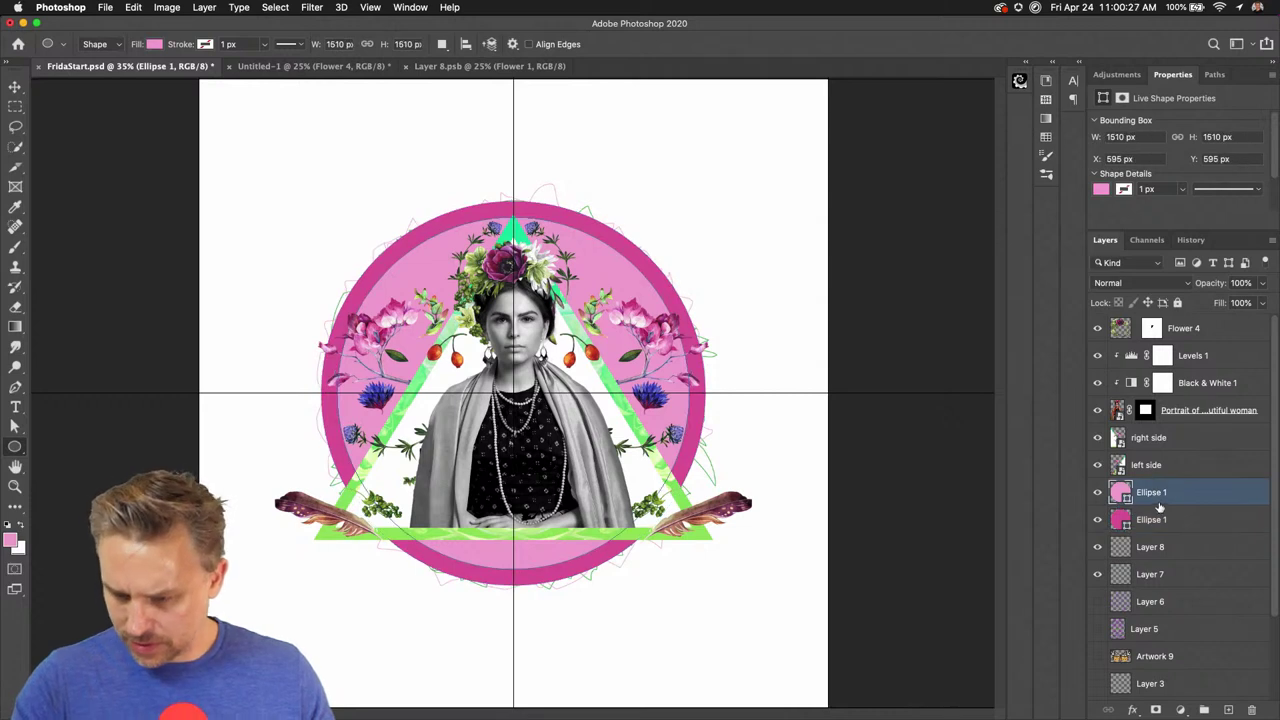
click(1158, 524)
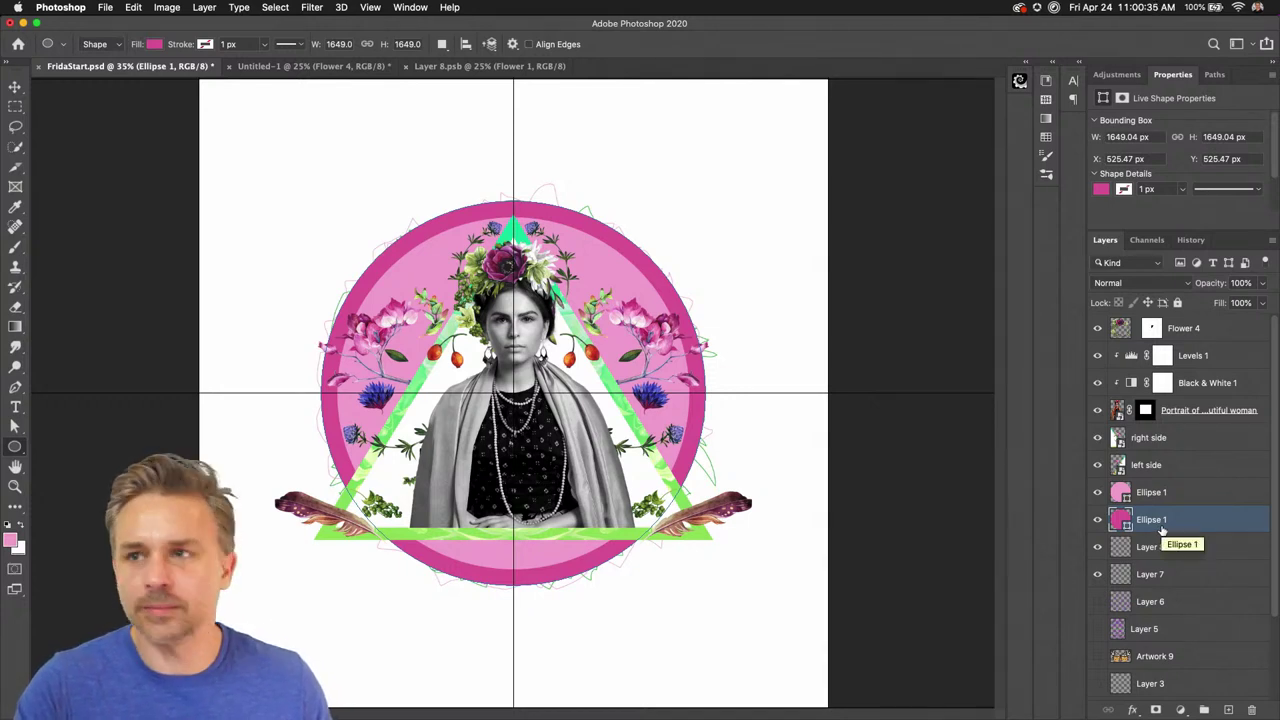
Mask the larger deep pink circle with the smaller circle's inverted outline to leave a ring, and hide the light pink circle
super+click(1119, 518)
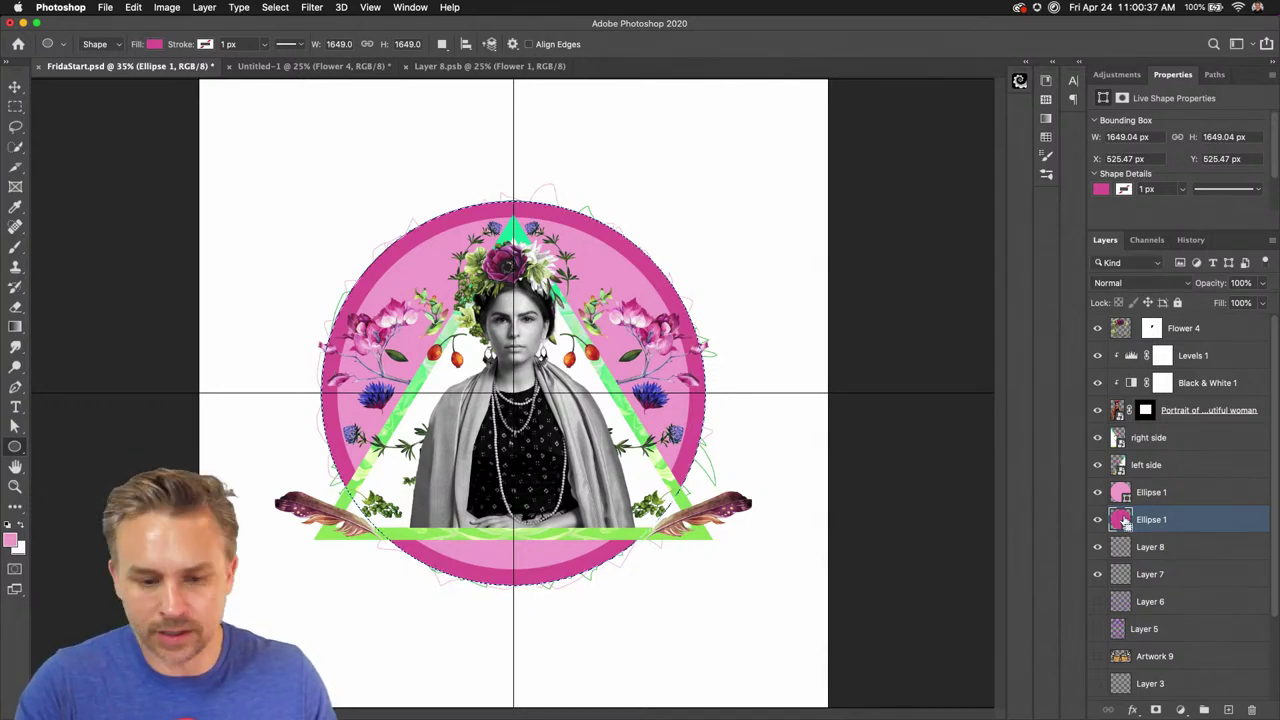
double_click(1120, 492)
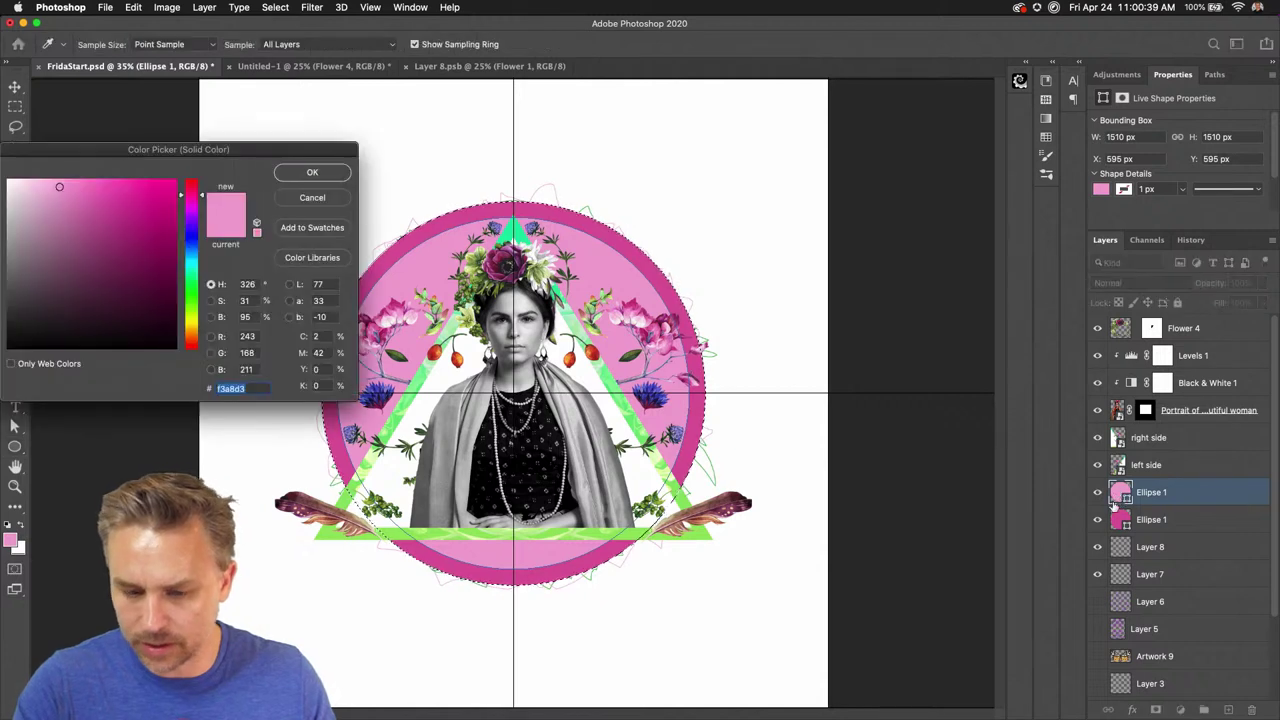
click(312, 172)
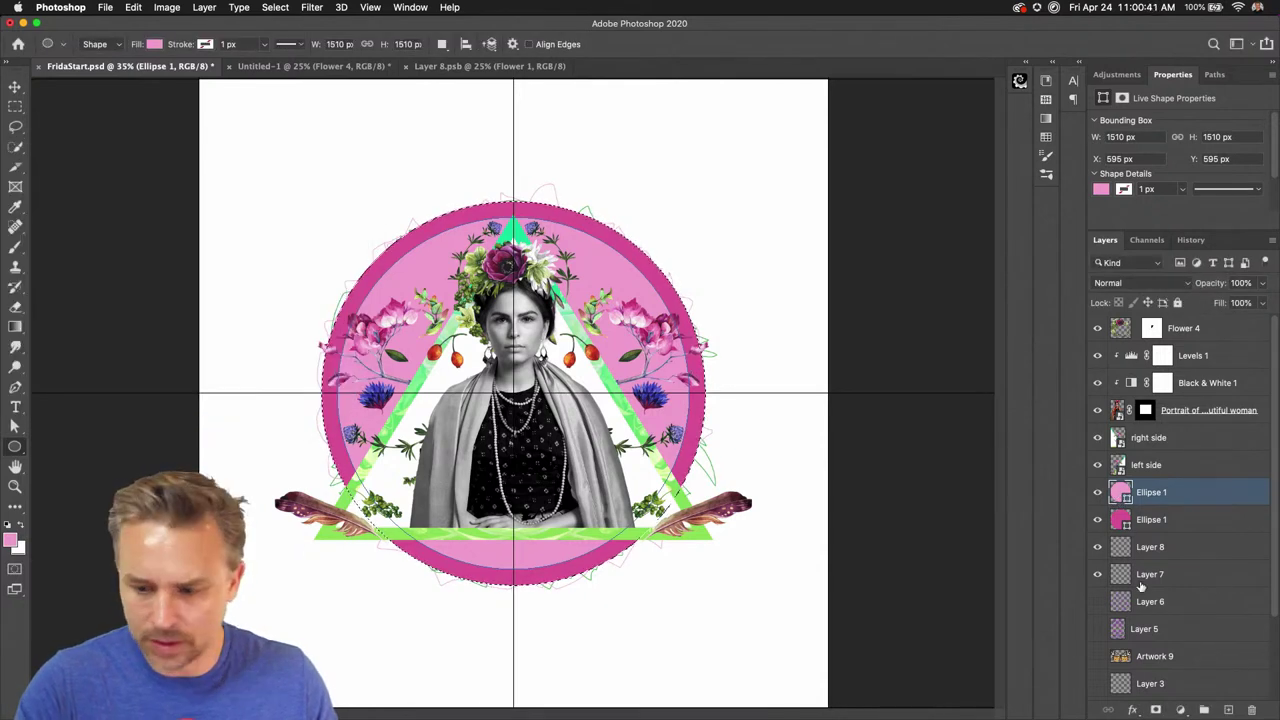
click(1130, 519)
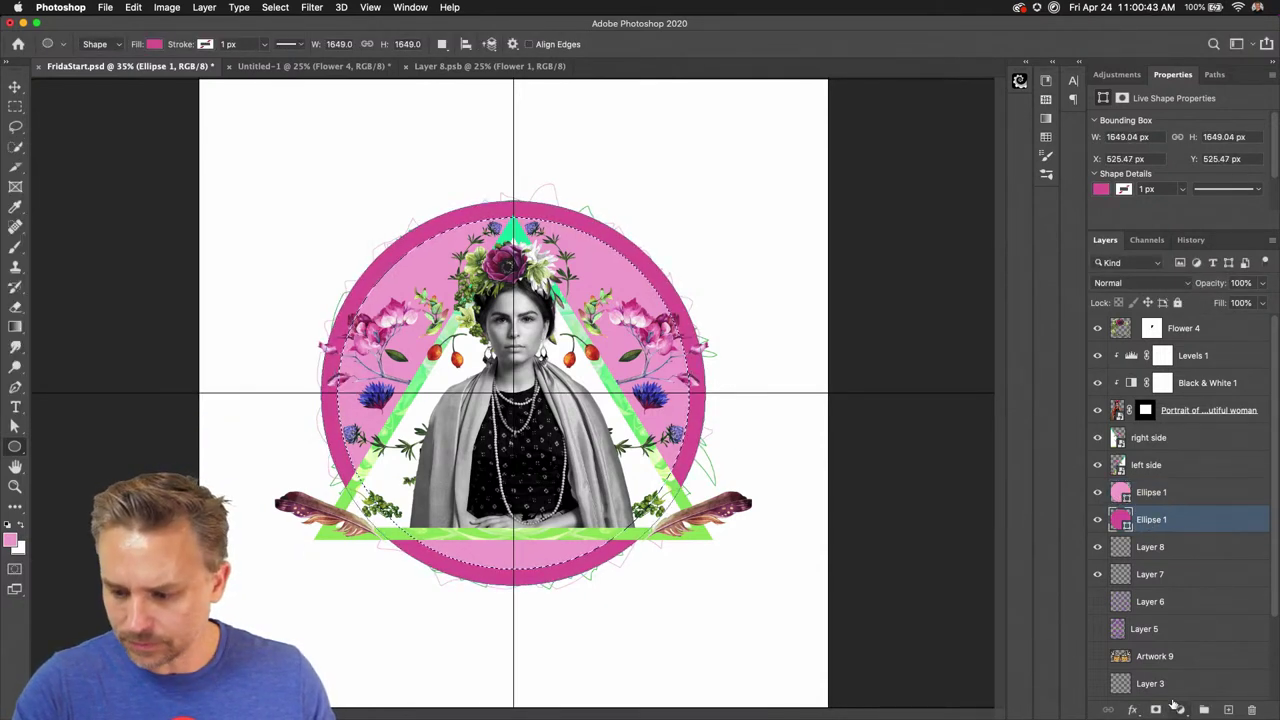
click(1155, 710)
click(1097, 492)
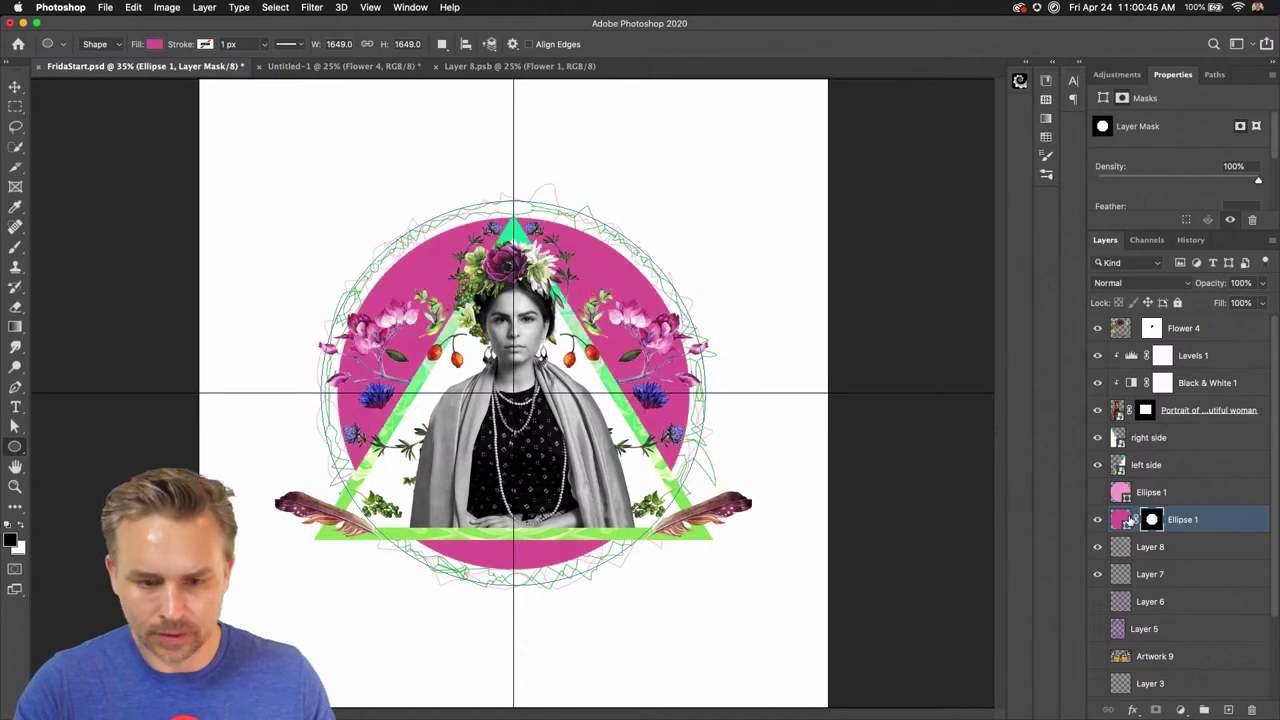
key(super+i)
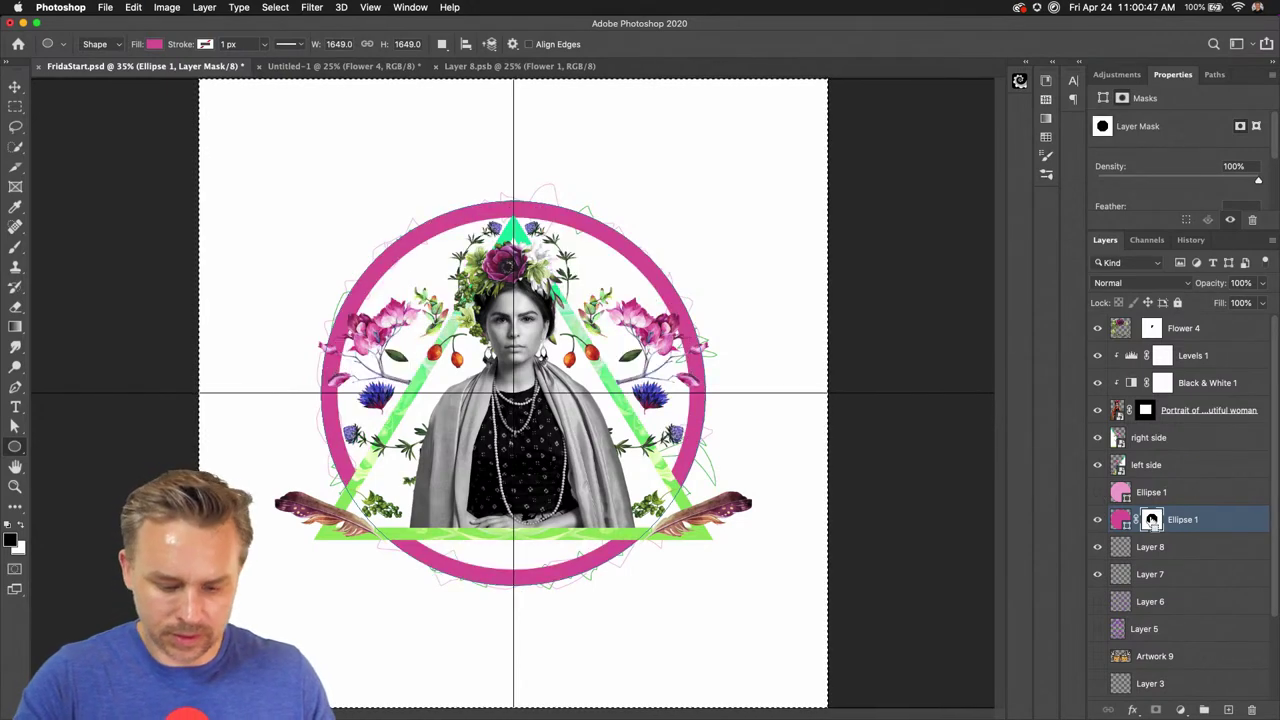
Move Layer 8 and Layer 7 above the deep pink ring and clip both line-art layers to it
key(super+plus)
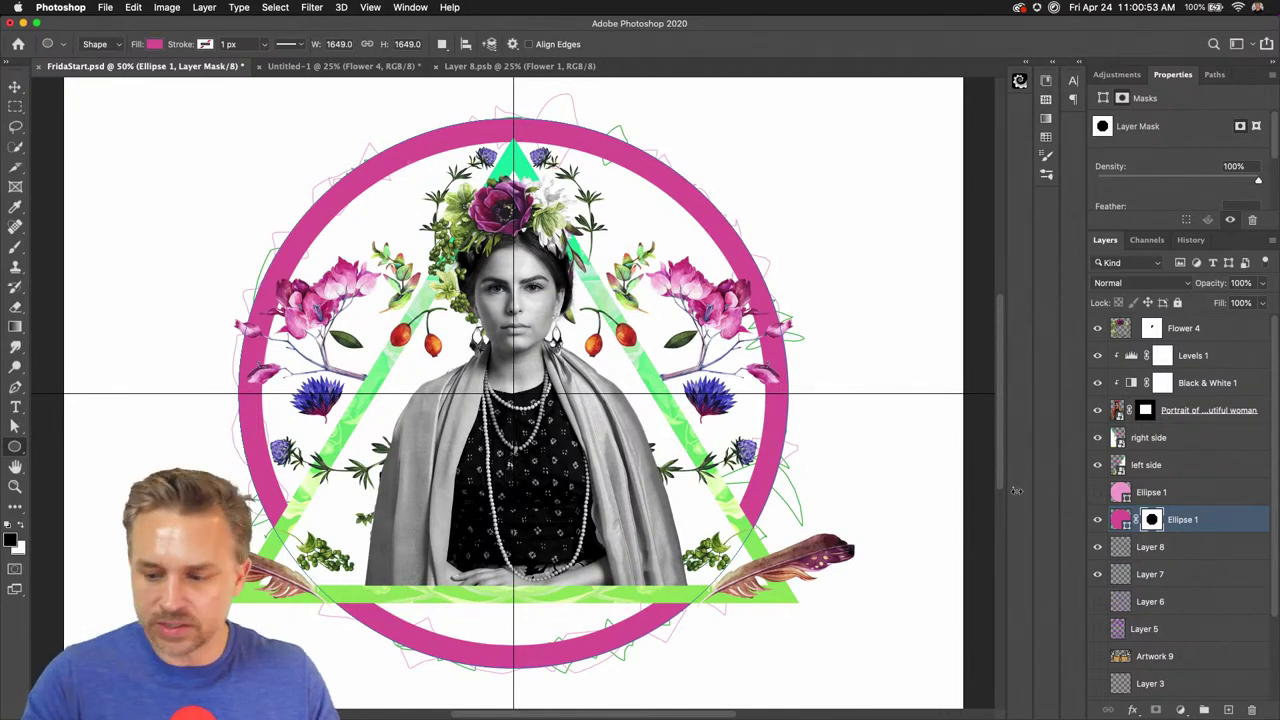
click(1158, 548)
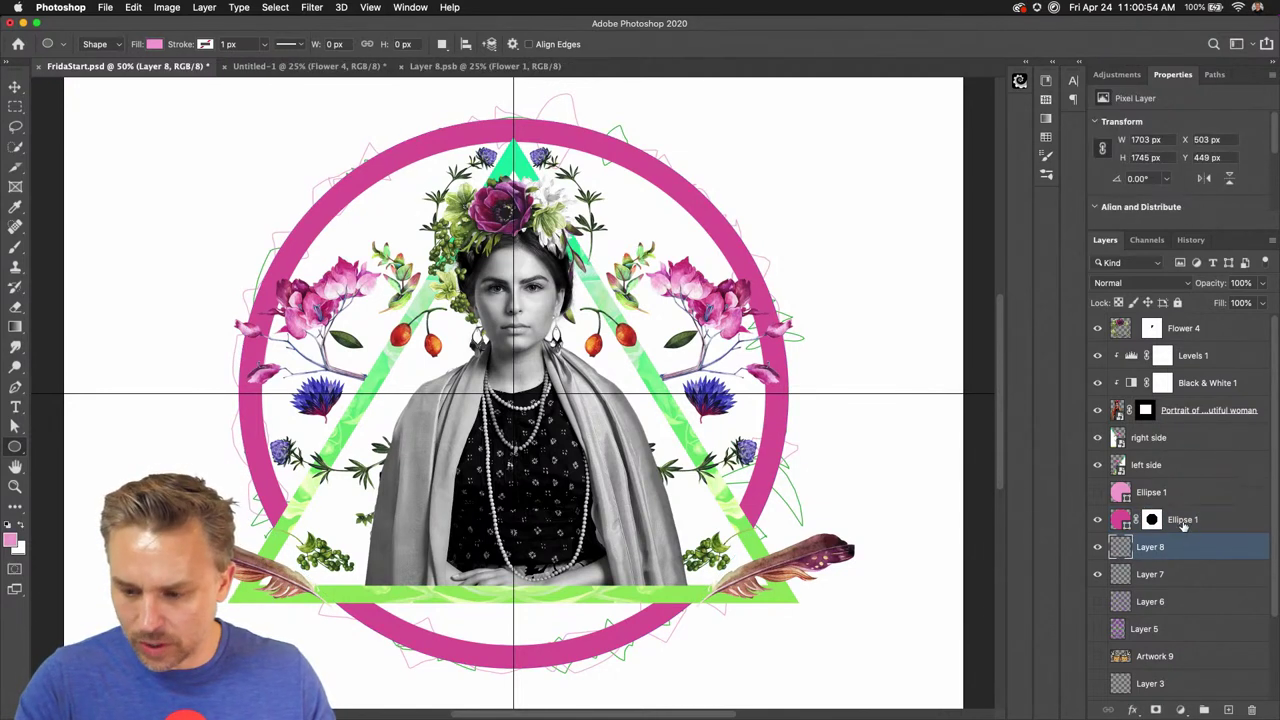
shift+click(1150, 574)
drag(1150, 574, 1140, 508)
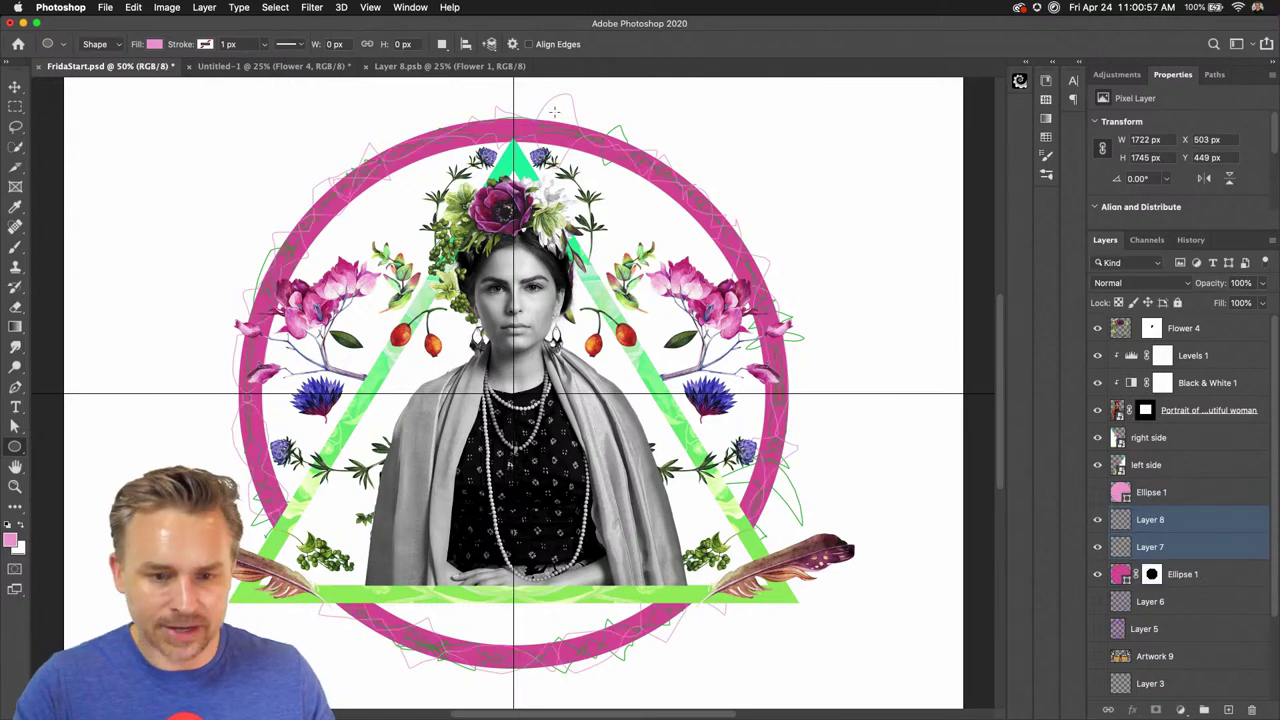
alt+click(1178, 561)
alt+click(1168, 533)
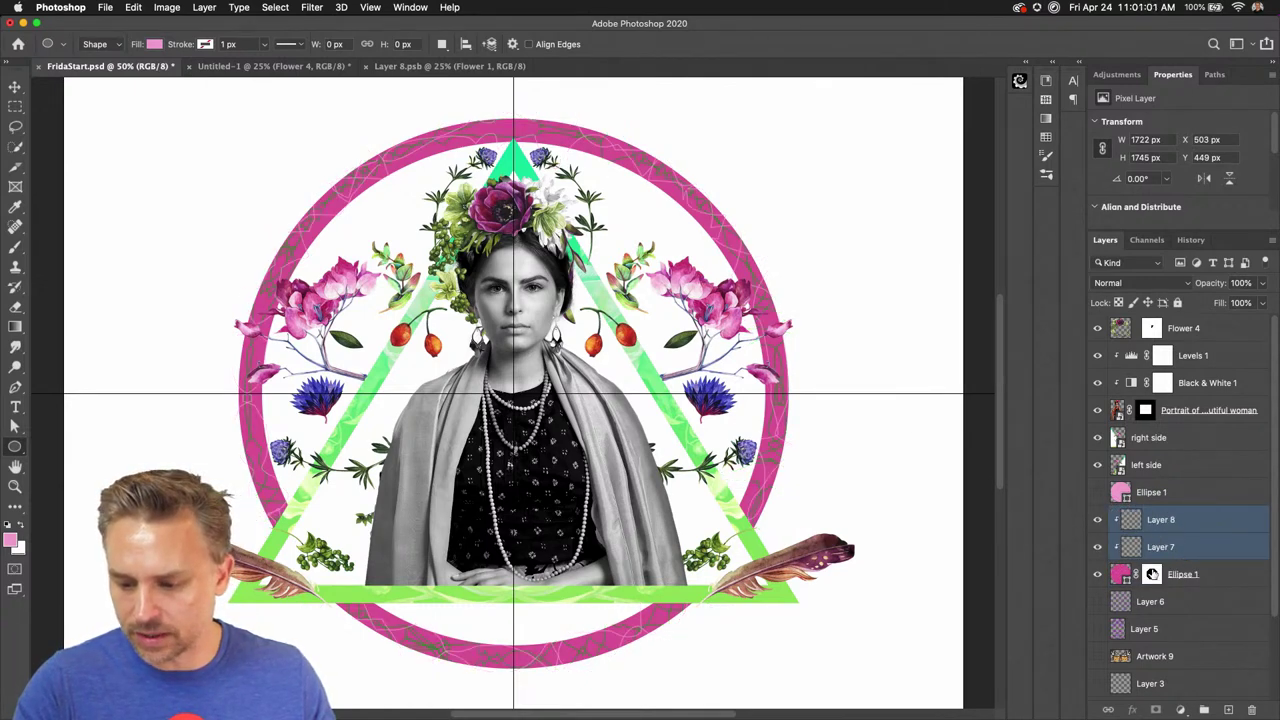
Rasterize the deep pink ring layer and apply its layer mask permanently
click(1150, 574)
right_click(1150, 574)
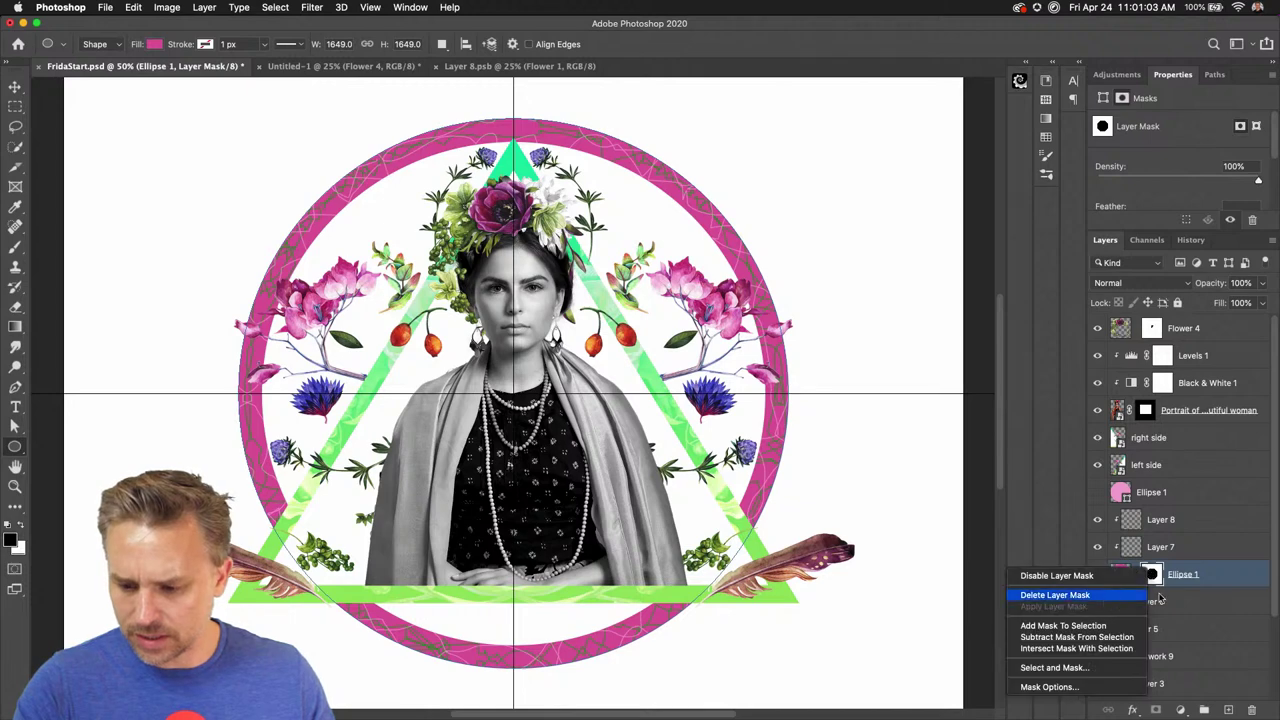
click(1223, 574)
right_click(1223, 574)
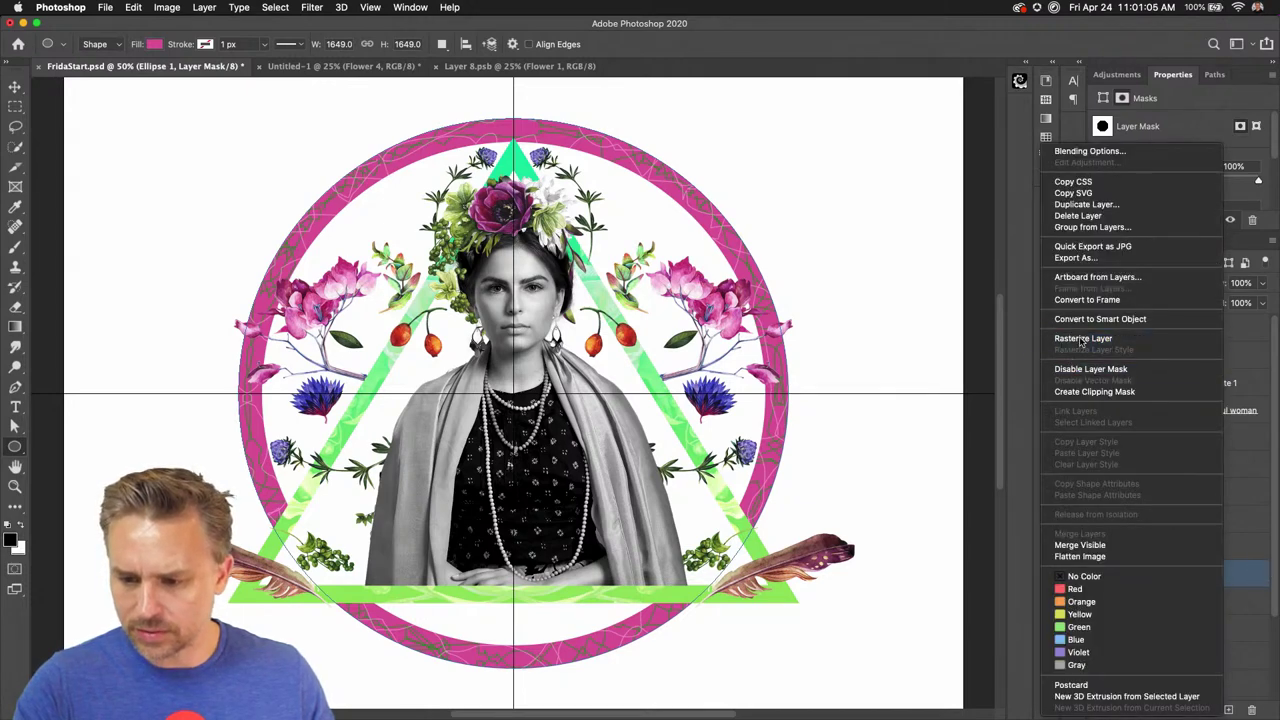
click(1130, 342)
right_click(1152, 577)
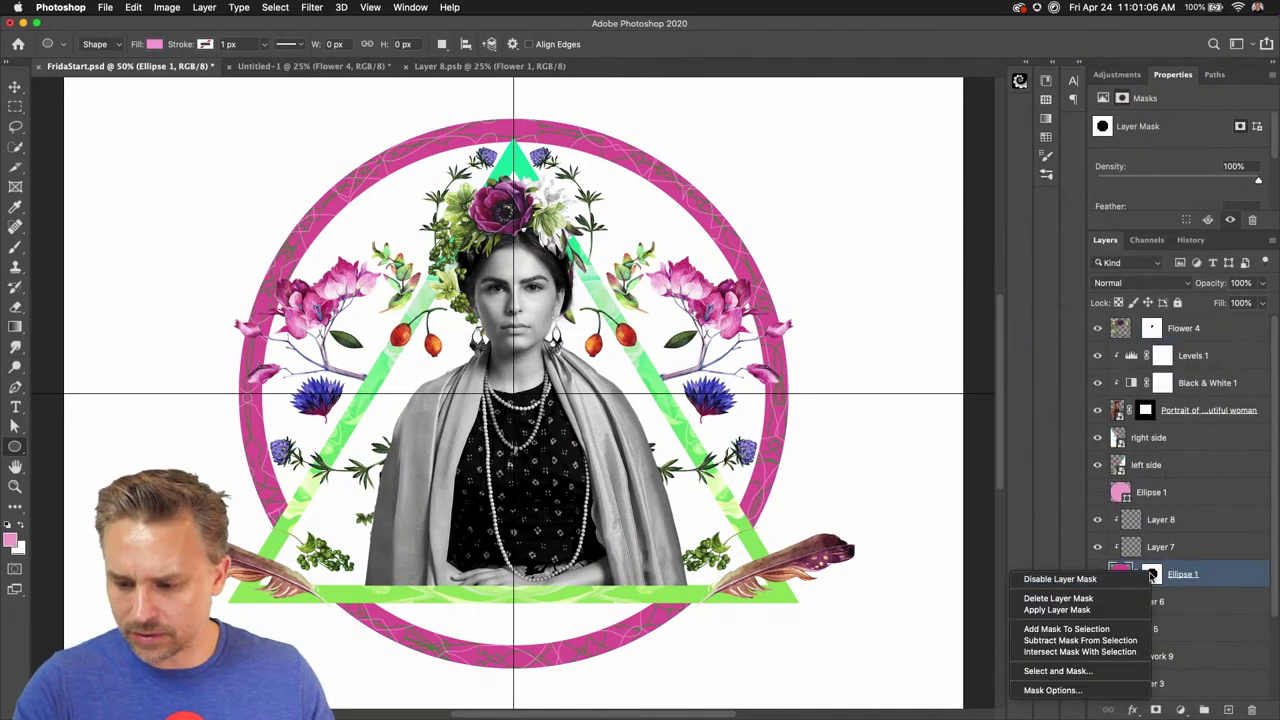
click(1107, 614)
Rename the ring layer as circle and recolour the green line art clipped to it, on Layer 7, in light pink
double_click(1150, 574)
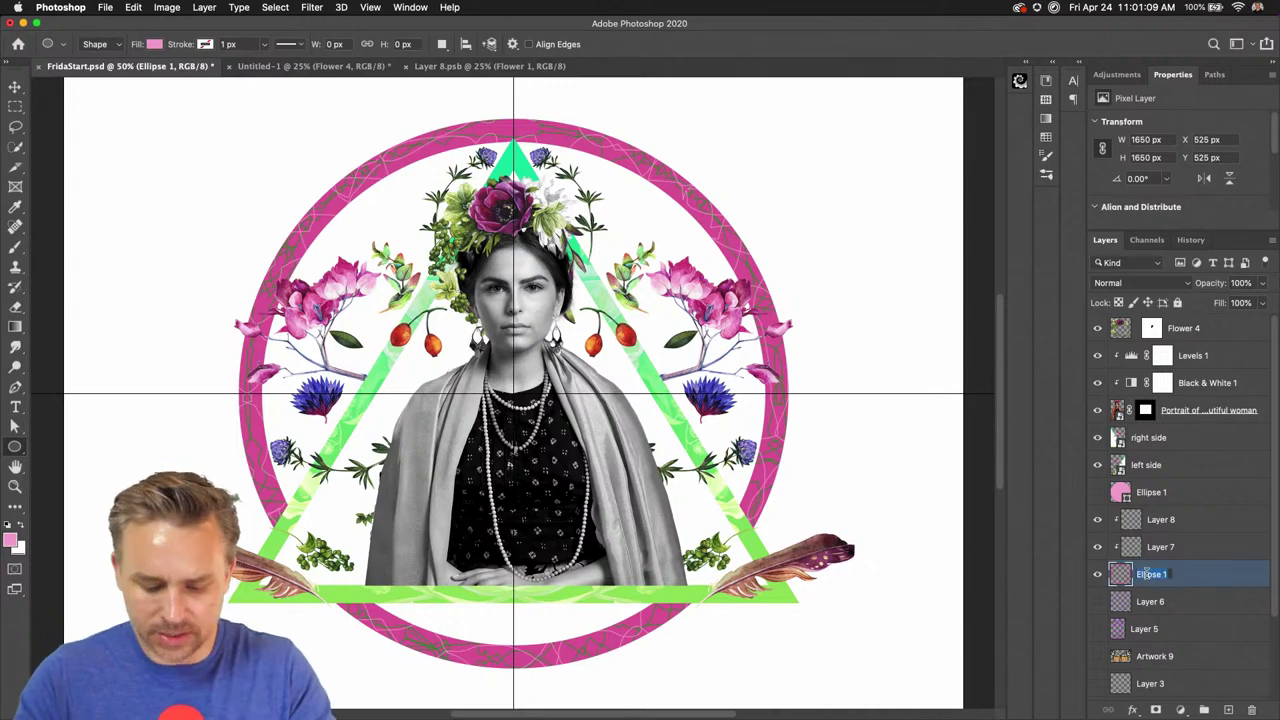
text(circle)
key(Return)
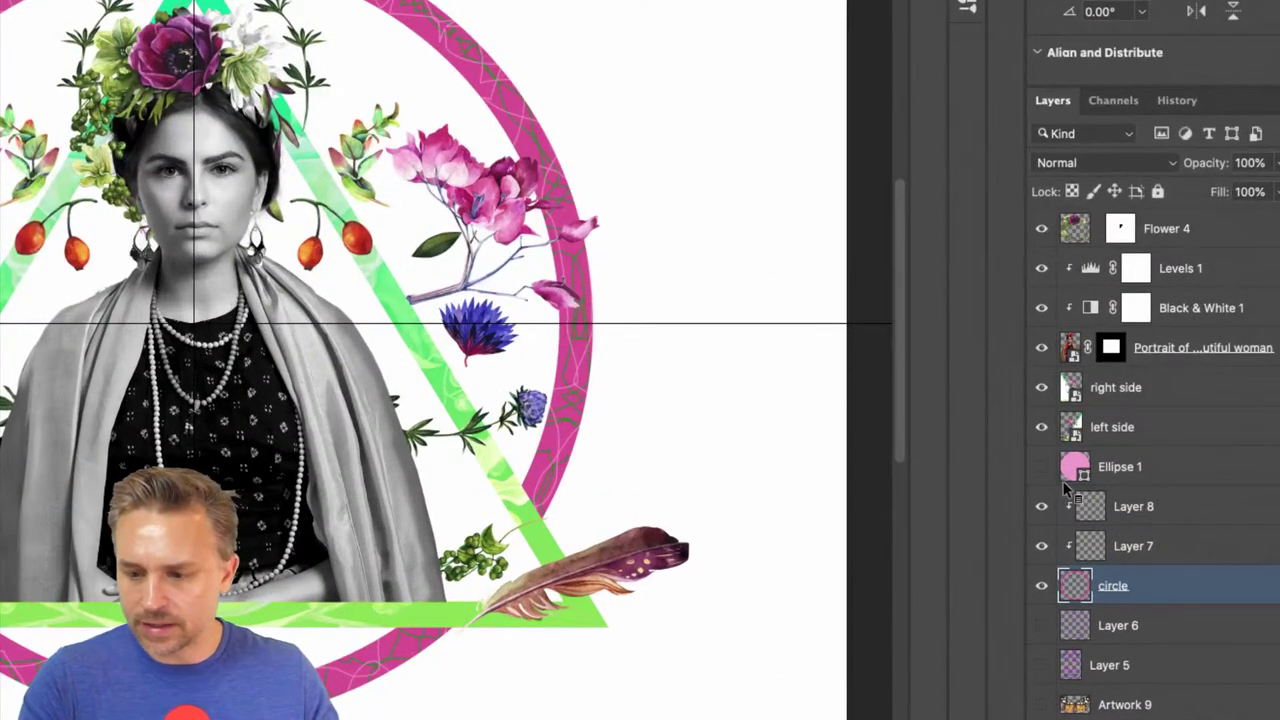
click(1125, 506)
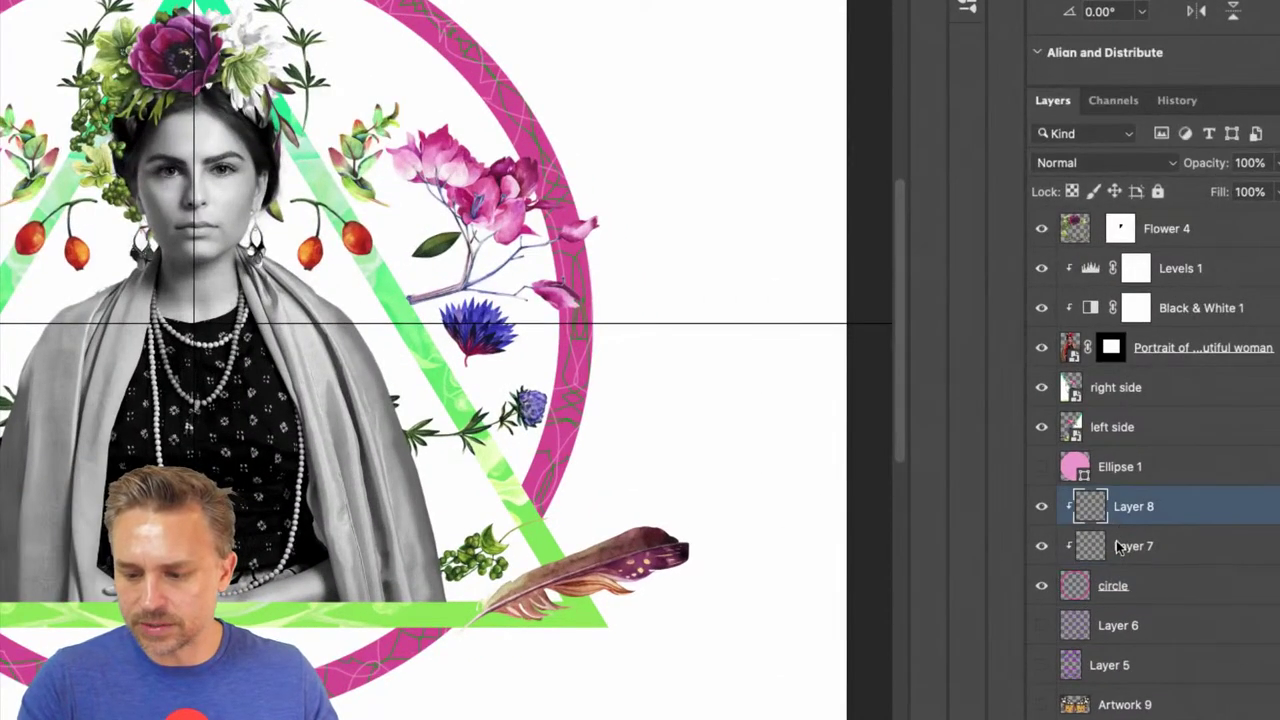
click(1120, 546)
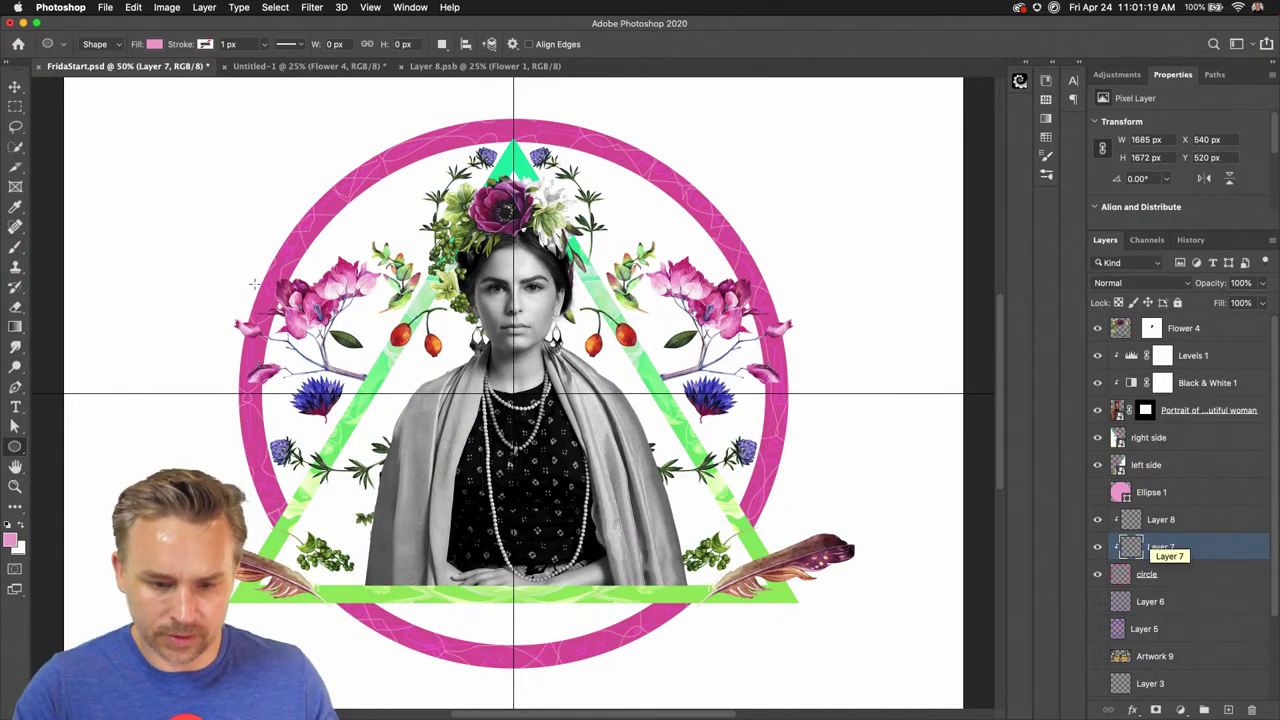
In the pull-down notes, change "what" to "why" in the English quote and copy "Feet, why do I need you for when I have wings to fly?"
scroll(486, 5, down, 2)
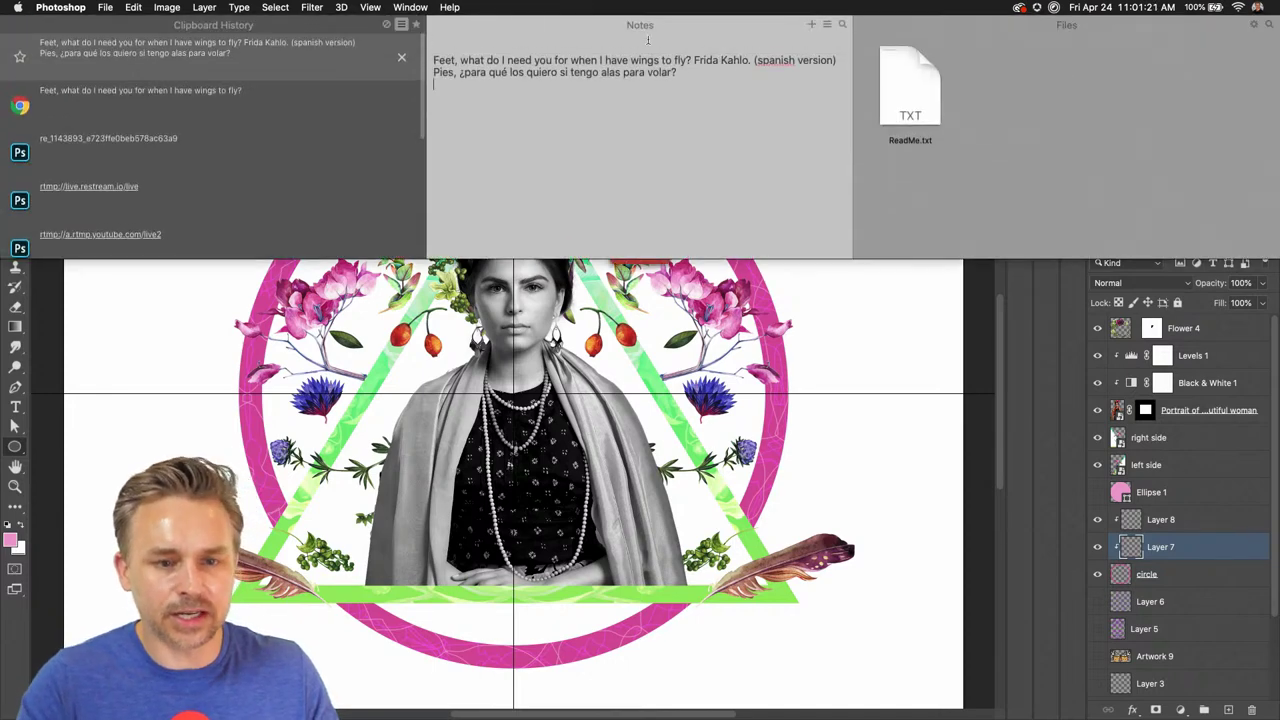
drag(692, 61, 428, 64)
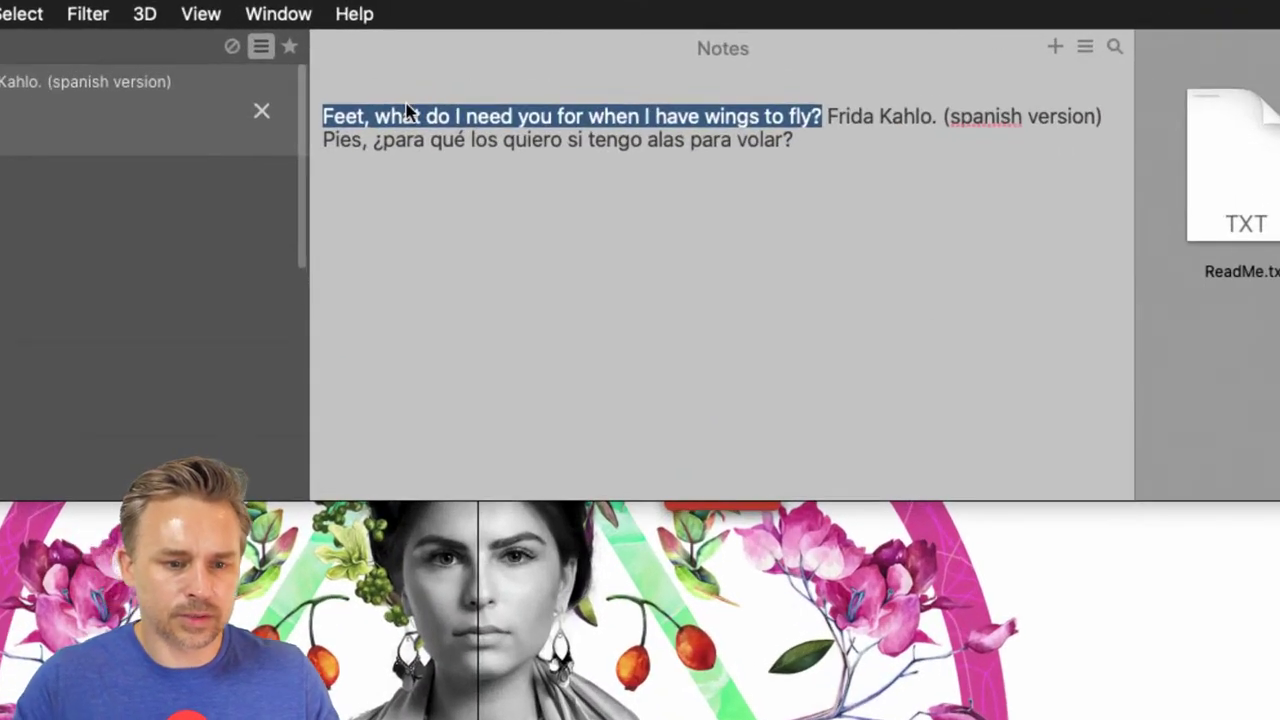
click(421, 117)
key(BackSpace)
key(BackSpace)
key(BackSpace)
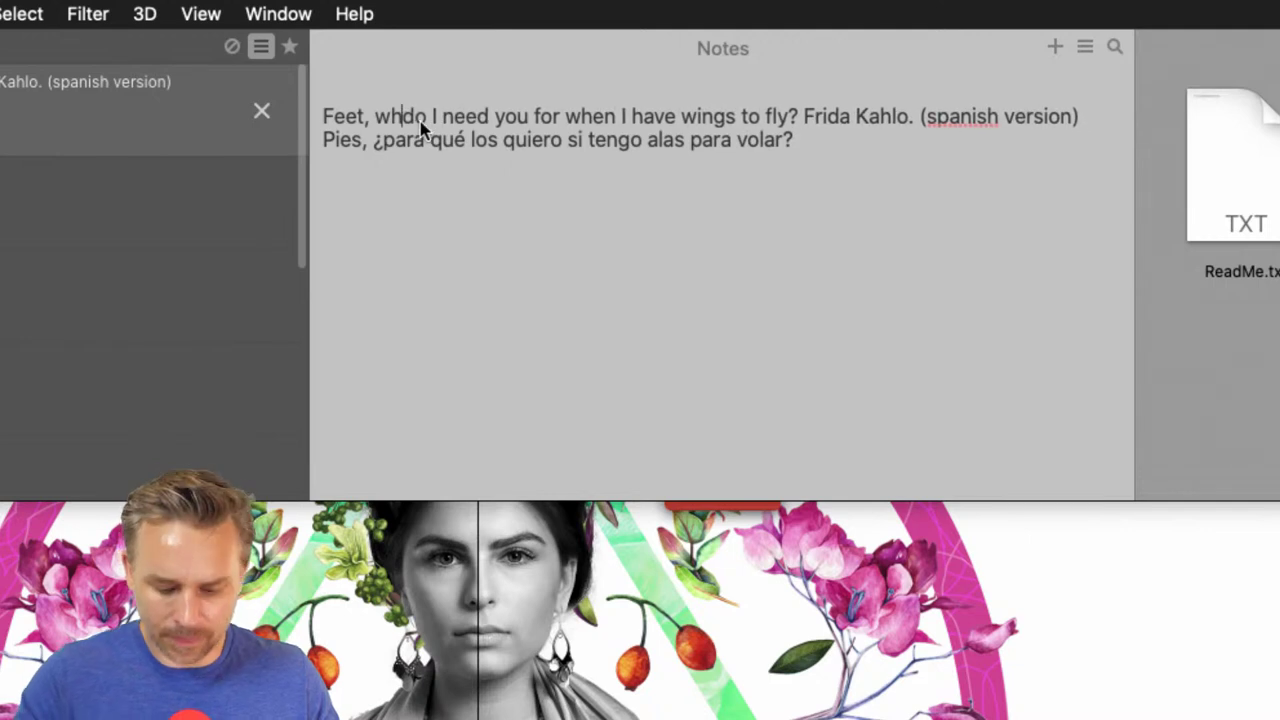
text(y)
drag(321, 118, 806, 117)
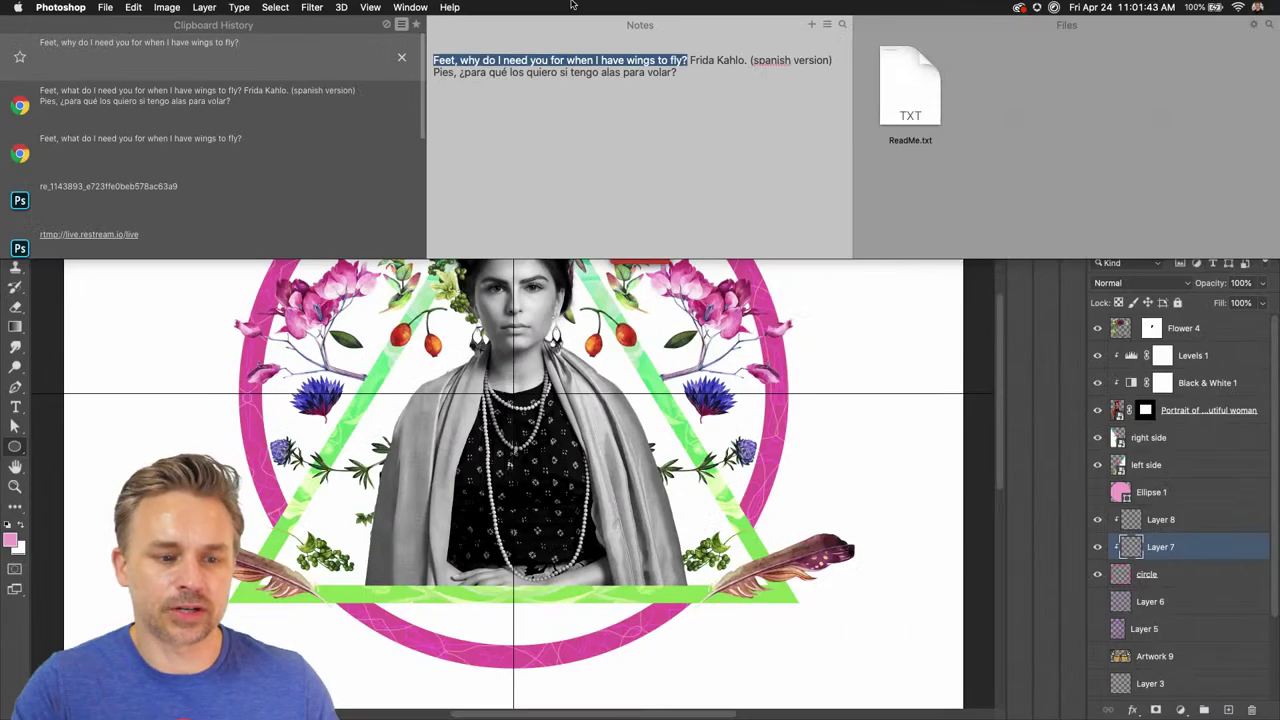
click(3, 260)
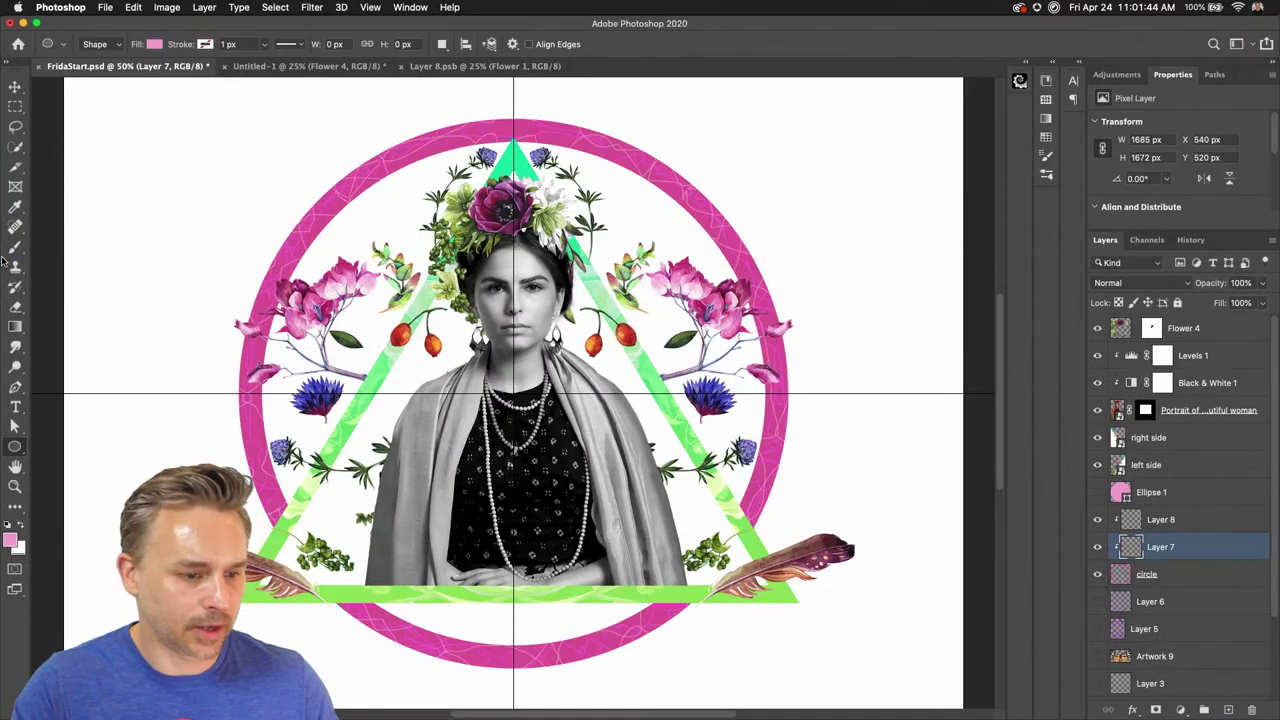
Isolate the light pink circle on Ellipse 1 by showing it and hiding all the other artwork layers and the guides
click(1097, 492)
click(1150, 492)
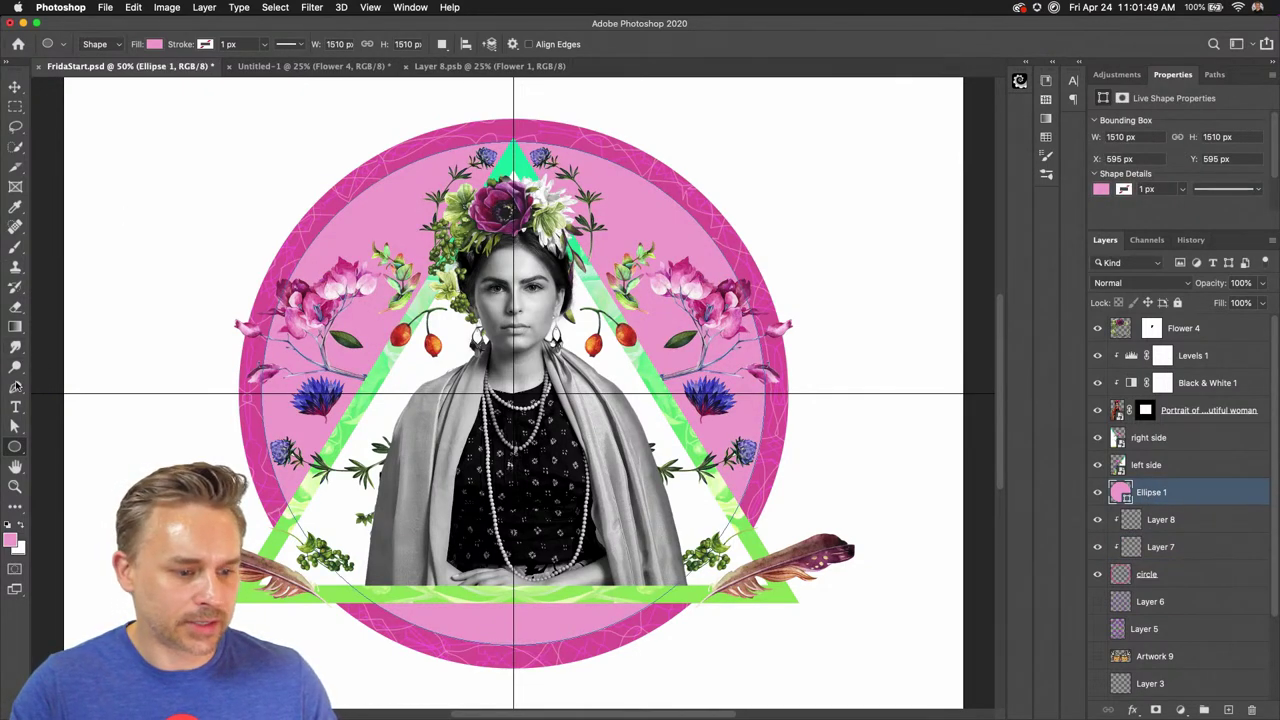
click(12, 405)
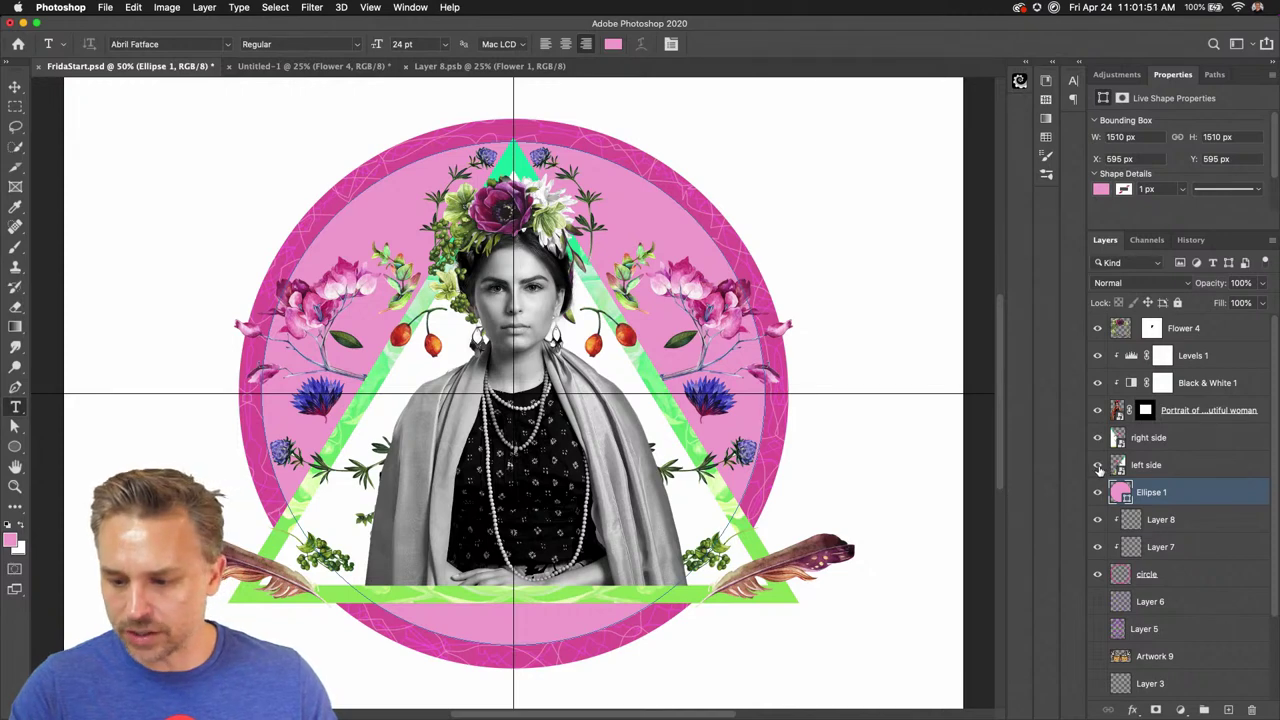
drag(1099, 468, 1100, 343)
click(1100, 328)
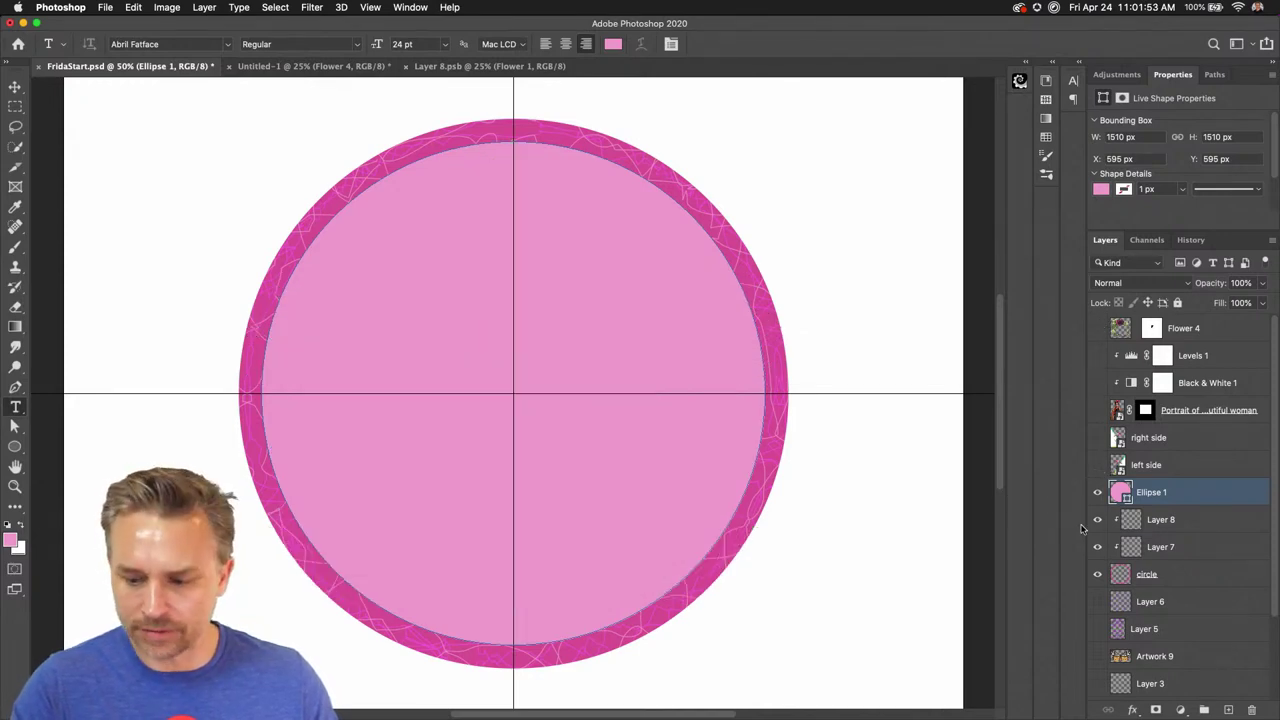
drag(1099, 520, 1098, 575)
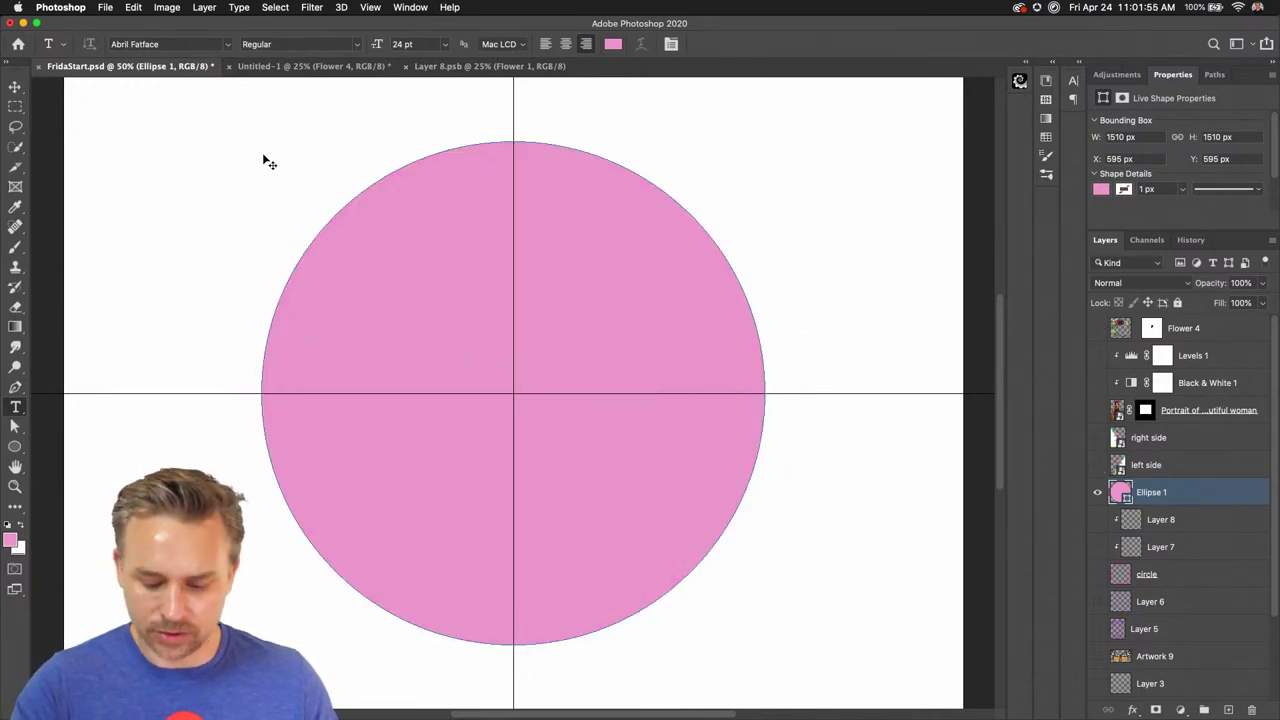
key(super+semicolon)
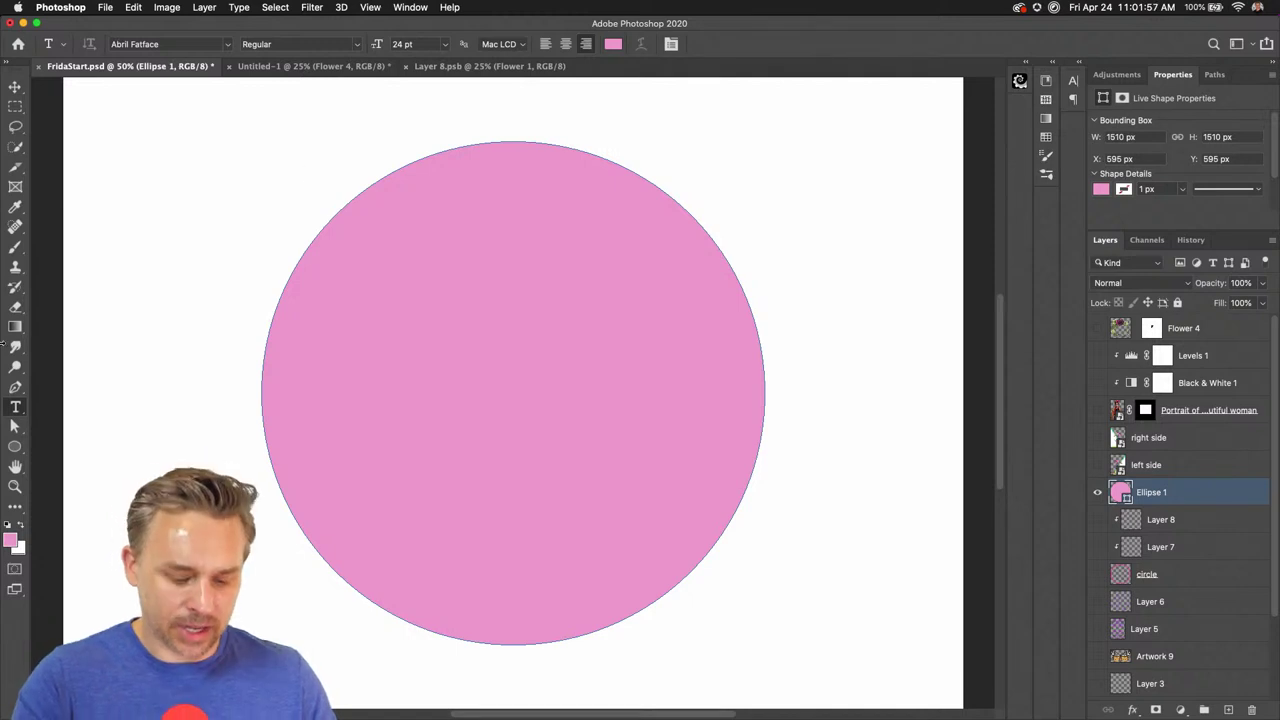
Set white as the text colour and place the copied quote as path text around the light pink circle's outline
click(21, 524)
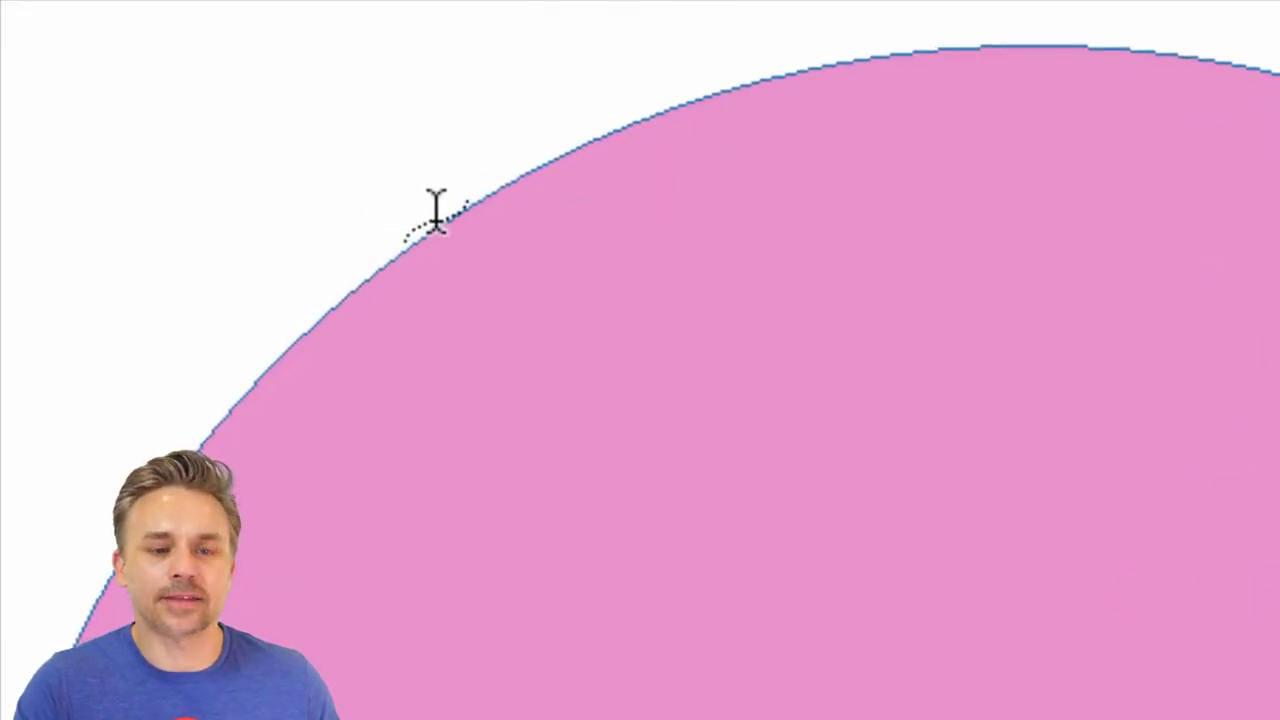
click(436, 215)
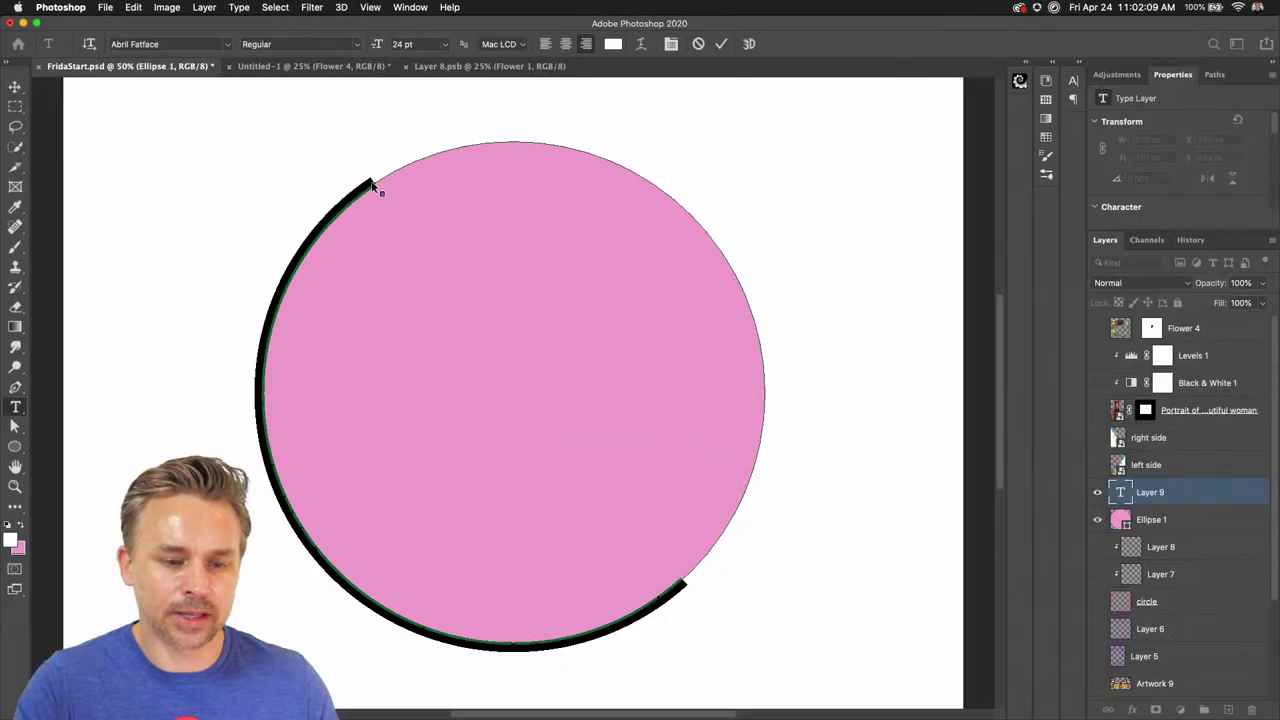
key(Escape)
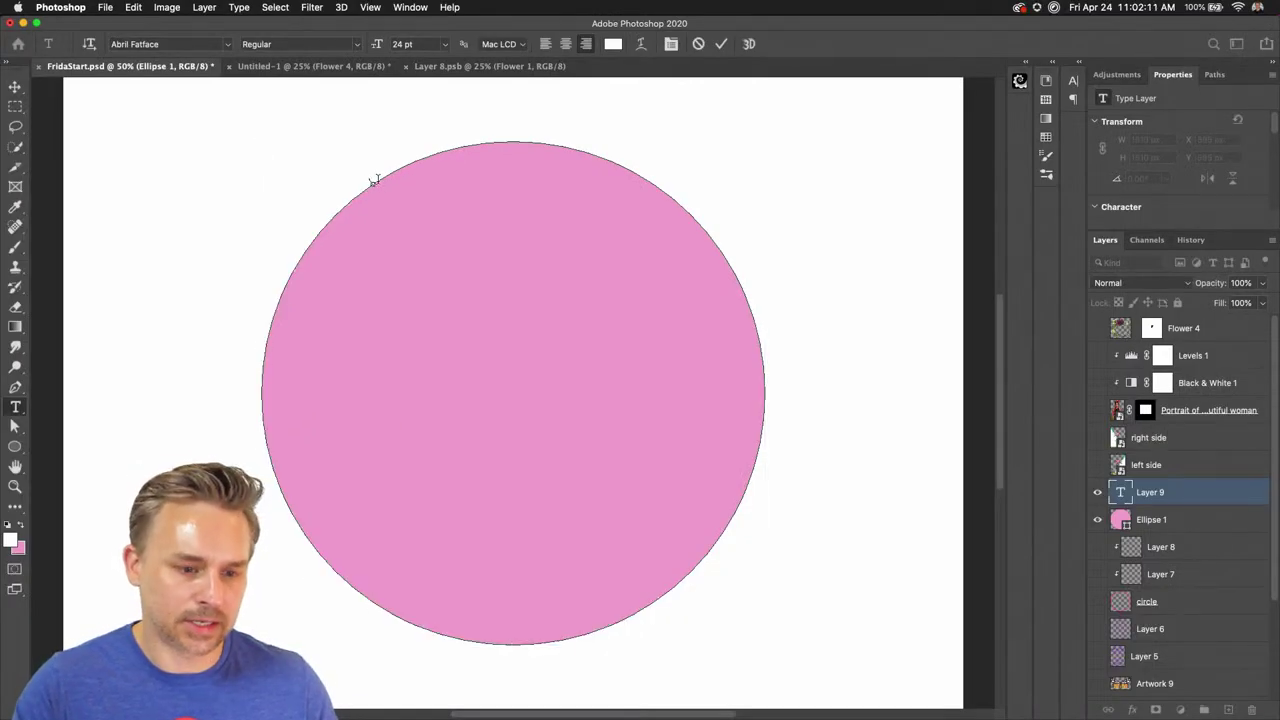
scroll(371, 5, down, 2)
scroll(428, 8, up, 2)
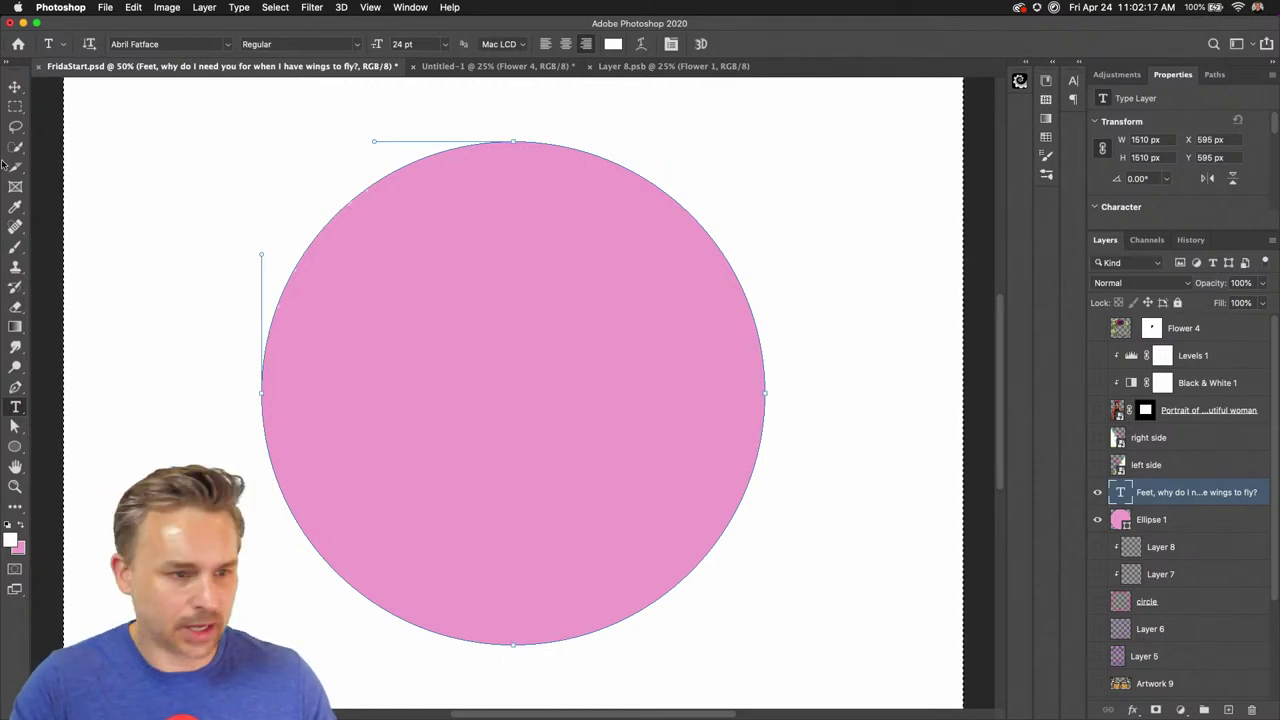
Hide the light pink circle, keep the quote's text layer selected and reveal its character settings
click(16, 106)
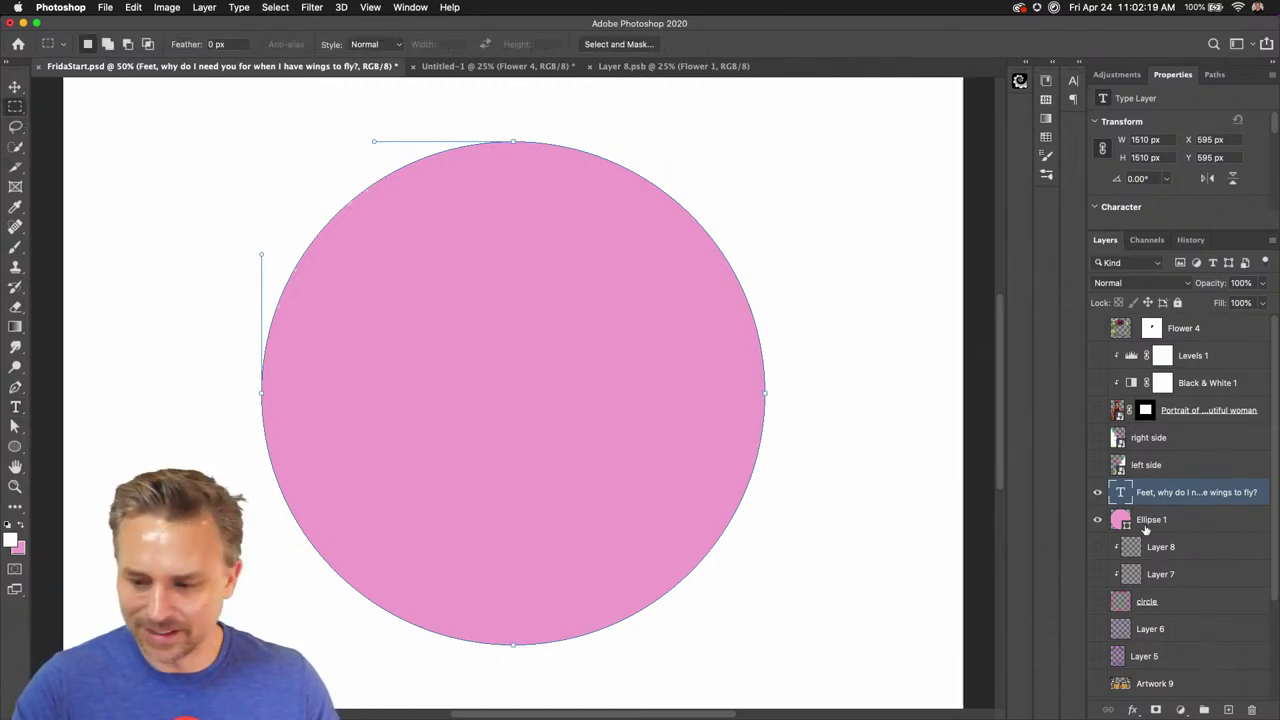
click(1122, 521)
click(1098, 521)
click(1127, 502)
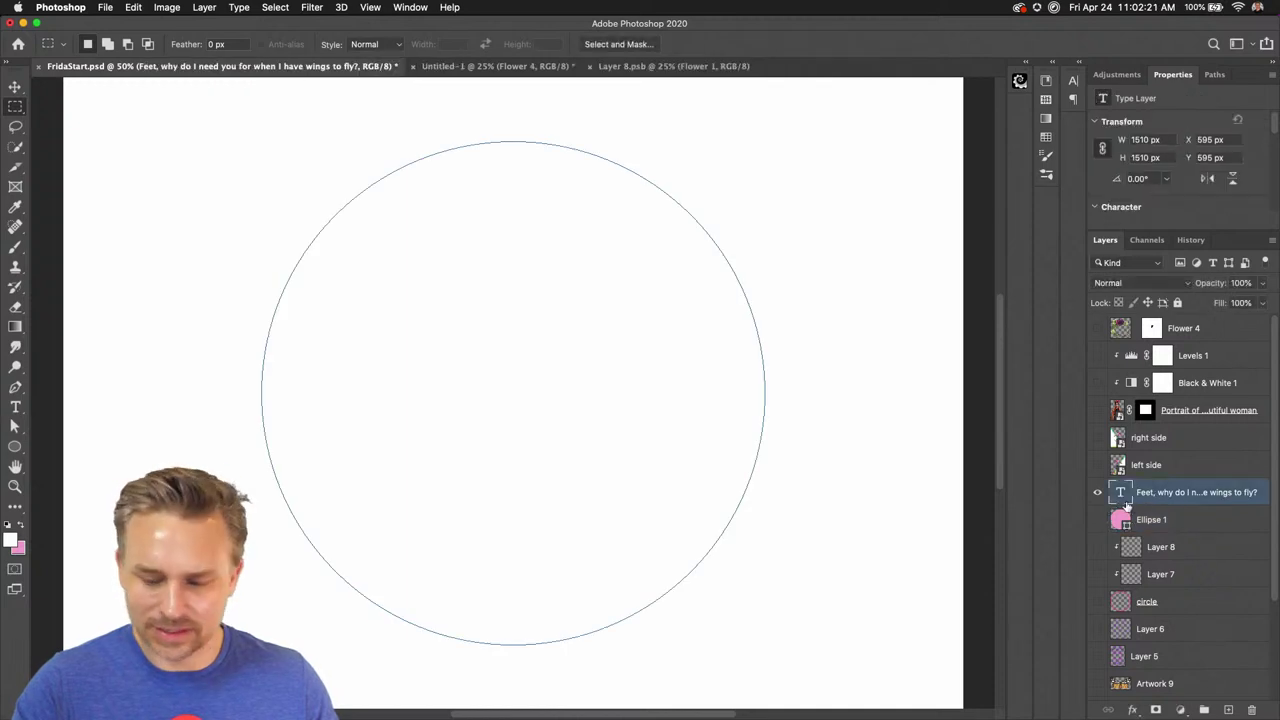
click(15, 407)
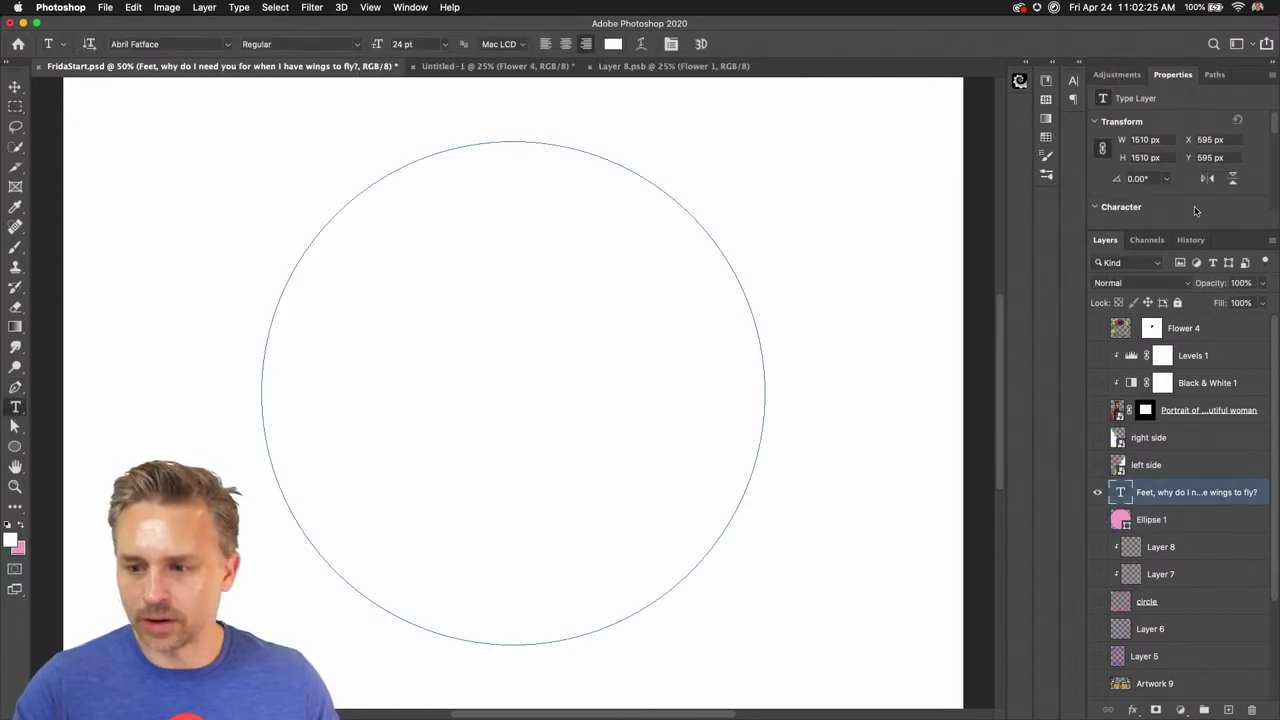
drag(1192, 229, 1192, 352)
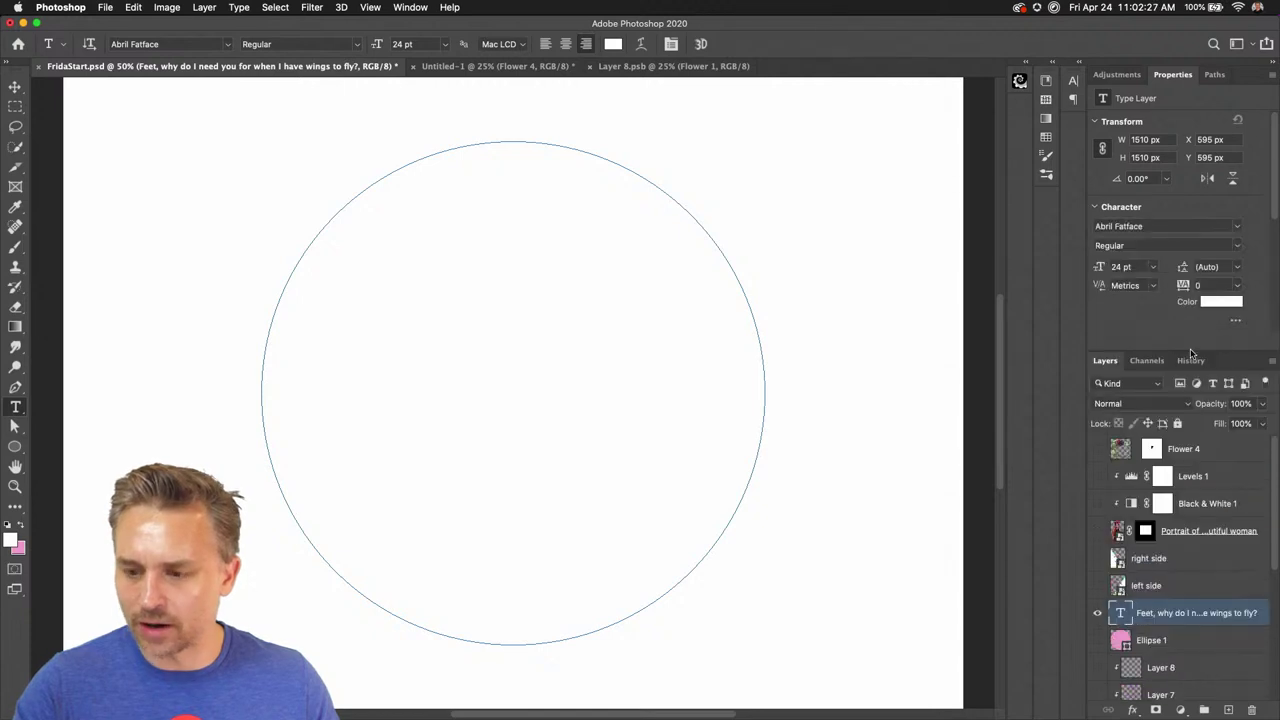
Invert the Background layer to black and show the plain pink ring on the circle layer behind the quote
scroll(1142, 684, down, 5)
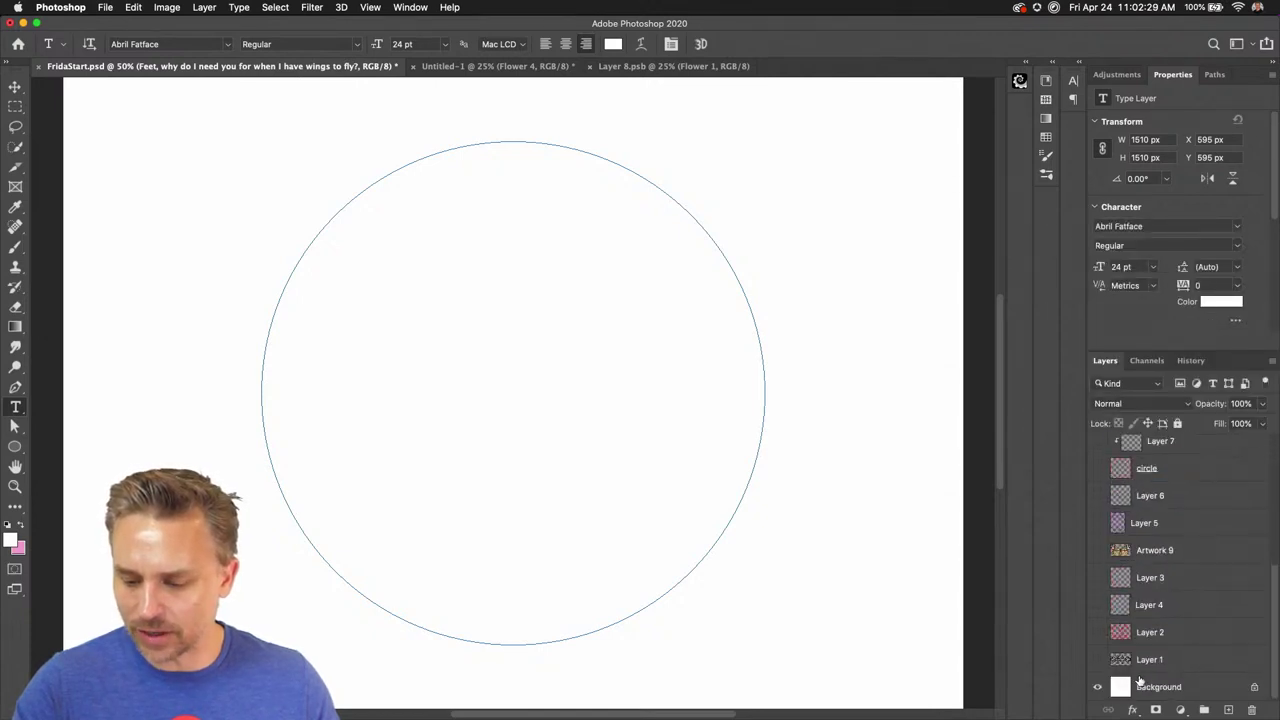
click(1146, 688)
key(super+i)
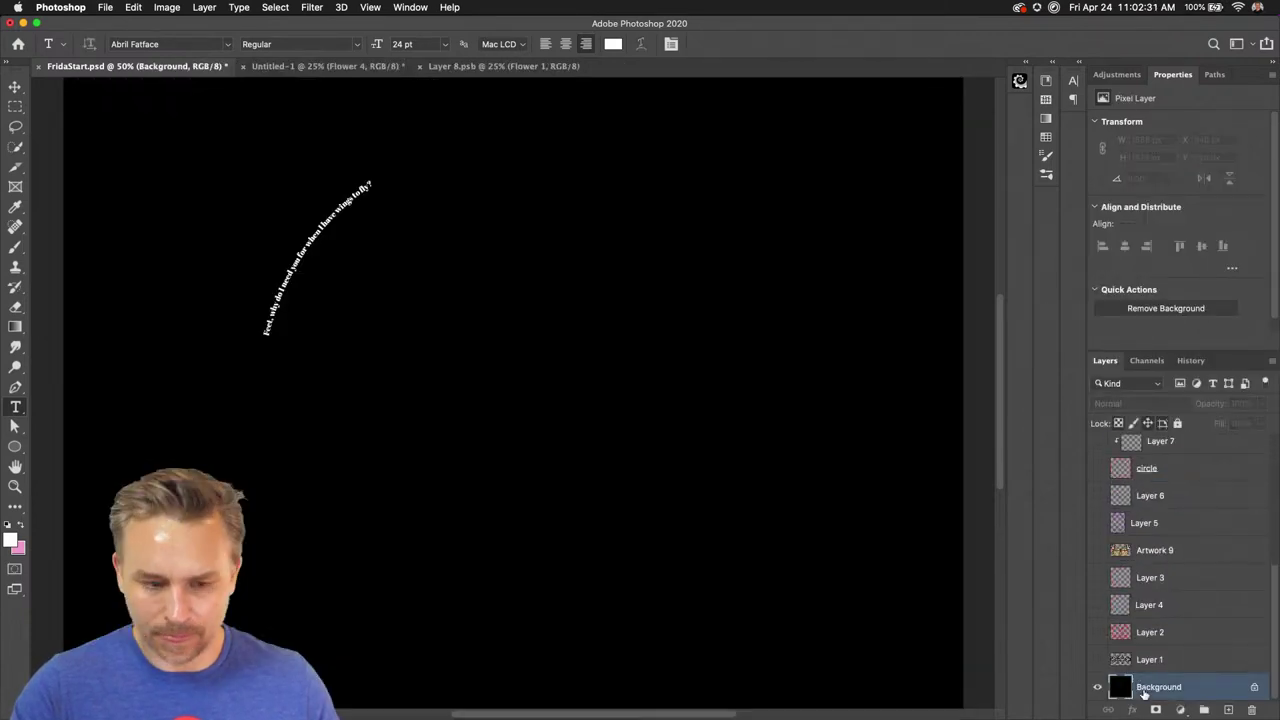
scroll(1124, 517, up, 5)
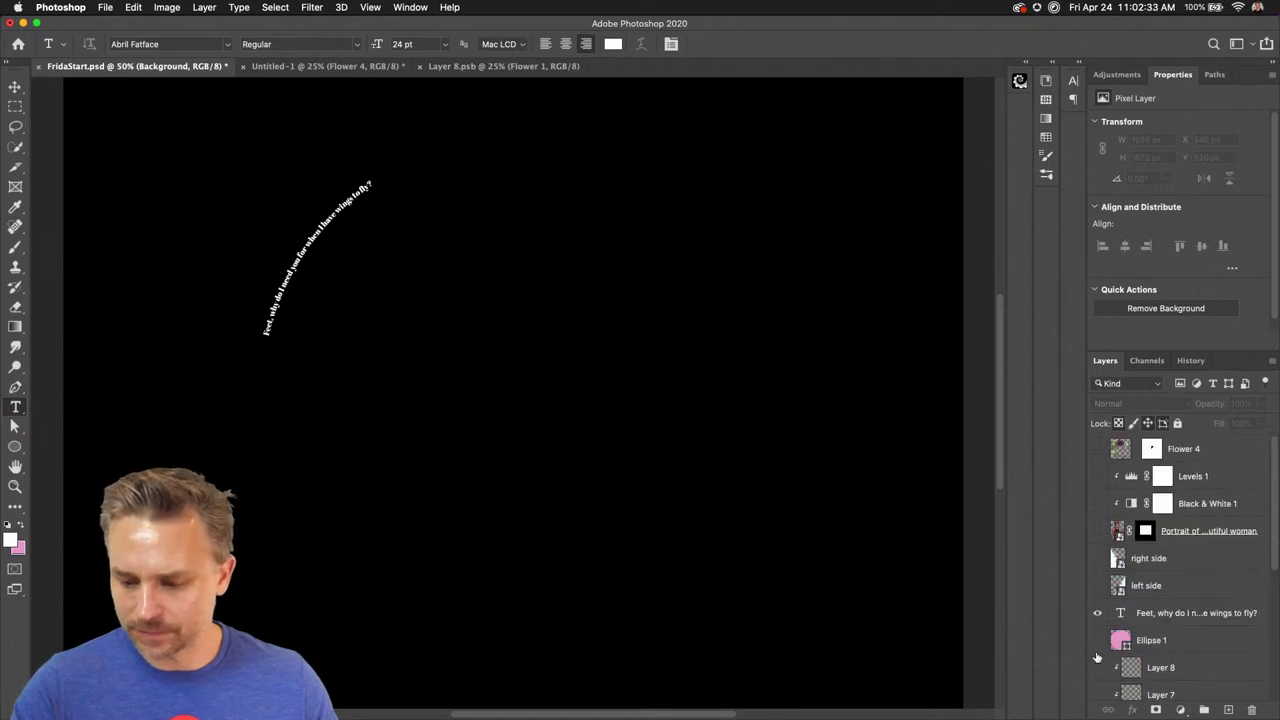
click(1097, 641)
click(1098, 641)
scroll(1100, 645, down, 3)
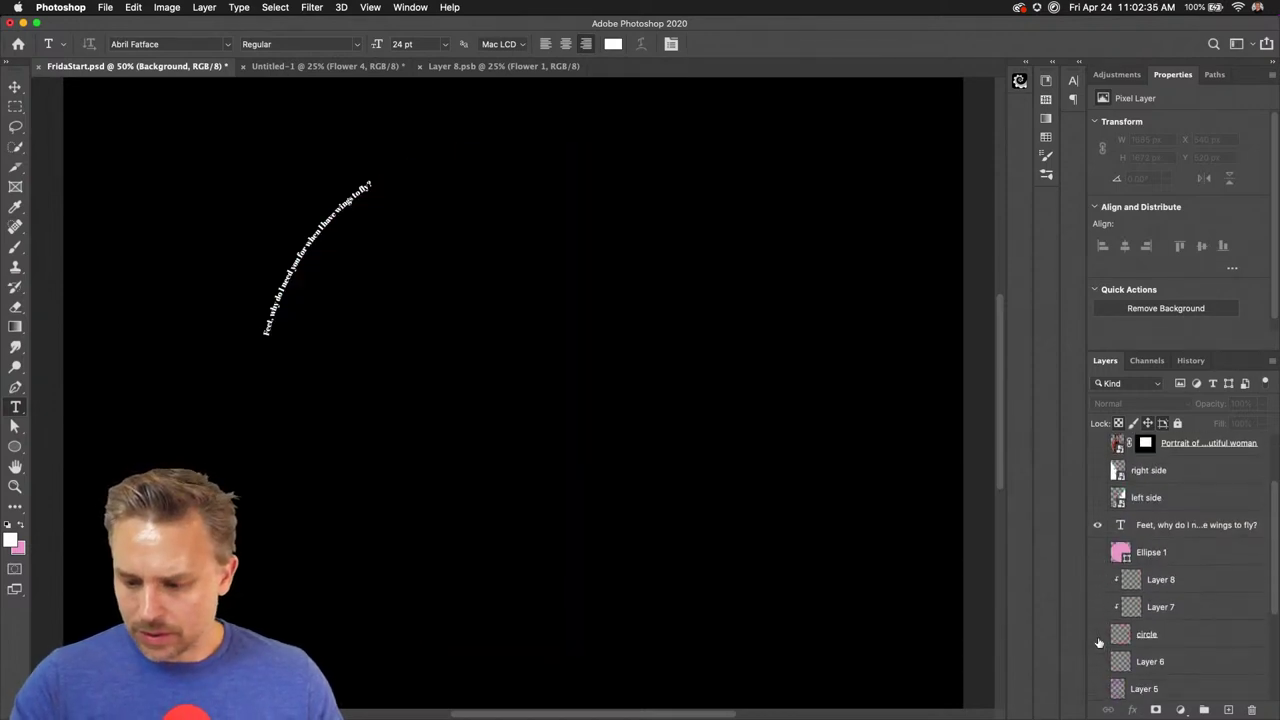
click(1098, 638)
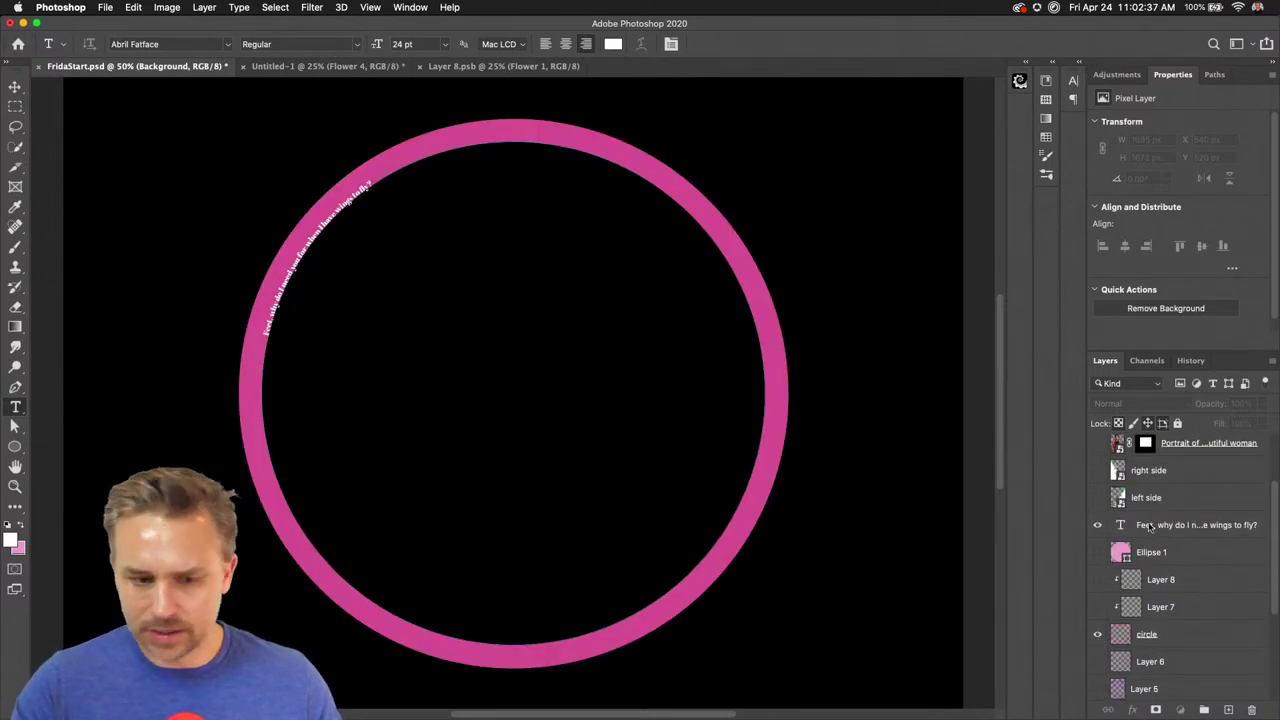
Scale the quote's path text up to about 102.7% around its centre so the lettering sits within the pink ring
click(1152, 525)
key(super+t)
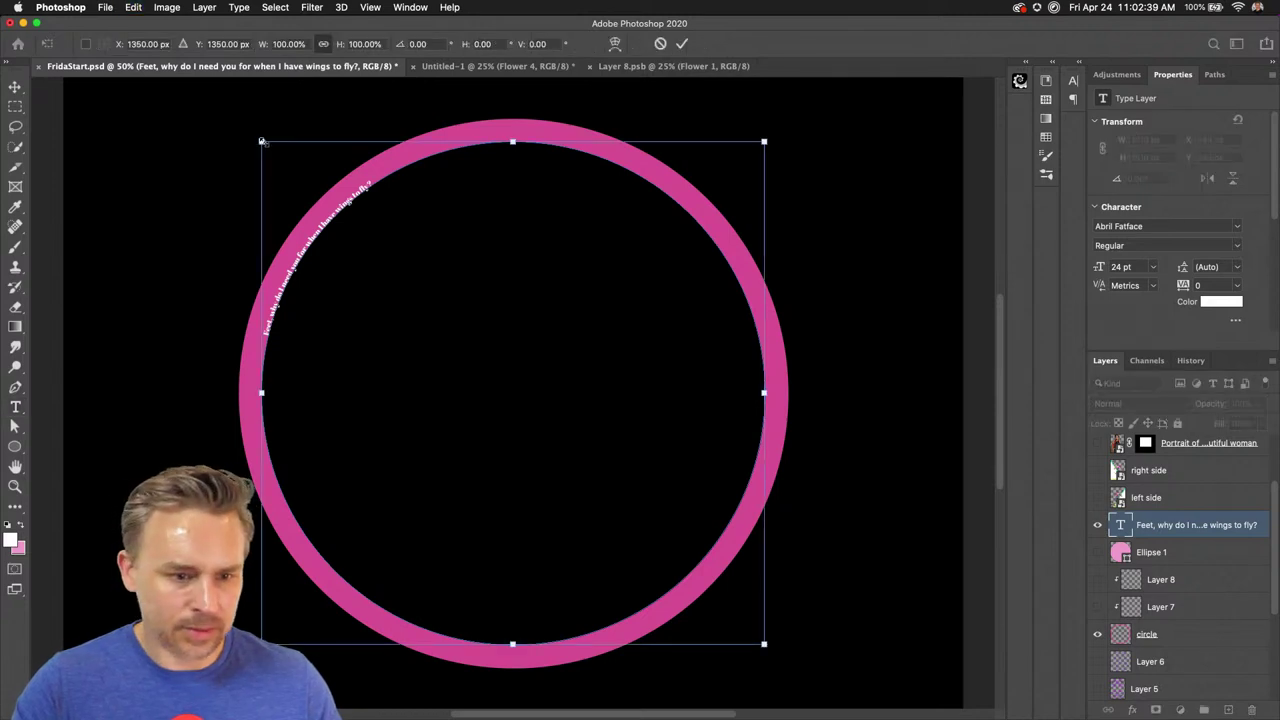
drag(261, 141, 254, 134)
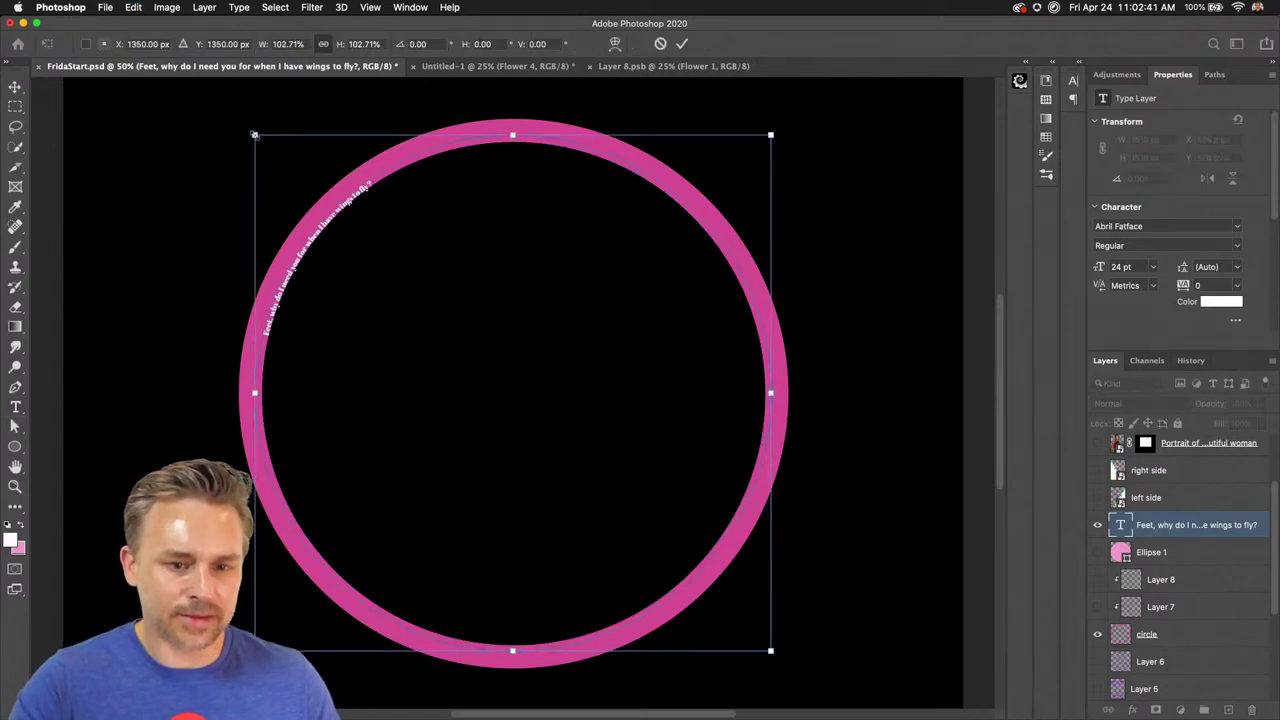
key(Return)
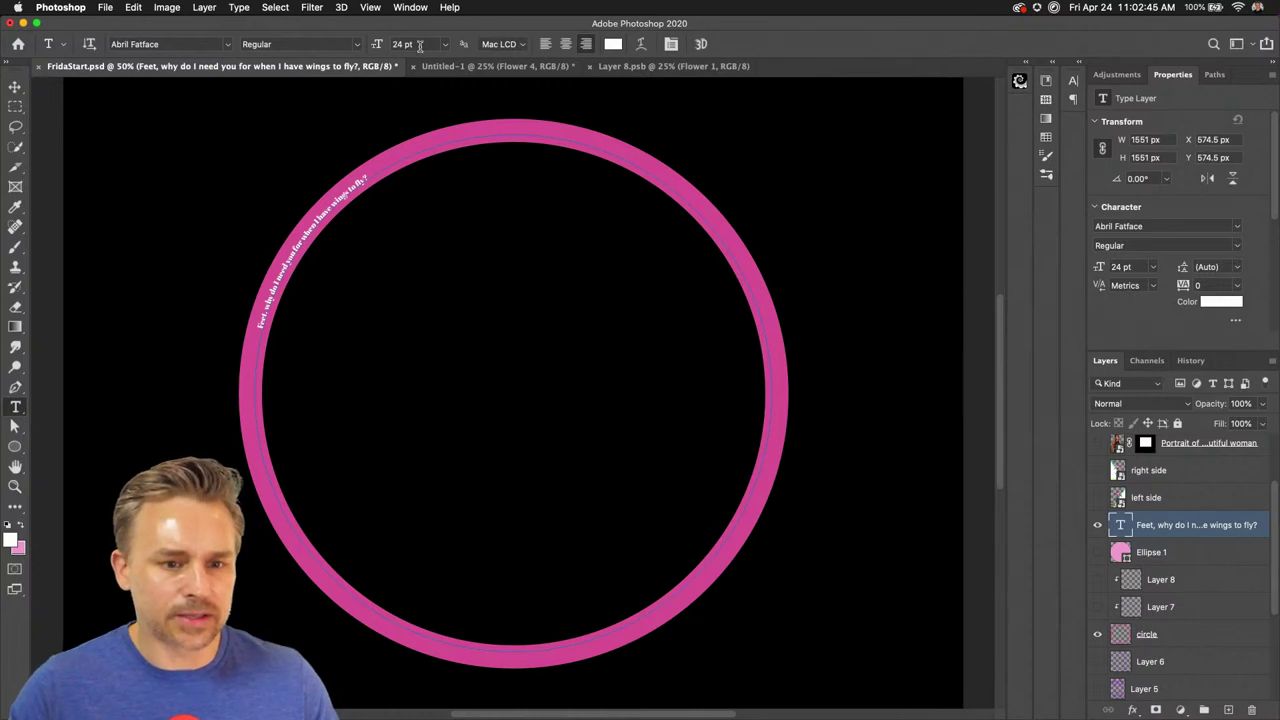
Set the quote's font size to 36 pt
click(416, 45)
text(36)
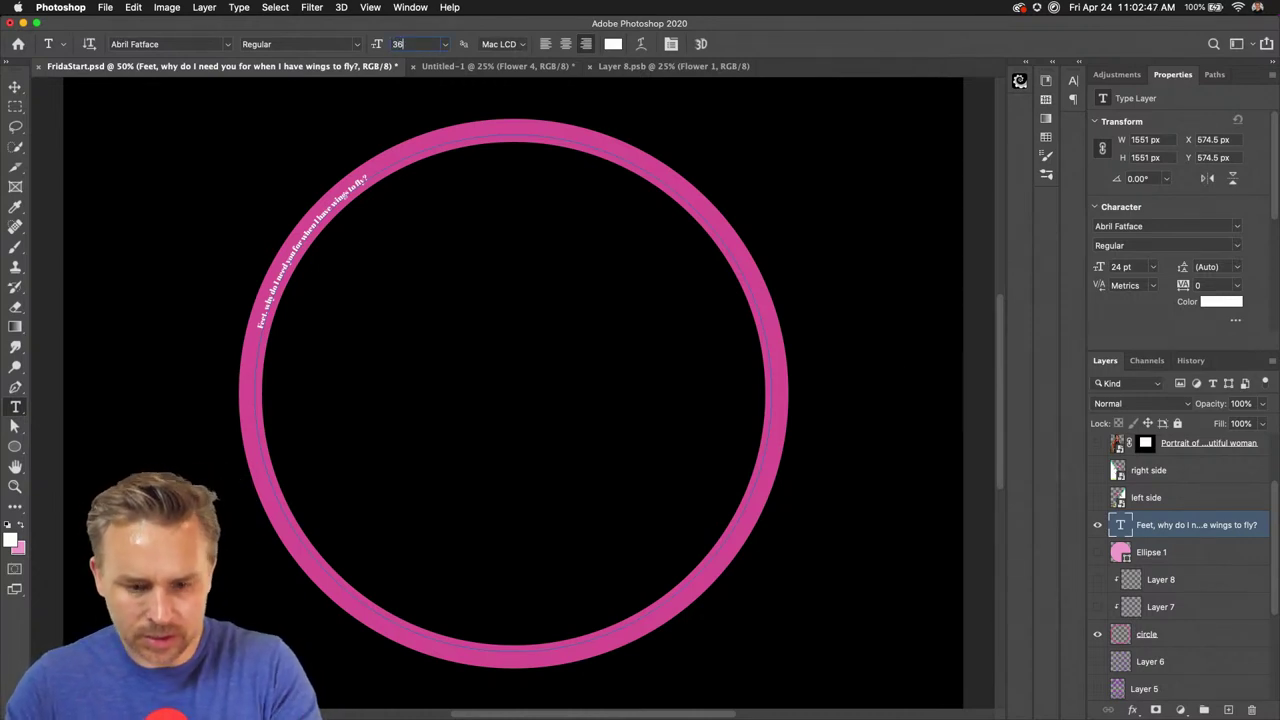
key(Return)
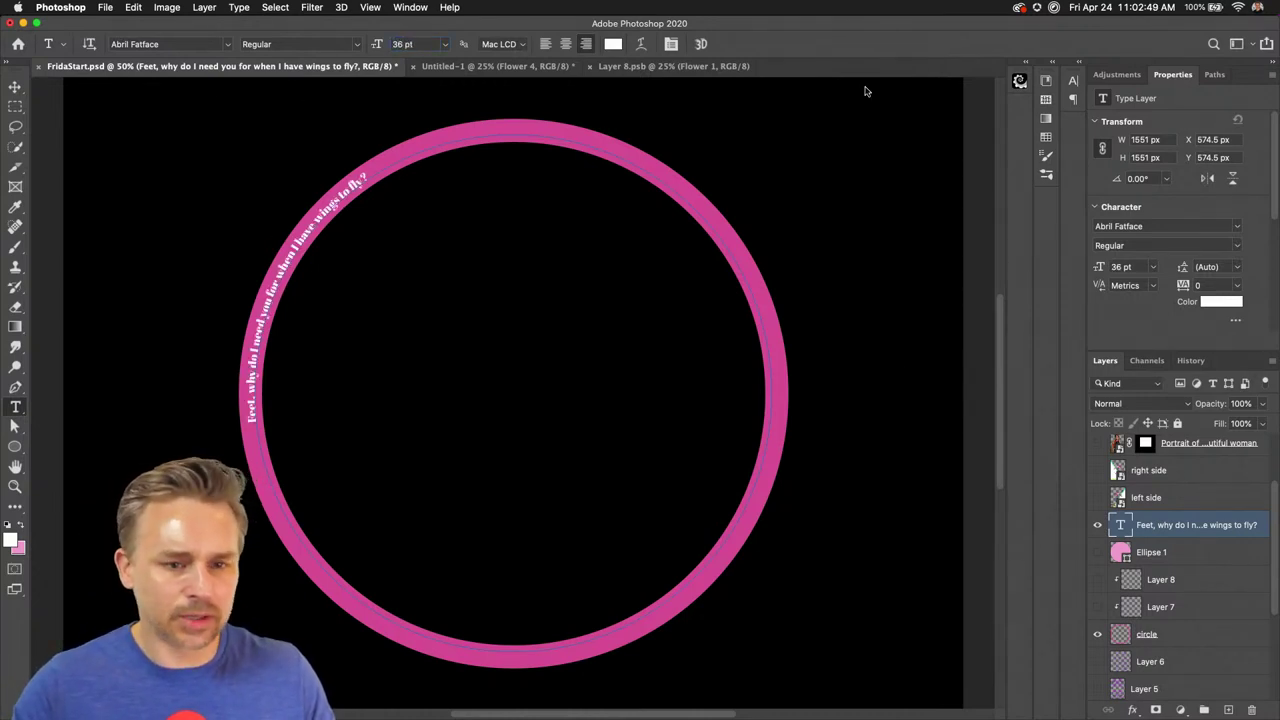
Reveal the text layer's extended character and type options and set the quote in All Caps
click(1116, 74)
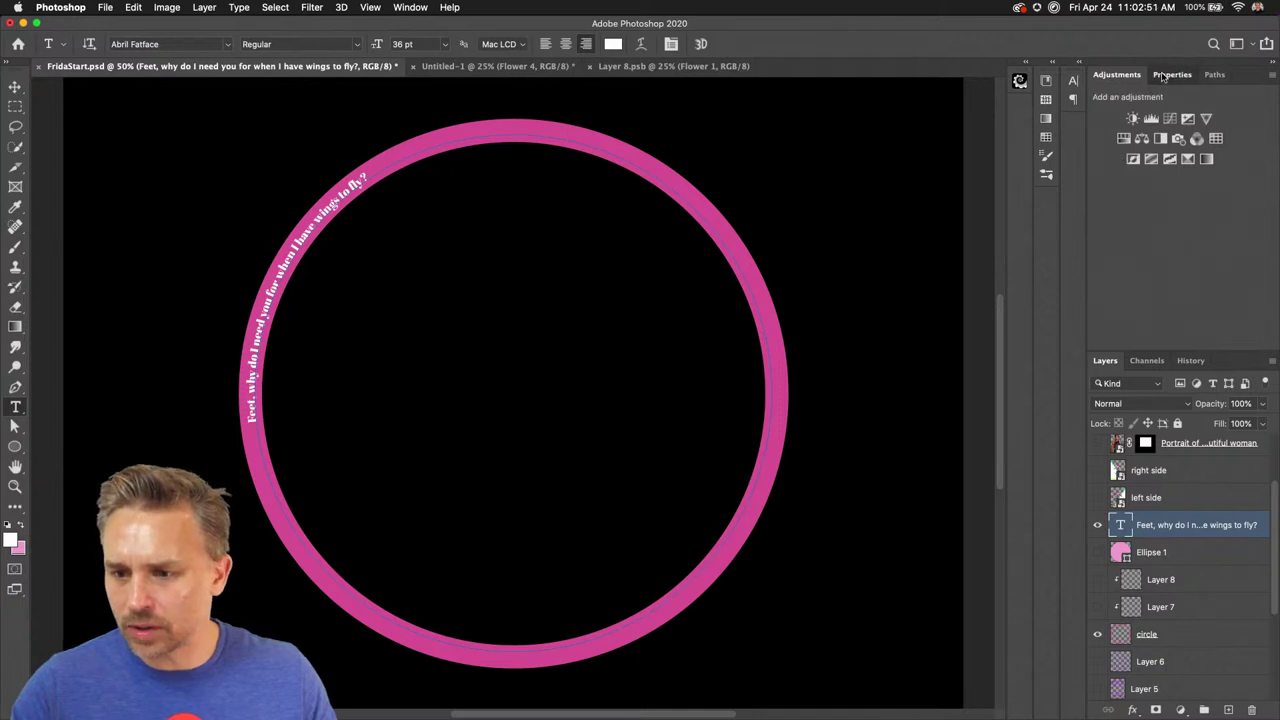
click(1172, 74)
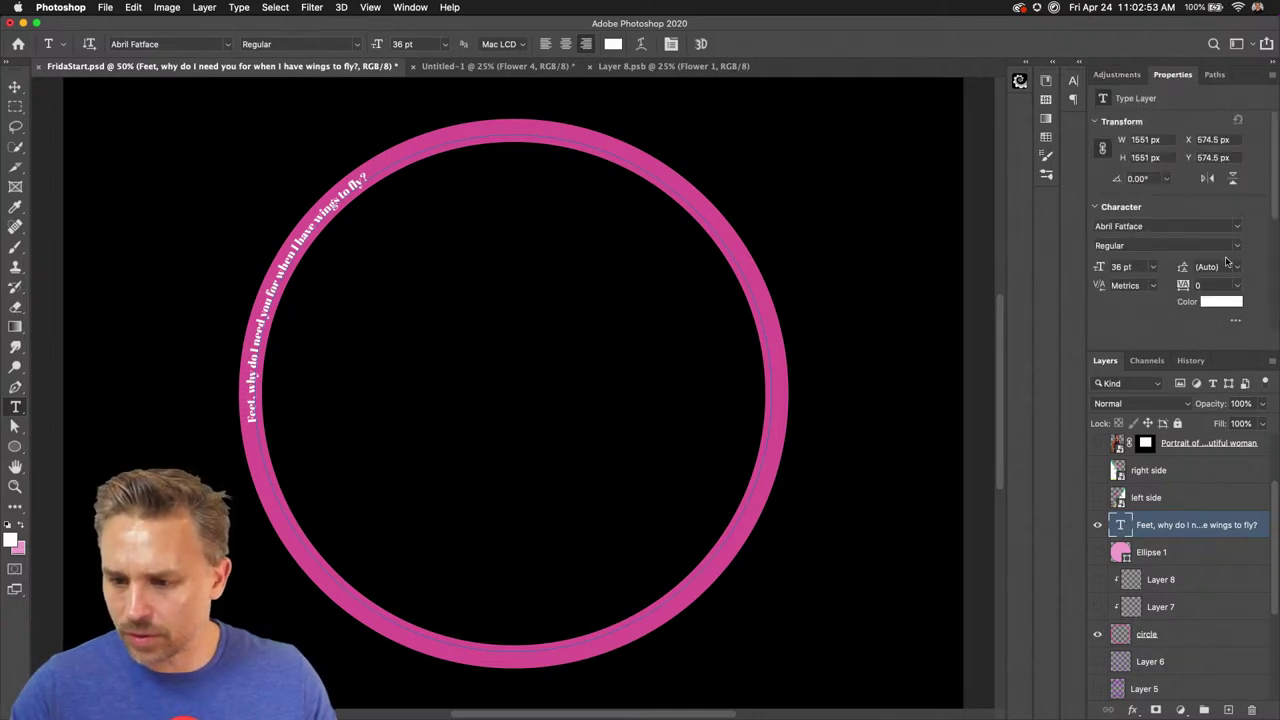
click(1236, 320)
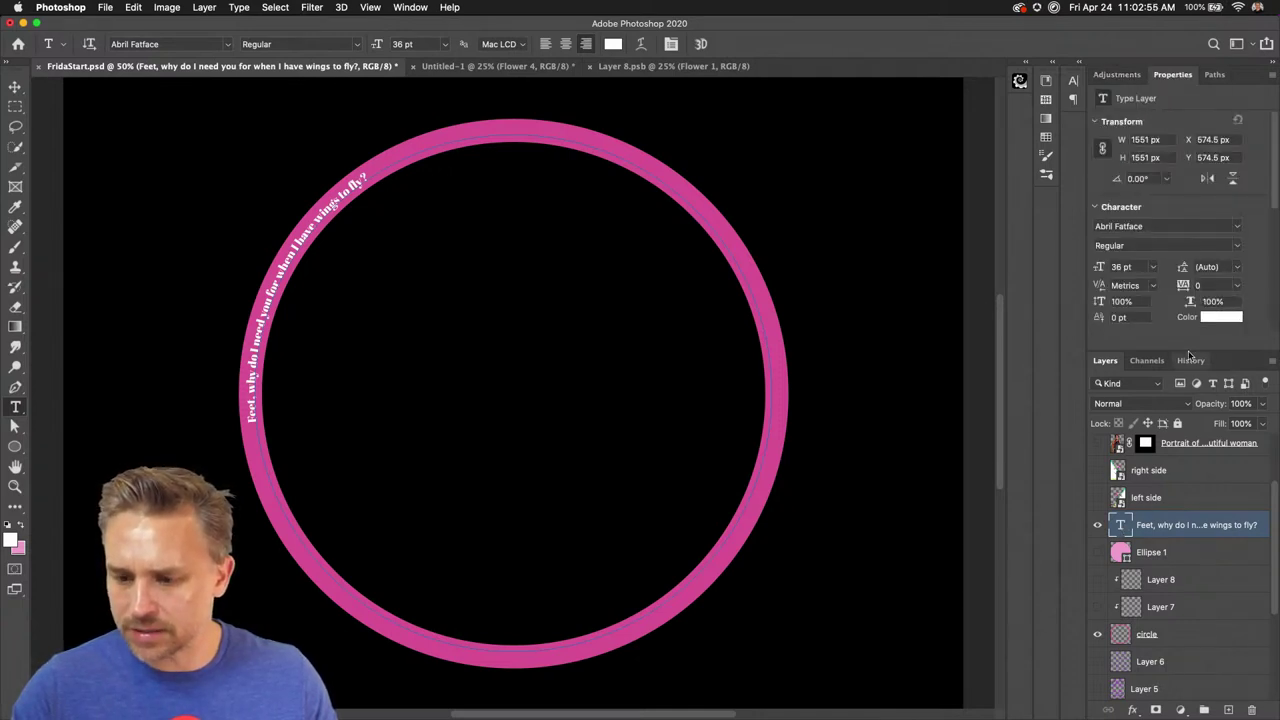
scroll(1158, 322, down, 5)
click(1158, 322)
scroll(1158, 322, down, 3)
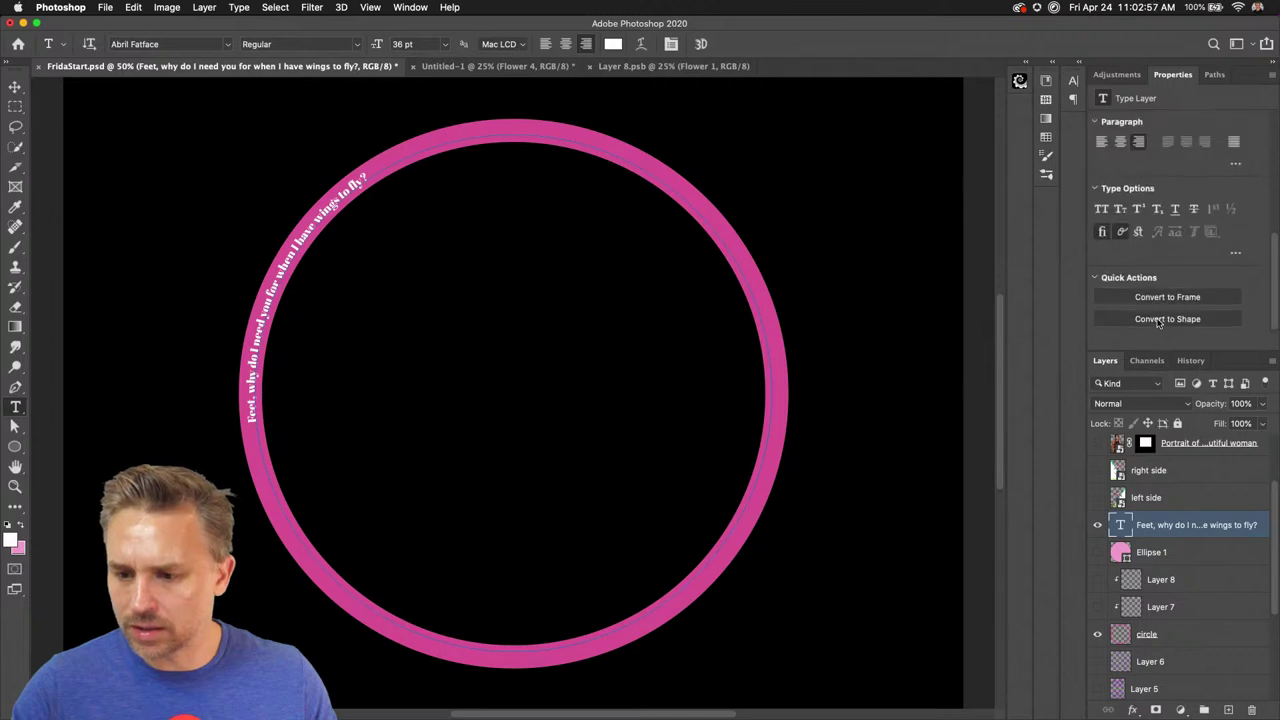
click(1101, 208)
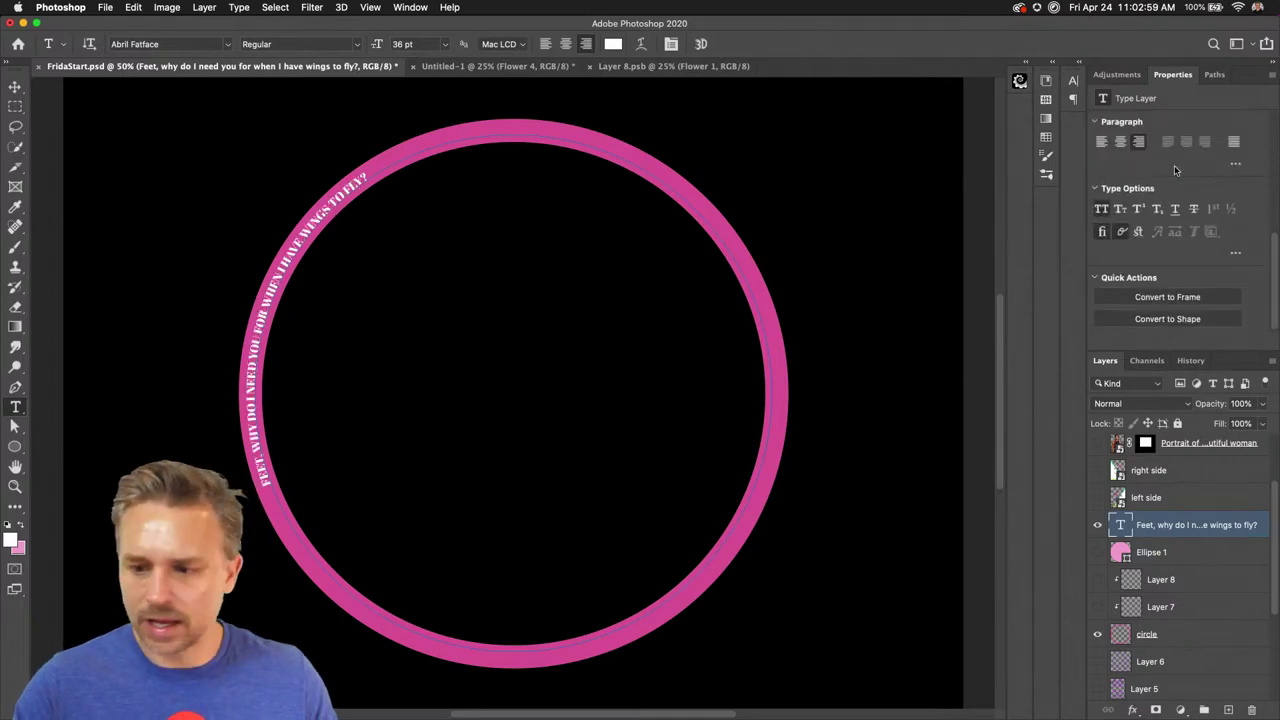
Try Arial Black from the sans serif fonts on the quote
scroll(1208, 258, up, 8)
click(1237, 226)
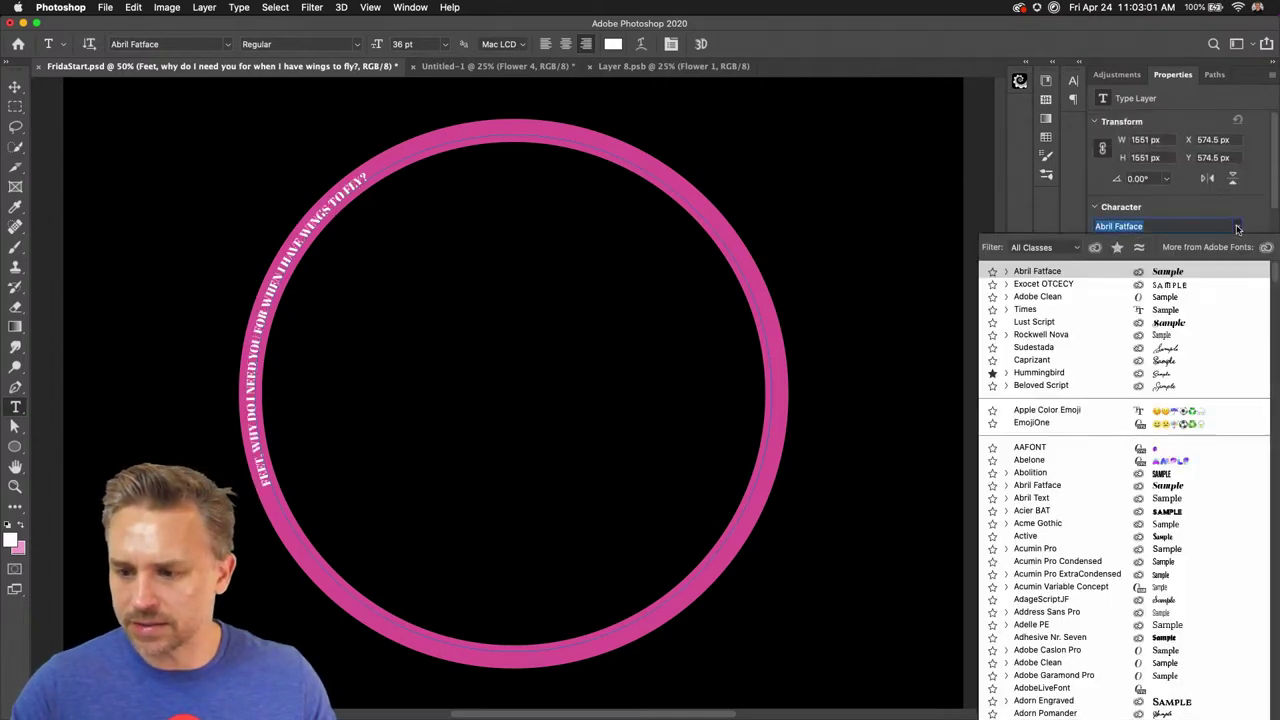
key(Down)
click(1031, 251)
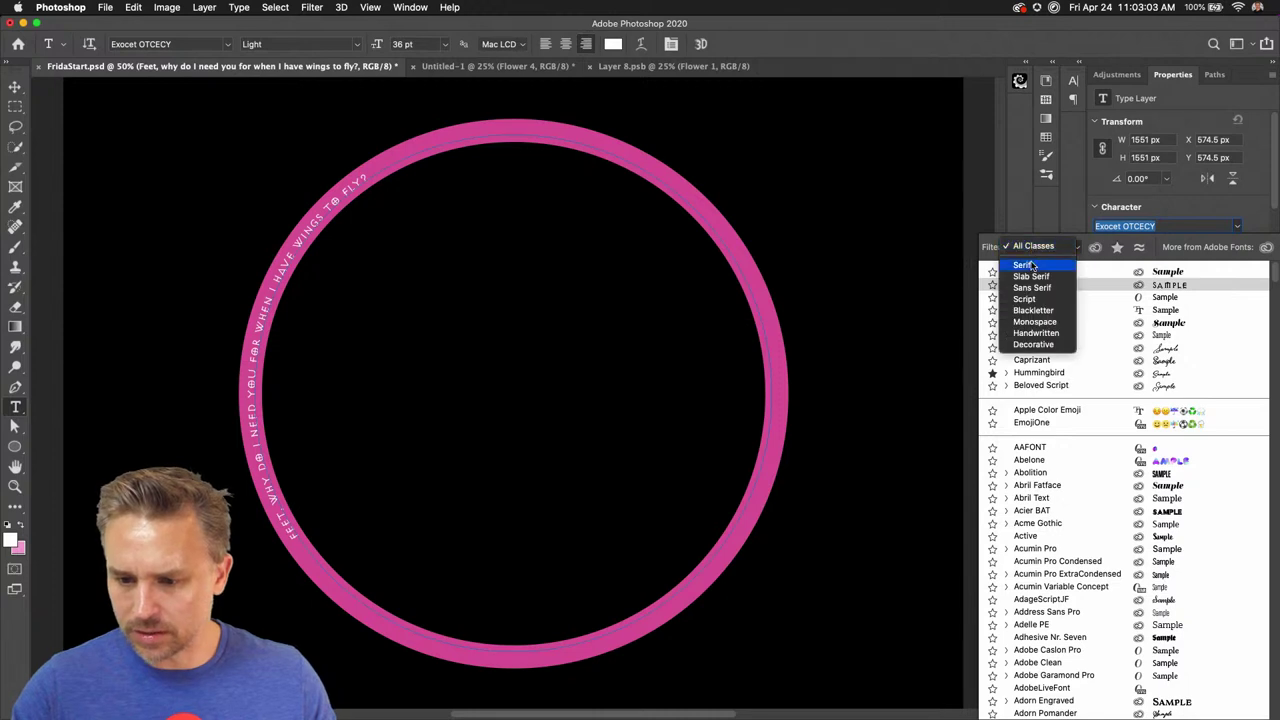
key(Escape)
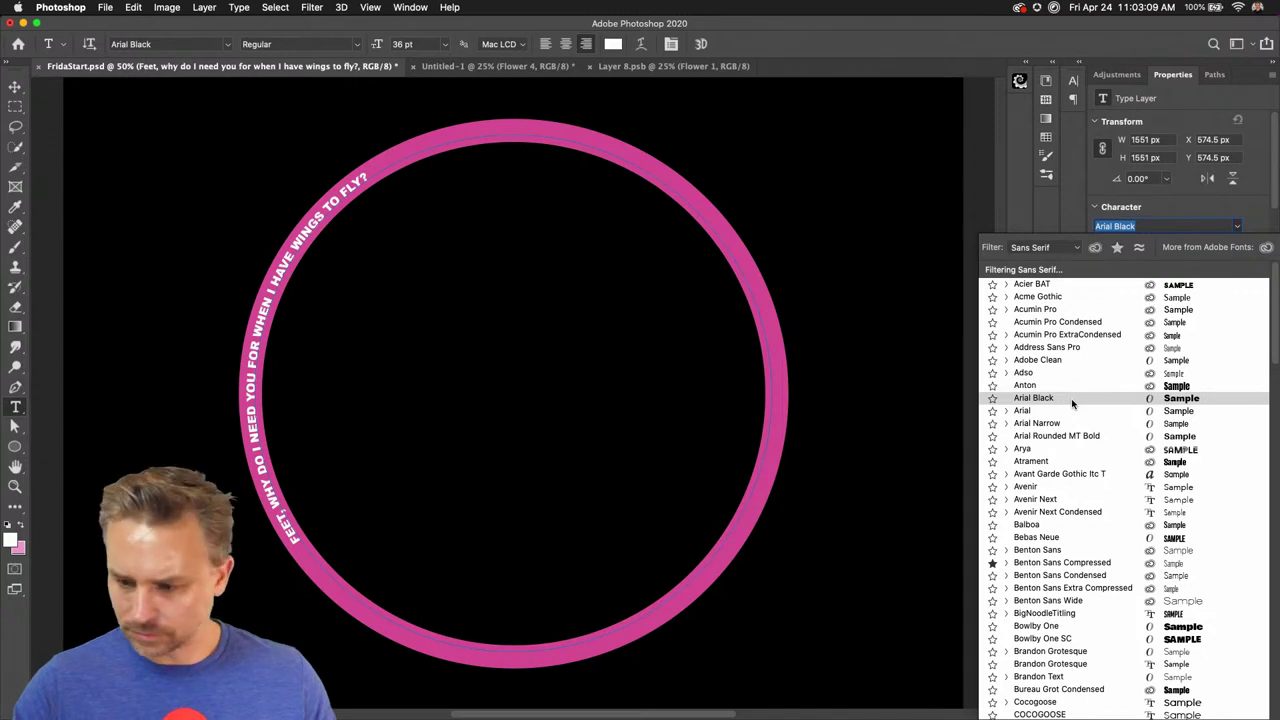
click(1071, 398)
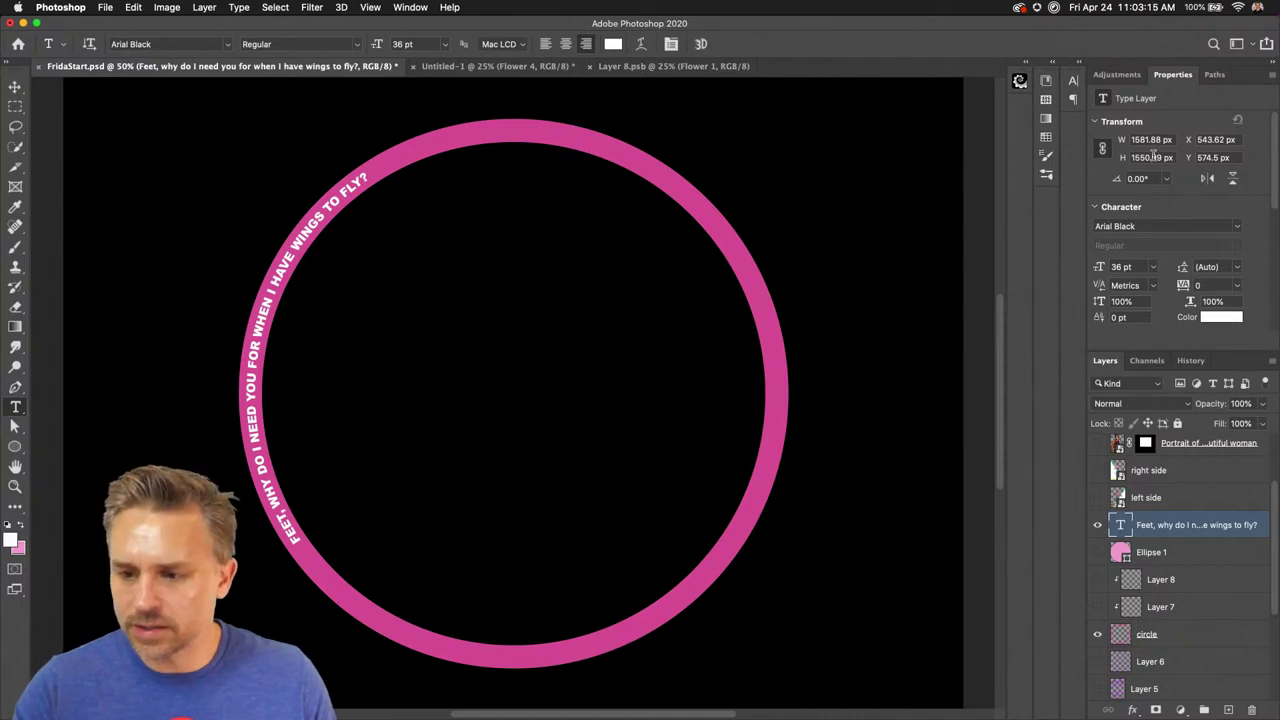
Filter the font list to Serif and set the quote in Adobe Caslon Pro
click(1238, 226)
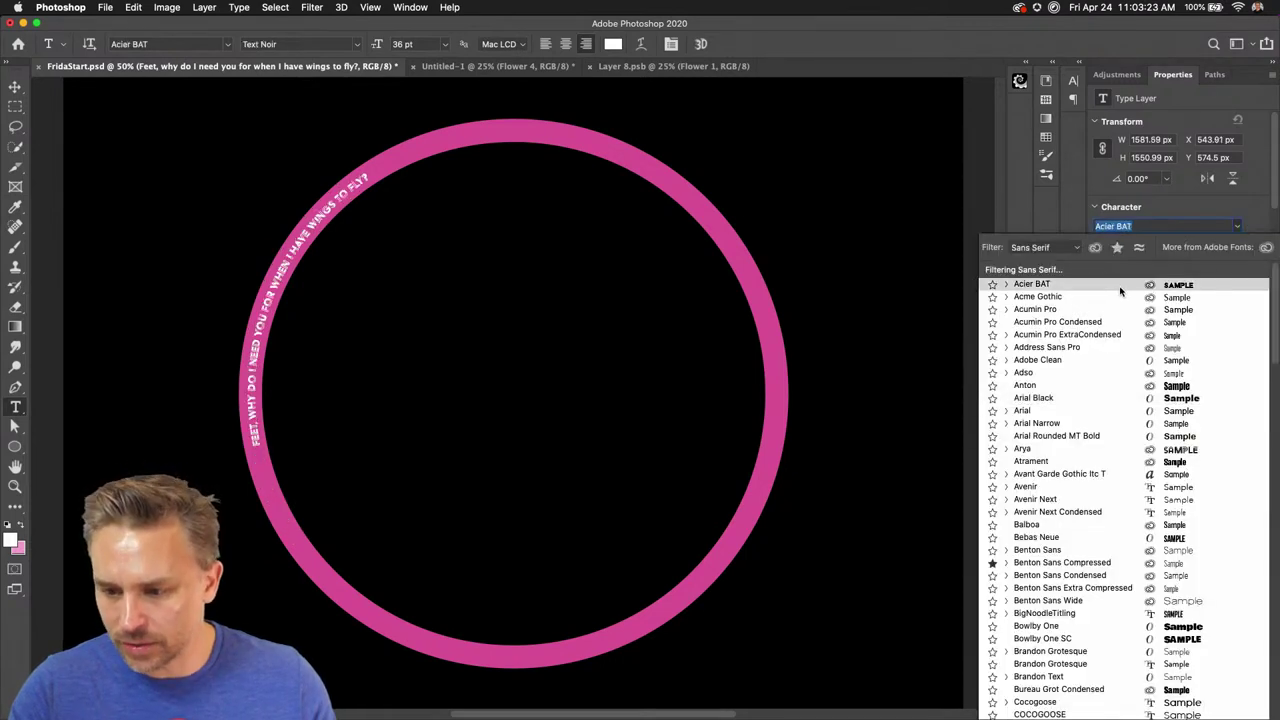
click(1044, 247)
click(1051, 224)
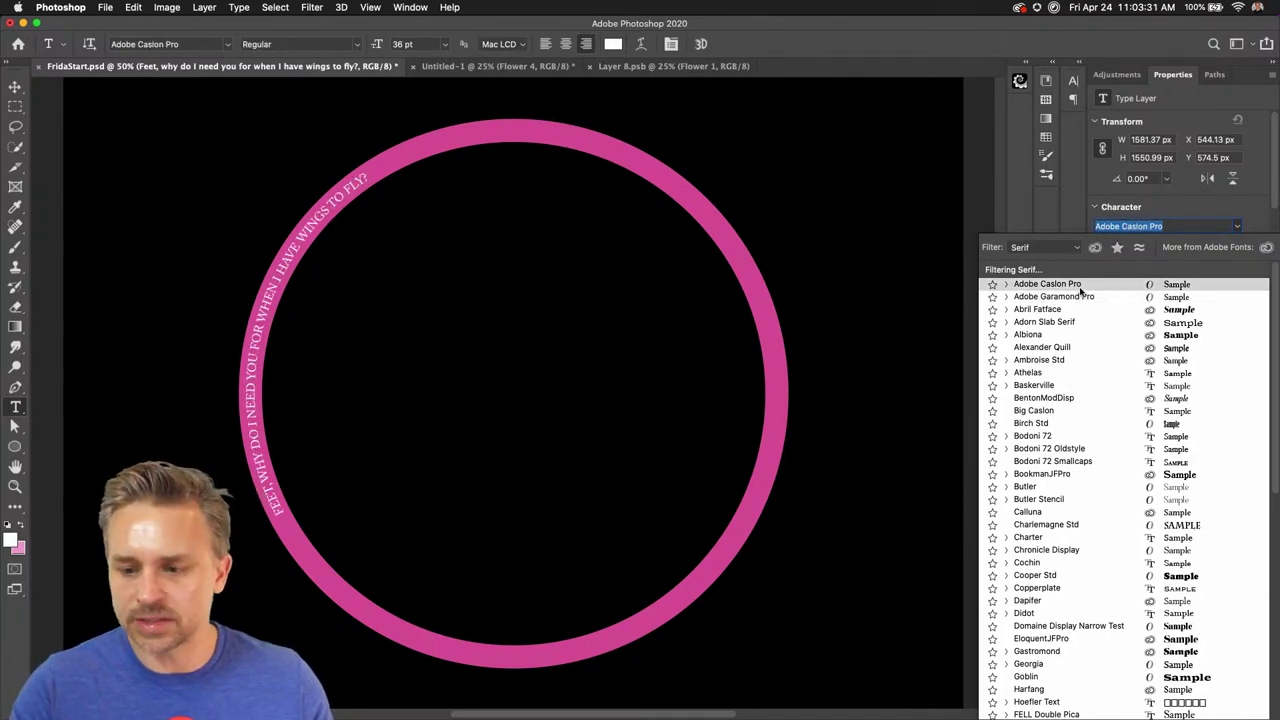
click(1079, 286)
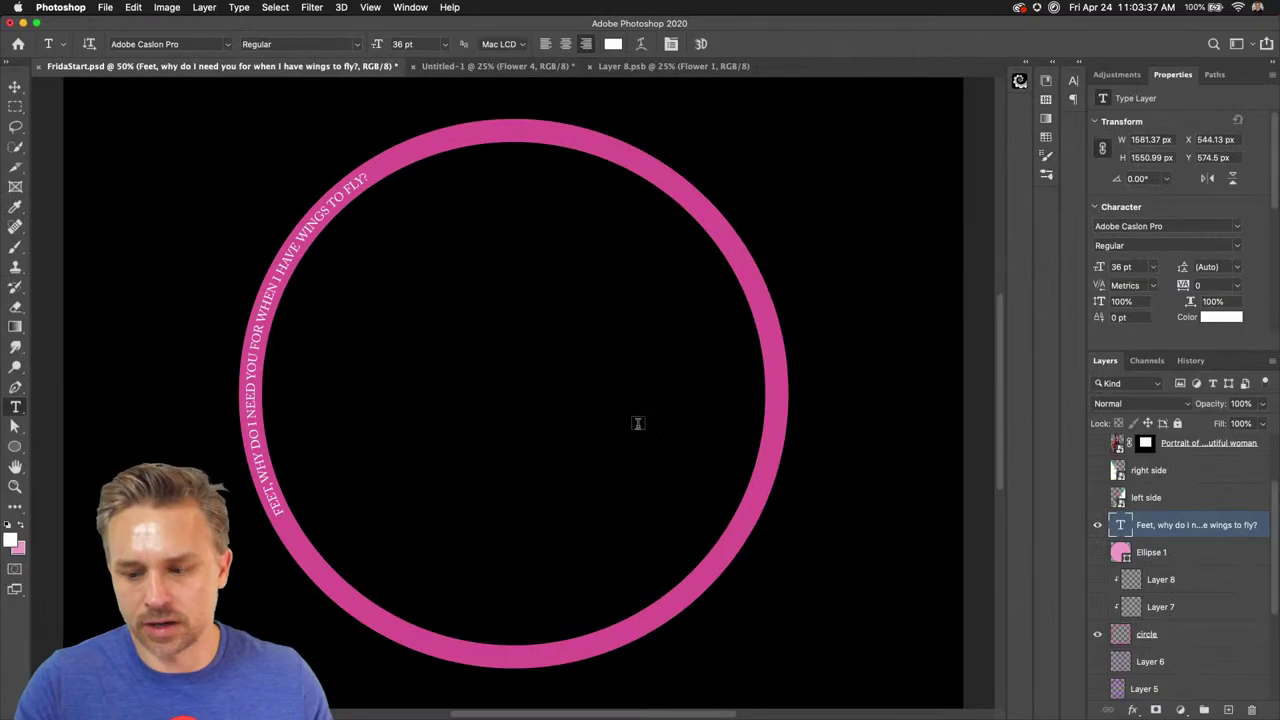
Fill the Background layer with white and show every artwork layer from Layer 7 up to Flower 4
double_click(1254, 78)
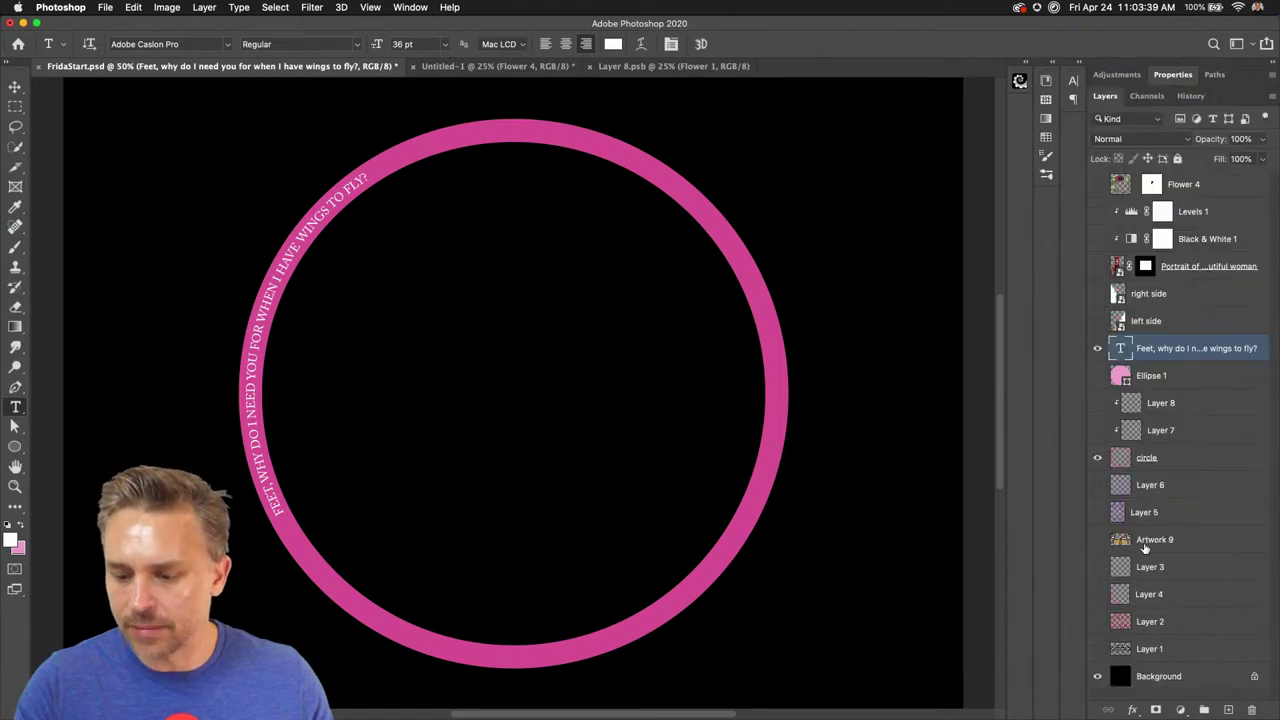
click(1146, 677)
key(alt+BackSpace)
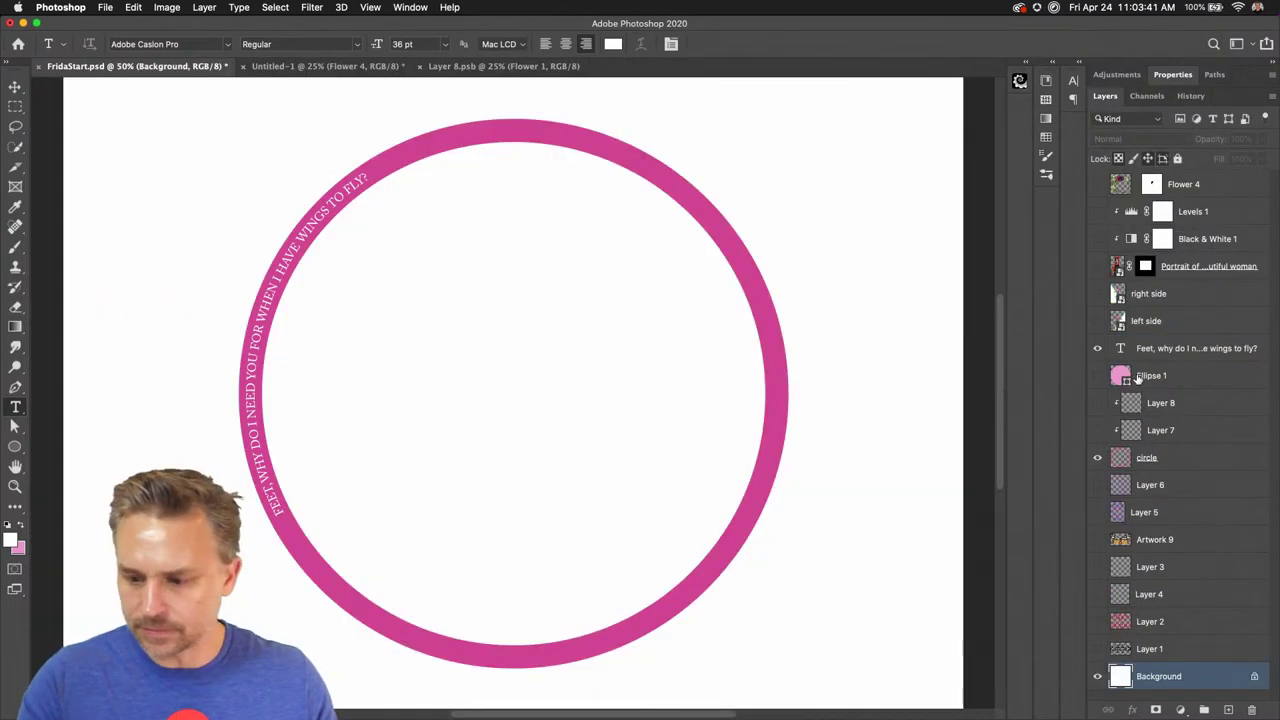
click(1160, 348)
click(1150, 457)
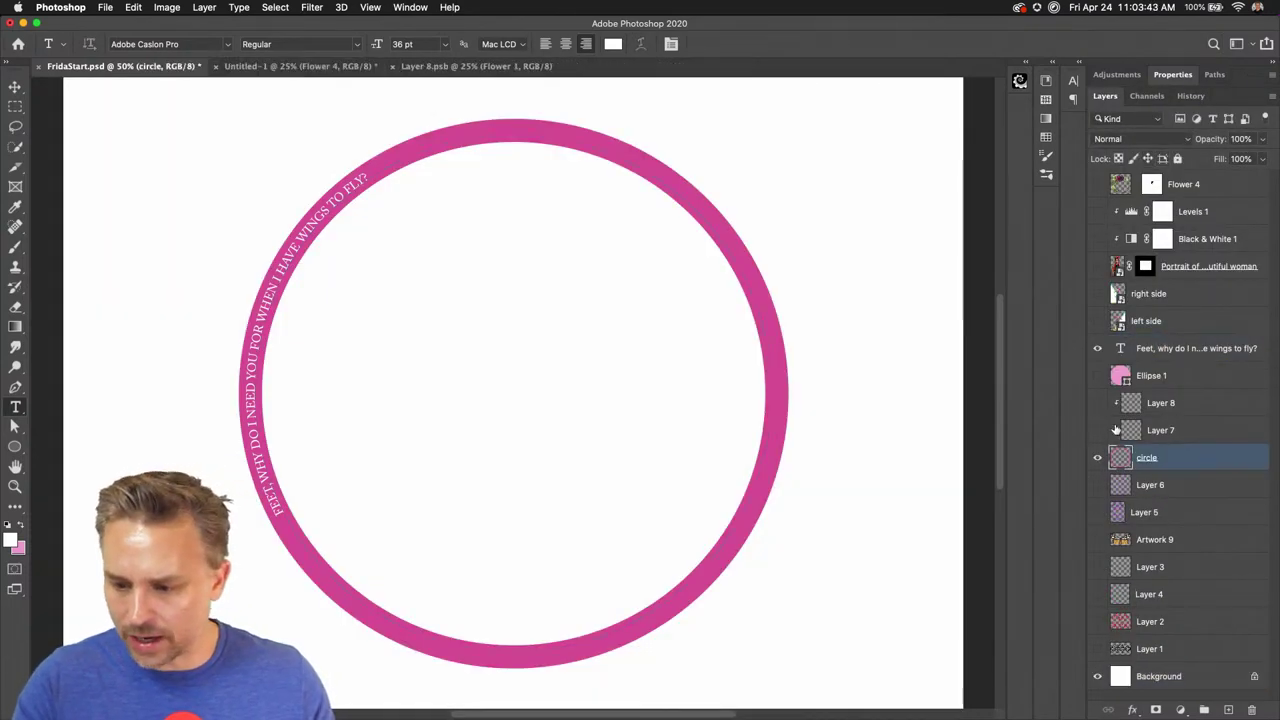
drag(1097, 431, 1100, 200)
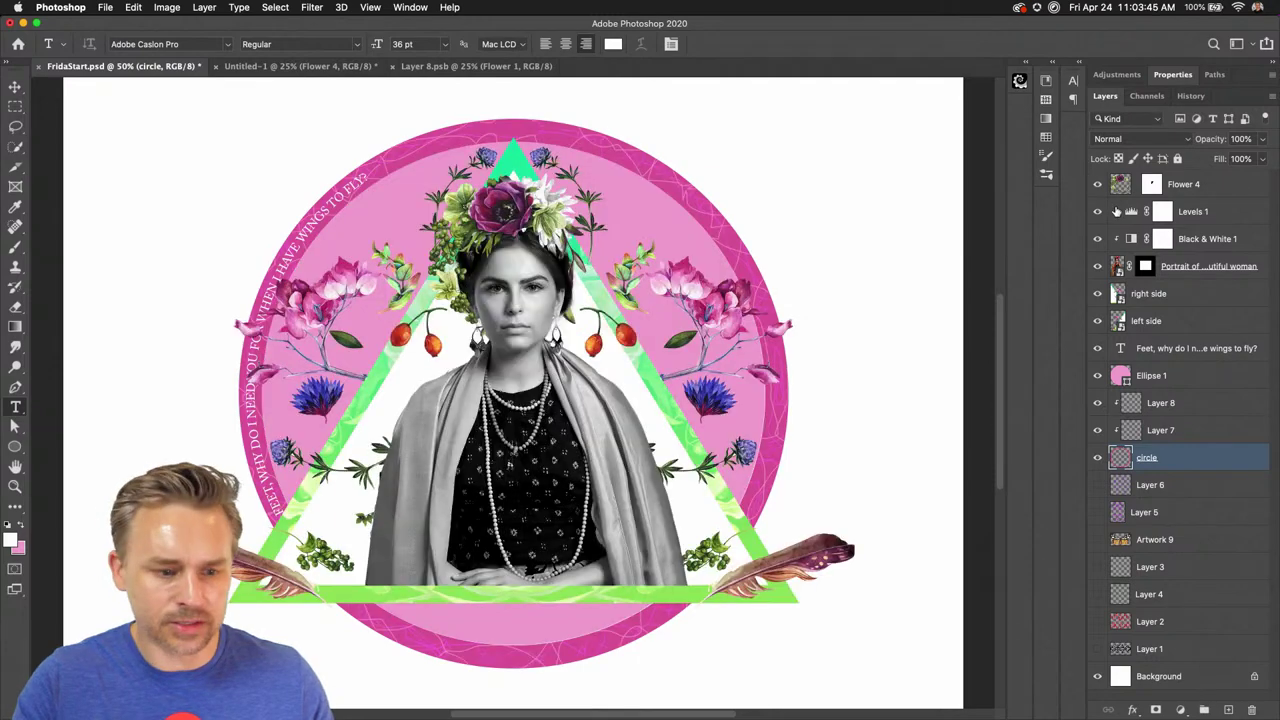
Rotate the quote text clockwise around the ring so it follows the upper-left arc and ends just past the top centre
click(1160, 348)
key(super+t)
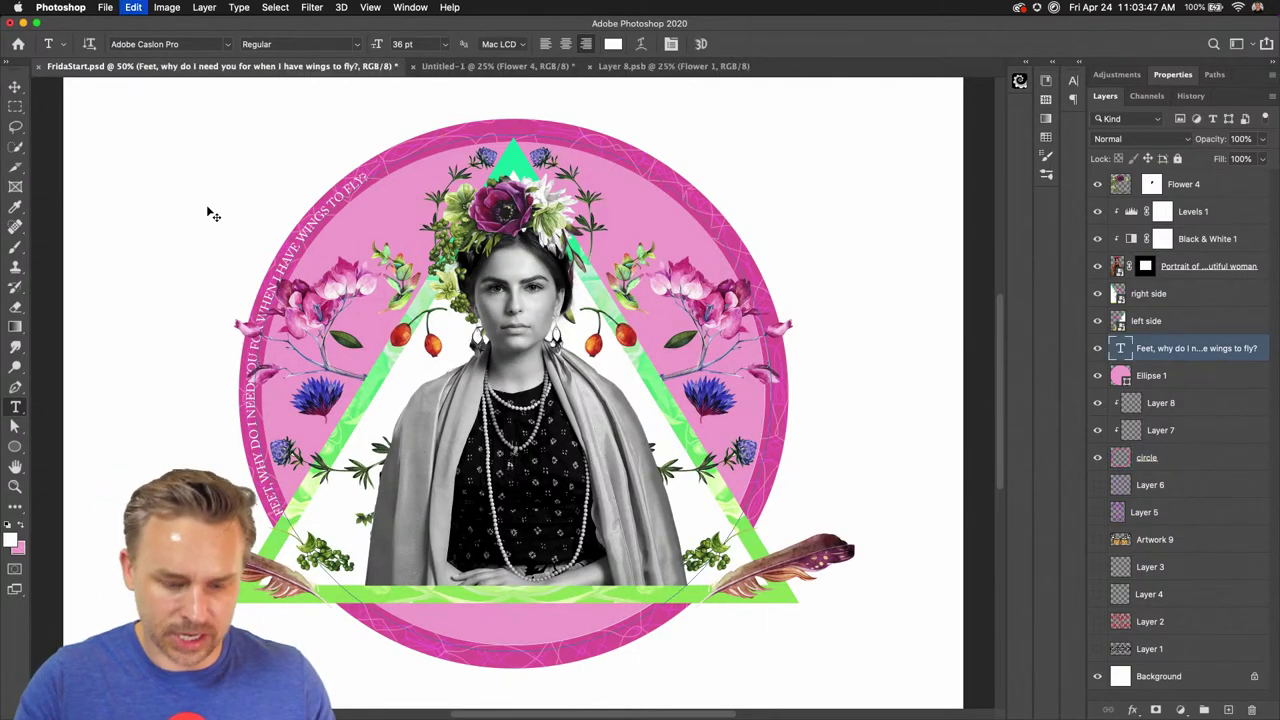
drag(229, 106, 740, 155)
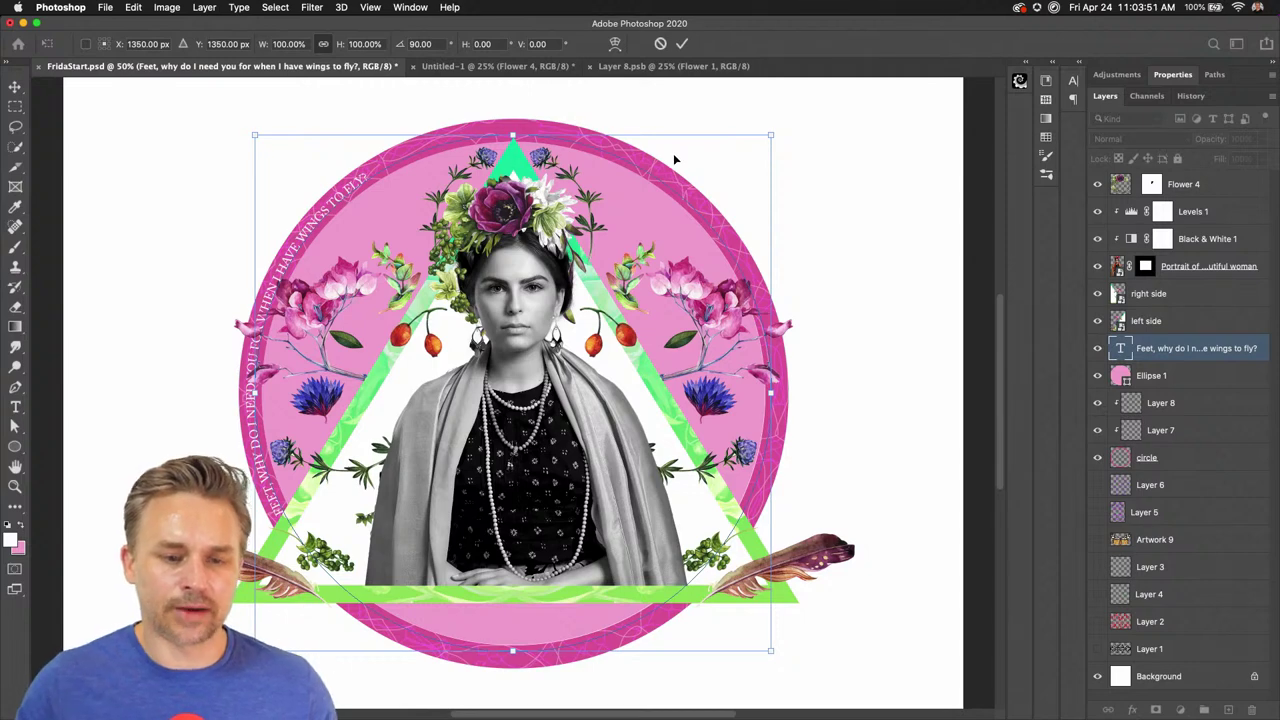
key(Return)
key(super+t)
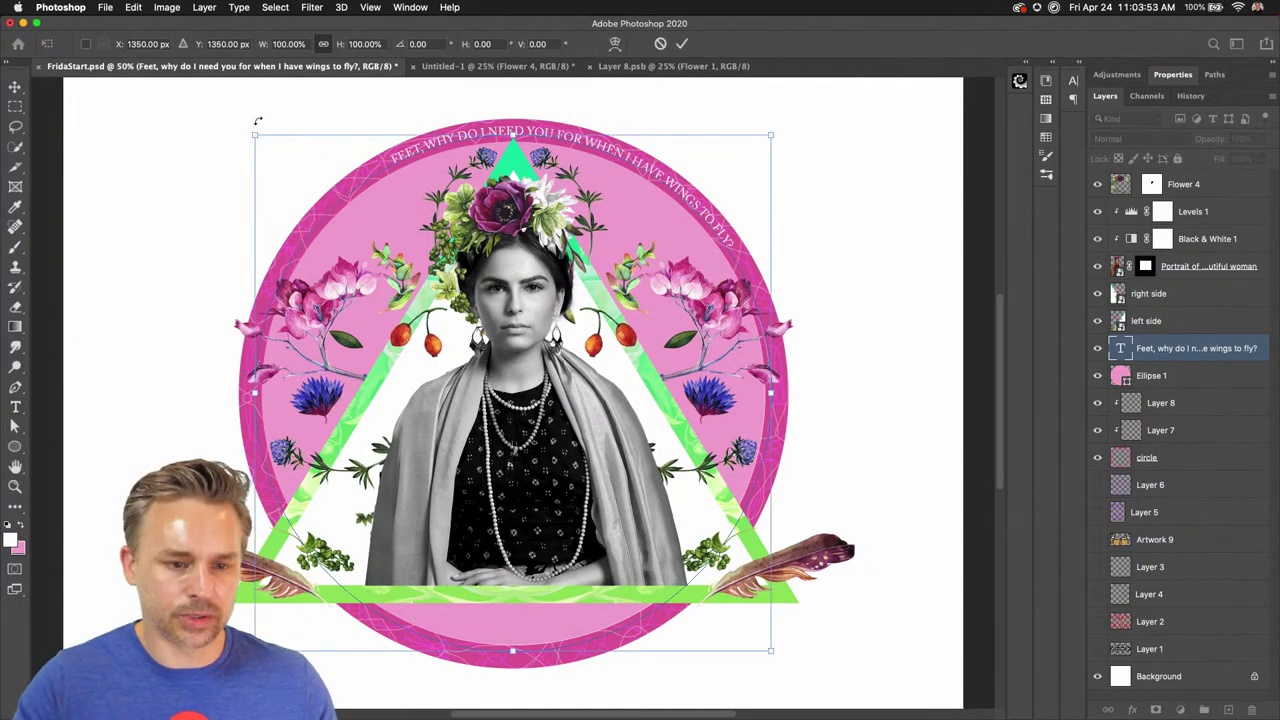
drag(242, 128, 143, 420)
key(Return)
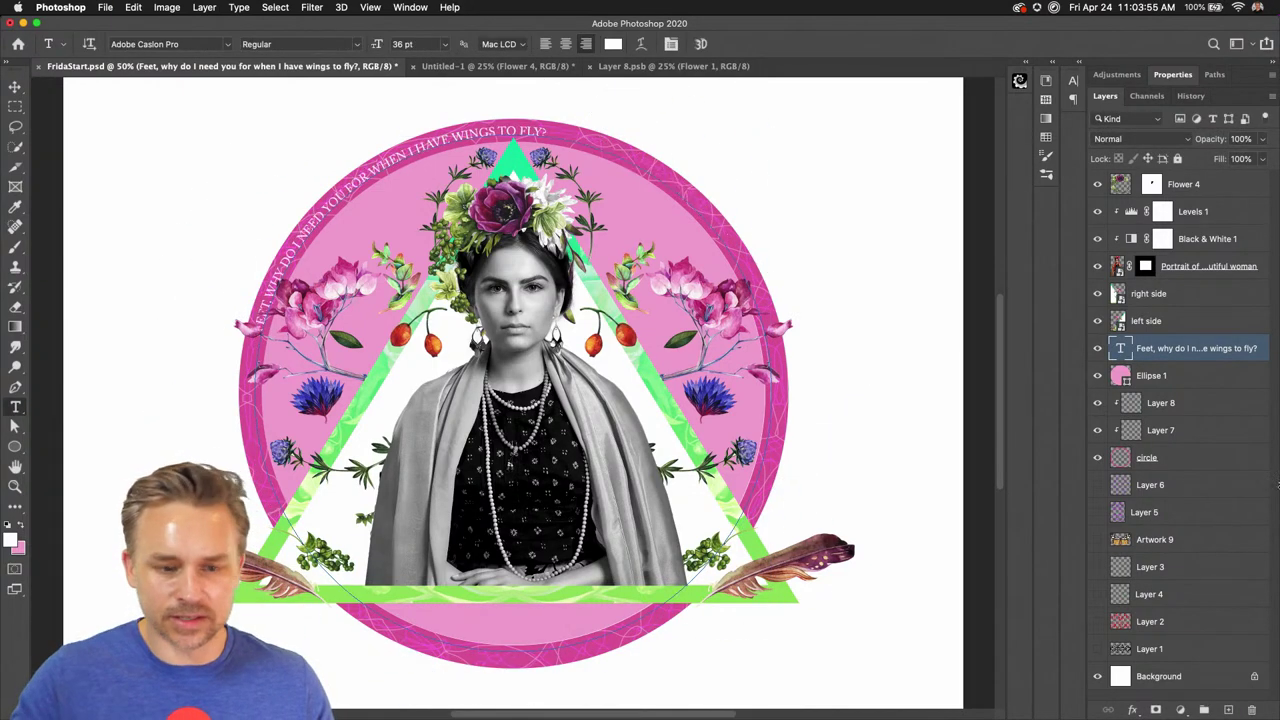
Duplicate the quote's text layer and copy the Spanish line "Pies, ¿para qué los quiero si tengo alas para volar?" from the pull-down notes
drag(1136, 350, 1228, 709)
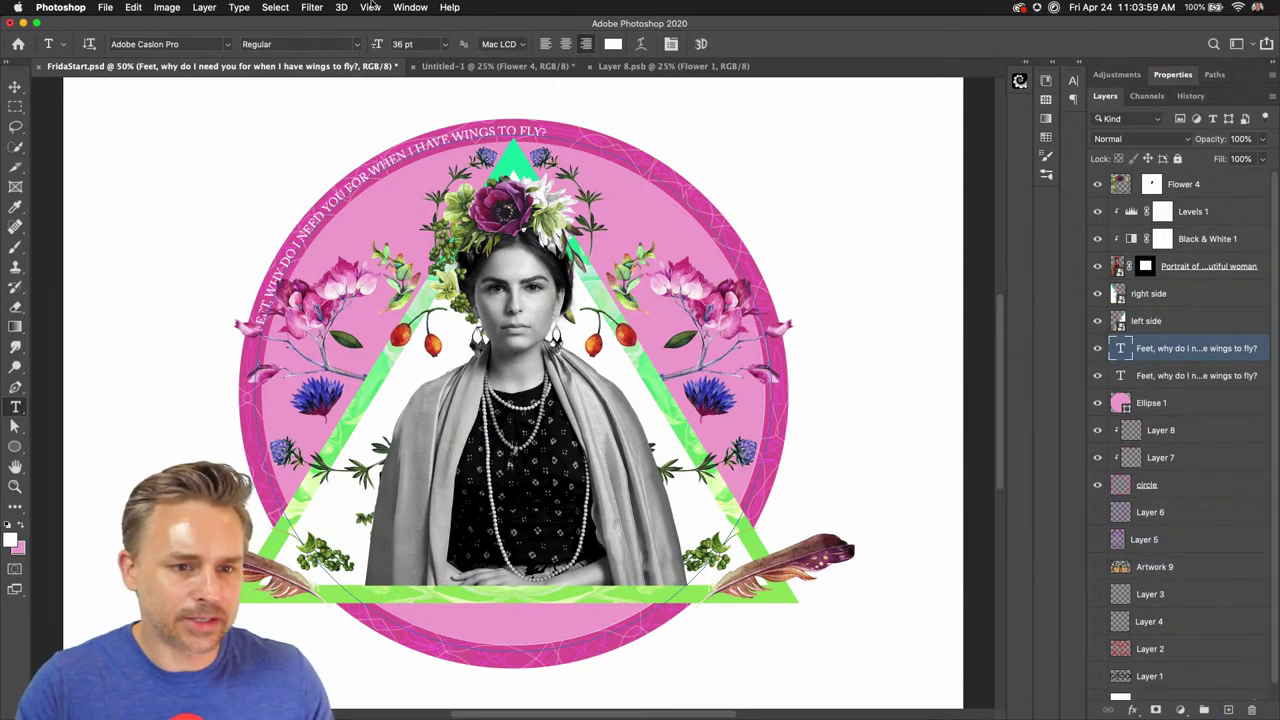
scroll(614, 5, down, 2)
mouse_move(434, 60)
mouse_down()
mouse_move(688, 60)
mouse_move(436, 72)
mouse_up()
click(688, 71)
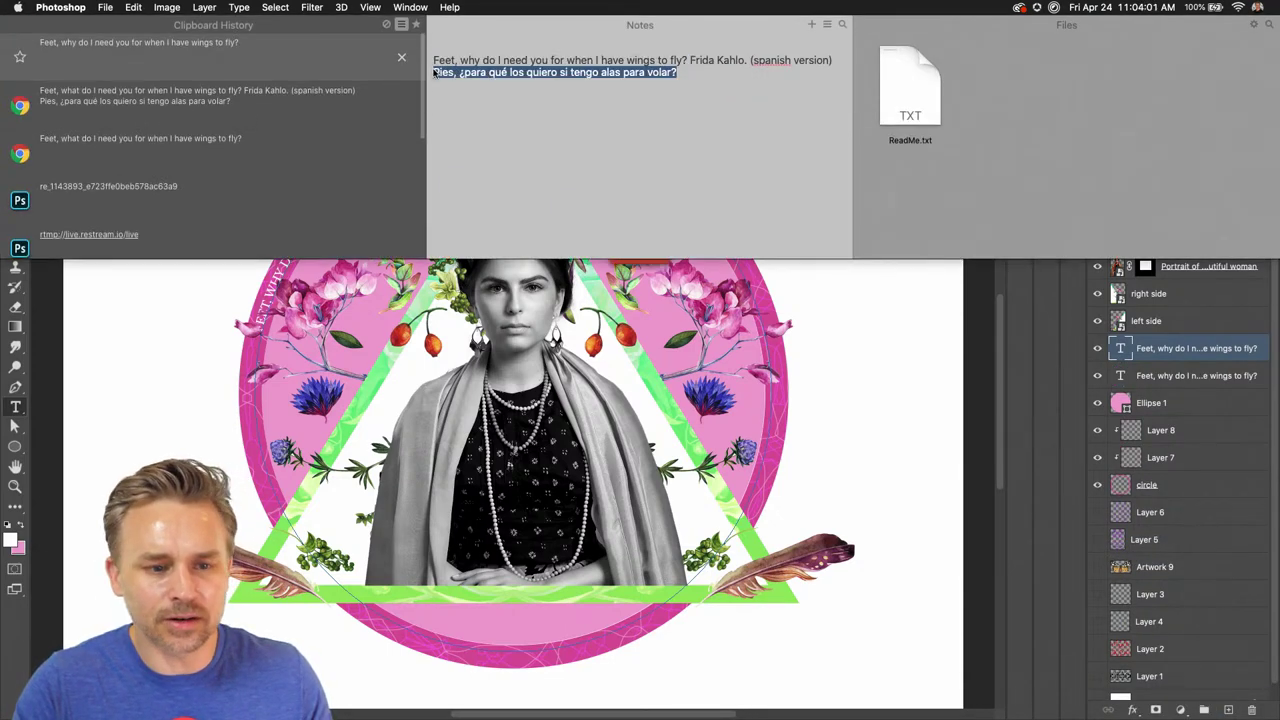
key(super+c)
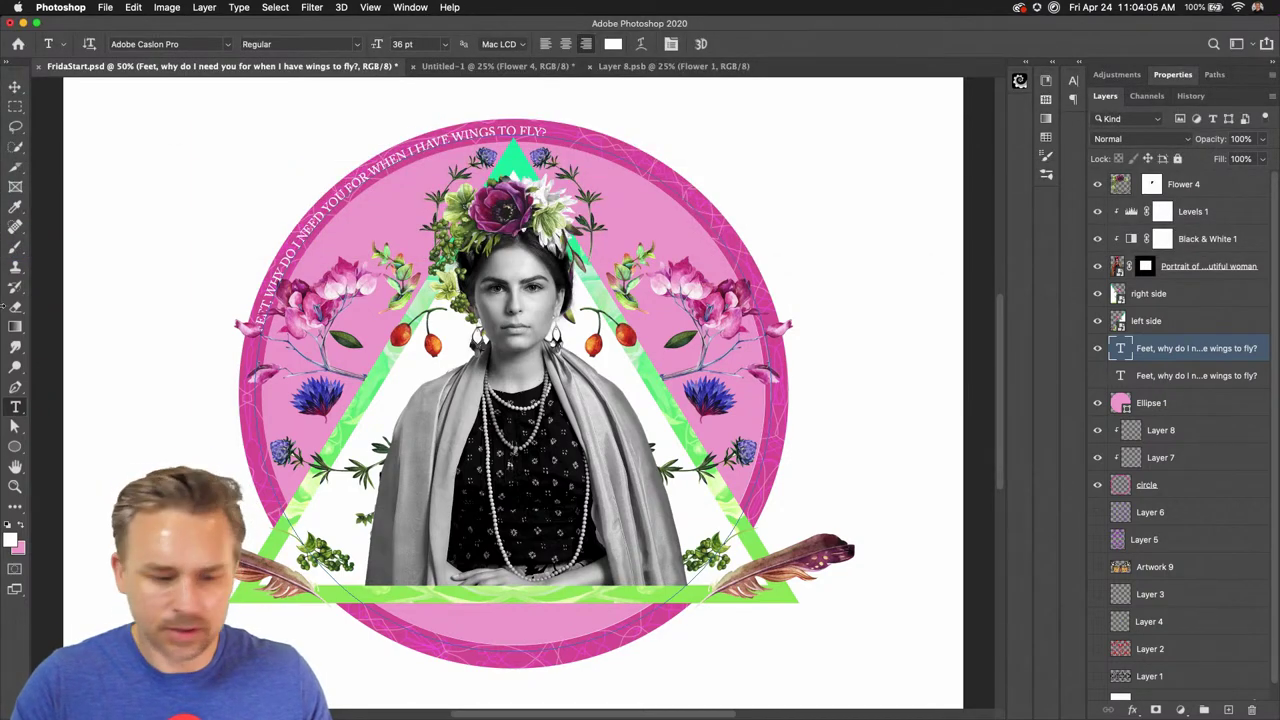
Replace all the text in the upper quote layer with the copied Spanish version
click(298, 243)
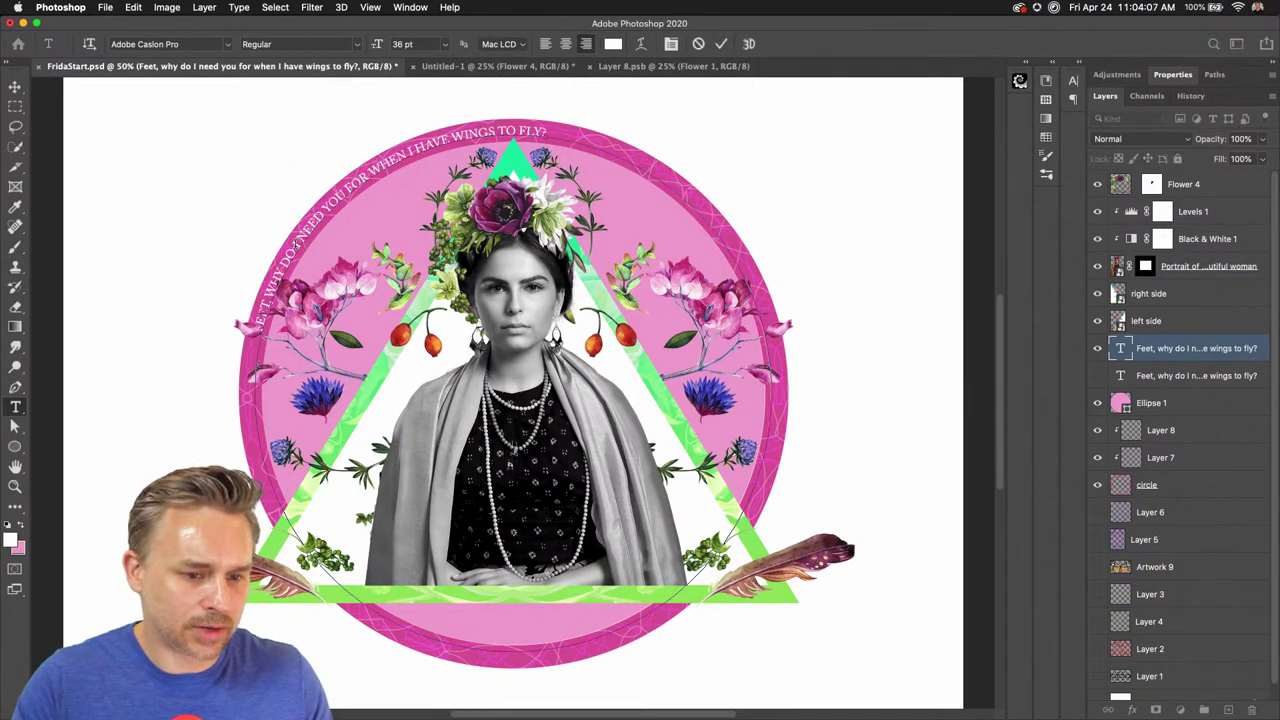
key(super+a)
key(super+v)
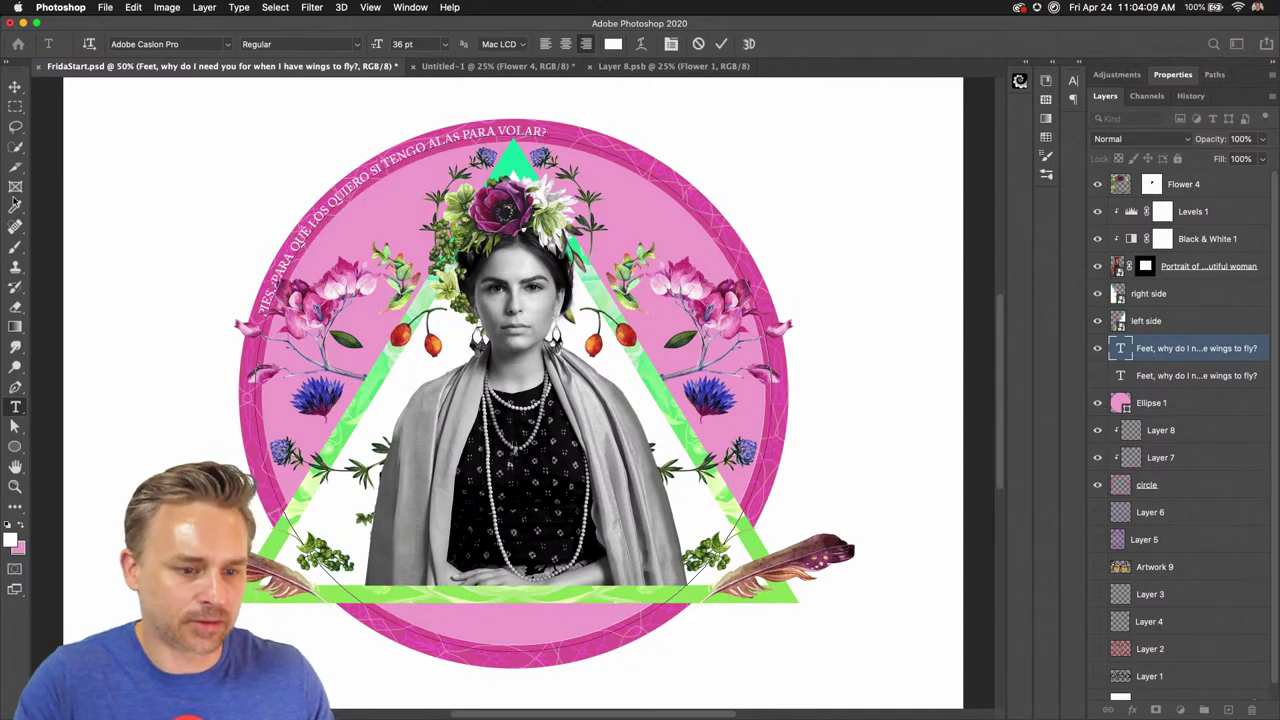
Rotate the Spanish quote clockwise around the ring so it follows the upper-right arc, starting just past the top centre
click(15, 87)
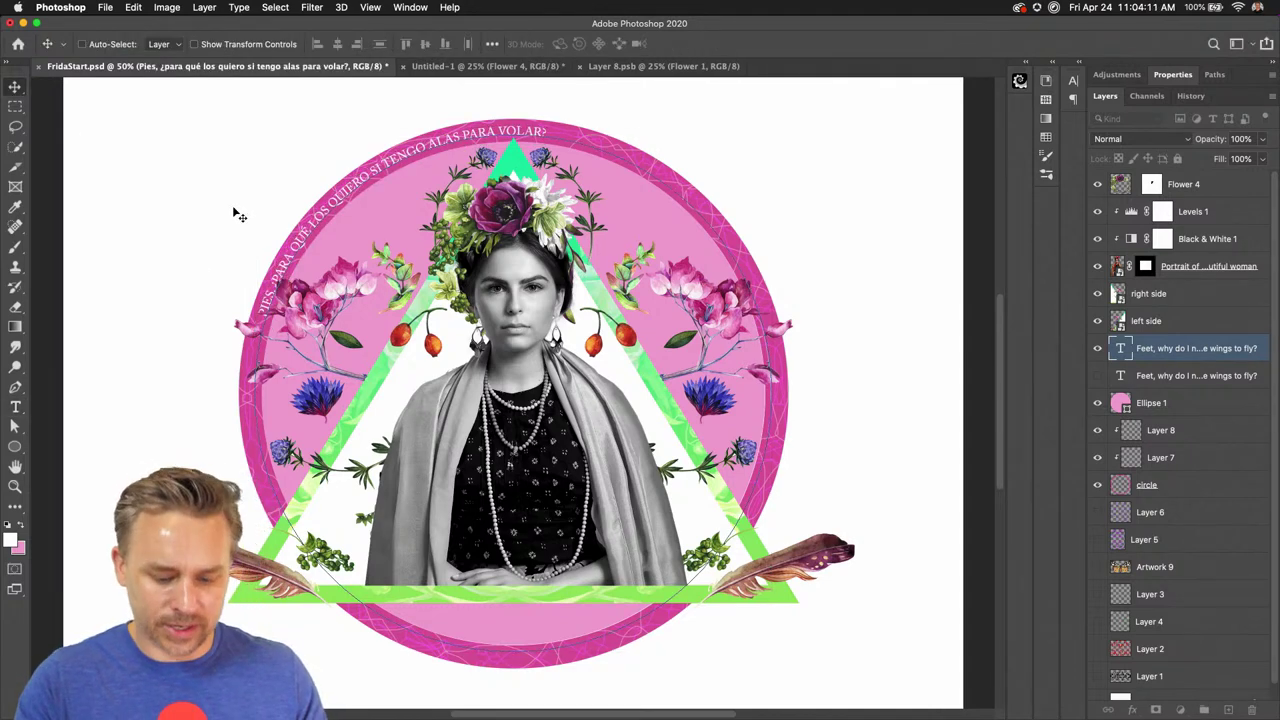
key(super+t)
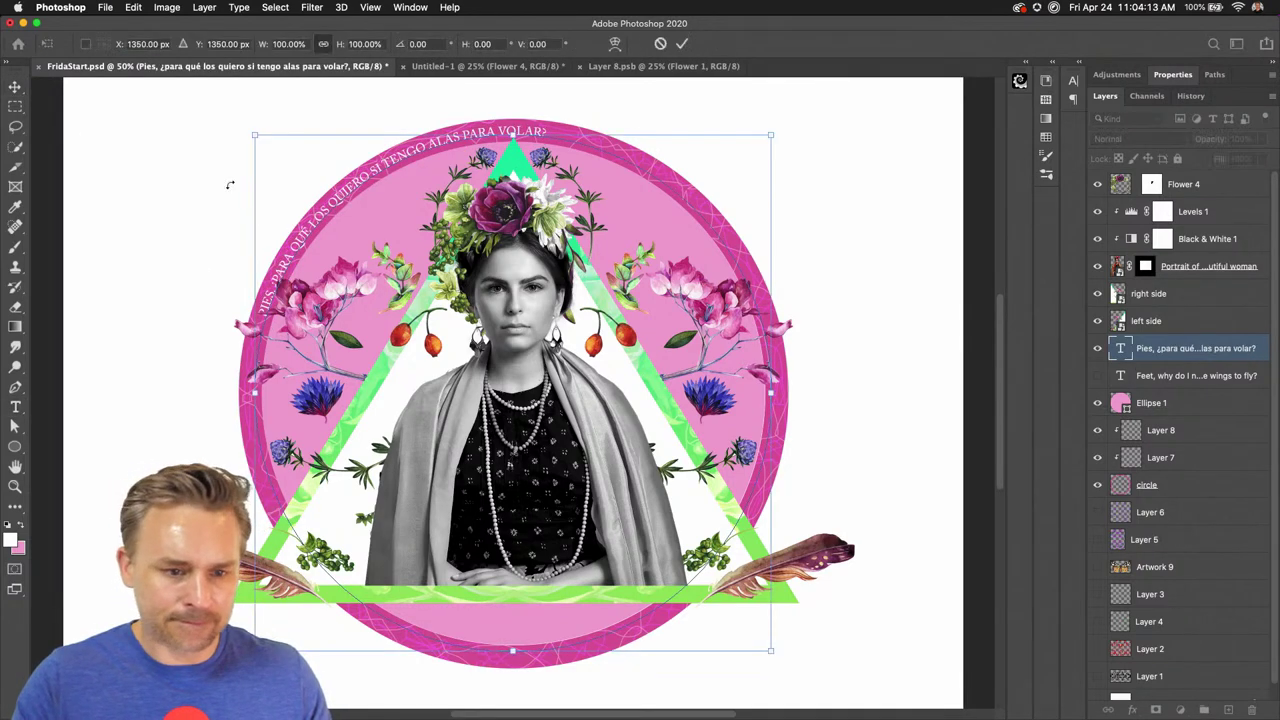
drag(230, 185, 780, 150)
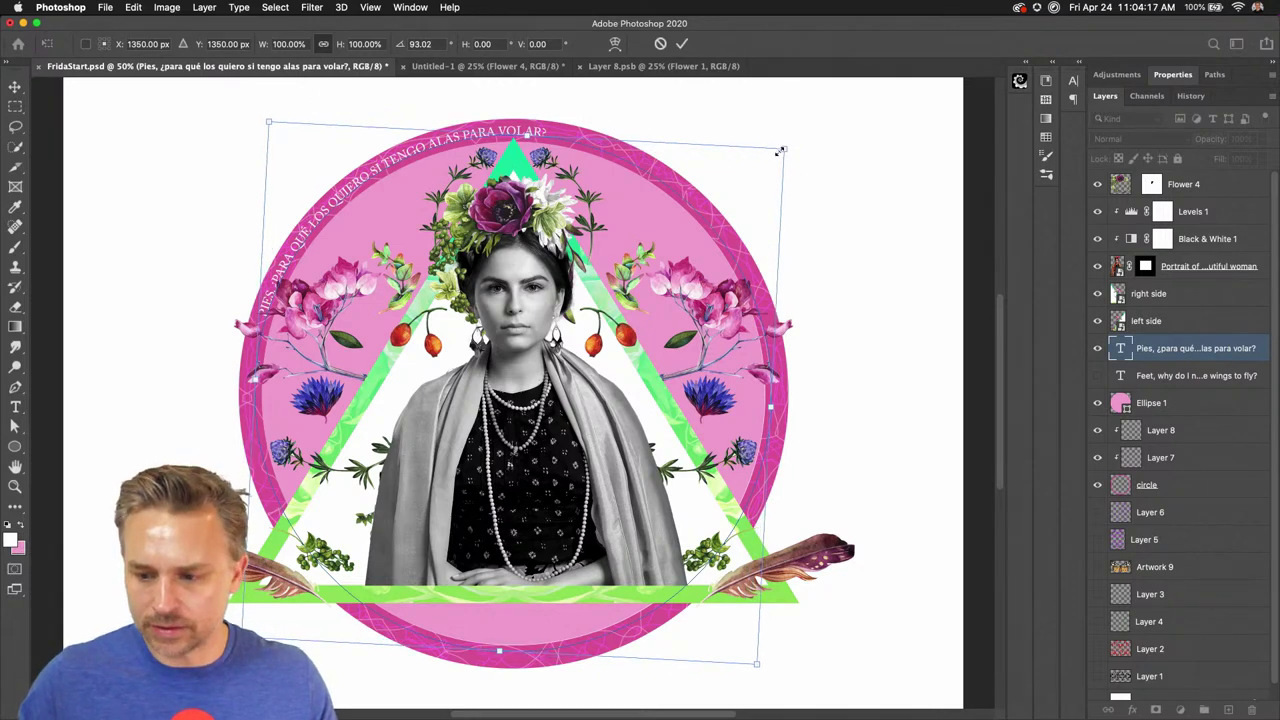
key(Return)
key(super+t)
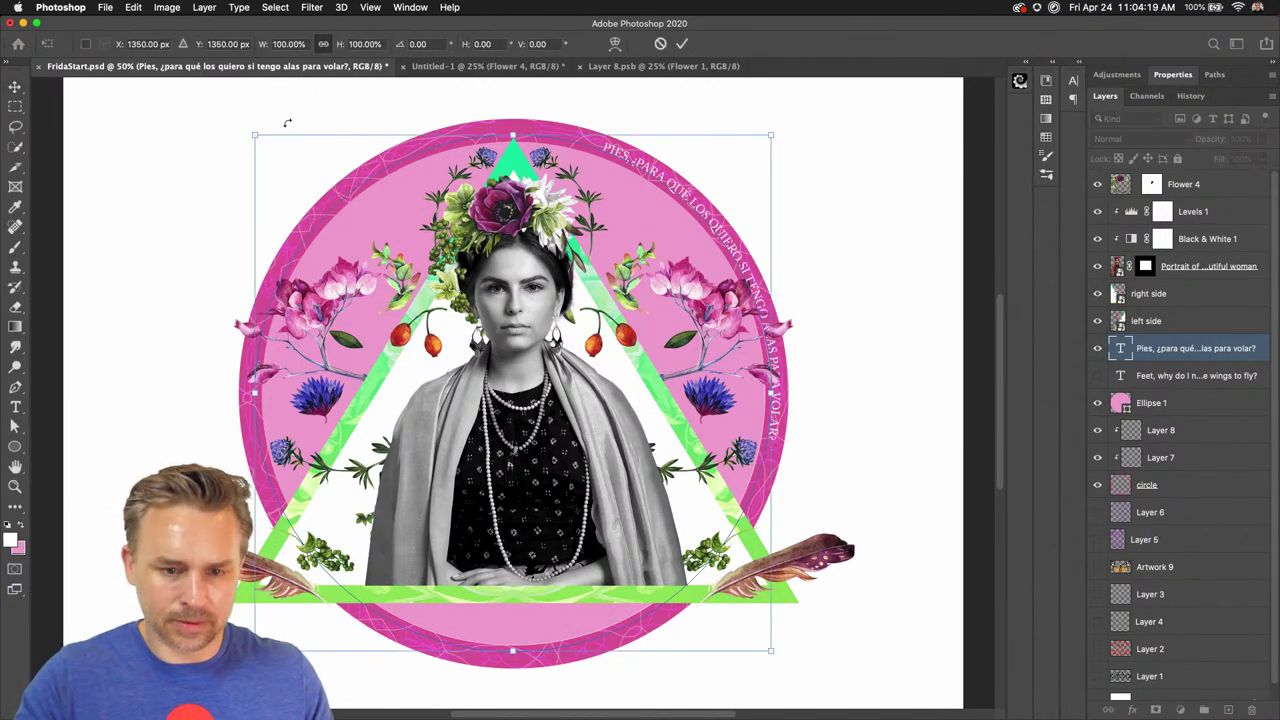
drag(287, 122, 171, 180)
key(Return)
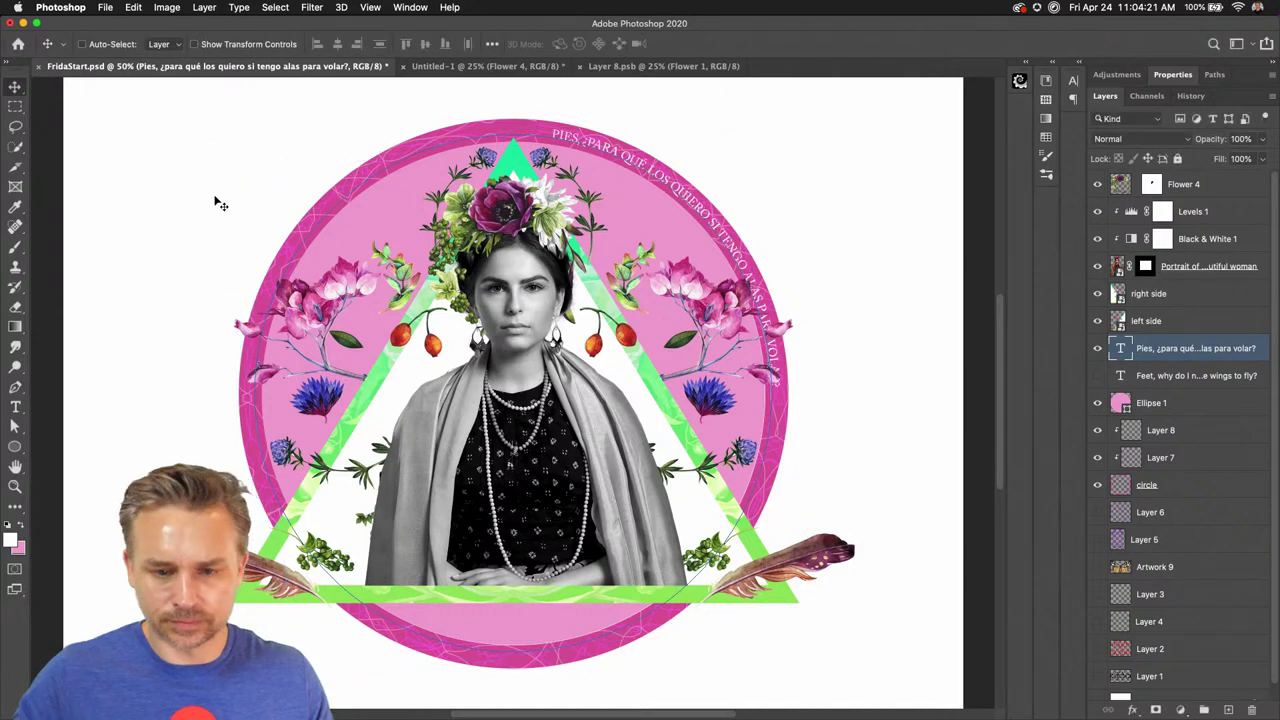
Show the English quote layer and rotate it slightly counterclockwise, leaving a gap between both quotes at the ring's top
click(1149, 377)
click(1098, 376)
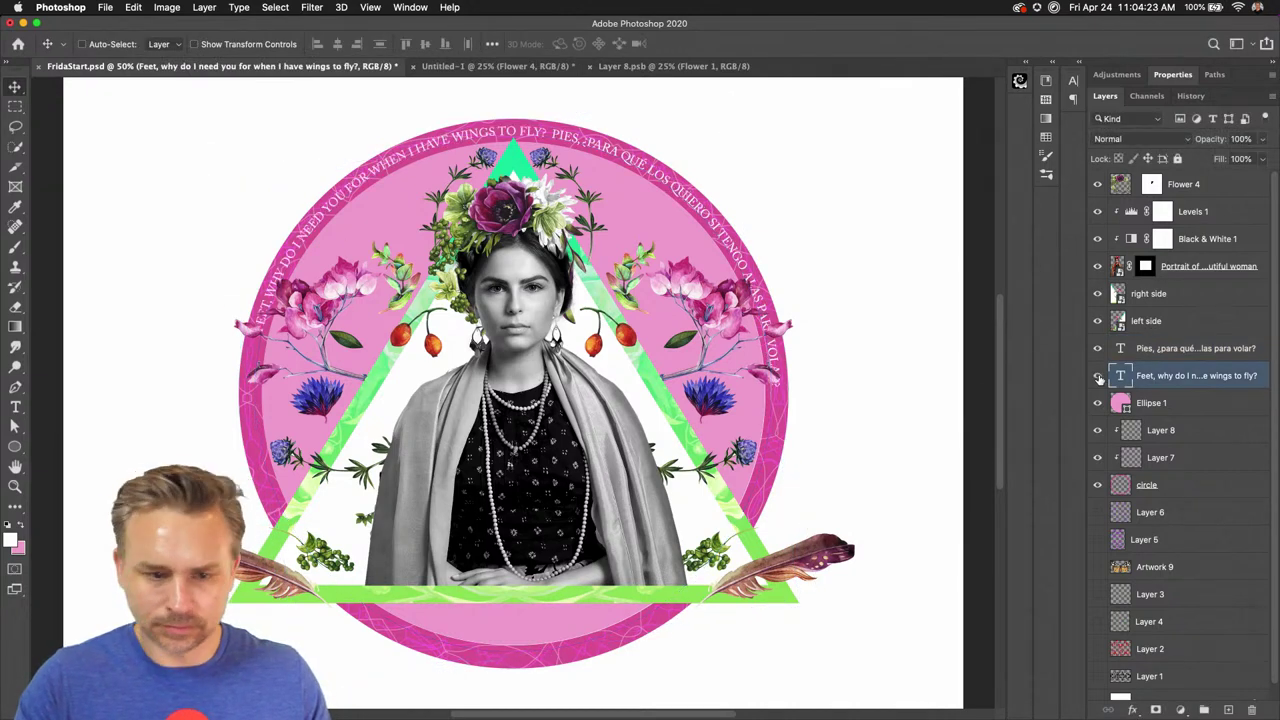
key(super+t)
drag(222, 133, 200, 204)
key(Return)
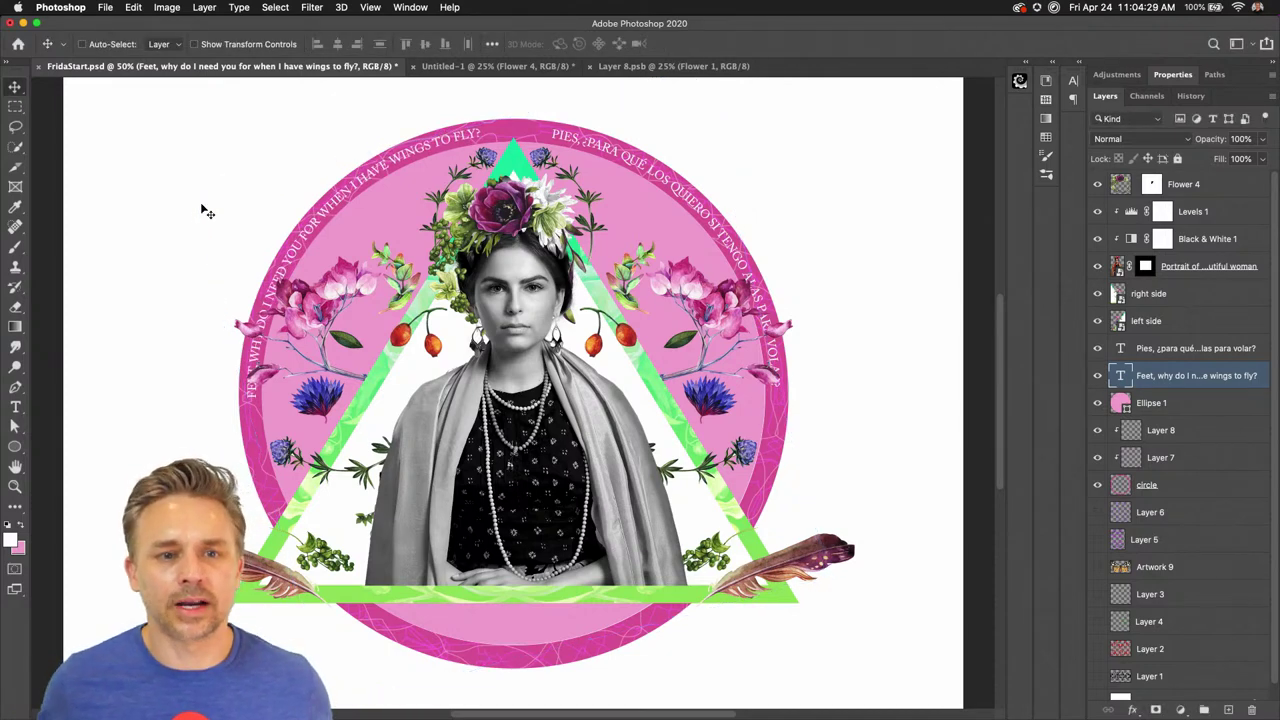
Hide the Ellipse 1 layer and apply a yellow-to-magenta gradient preset to the circle layer as a clipped gradient fill
click(1100, 403)
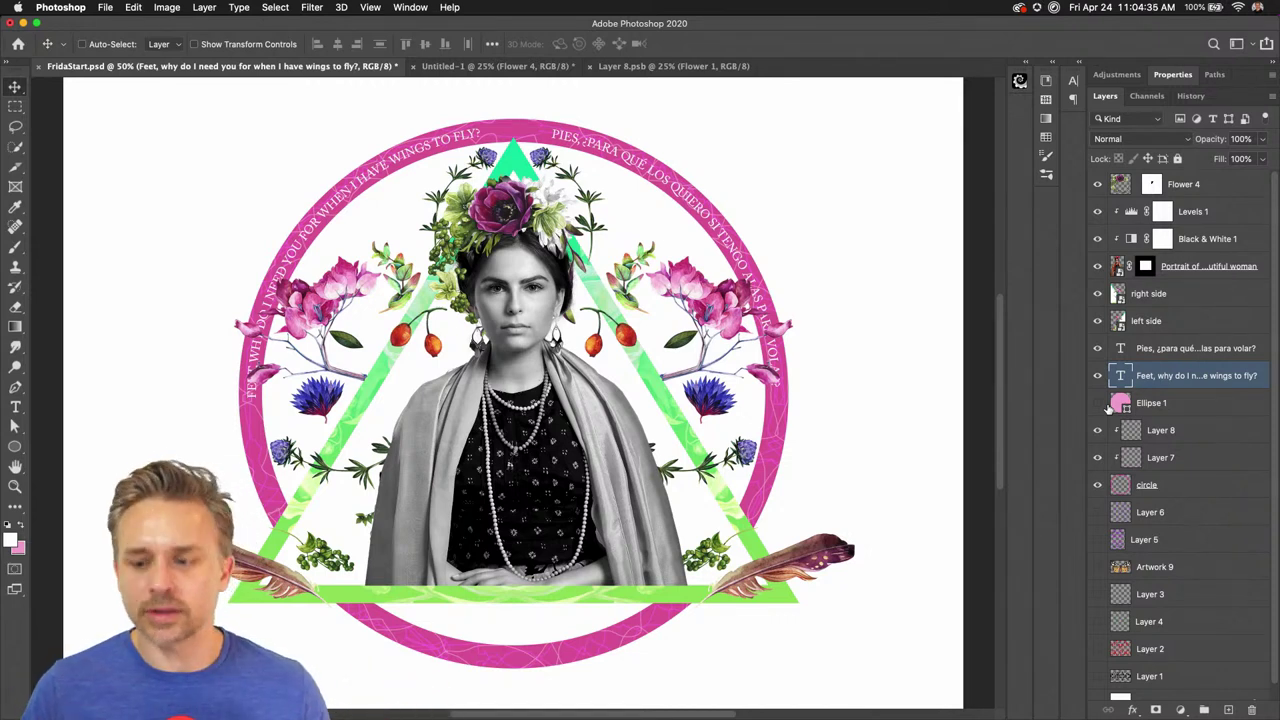
click(1175, 493)
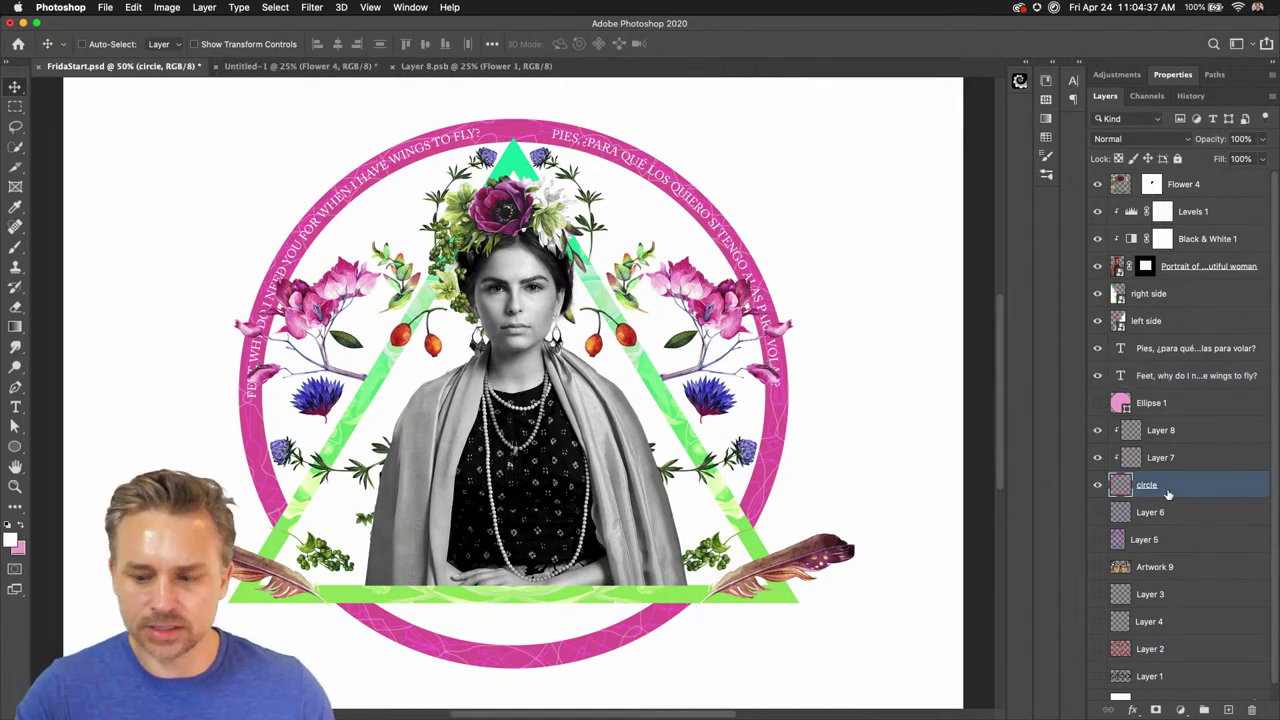
click(1053, 65)
click(868, 74)
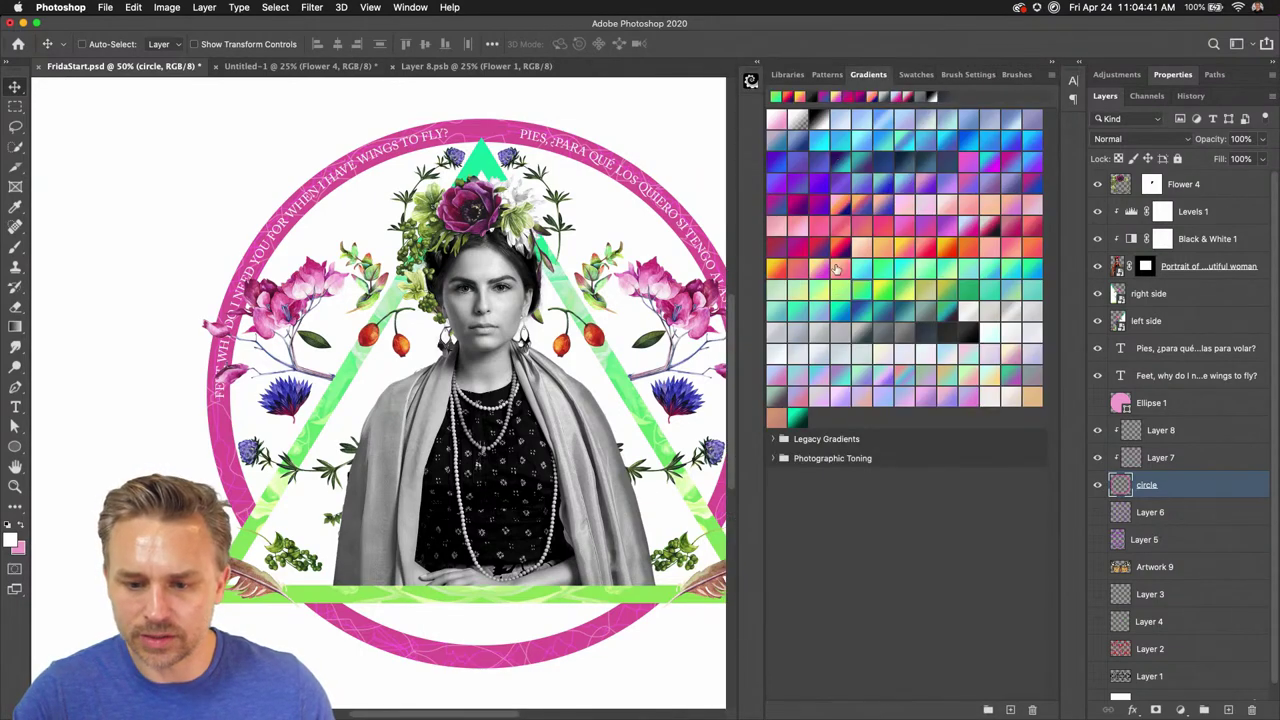
click(837, 268)
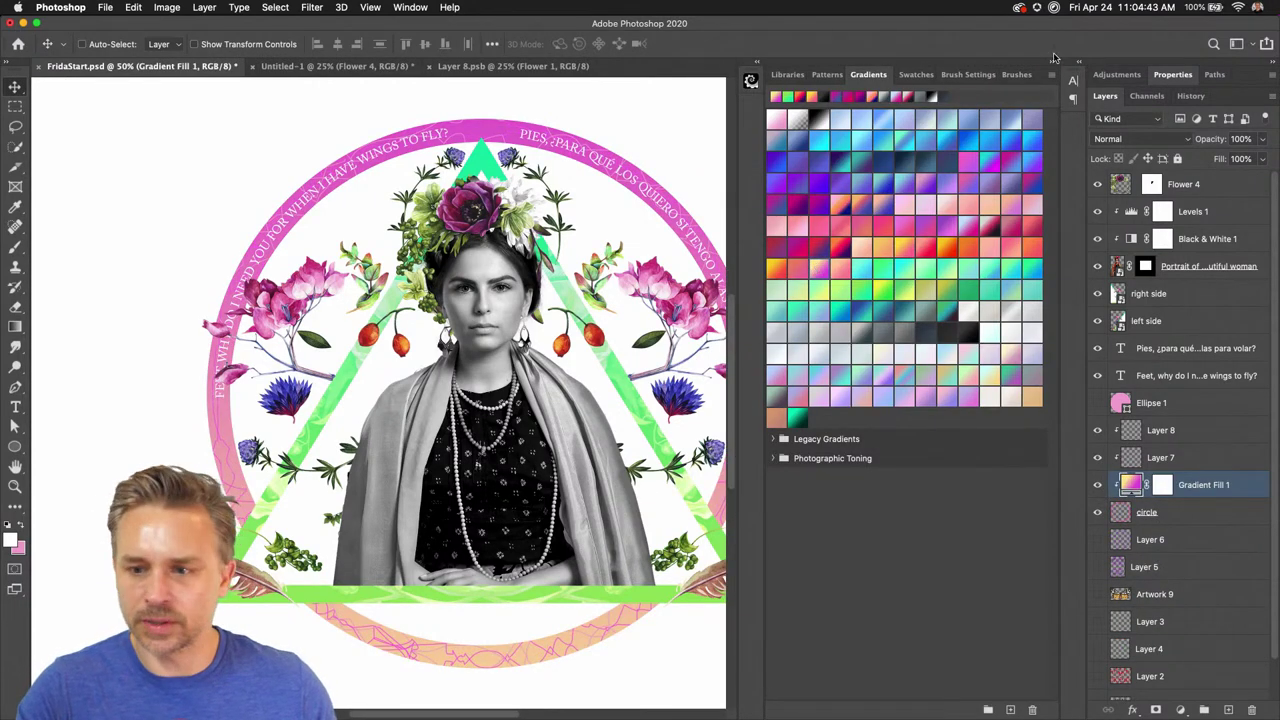
click(1052, 64)
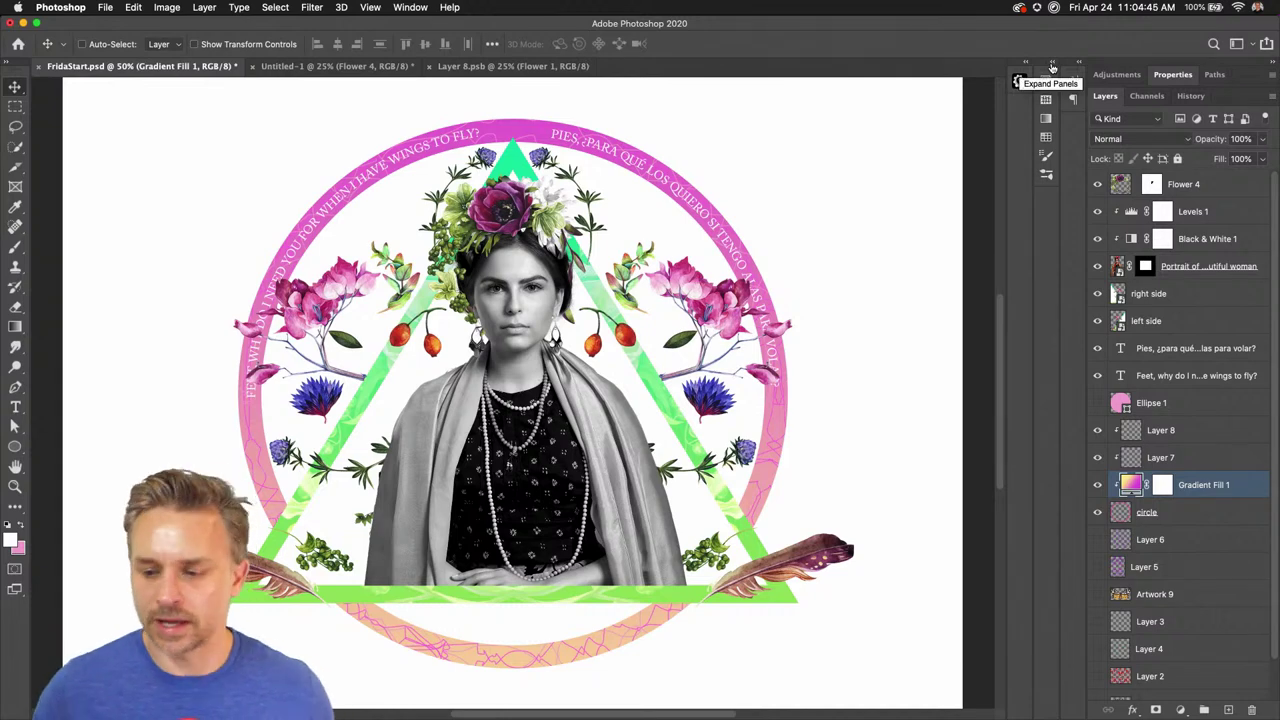
click(1172, 75)
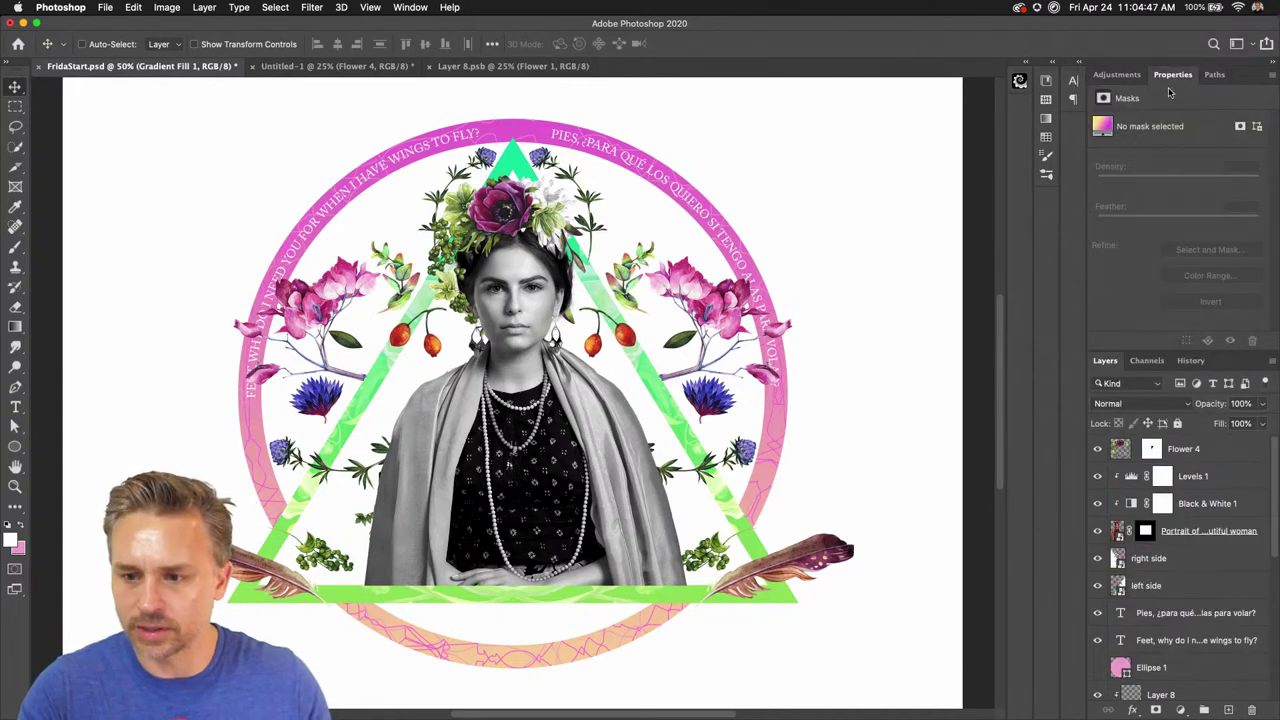
click(1172, 75)
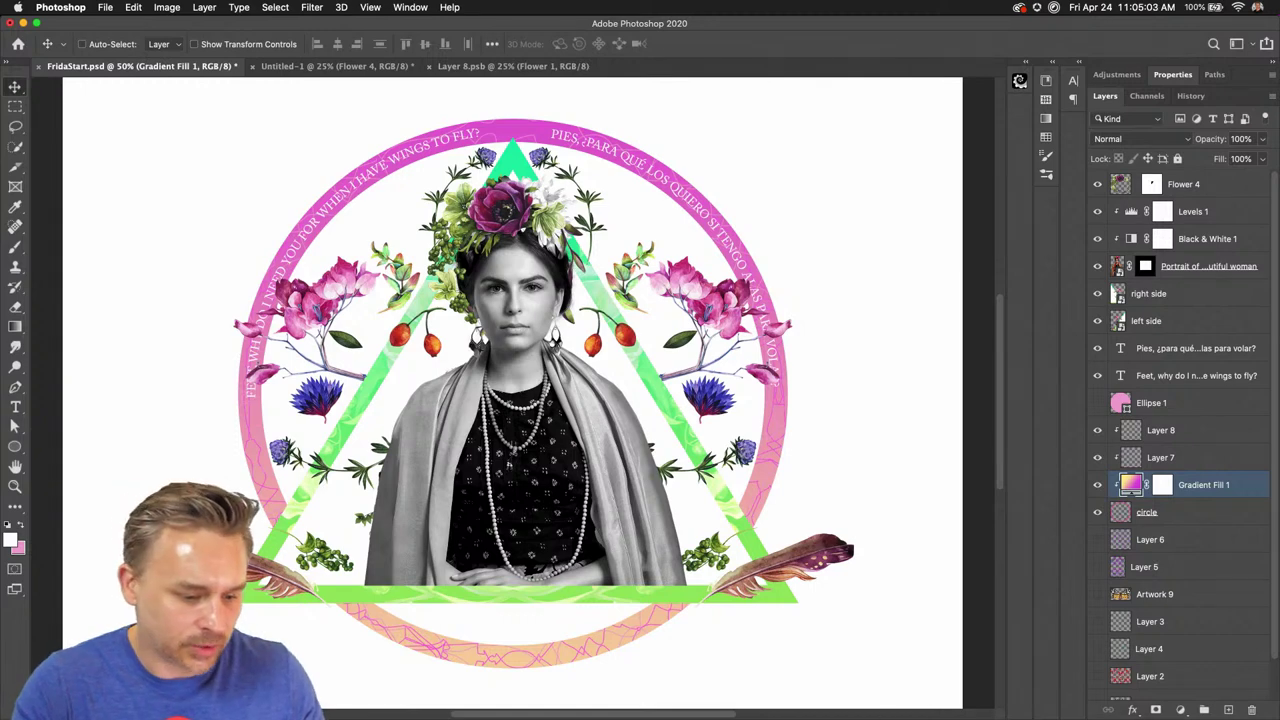
Switch to Illustrator and release the wavy-line blend into its two original lines
mouse_move(250, 715)
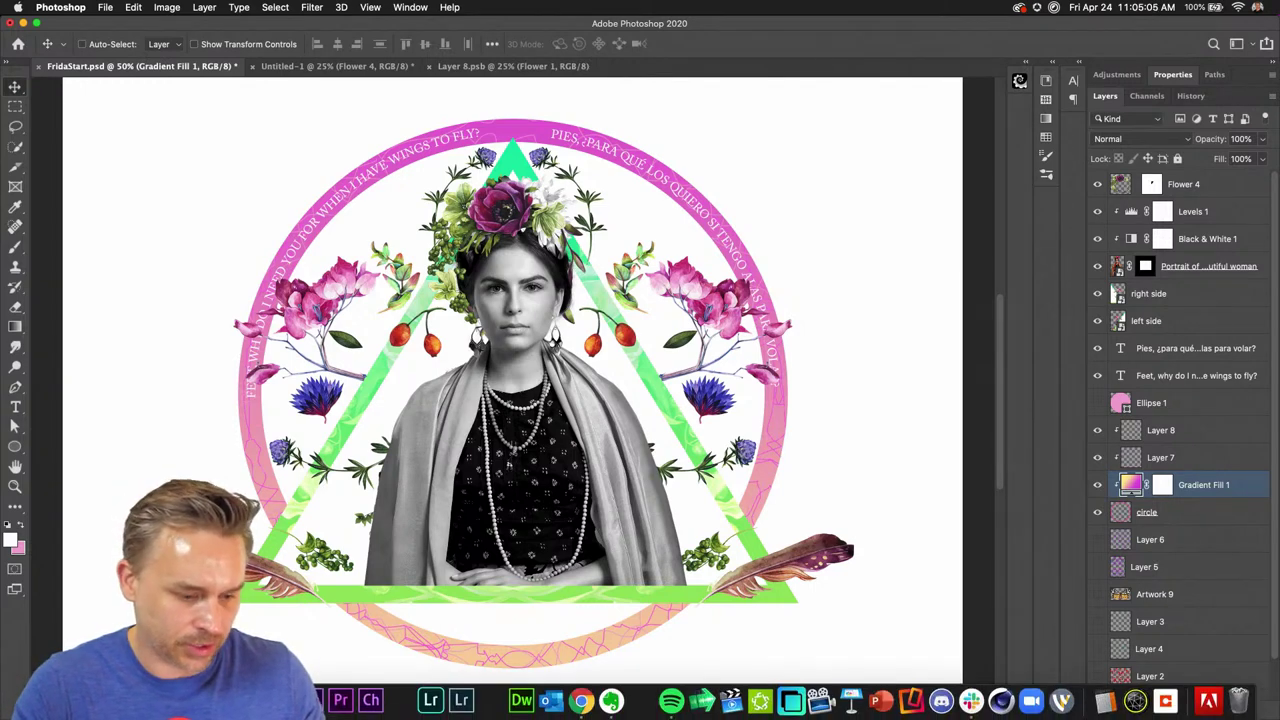
click(285, 700)
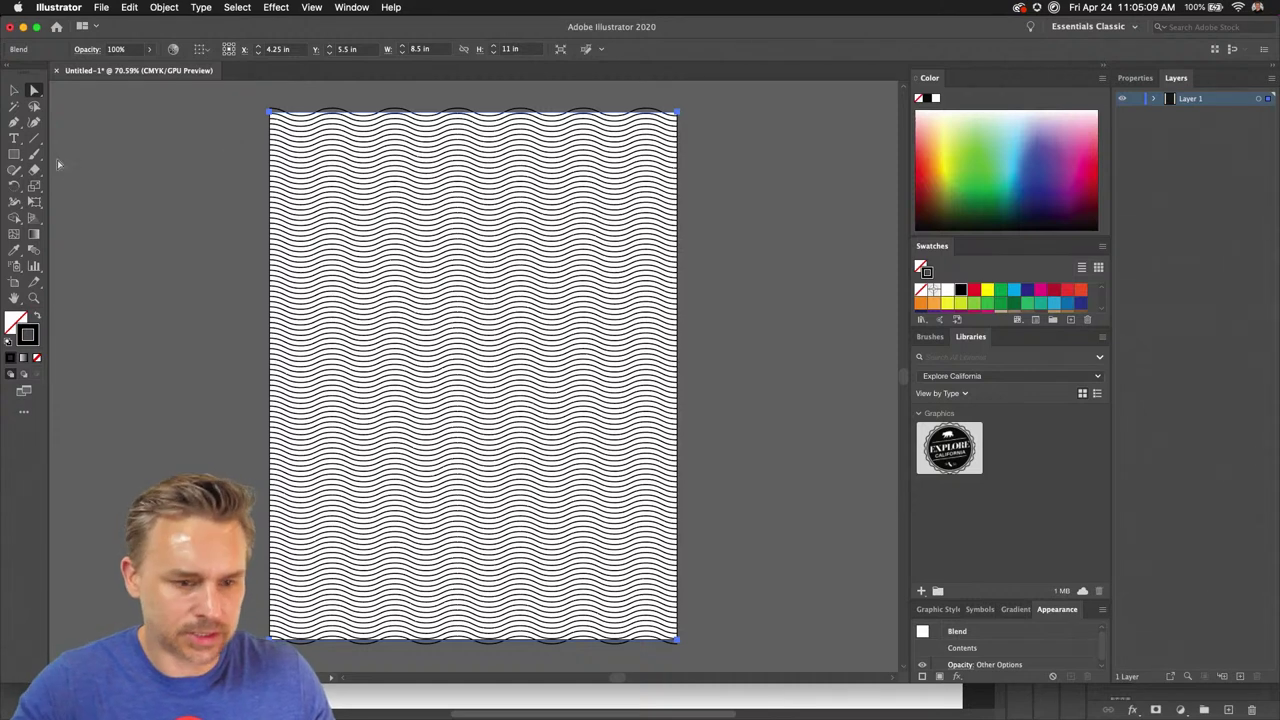
click(164, 7)
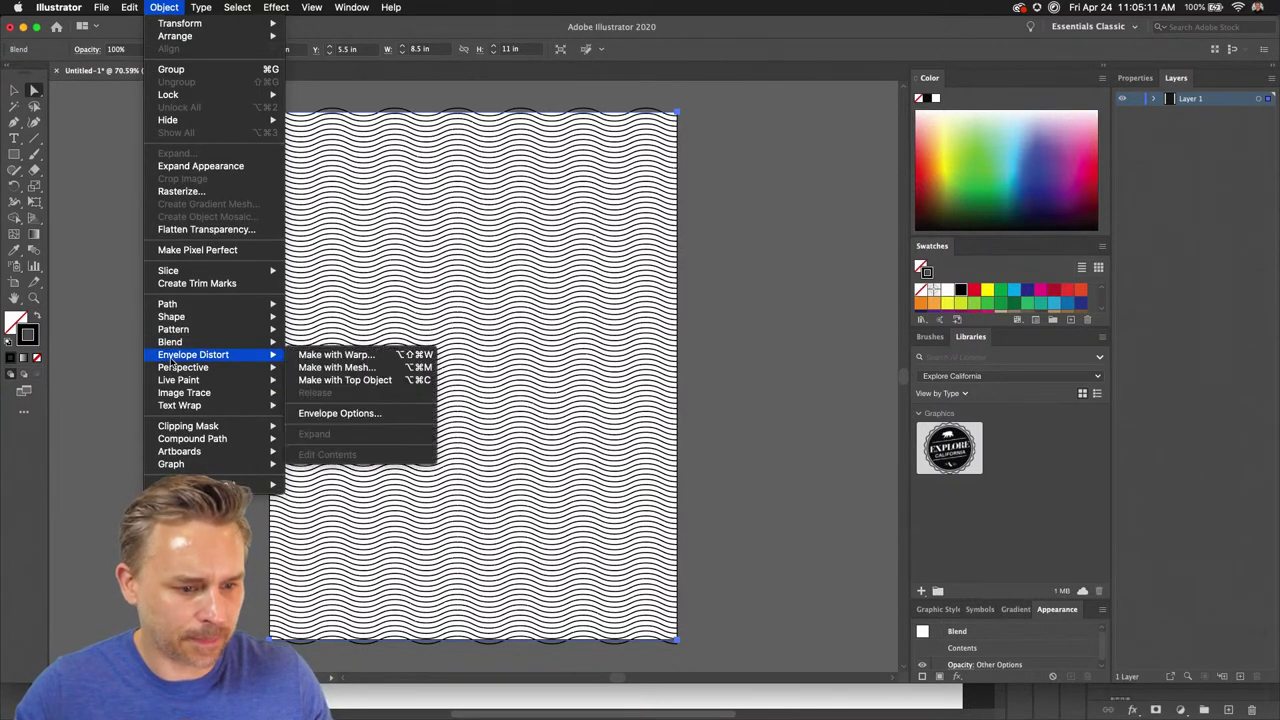
mouse_move(173, 367)
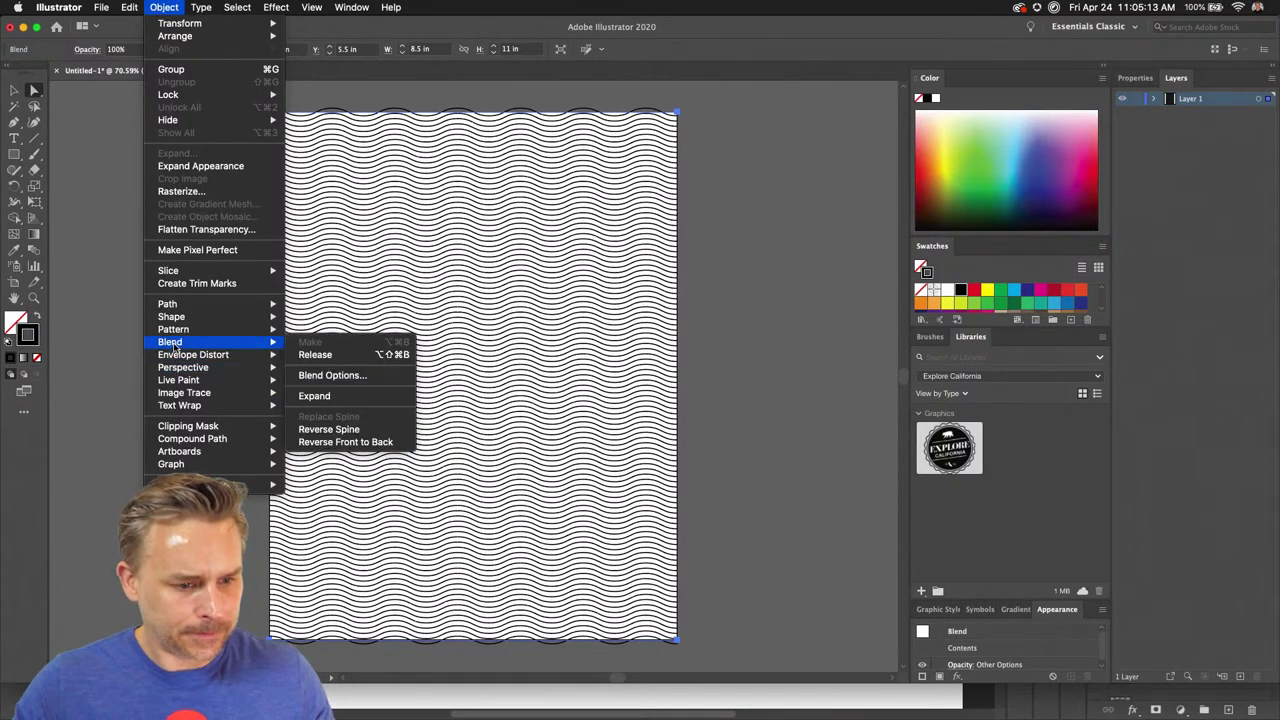
mouse_move(175, 342)
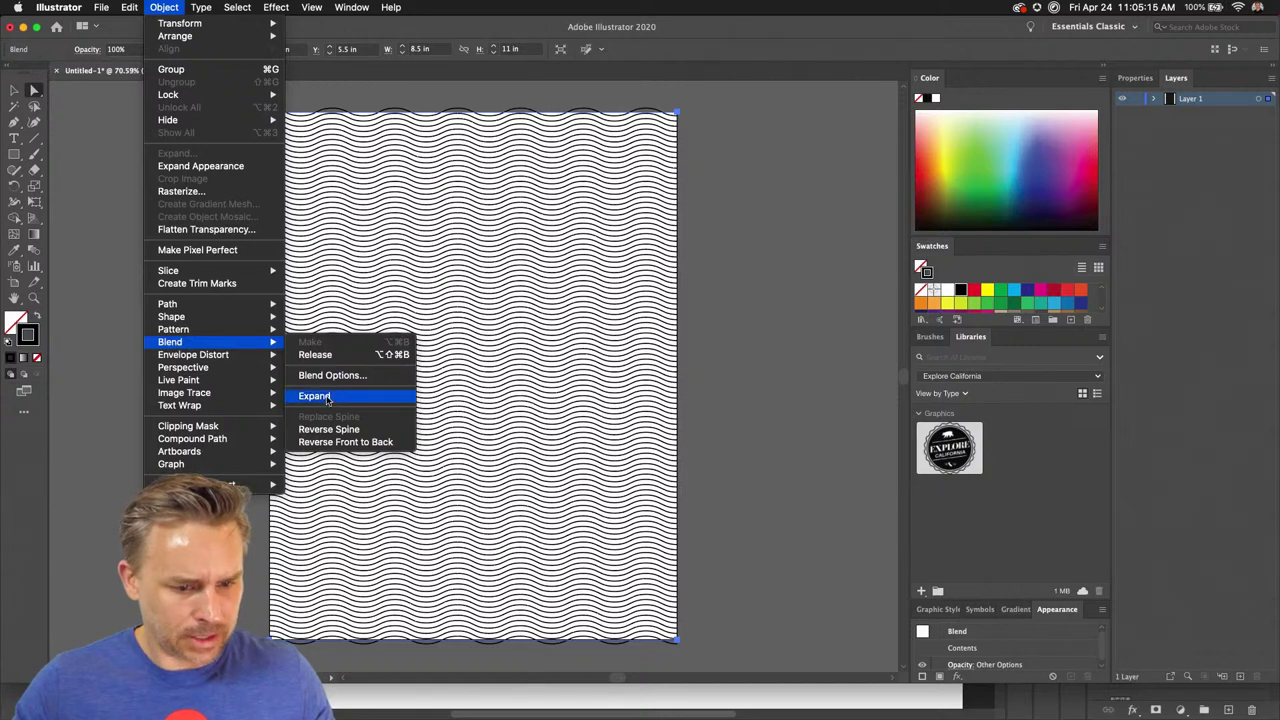
click(330, 355)
click(241, 410)
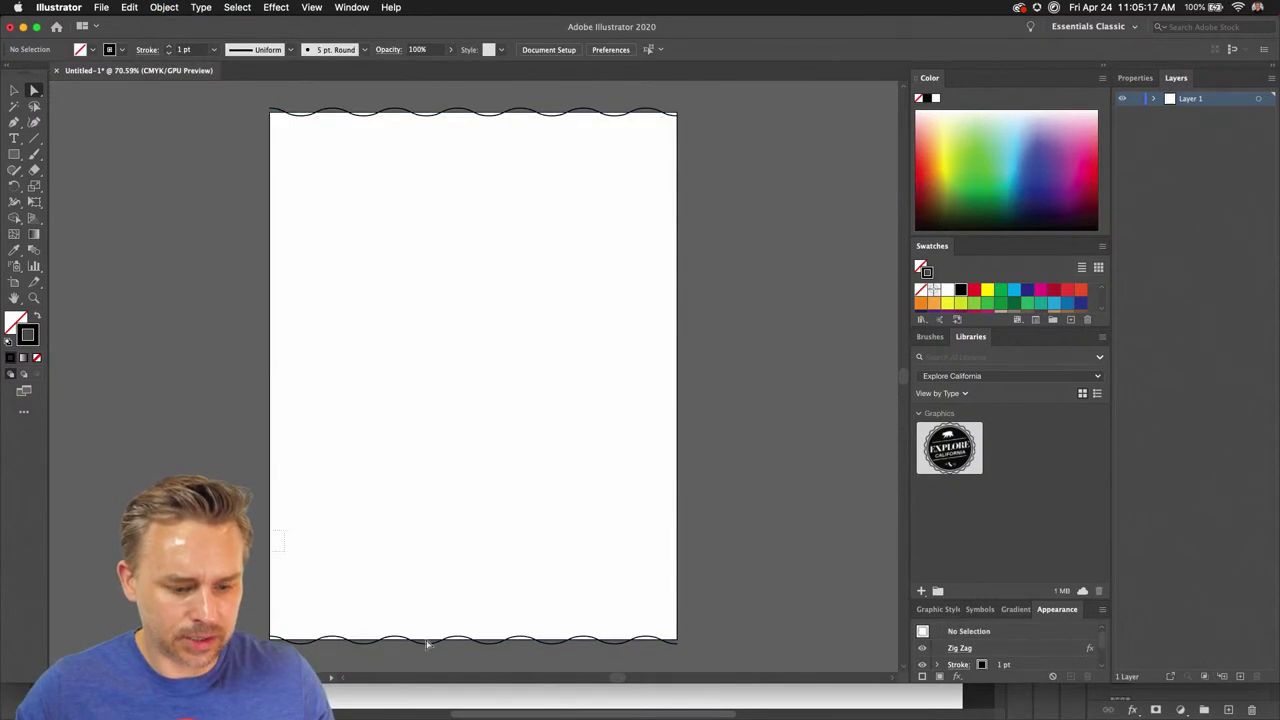
Move the wavy line at the artboard's top edge down to a Y position of about 1.03 in
scroll(400, 380, down, 3)
scroll(460, 366, up, 4)
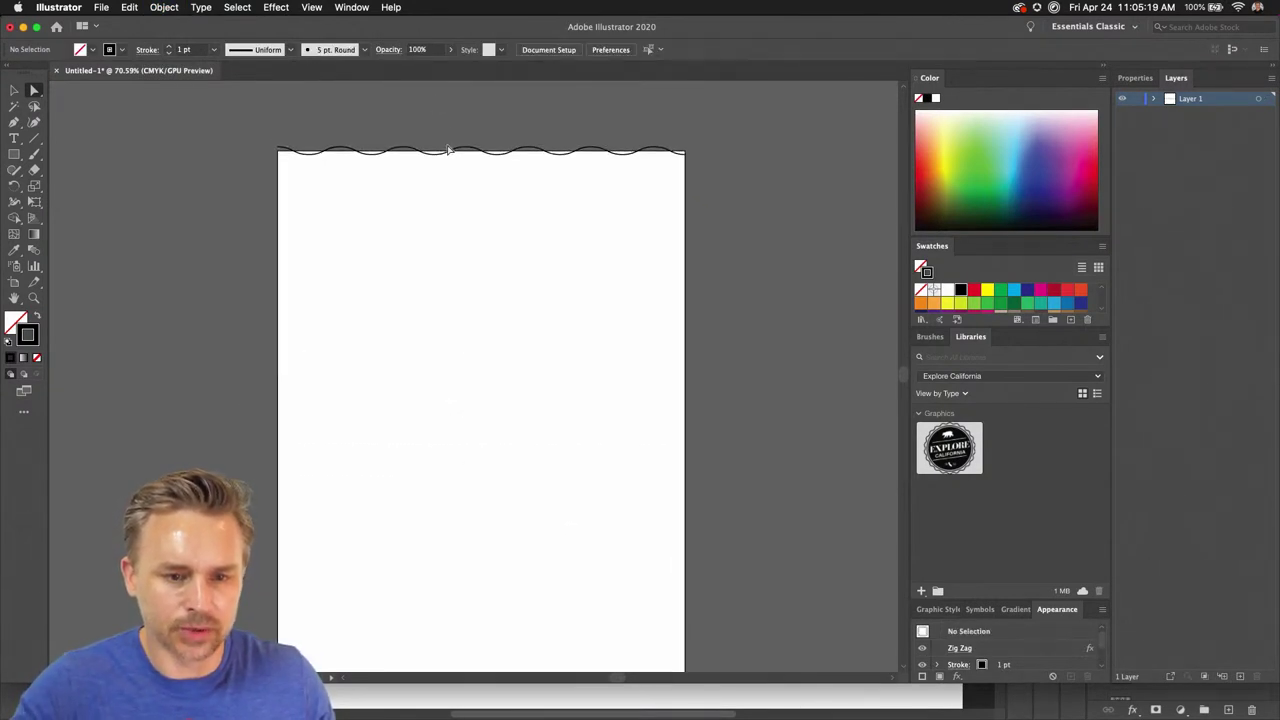
drag(449, 157, 446, 202)
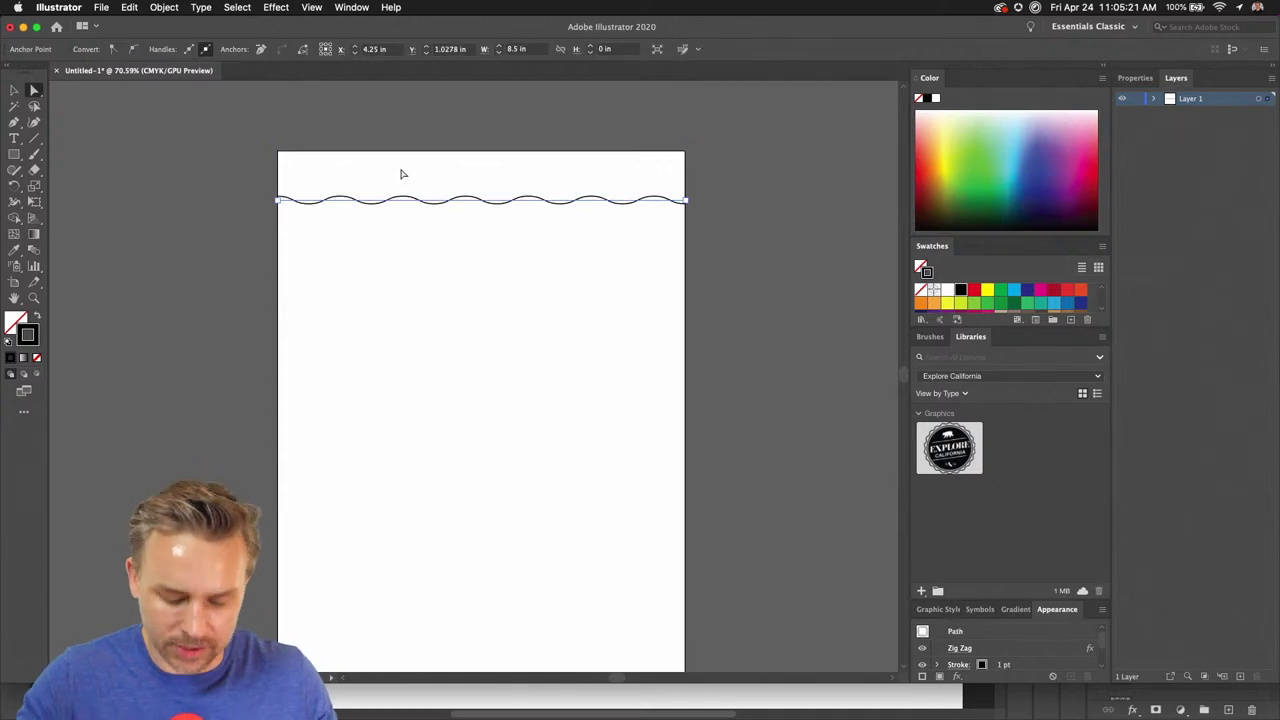
Duplicate the wavy line about 0.39 in lower and repeat the transform until eleven evenly spaced copies run down the artboard
key(super+equal)
key(super+equal)
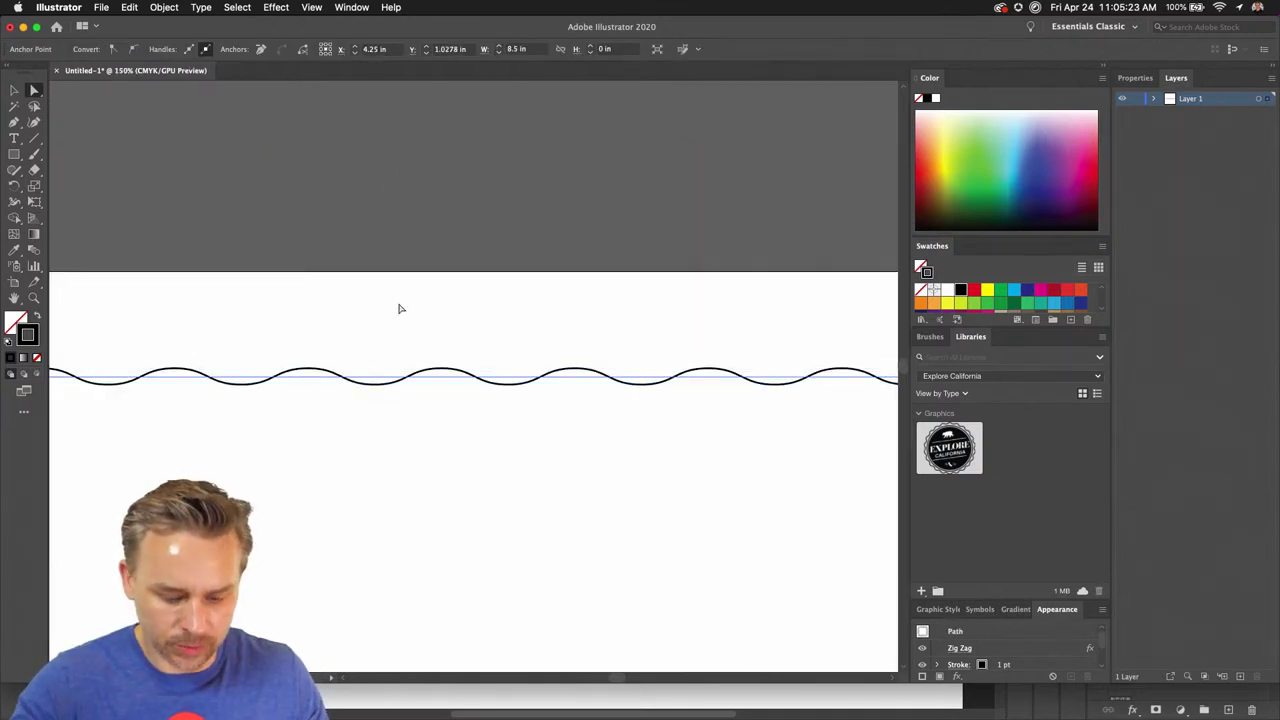
drag(409, 378, 399, 420)
key(super+d)
key(super+d)
key(super+d)
key(super+d)
key(super+d)
key(super+d)
key(super+d)
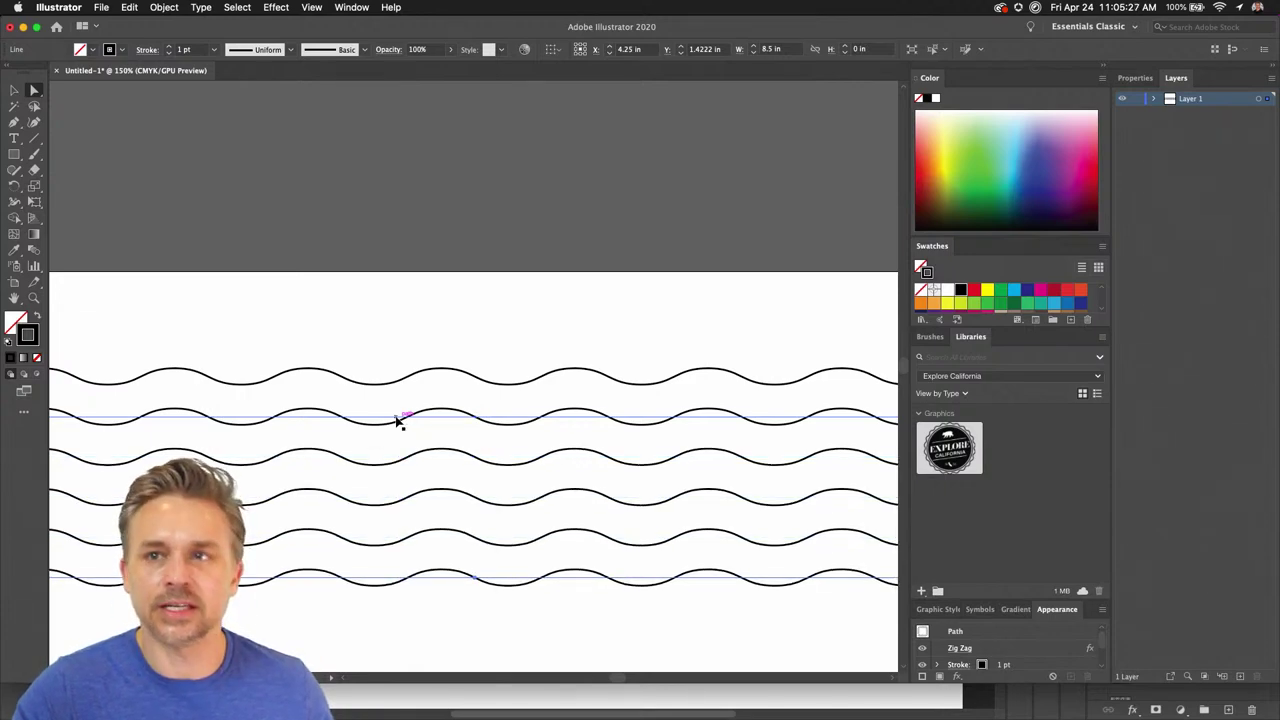
scroll(434, 278, down, 3)
scroll(434, 275, down, 2)
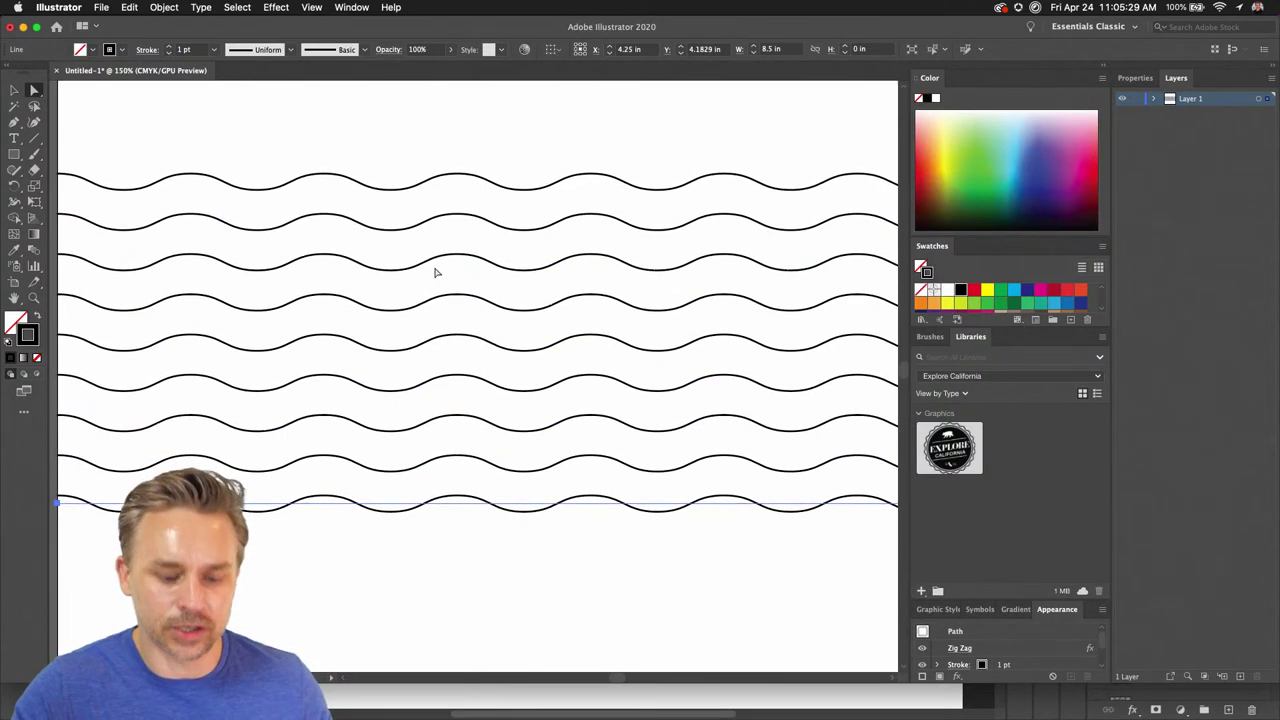
key(super+d)
key(super+d)
key(super+d)
scroll(406, 250, down, 2)
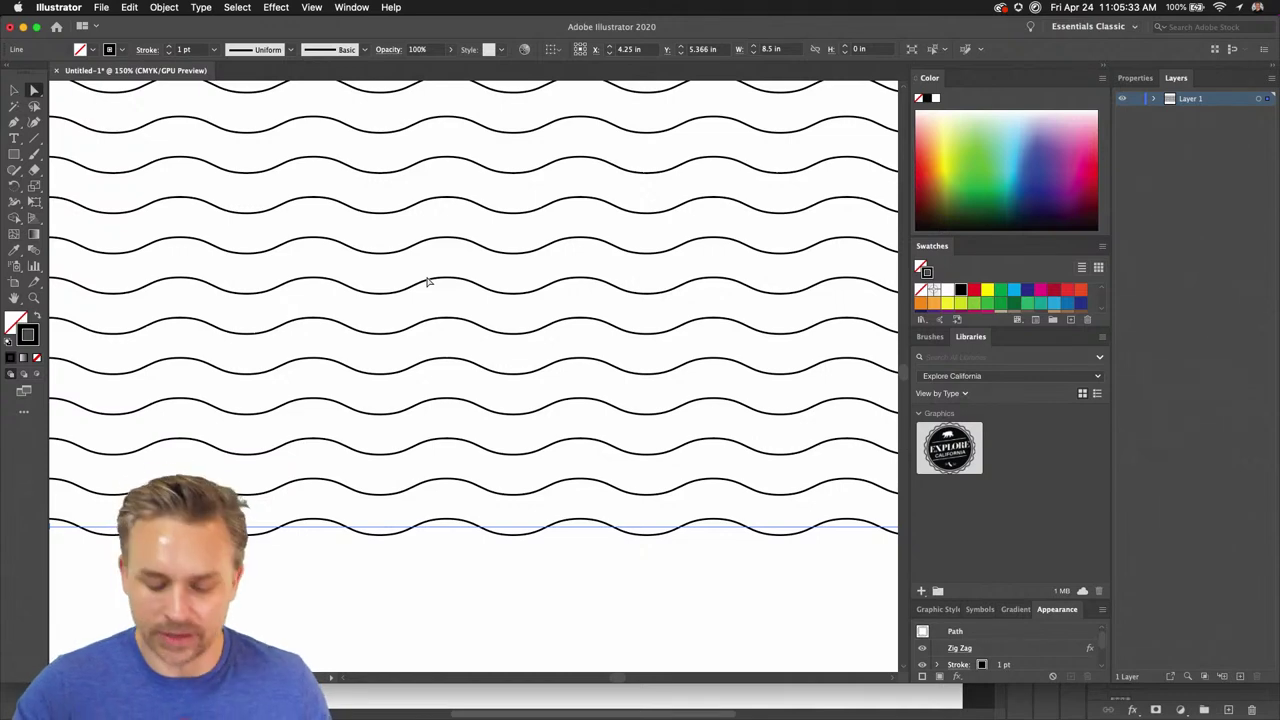
Return to the Frida collage in Photoshop and paste the wavy line as pixels directly above Layer 6
click(22, 28)
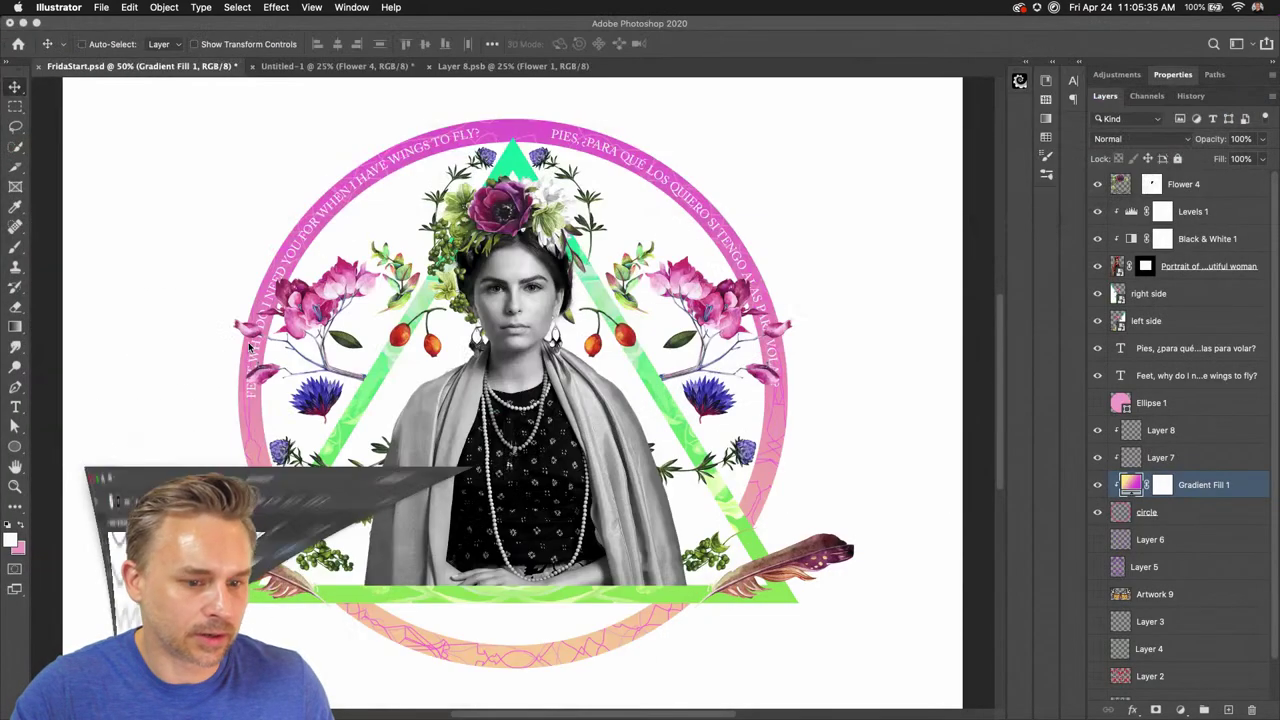
click(1162, 542)
key(super+v)
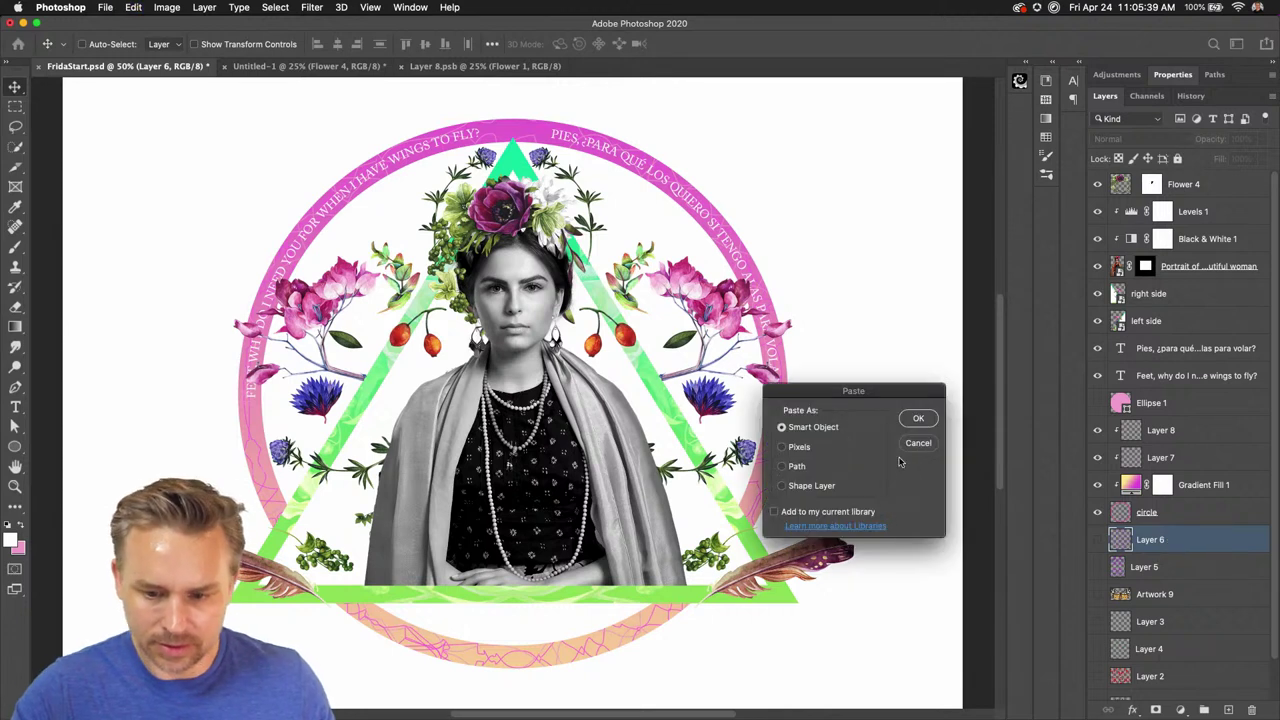
click(785, 447)
click(917, 419)
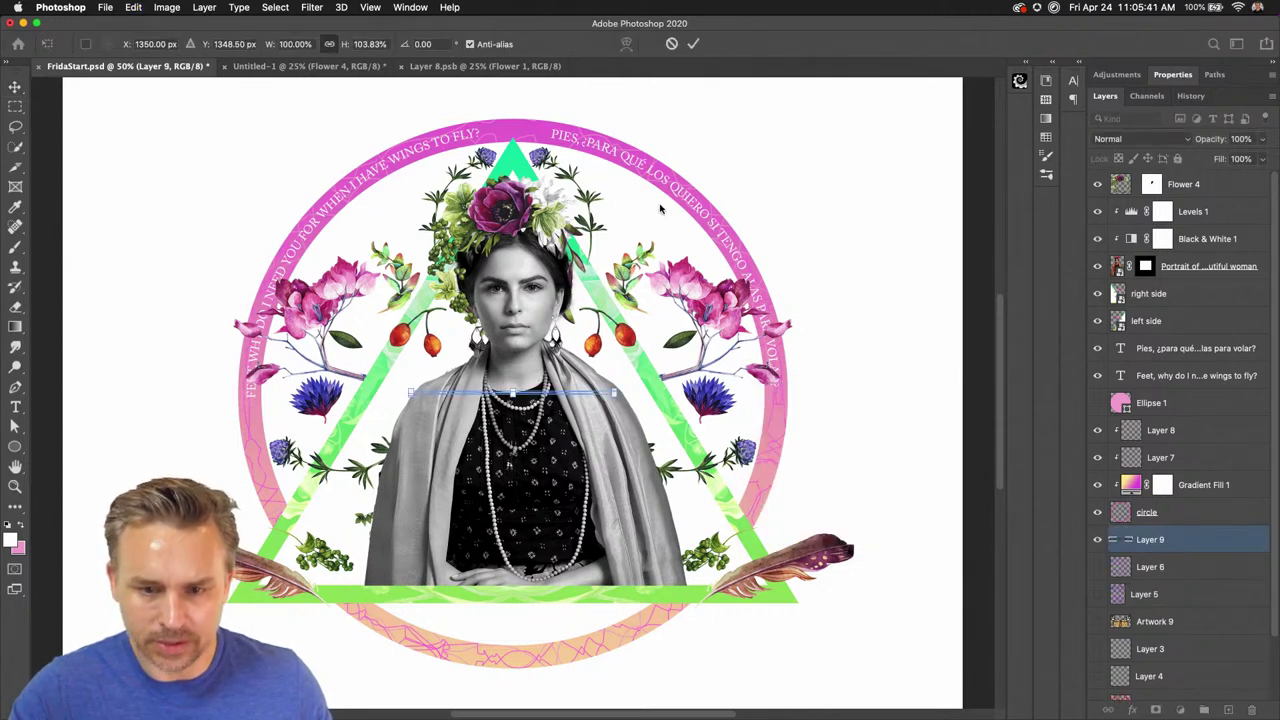
Scale up the pasted wavy line from its ends and commit the transform
drag(407, 390, 70, 231)
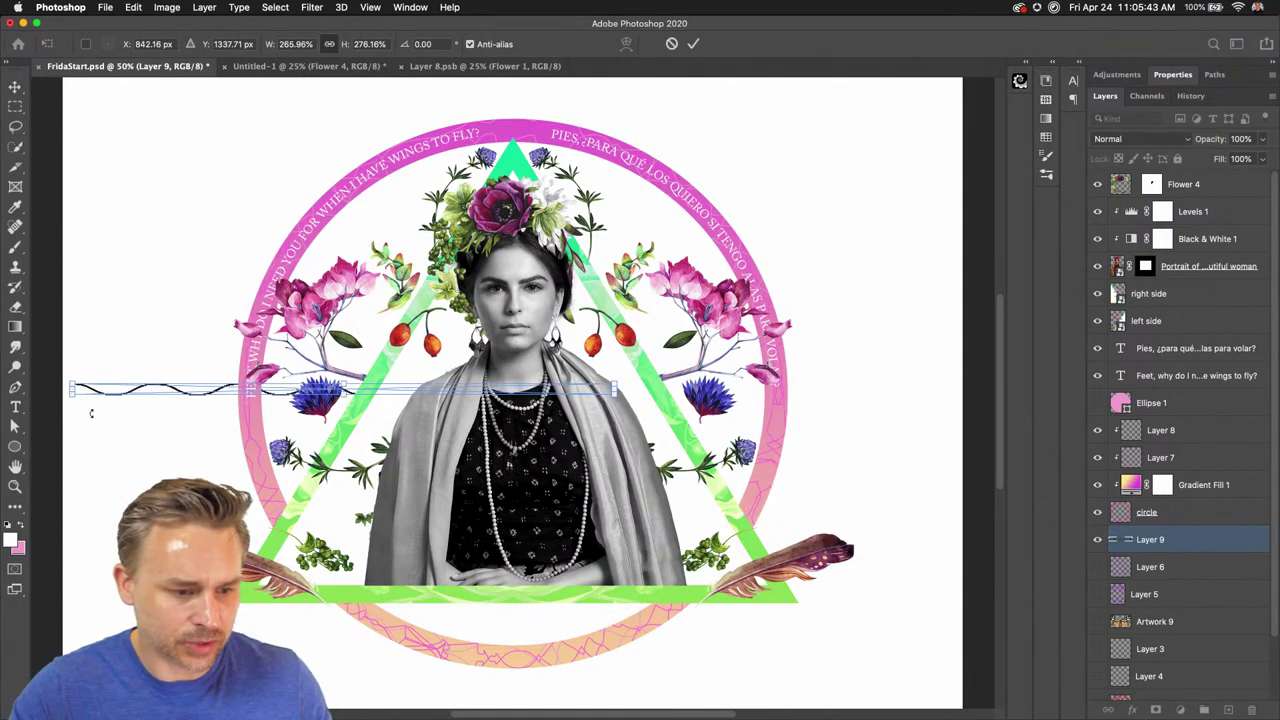
drag(615, 393, 673, 490)
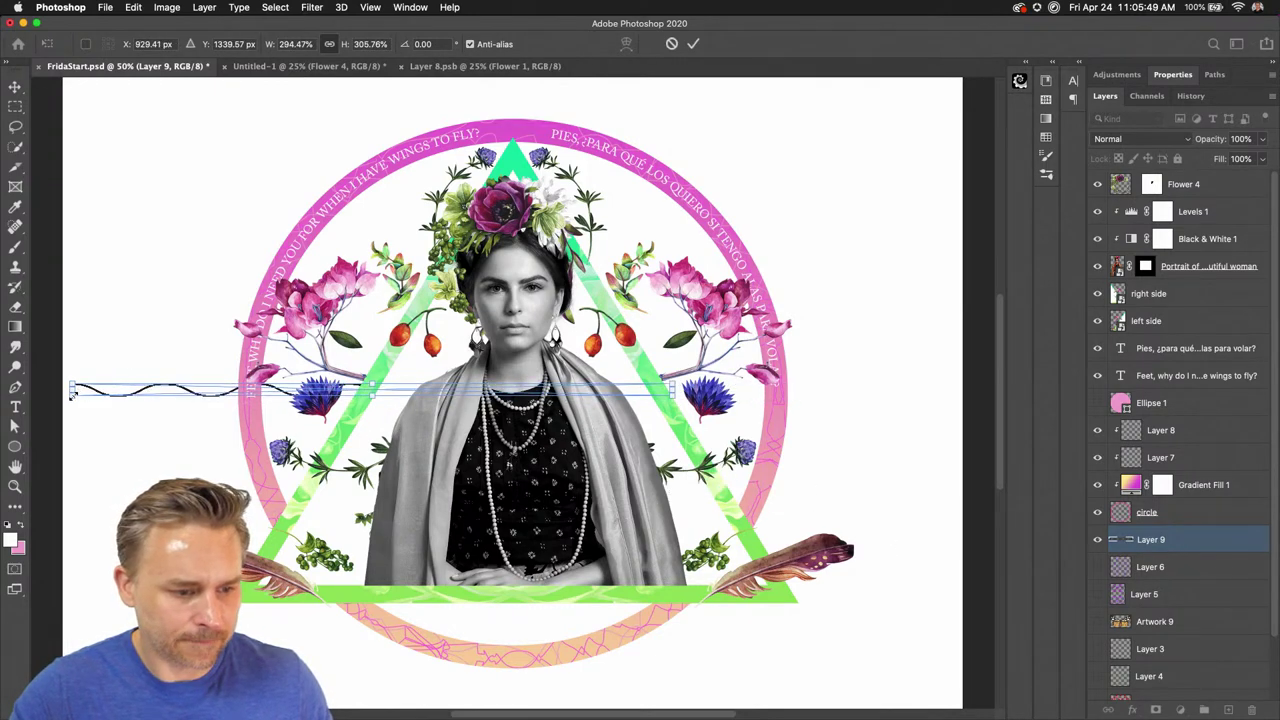
drag(72, 393, 325, 398)
key(Return)
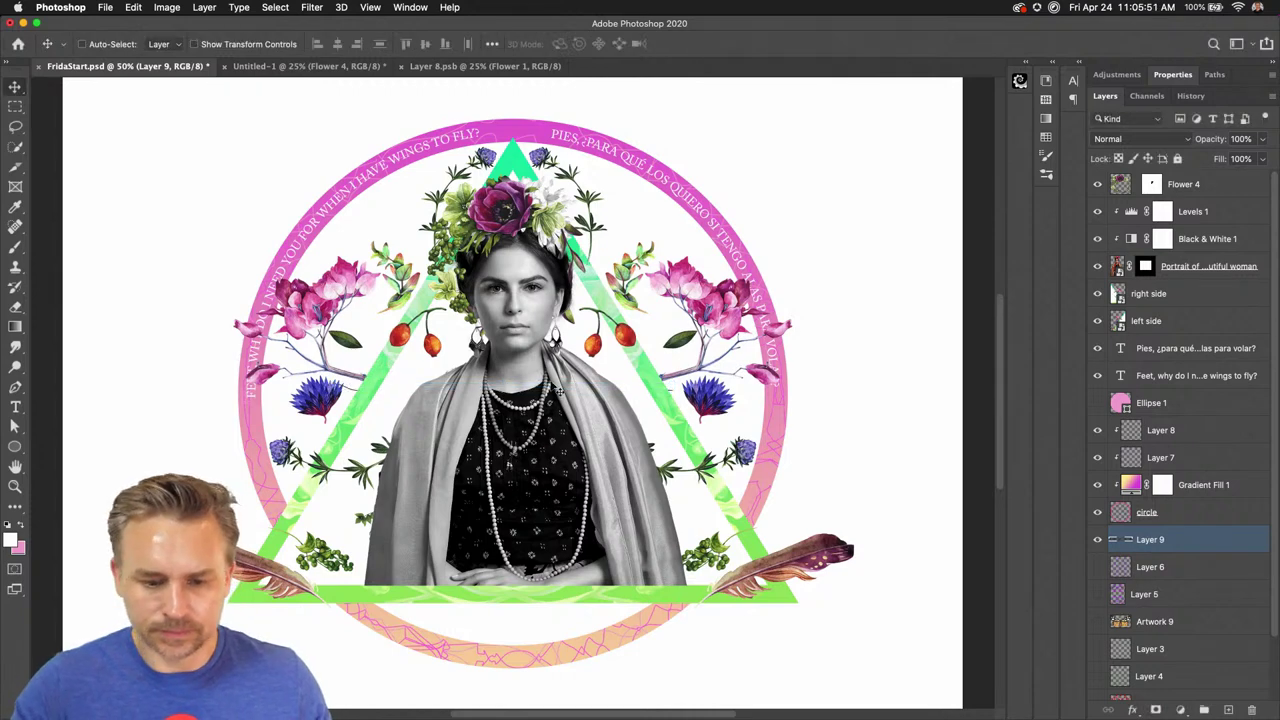
Move the wavy line into the empty white area near the canvas's upper-right corner
scroll(600, 330, up, 5)
scroll(600, 330, right, 3)
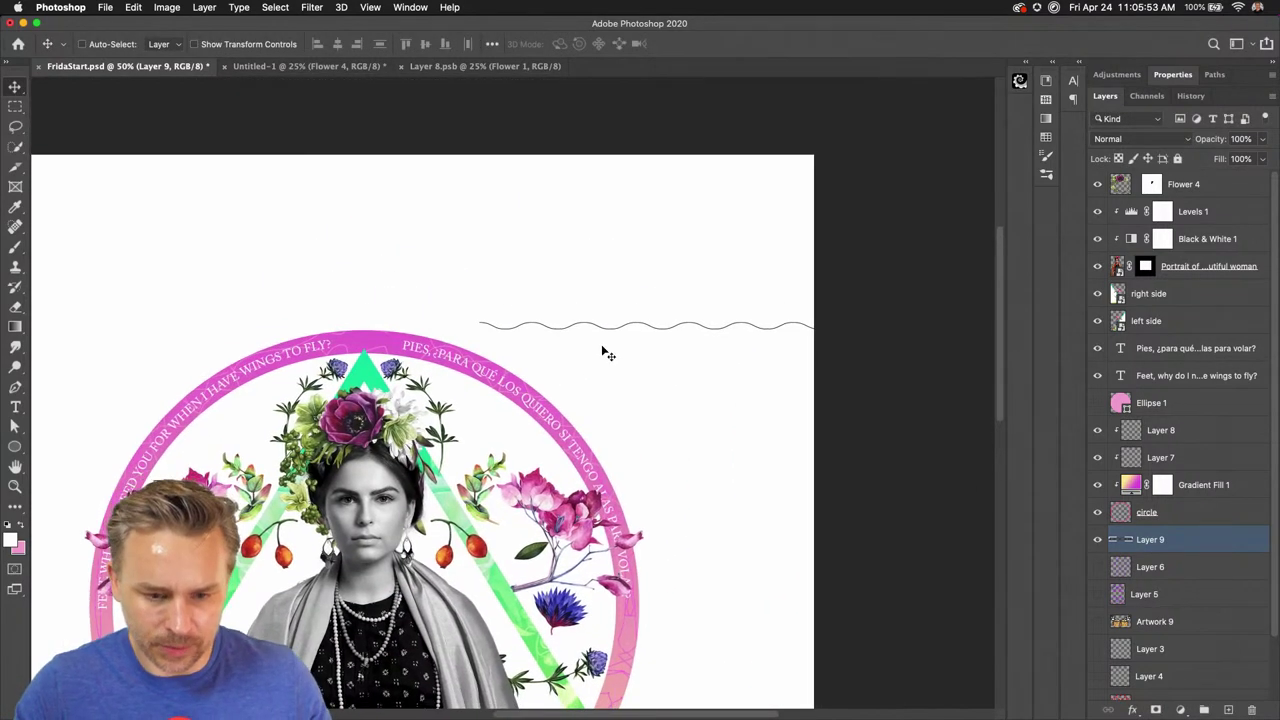
drag(605, 352, 562, 206)
scroll(509, 234, left, 3)
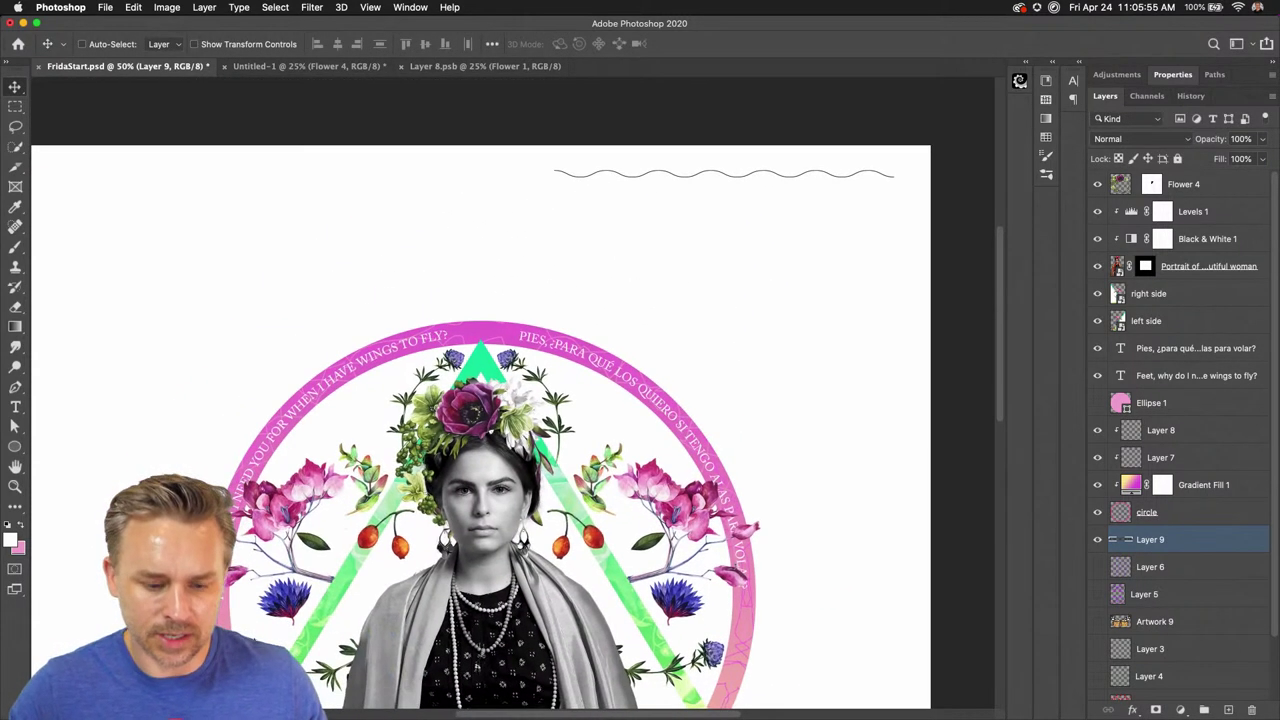
mouse_move(640, 716)
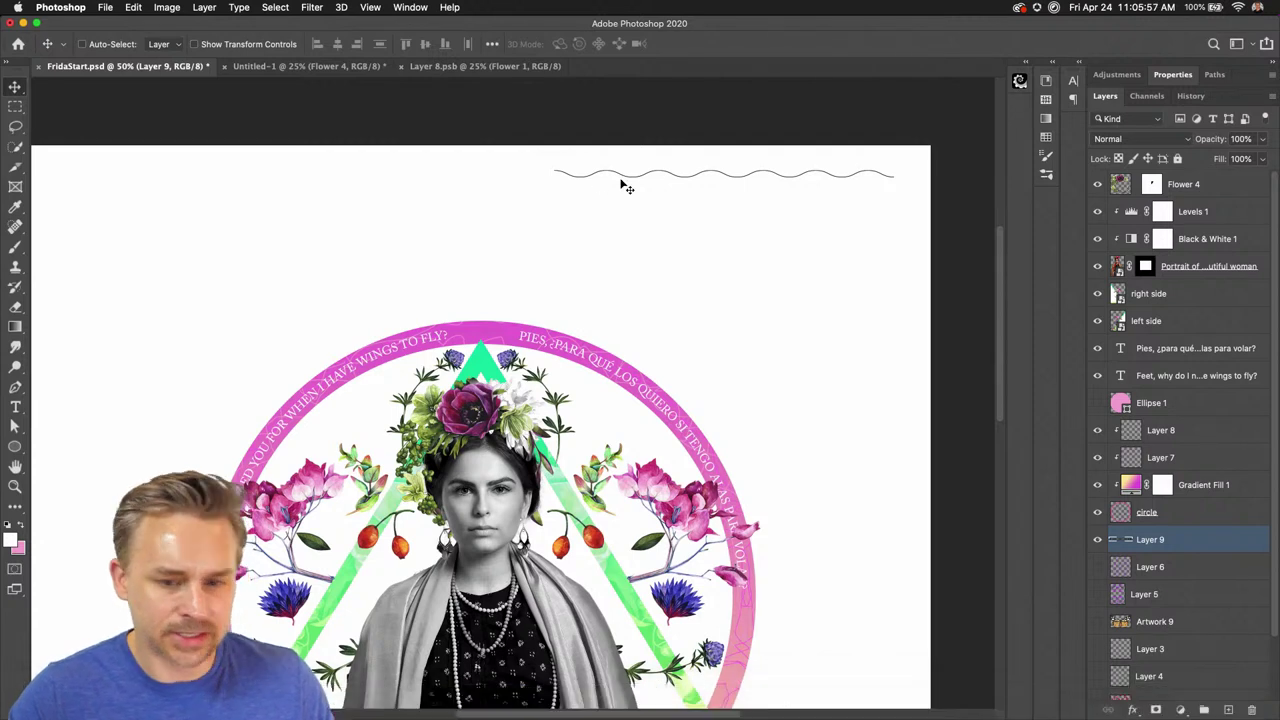
Move the wavy line close to the canvas's top edge and duplicate its selected pixels a short distance straight down within Layer 9
drag(623, 183, 637, 168)
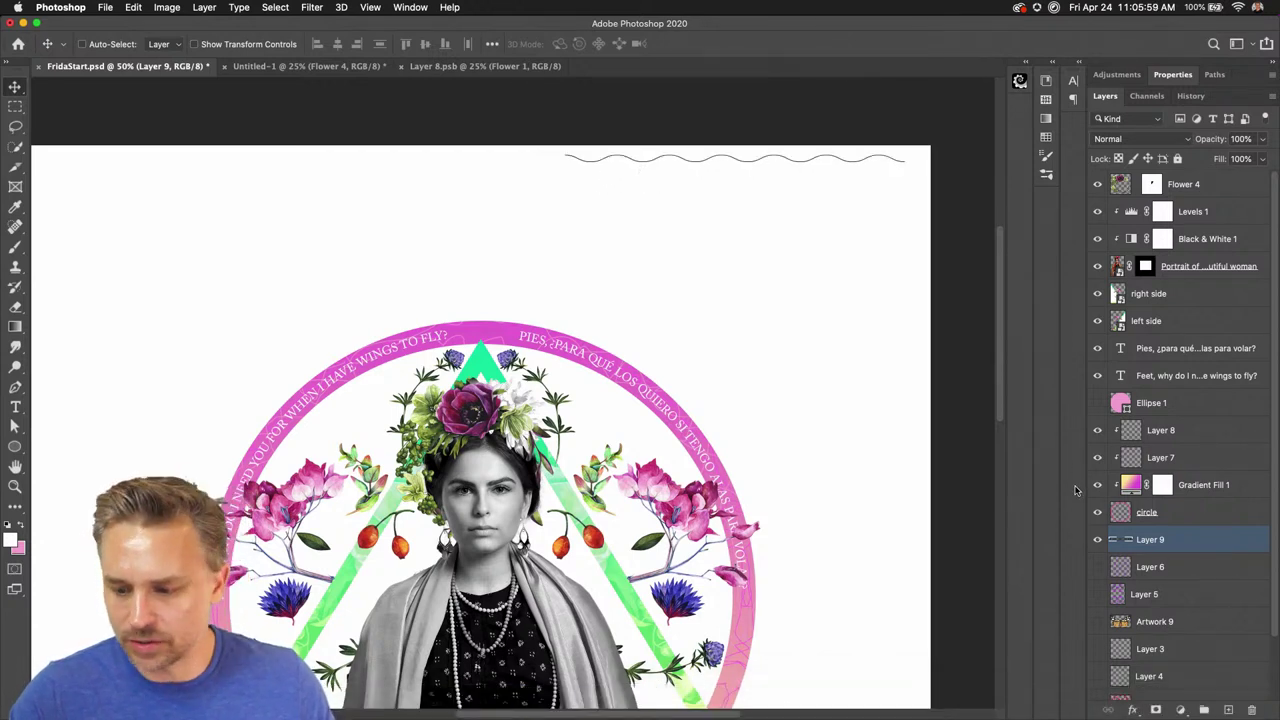
super+click(1127, 539)
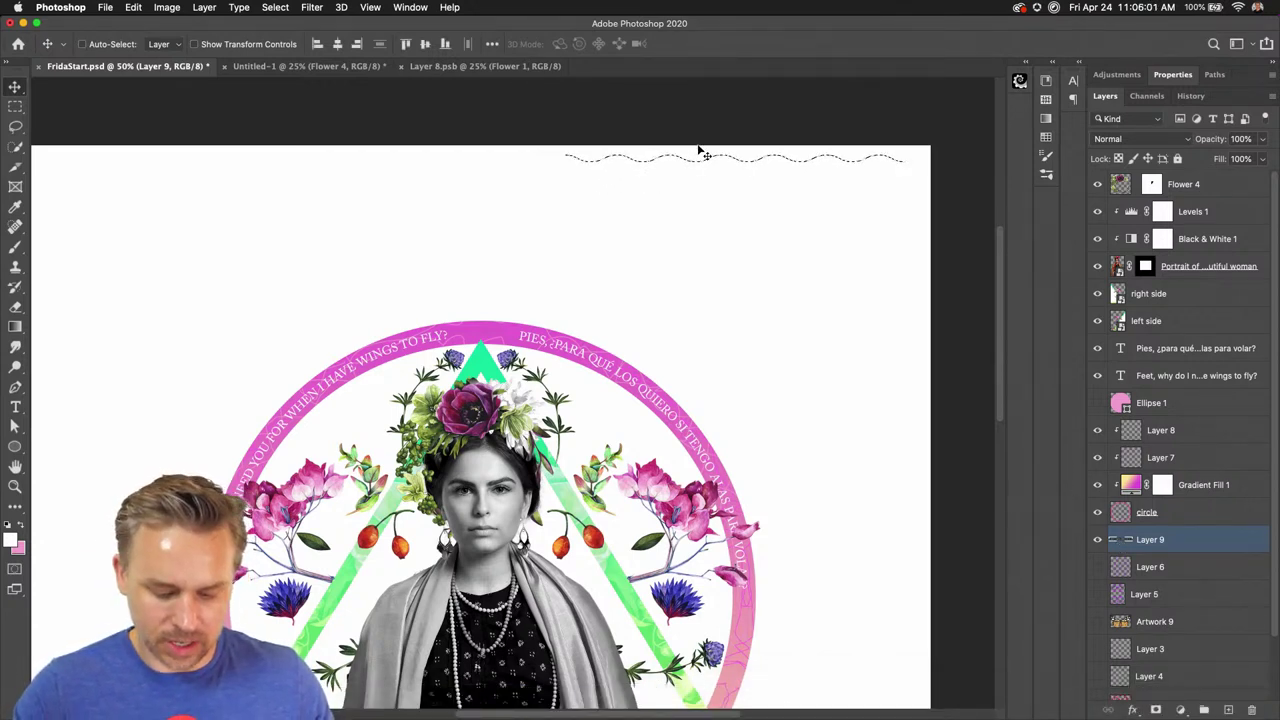
key(super+t)
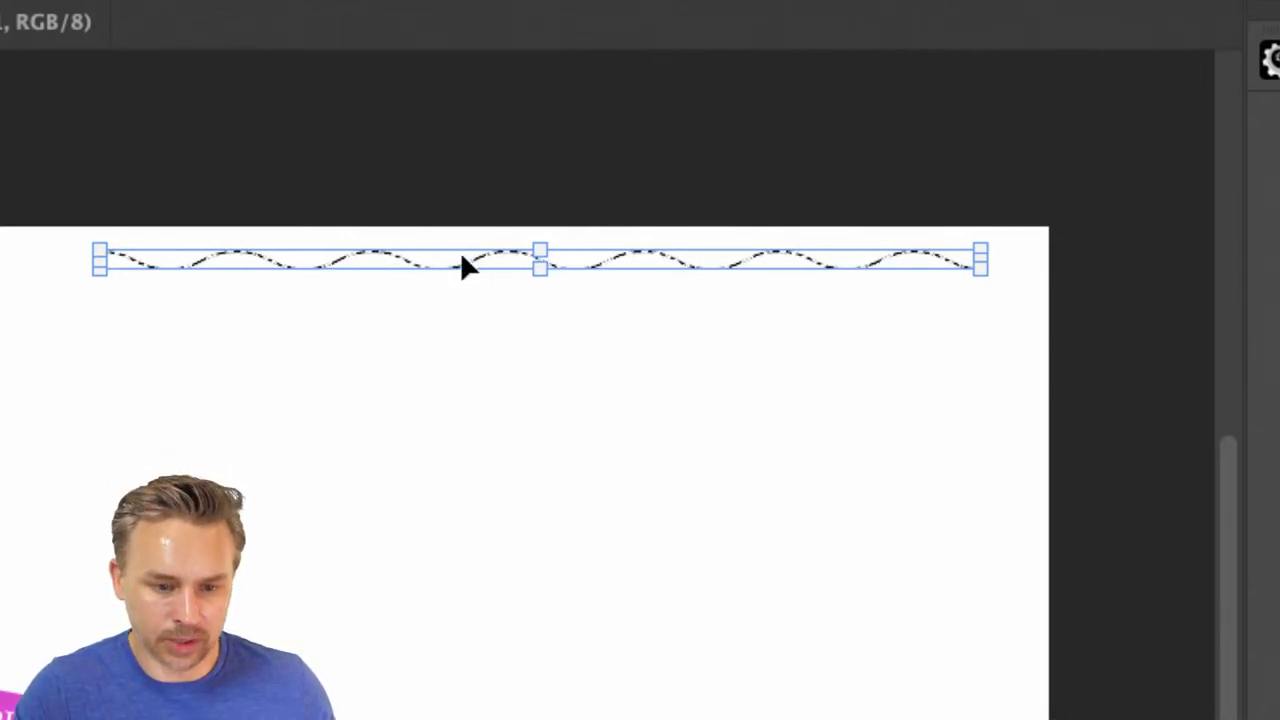
drag(462, 269, 462, 299)
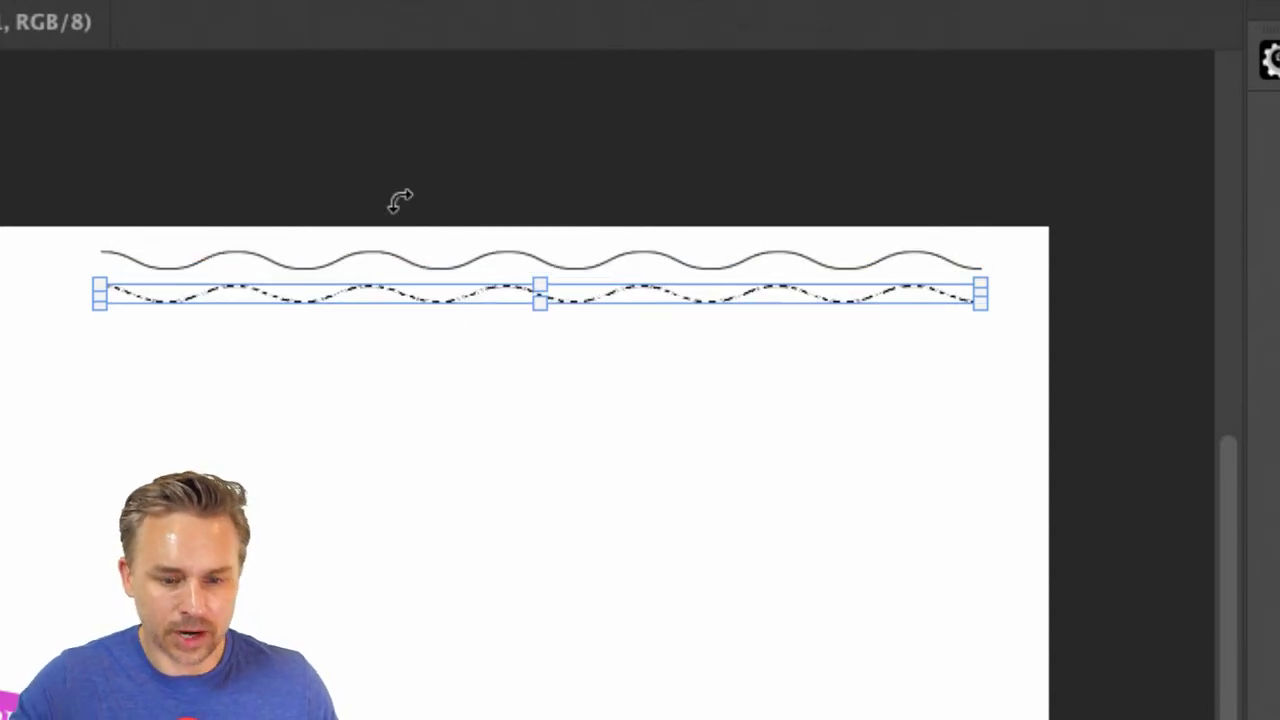
key(Return)
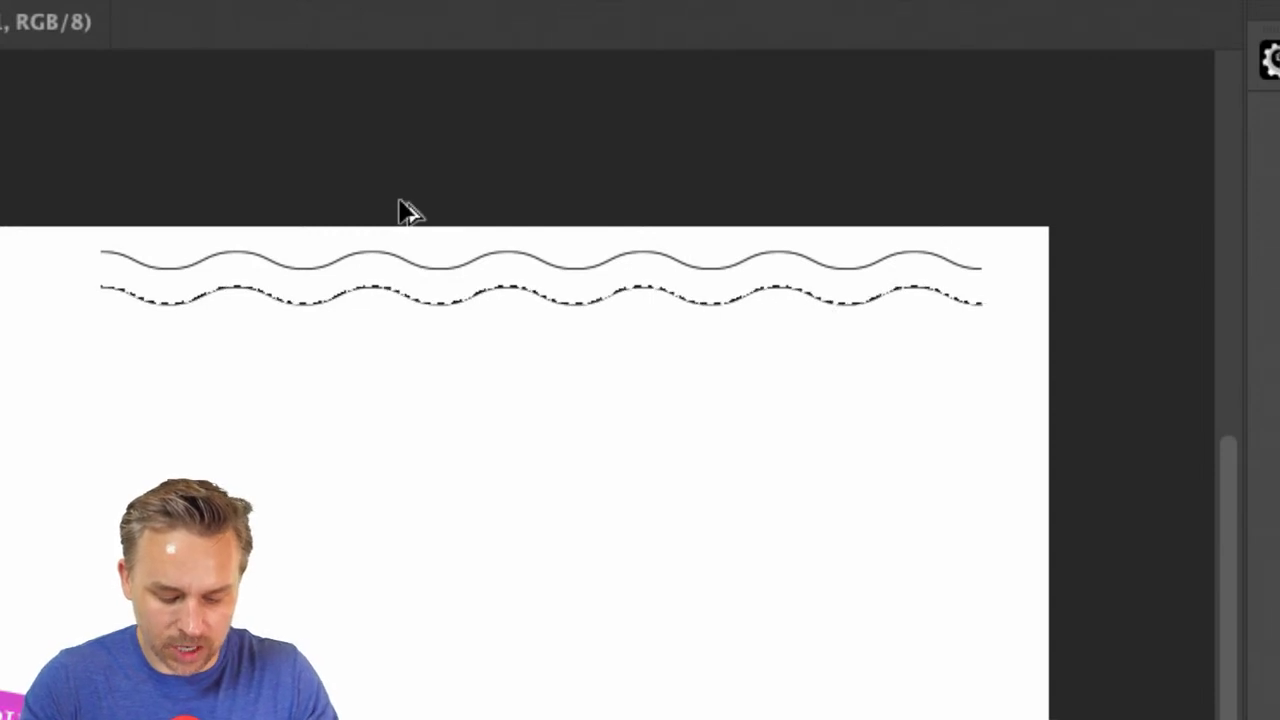
Repeat the copy transform until evenly spaced wavy lines fill the full canvas height on Layer 9
key(ctrl+alt+shift+t)
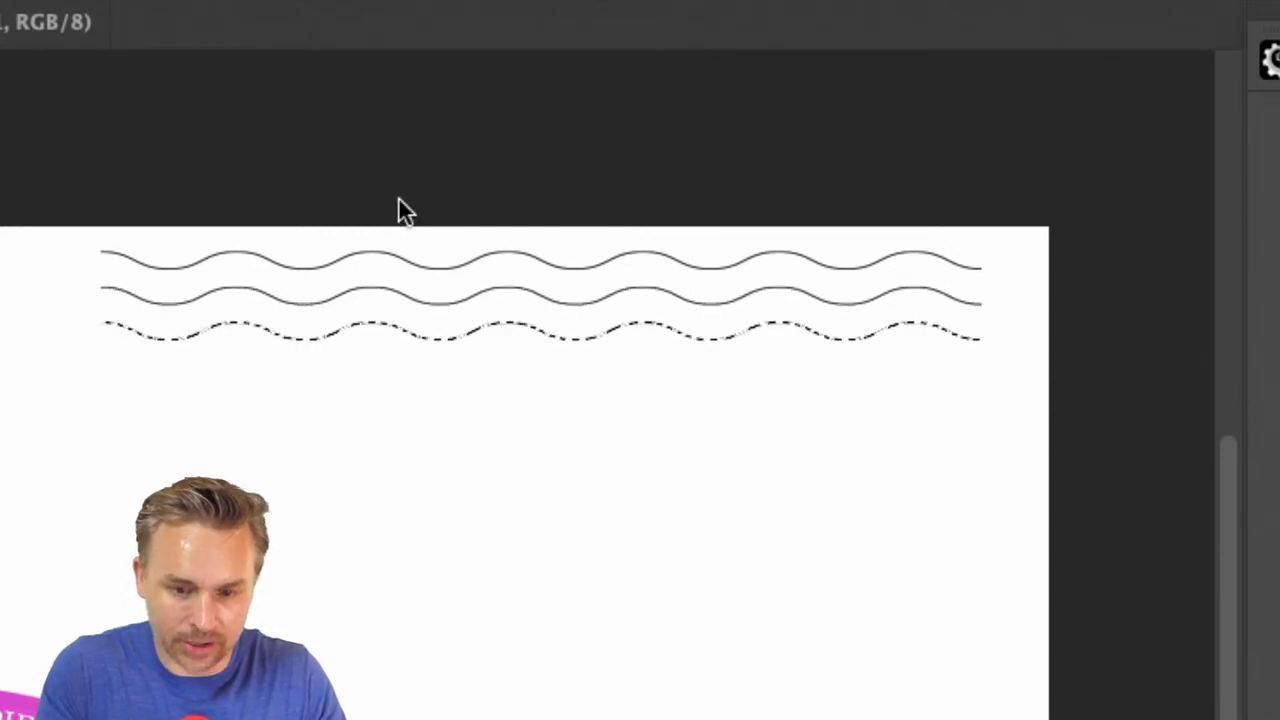
key(ctrl+alt+shift+t)
key(ctrl+alt+shift+t)
key(ctrl+alt+shift+t)
key(ctrl+alt+shift+t)
key(ctrl+alt+shift+t)
key(ctrl+alt+shift+t)
key(ctrl+alt+shift+t)
key(ctrl+alt+shift+t)
key(ctrl+alt+shift+t)
key(ctrl+alt+shift+t)
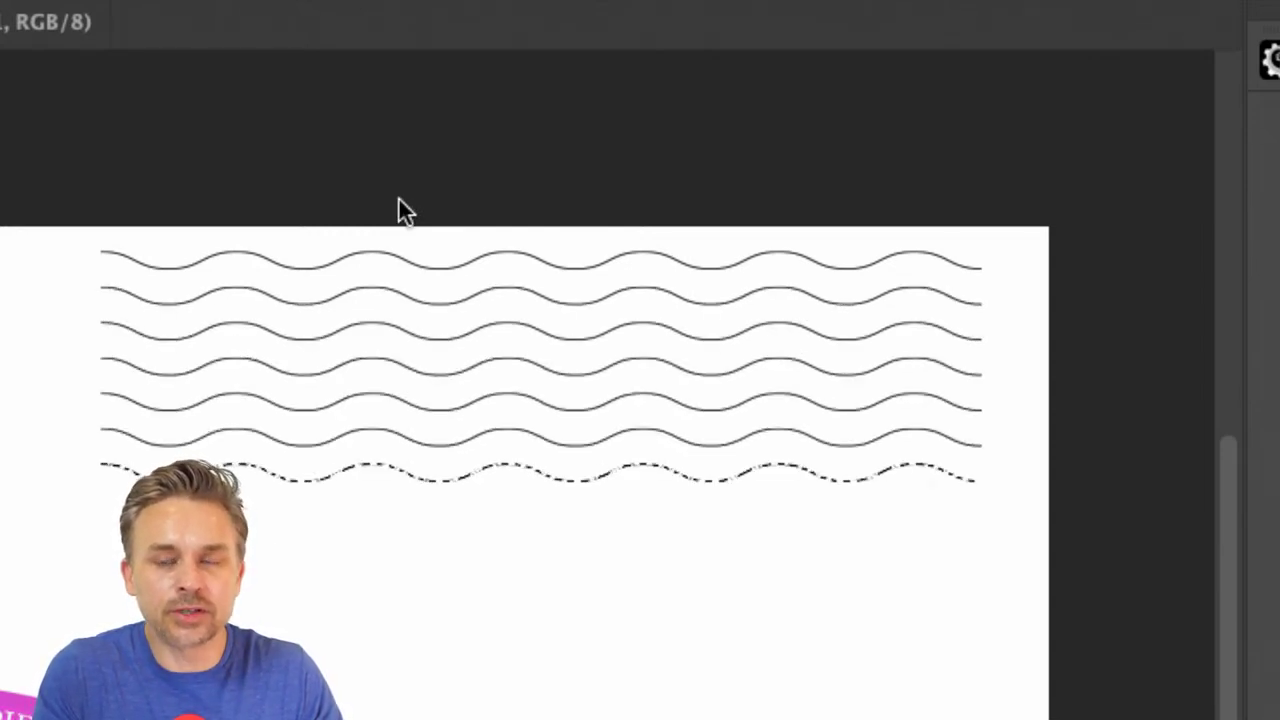
key(ctrl+alt+shift+t)
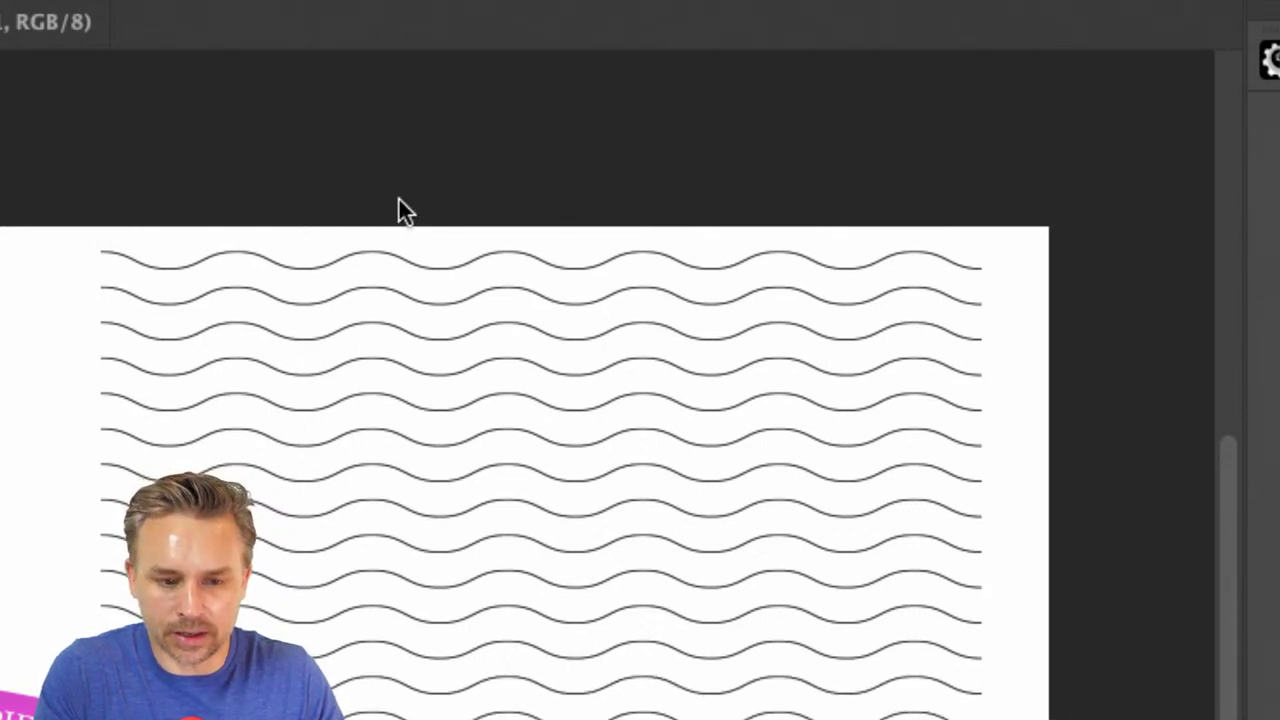
key(ctrl+minus)
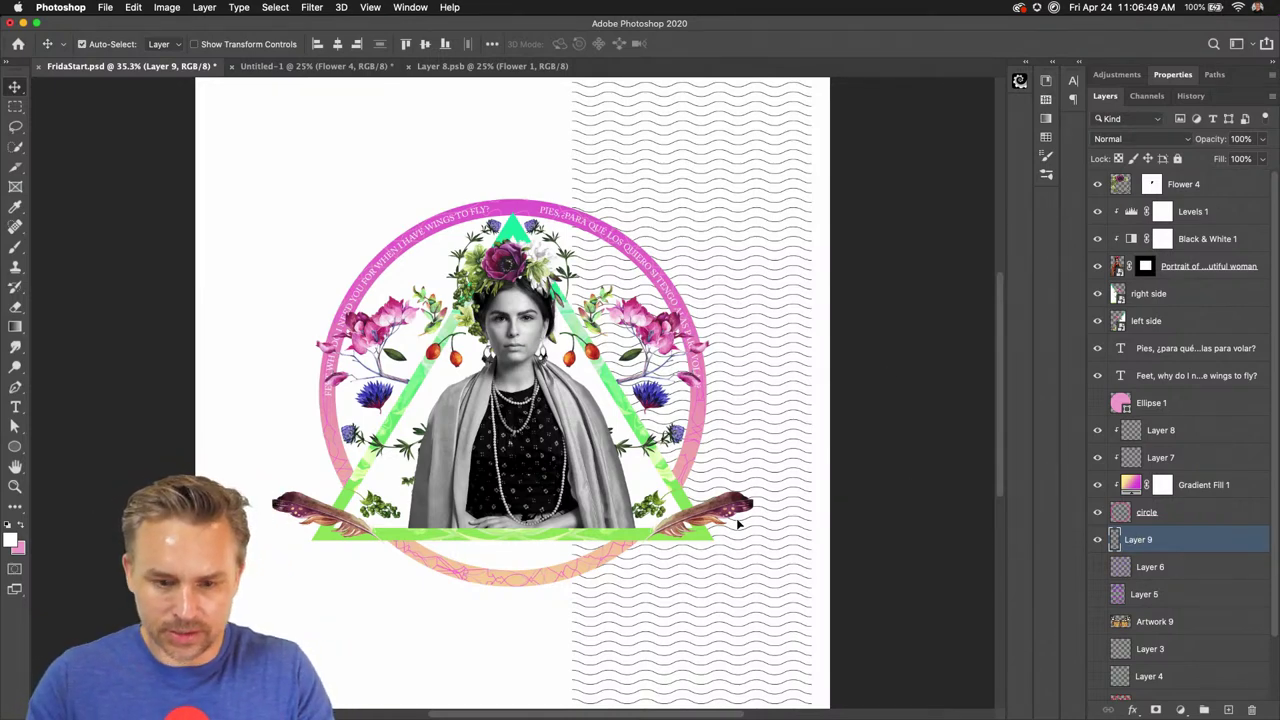
key(super+minus)
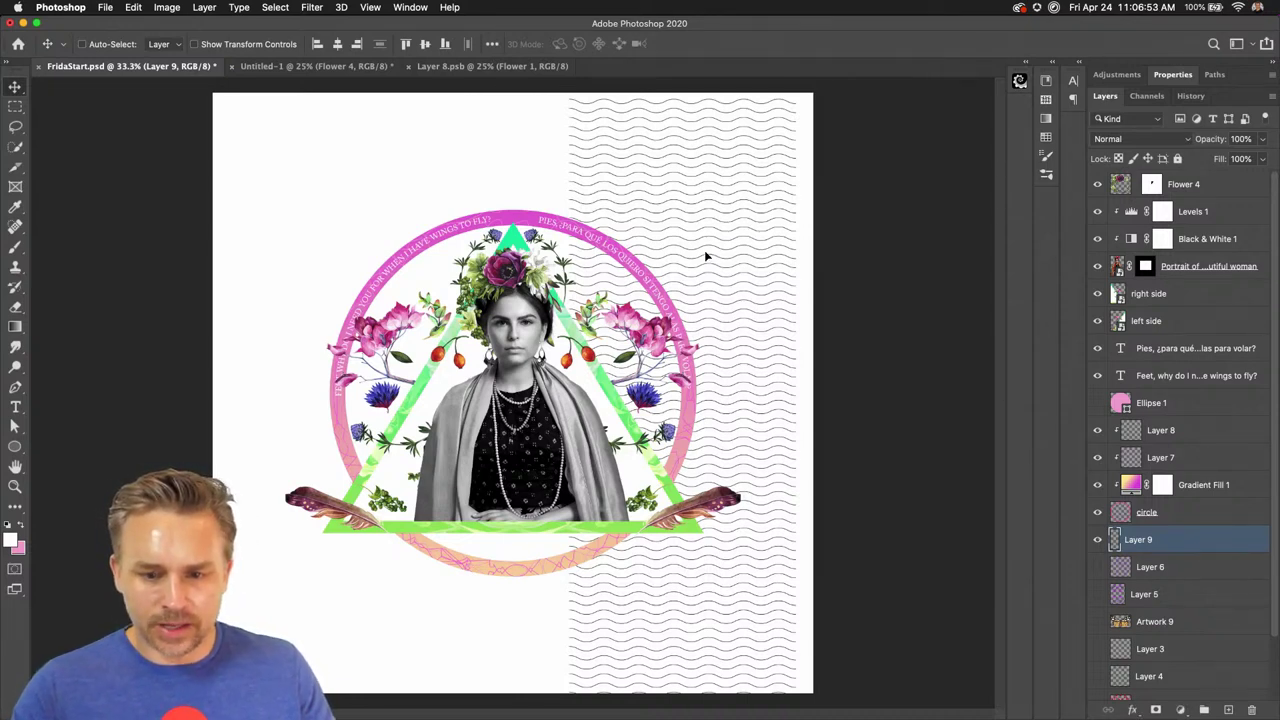
Deselect the pixels and move the block of wavy lines over to the canvas's left edge
key(super+c)
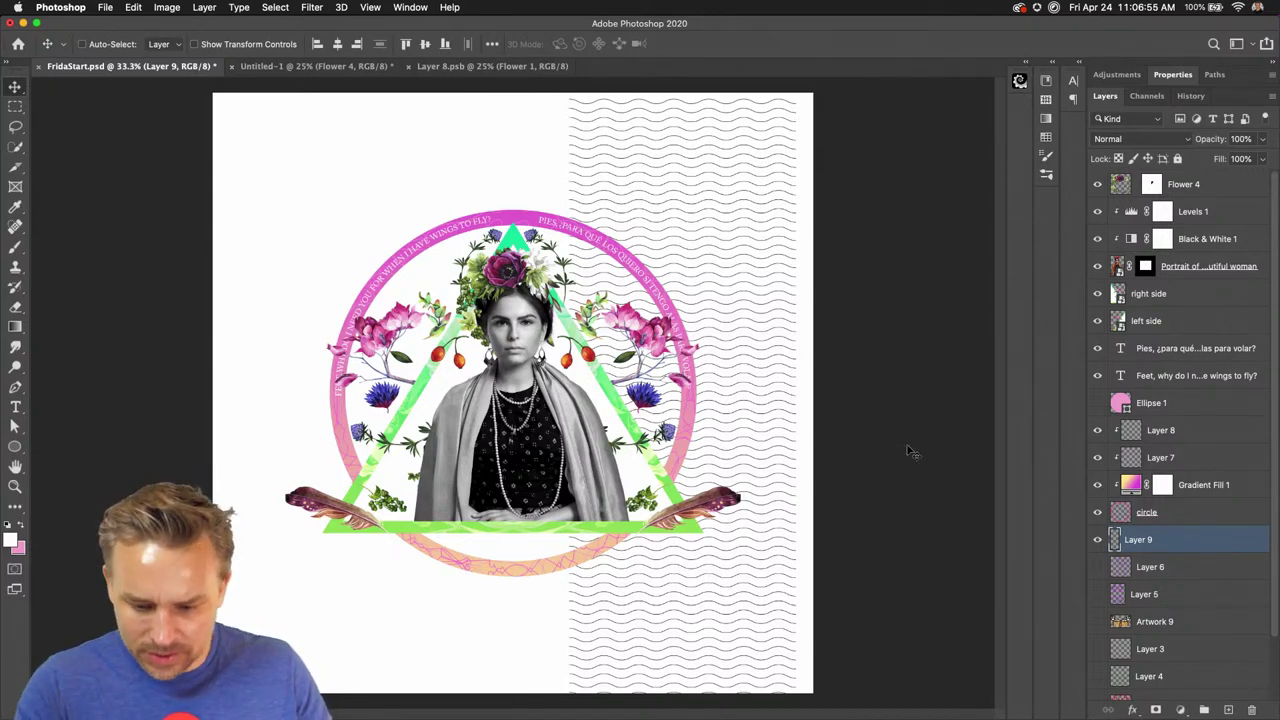
click(1097, 540)
click(1097, 540)
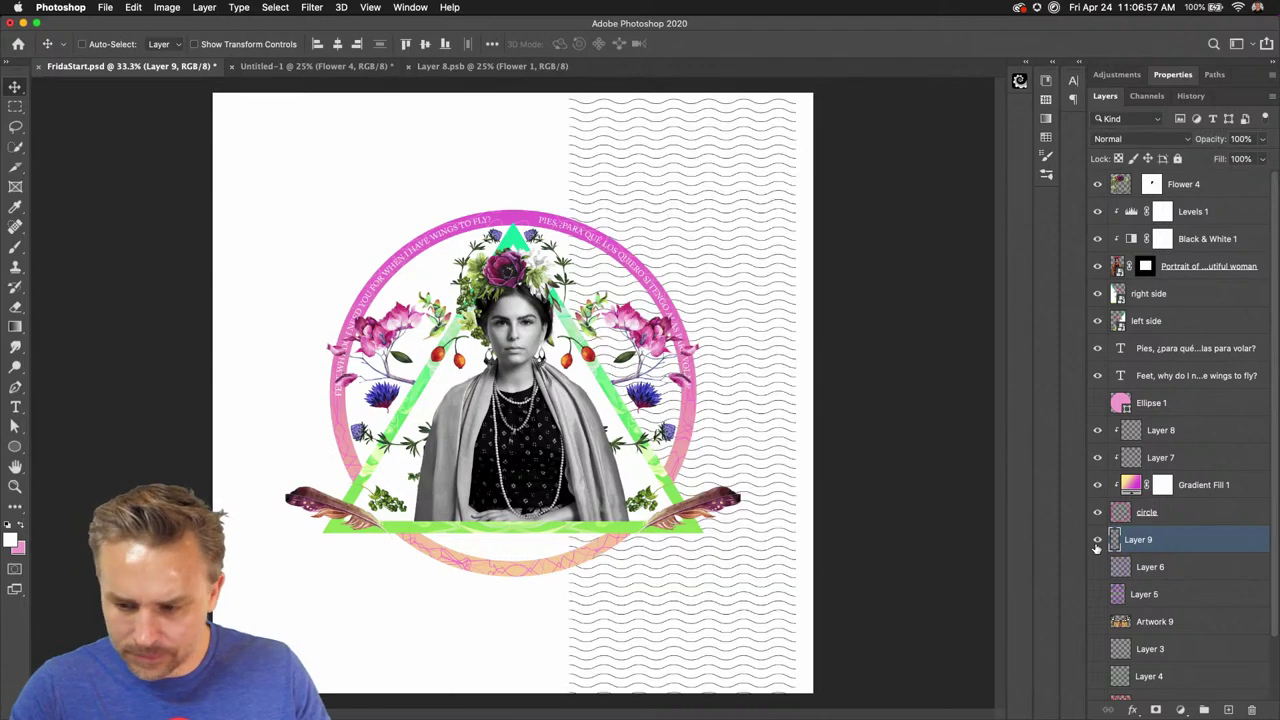
key(super+d)
mouse_move(676, 280)
mouse_down()
mouse_move(460, 200)
mouse_move(390, 232)
mouse_move(455, 250)
mouse_move(315, 273)
mouse_up()
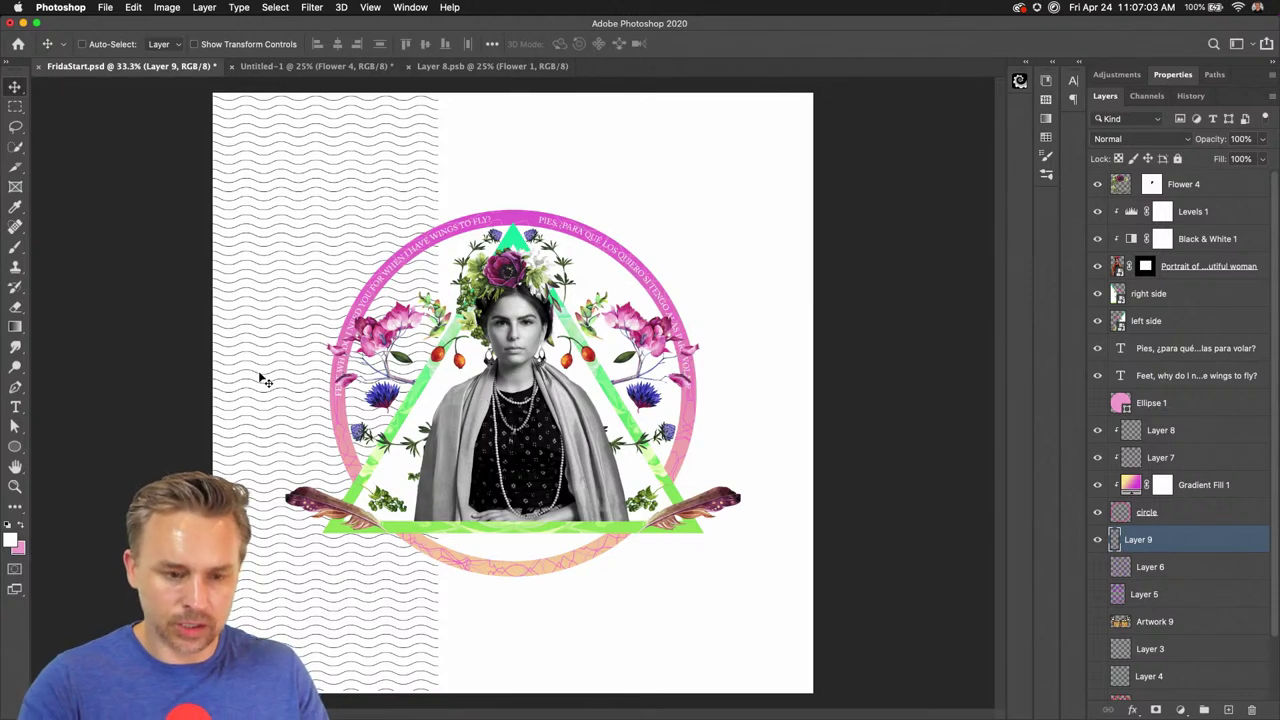
Duplicate only the wavy-line Layer 9 and place the copy directly against the right side of the original block
drag(258, 373, 430, 360)
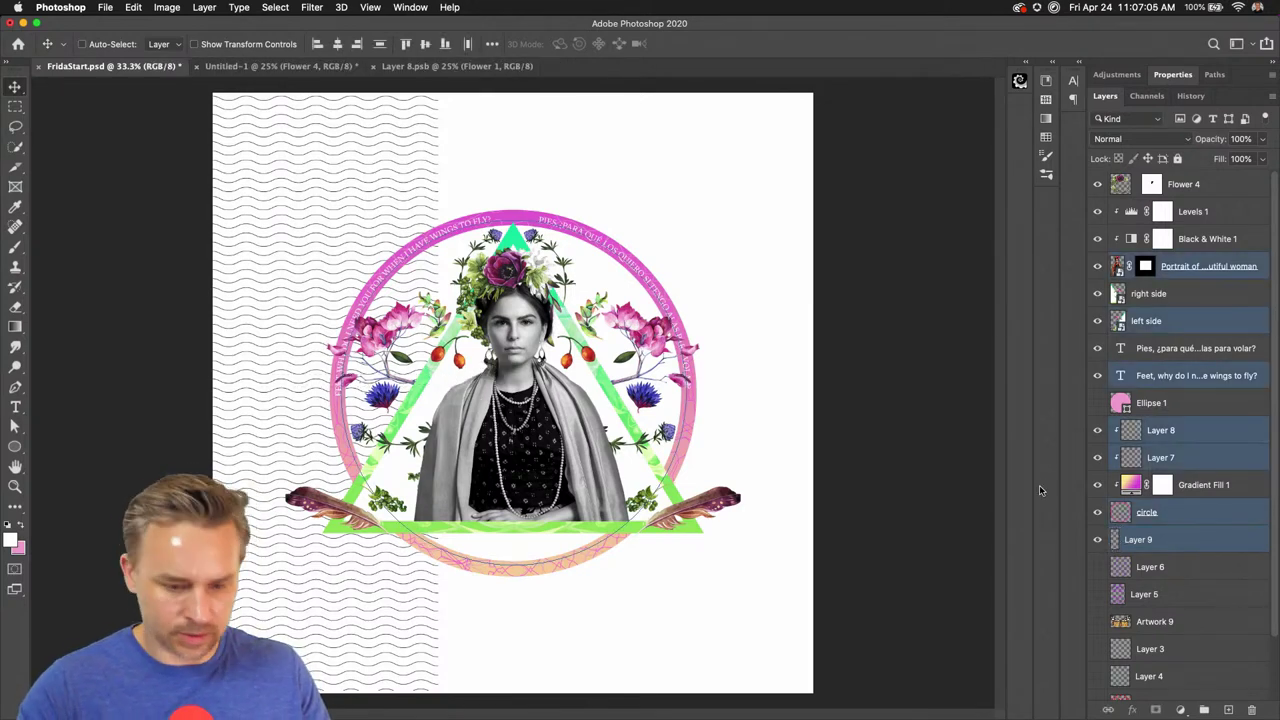
click(1186, 545)
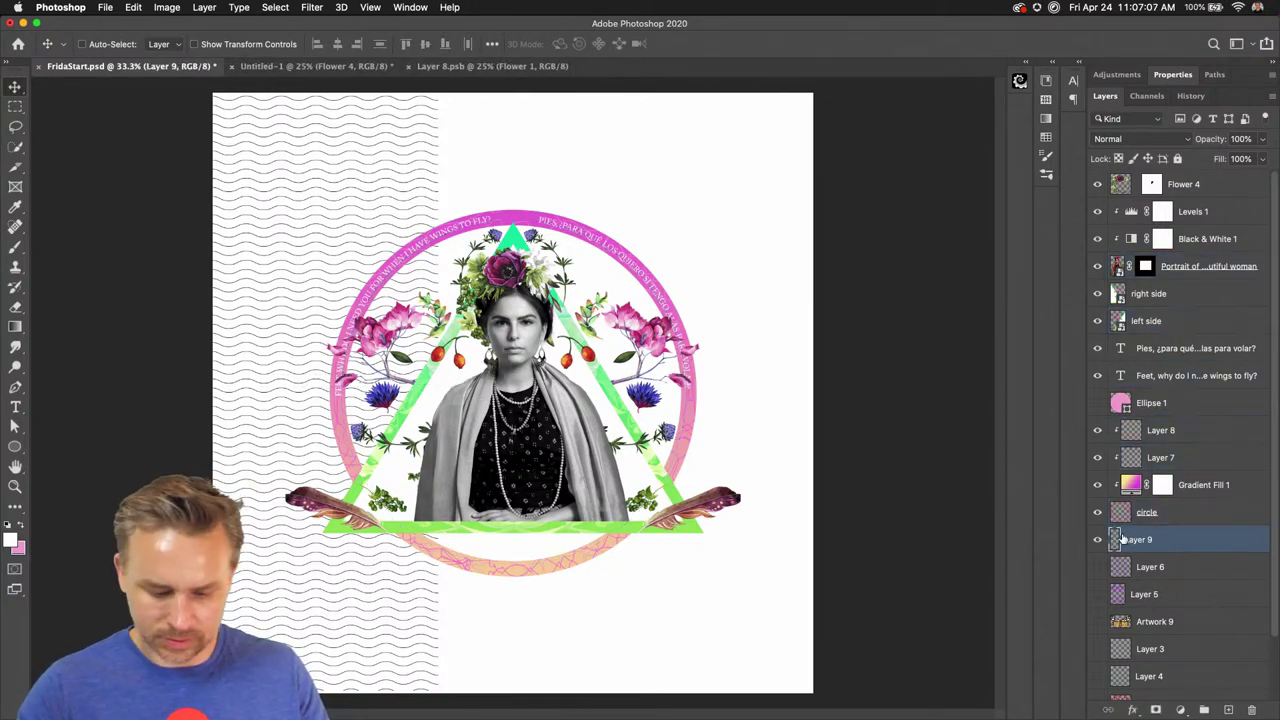
key(ctrl+j)
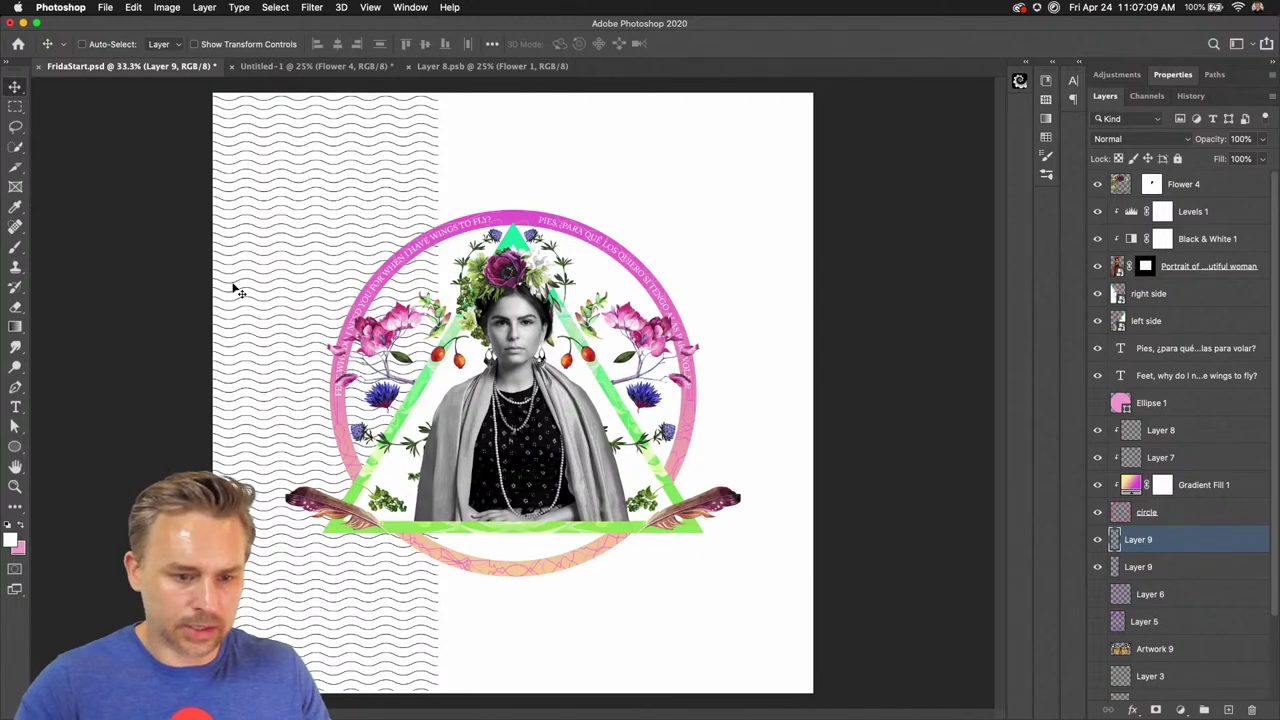
drag(234, 286, 461, 286)
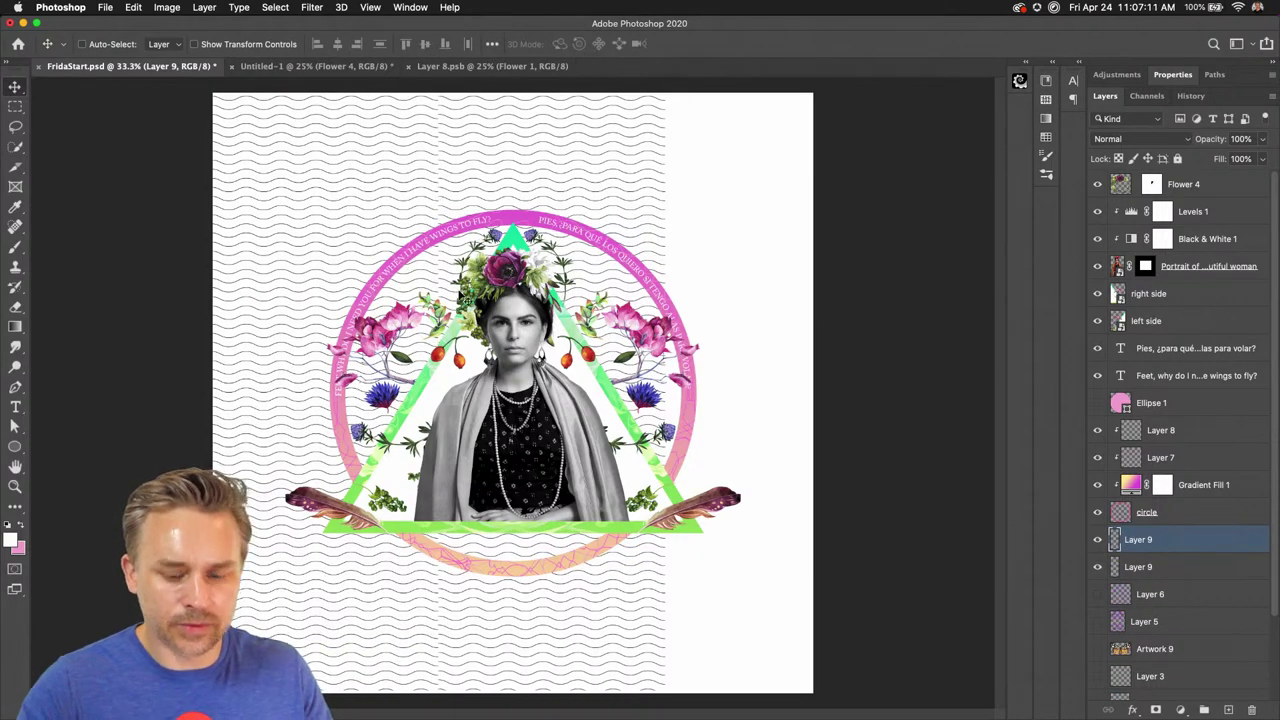
Flip the middle wavy-line block horizontally so its line ends meet the first block at the seam
key(ctrl+t)
right_click(537, 162)
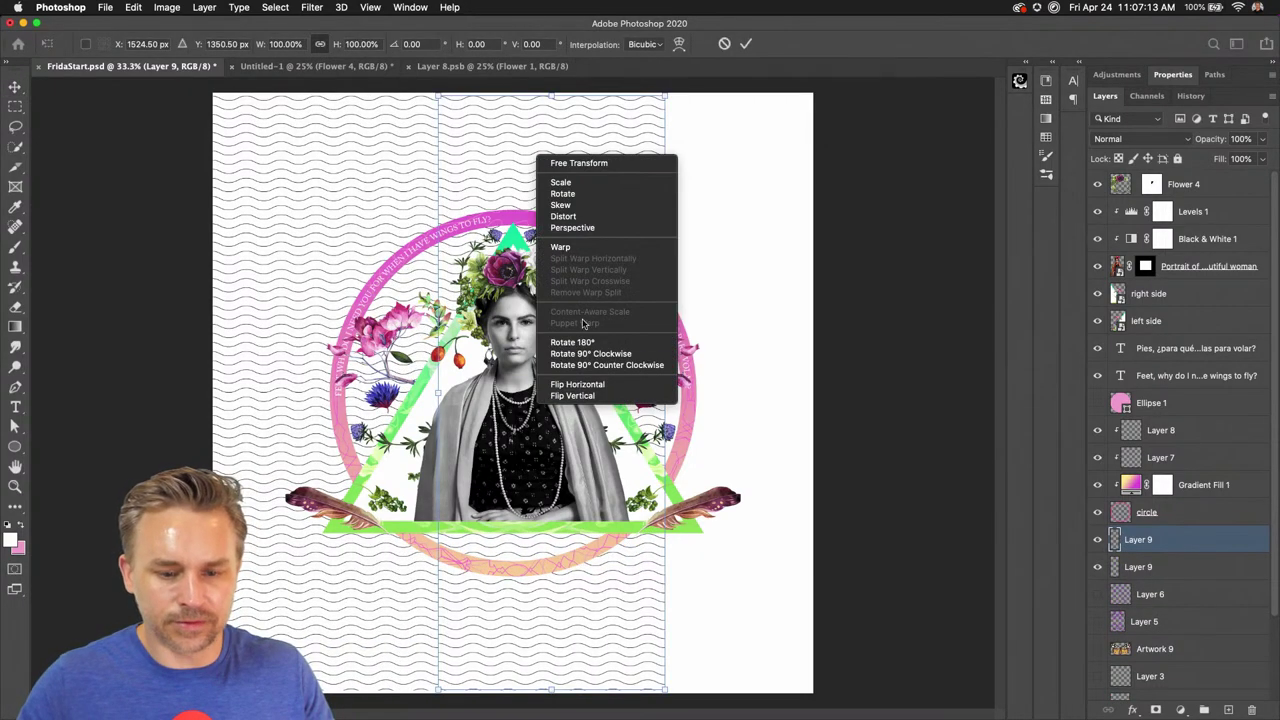
click(576, 384)
key(Return)
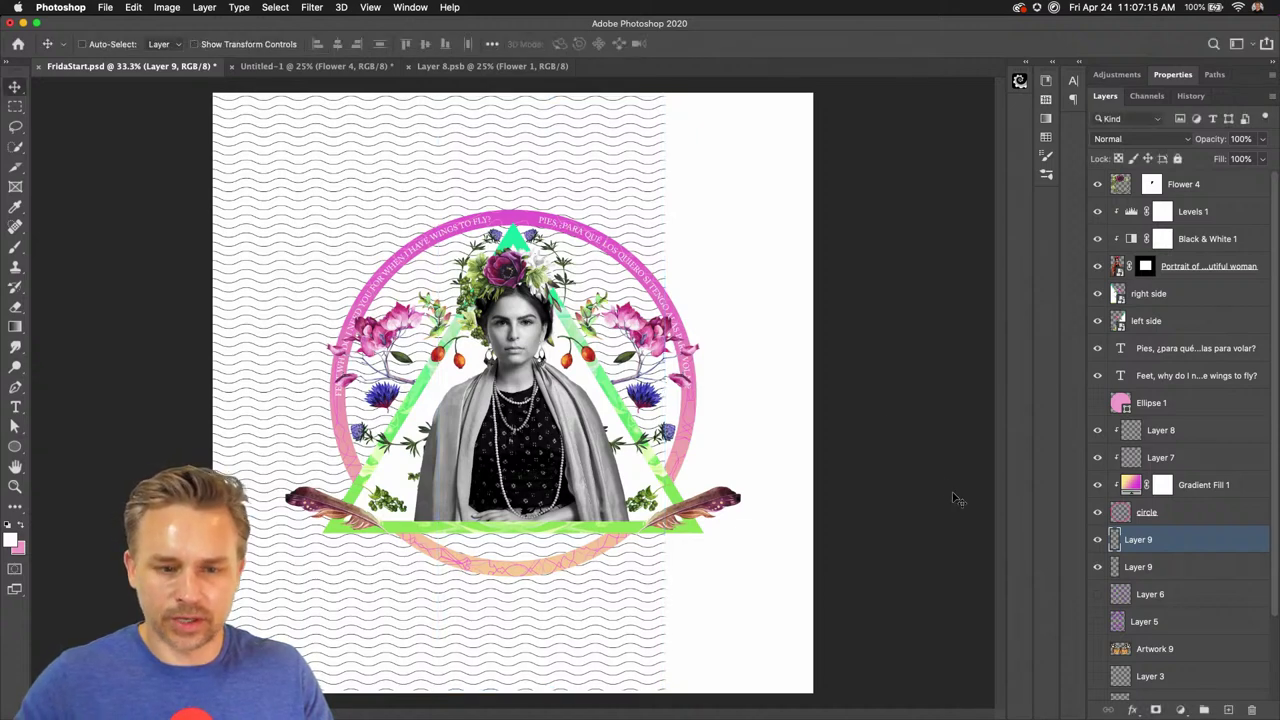
Duplicate the original unflipped wavy-line block and move the copy to cover the blank strip along the canvas's right side
click(1138, 555)
key(super+j)
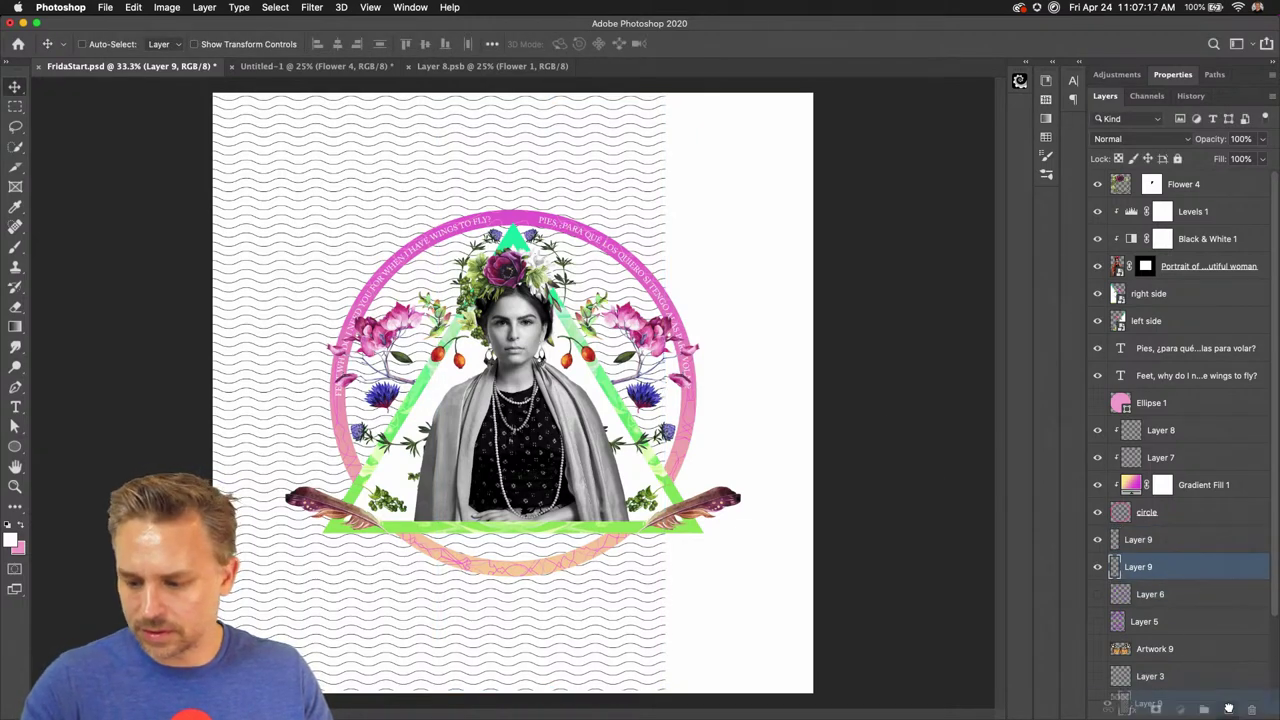
drag(286, 332, 716, 327)
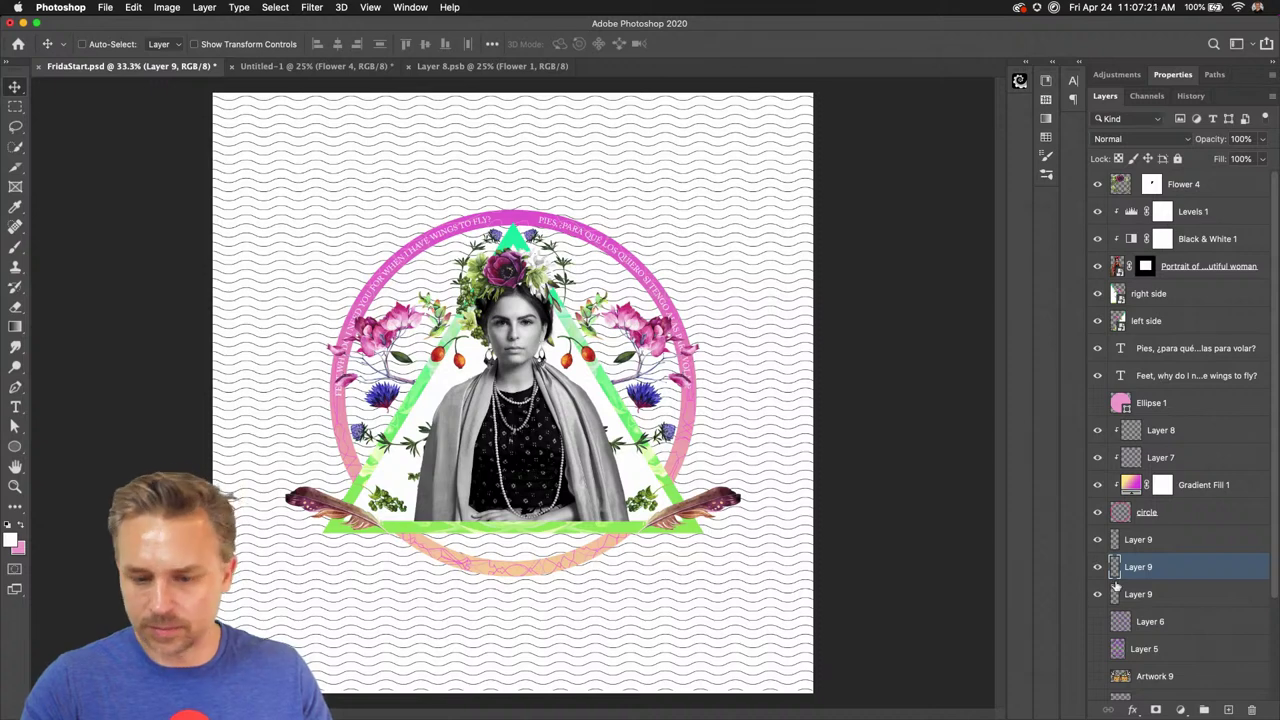
Merge the three wavy-line layers into a single layer
shift+click(1142, 598)
shift+click(1139, 542)
right_click(1145, 540)
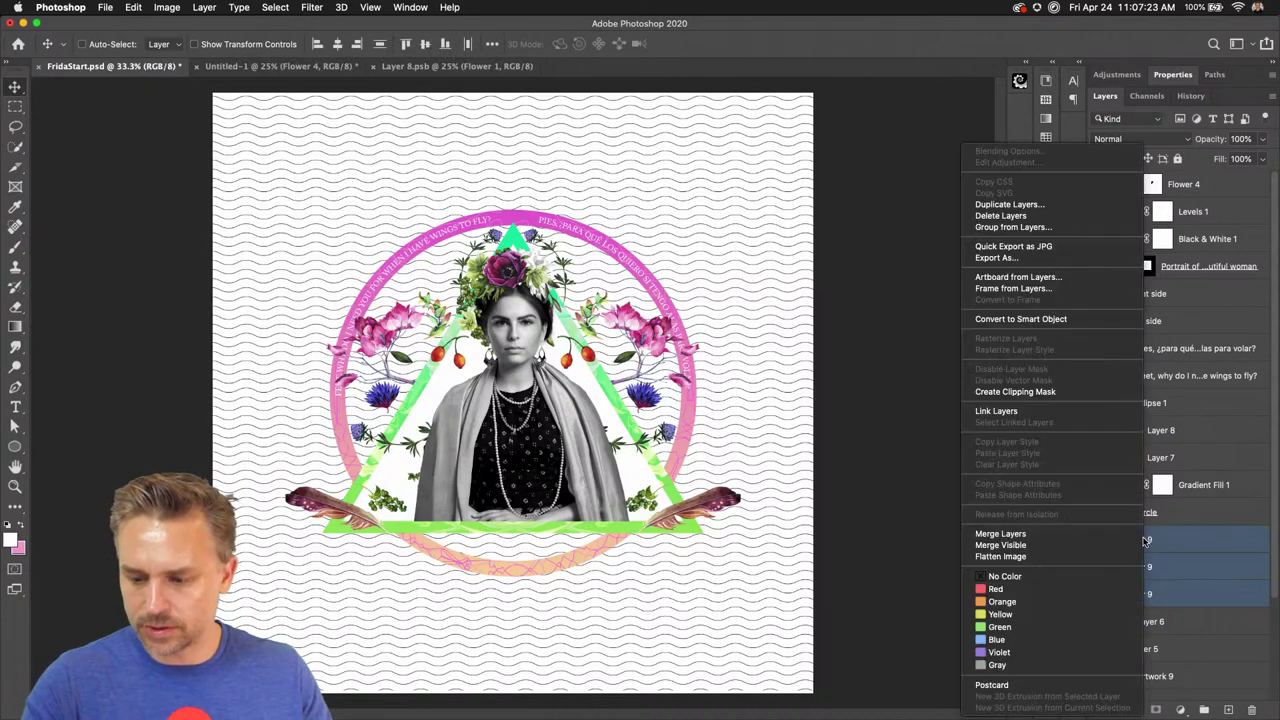
click(1000, 533)
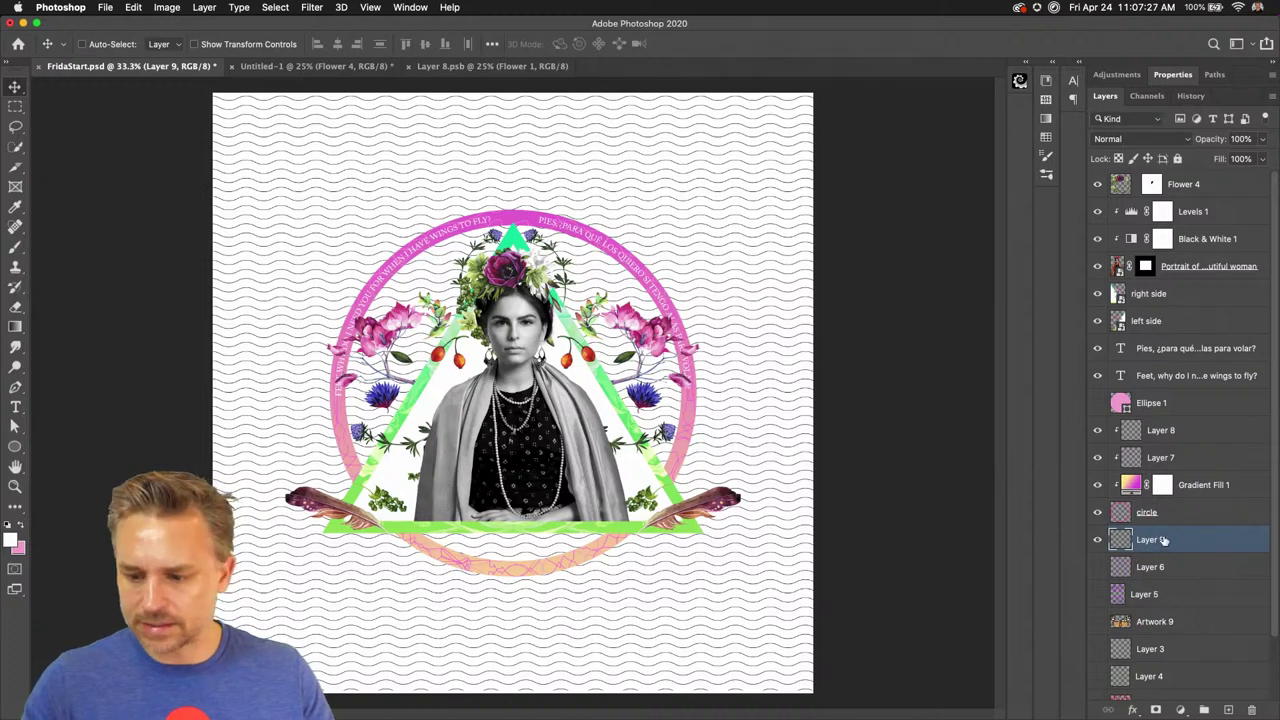
Apply a soft green-and-pink preset gradient to the merged wavy lines as a clipped gradient fill
click(1055, 64)
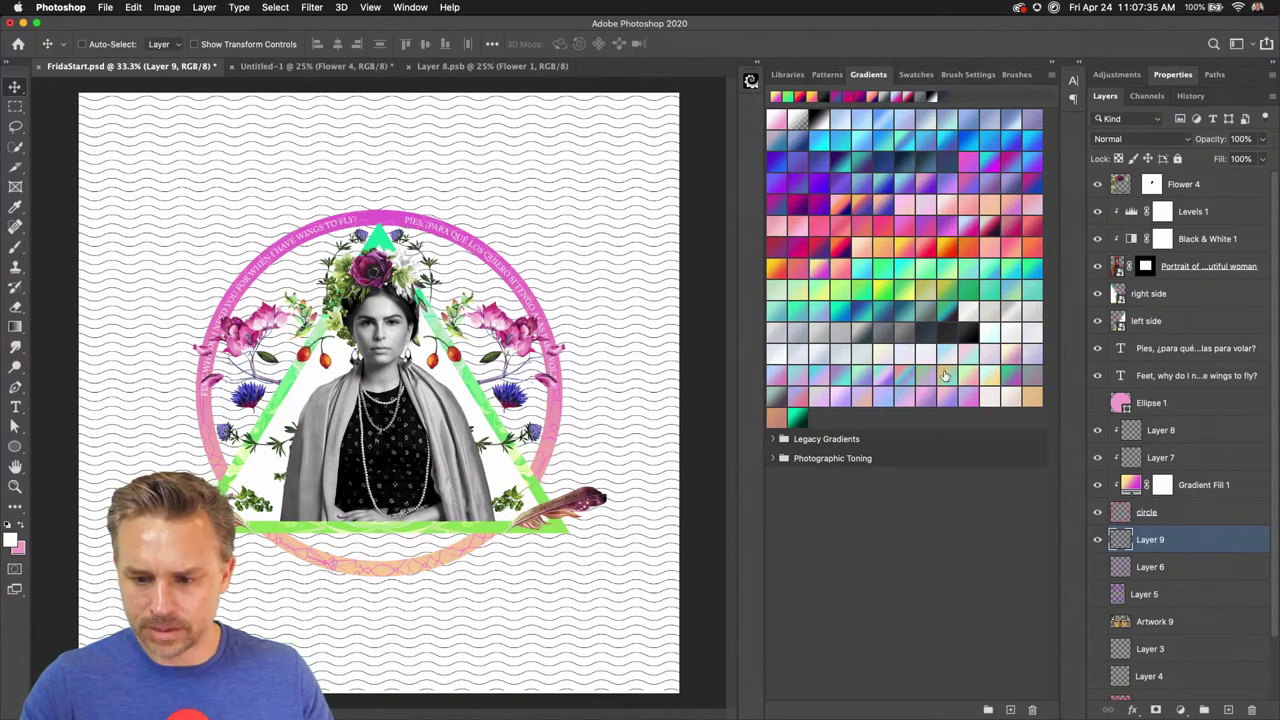
mouse_move(944, 375)
mouse_down()
mouse_move(1000, 447)
mouse_move(1162, 543)
mouse_up()
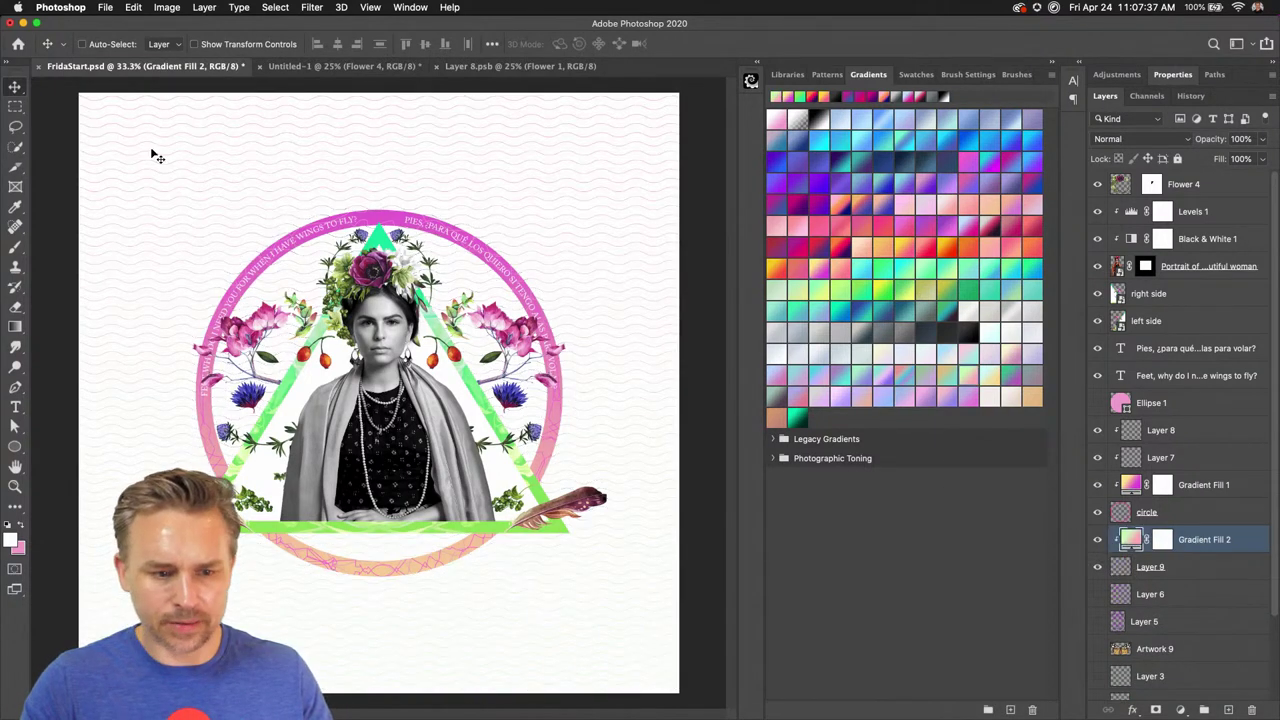
click(1052, 64)
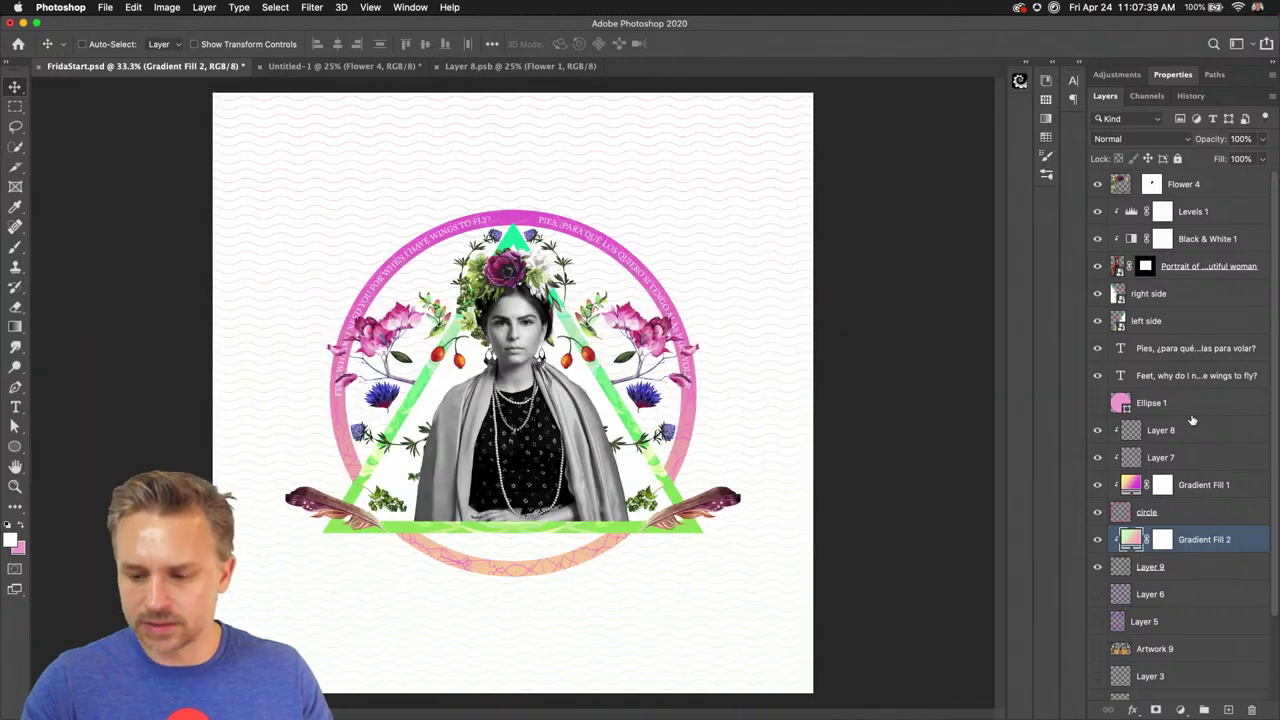
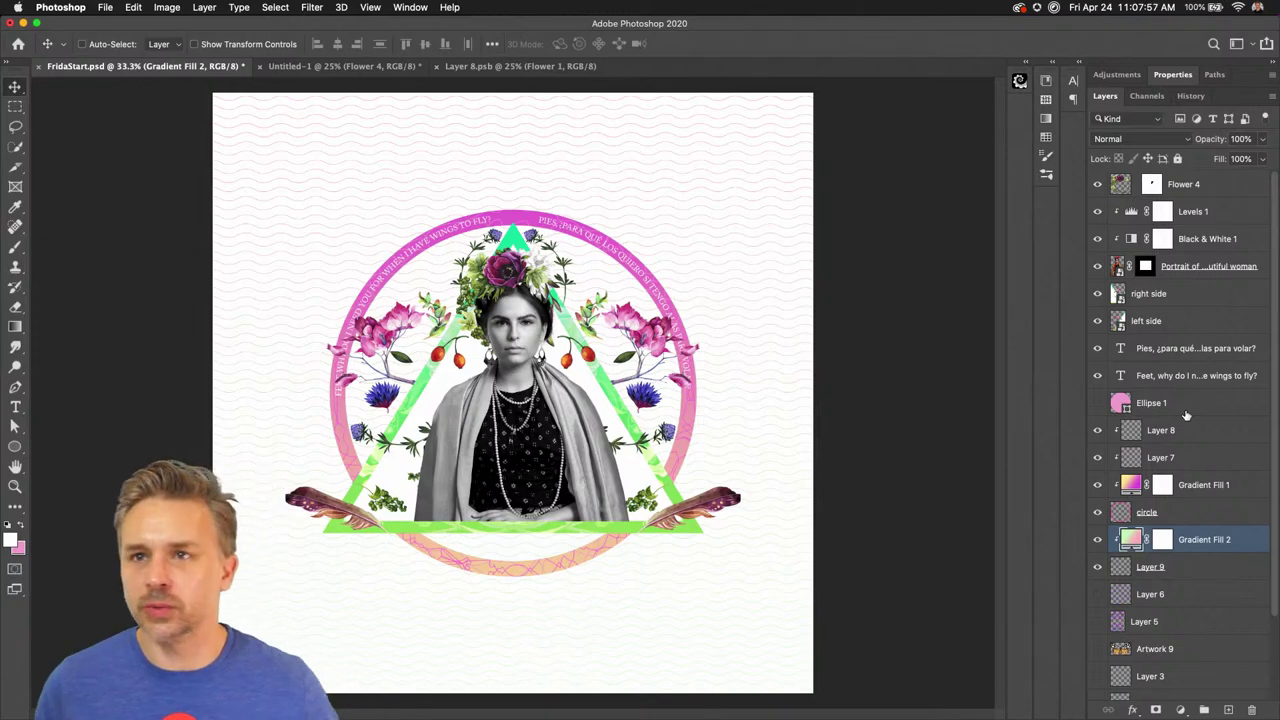
Brighten the portrait's highlights by setting the white input level of Levels 1 to 197
click(1185, 218)
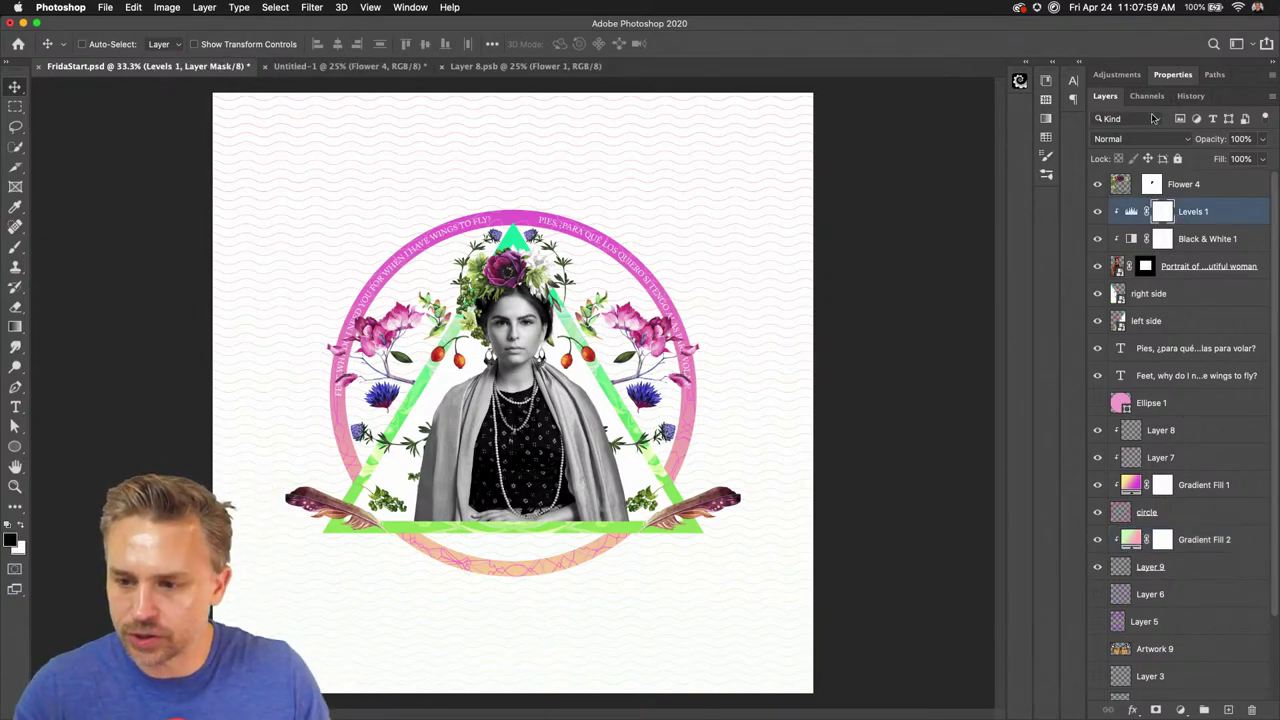
click(1168, 74)
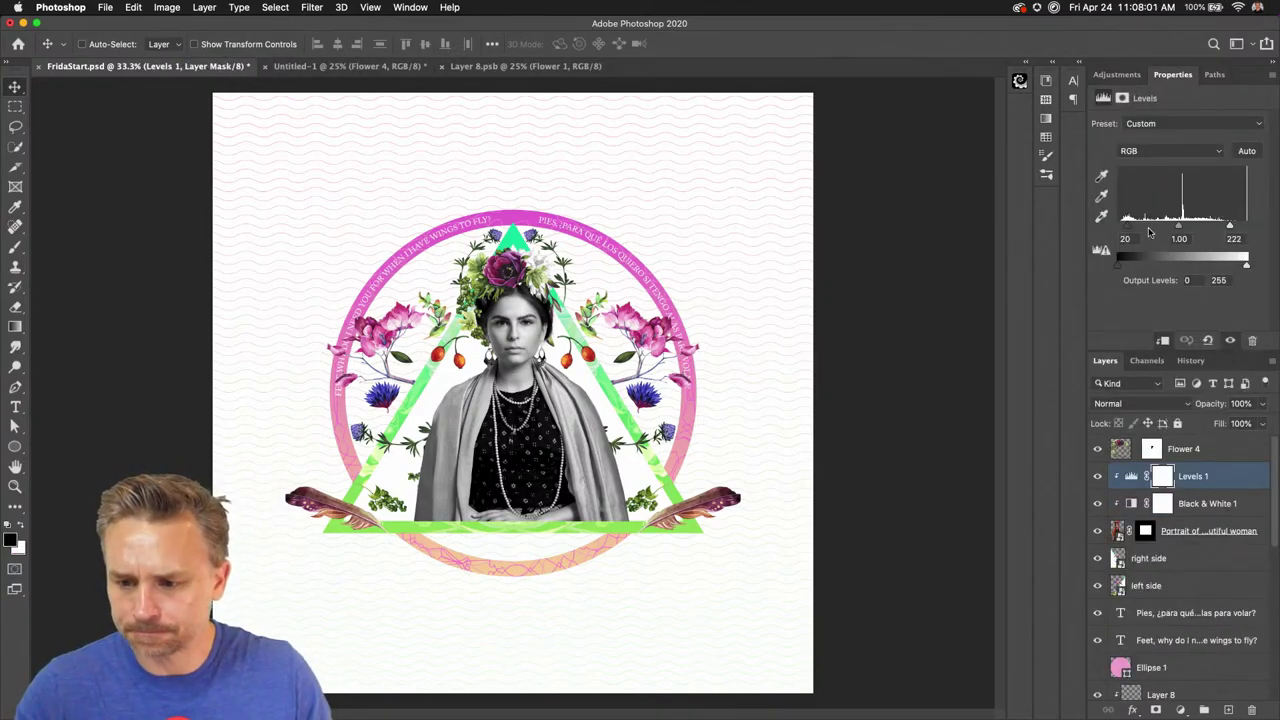
drag(1228, 228, 1218, 229)
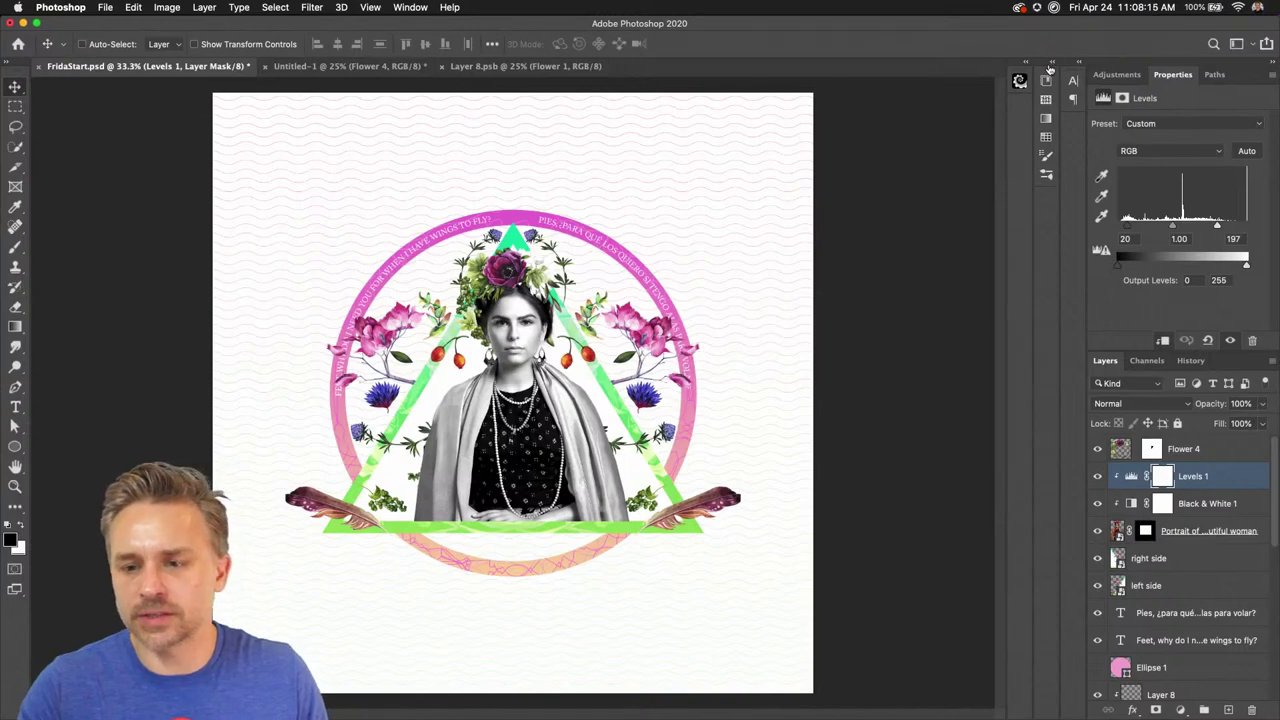
Place the Wing graphic from the Ps DCC library left of the woman's head, above the right side layer, scaled about 106% and rotated about 9.4°
click(1050, 64)
click(787, 74)
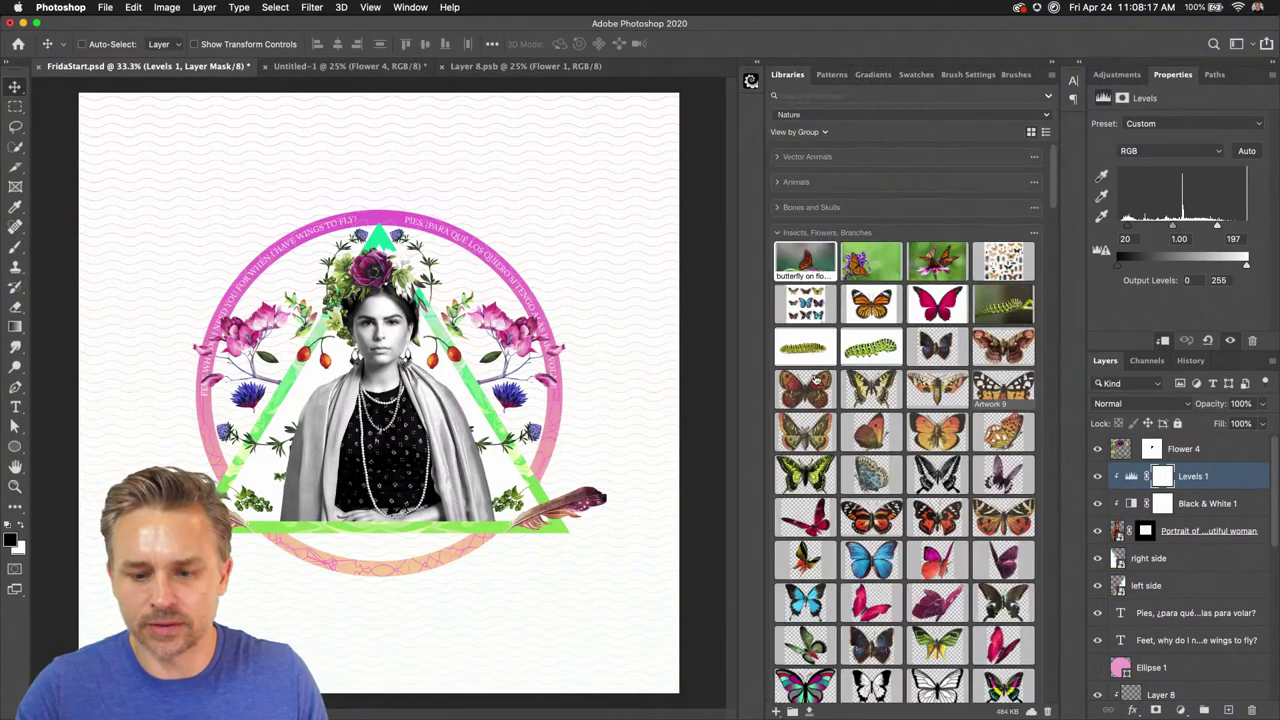
click(818, 116)
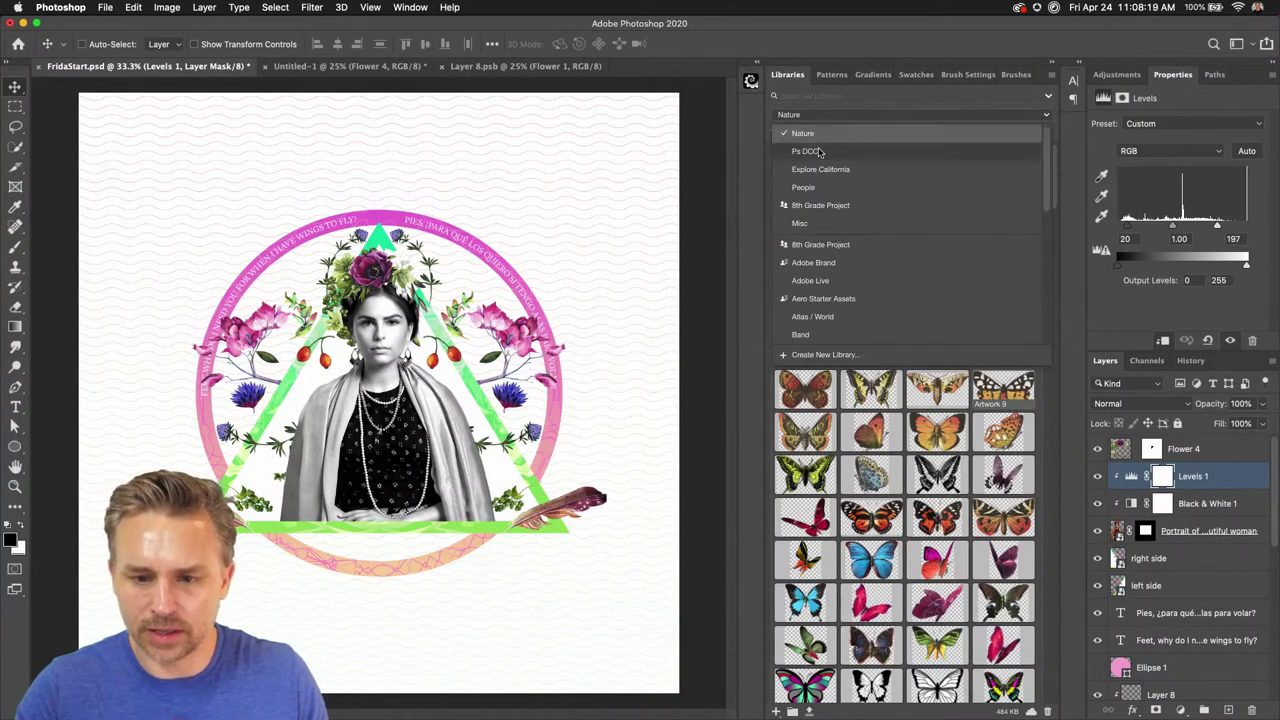
click(808, 151)
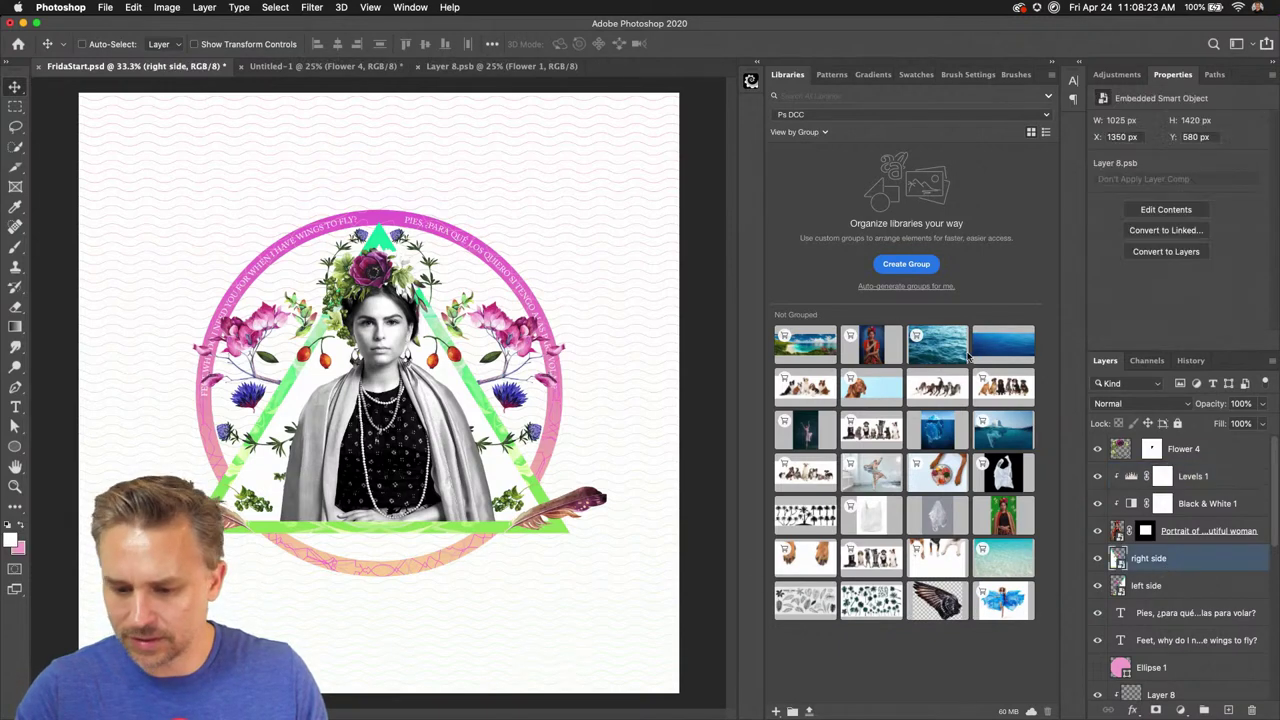
drag(937, 600, 277, 341)
drag(94, 245, 117, 208)
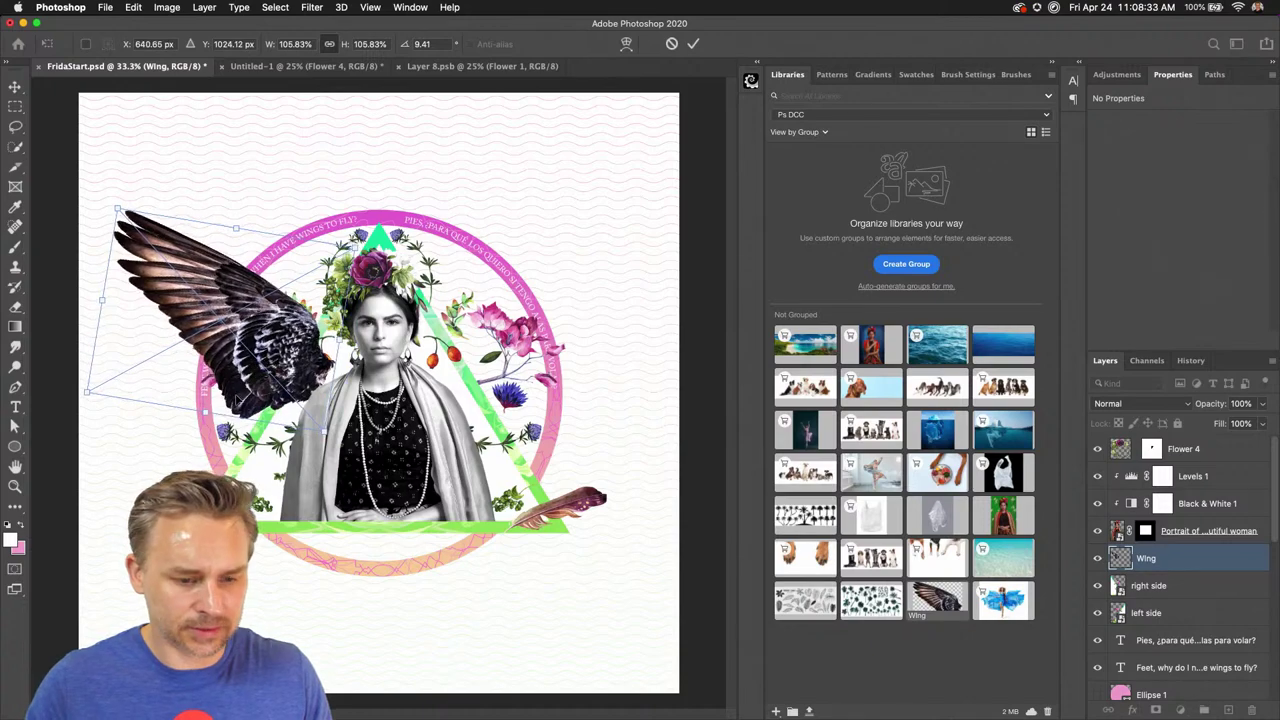
key(Return)
Puppet Warp the wing, pinning its body and feathers and pulling its inner base down toward the woman's shoulder
key(super+plus)
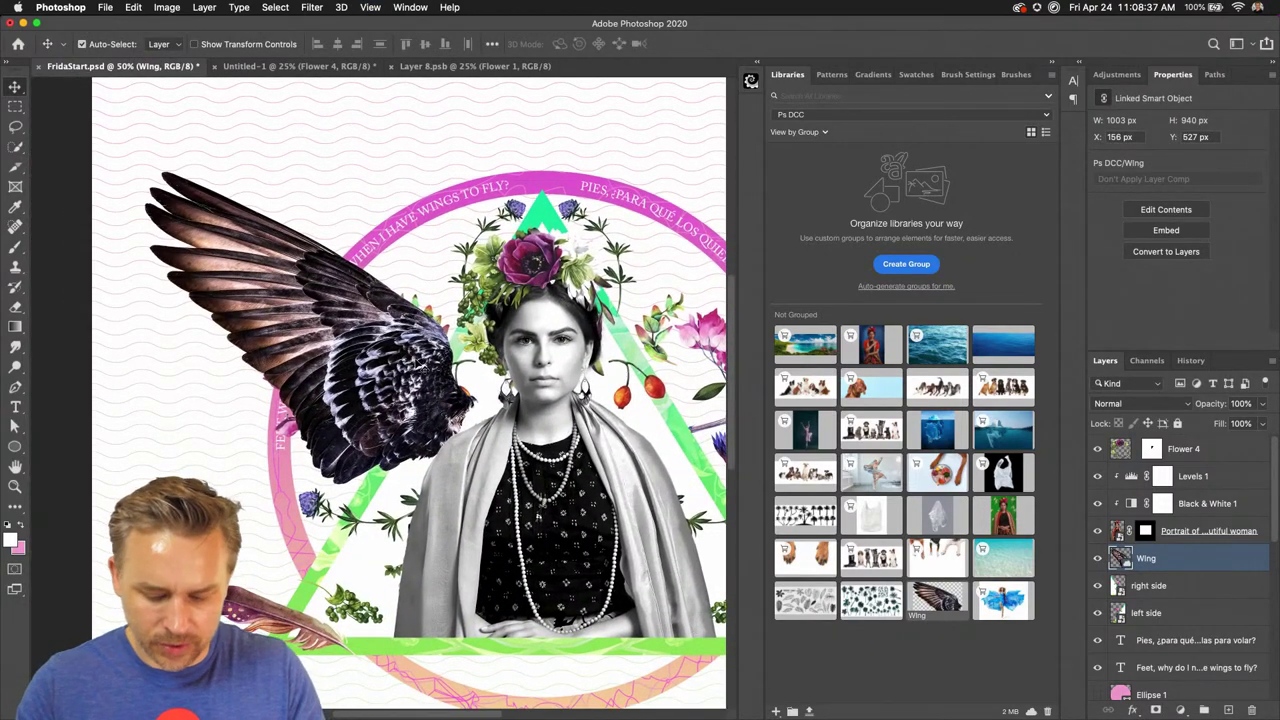
click(134, 7)
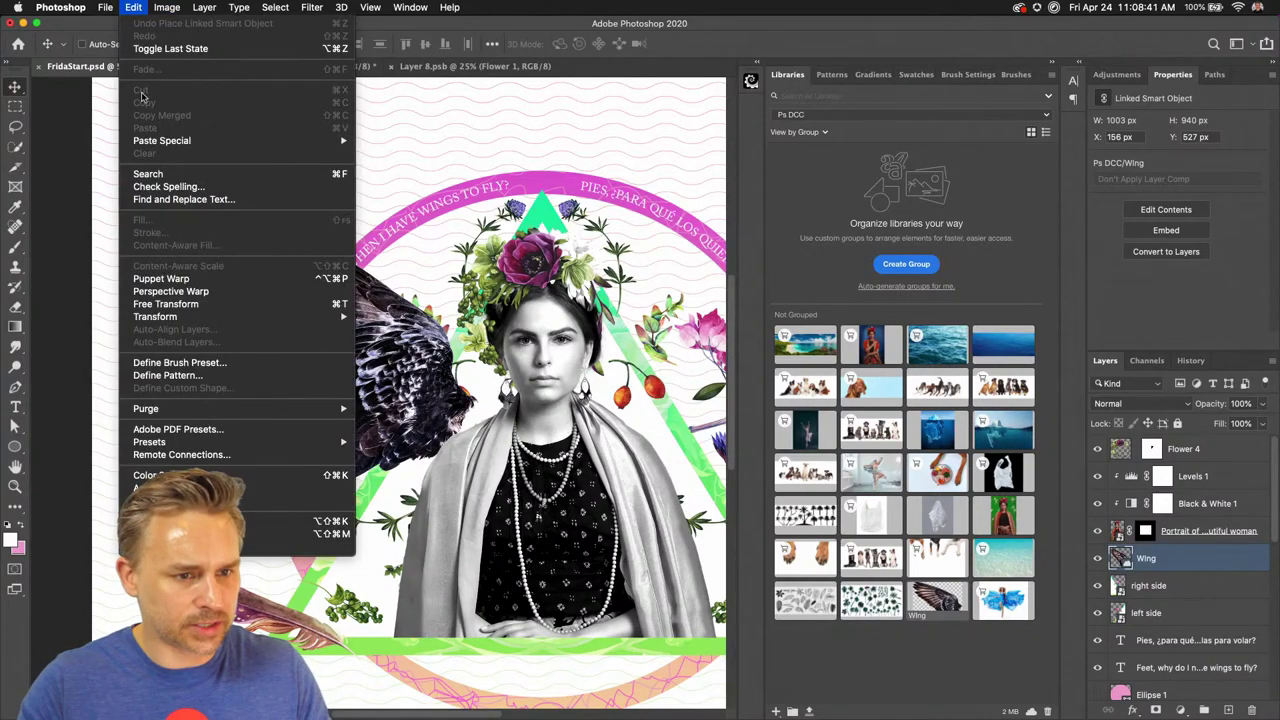
click(162, 278)
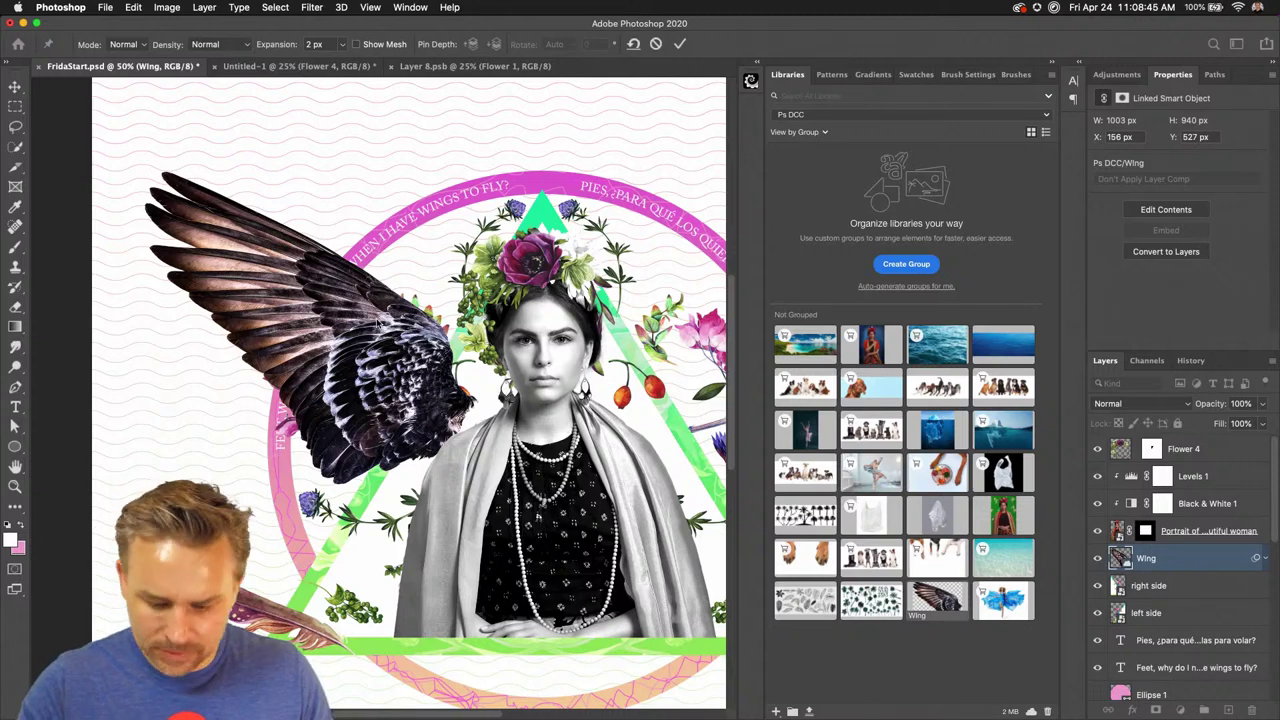
click(436, 398)
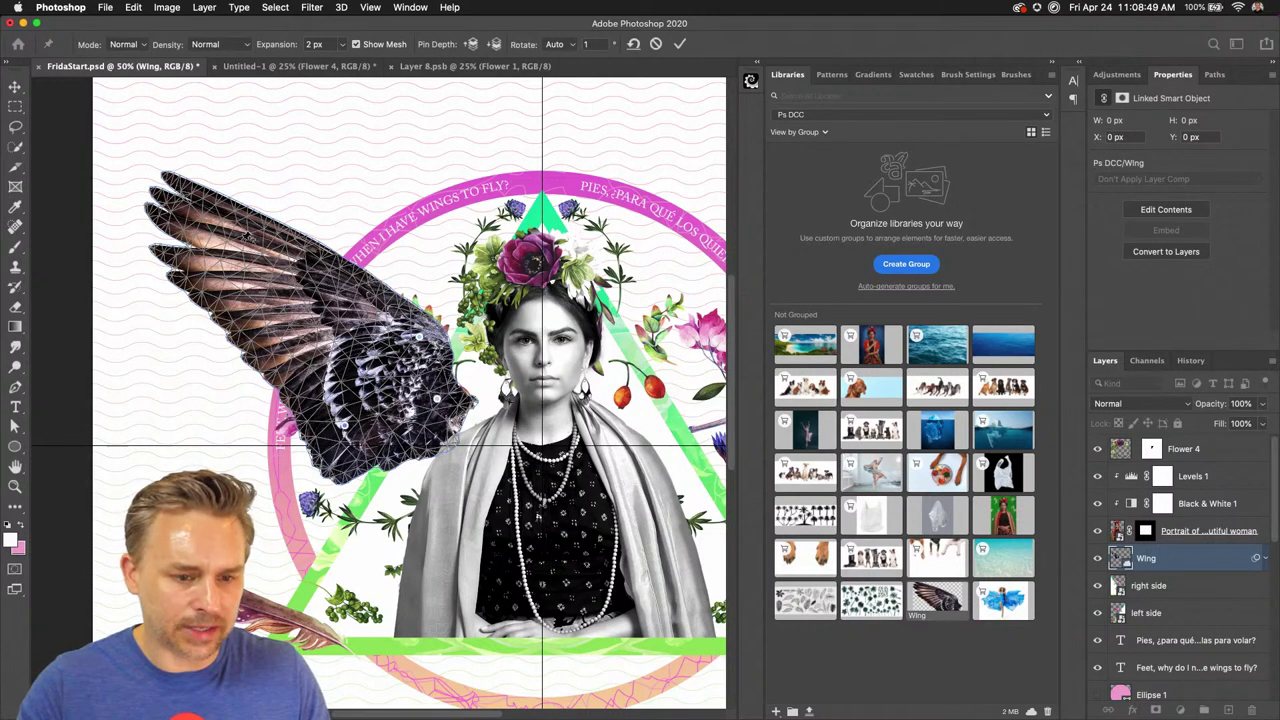
click(241, 241)
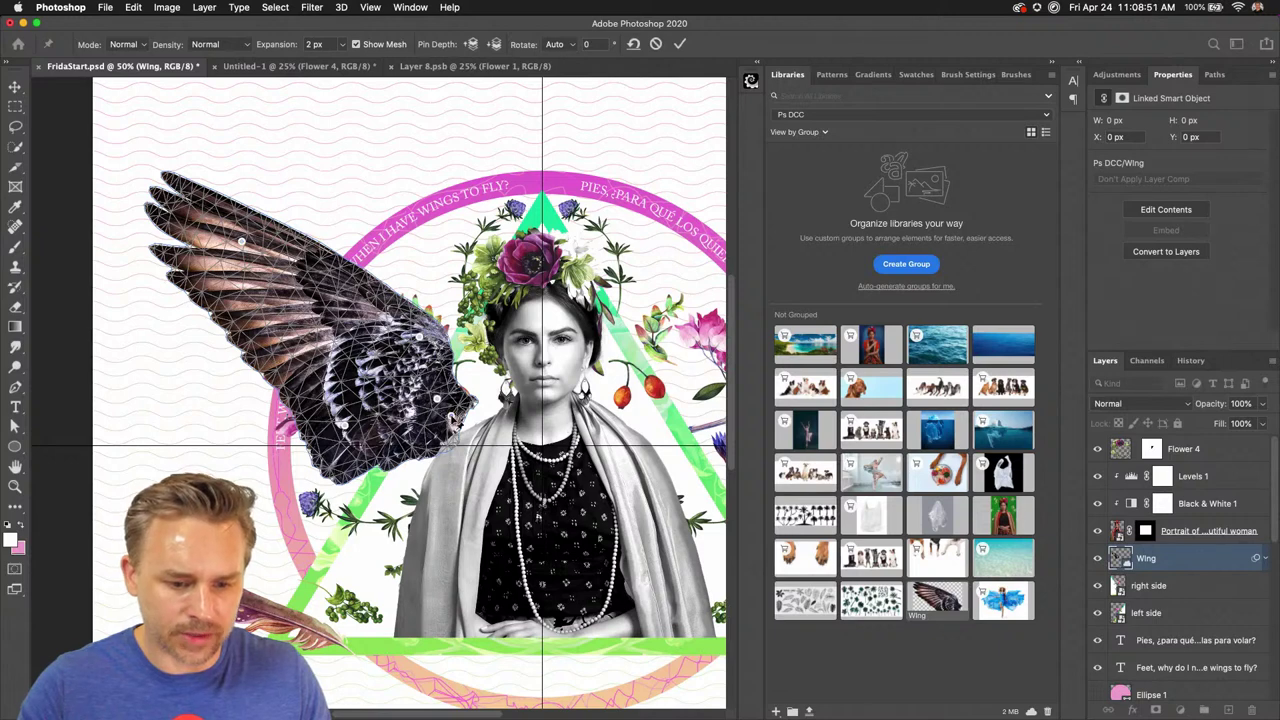
drag(456, 424, 473, 447)
key(Return)
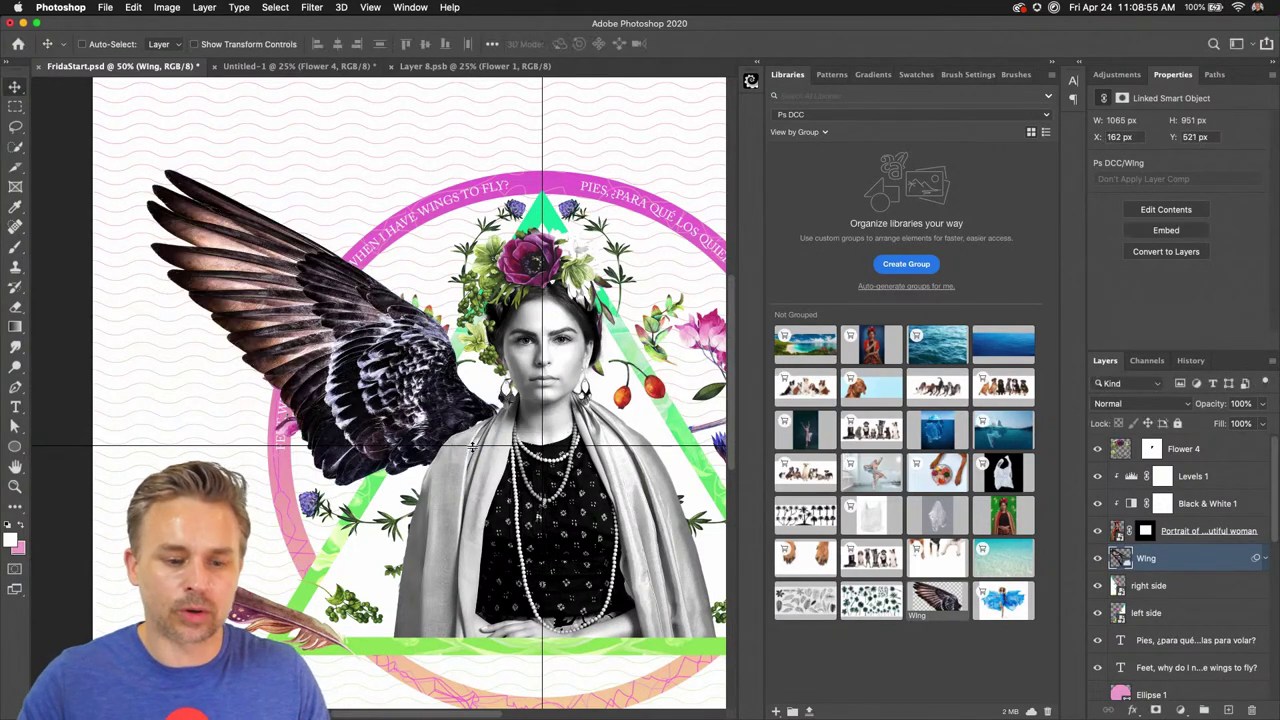
Duplicate the Wing layer, flip the copy horizontally and move it level to the opposite shoulder to mirror the original
click(1051, 66)
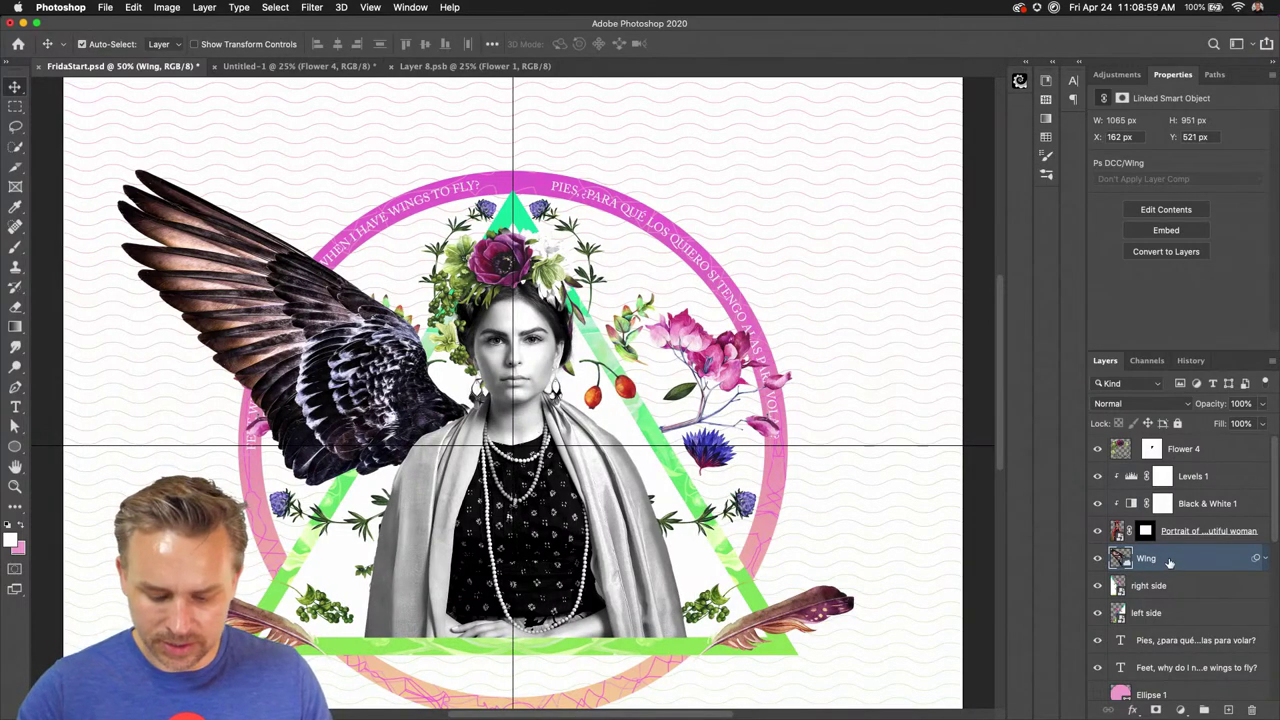
key(super+j)
key(super+t)
right_click(284, 360)
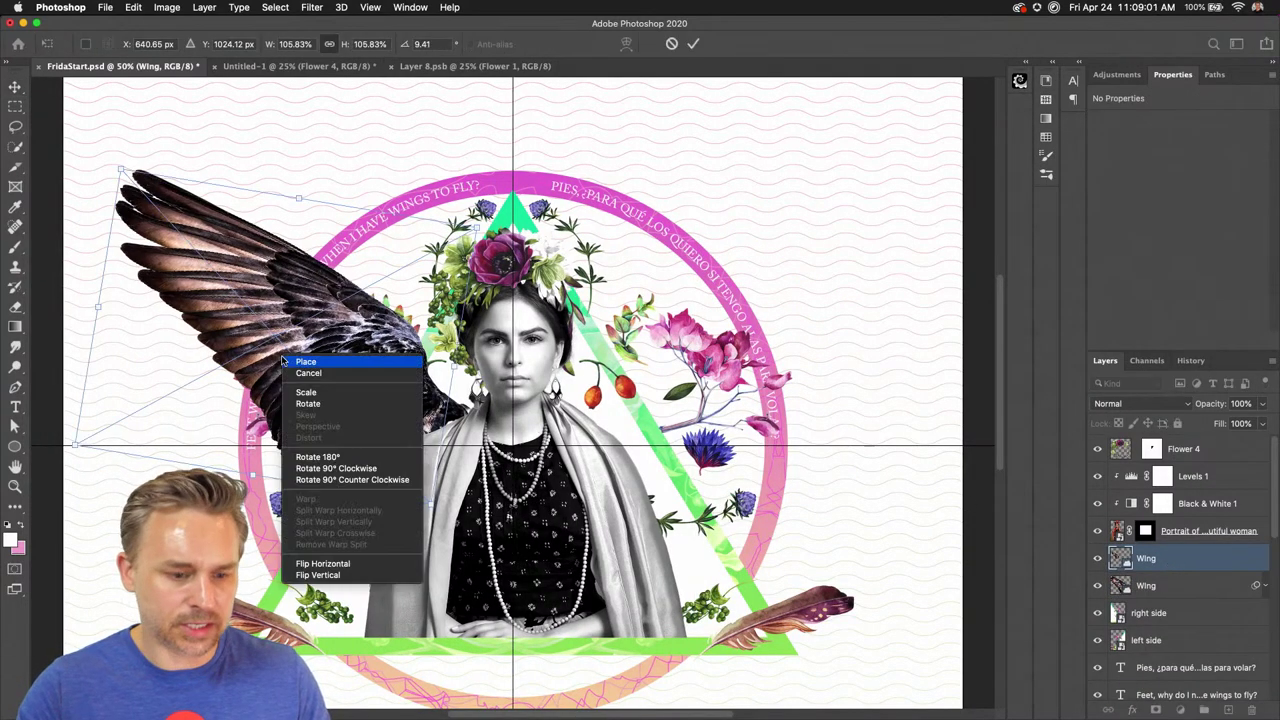
click(322, 563)
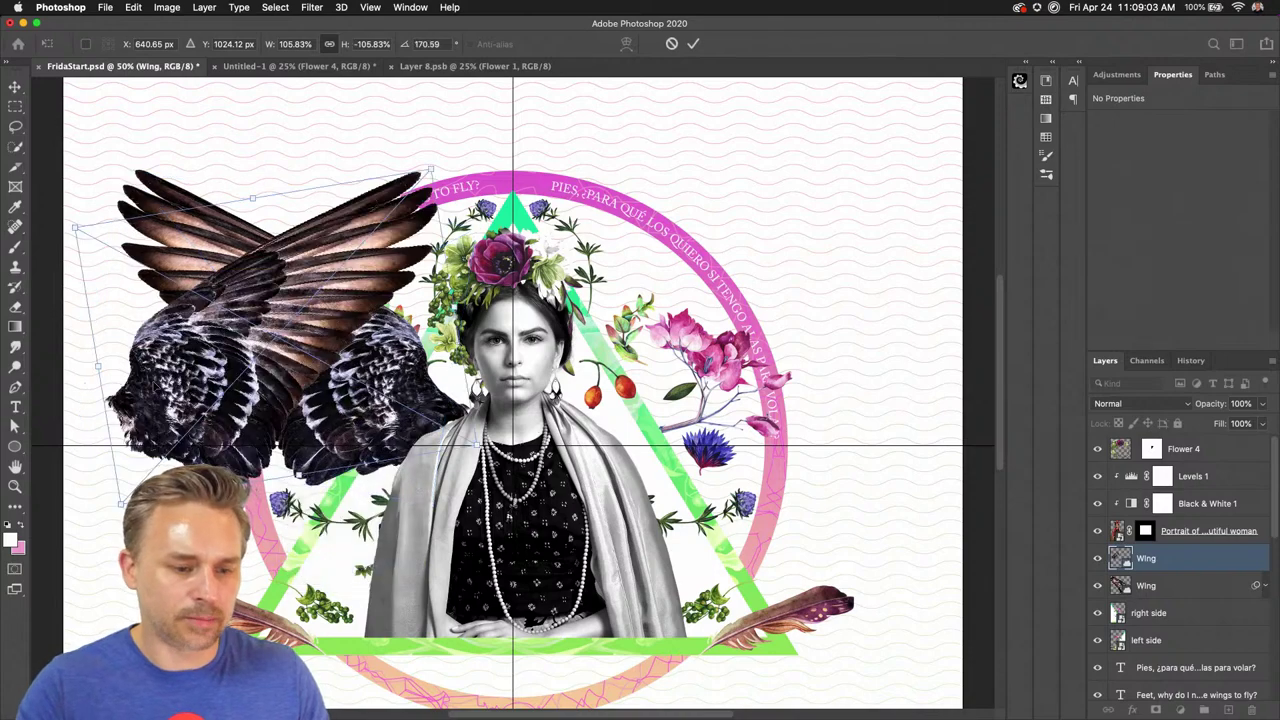
drag(183, 350, 648, 350)
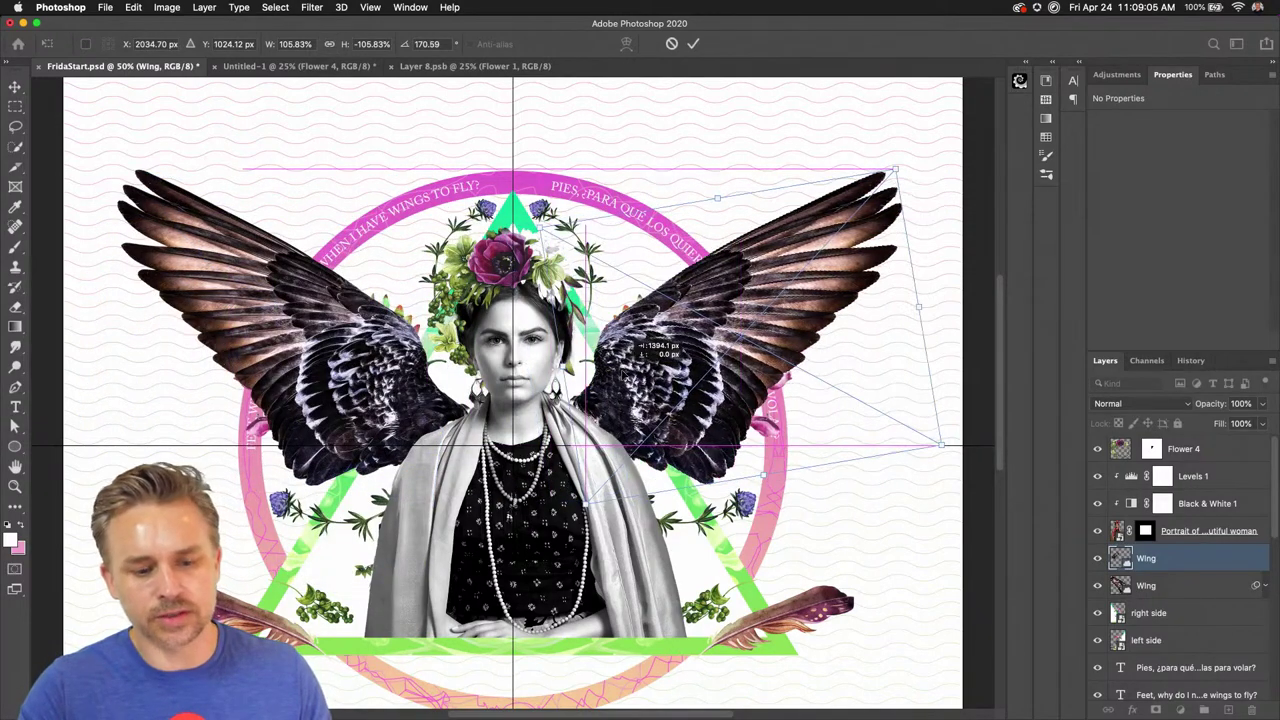
key(Return)
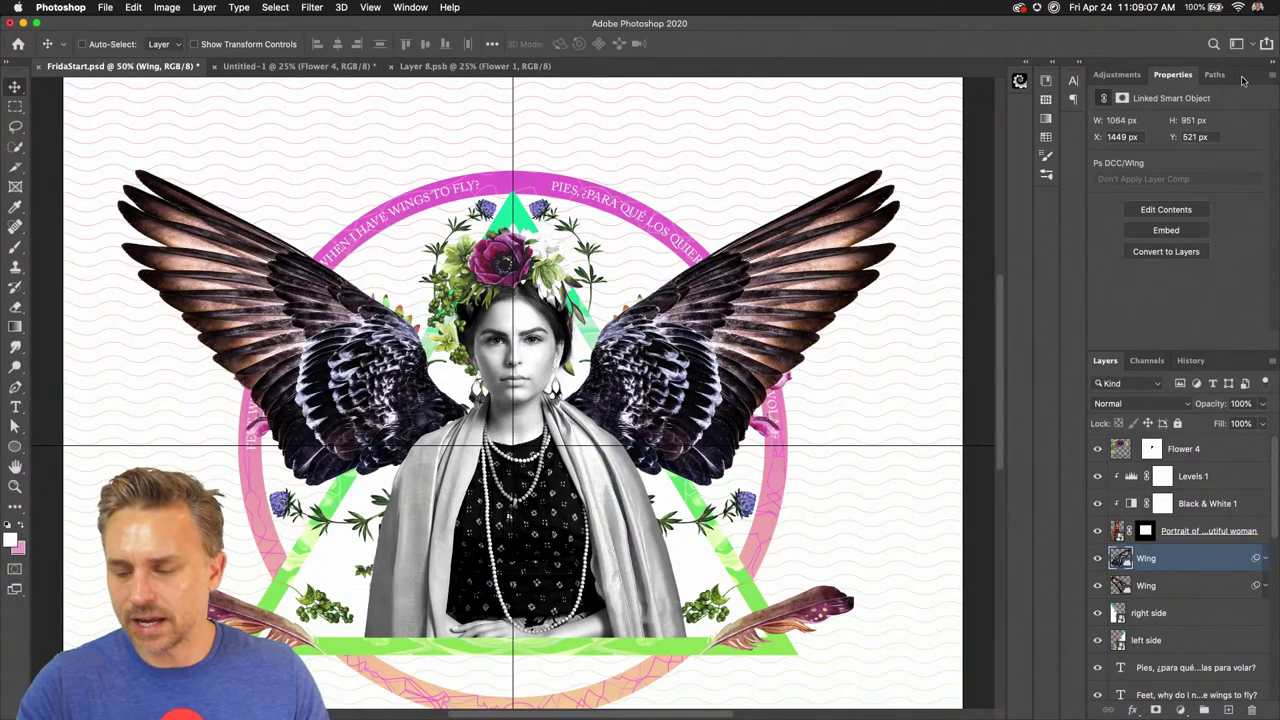
Rename the woman's portrait layer as Frida
double_click(1245, 81)
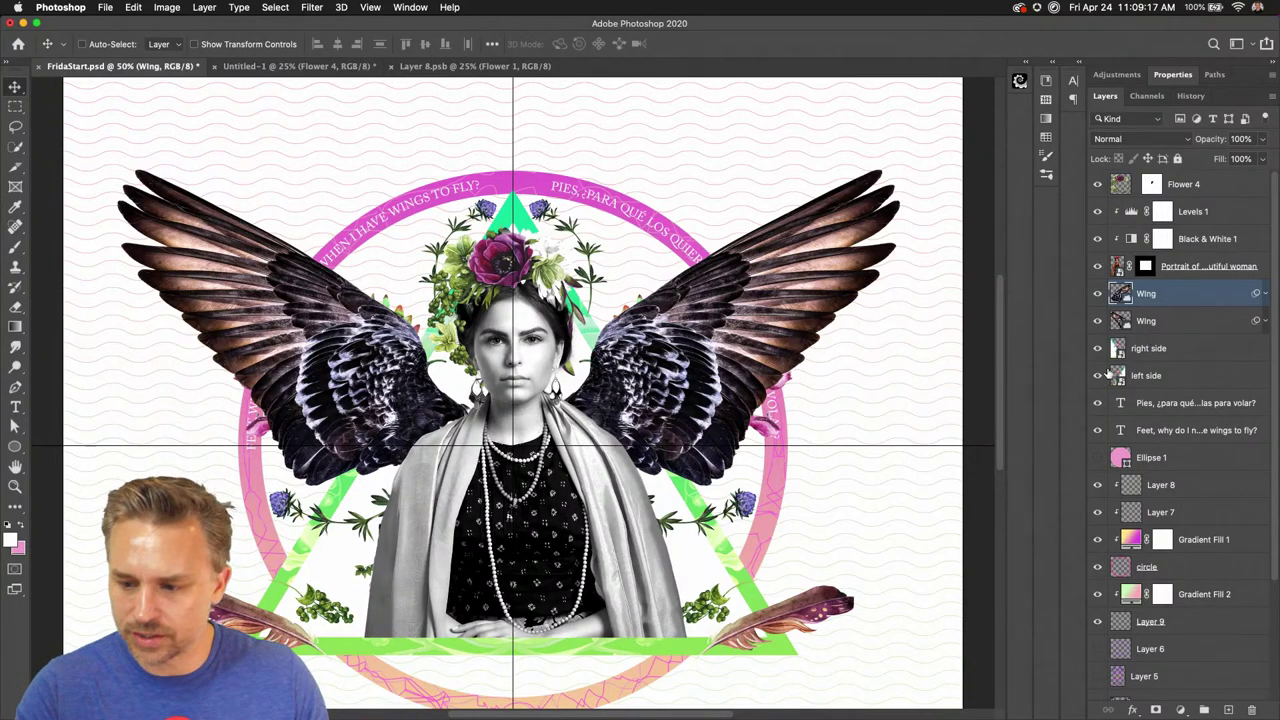
click(1152, 322)
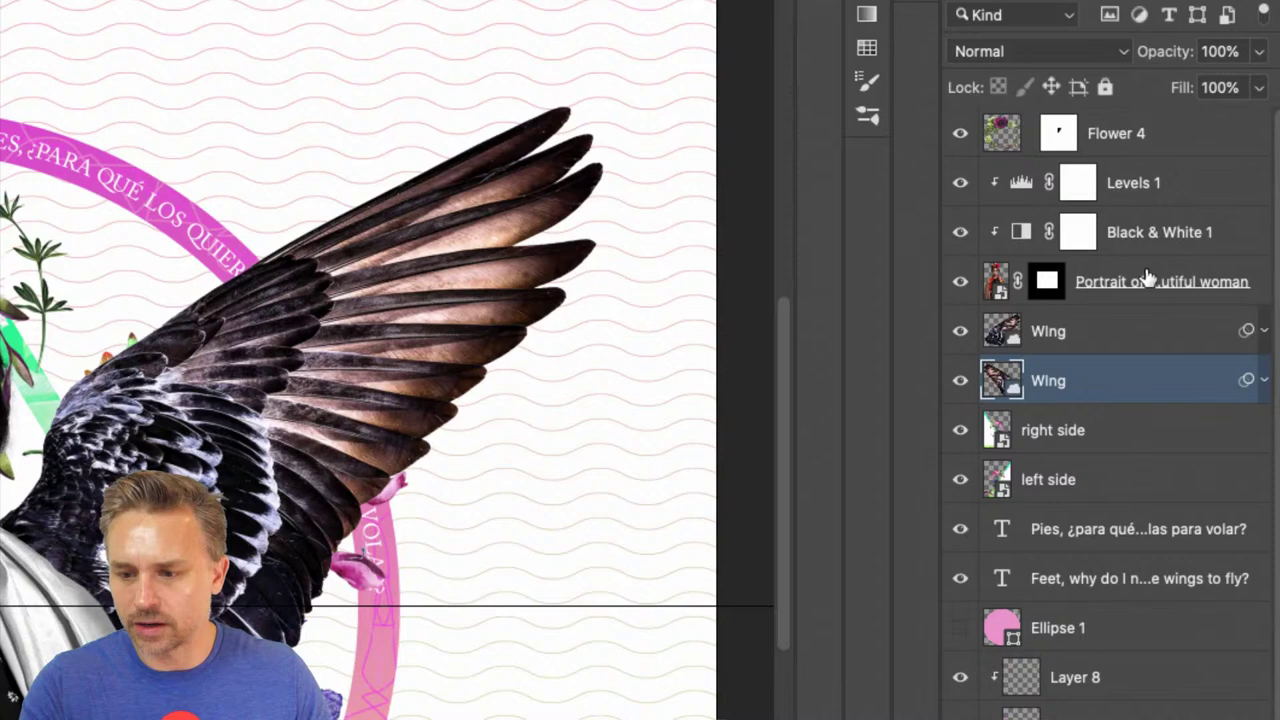
shift+click(1196, 266)
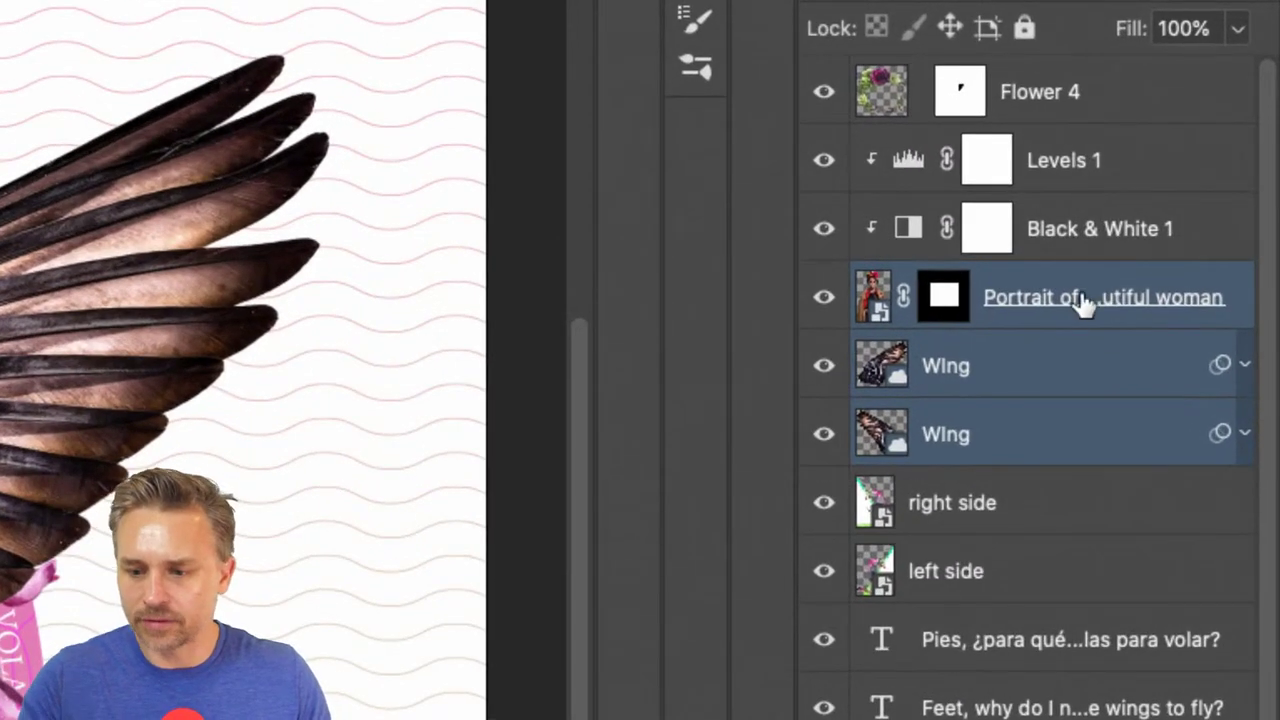
double_click(1085, 300)
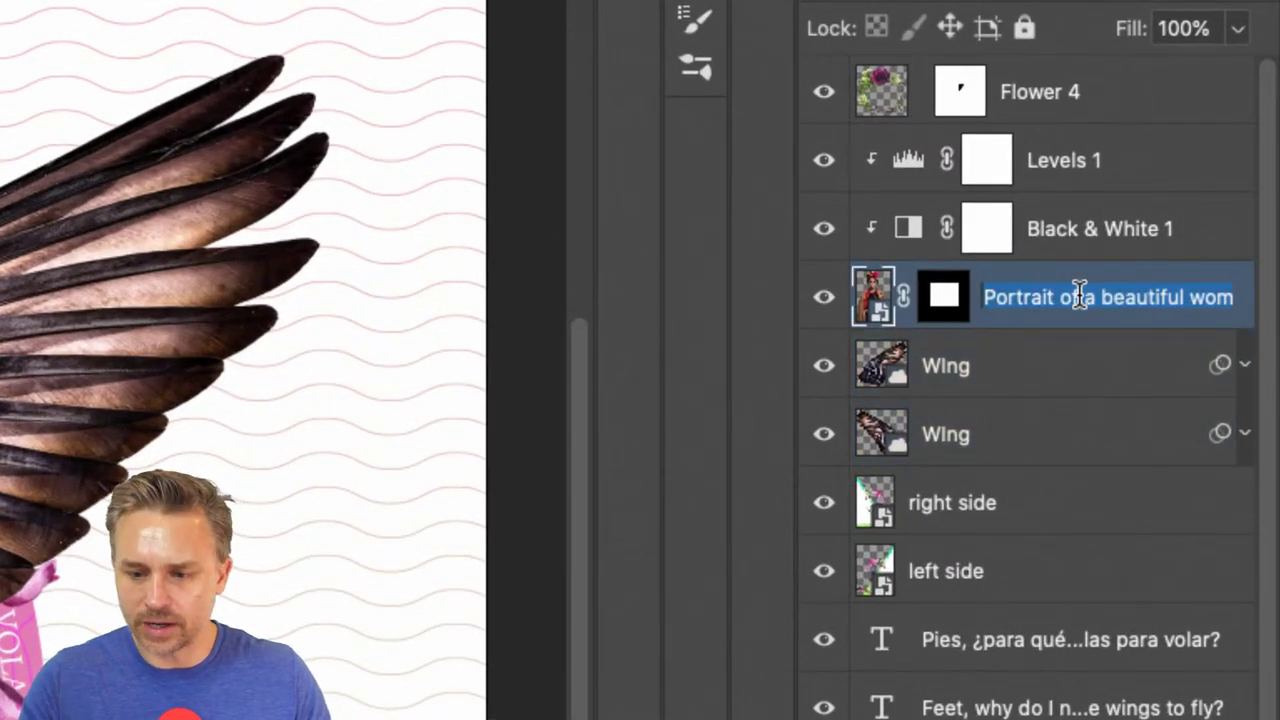
text(Frida)
key(BackSpace)
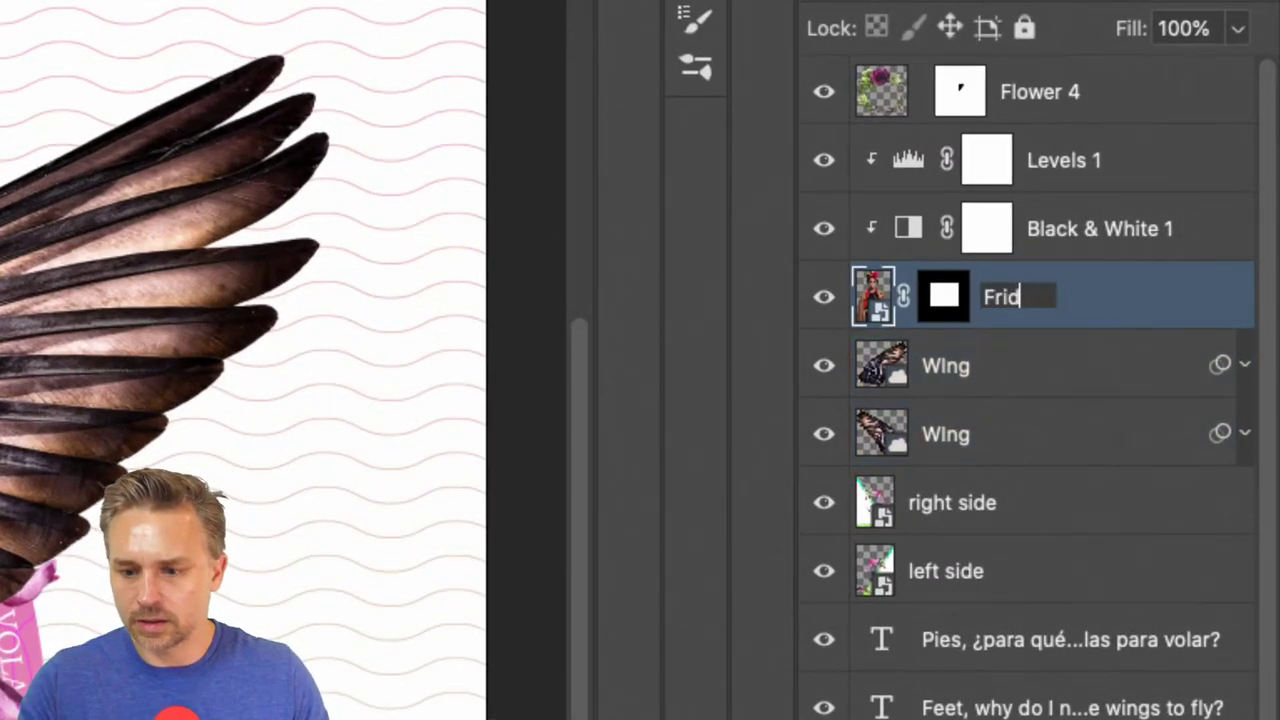
text(a)
key(Return)
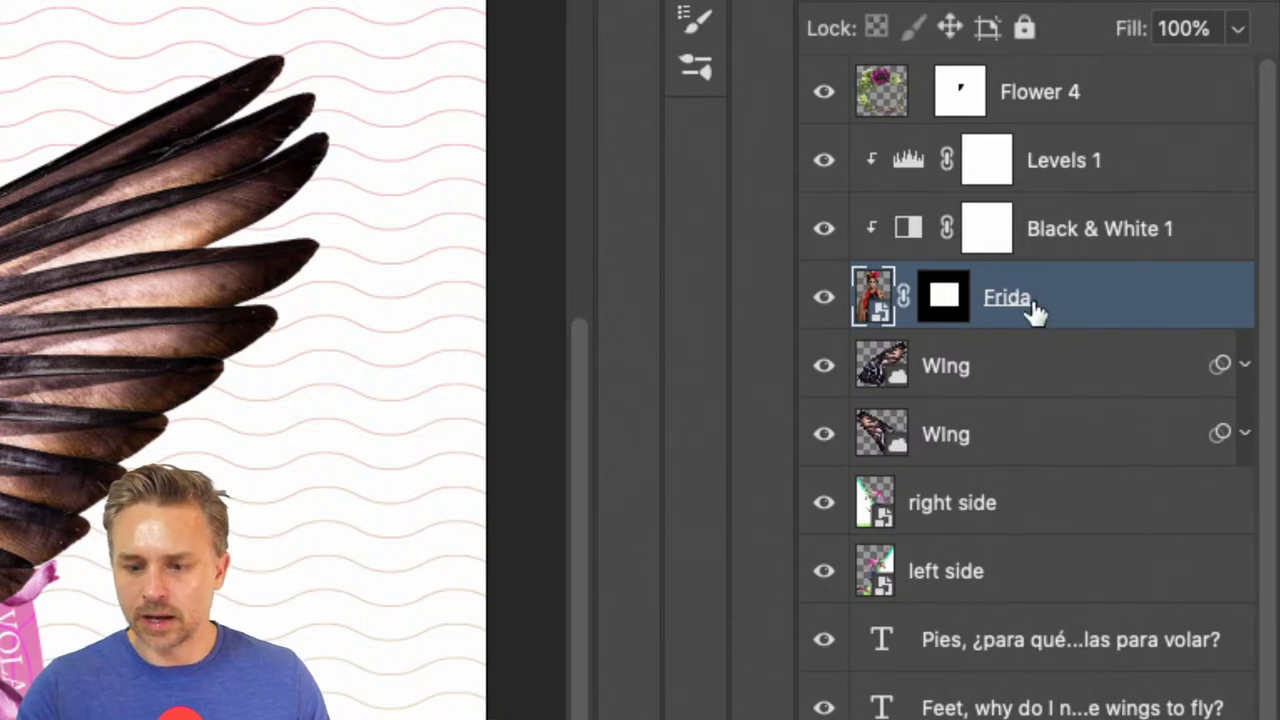
Group the Frida layer, its clipped adjustments and both Wing layers, and name the group Frida w Wings
click(1035, 185)
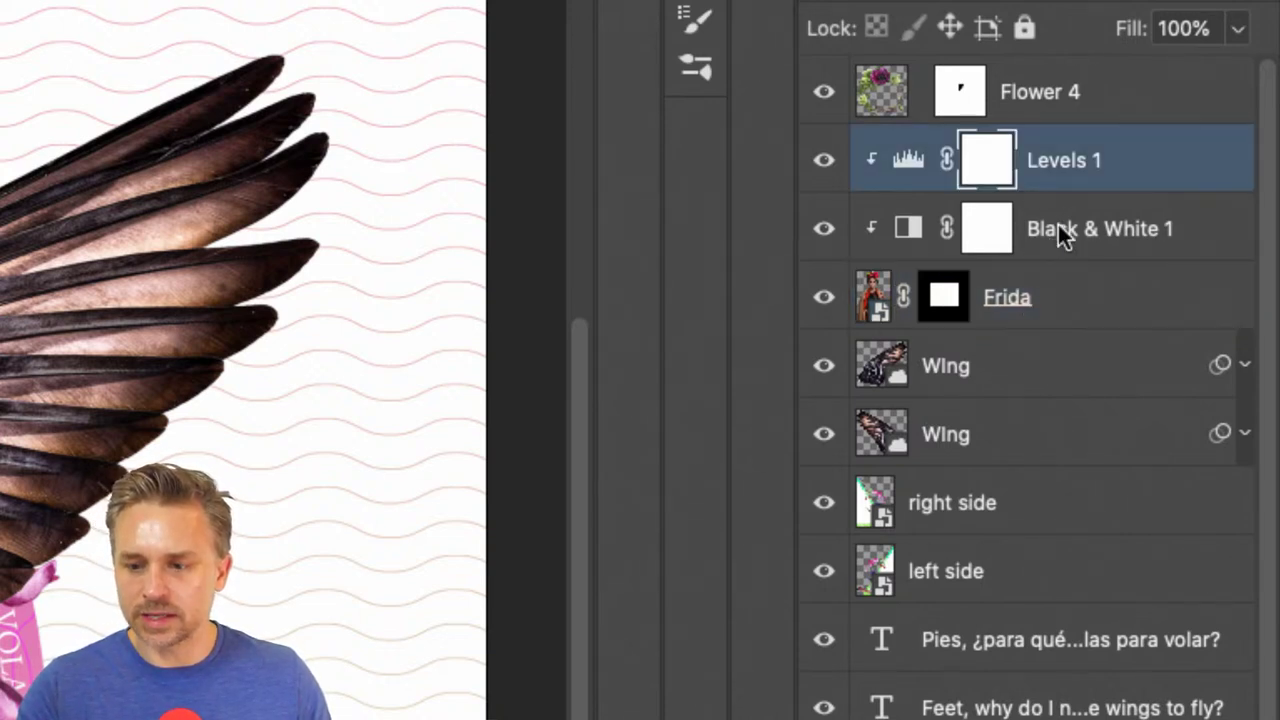
click(1052, 248)
click(1080, 178)
click(1135, 242)
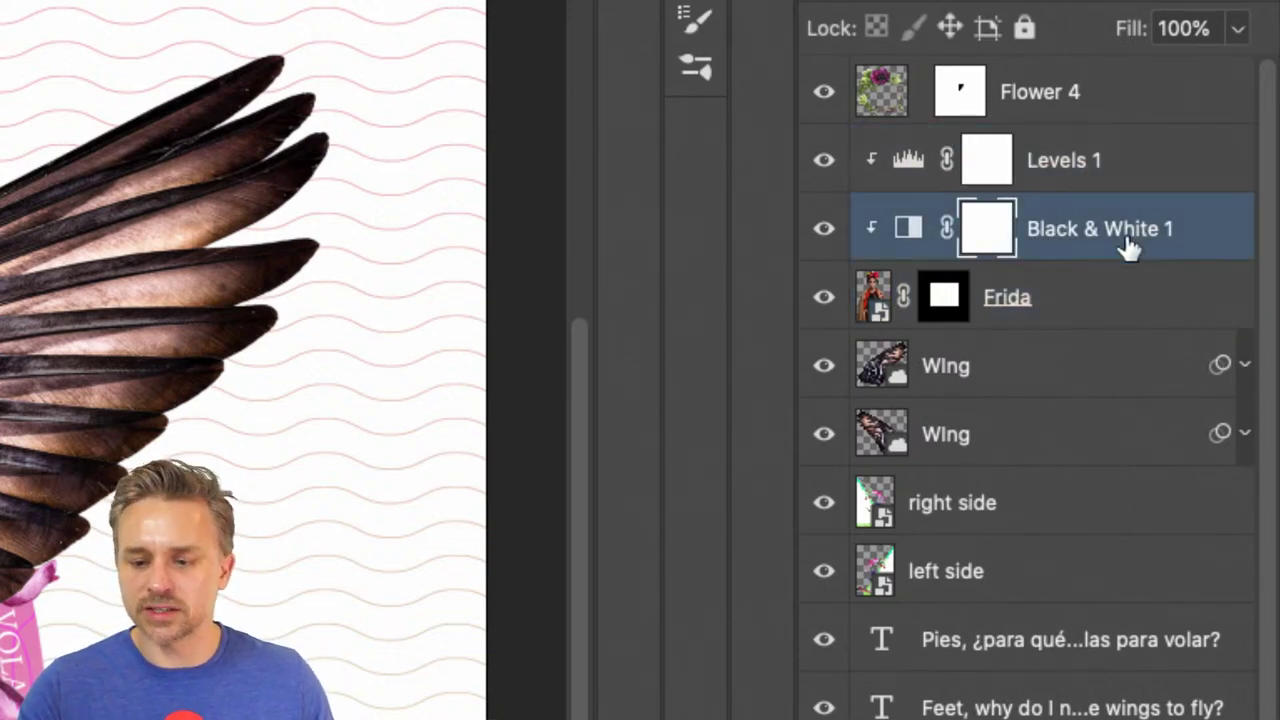
click(1031, 300)
shift+click(1012, 424)
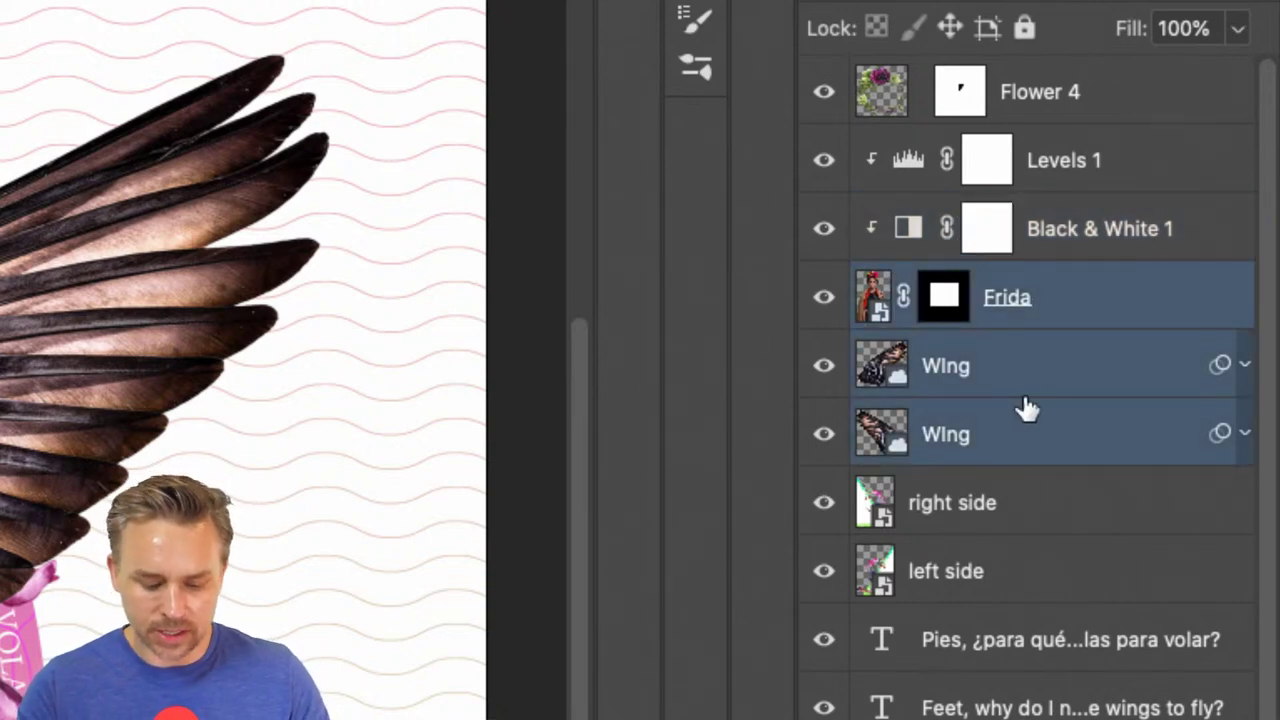
key(super+g)
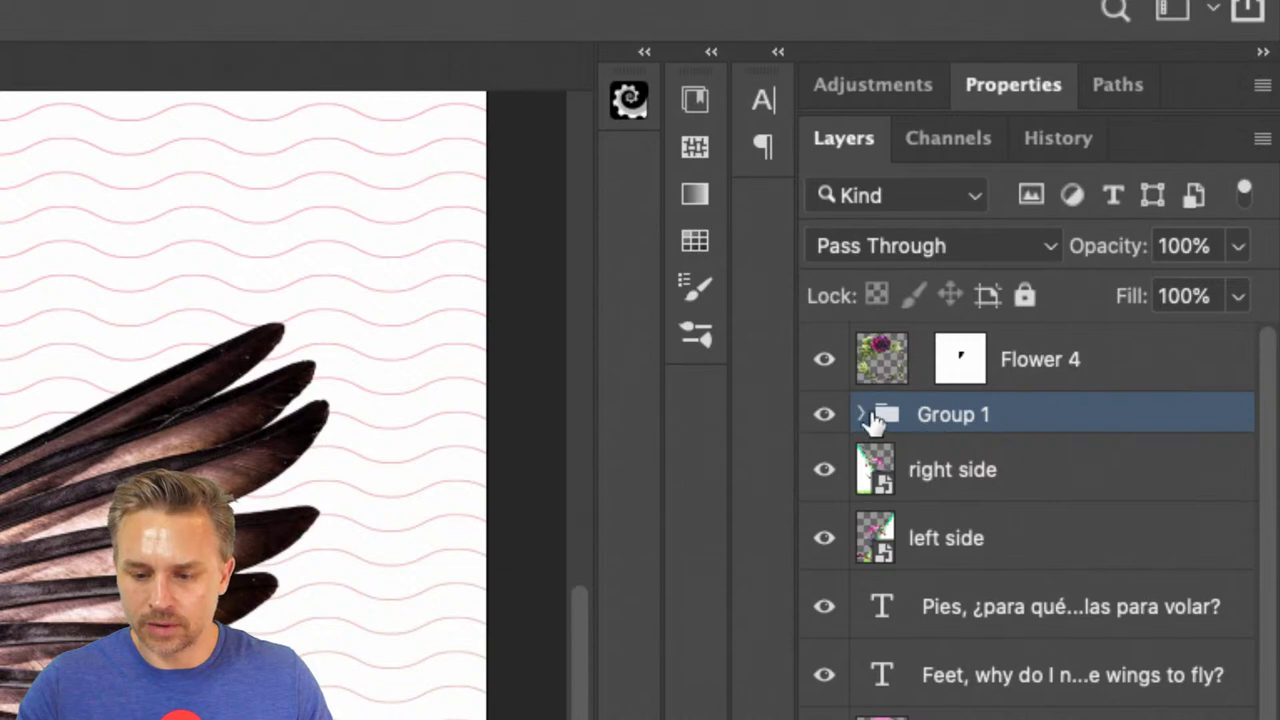
double_click(937, 416)
text(Frida )
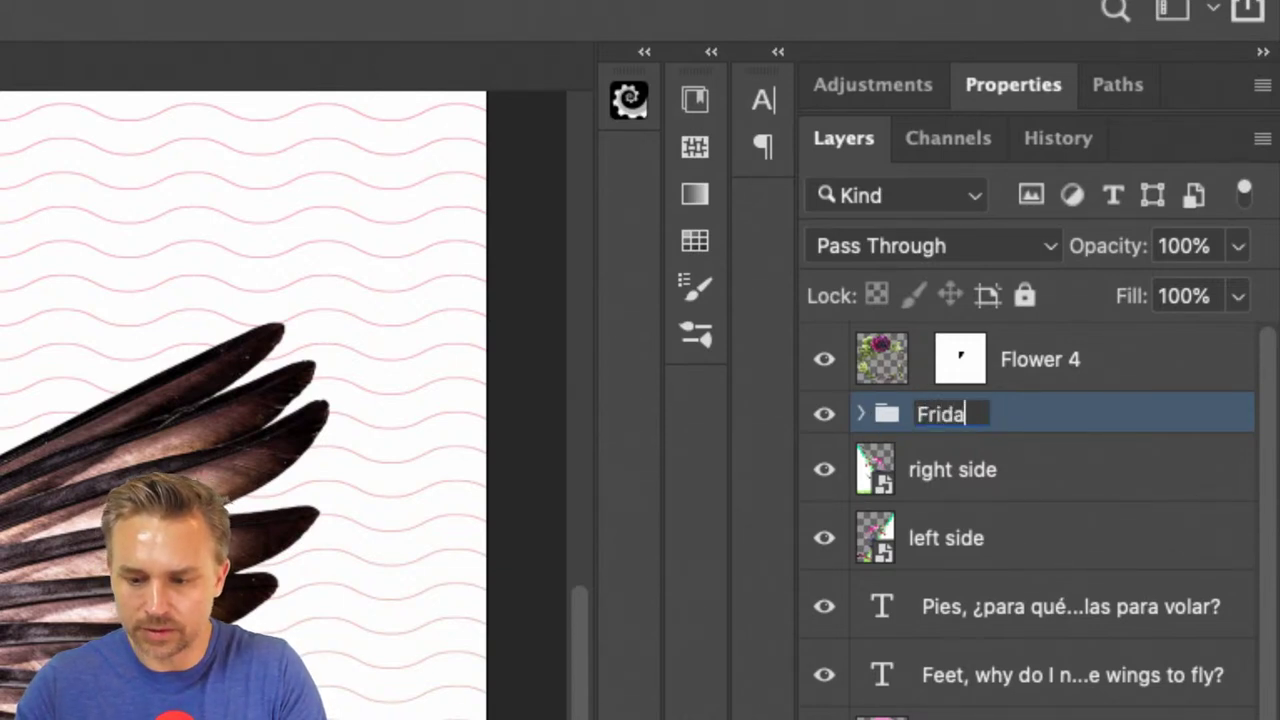
text(w Wings)
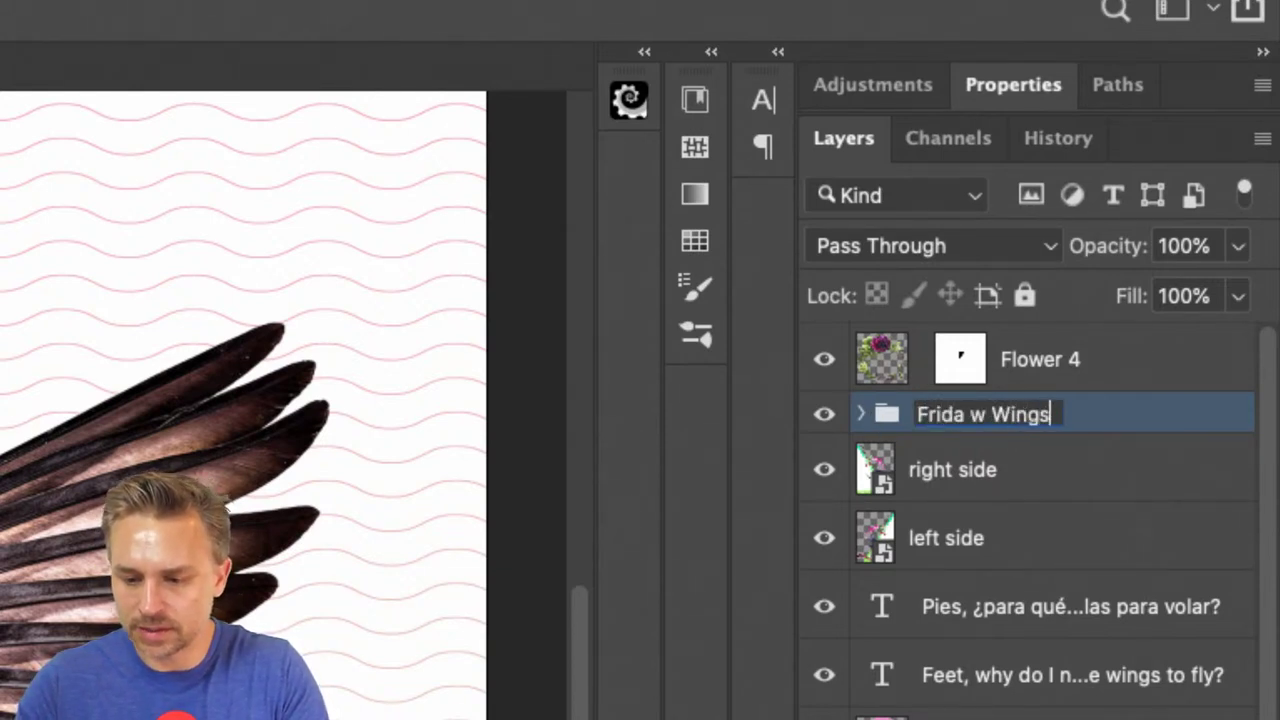
key(Return)
Move the Levels 1 and Black & White 1 adjustments above the Frida w Wings group, clip them to it, and hide the guides
click(861, 414)
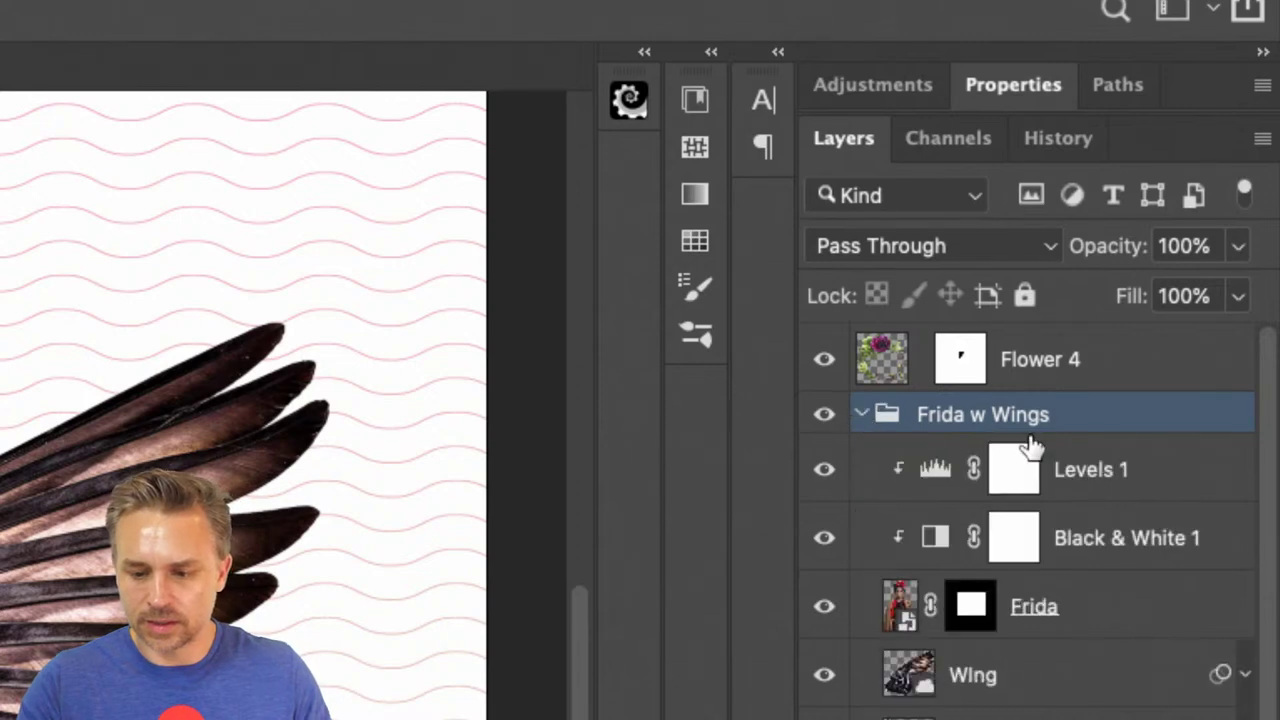
click(1117, 487)
shift+click(1107, 539)
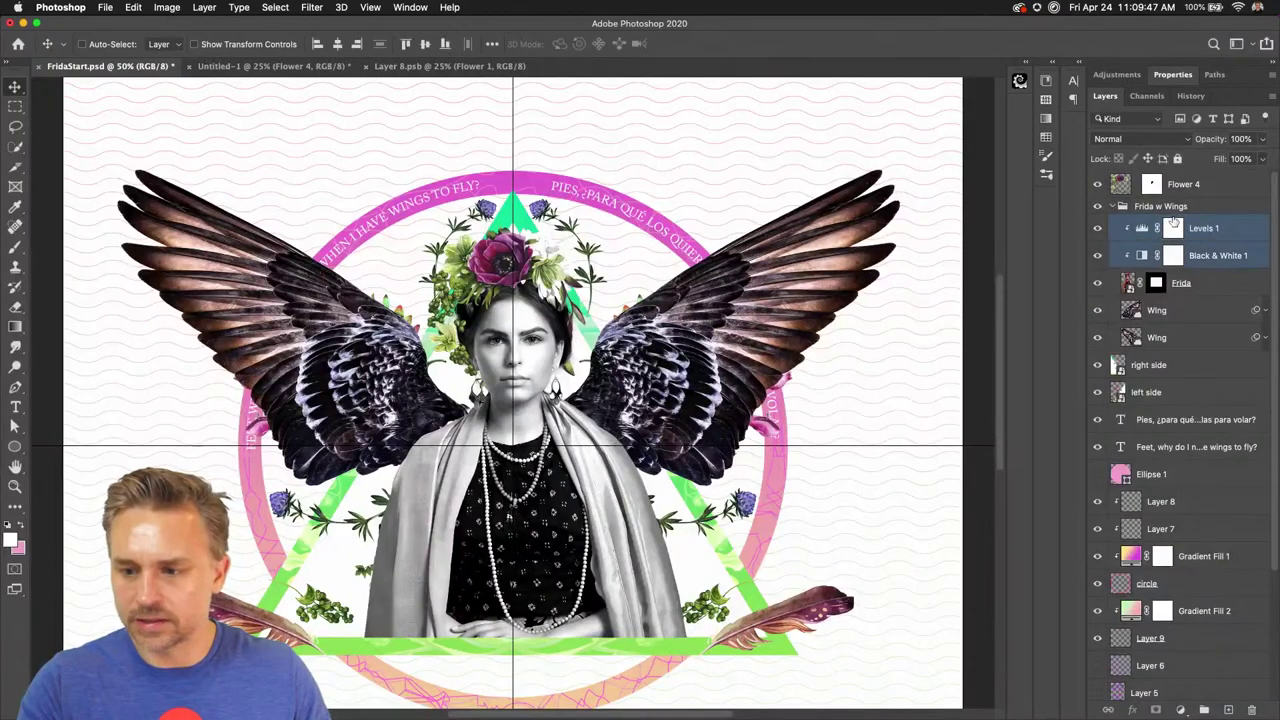
drag(1100, 452, 1100, 376)
drag(1207, 192, 1200, 200)
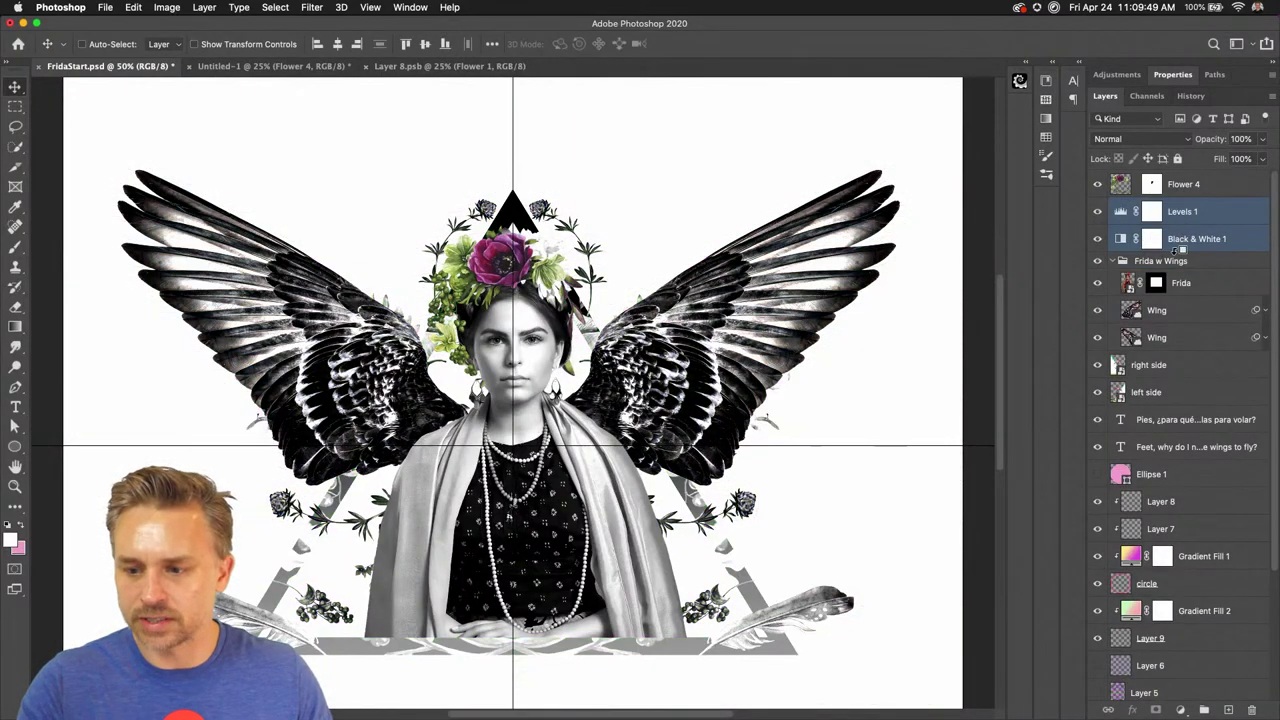
alt+click(1178, 226)
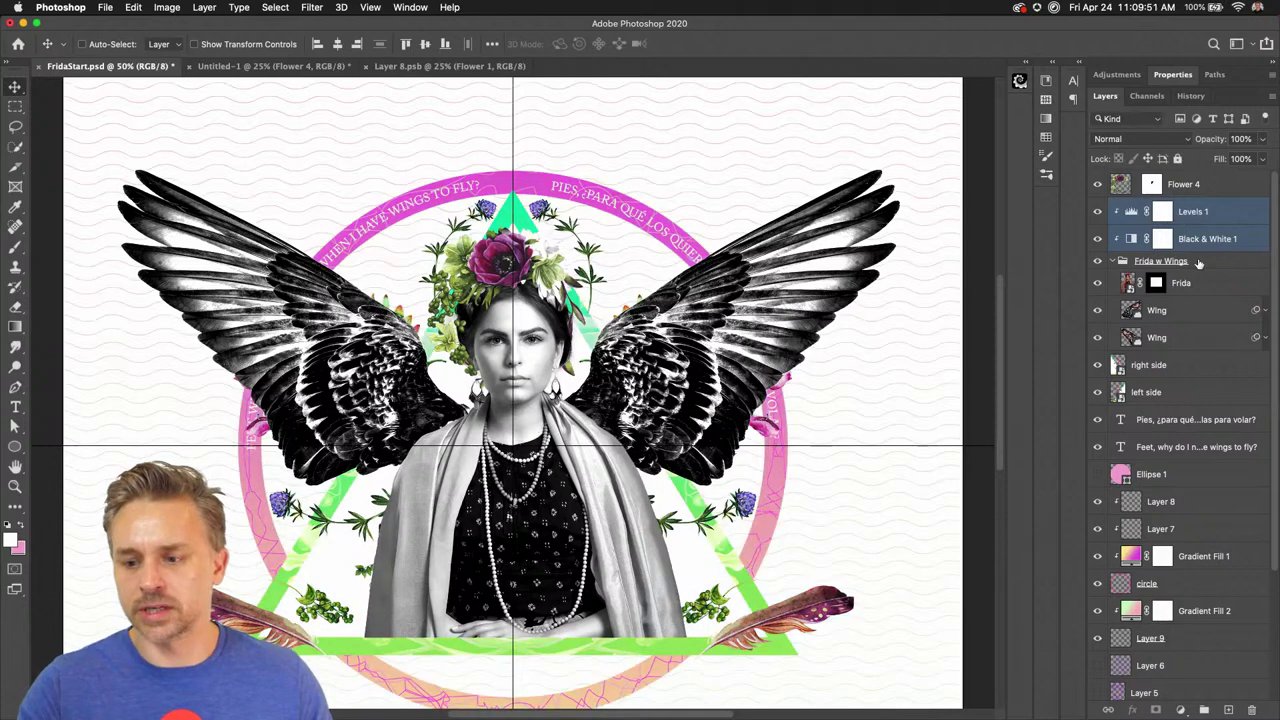
click(1214, 265)
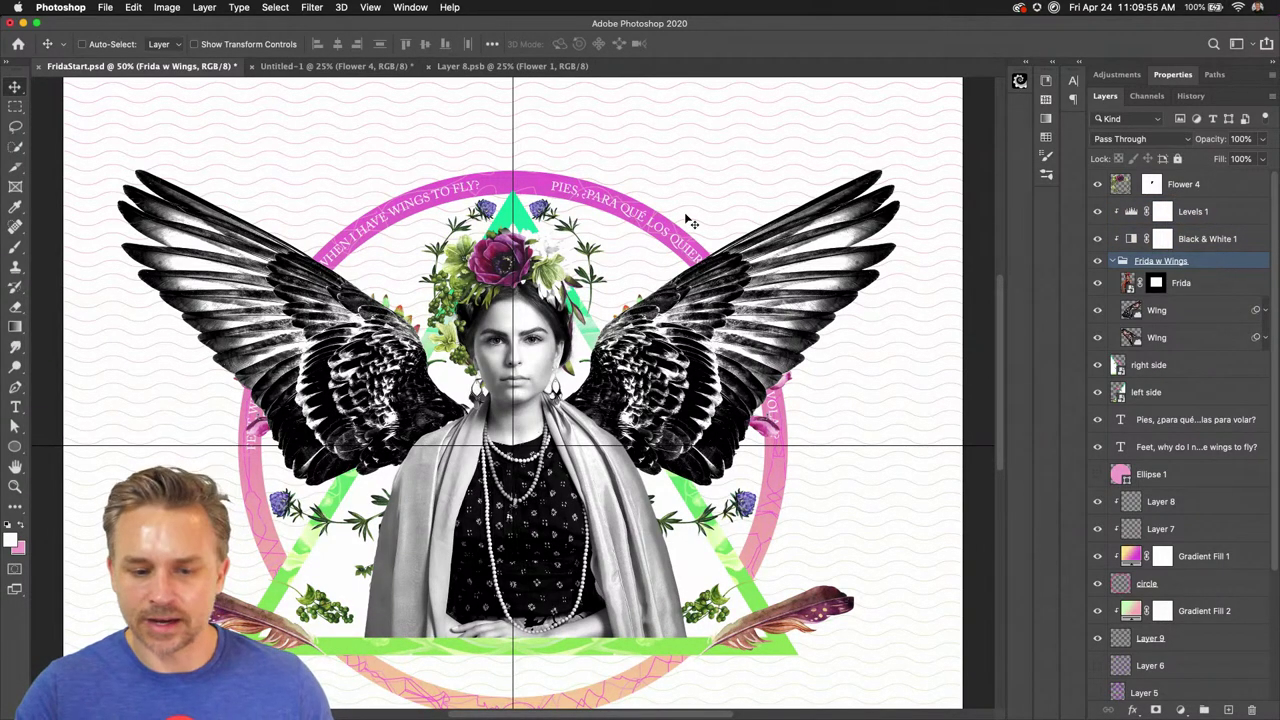
key(super+semicolon)
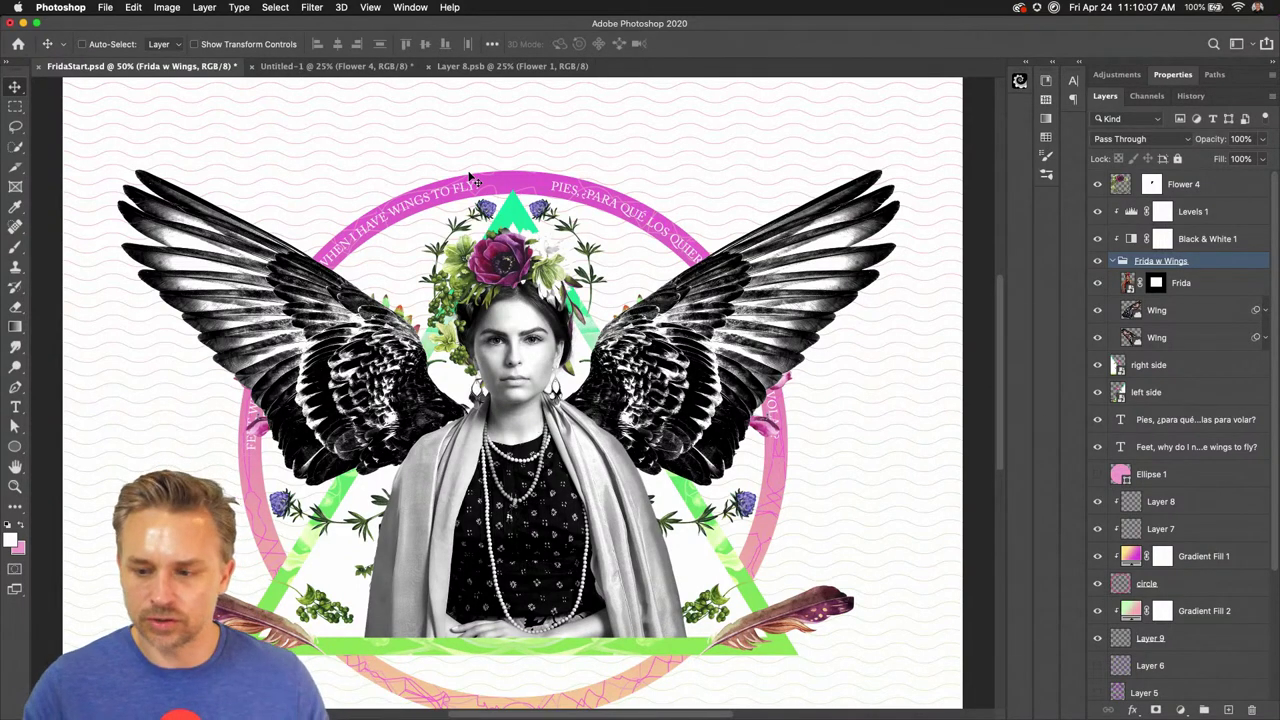
Add a Brightness/Contrast adjustment above the upper Wing layer, set its brightness to 79, and compare the wings with and without it
click(1199, 315)
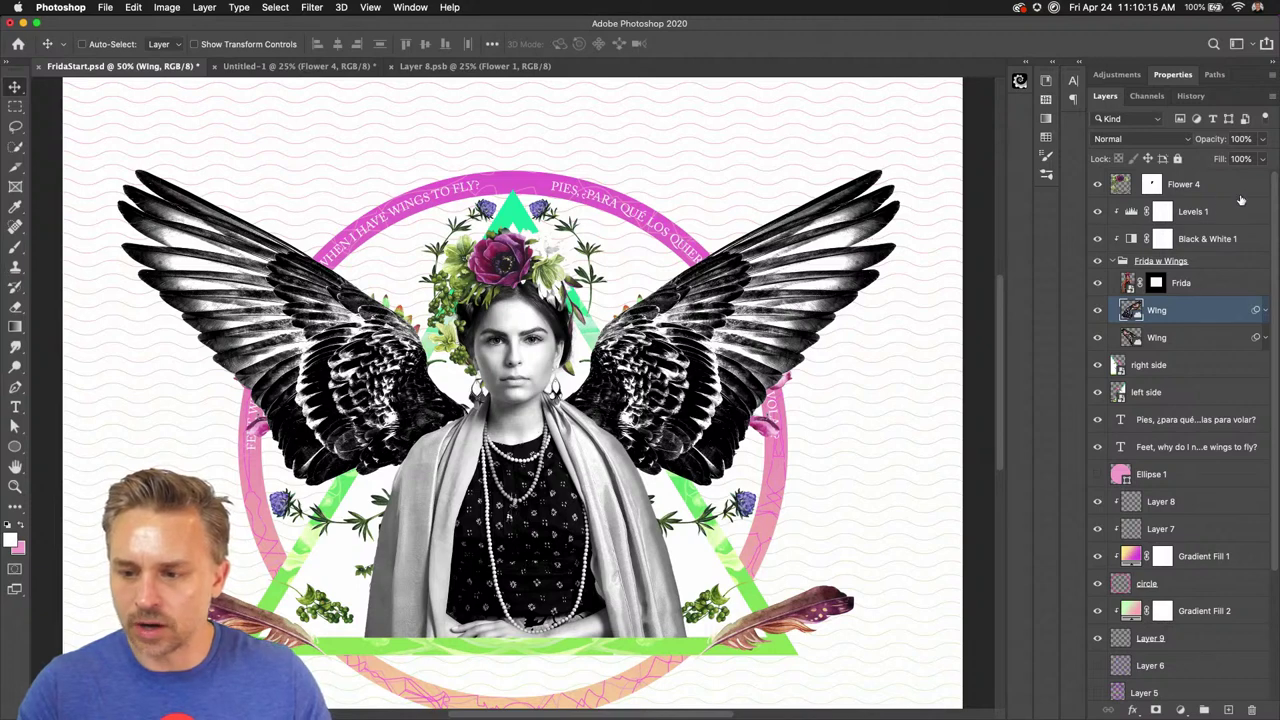
click(1177, 710)
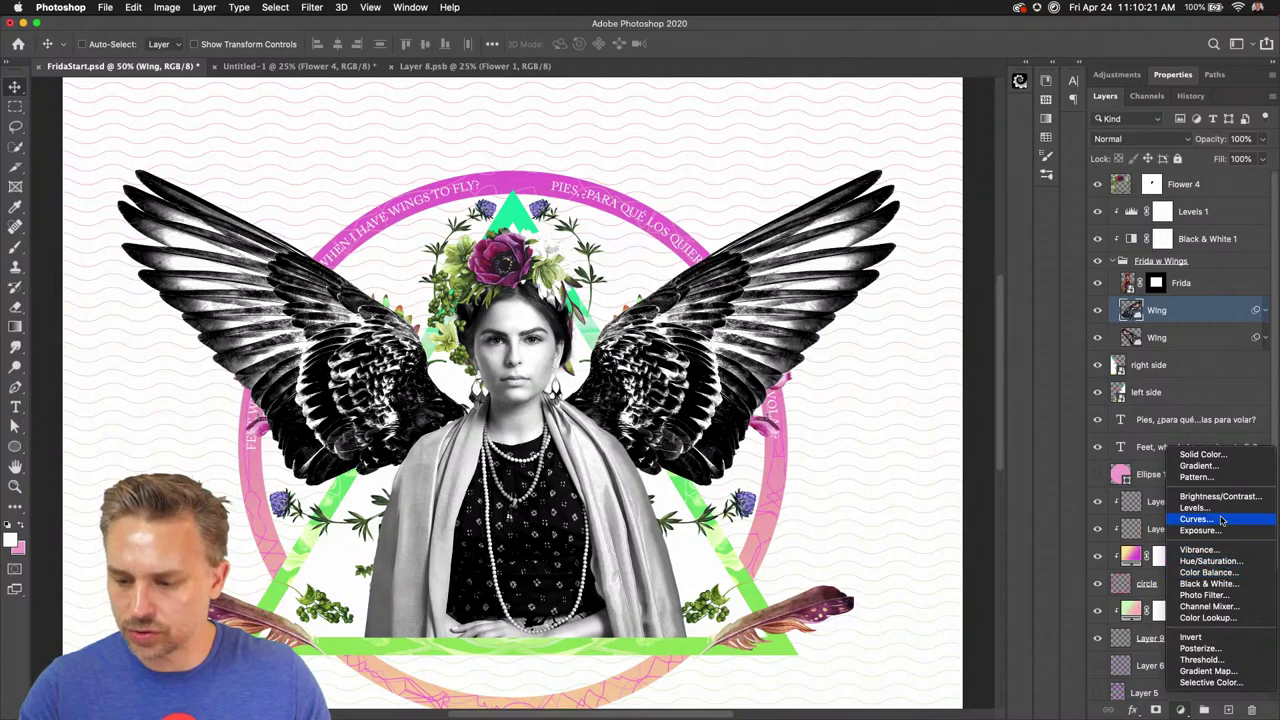
click(1222, 497)
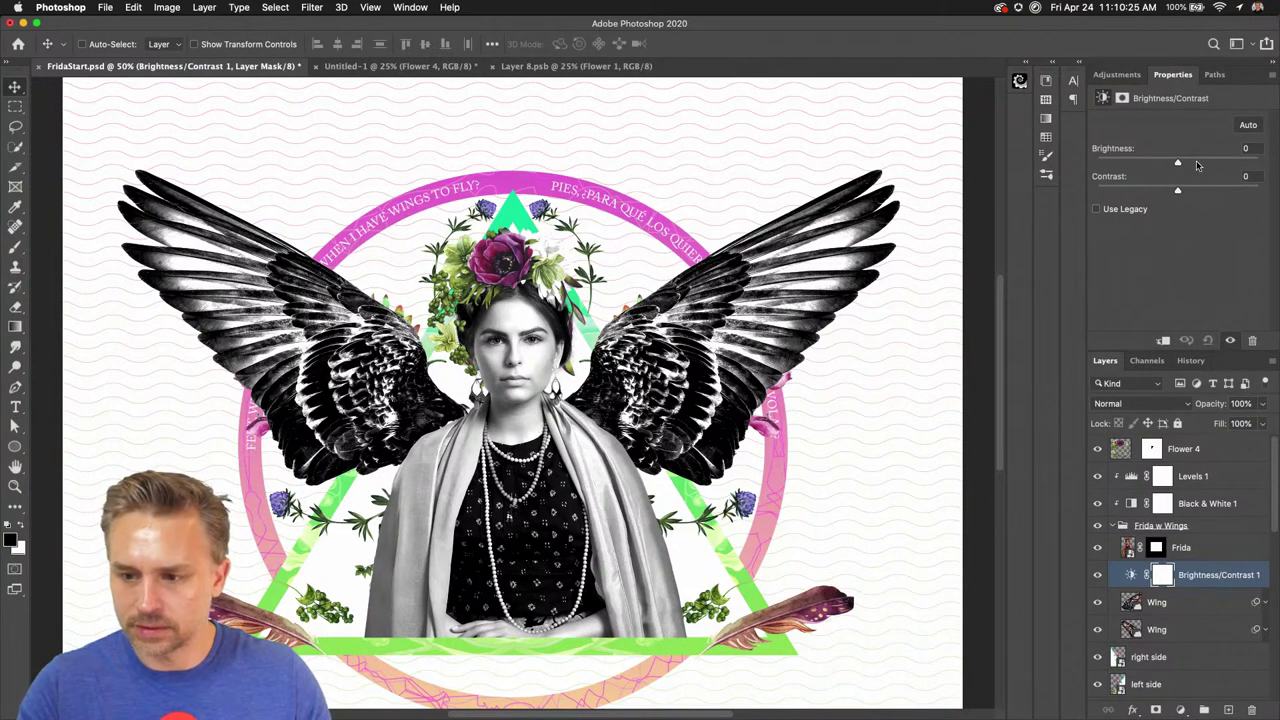
drag(1197, 165, 1222, 165)
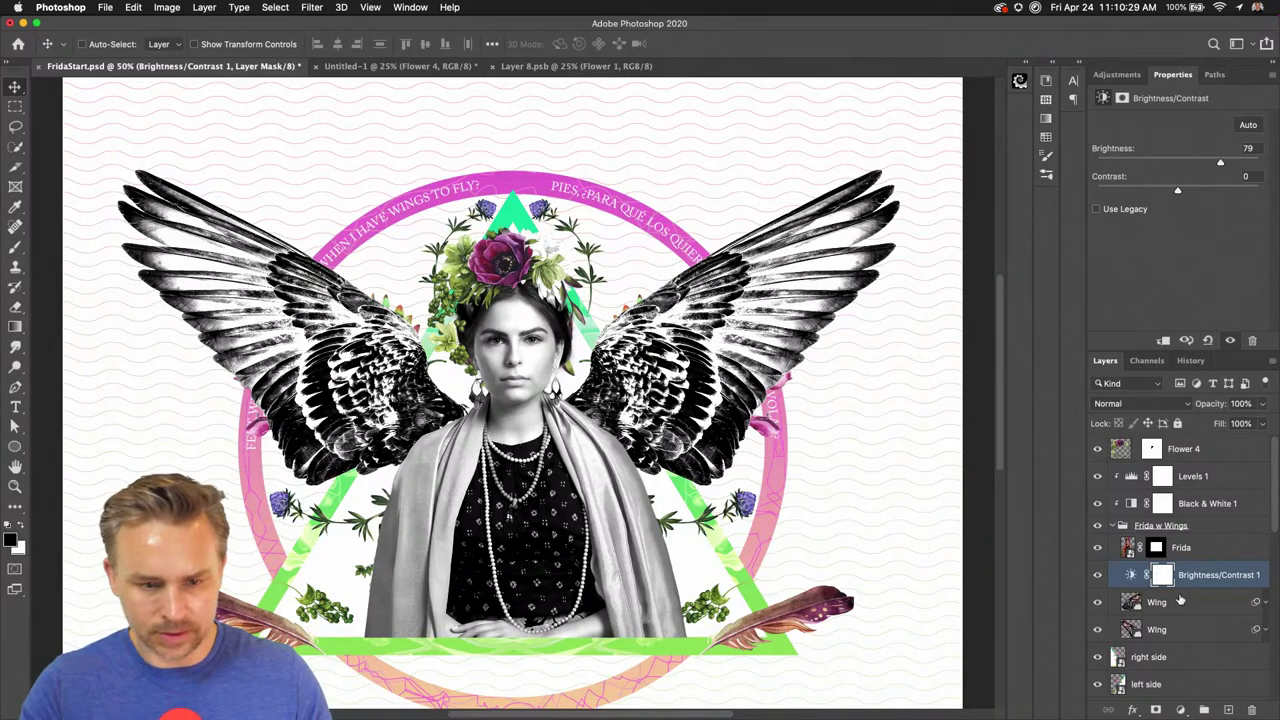
click(1098, 577)
click(1098, 577)
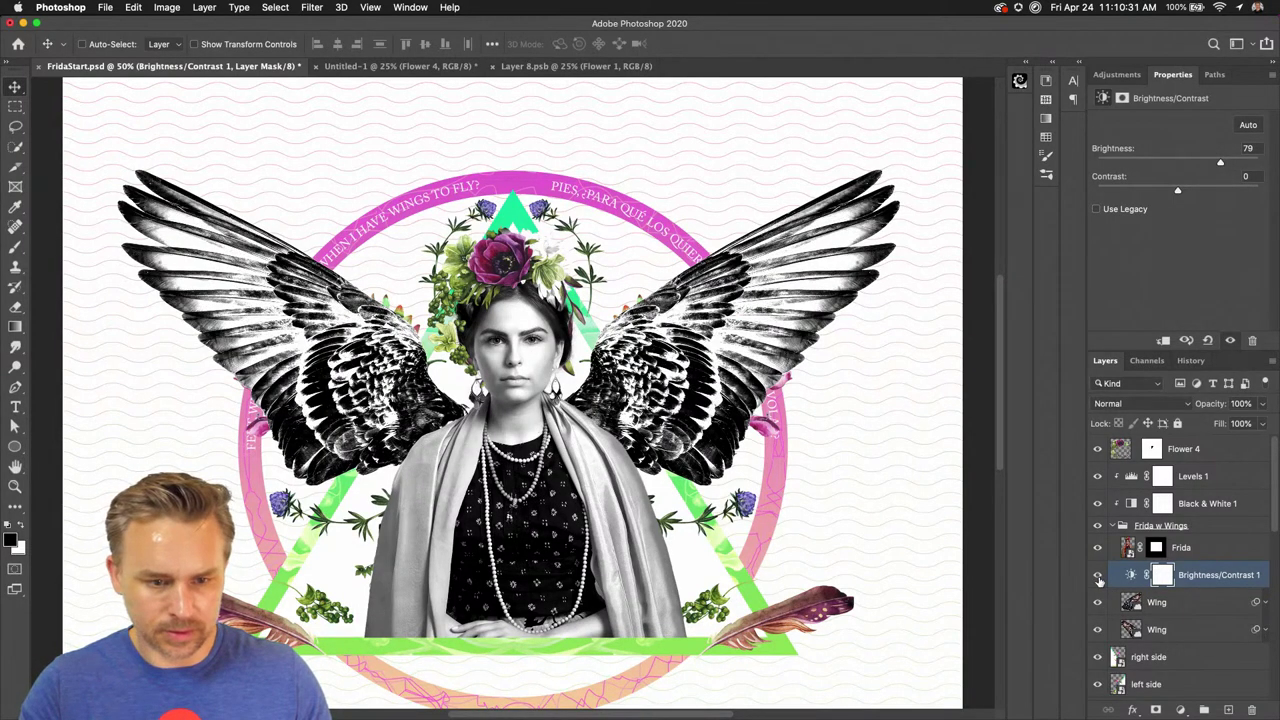
click(1098, 577)
click(1098, 577)
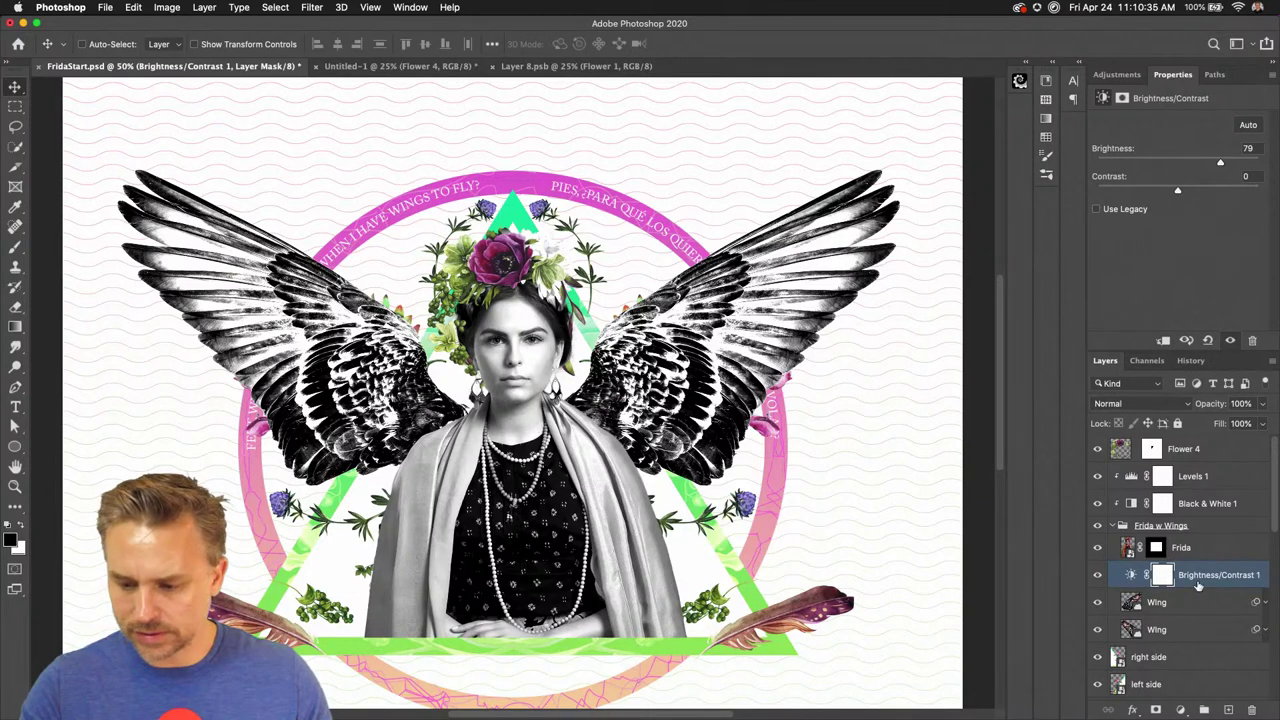
Duplicate the Brightness/Contrast adjustment, place the copy between the two Wing layers, and clip one adjustment to each wing
key(super+j)
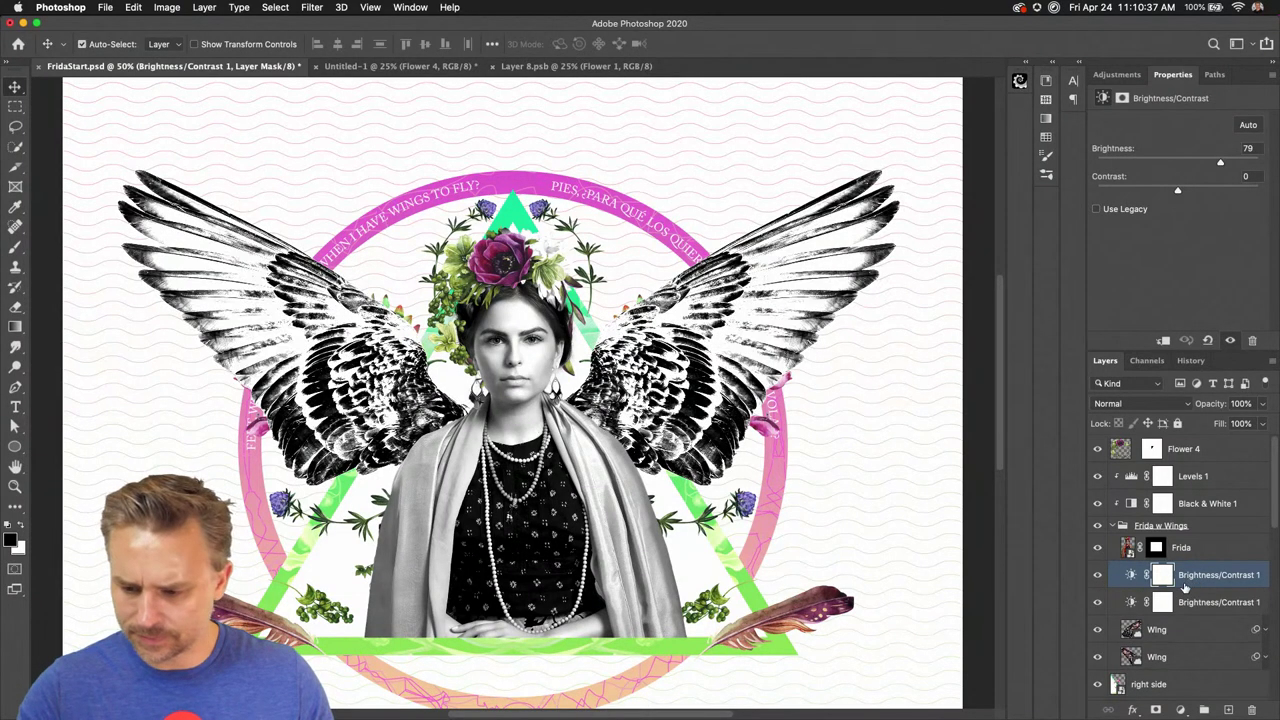
drag(1194, 590, 1198, 640)
alt+click(1180, 642)
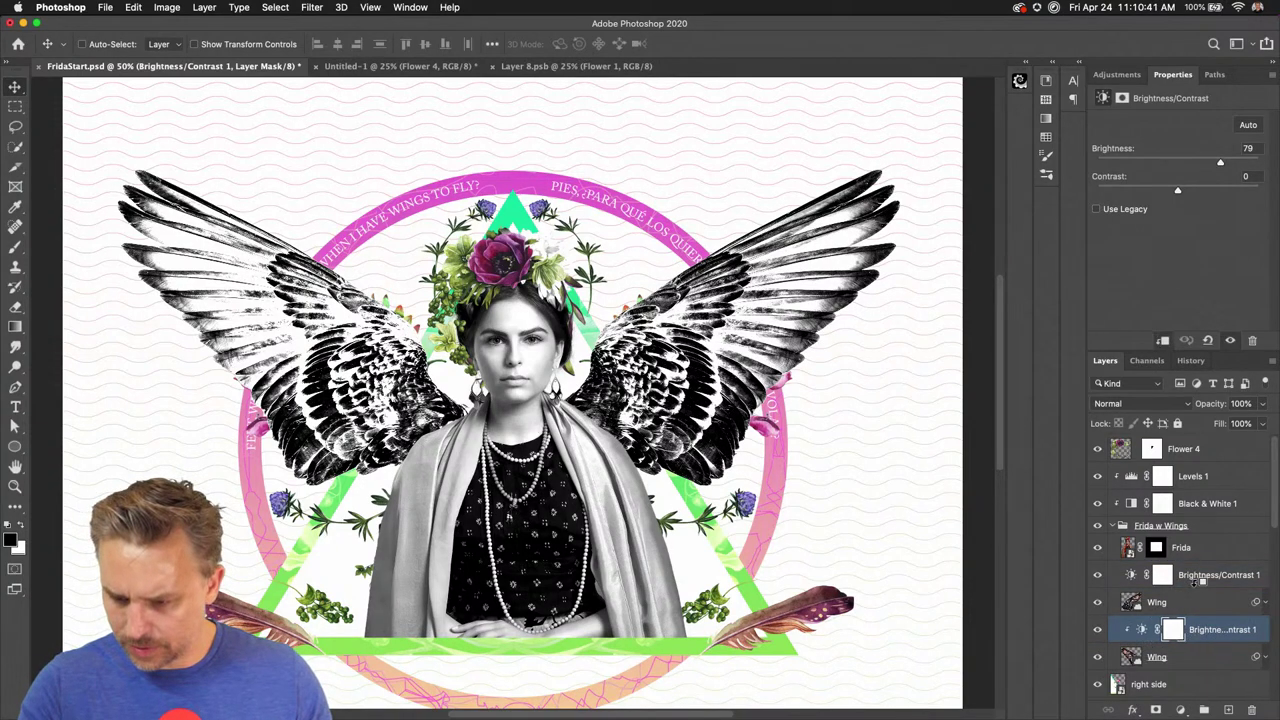
alt+click(1198, 588)
click(1112, 525)
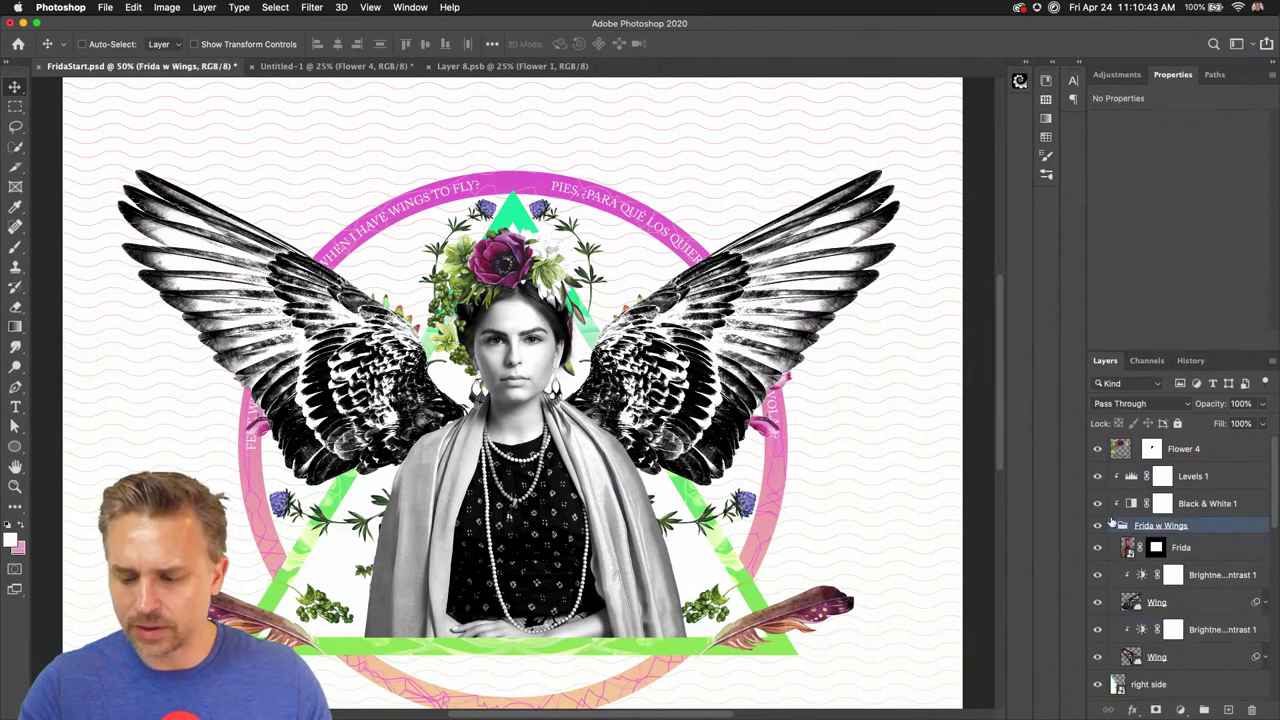
click(1112, 526)
double_click(1238, 80)
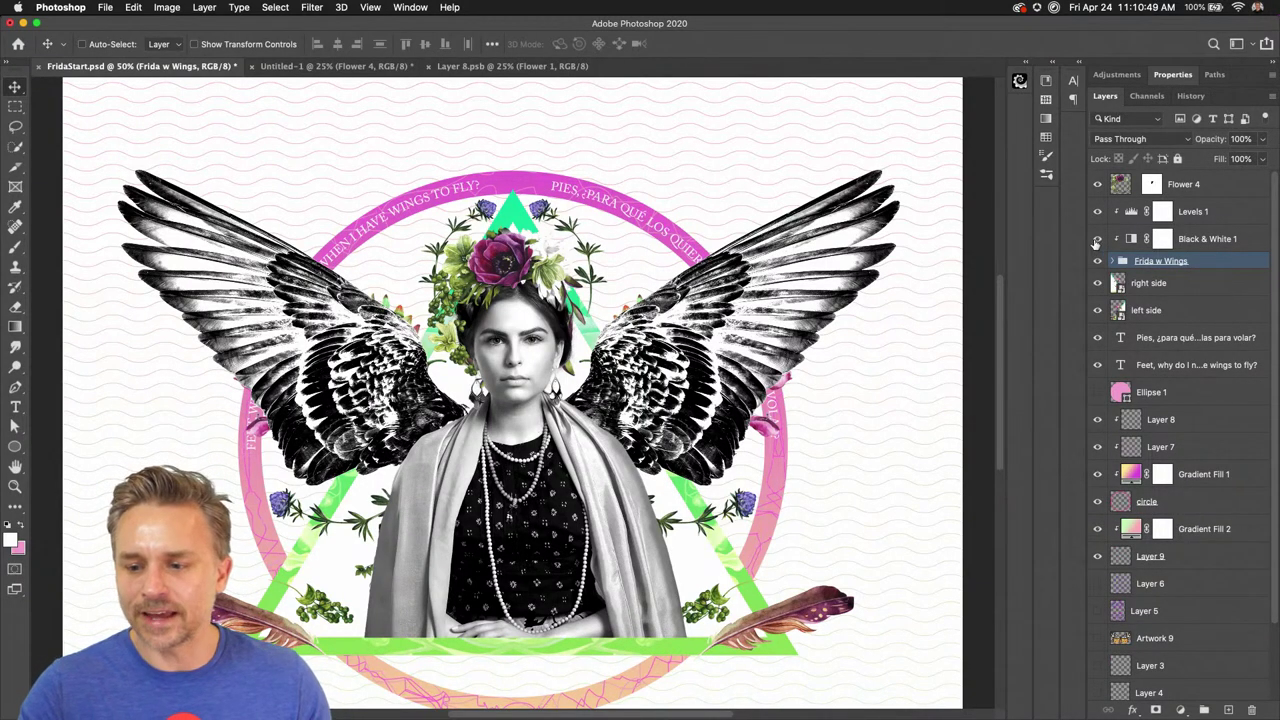
Expand the Frida w Wings group and compare the upper Wing layer with and without its Brightness/Contrast adjustment
click(1113, 262)
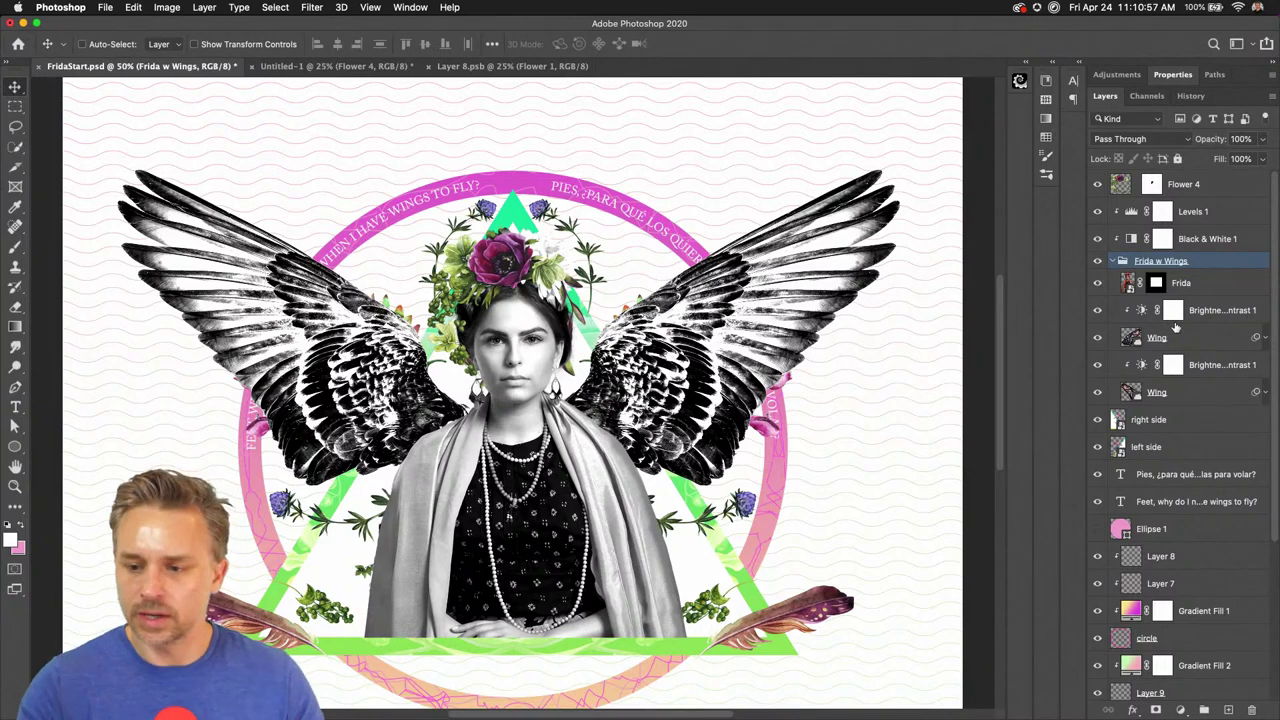
click(1172, 311)
click(1098, 311)
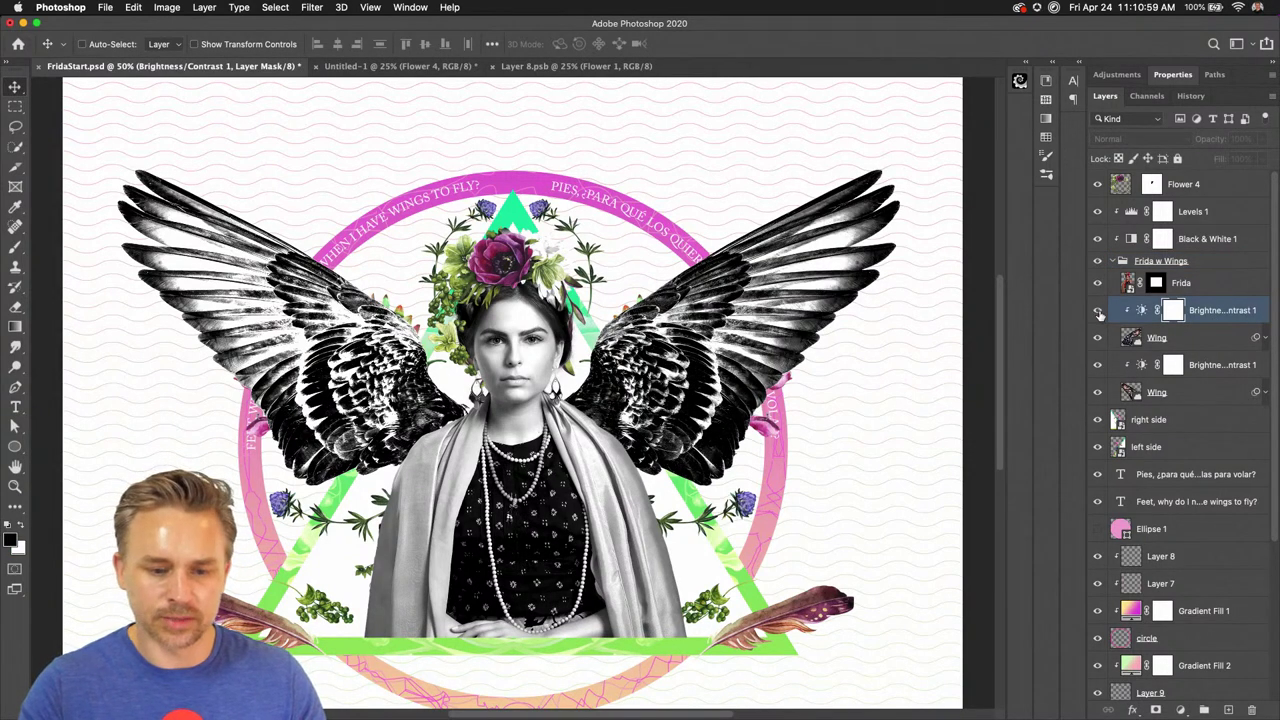
click(1098, 311)
click(1098, 311)
click(1098, 311)
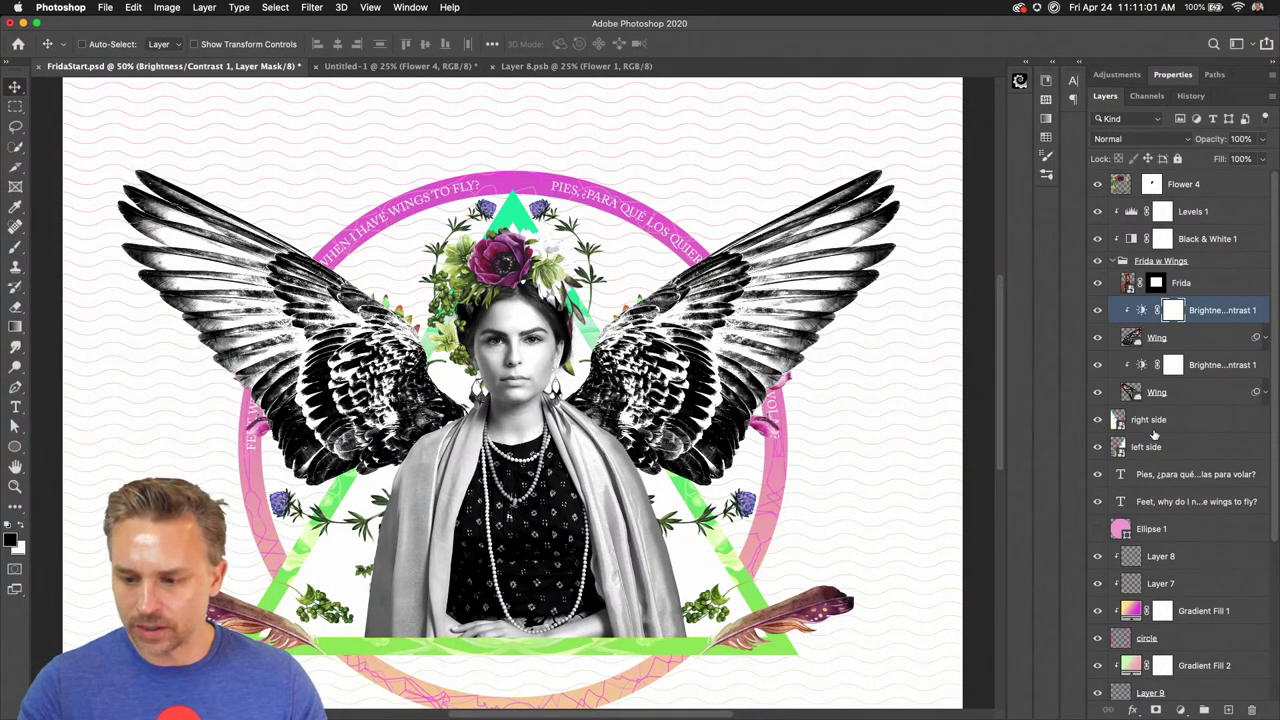
Open the contents of the left side smart object and dock its Layer 8.psb window beside the FridaStart document
click(1152, 425)
click(1142, 452)
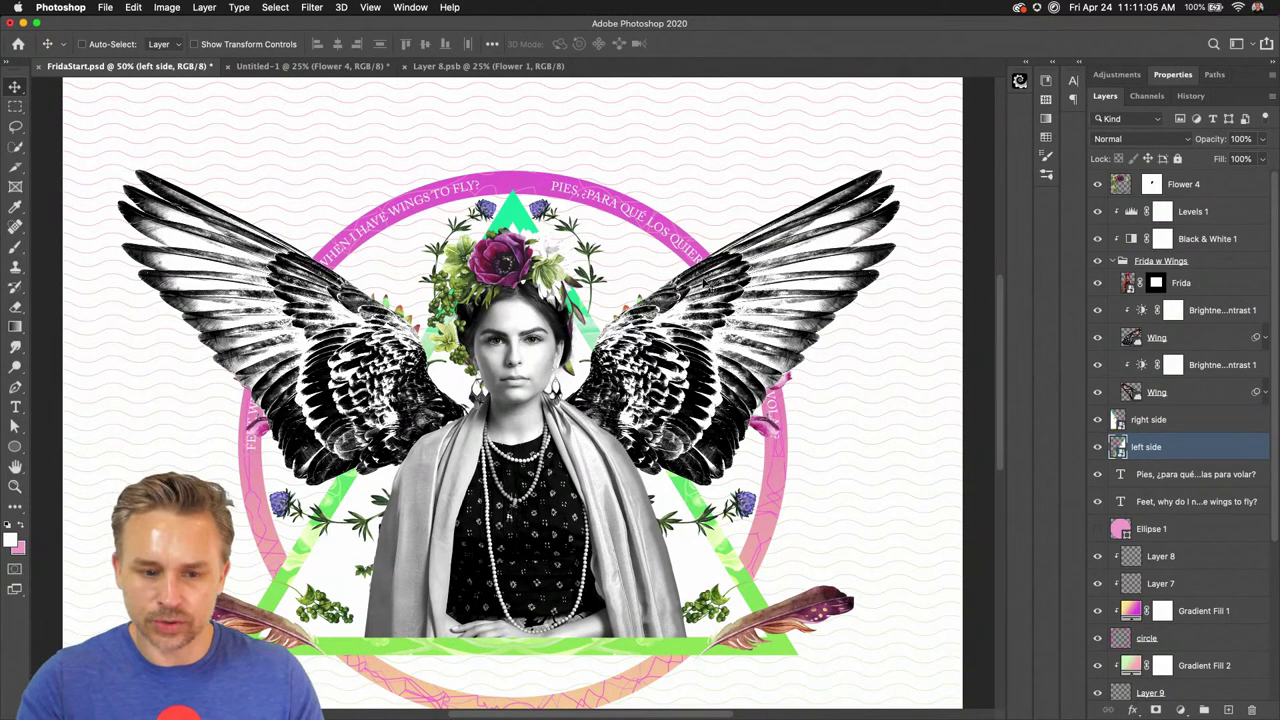
click(1118, 420)
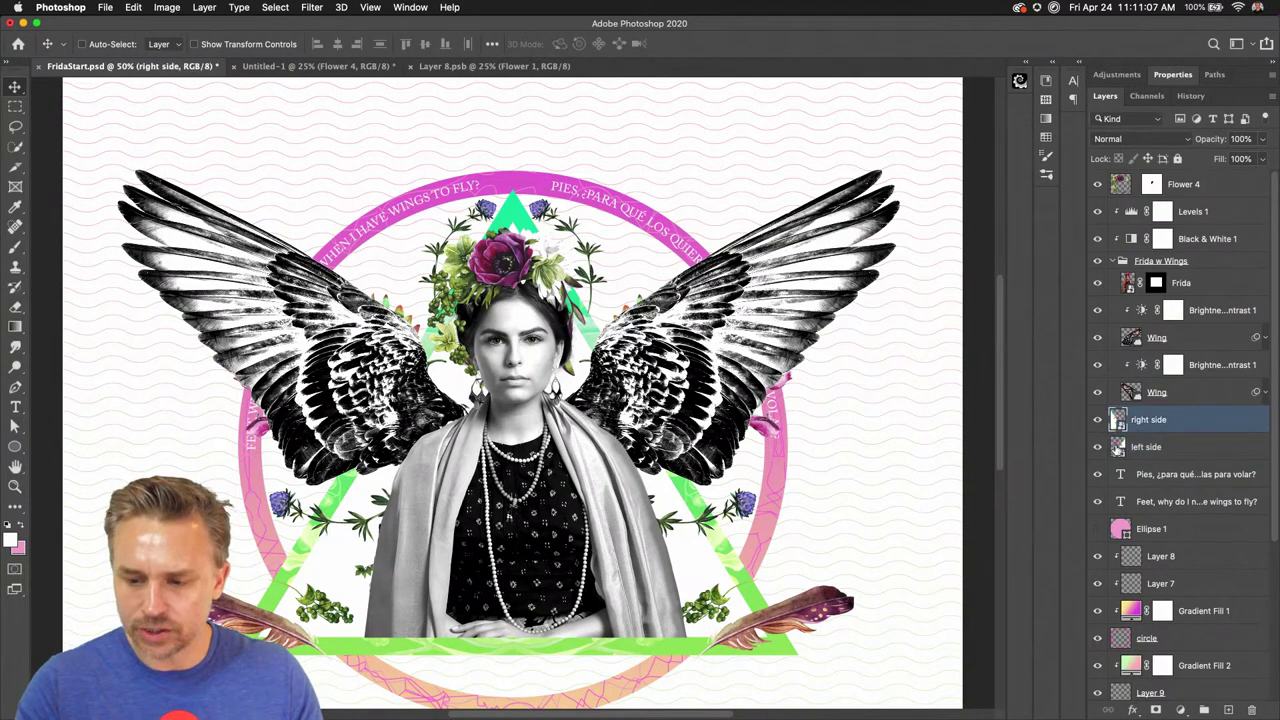
double_click(1117, 447)
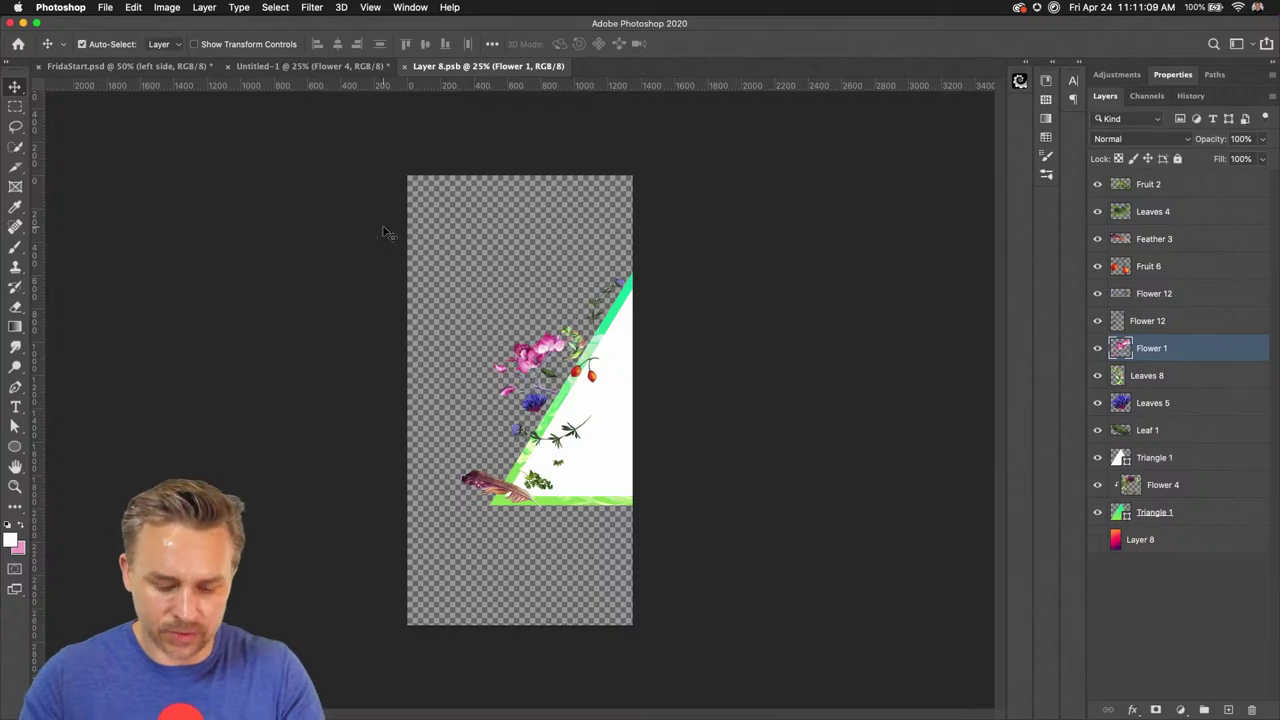
key(super+plus)
drag(455, 67, 1006, 181)
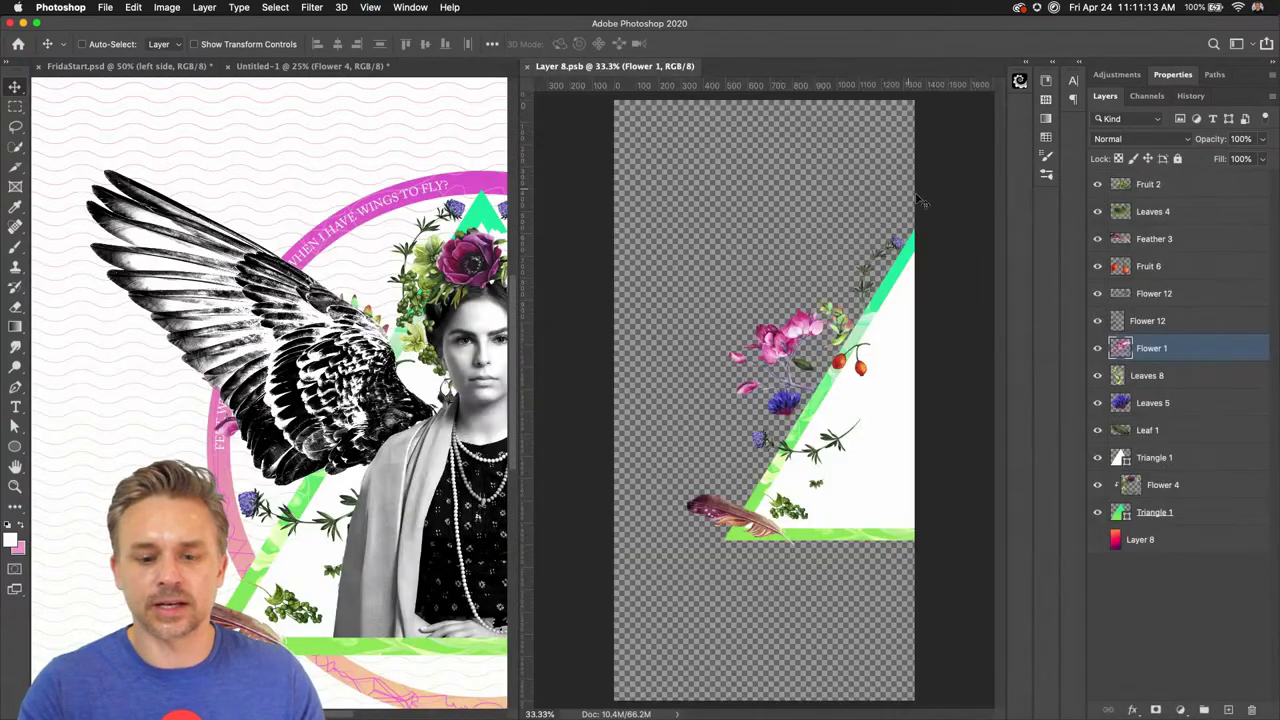
Duplicate the lower Flower 12 layer, flip the copy horizontally, and place it above and to the left of the original stem
click(1149, 329)
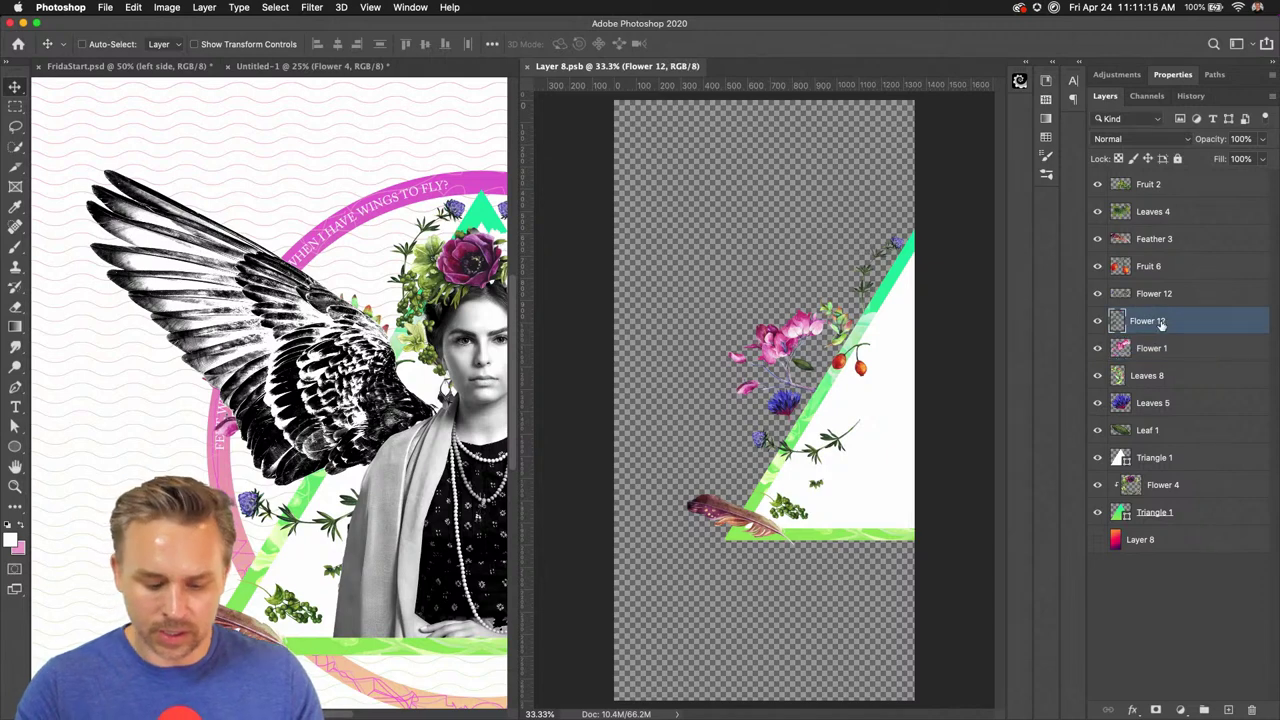
key(super+j)
drag(868, 262, 815, 248)
key(super+t)
right_click(813, 250)
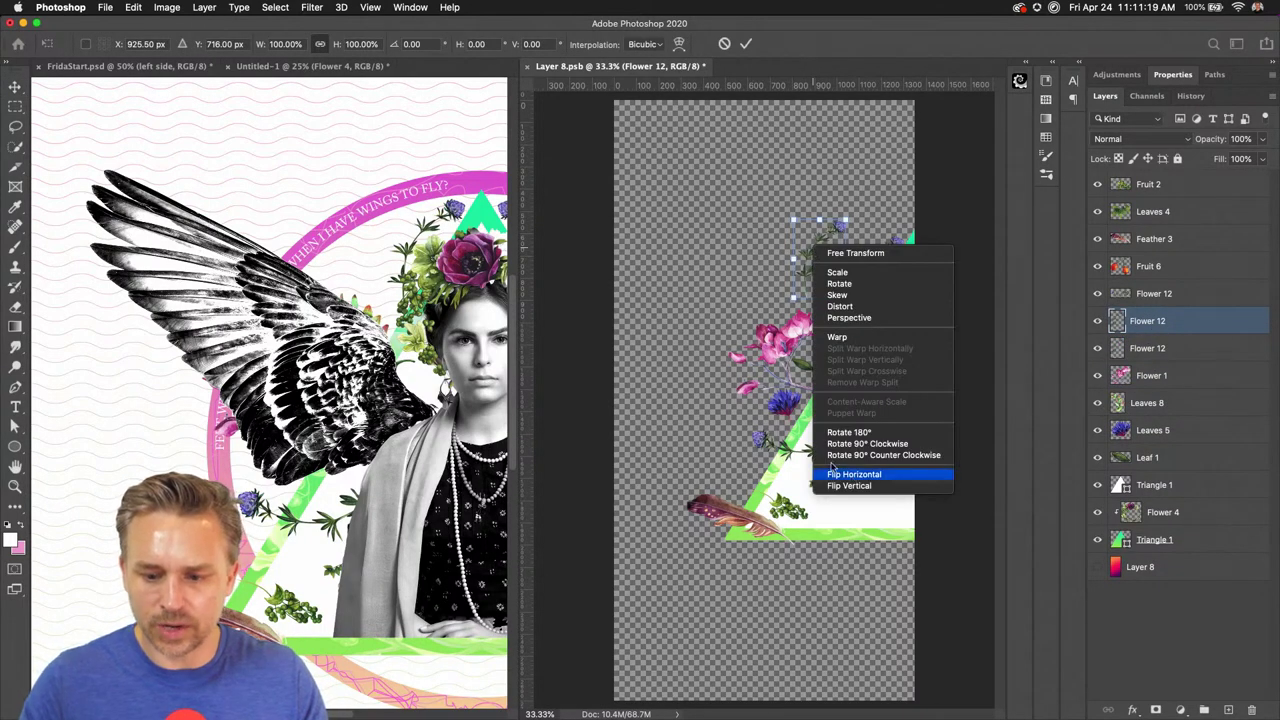
click(845, 475)
drag(815, 238, 838, 202)
key(Return)
Duplicate the Flower 1 layer, rotate and flip the copy, and place it inside the white triangle below the berries
click(1147, 376)
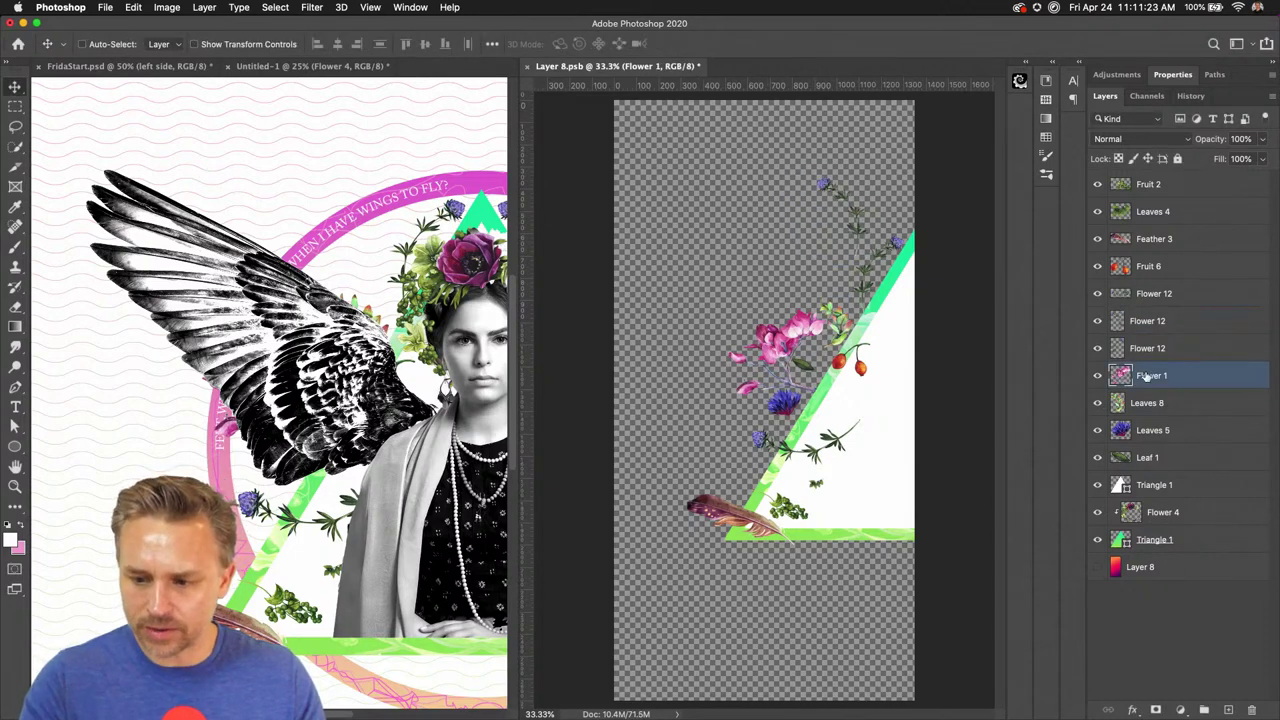
key(cmd+j)
drag(770, 345, 775, 540)
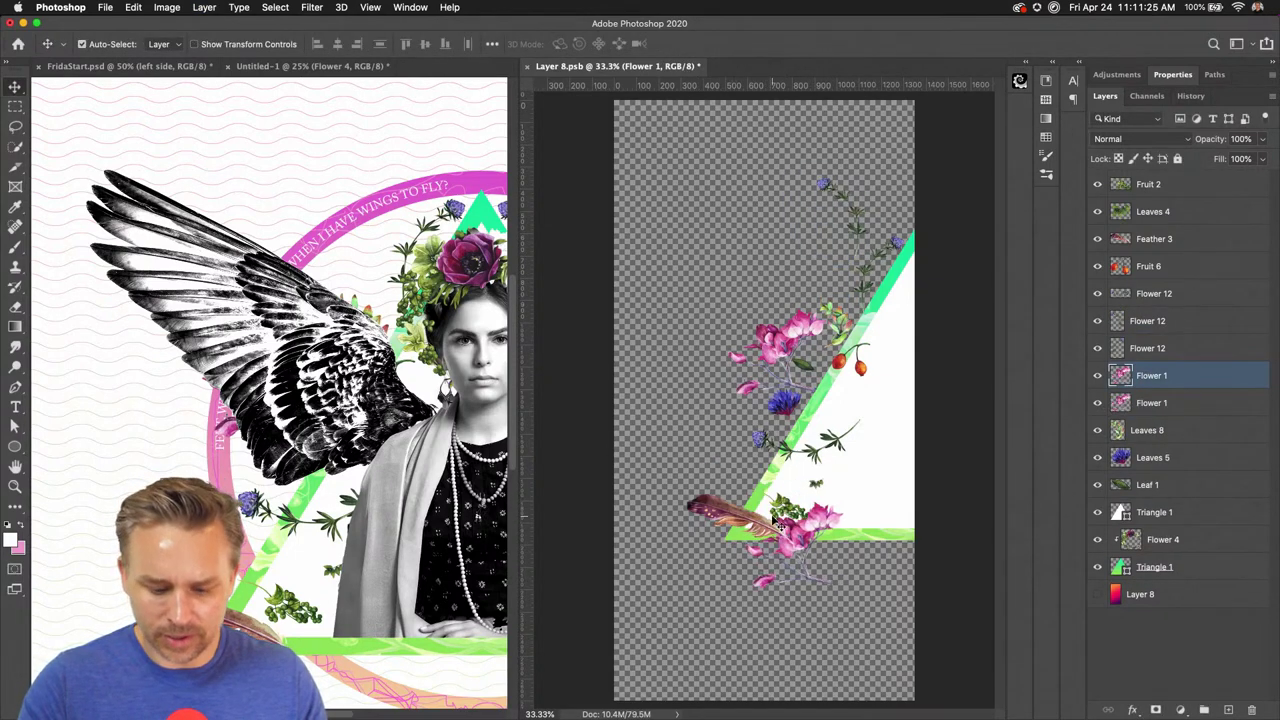
key(cmd+t)
drag(733, 434, 770, 562)
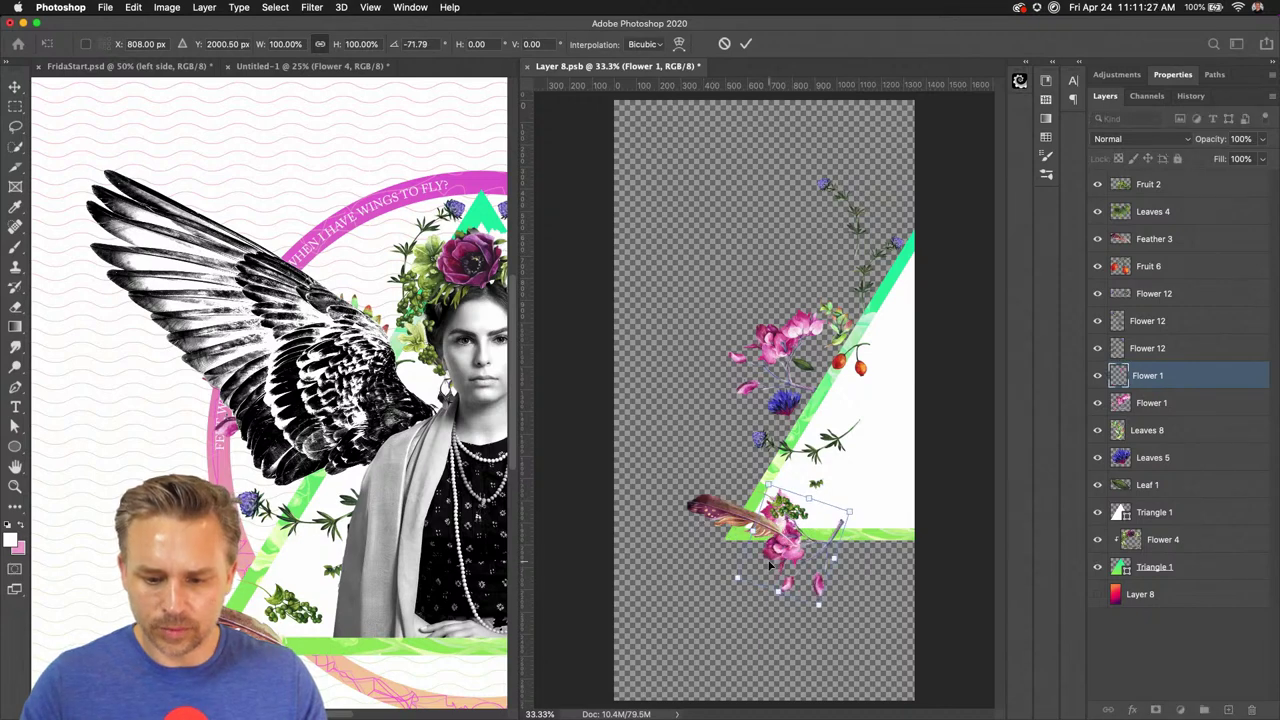
right_click(770, 562)
click(826, 708)
drag(800, 605, 814, 280)
key(Return)
Duplicate the Fruit 6 berries above the pink flowers and save the smart object to update the collage
super+click(844, 373)
key(super+s)
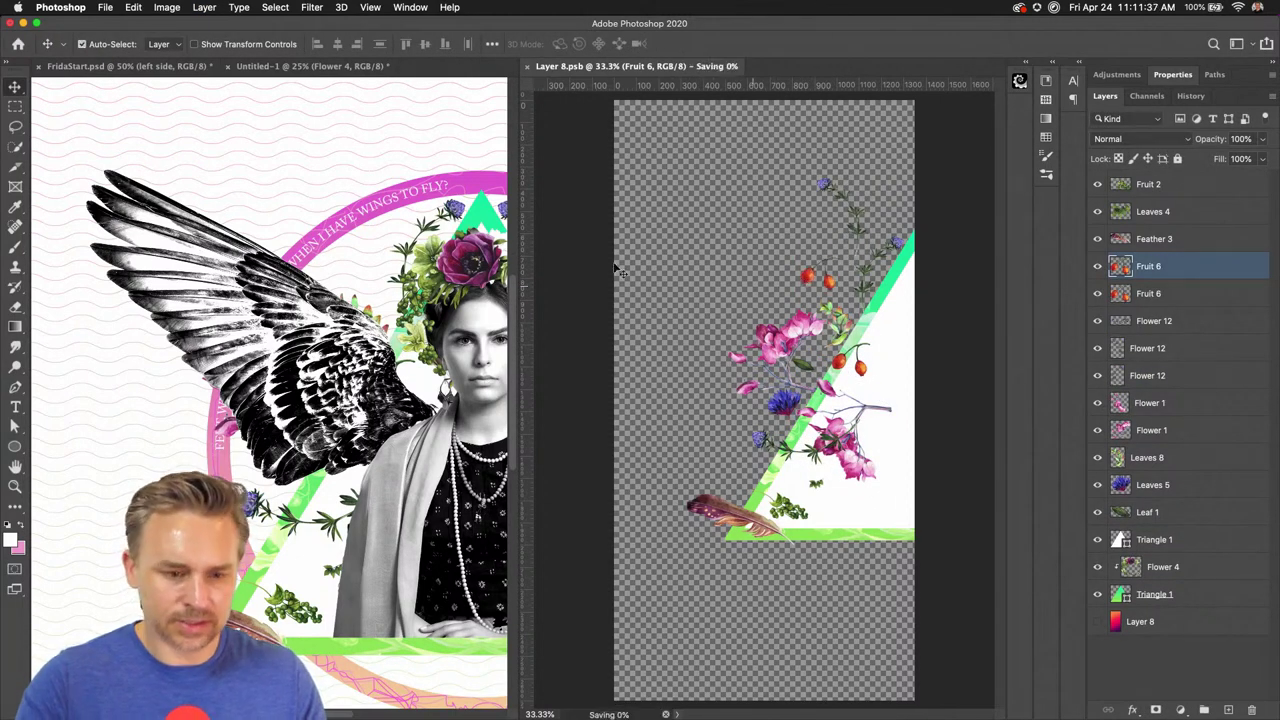
click(195, 139)
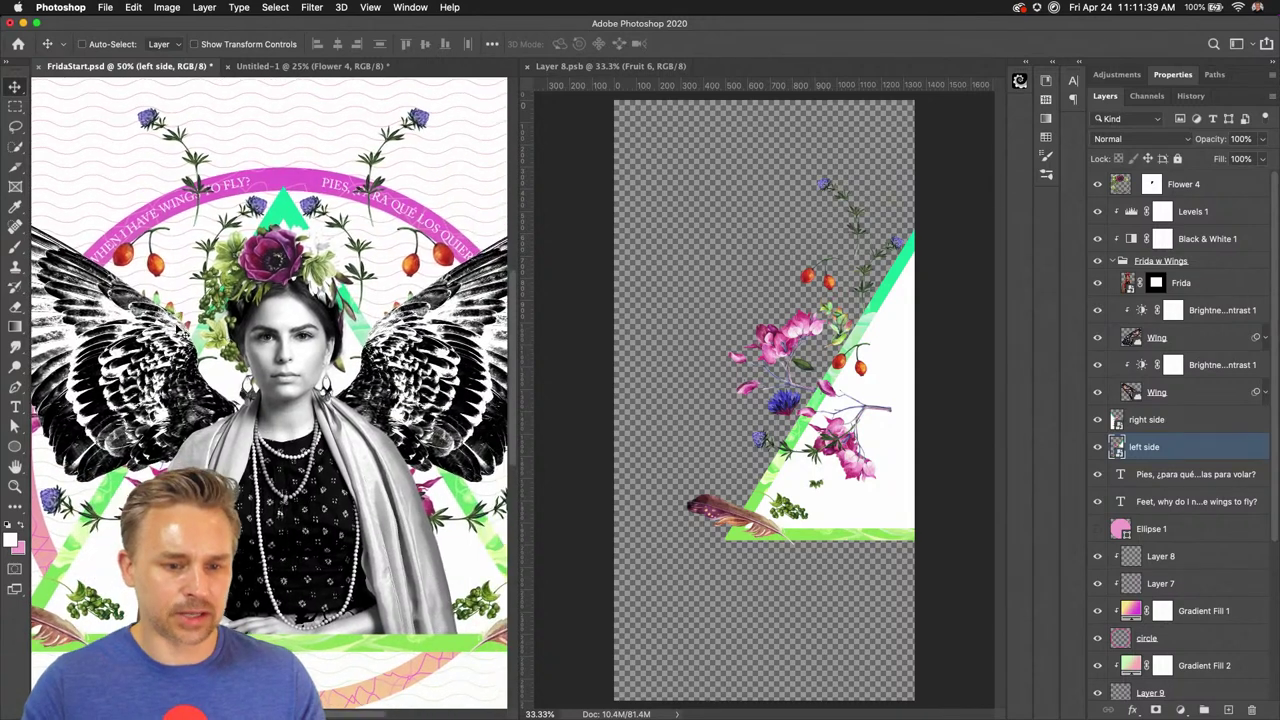
Shrink and rotate the Fruit 6 copy so it sits just above the green leaves beside the pink flowers
click(812, 286)
key(super+t)
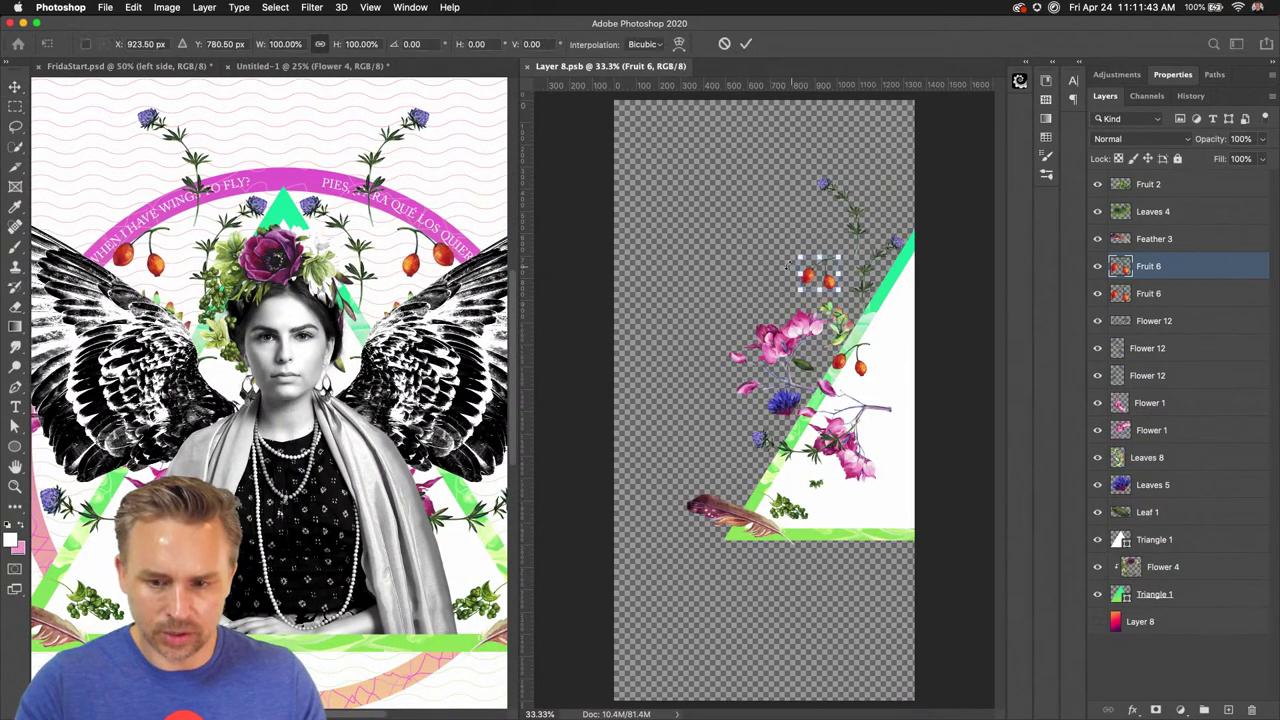
drag(797, 257, 848, 262)
key(Return)
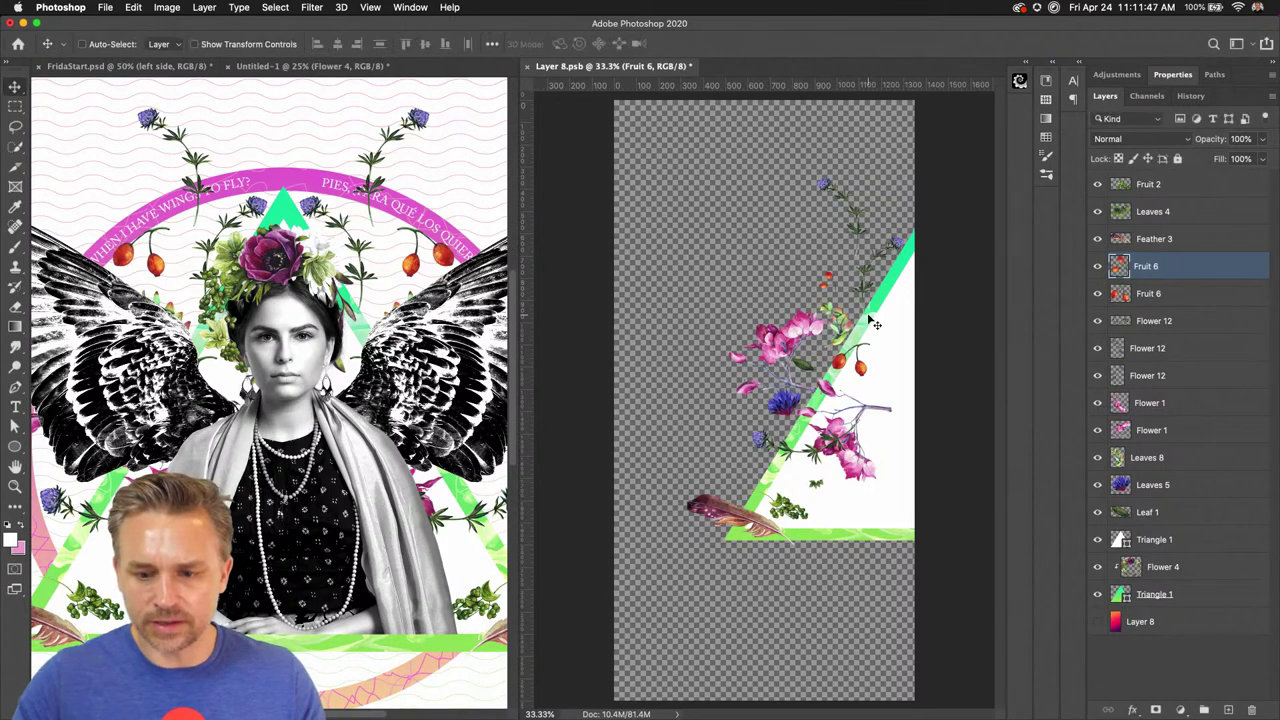
Duplicate the Leaves 8 layer, place the copy higher along the green triangle edge, and save the smart object
super+click(838, 343)
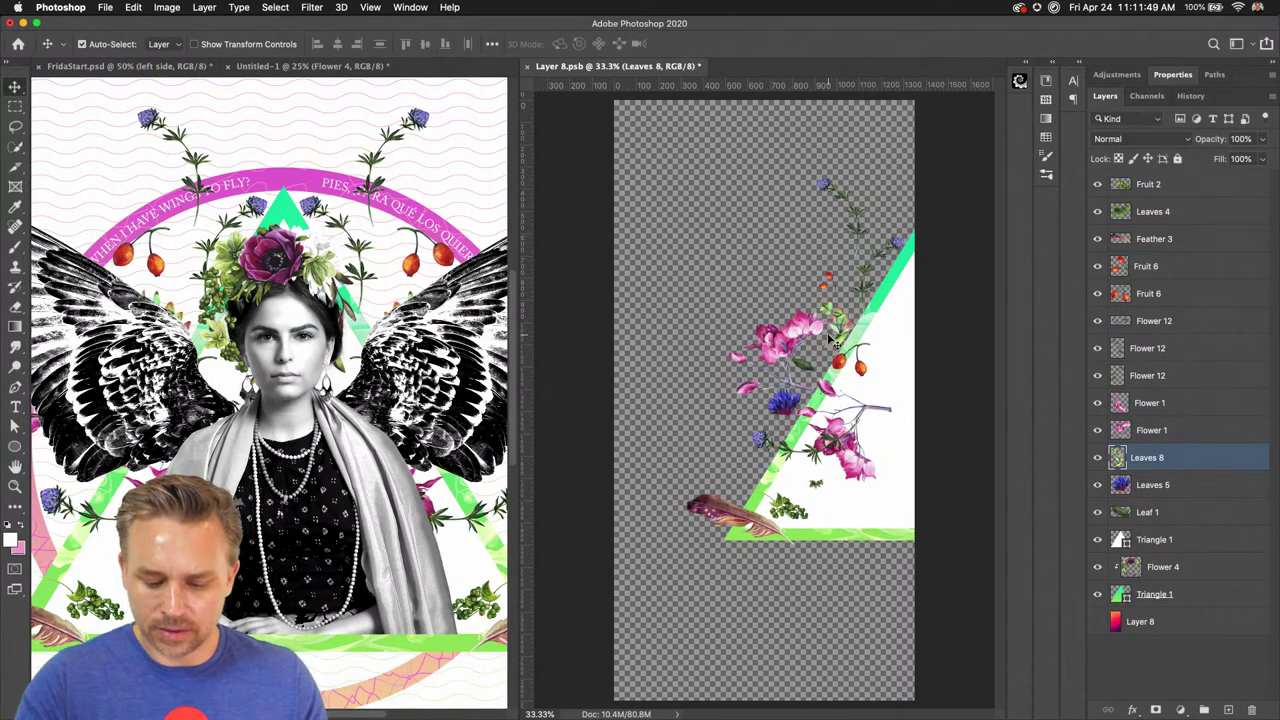
drag(838, 343, 889, 296)
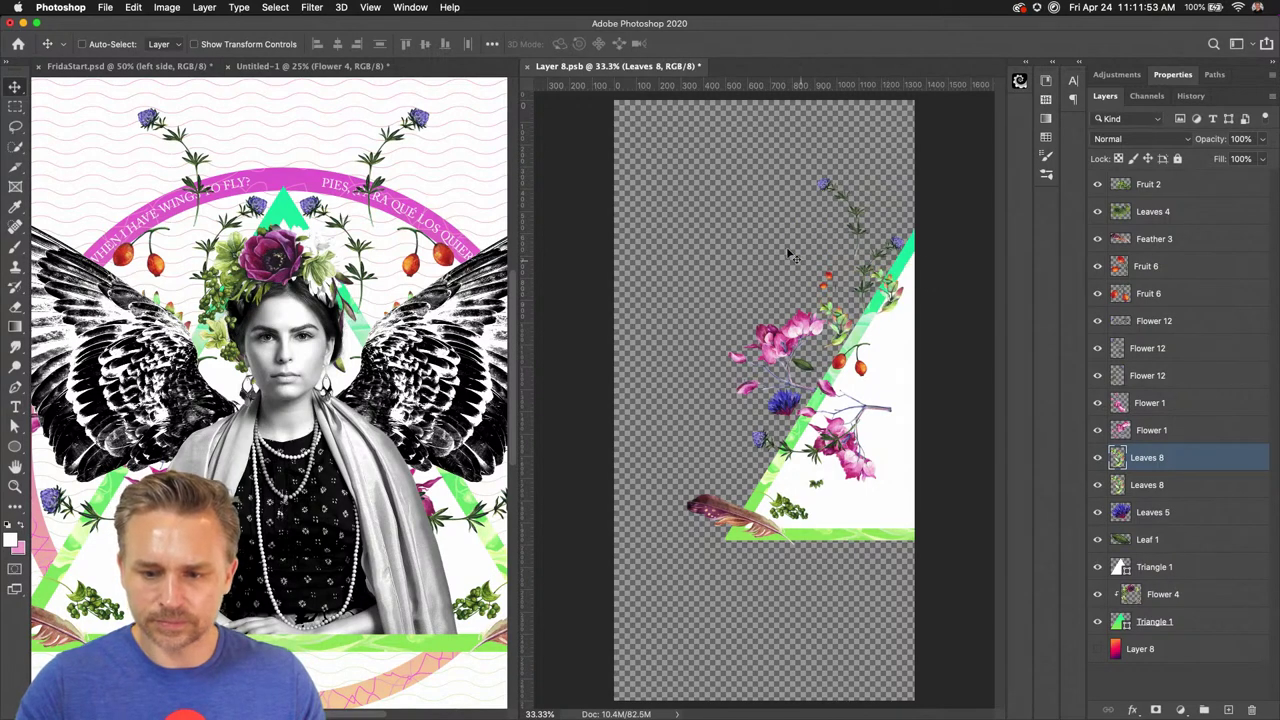
key(super+s)
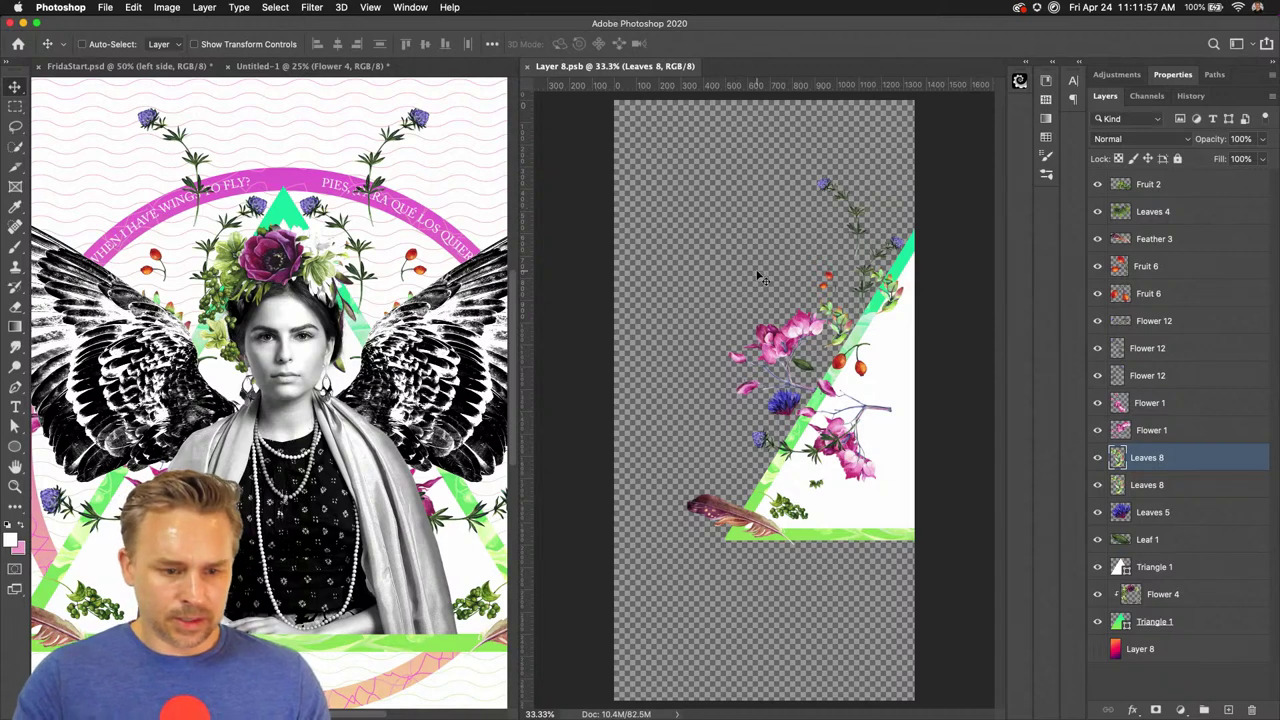
Move the original Fruit 6 berries from the triangle edge to above the pink flowers and scale them down
super+click(845, 368)
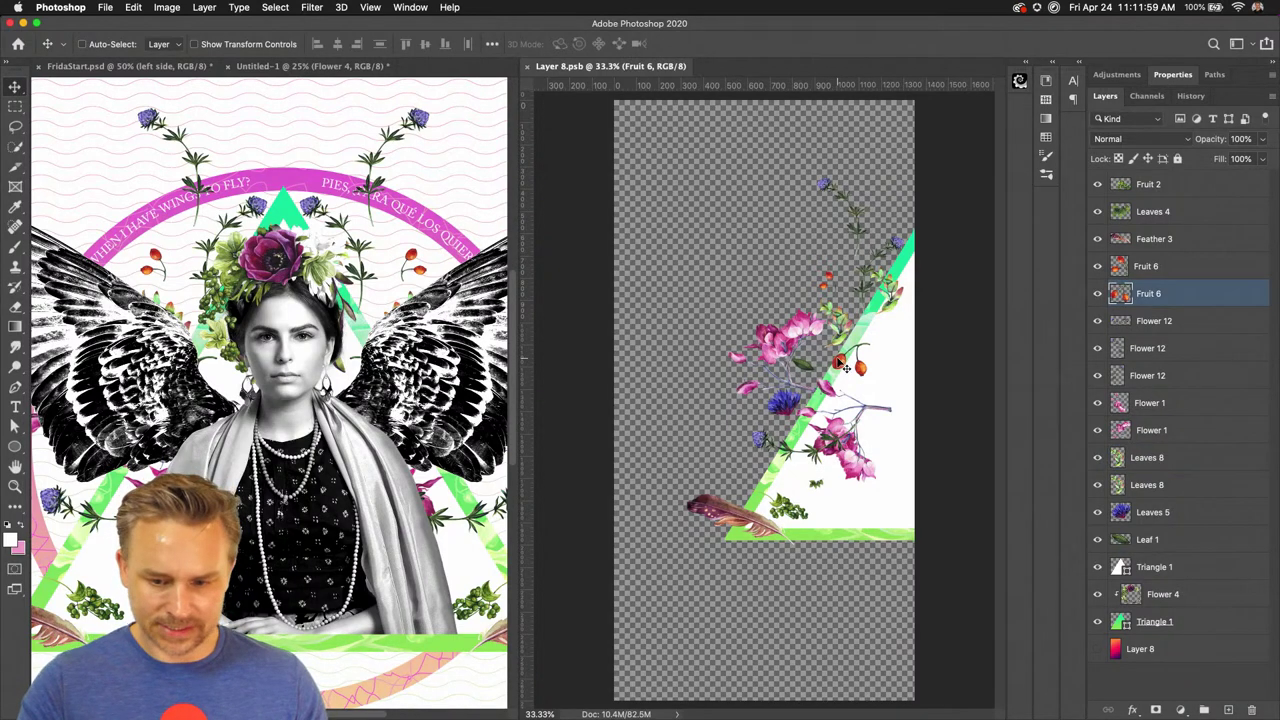
drag(845, 368, 777, 301)
key(super+t)
key(Return)
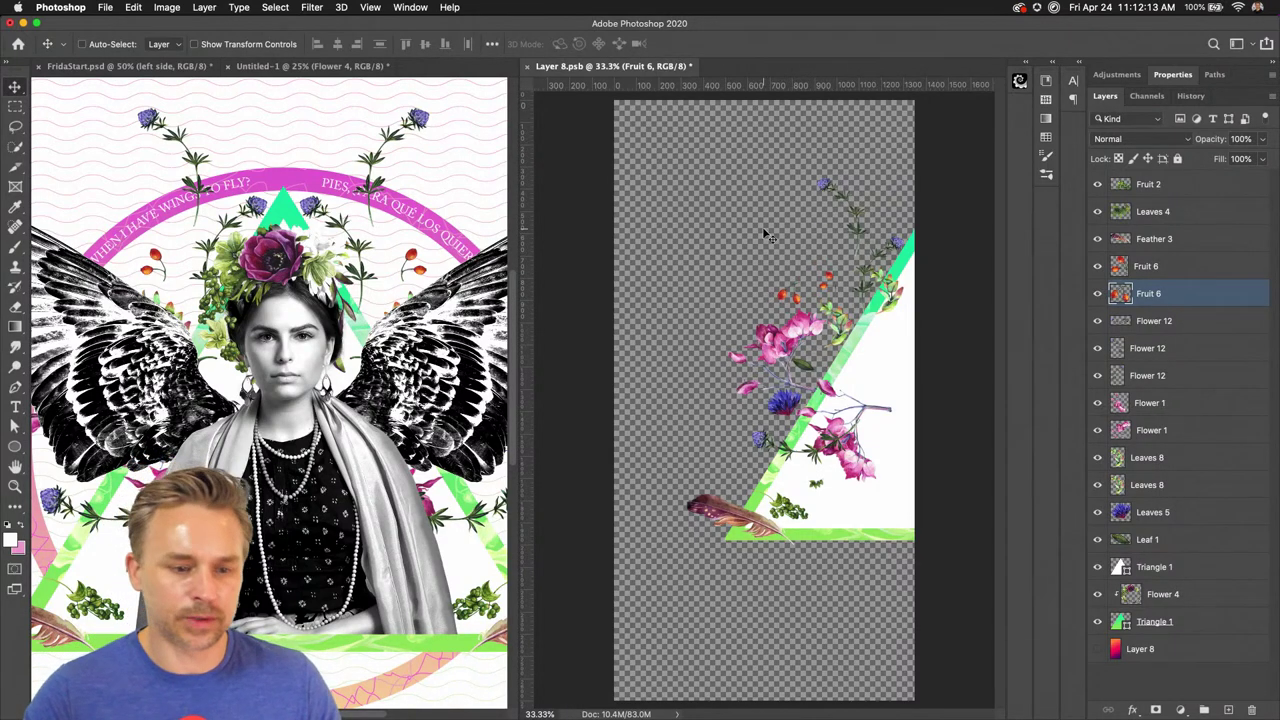
Lower the flipped Flower 12 stem, raise the original toward the triangle's apex, save the smart object, and widen the collage view
drag(828, 184, 817, 223)
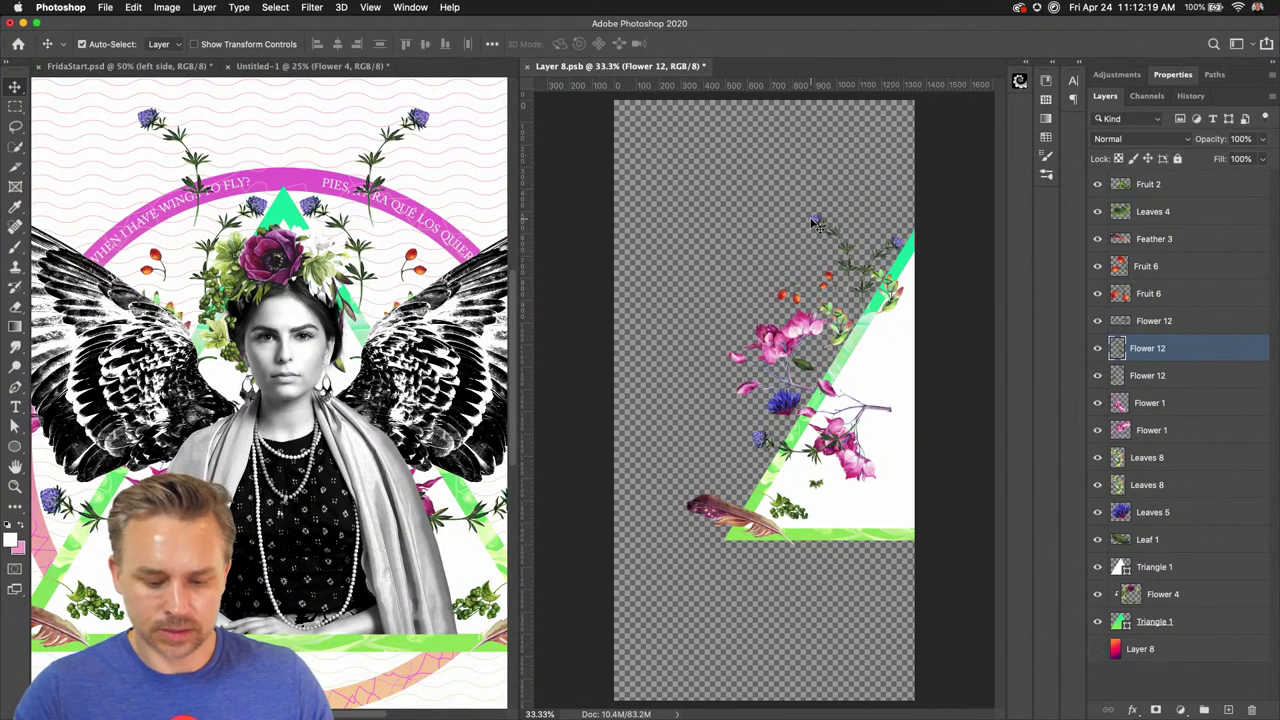
click(898, 245)
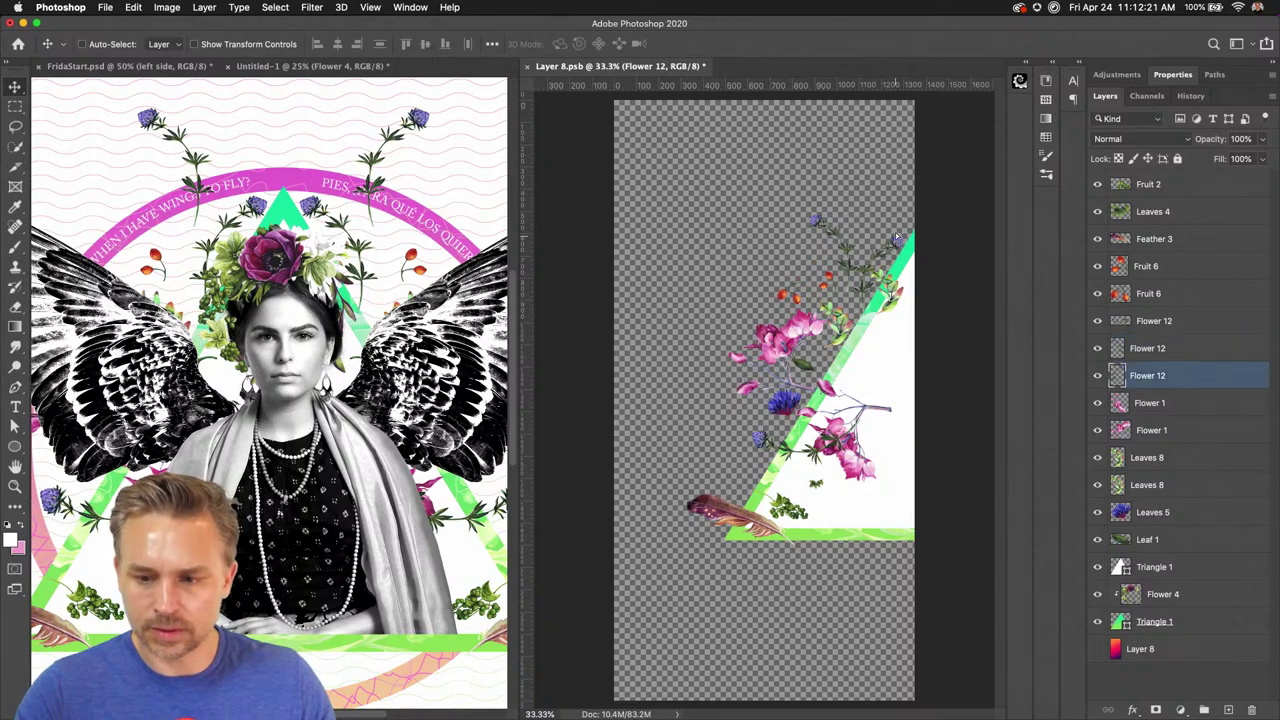
drag(898, 240, 903, 220)
key(ctrl+s)
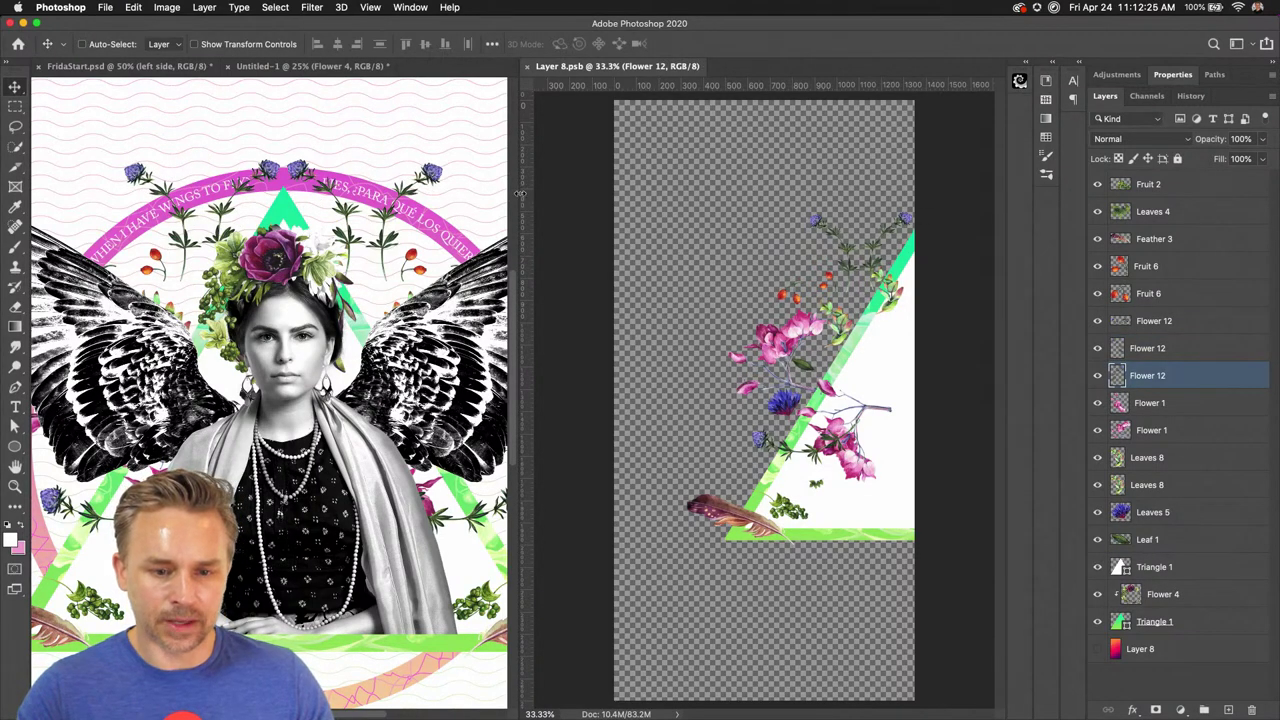
drag(520, 193, 648, 200)
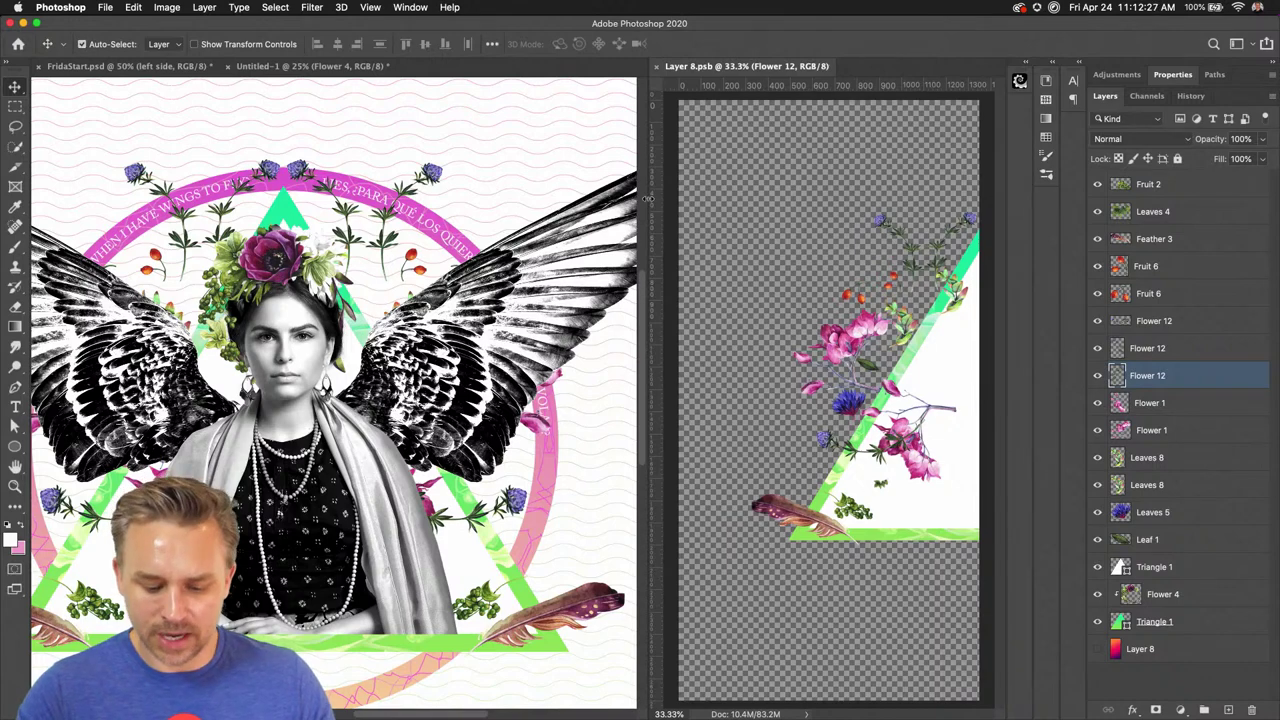
Compare the mirrored wings with the two Brightness/Contrast adjustments in the Frida w Wings group hidden and shown
key(ctrl+r)
key(ctrl+0)
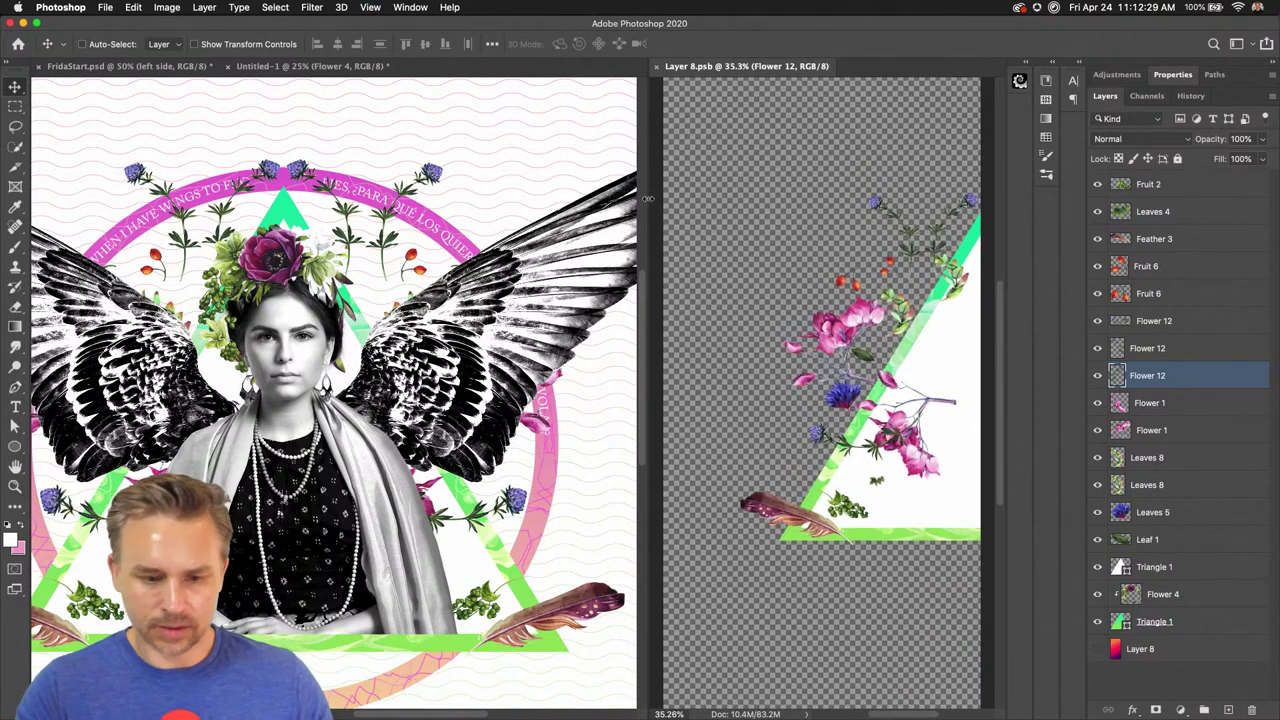
click(209, 323)
key(ctrl+0)
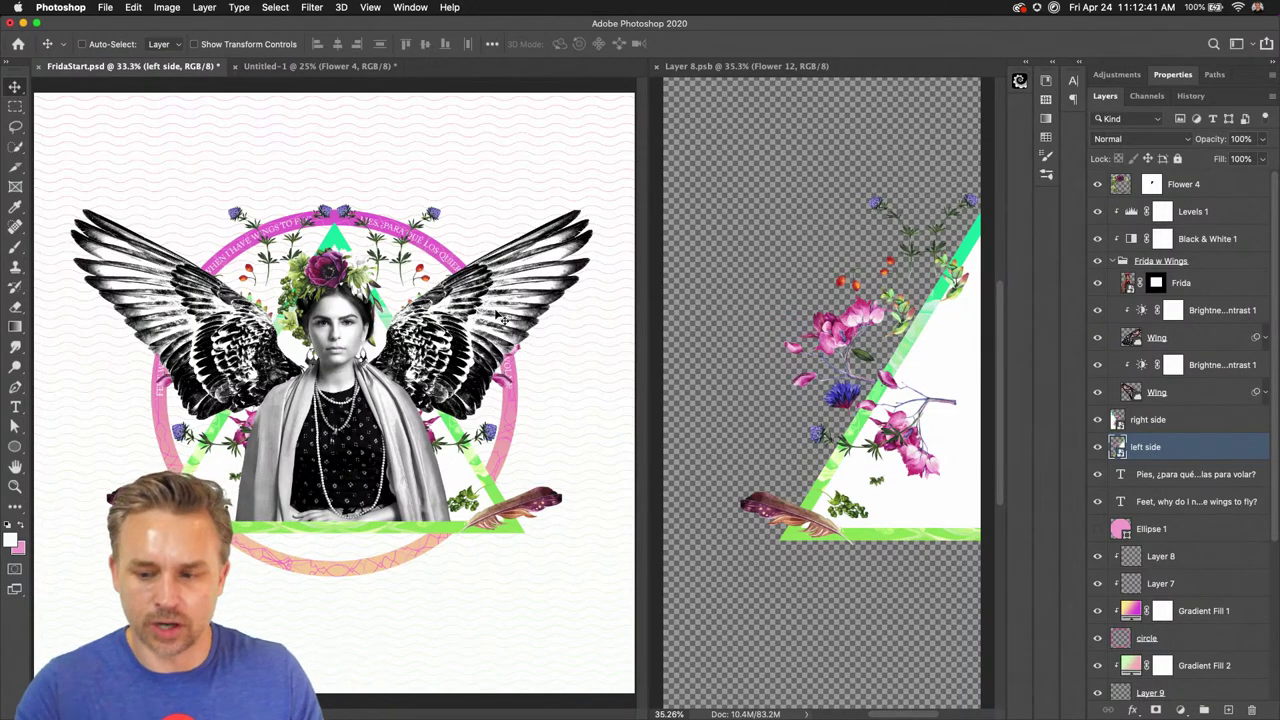
click(1216, 316)
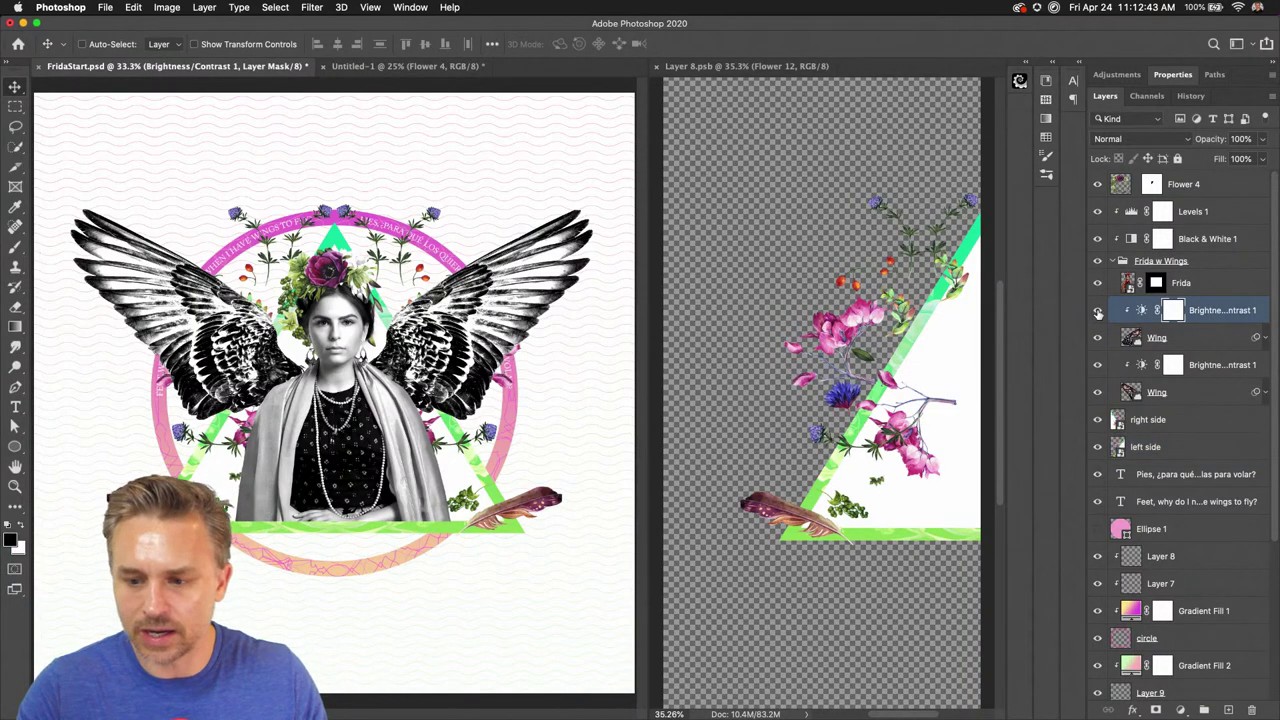
click(1098, 311)
click(1098, 365)
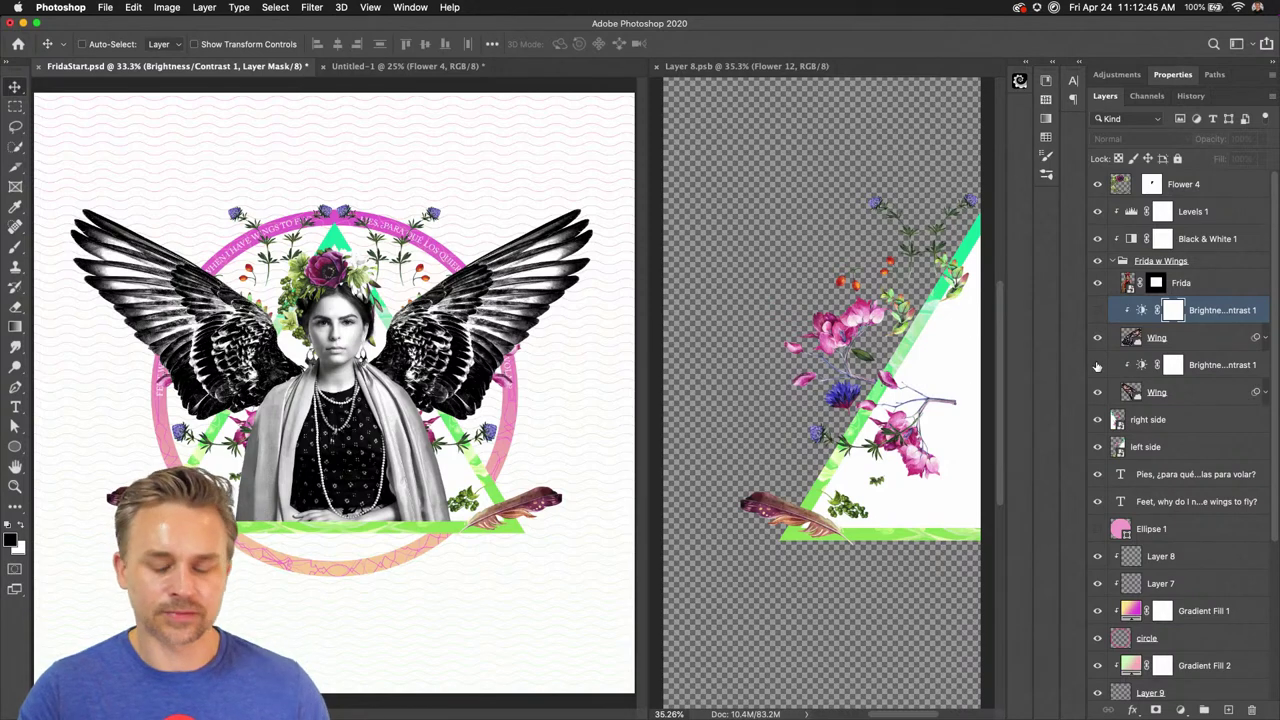
click(1159, 341)
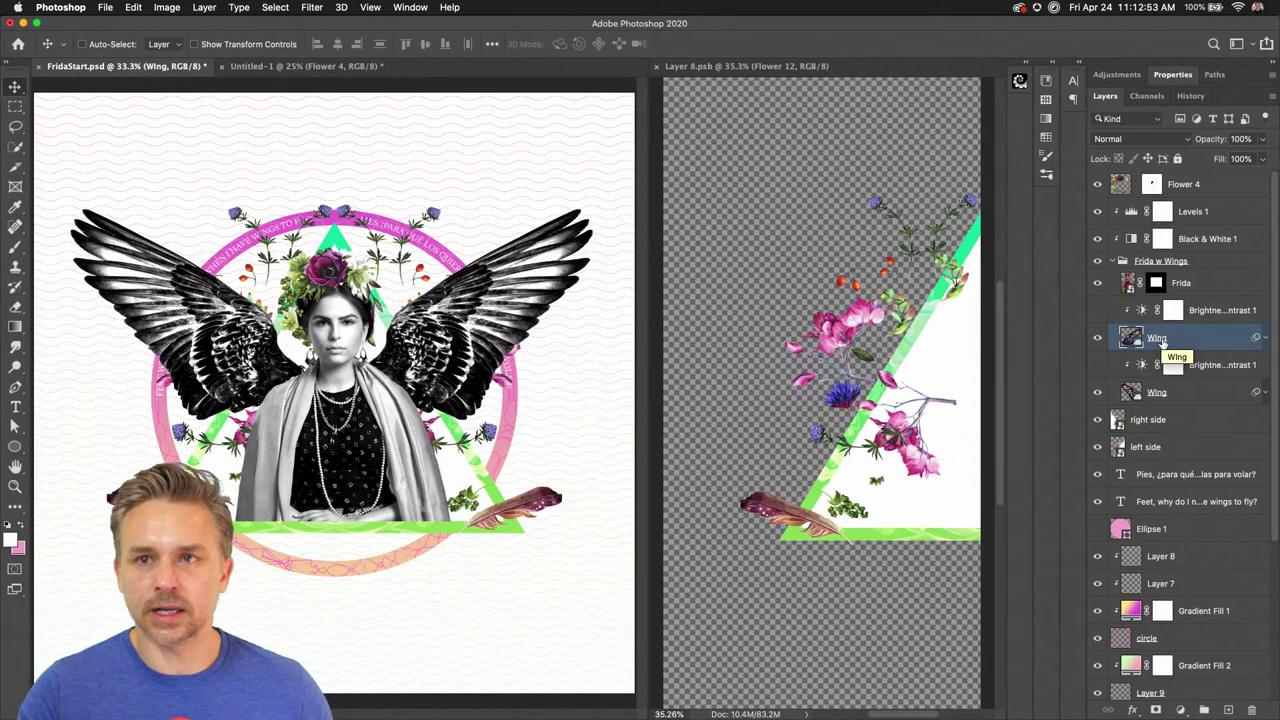
click(1098, 312)
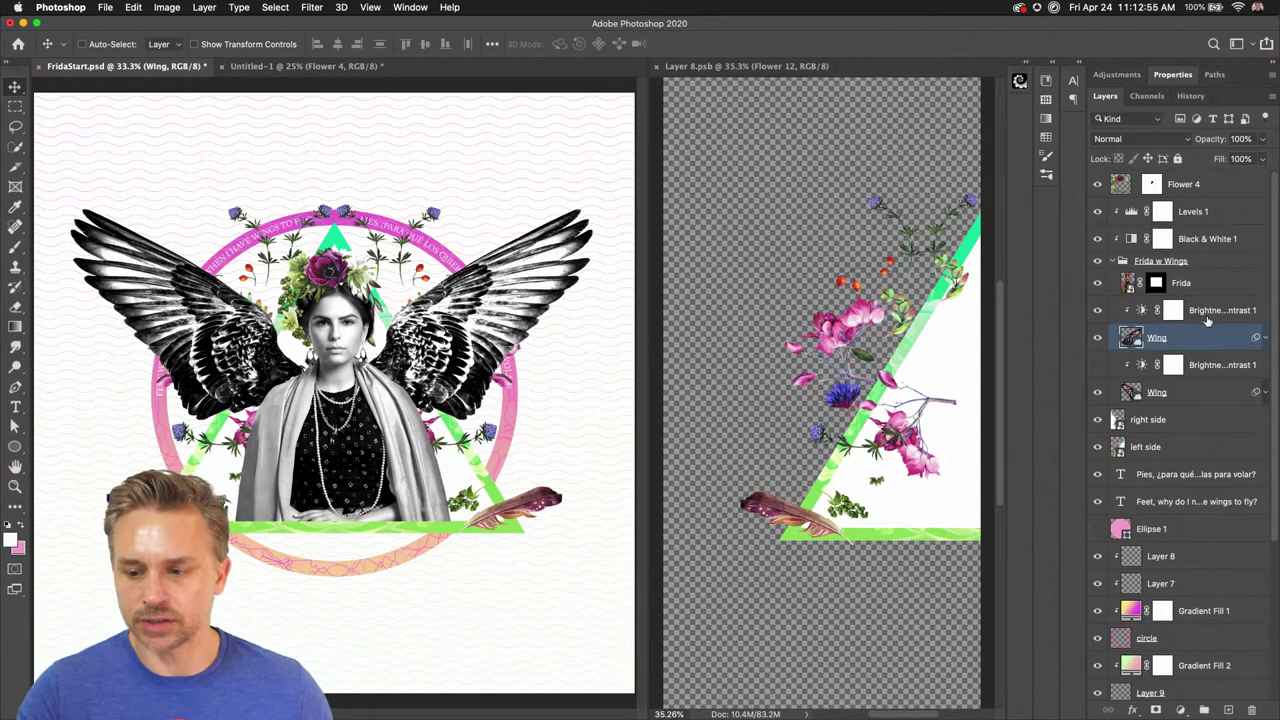
Set the Brightness/Contrast adjustment clipped to the upper Wing layer to brightness 29 and contrast -50
click(1205, 316)
click(1171, 76)
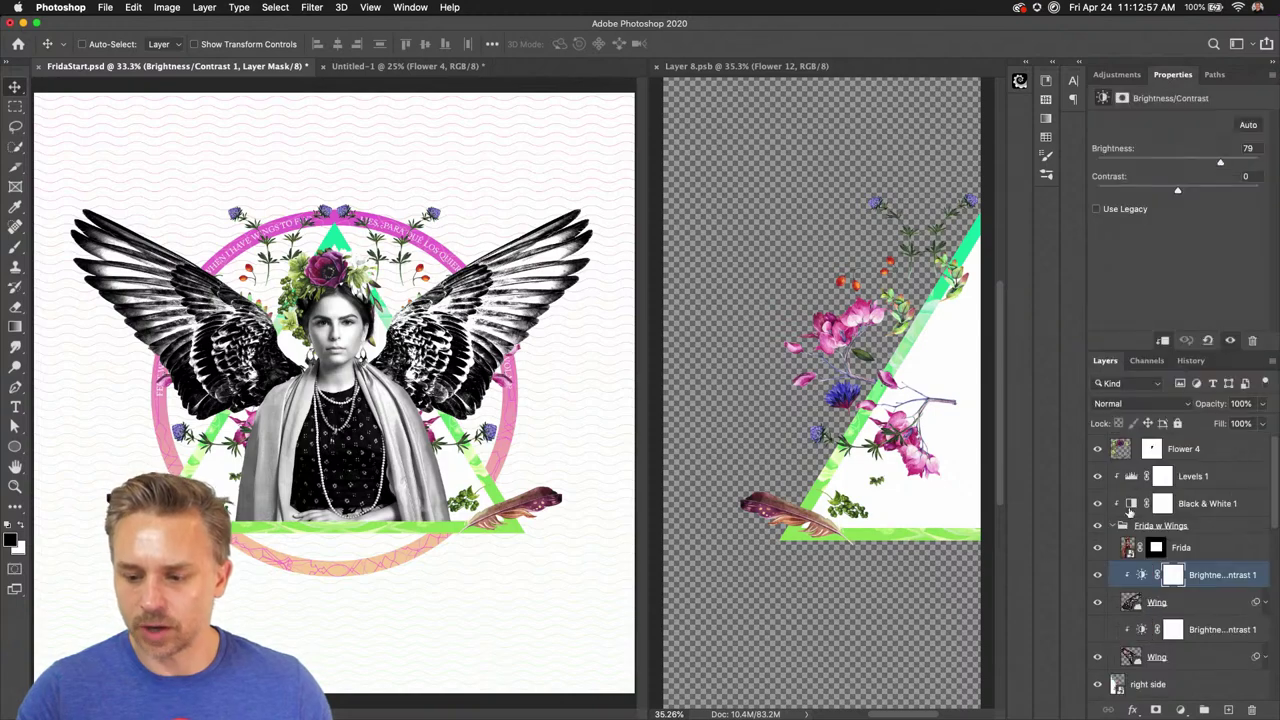
click(1097, 575)
click(1097, 575)
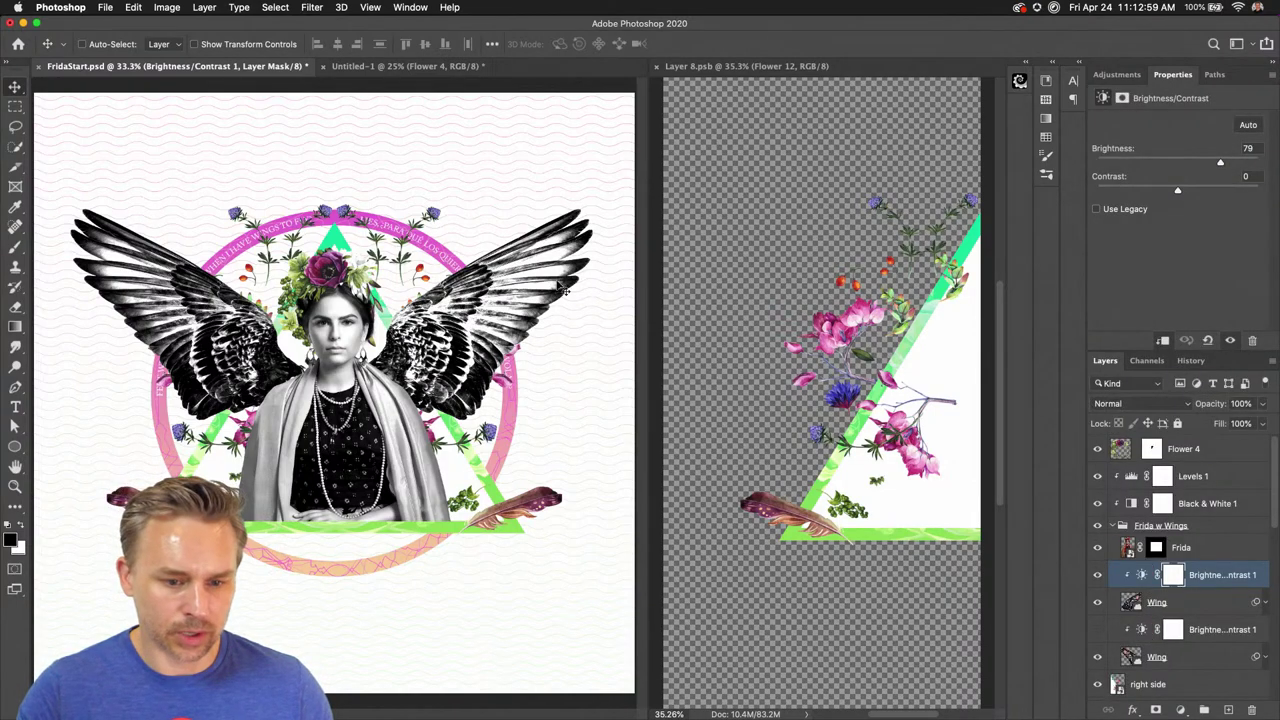
key(super+equal)
key(super+equal)
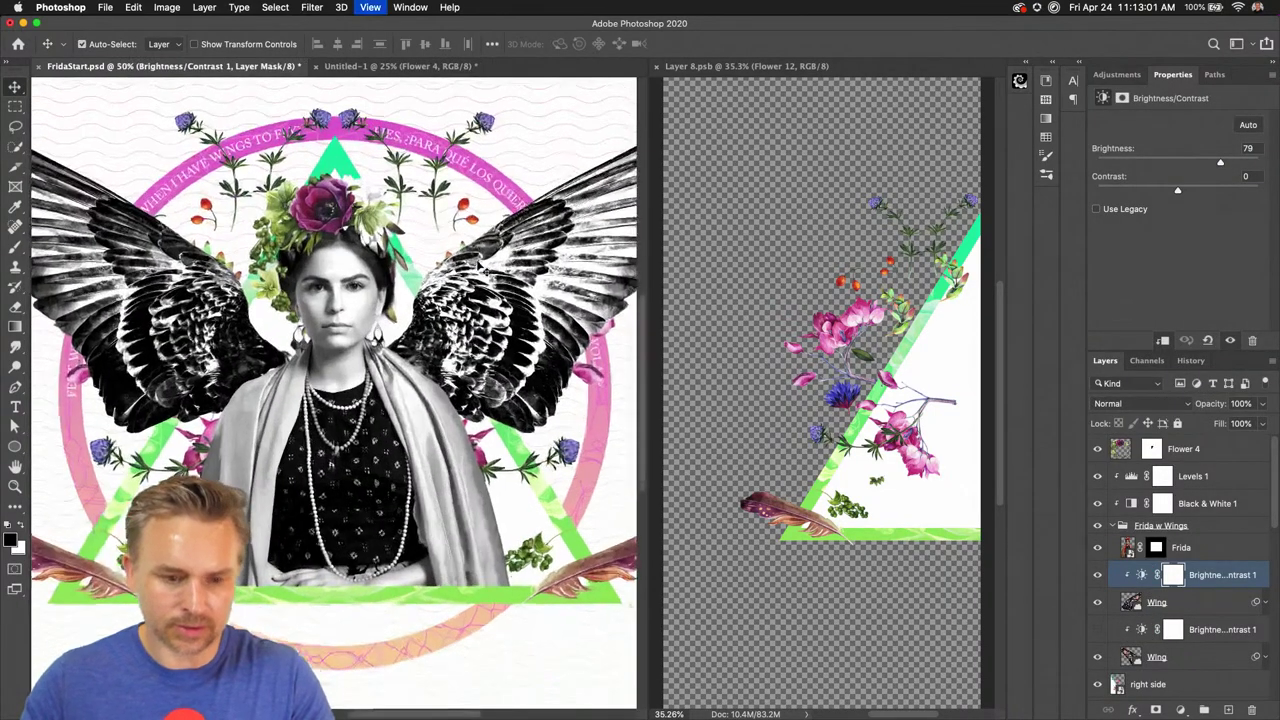
scroll(333, 390, right, 5)
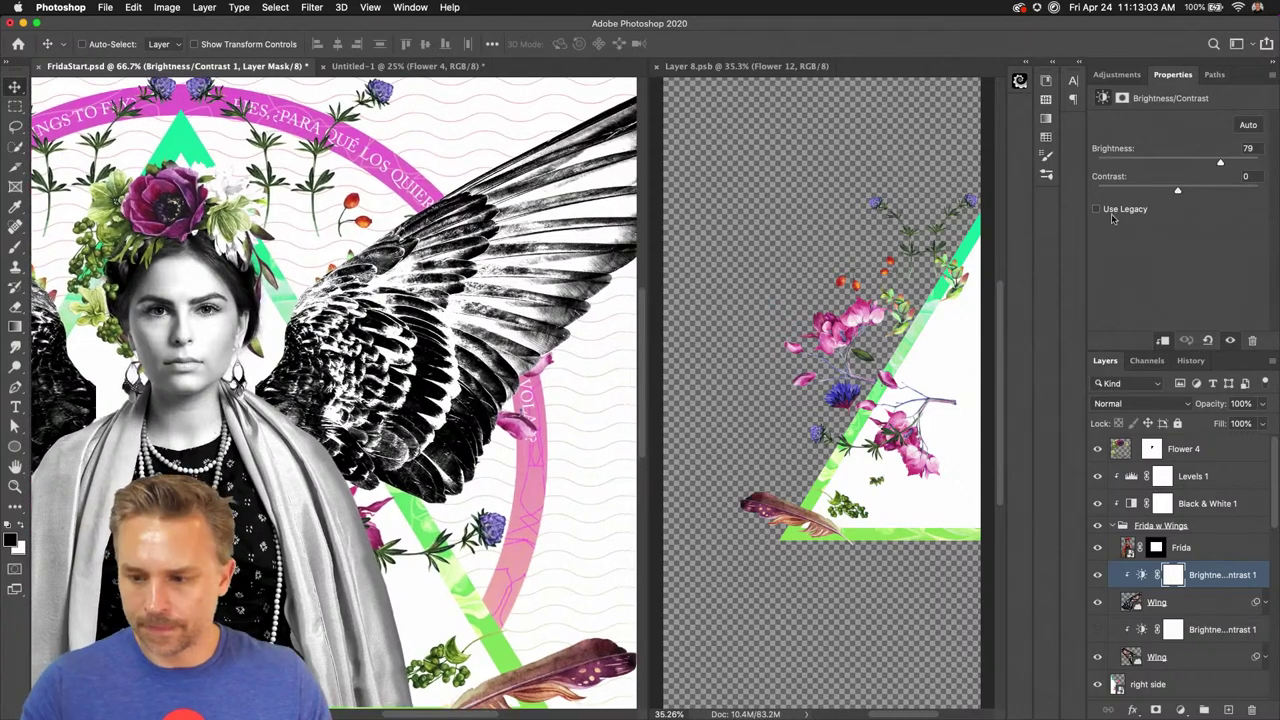
click(1150, 191)
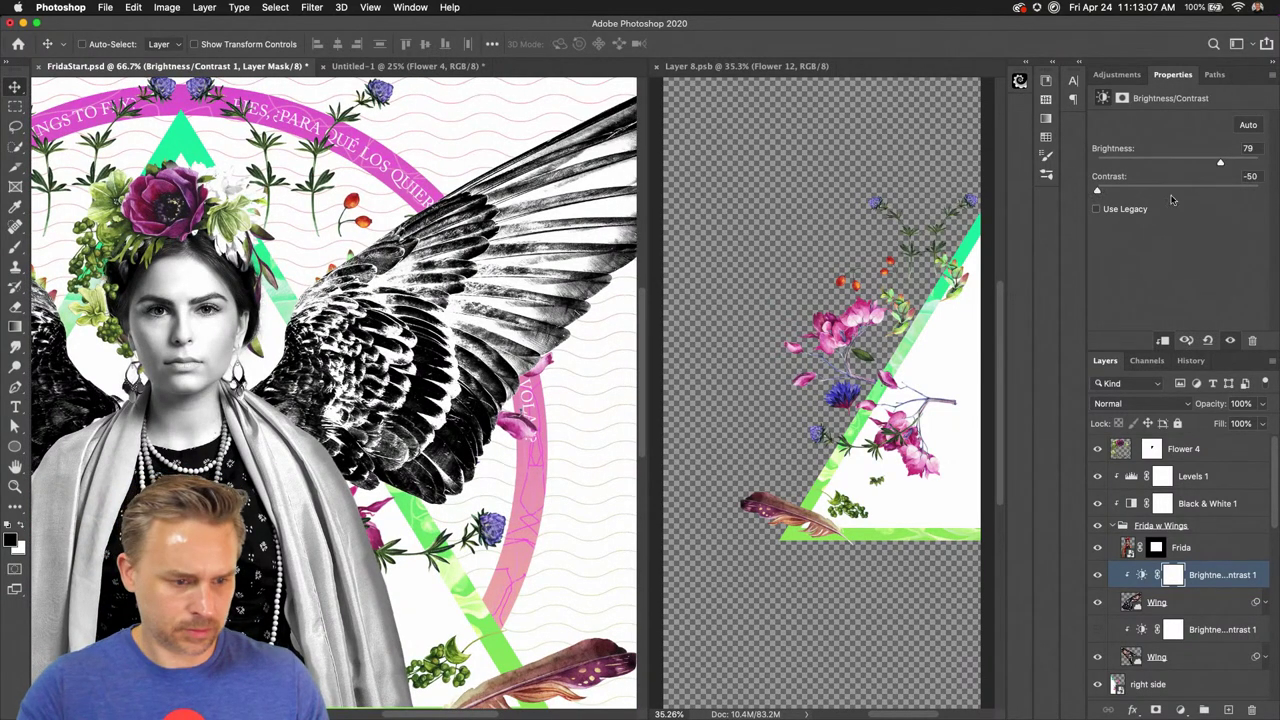
click(1213, 191)
drag(1138, 192, 1190, 163)
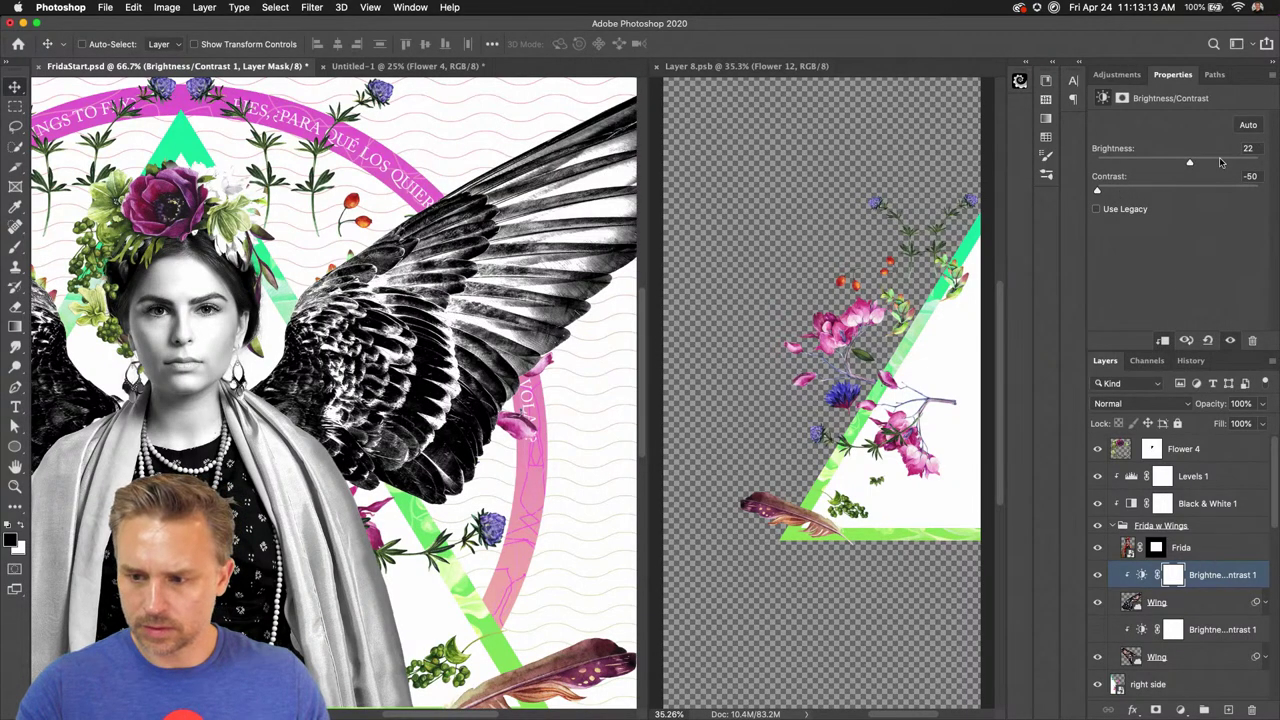
drag(1220, 162, 1193, 168)
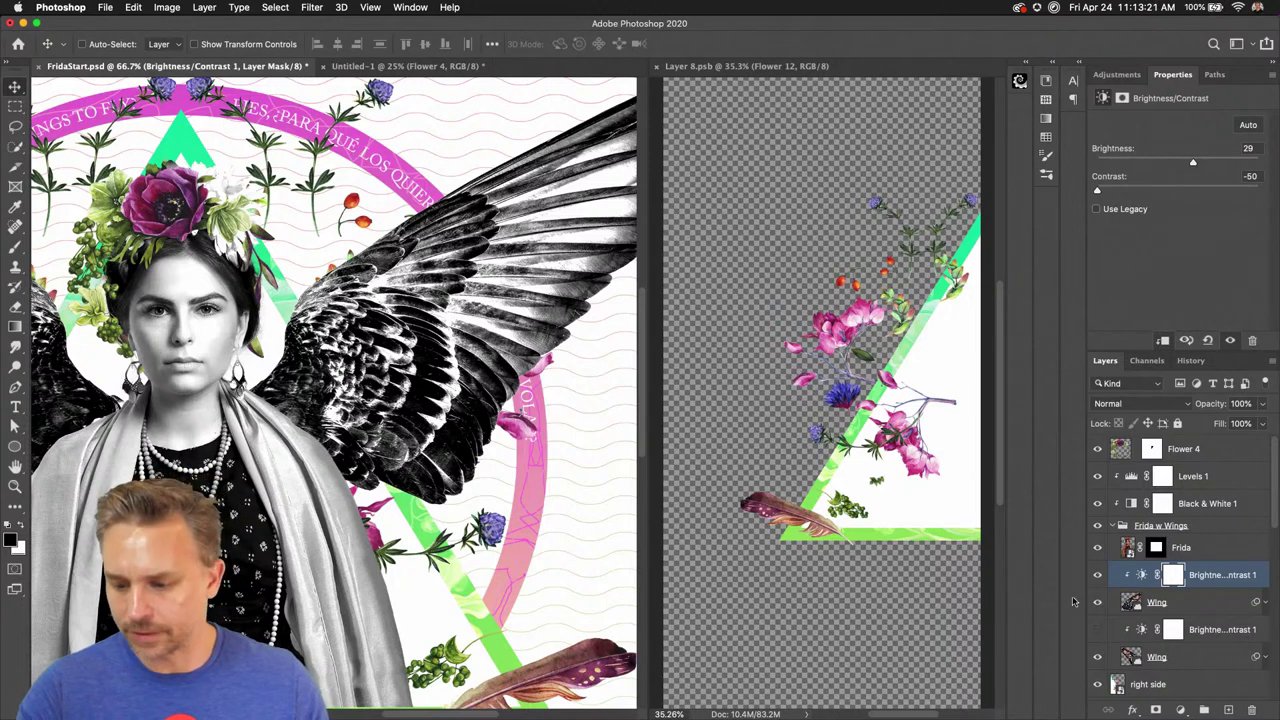
Add a white-filled layer clipped above the upper Wing's Brightness/Contrast adjustment and lower its opacity to 19%
click(1228, 710)
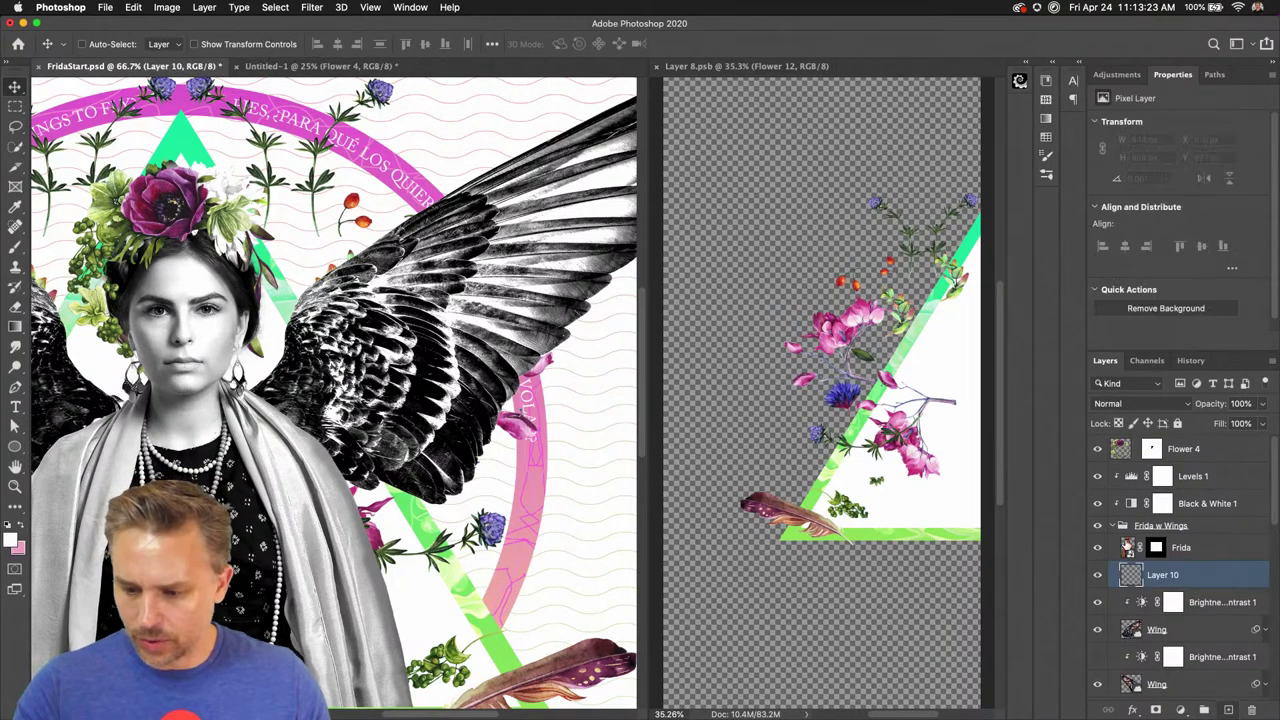
key(shift+BackSpace)
key(Return)
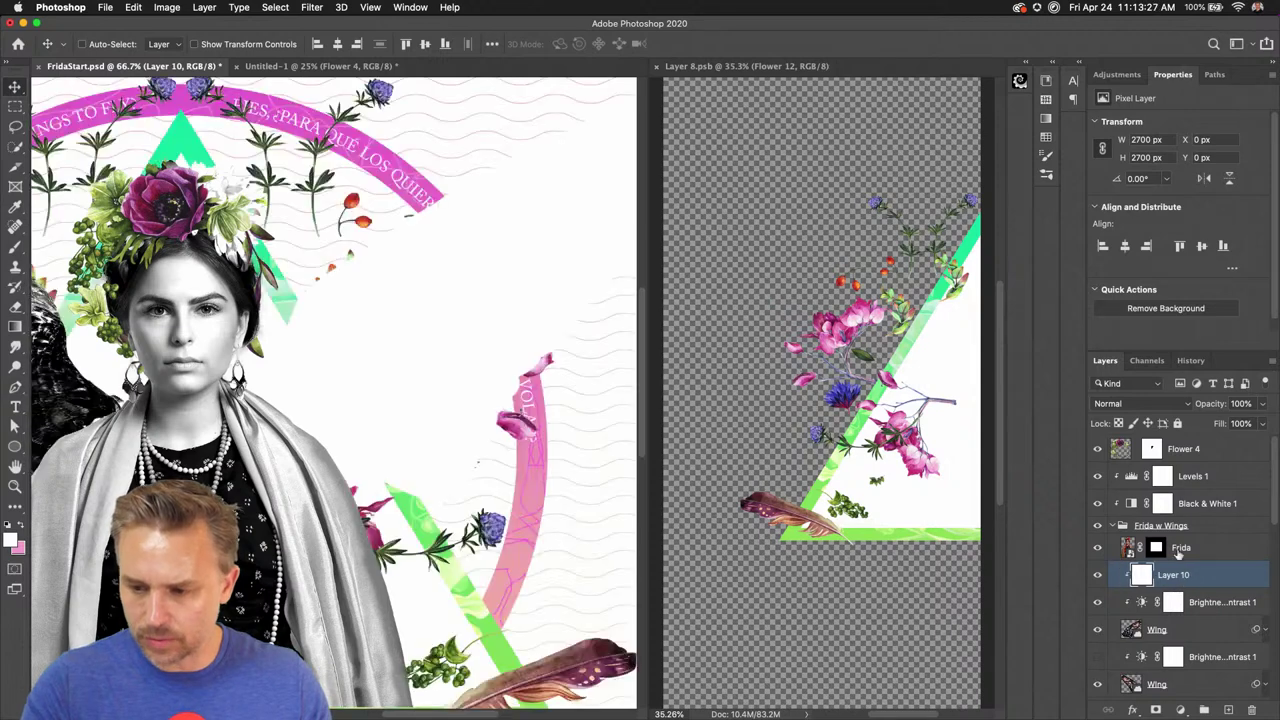
key(7)
click(1212, 404)
text(10)
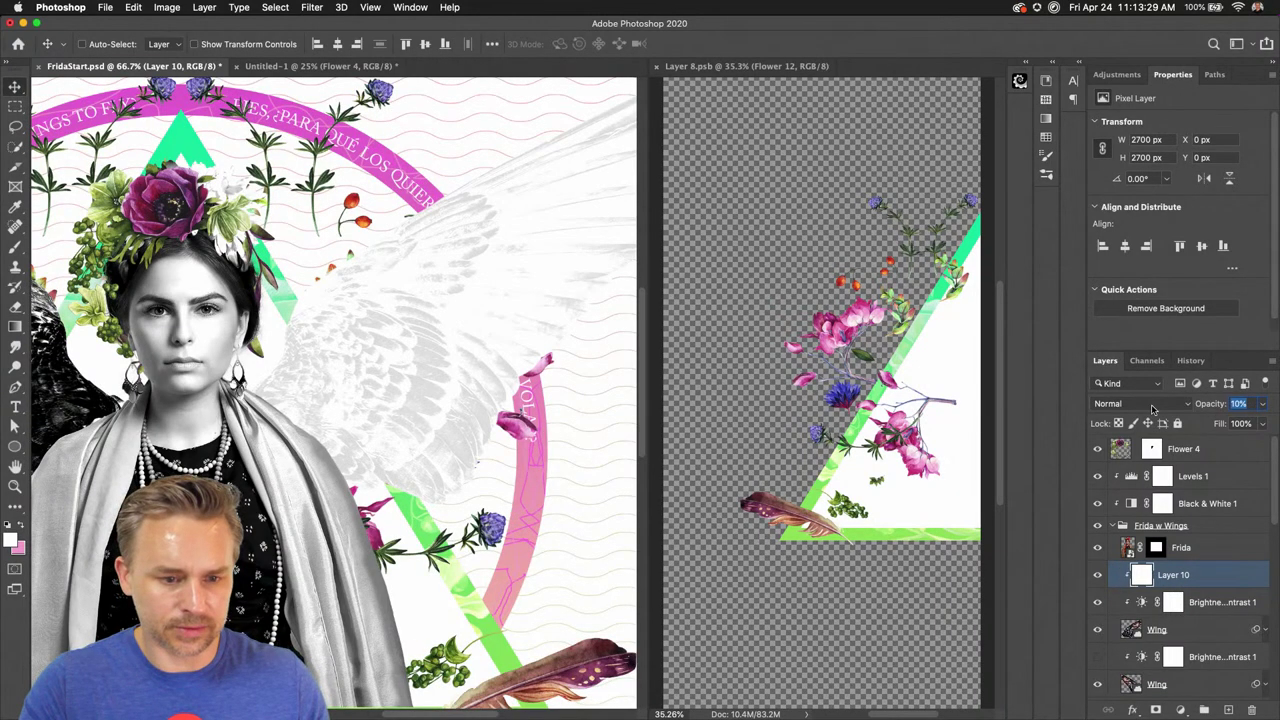
key(Return)
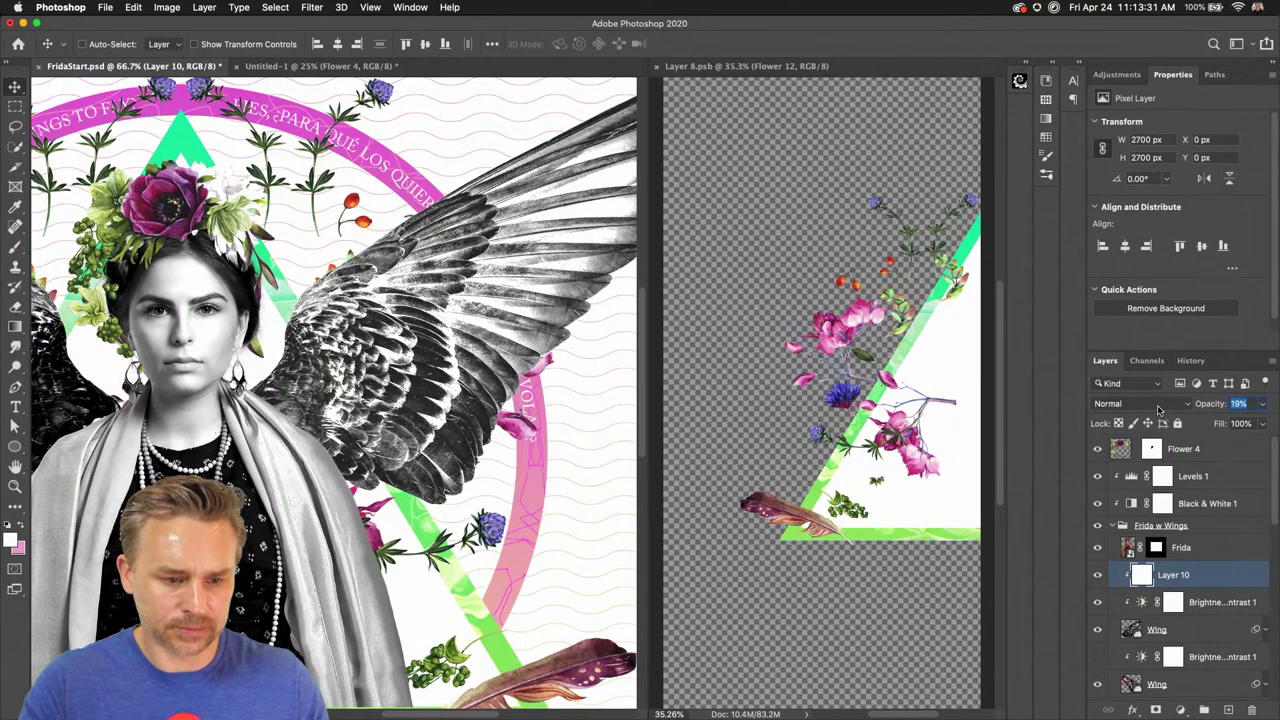
key(Return)
key(super+minus)
key(super+minus)
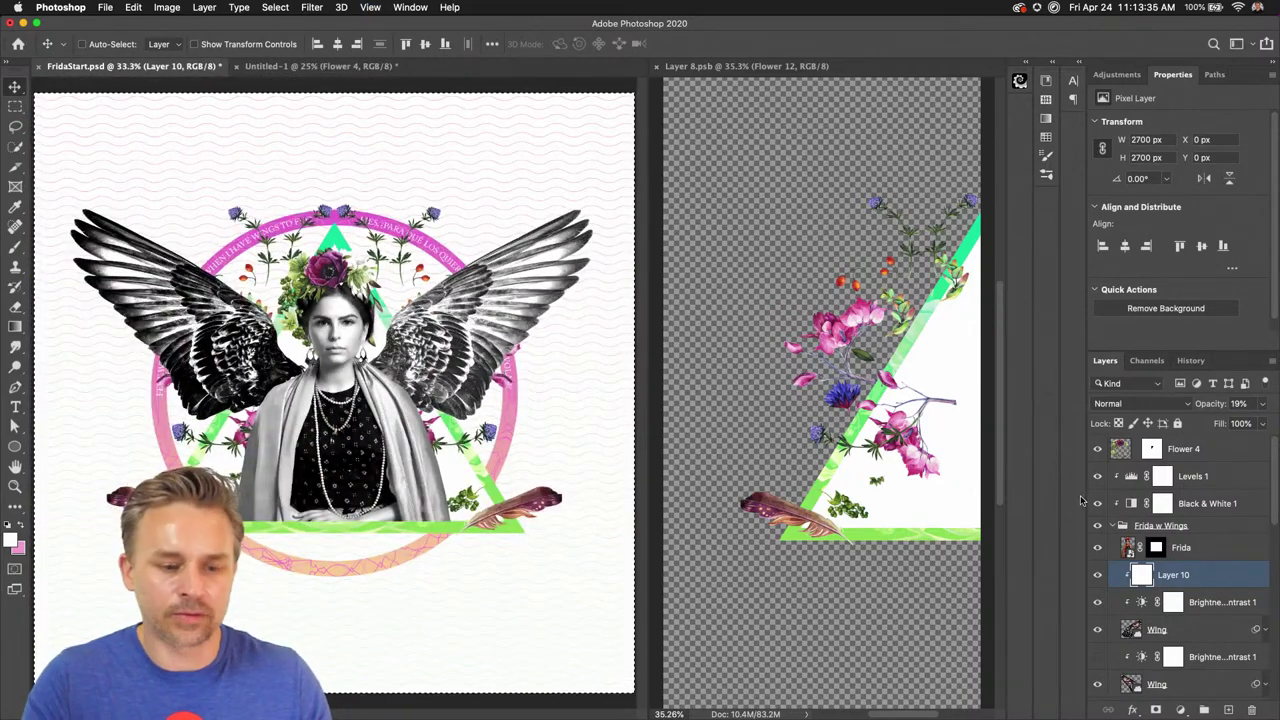
Duplicate the white 19% overlay and clip the copy above the lower Wing's Brightness/Contrast adjustment
double_click(1173, 576)
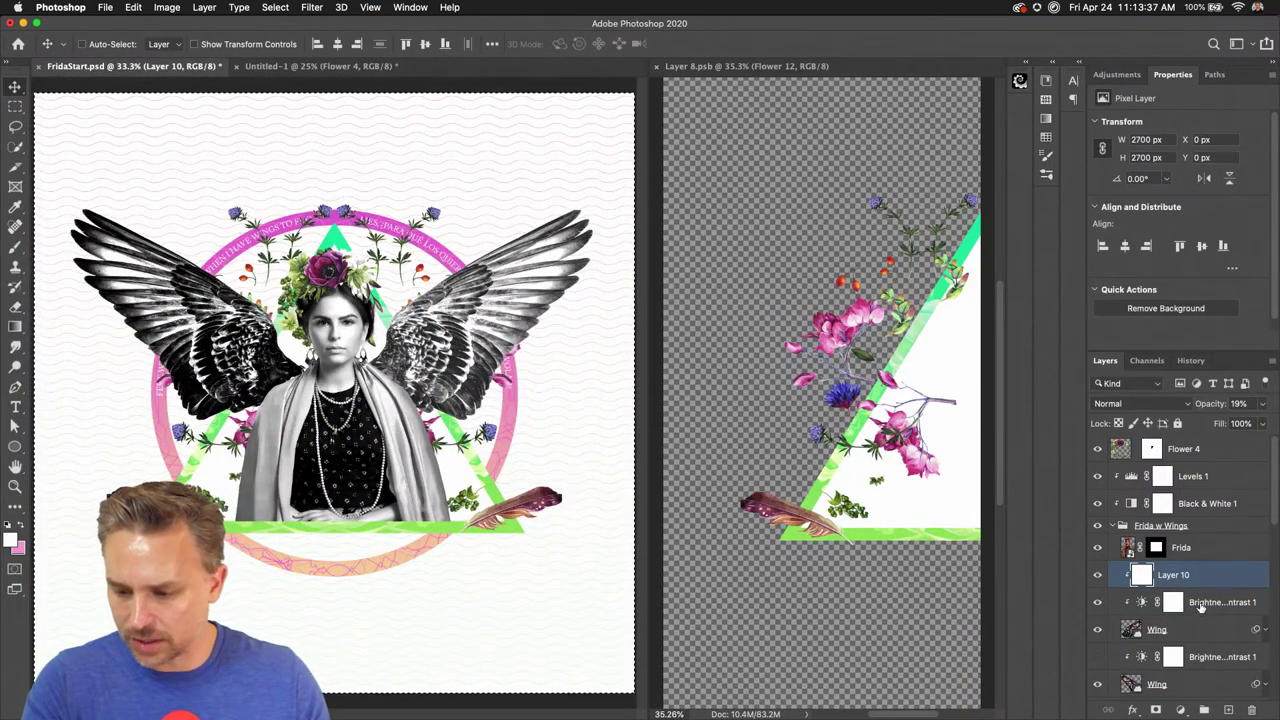
shift+click(1202, 607)
key(super+alt+e)
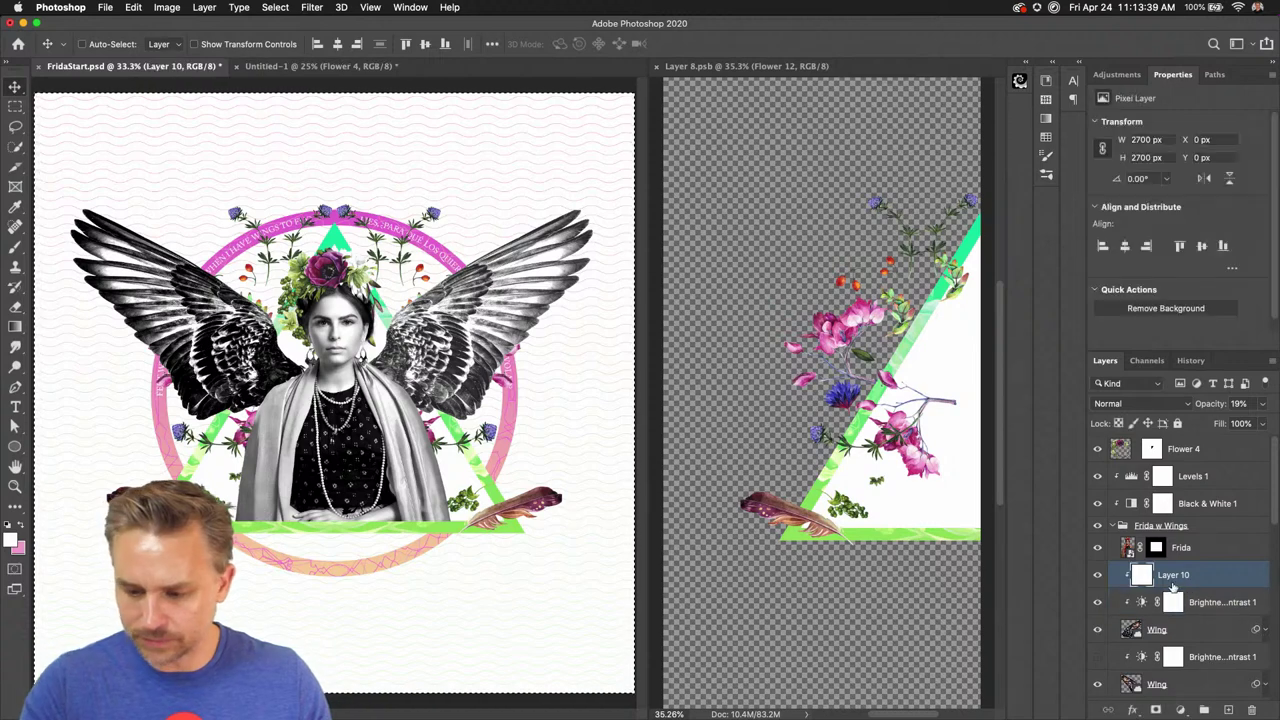
drag(1191, 591, 1194, 658)
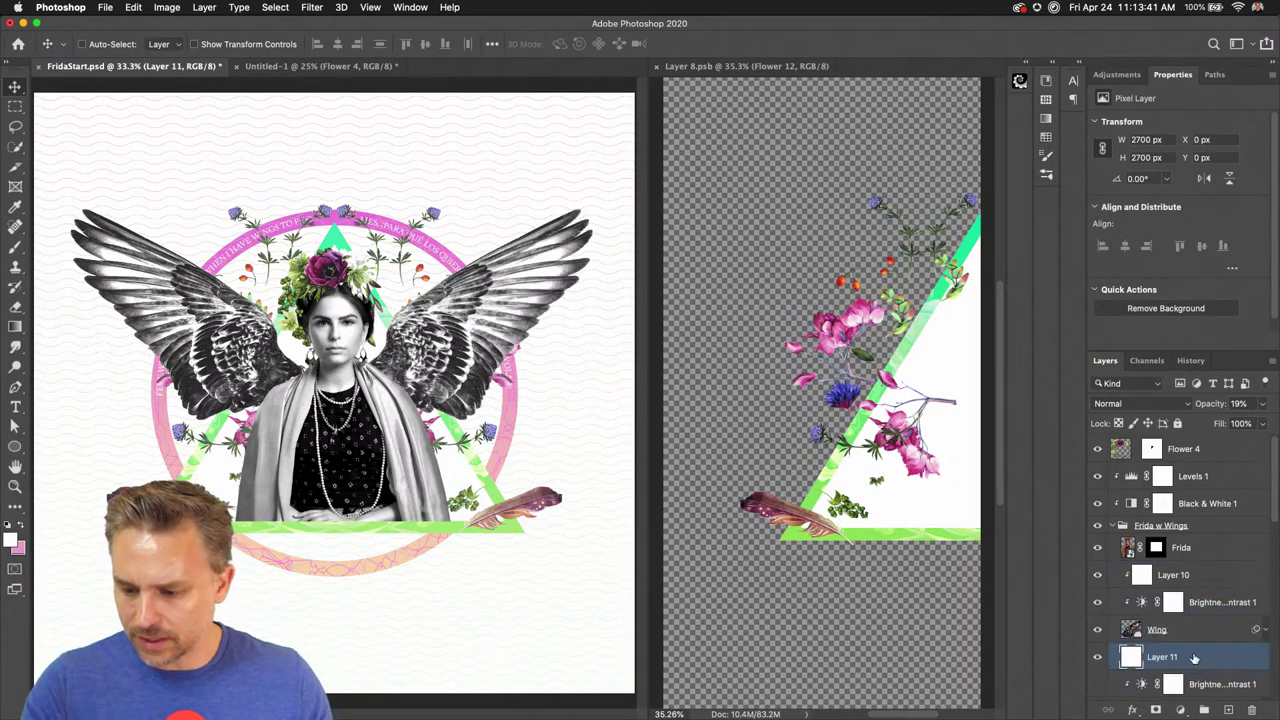
alt+click(1187, 621)
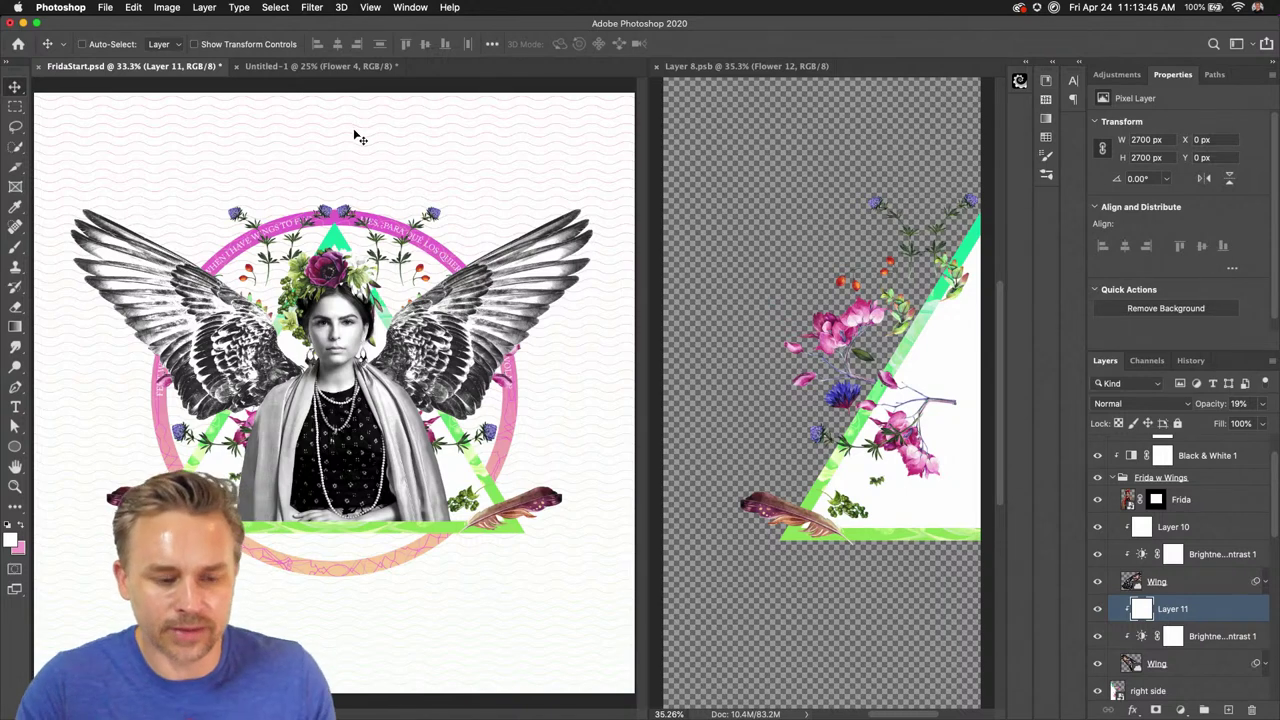
Move the lowest Flower 12 stem outward across the triangle edge, nudge the Fruit 2 cluster inward, and save the smart object
click(789, 257)
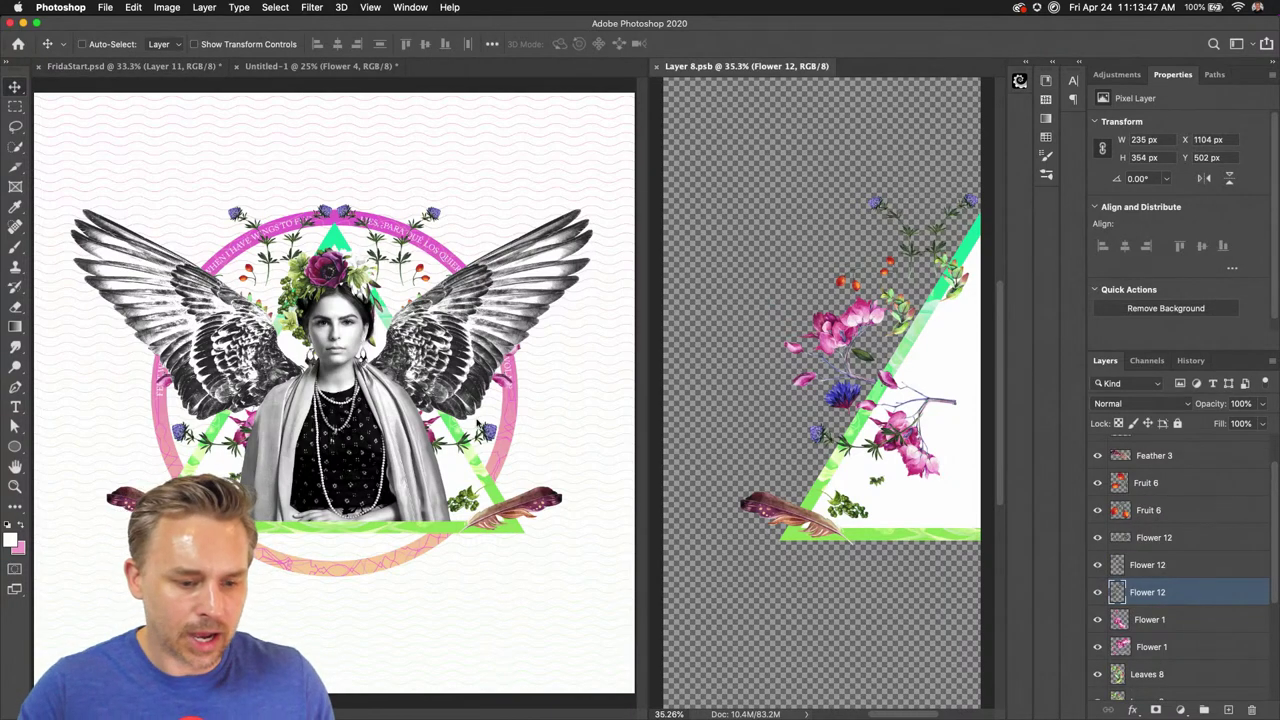
super+click(832, 442)
drag(795, 455, 780, 463)
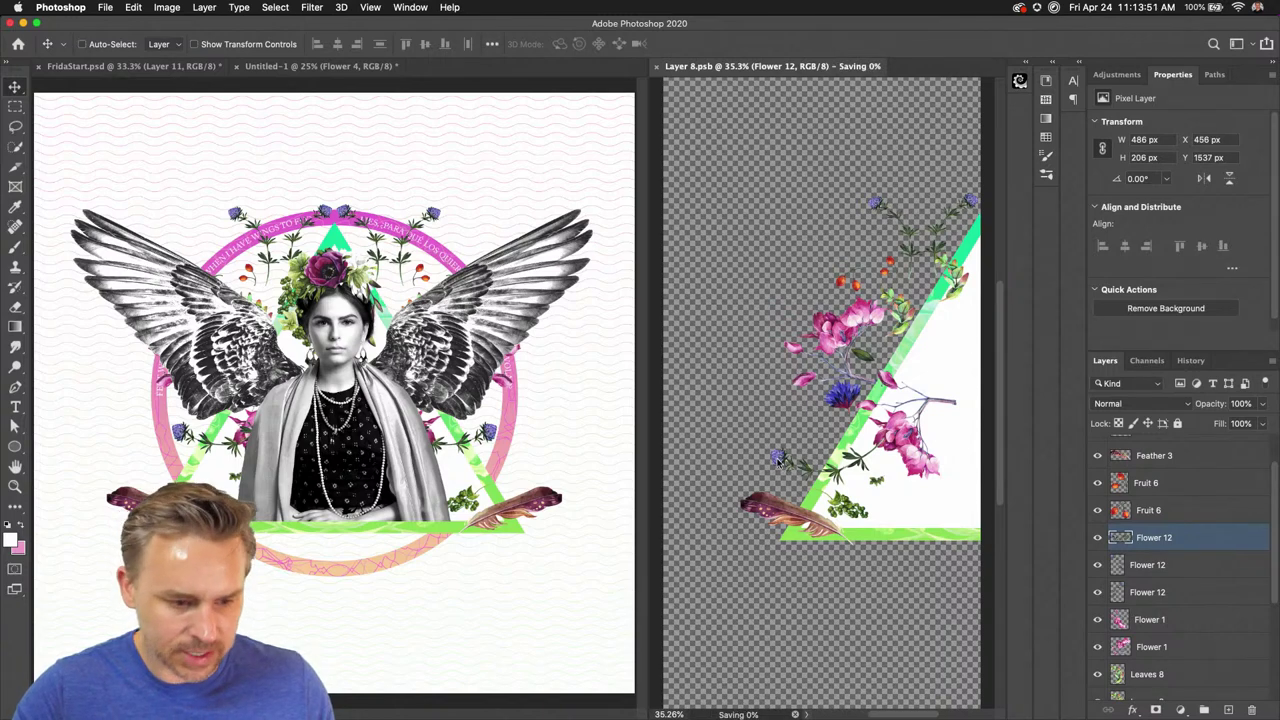
super+click(848, 510)
drag(848, 510, 856, 514)
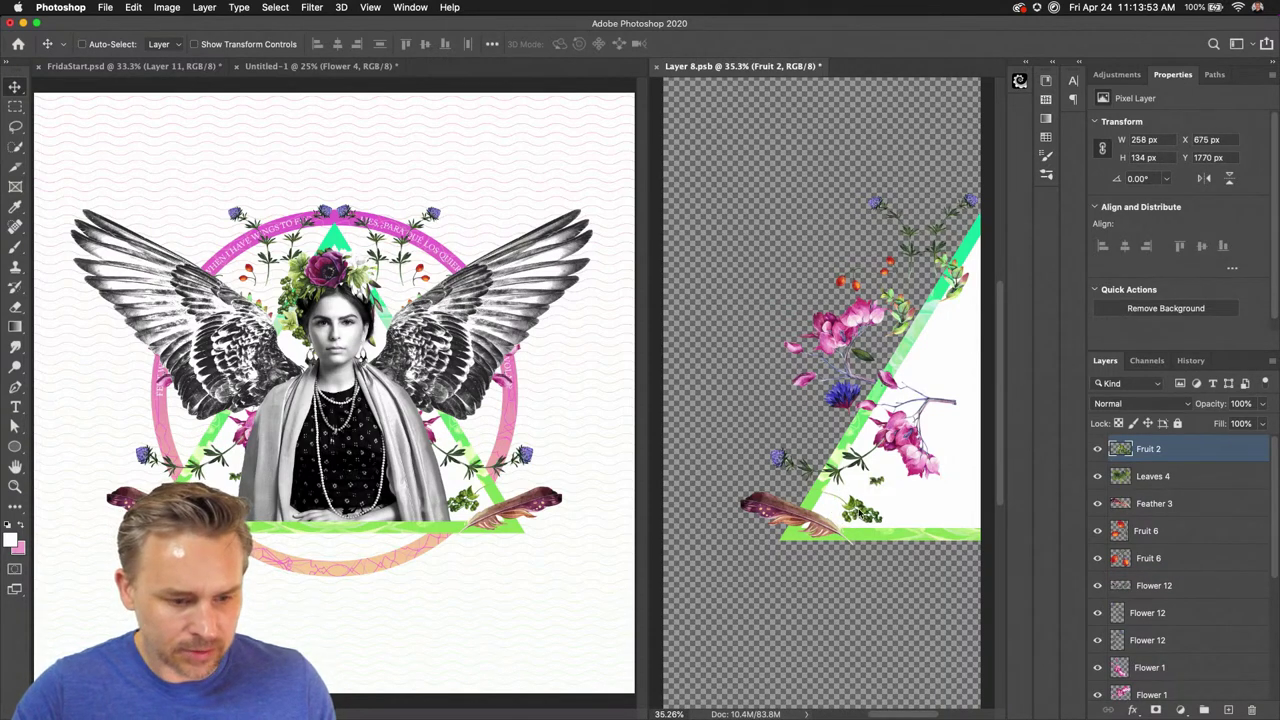
key(super+s)
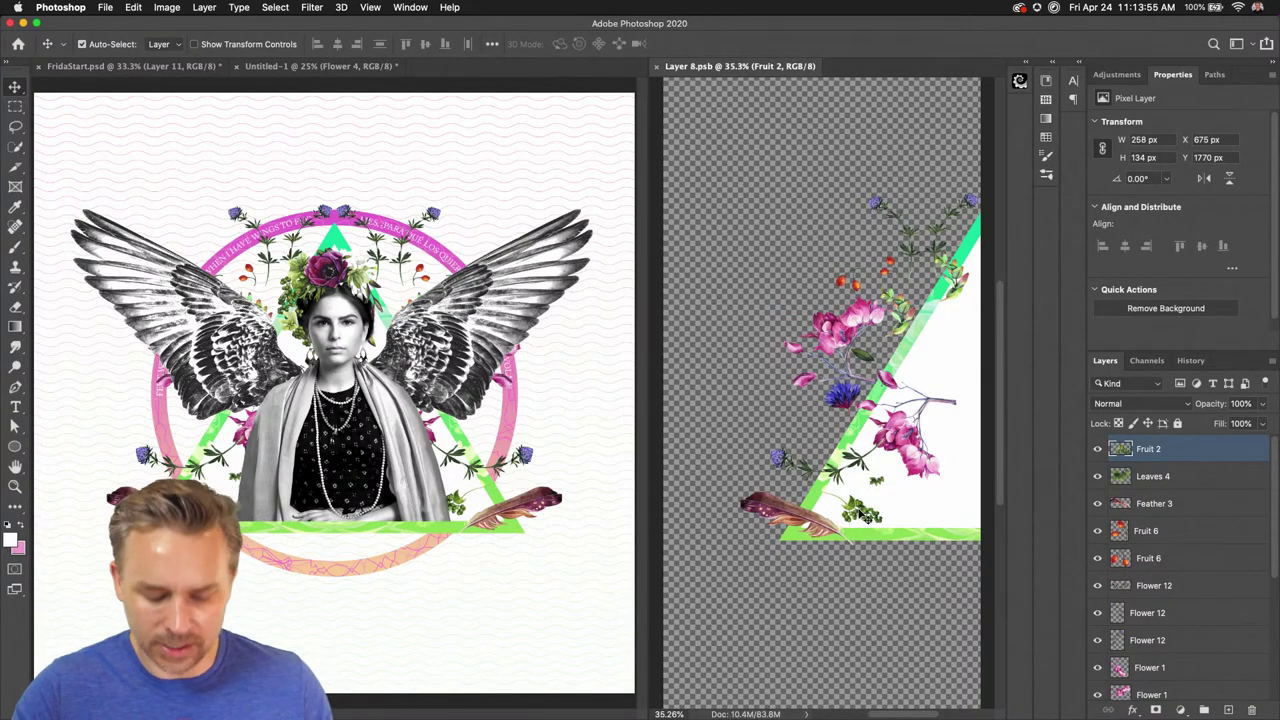
Close the side artwork's smart object and delete the hidden Ellipse 1 layer from the collage
click(656, 67)
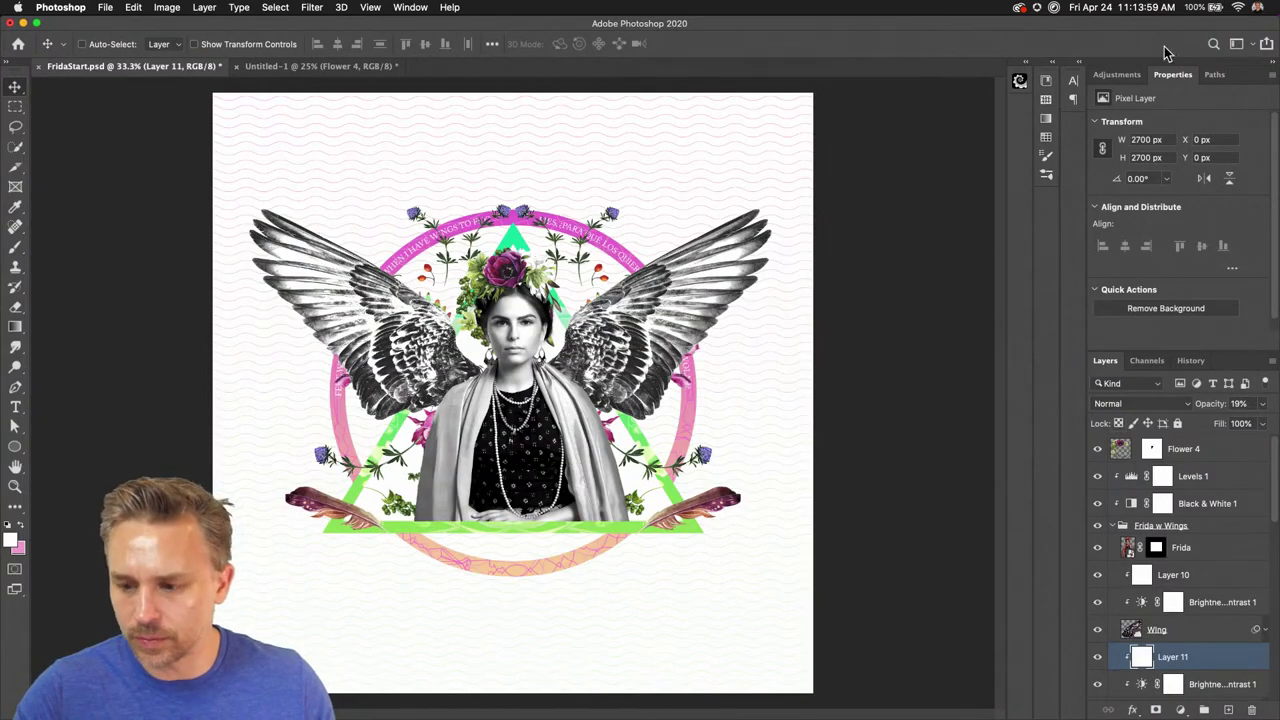
click(1240, 78)
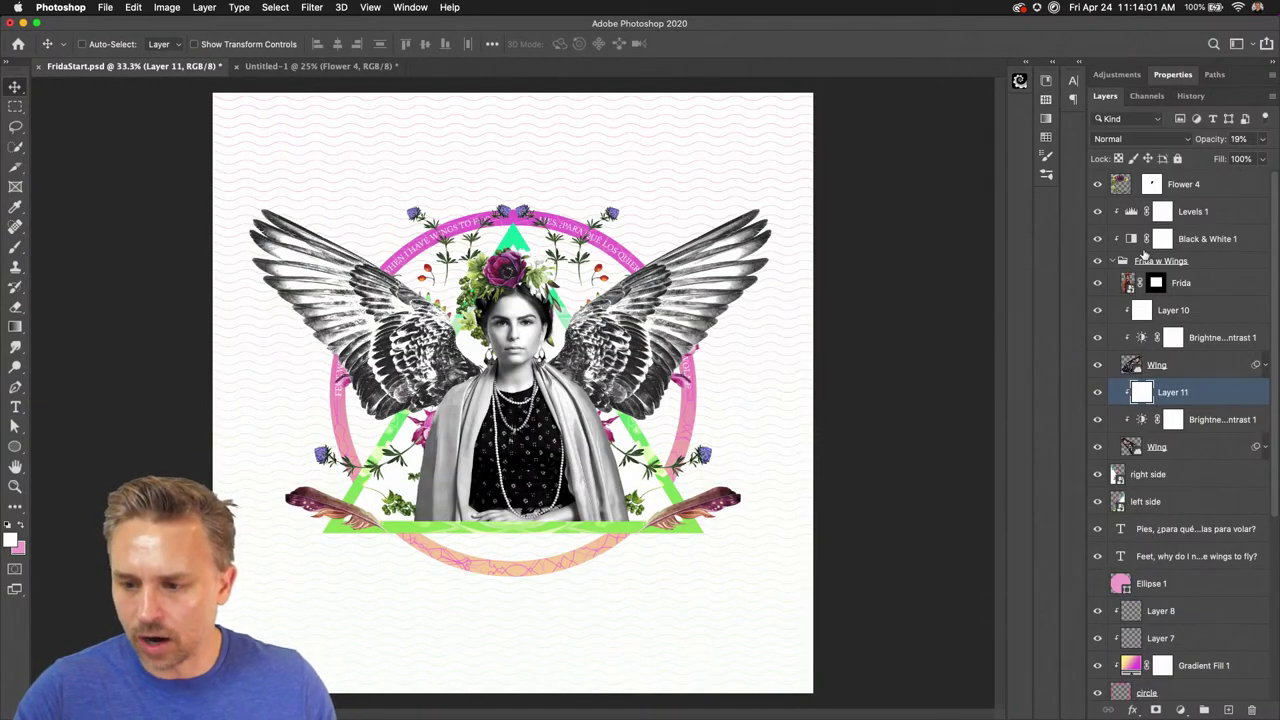
click(1111, 264)
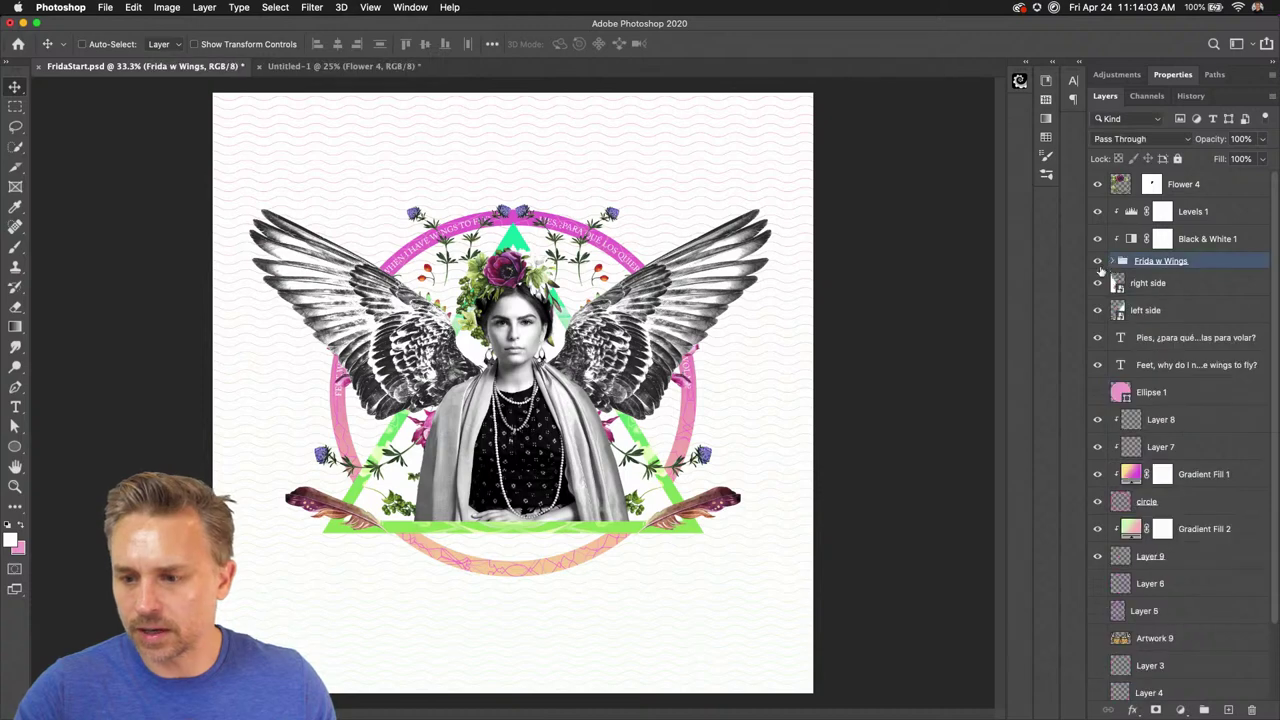
click(1162, 396)
drag(1192, 407, 1251, 710)
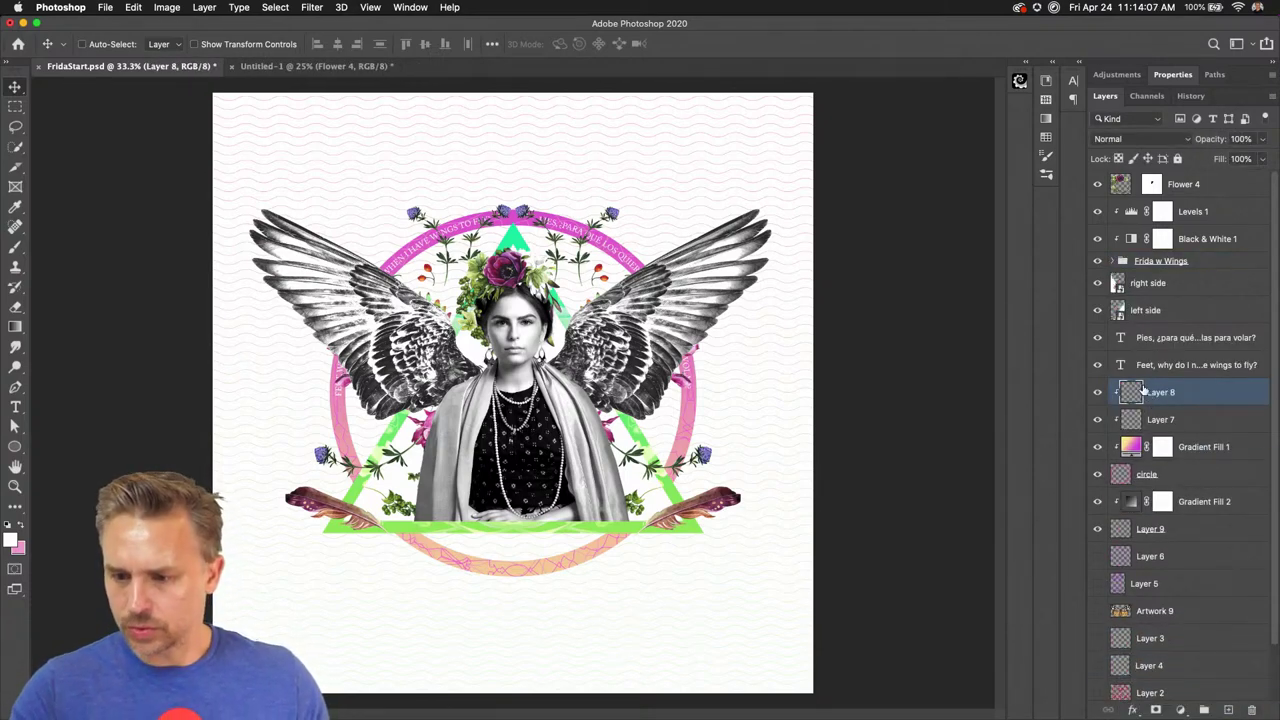
Duplicate the left side smart object, rename the lower one backup and hide it, leaving left side selected
click(1157, 312)
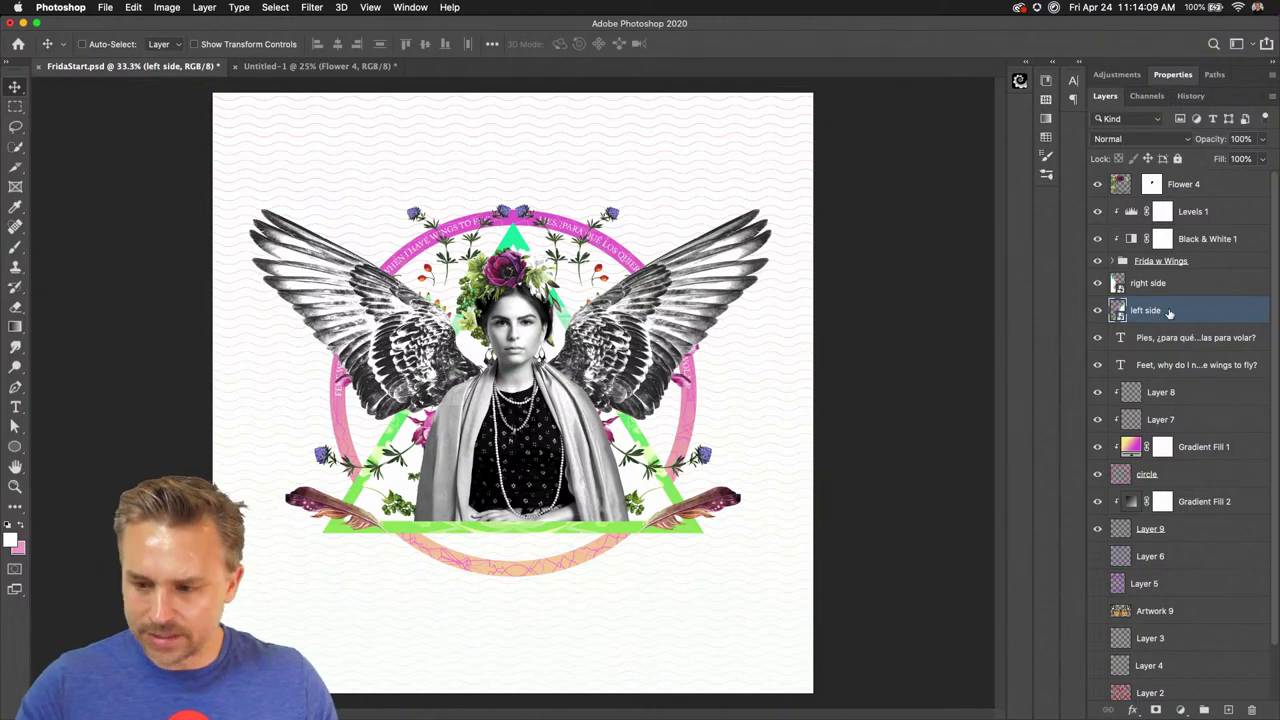
click(1190, 288)
click(1185, 318)
key(super+j)
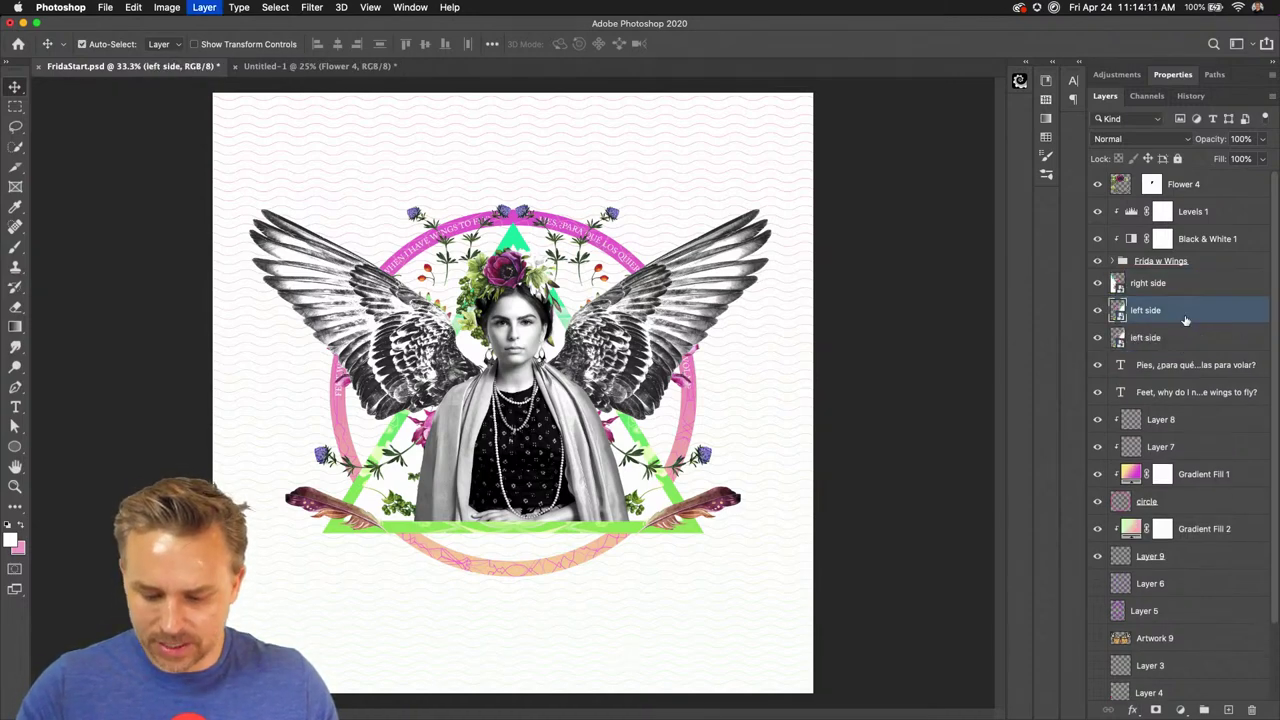
click(1110, 340)
double_click(1145, 338)
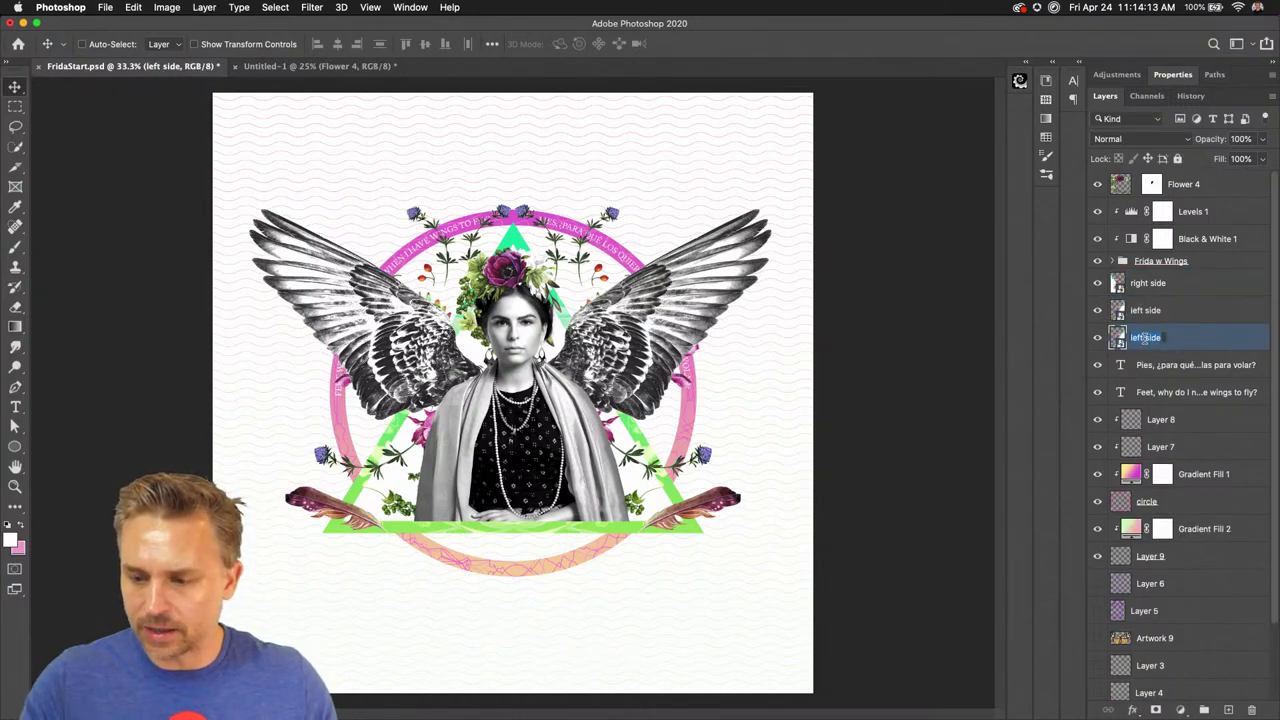
text(backup)
key(Return)
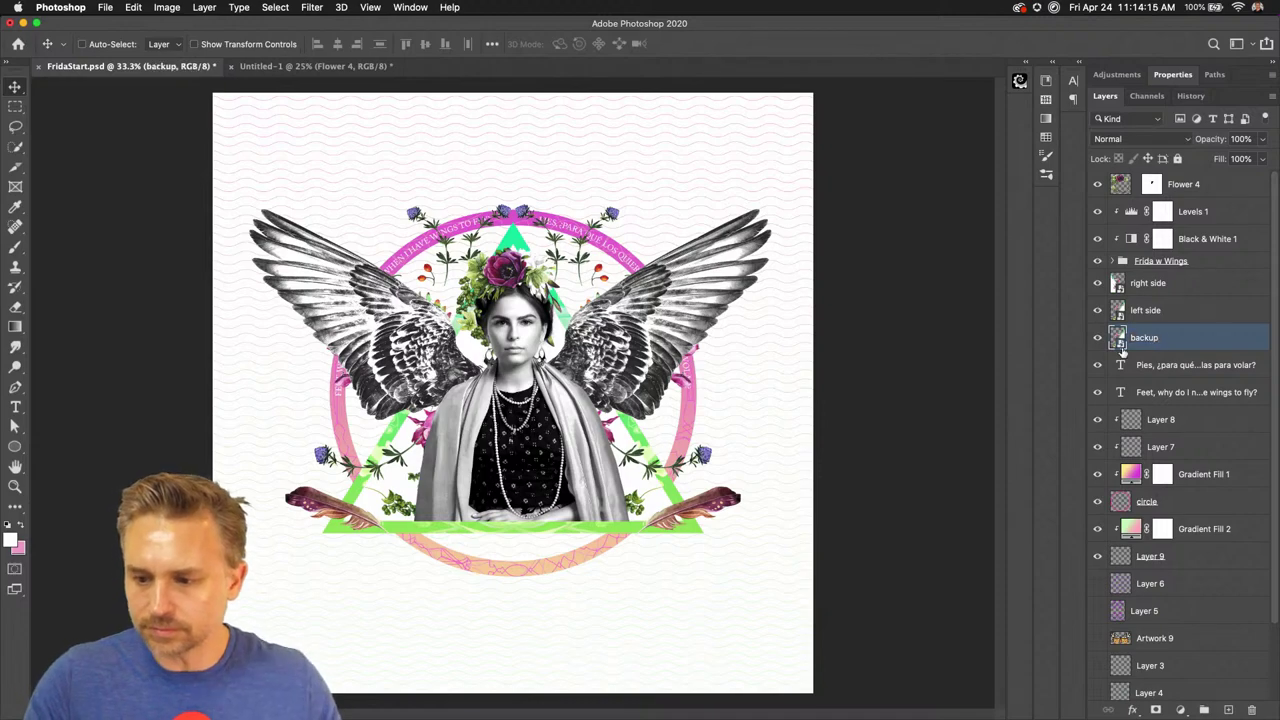
click(1097, 338)
click(1200, 310)
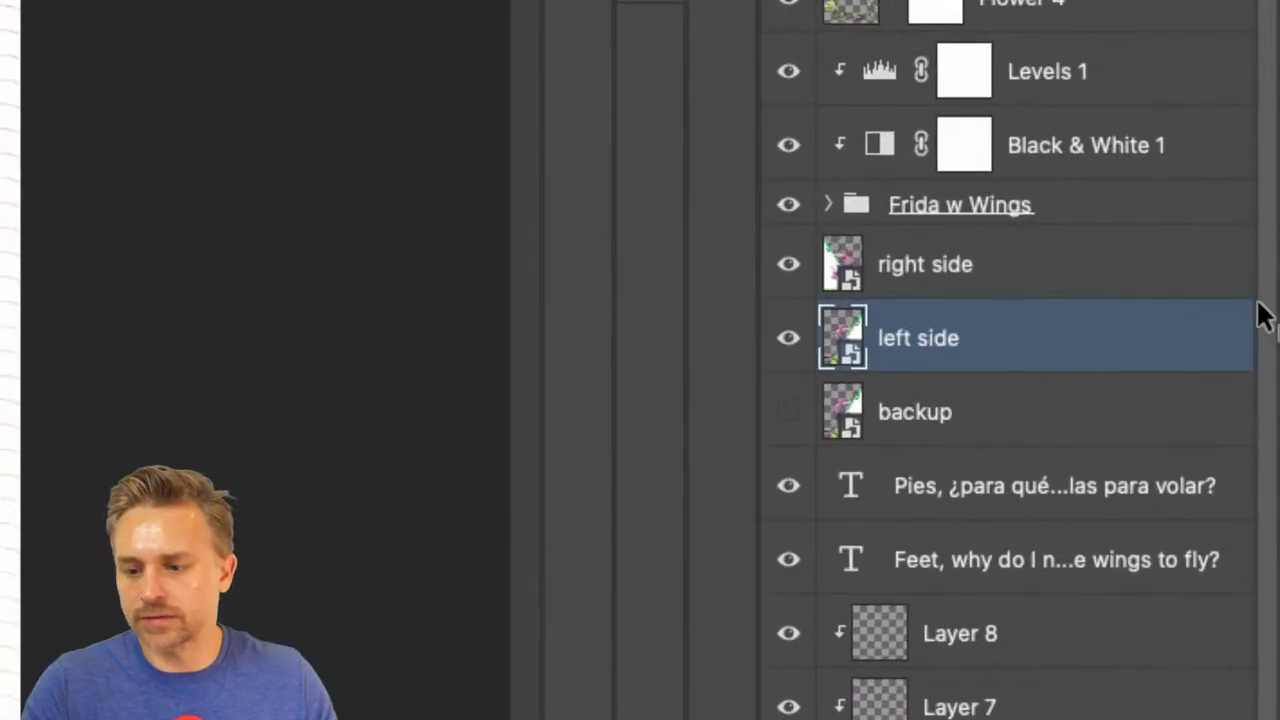
Convert the left side smart object to layers and look inside the resulting group
right_click(1195, 314)
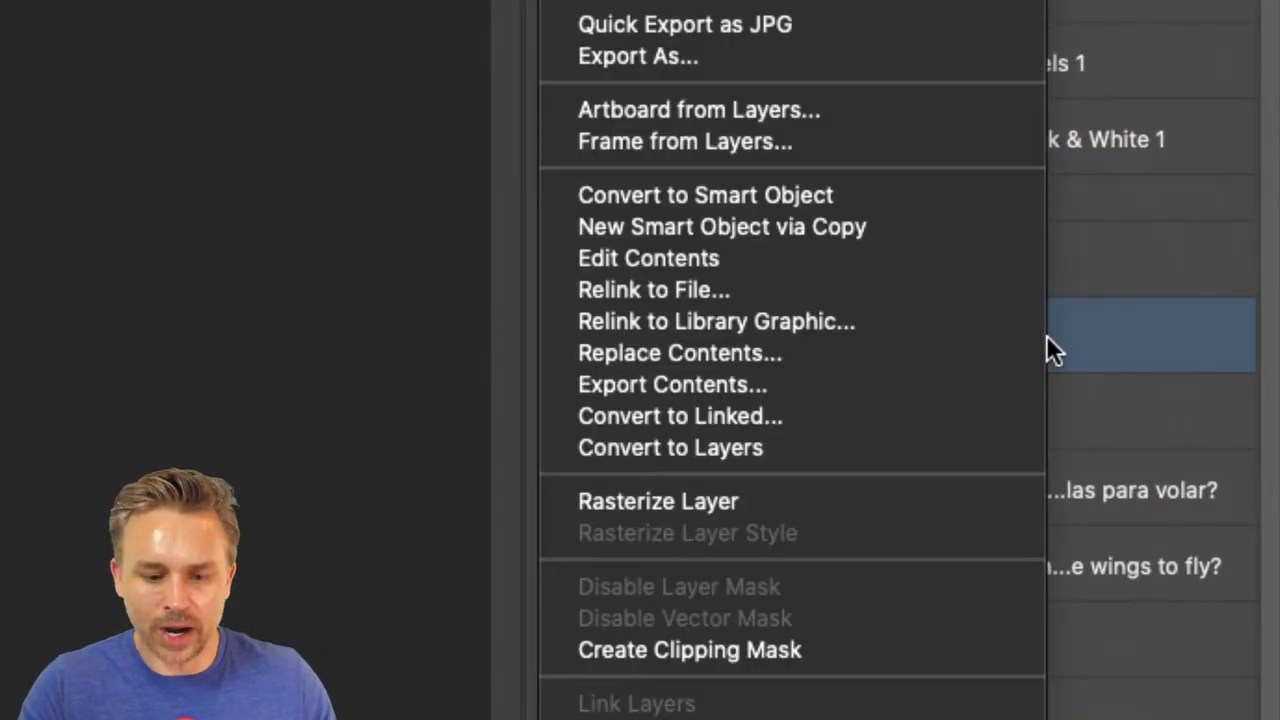
click(653, 456)
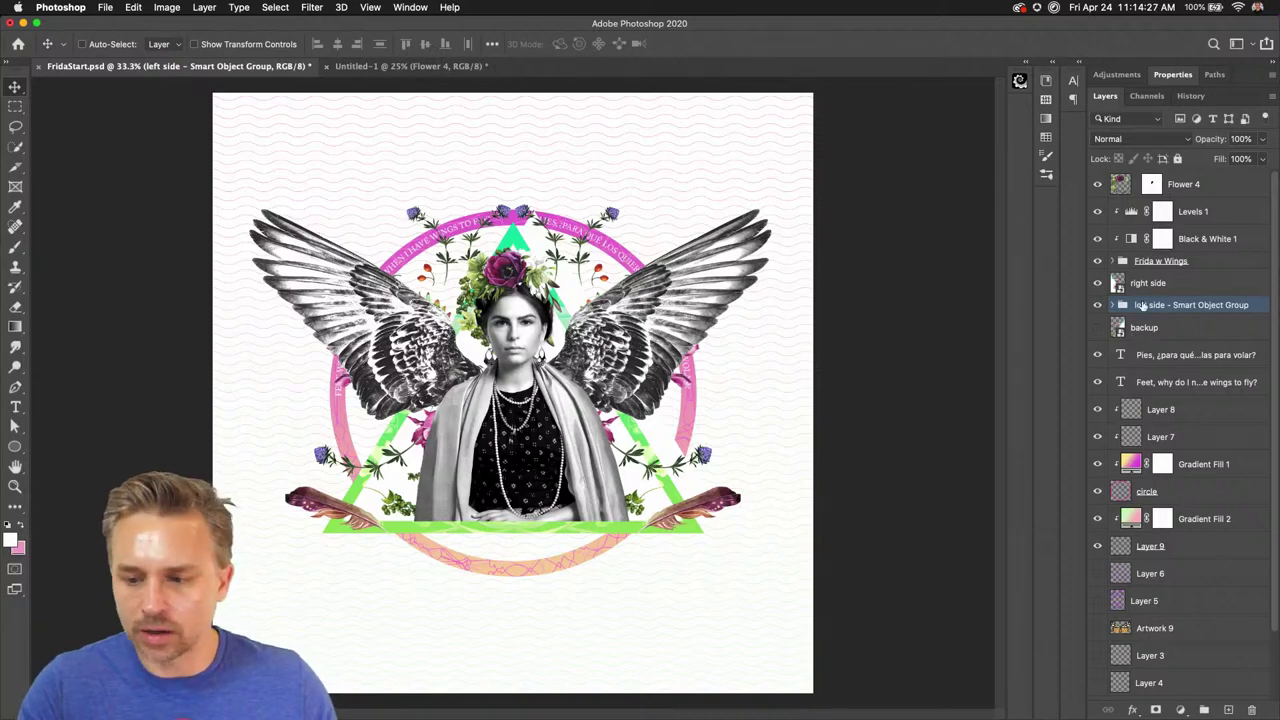
click(1113, 306)
click(1113, 306)
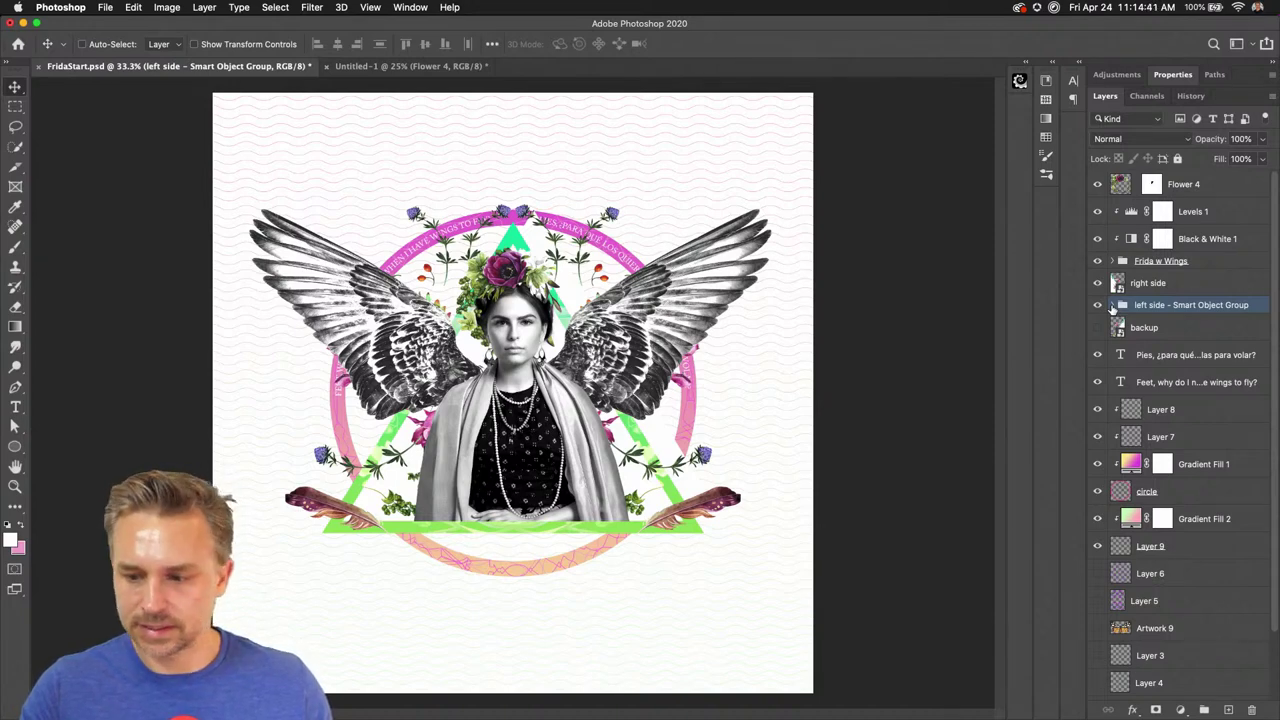
Convert the right side smart object to layers, accepting that its transforms are not retained
click(1150, 287)
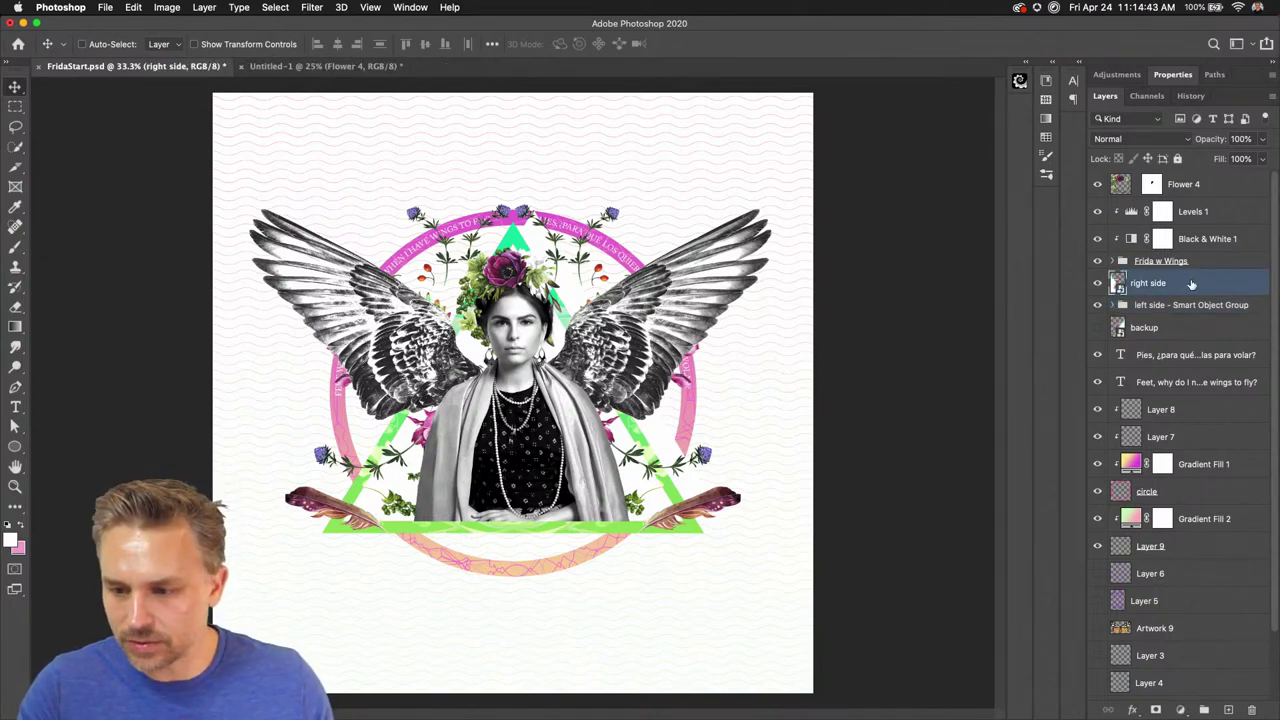
right_click(1193, 284)
click(1093, 362)
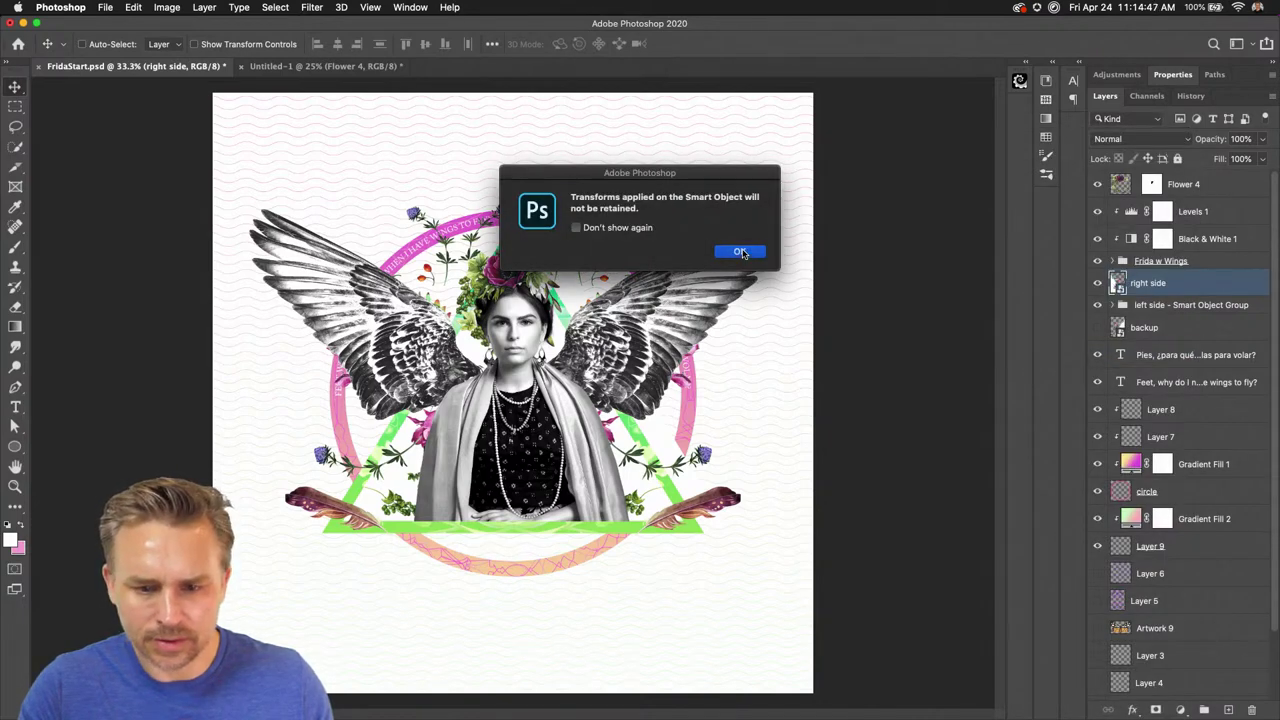
click(740, 252)
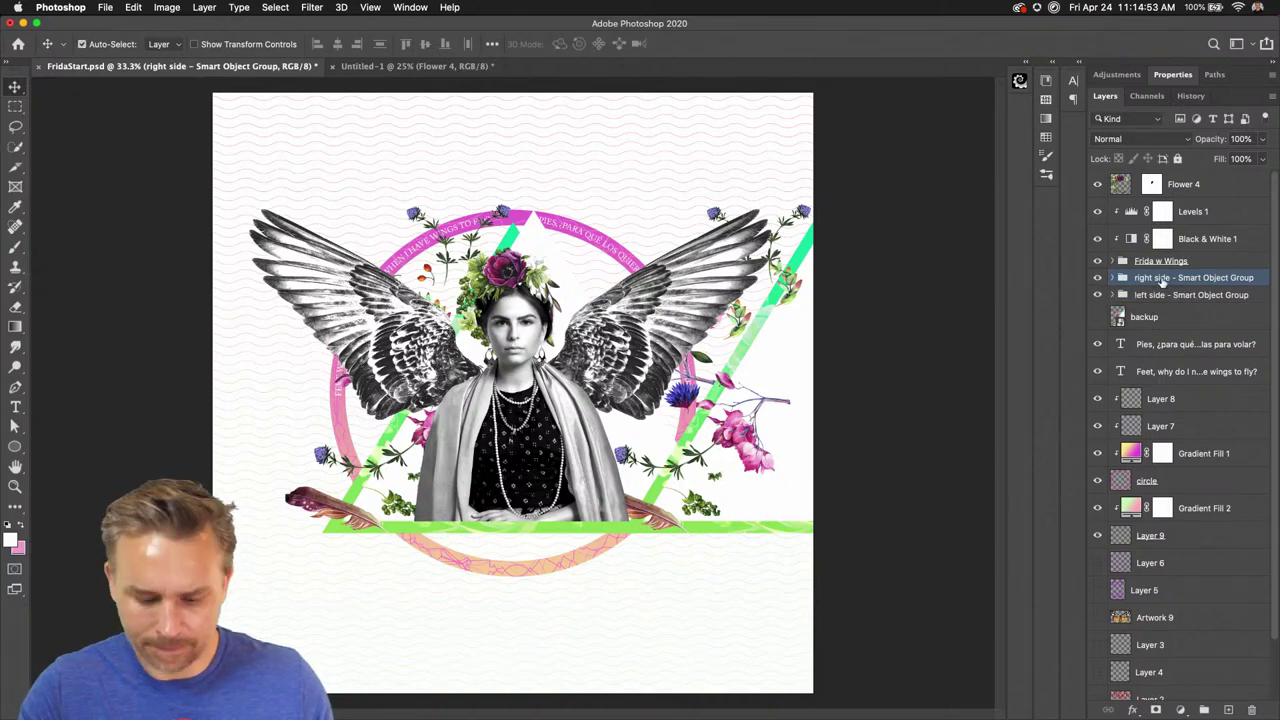
Flip the right side group horizontally, move it inward to mirror the left side, and hide it
key(super+t)
right_click(730, 356)
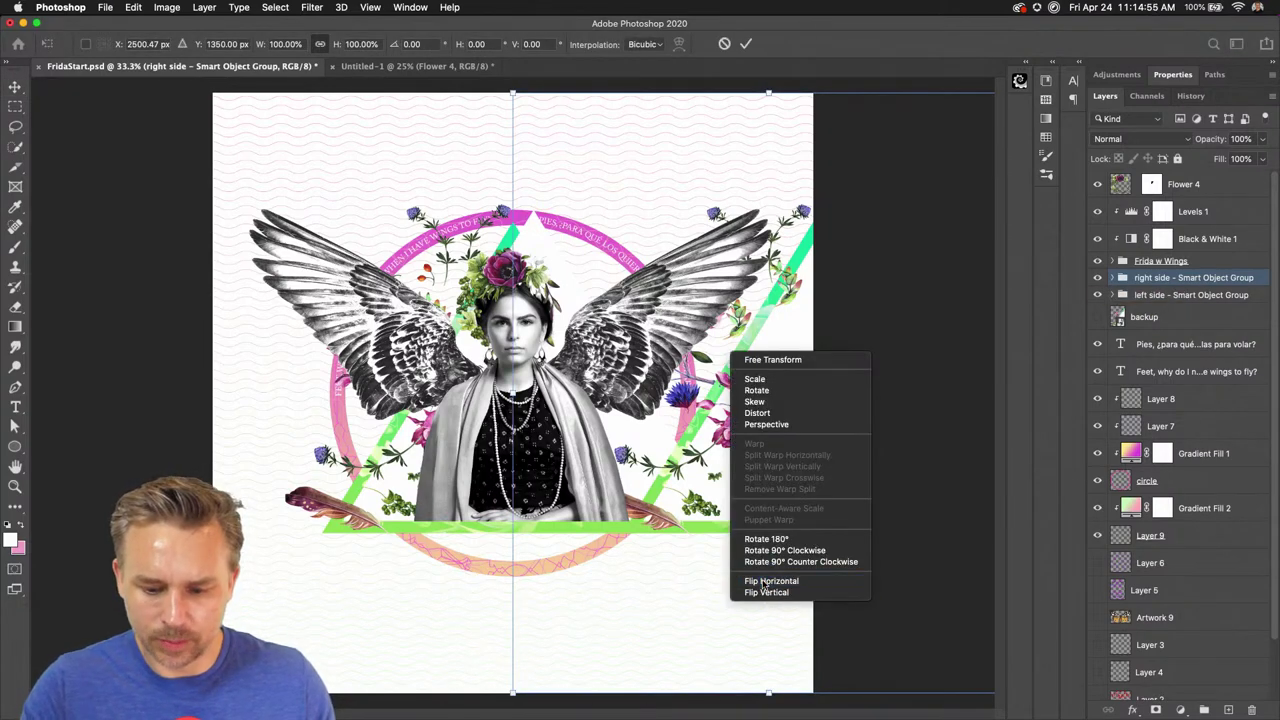
click(757, 581)
drag(760, 400, 579, 405)
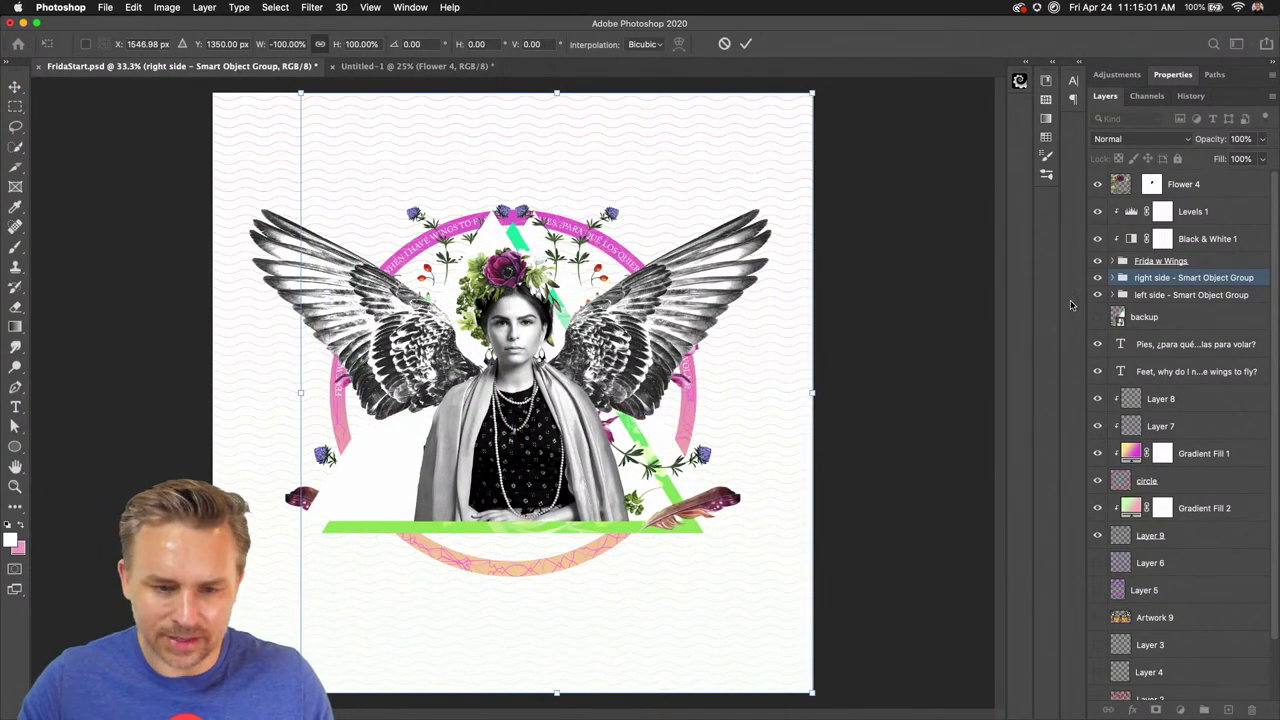
key(Return)
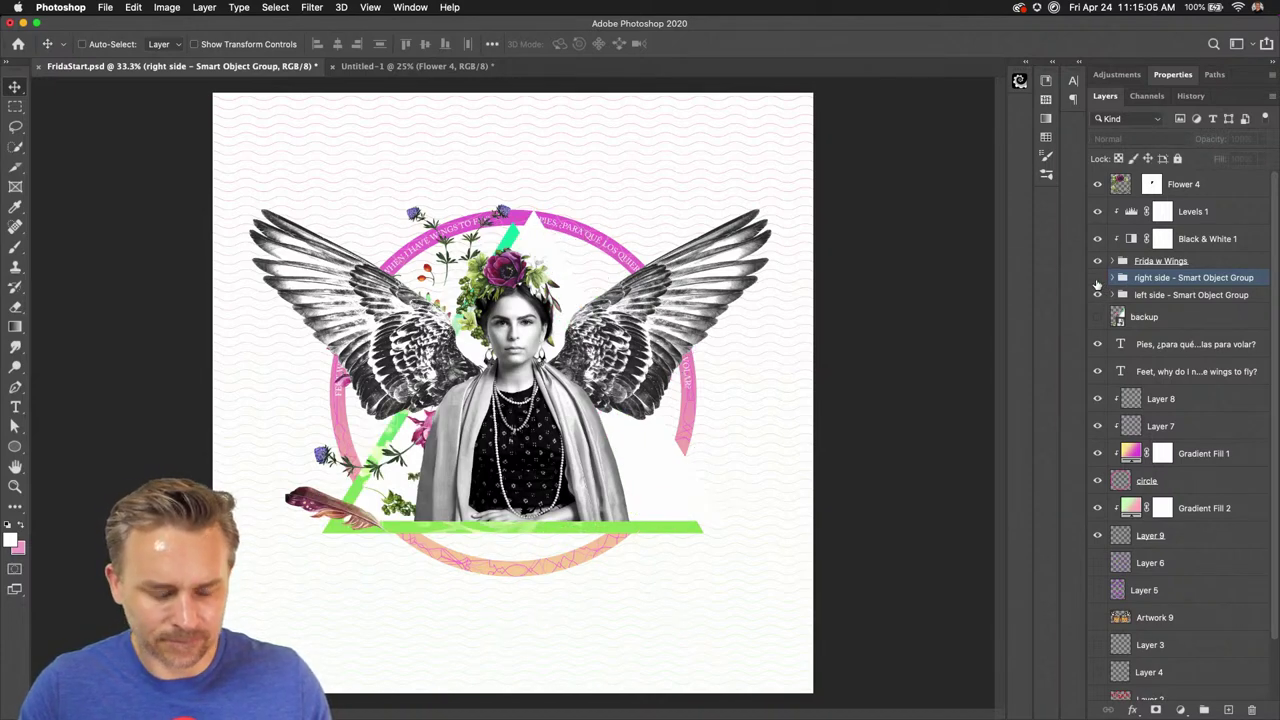
Expand the left side group and load the white Triangle 1 shape as a selection
click(1111, 297)
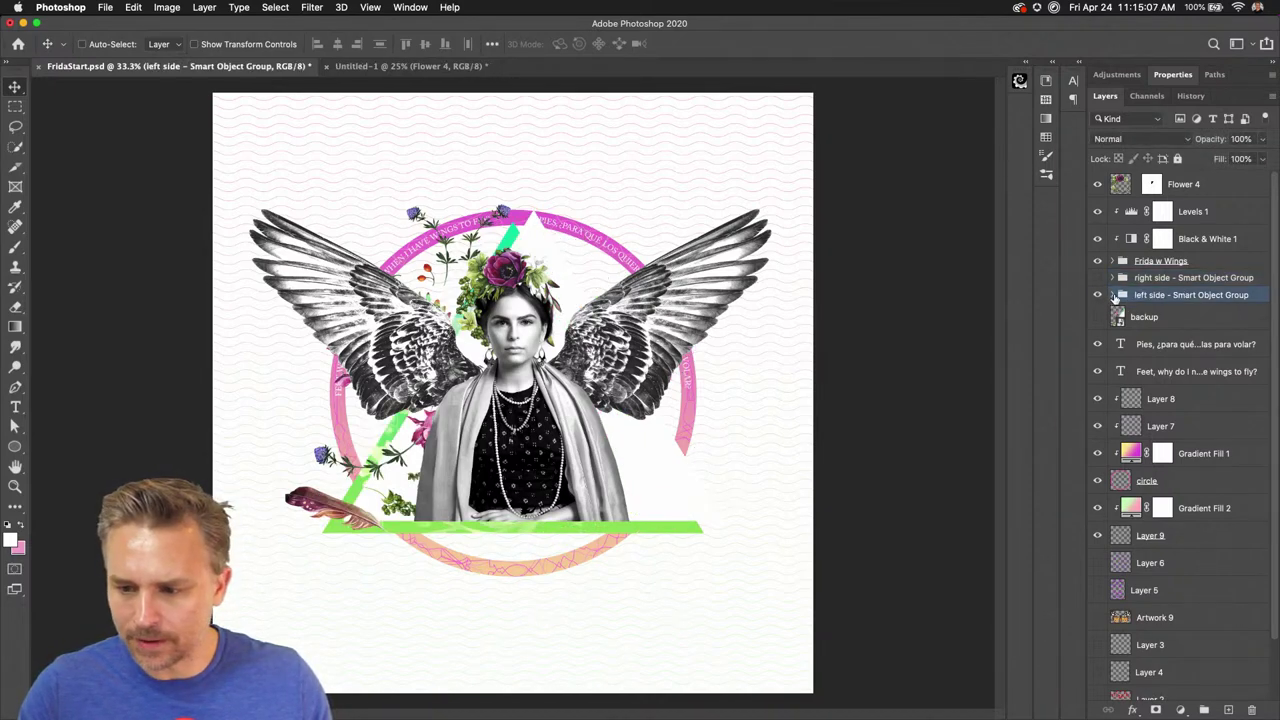
click(1113, 295)
scroll(1175, 460, down, 5)
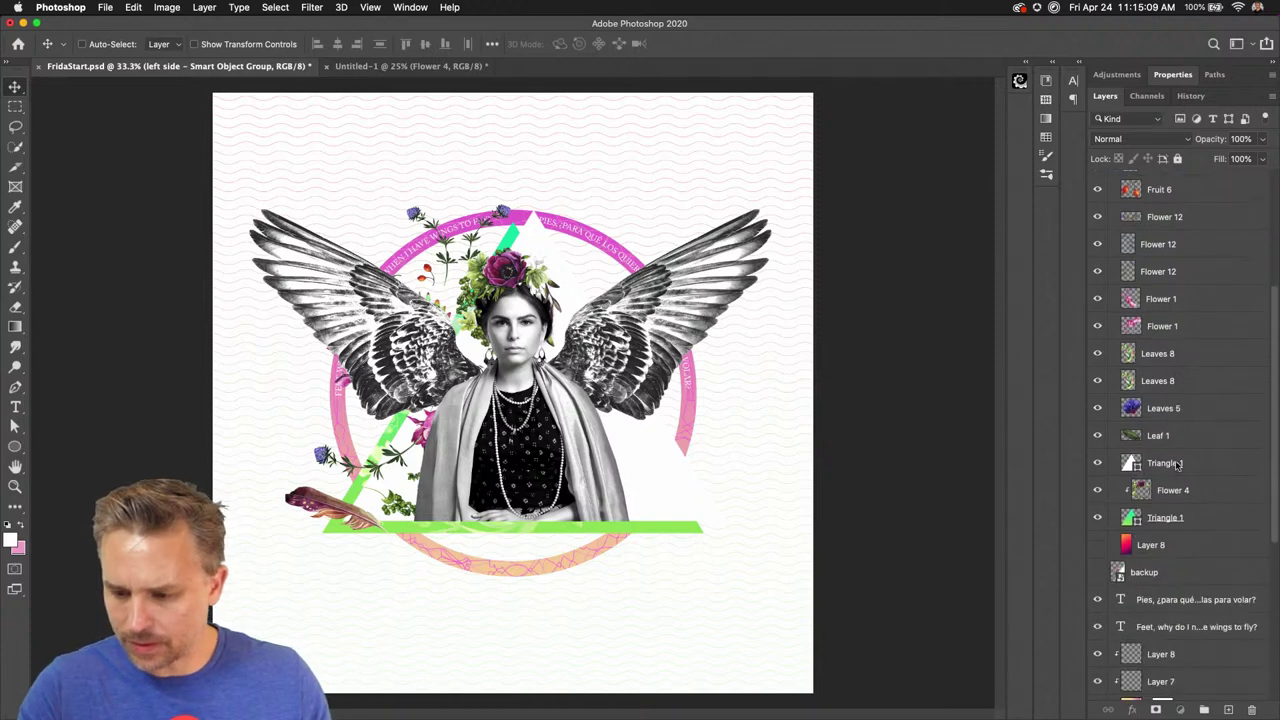
click(1177, 464)
super+click(1131, 462)
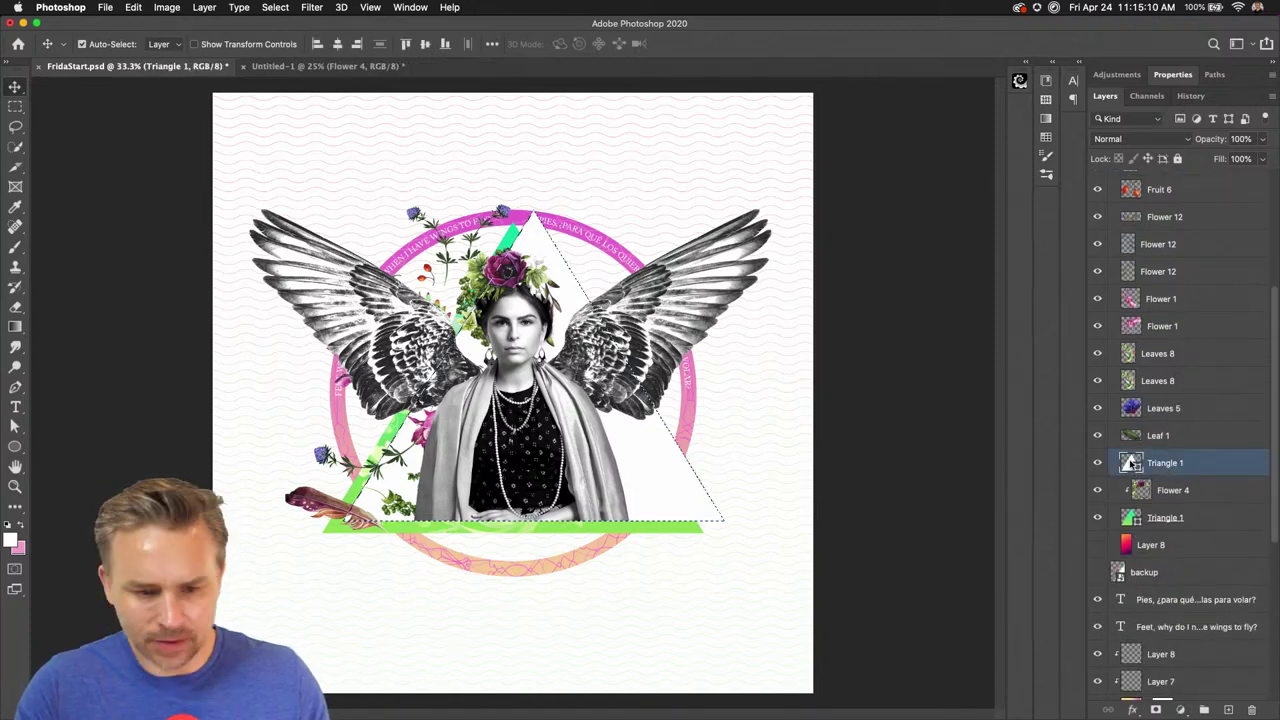
Rasterize the green Triangle 1 layer, cut the selected area out of it, delete the white Triangle 1 layer, and deselect
click(1150, 522)
right_click(1233, 514)
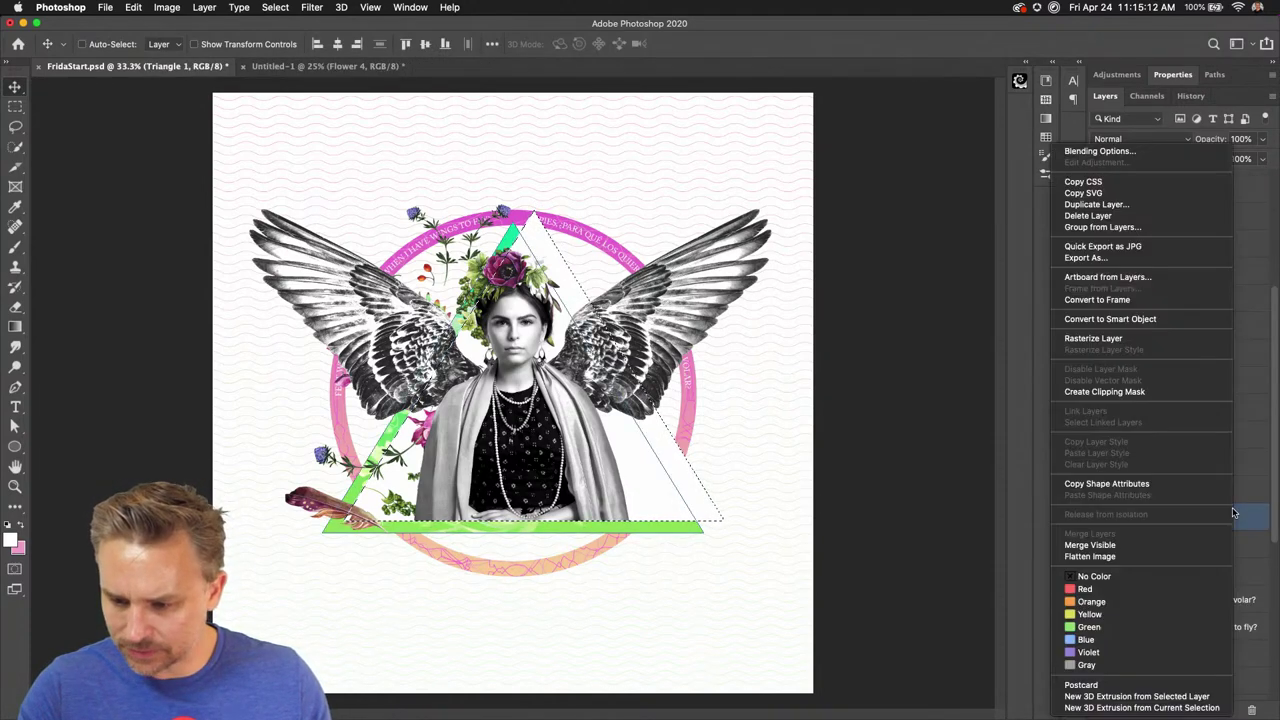
click(1124, 339)
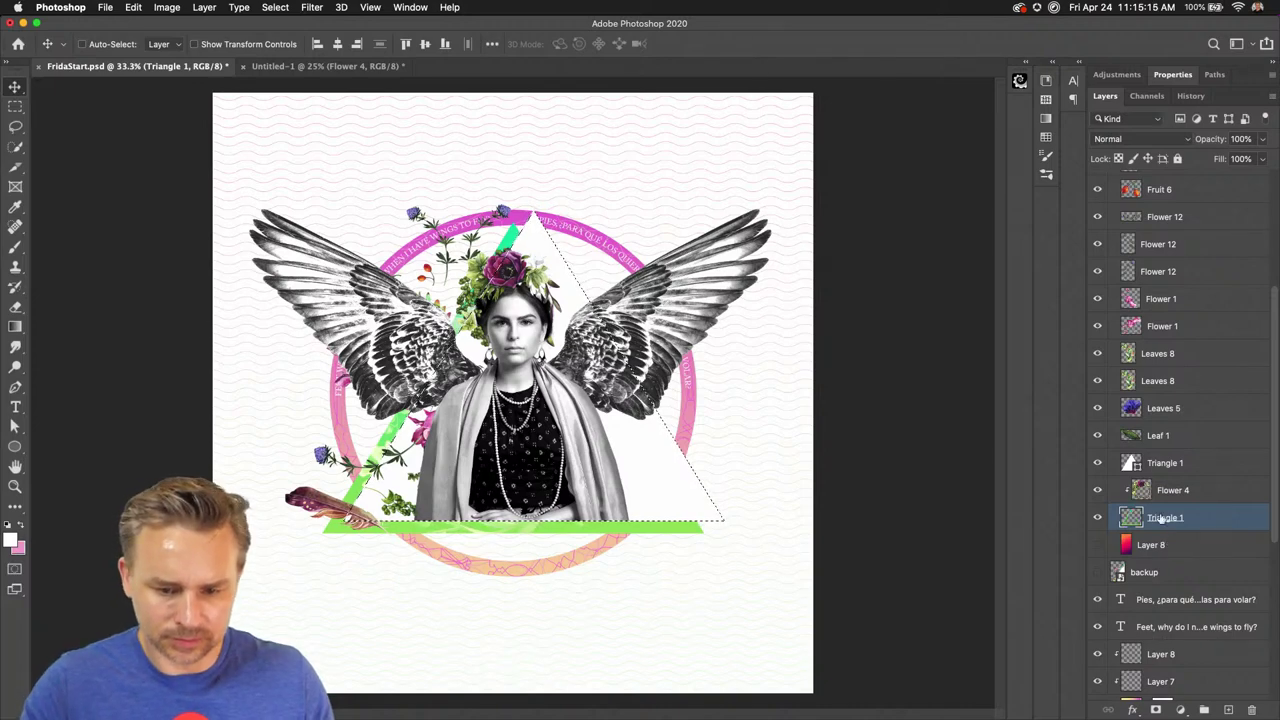
drag(1165, 517, 1251, 709)
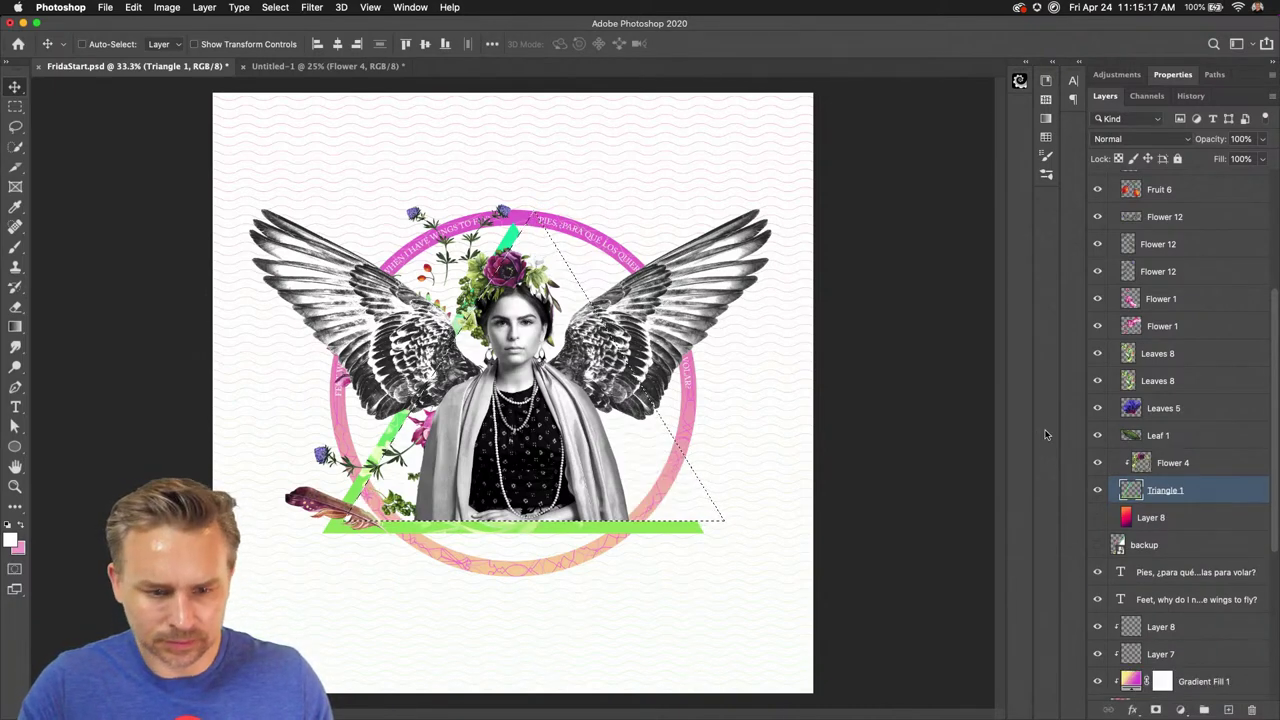
key(super+d)
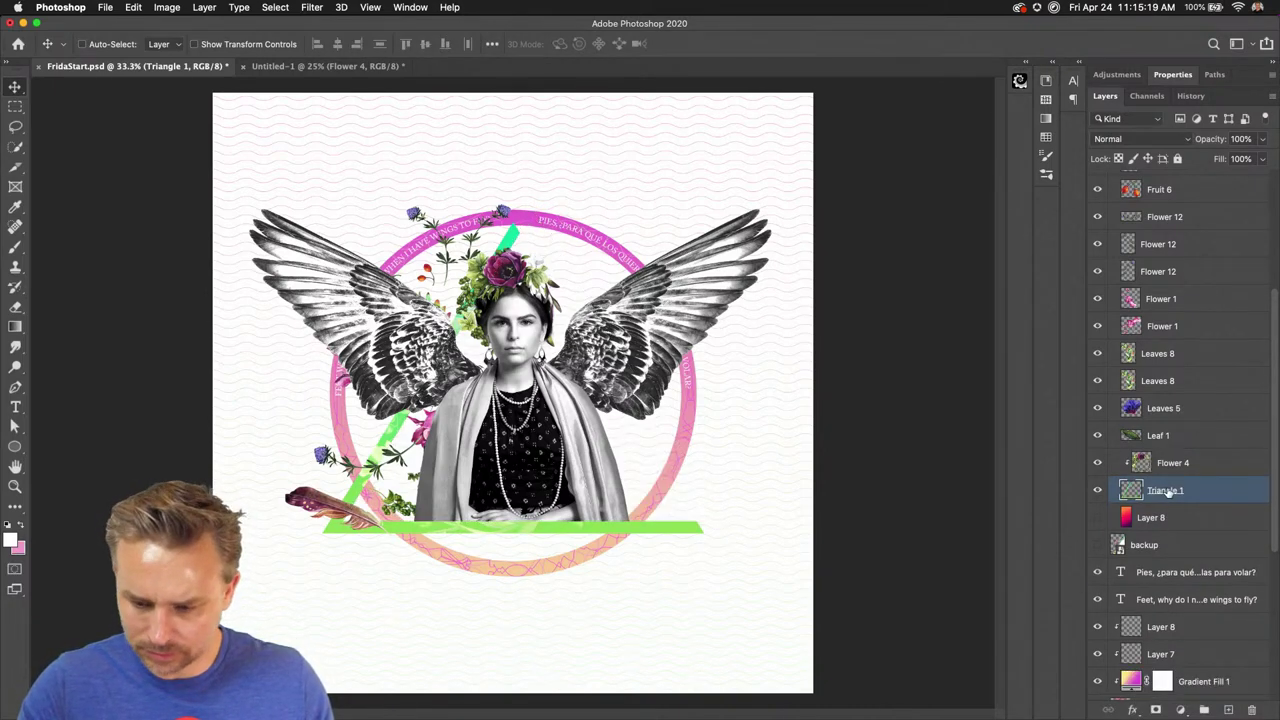
Duplicate the cut green Triangle 1 layer and flip the copy horizontally to complete the triangle outline
key(super)
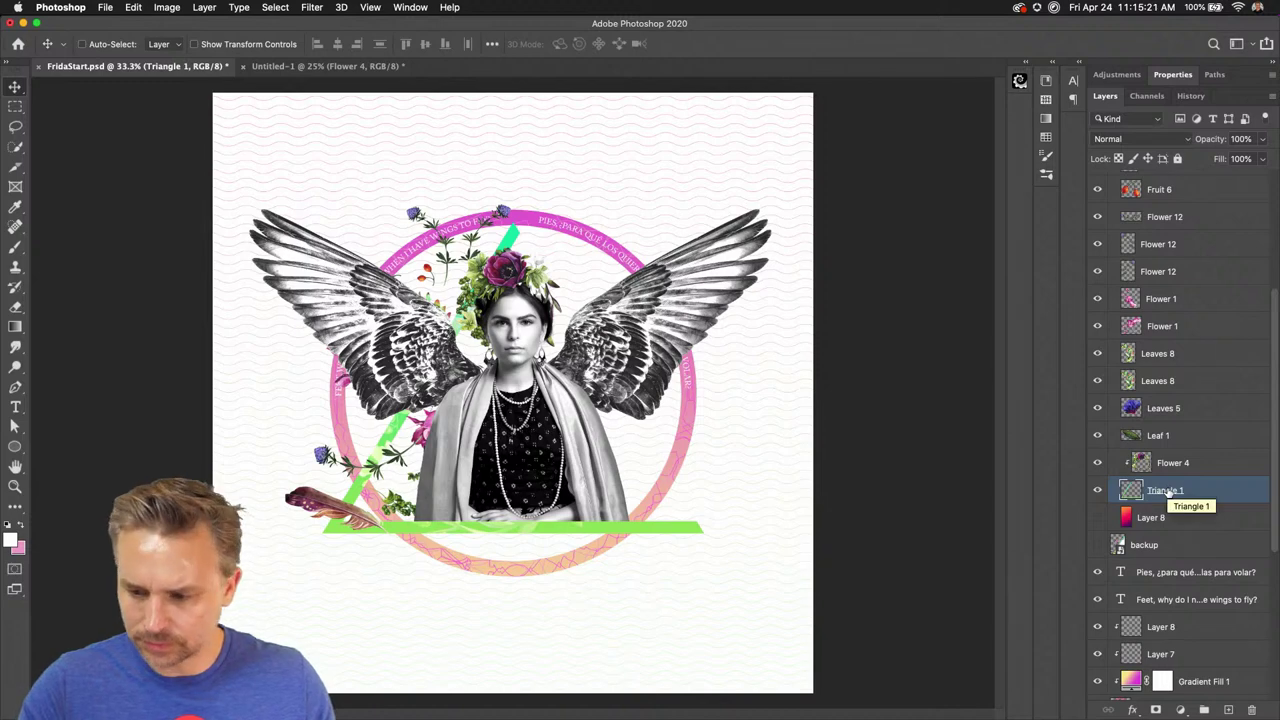
key(super+j)
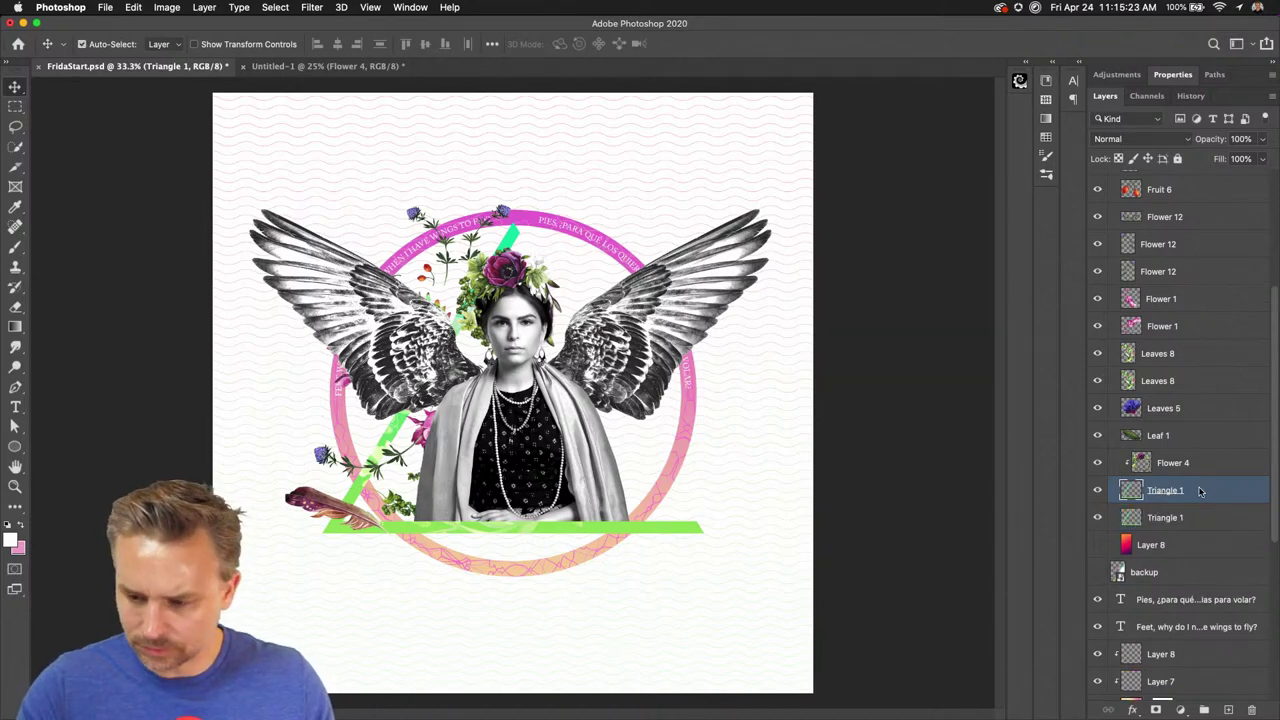
key(super+t)
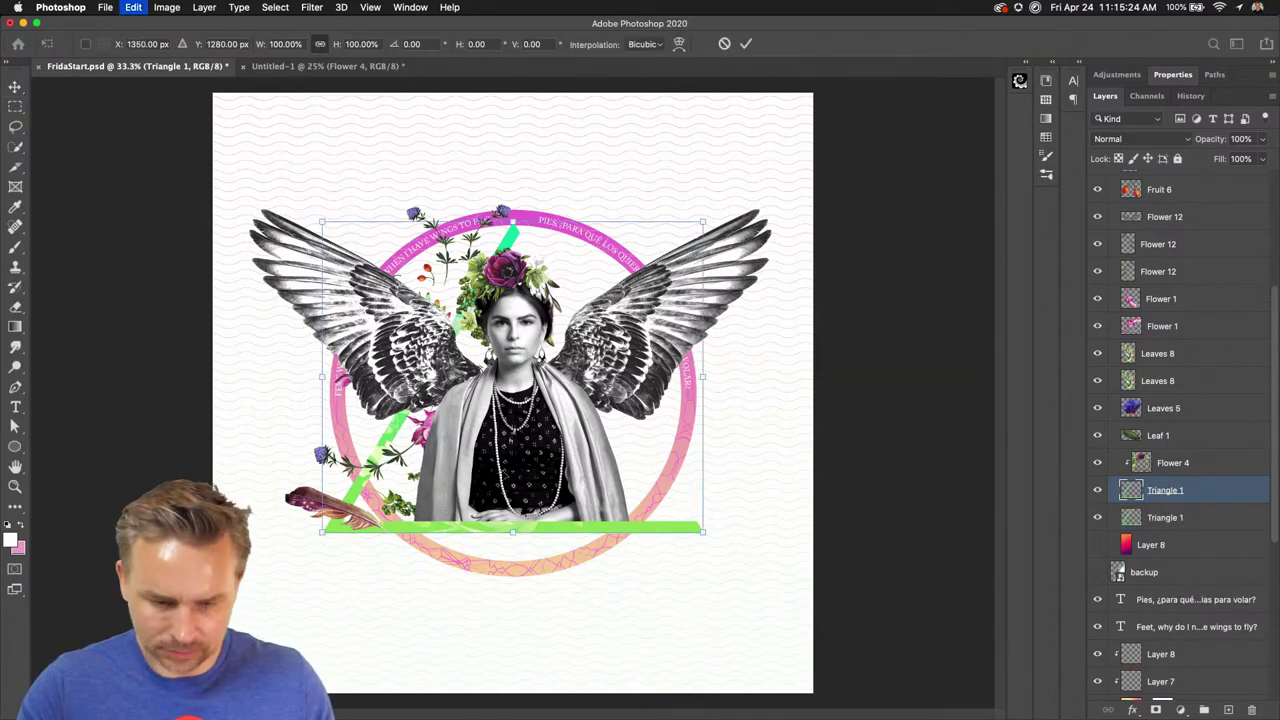
right_click(483, 535)
click(530, 693)
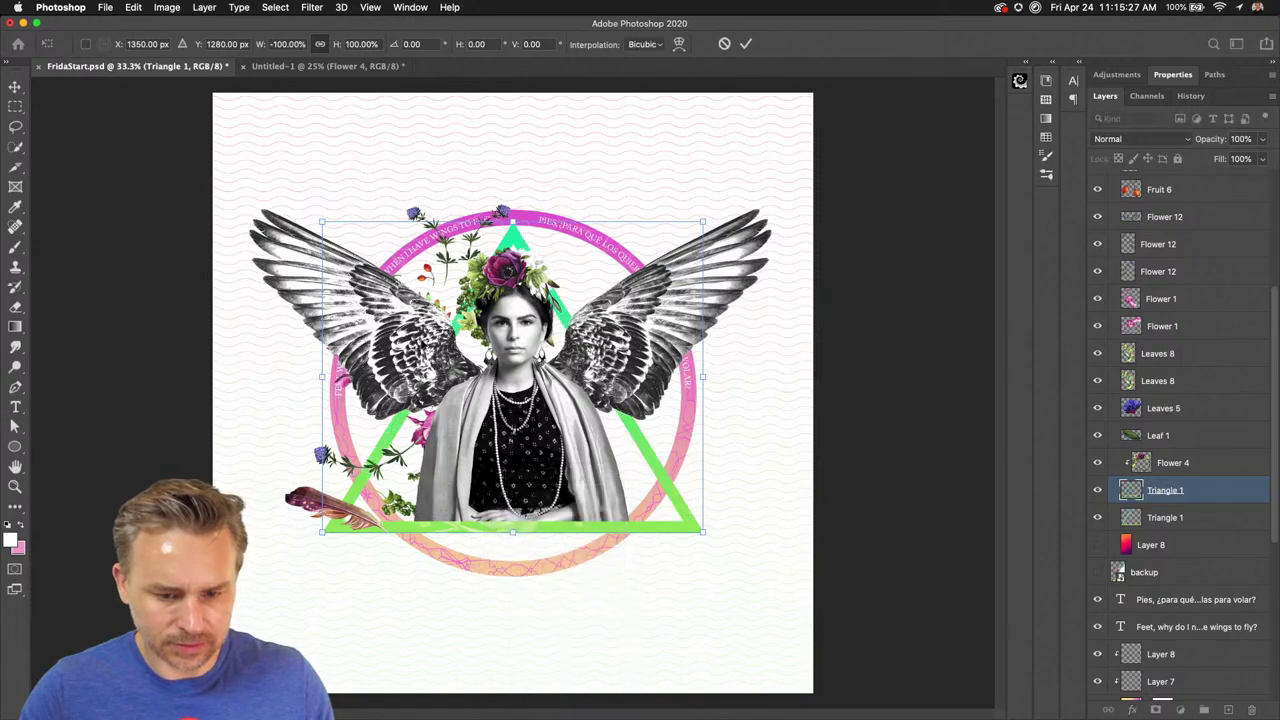
key(Return)
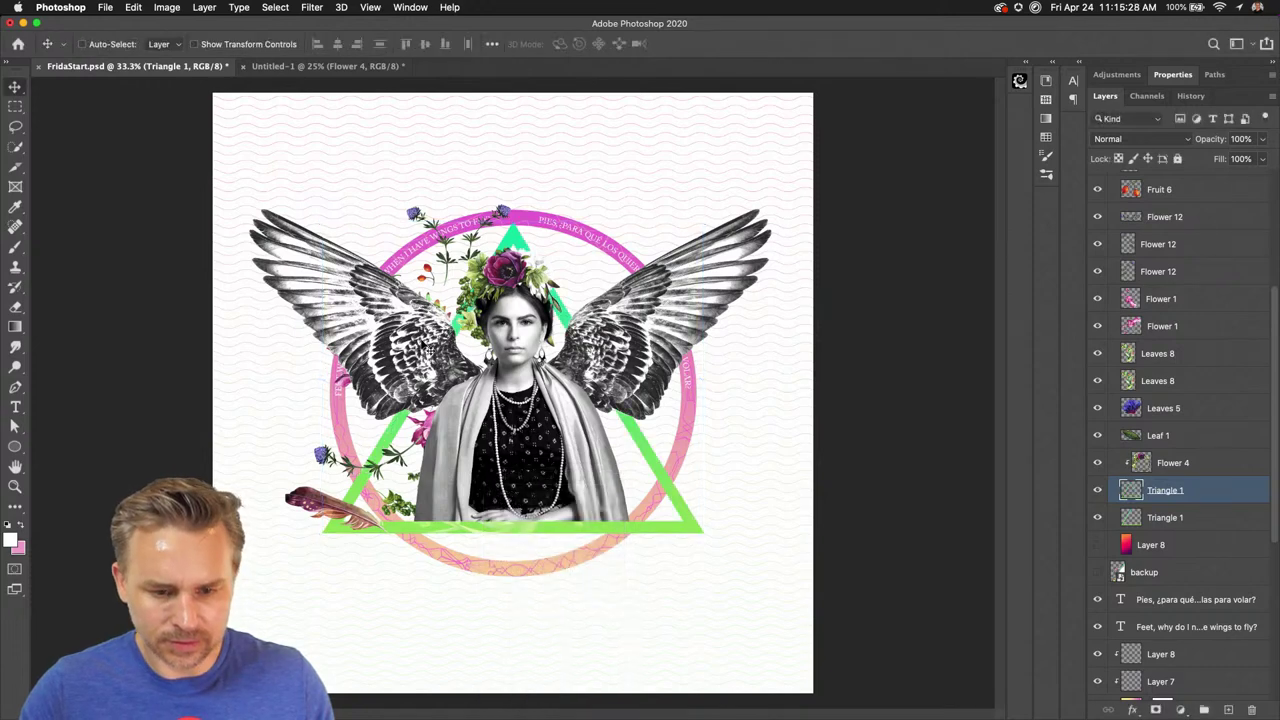
click(1160, 435)
scroll(1176, 400, up, 5)
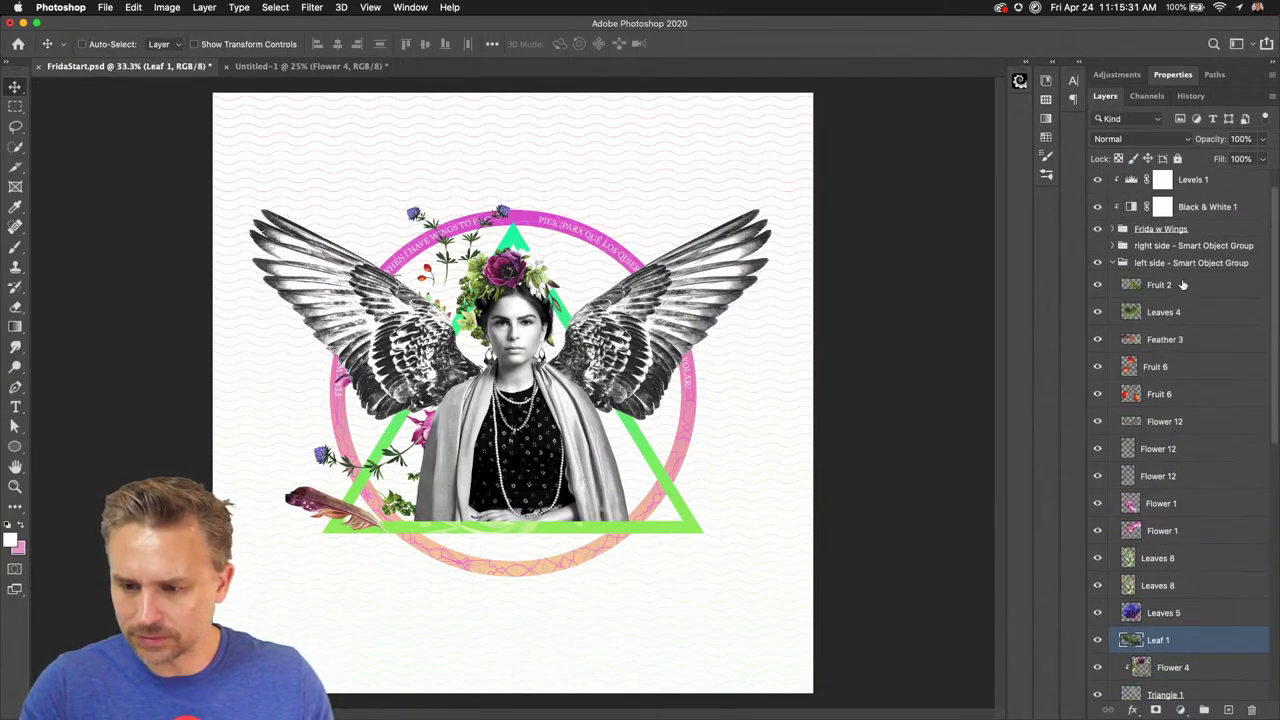
shift+click(1143, 285)
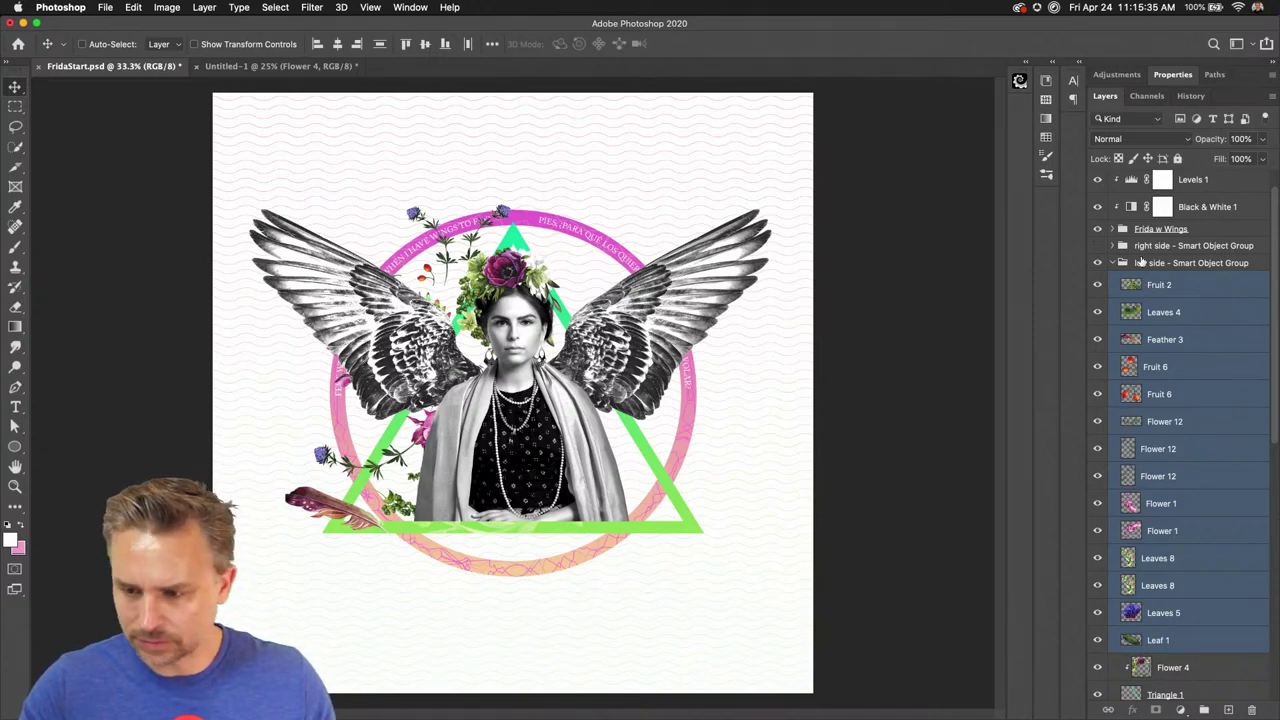
Duplicate the left side group, flip the copy horizontally, and move it to mirror the floral artwork on the other side of the triangle
click(1135, 263)
click(1115, 263)
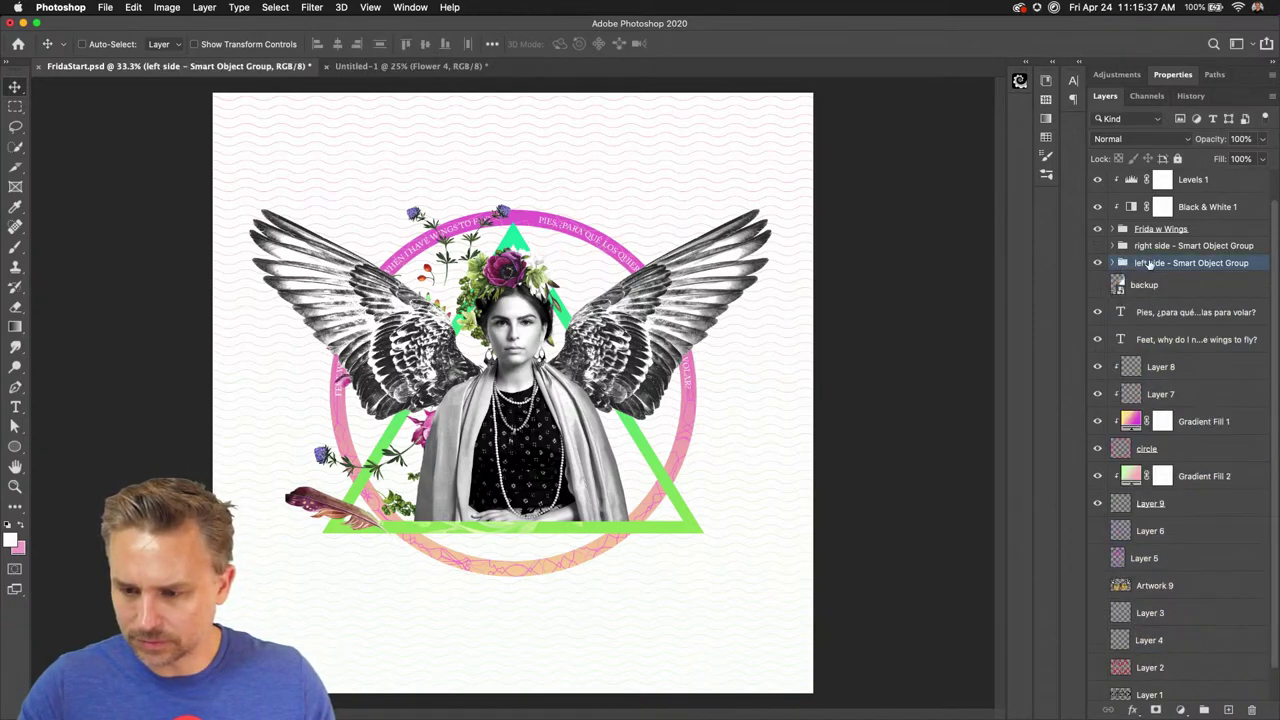
key(super+j)
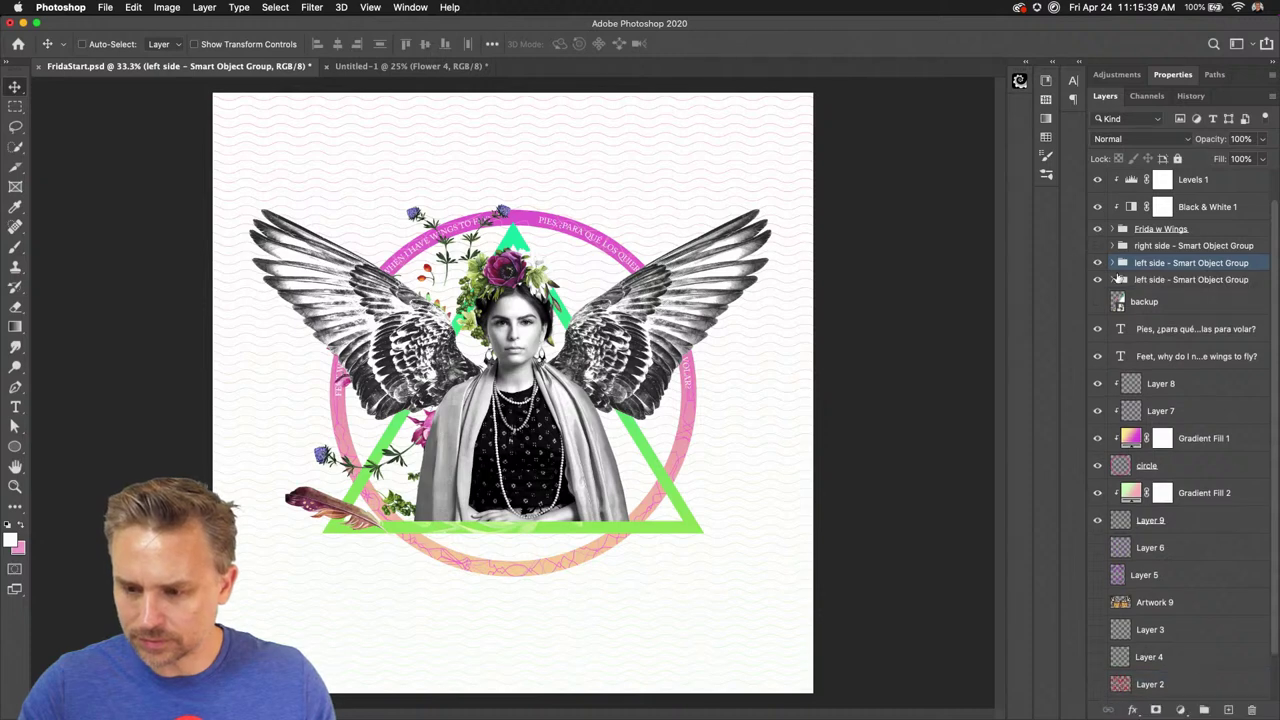
key(super+t)
right_click(452, 306)
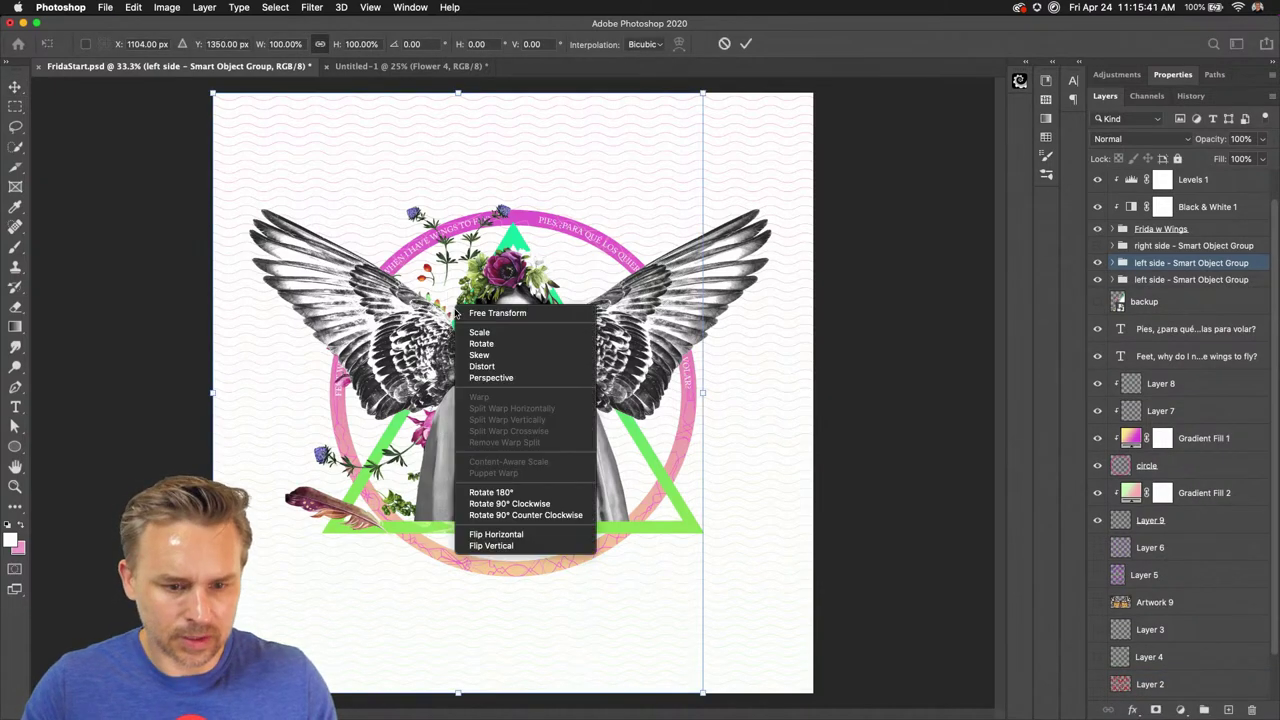
click(485, 535)
drag(296, 471, 399, 473)
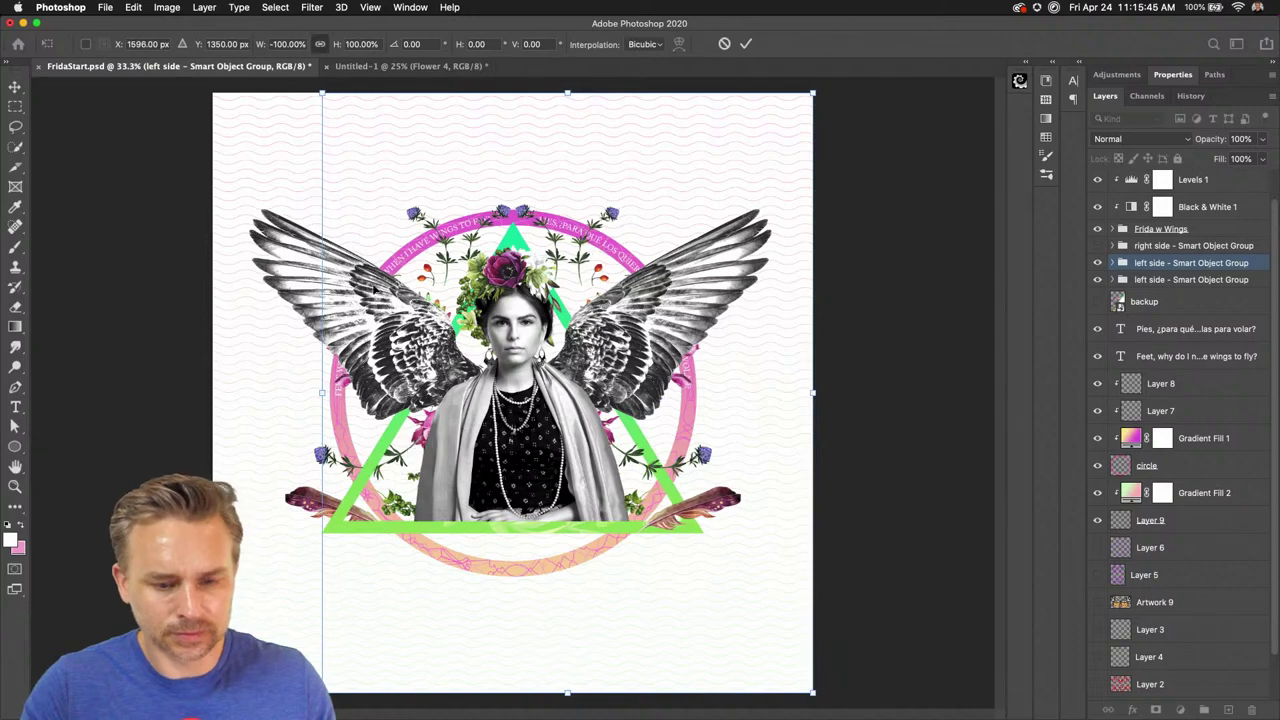
key(Return)
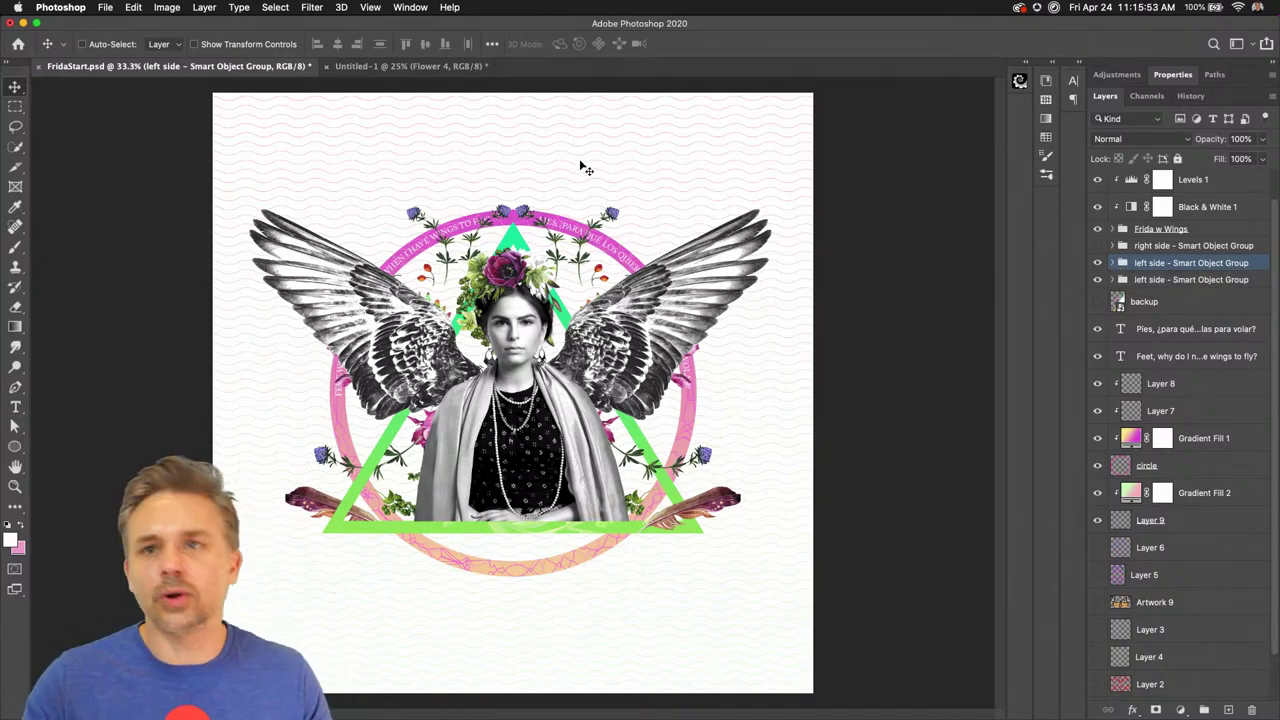
key(super+equal)
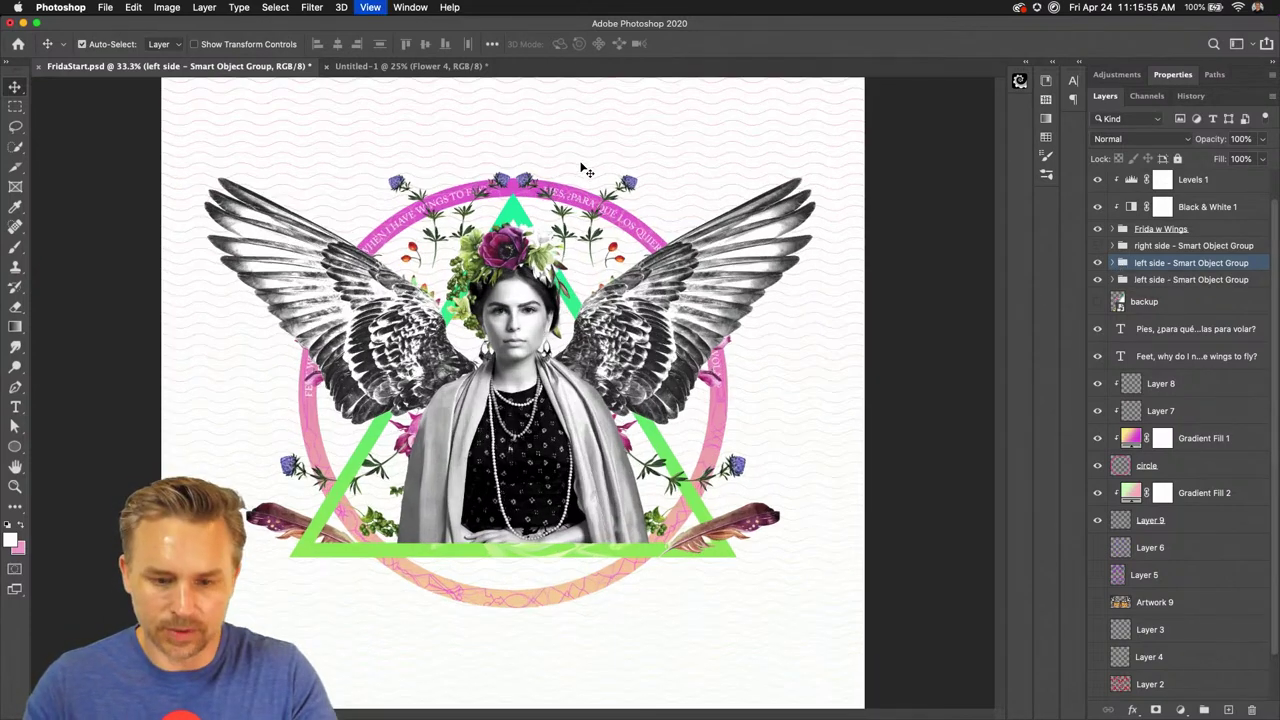
drag(413, 178, 423, 212)
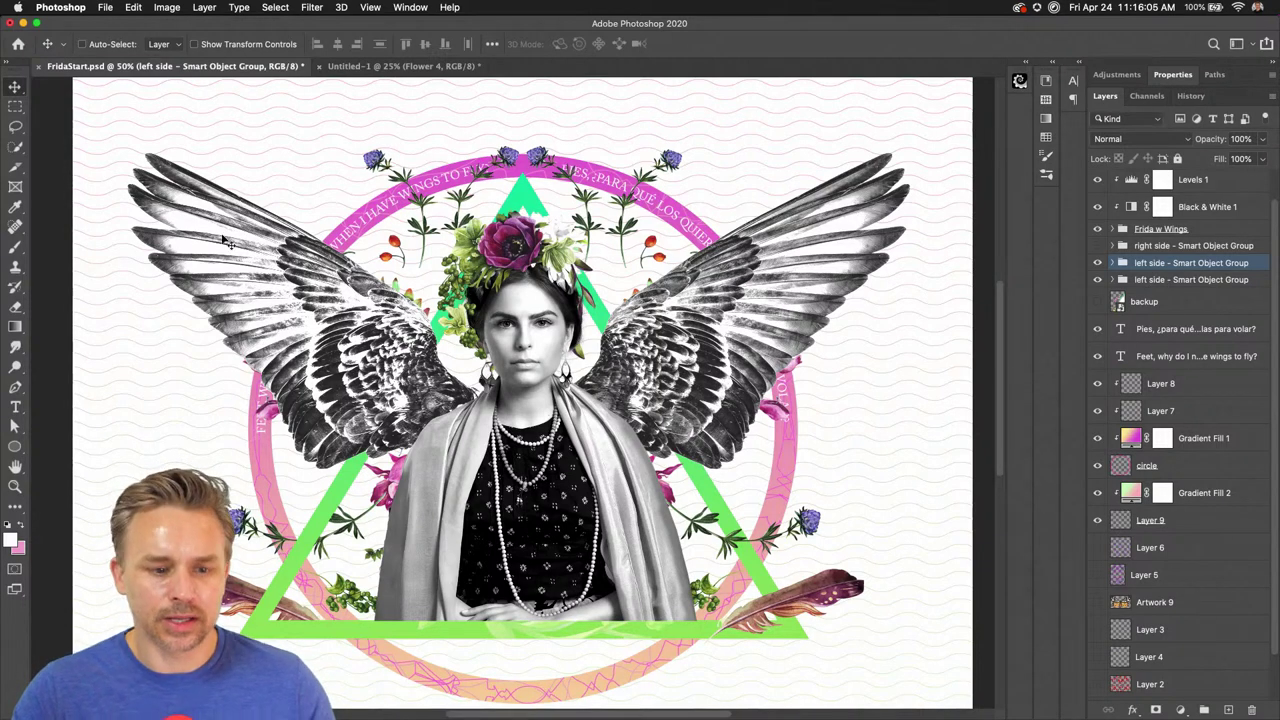
scroll(323, 323, up, 2)
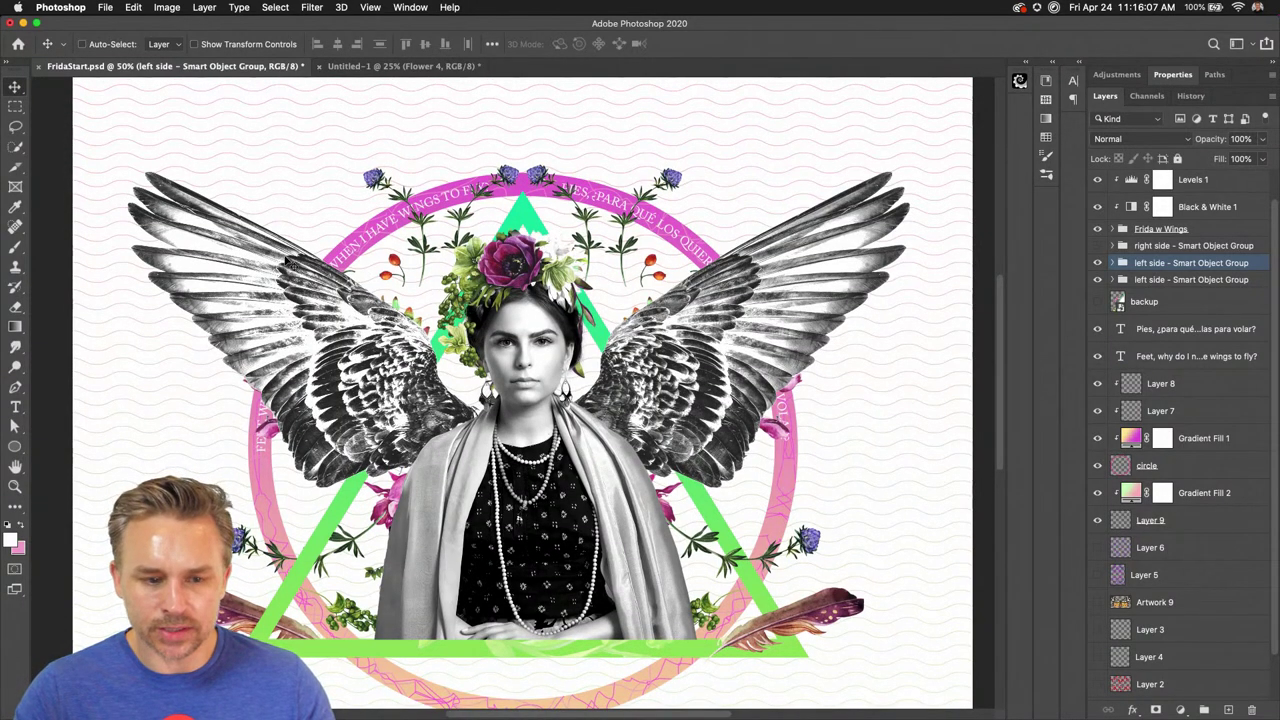
Check what Layer 9 contains by toggling its visibility, and rename it lines
click(1190, 465)
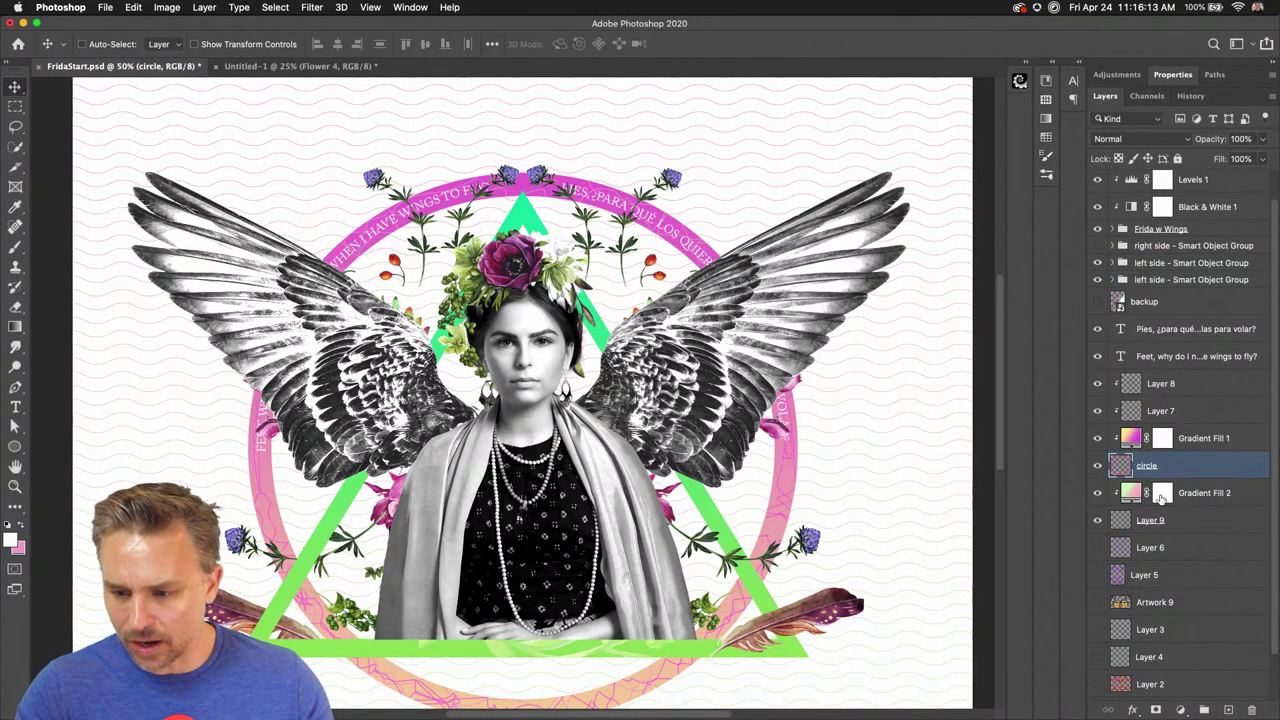
click(1098, 520)
click(1098, 520)
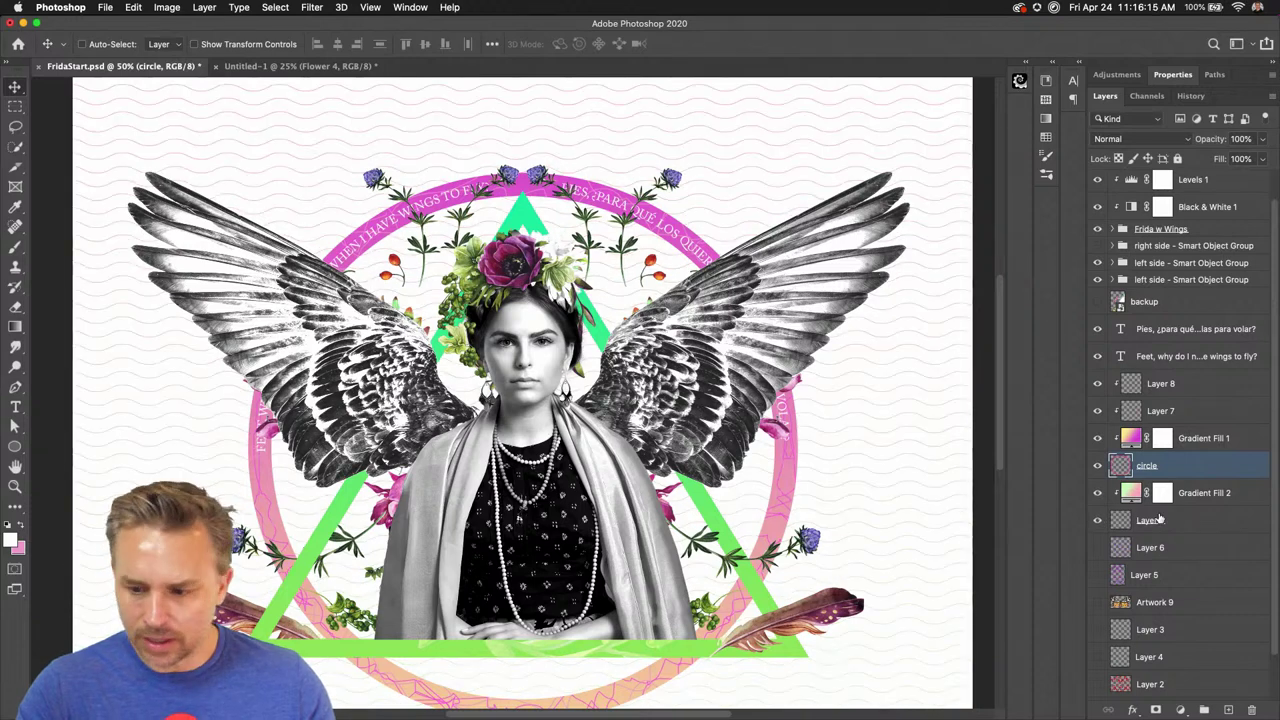
double_click(1150, 520)
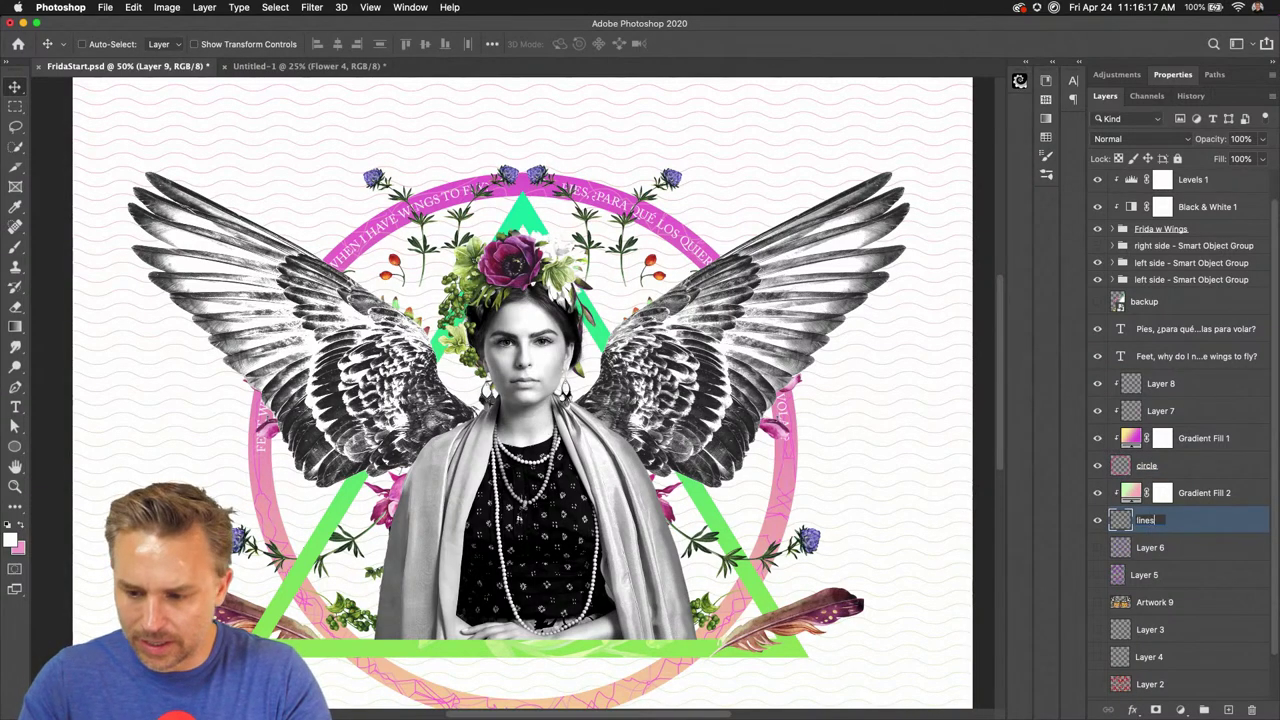
key(Return)
Preview Layer 6, Layer 5 and Artwork 9, hide them again, and keep the lines layer visible
click(1097, 599)
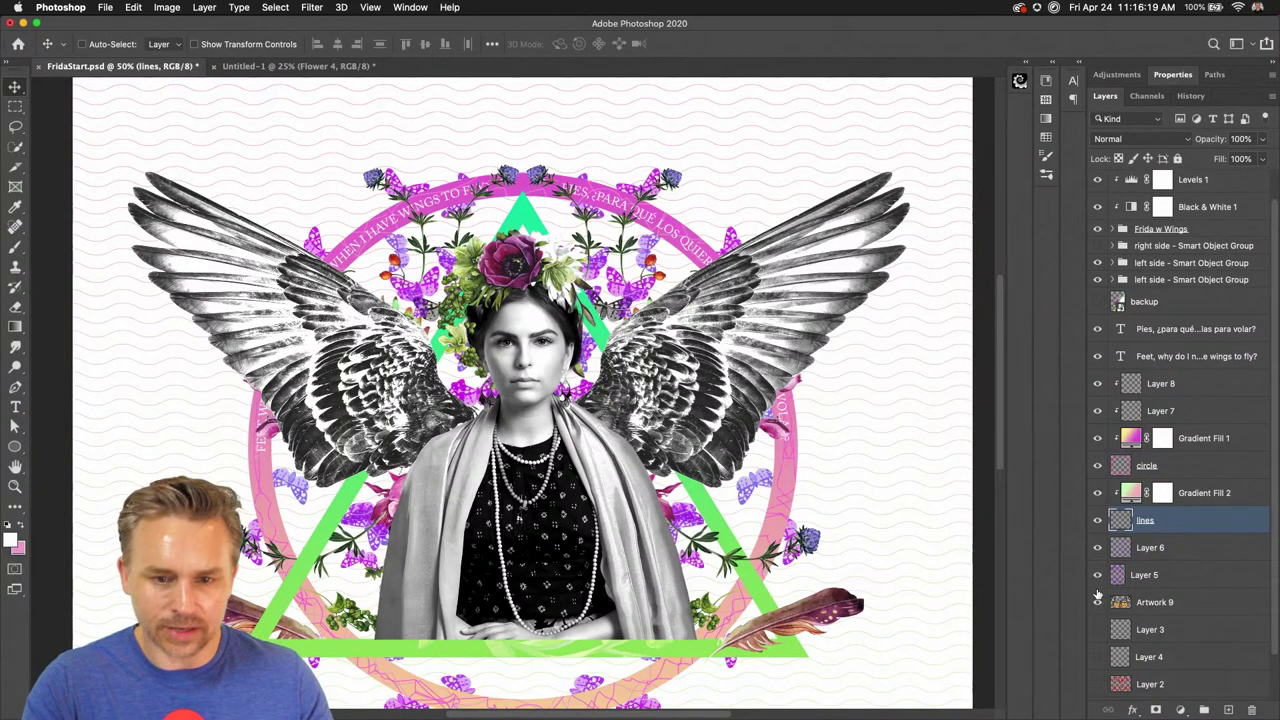
drag(1097, 599, 1090, 535)
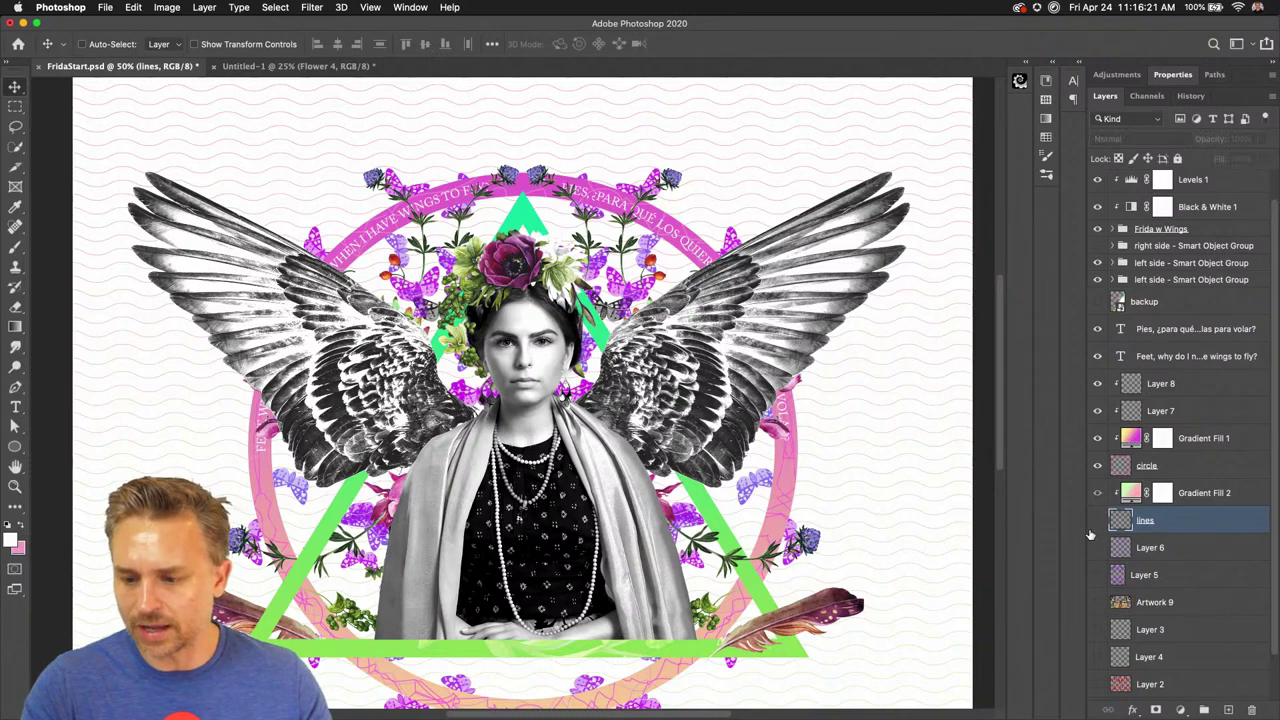
click(1096, 522)
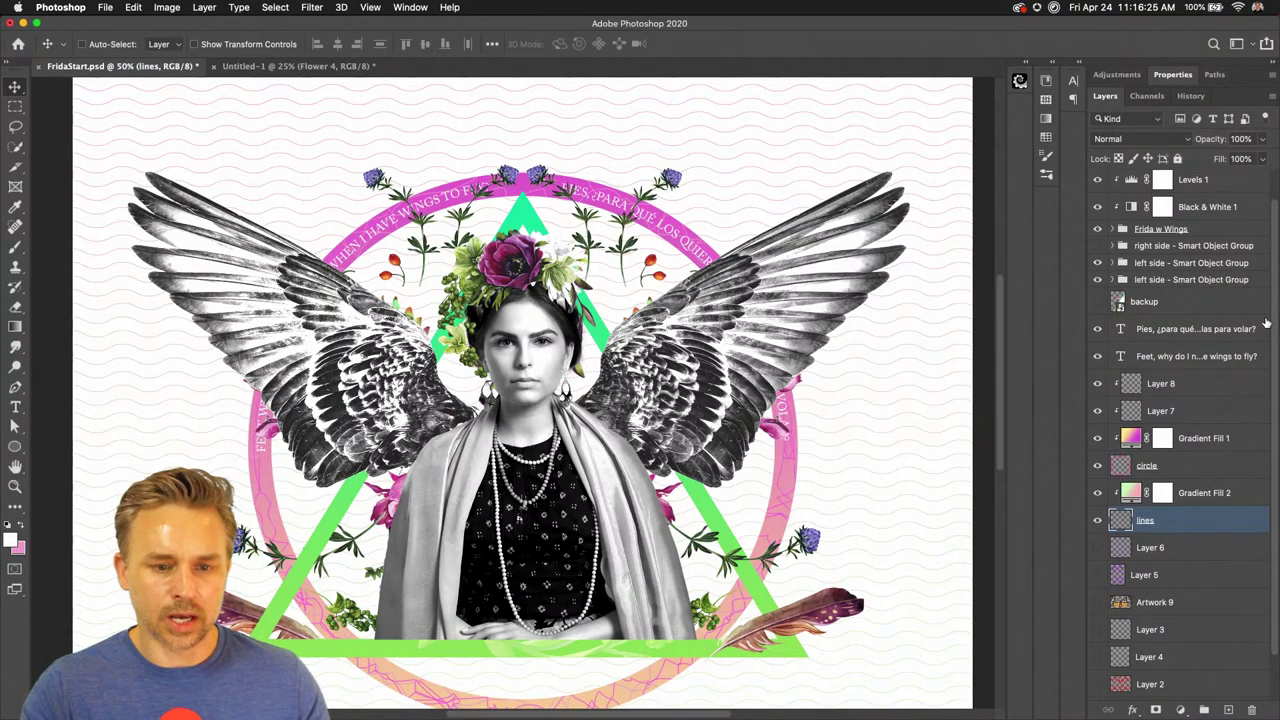
Group the layers from the curved text down to lines, name the group Circle, and duplicate it
shift+click(1161, 337)
key(super+g)
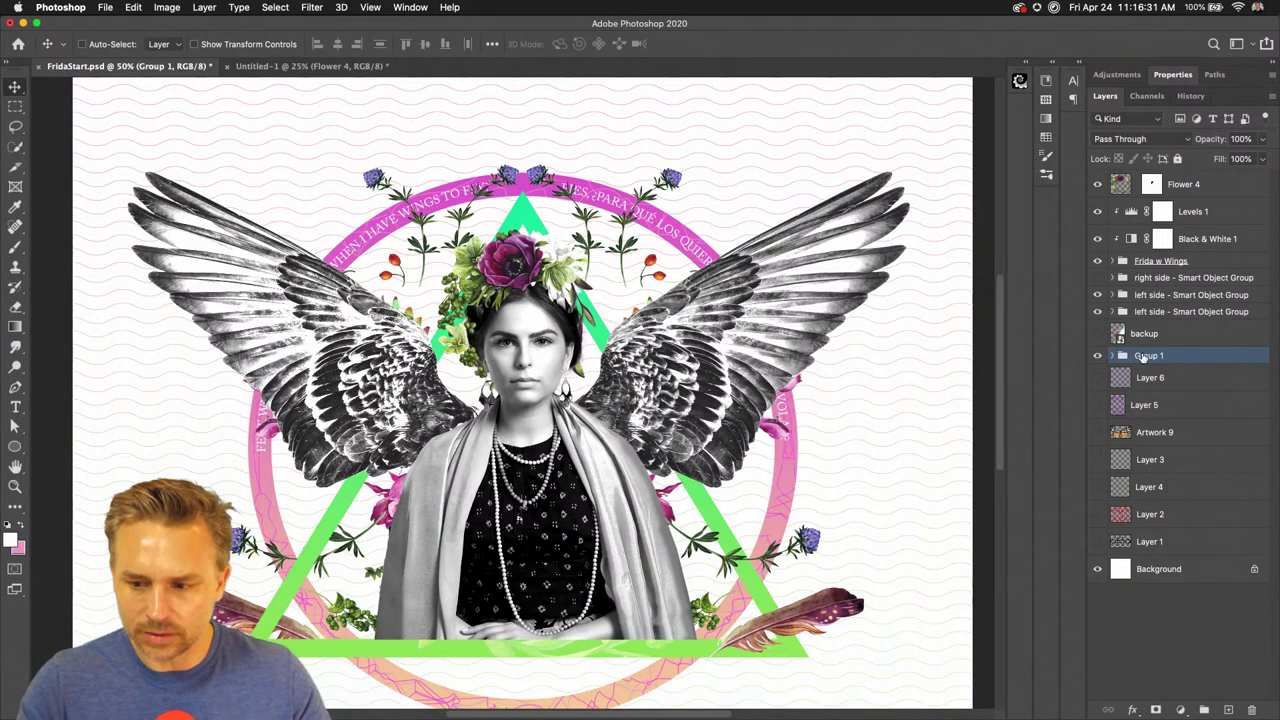
double_click(1147, 356)
text(C)
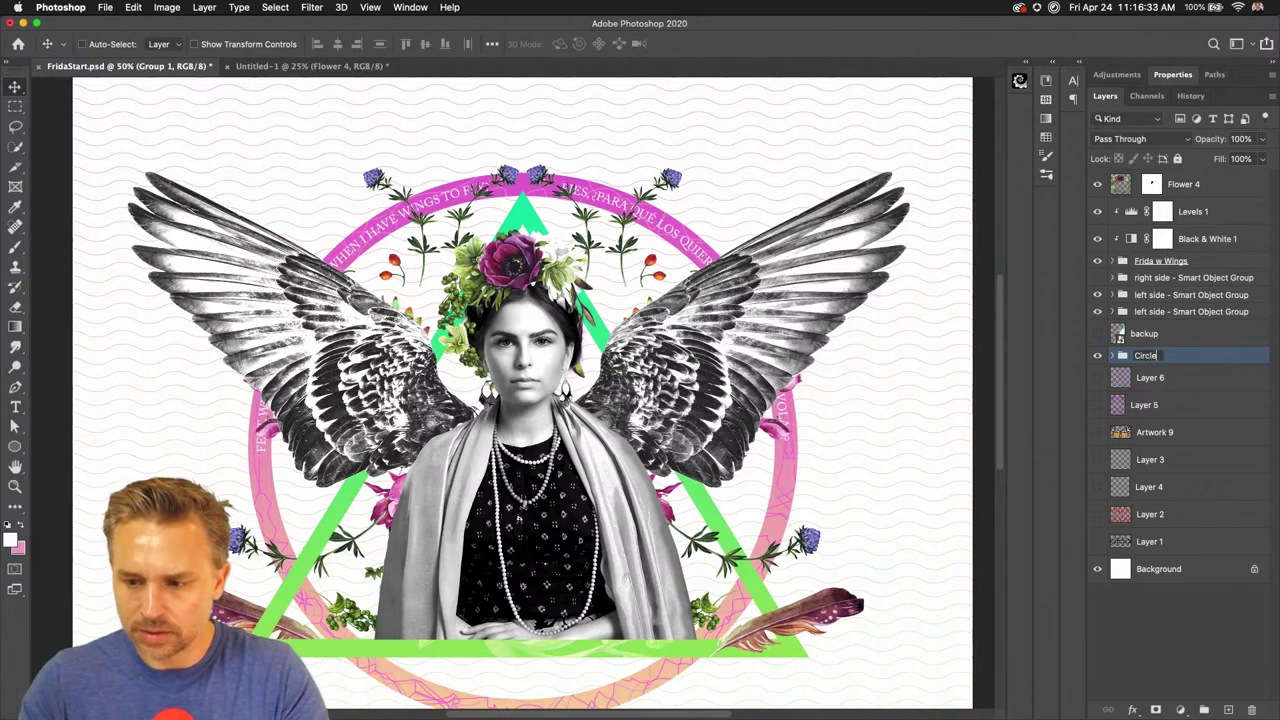
text(ircle)
key(Return)
key(super+j)
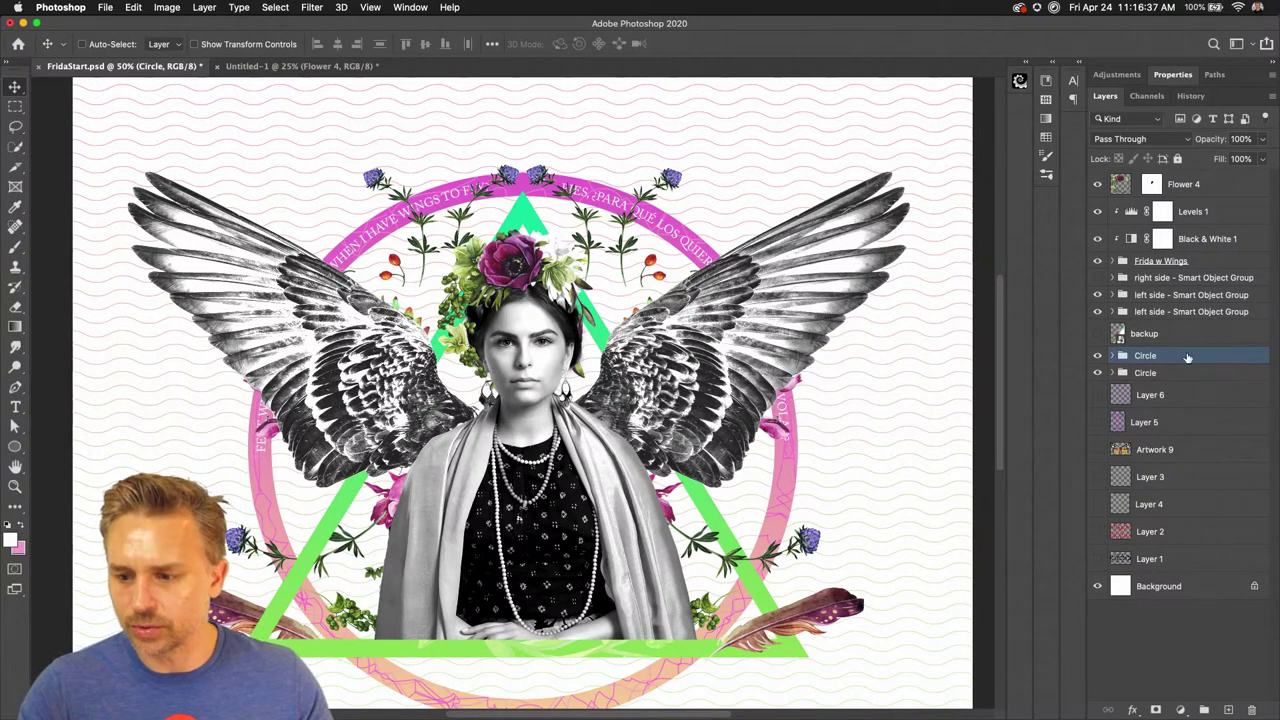
Try moving the duplicated Circle group above the Levels 1 adjustment, and undo the move
drag(1187, 360, 1182, 204)
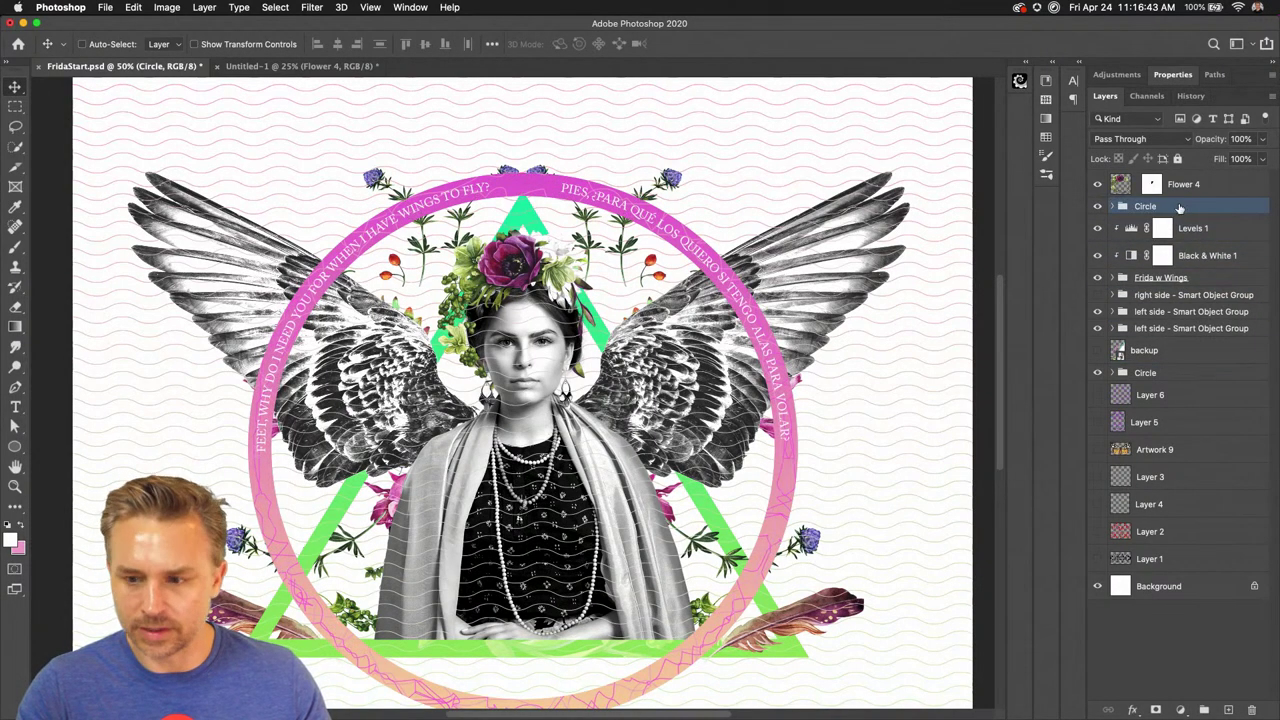
key(super+z)
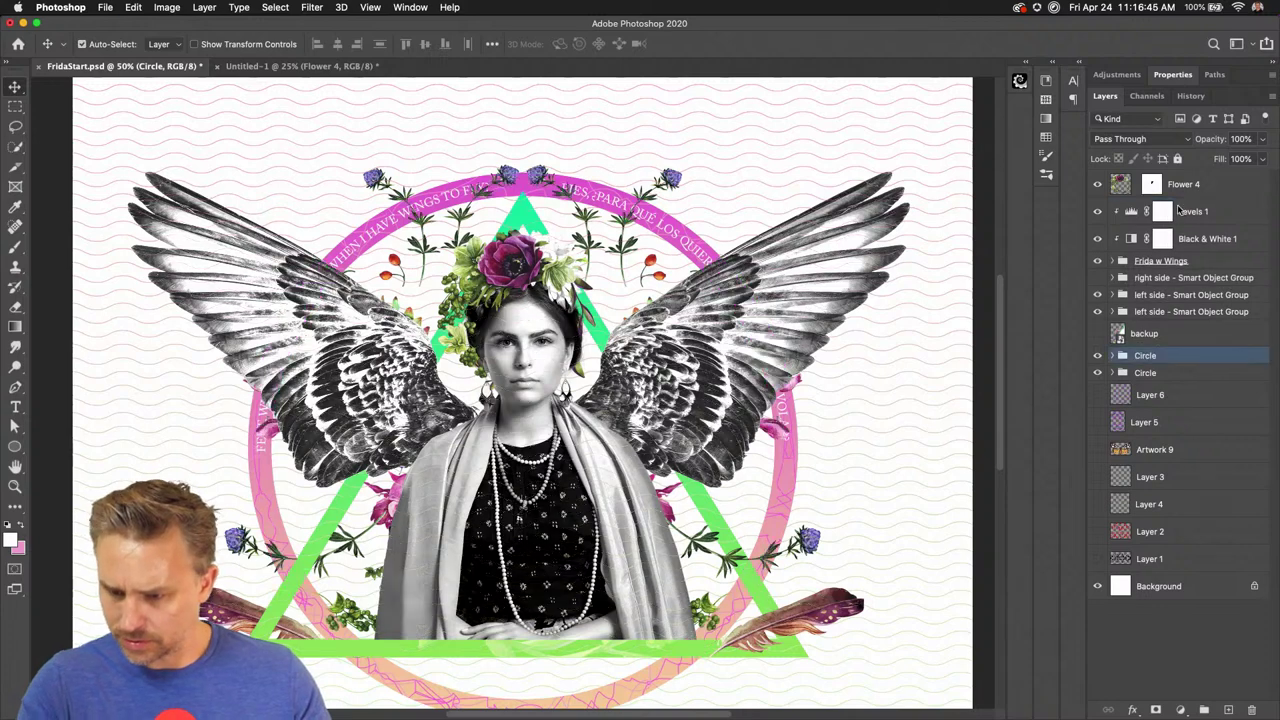
Delete the lines layer and its Gradient Fill 2 from the upper Circle group
click(1112, 356)
scroll(1112, 360, down, 4)
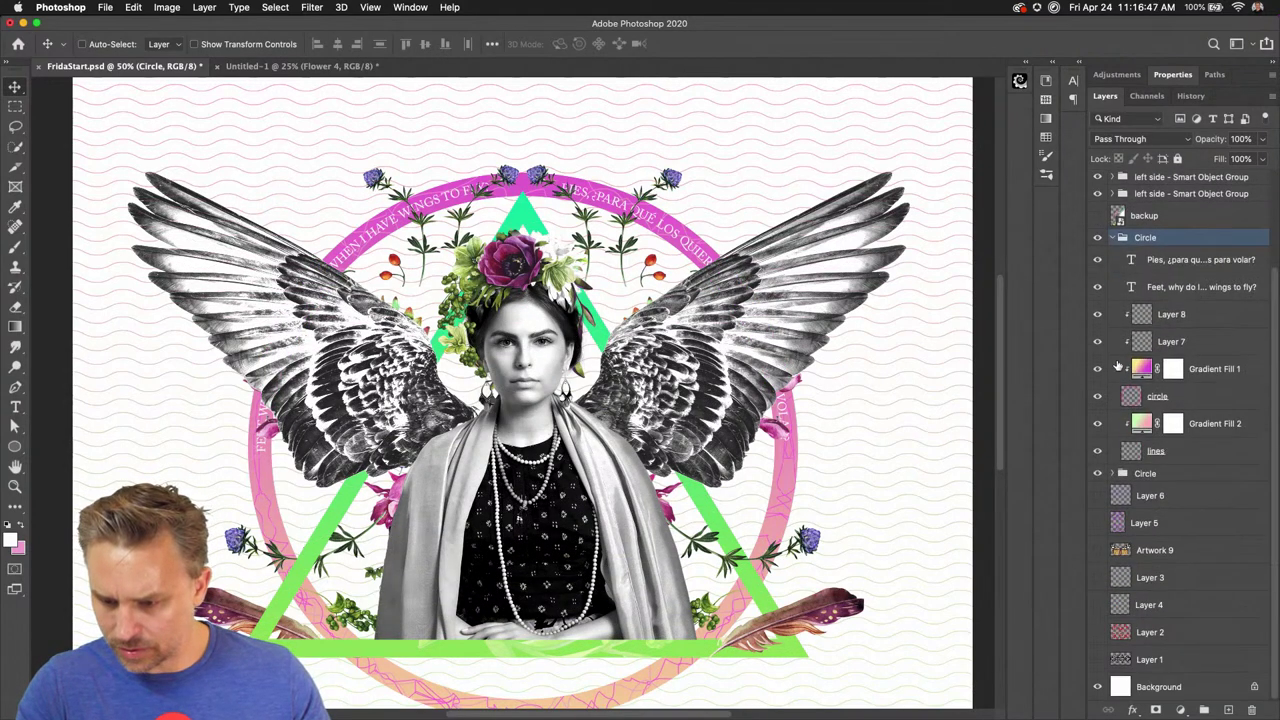
drag(1158, 458, 1174, 512)
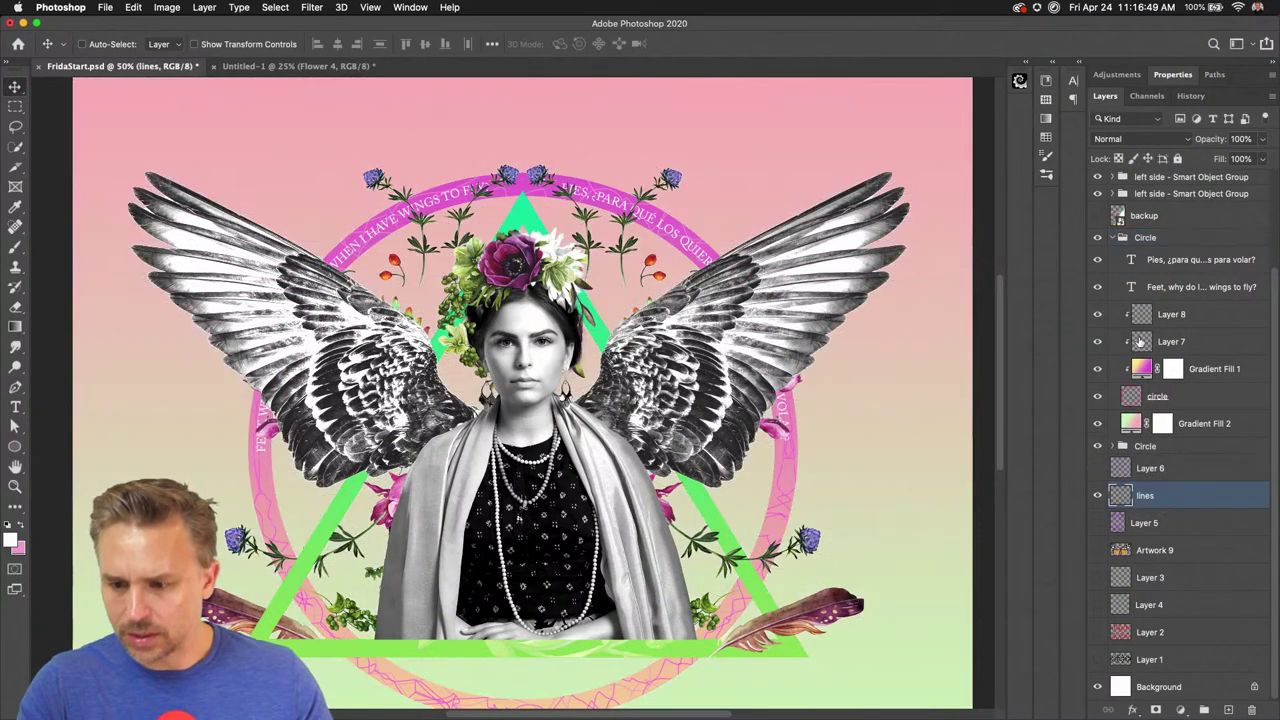
click(1252, 709)
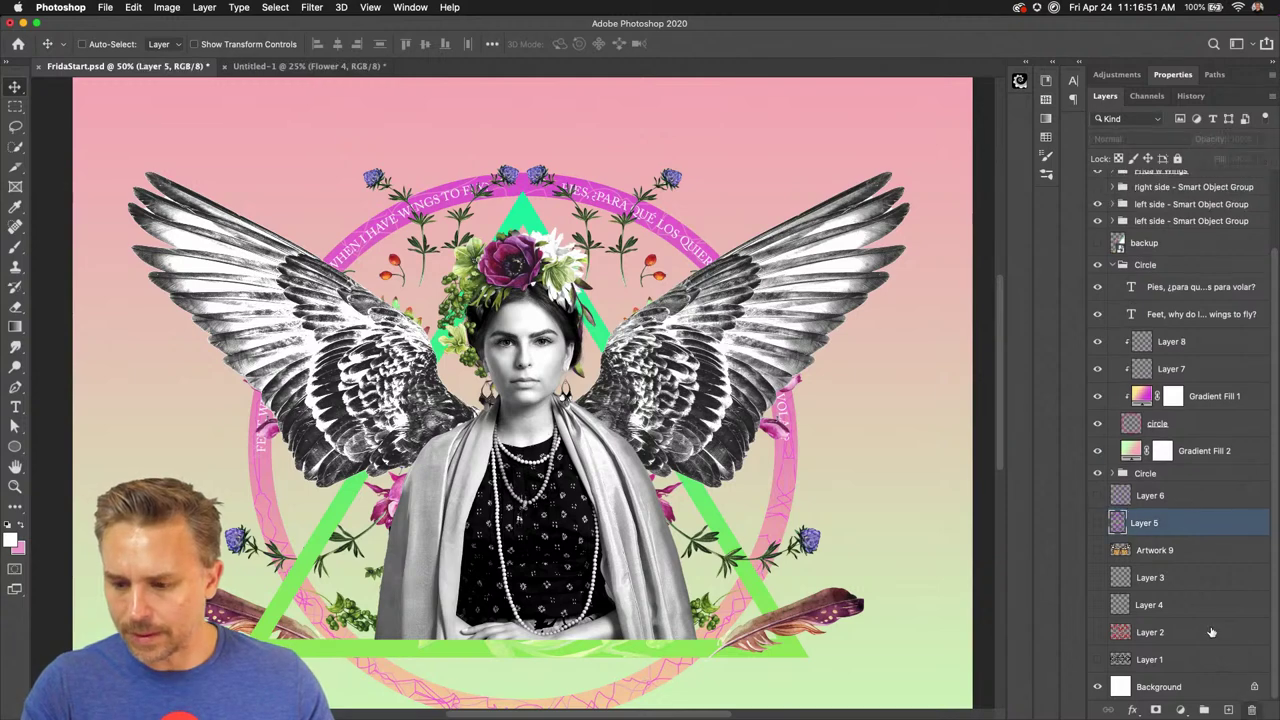
click(1195, 452)
click(1252, 709)
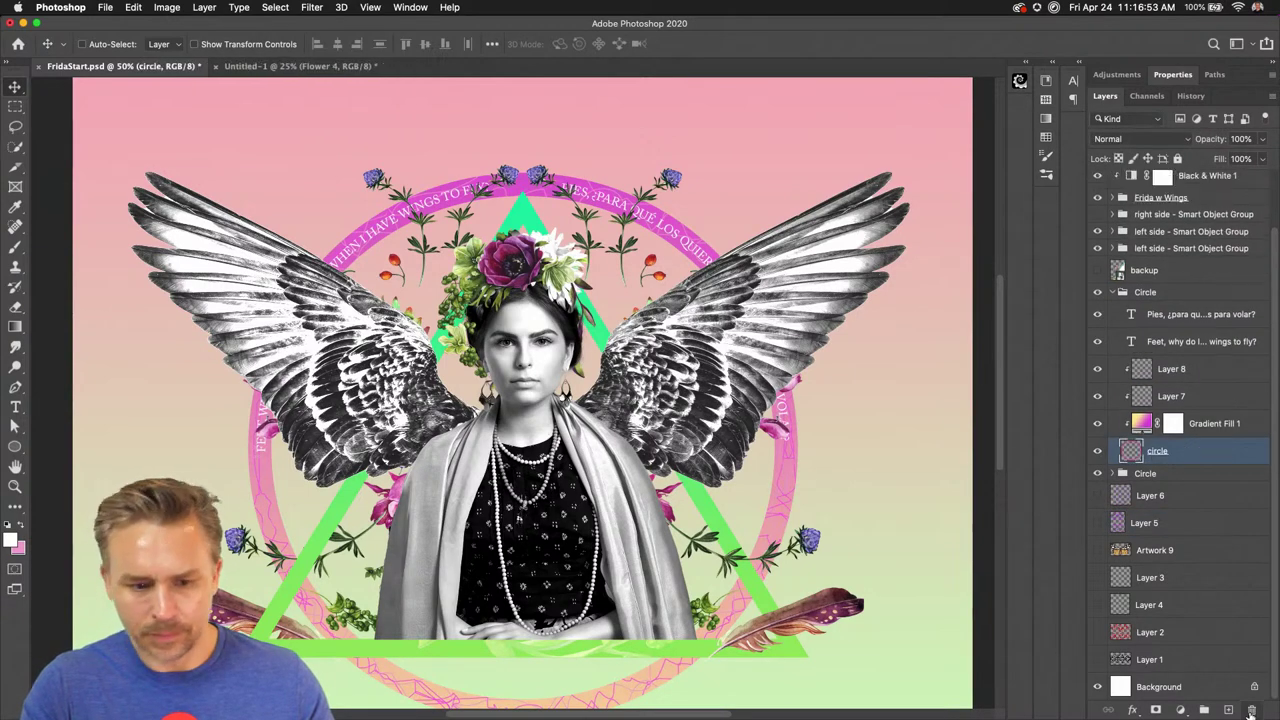
click(1162, 497)
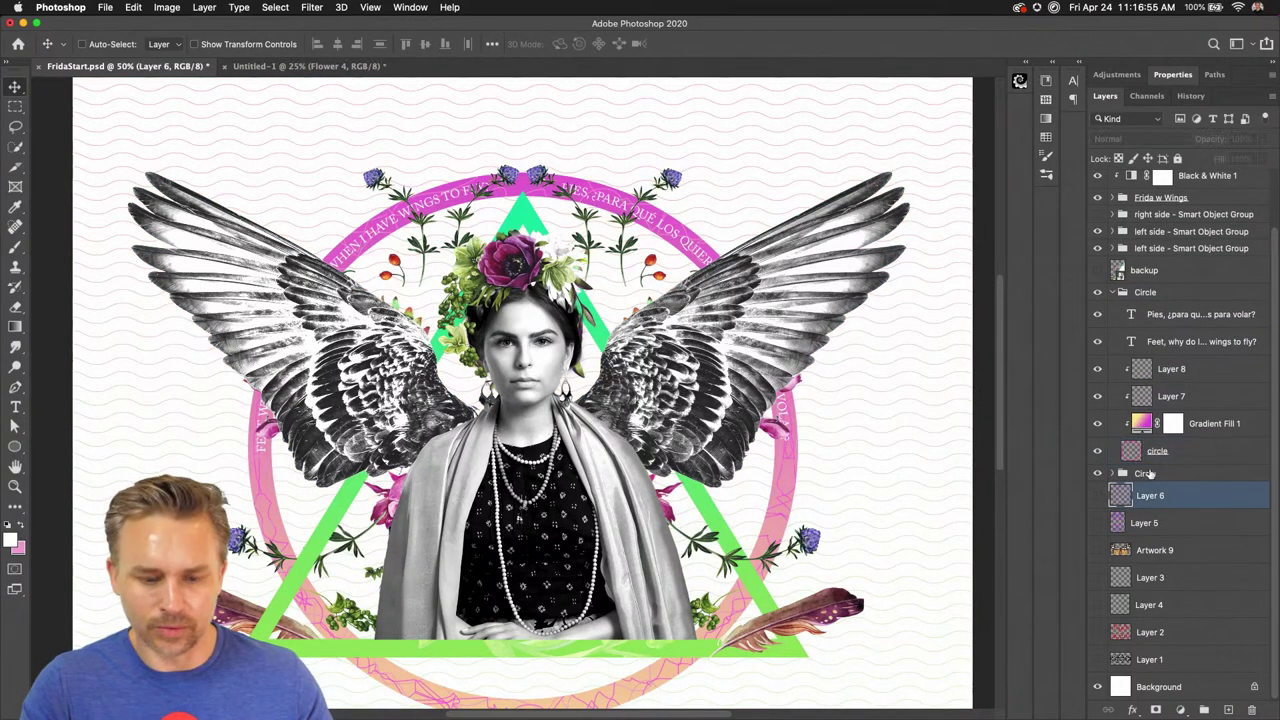
Collapse the upper Circle group and move it between the Flower 4 and Levels 1 layers
scroll(1150, 300, up, 3)
scroll(520, 400, up, 2)
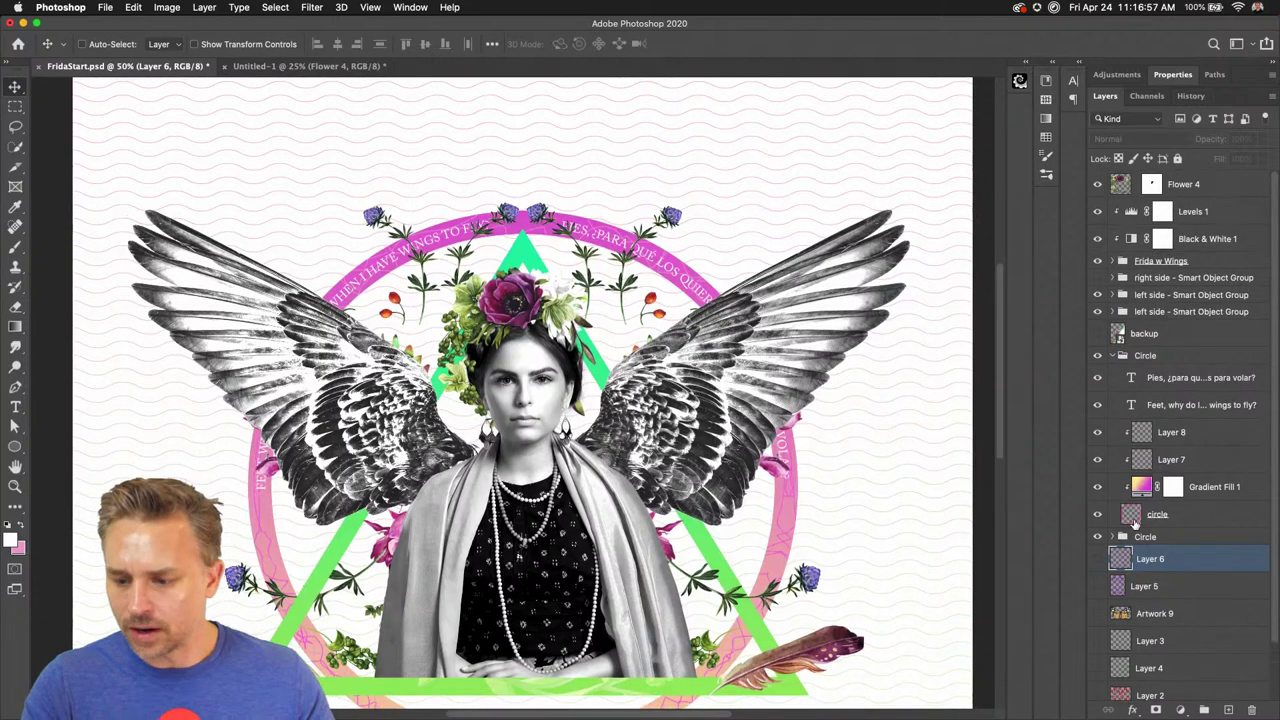
click(1108, 358)
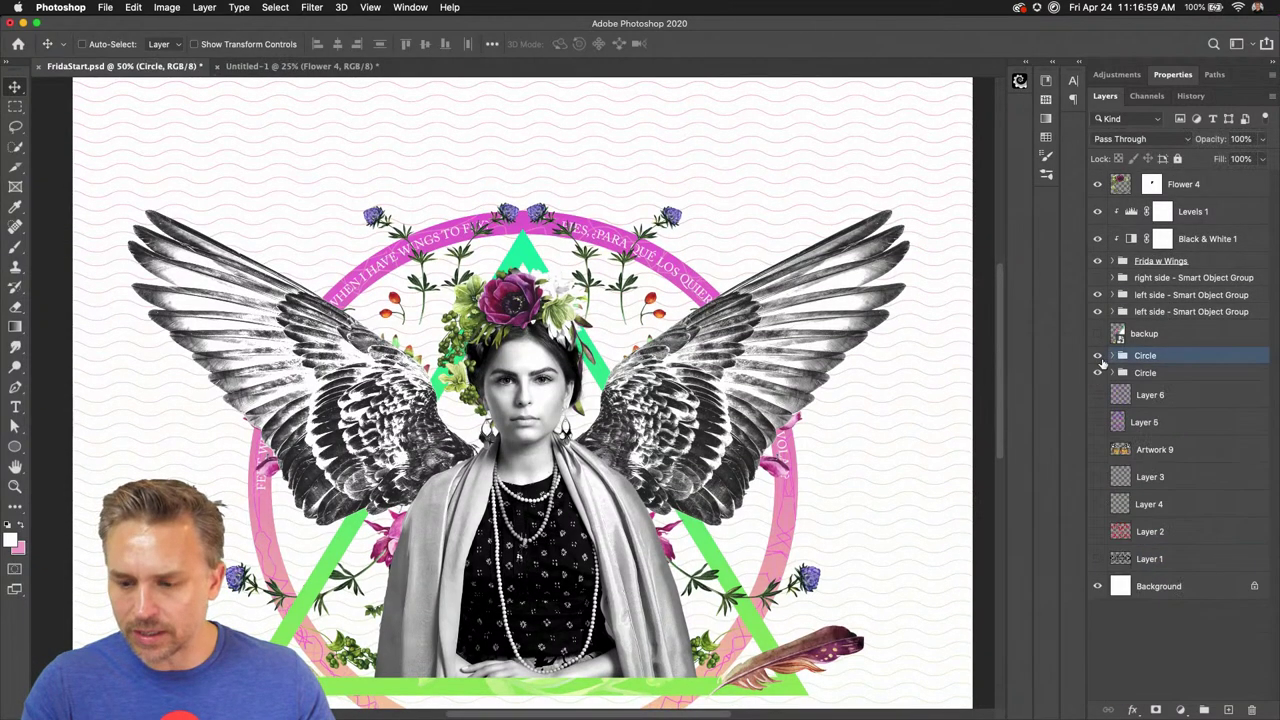
click(1113, 356)
drag(1167, 357, 1167, 200)
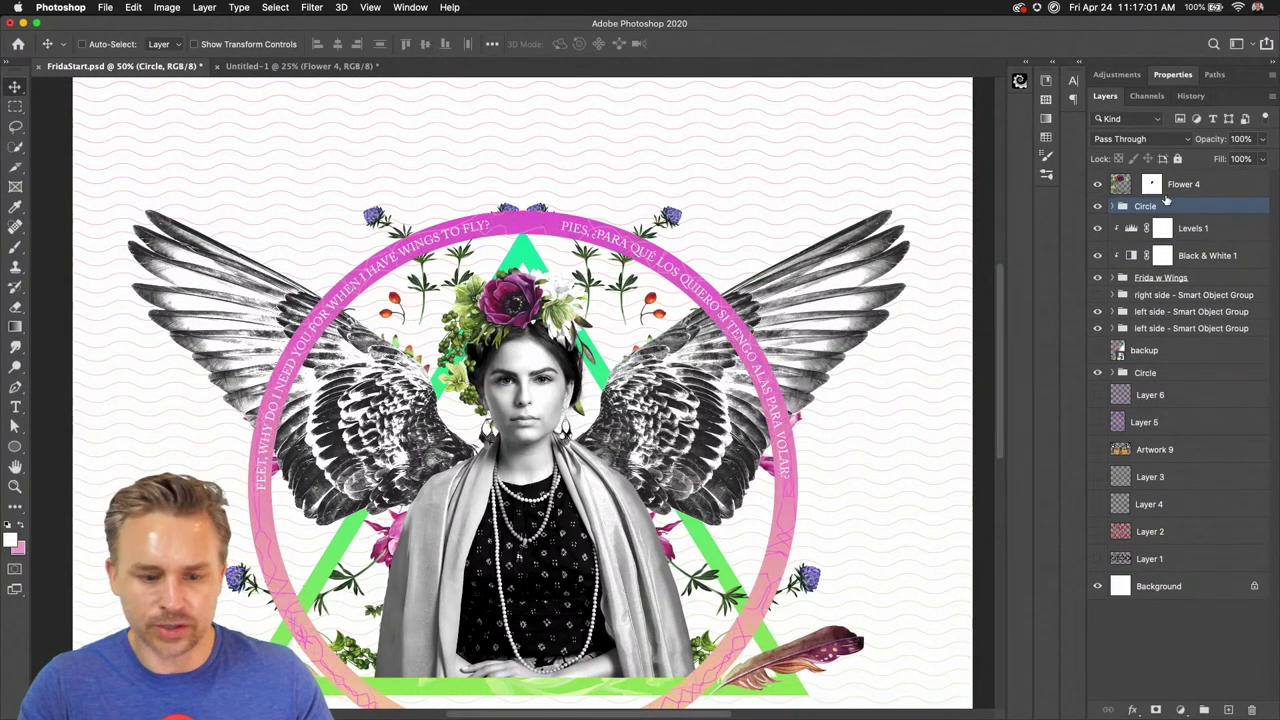
scroll(711, 409, down, 3)
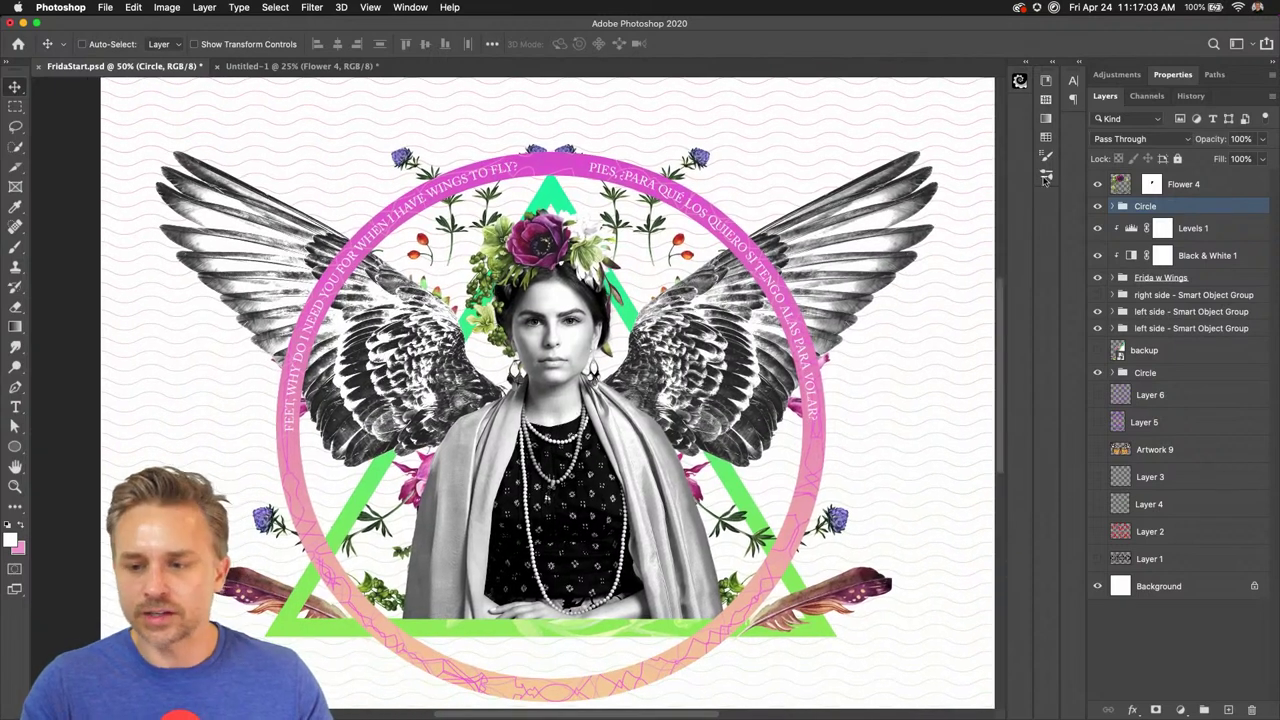
mouse_move(1162, 206)
mouse_down()
mouse_move(1152, 280)
mouse_move(1167, 206)
mouse_up()
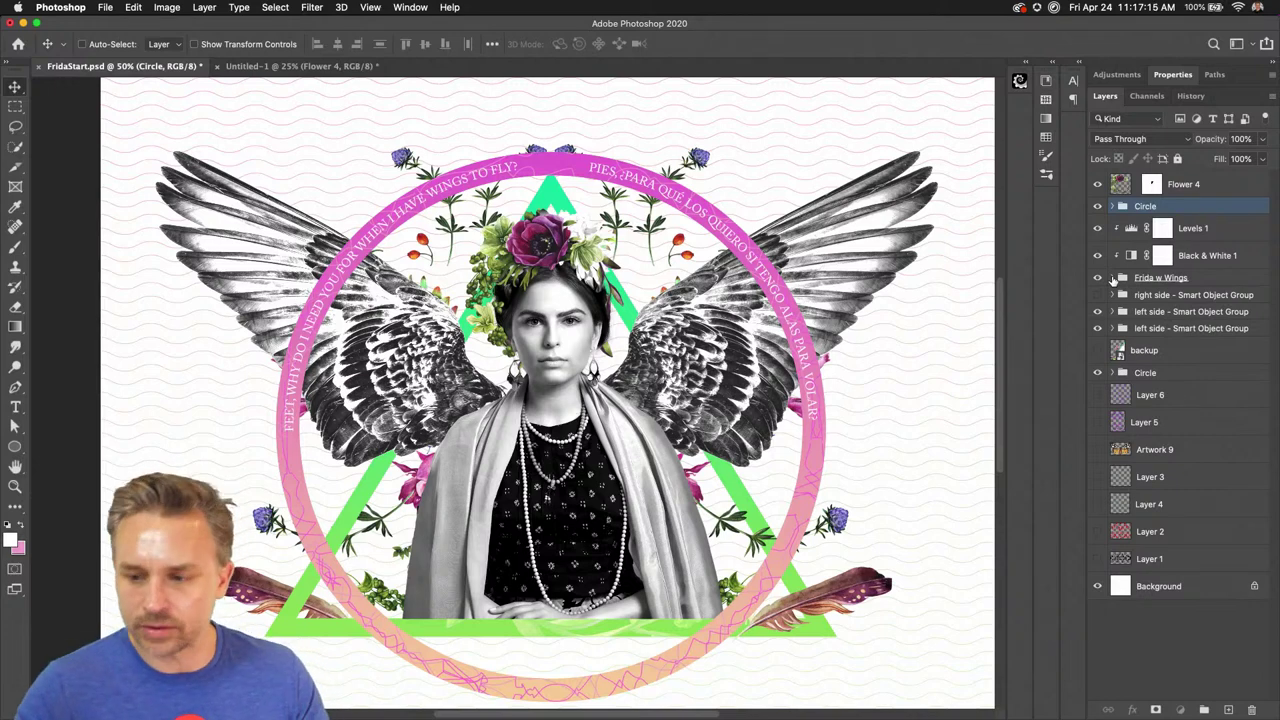
Expand the upper left side group, select both Triangle 1 layers, and check their merge options
click(1112, 278)
click(1112, 278)
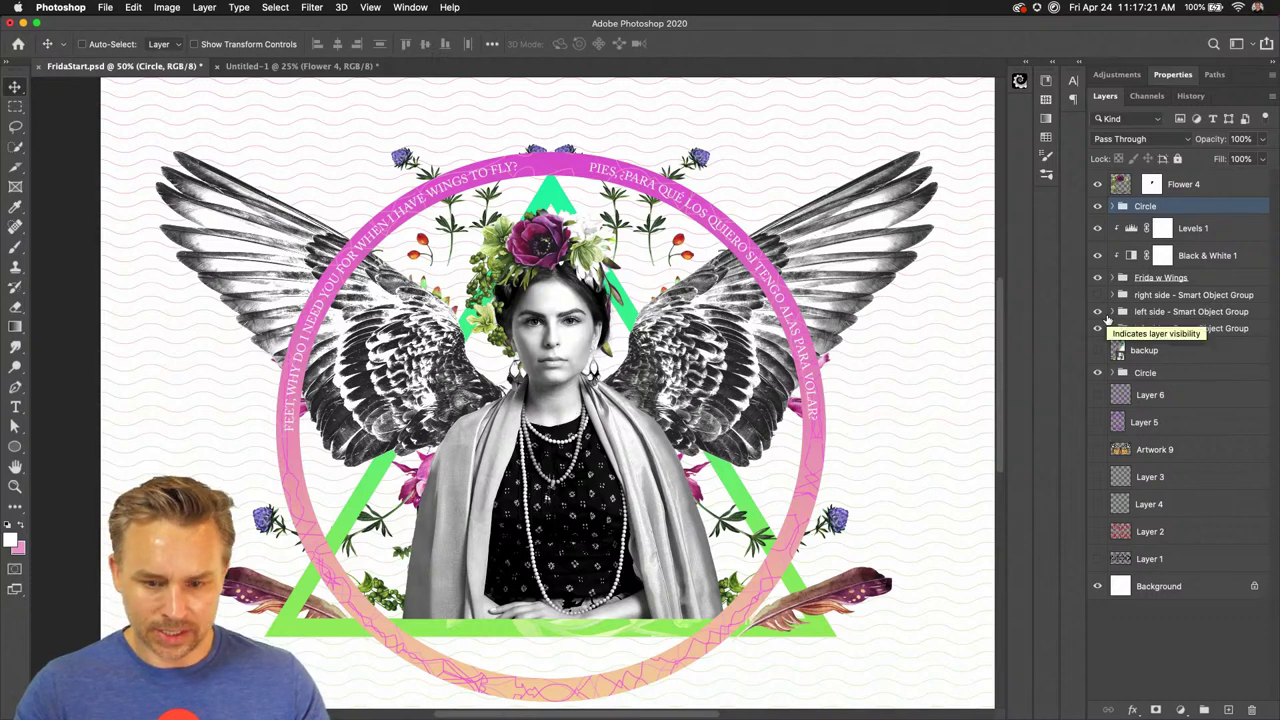
click(1111, 311)
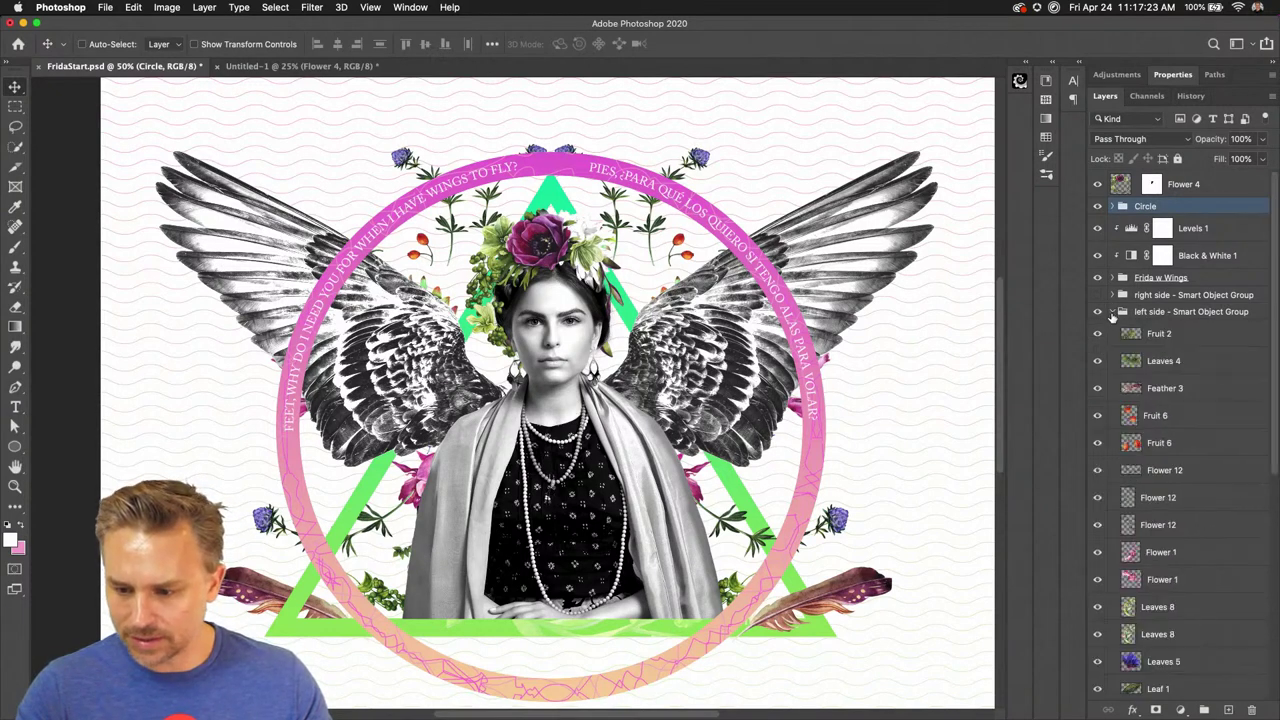
scroll(1120, 400, down, 5)
click(1205, 356)
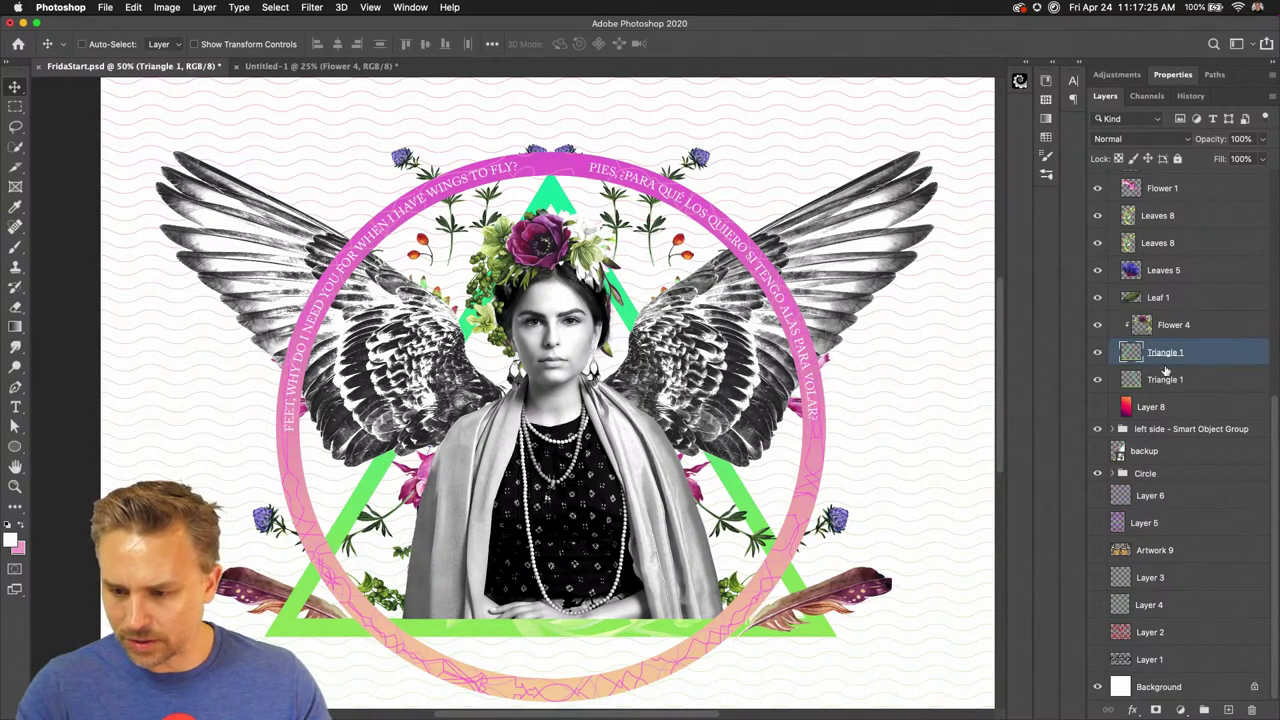
shift+click(1199, 378)
right_click(1199, 378)
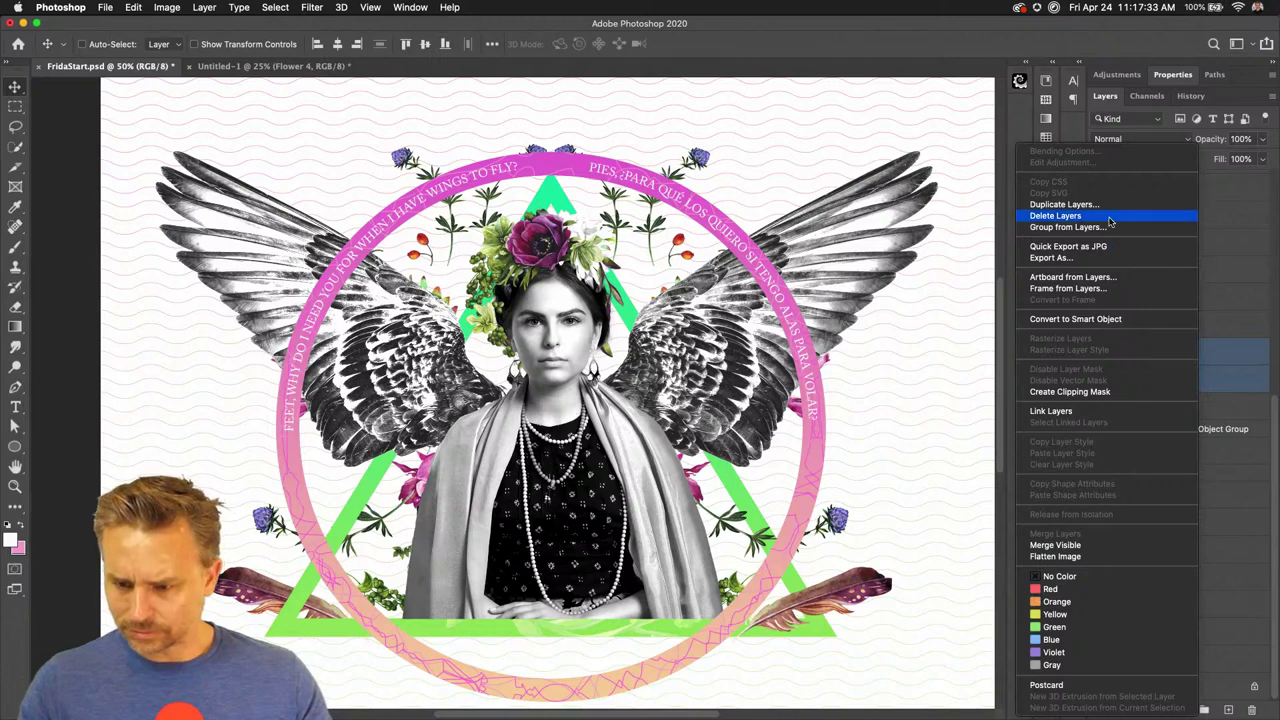
click(1214, 357)
right_click(1214, 357)
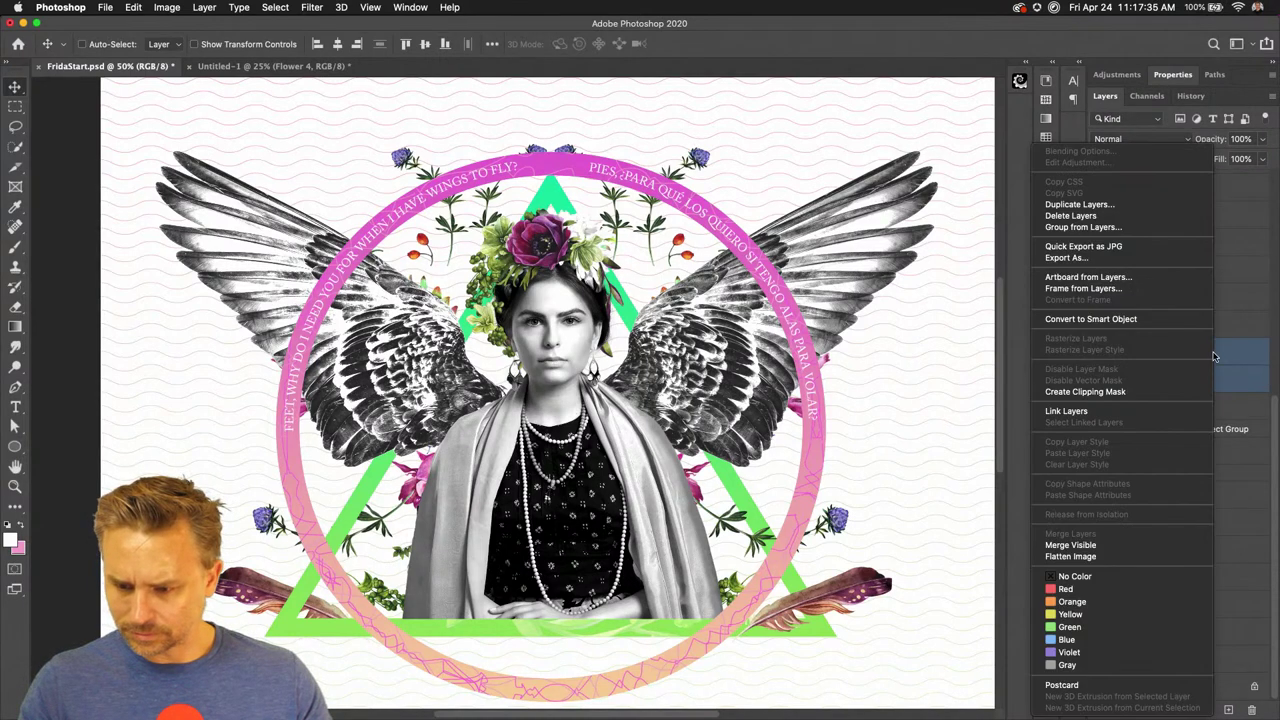
click(1244, 362)
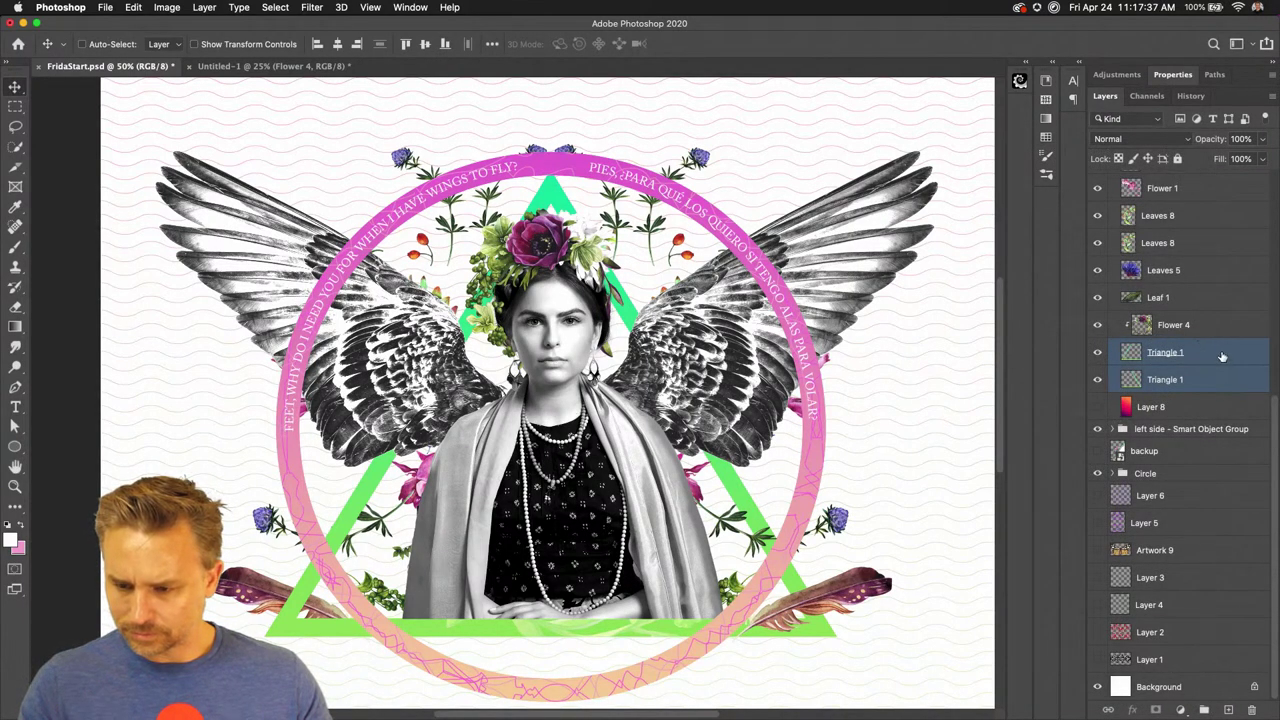
Compare the merge commands offered for the upper Triangle 1 layer alone and for both Triangle 1 layers together
click(1219, 355)
click(1273, 98)
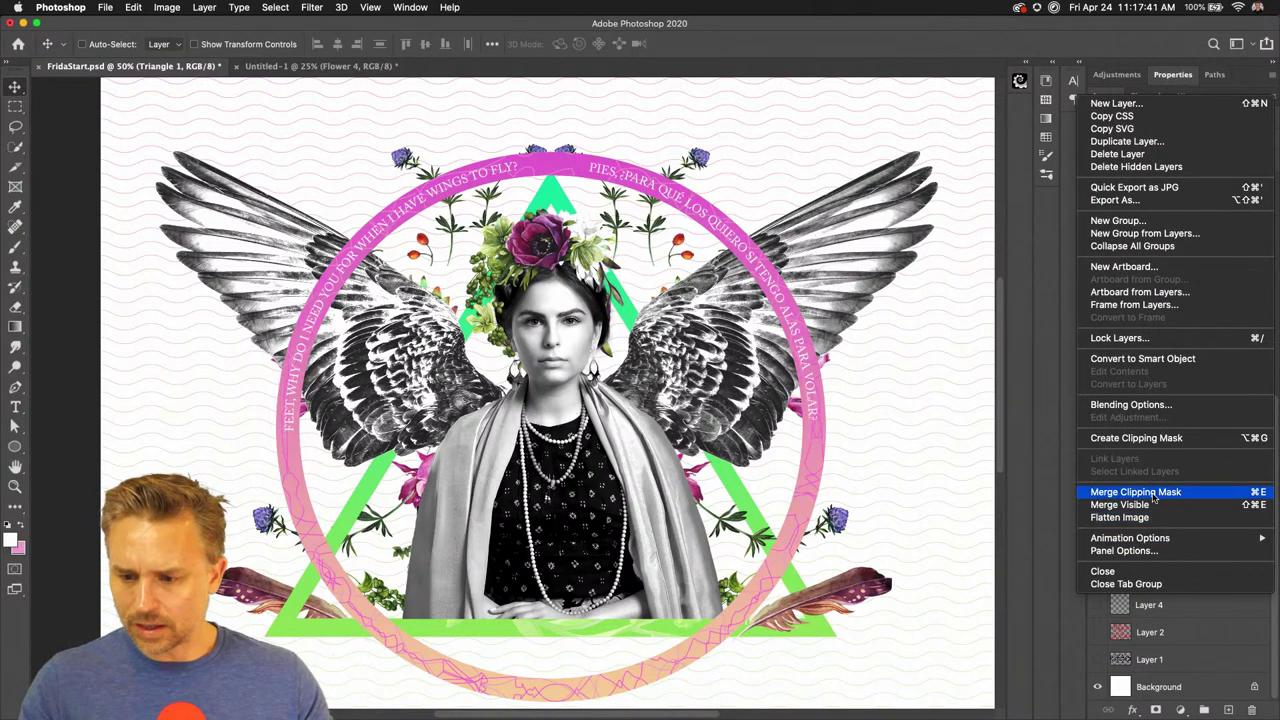
click(1013, 389)
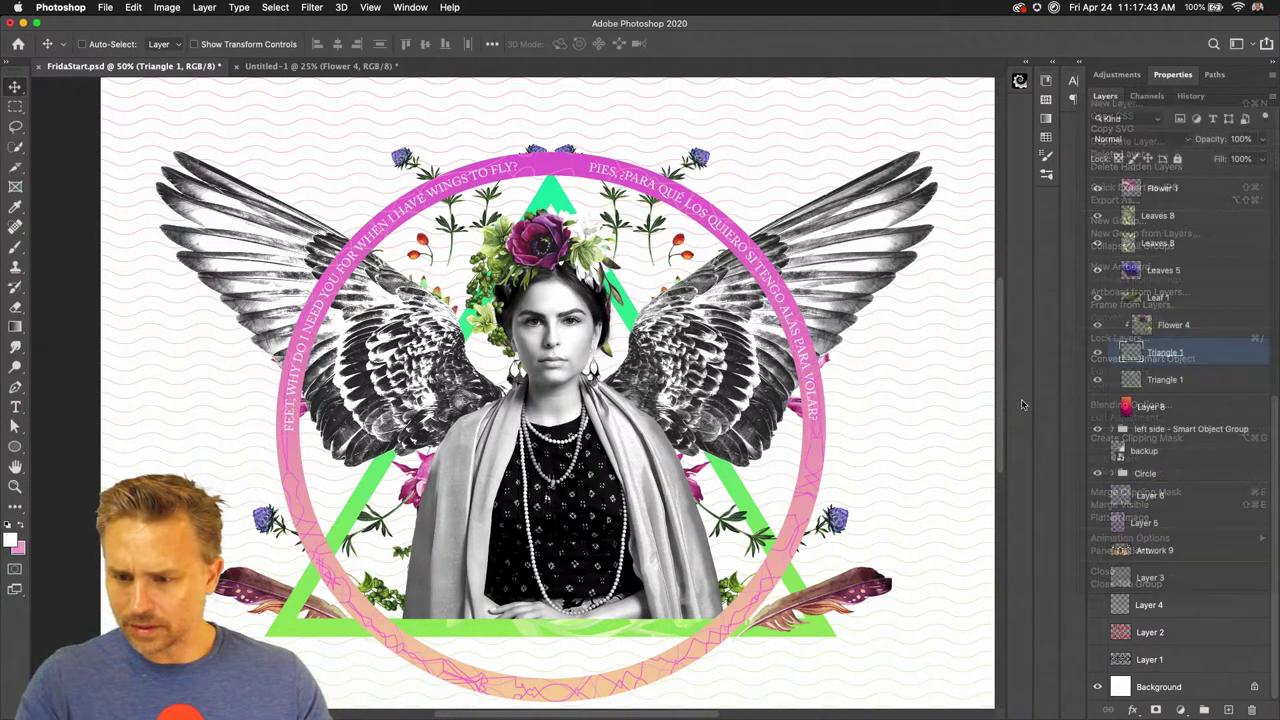
shift+click(1150, 384)
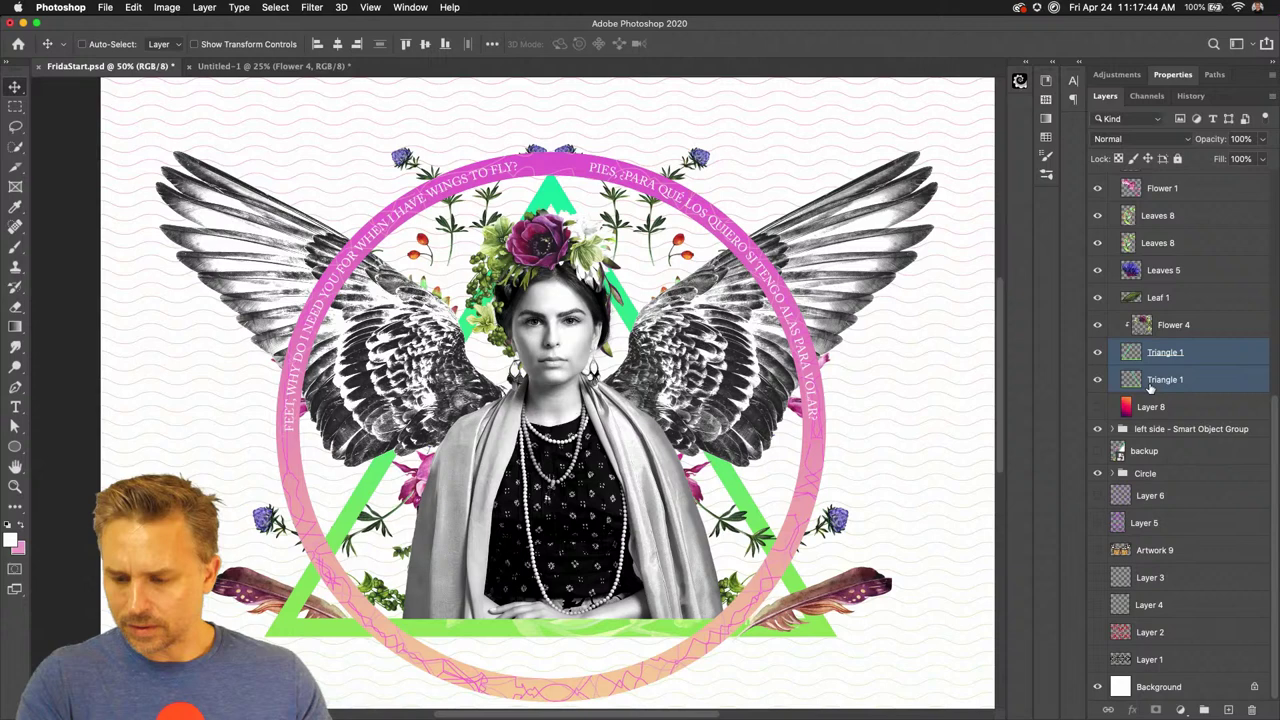
right_click(1215, 376)
click(1240, 370)
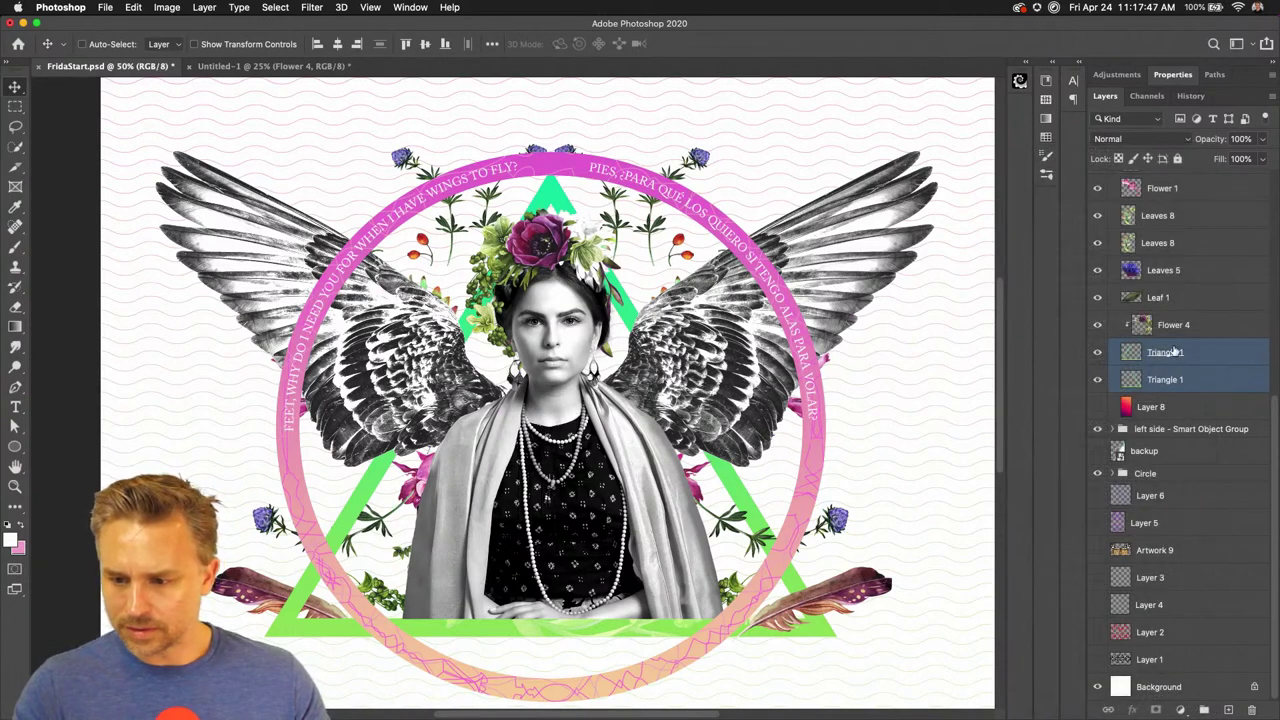
Release Flower 4 from its clipping mask and check the merge options for both Triangle 1 layers
click(1172, 332)
click(1180, 358)
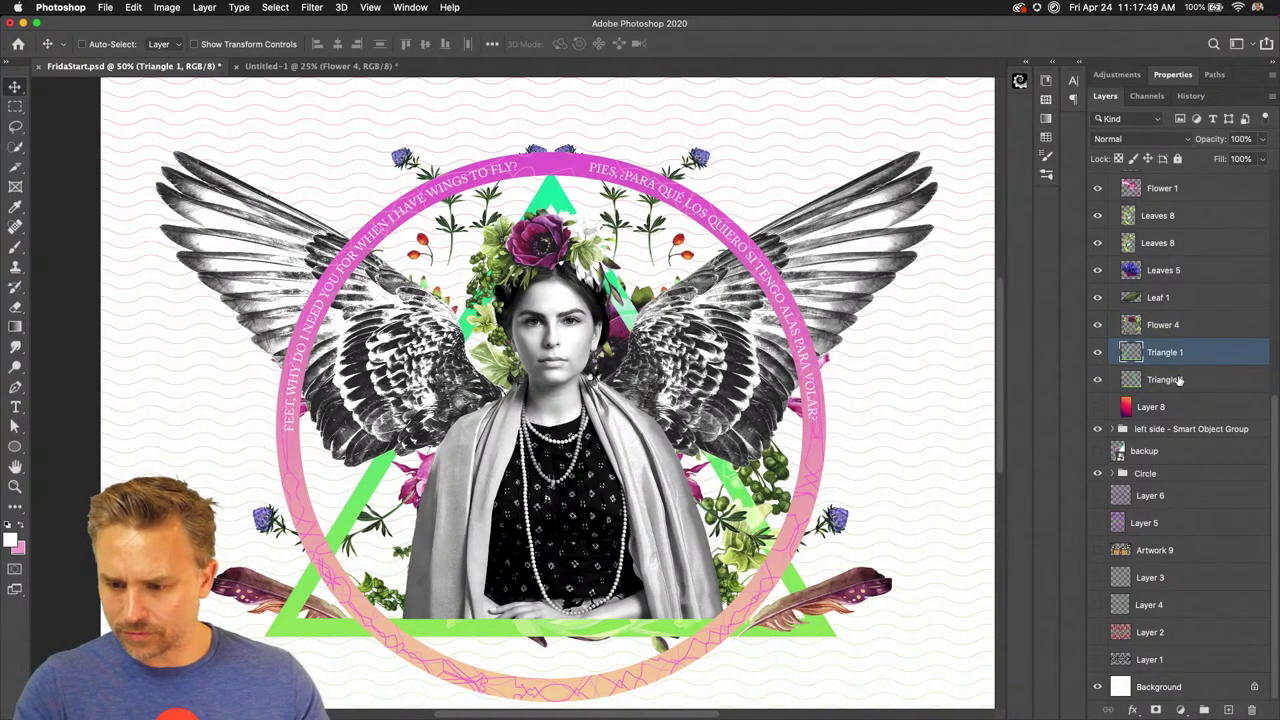
shift+click(1180, 380)
right_click(1185, 380)
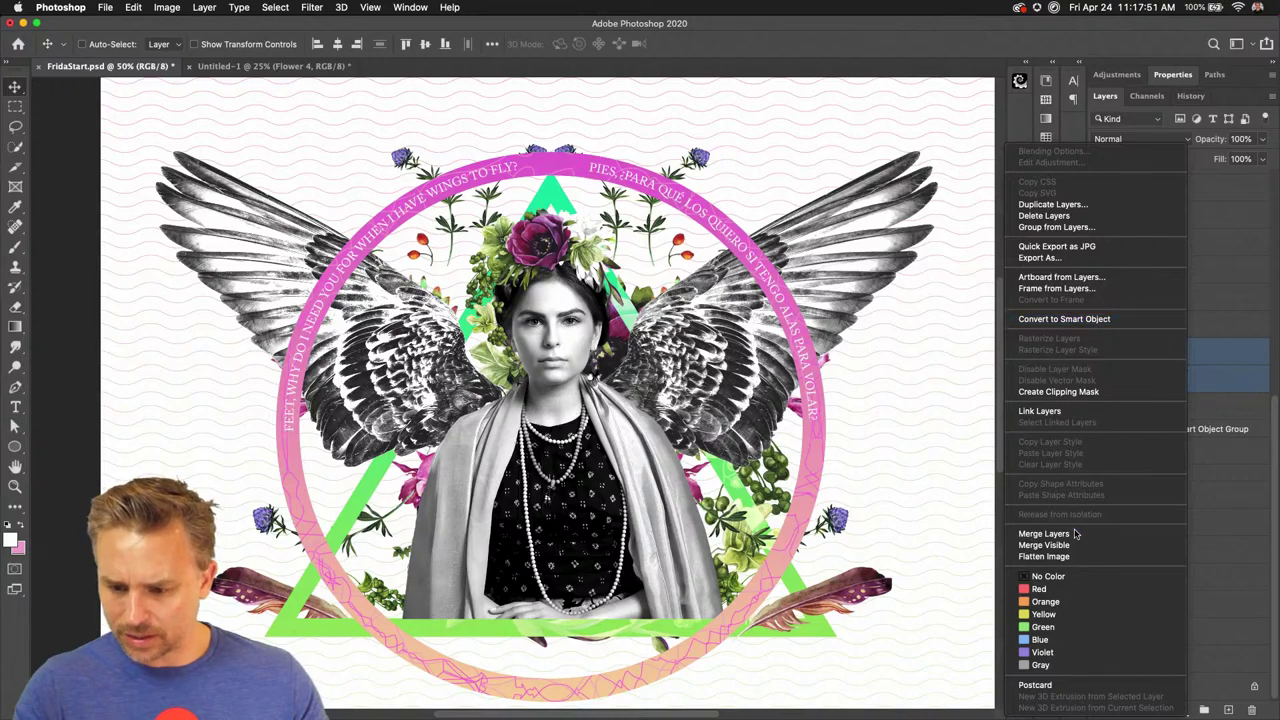
key(Escape)
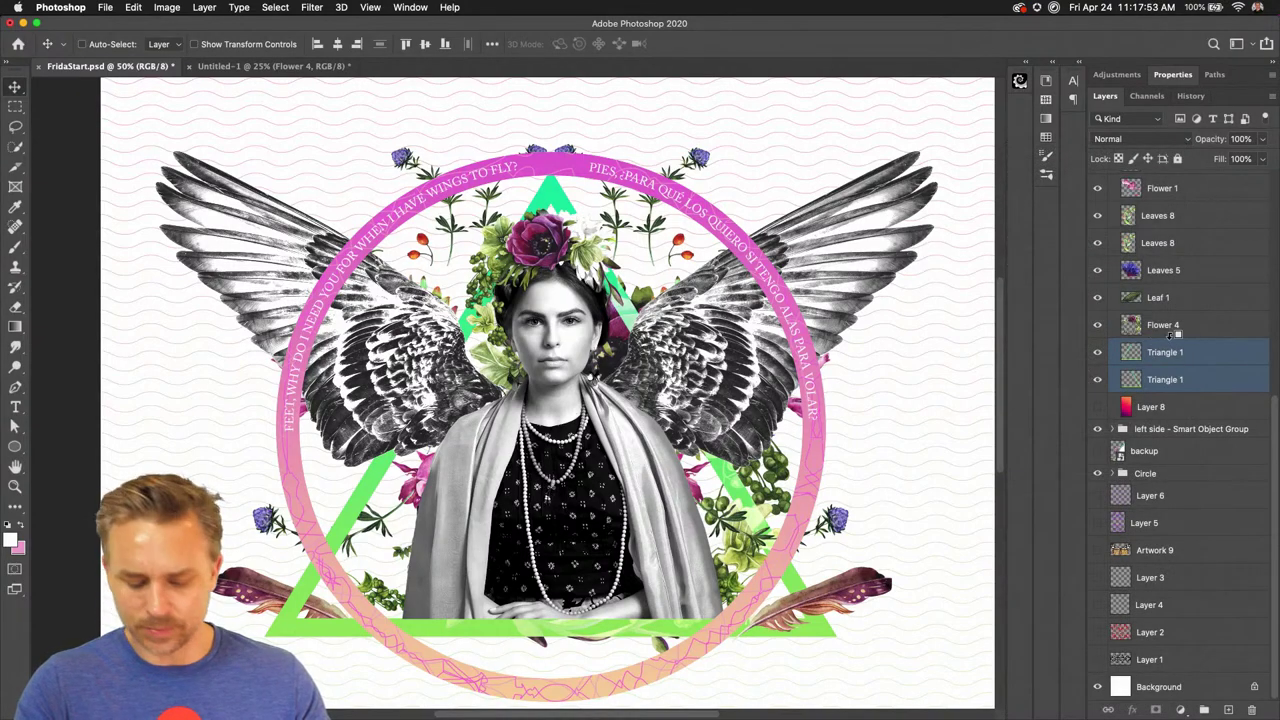
Clip Flower 4 to the upper Triangle 1 layer again and recheck the merge options for both triangles
alt+click(1172, 337)
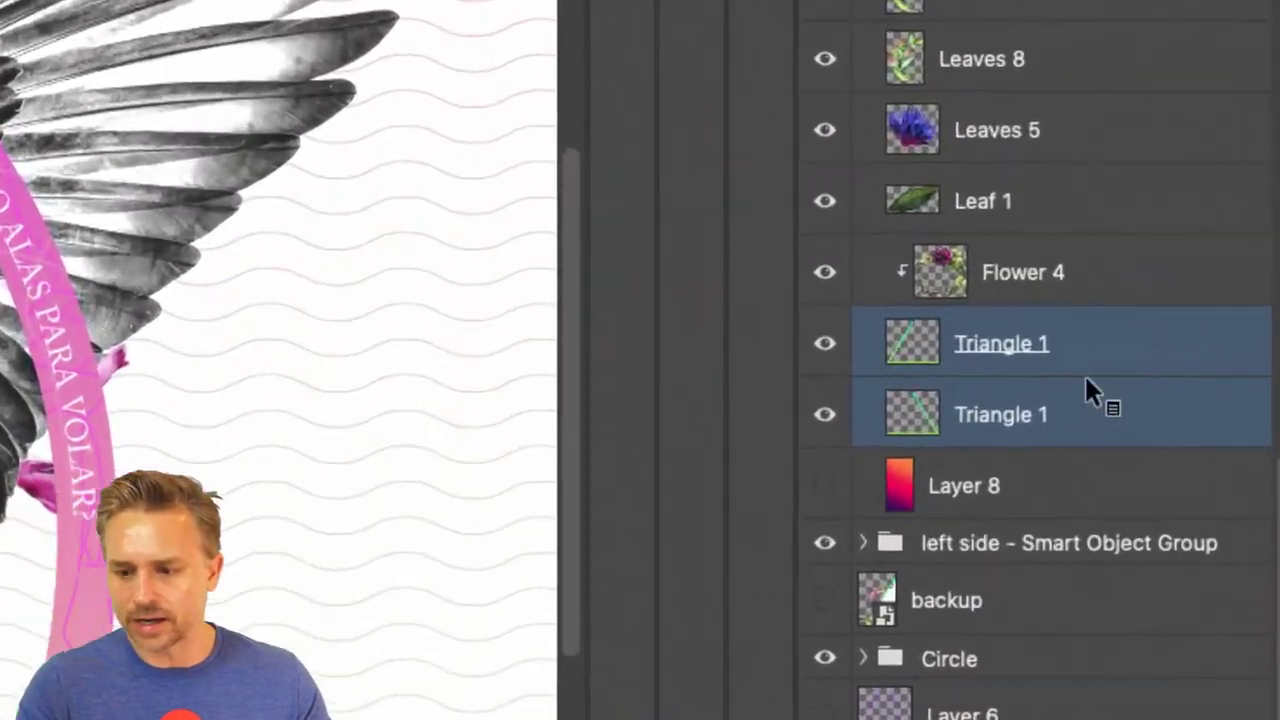
right_click(1087, 390)
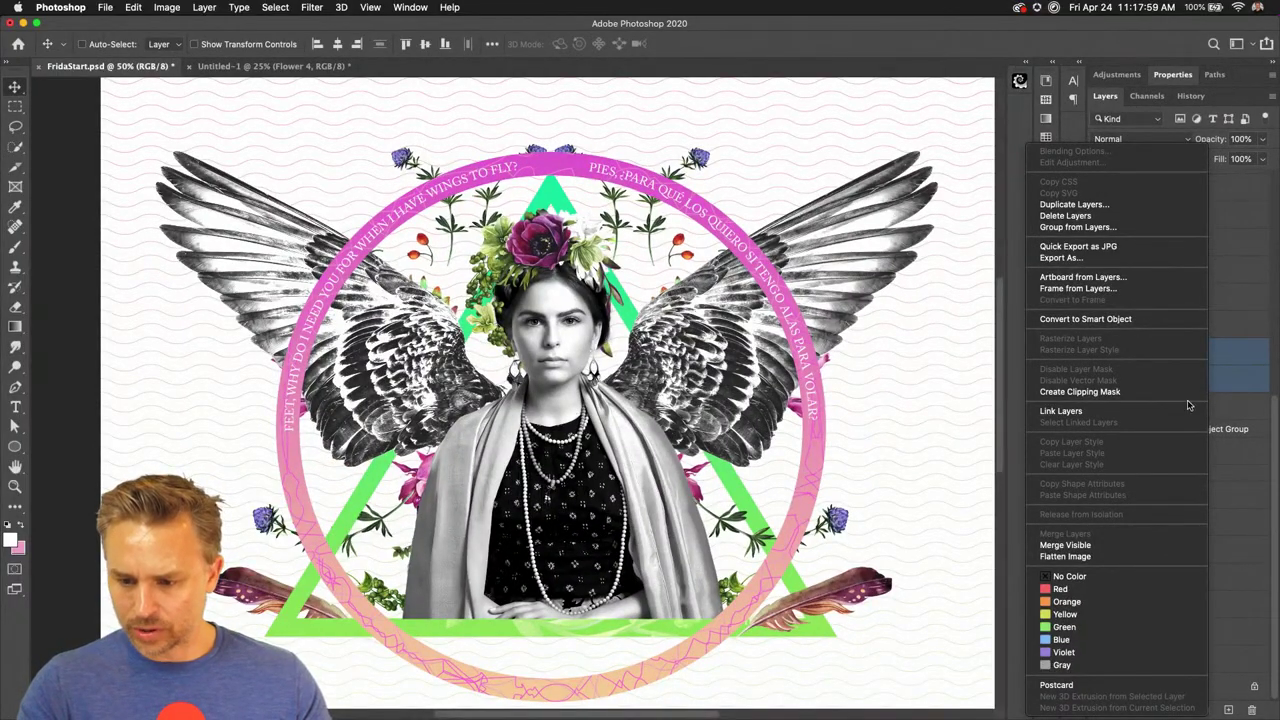
click(1255, 368)
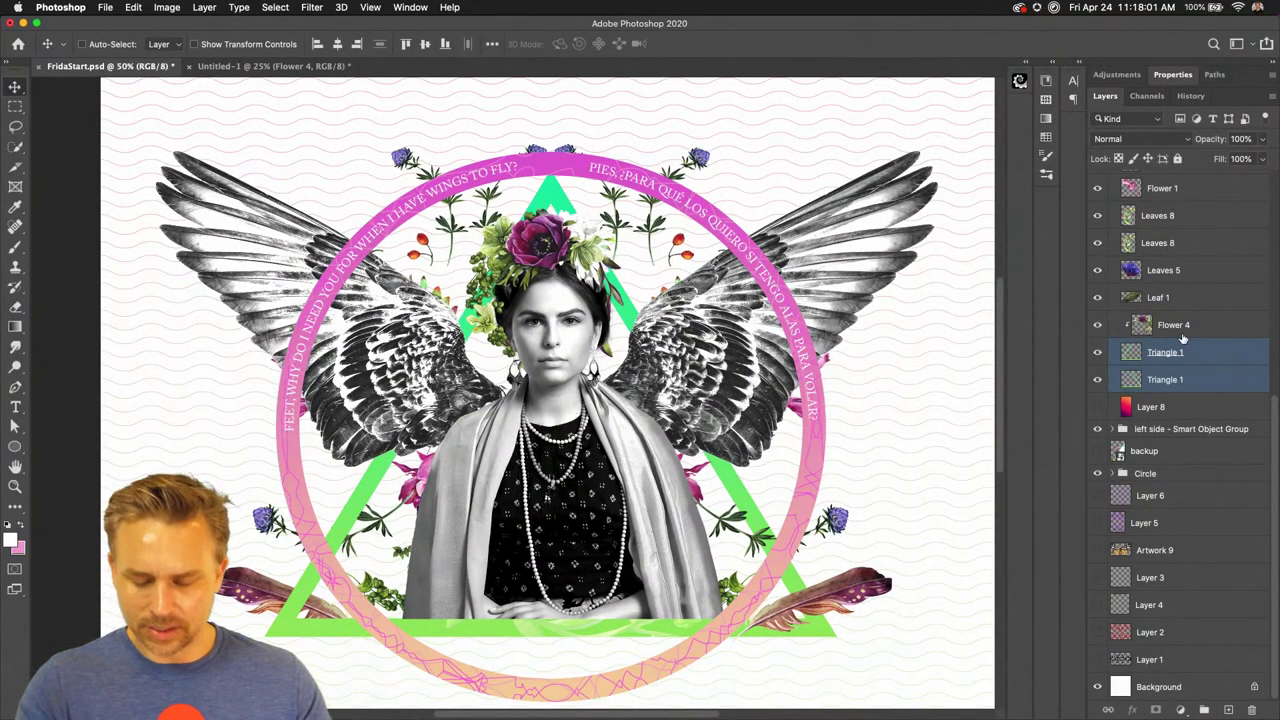
Release Flower 4 from its clipping mask and merge the two Triangle 1 layers into one
alt+click(1182, 338)
click(1170, 352)
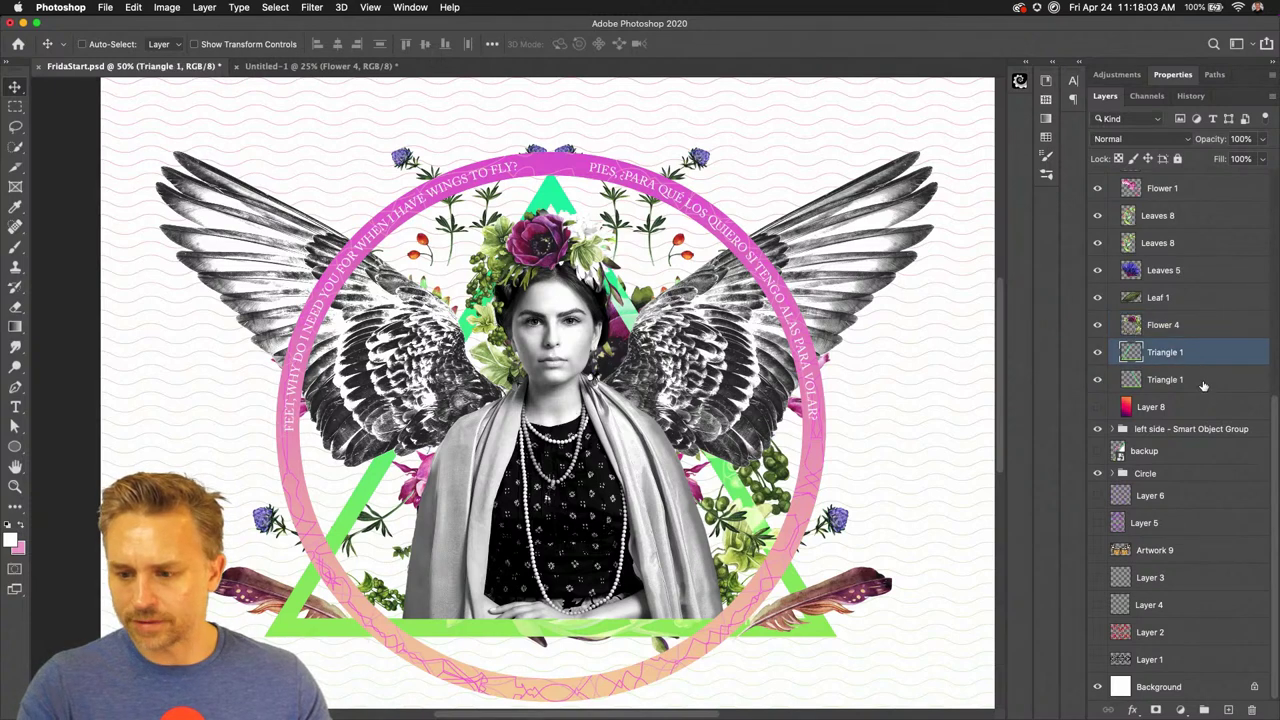
shift+click(1203, 385)
right_click(1228, 380)
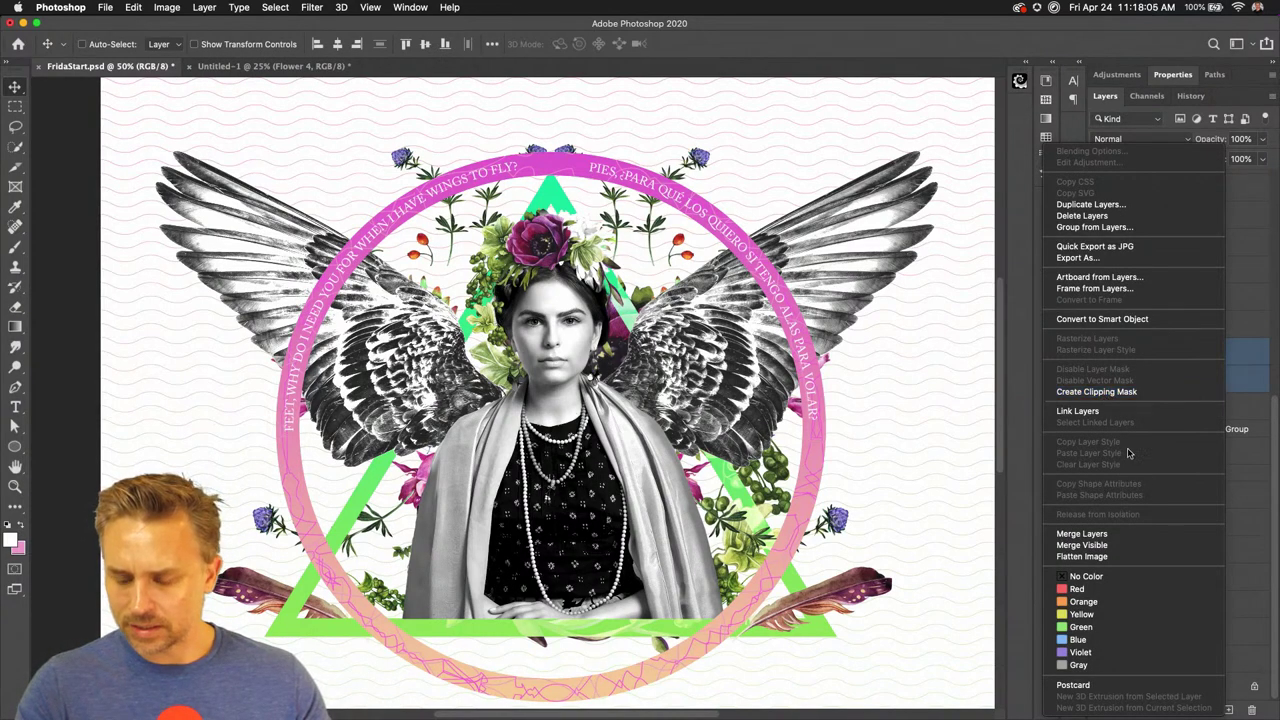
click(1104, 537)
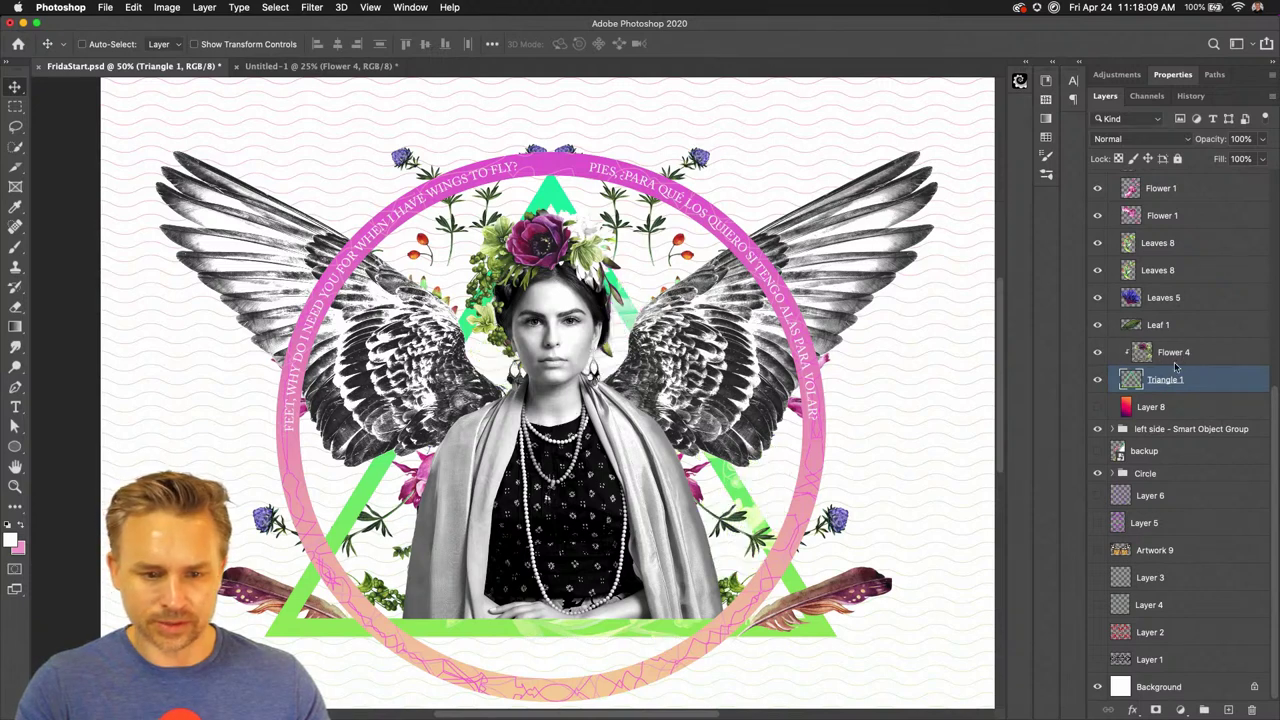
Clip Flower 4 to the merged Triangle 1 layer and toggle its visibility to check the effect
click(1176, 364)
drag(1176, 368, 1176, 358)
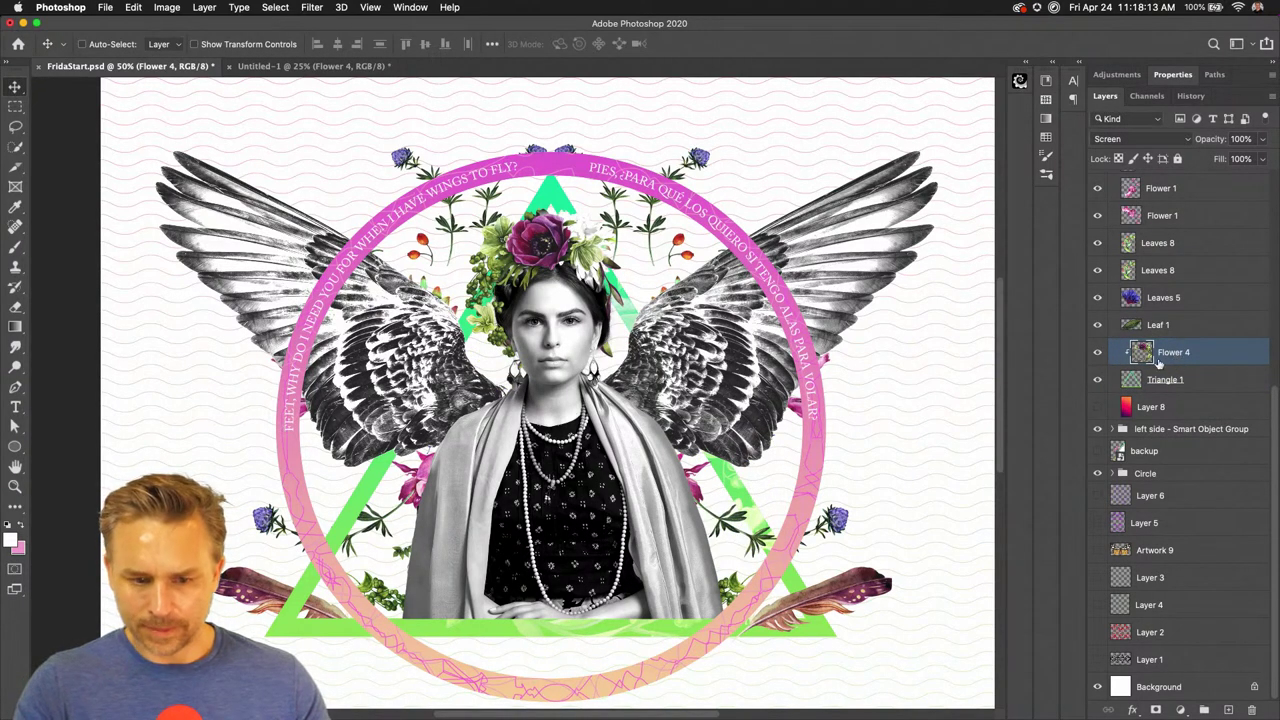
click(1098, 353)
click(1098, 353)
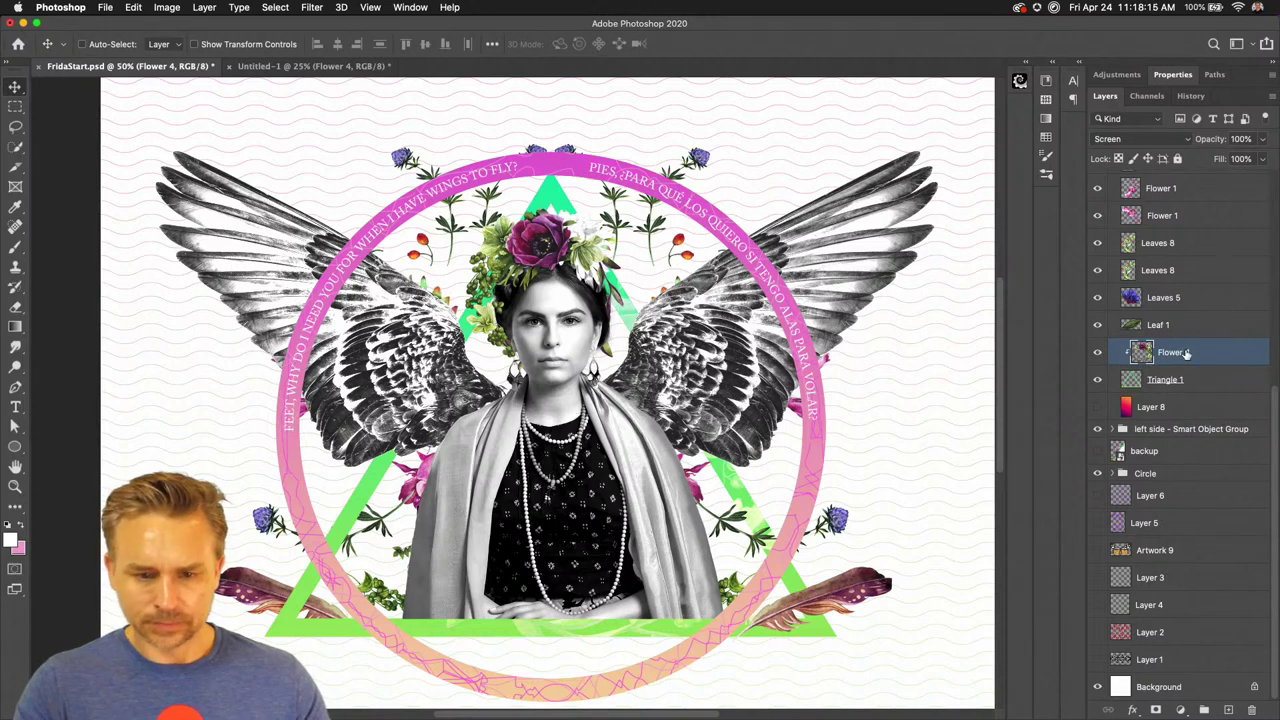
Move the clipped Flower 4 and Triangle 1 layers together above the upper Circle group, directly below the masked Flower 4
shift+click(1183, 379)
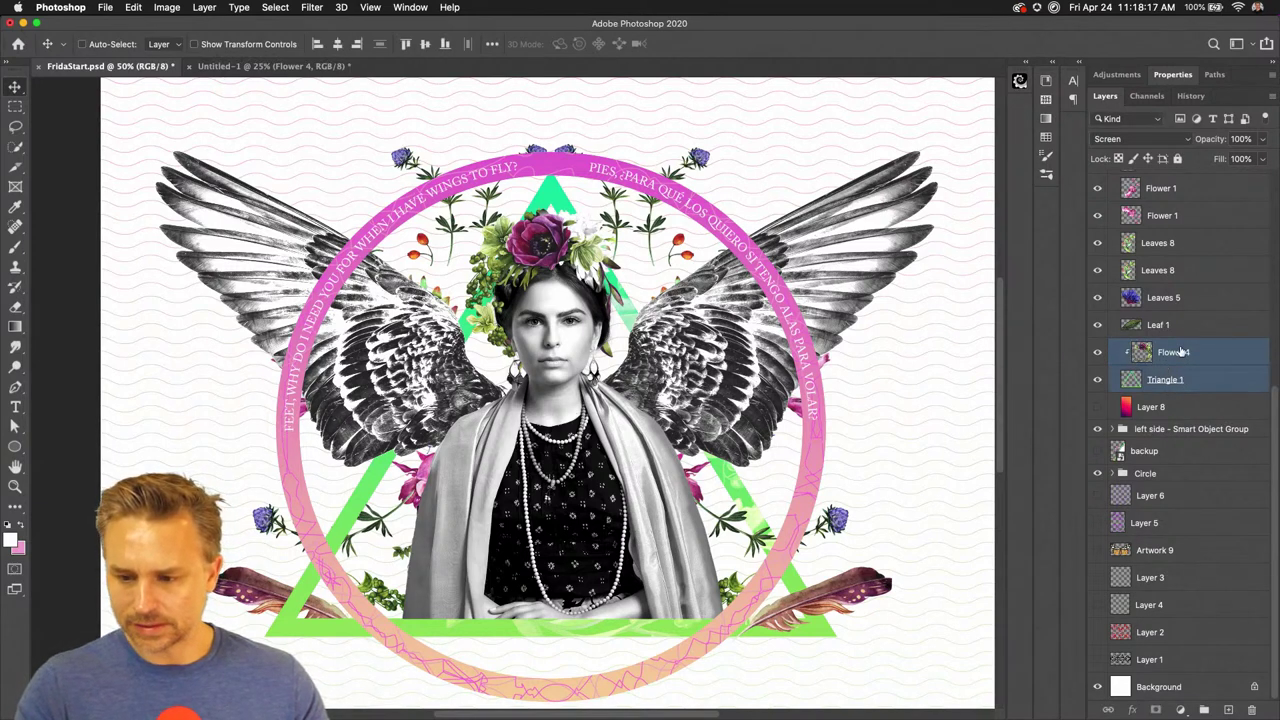
scroll(1183, 379, up, 3)
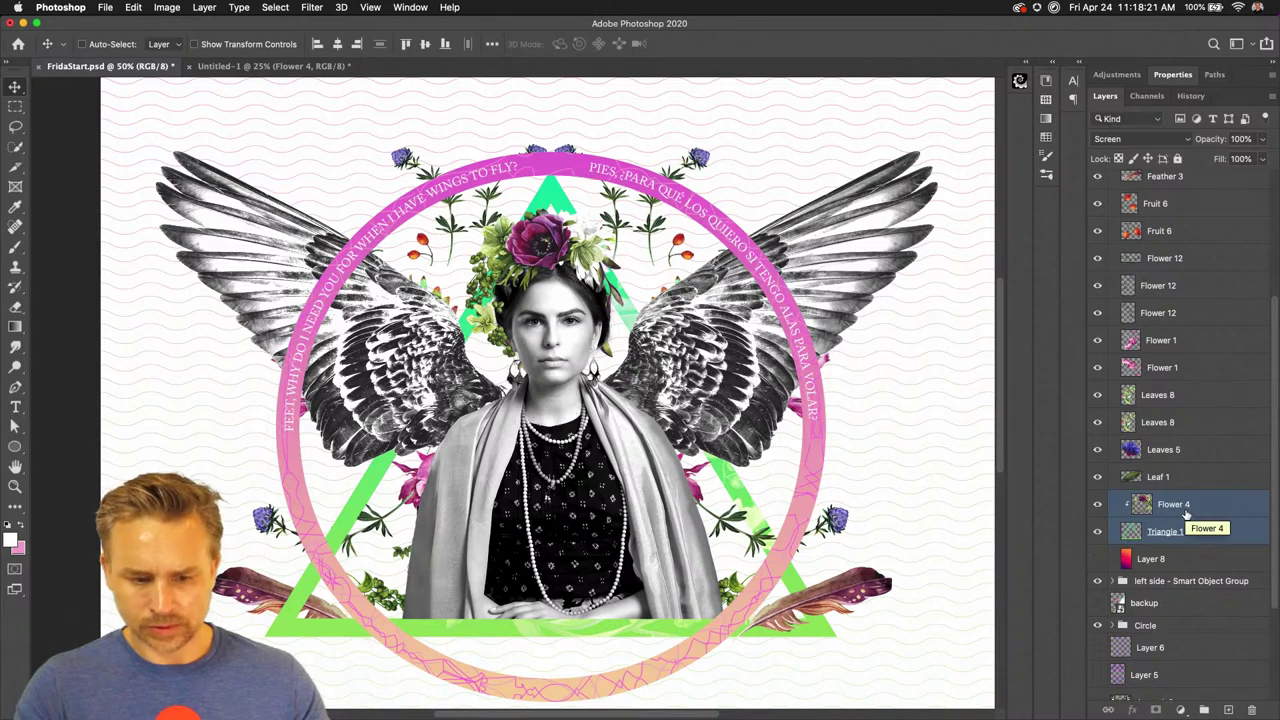
scroll(1186, 514, up, 2)
drag(1195, 563, 1165, 200)
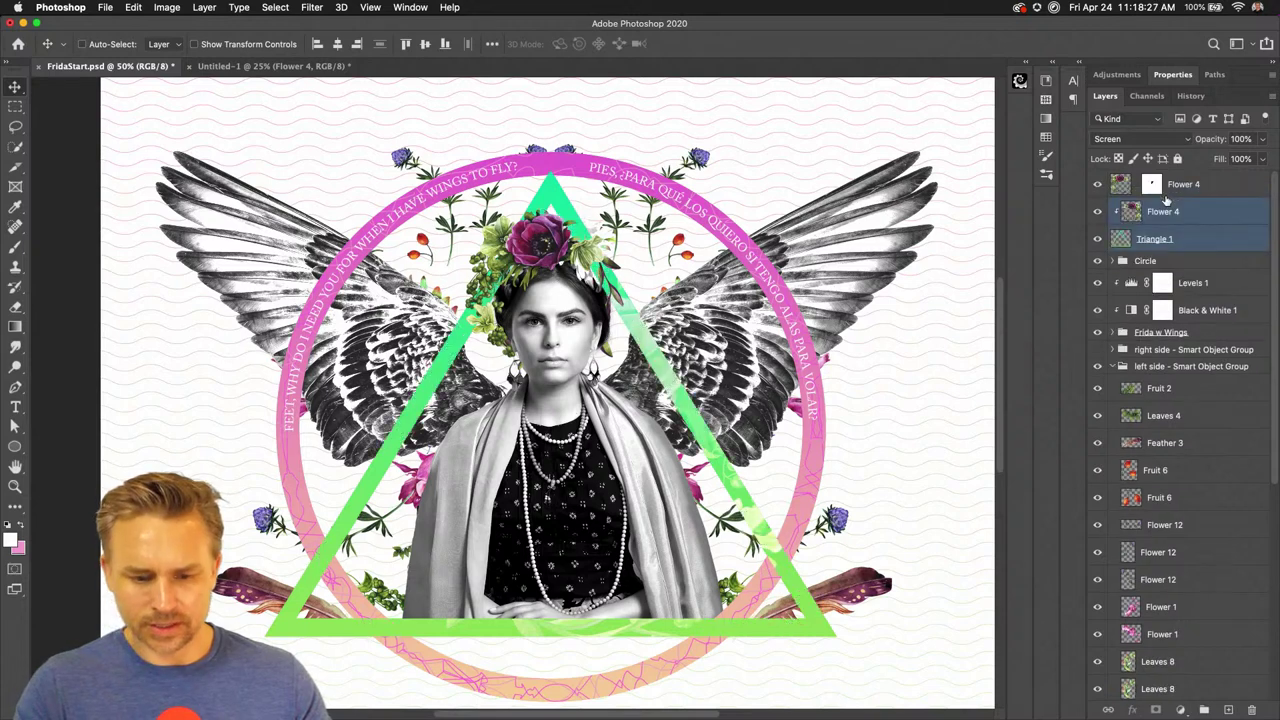
Add a layer mask to Triangle 1 and hide its upper part by filling a freehand selection around the wings with black
click(1181, 242)
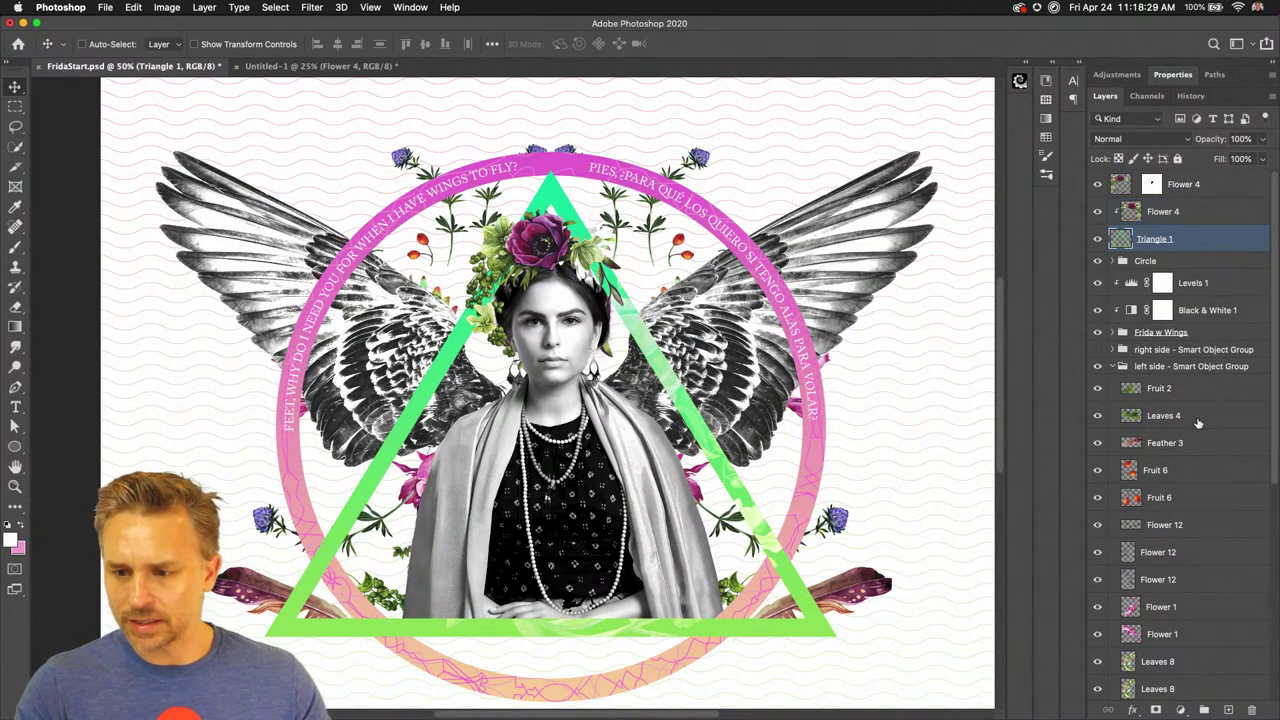
click(1155, 709)
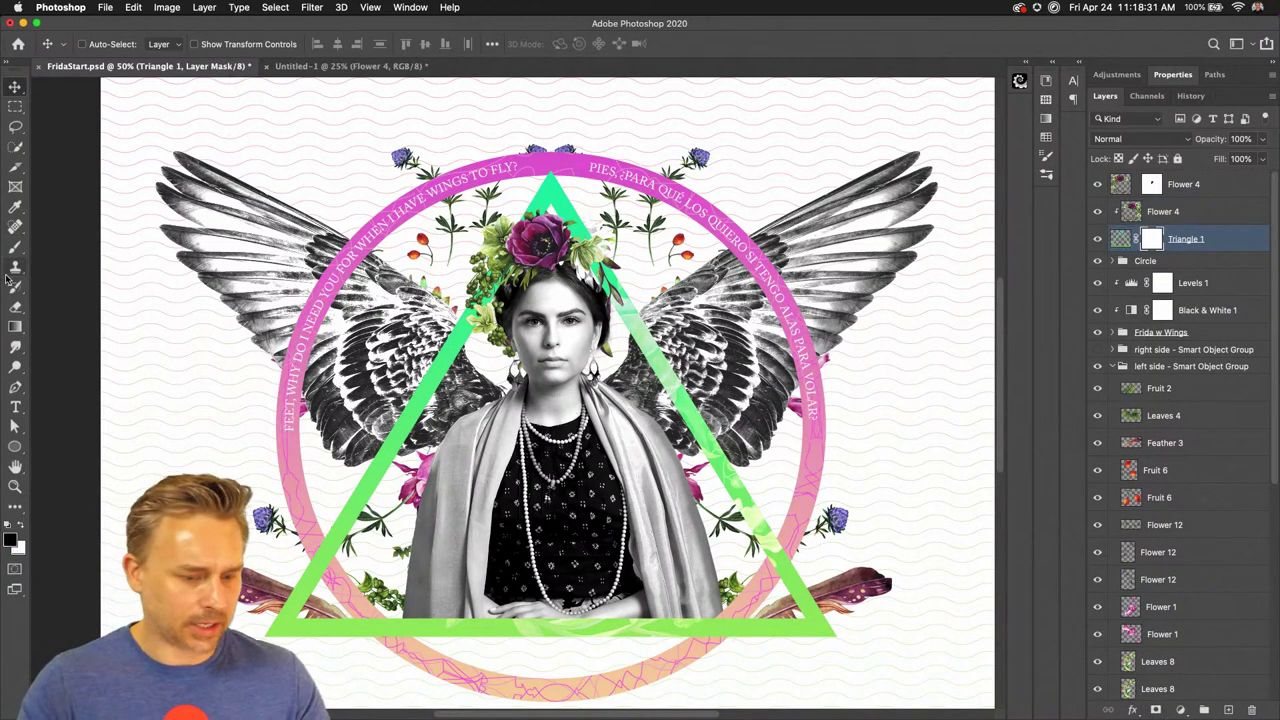
click(15, 126)
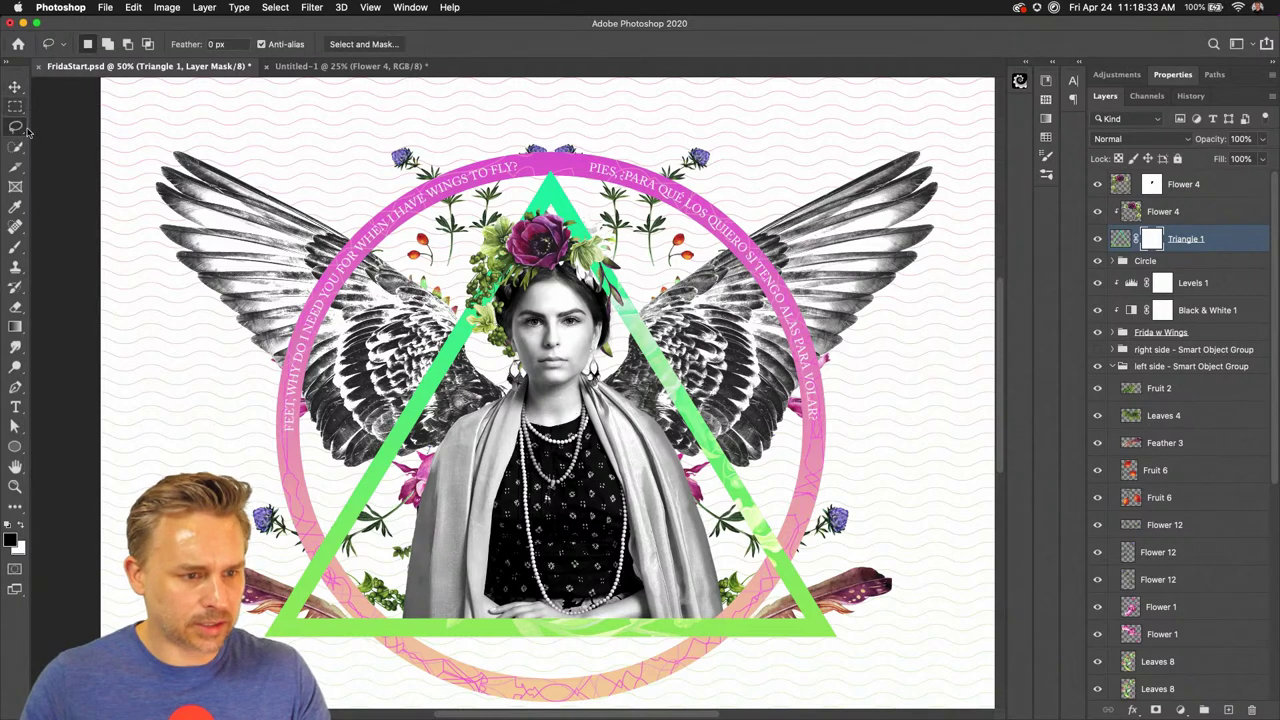
mouse_move(296, 476)
mouse_down()
mouse_move(466, 501)
mouse_move(746, 515)
mouse_move(843, 461)
mouse_move(939, 216)
mouse_move(310, 168)
mouse_move(215, 268)
mouse_move(214, 325)
mouse_up()
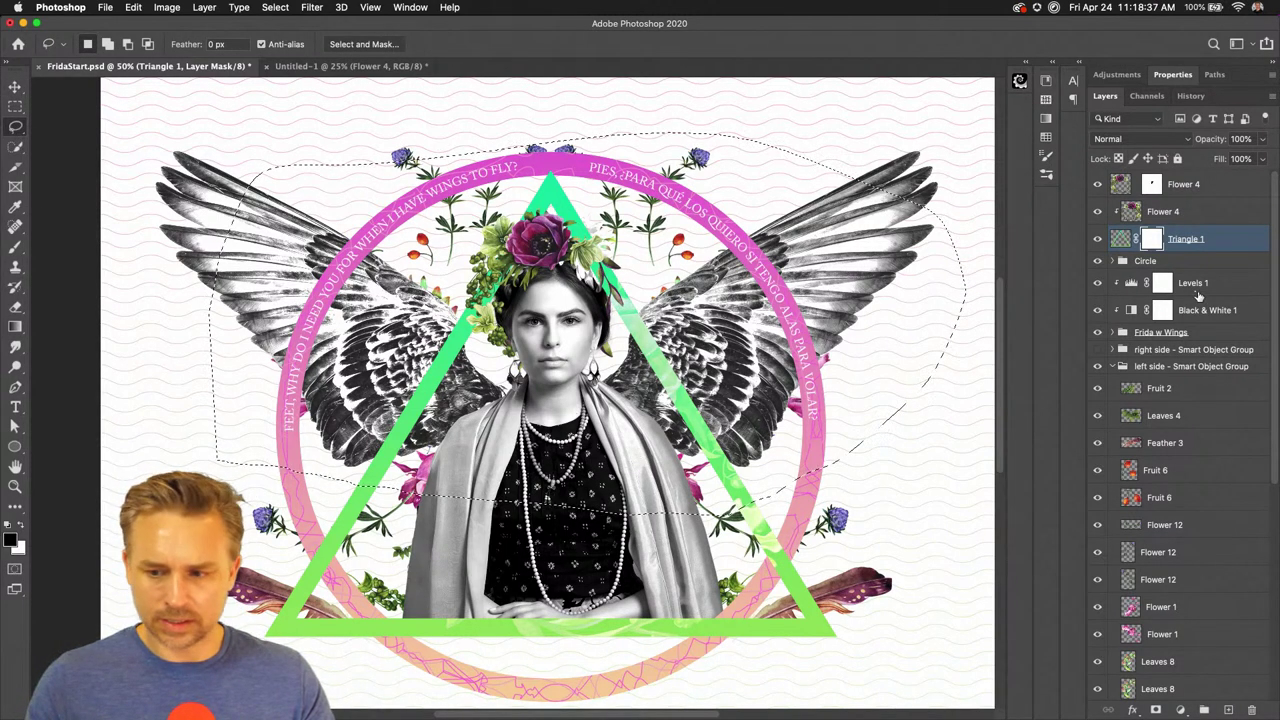
key(shift+BackSpace)
key(Return)
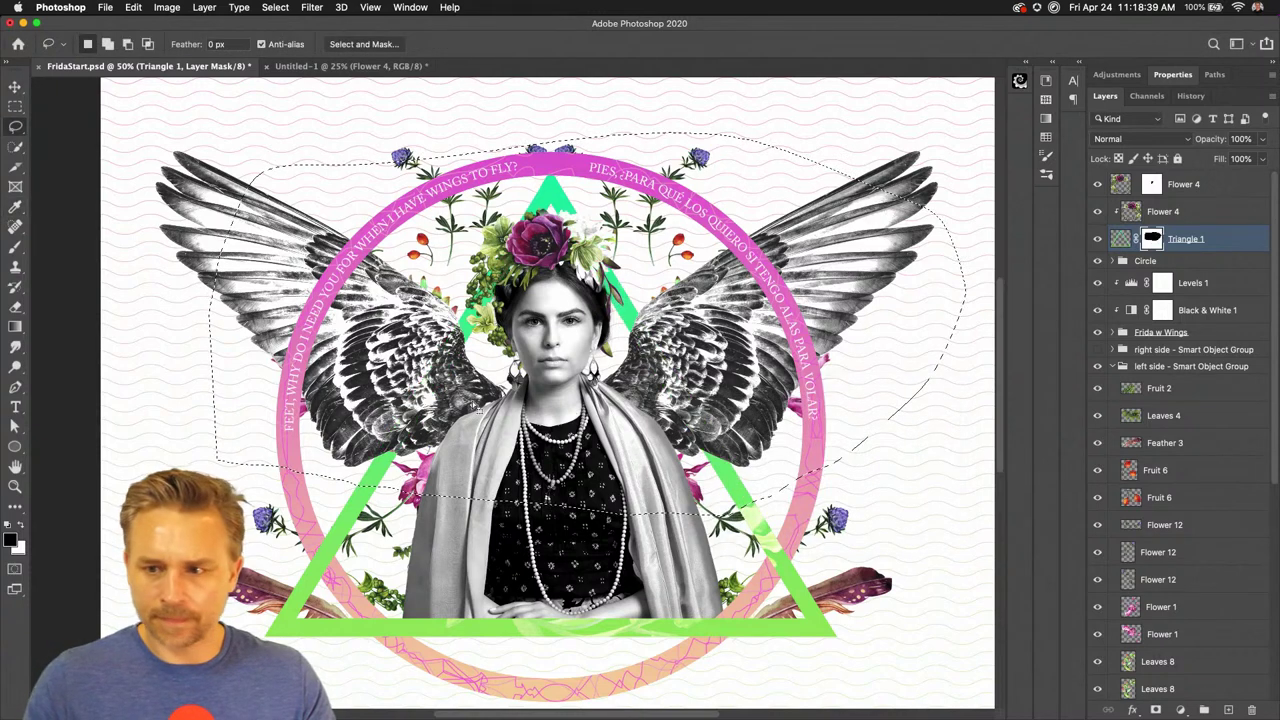
key(ctrl+d)
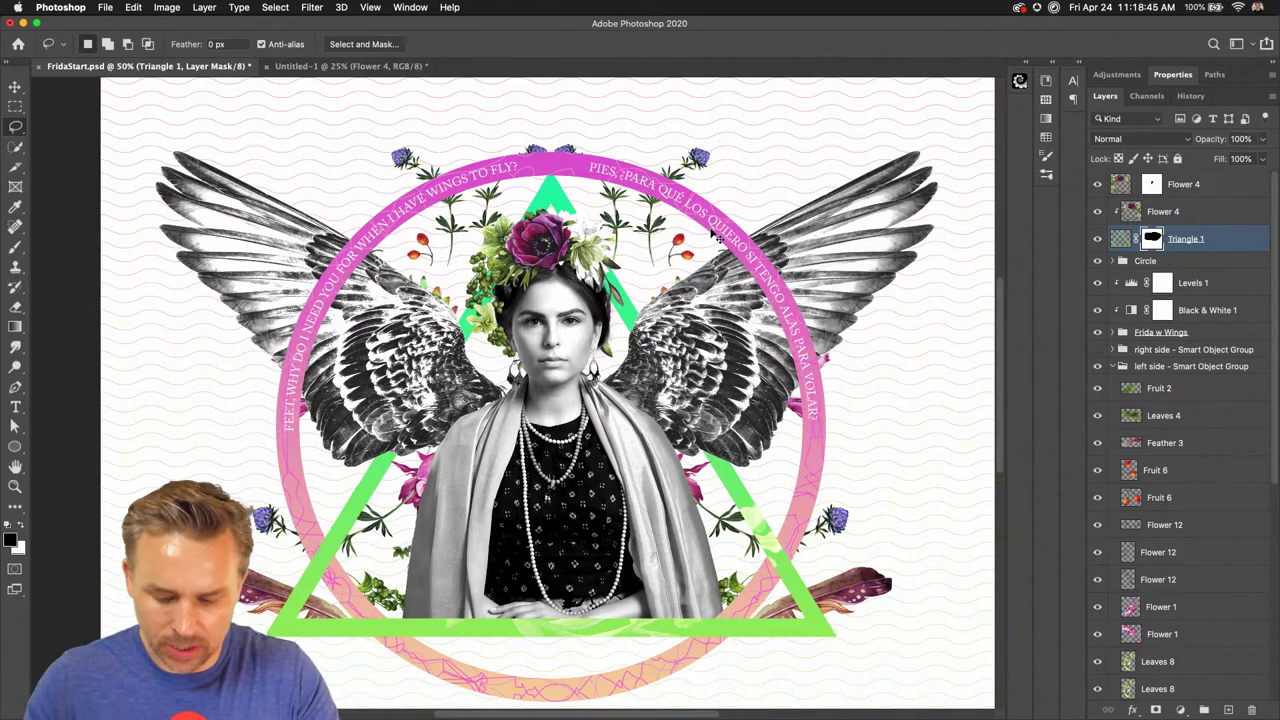
Toggle the masked Triangle 1 layer's visibility to compare the whole composition with and without it
key(super+minus)
click(1097, 238)
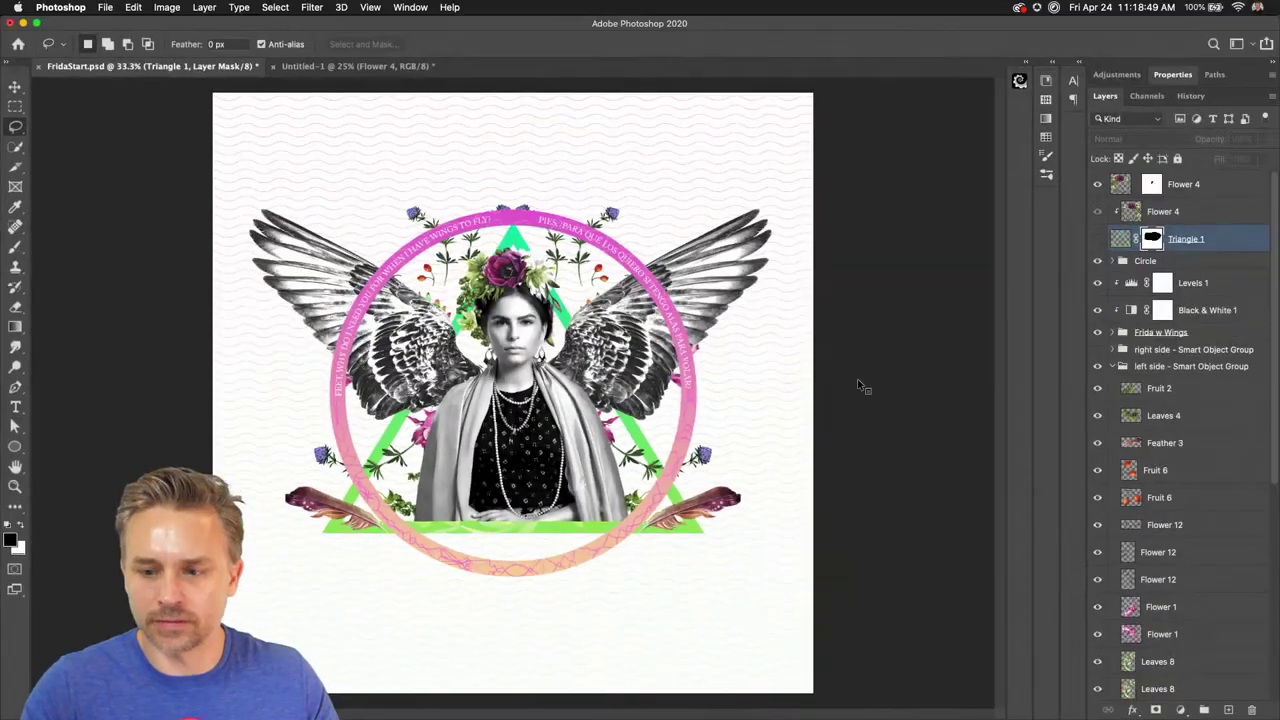
click(1098, 240)
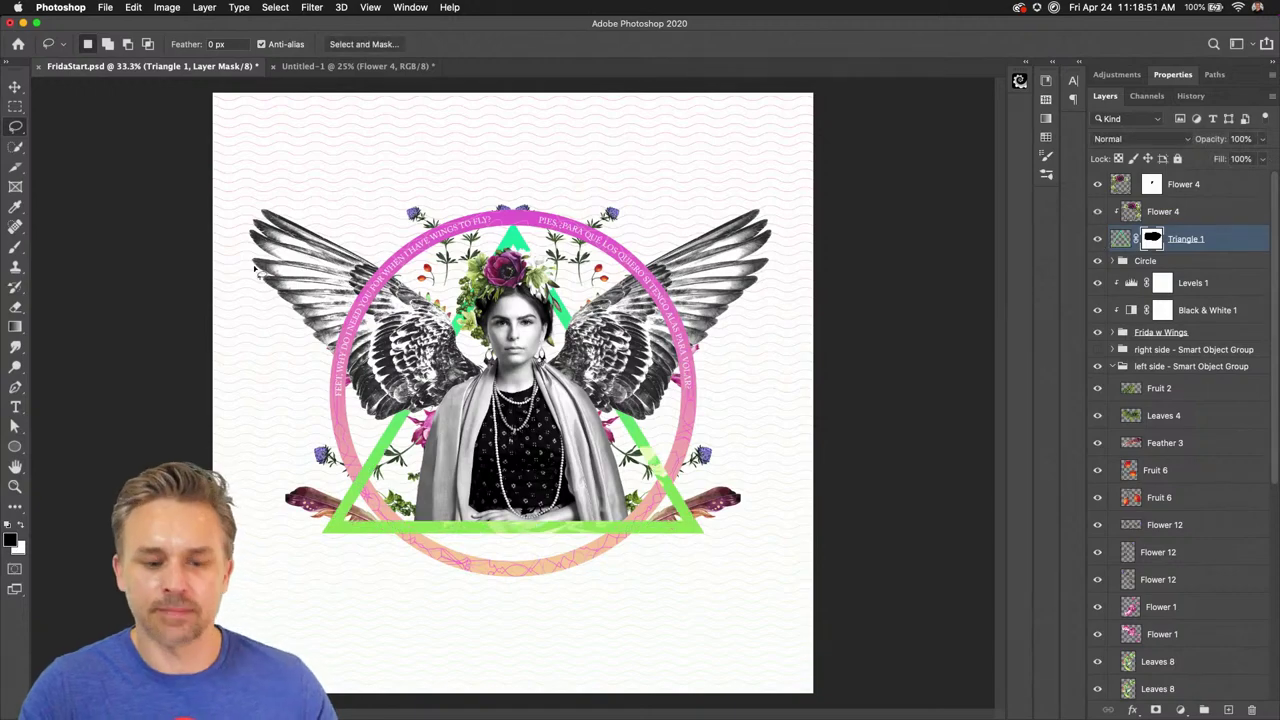
key(super+equal)
key(super+equal)
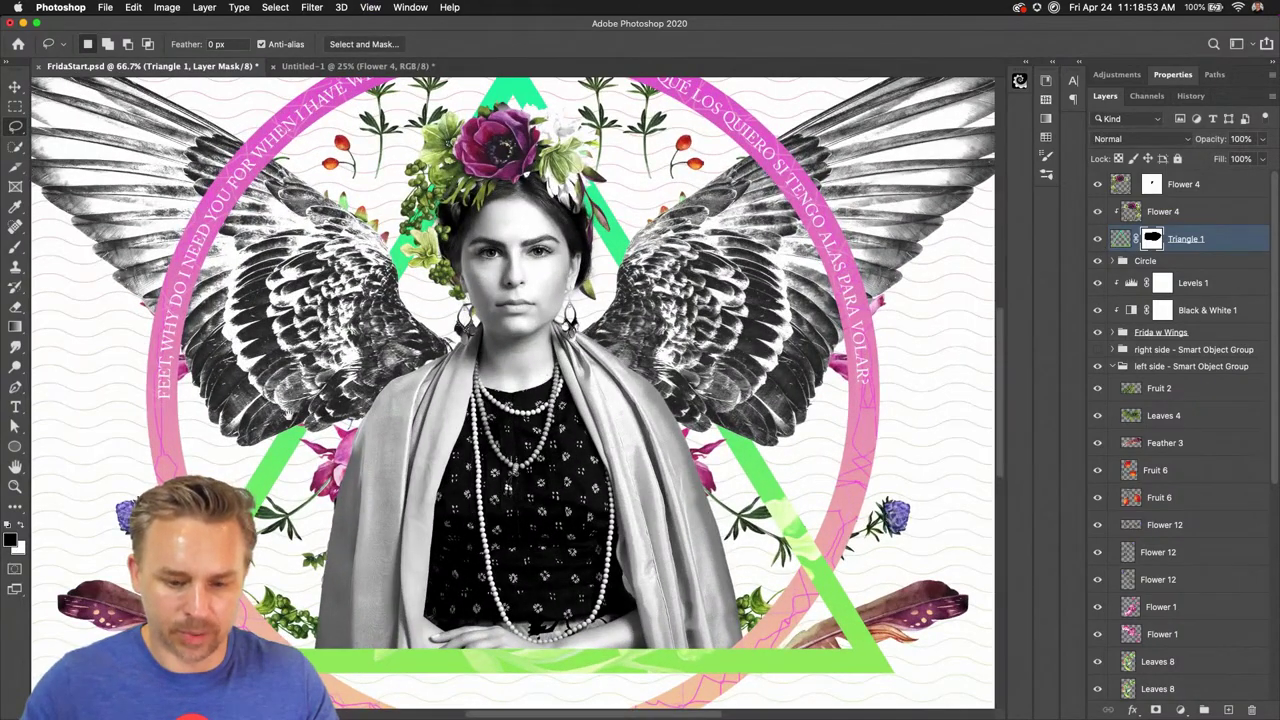
scroll(356, 282, left, 3)
key(v)
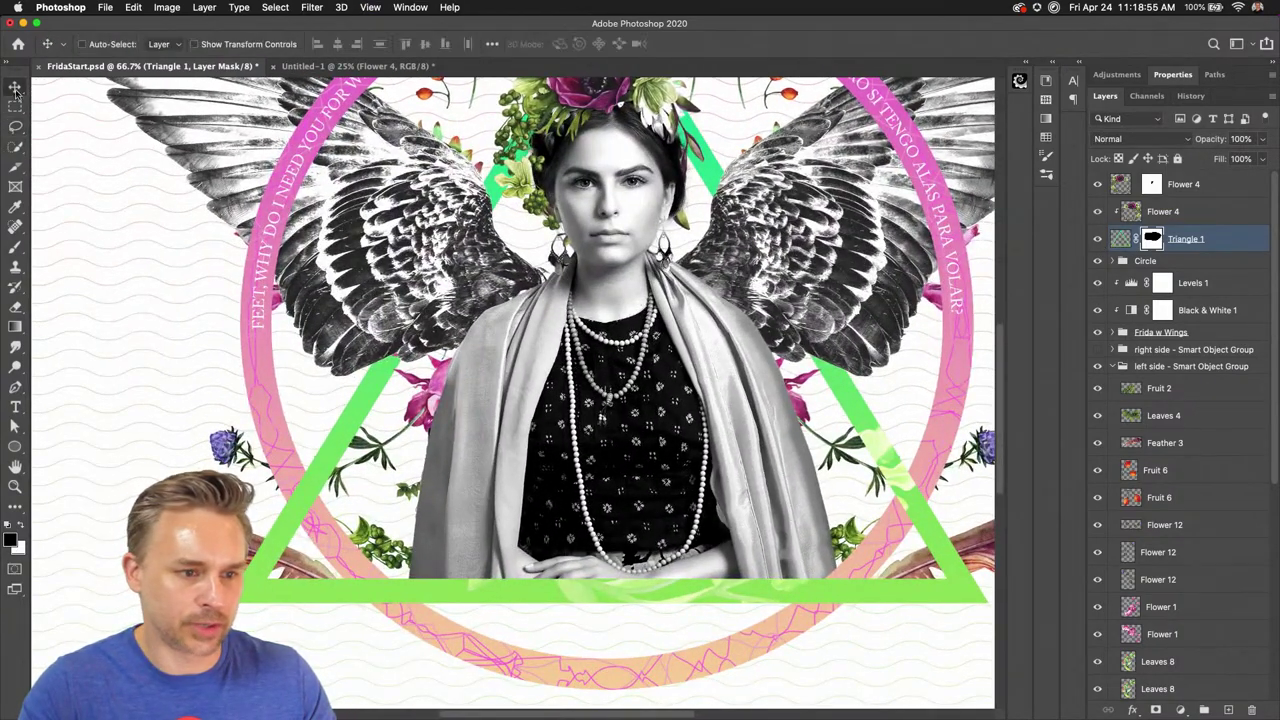
mouse_move(643, 399)
mouse_down()
mouse_move(545, 506)
mouse_move(473, 491)
mouse_move(547, 301)
mouse_move(548, 323)
mouse_up()
key(super+z)
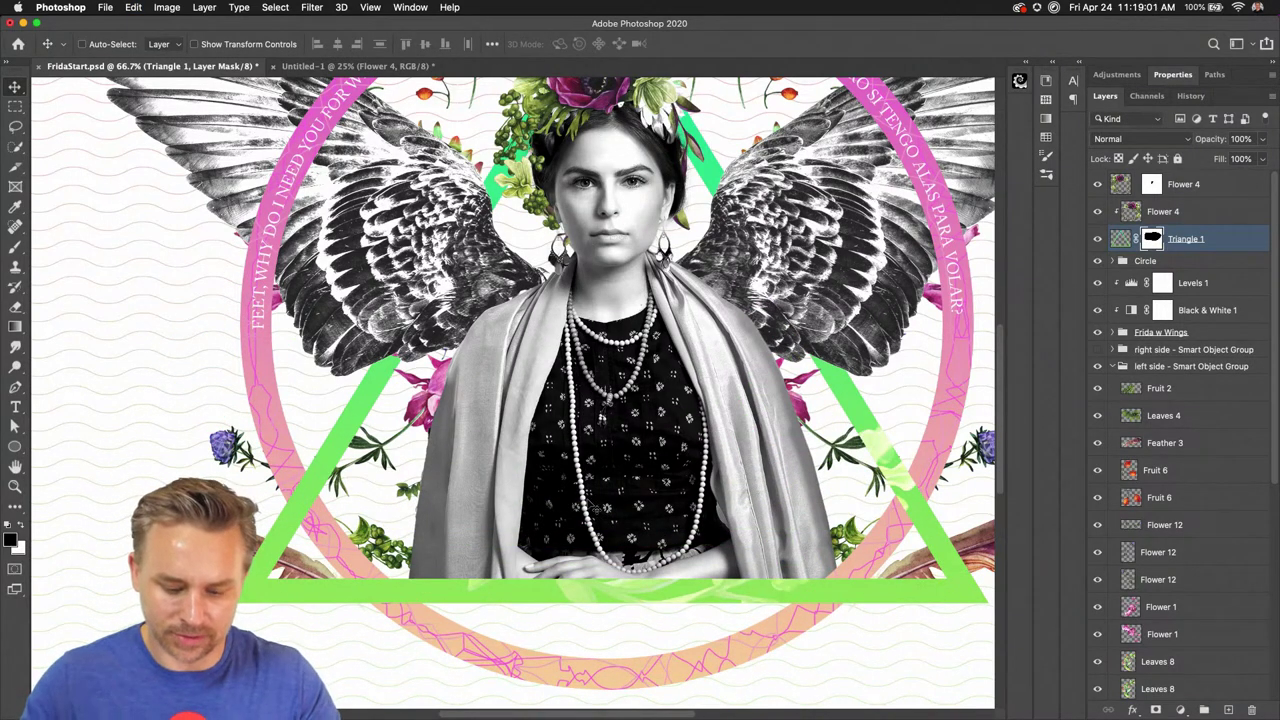
key(super+minus)
key(super+minus)
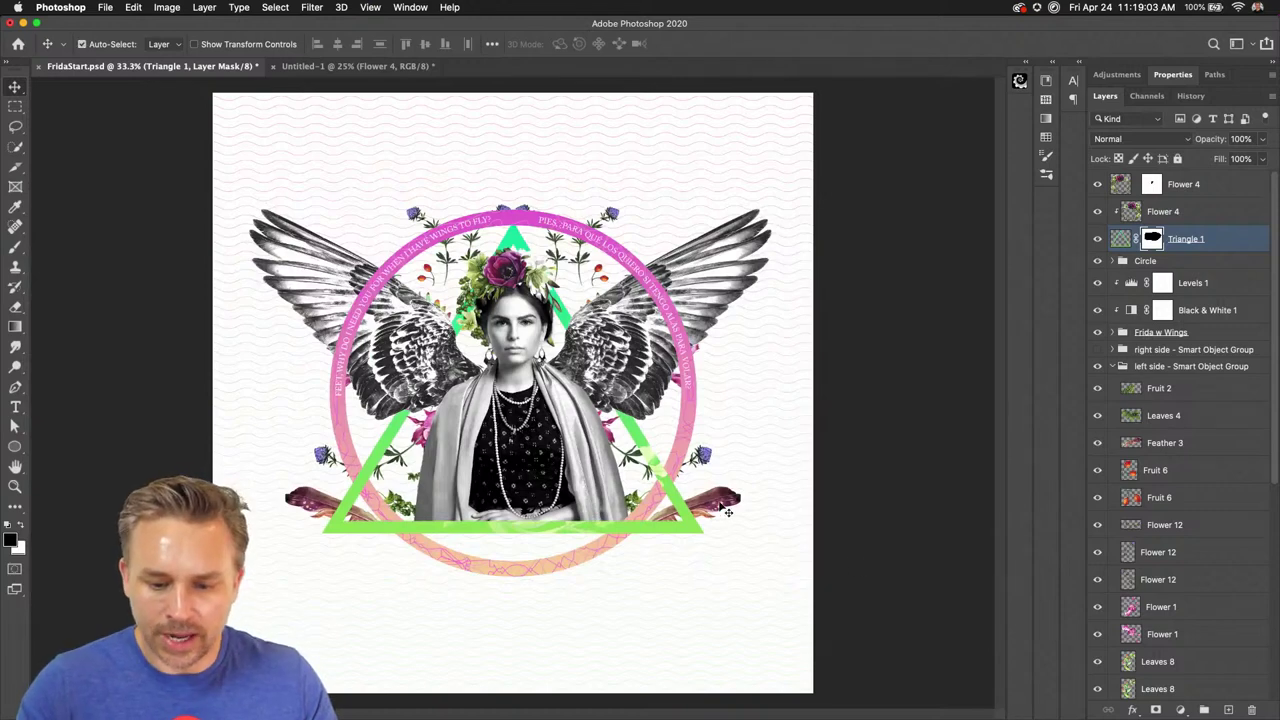
Collapse the upper left side group and expand the lower Circle group
click(1160, 443)
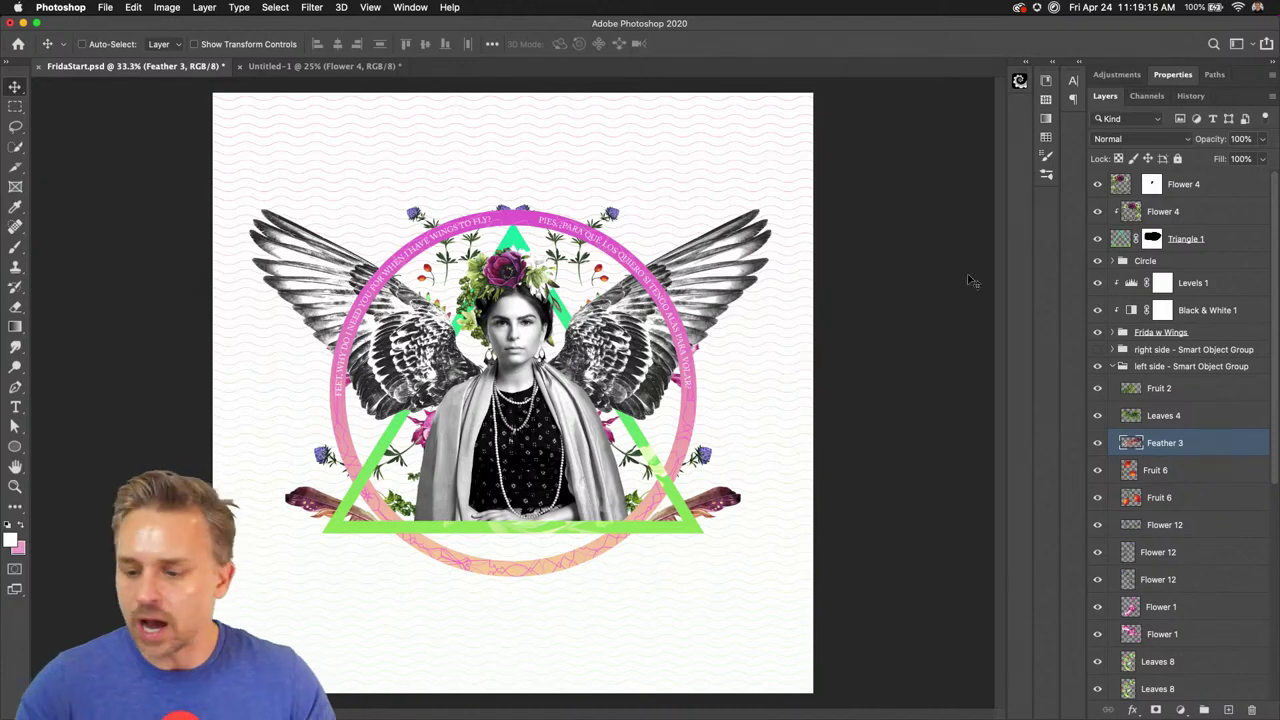
click(1112, 367)
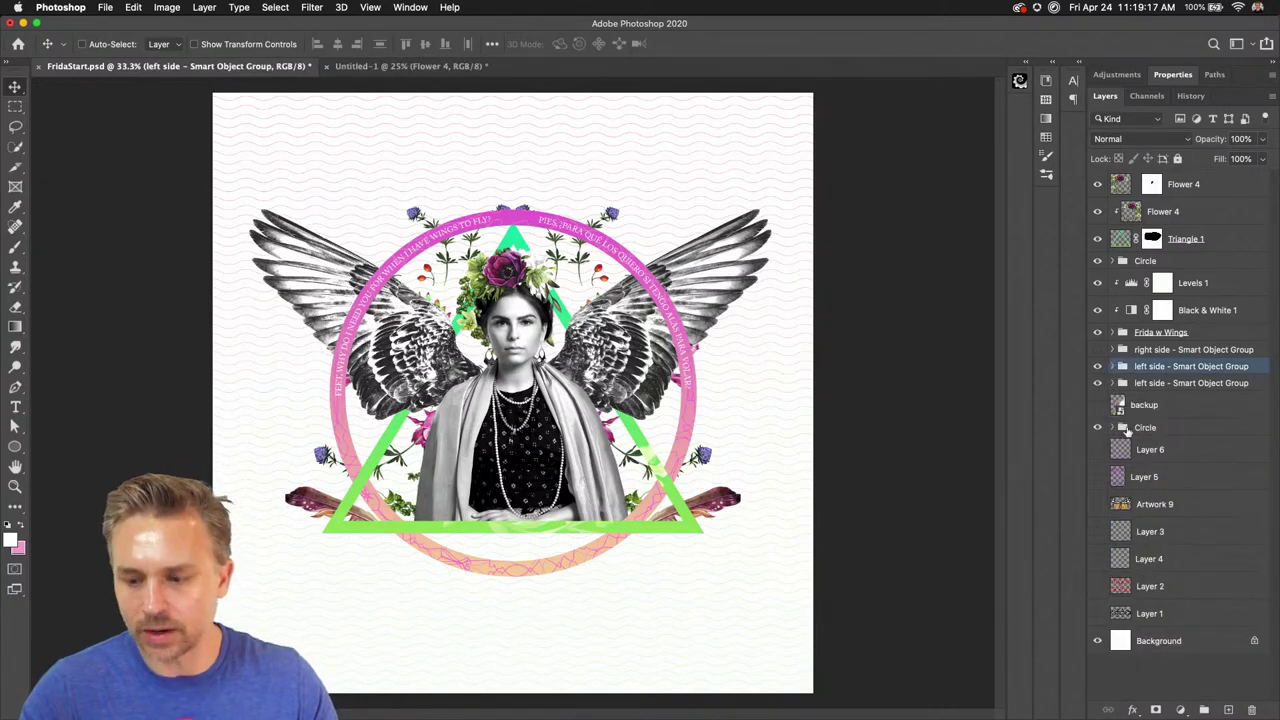
click(1158, 428)
click(1150, 452)
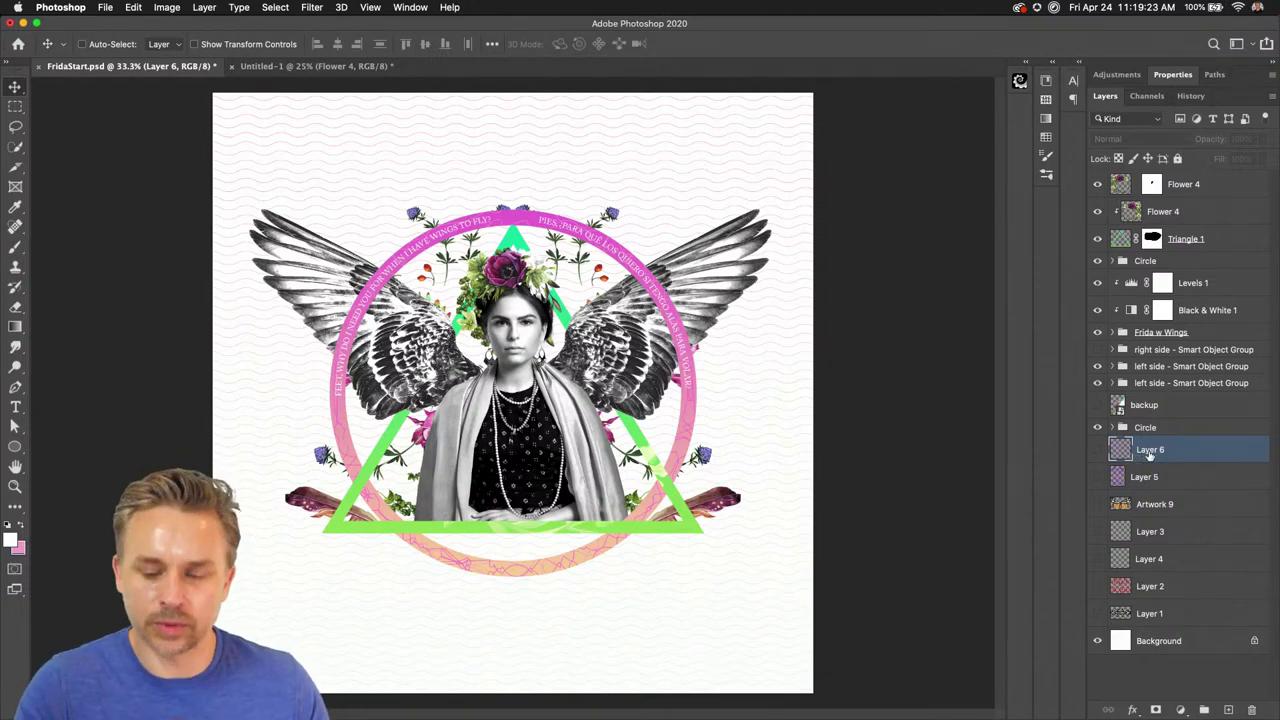
click(1113, 429)
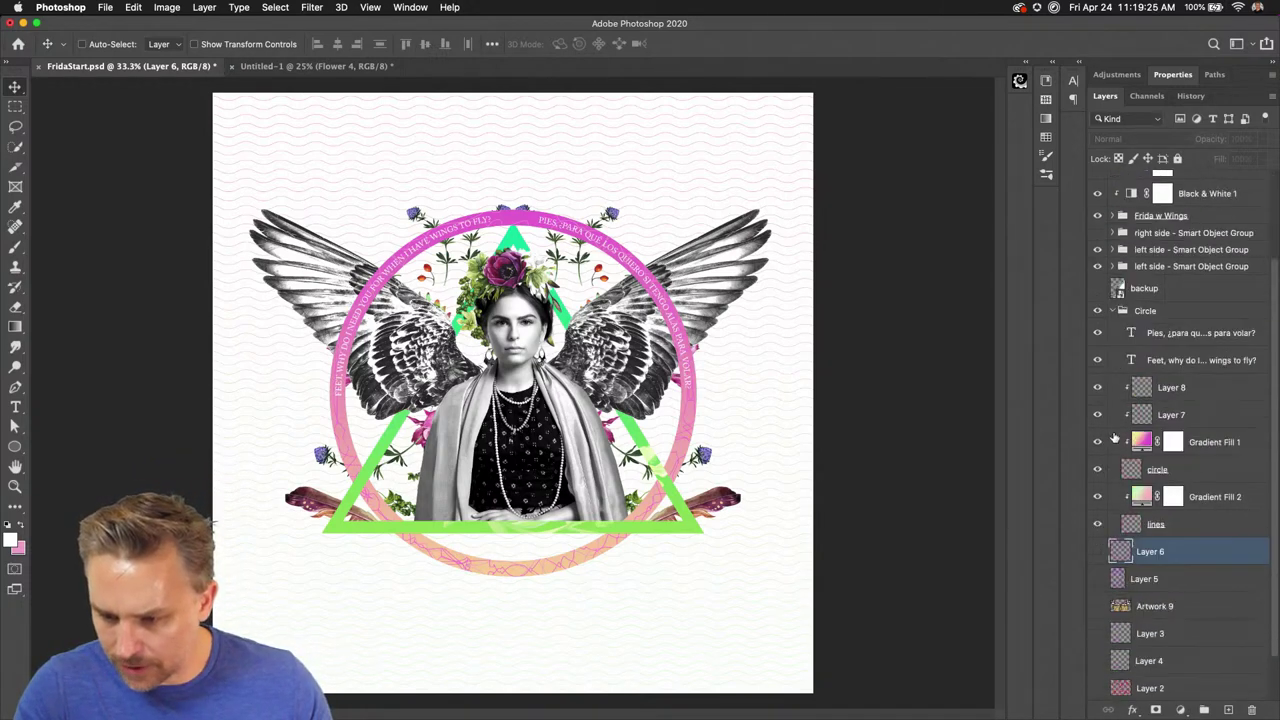
Move the lines layer and its clipped Gradient Fill 2 out of the Circle group, between Layer 6 and Layer 5
scroll(1180, 450, down, 3)
drag(1137, 531, 1175, 505)
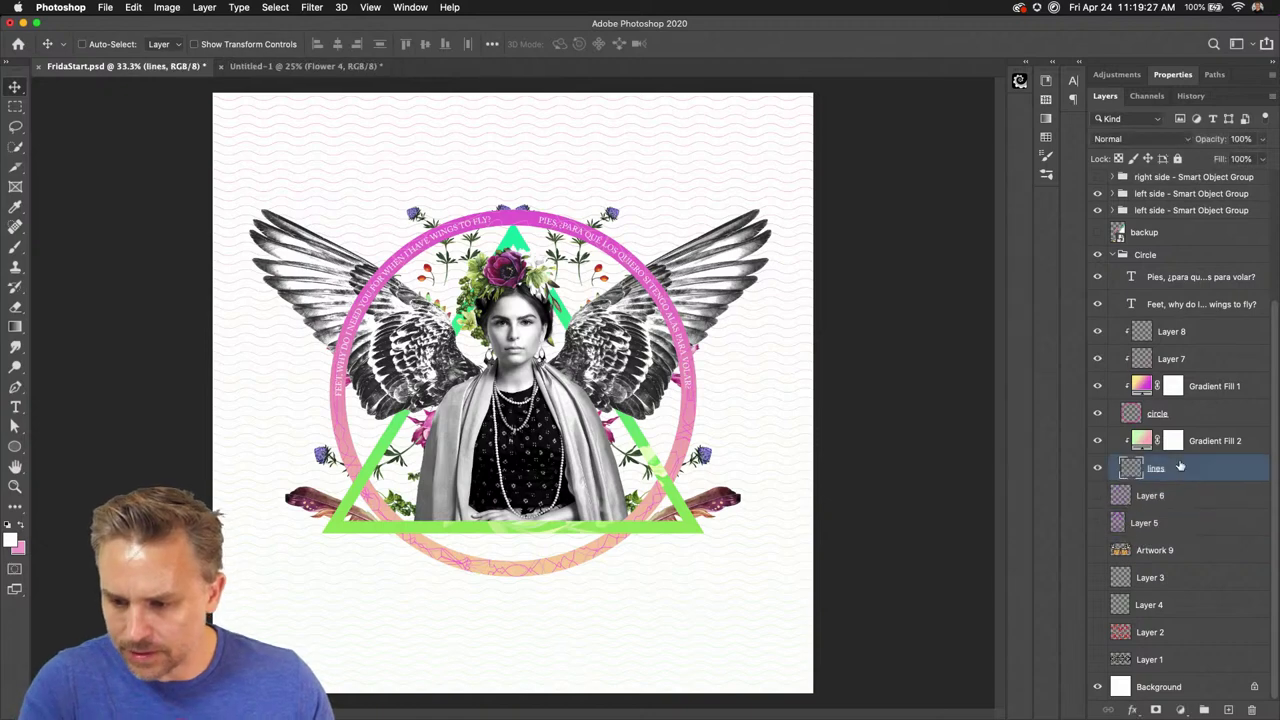
shift+click(1205, 440)
drag(1180, 448, 1165, 484)
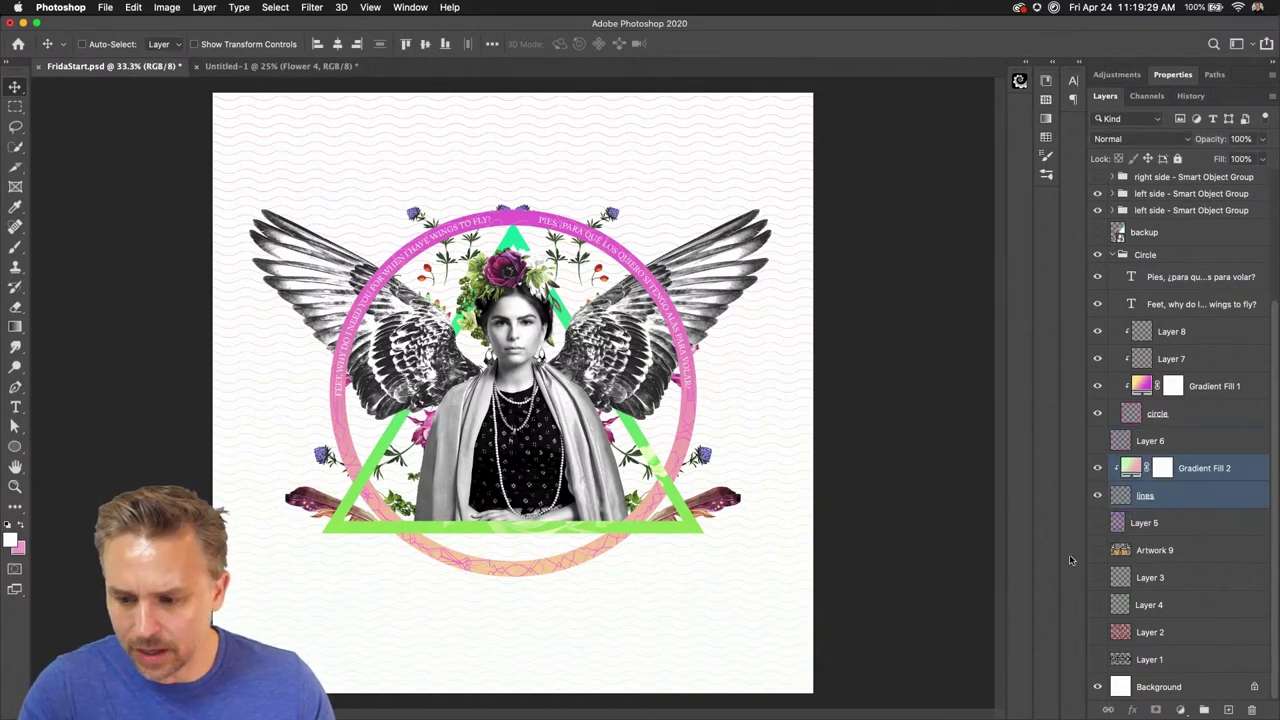
Release Gradient Fill 2 from the lines layer and give it a pale lavender-to-cream gradient preset as the background
click(1214, 480)
alt+click(1222, 482)
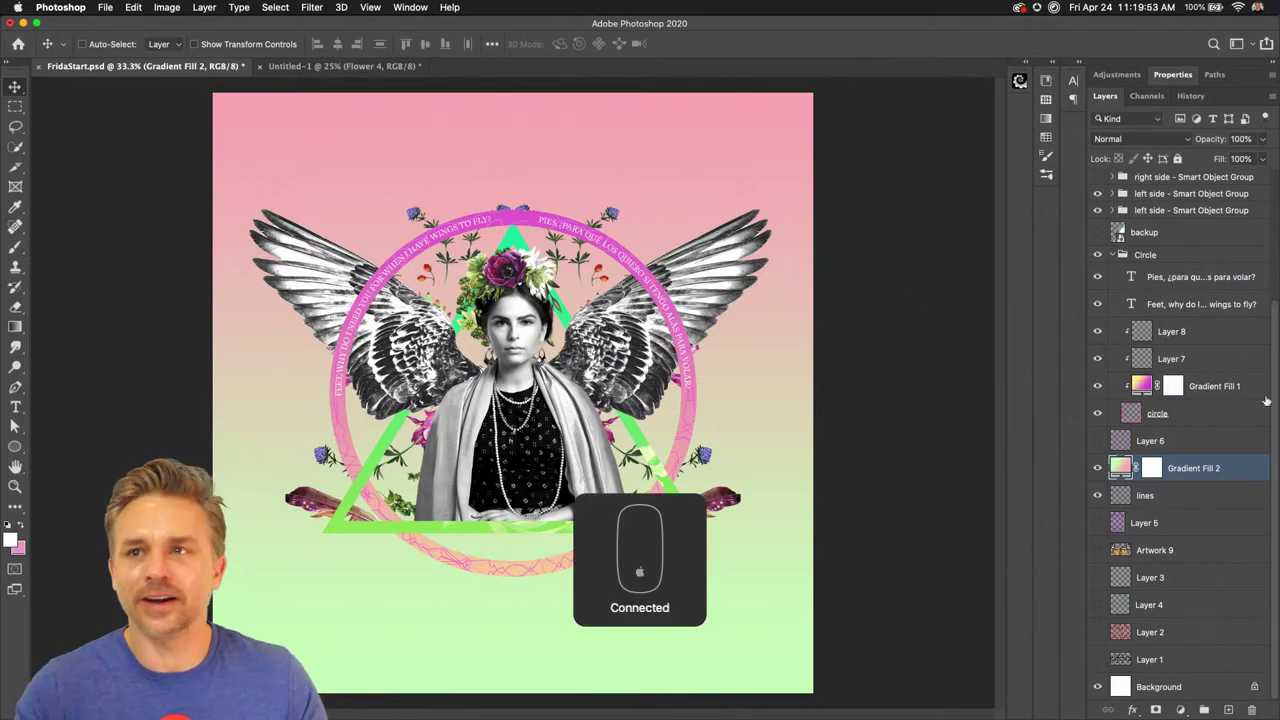
click(1079, 64)
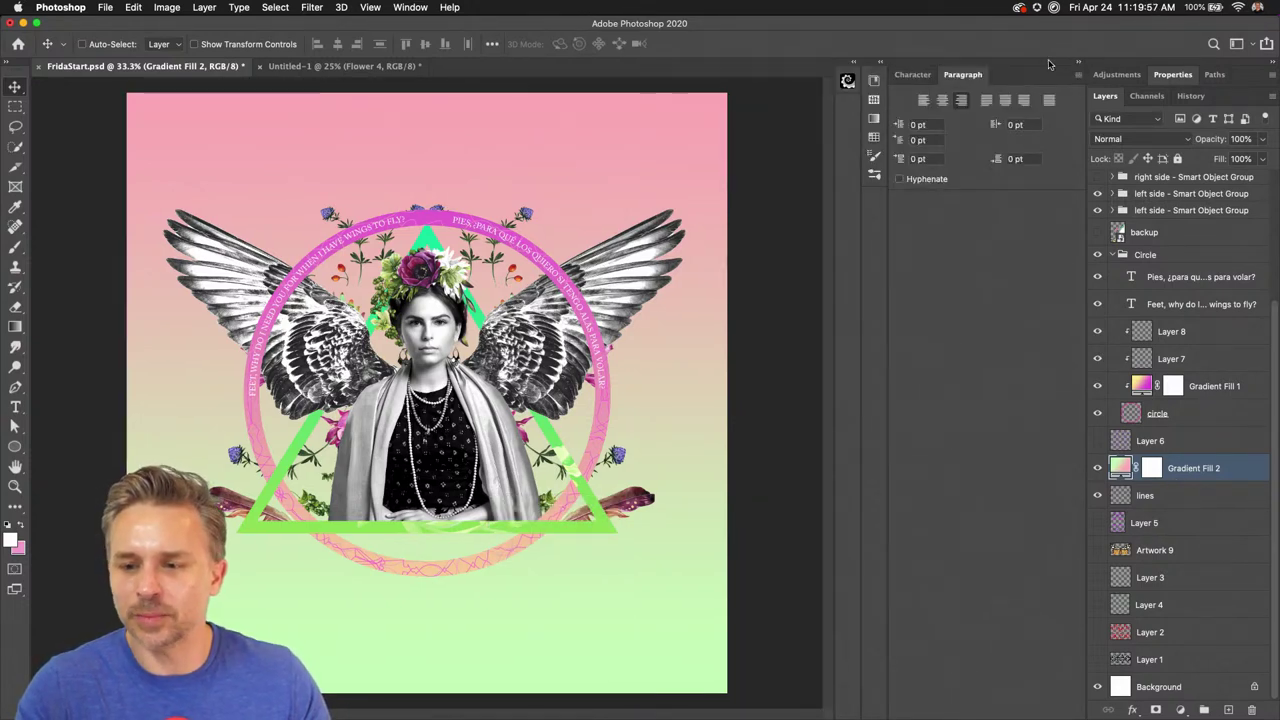
click(1078, 65)
click(1051, 64)
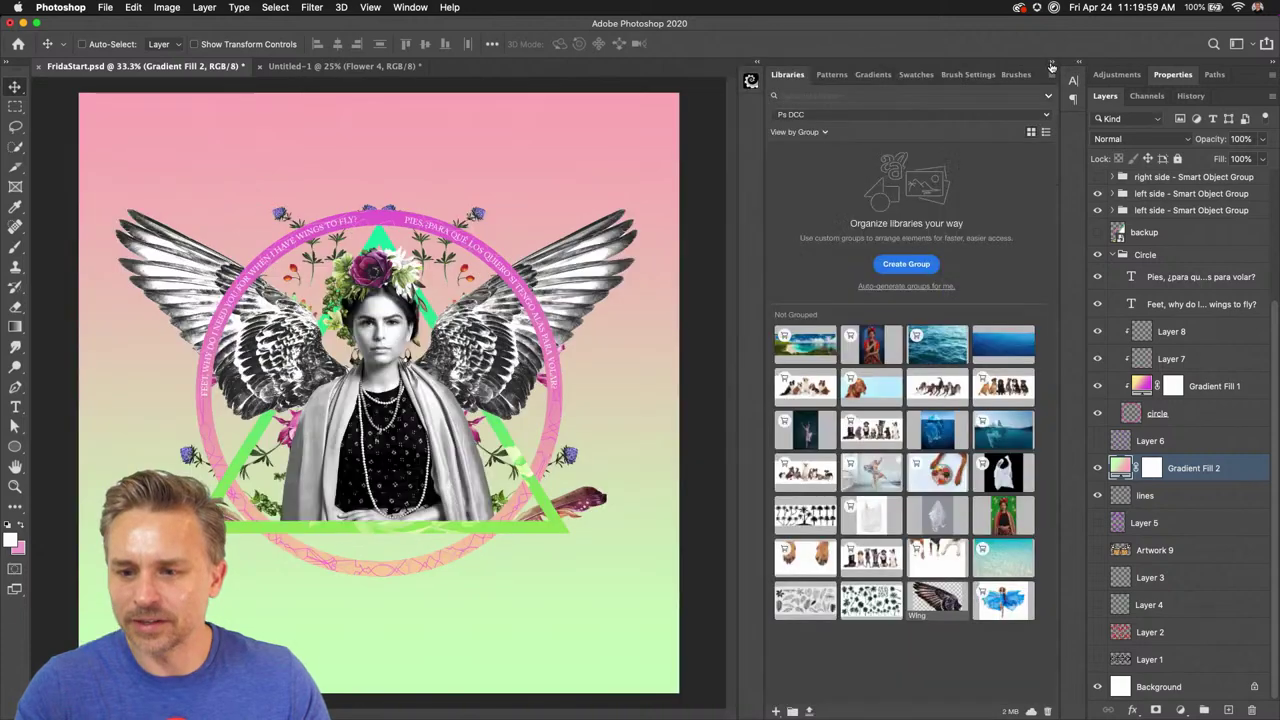
click(869, 76)
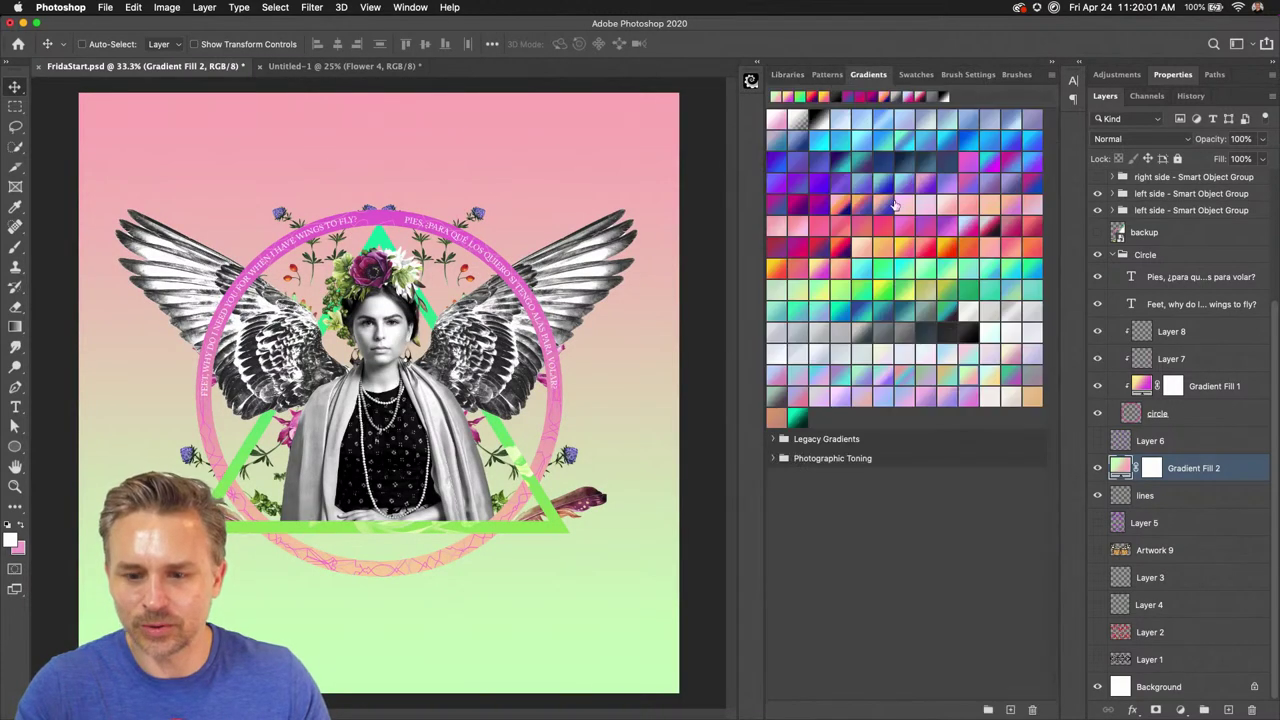
click(983, 373)
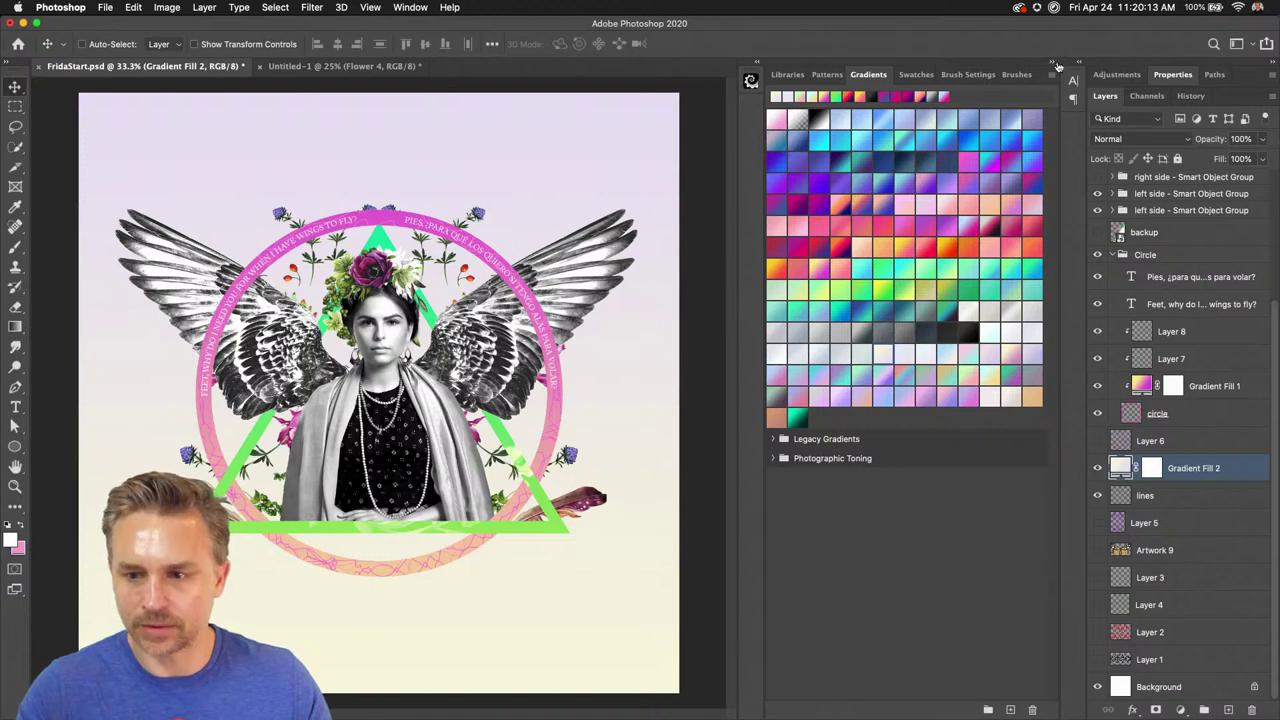
click(1053, 66)
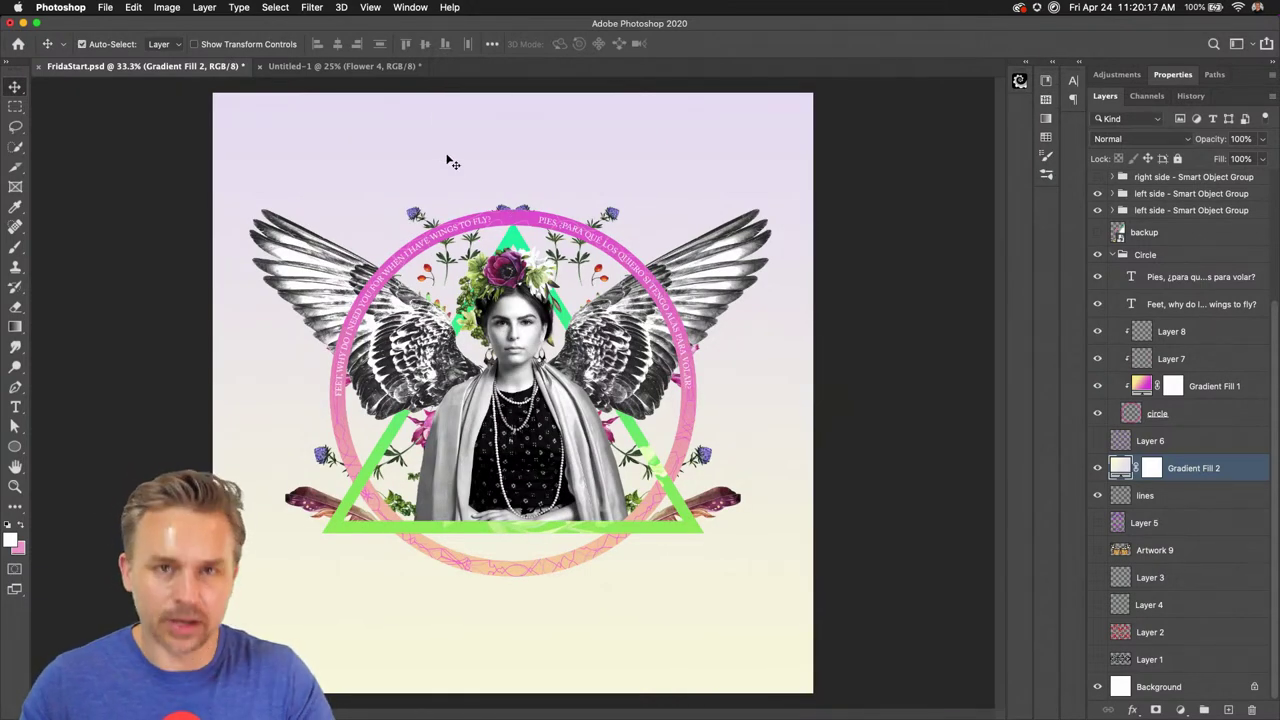
Raise the saturation of the top Flower 4 layer in the flower crown to +33 with Hue/Saturation
key(super+equal)
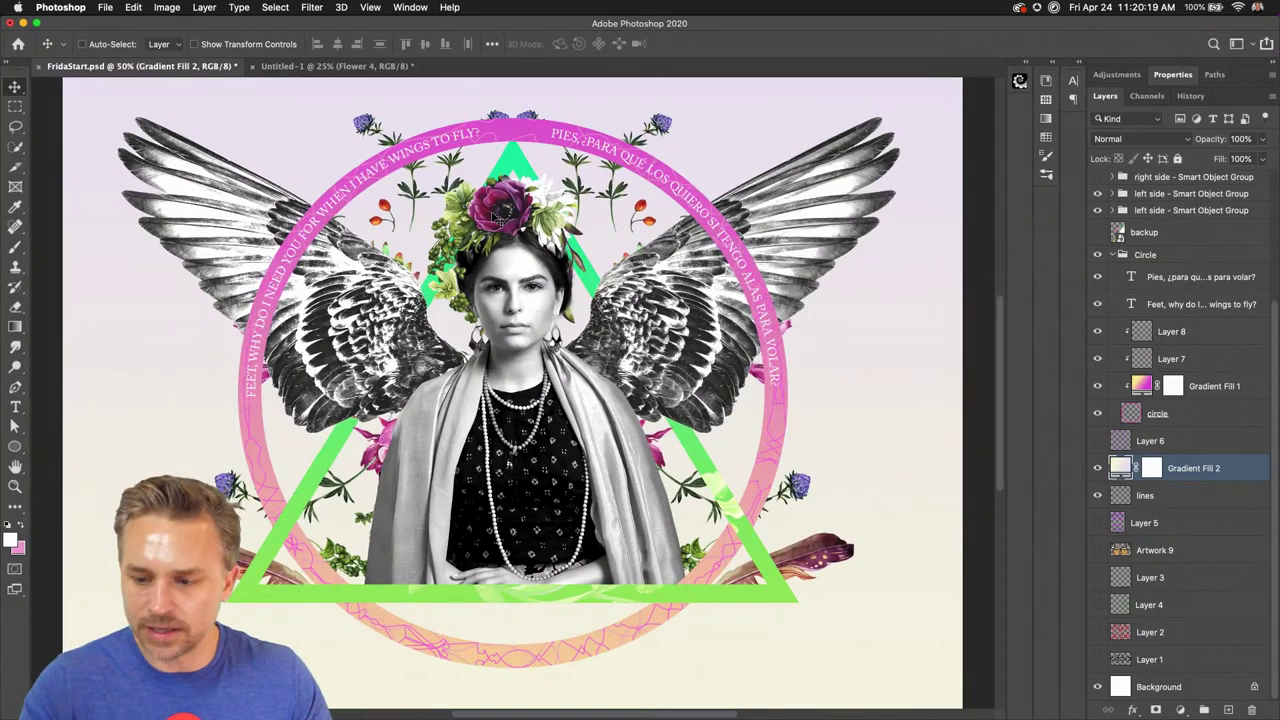
super+click(495, 215)
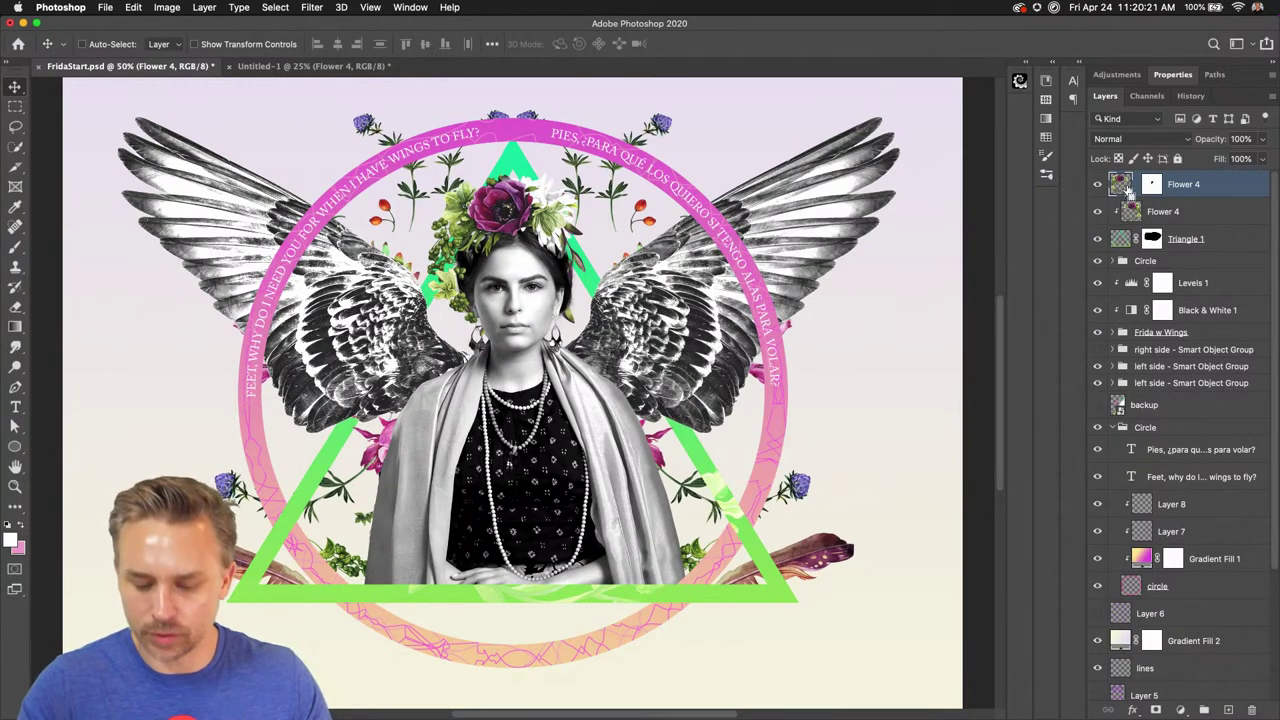
key(super+u)
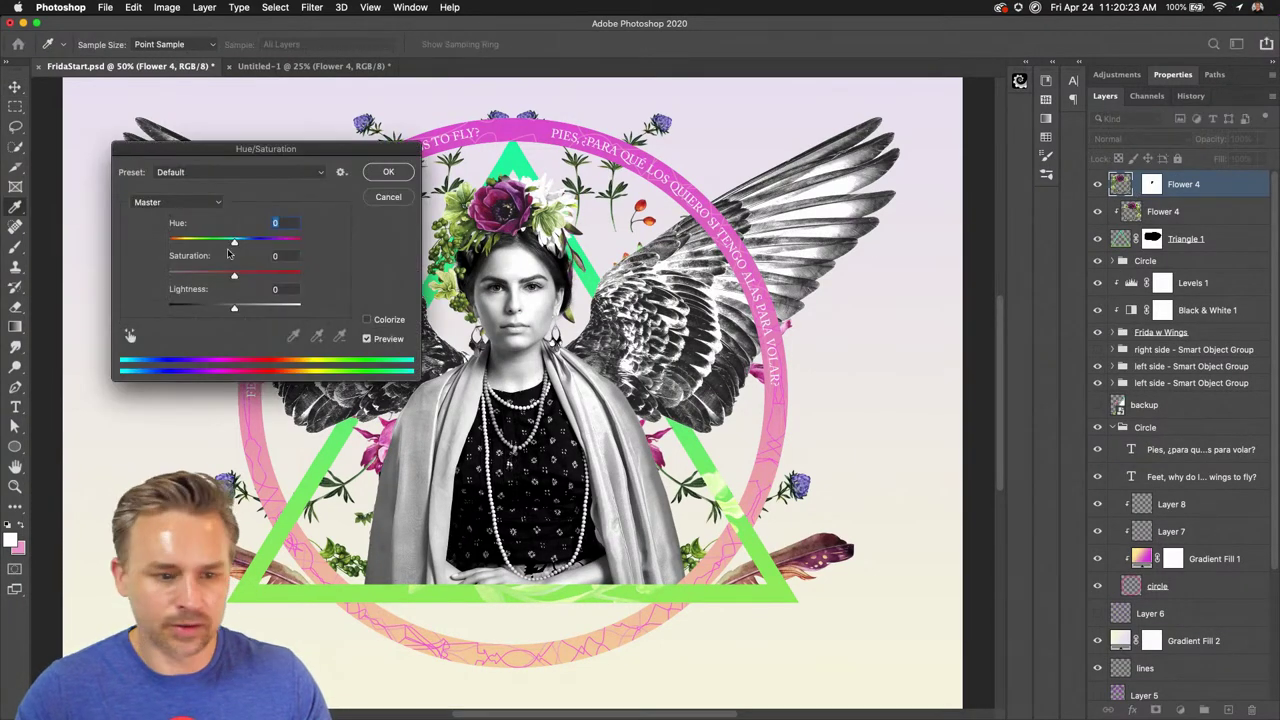
click(267, 275)
drag(267, 277, 257, 277)
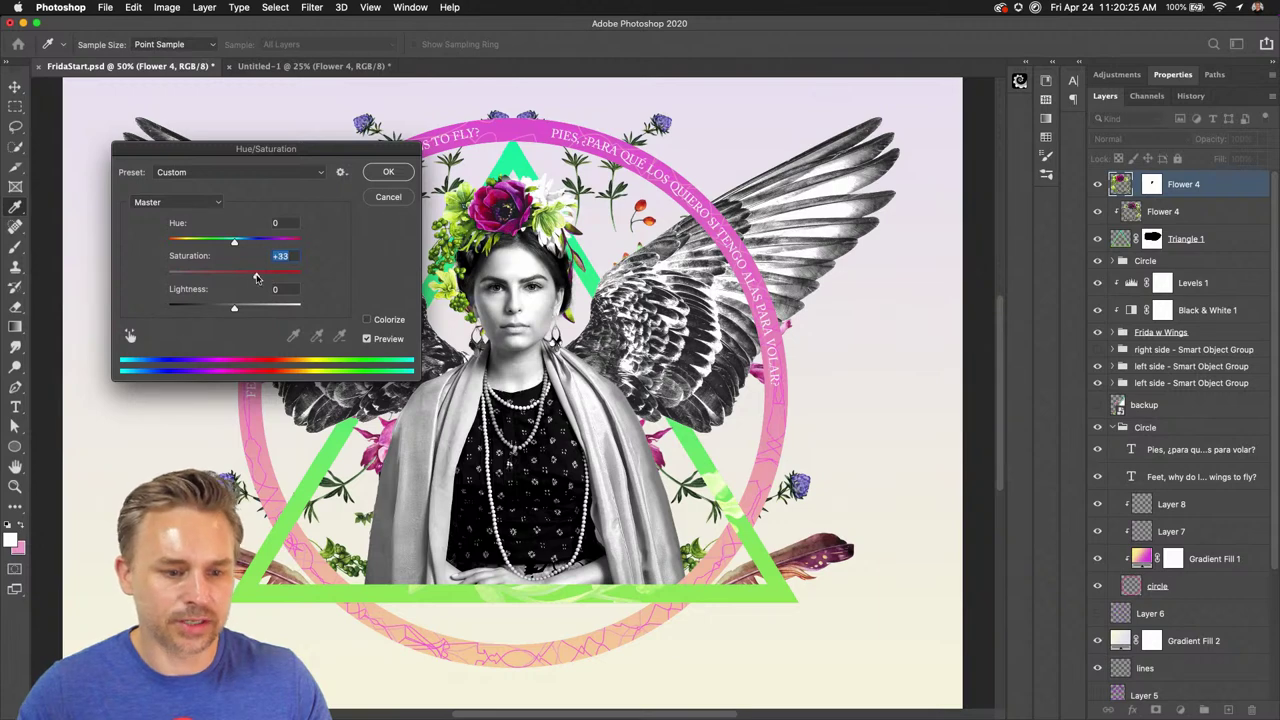
key(Return)
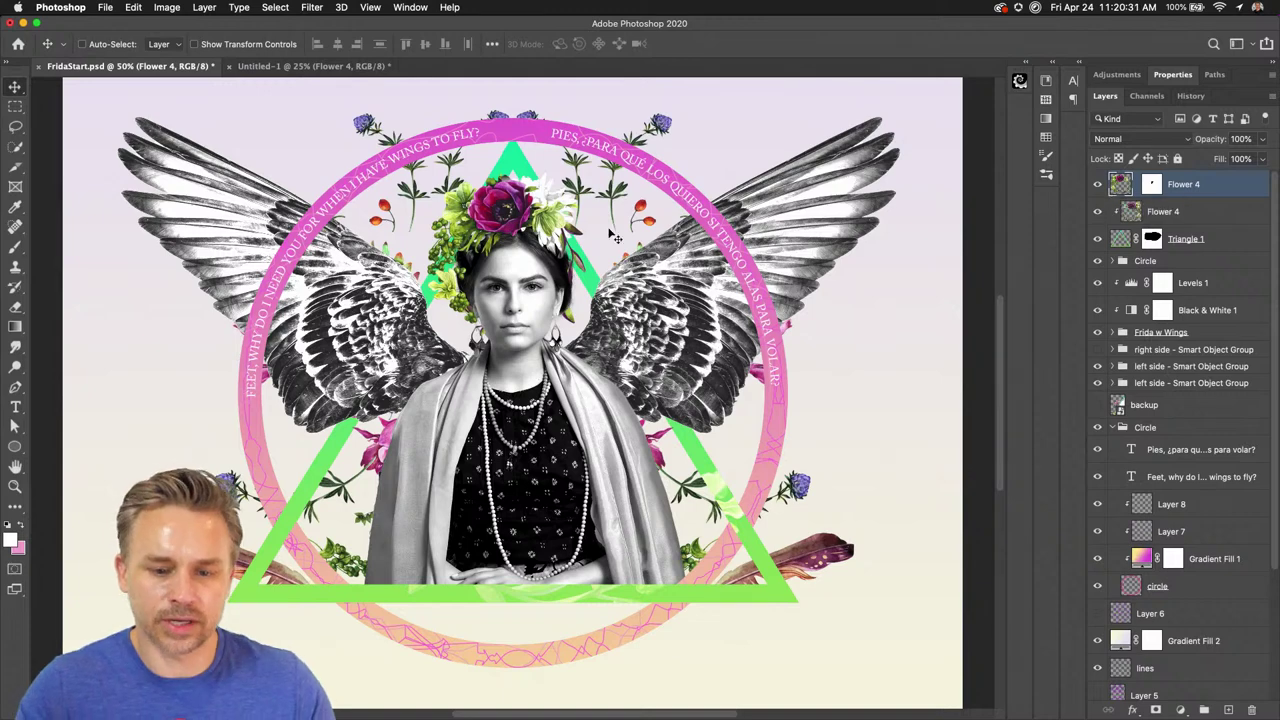
Move the pink Flower 1 blossoms beside the left shoulder outward over the circle and bring that layer to the front
super+click(640, 207)
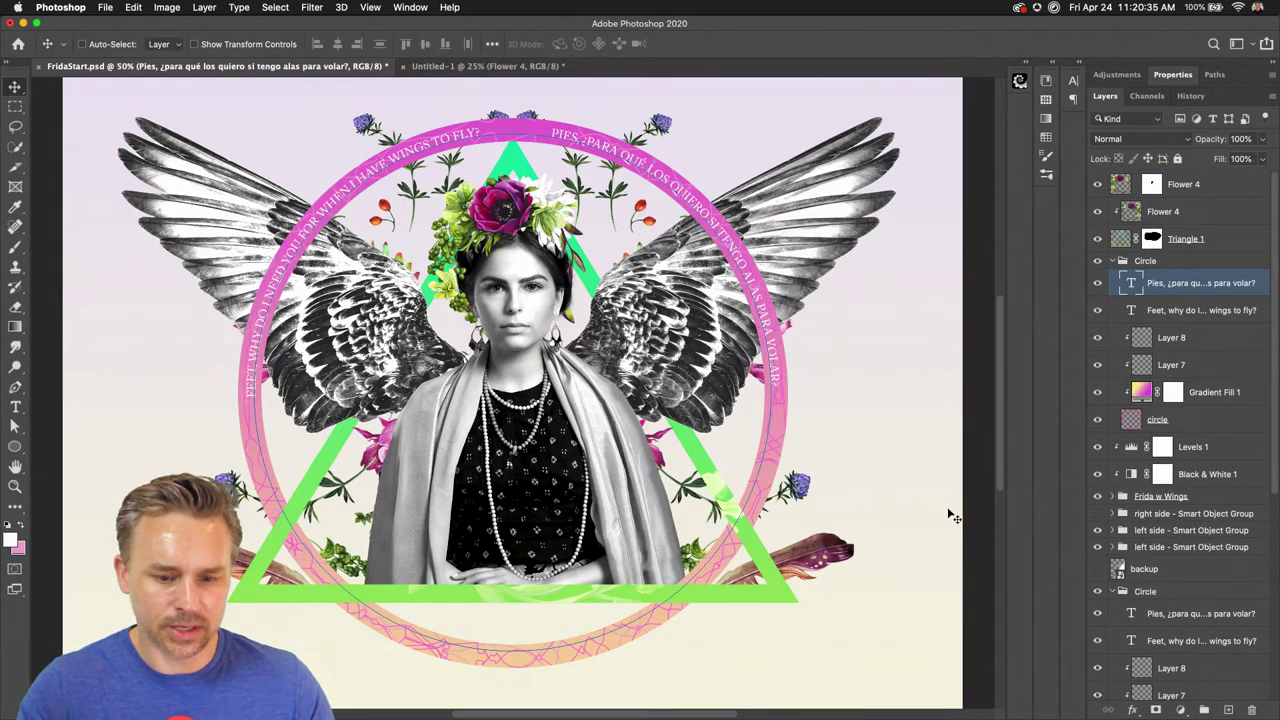
key(super)
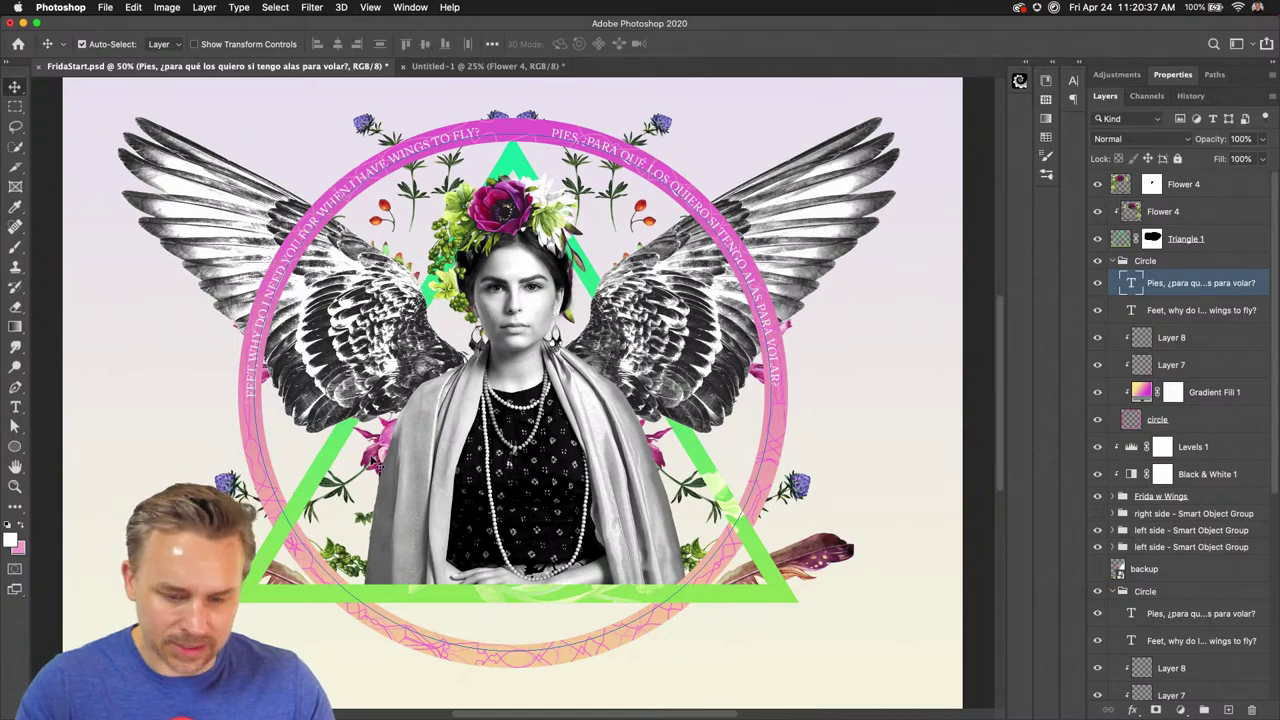
super+click(375, 458)
scroll(578, 470, down, 2)
scroll(566, 466, down, 1)
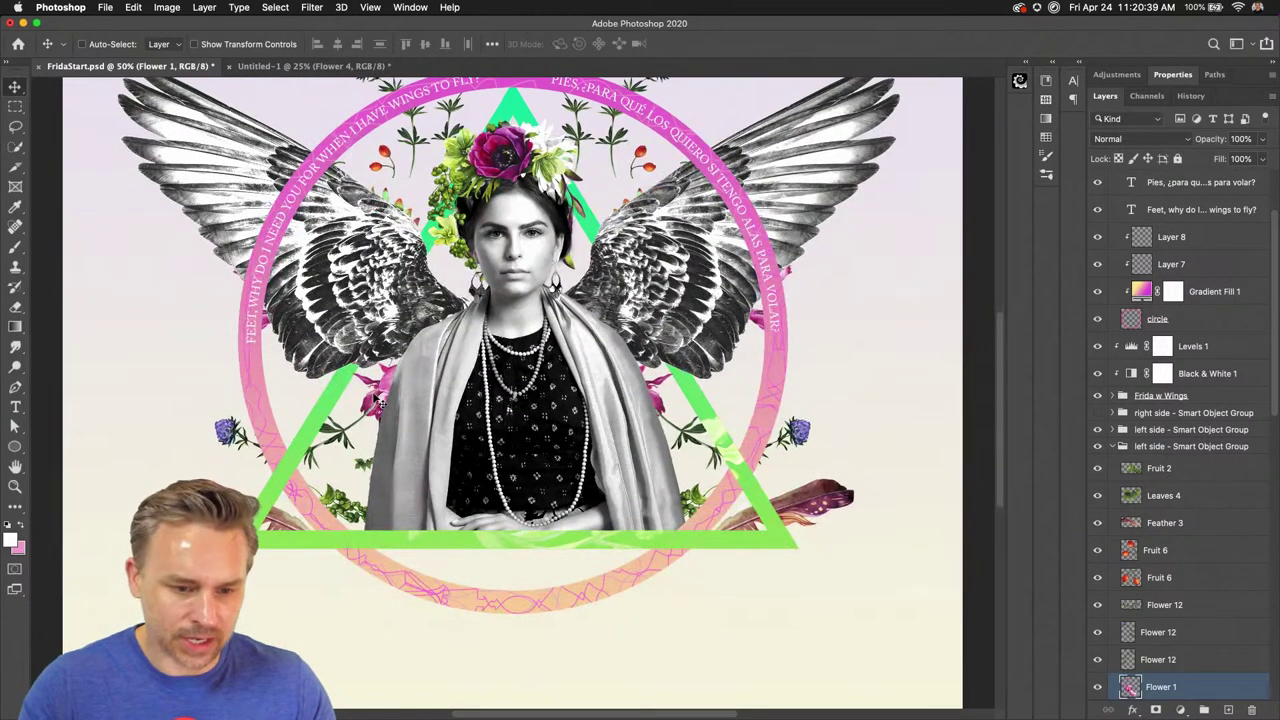
drag(378, 400, 303, 423)
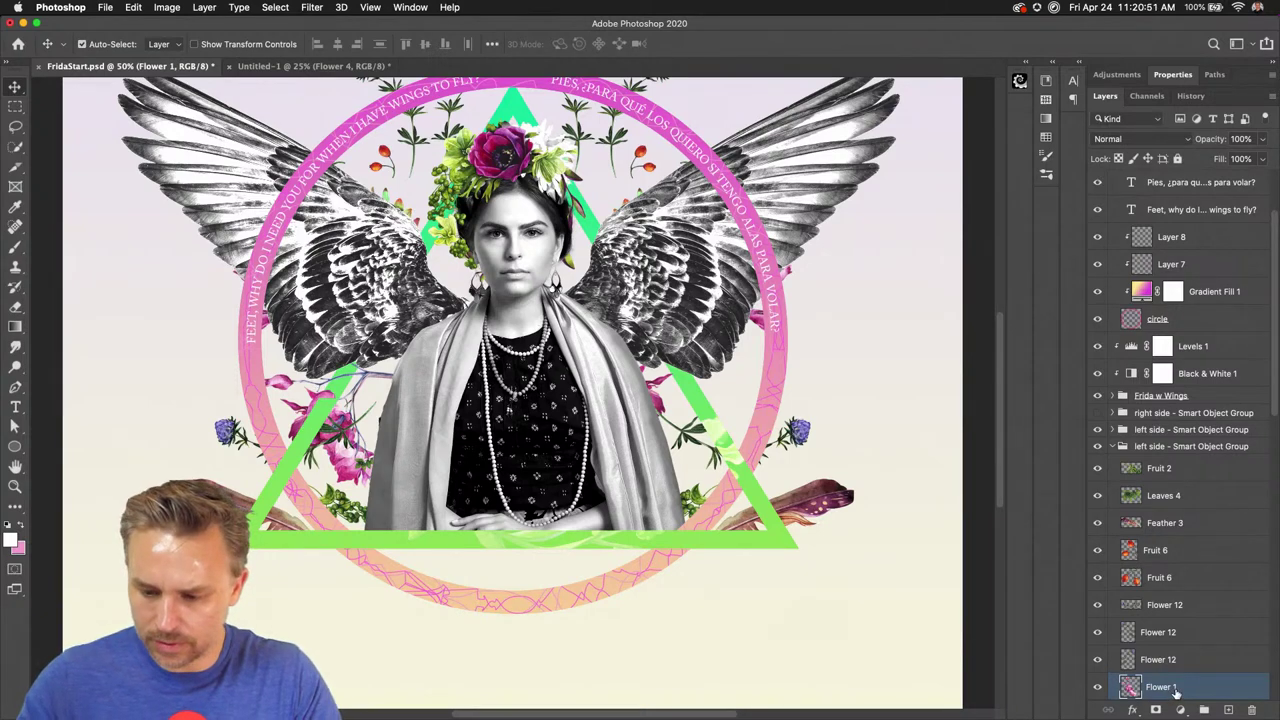
key(super+shift+bracketright)
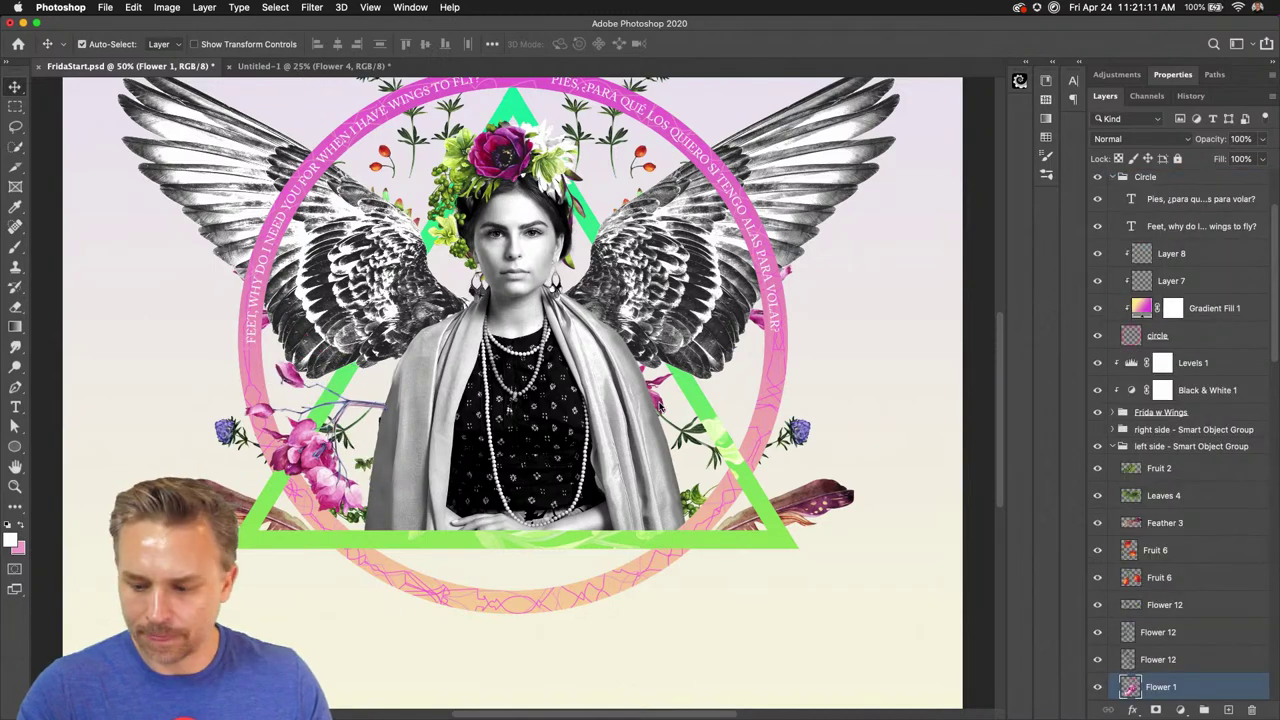
Move the matching Flower 1 blossoms outward on the right side of the circle and bring that layer to the front
key(super+shift+bracketleft)
drag(667, 412, 762, 467)
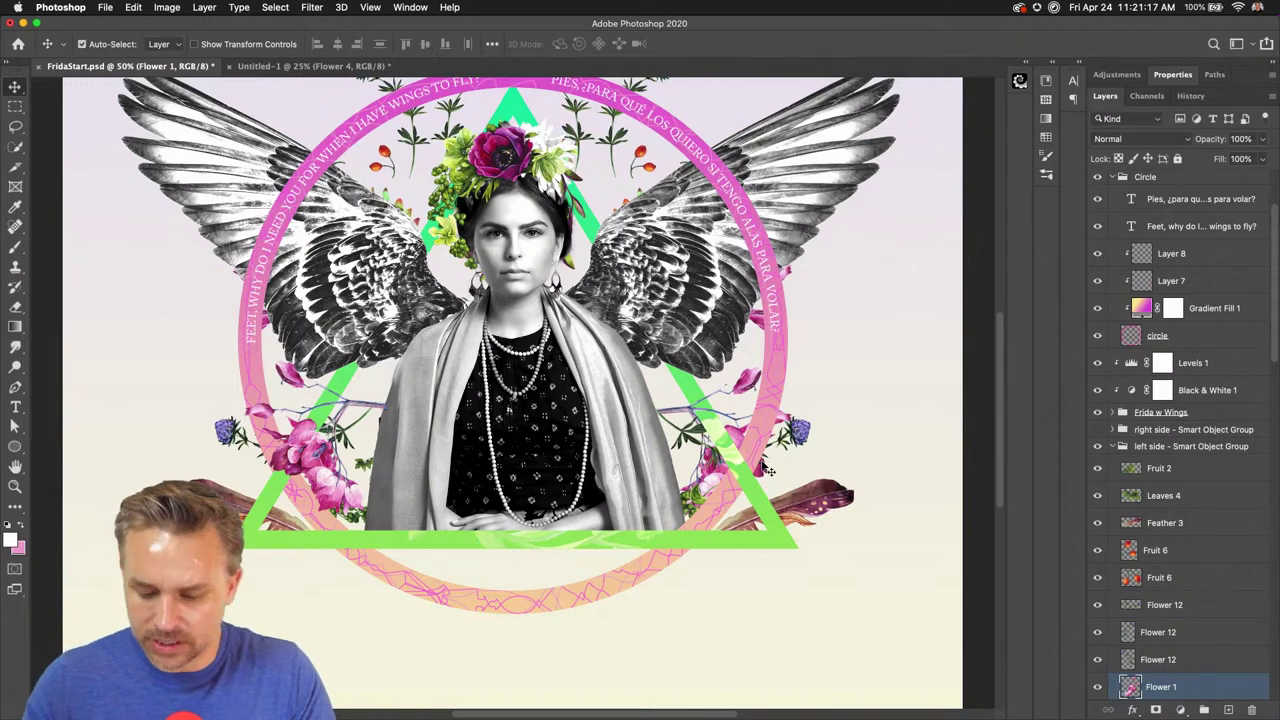
key(super+shift+bracketright)
key(super+shift+bracketright)
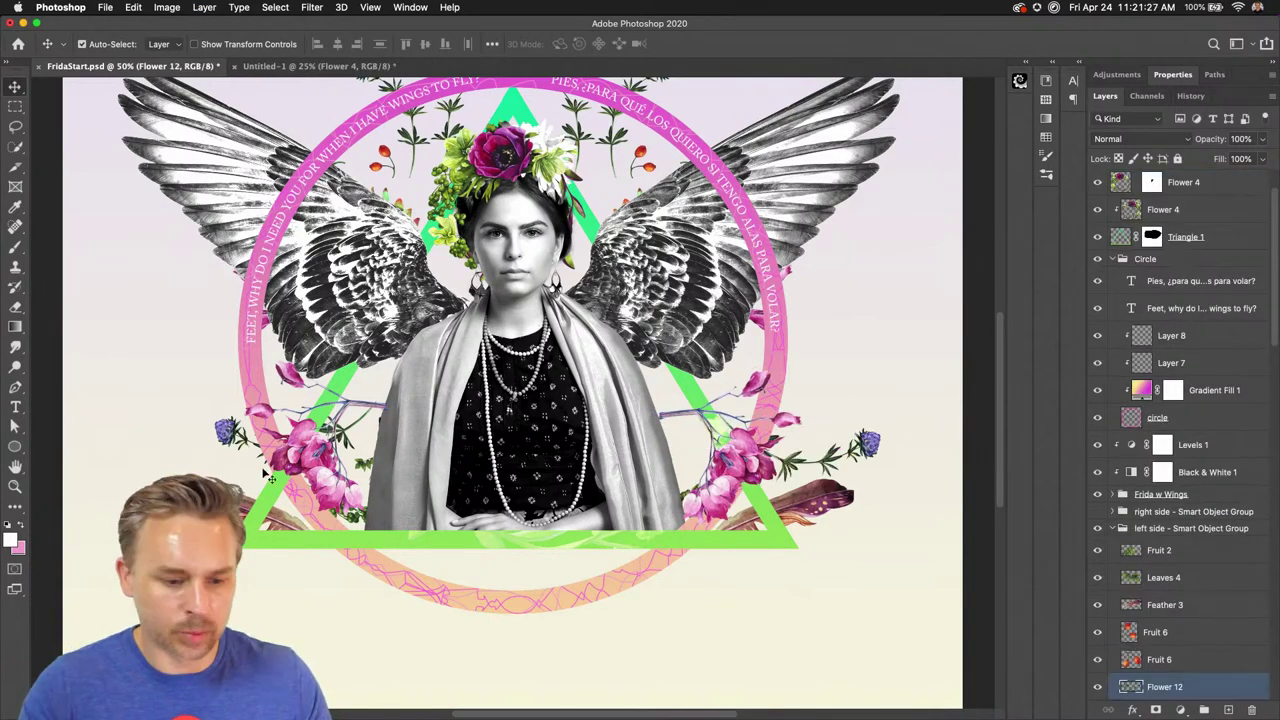
Move the lower-left blue Flower 12 outward beyond the blossoms and place the two Fruit 2 berry clusters symmetrically along the circle's lower arc
super+click(348, 443)
drag(348, 443, 292, 440)
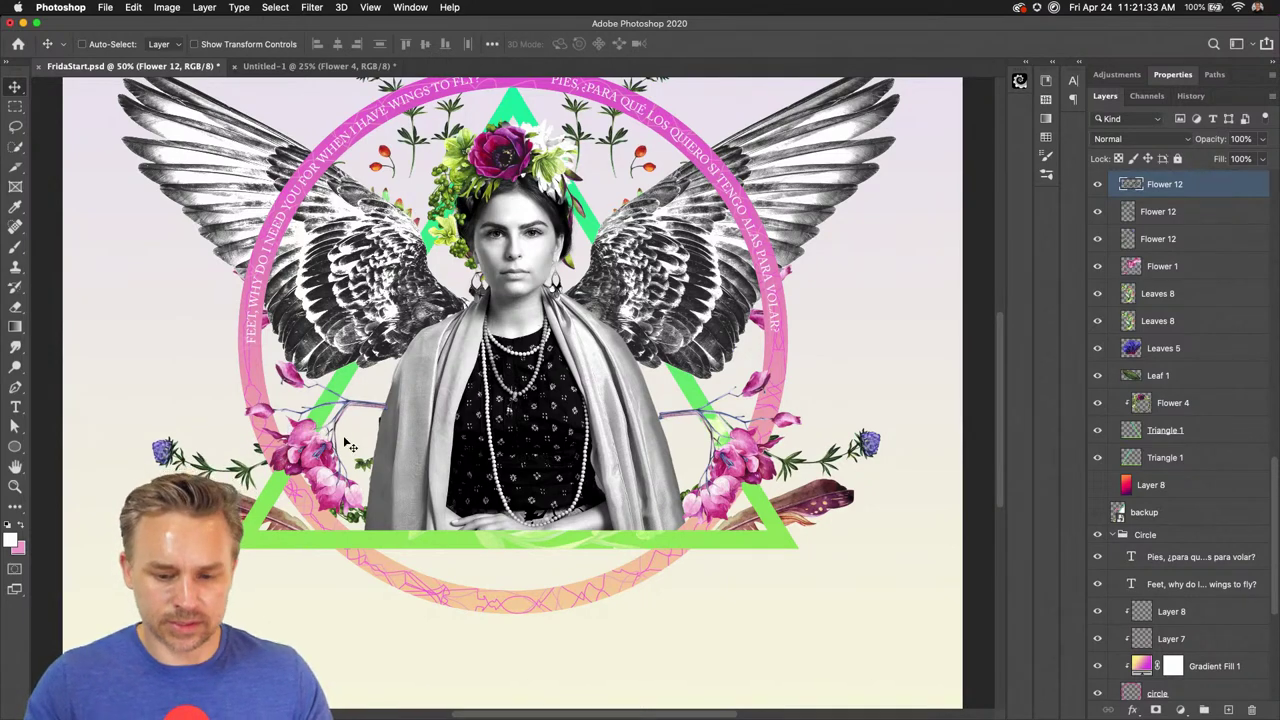
drag(368, 527, 616, 590)
super+click(372, 590)
drag(372, 590, 330, 591)
super+click(604, 618)
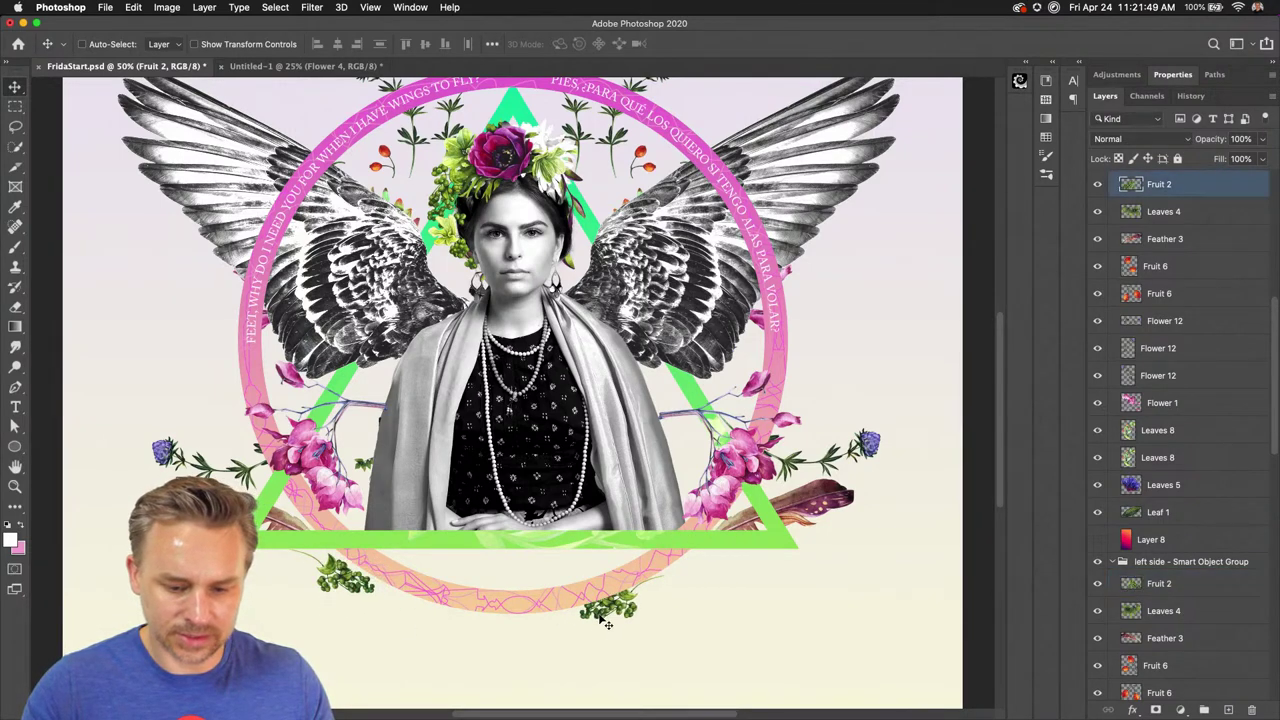
drag(604, 618, 688, 581)
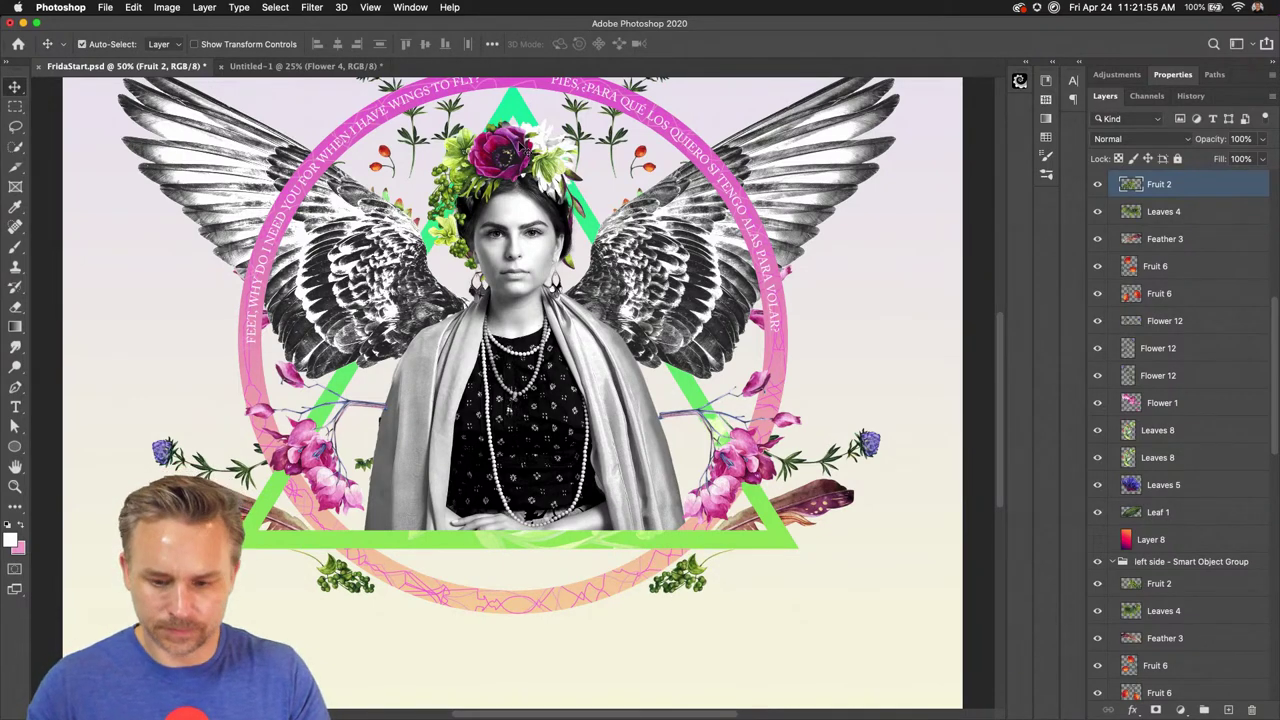
Move the Feather 3 feathers on both sides up beneath the wings, just above the pink blossoms
key(super+minus)
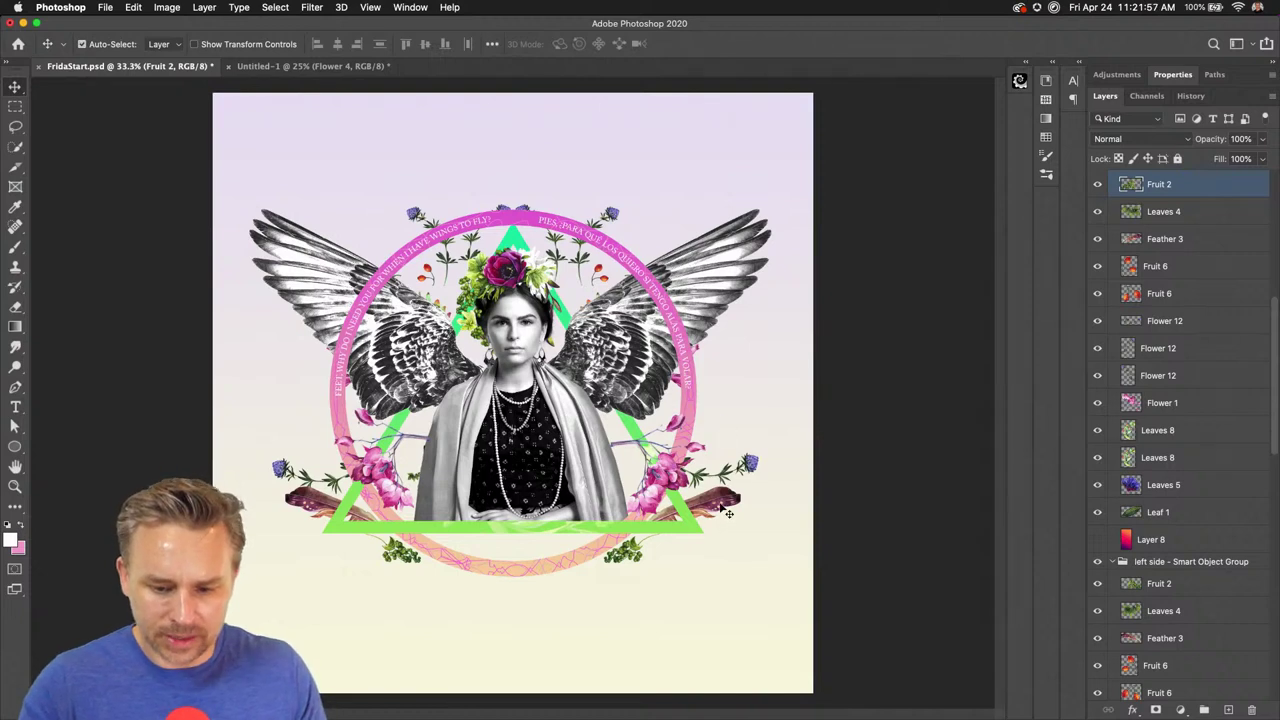
drag(720, 505, 751, 502)
drag(330, 505, 355, 420)
drag(730, 508, 688, 417)
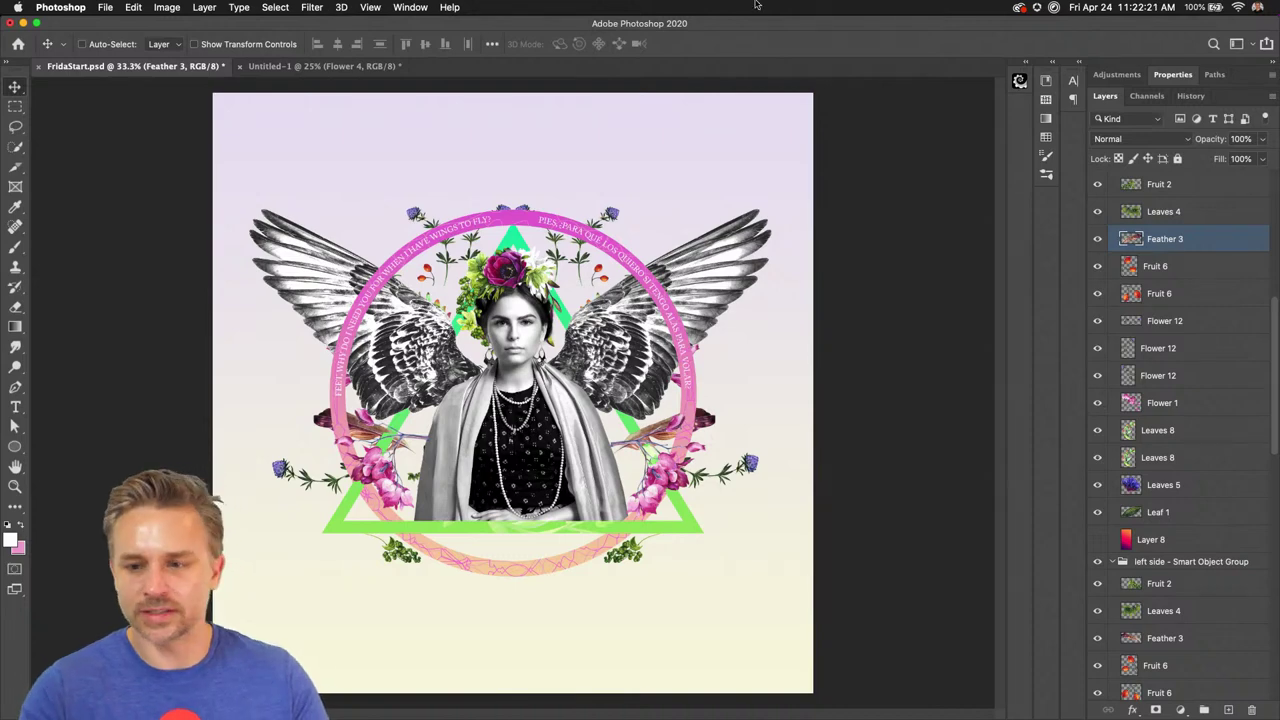
Show the libraries, place the Skull Front image in the collage and position it over the woman's face
click(1049, 62)
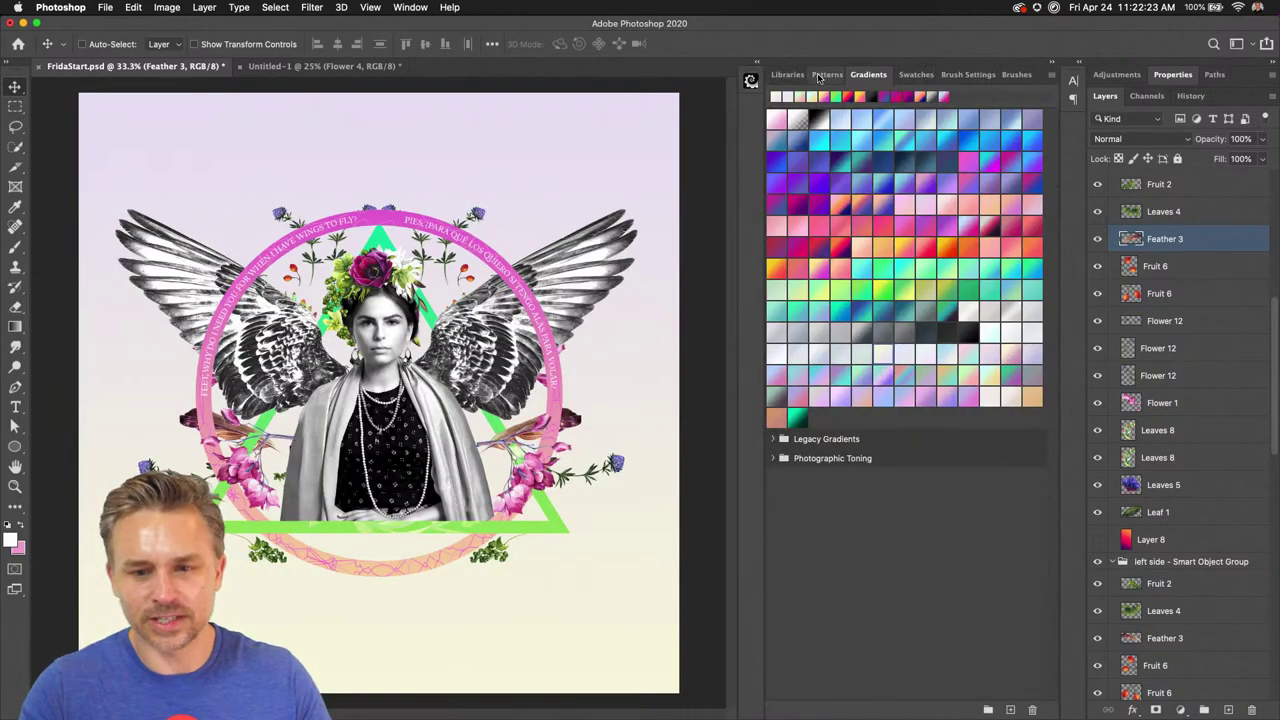
click(792, 76)
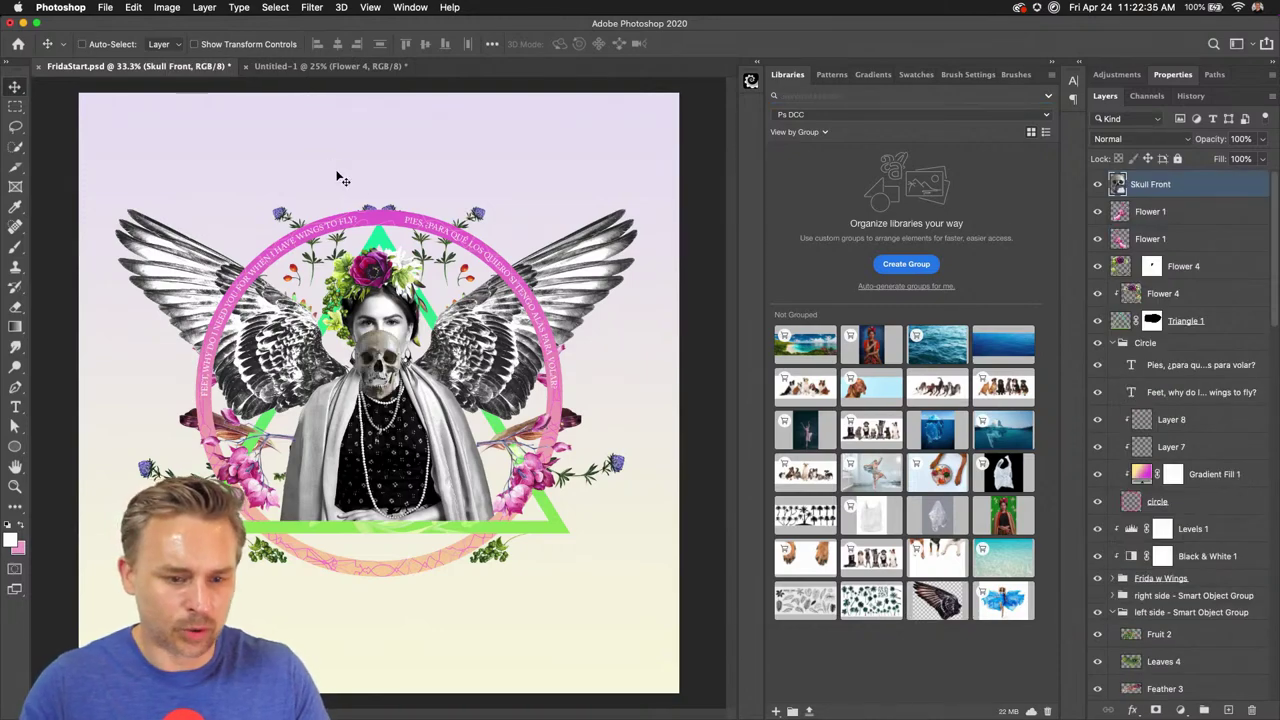
mouse_move(385, 354)
mouse_down()
mouse_move(392, 300)
mouse_move(370, 335)
mouse_up()
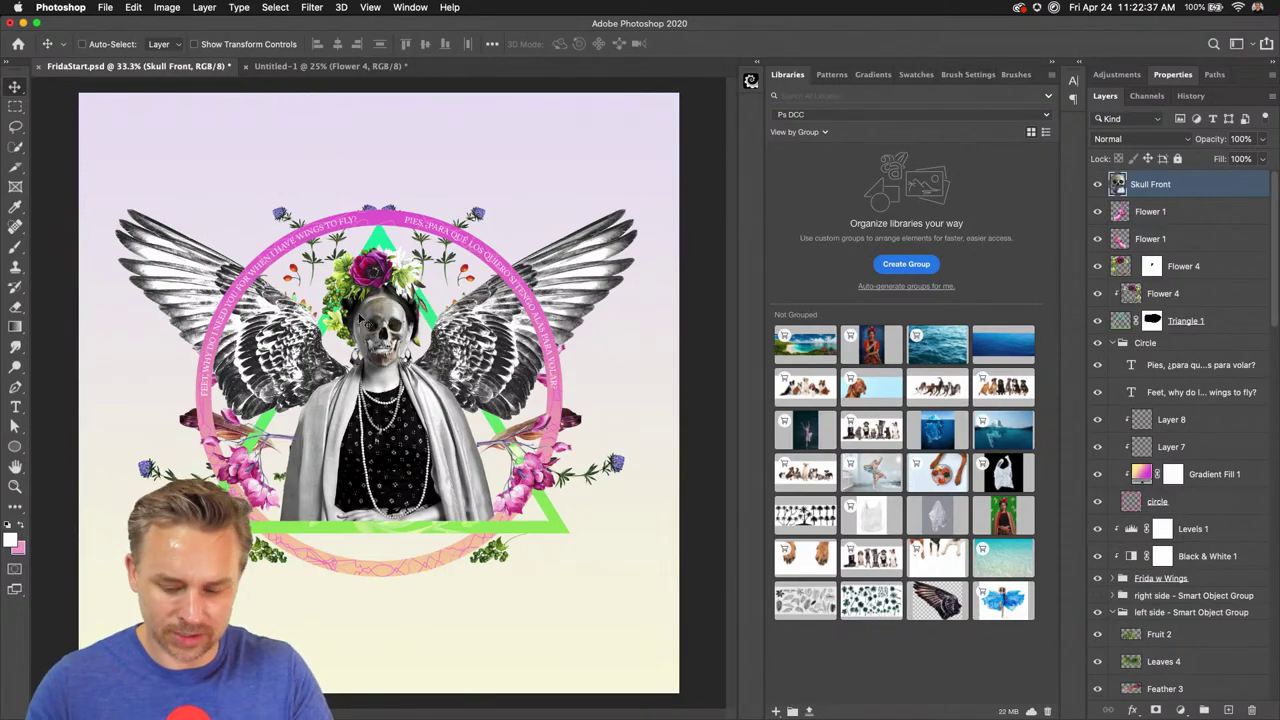
Enlarge the skull proportionally with Free Transform until it covers the whole face
key(super+plus)
key(super+plus)
key(super+t)
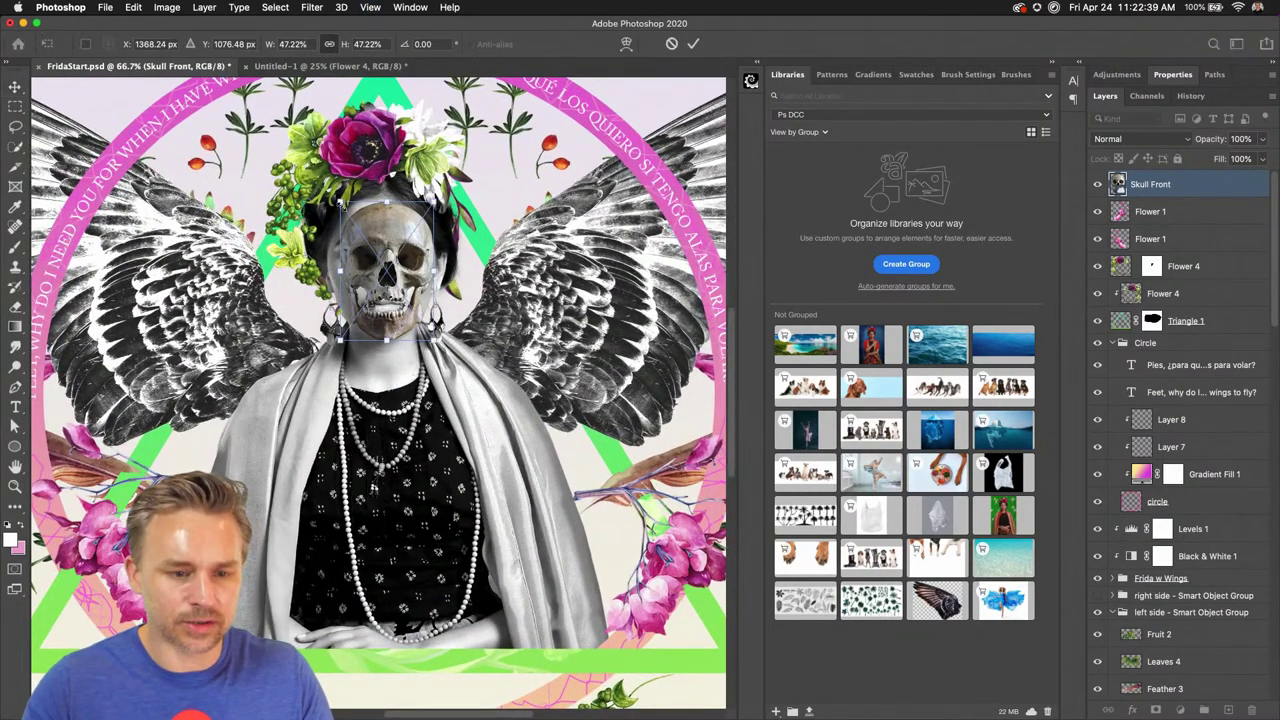
drag(340, 198, 318, 180)
key(Return)
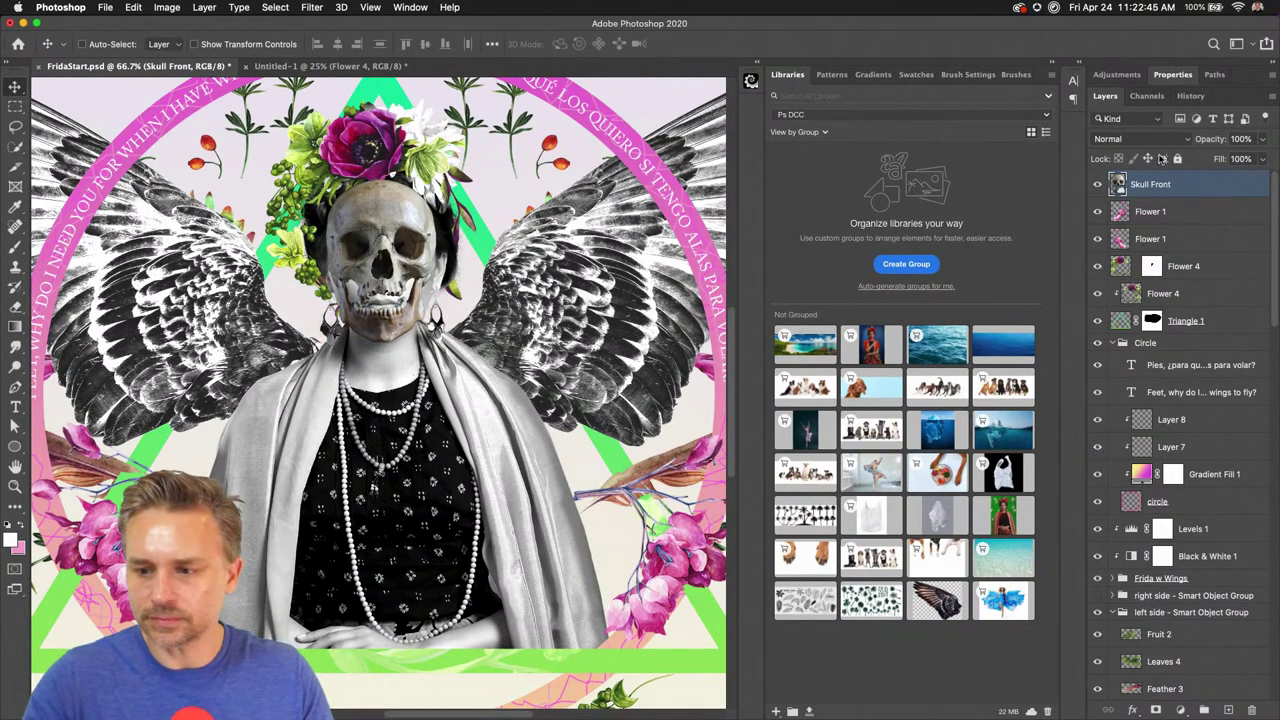
Try the Color Burn blend mode on the Skull Front layer and nudge the skull slightly over the face
click(1155, 140)
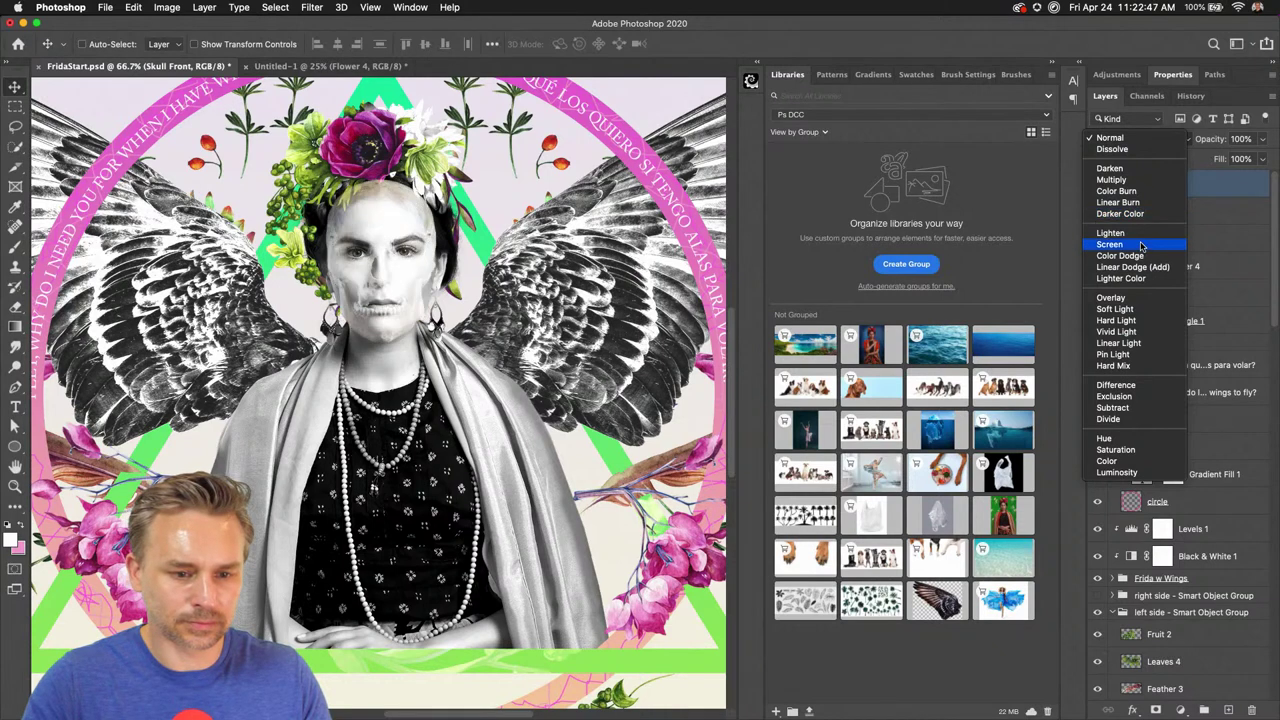
click(1133, 191)
drag(377, 290, 378, 287)
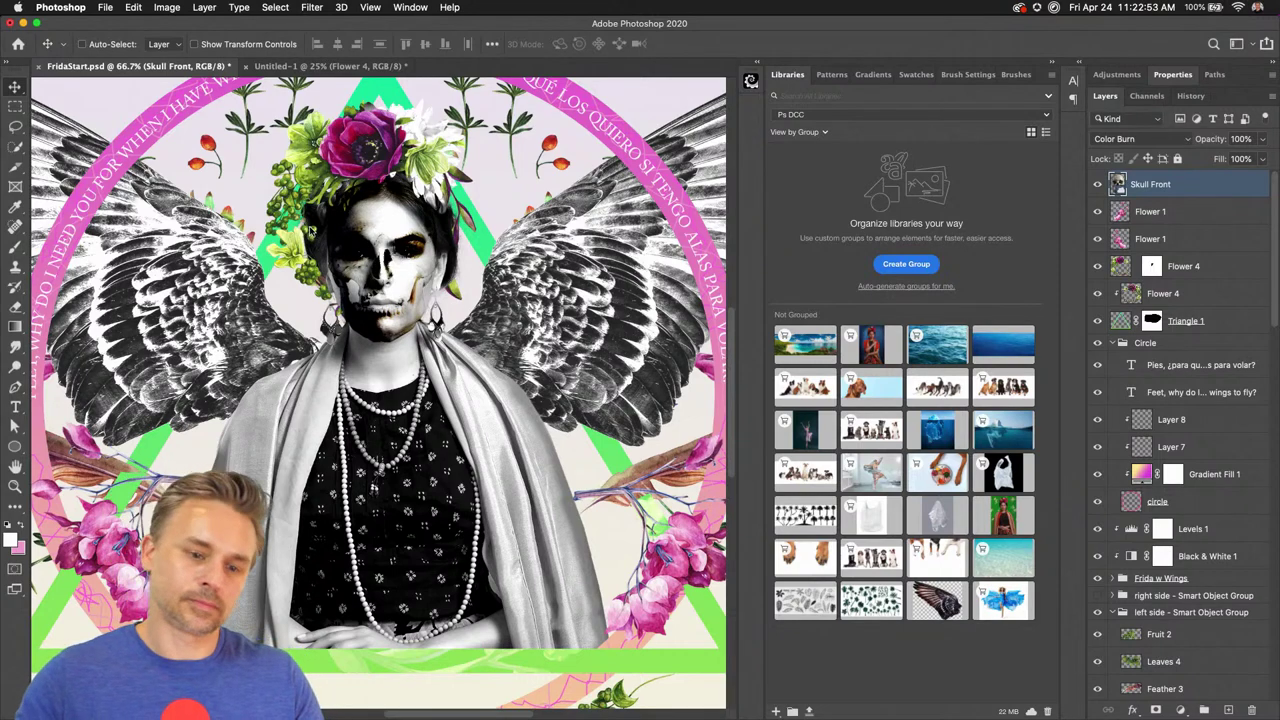
key(super+minus)
key(super+minus)
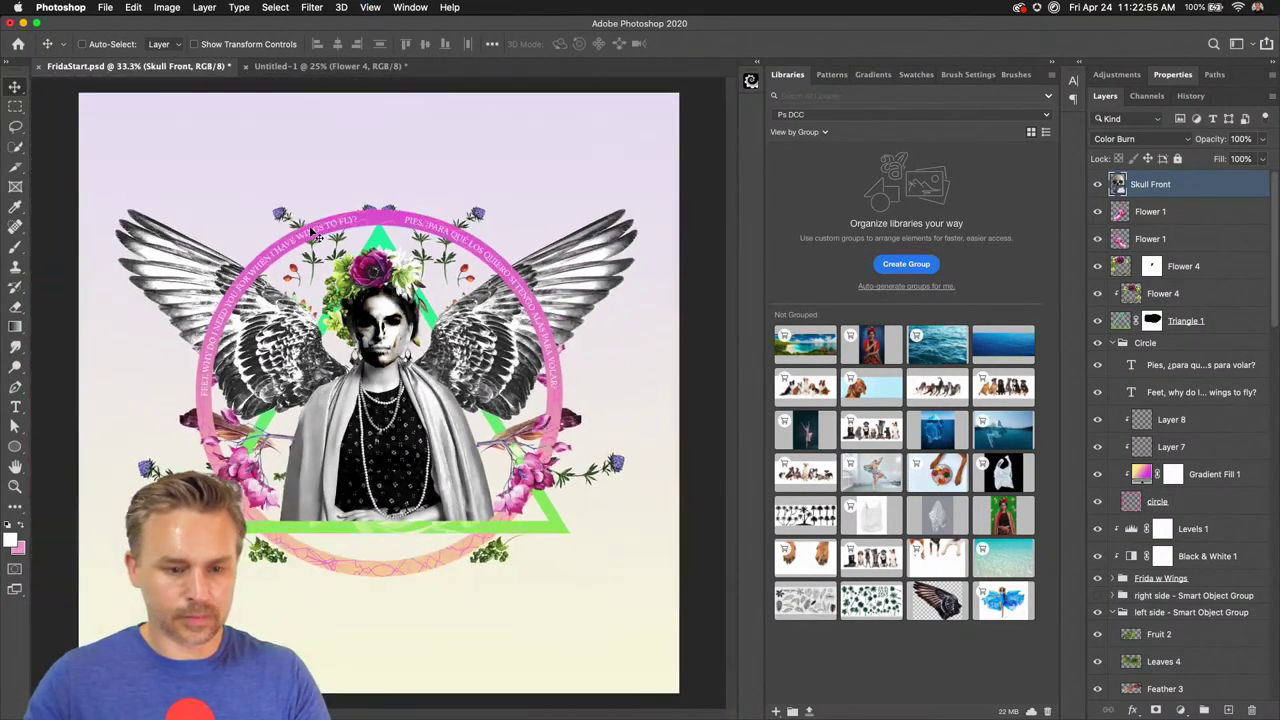
Set the Skull Front layer's blend mode to Hard Light and inspect the face at 100%
click(1133, 140)
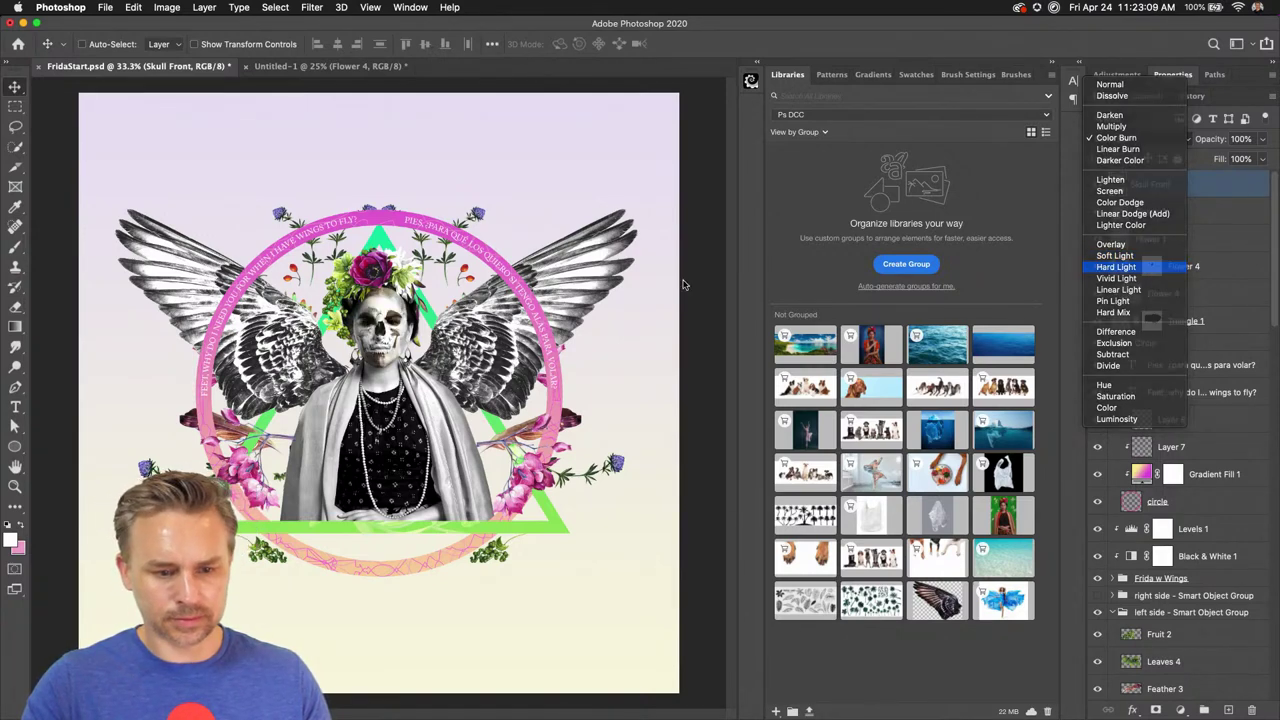
click(1151, 268)
key(super+1)
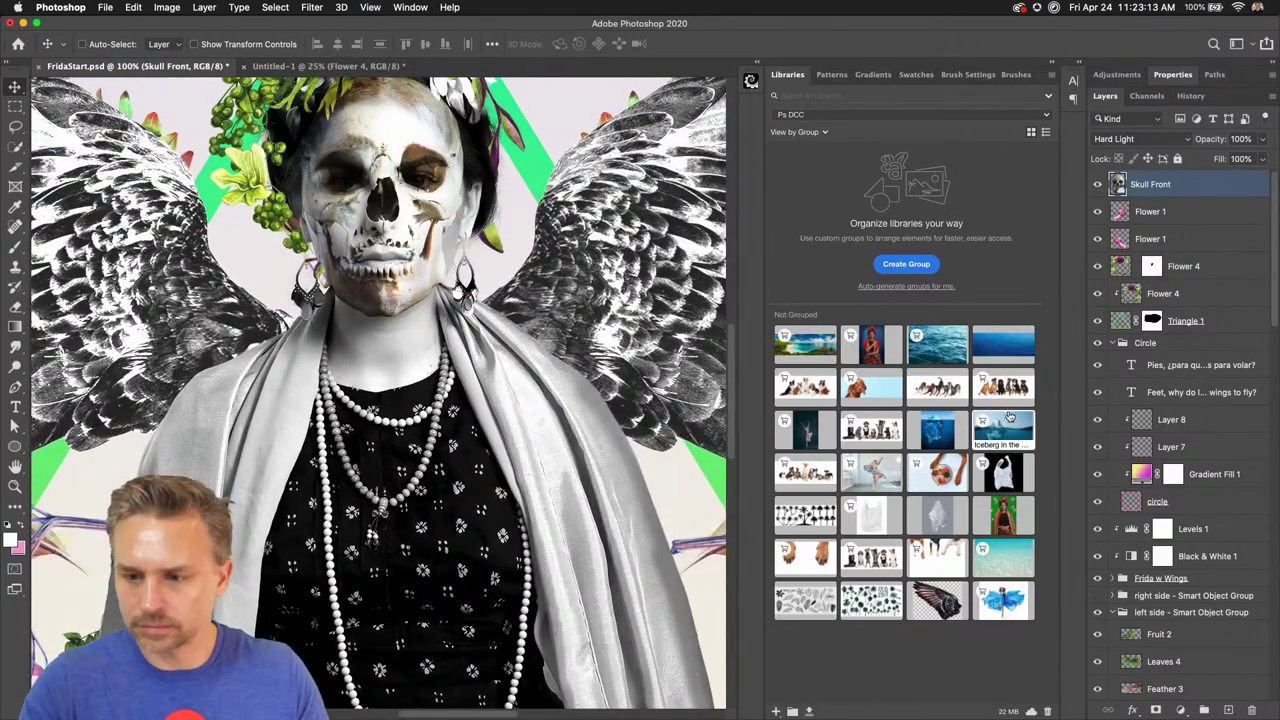
Add a layer mask to Skull Front and set up the Softy brush with black paint and 71% flow
click(1155, 710)
key(d)
key(b)
scroll(337, 393, up, 5)
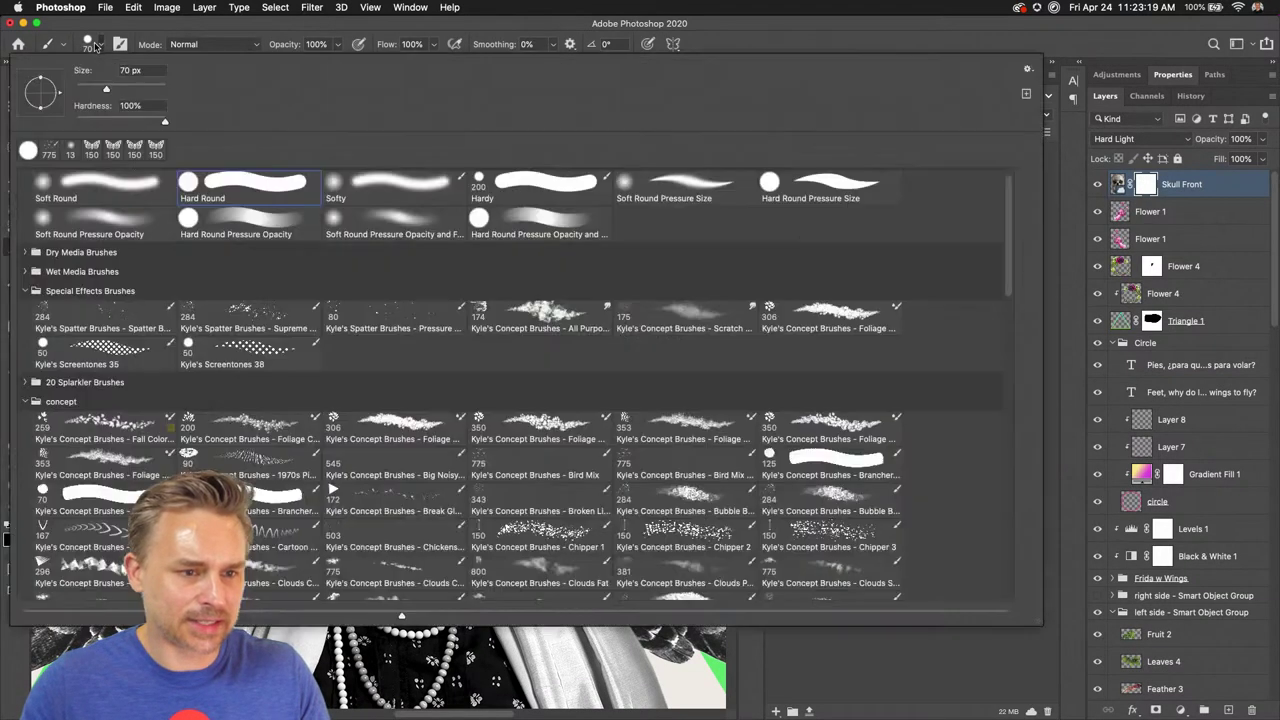
click(97, 46)
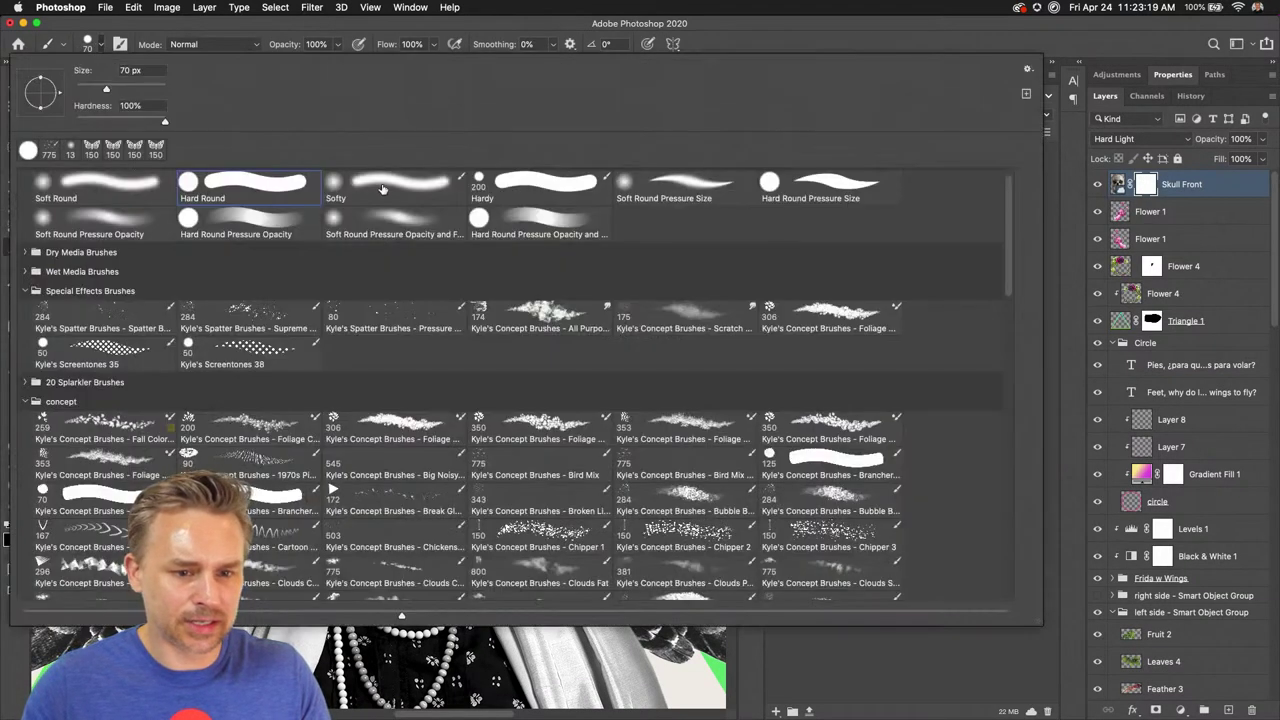
double_click(381, 189)
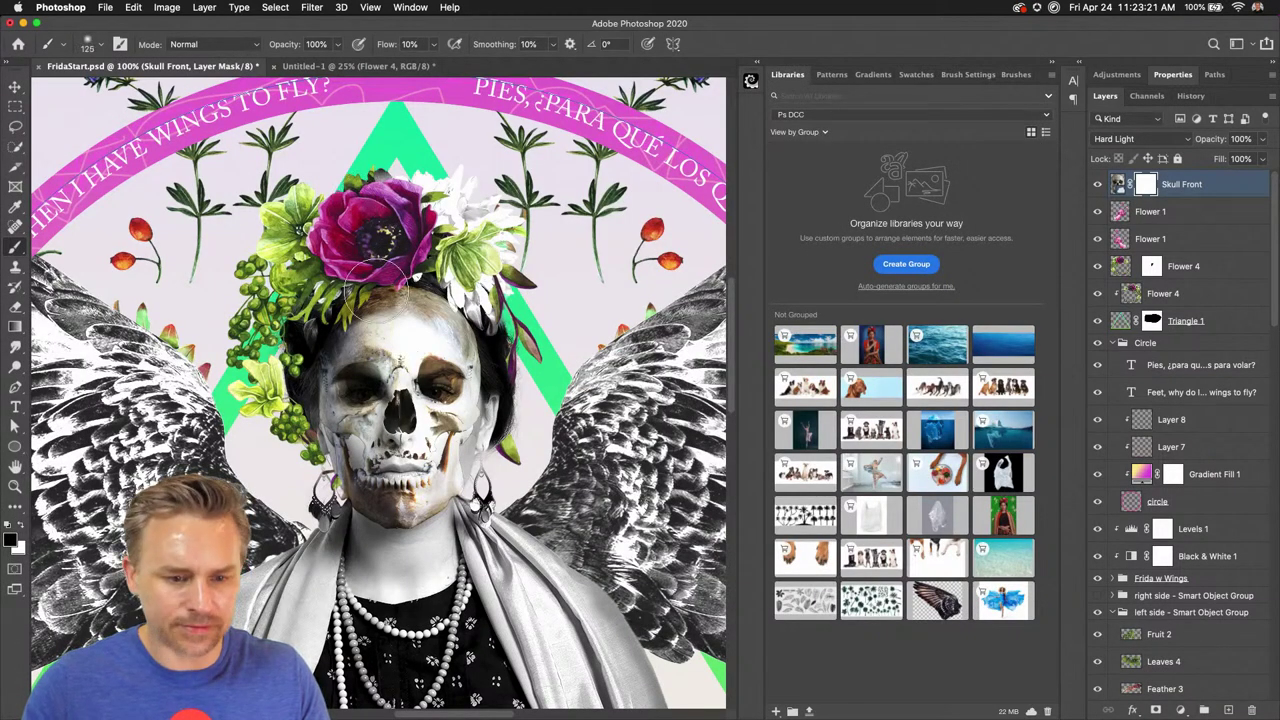
drag(386, 44, 403, 50)
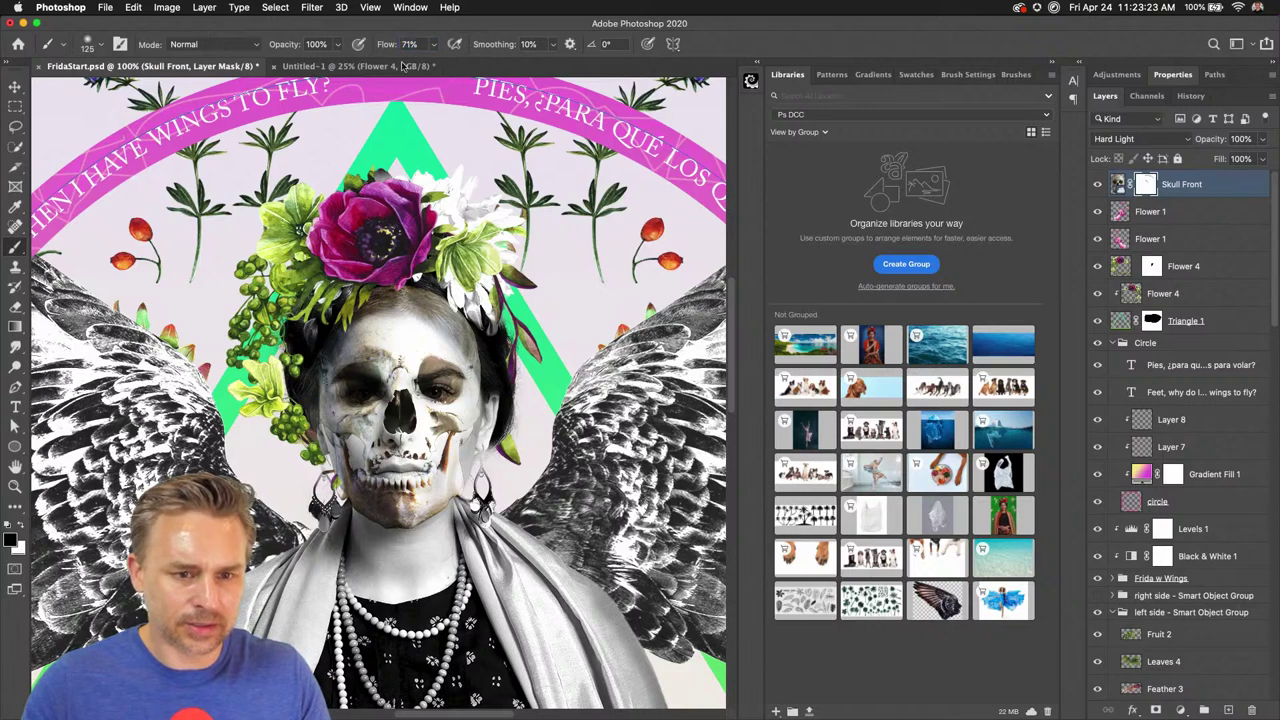
Paint on the mask to hide the skull's right half, refining the transition along the nose with a brush reduced to 60 px
mouse_move(425, 315)
mouse_down()
mouse_move(470, 360)
mouse_move(380, 350)
mouse_move(462, 373)
mouse_move(425, 405)
mouse_move(450, 400)
mouse_move(430, 490)
mouse_move(462, 444)
mouse_up()
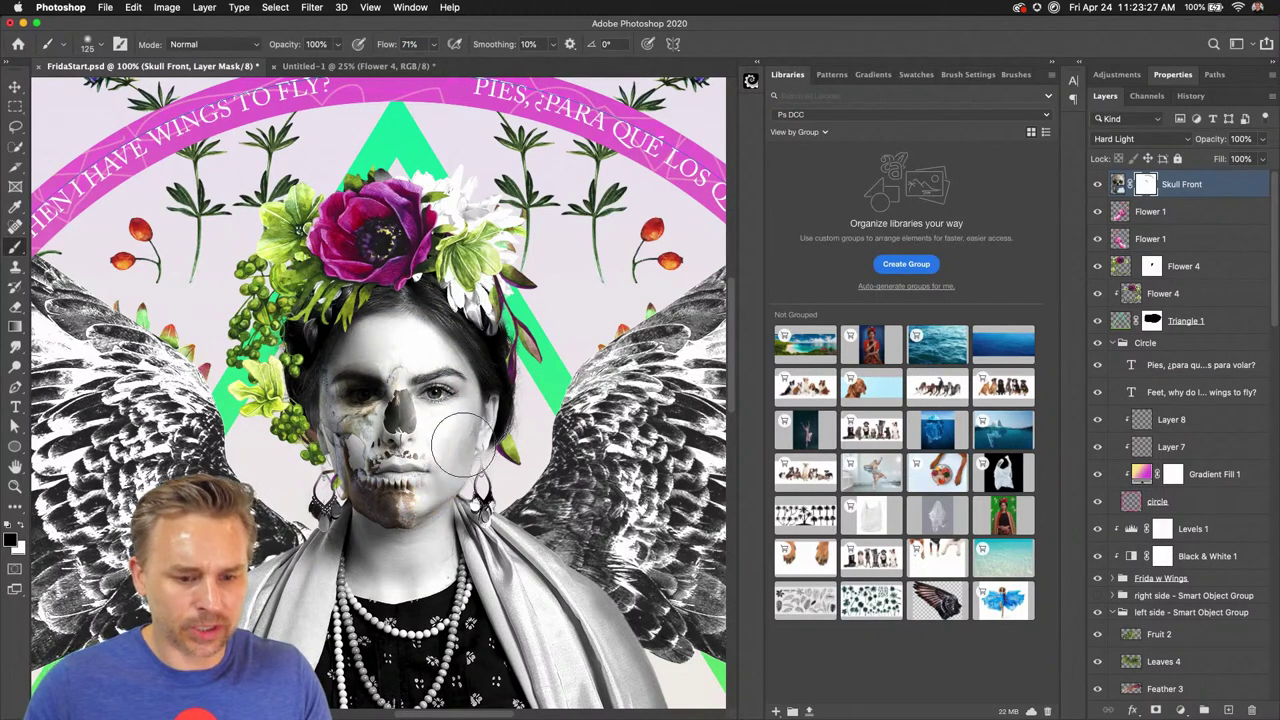
key(bracketleft)
key(bracketleft)
key(bracketleft)
key(bracketleft)
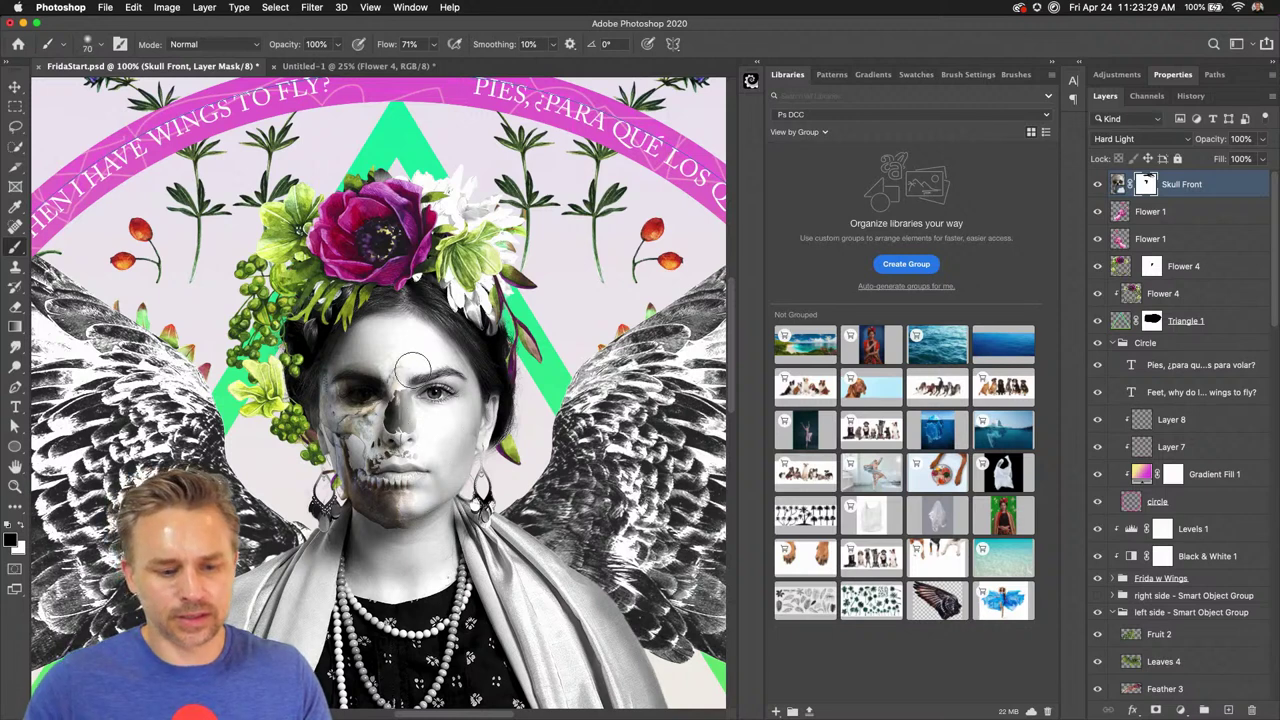
key(bracketleft)
key(x)
mouse_move(404, 390)
mouse_down()
mouse_move(410, 452)
mouse_move(398, 400)
mouse_move(403, 420)
mouse_up()
key(x)
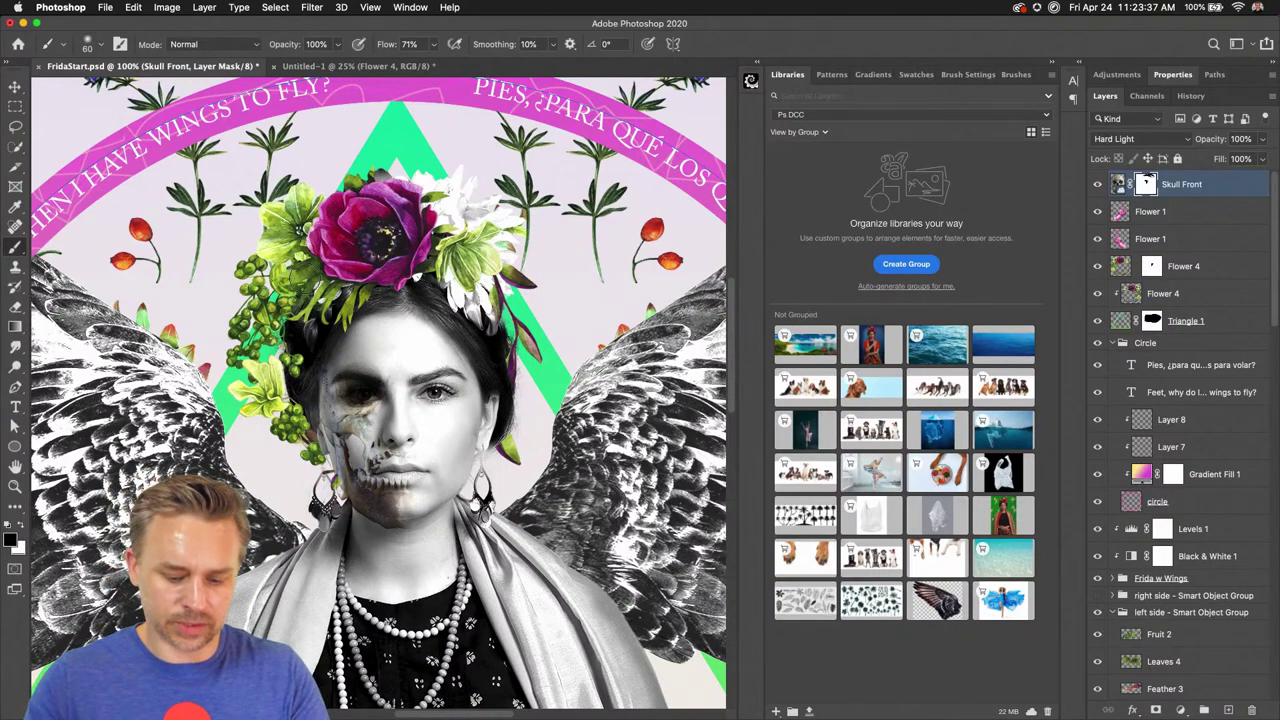
key(super+0)
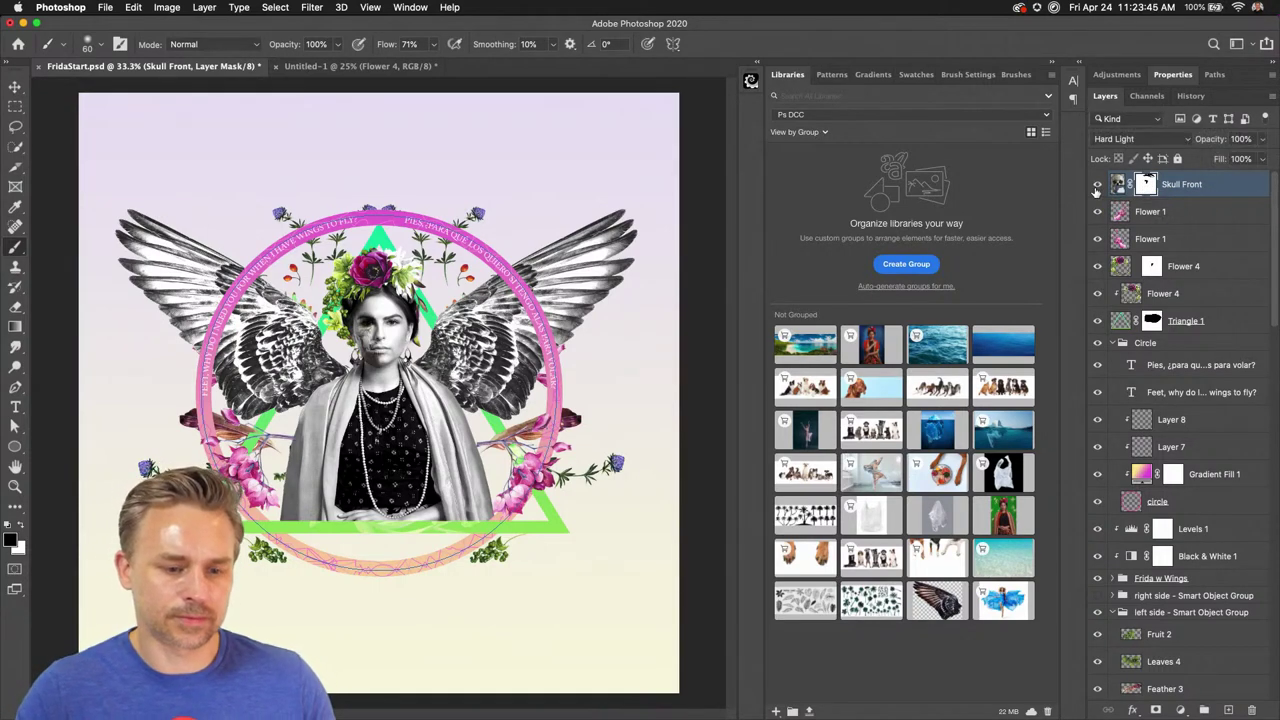
Duplicate the Skull Front layer, hide the masked original, and delete the layer mask from the copy
click(1194, 188)
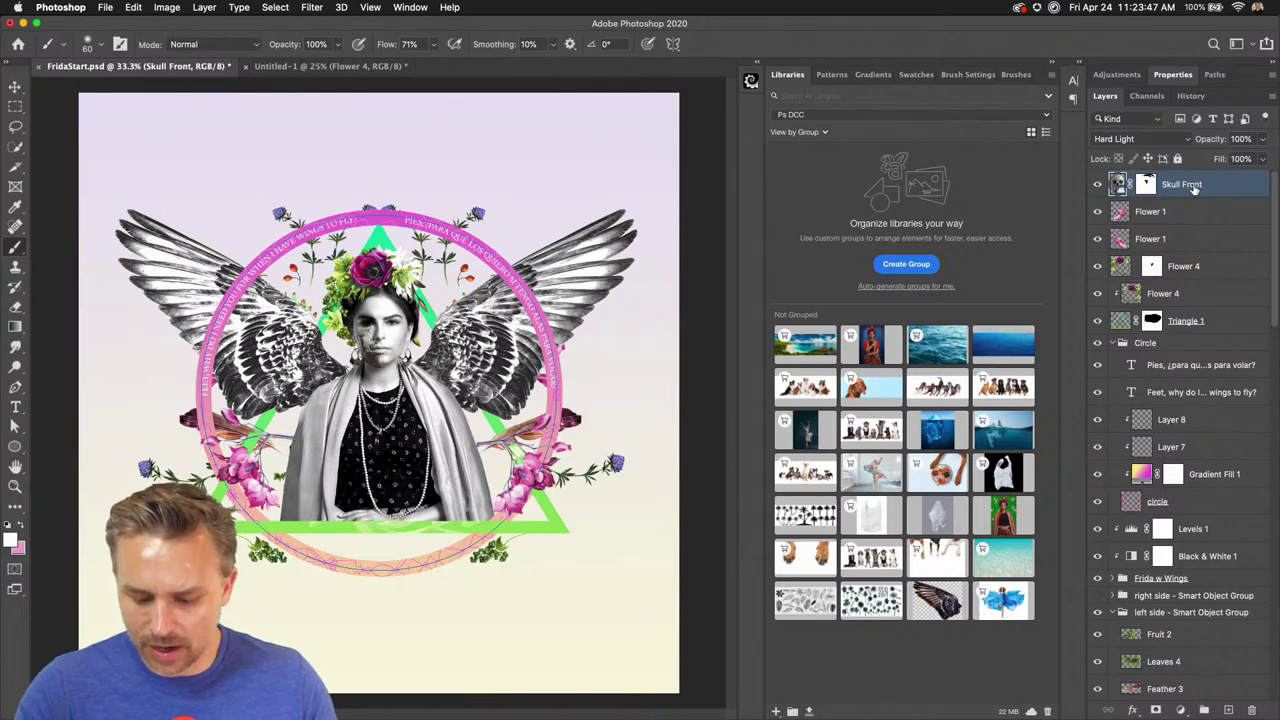
key(super+j)
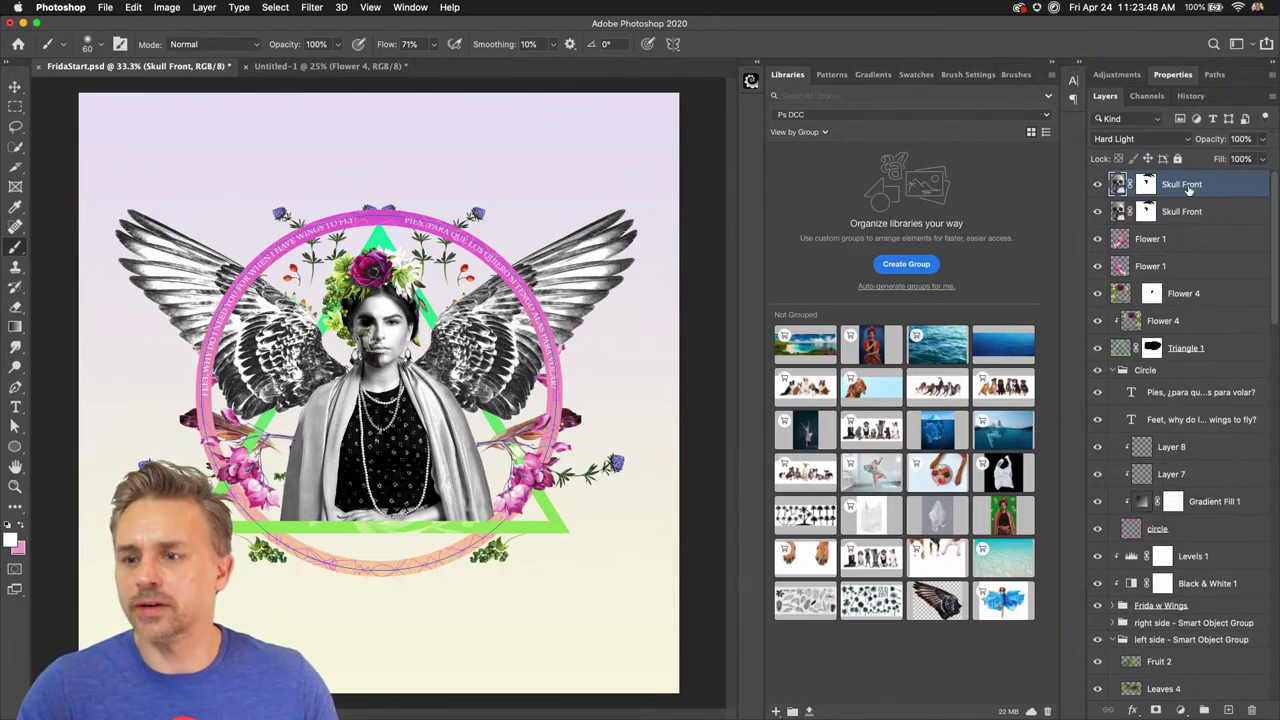
click(1097, 211)
right_click(1146, 186)
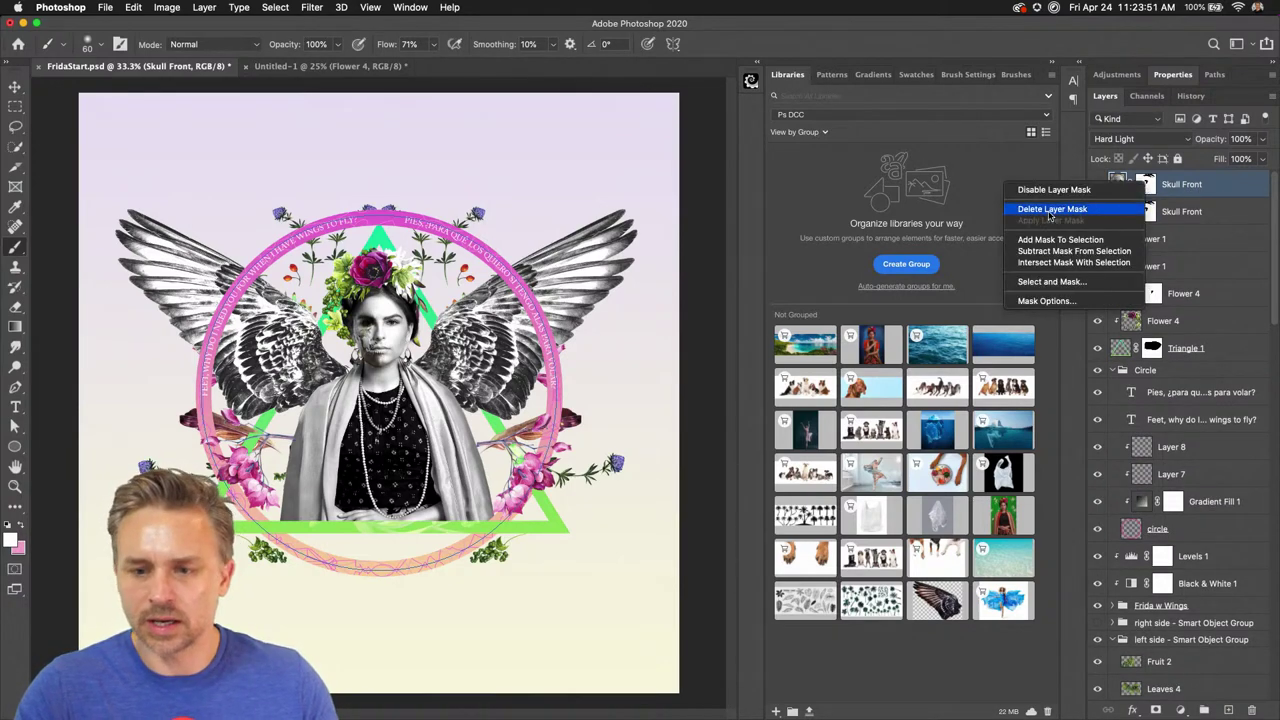
click(1046, 214)
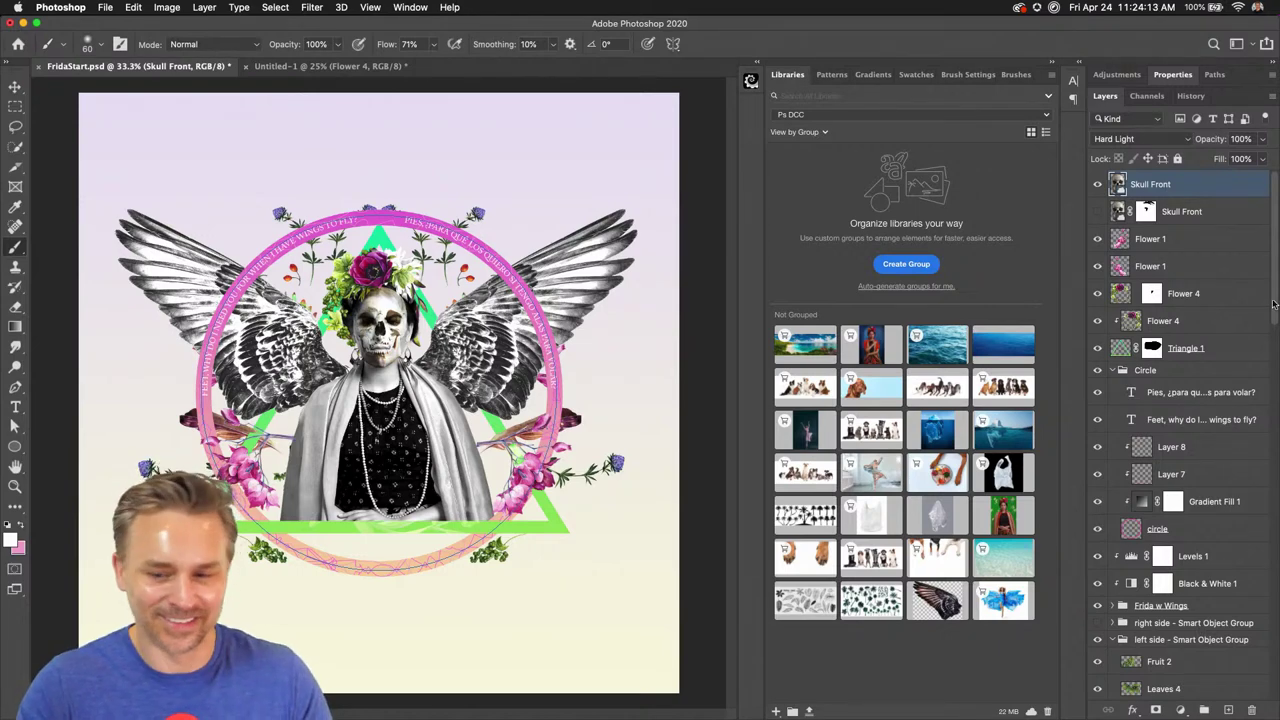
Set the unmasked Skull Front copy to Color Burn at 39% opacity and hide the layer
click(1155, 139)
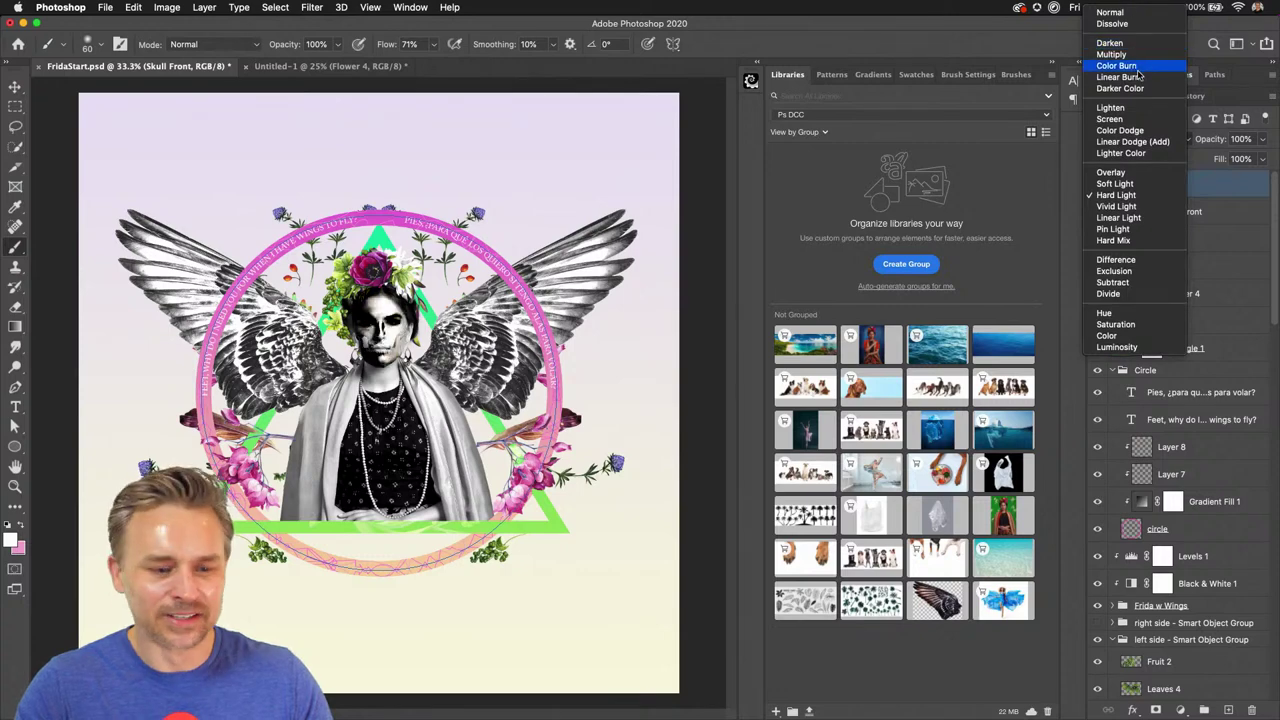
click(1141, 66)
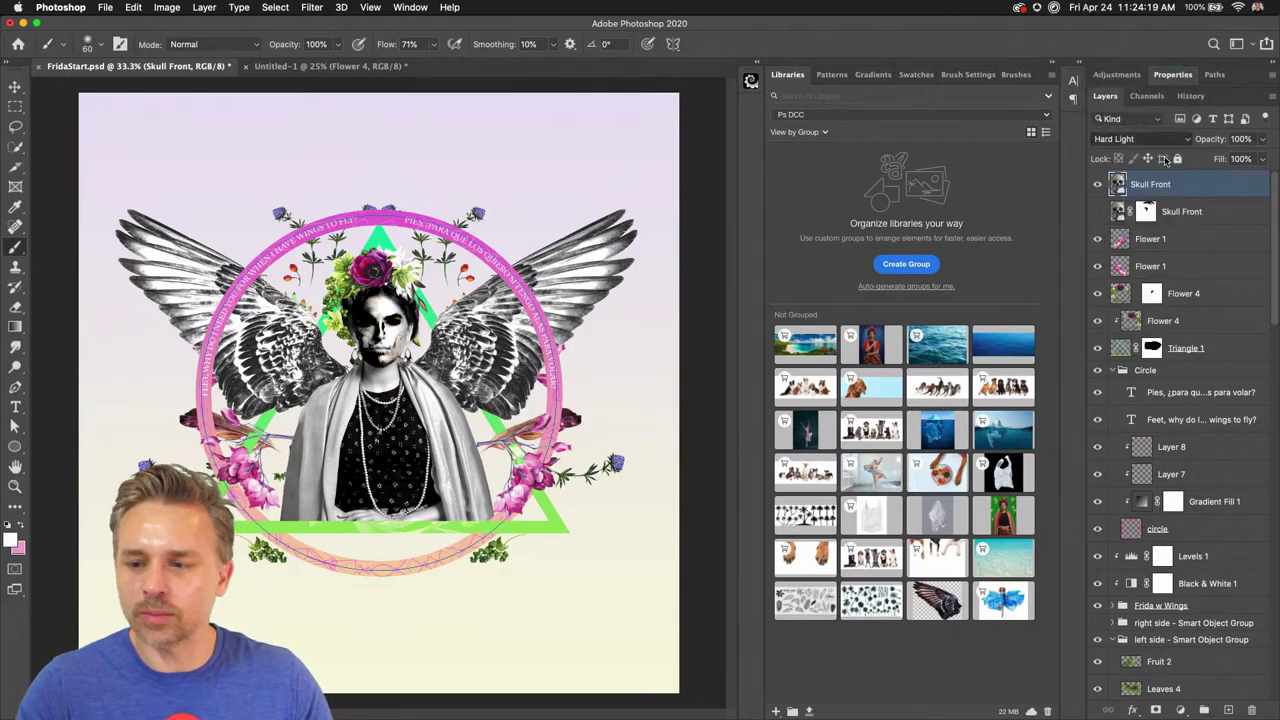
drag(1209, 140, 1190, 141)
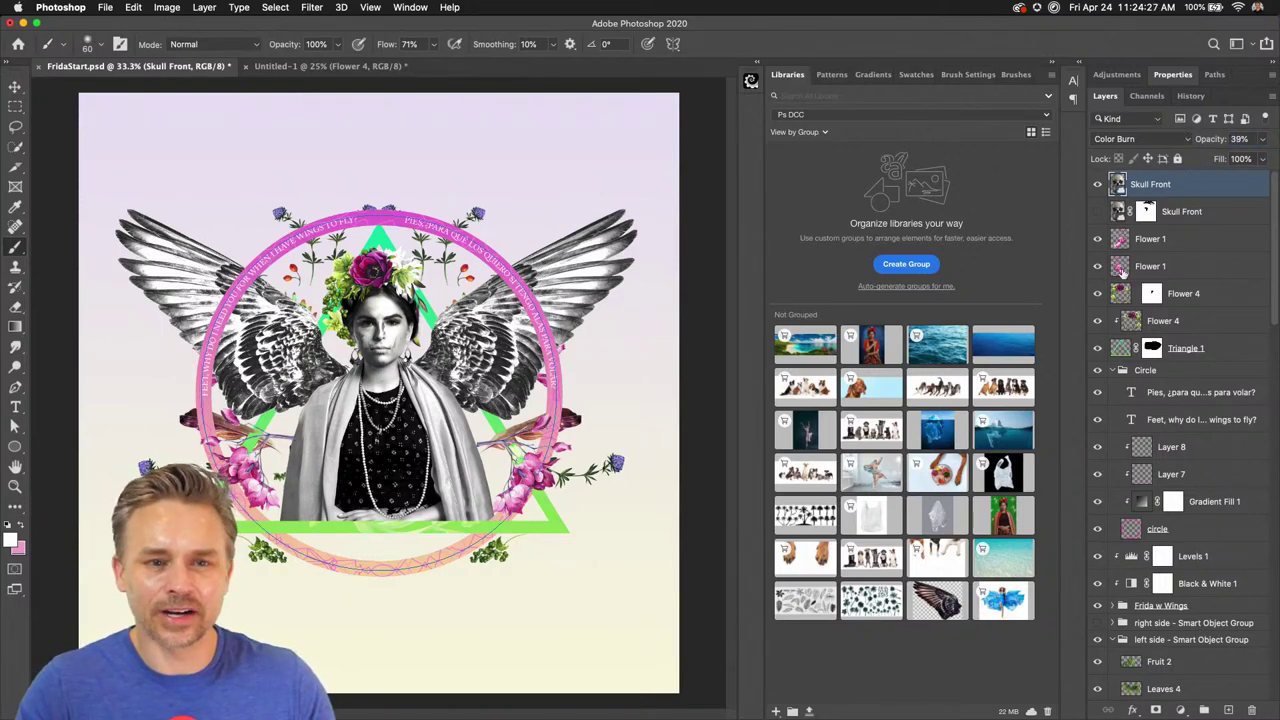
click(1098, 185)
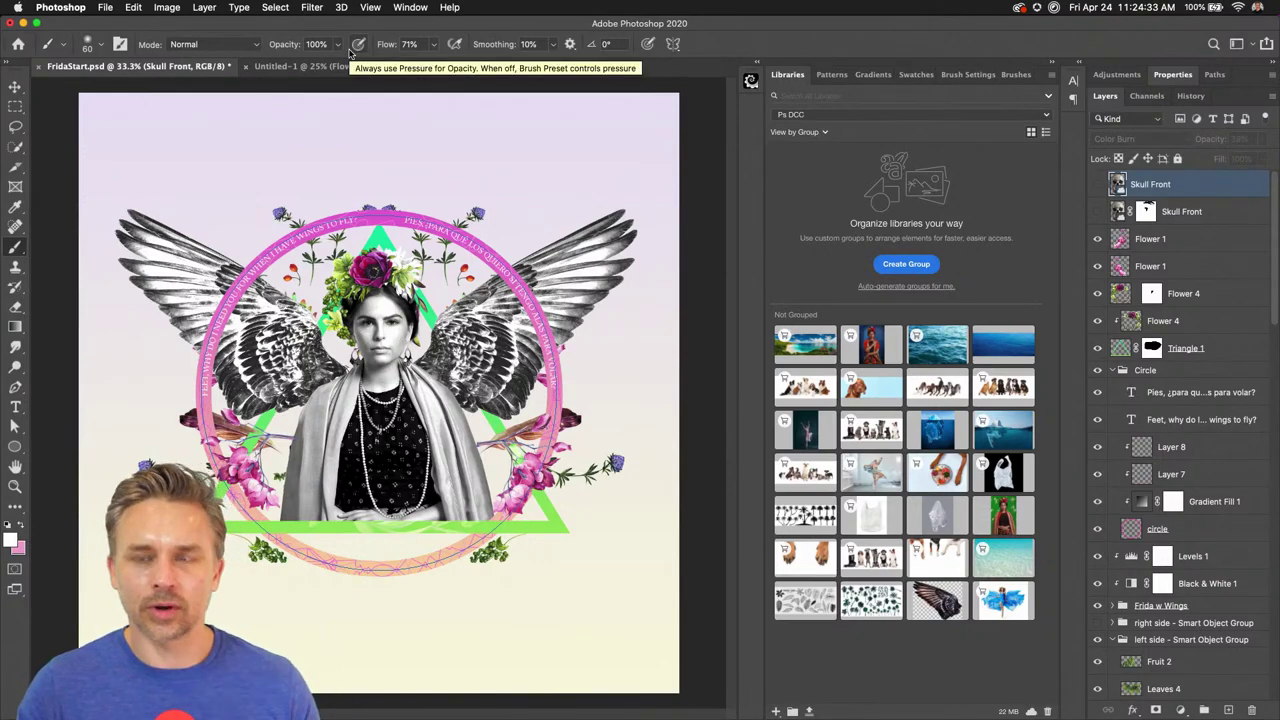
Add a Color Lookup adjustment layer above all layers and load the 2Strip.look 3D LUT
click(1178, 710)
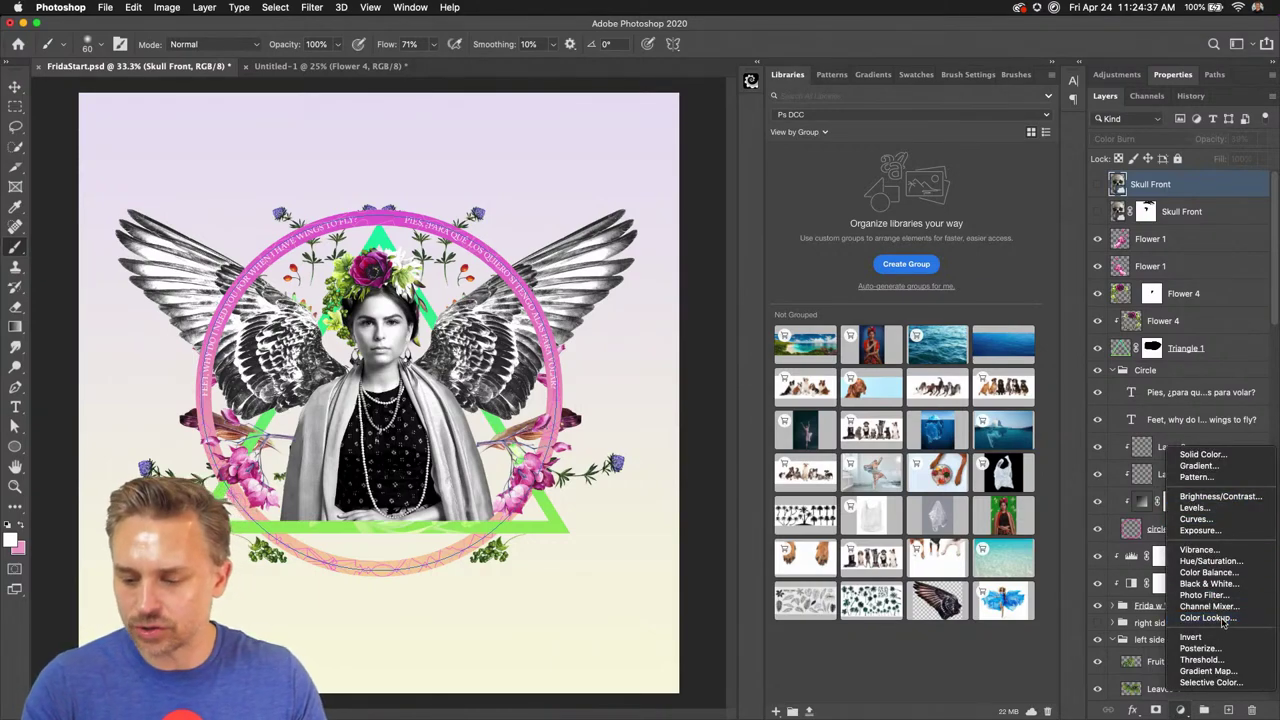
click(1222, 619)
click(1180, 710)
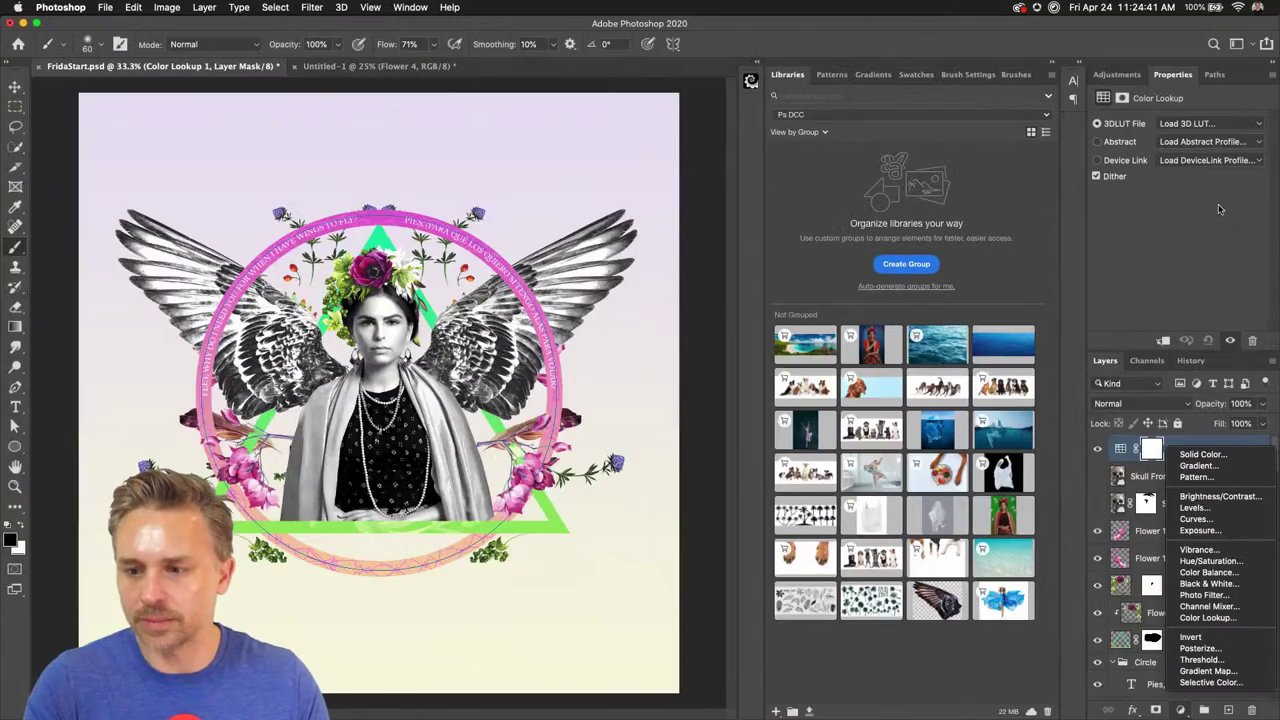
click(1205, 124)
click(1205, 124)
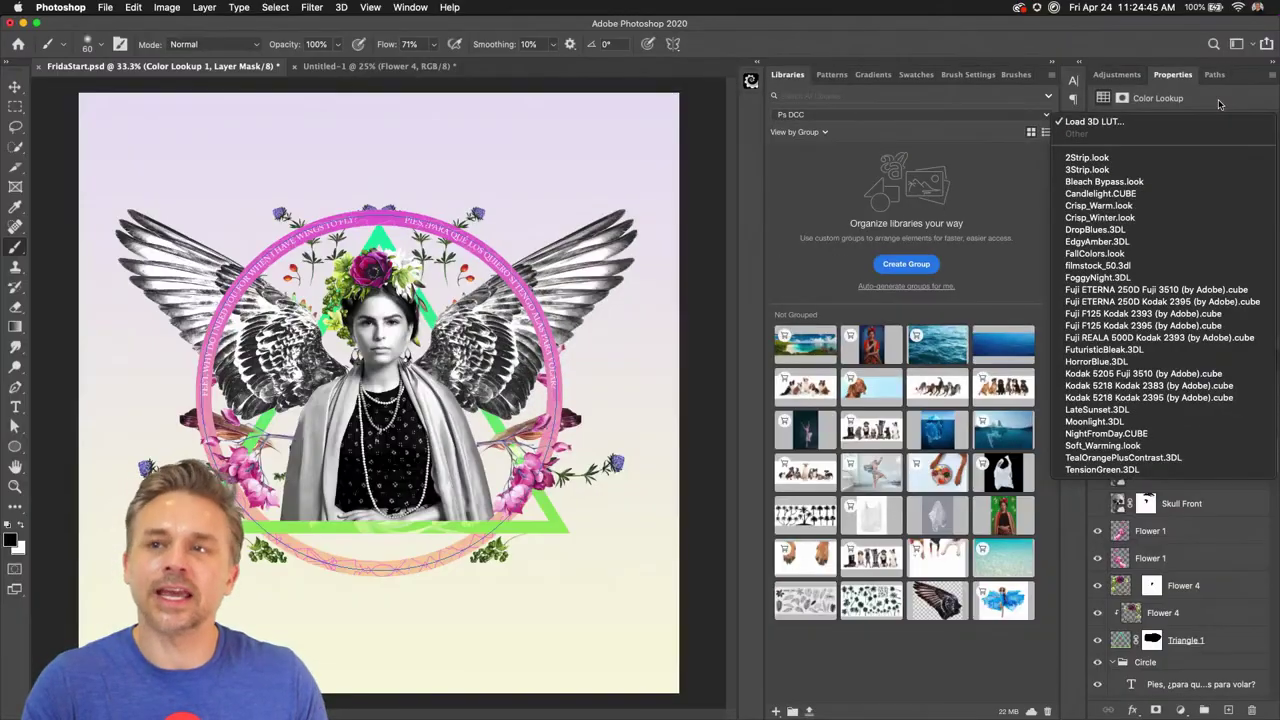
click(1129, 157)
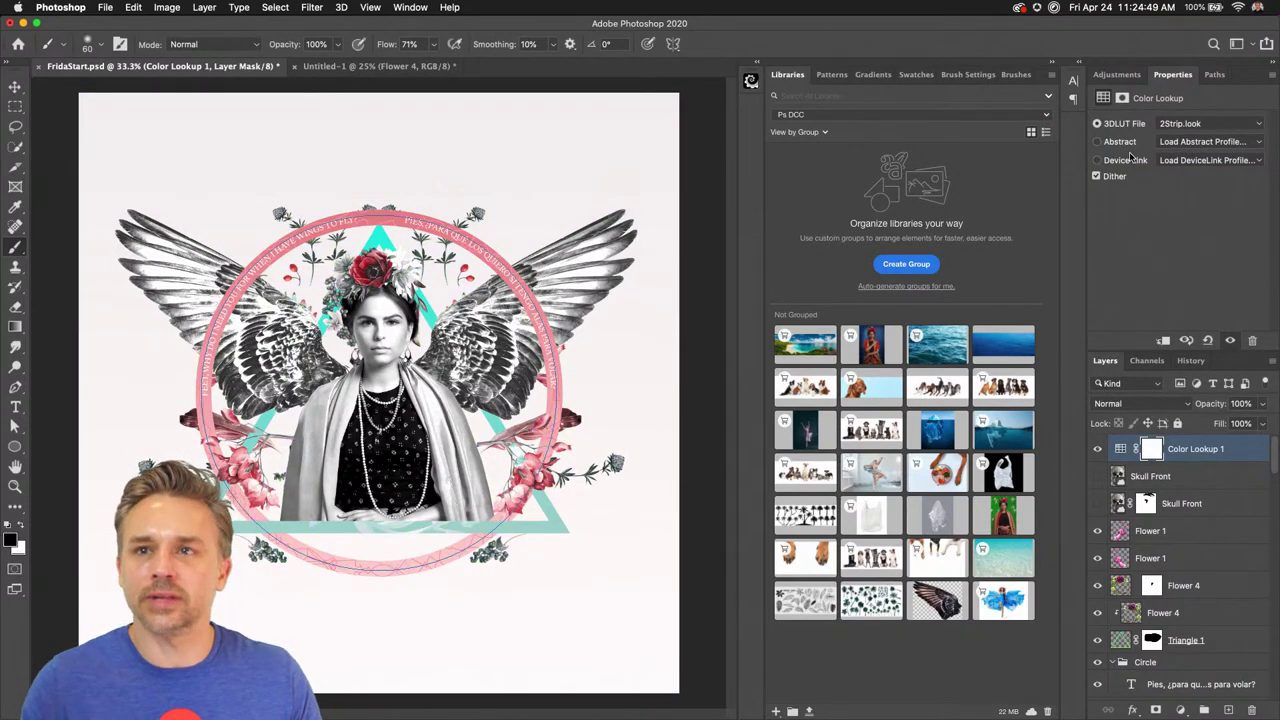
Try the Crisp_Winter.look and Fuji ETERNA 250D Kodak 2395 LUTs, and set the Color Lookup to Fuji F125 Kodak 2395 (by Adobe).cube
click(1205, 123)
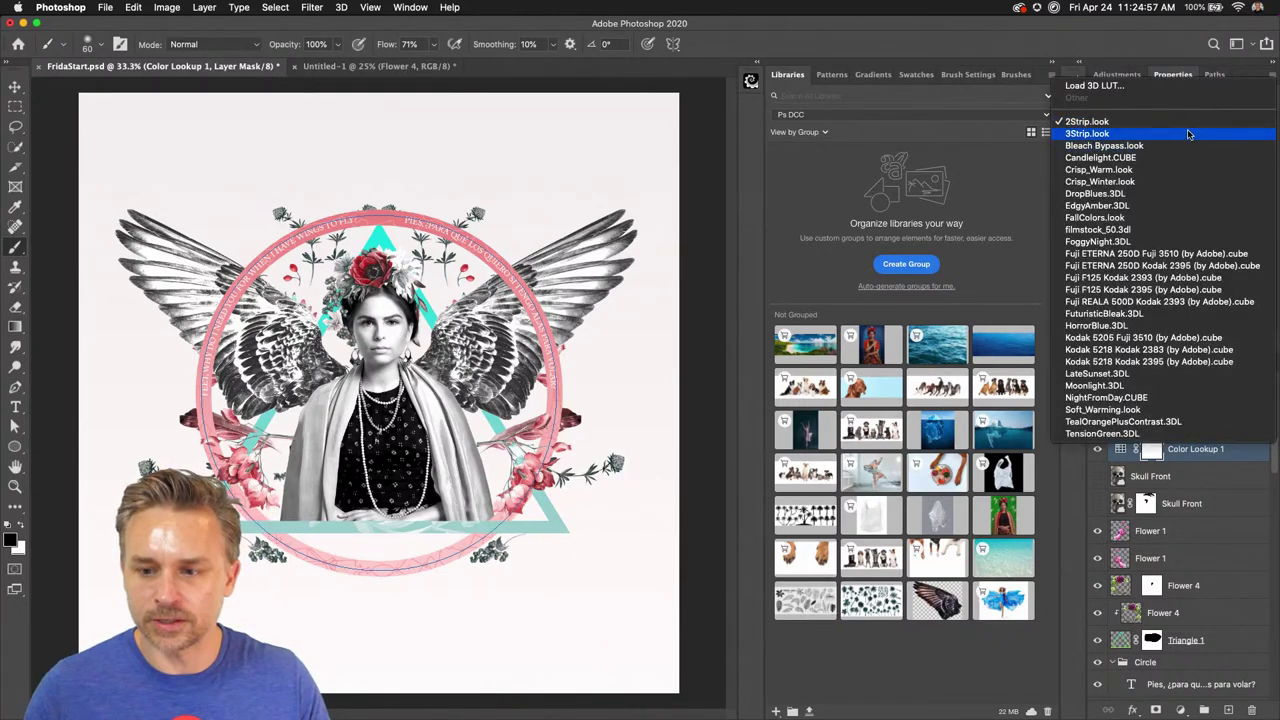
click(1178, 188)
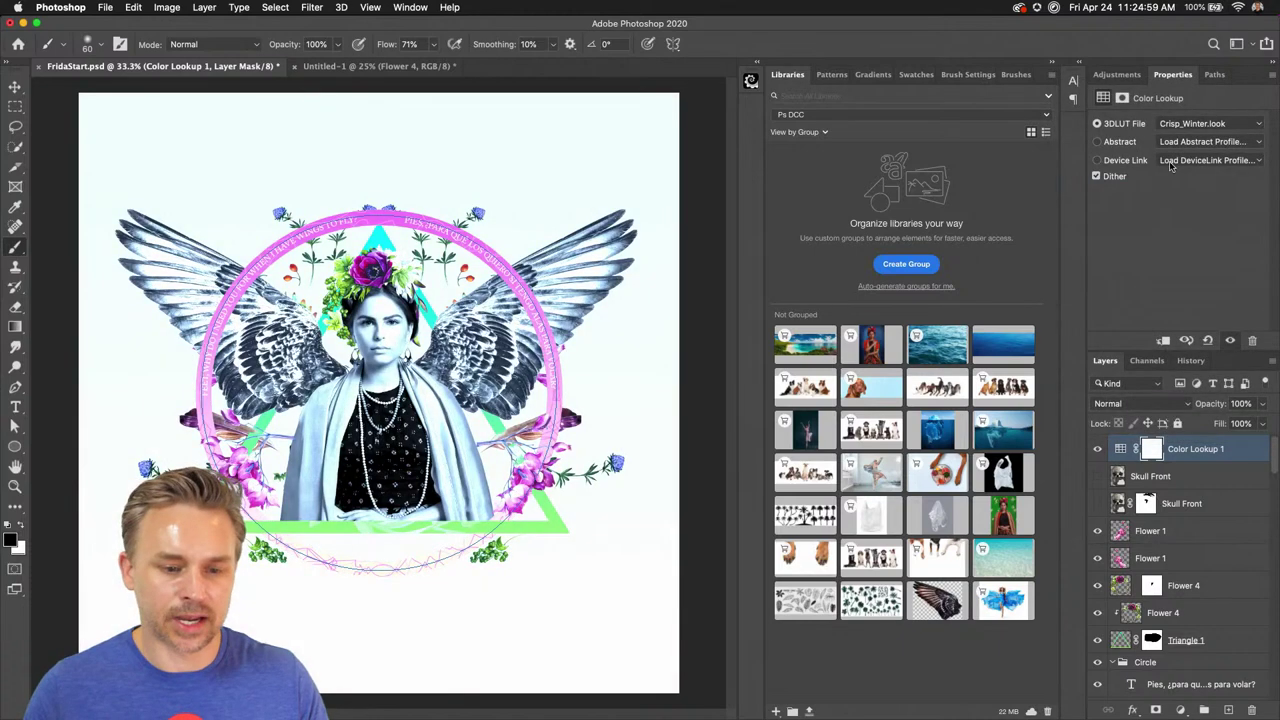
click(1174, 123)
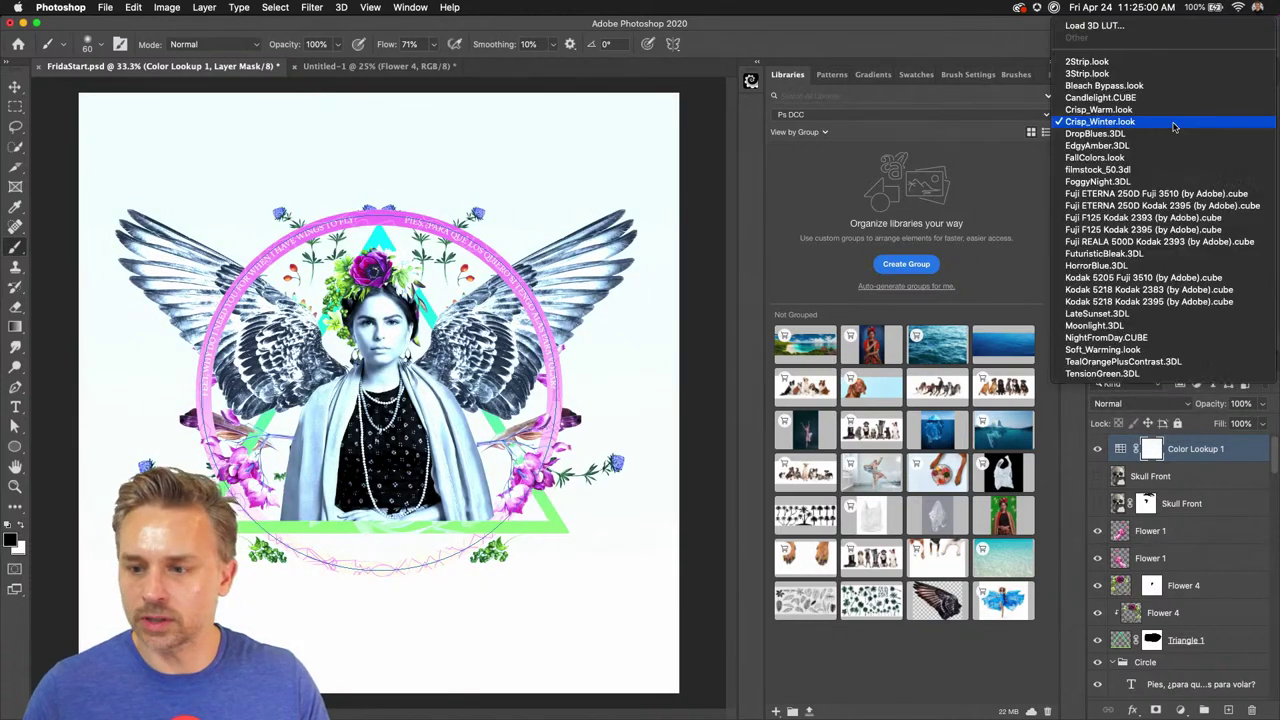
click(1162, 206)
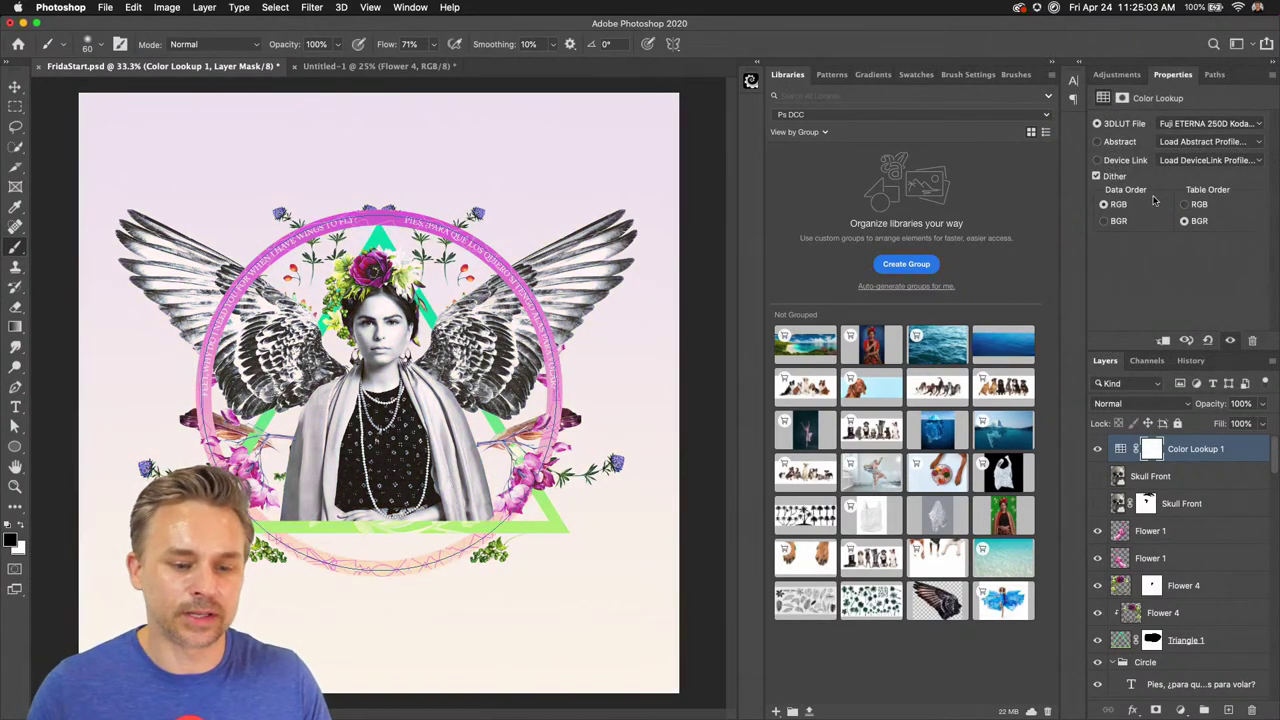
click(1175, 125)
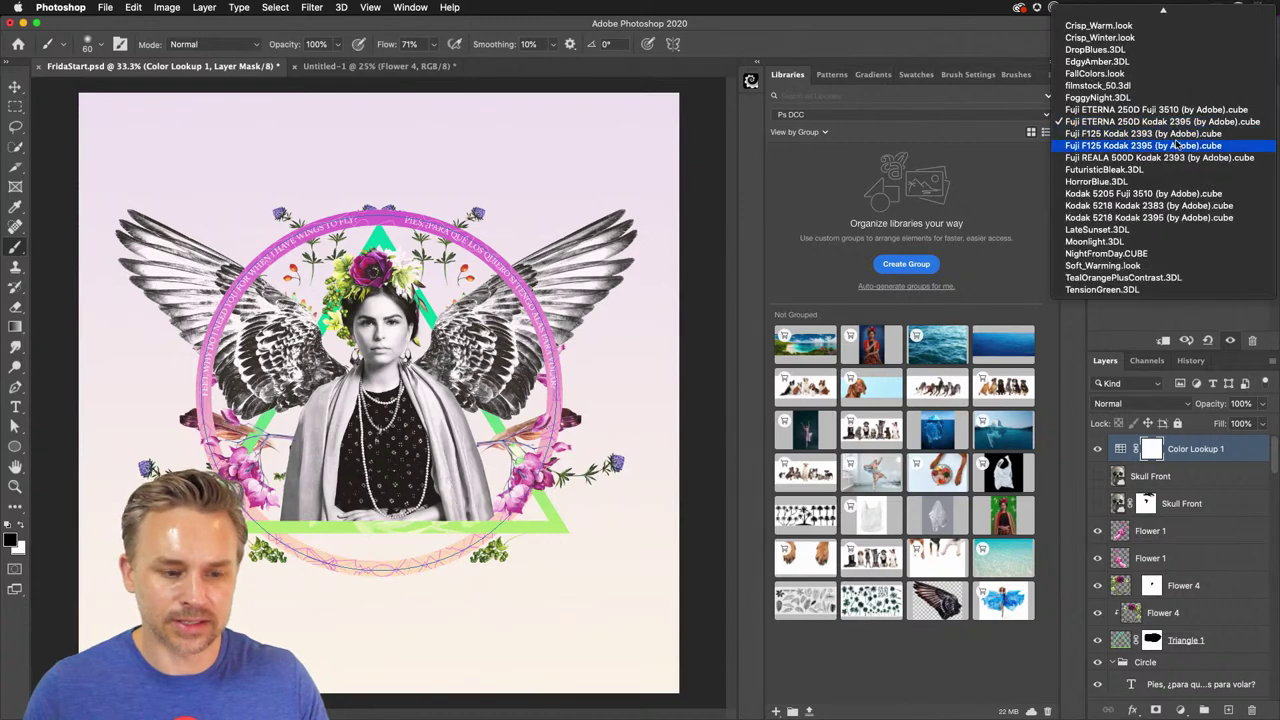
click(1176, 146)
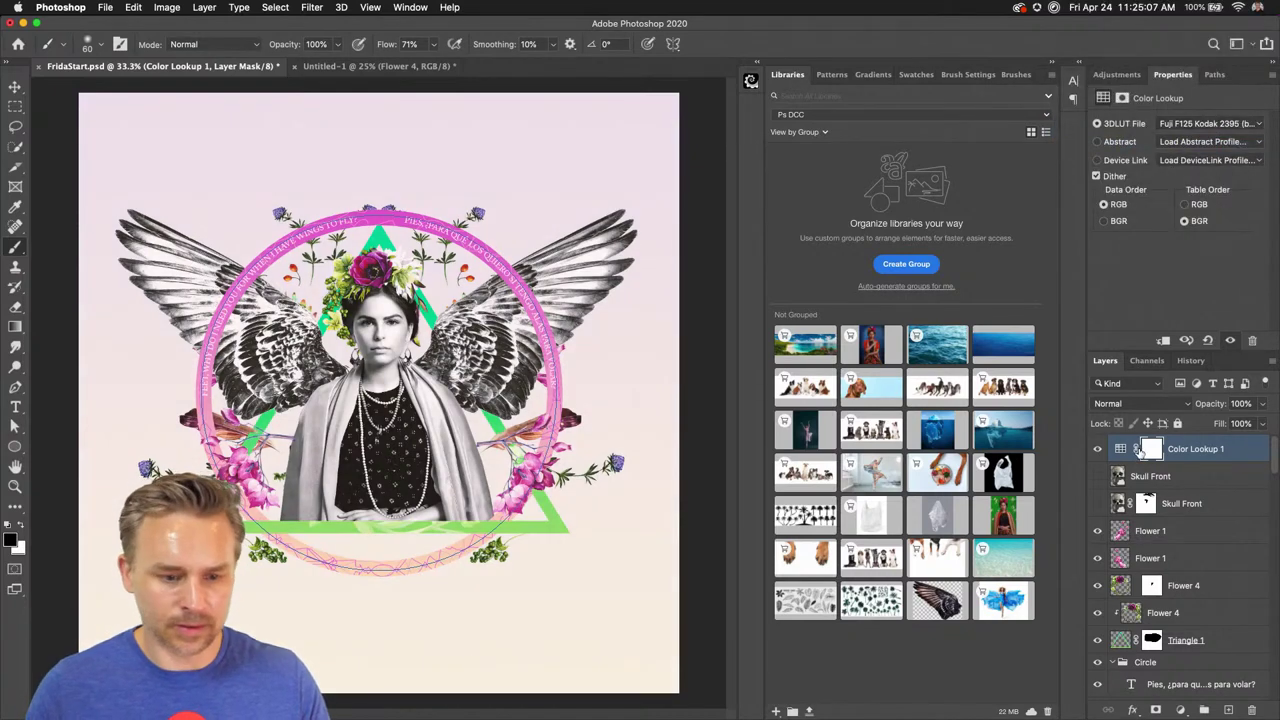
Deselect the active path to remove the circle's outline from the canvas
click(1180, 479)
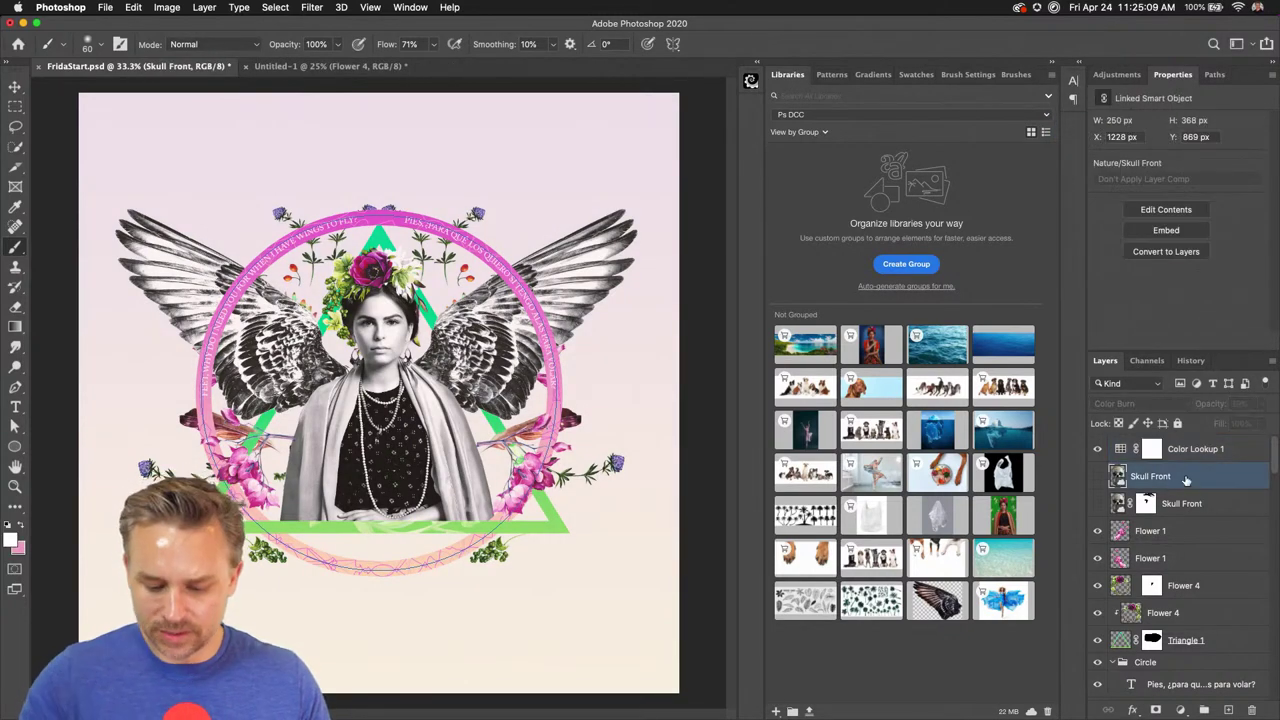
key(super+semicolon)
key(super+semicolon)
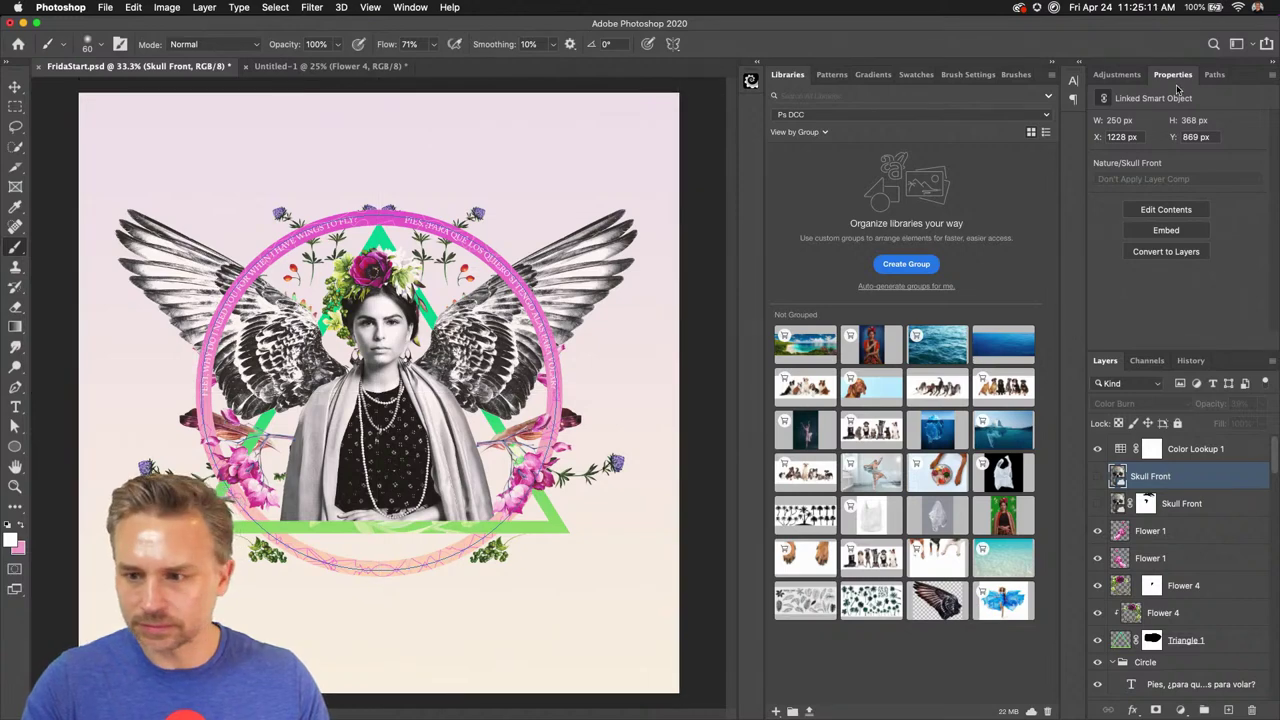
click(1214, 74)
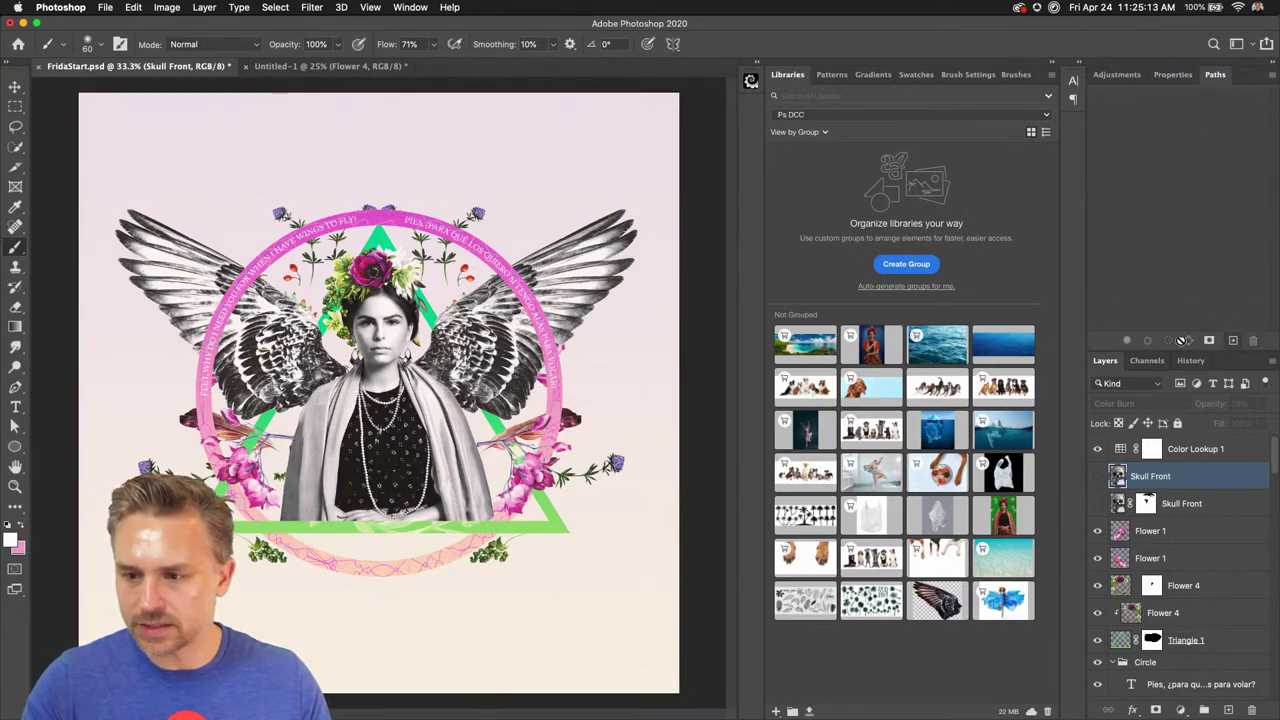
Toggle the Color Lookup 1 layer's visibility to compare the artwork with and without the color grade
click(1152, 449)
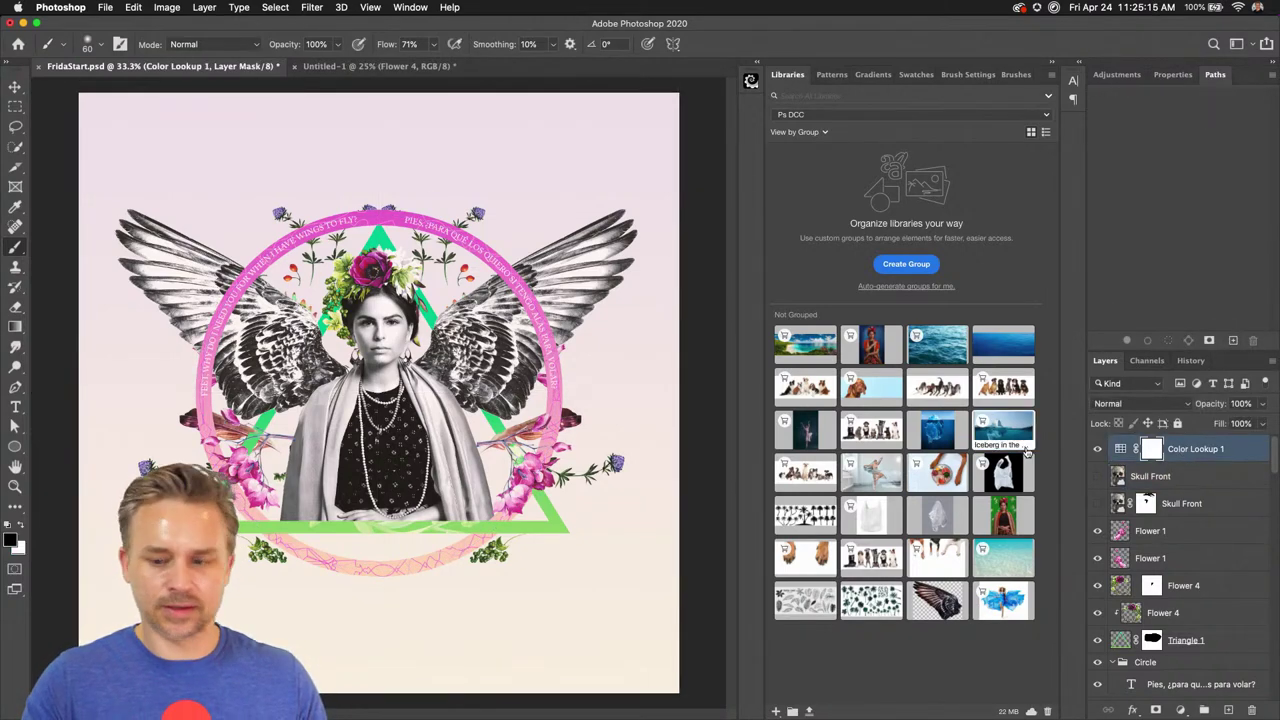
click(1098, 450)
click(1098, 450)
click(1098, 450)
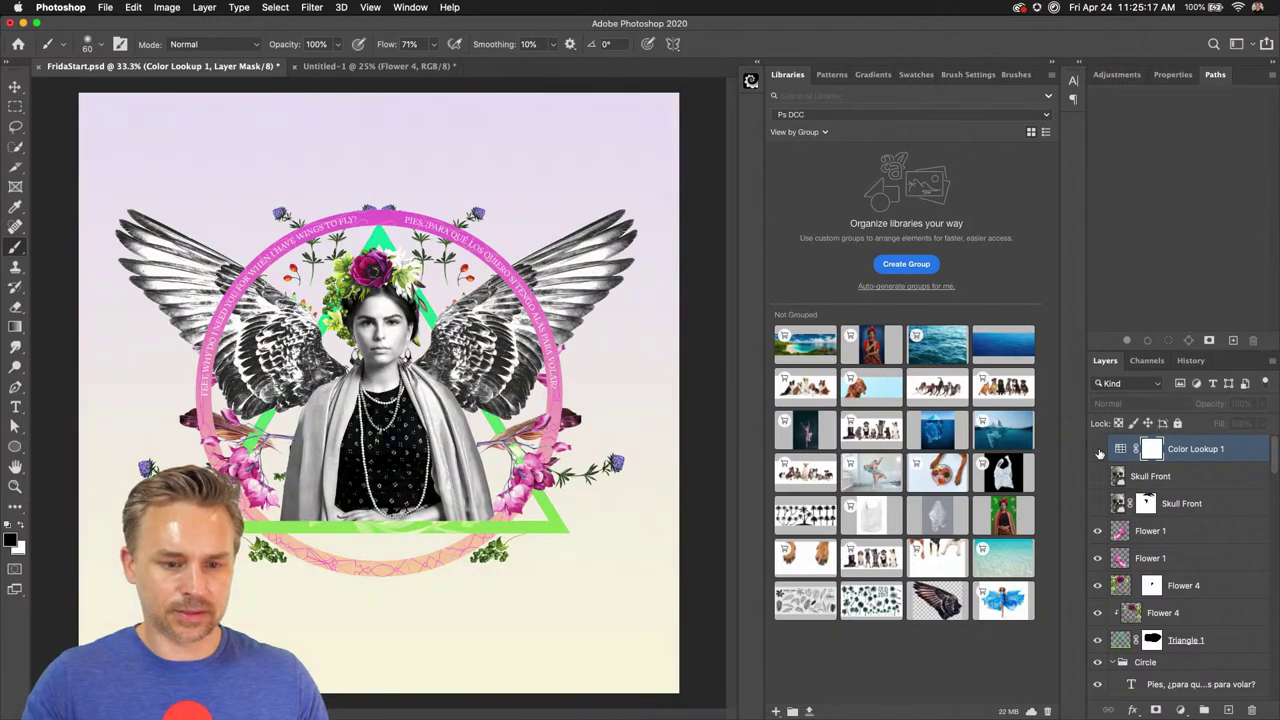
click(1099, 451)
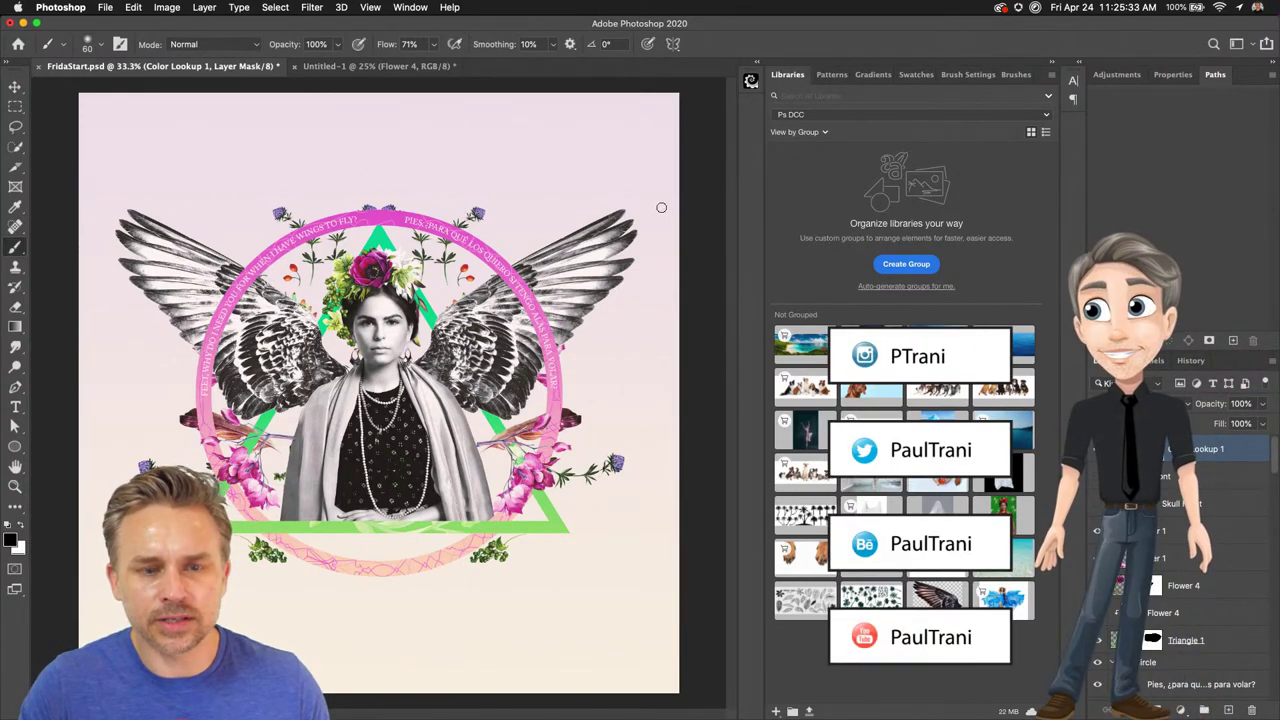
Change the Color Lookup 1 adjustment's 3D LUT to Kodak 5205 Fuji 3510 (by Adobe).cube
click(1116, 74)
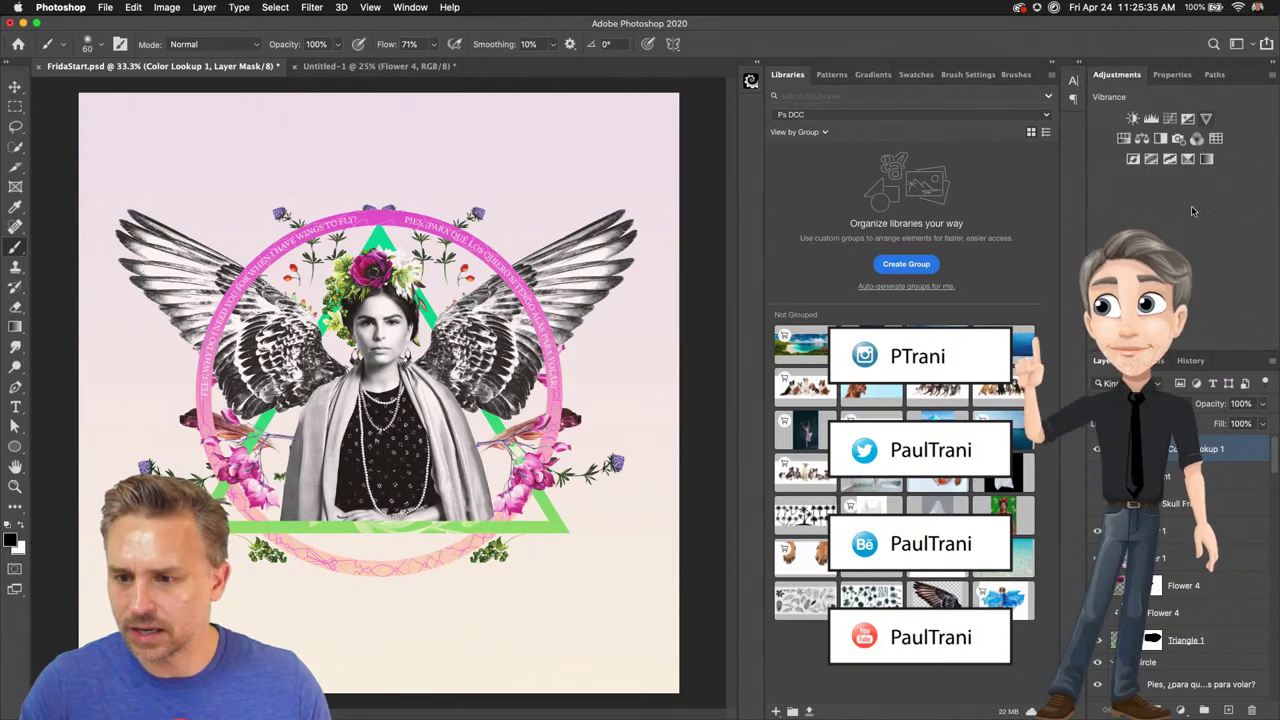
key(super+2)
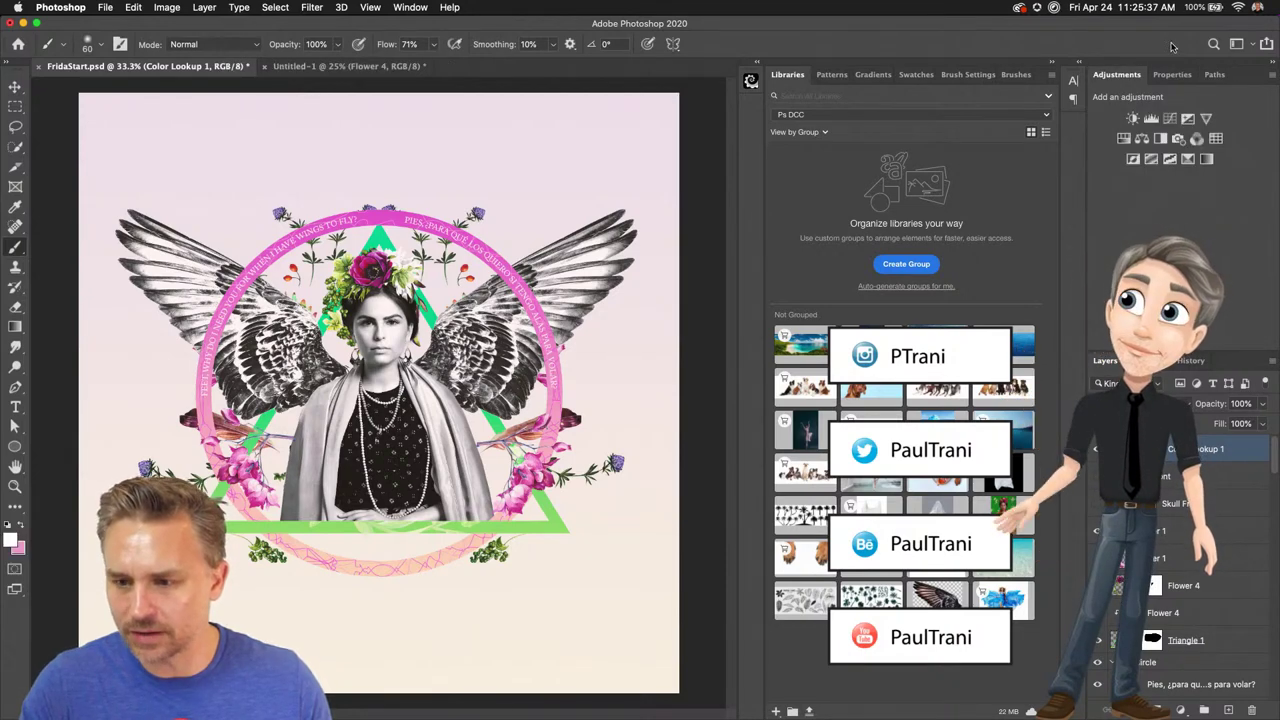
click(1166, 77)
click(1201, 122)
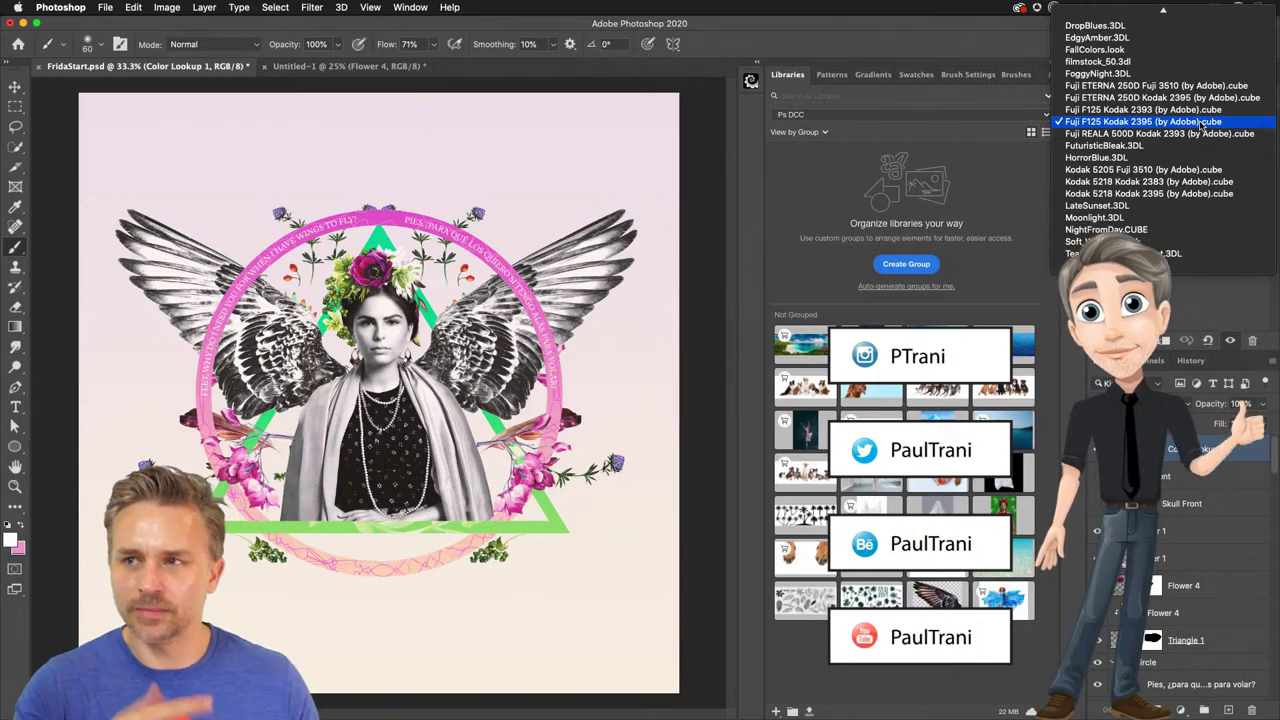
mouse_move(1256, 5)
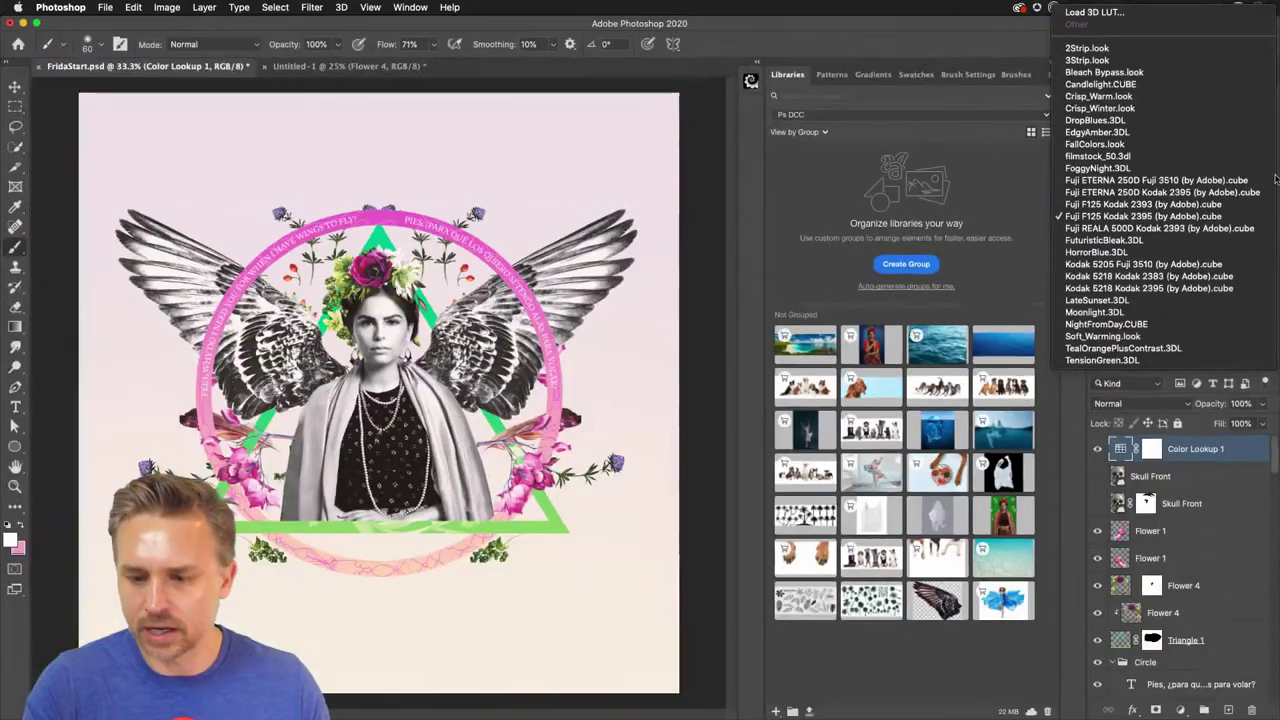
click(1192, 266)
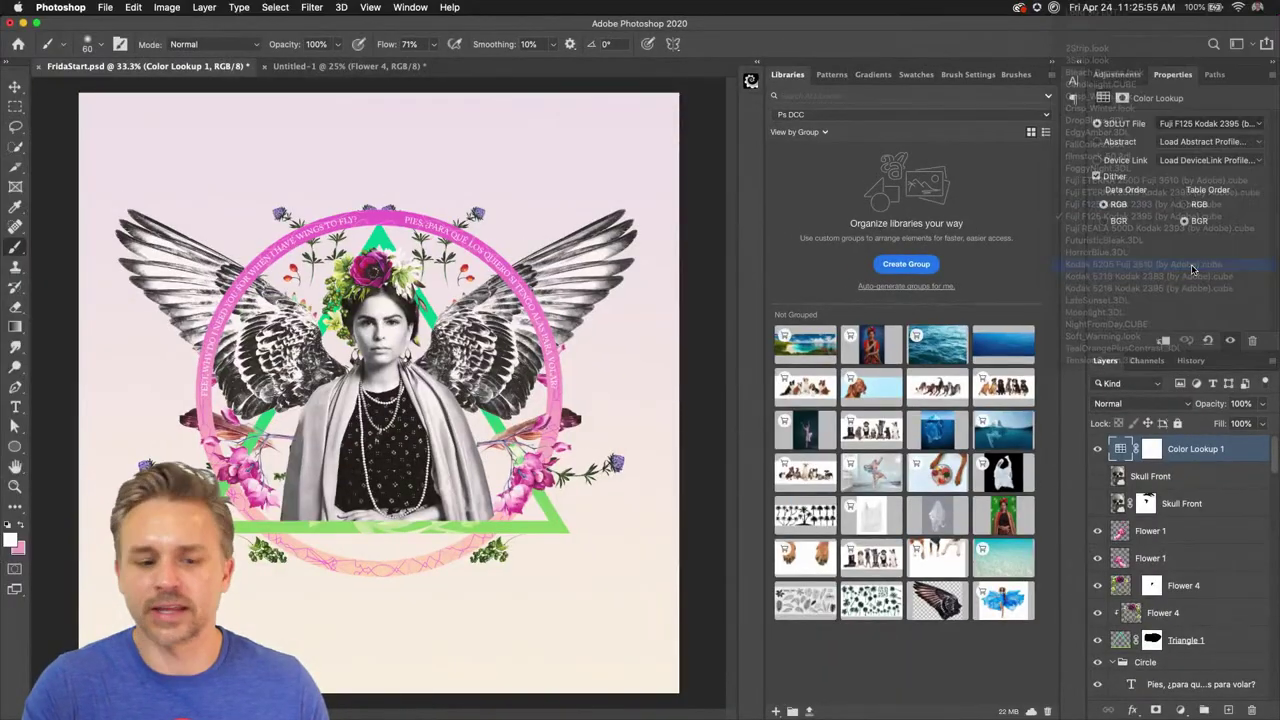